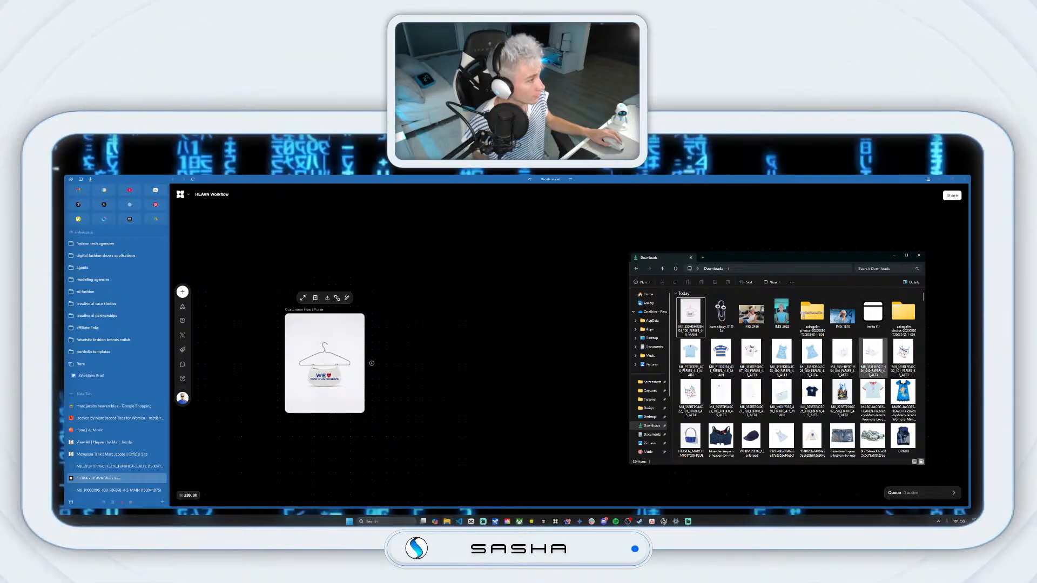
Step: Import the blue, white and navy clothing and accessory images from the Downloads folder onto the canvas
scroll(768, 367, down, 2)
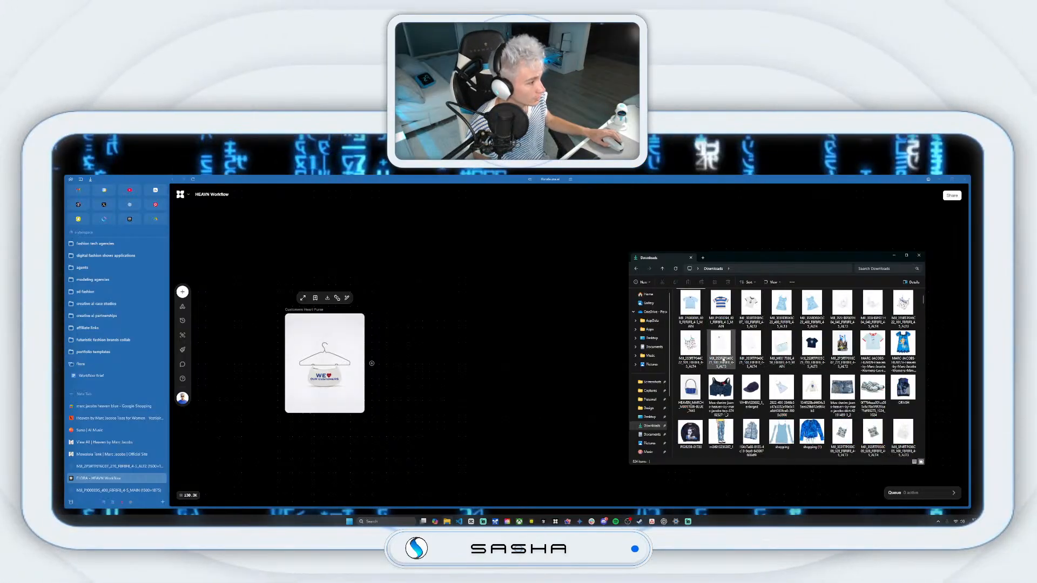
scroll(773, 366, down, 5)
scroll(772, 365, up, 7)
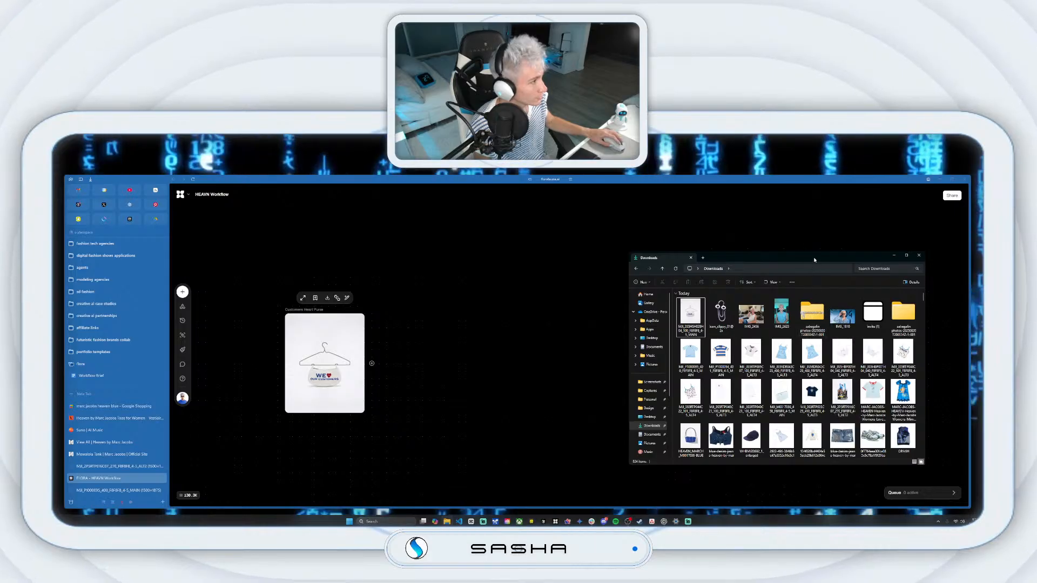
drag(810, 253, 812, 208)
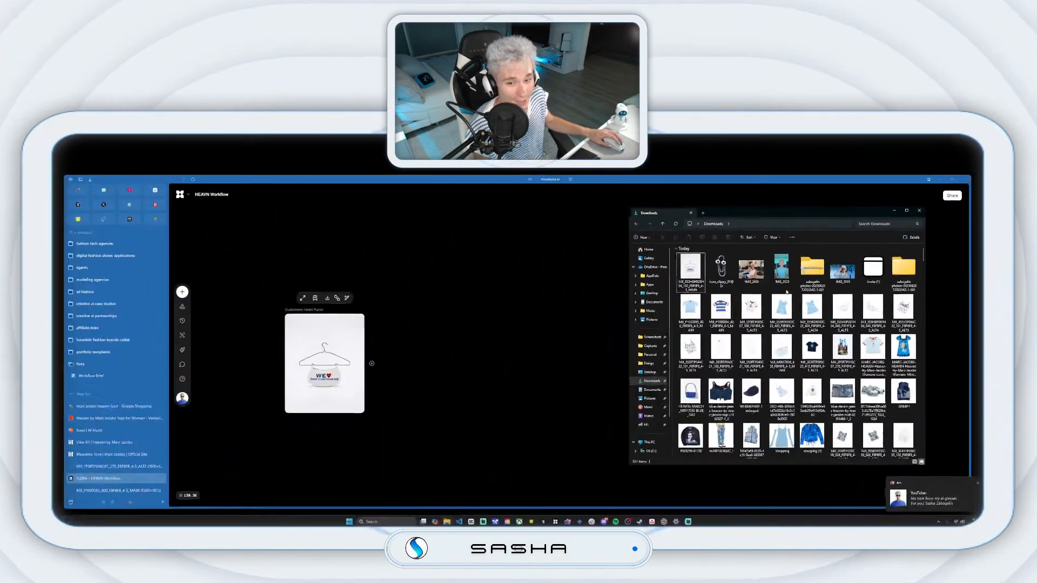
scroll(788, 295, down, 1)
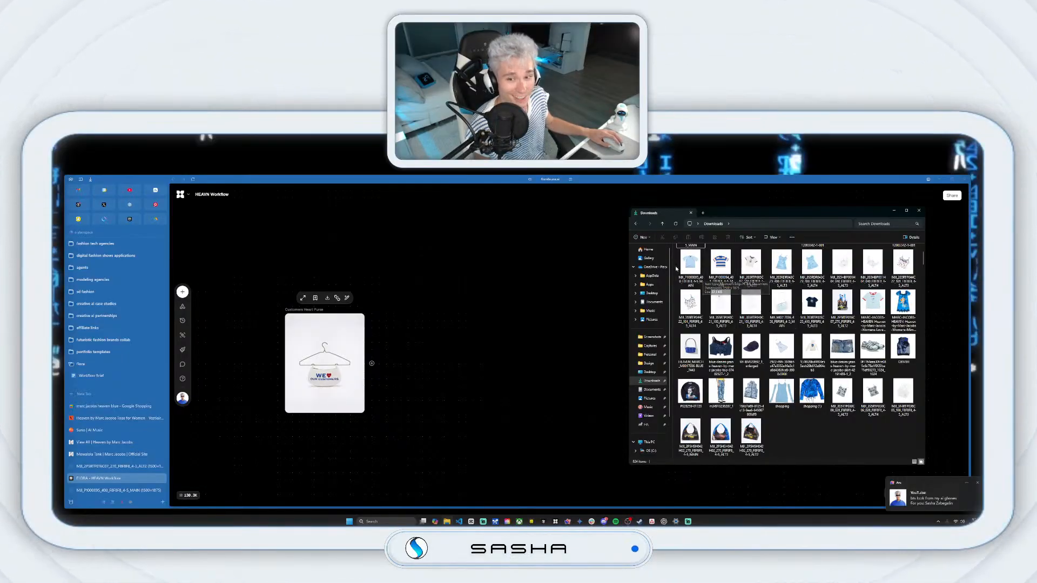
drag(676, 262, 868, 463)
click(843, 455)
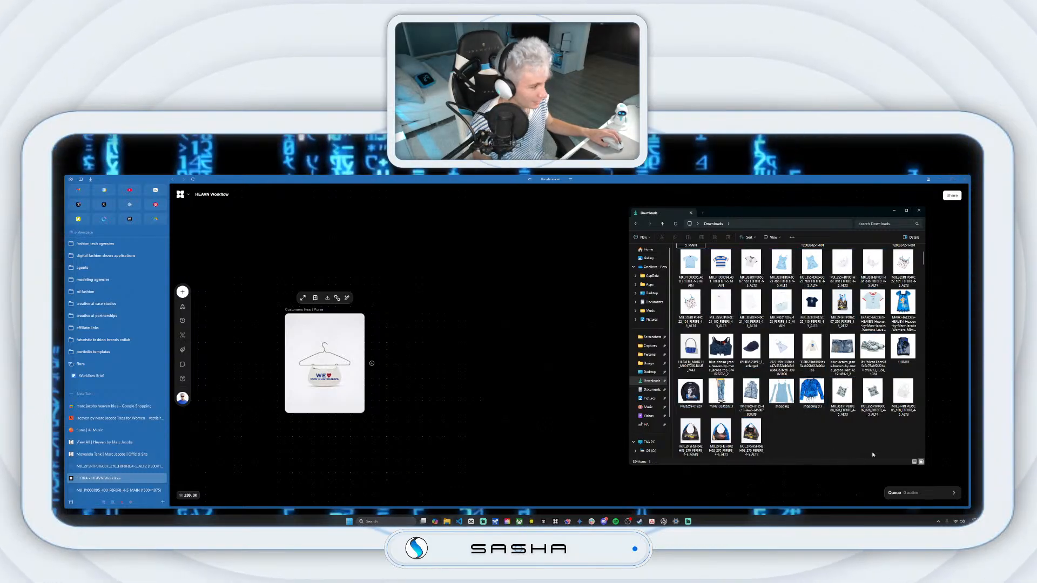
drag(909, 444, 444, 360)
scroll(699, 295, up, 1)
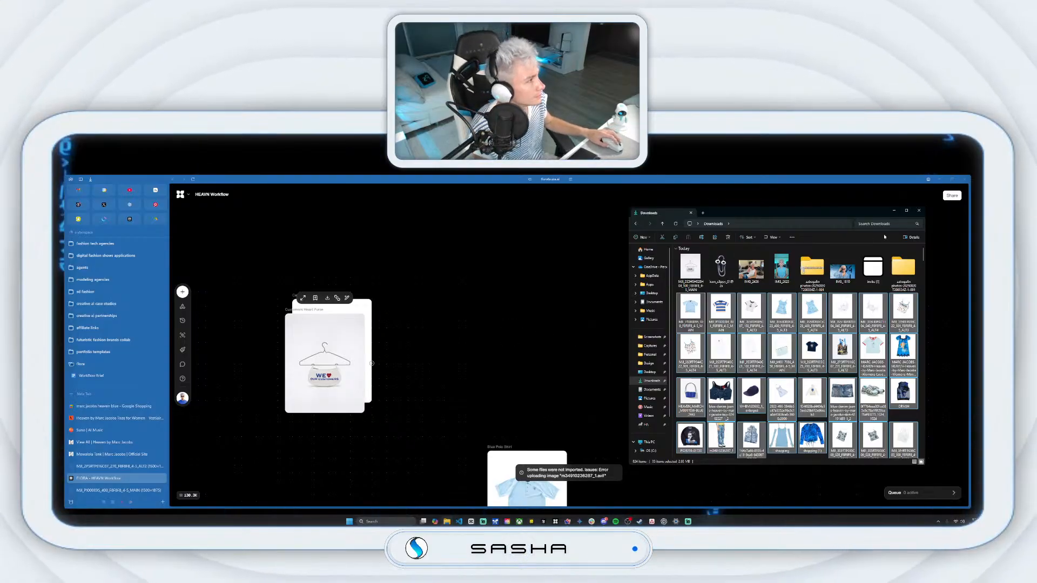
drag(859, 214, 983, 232)
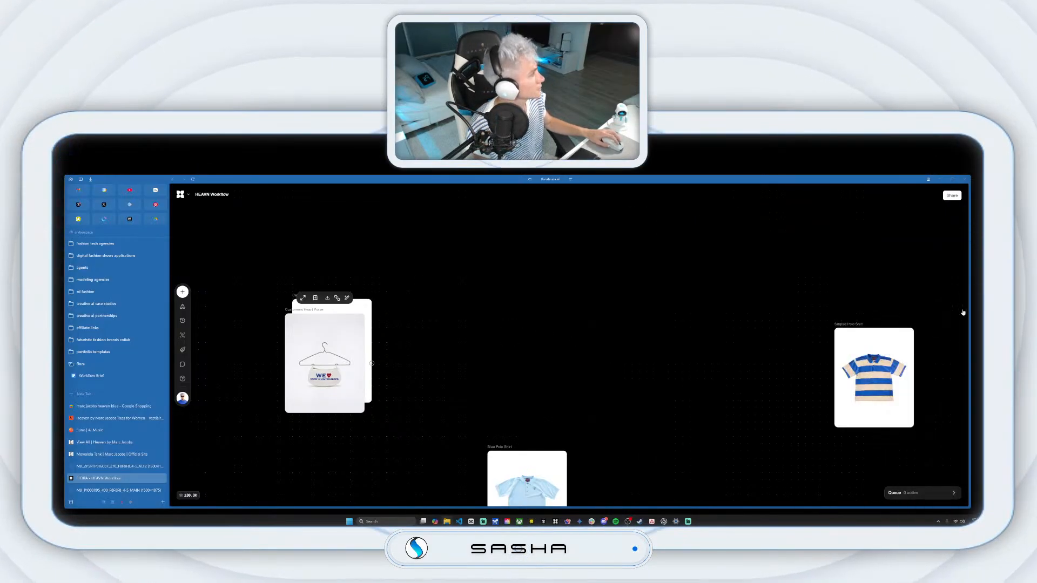
Step: Arrange the hoodie, heart purse, blue polo and striped polo images in a two-by-two grid
drag(351, 353, 409, 265)
drag(308, 351, 235, 430)
drag(385, 263, 247, 329)
drag(522, 461, 349, 302)
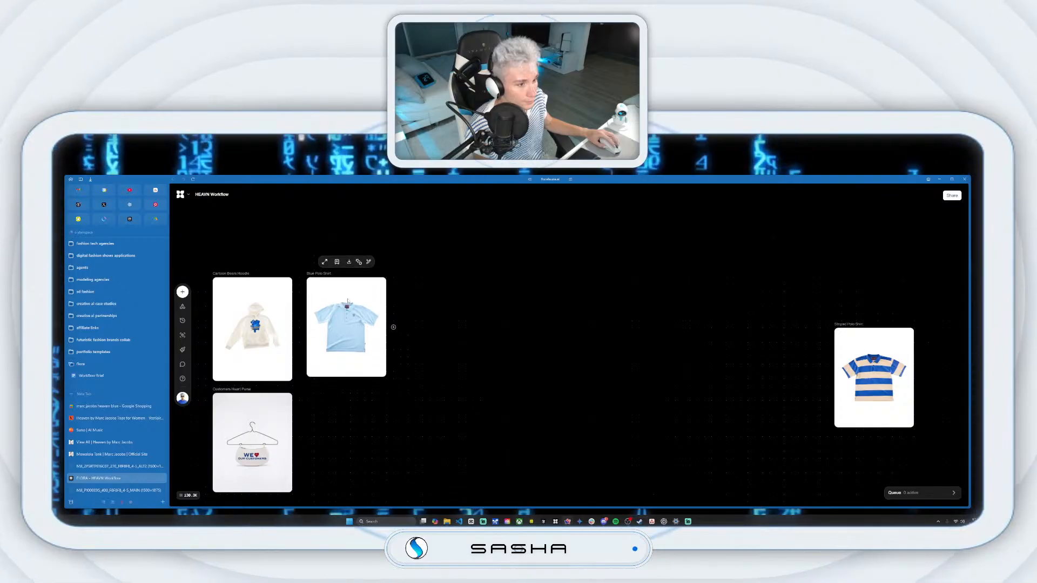
drag(885, 368, 387, 404)
scroll(571, 364, down, 3)
scroll(607, 409, up, 3)
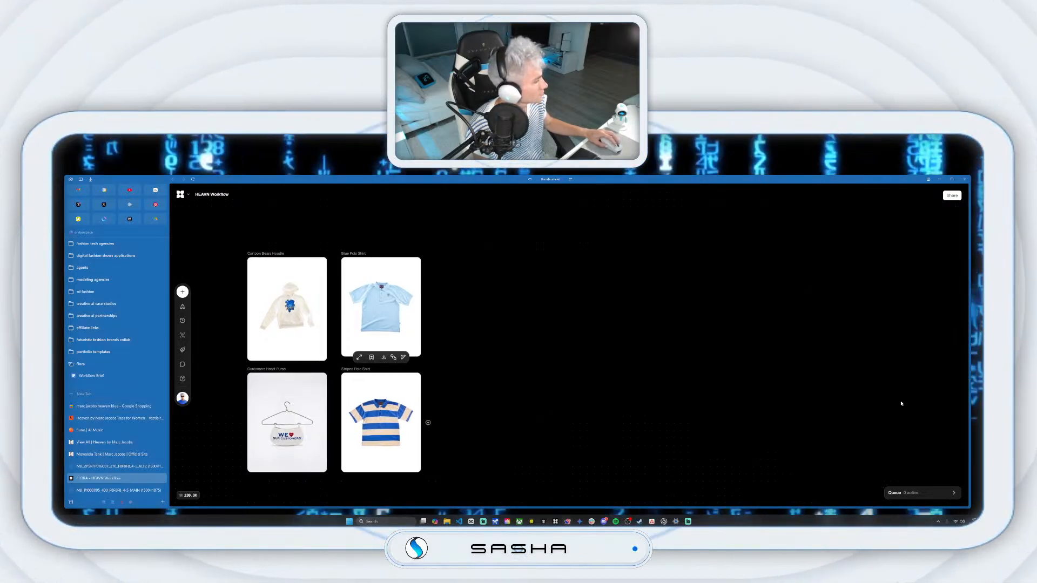
Step: Import the clothing images from the Downloads folder again and look over how they are spread across the canvas
drag(926, 405, 593, 371)
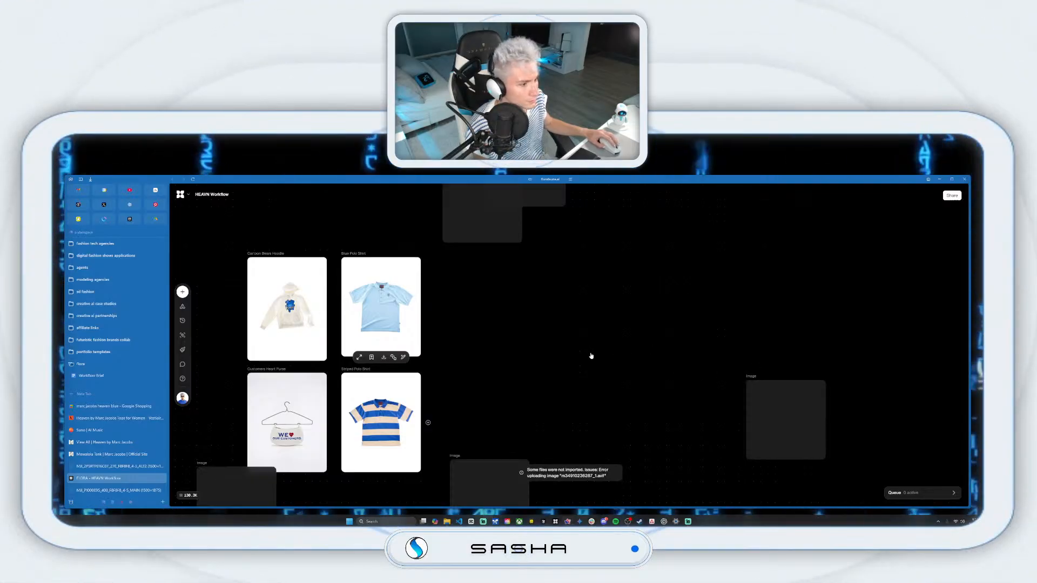
scroll(599, 344, down, 1)
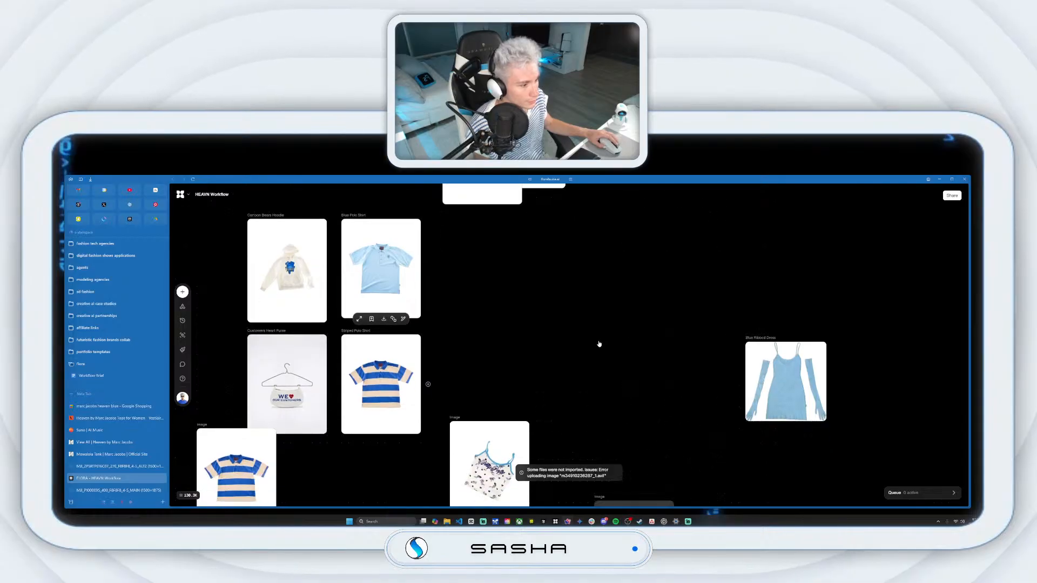
scroll(610, 336, down, 3)
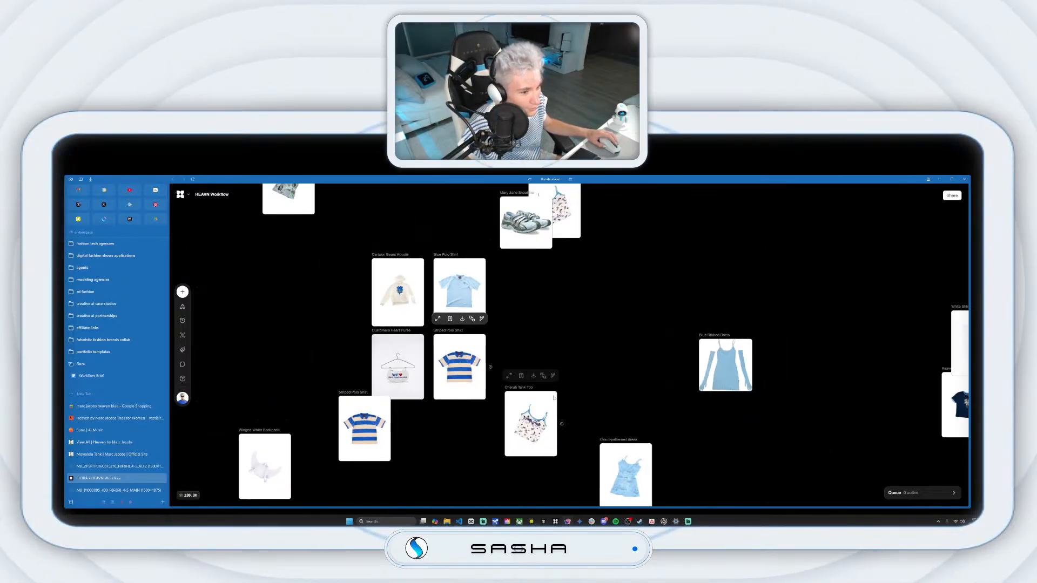
scroll(588, 343, down, 5)
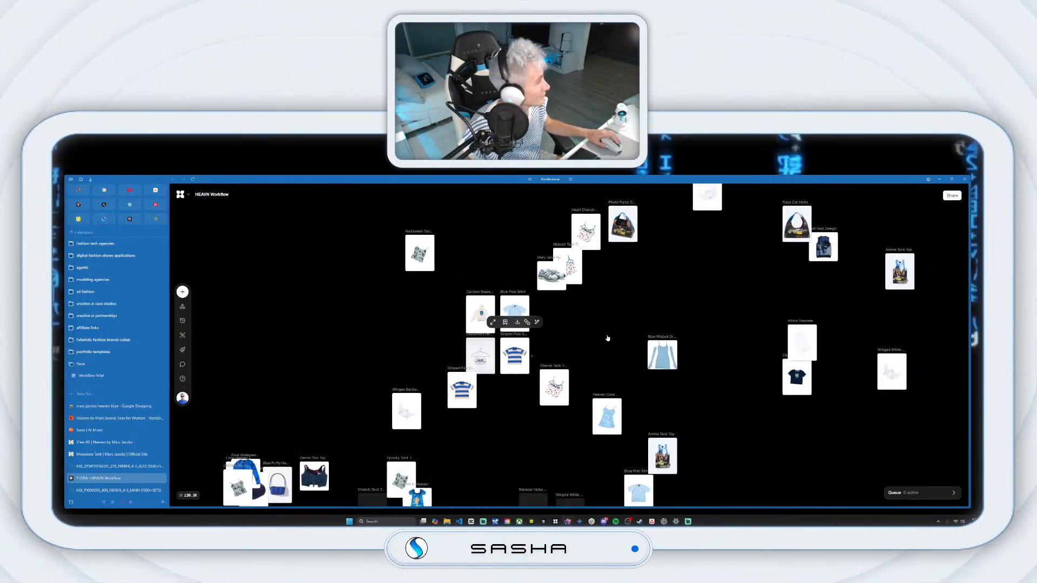
scroll(608, 338, down, 2)
drag(642, 388, 596, 288)
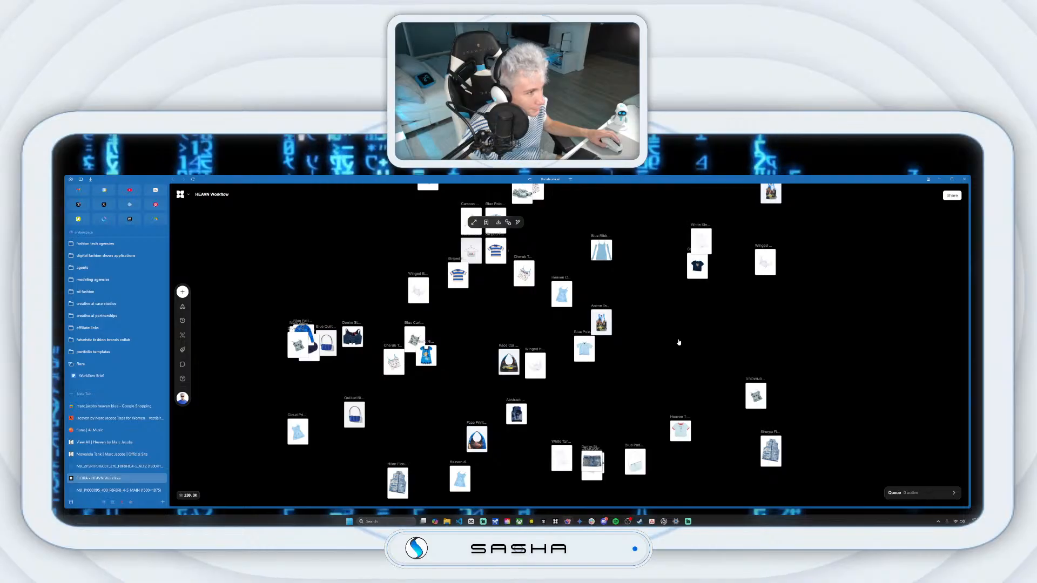
drag(639, 296, 630, 375)
mouse_move(619, 306)
mouse_down()
mouse_move(600, 382)
mouse_move(607, 428)
mouse_up()
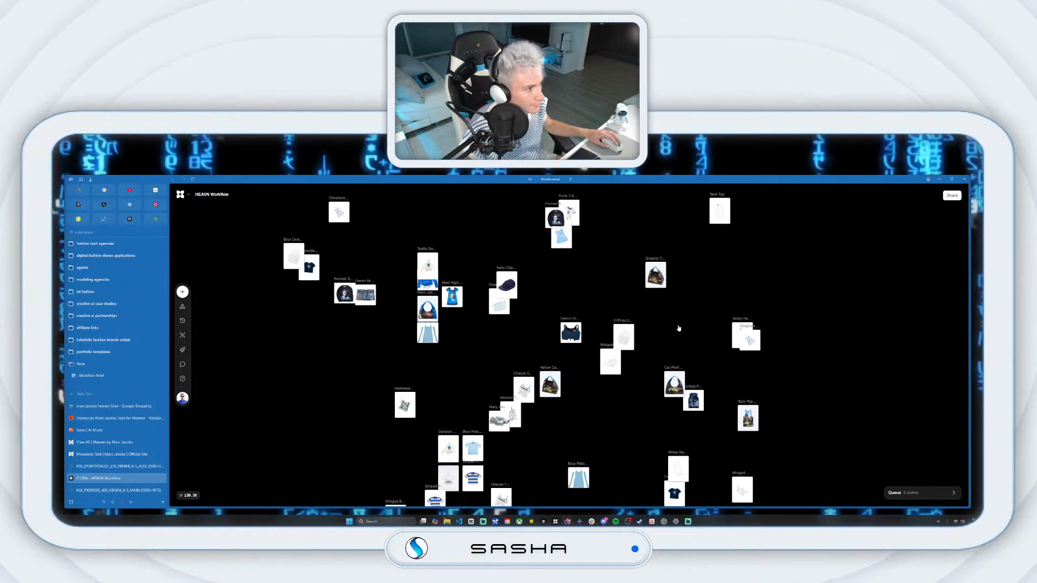
scroll(678, 331, down, 5)
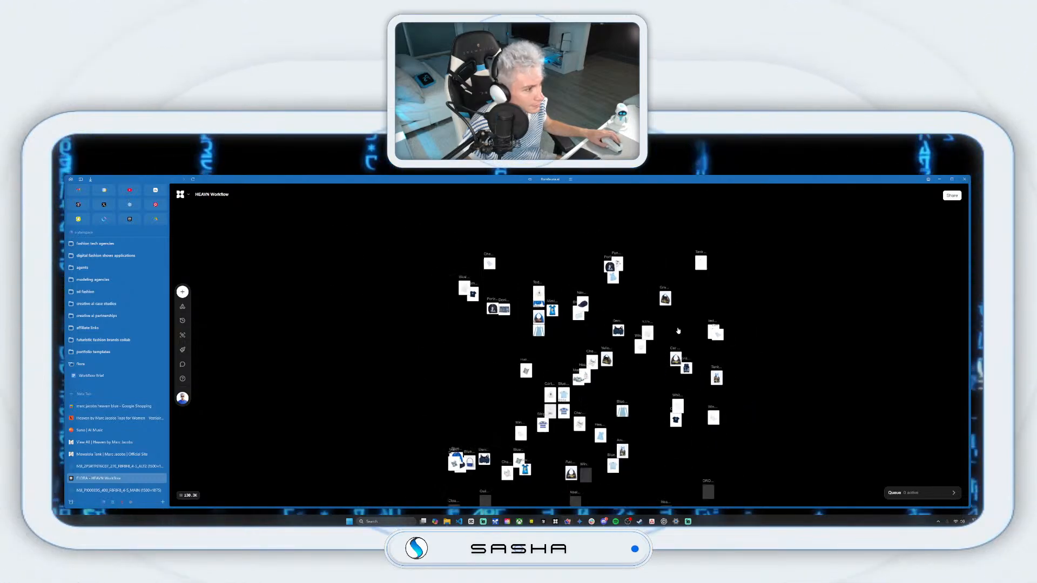
scroll(693, 344, down, 3)
Step: Select every image block on the canvas and delete them all
drag(444, 217, 761, 491)
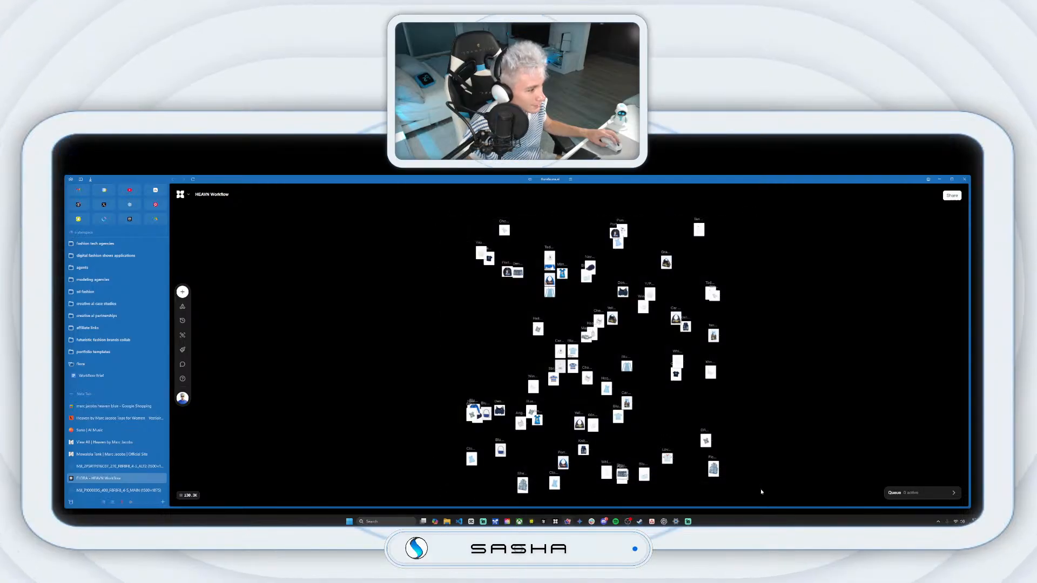
drag(413, 212, 746, 494)
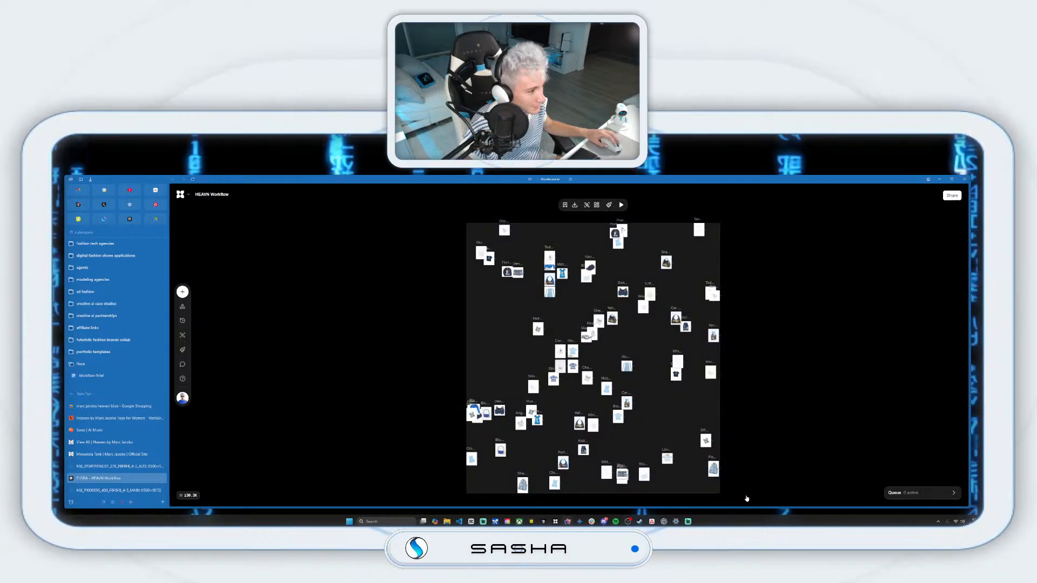
right_click(709, 373)
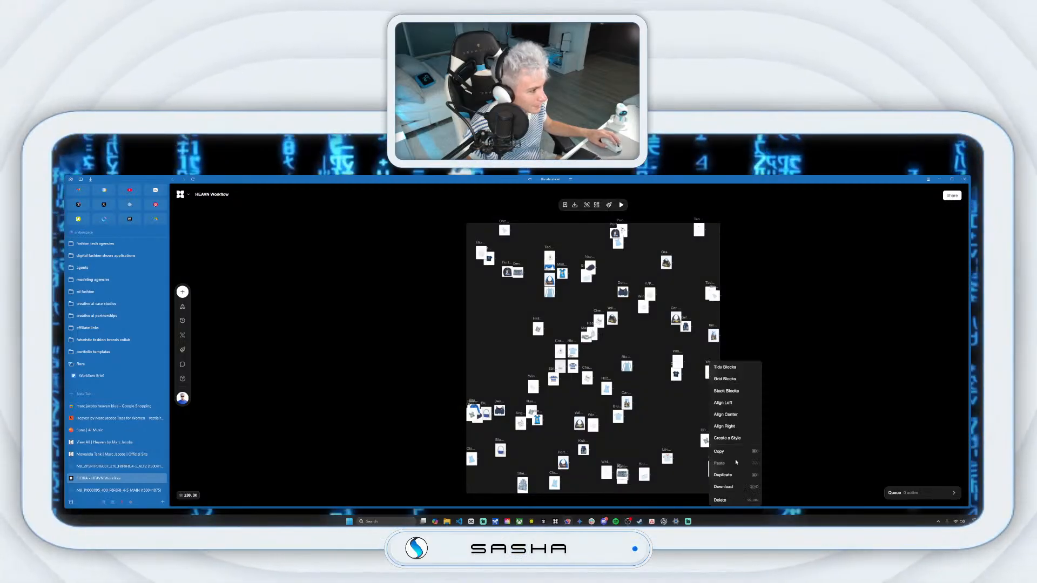
click(721, 500)
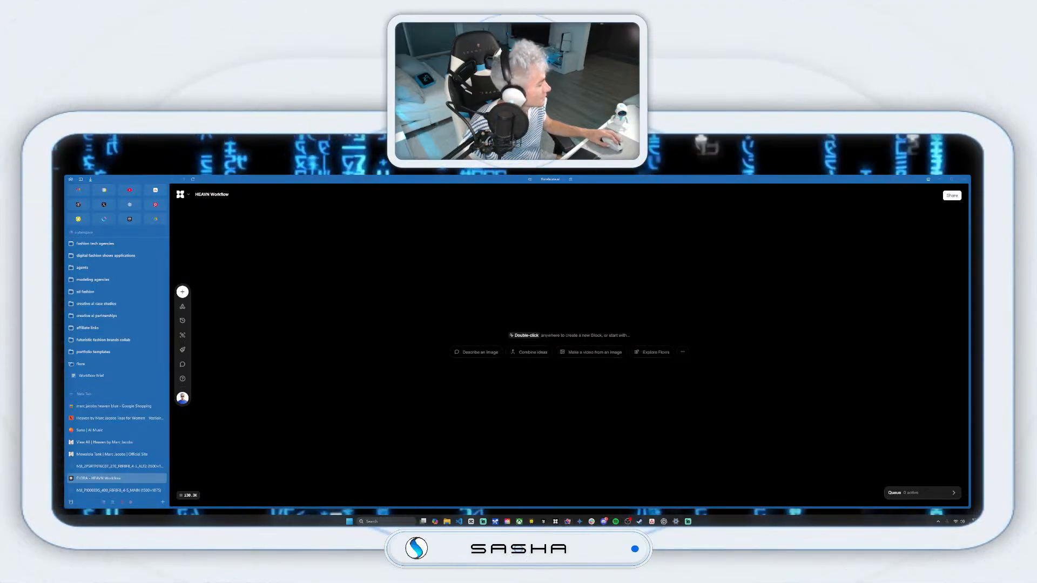
Step: Import the clothing and accessory images from the Downloads folder onto the emptied canvas
right_click(706, 381)
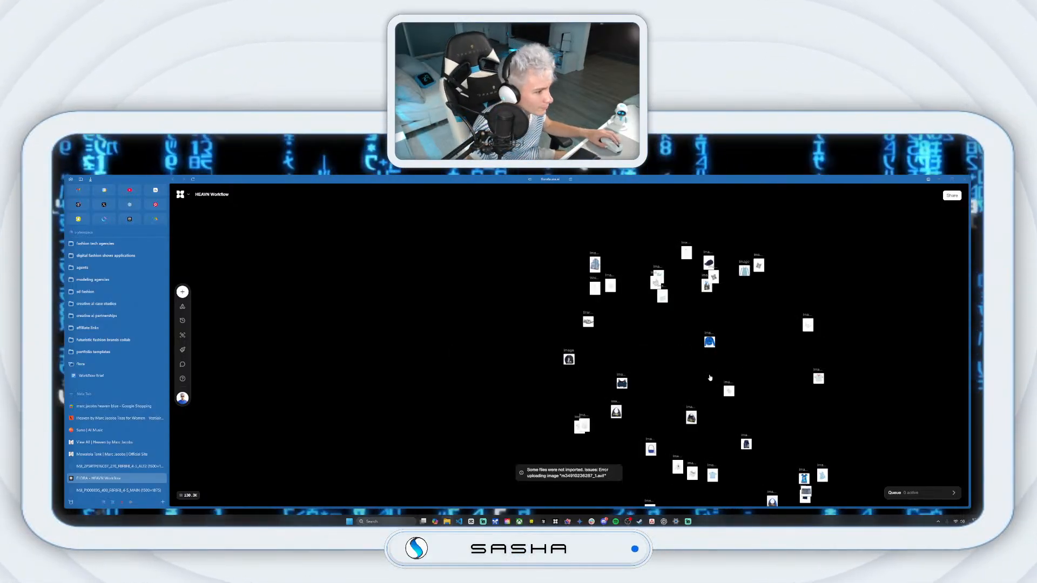
drag(759, 371, 680, 370)
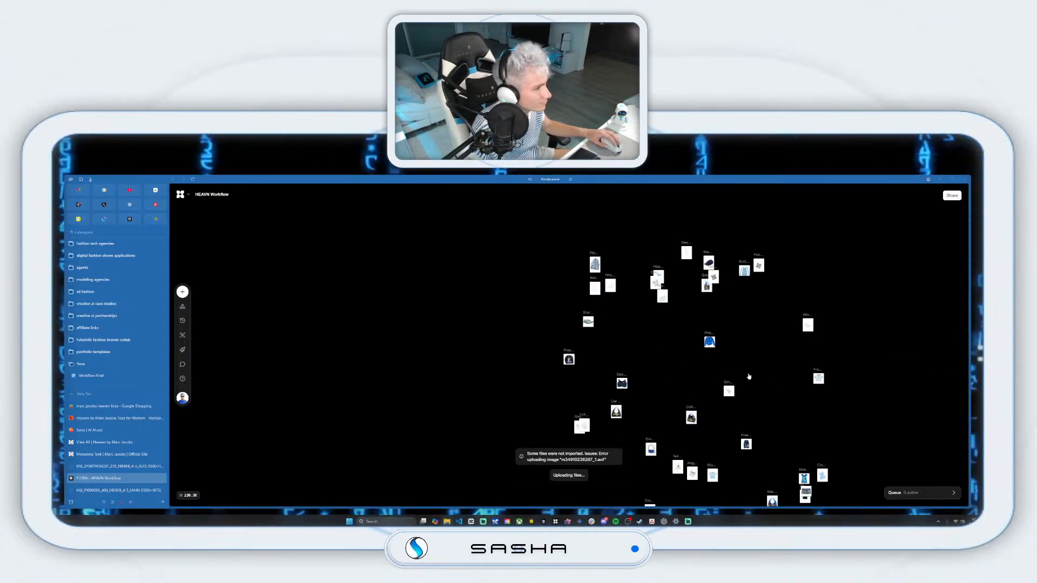
drag(783, 373, 682, 312)
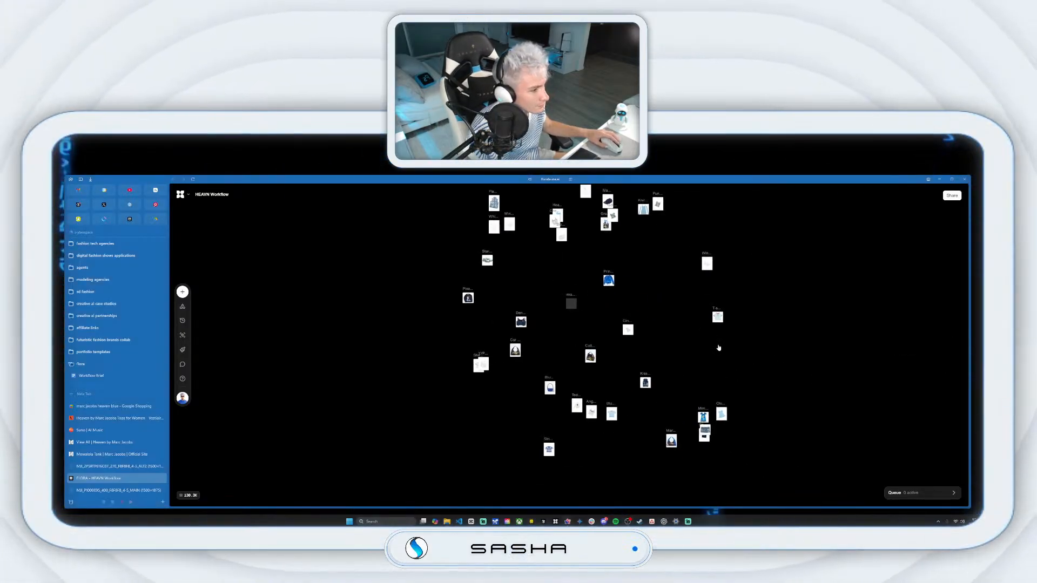
drag(796, 336, 762, 361)
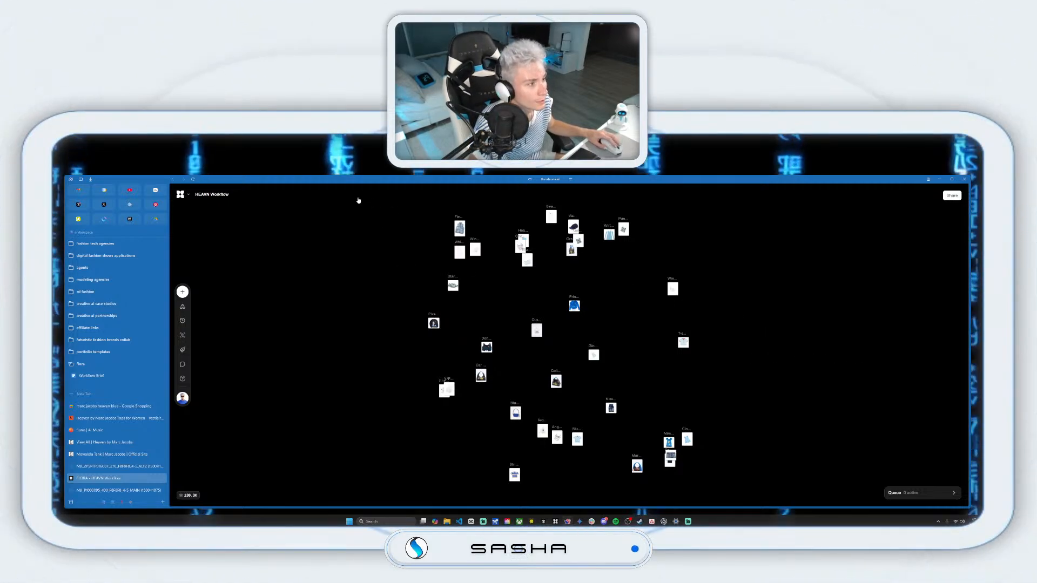
Step: Select all the imported image blocks and arrange them with Tidy Blocks
drag(345, 197, 762, 488)
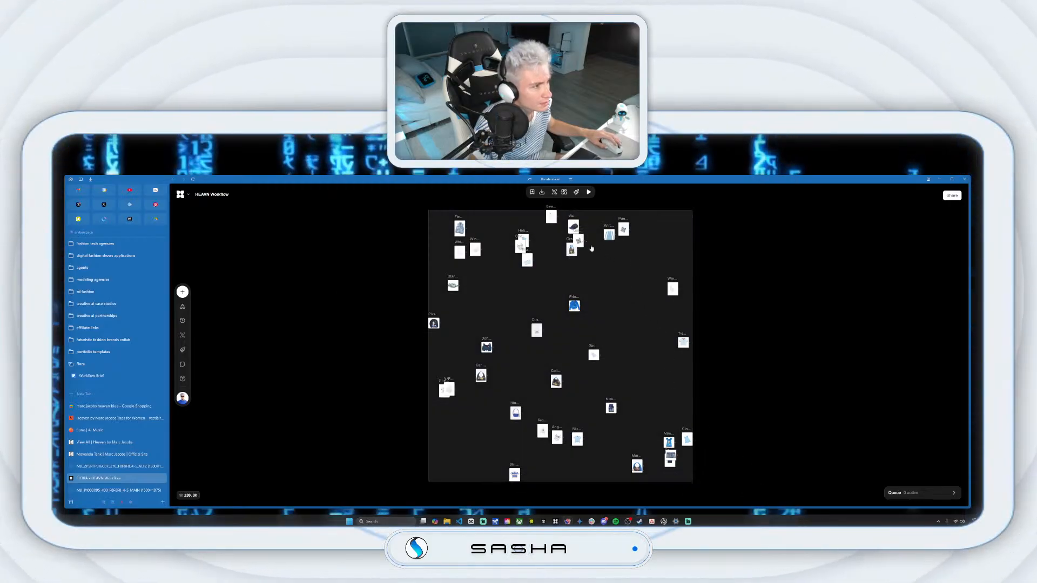
right_click(622, 284)
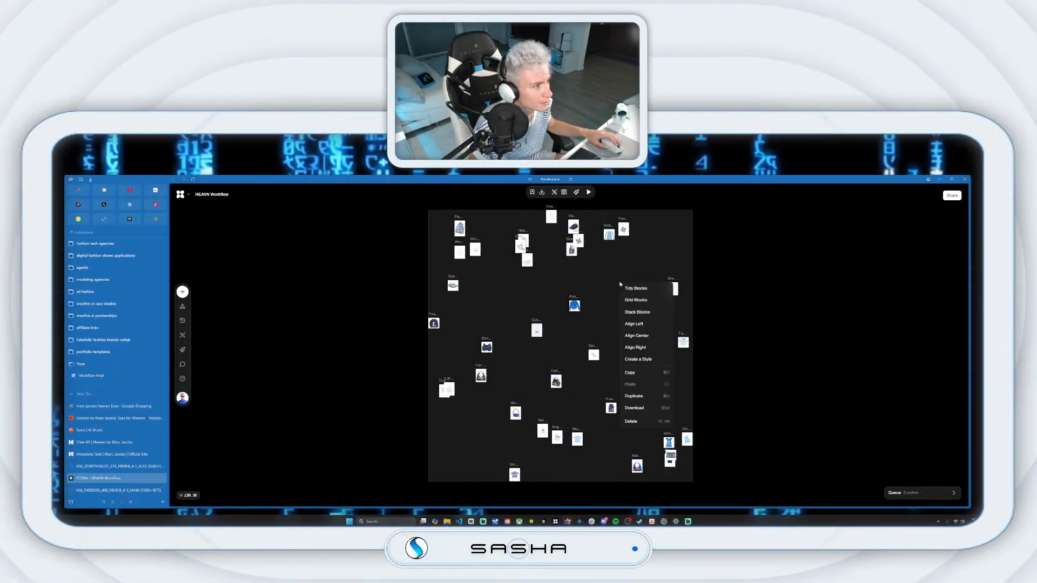
click(651, 292)
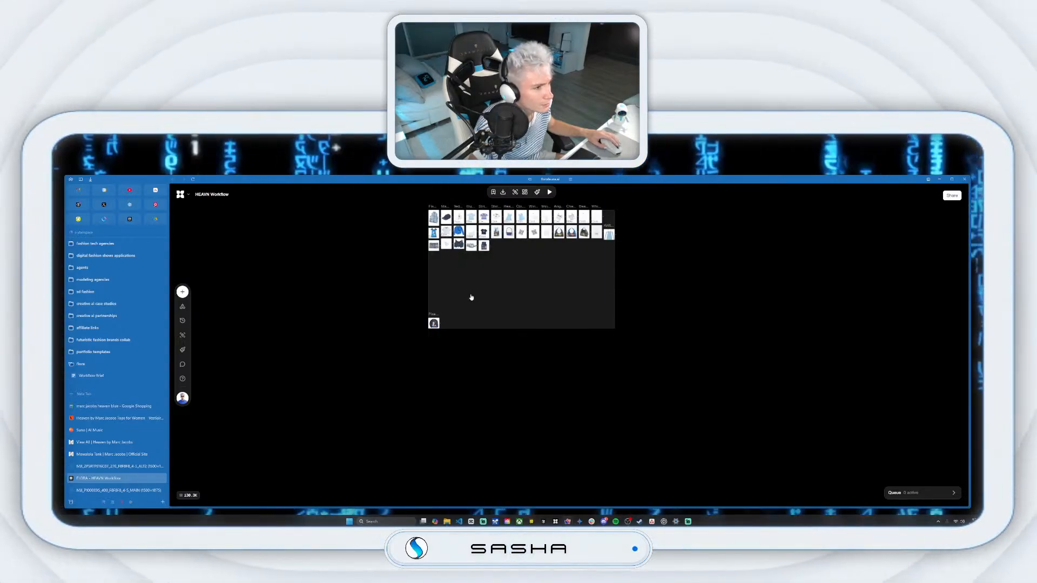
click(472, 351)
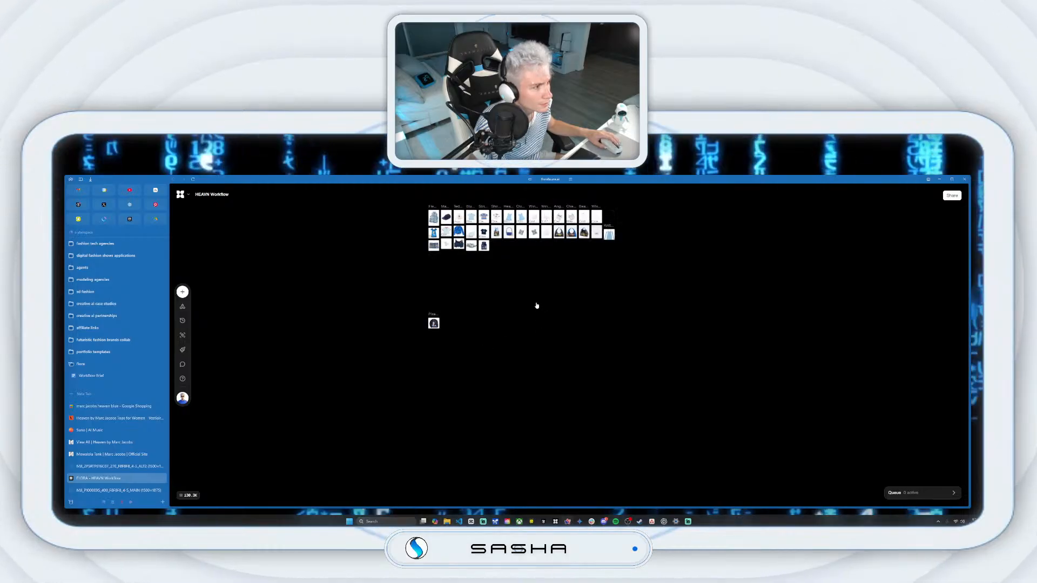
Step: Move the stray black portrait sweater image to the end of the third row of blocks
drag(535, 303, 506, 372)
drag(452, 345, 471, 311)
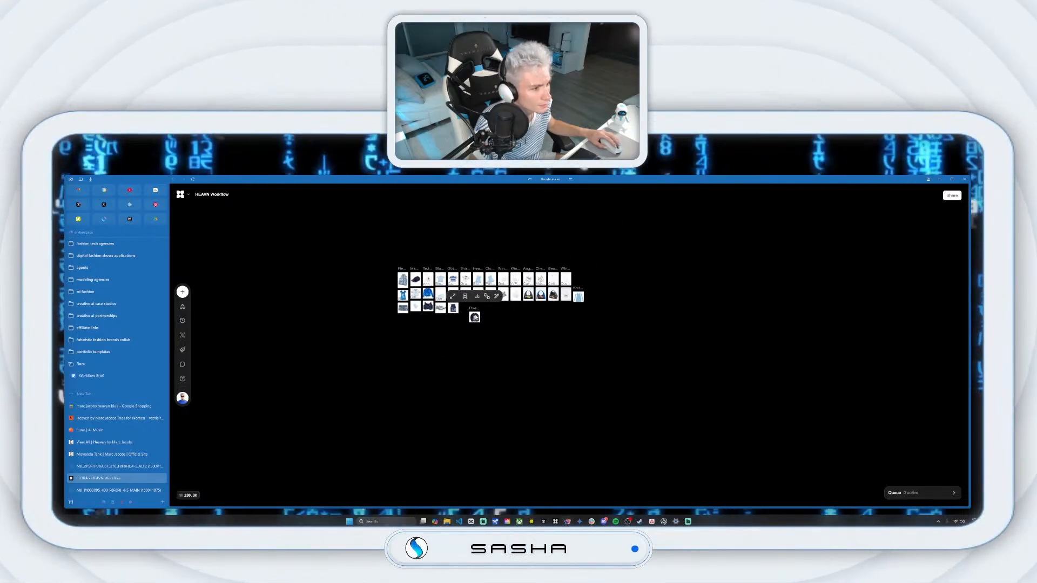
scroll(470, 336, up, 2)
scroll(475, 332, up, 3)
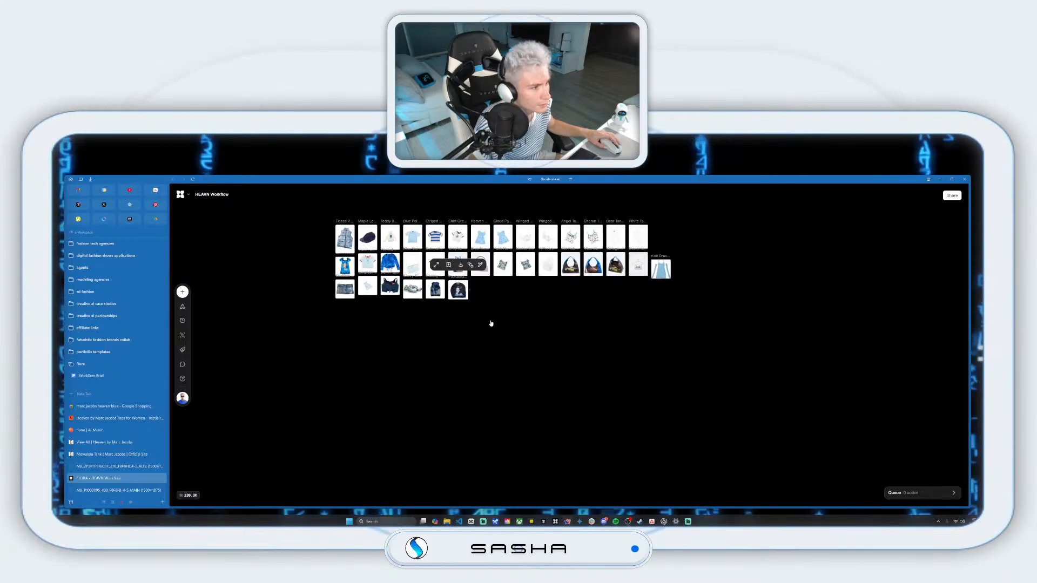
drag(502, 317, 565, 364)
scroll(511, 393, up, 4)
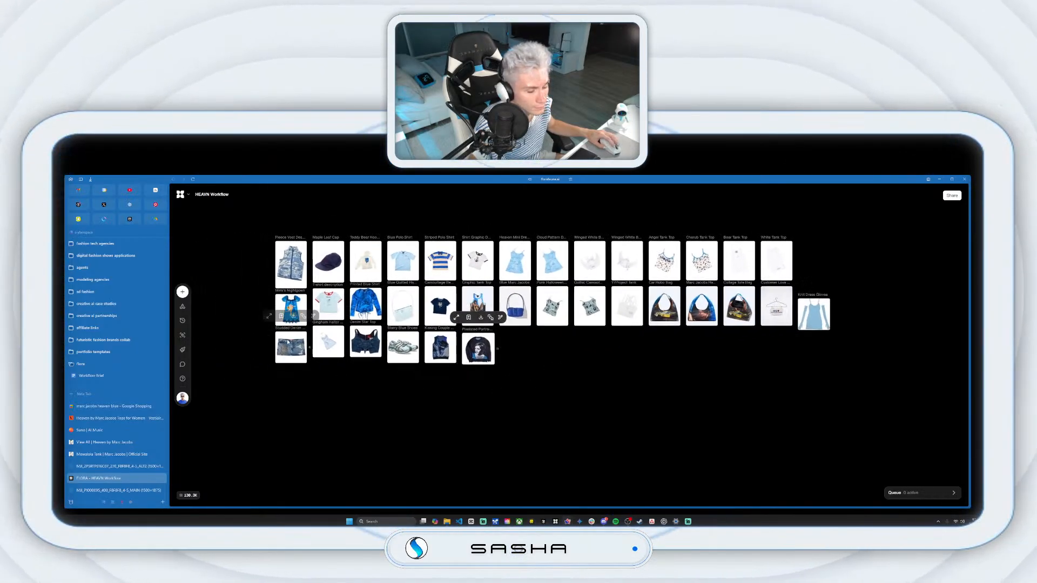
Step: Spread the second- and third-row blocks of the first three columns downward to clear their overlaps
drag(291, 301, 288, 319)
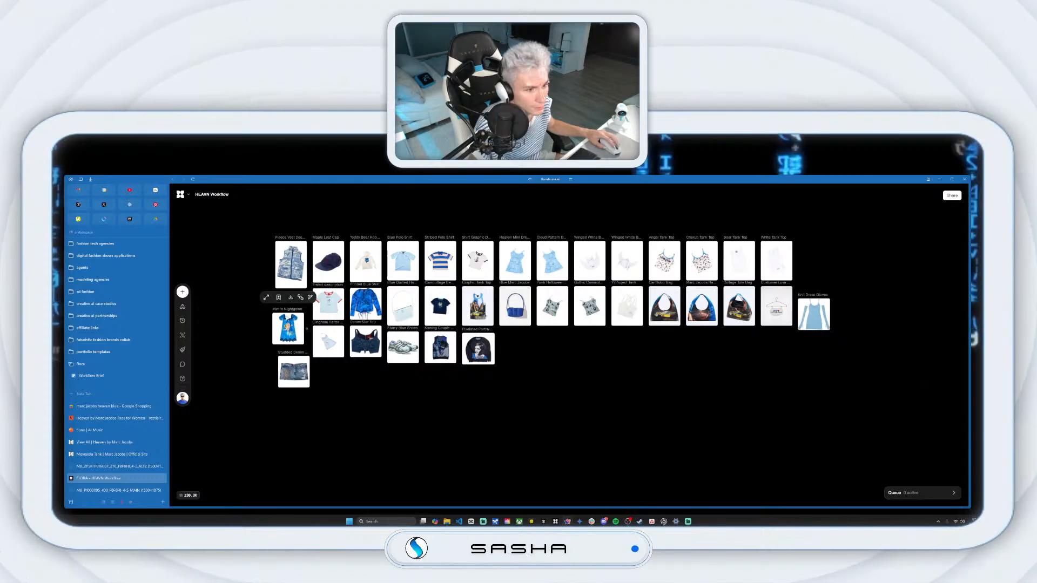
drag(297, 375, 290, 374)
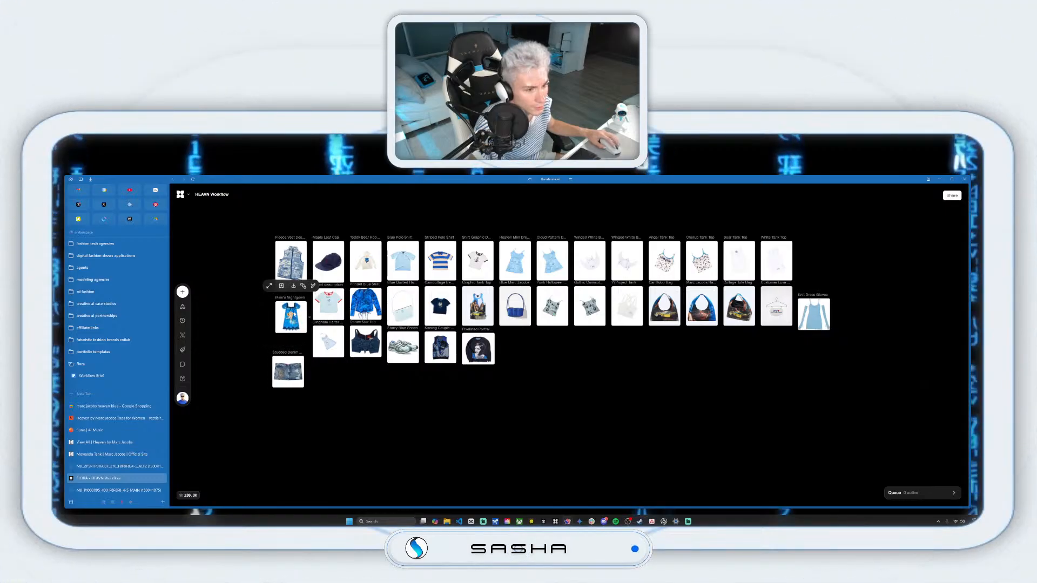
drag(324, 340, 323, 356)
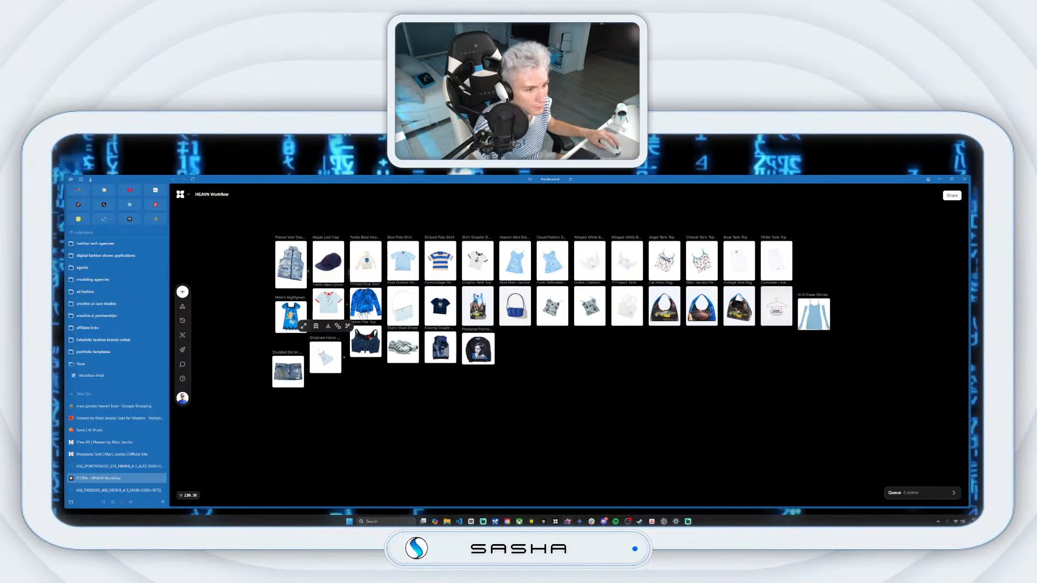
drag(329, 303, 329, 313)
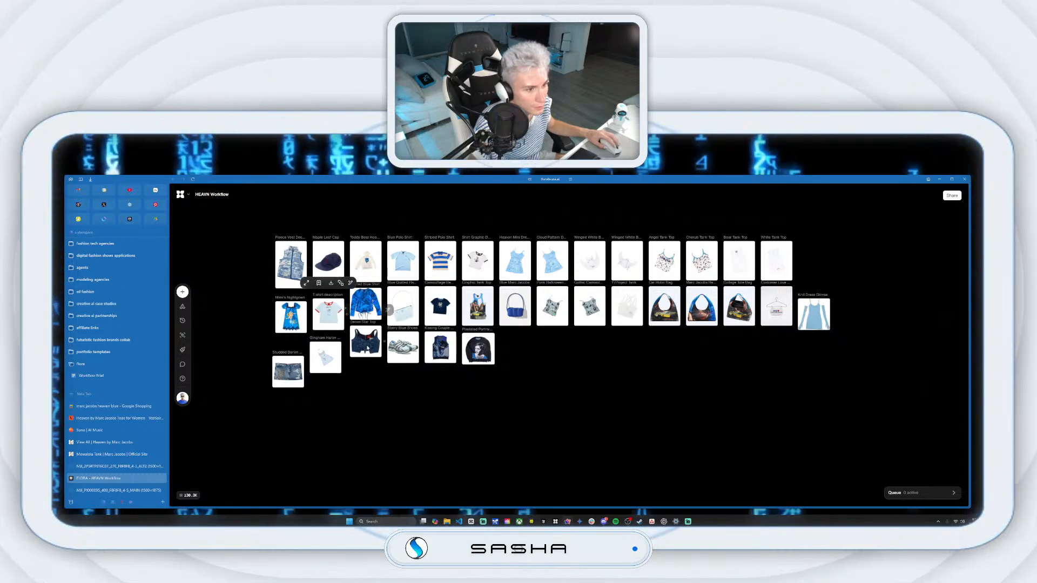
drag(368, 348, 367, 365)
drag(365, 308, 365, 316)
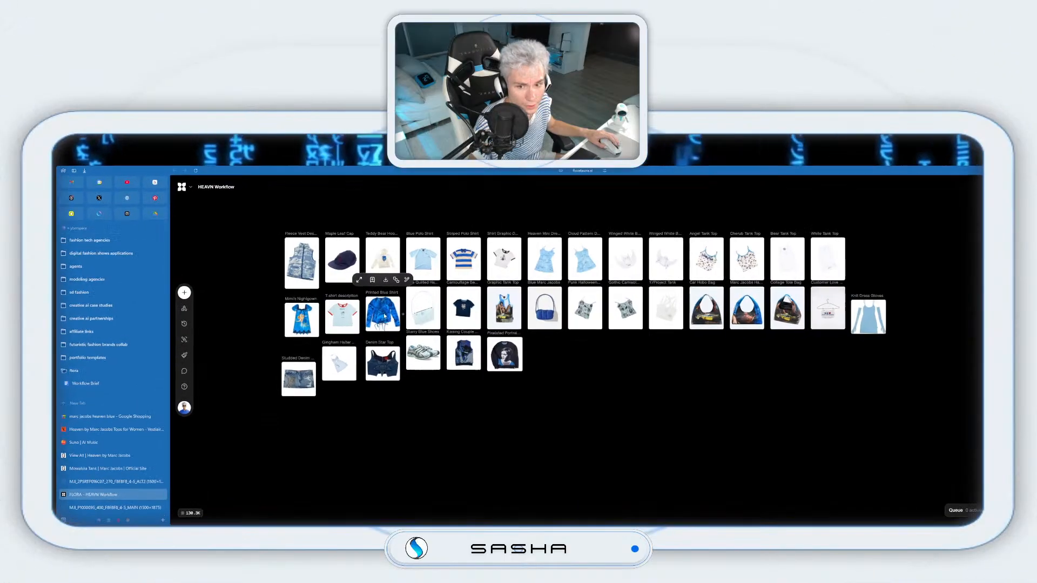
scroll(521, 336, up, 2)
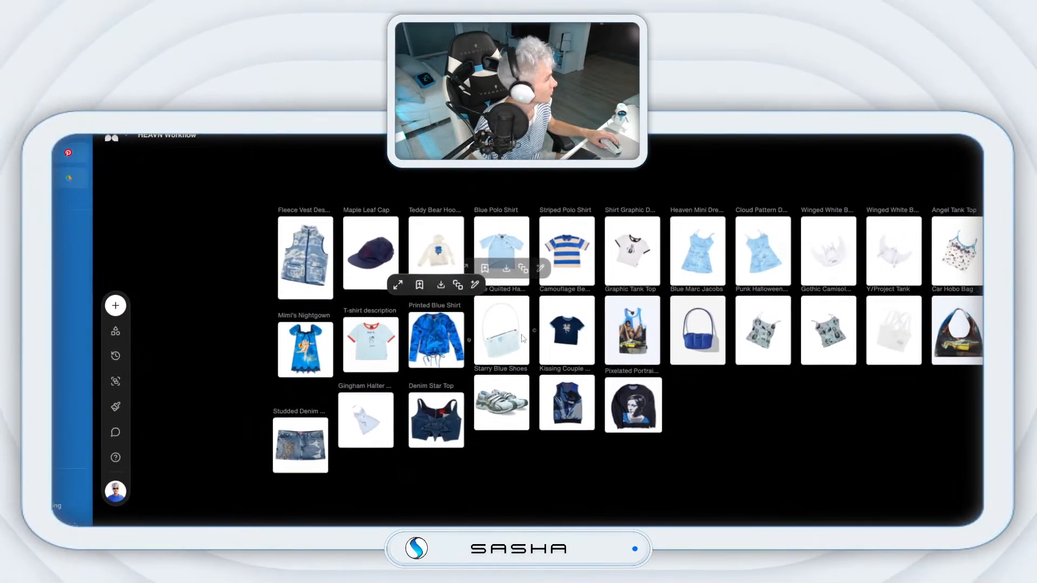
drag(522, 336, 514, 407)
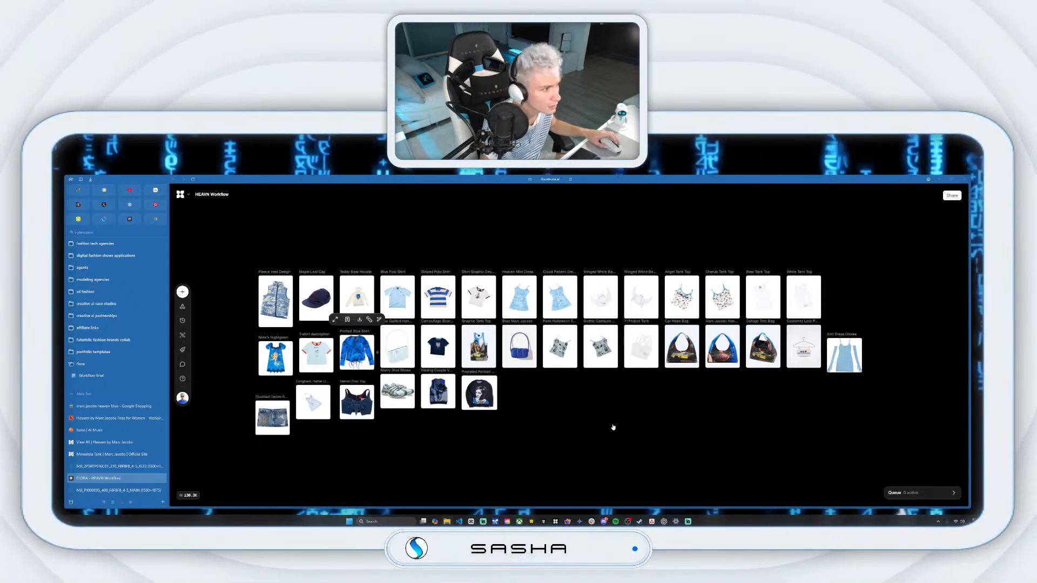
Step: Bring the stray light-blue dress block into the third row and shift that row's other blocks across, centering the row beneath the upper two
drag(845, 349, 525, 390)
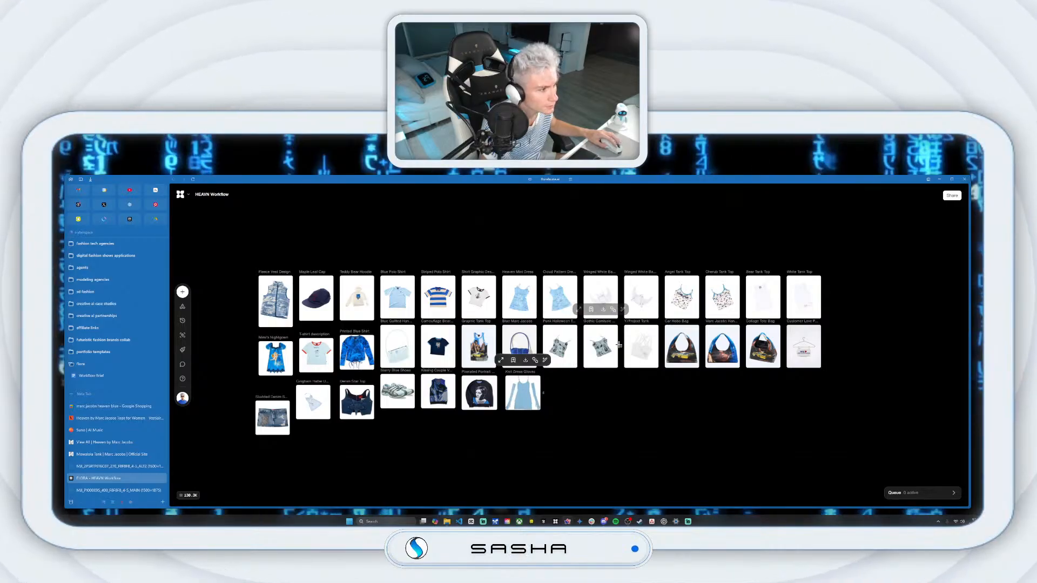
drag(524, 389, 639, 389)
drag(494, 389, 597, 394)
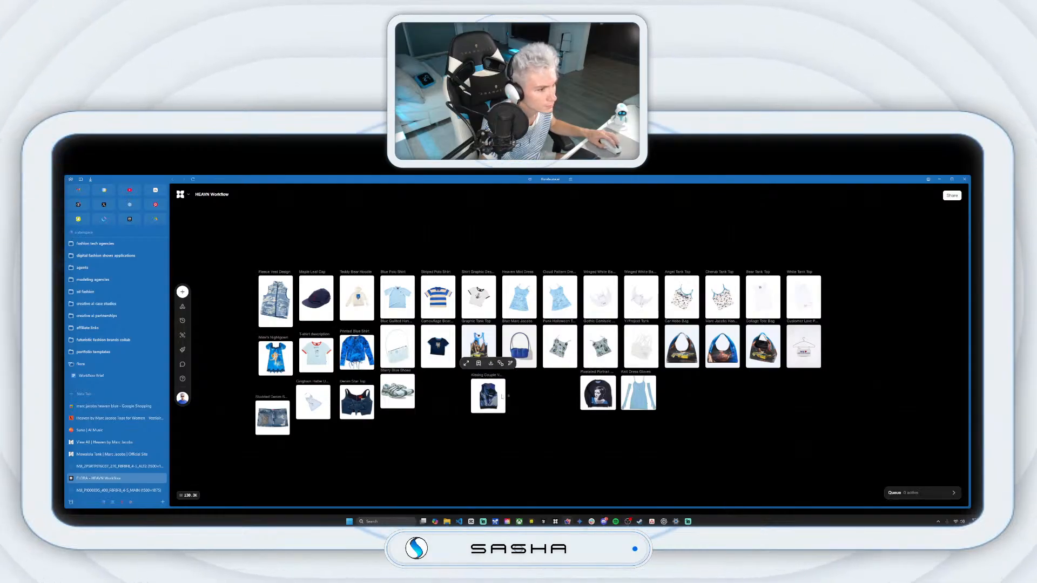
drag(394, 397, 510, 401)
drag(365, 399, 481, 390)
drag(320, 393, 437, 384)
drag(290, 418, 408, 394)
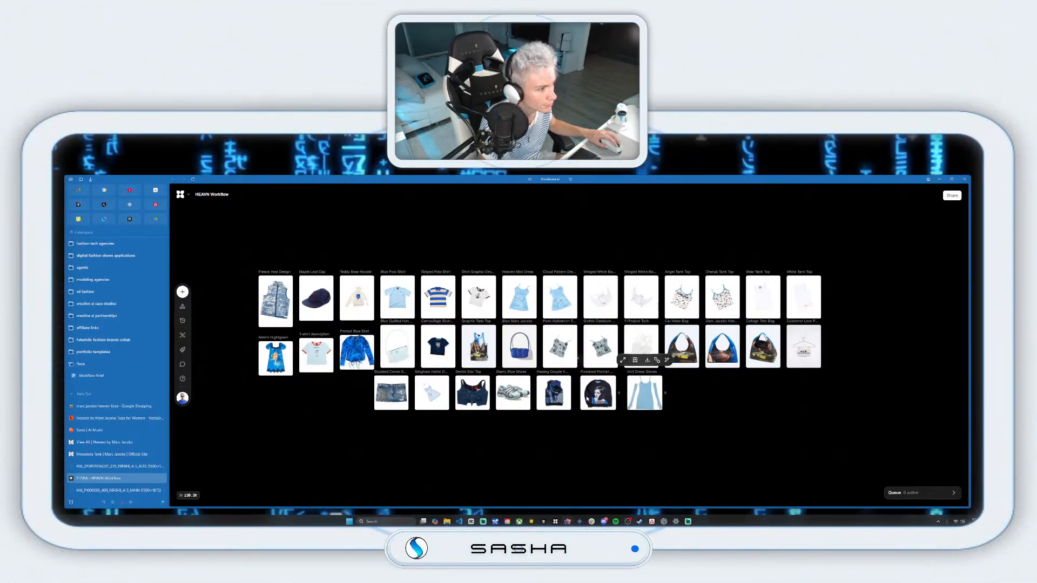
Step: Space the third-row blocks evenly, lining them up with the columns above from the studded denim skirt to the portrait sweater
drag(587, 399, 591, 399)
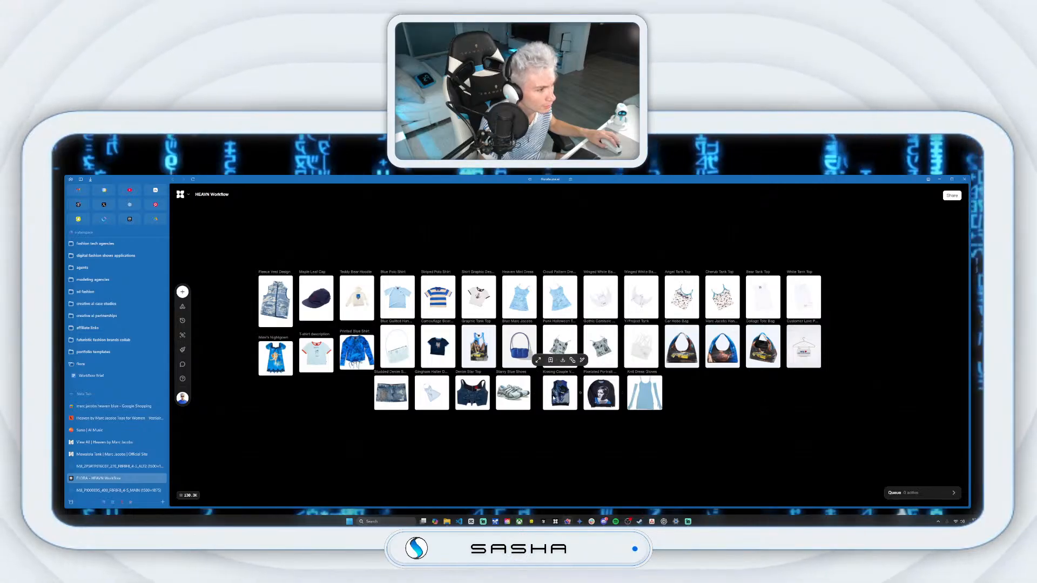
drag(512, 393, 518, 393)
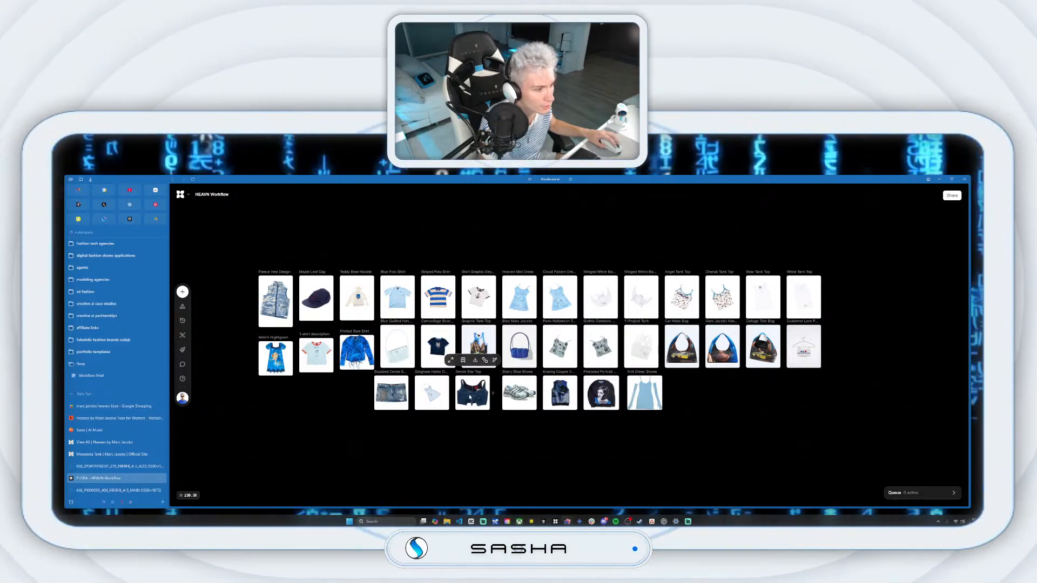
drag(439, 395, 401, 395)
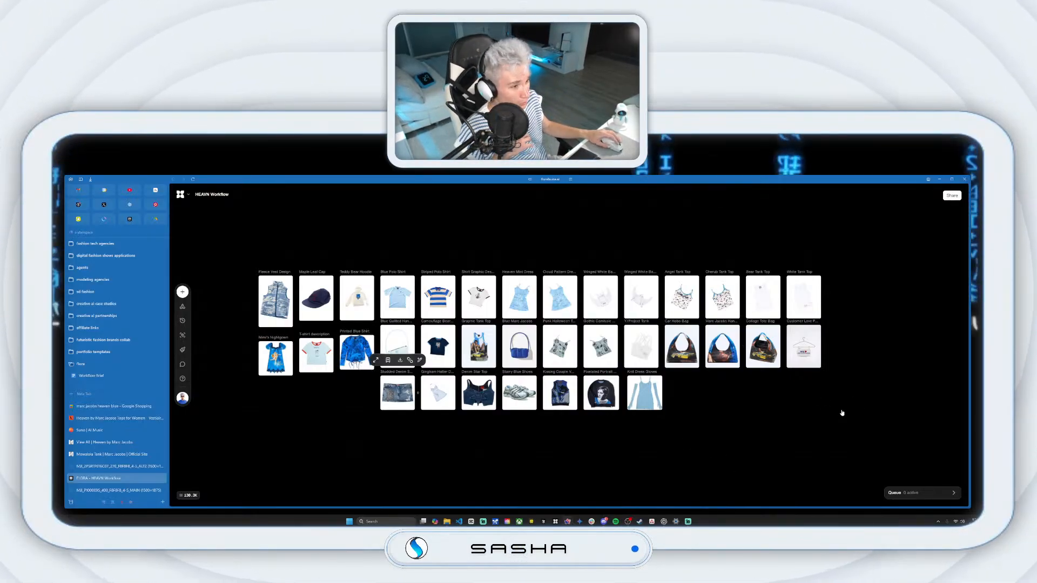
Step: Raise the printed blue shirt, T-shirt and nightgown blocks so they line up with the rest of the second row
click(452, 438)
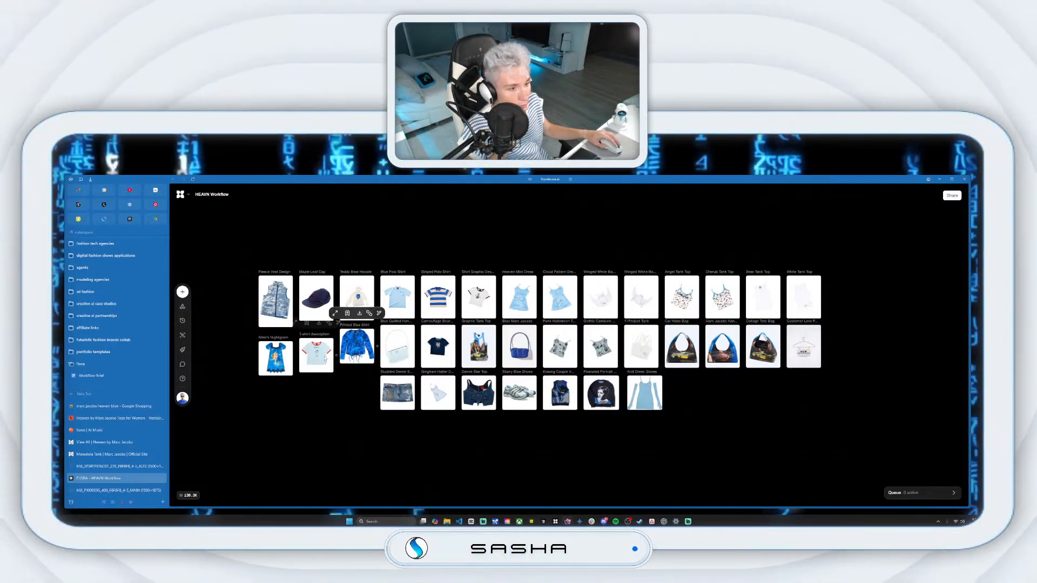
click(320, 351)
drag(320, 351, 271, 350)
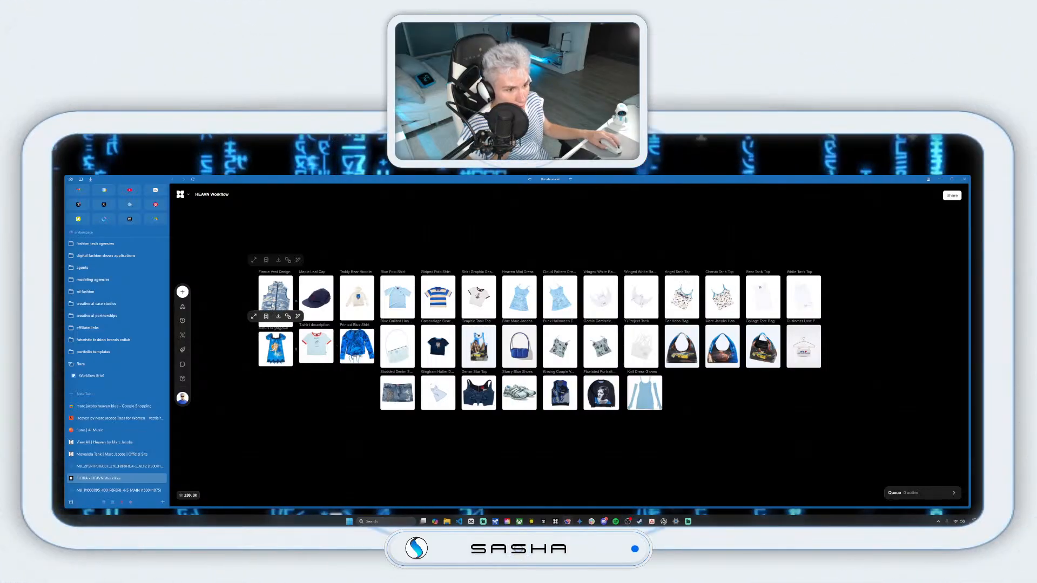
Step: Group all the clothing and accessory blocks together and set the group's color to cyan
drag(235, 252, 873, 412)
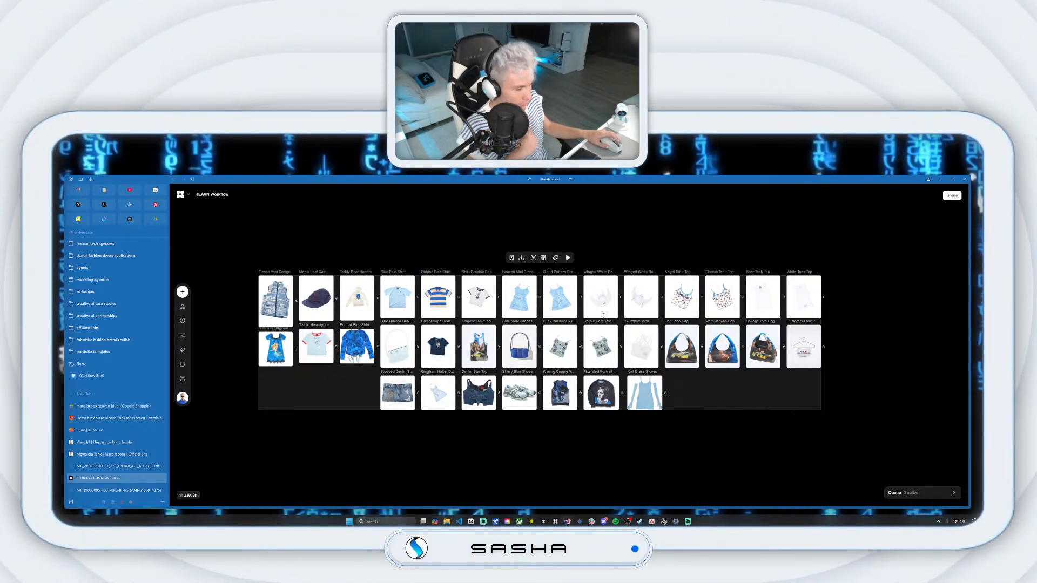
right_click(750, 388)
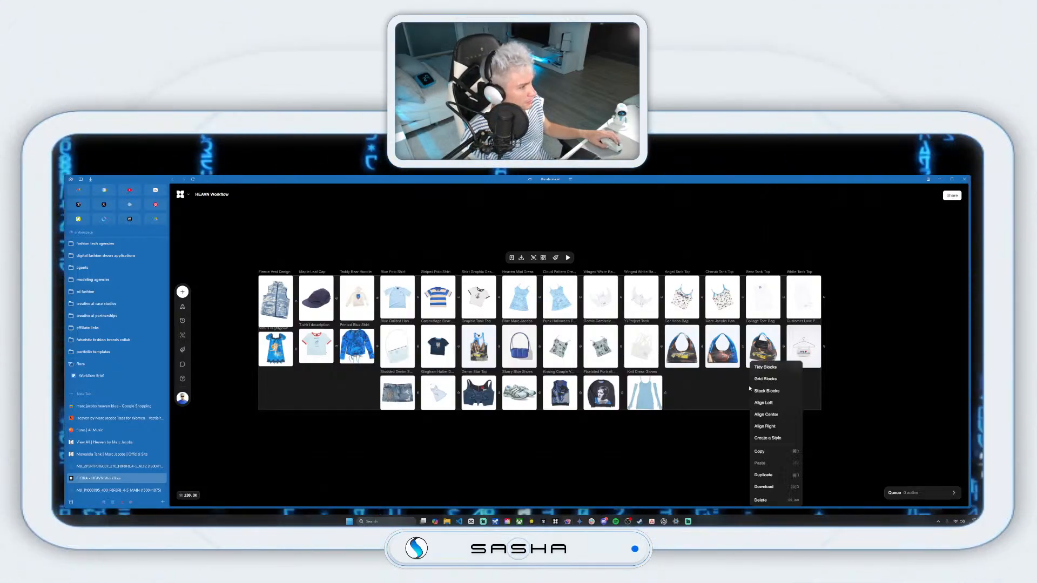
click(534, 259)
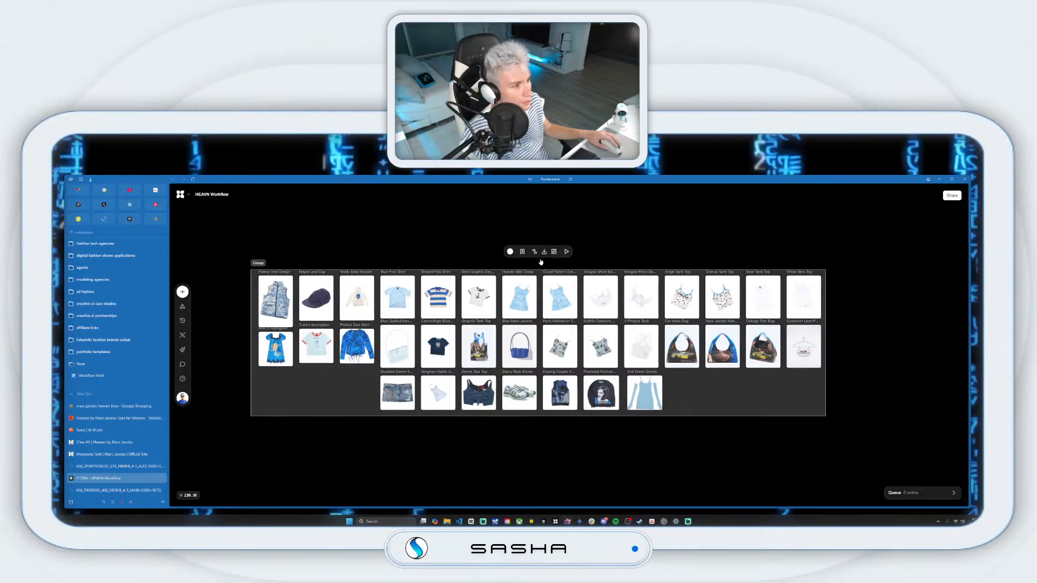
click(511, 253)
click(514, 278)
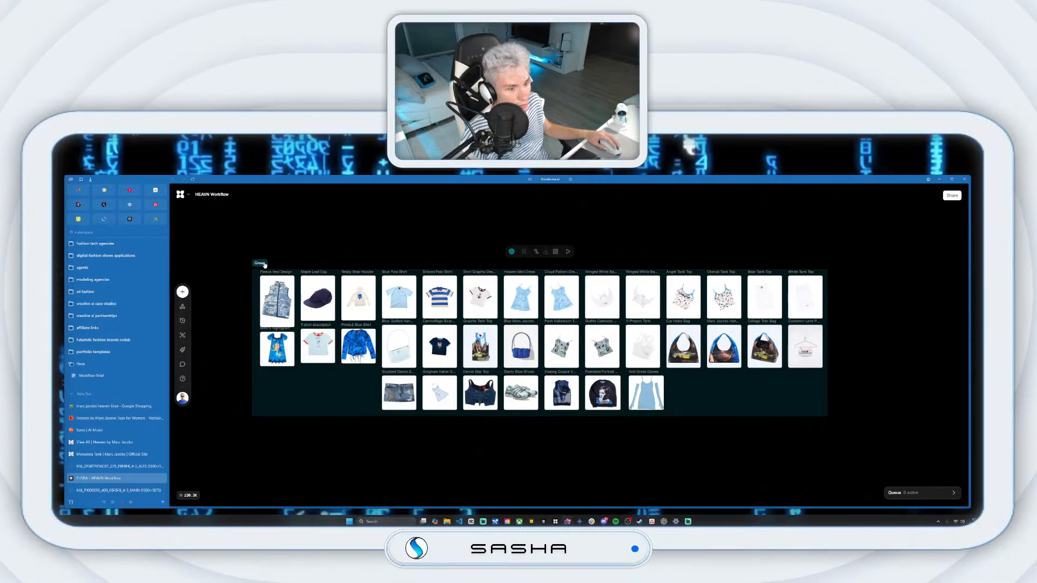
Step: Rename the group as "HEAVN Products for LoRa Training"
double_click(260, 263)
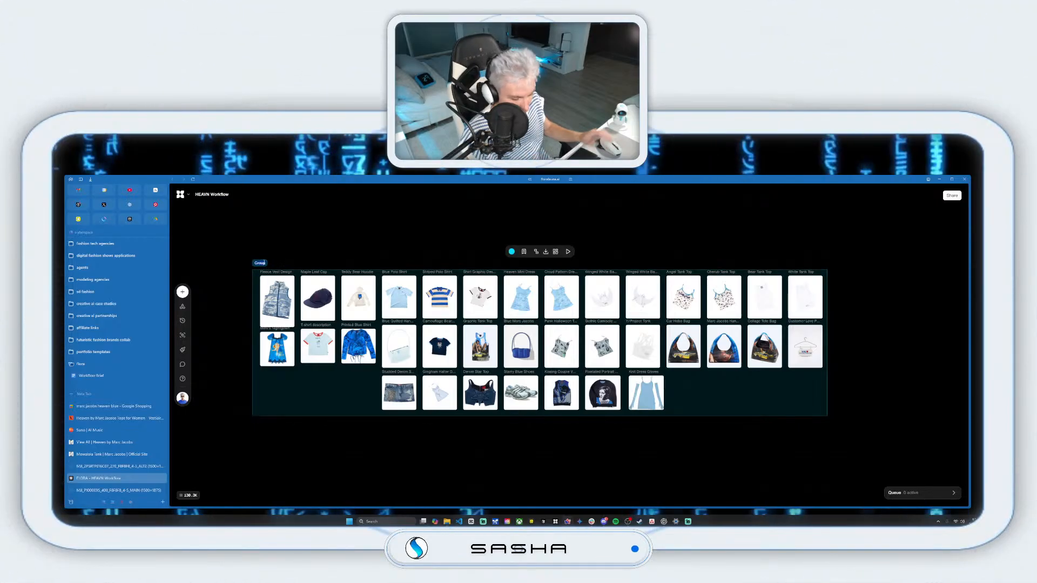
text(HEAVN)
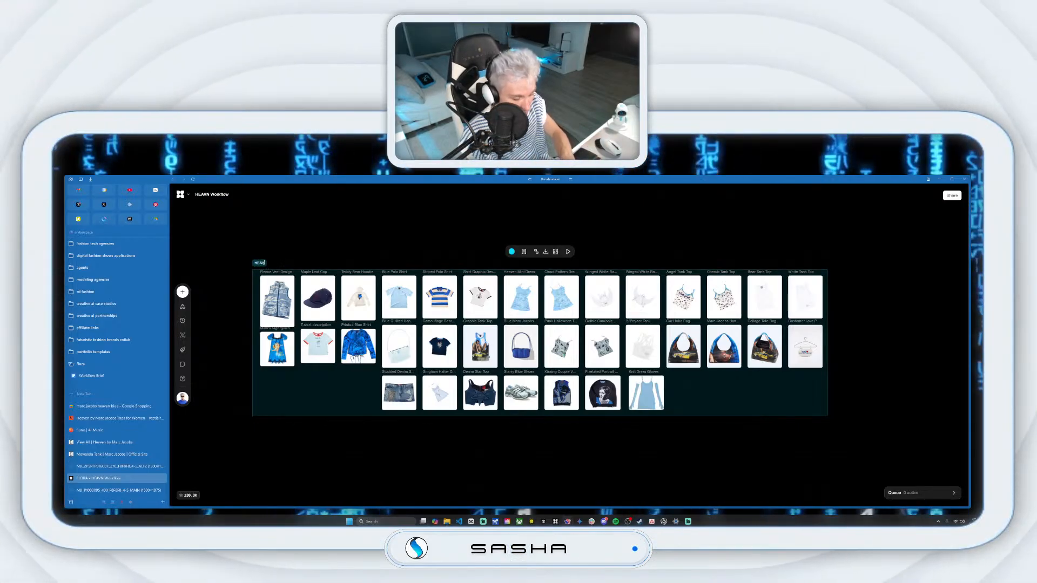
text( P)
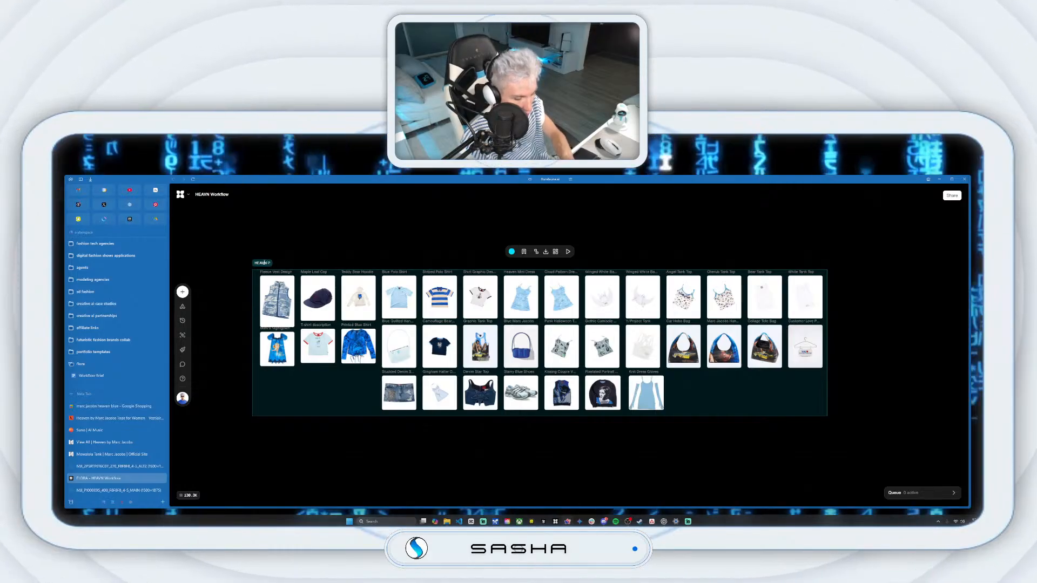
text(rod)
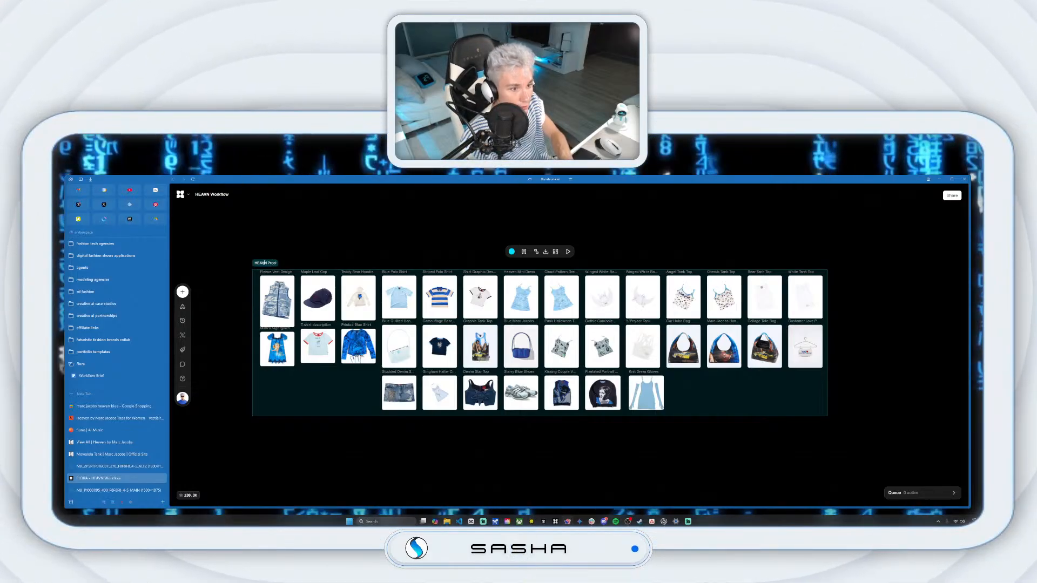
text(ucts for)
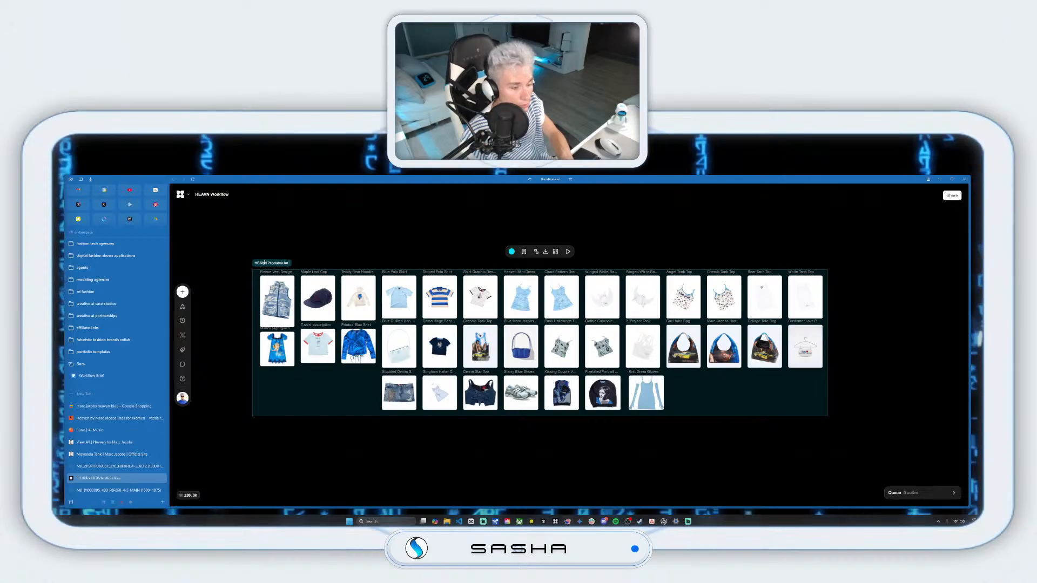
text( Loft)
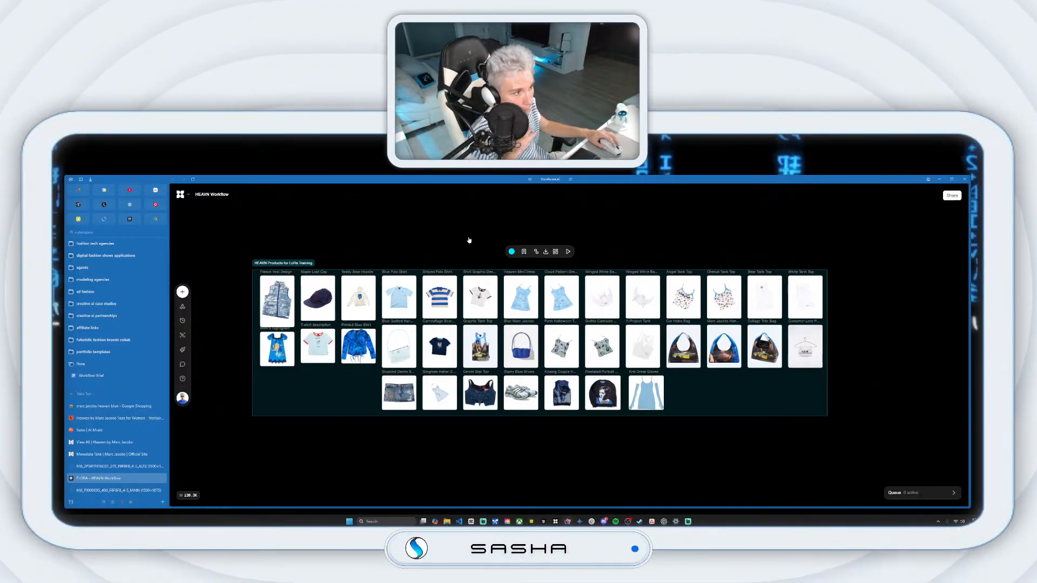
Step: Create a new style named HEAVN from all the images in the group and check its training job in the queue
drag(203, 251, 875, 453)
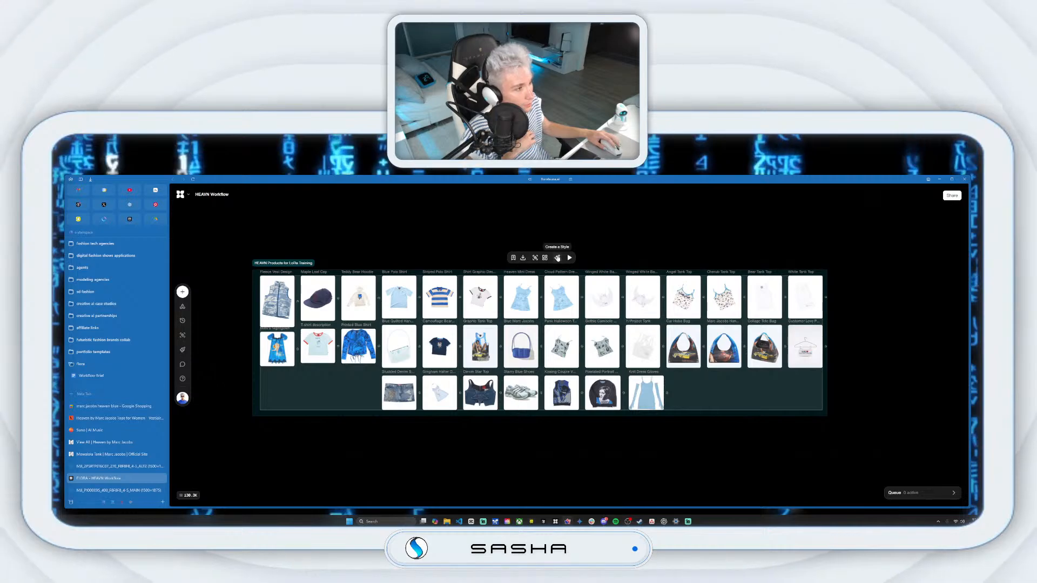
click(557, 259)
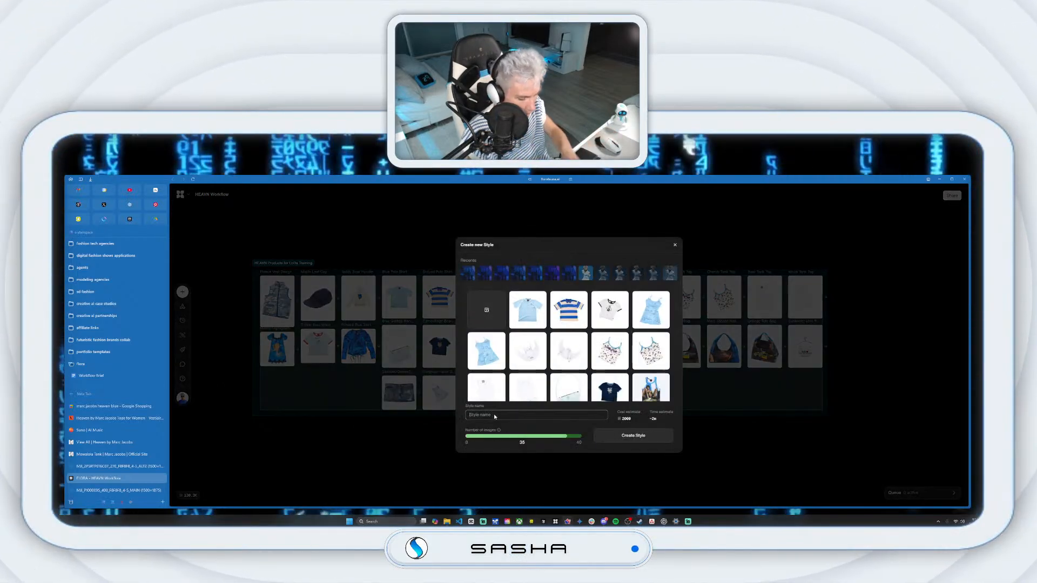
text(HEAVN)
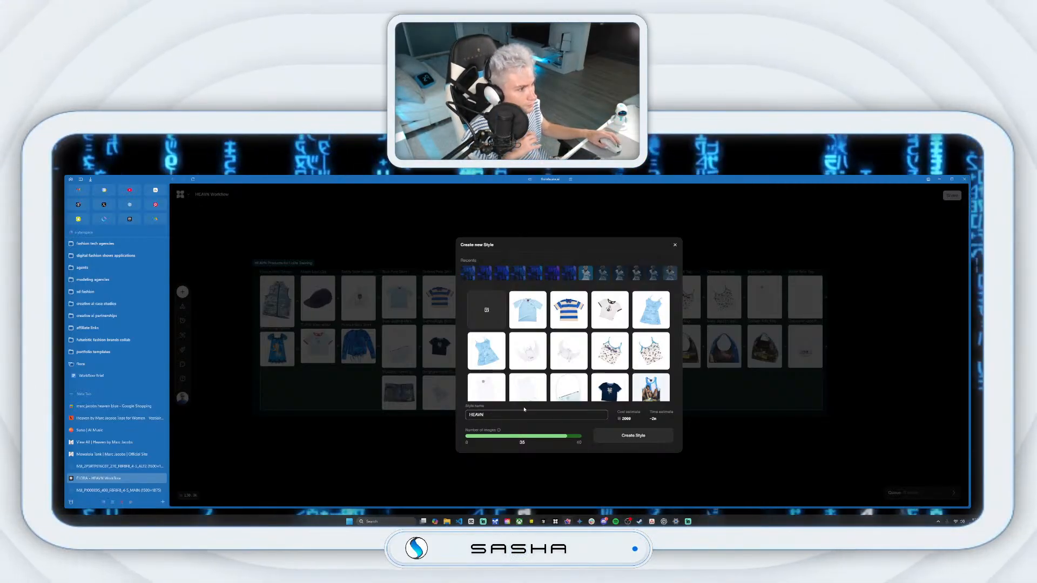
click(635, 436)
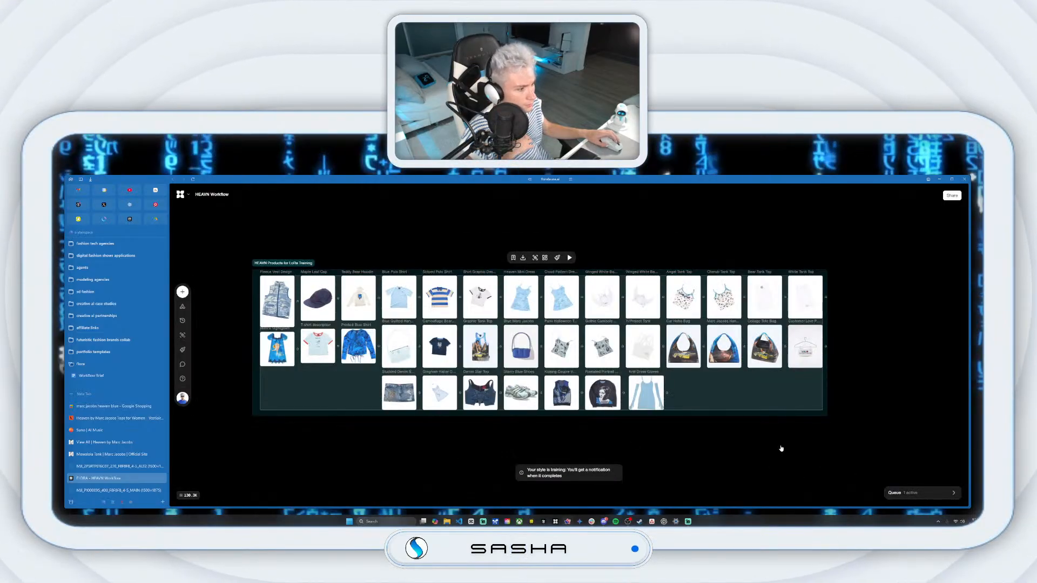
click(925, 492)
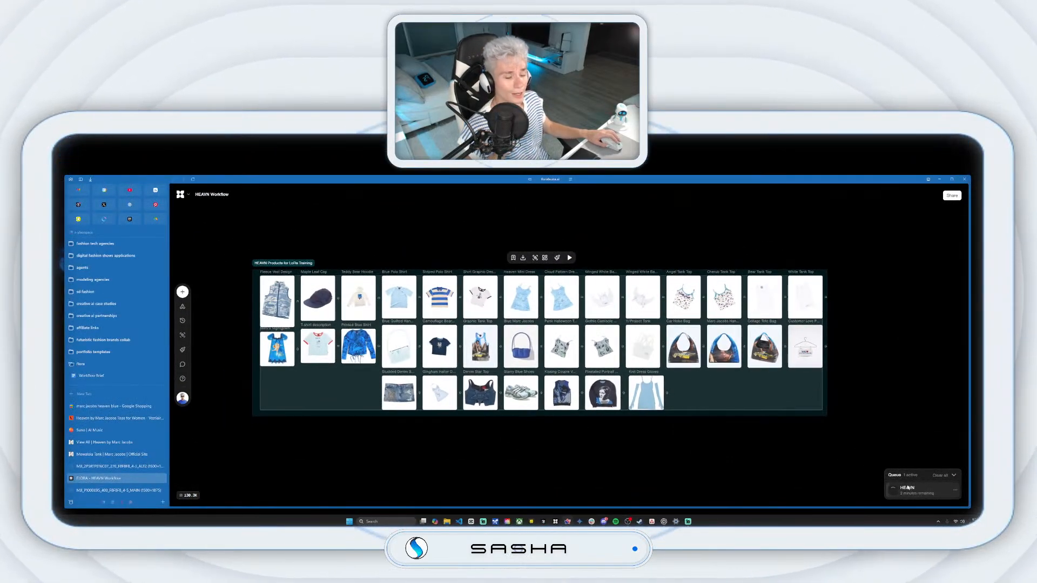
click(904, 379)
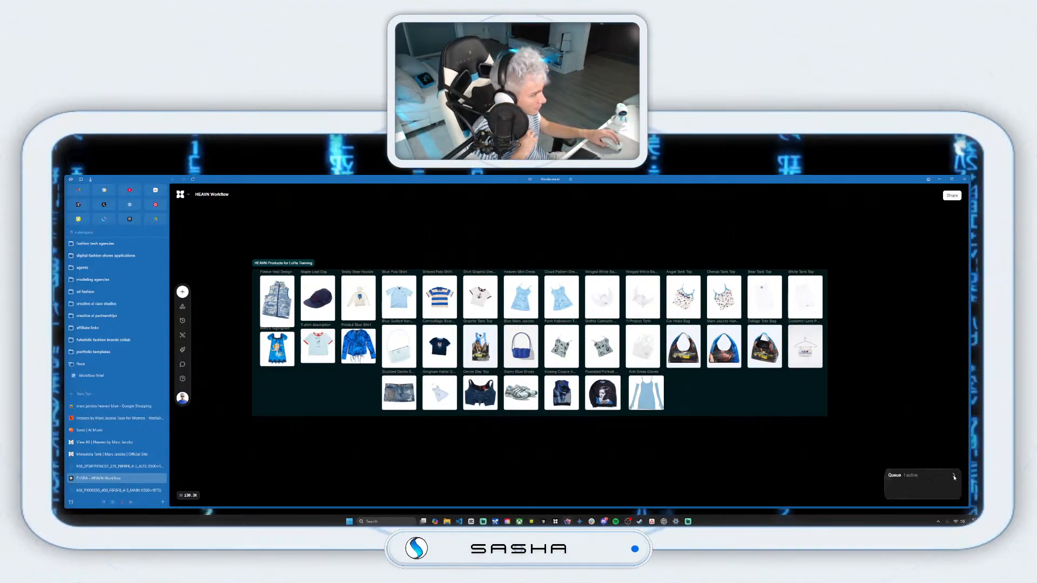
drag(799, 441, 584, 434)
scroll(711, 408, down, 3)
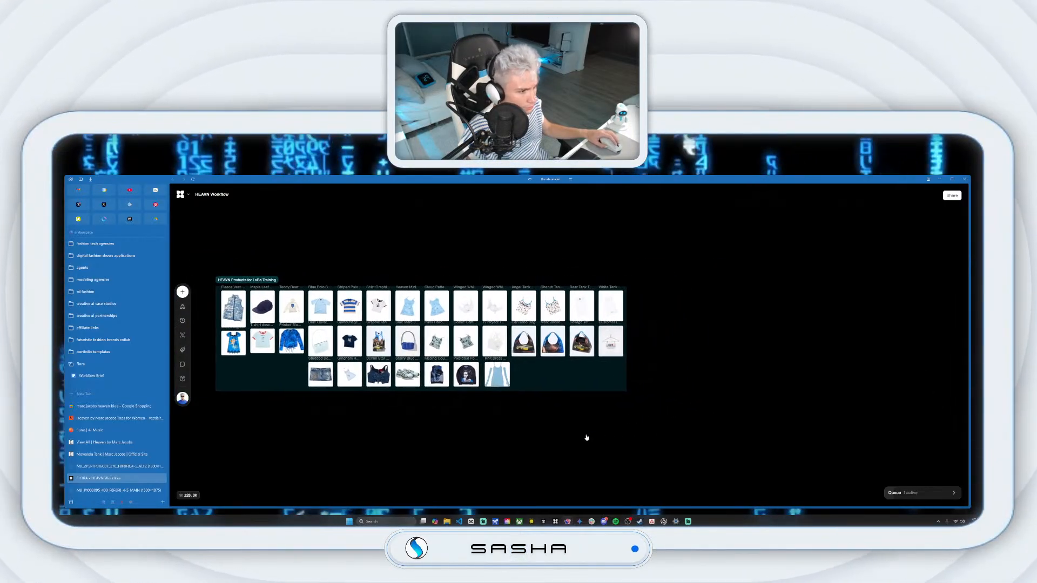
scroll(550, 438, up, 1)
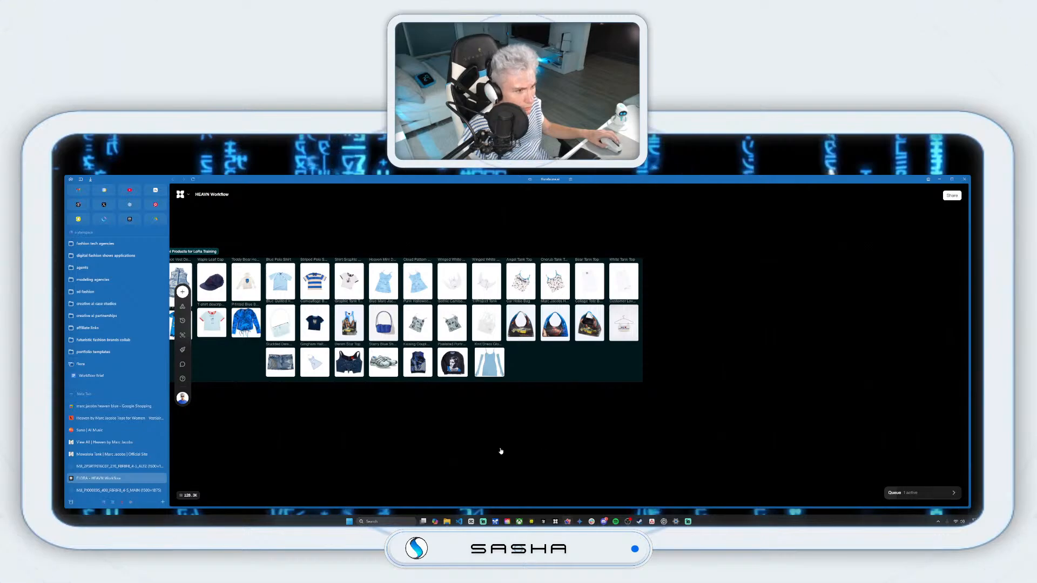
scroll(501, 452, up, 1)
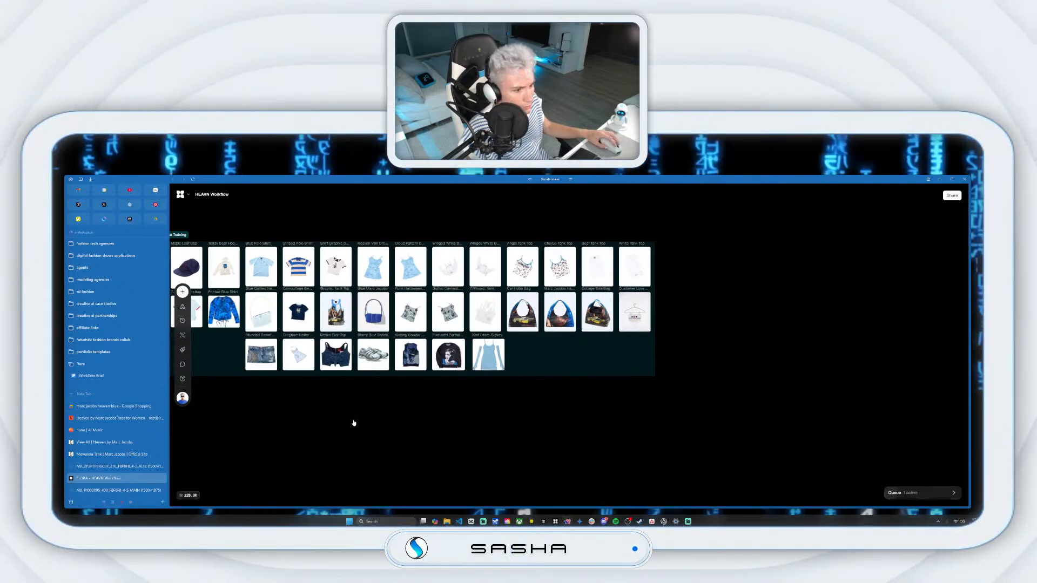
drag(396, 426, 492, 417)
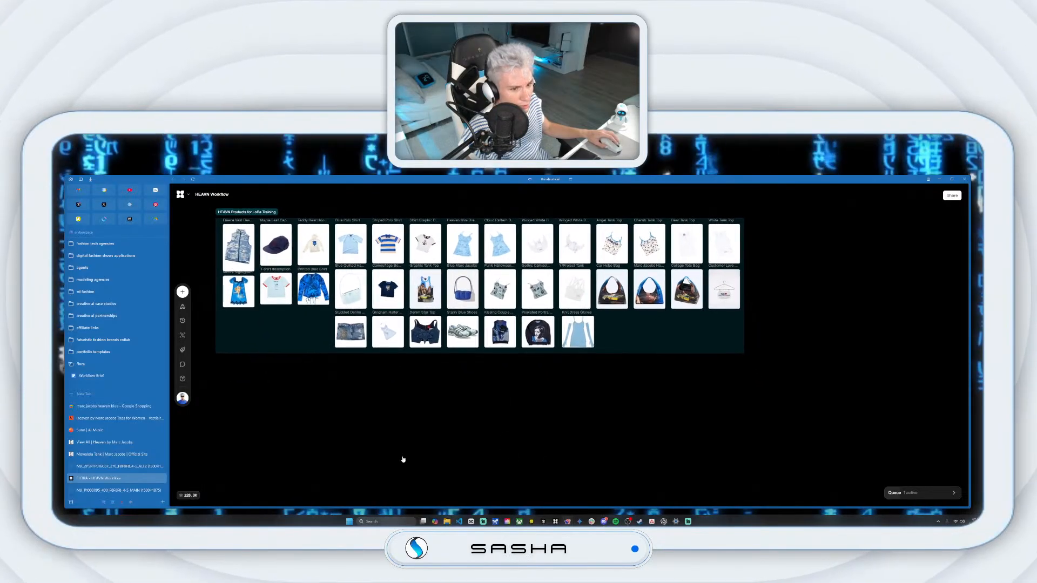
Step: Add a text block to the empty canvas below the product group and set its model to GPT-5
key(ctrl+v)
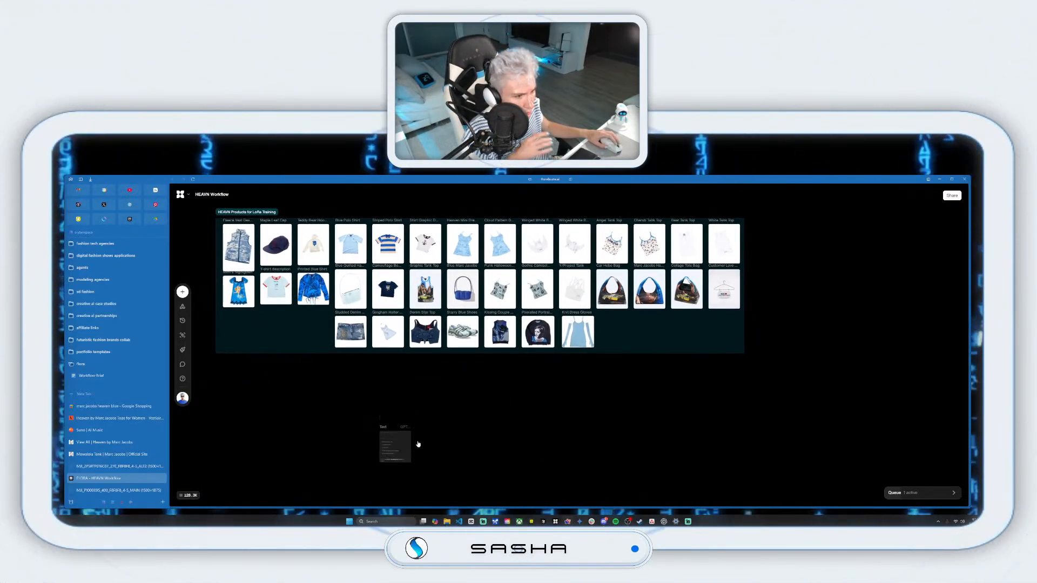
scroll(389, 436, up, 1)
scroll(390, 436, up, 2)
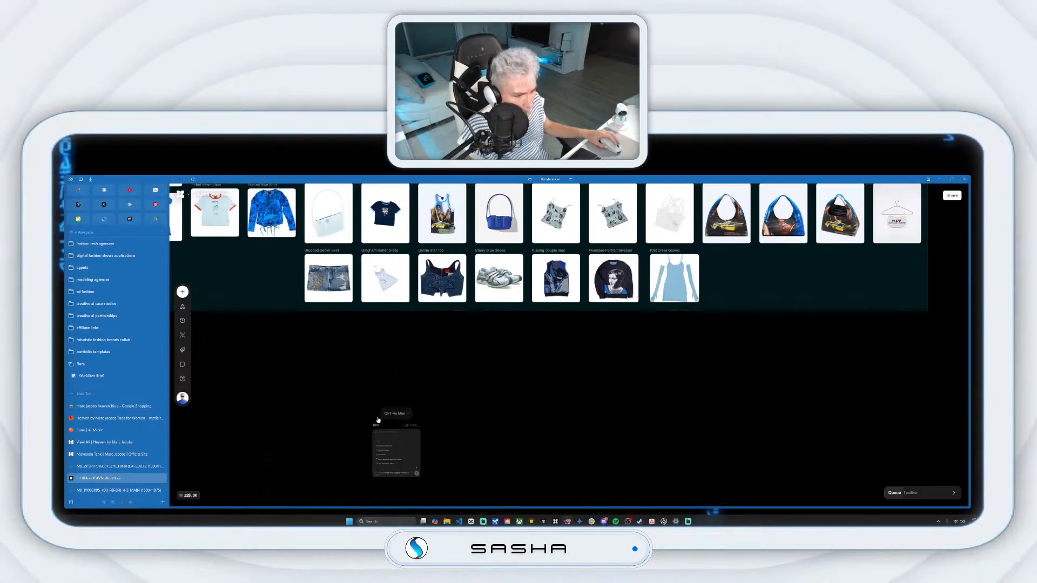
click(398, 414)
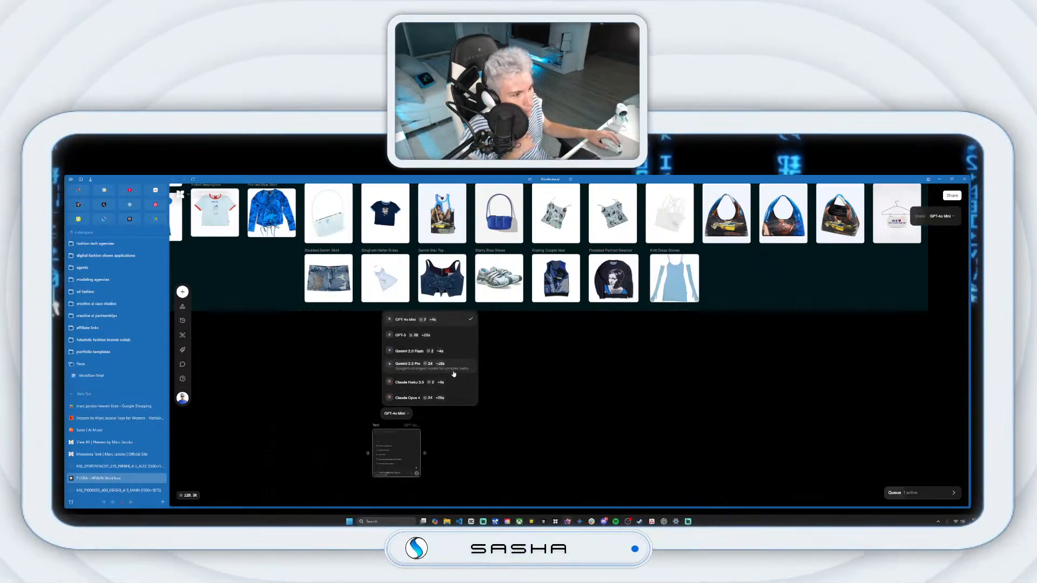
click(453, 340)
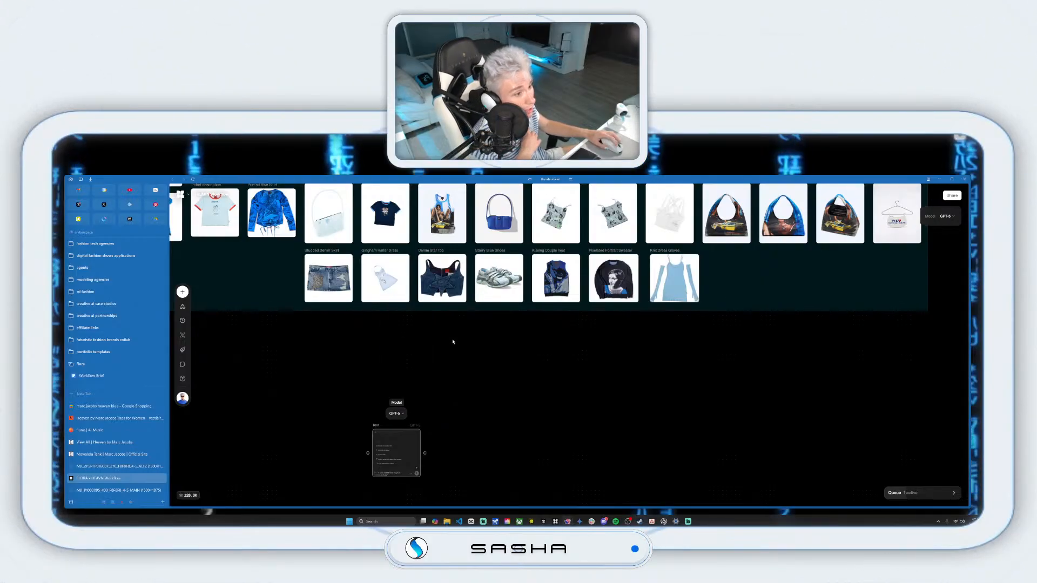
Step: Enlarge the GPT-5 text block and move it to the empty area just right of the product group
drag(385, 431, 495, 334)
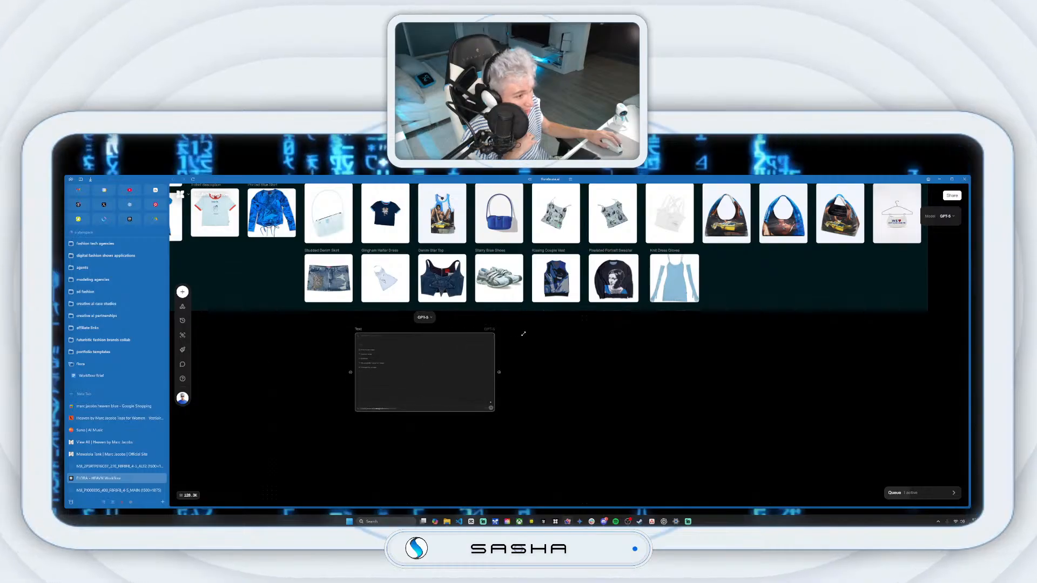
drag(424, 414, 430, 436)
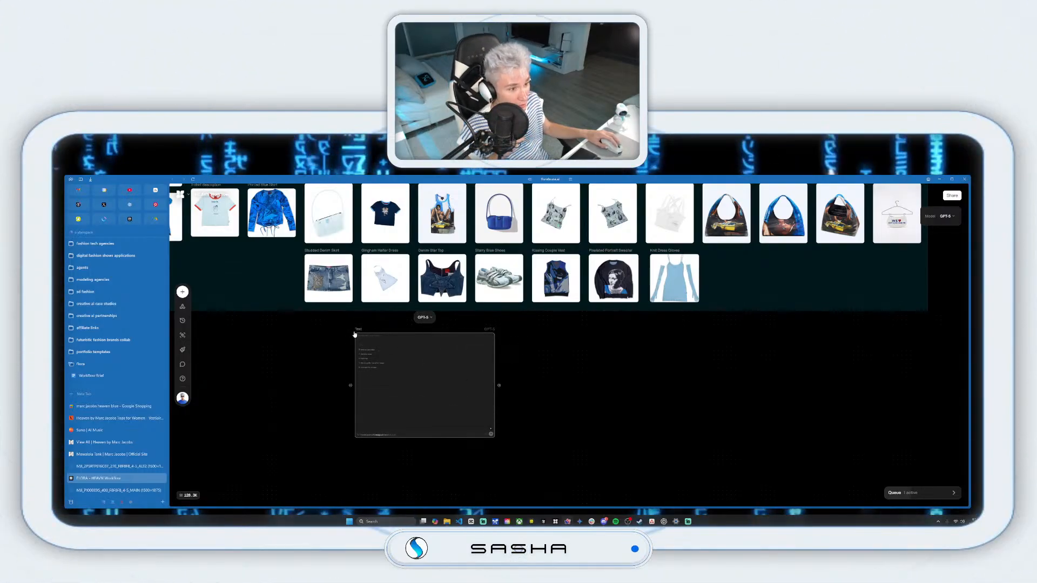
drag(355, 333, 461, 357)
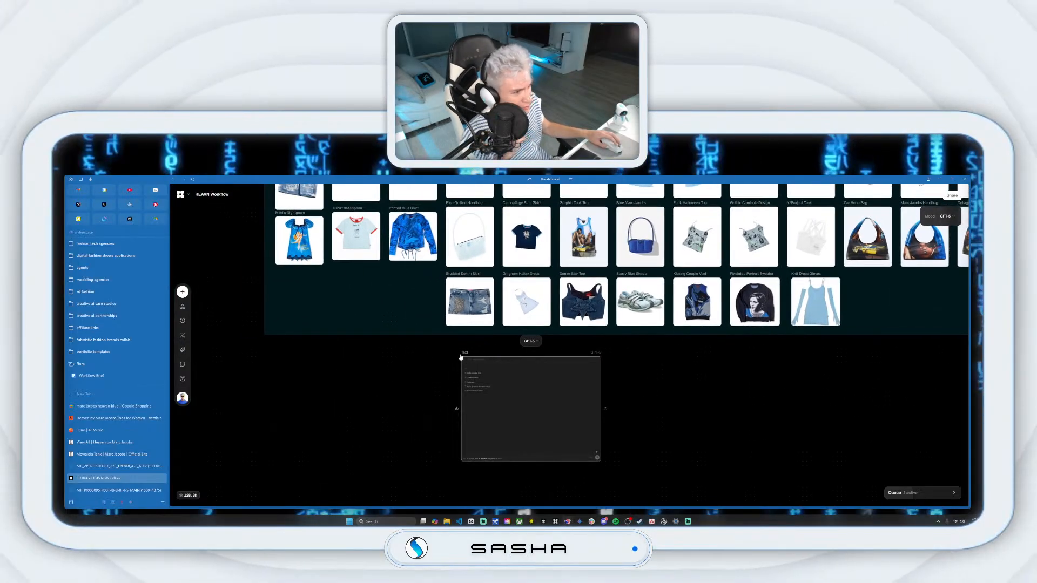
drag(789, 405, 611, 398)
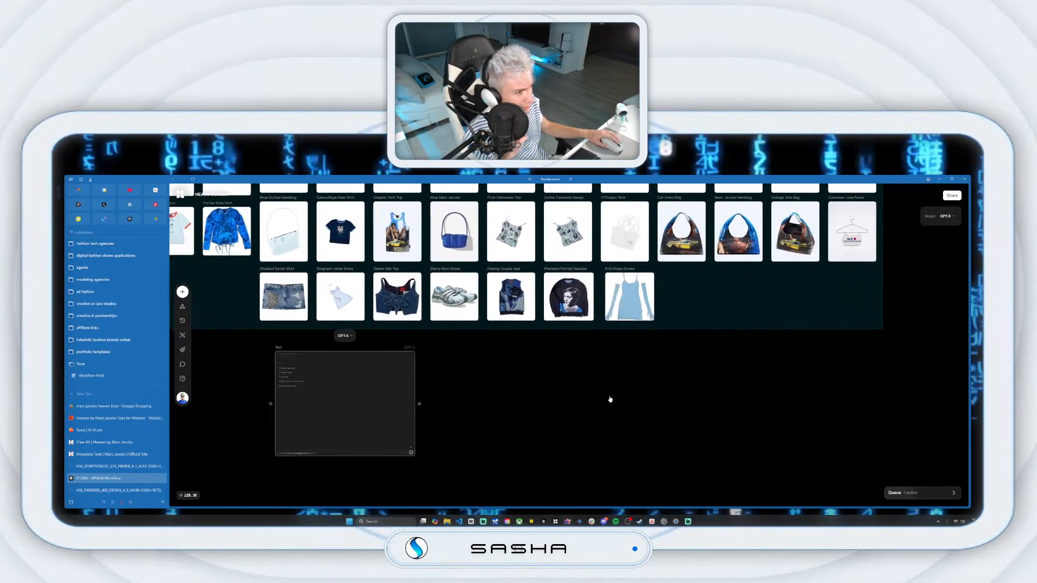
drag(279, 351, 642, 308)
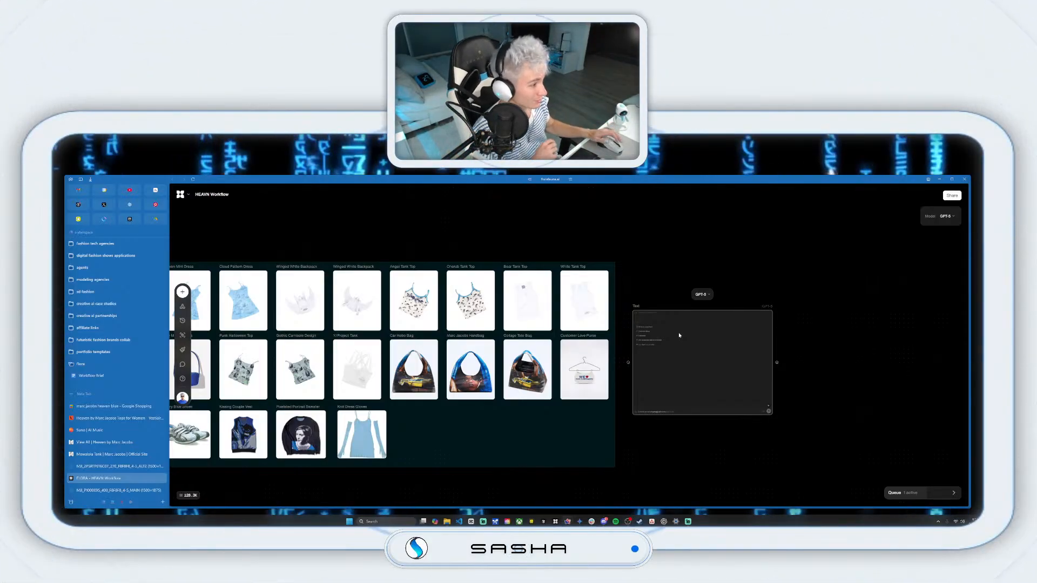
Step: Start the GPT-5 text block's prompt with "You are a"
scroll(685, 361, up, 5)
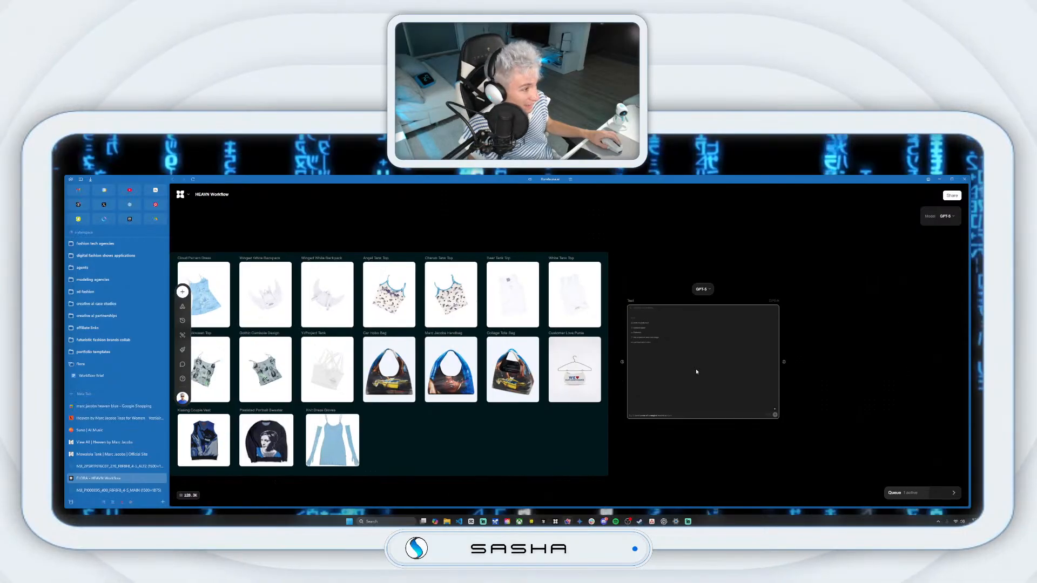
drag(690, 341, 599, 352)
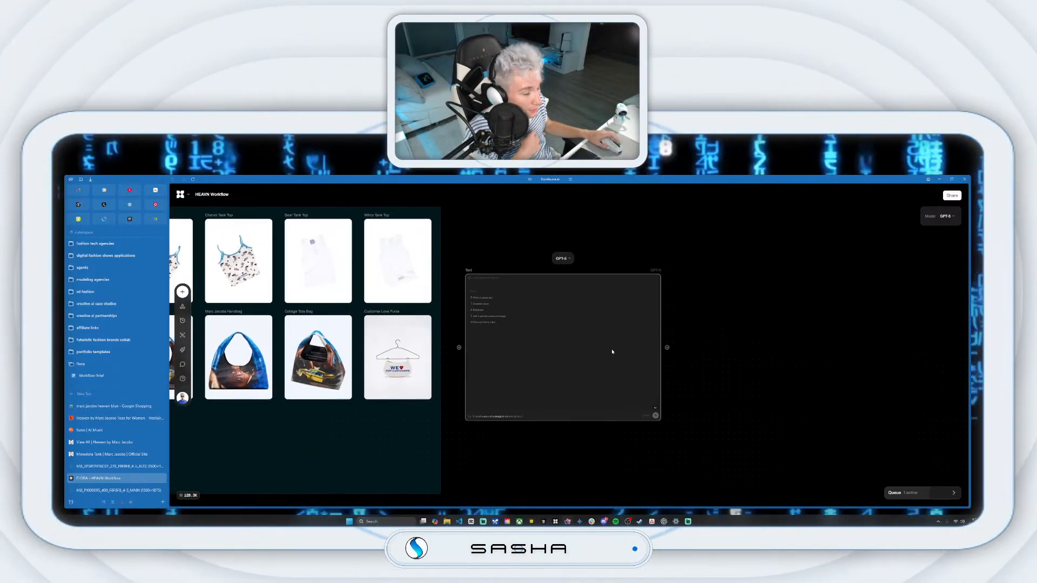
click(504, 413)
text(You ar)
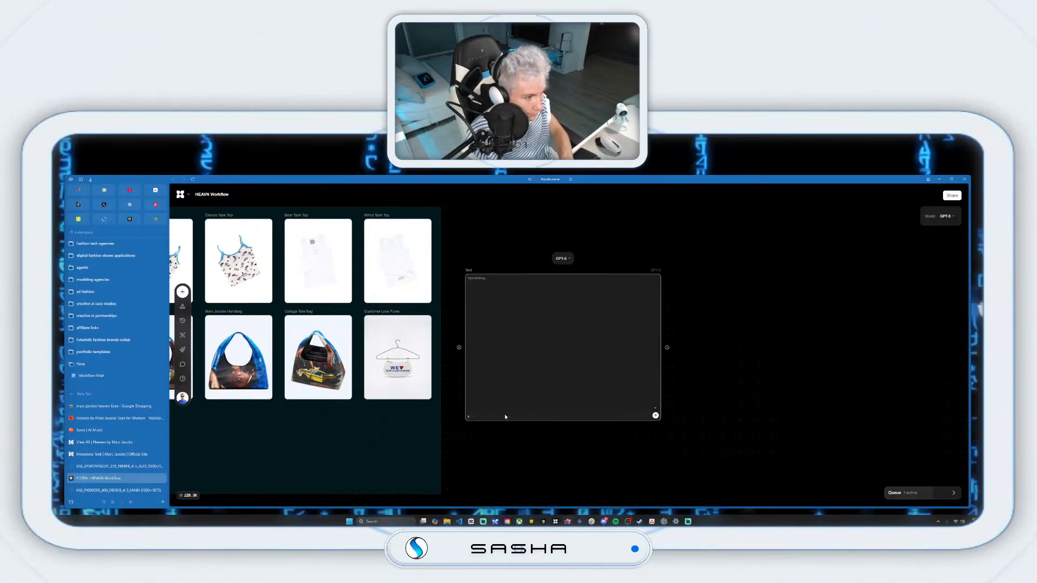
text(e)
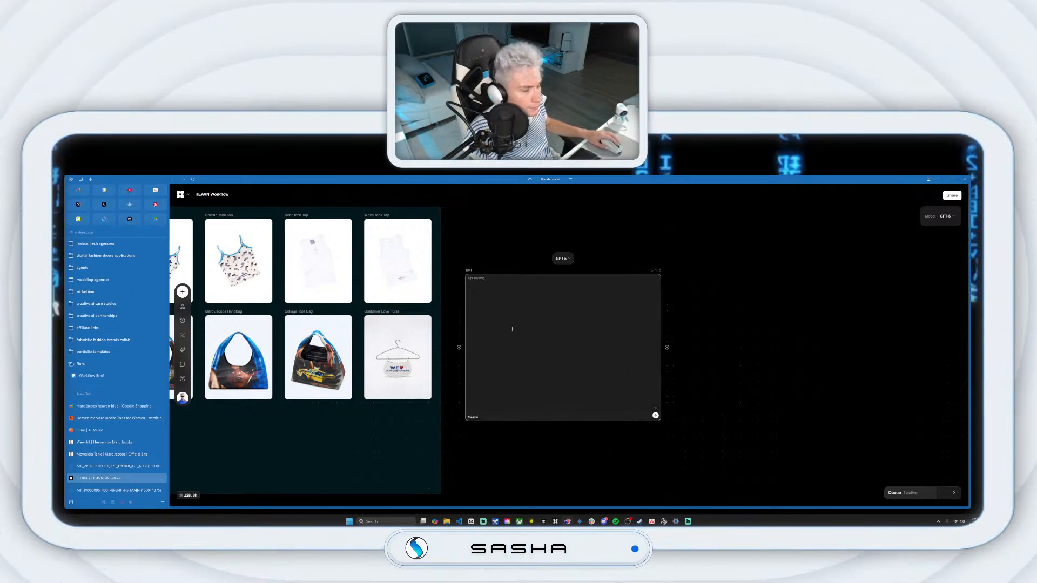
drag(469, 272, 551, 260)
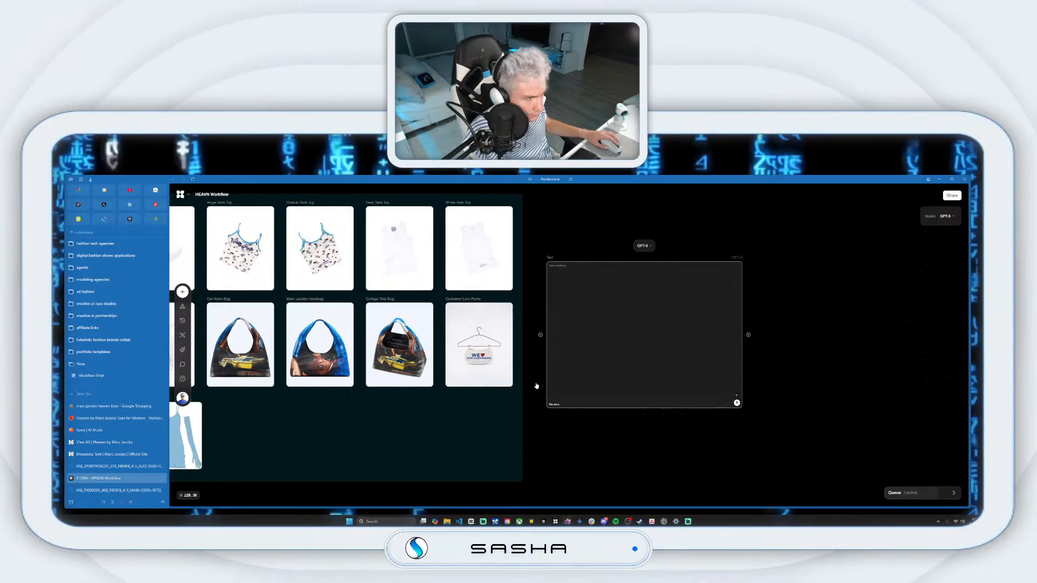
scroll(546, 380, down, 2)
drag(489, 436, 545, 412)
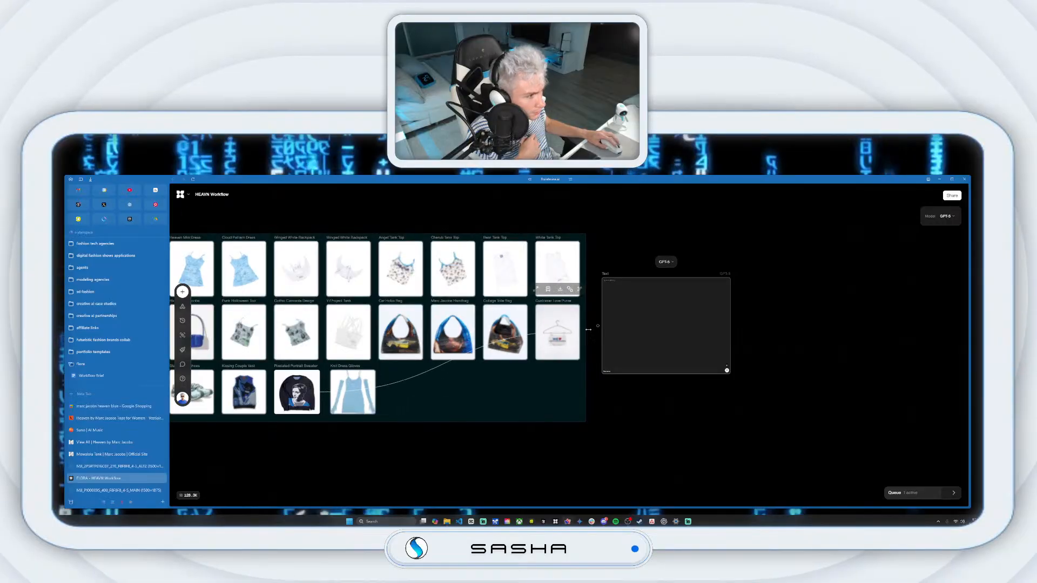
drag(323, 392, 299, 397)
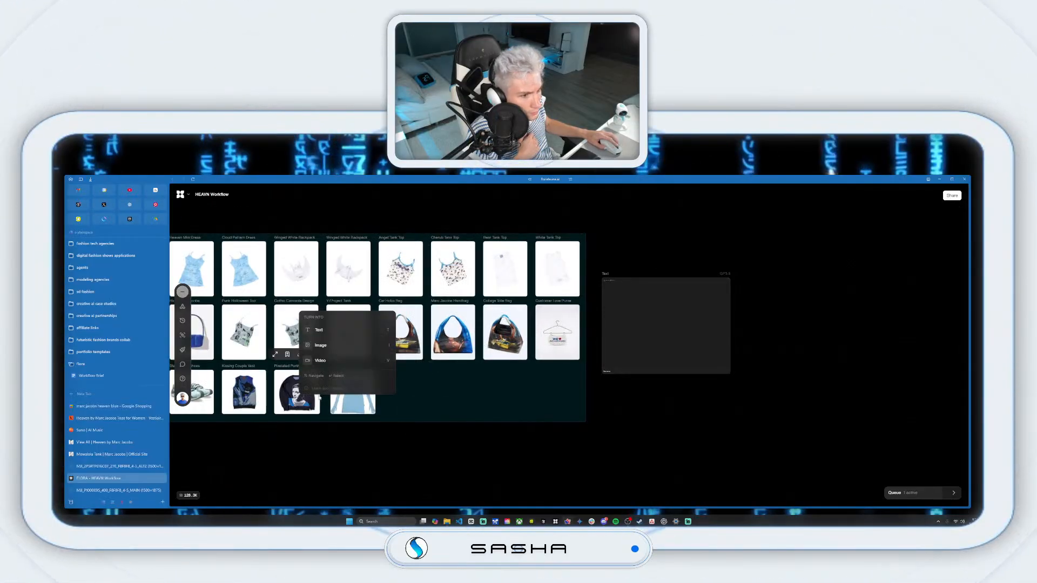
click(421, 442)
Step: Connect a printed tank top, a Winged White Backpack and the Heaven Mini Dress to the text block as inputs
drag(344, 452, 451, 456)
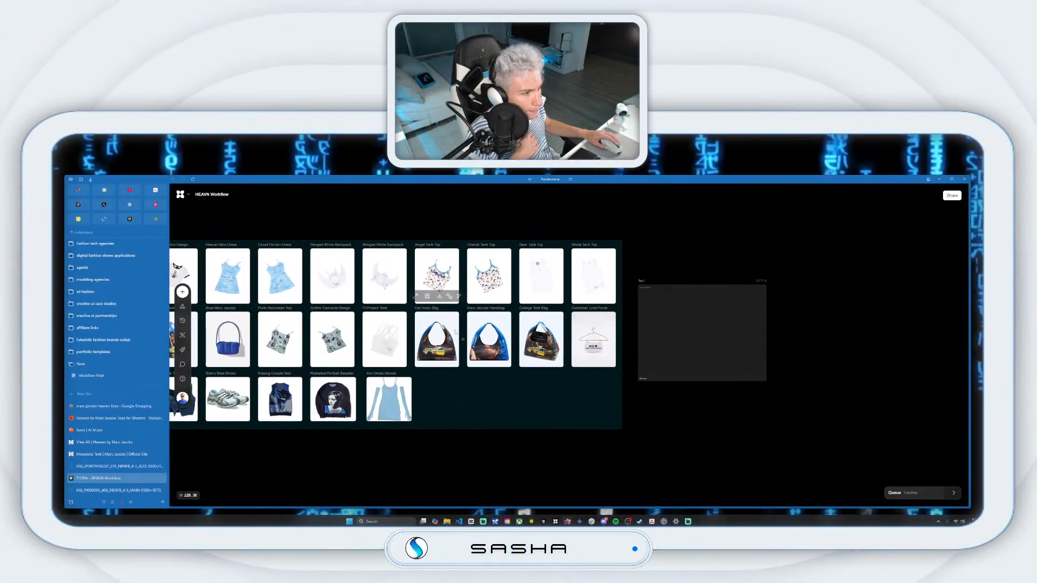
click(451, 278)
drag(461, 277, 639, 333)
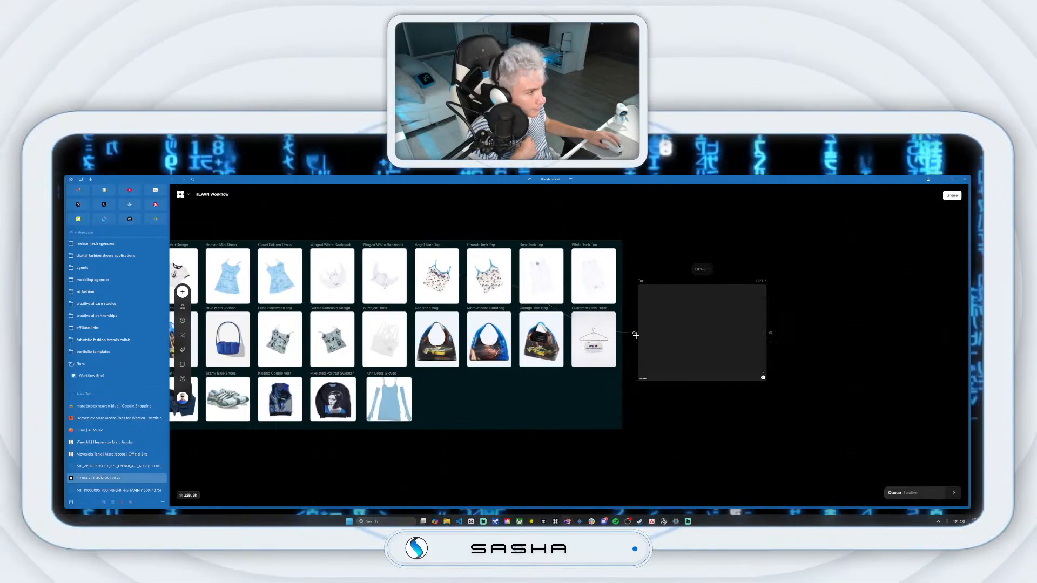
drag(515, 276, 638, 334)
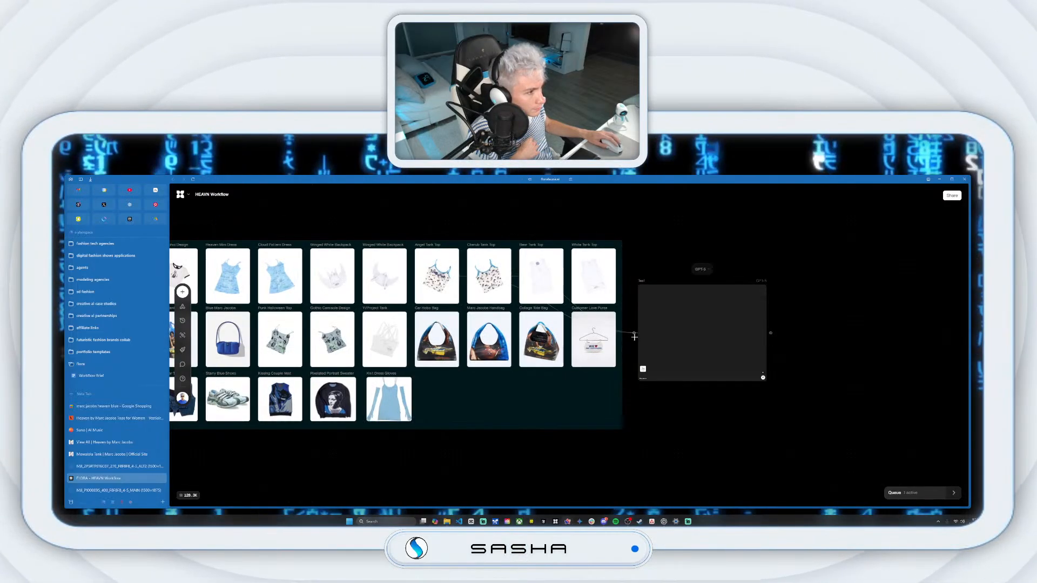
drag(470, 373, 505, 365)
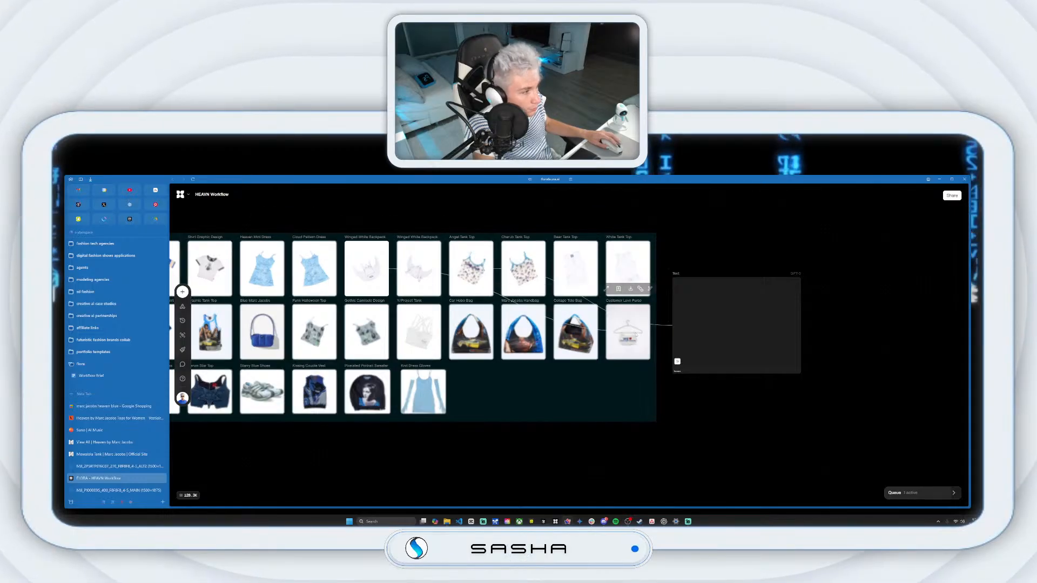
drag(673, 329, 671, 327)
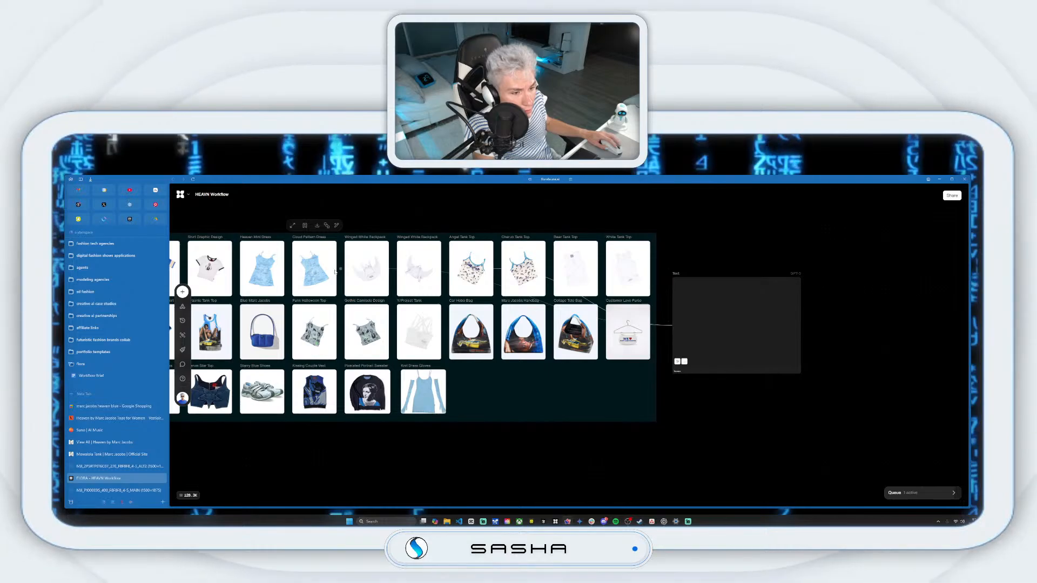
scroll(269, 290, up, 3)
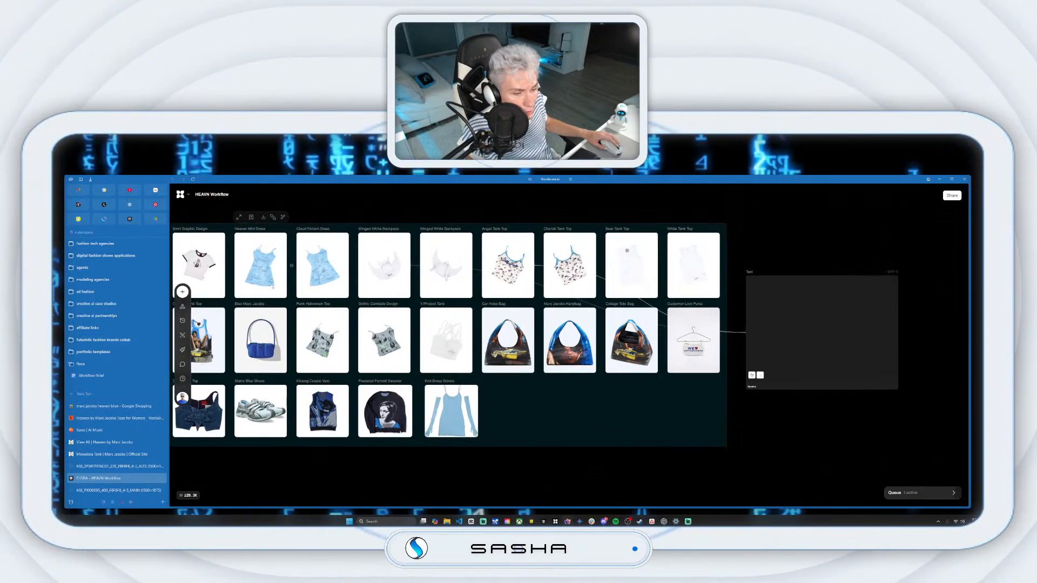
scroll(295, 263, down, 2)
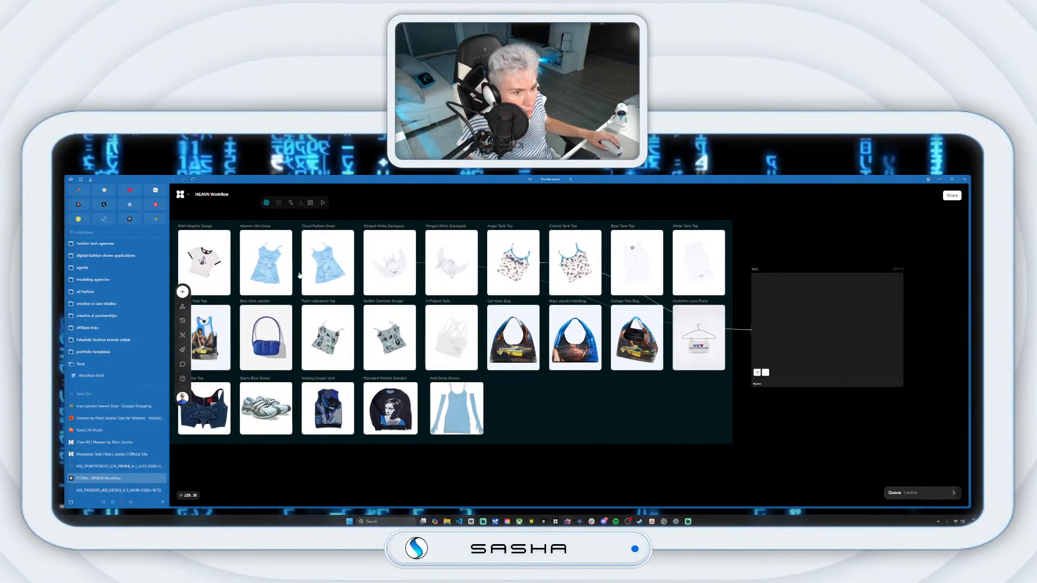
scroll(300, 276, down, 1)
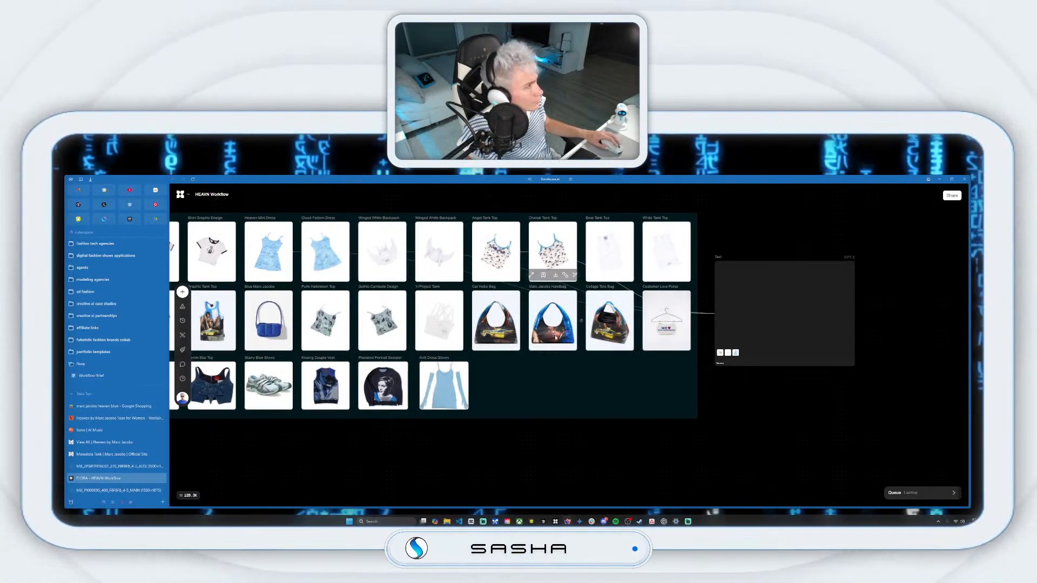
Step: Link the Shirt Graphic Design, Striped Polo Shirt, Kissing Couple Vest, Pixelated Portrait Sweater and Knit Dress Gloves to the text block
drag(417, 368, 528, 379)
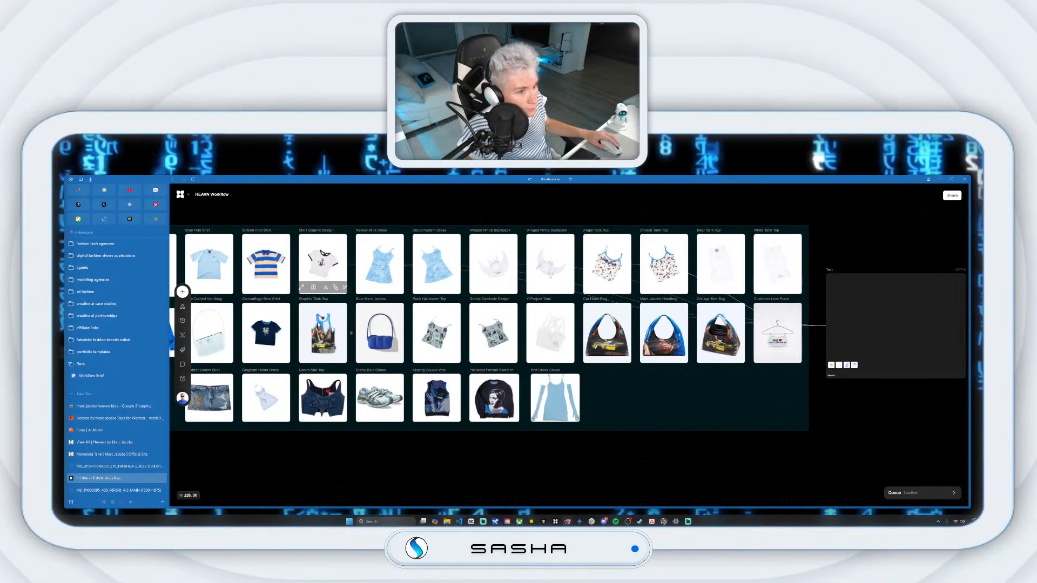
drag(292, 266, 829, 333)
drag(460, 397, 908, 317)
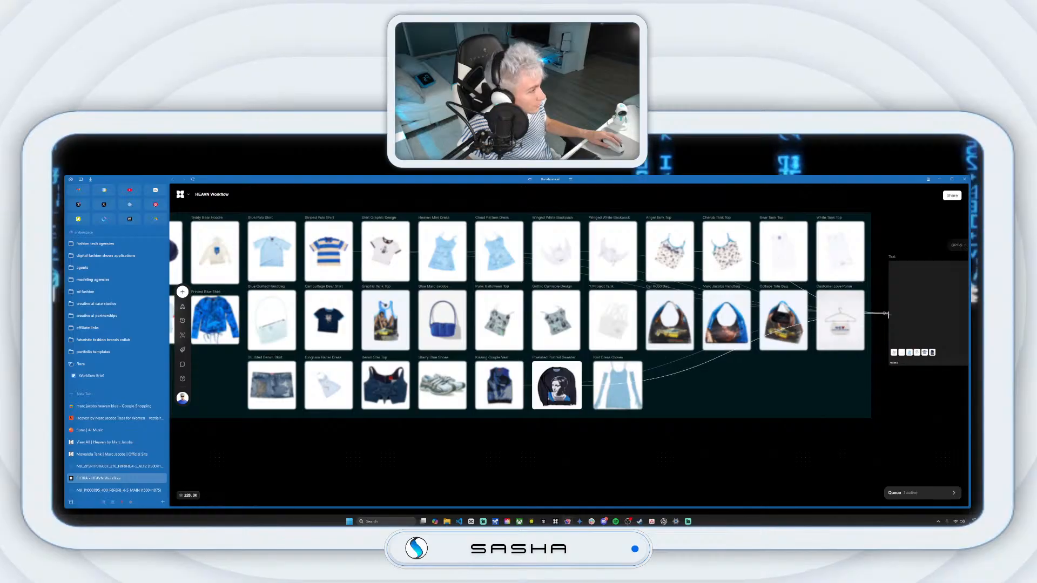
drag(888, 315, 889, 313)
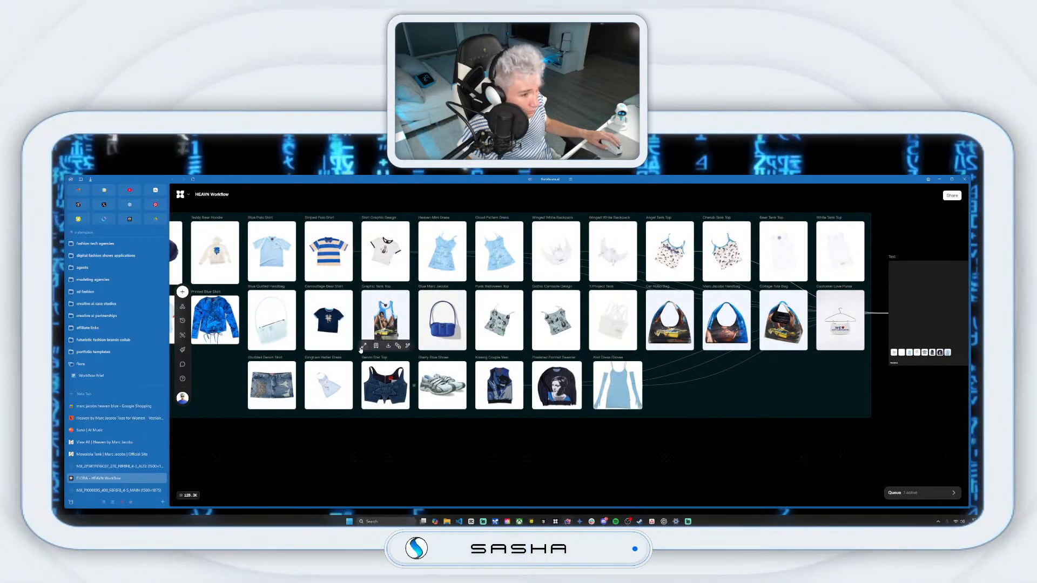
Step: Connect the Graphic Tank Top, Car Hobo Bag and Camouflage Bear Shirt to the text block
drag(900, 334, 901, 333)
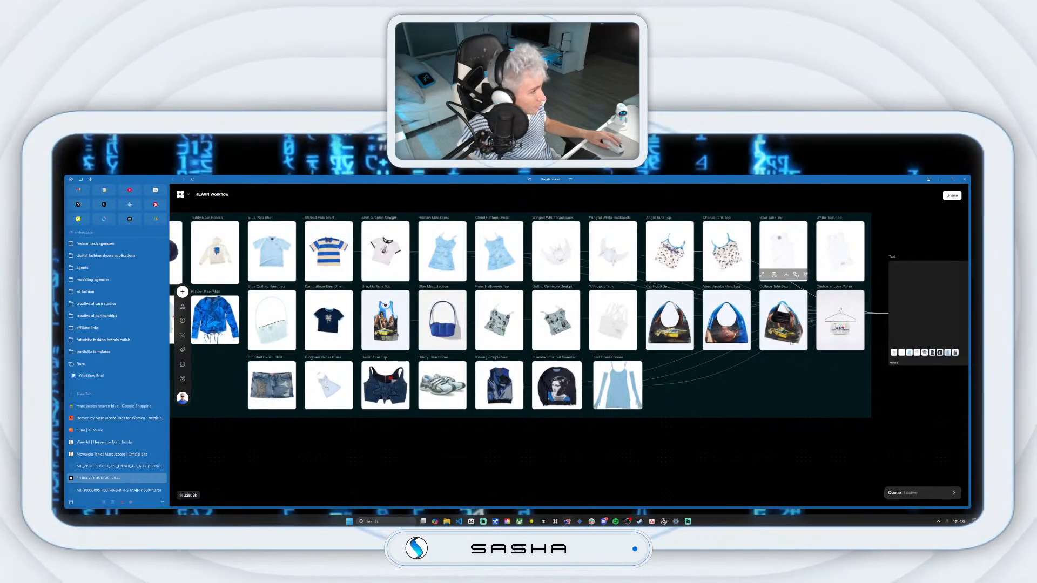
drag(698, 320, 895, 330)
drag(356, 321, 894, 330)
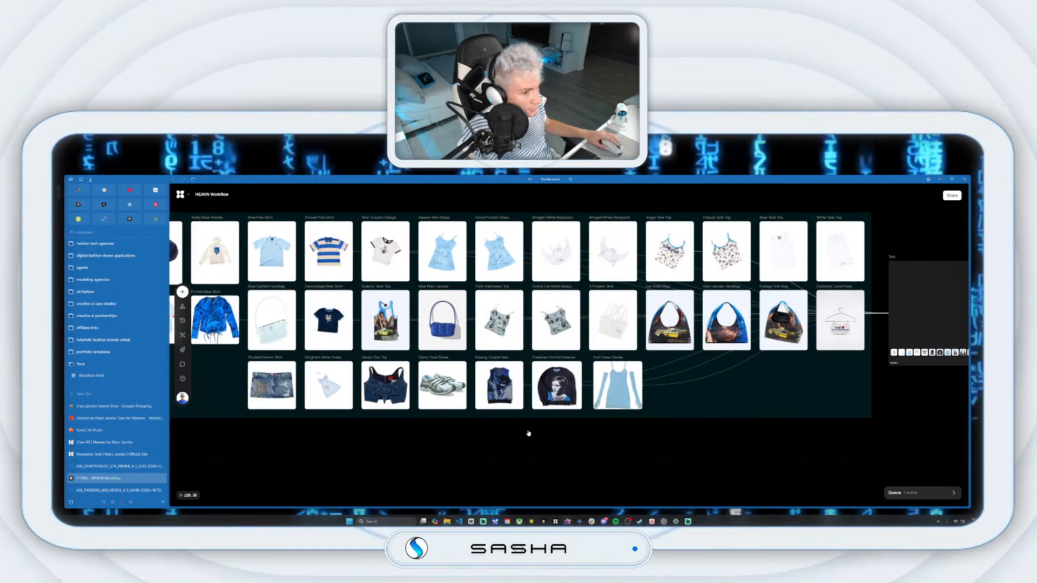
Step: Link further products to the text block, including the printed blue shirt, denim pieces, Blue Marc Jacobs bag and Customer Love Purse
drag(528, 430, 651, 428)
scroll(562, 427, down, 2)
drag(757, 446, 662, 444)
scroll(661, 445, down, 1)
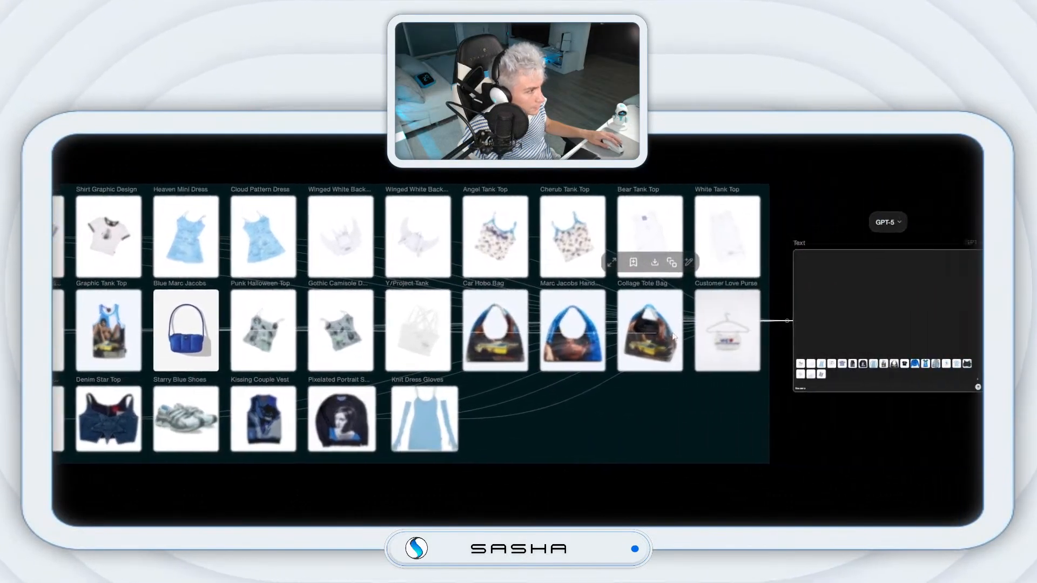
drag(674, 336, 797, 326)
drag(709, 328, 710, 326)
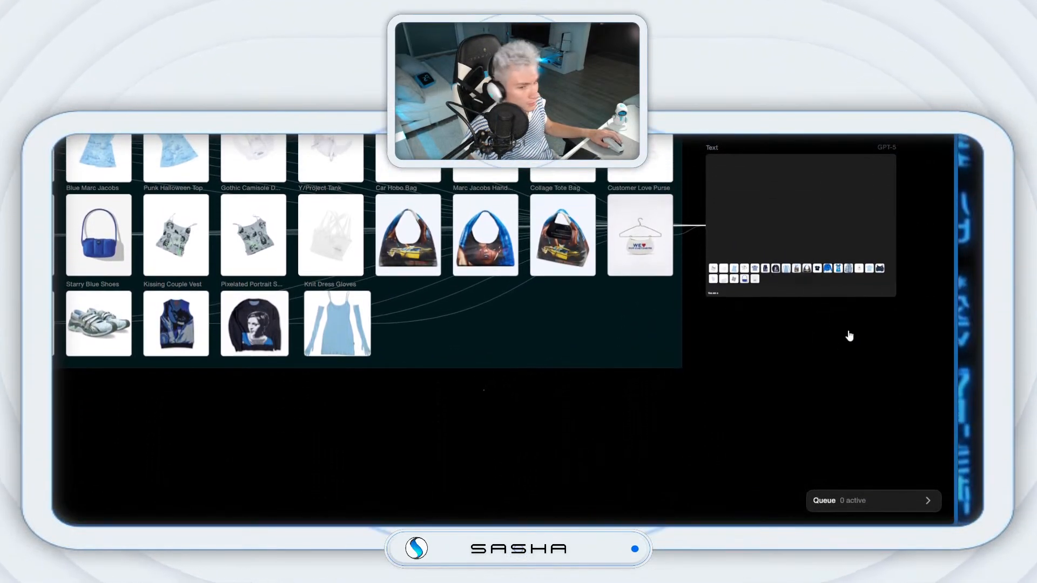
Step: Complete the opening of the text block's prompt as "You are a senior creative director at HEAVEN by Marc Jacobs"
scroll(847, 336, up, 3)
drag(815, 348, 489, 436)
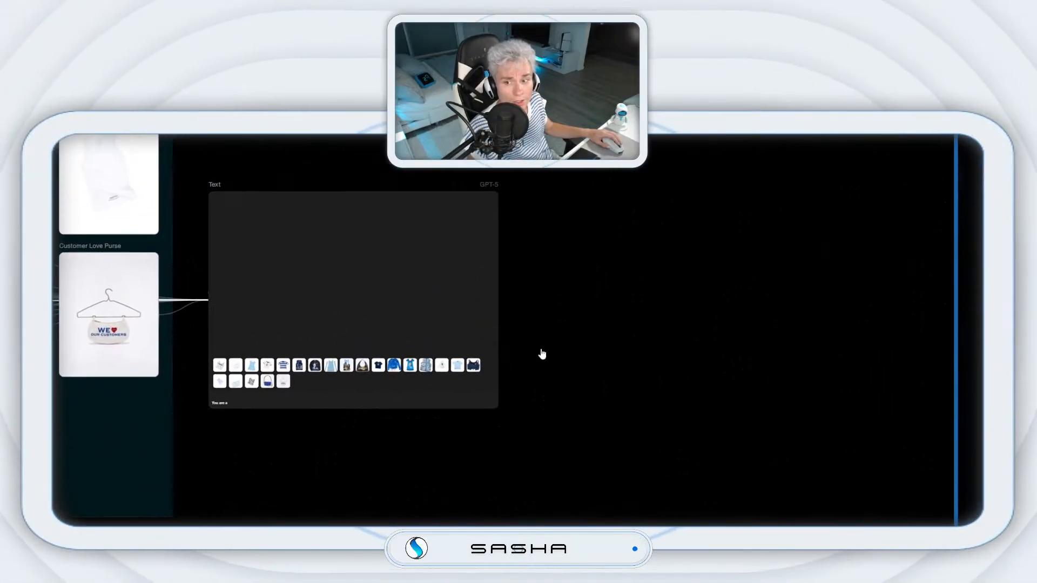
drag(543, 357, 565, 343)
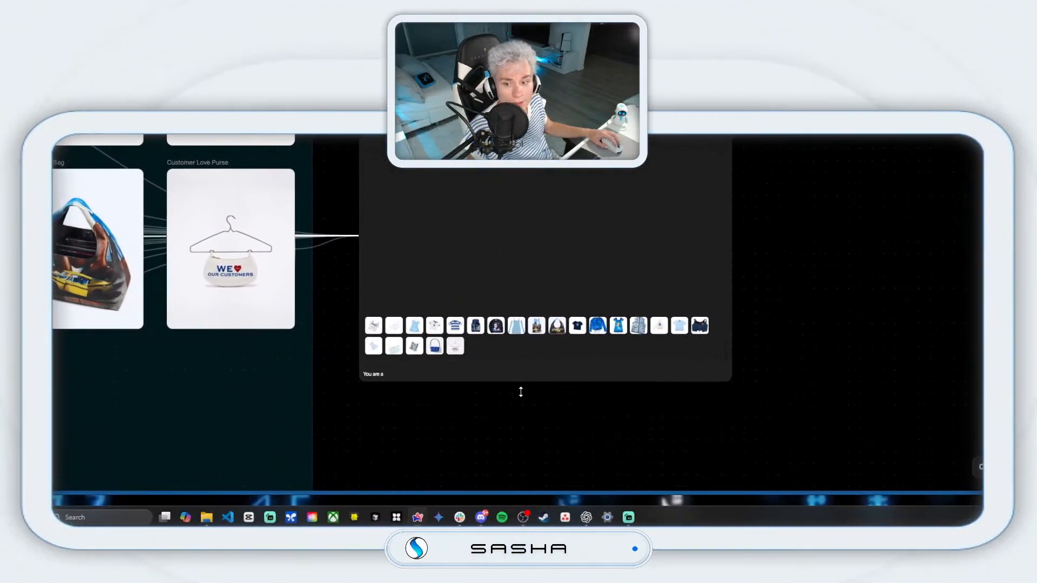
drag(520, 391, 519, 406)
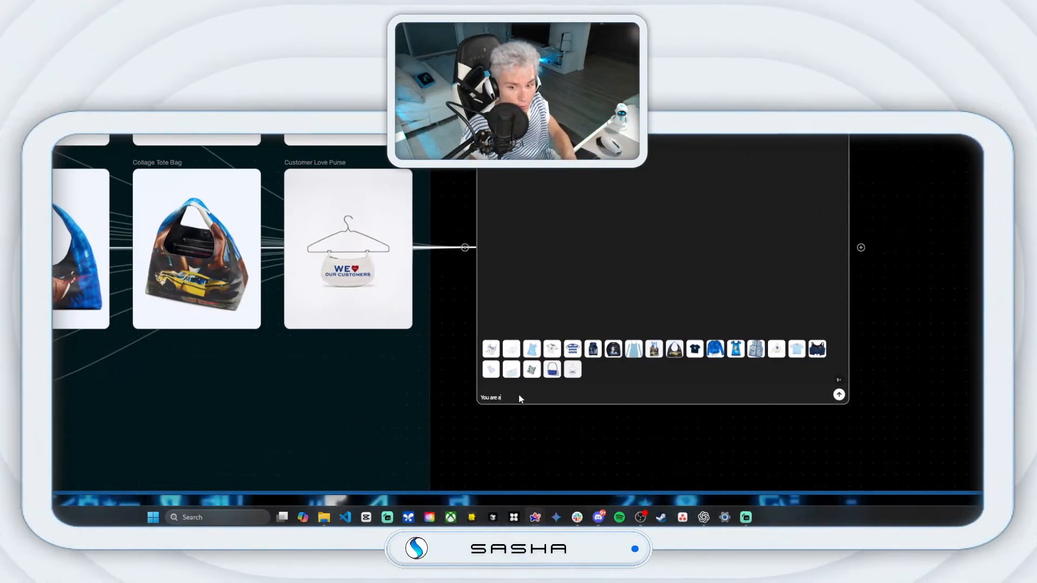
text(senior)
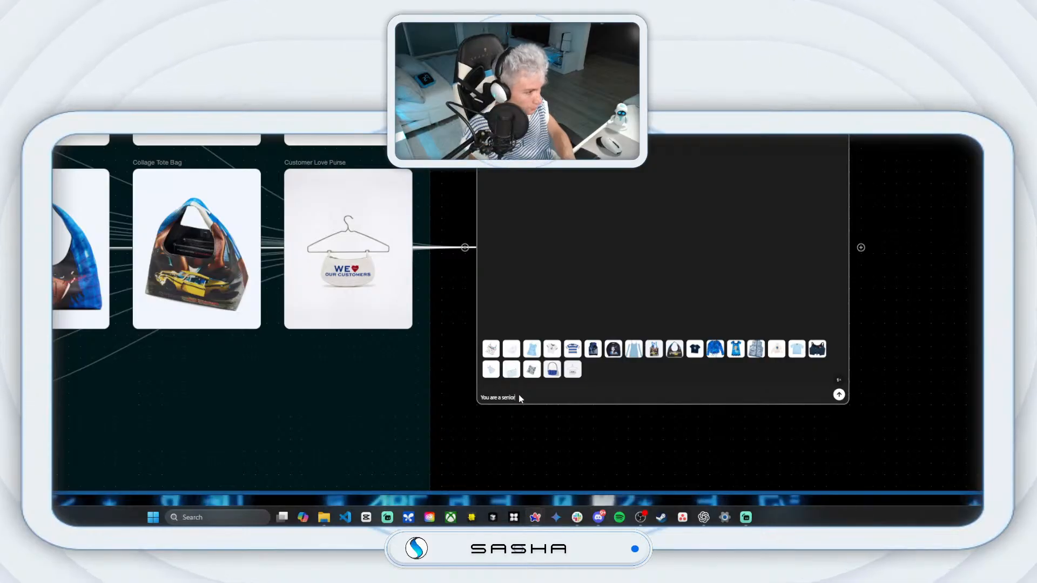
text( cha)
text(ative director a)
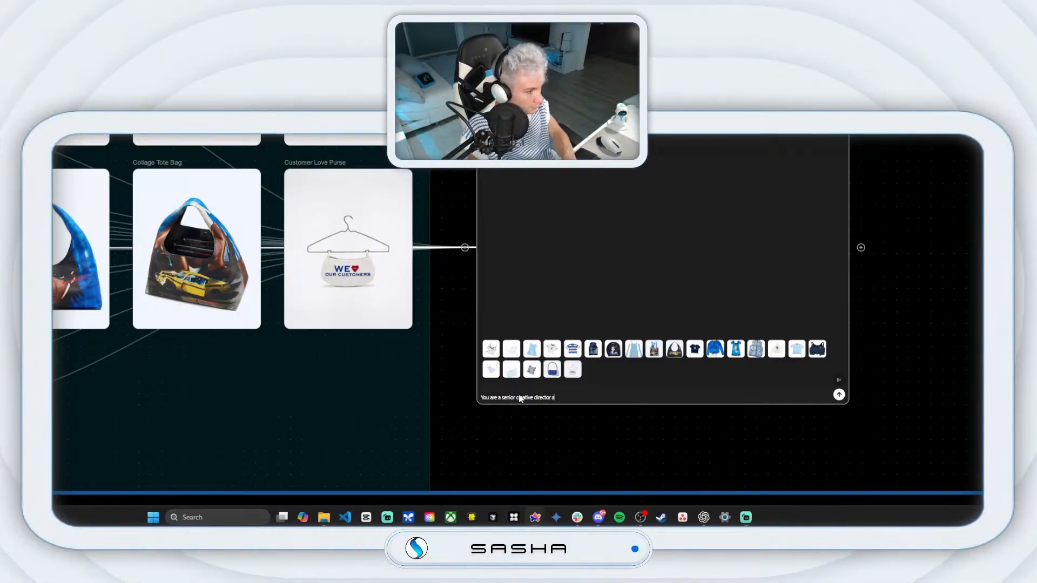
text(t HEAV)
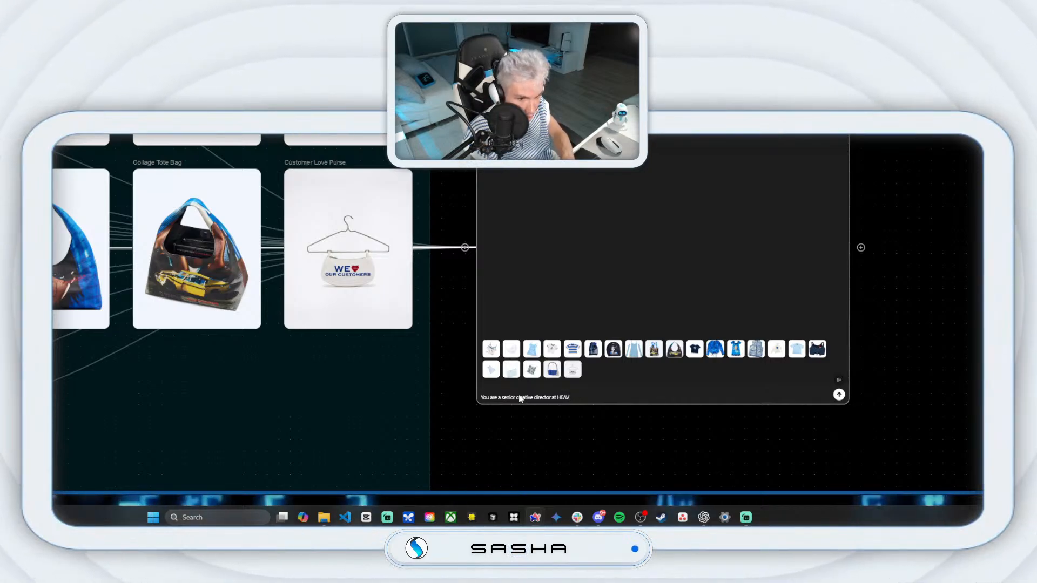
text( N)
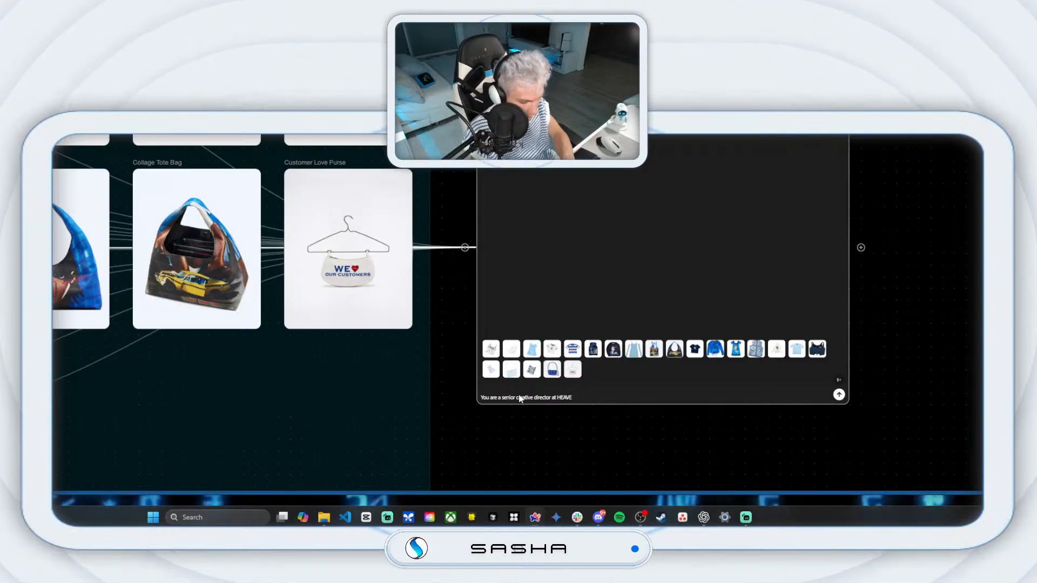
text( by Mar)
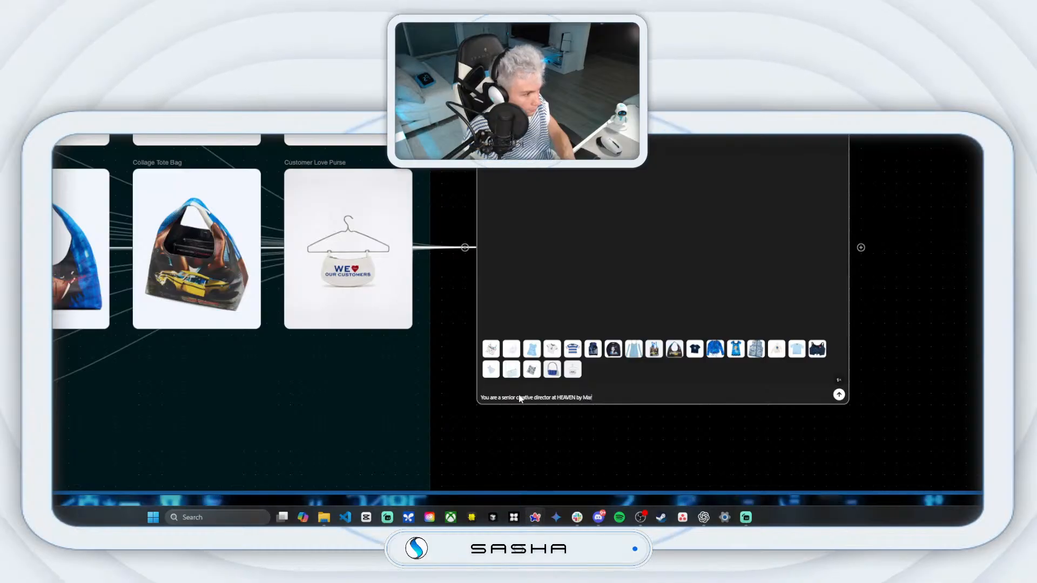
text(c Jaco)
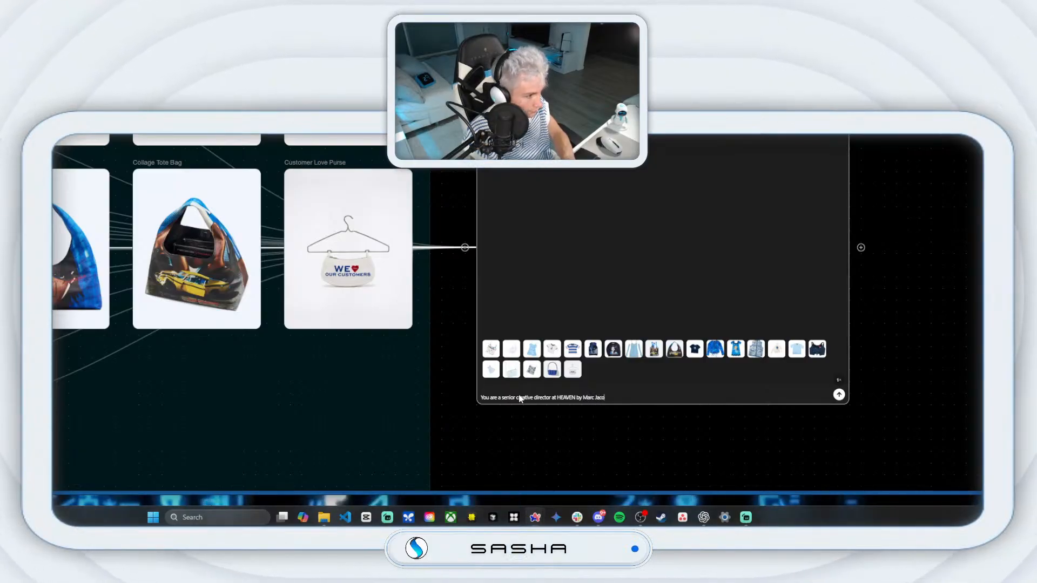
text(bs)
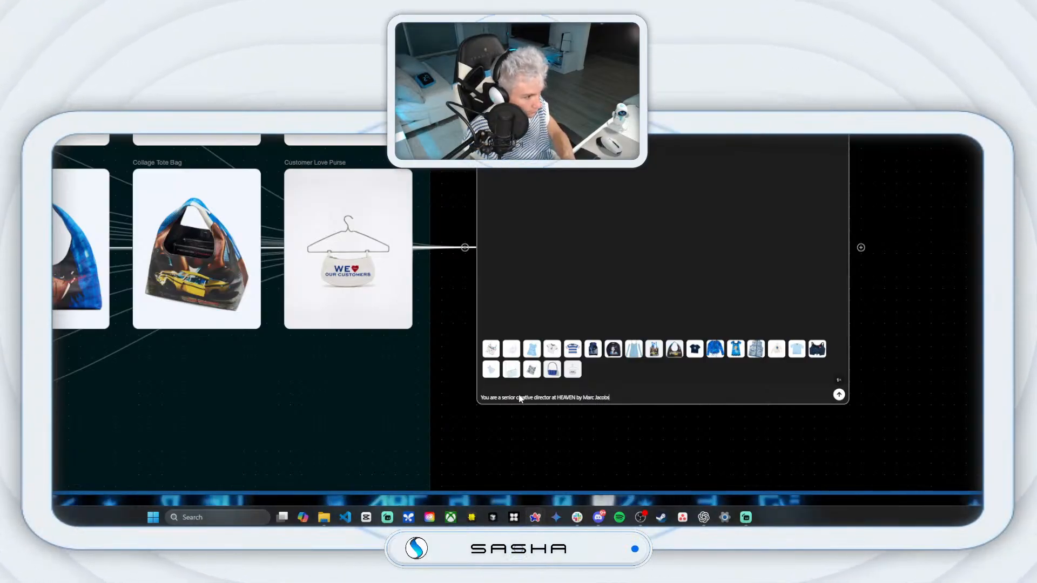
Step: Continue the prompt with "You are given these previous items to imagine the next collection drop for the brand."
text(. You are given these)
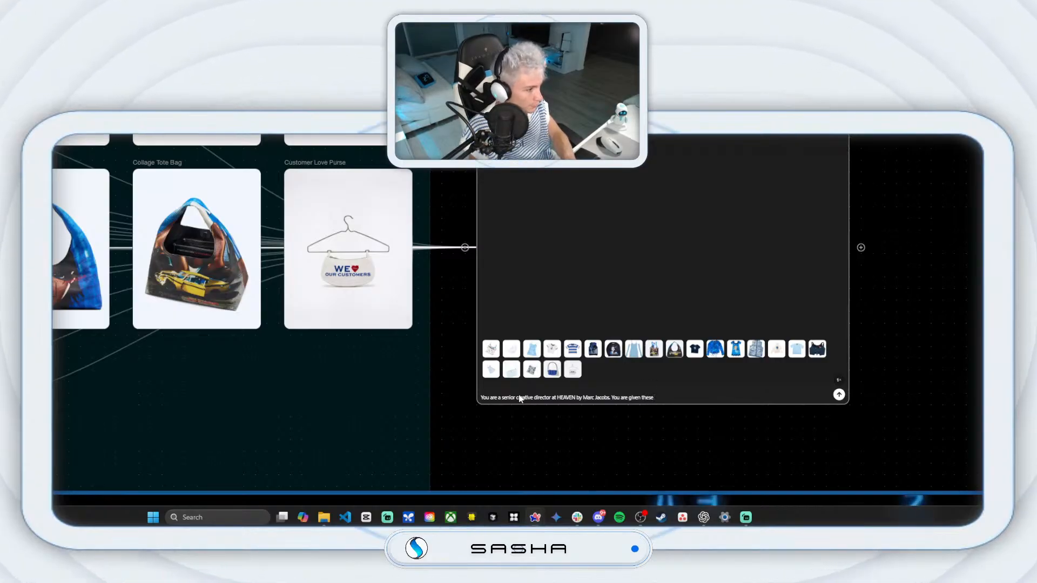
text(us items to)
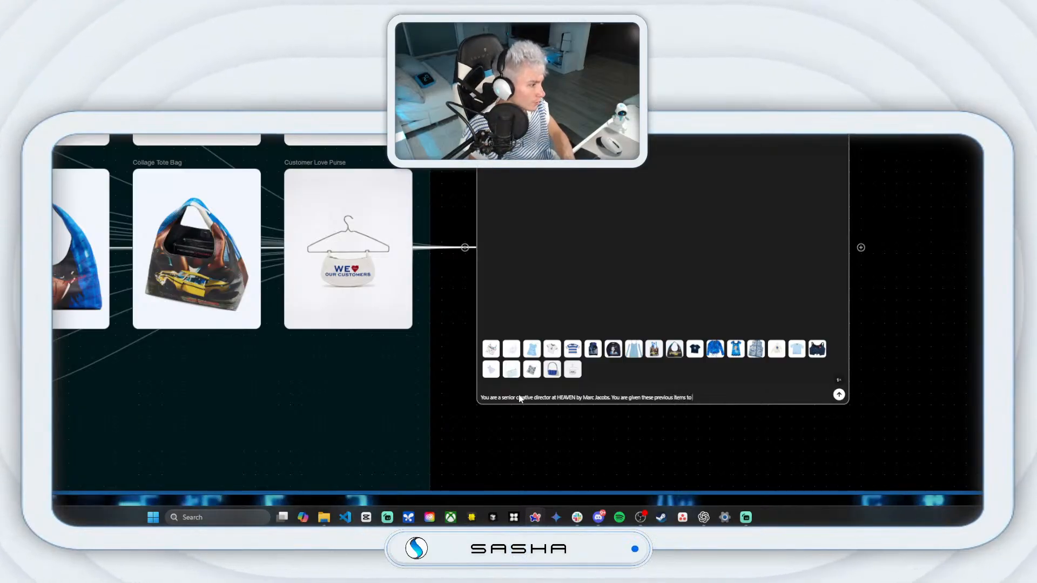
text( imagine)
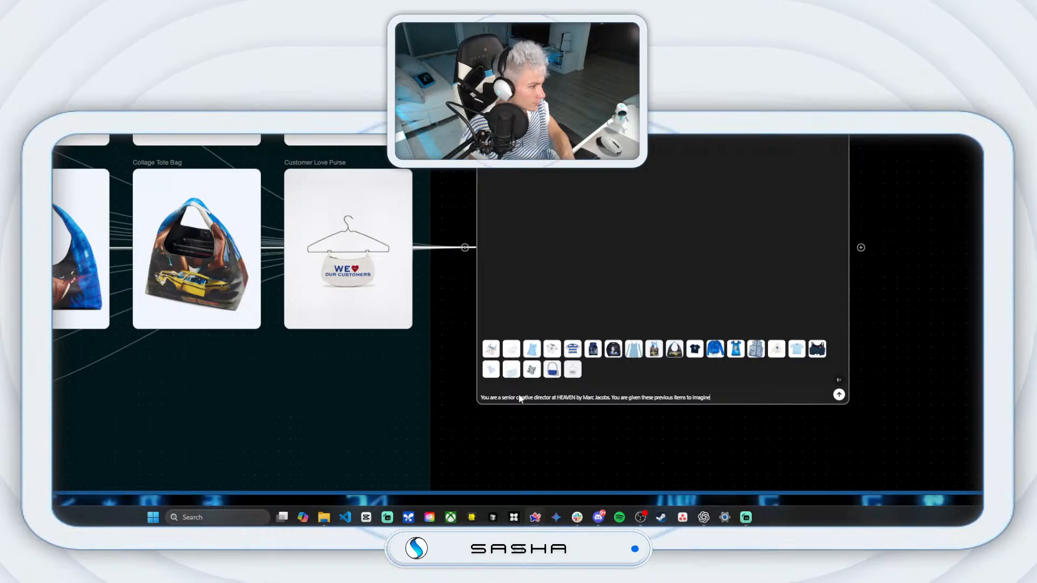
text( the next collectio)
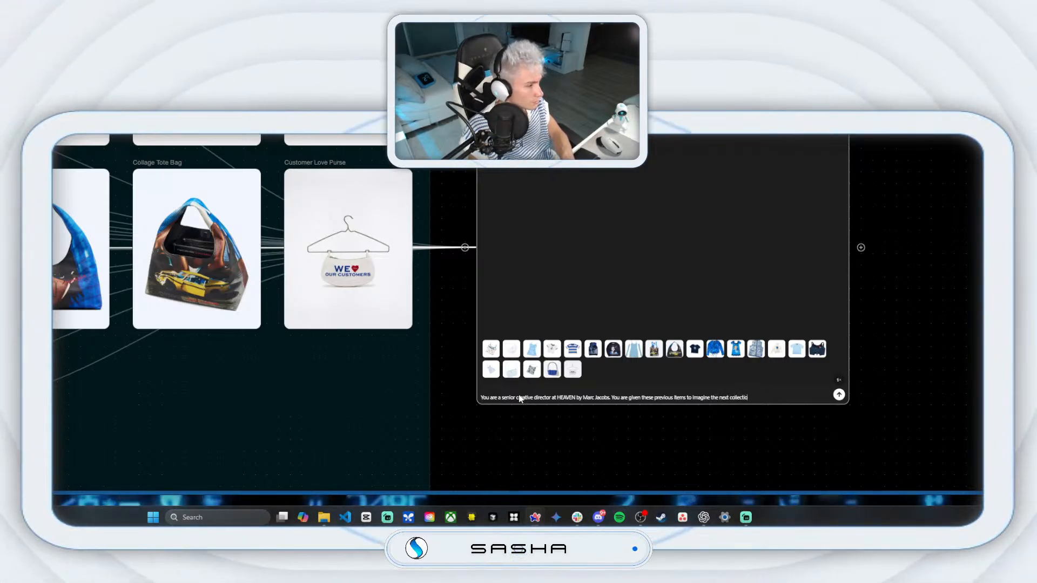
text(n drop for t)
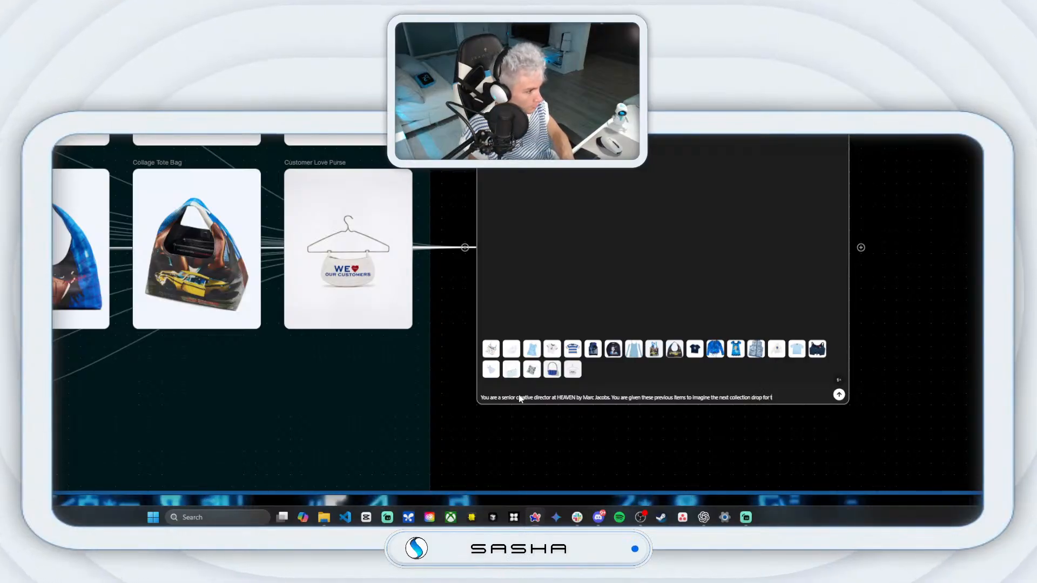
text(he brand.)
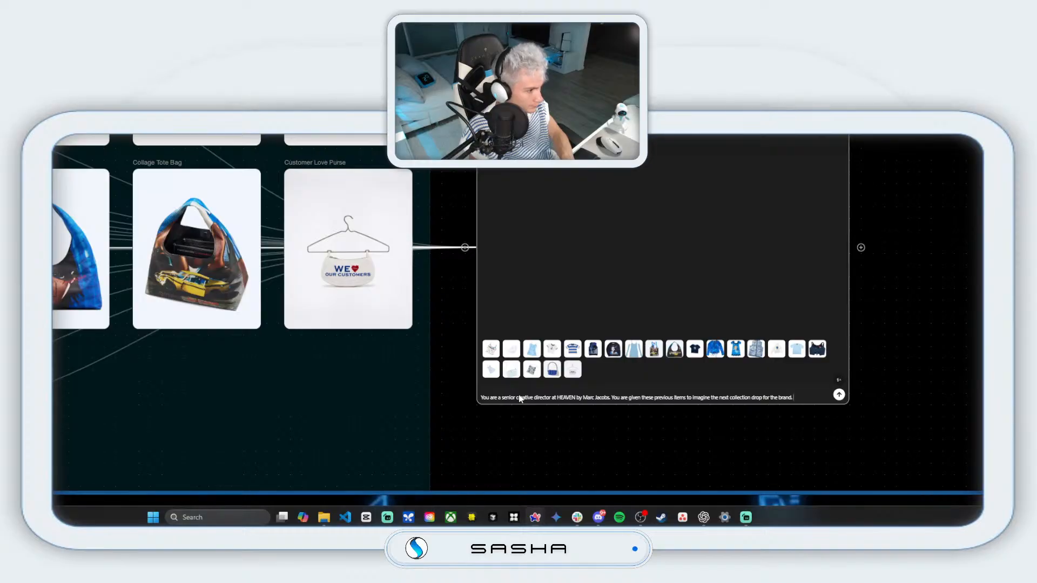
text( Basewd)
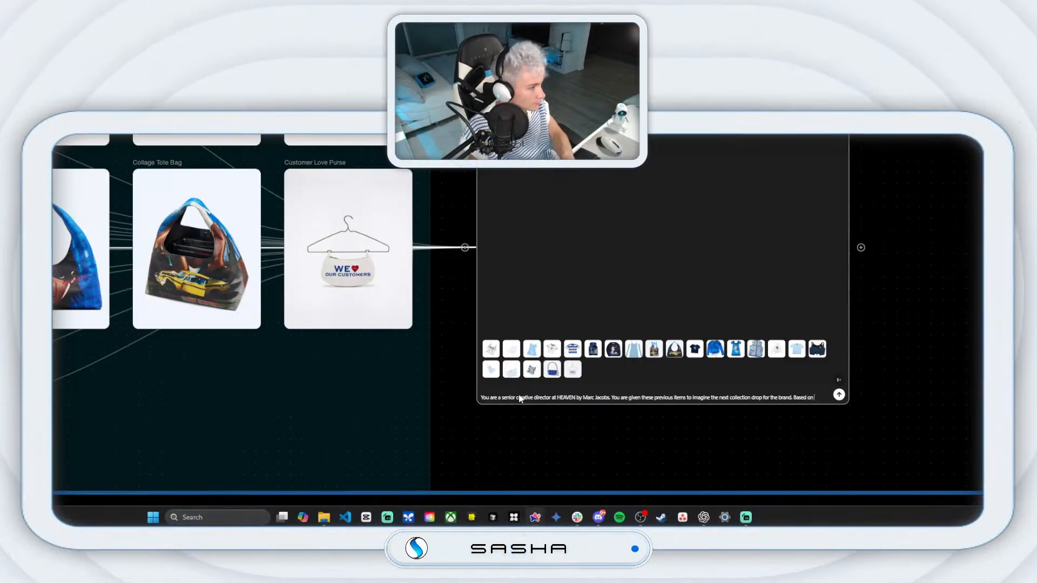
text( these)
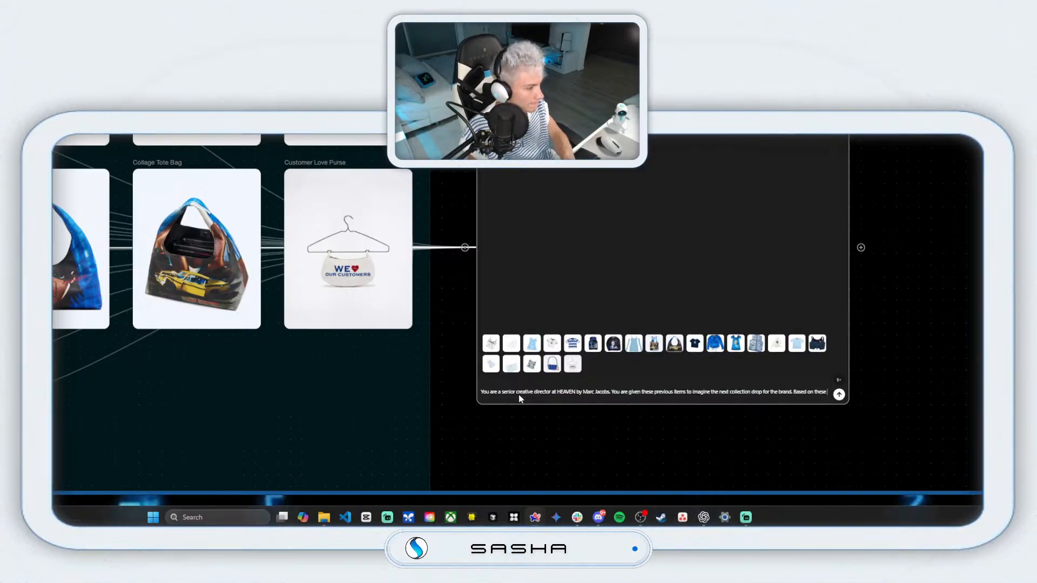
key(BackSpace)
key(BackSpace)
key(BackSpace)
key(BackSpace)
key(BackSpace)
key(BackSpace)
key(BackSpace)
key(BackSpace)
key(BackSpace)
key(BackSpace)
key(BackSpace)
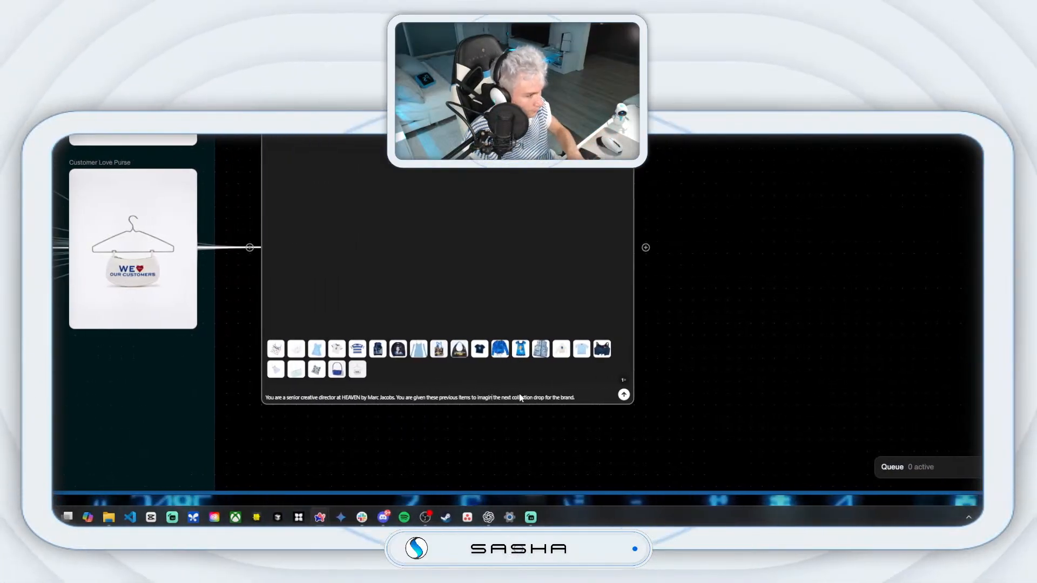
Step: Replace "imagine" in the prompt's second sentence with "as references and inspiration for", ahead of "the next collection drop"
key(BackSpace)
key(BackSpace)
key(BackSpace)
key(BackSpace)
key(BackSpace)
key(BackSpace)
text(a)
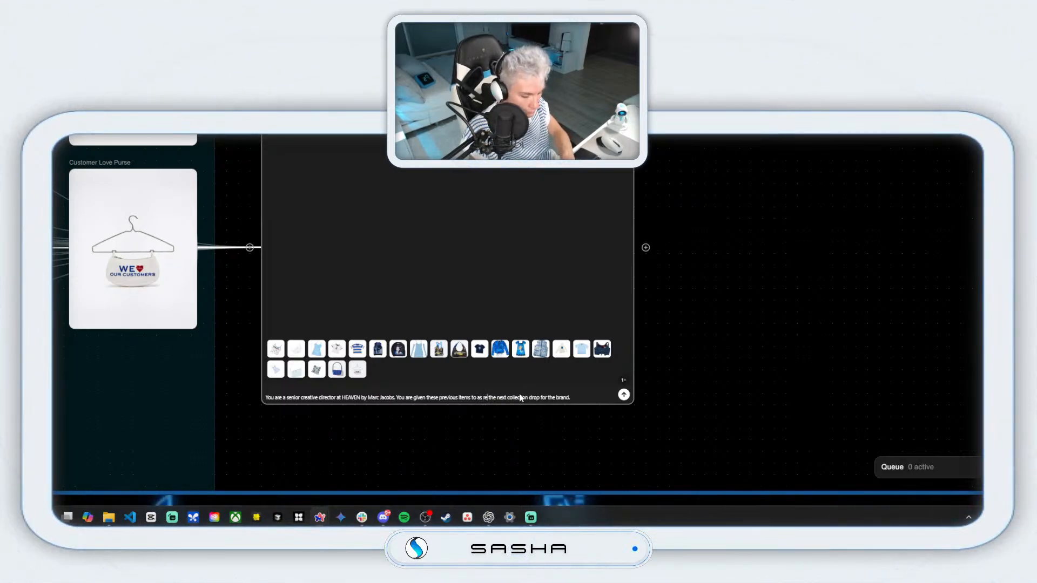
text(s references and in)
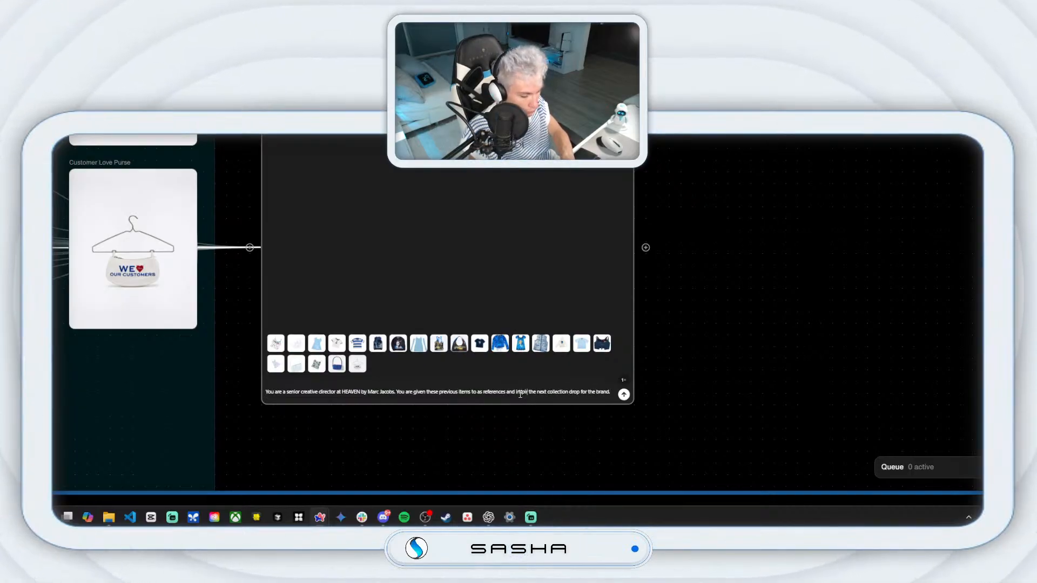
text(spiration for)
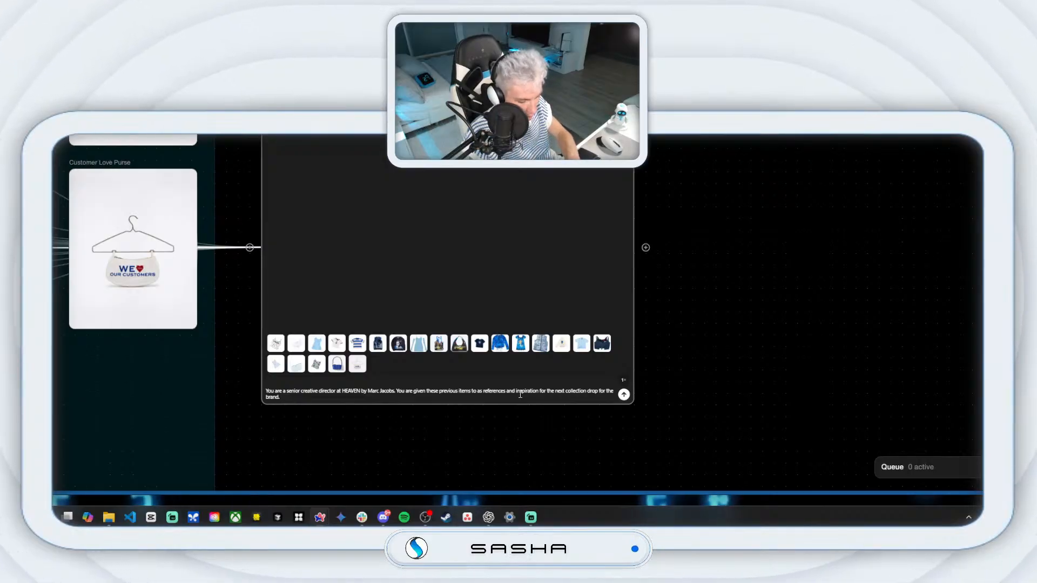
Step: Add the sentence "You've worked on some of the best selling items for the brand" to the end of the prompt
text(You've worked on)
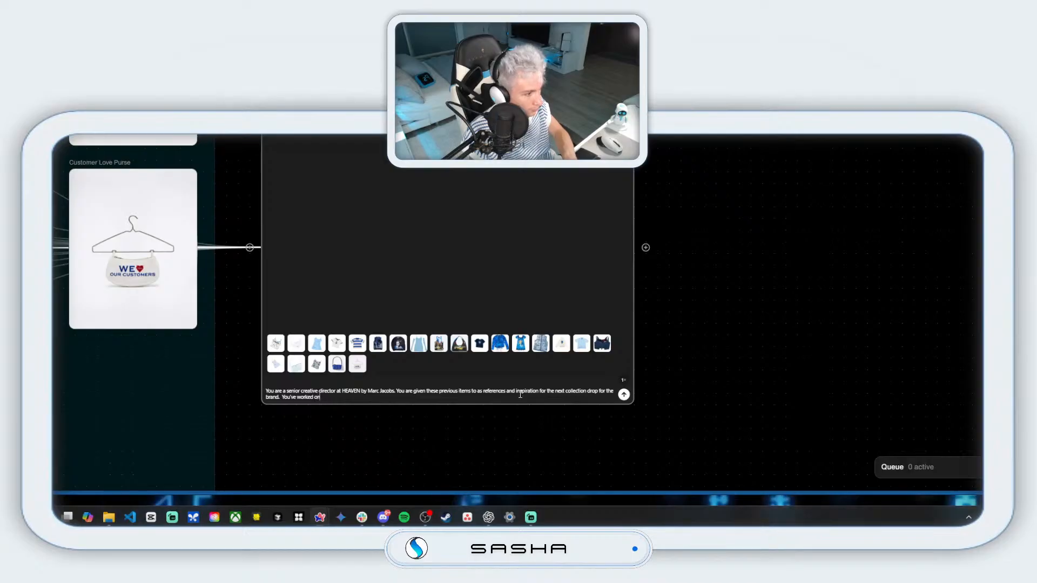
text( some of the)
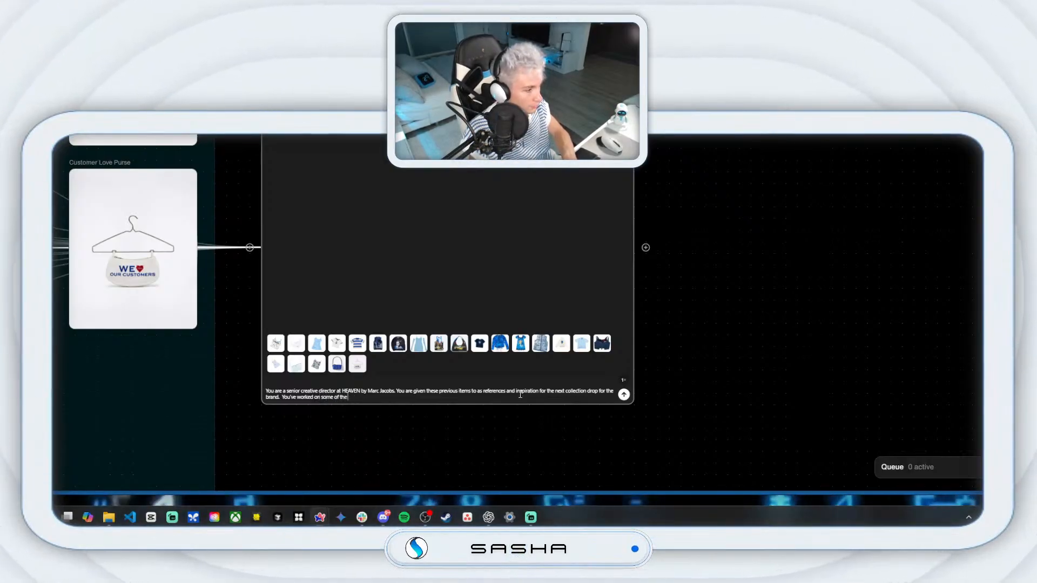
text( hotg items for the b)
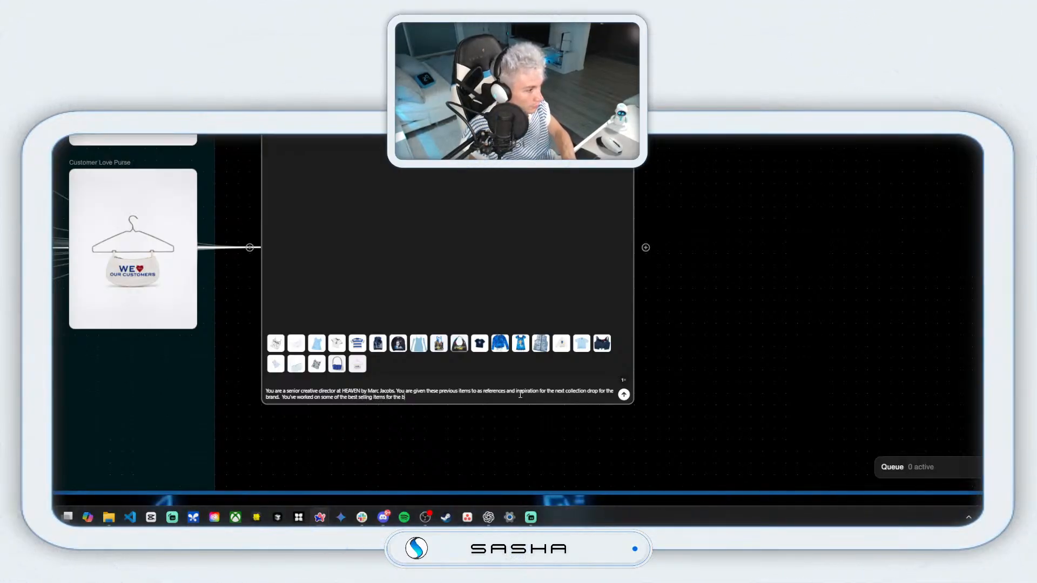
text(ram)
key(BackSpace)
text(n)
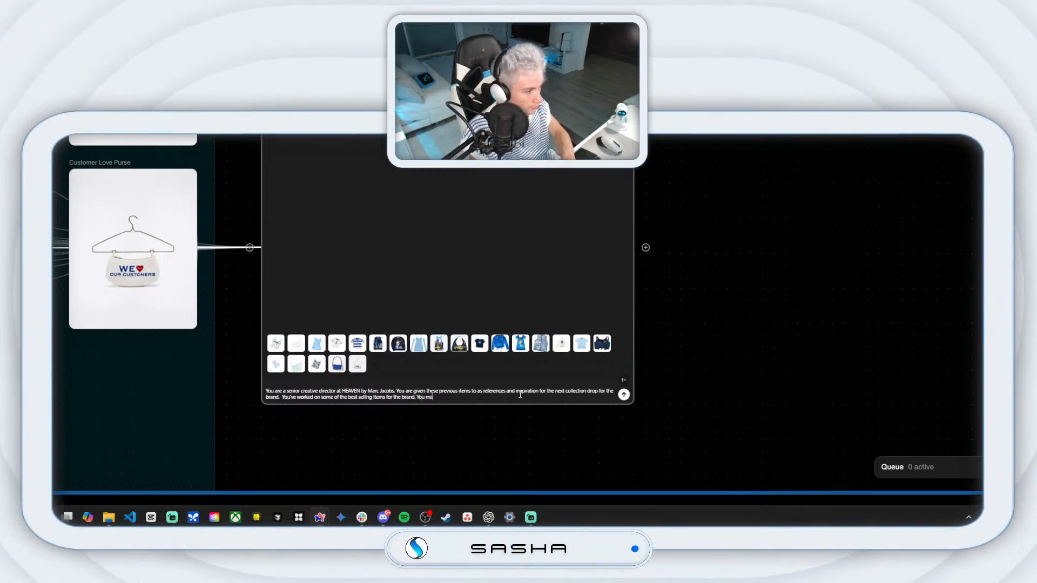
Step: Add "You must now come up with a list of new concepts that all follow a blue, white, black, and silver, color scheme" to the prompt
text(d. You must now come up with a list of new concept)
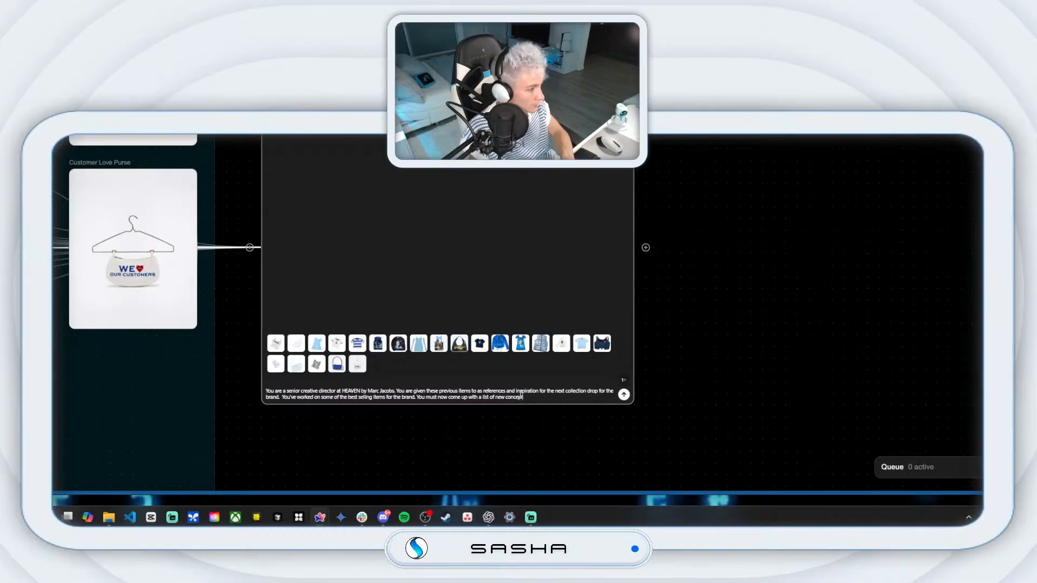
text(at all fo)
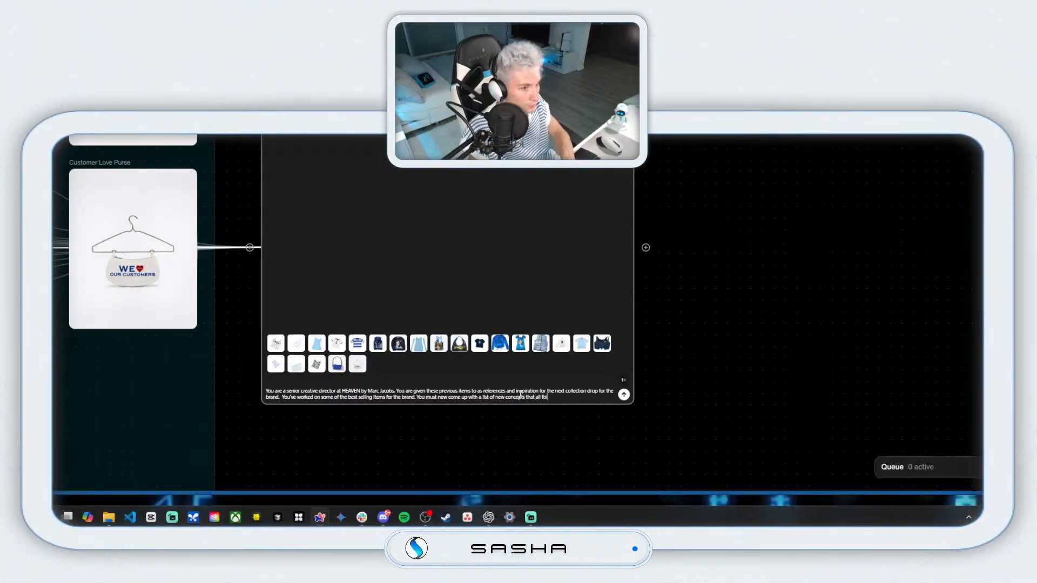
text(llow a)
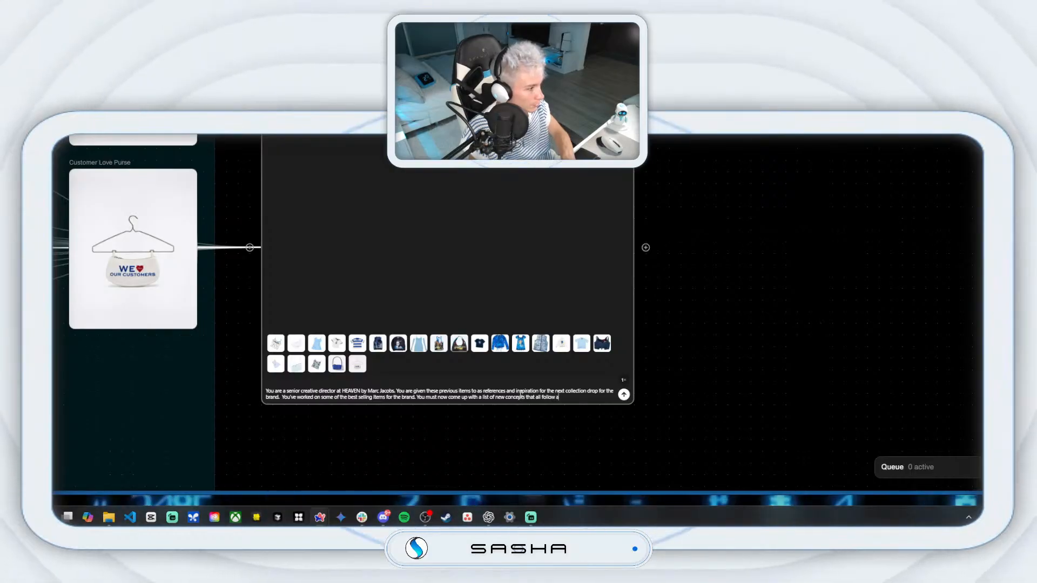
text( blue and)
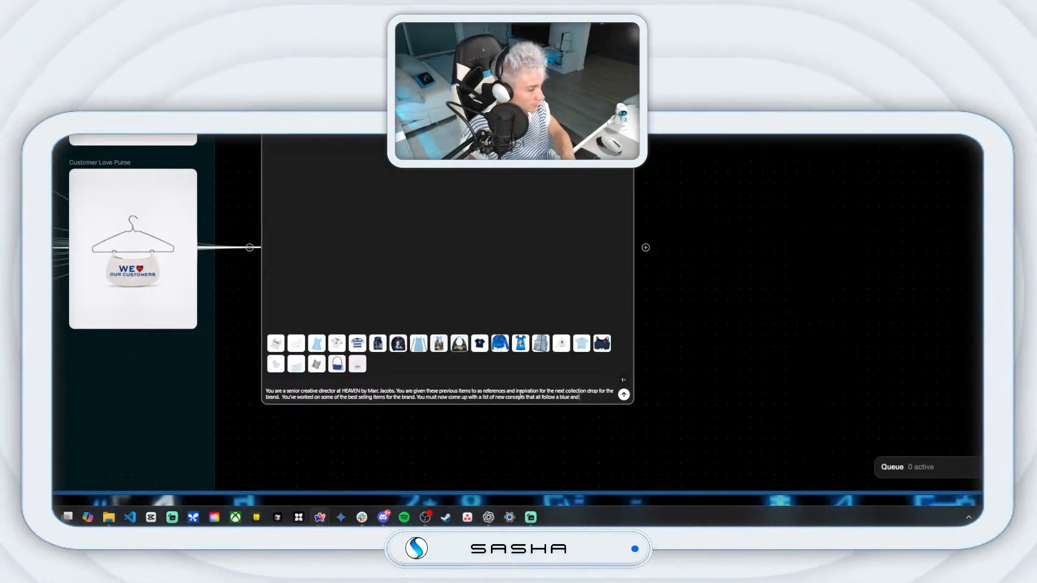
text(, whit)
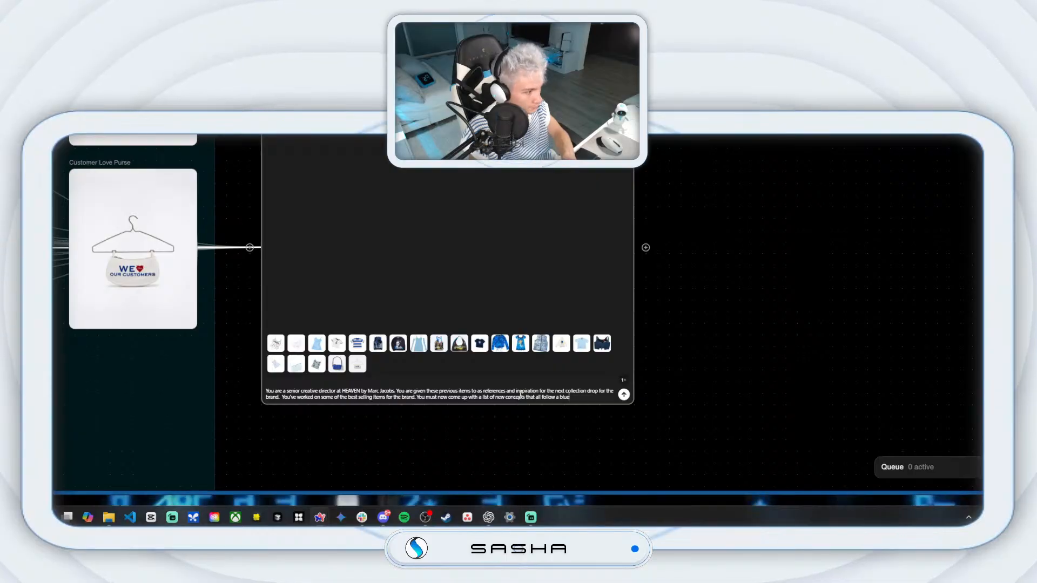
text(e,)
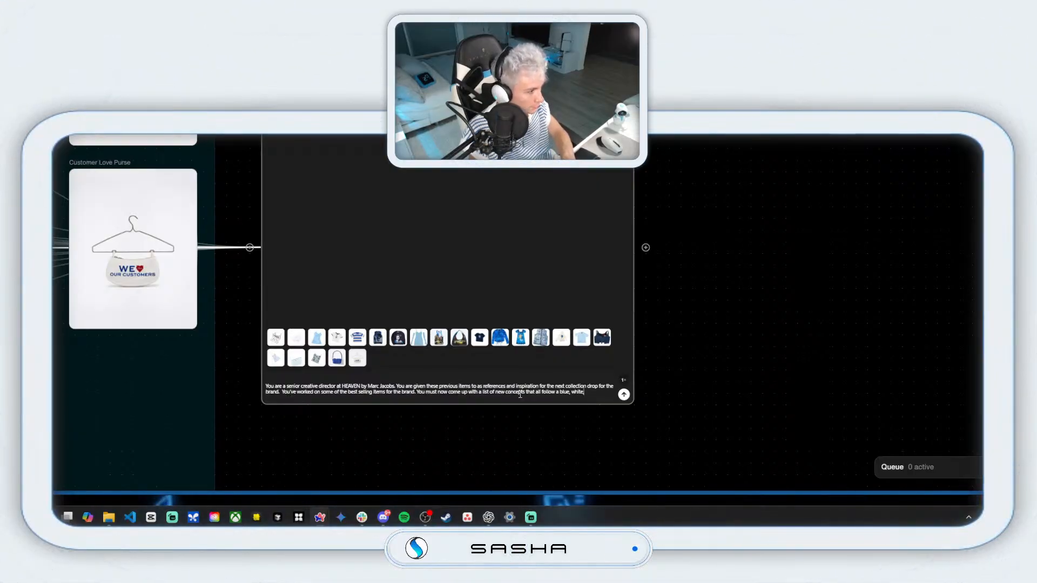
text( black)
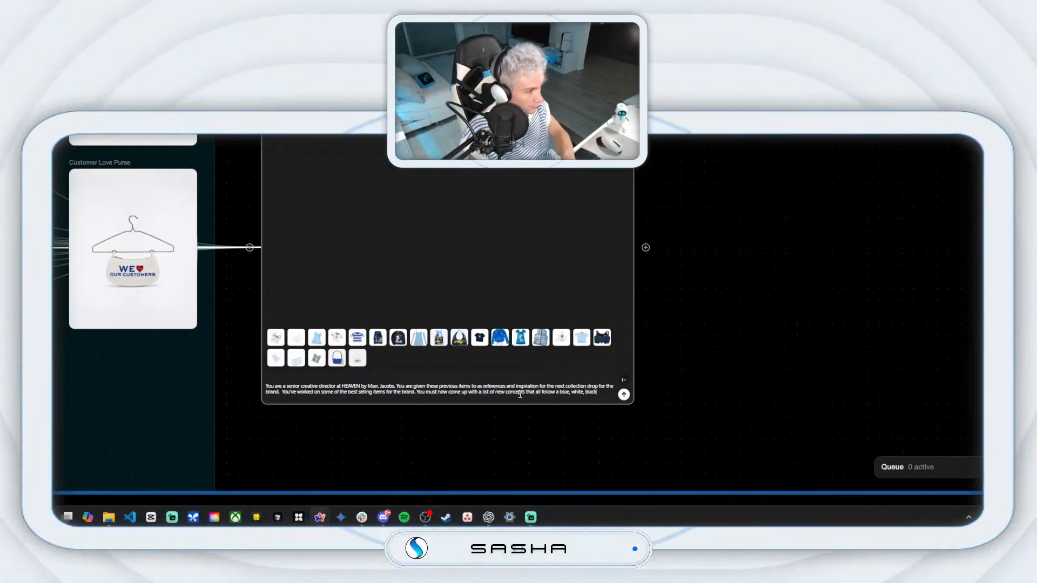
text(, and silver, color)
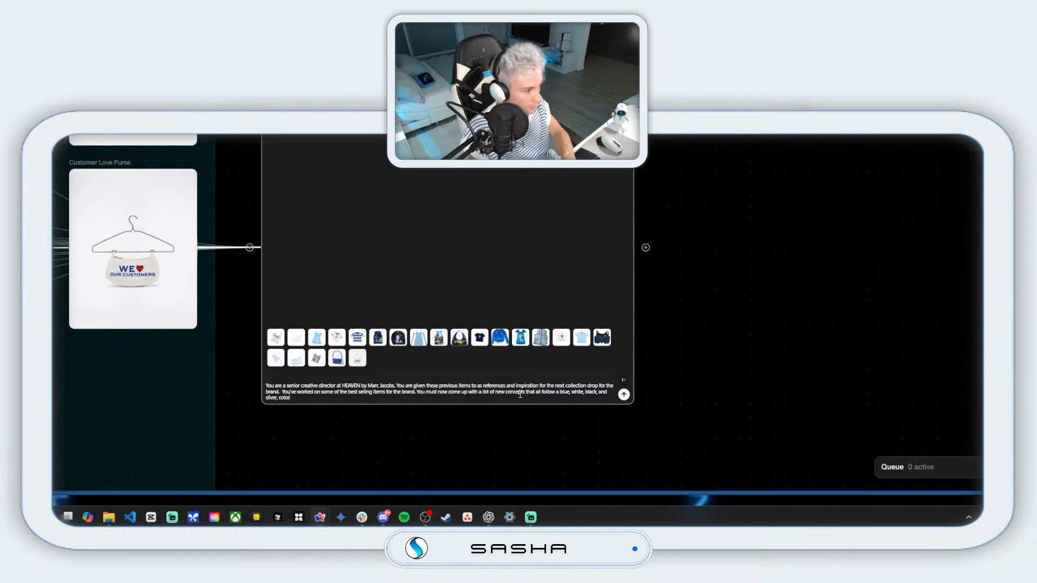
text( scheme)
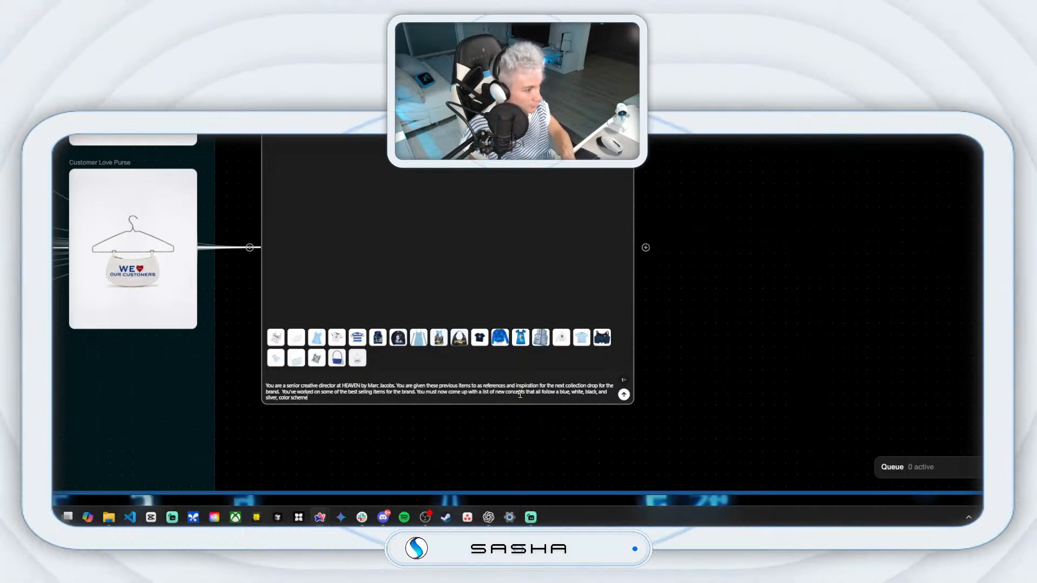
Step: End the prompt with "Come up with the items." and generate the collection concepts
text(. Co)
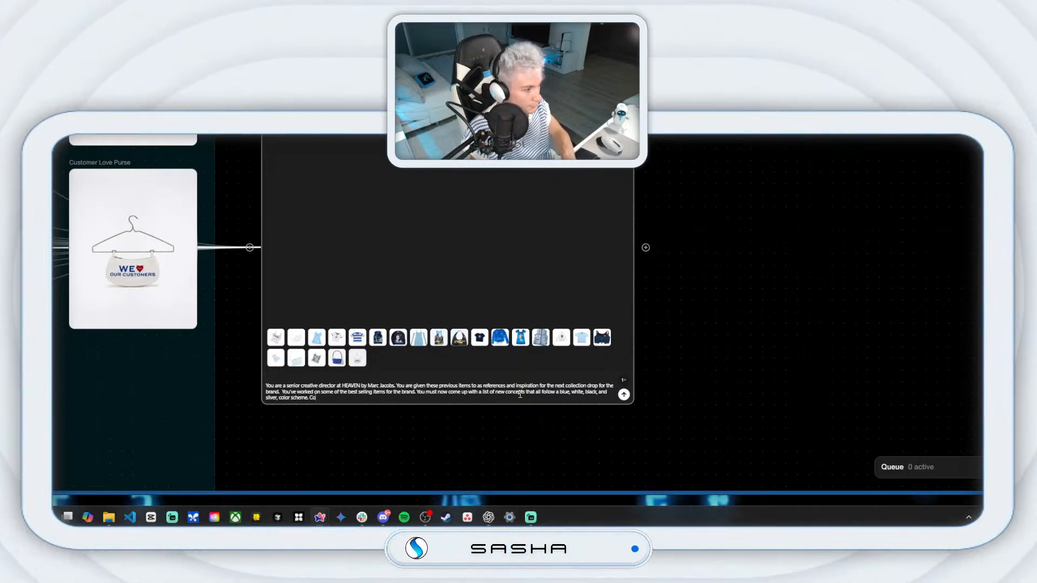
text(me up with the i)
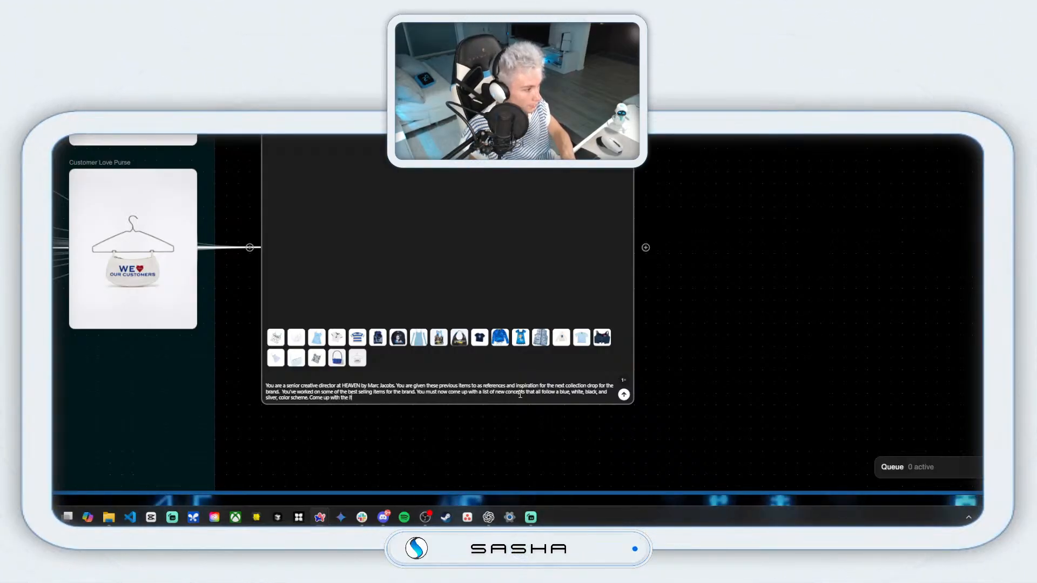
text(tems)
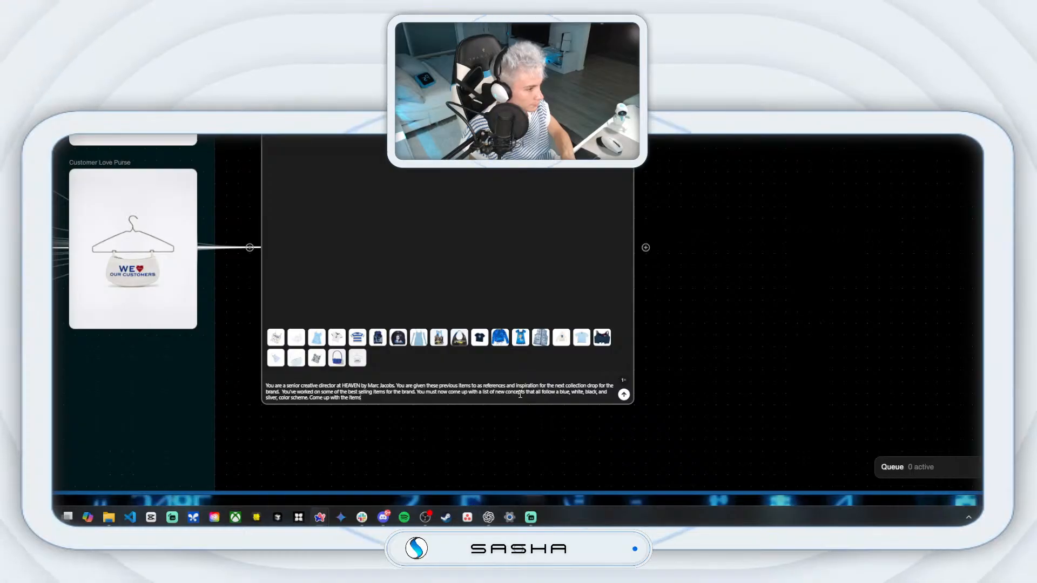
text(.)
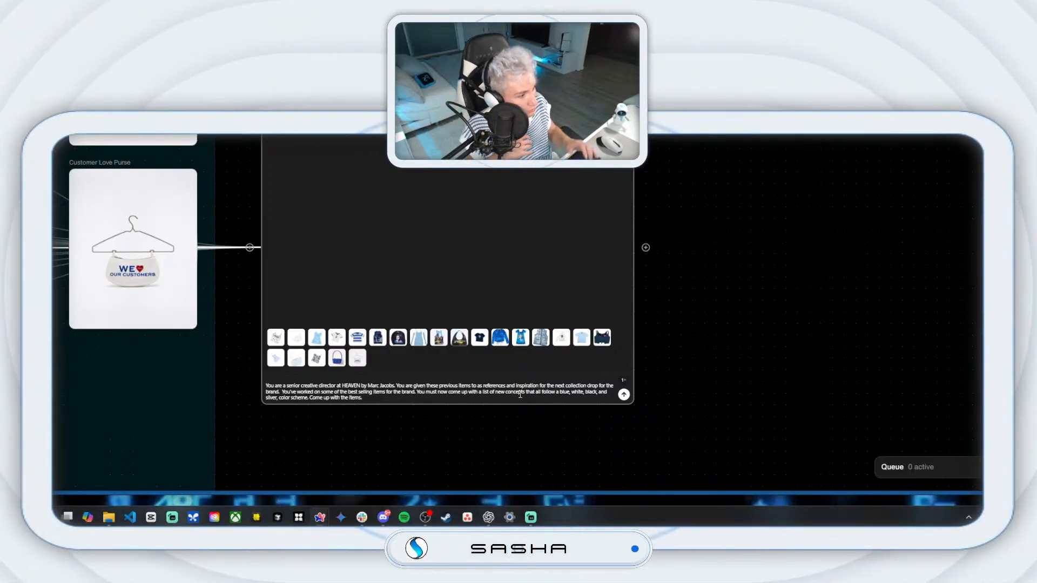
key(Return)
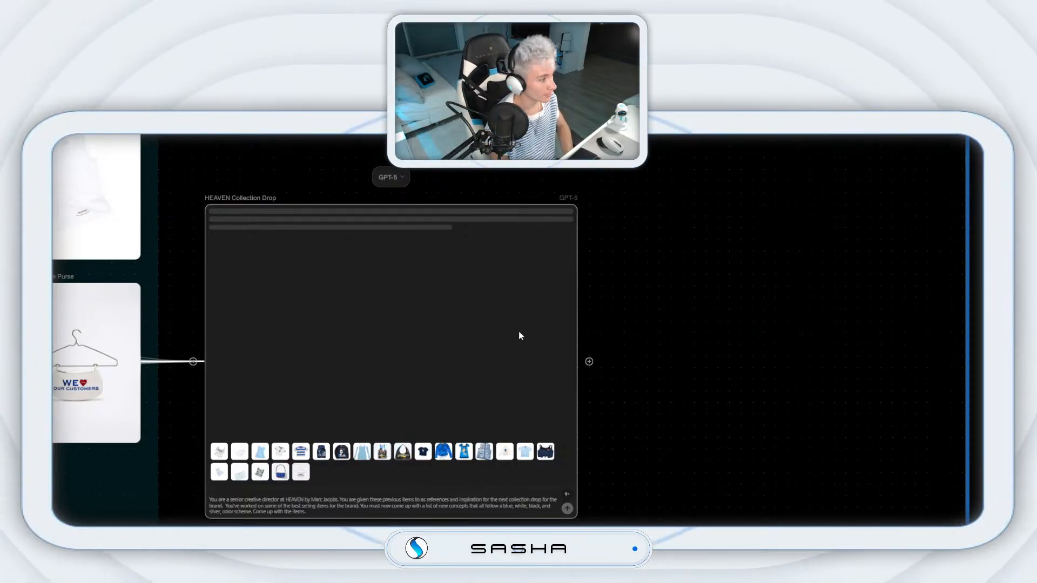
Step: Check the generation's progress in the queue and read through the generated HEAVEN Collection Drop list
click(934, 469)
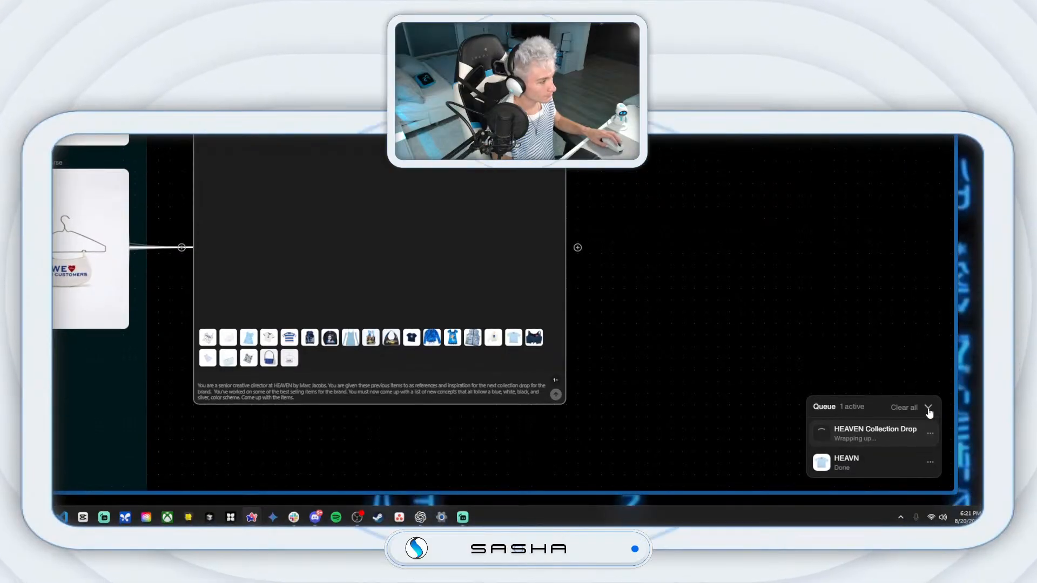
click(928, 409)
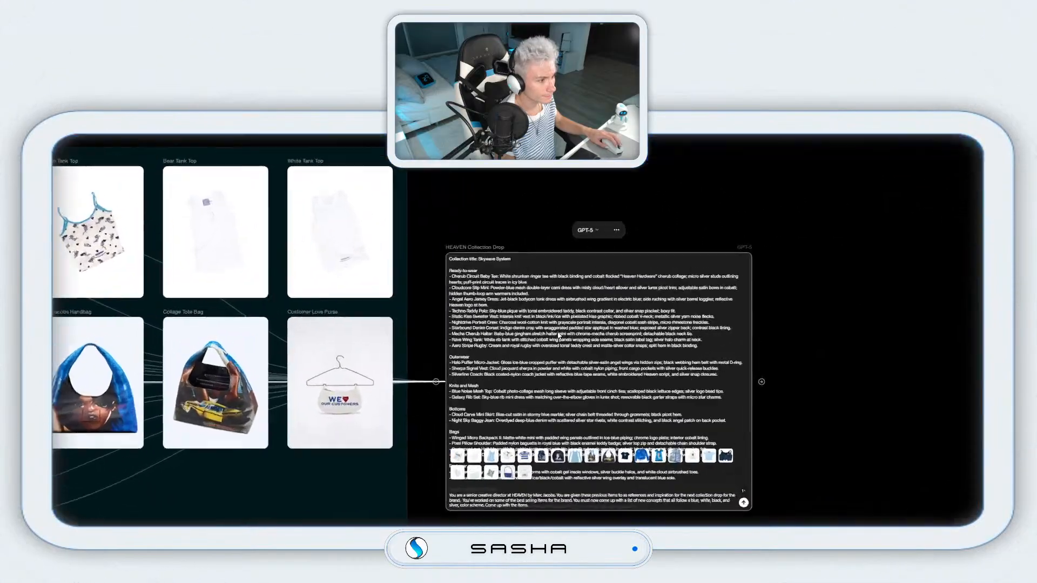
click(612, 335)
scroll(622, 337, down, 1)
scroll(534, 337, down, 3)
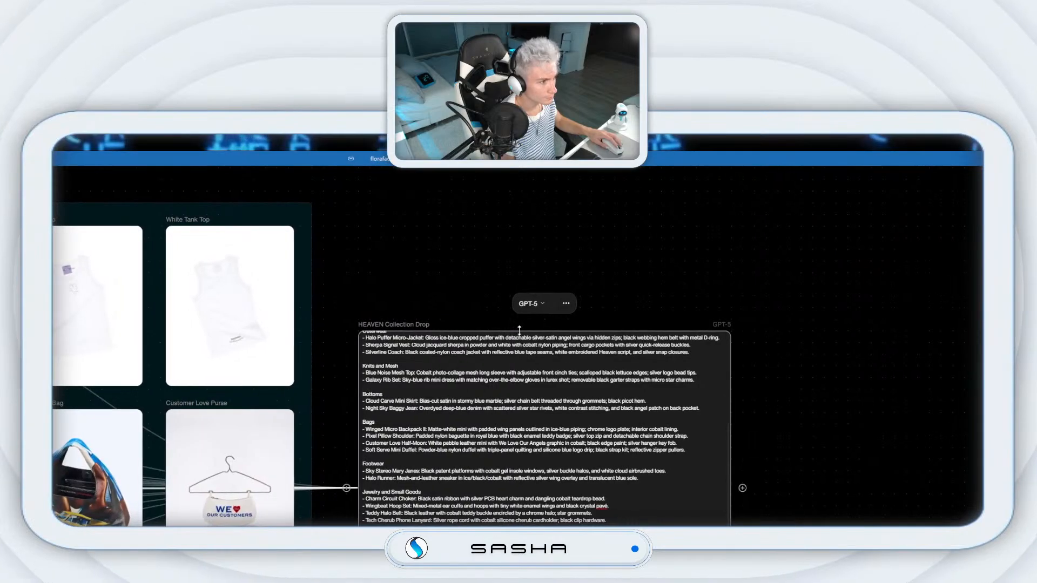
scroll(515, 324, up, 2)
scroll(512, 347, up, 3)
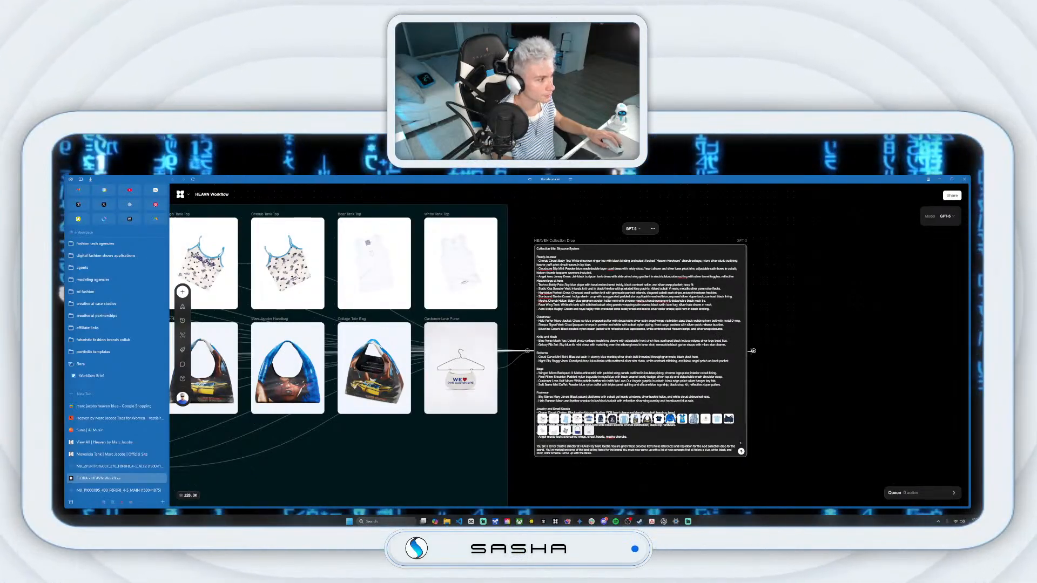
Step: Add a text block fed by the HEAVEN Collection Drop block's output and set its model to GPT-5
drag(754, 352, 810, 344)
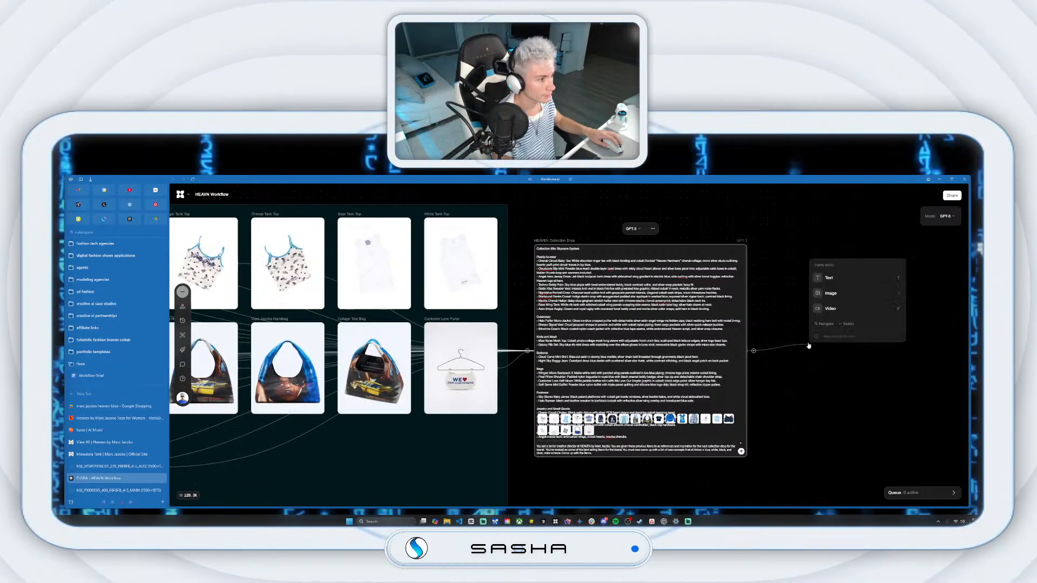
click(838, 277)
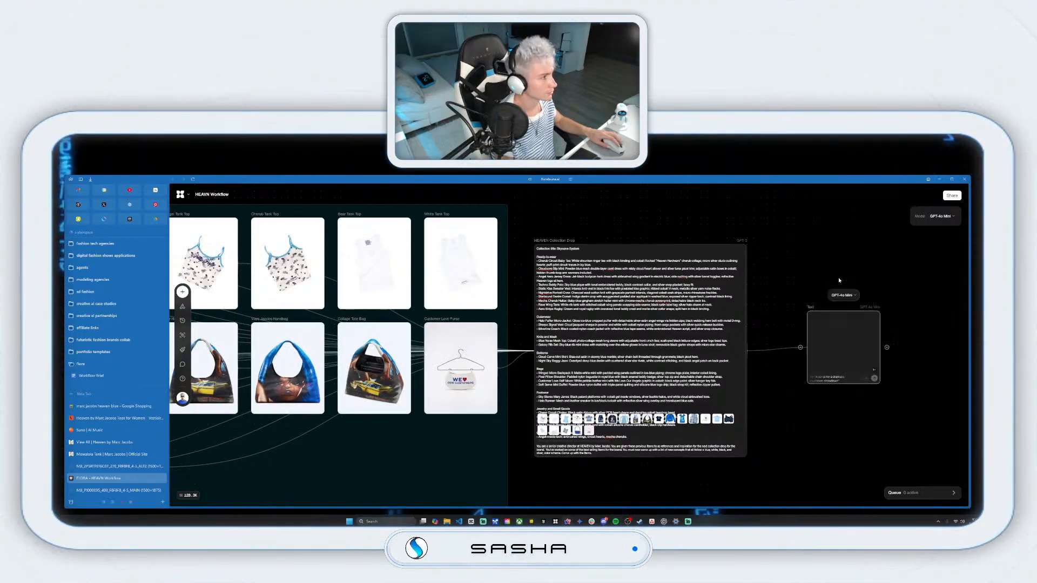
click(852, 296)
click(859, 329)
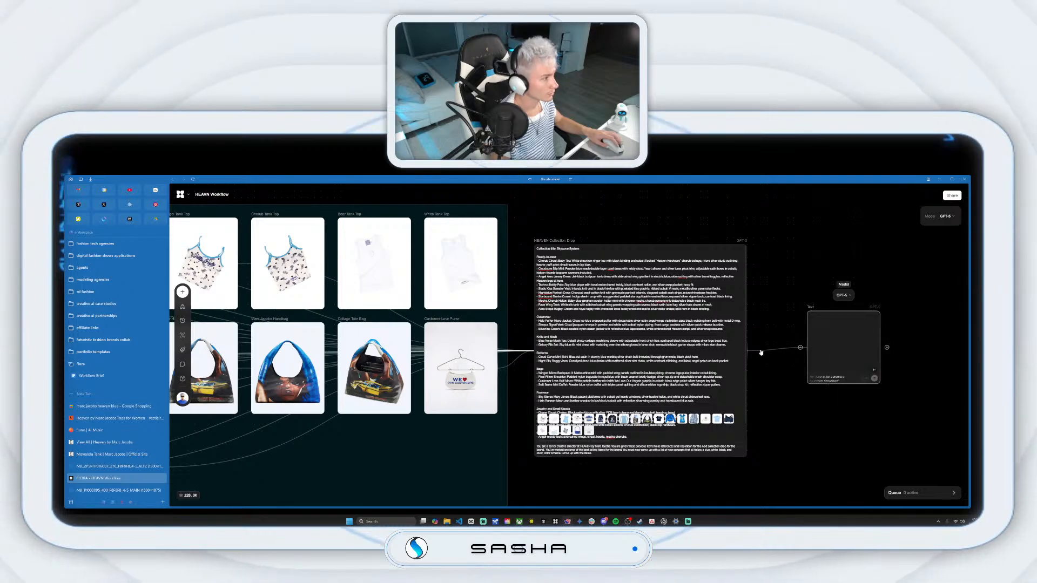
drag(678, 344, 582, 354)
scroll(583, 354, down, 2)
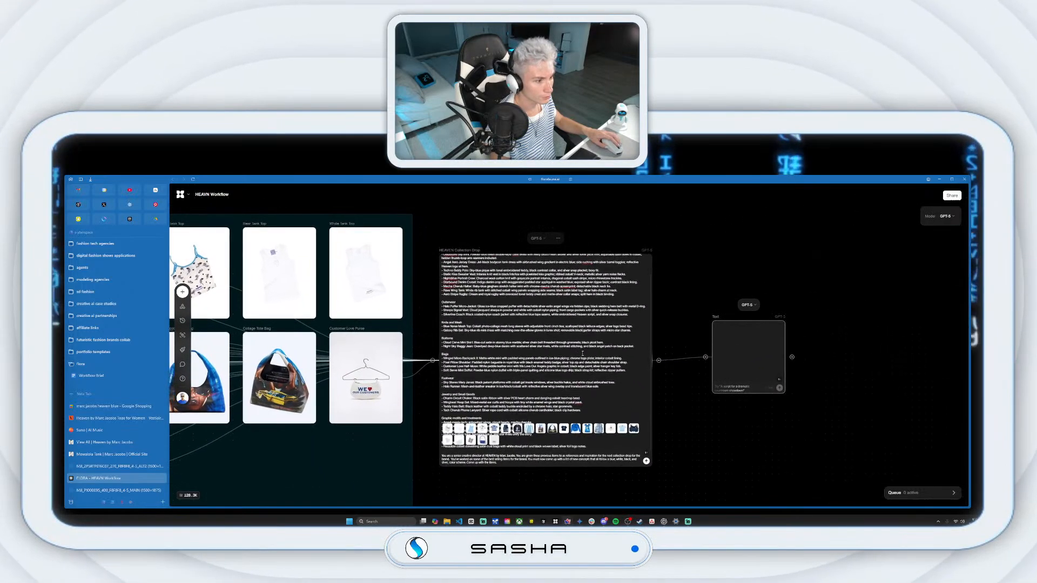
Step: Begin the new text block's prompt with "I love all of these concepts but make sure each item"
click(723, 388)
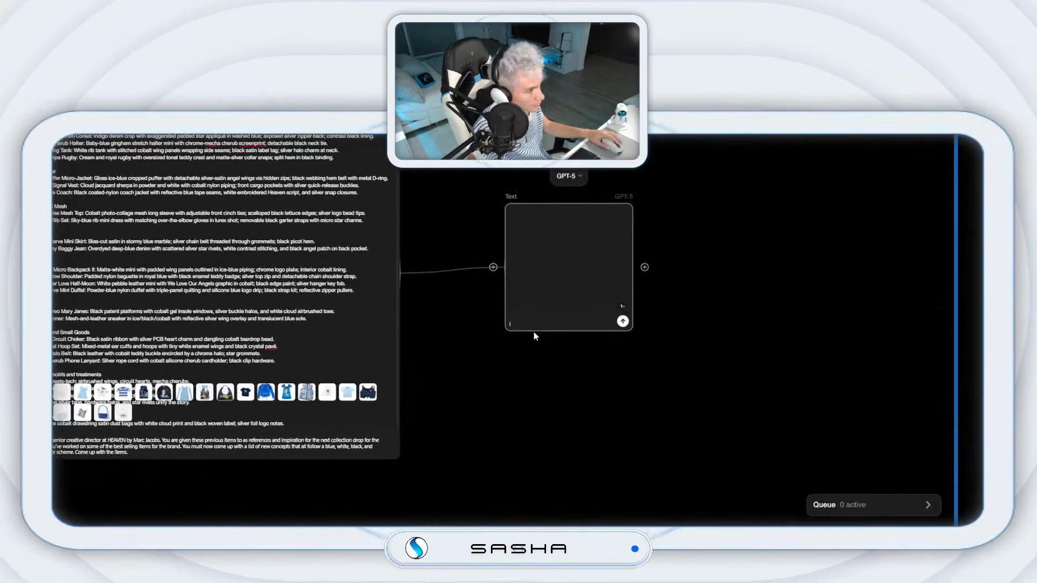
text(i)
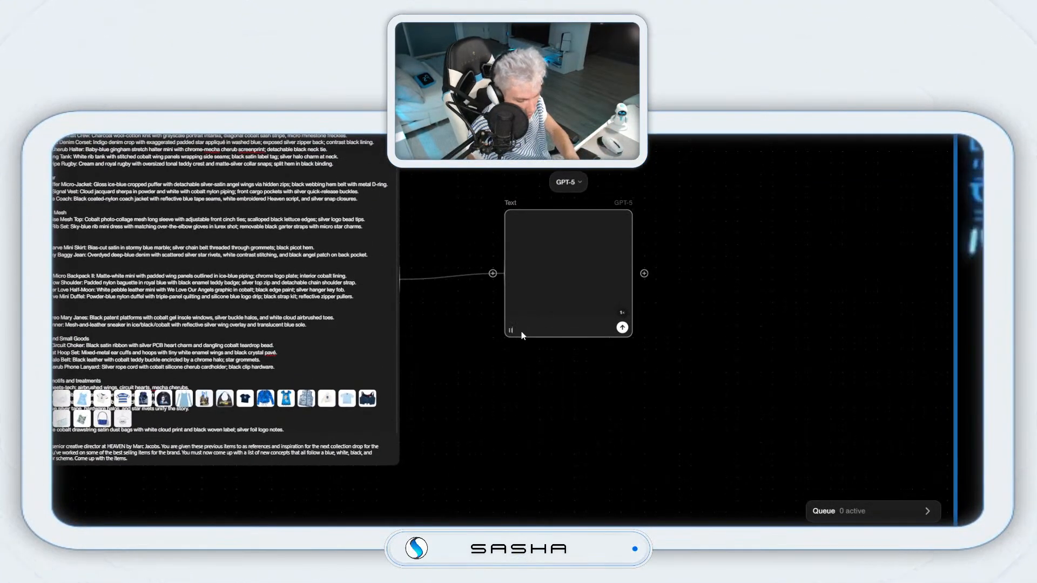
text( love all of the)
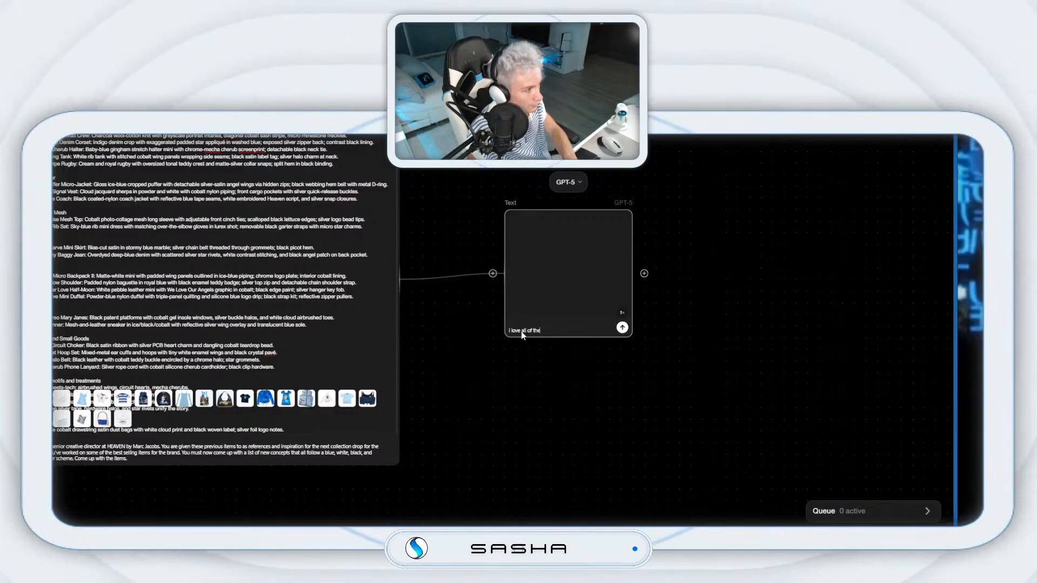
text(se concepts)
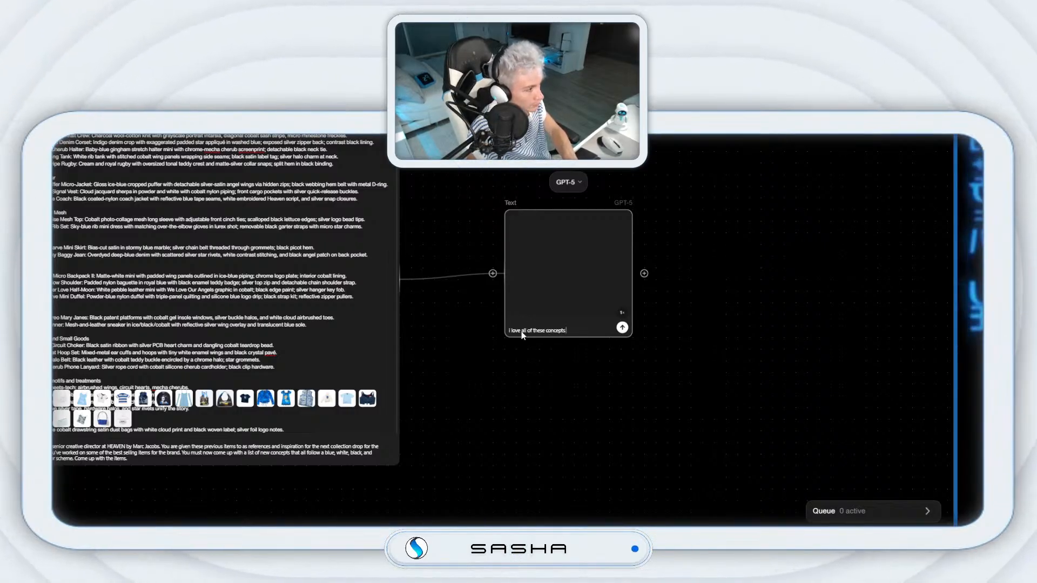
text( but make)
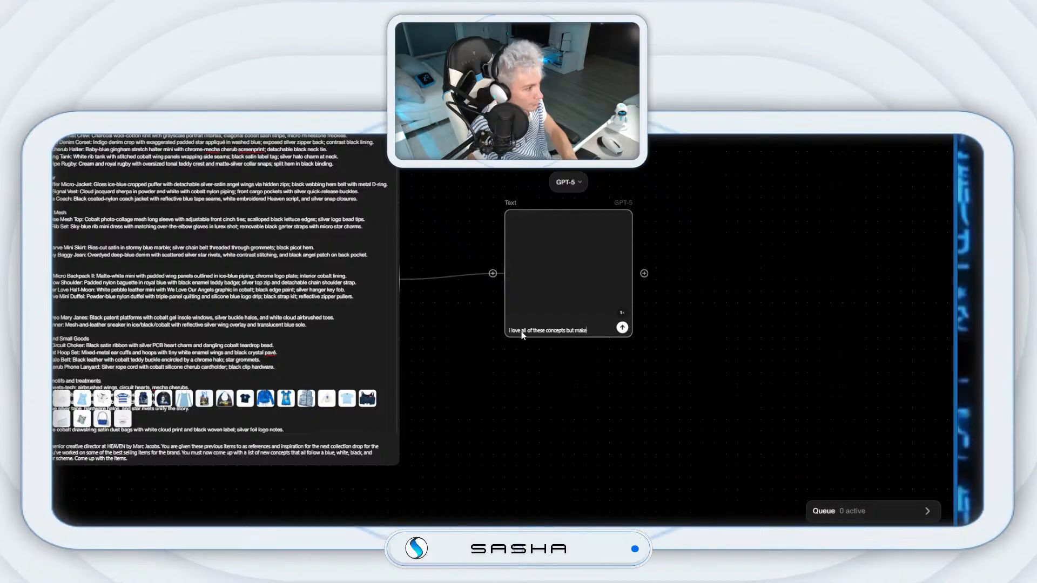
text( sure)
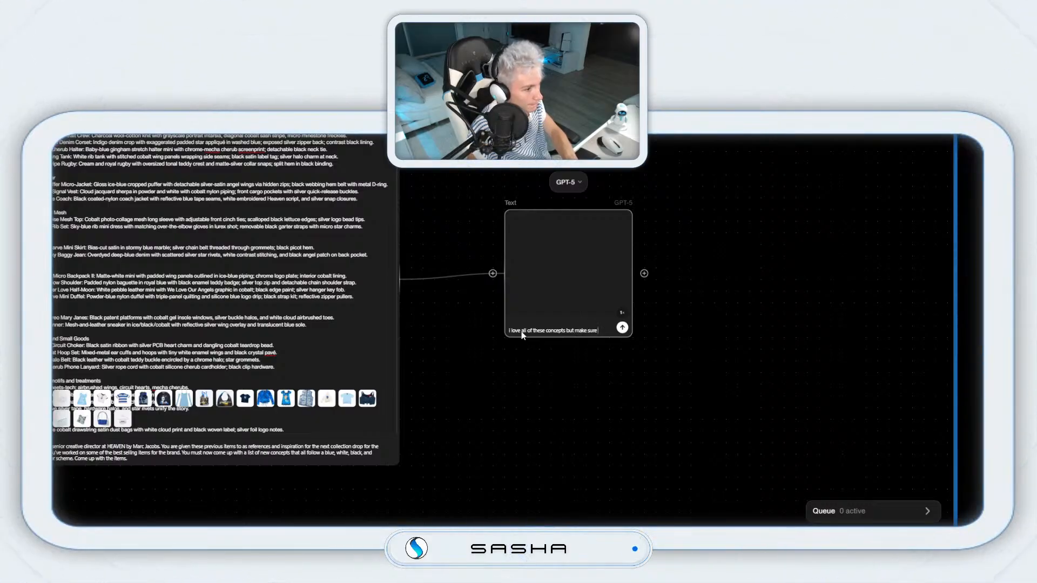
text( they)
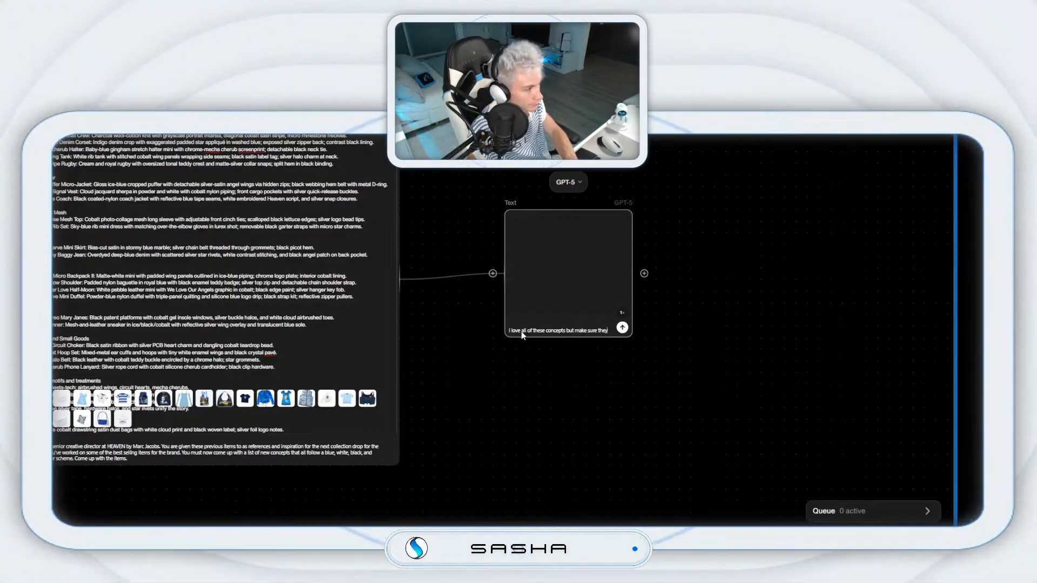
key(BackSpace)
key(BackSpace)
key(BackSpace)
key(BackSpace)
text(each item)
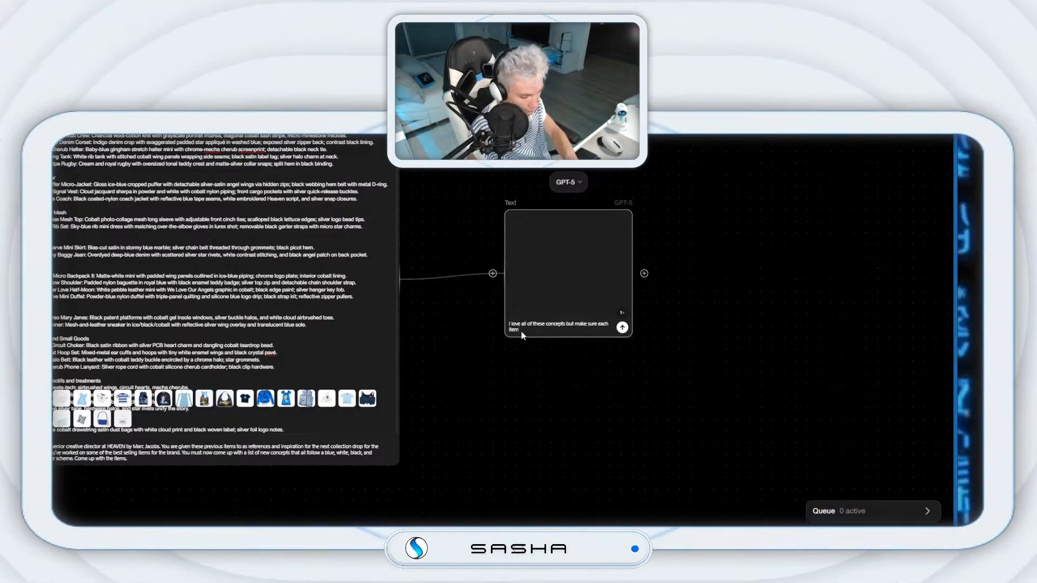
Step: Finish the prompt with "as the label "heaven" on the items" and generate the revised list
text( as the labe)
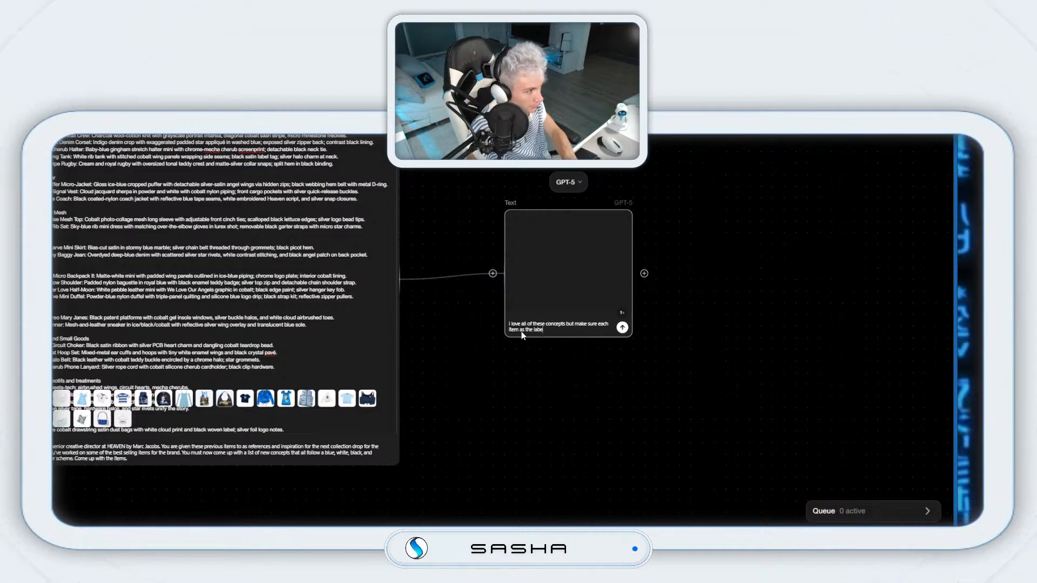
text(l)
text( he)
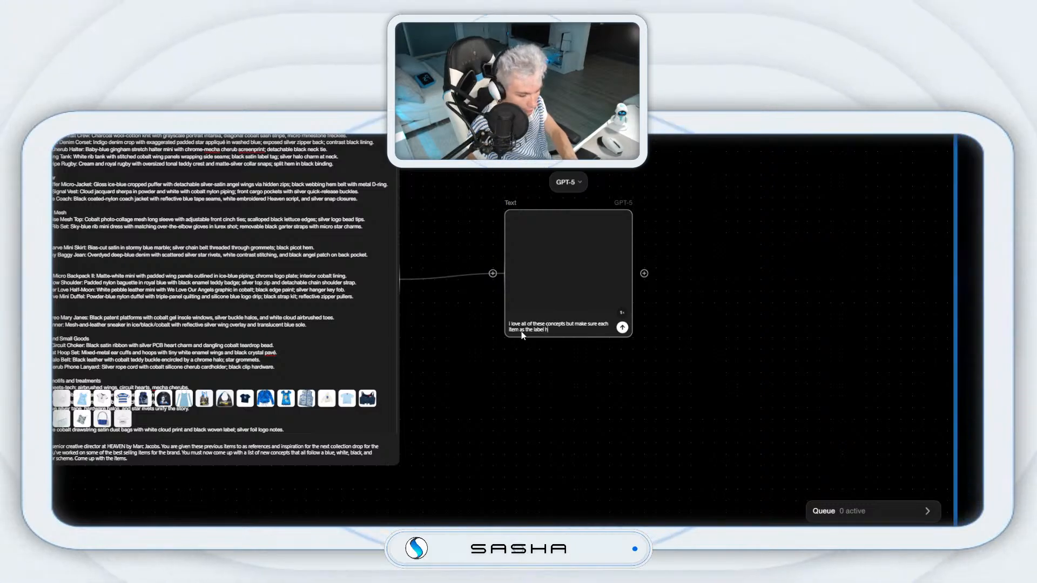
text(aven)
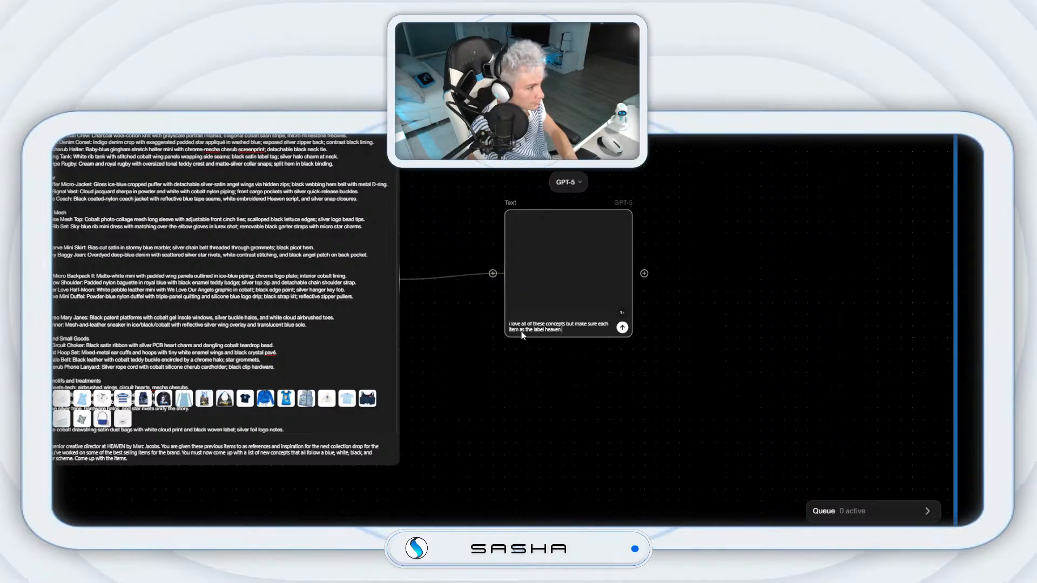
key(Left)
key(Left)
key(Left)
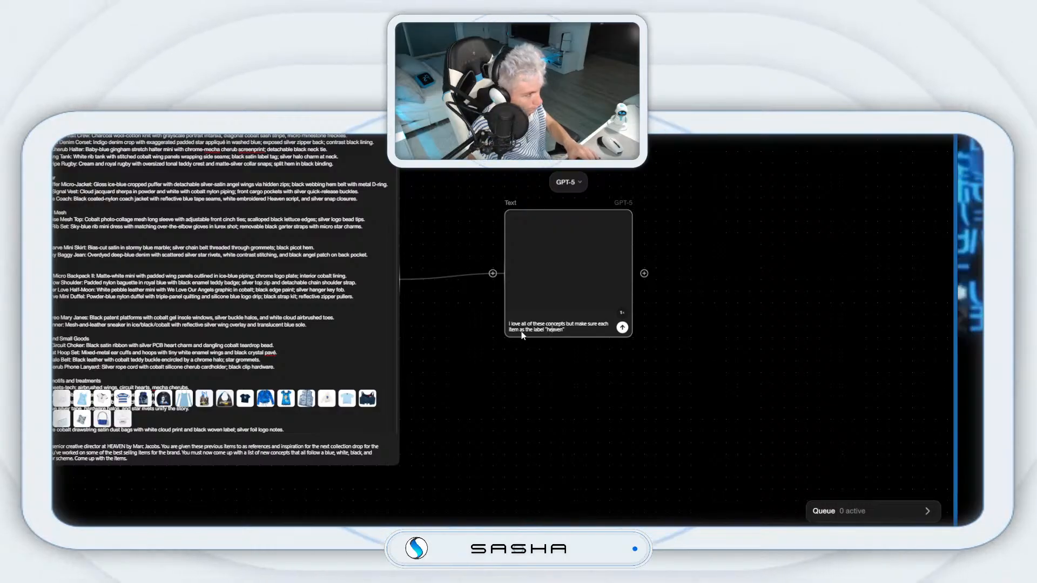
text(o)
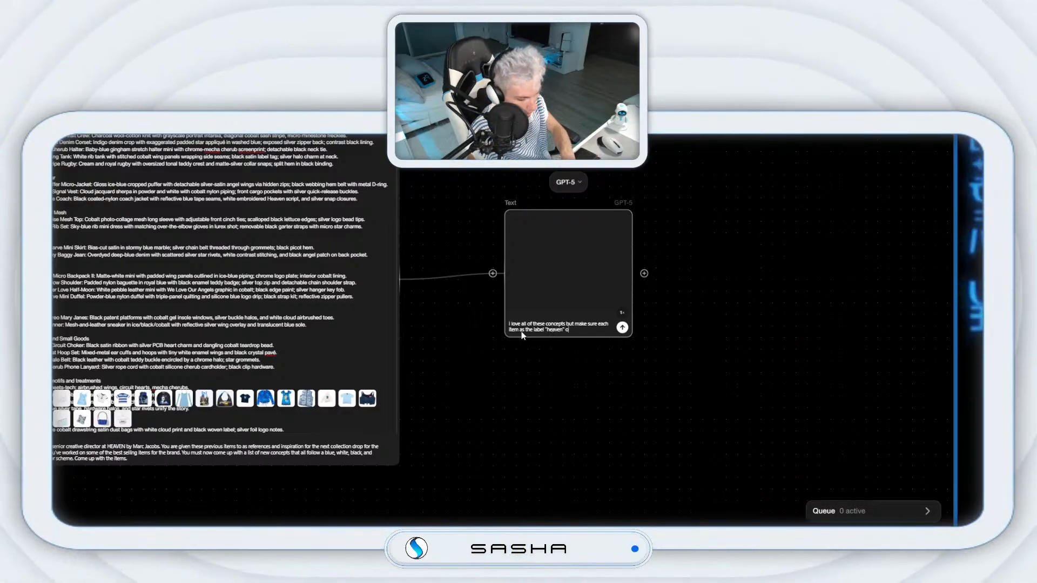
text(n the it)
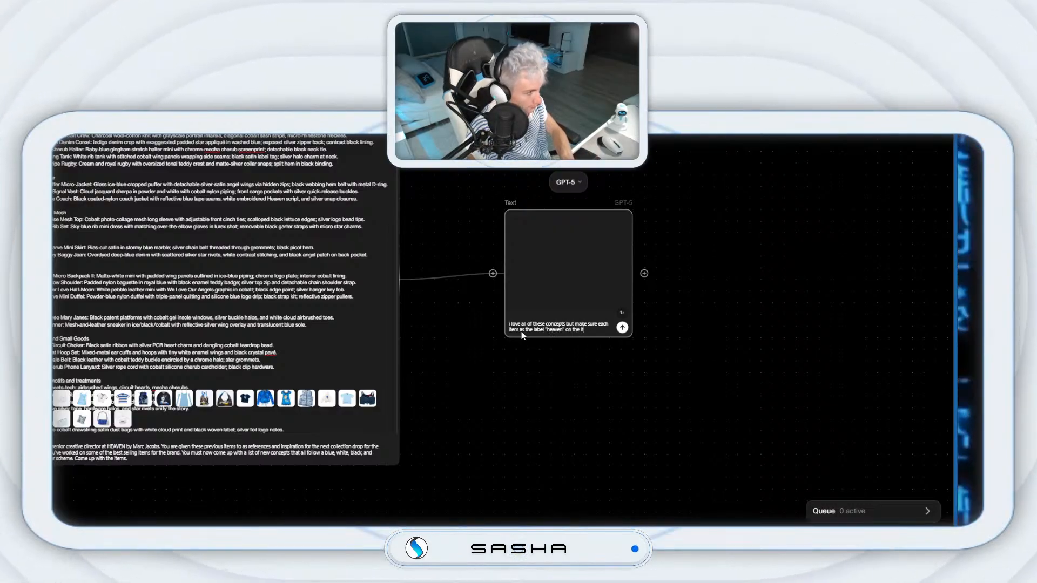
text(ems)
key(Return)
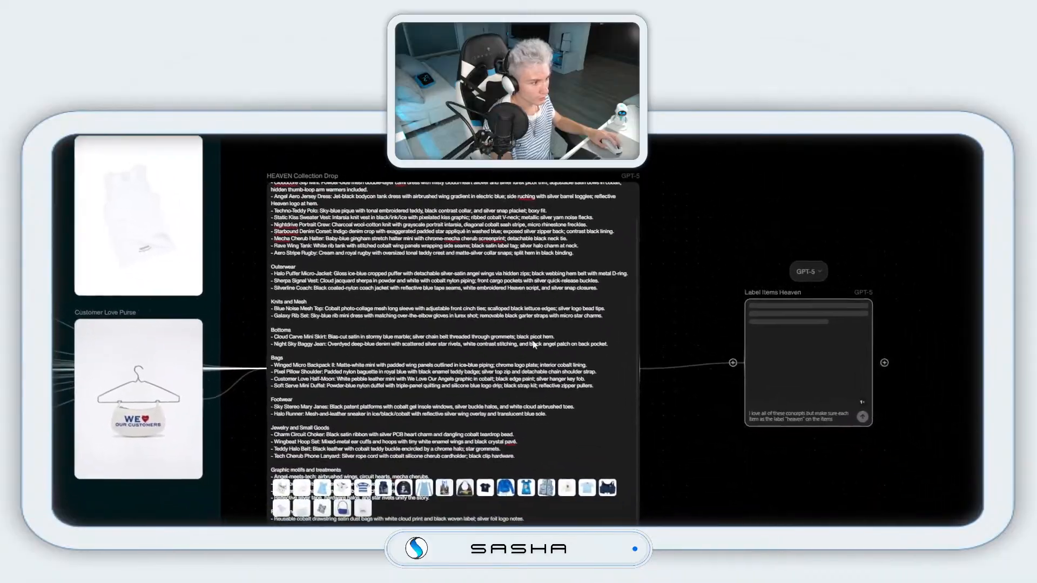
Step: Enlarge the Label Items Heaven text block to about twice its width so more of its list fits
click(637, 382)
scroll(637, 378, up, 2)
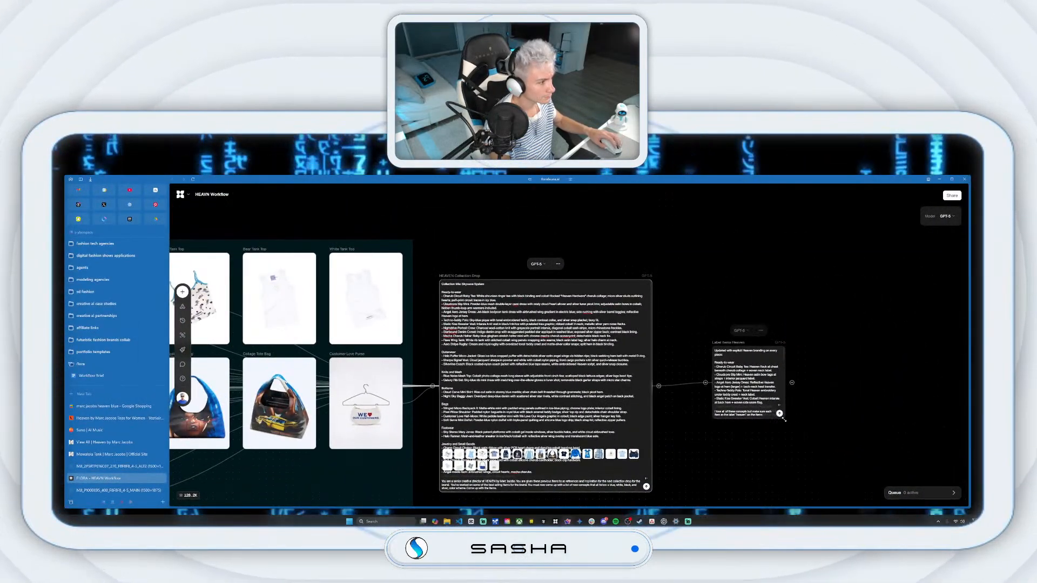
drag(784, 419, 865, 485)
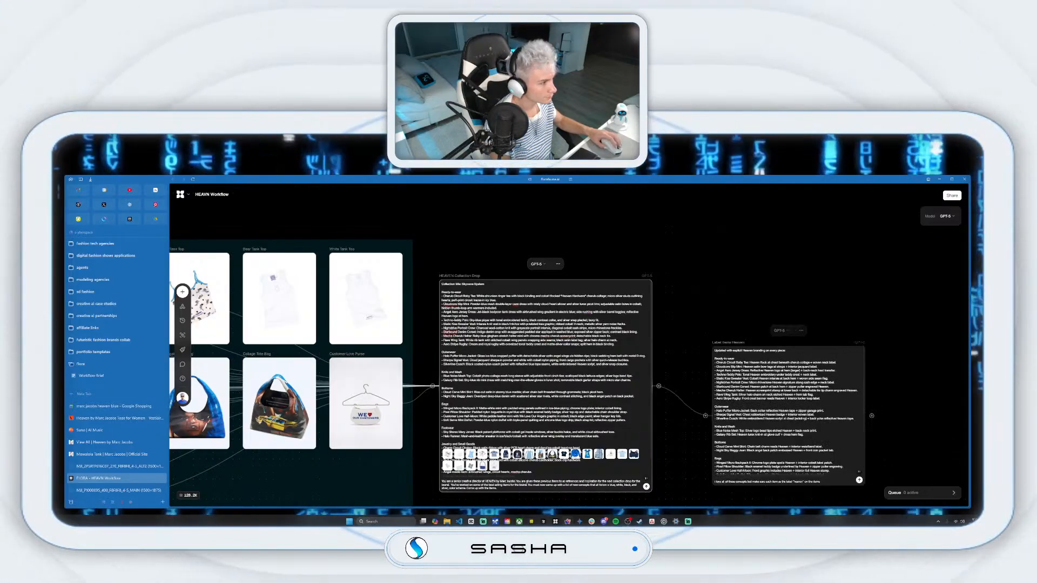
scroll(792, 381, down, 1)
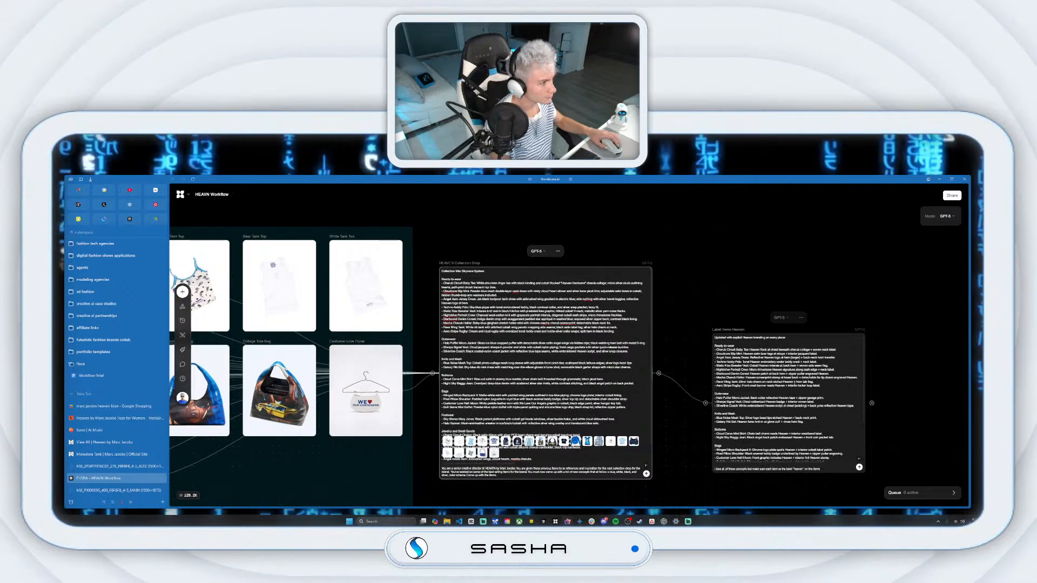
Step: Revise the Label Items Heaven prompt to include "do not change the prompts, just make sure each item" and regenerate the list
click(788, 387)
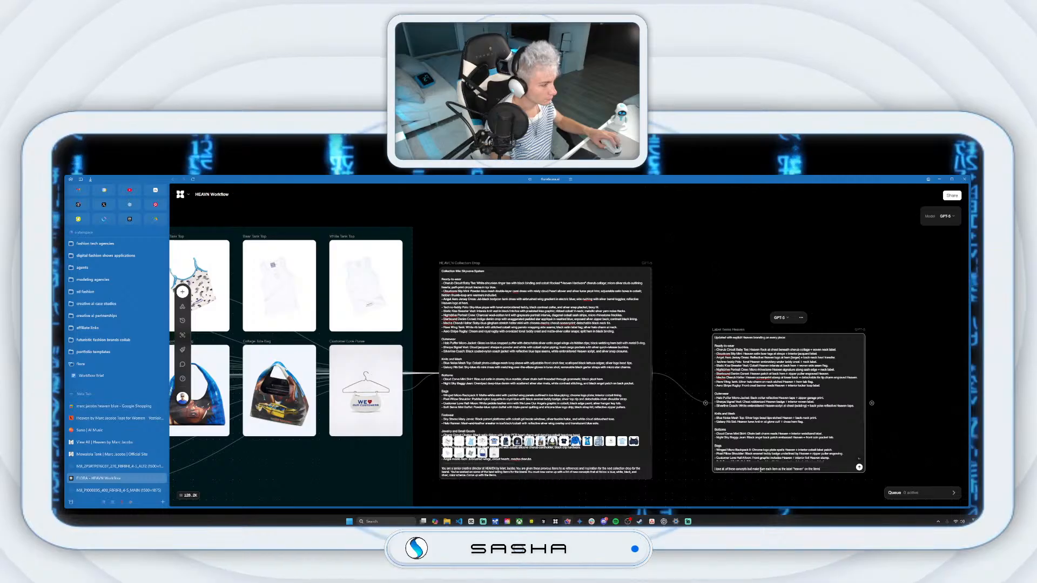
key(BackSpace)
key(BackSpace)
key(BackSpace)
key(BackSpace)
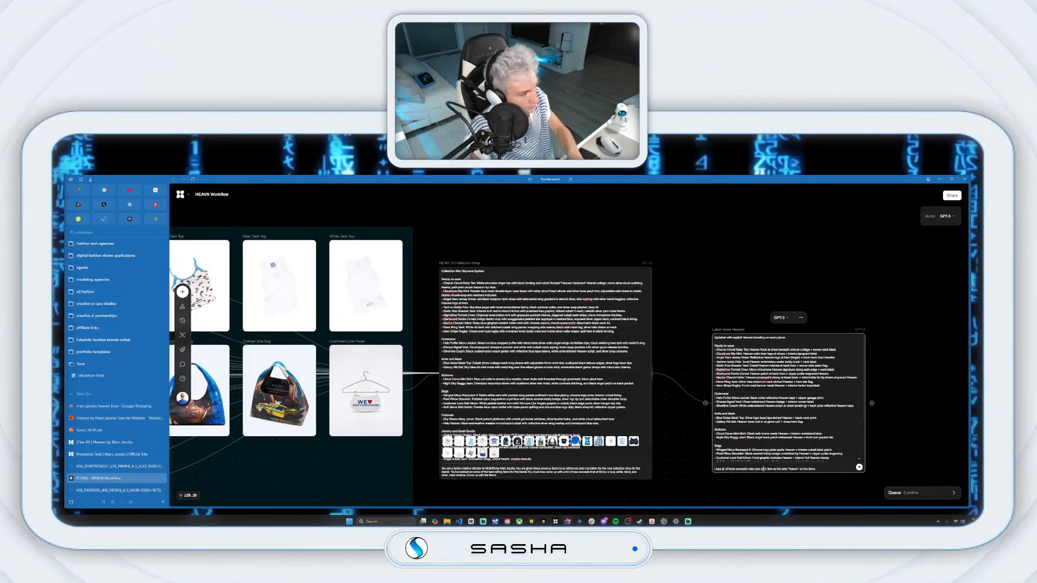
text(do not )
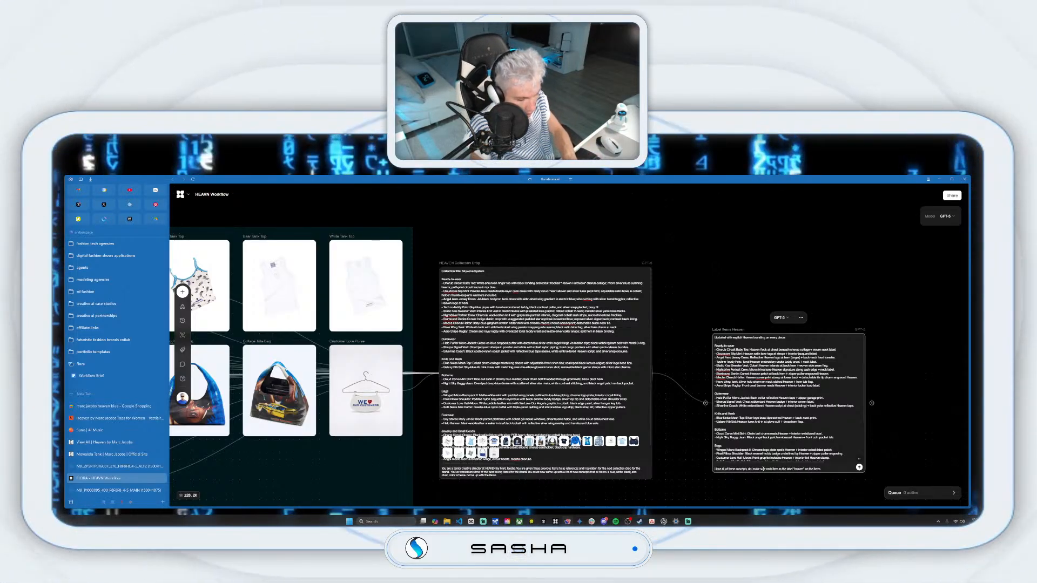
text(change th)
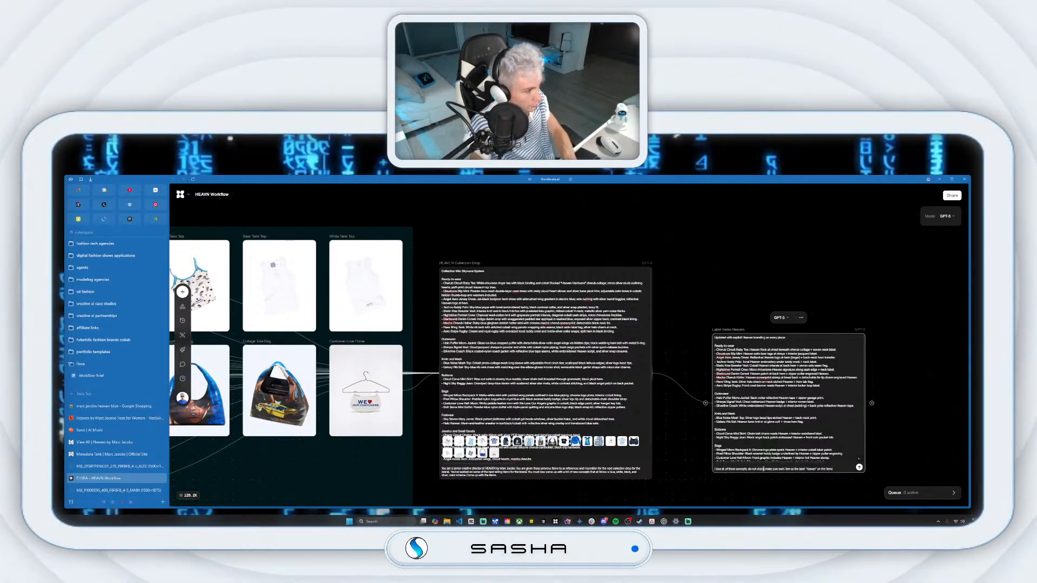
text(e pri)
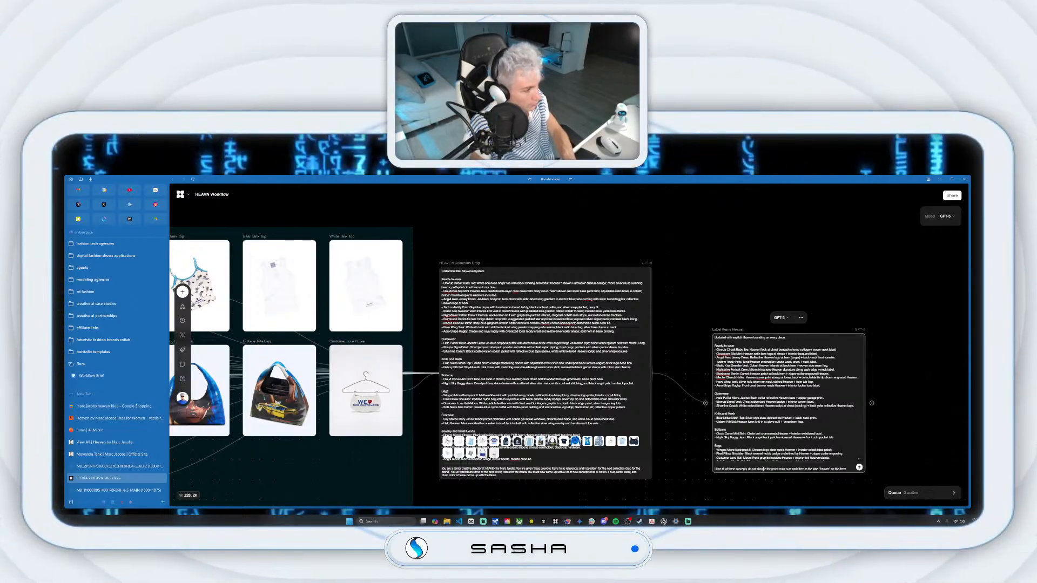
text(mpts,)
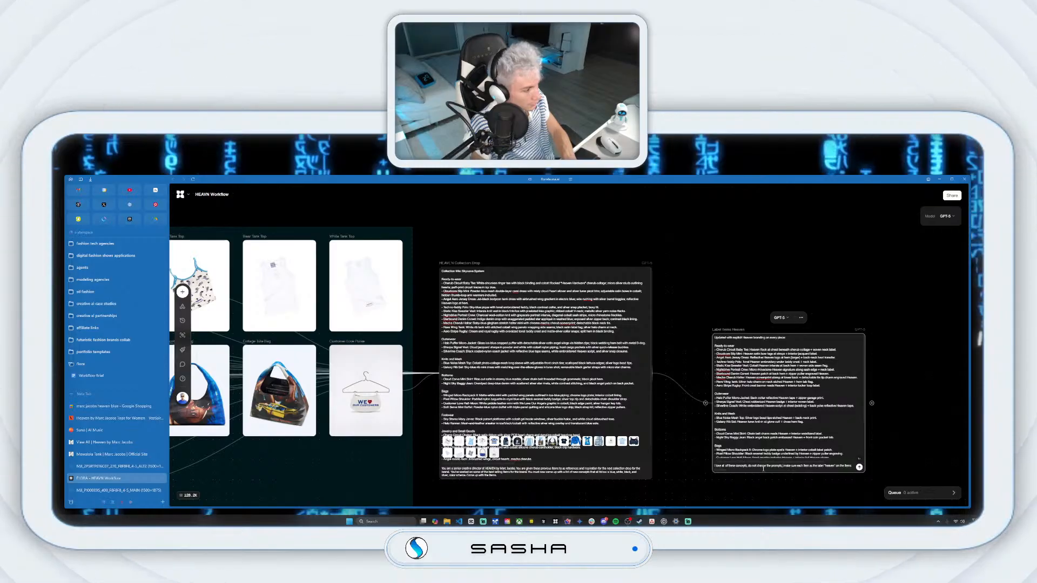
text( just)
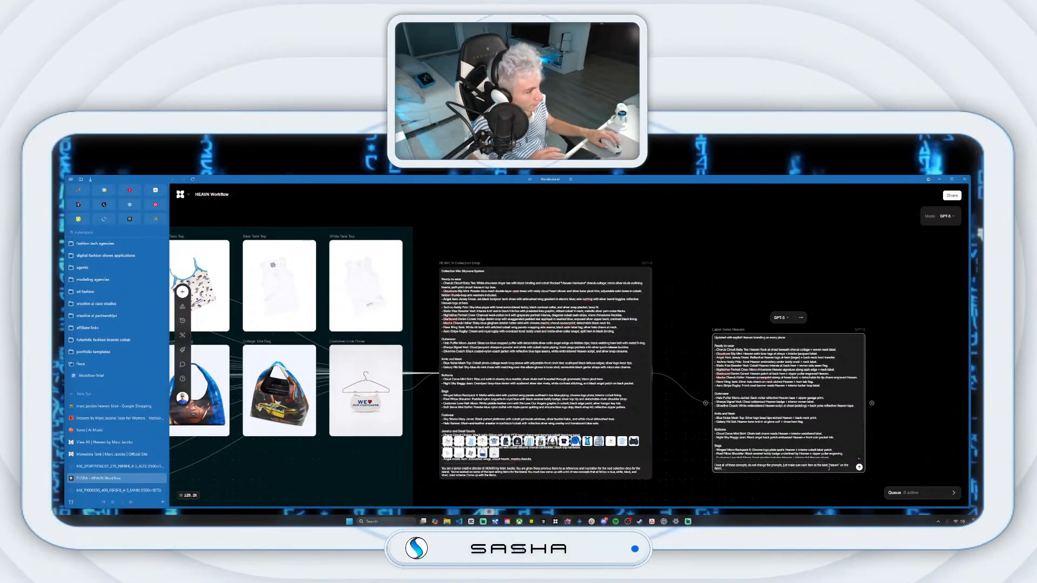
key(BackSpace)
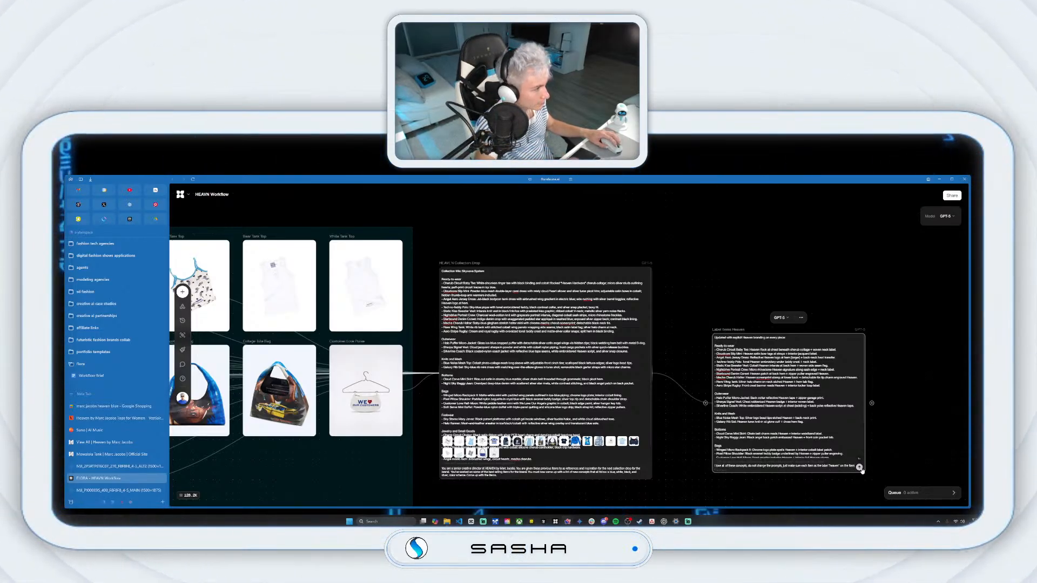
click(860, 468)
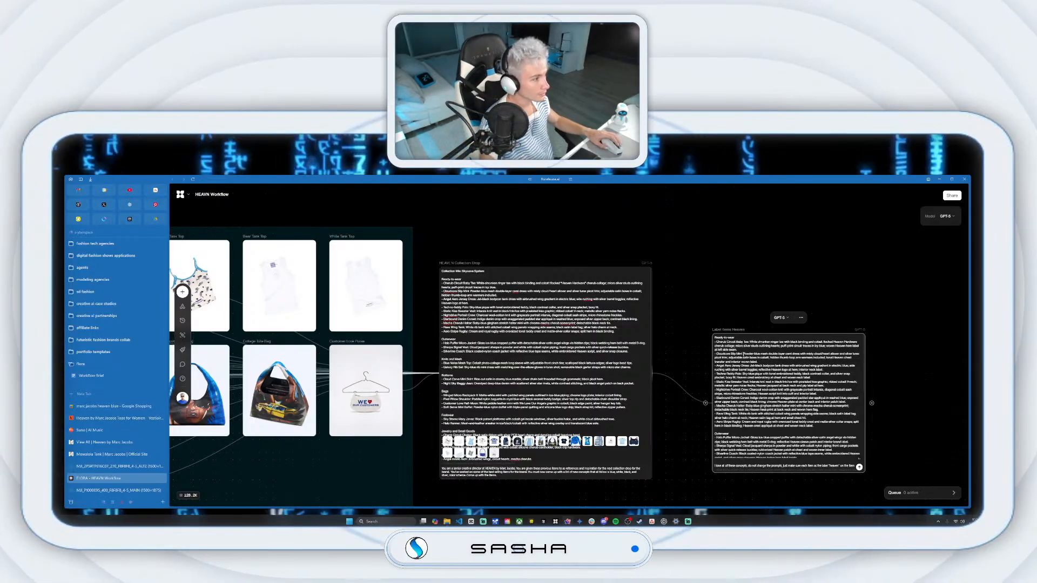
Step: Move the Label Items Heaven block up and closer to the HEAVEN Collection Drop block, and review its regenerated list
scroll(775, 371, right, 3)
scroll(775, 370, down, 2)
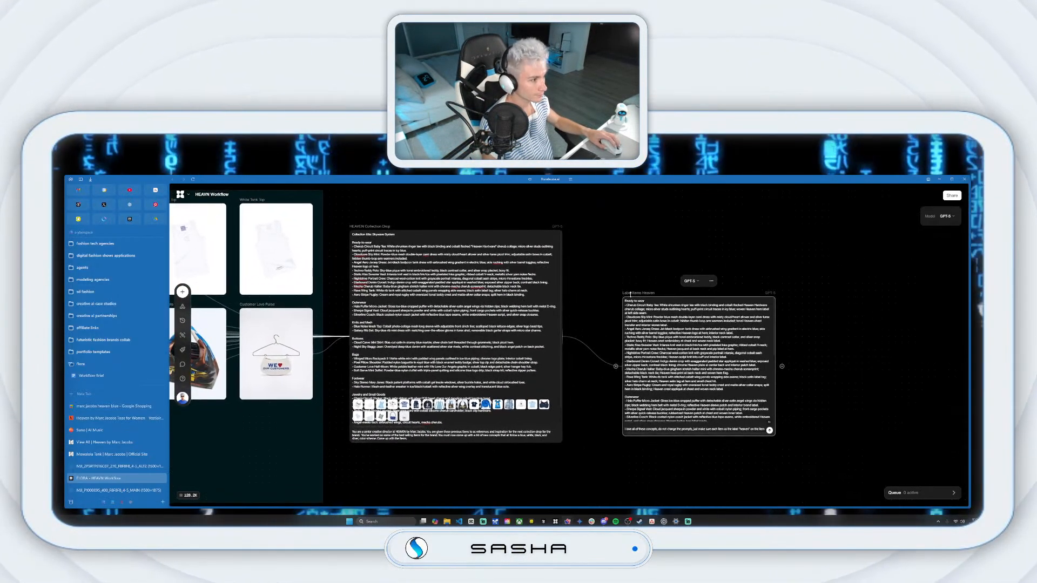
drag(626, 292, 605, 266)
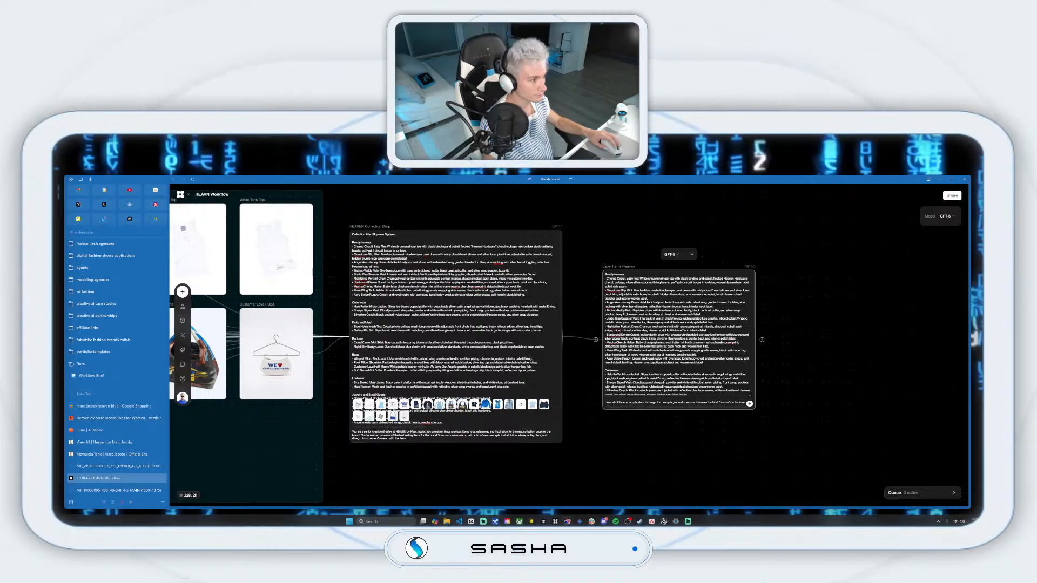
scroll(670, 335, down, 5)
scroll(671, 336, down, 3)
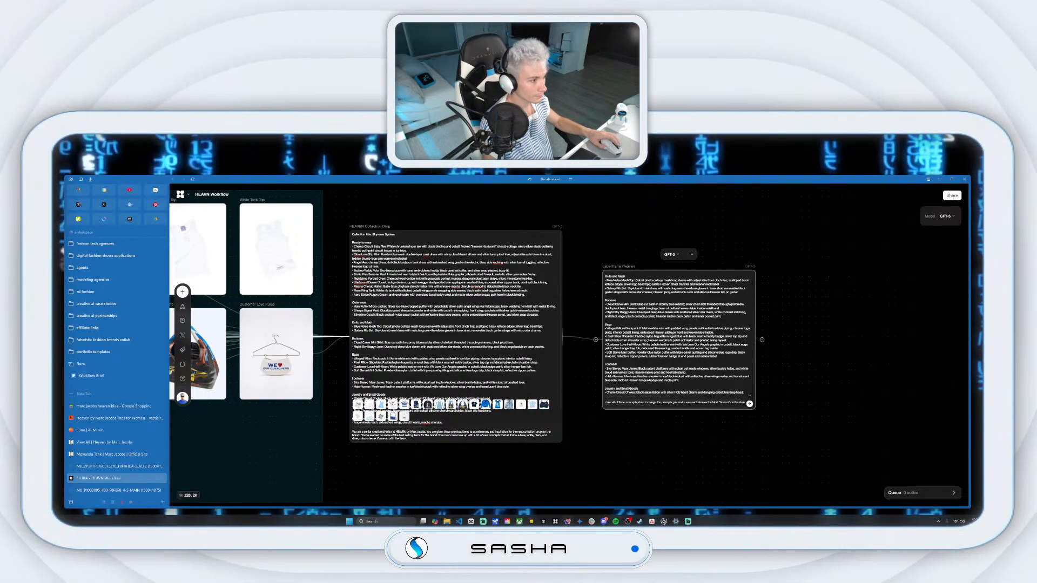
scroll(646, 349, up, 8)
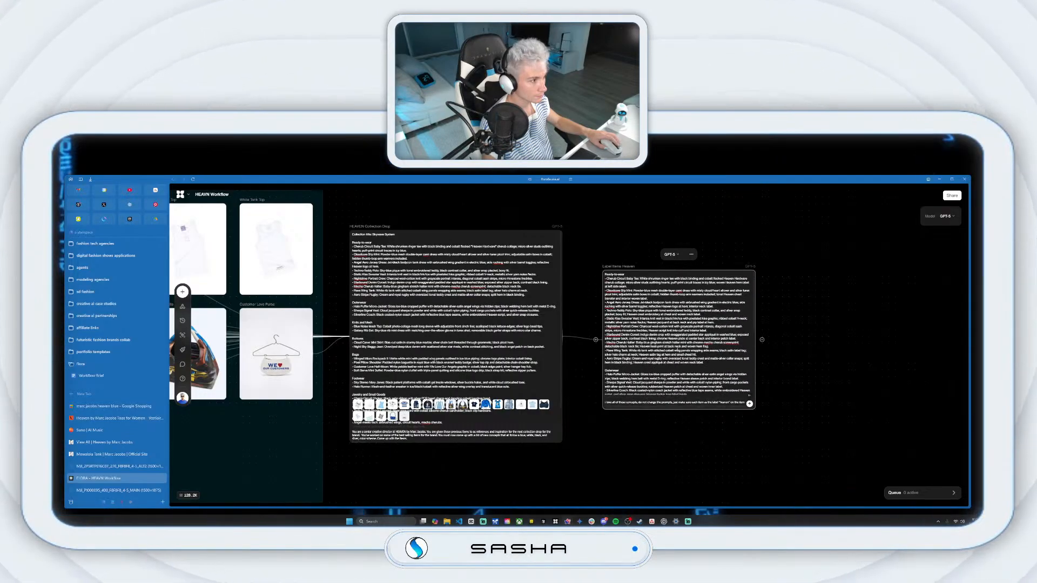
Step: Add a text block fed by the Label Items Heaven block's output, keeping GPT-4o Mini as its model
drag(762, 339, 816, 280)
click(847, 213)
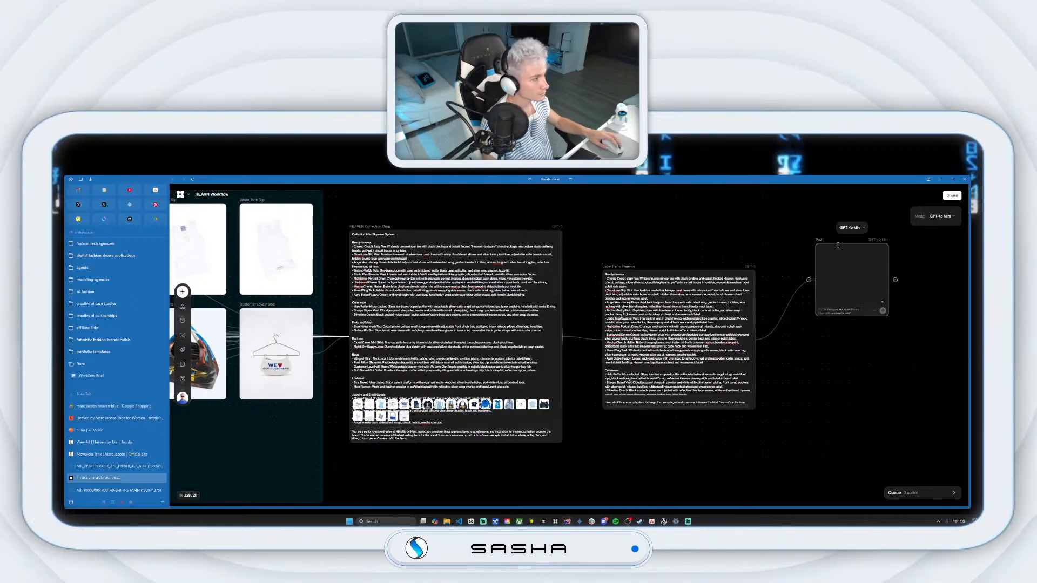
click(850, 228)
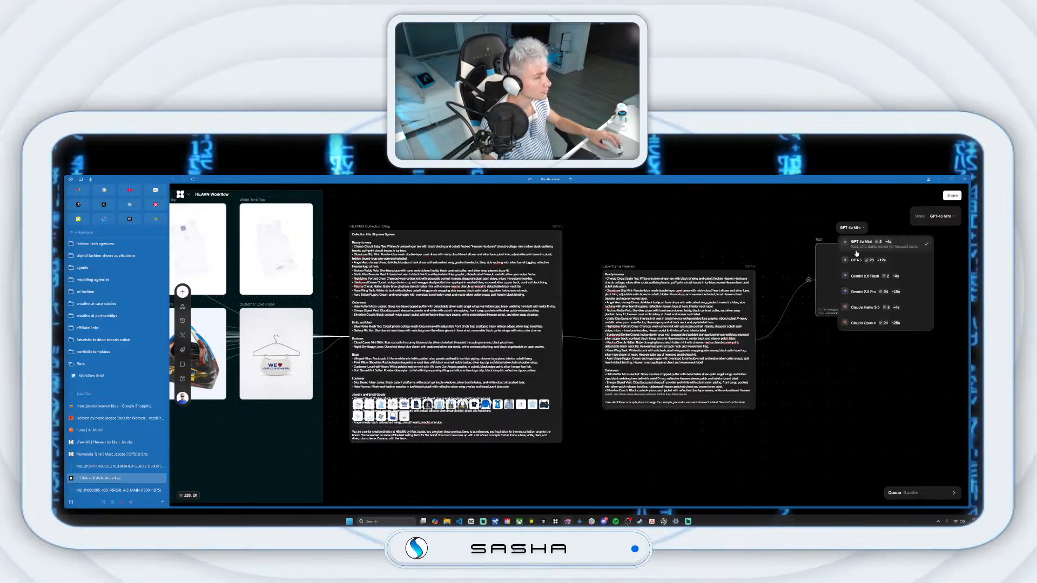
click(821, 315)
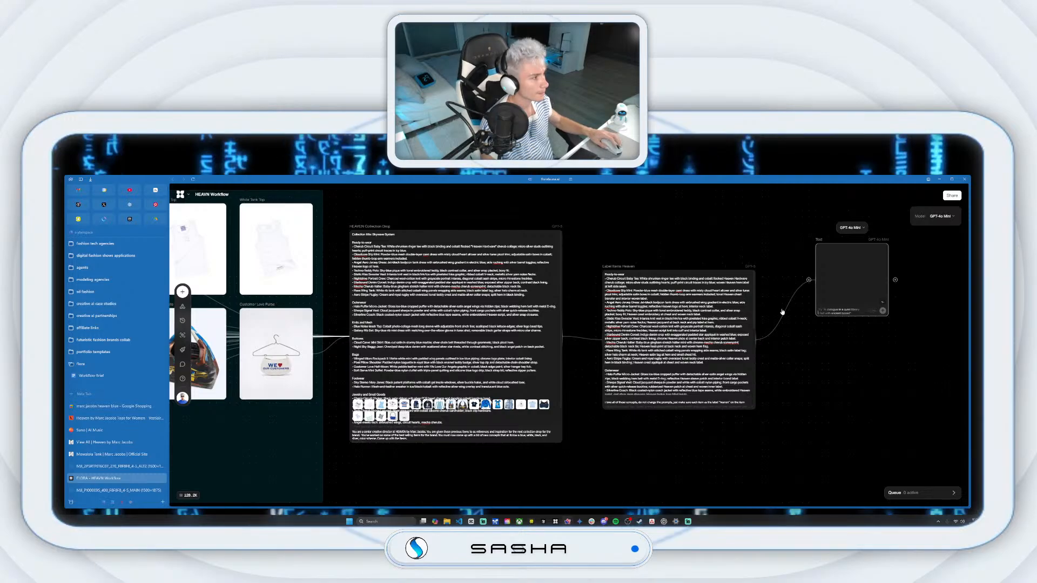
Step: Prompt the new text block with "give me the first idea with no changes" and generate the text
click(823, 314)
text(g)
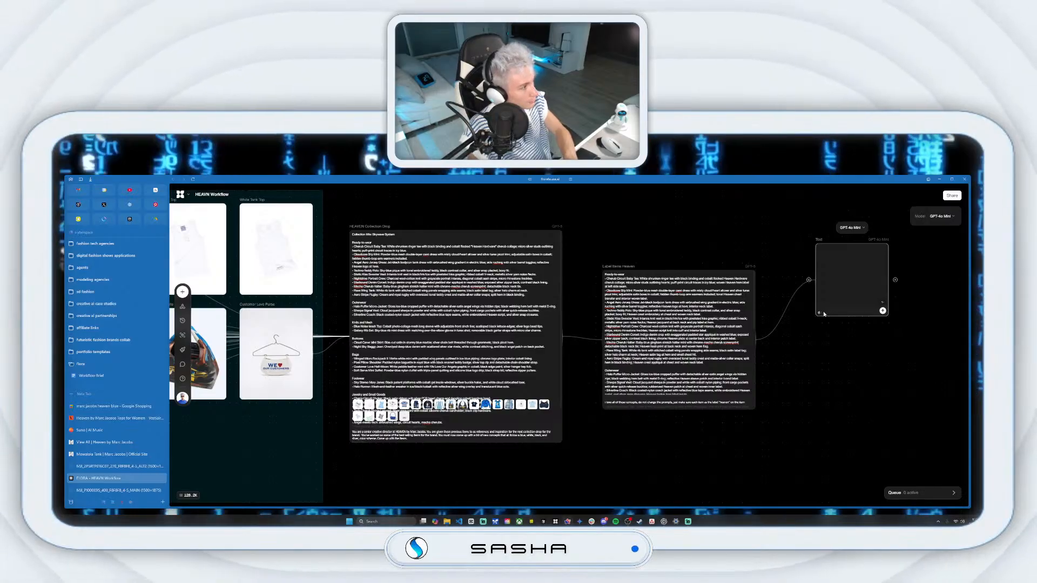
key(BackSpace)
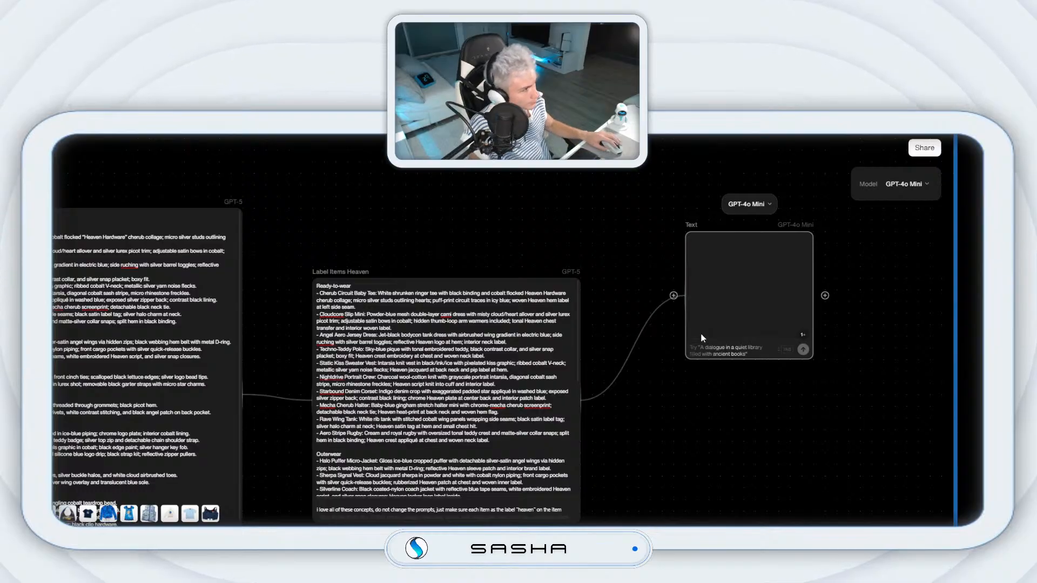
text(give me t)
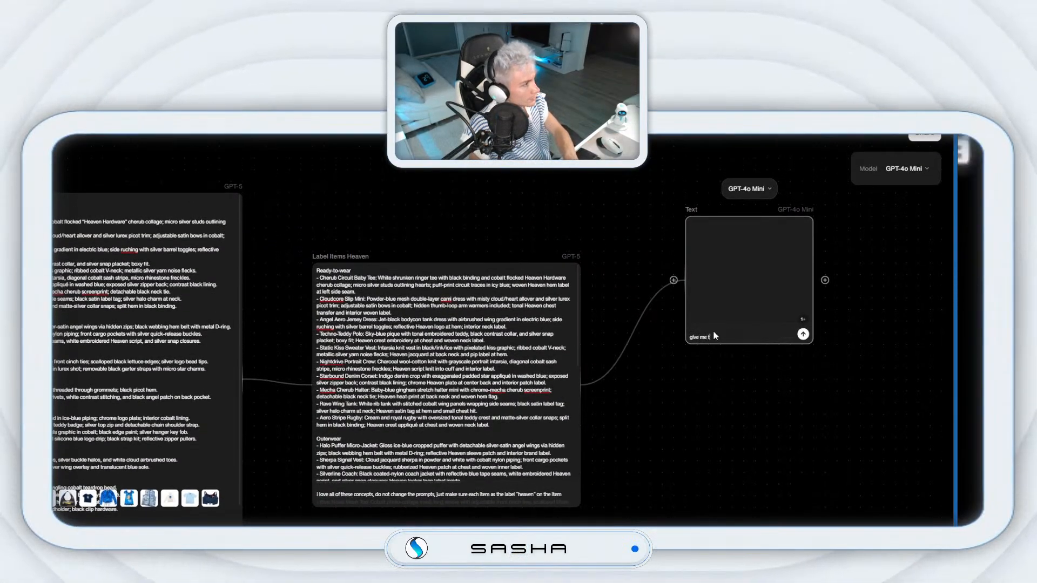
text(he firs)
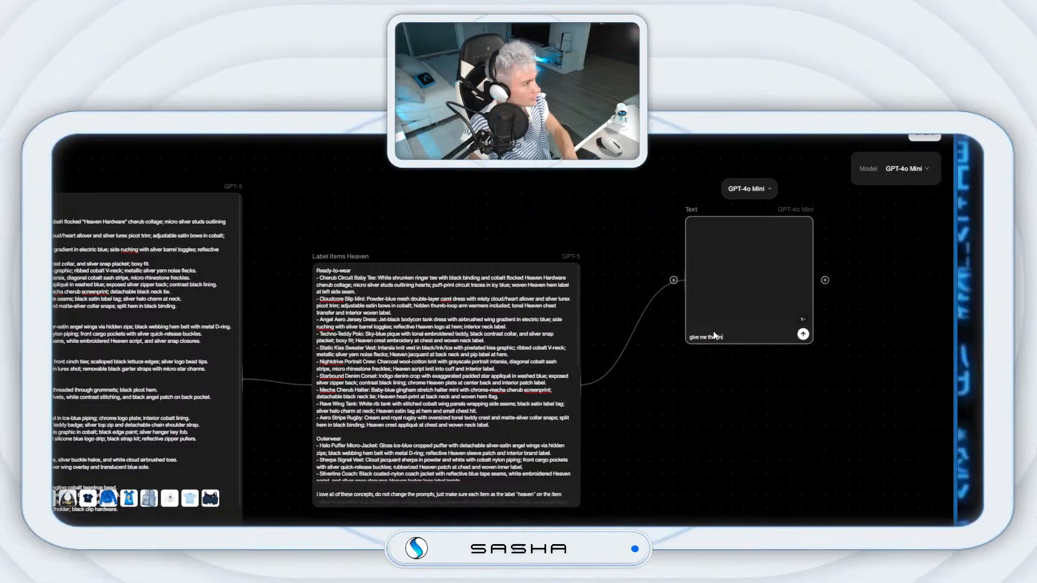
text(t idea with no changes)
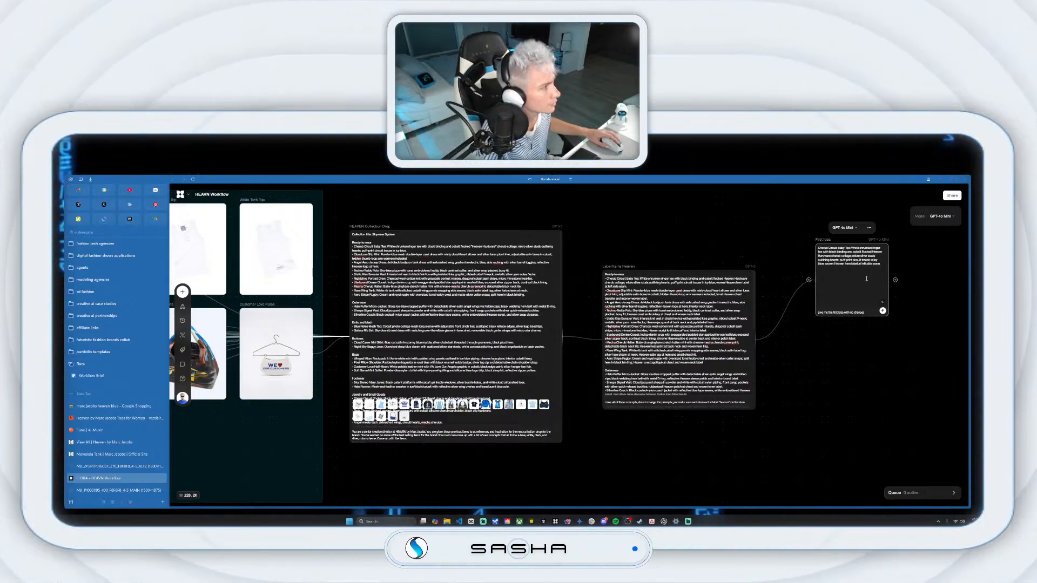
Step: Nudge the Label Items Heaven block up toward the collection block and move the First Idea block higher and closer to it
scroll(864, 278, right, 3)
drag(539, 288, 532, 281)
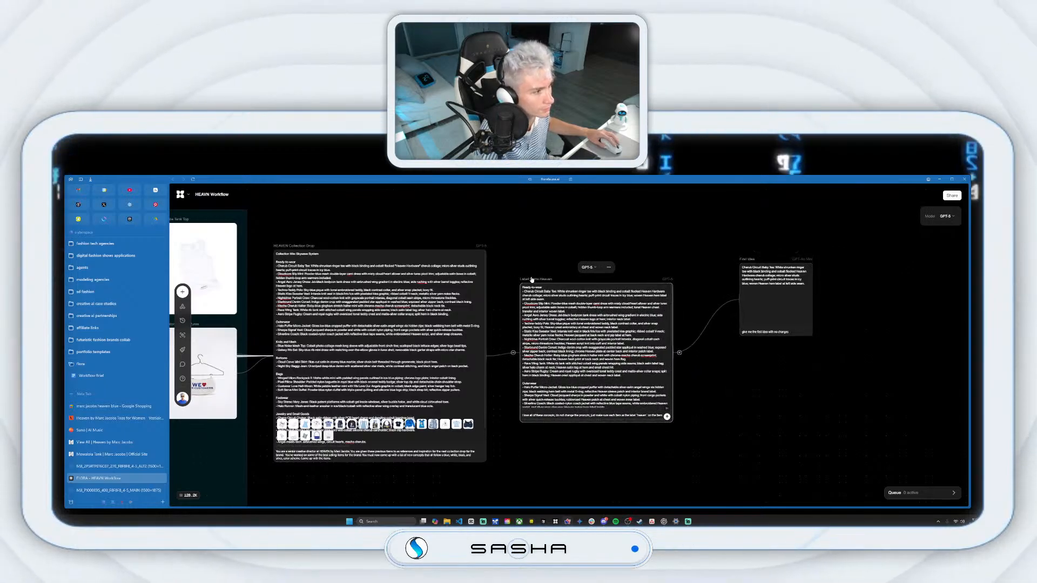
drag(746, 262, 713, 214)
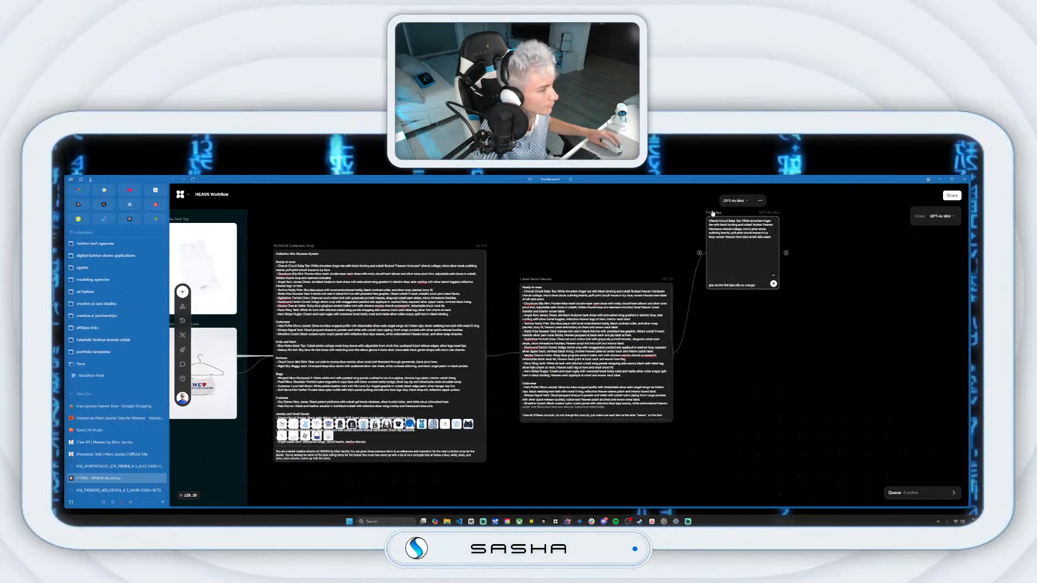
scroll(720, 313, up, 3)
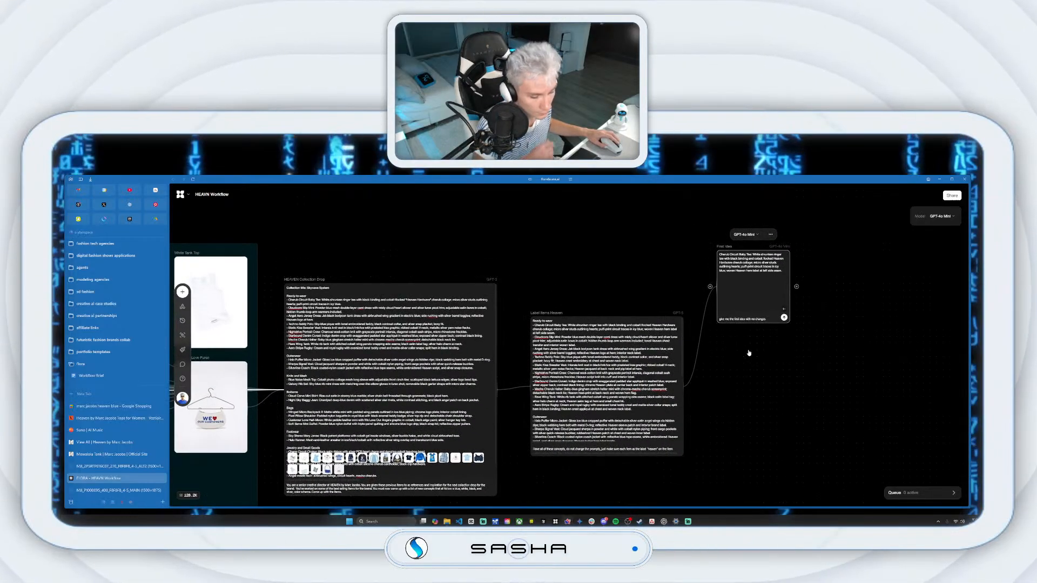
scroll(752, 356, down, 4)
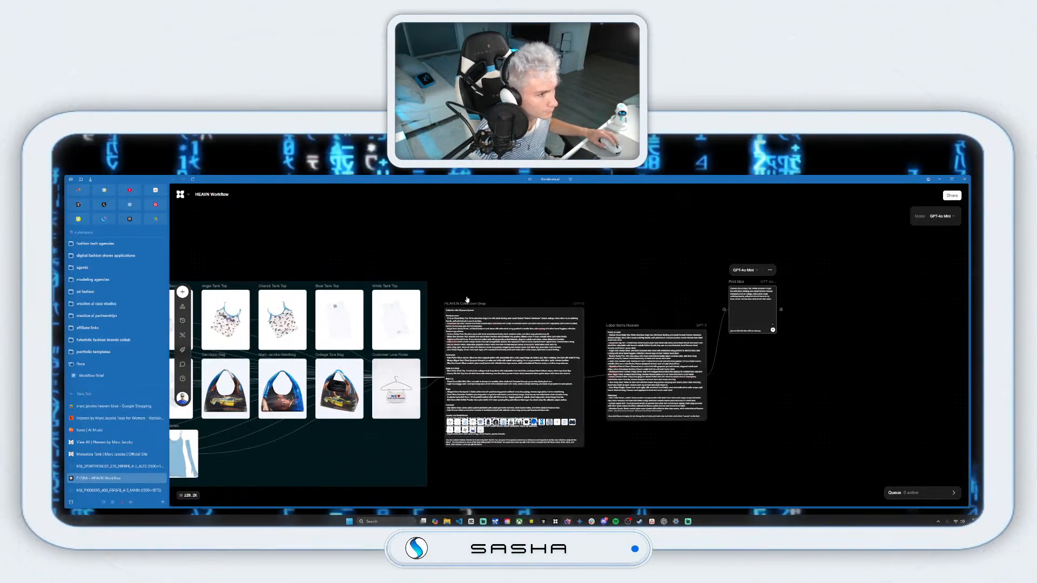
click(449, 312)
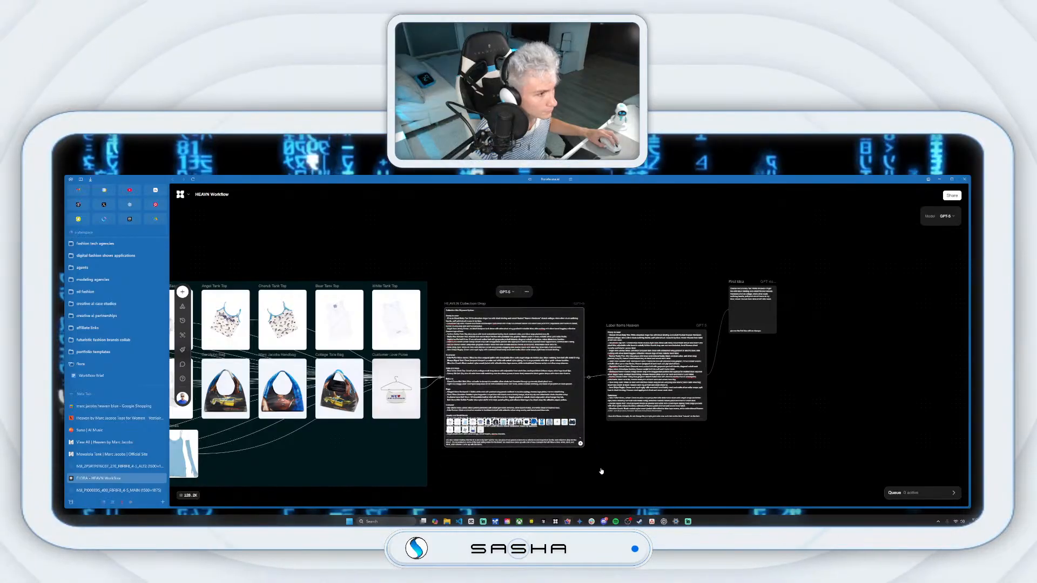
click(472, 283)
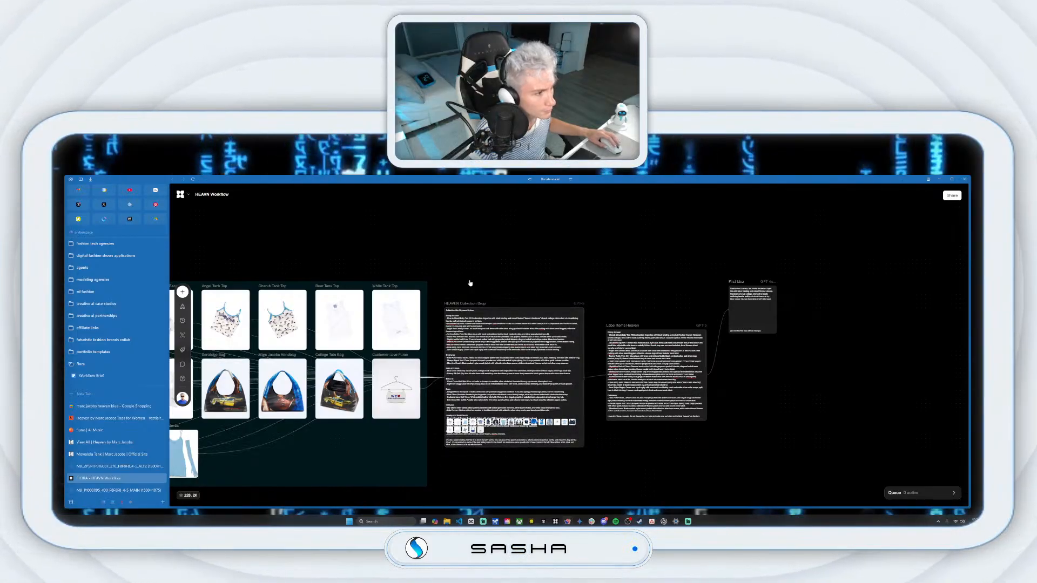
click(463, 313)
right_click(564, 314)
click(528, 293)
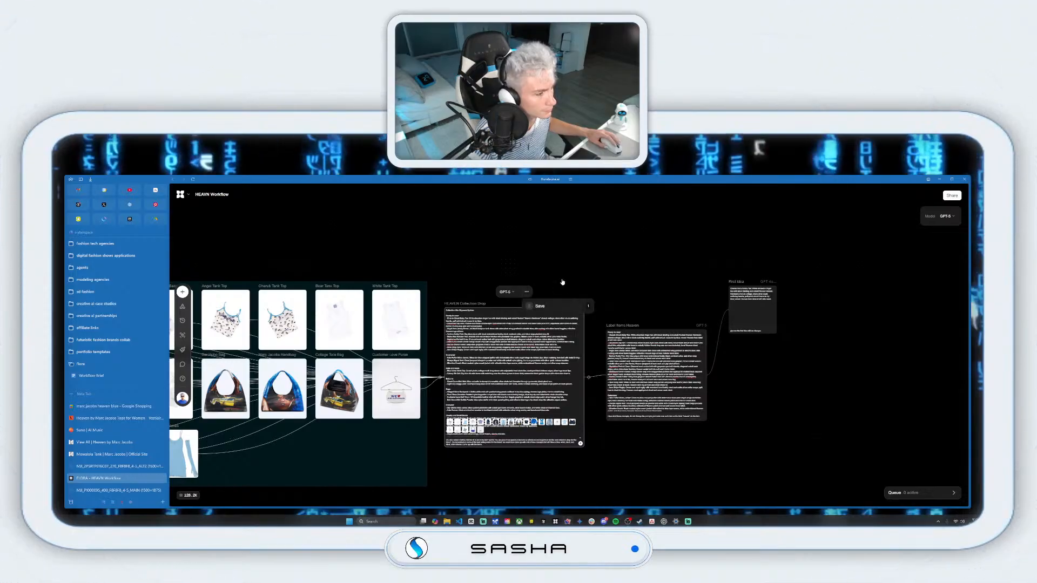
click(562, 282)
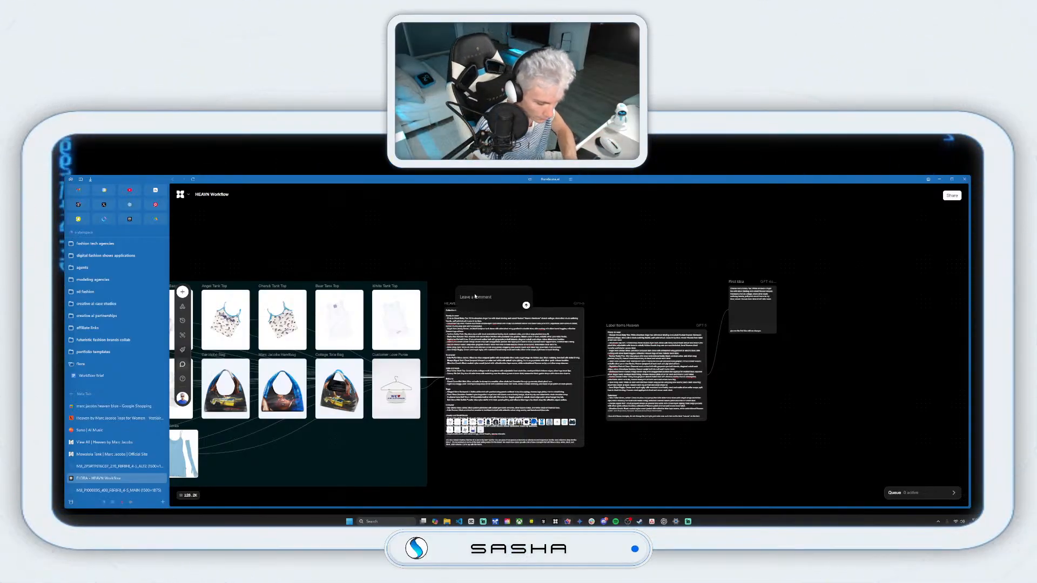
Step: Post the comment "Collection Idea Generation" above the HEAVEN Collection Drop block and shift its marker slightly to the right
text(ol)
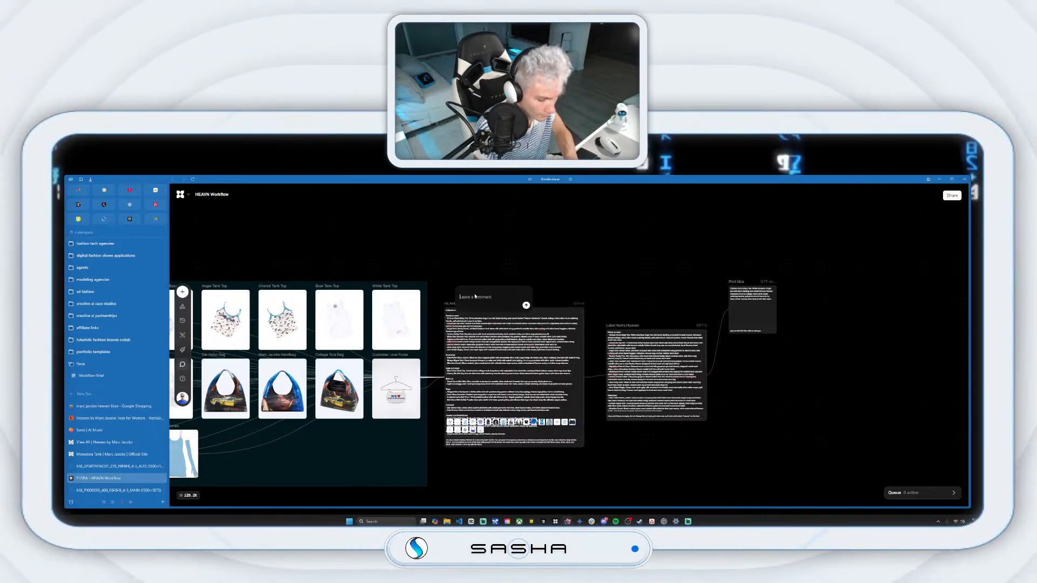
text(lectio)
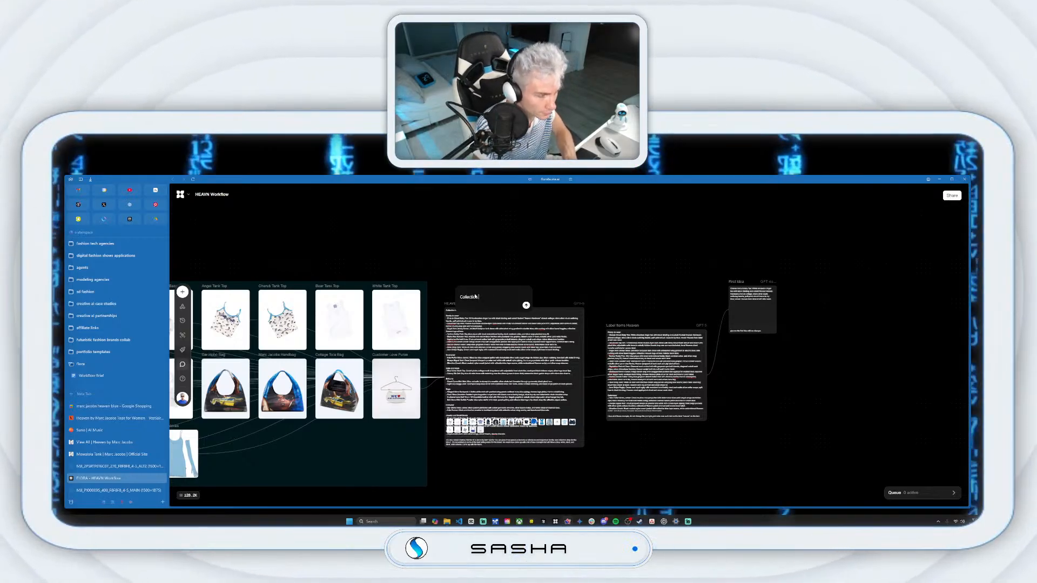
text(n Idea G)
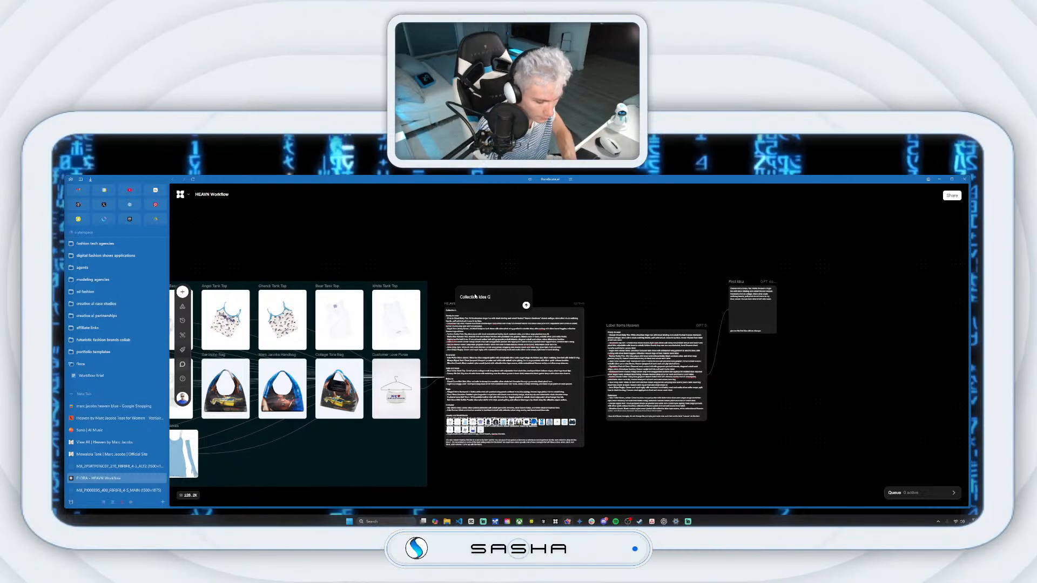
text(eneration)
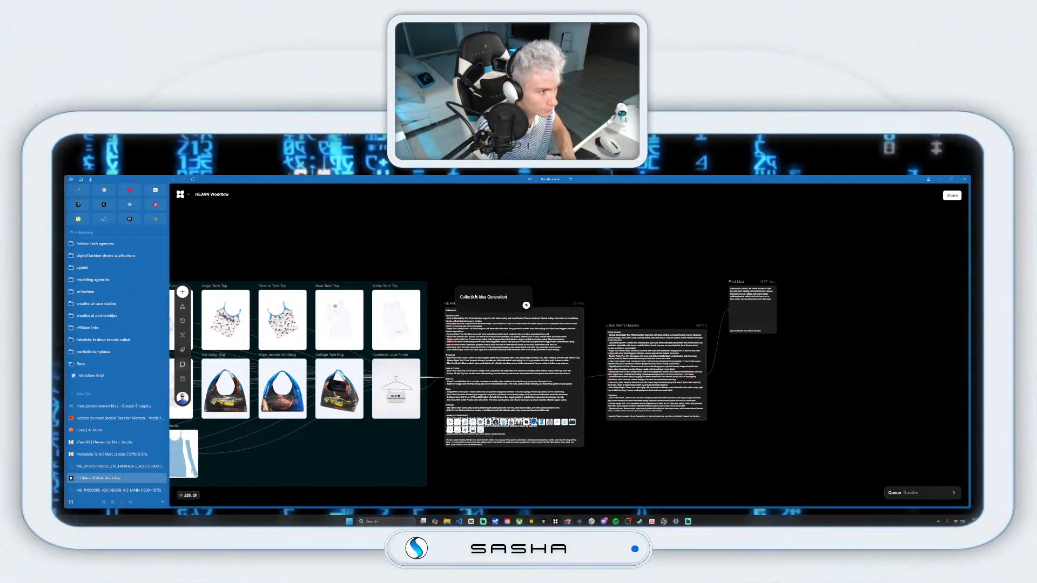
key(Return)
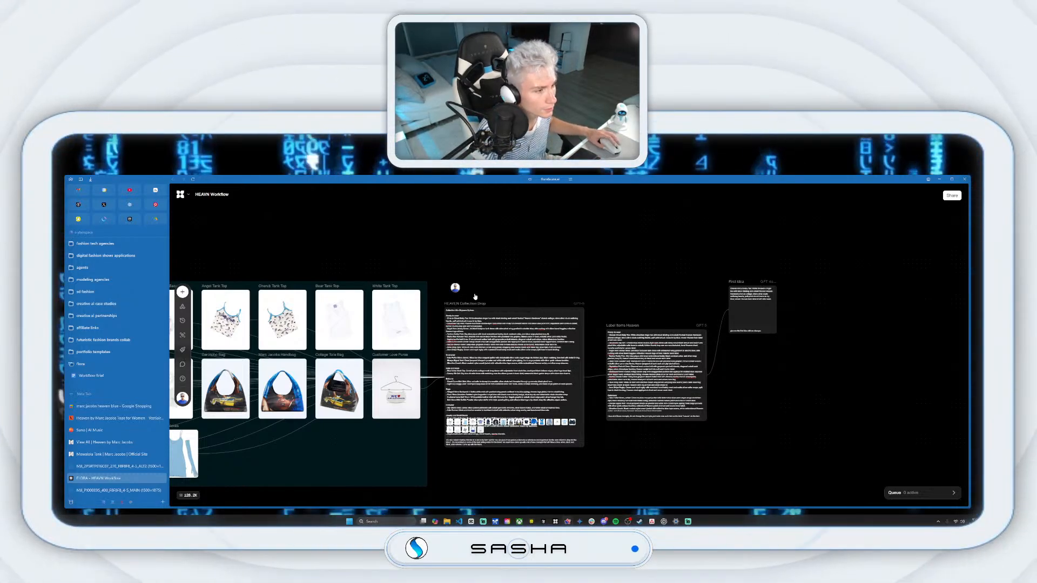
drag(455, 290, 488, 288)
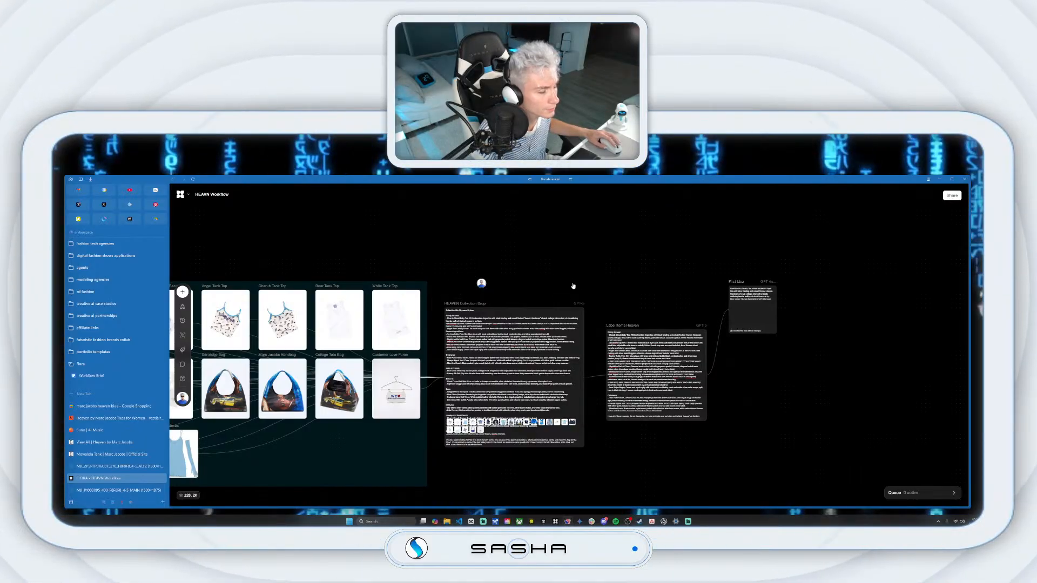
Step: Move the Collection Idea Generation comment marker down beside the title of the HEAVEN Collection Drop block
drag(485, 282, 502, 302)
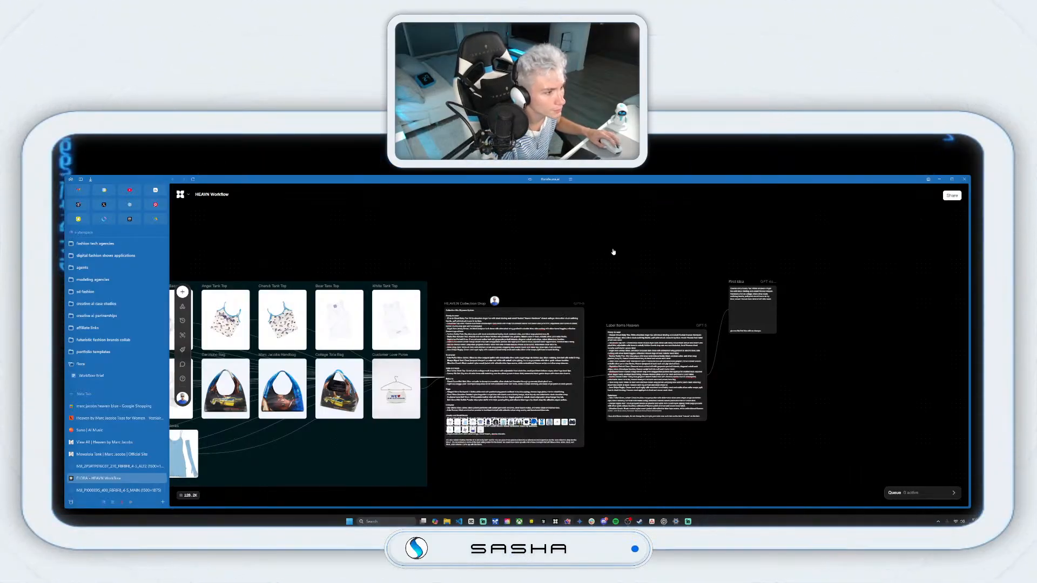
mouse_move(781, 304)
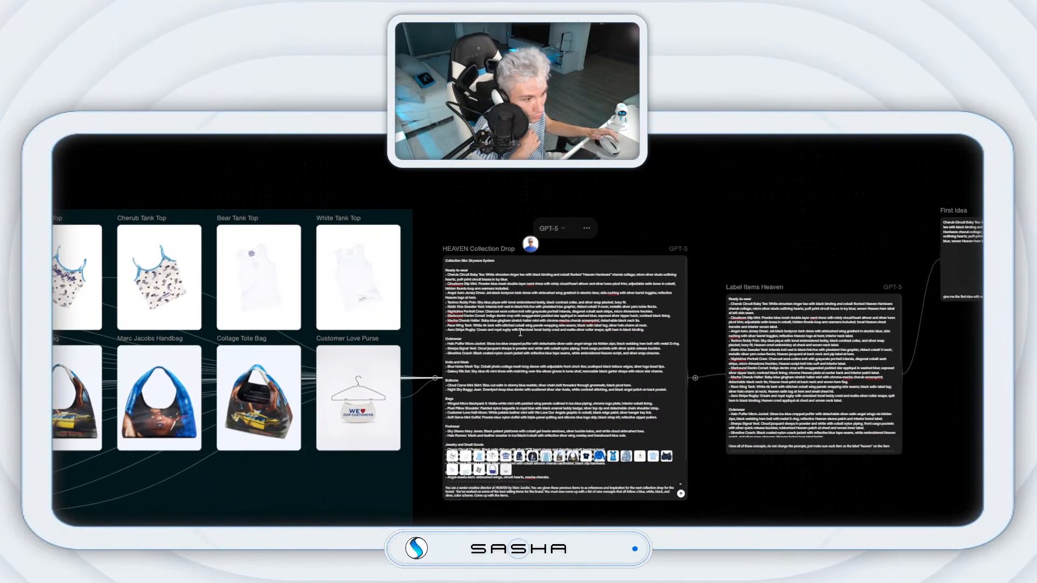
scroll(520, 332, down, 1)
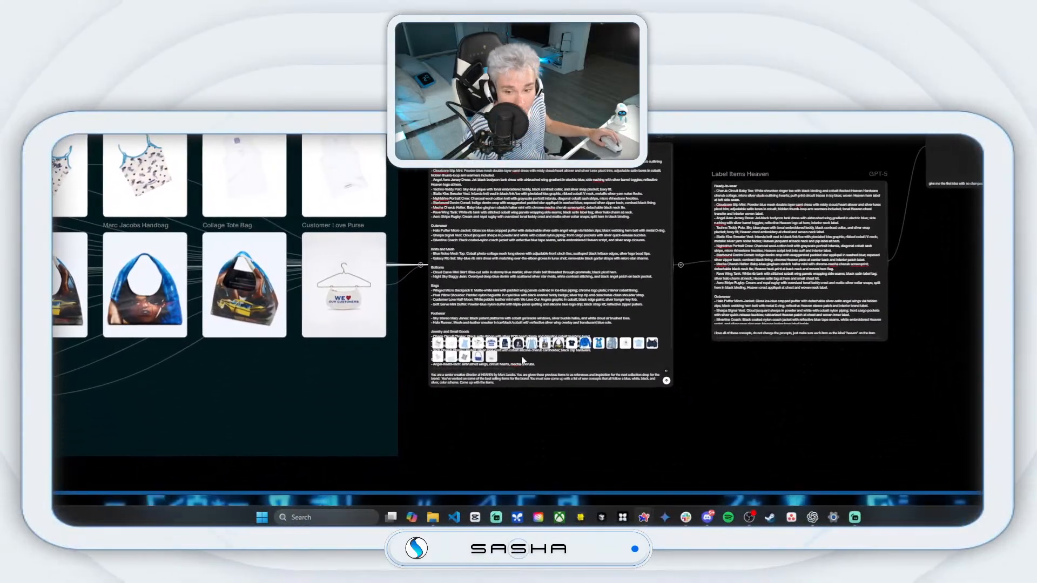
key(super)
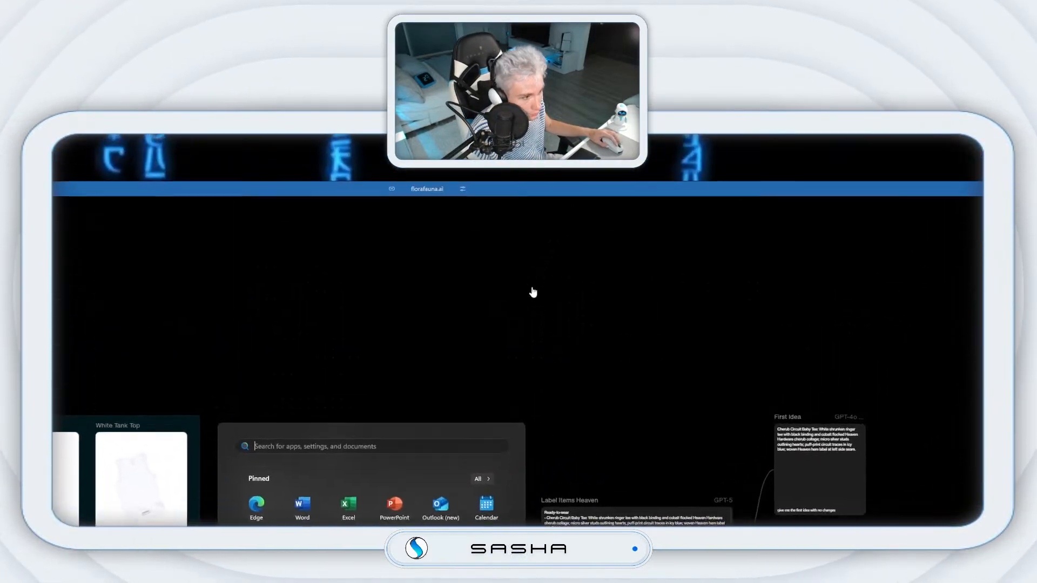
click(532, 294)
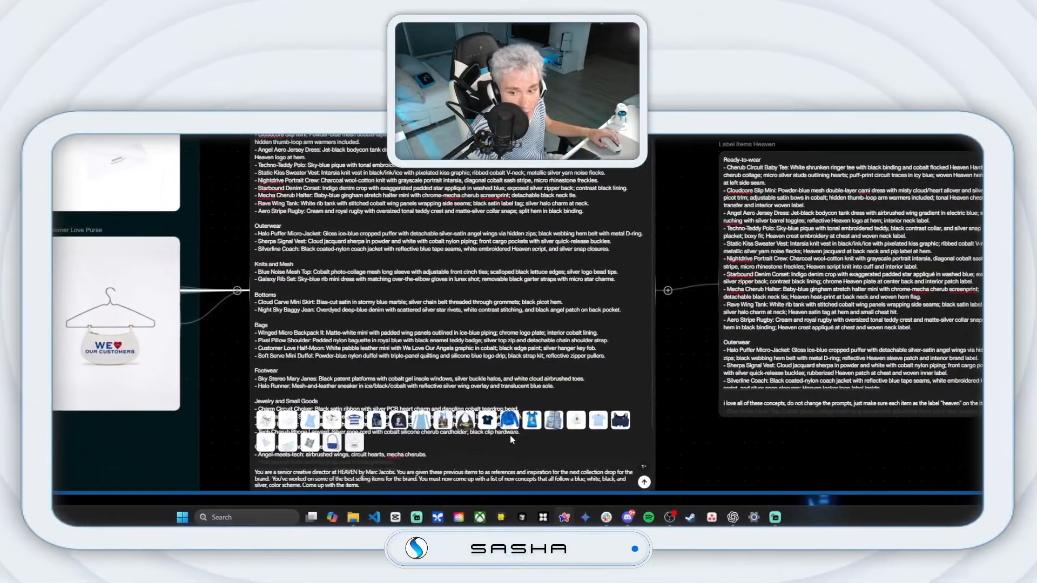
drag(512, 440, 532, 314)
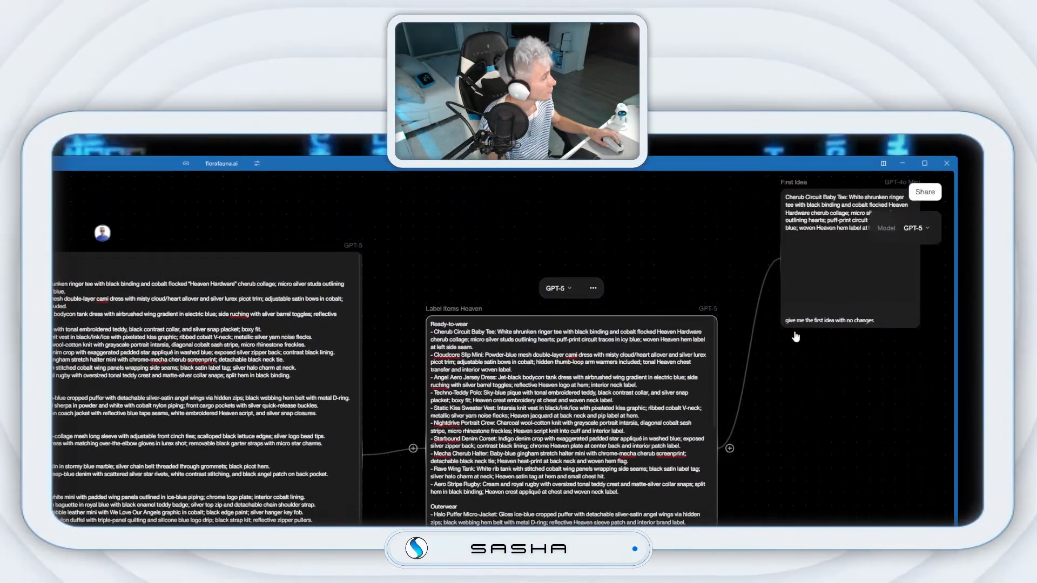
Step: Expand the queue list and add a 3:4 portrait image block fed by the First Idea block's output
drag(625, 291, 509, 330)
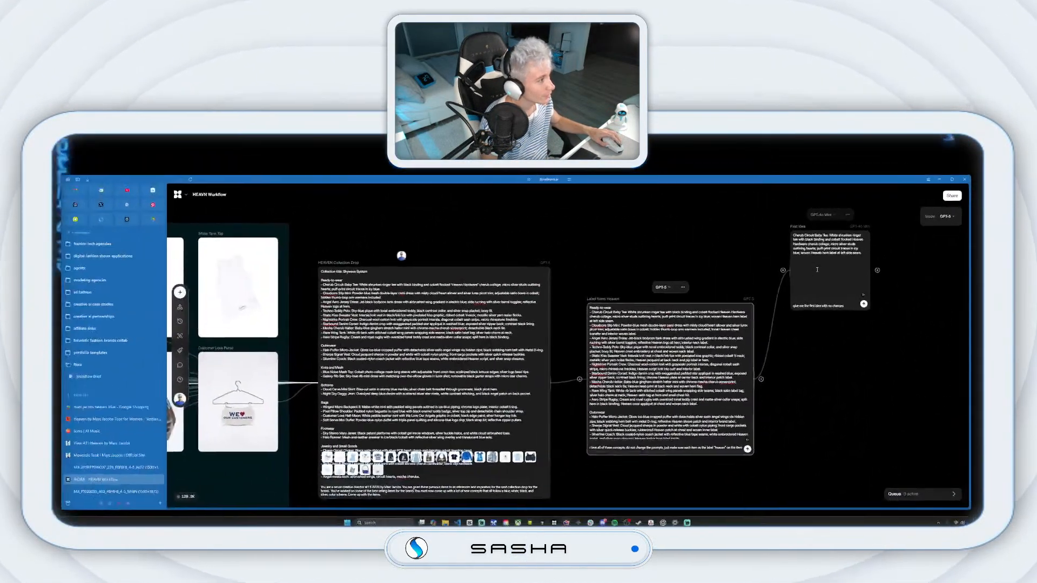
drag(690, 360, 454, 394)
drag(758, 279, 676, 276)
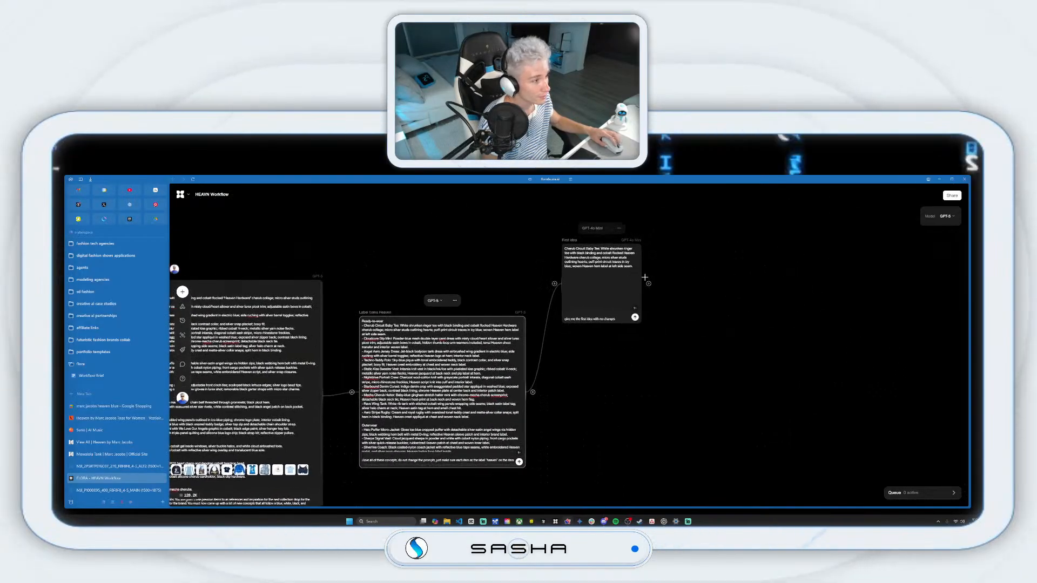
click(913, 493)
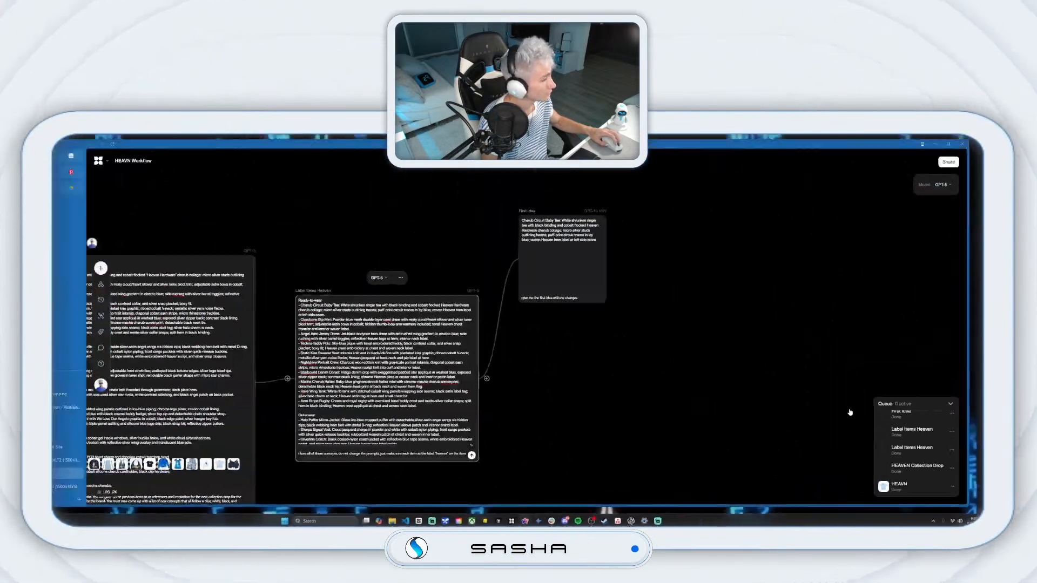
drag(694, 268, 694, 268)
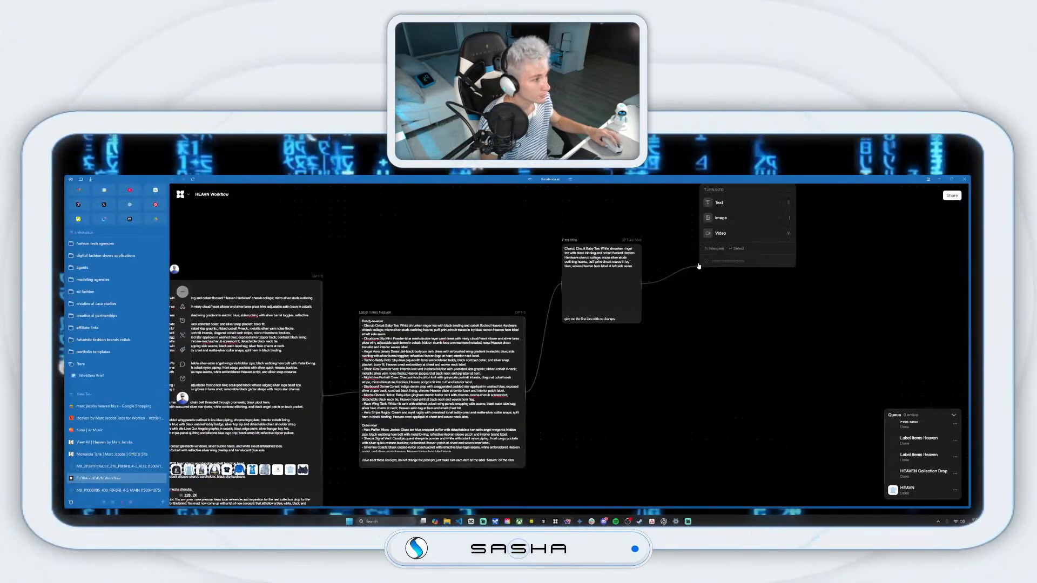
click(736, 222)
click(727, 214)
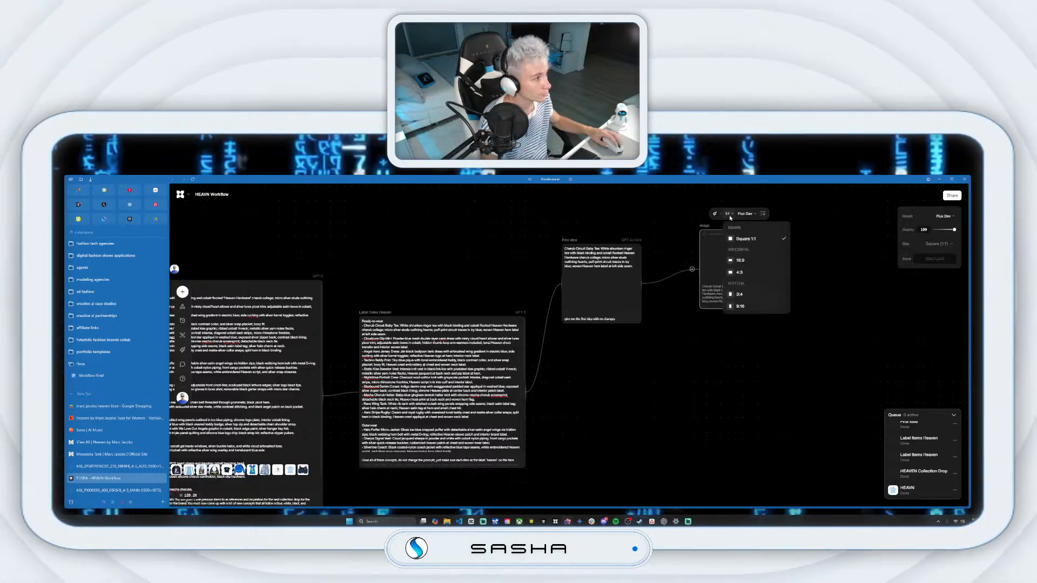
click(739, 294)
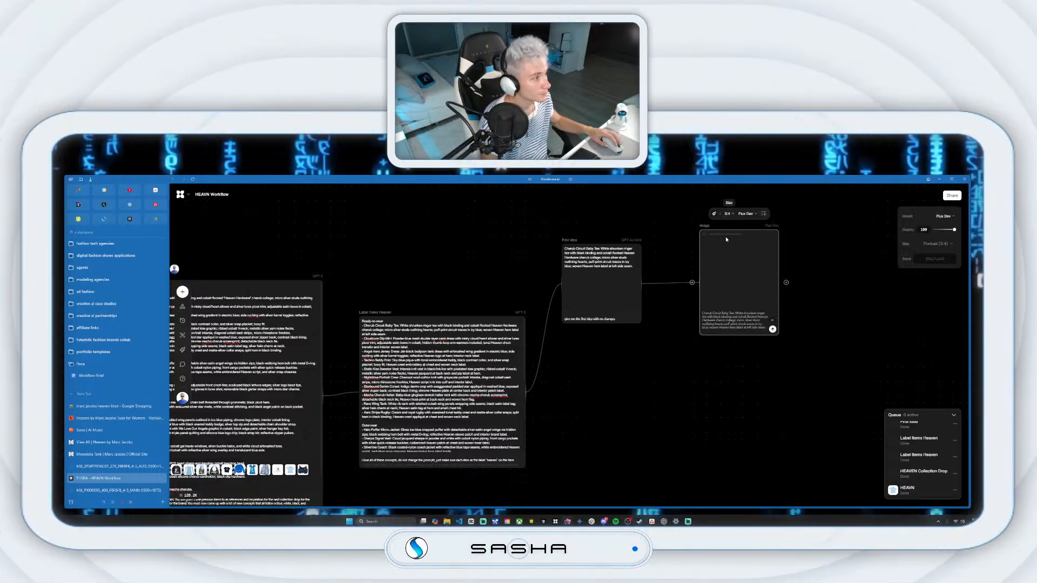
Step: Apply the HEAVEN style to the new image block, keep Flux Dev as its model, and generate the image
click(715, 214)
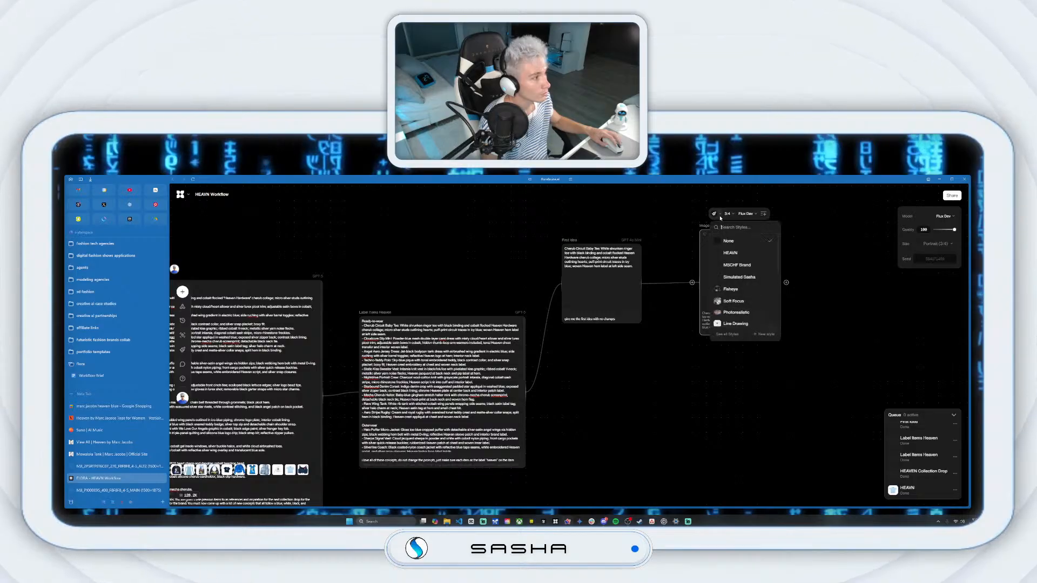
click(743, 258)
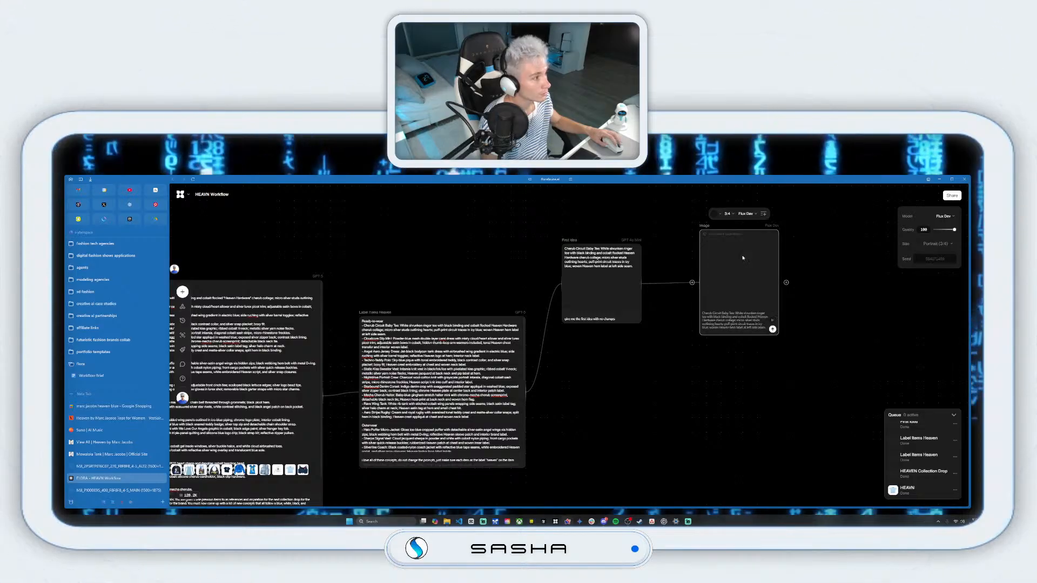
click(749, 216)
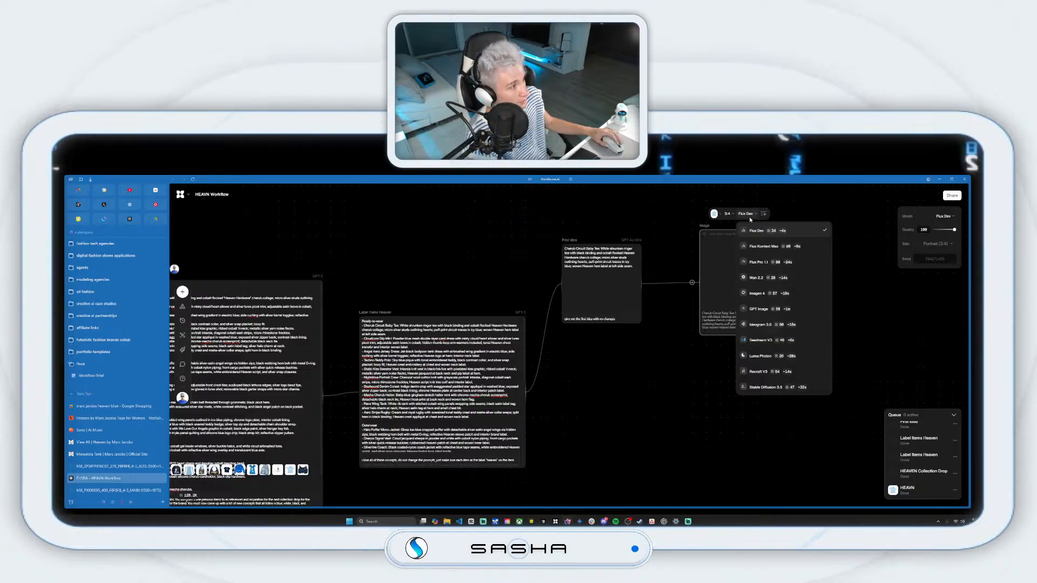
click(826, 215)
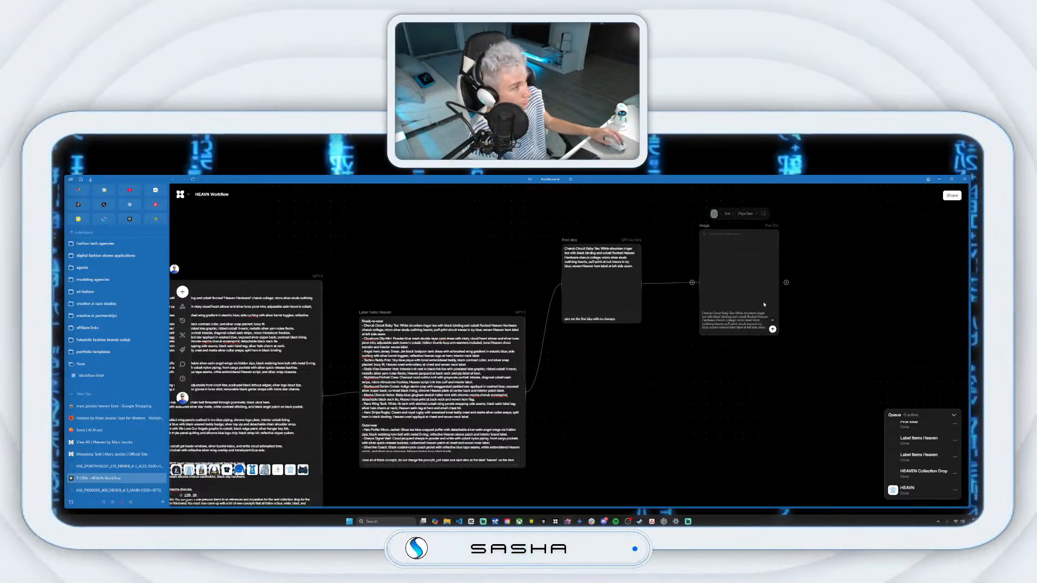
click(773, 331)
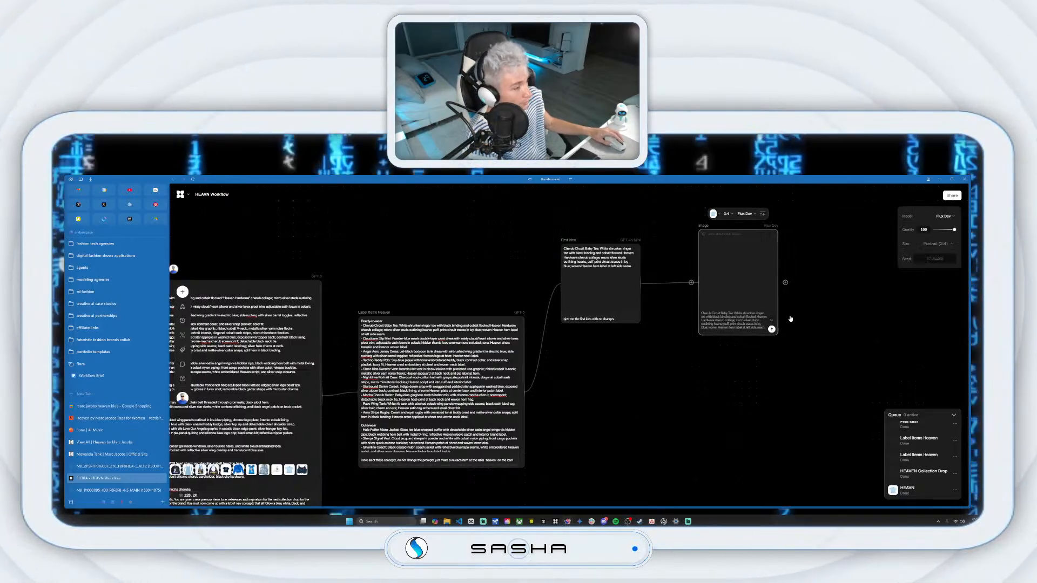
drag(793, 319, 694, 343)
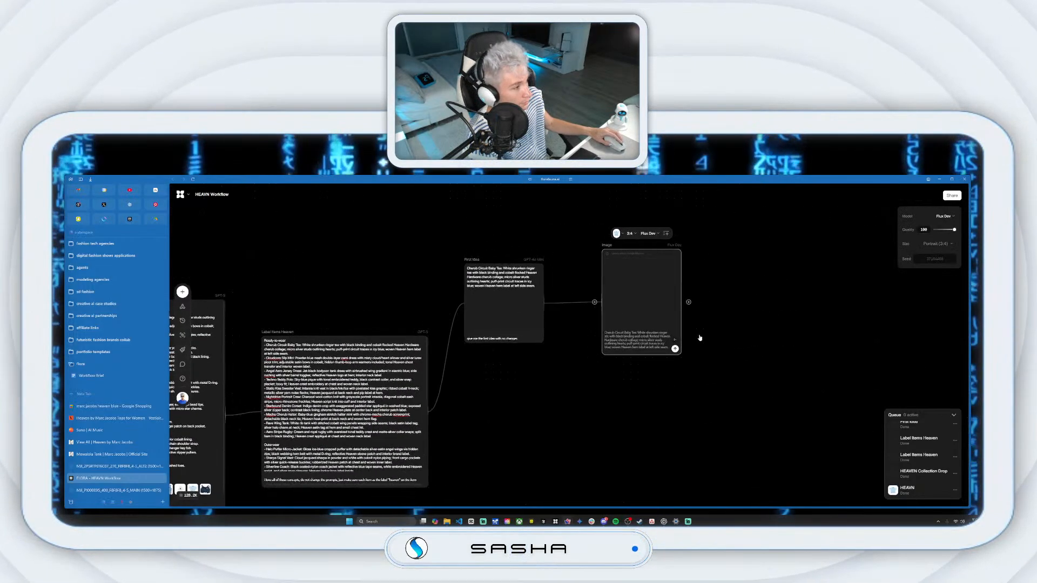
click(676, 350)
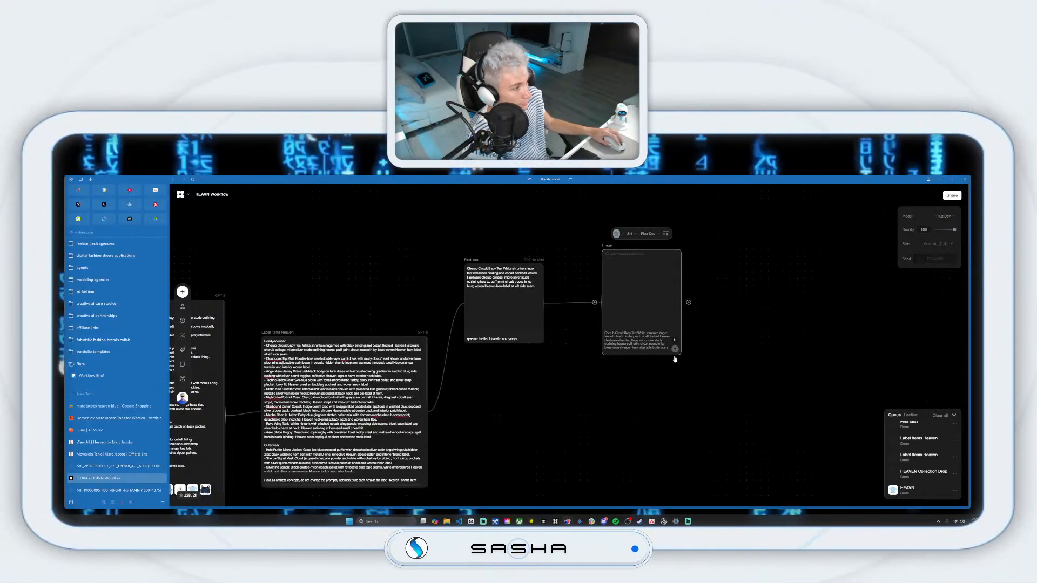
click(734, 343)
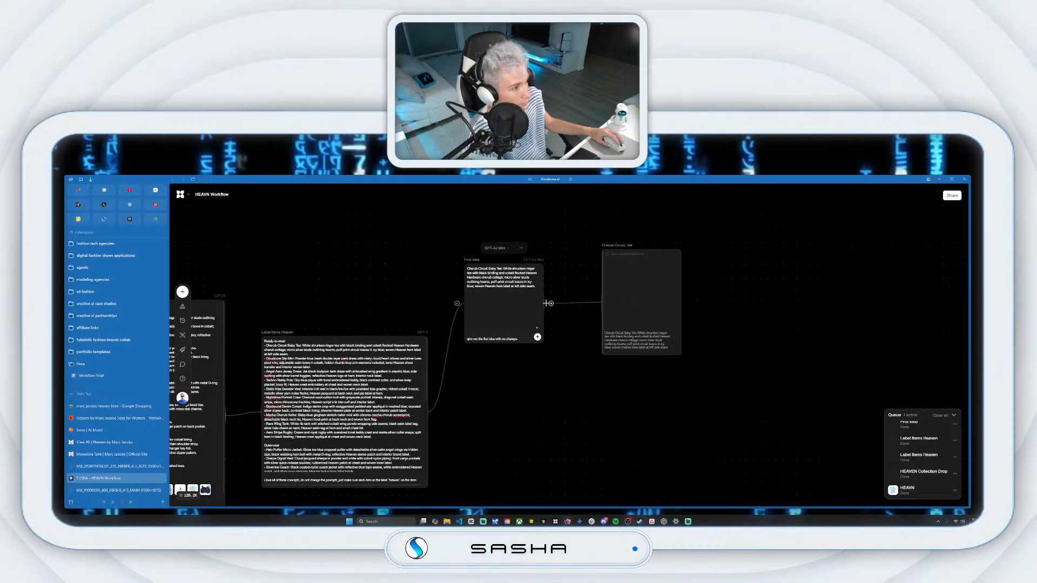
Step: Generate a second, square First Idea image with the HEAVEN style and place its block directly above the first image block
drag(724, 300, 727, 299)
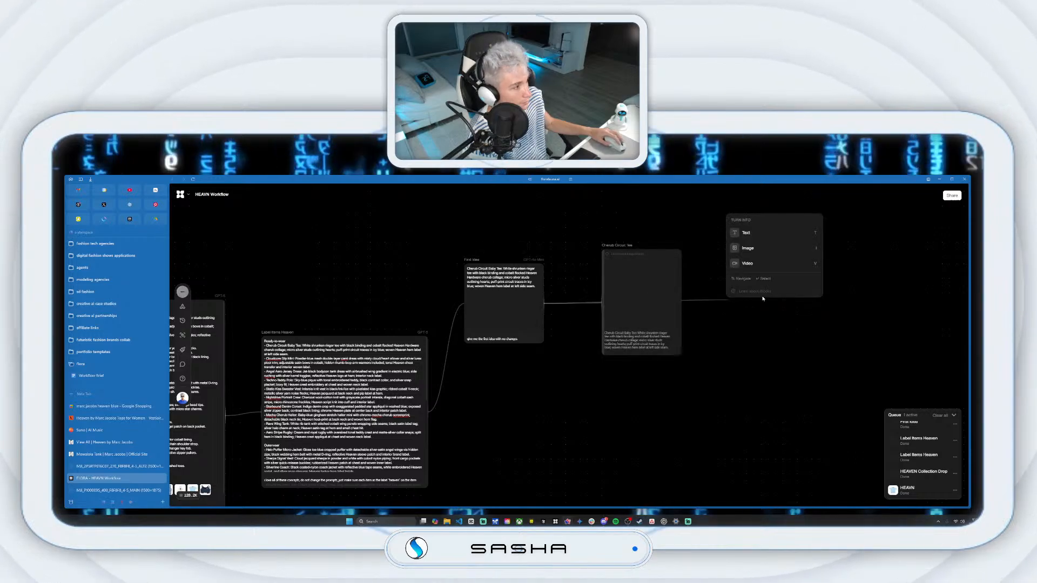
click(763, 250)
click(742, 248)
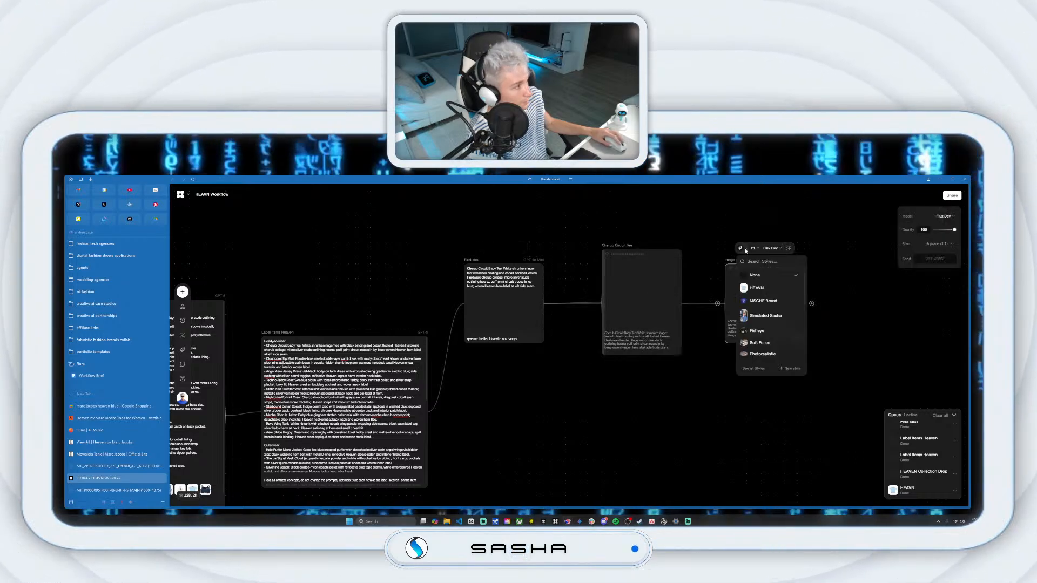
click(764, 291)
drag(736, 263, 605, 233)
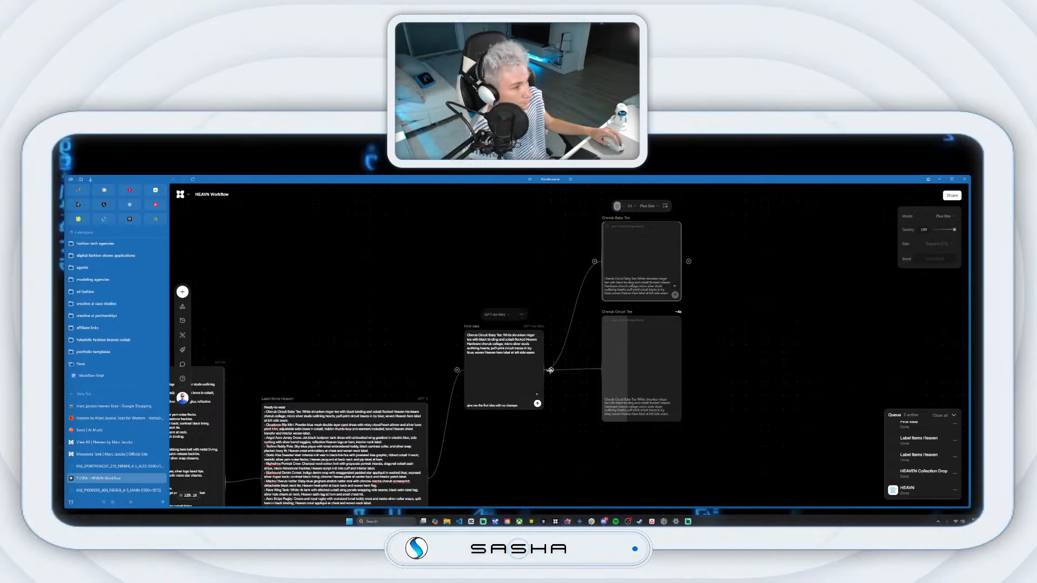
Step: Generate a third First Idea image with Imagen 4 at 3:4 and place its block right of the portrait Flux Dev image
drag(750, 362, 759, 360)
click(816, 308)
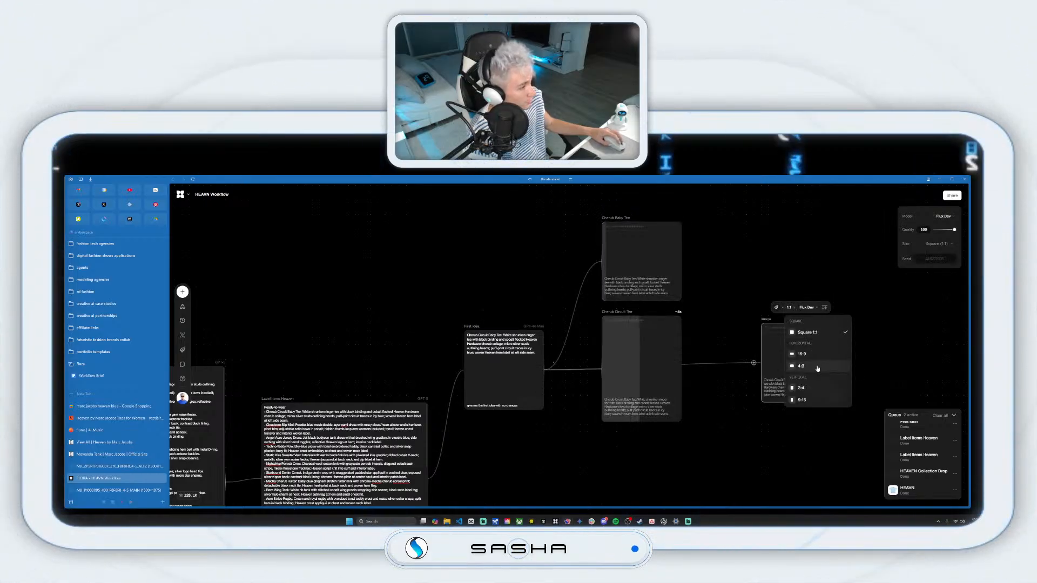
click(801, 308)
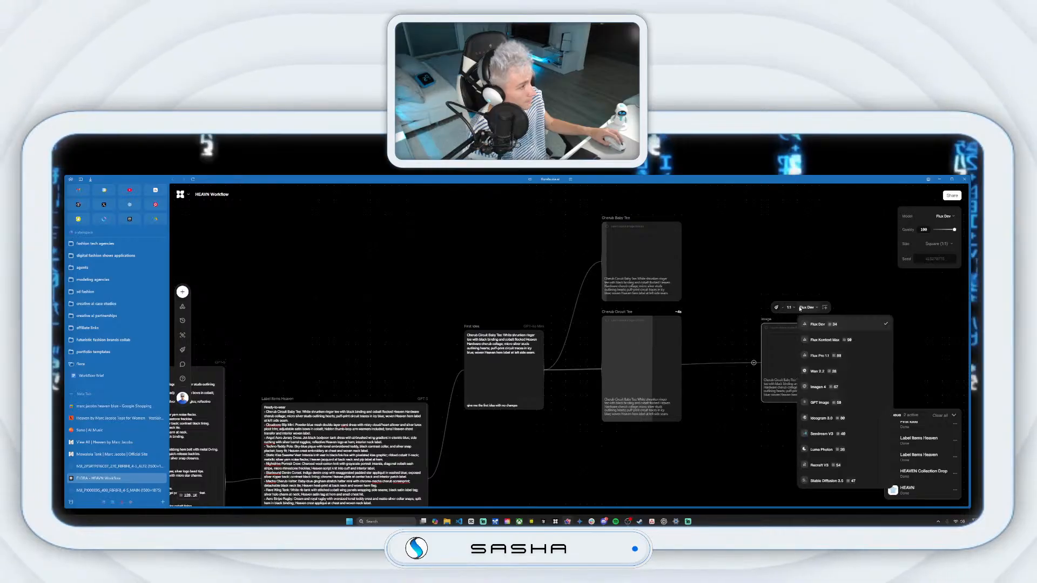
click(847, 386)
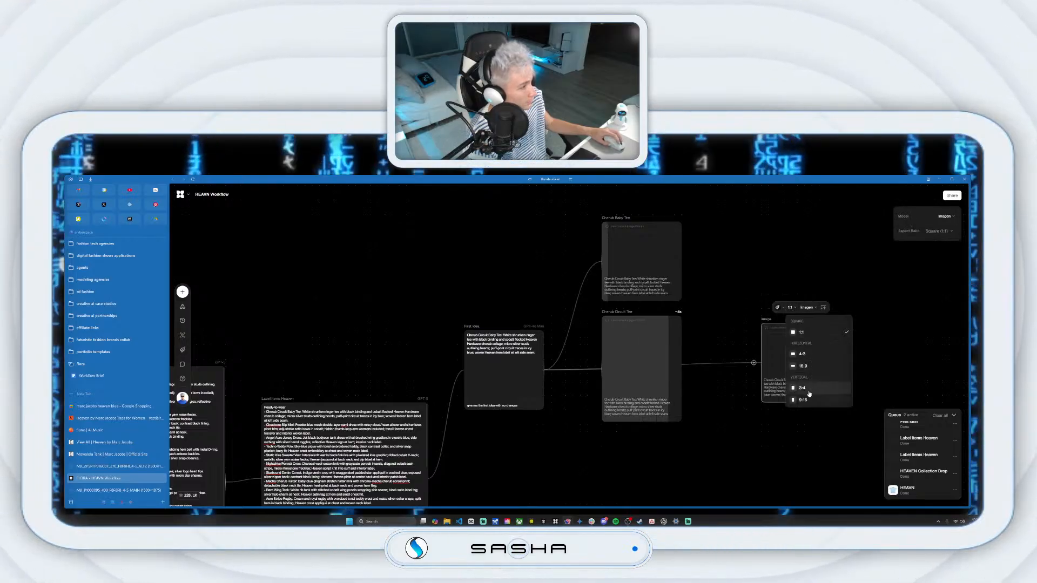
click(809, 390)
drag(764, 320, 706, 305)
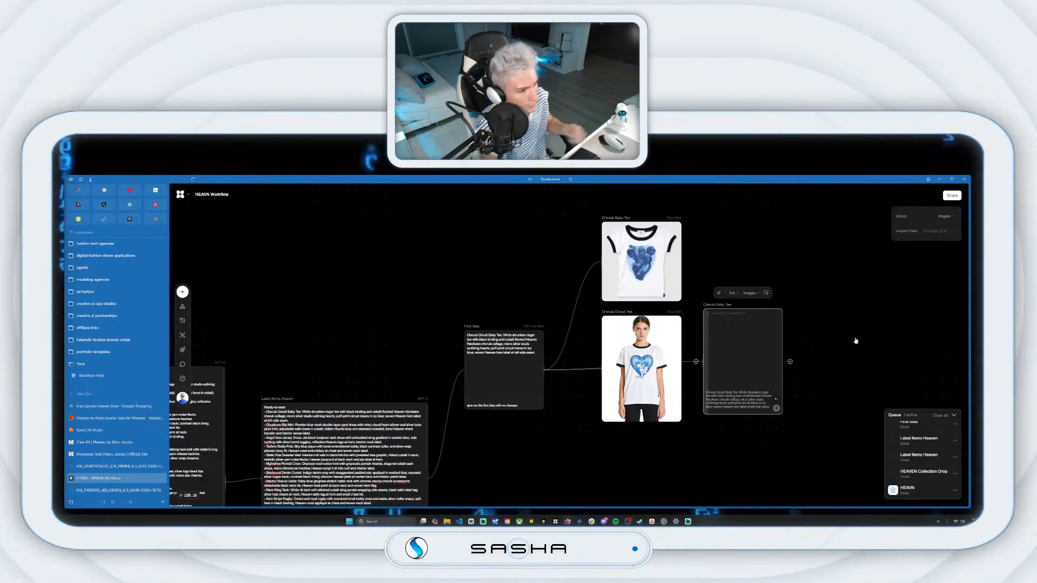
Step: Generate a fourth First Idea image with Flux Kontext Max at 3:4, placing its block up and right of the Imagen image
drag(786, 354, 826, 352)
click(851, 300)
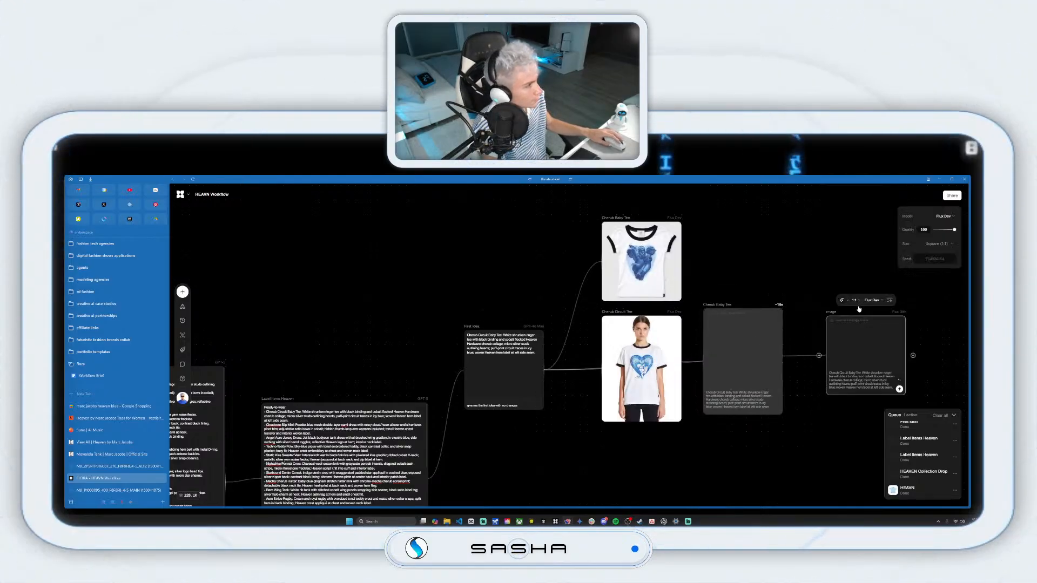
click(876, 301)
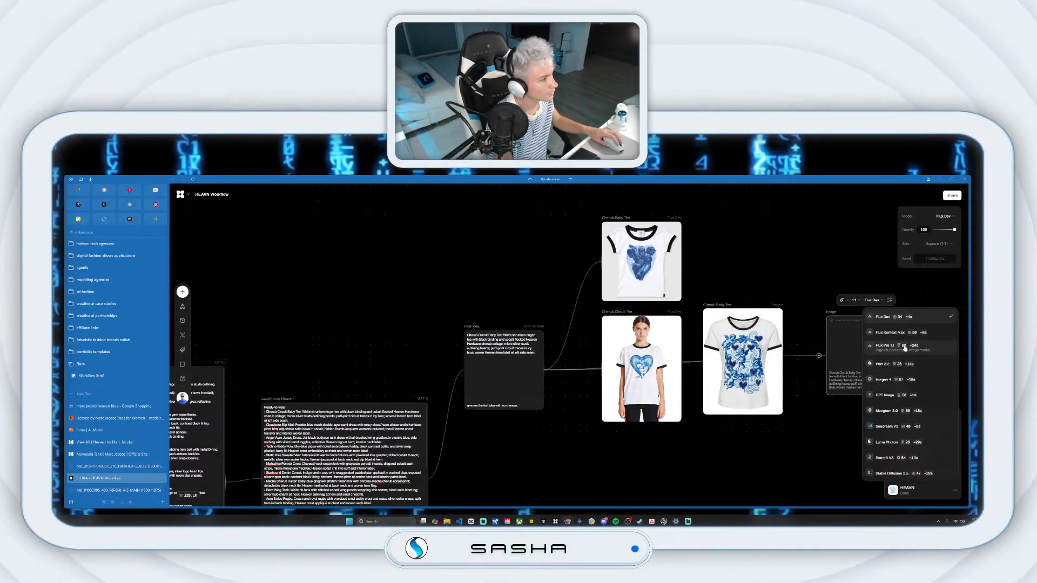
click(886, 333)
click(856, 304)
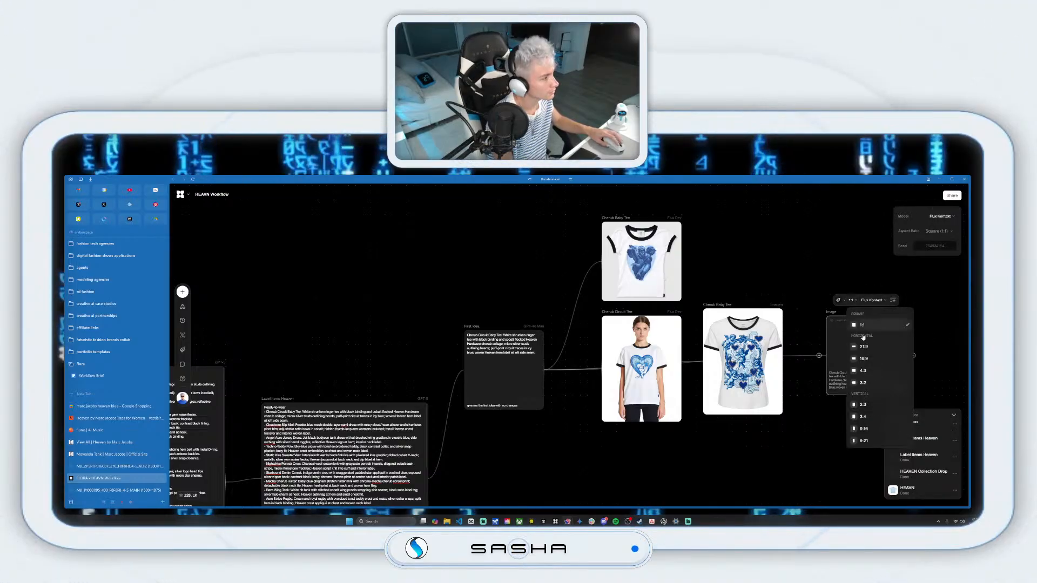
click(867, 321)
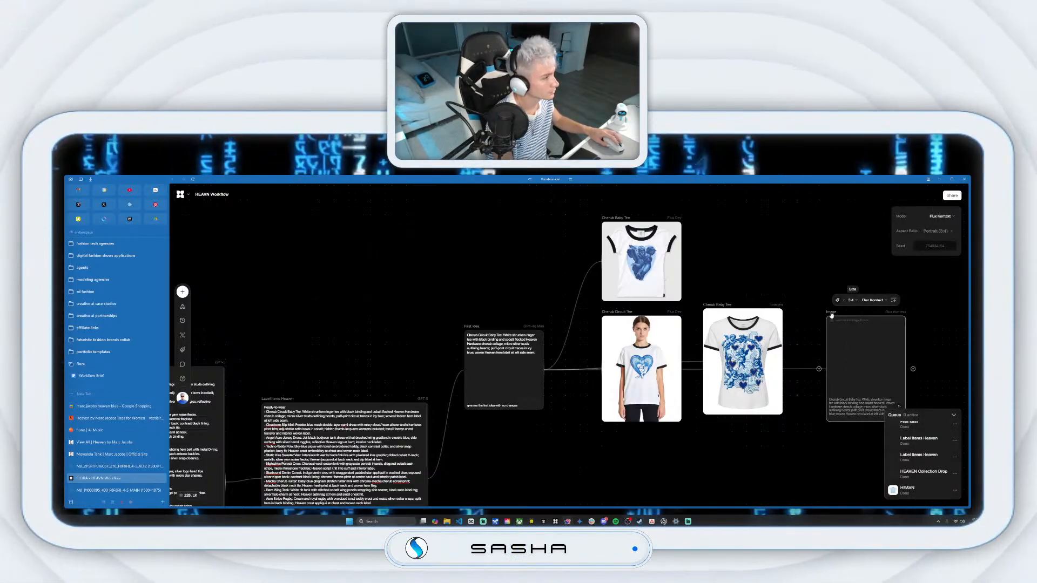
drag(832, 315, 810, 257)
click(878, 360)
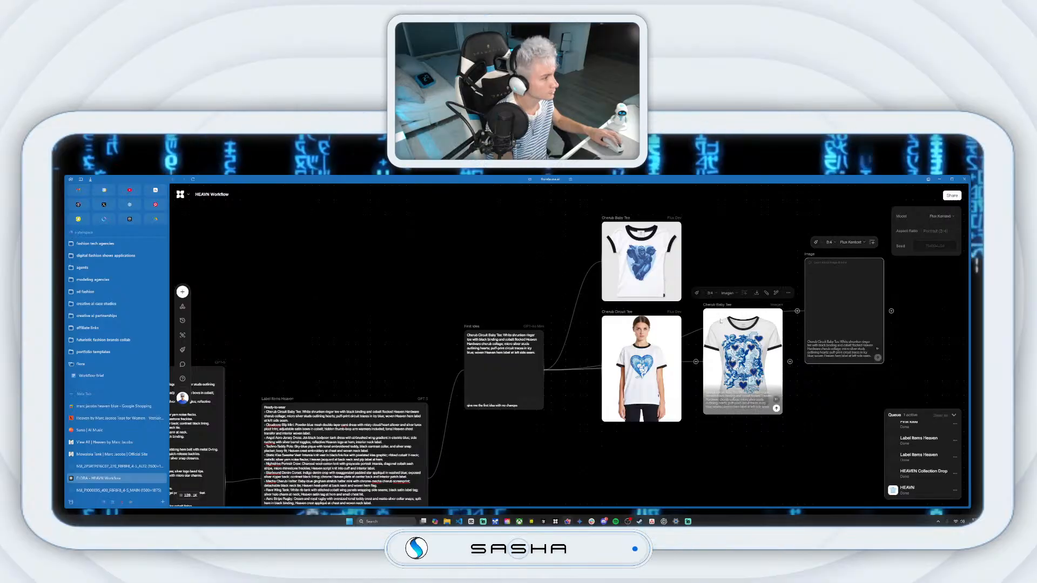
Step: Arrange the four tee image blocks into a two-by-two grid, with the Flux Kontext image above the Imagen one
drag(715, 309, 708, 323)
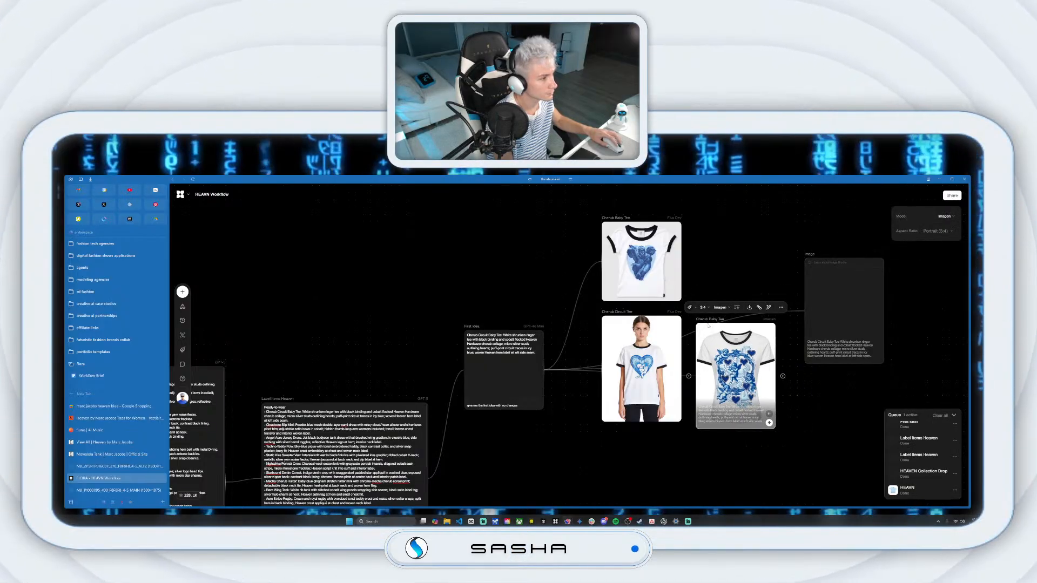
drag(608, 312, 600, 326)
drag(610, 220, 603, 228)
drag(711, 326, 705, 319)
drag(820, 257, 706, 215)
click(804, 321)
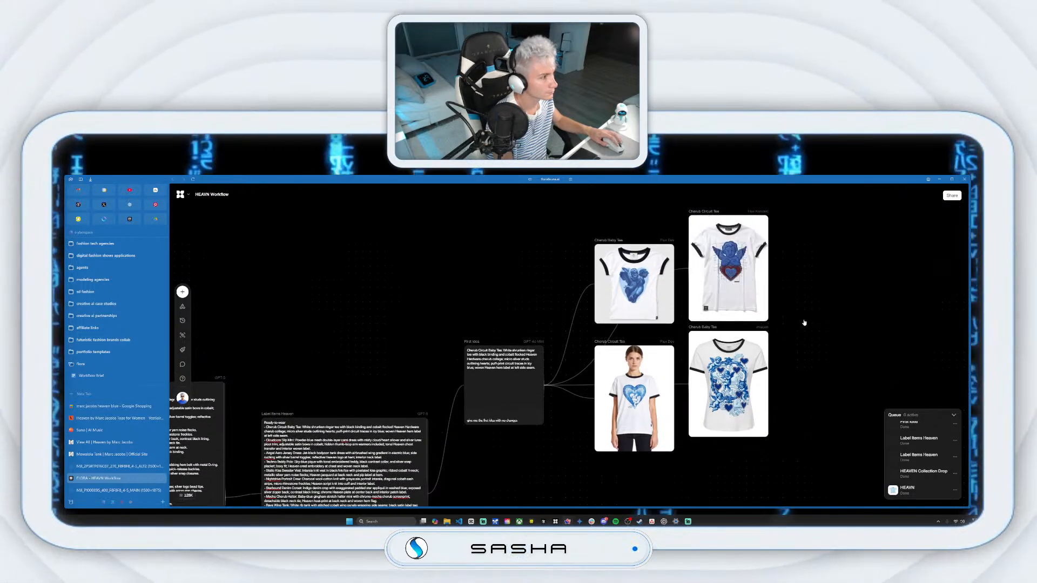
Step: Generate a fifth First Idea image with Wan 2.2 at 3:4 and place its block right of the Flux Kontext image
mouse_move(663, 376)
drag(550, 384, 841, 321)
click(871, 276)
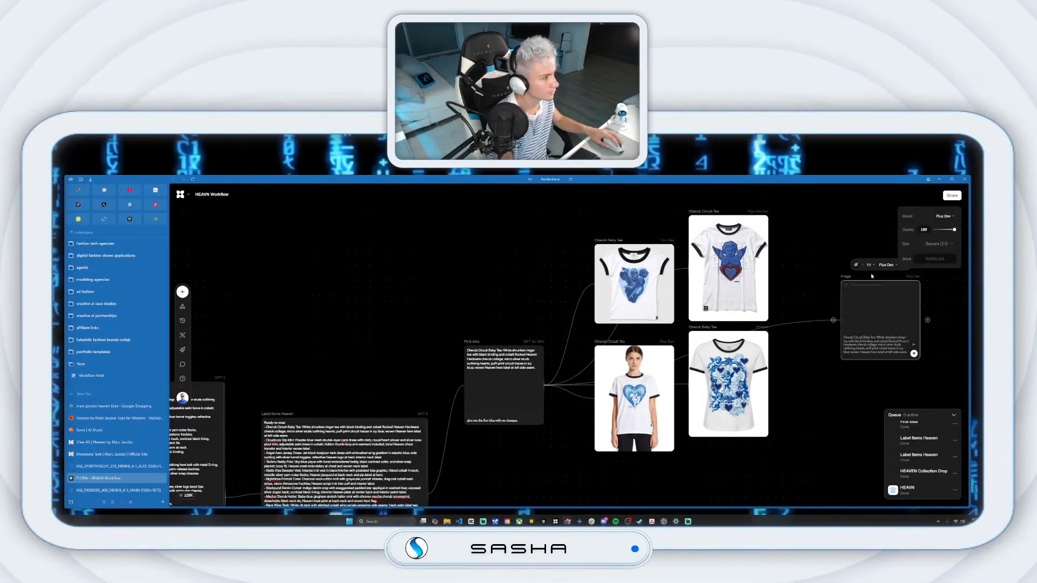
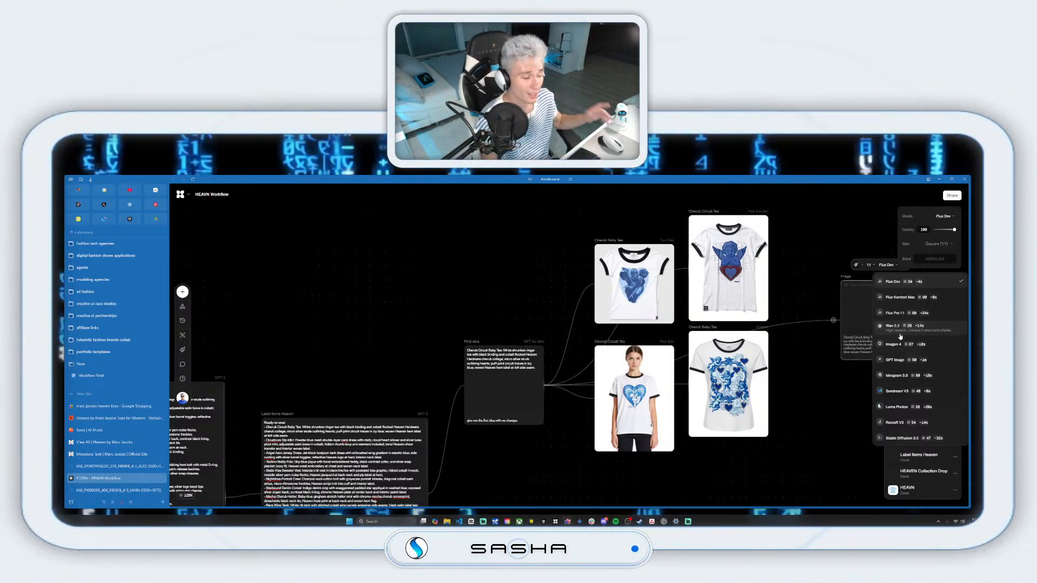
click(900, 337)
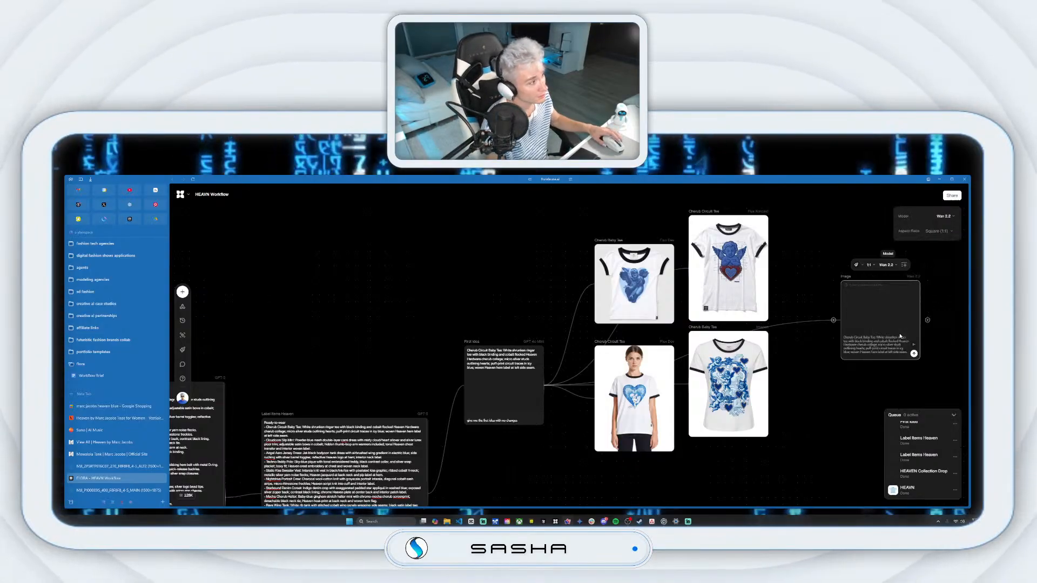
click(869, 264)
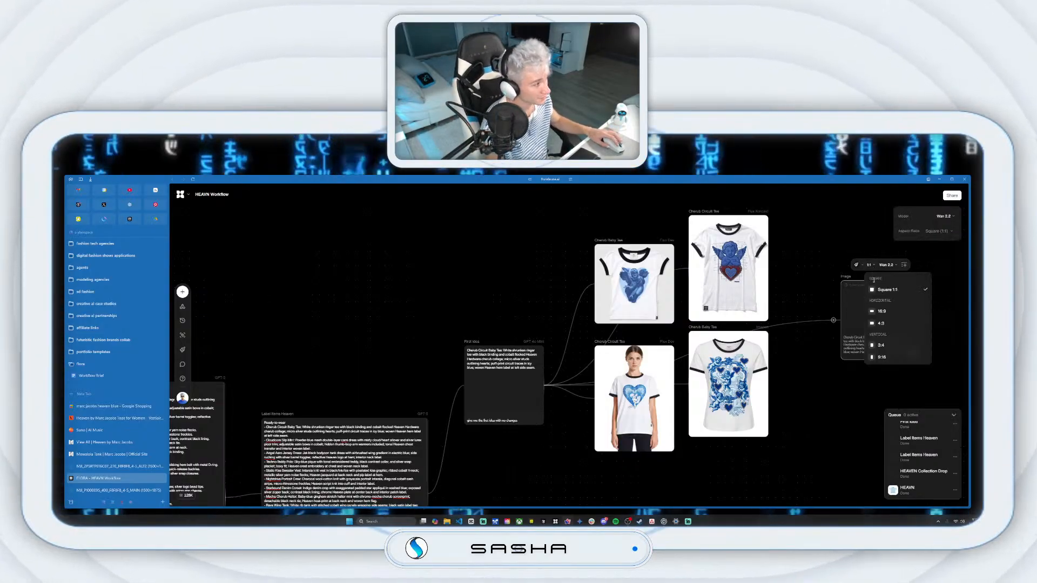
click(882, 347)
drag(848, 278, 805, 263)
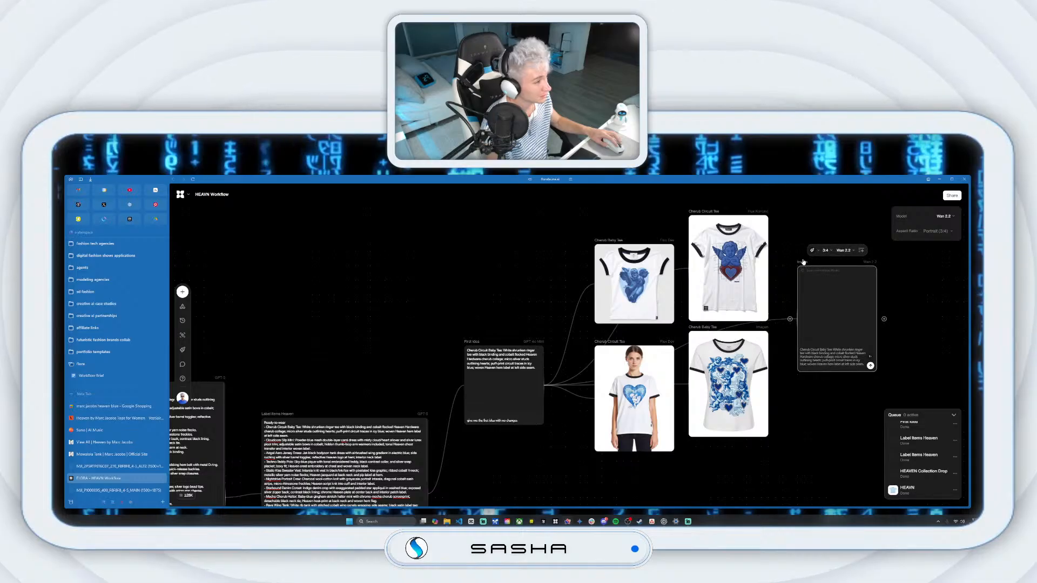
drag(890, 379, 738, 331)
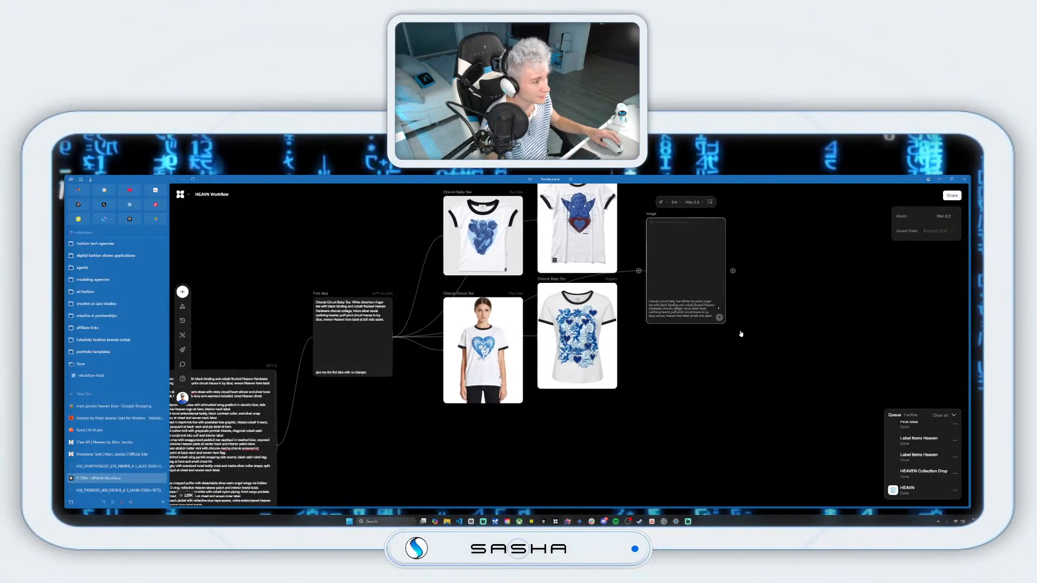
Step: Generate a sixth First Idea image with Seedream V3 at 3:4 and place its block below the Wan 2.2 block
drag(401, 338, 752, 329)
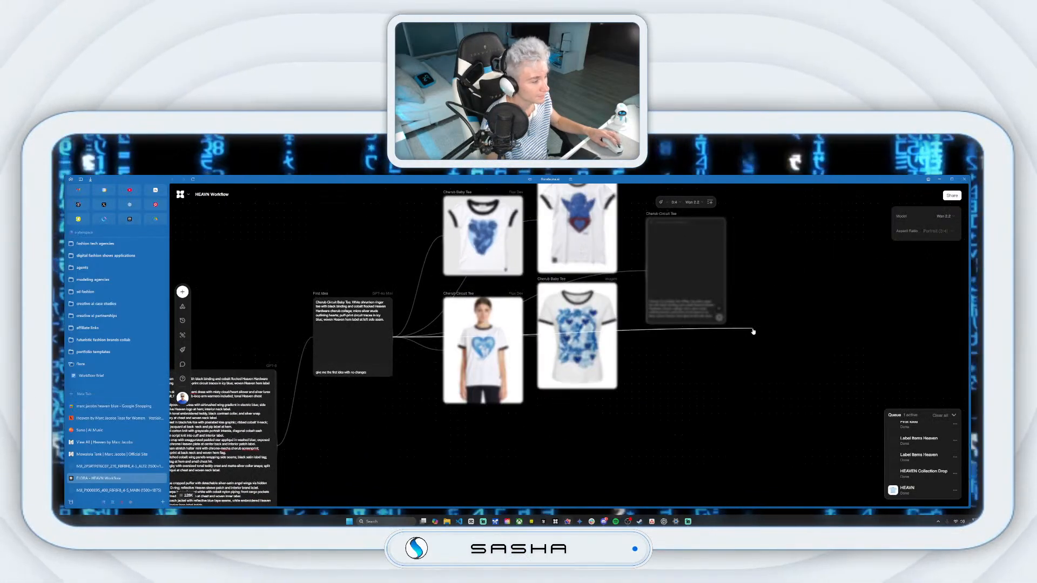
click(810, 281)
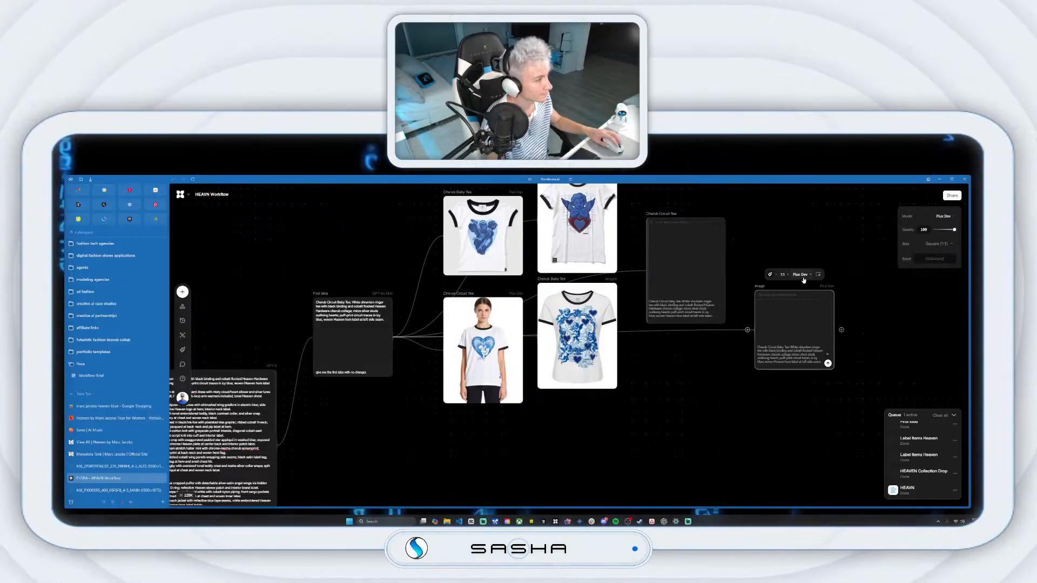
click(801, 274)
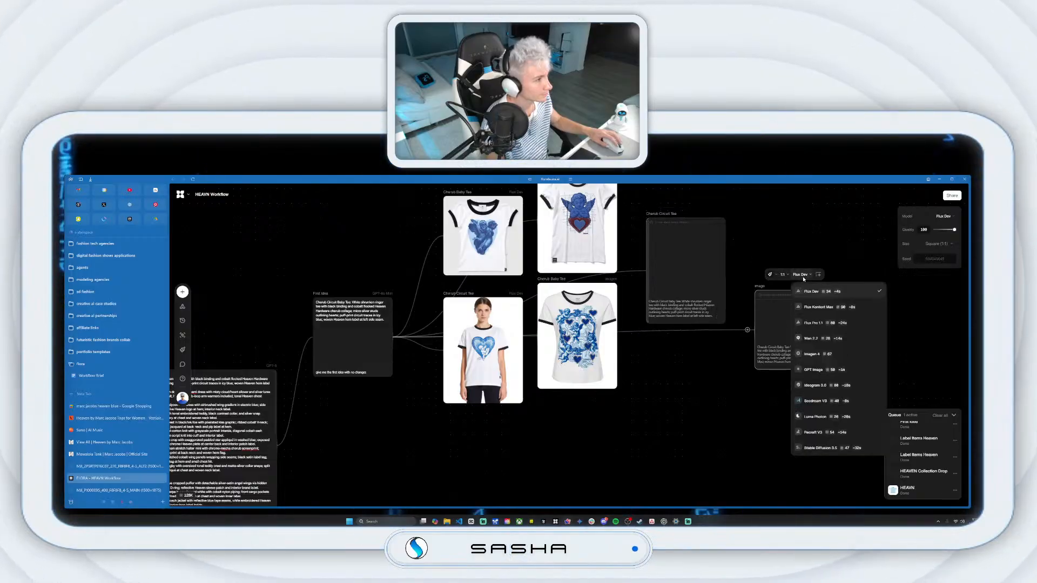
click(837, 398)
click(791, 356)
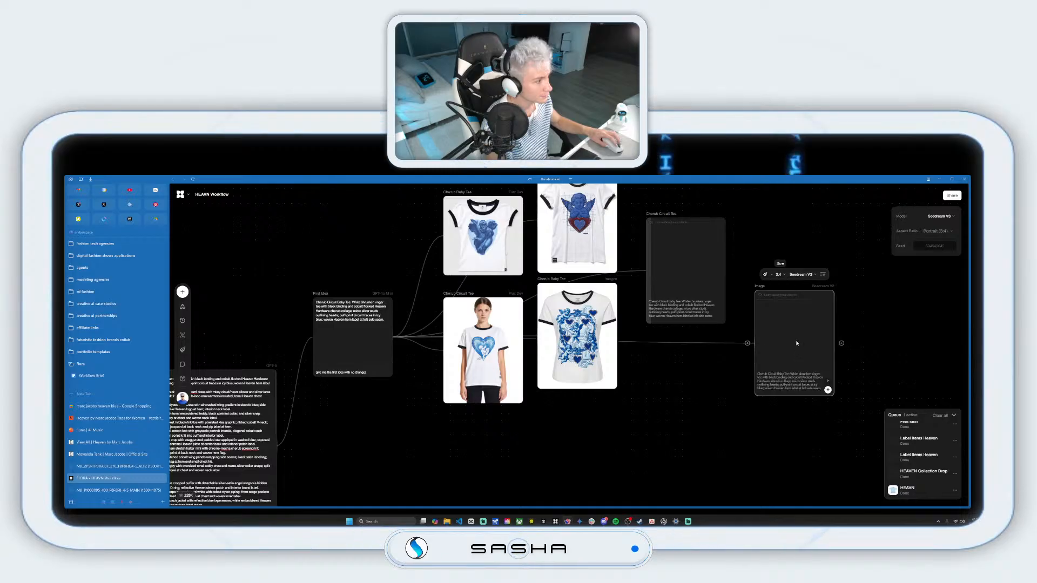
drag(761, 287, 667, 338)
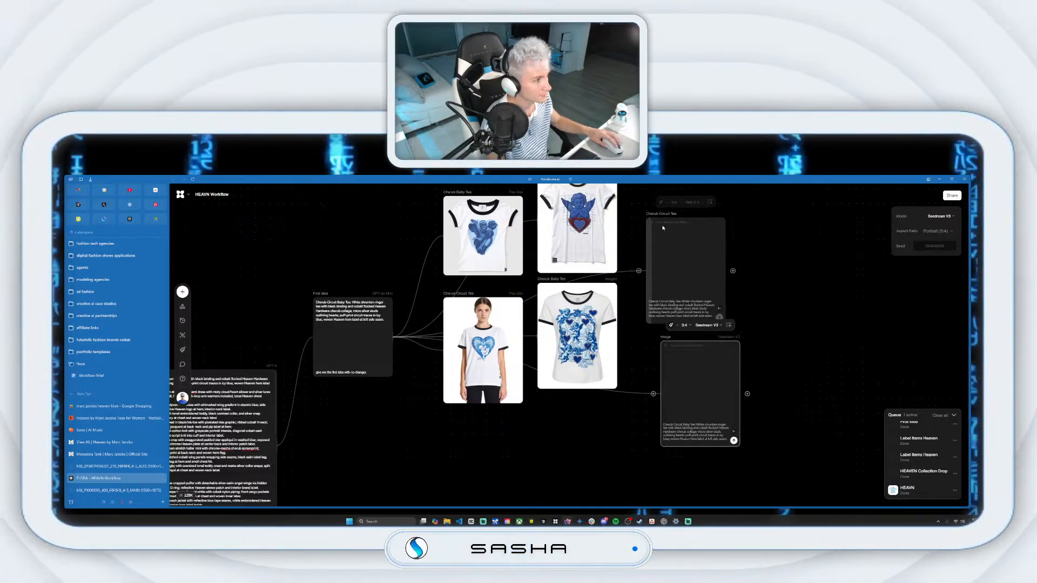
Step: Align the Wan 2.2 and Seedream V3 blocks in one column beside the two-by-two tee grid
click(655, 207)
drag(656, 207, 651, 230)
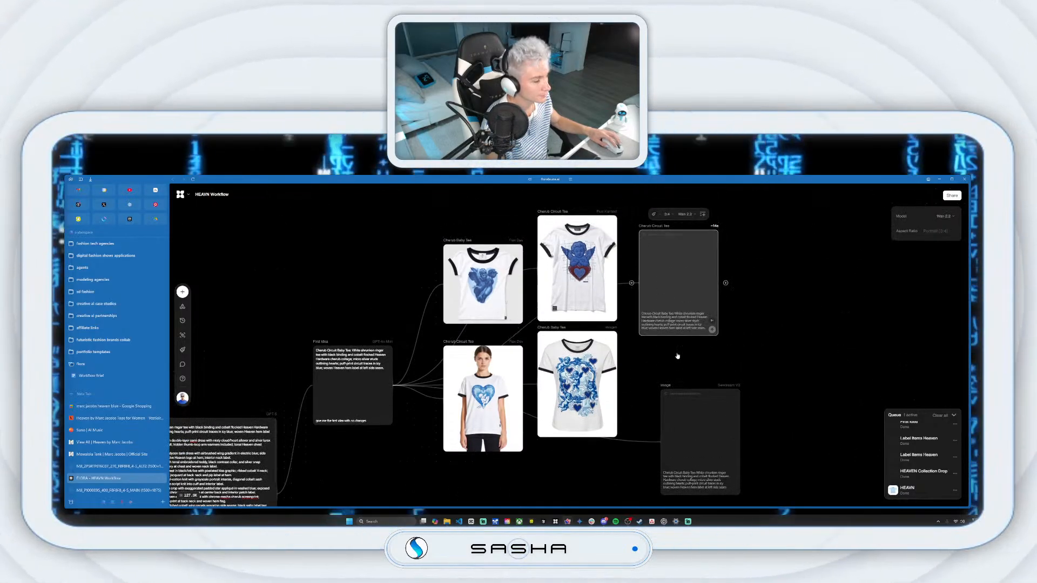
drag(666, 389, 645, 355)
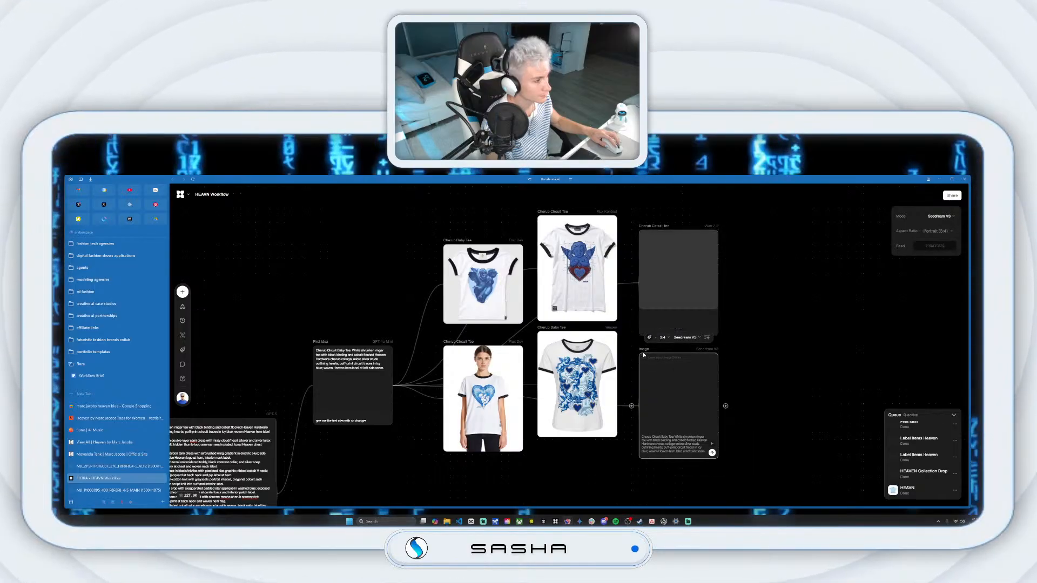
click(783, 393)
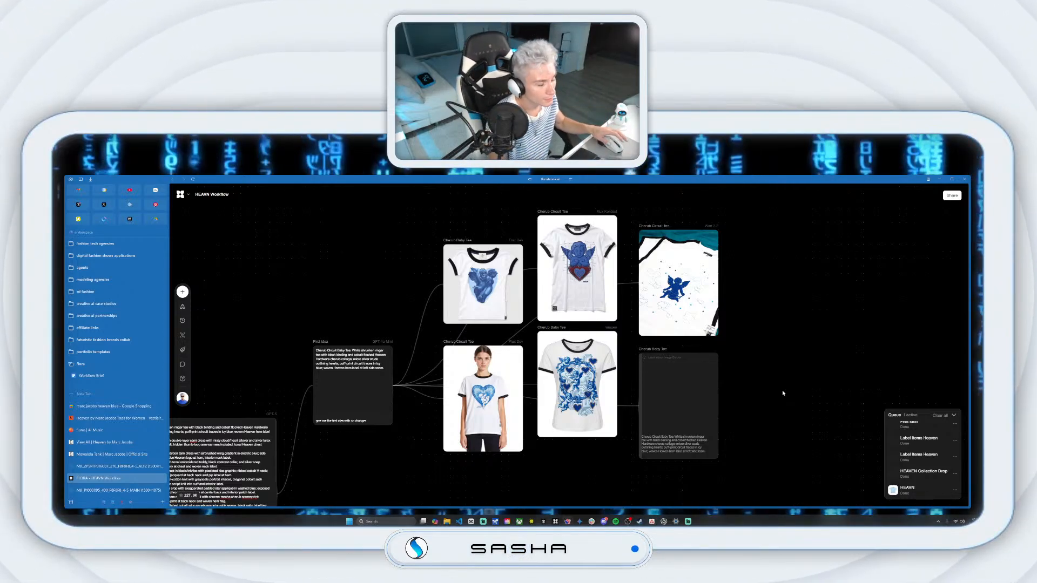
Step: Generate another First Idea image with Imagen 4 at 3:4 and place its block right of the Wan and Seedream column
drag(401, 385, 778, 327)
click(818, 272)
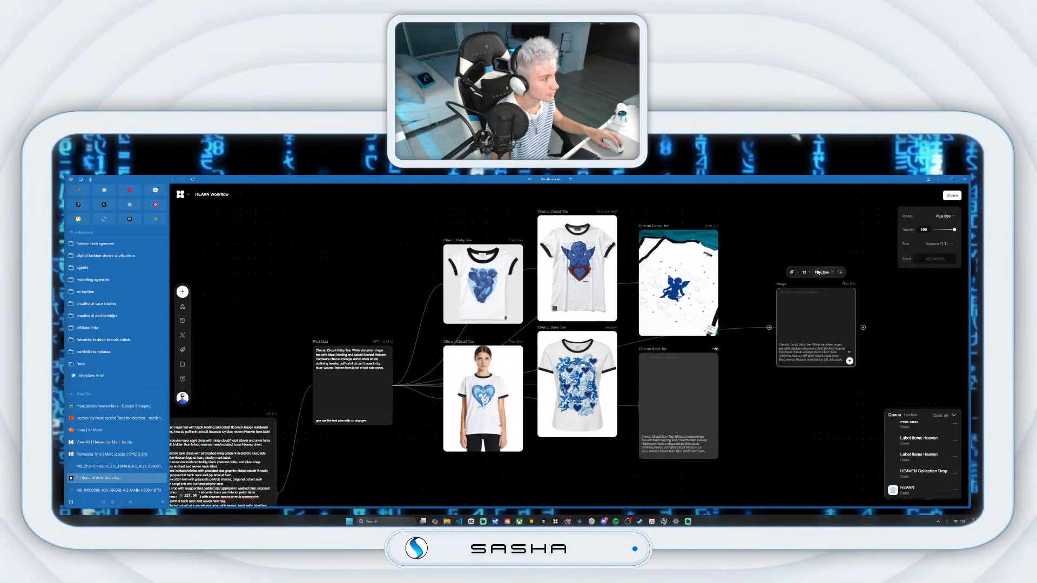
click(821, 272)
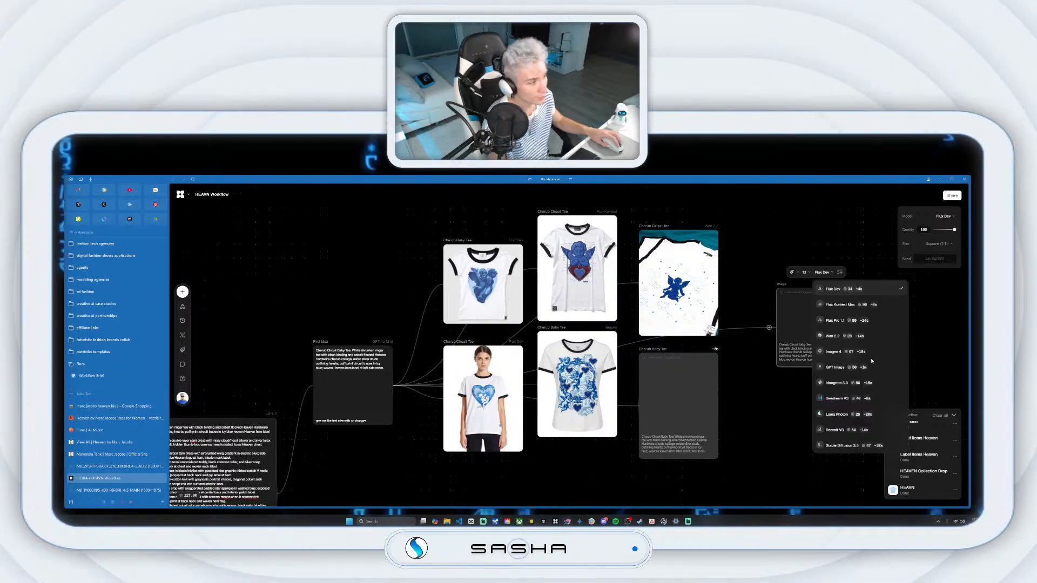
click(869, 359)
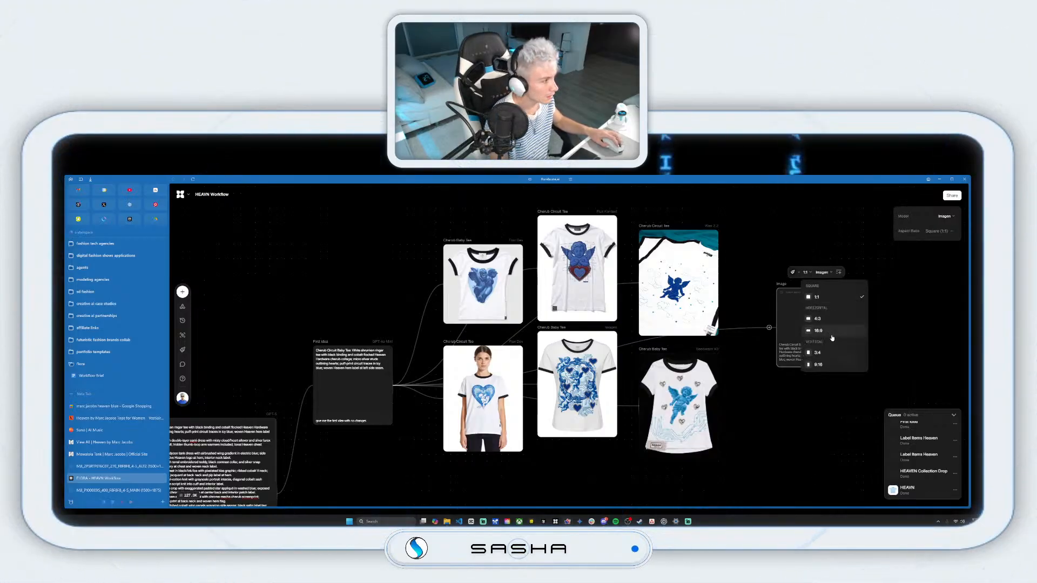
click(831, 356)
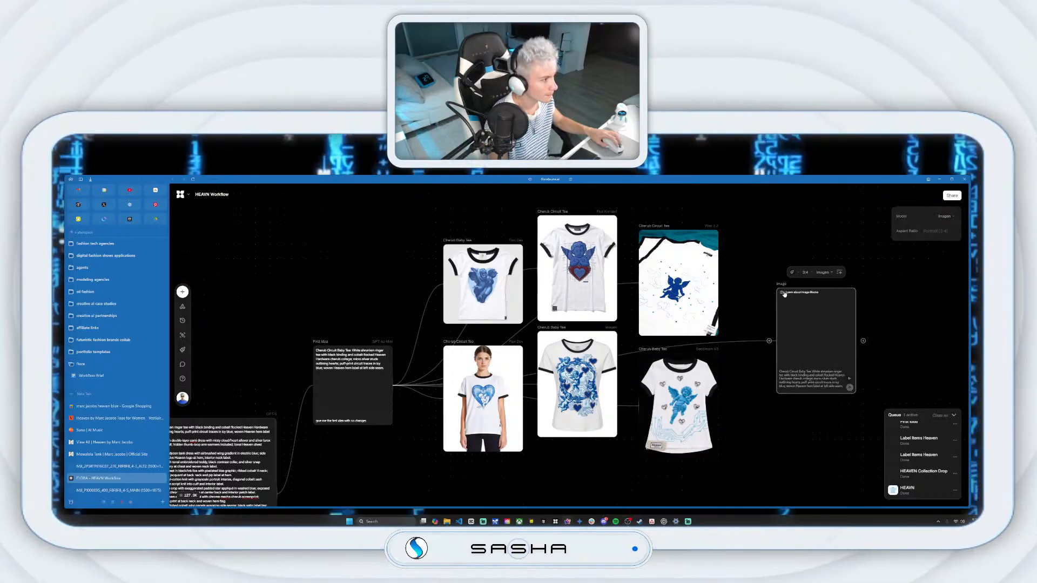
drag(781, 289, 743, 290)
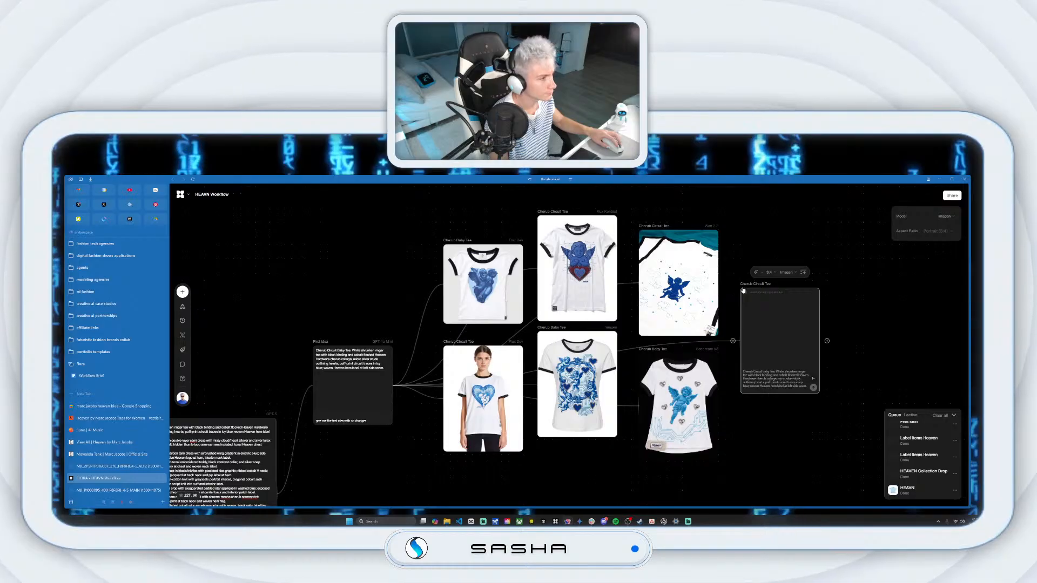
click(736, 441)
Step: Inspect the Seedream V3 tee image at full size, then close the enlarged view
scroll(719, 469, up, 1)
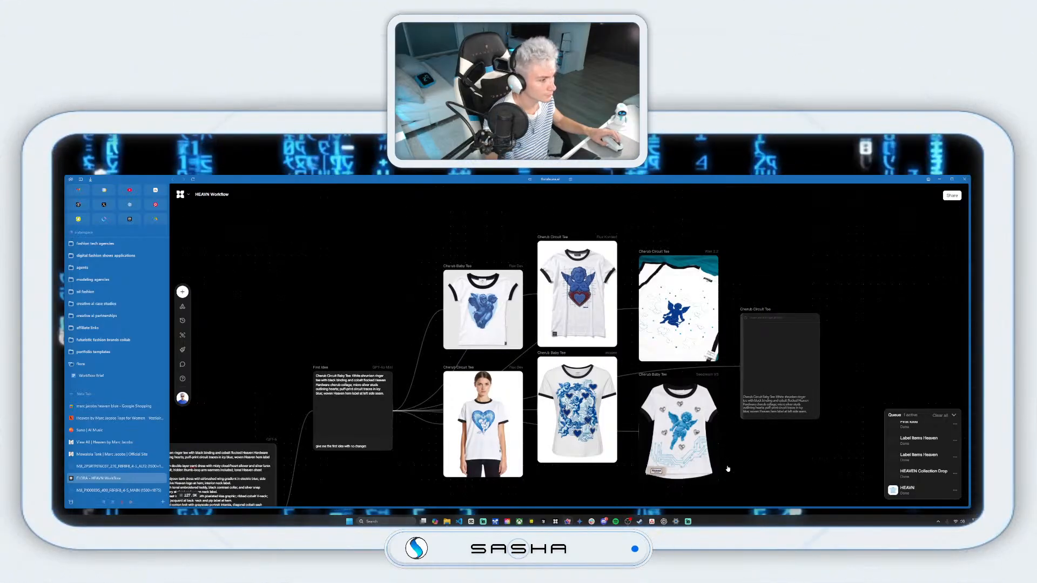
click(690, 432)
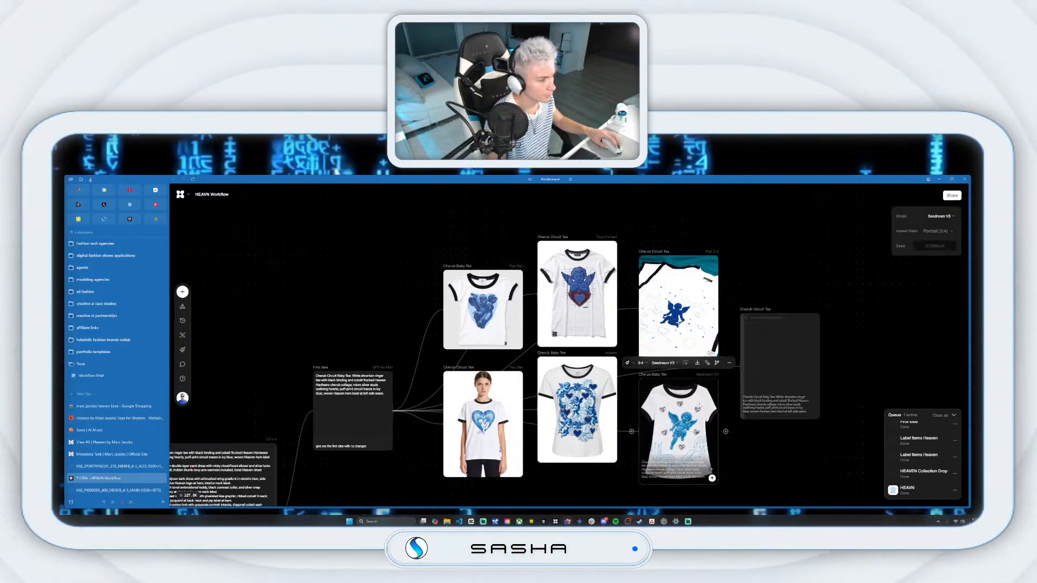
click(728, 364)
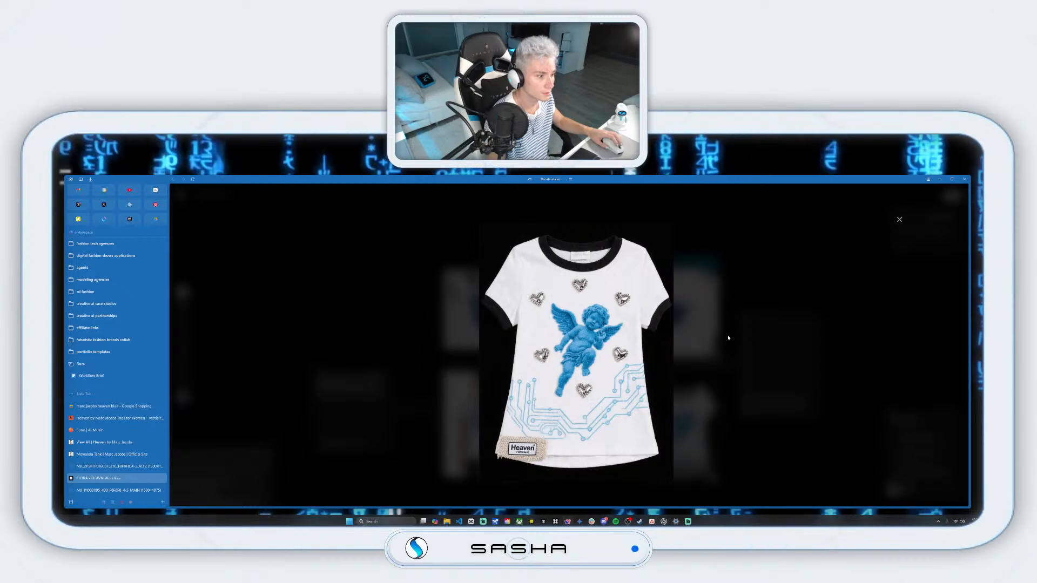
click(900, 219)
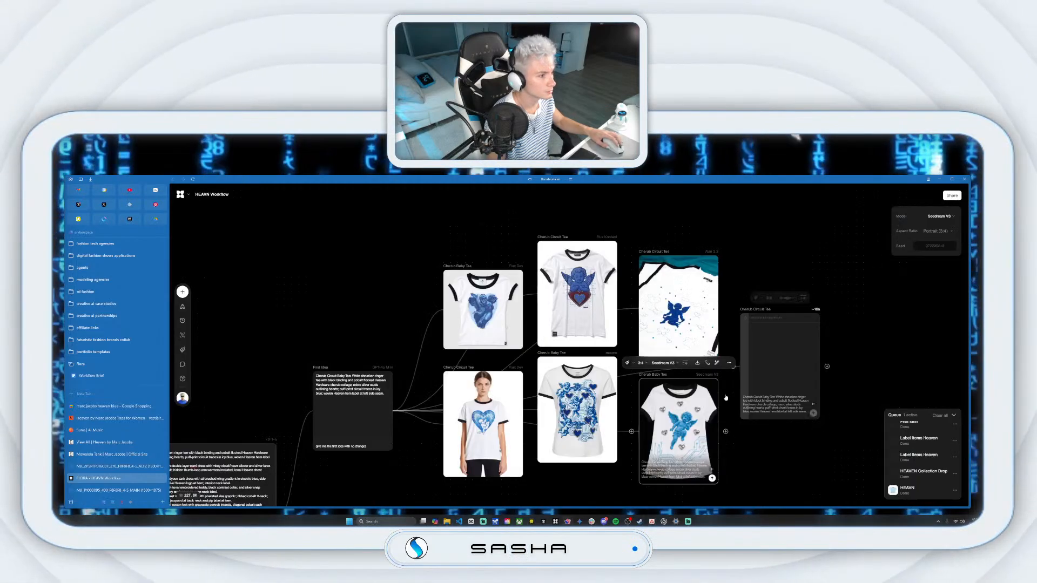
Step: Generate another First Idea image with Flux Dev at 3:4 in a new block near the newest Imagen image
drag(764, 446, 773, 376)
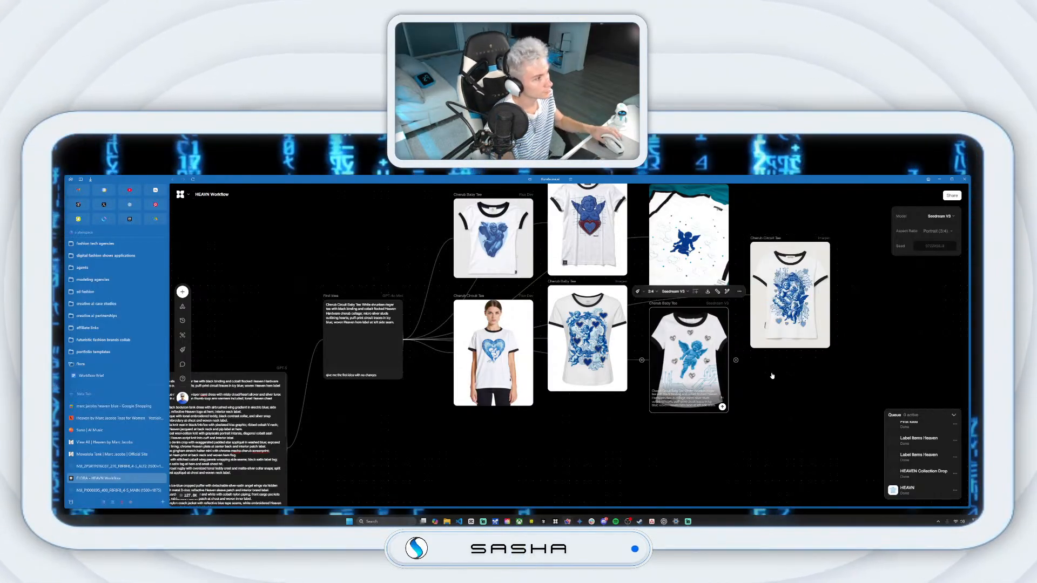
click(781, 340)
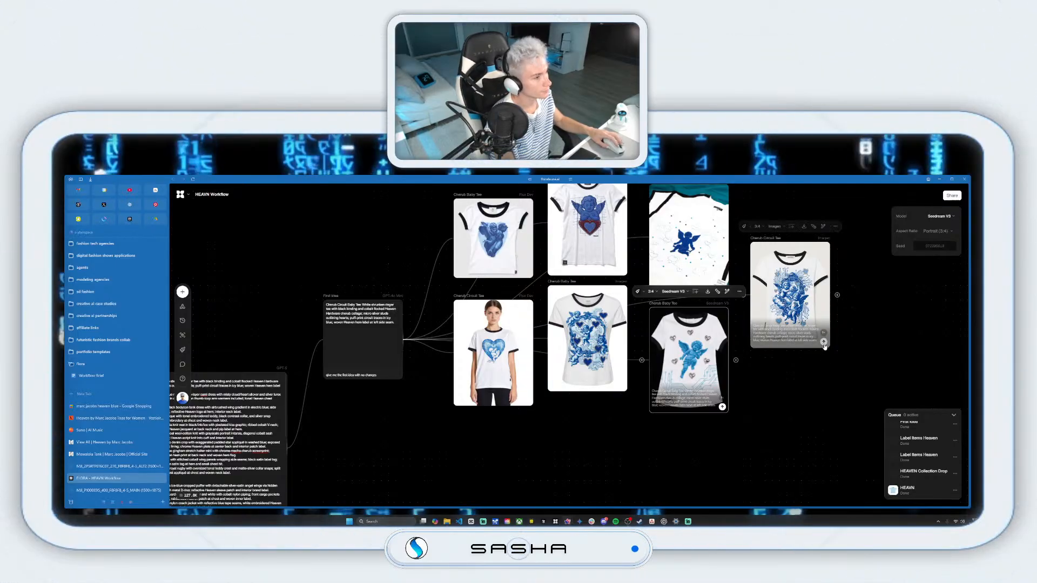
drag(410, 340, 783, 372)
click(819, 326)
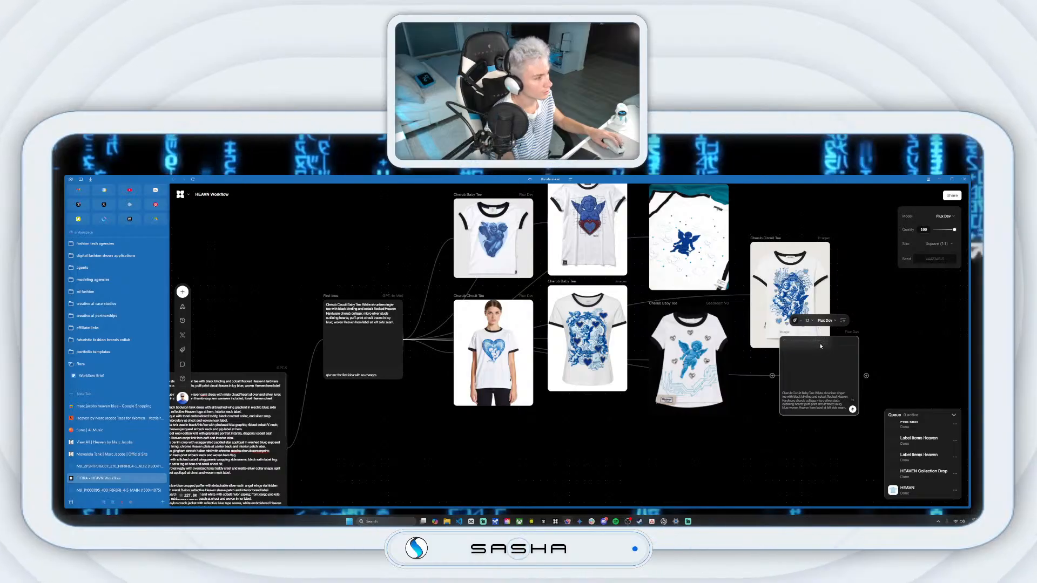
click(821, 323)
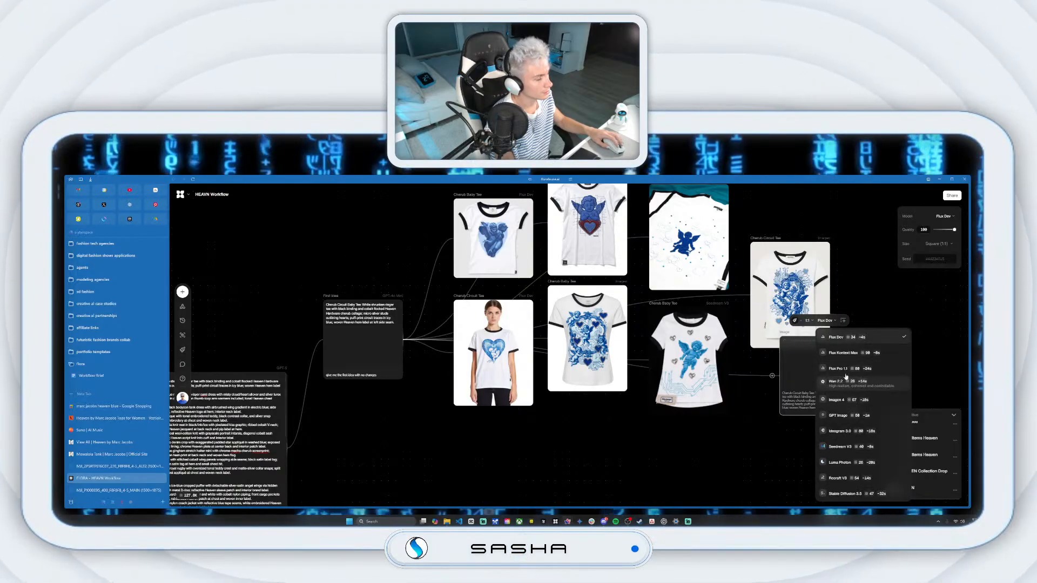
click(809, 321)
click(810, 320)
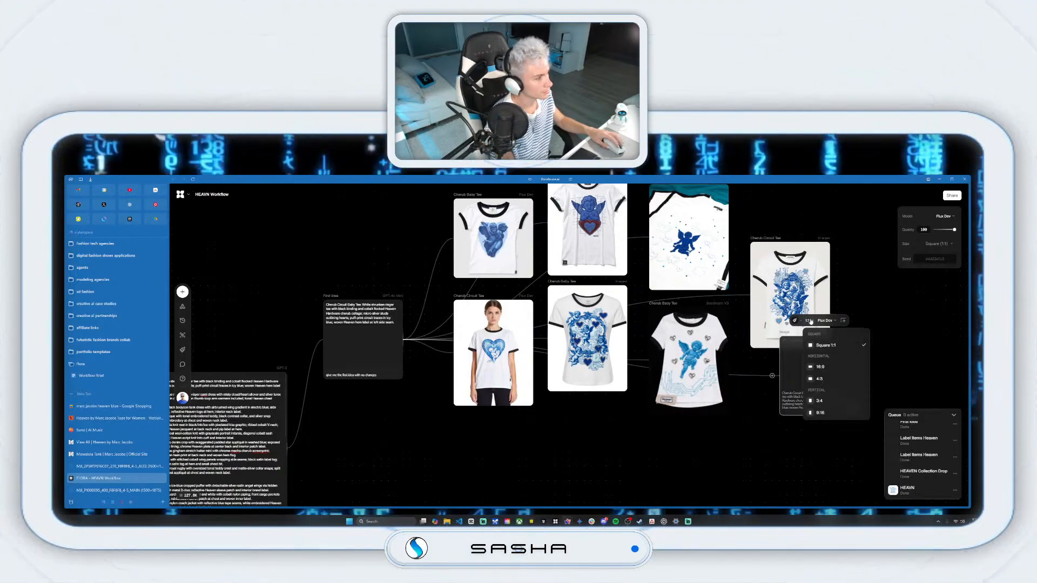
click(834, 404)
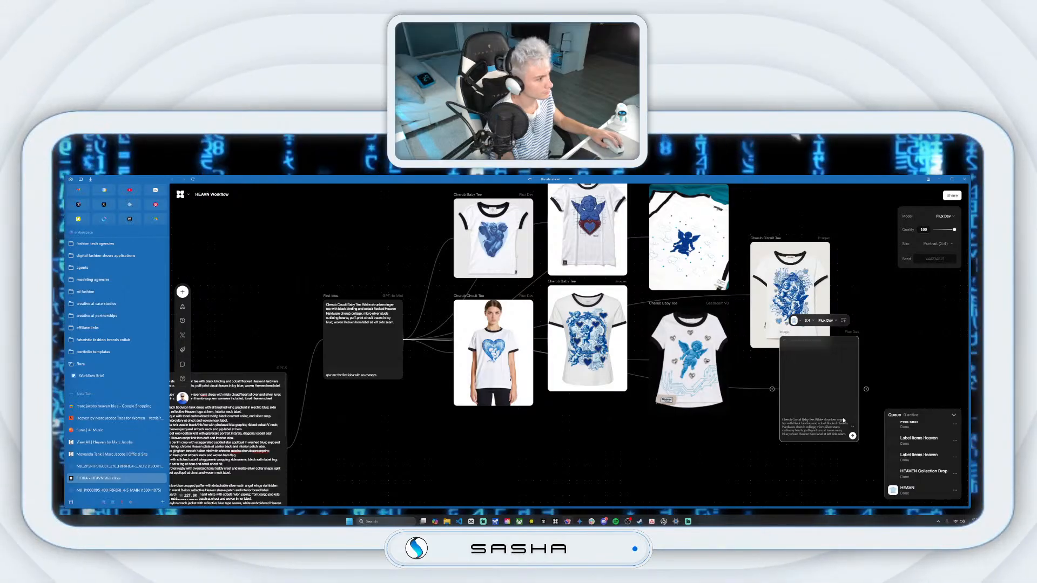
click(853, 436)
Step: Move the newest Imagen block up and place the new Flux Dev block directly beneath it, forming a fourth column
click(760, 240)
drag(761, 240, 760, 197)
drag(794, 344, 765, 322)
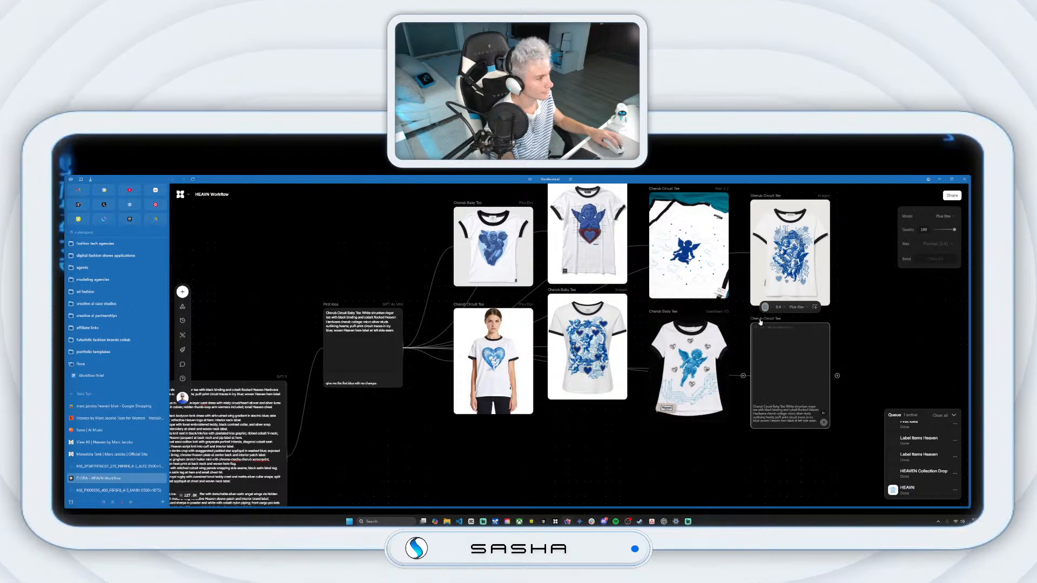
click(861, 388)
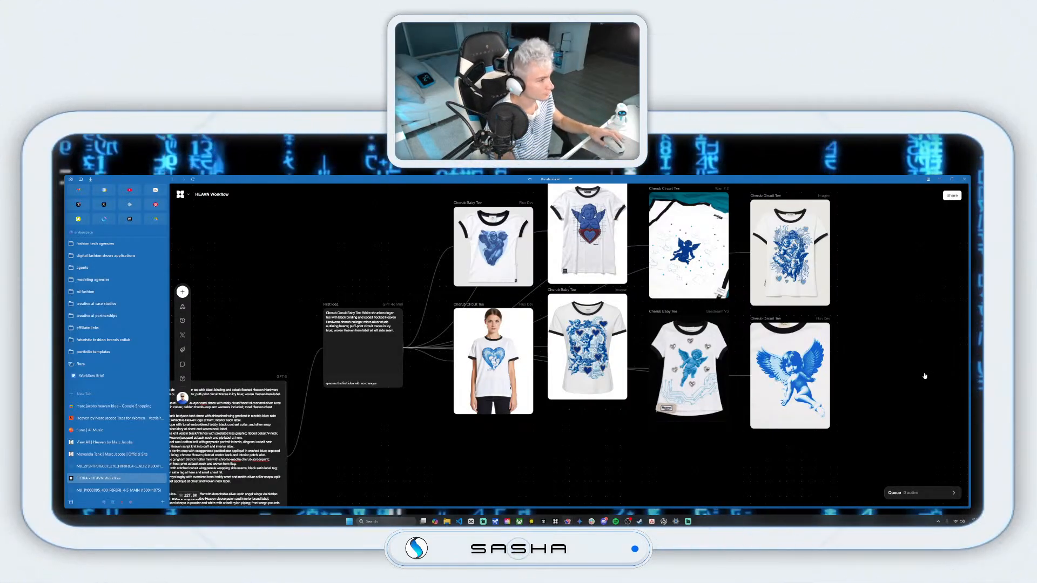
Step: Regenerate the newest Flux Dev image, the winged cherub close-up in the fourth column
click(815, 373)
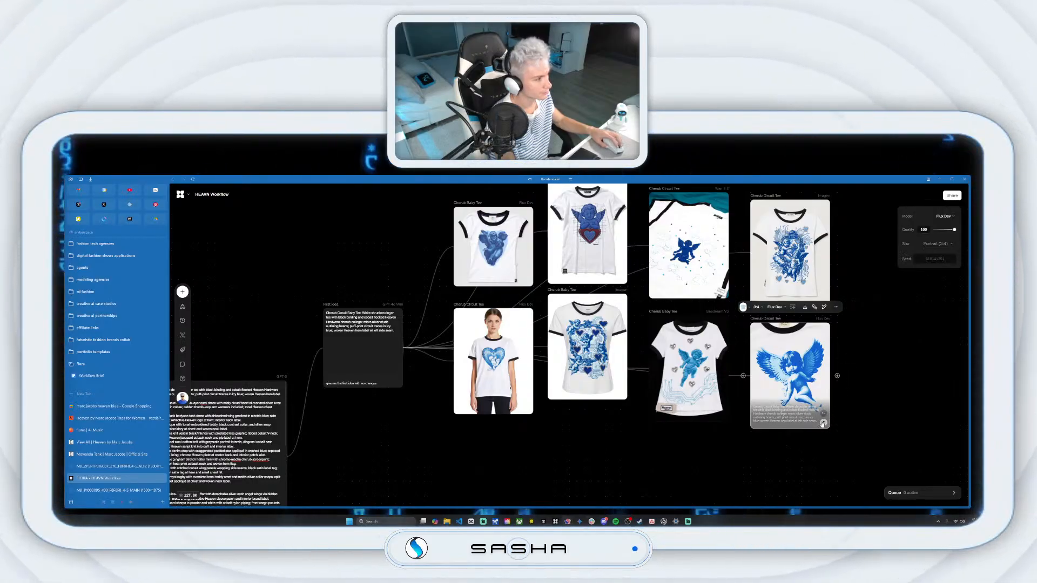
drag(864, 372, 917, 329)
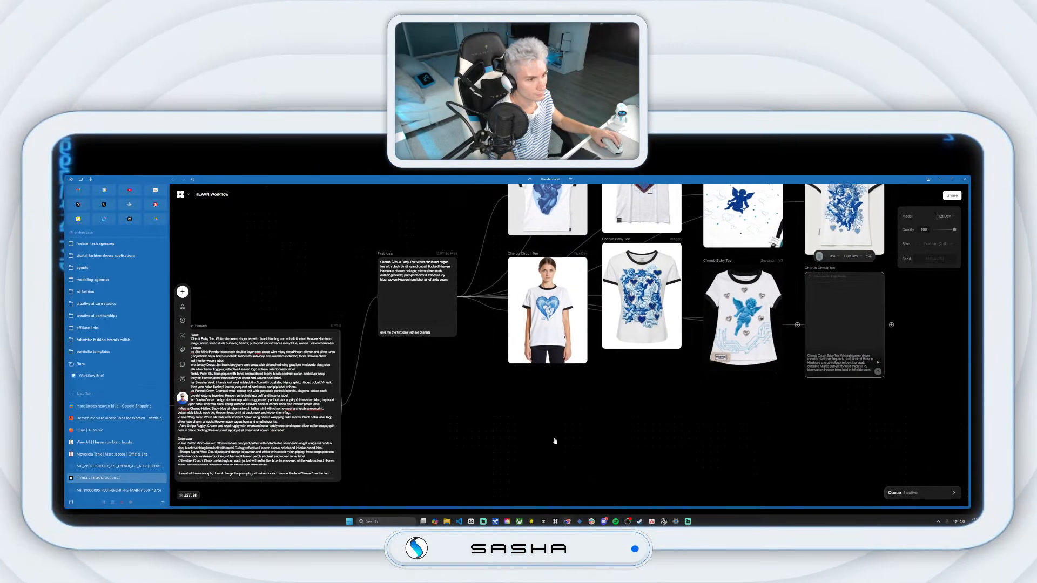
drag(515, 414, 606, 371)
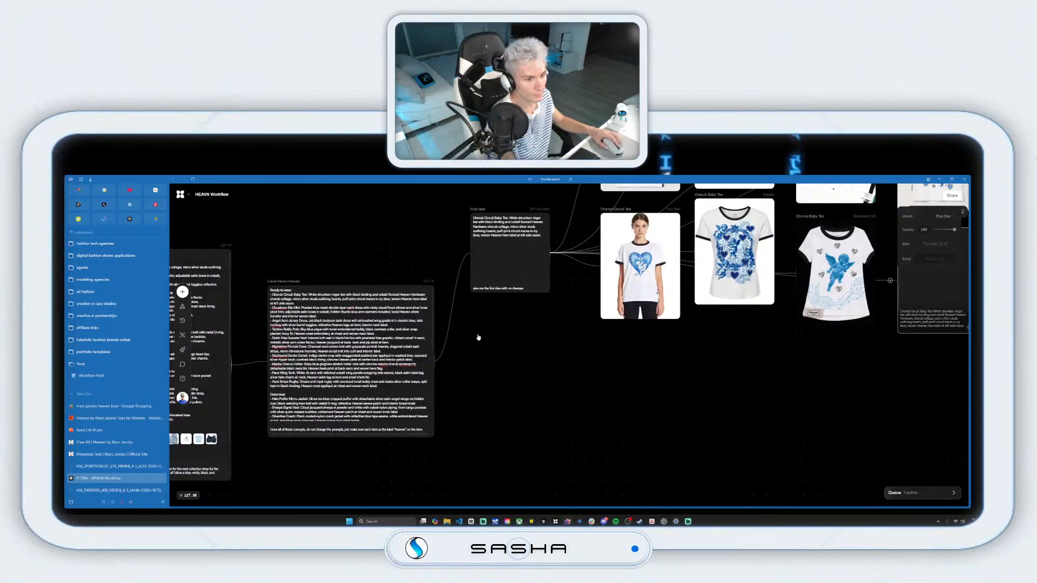
drag(442, 347, 481, 339)
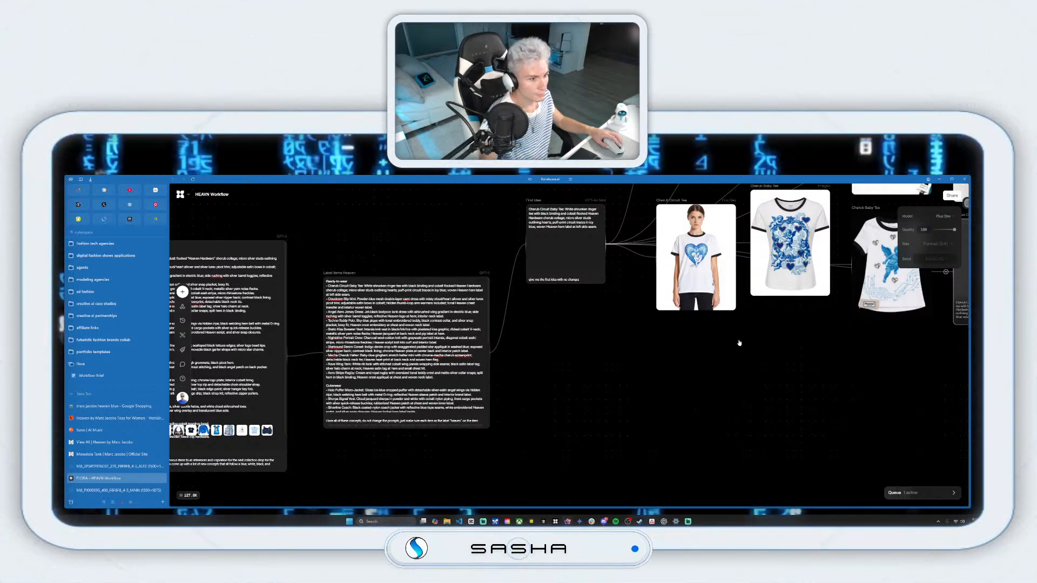
Step: Duplicate the First Idea text block and place the copy below the original
scroll(740, 343, down, 3)
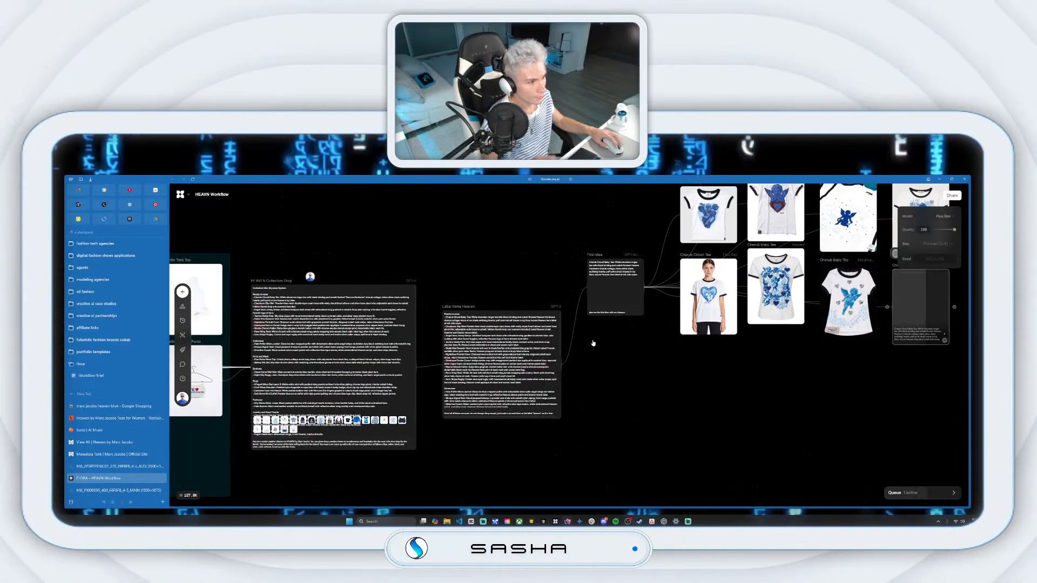
click(596, 258)
right_click(596, 258)
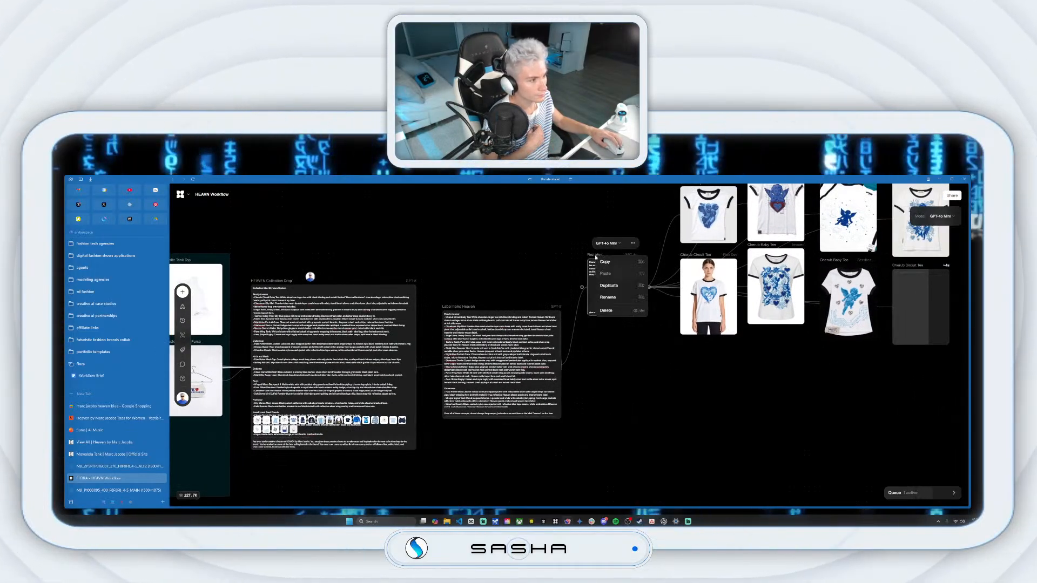
drag(621, 297, 627, 417)
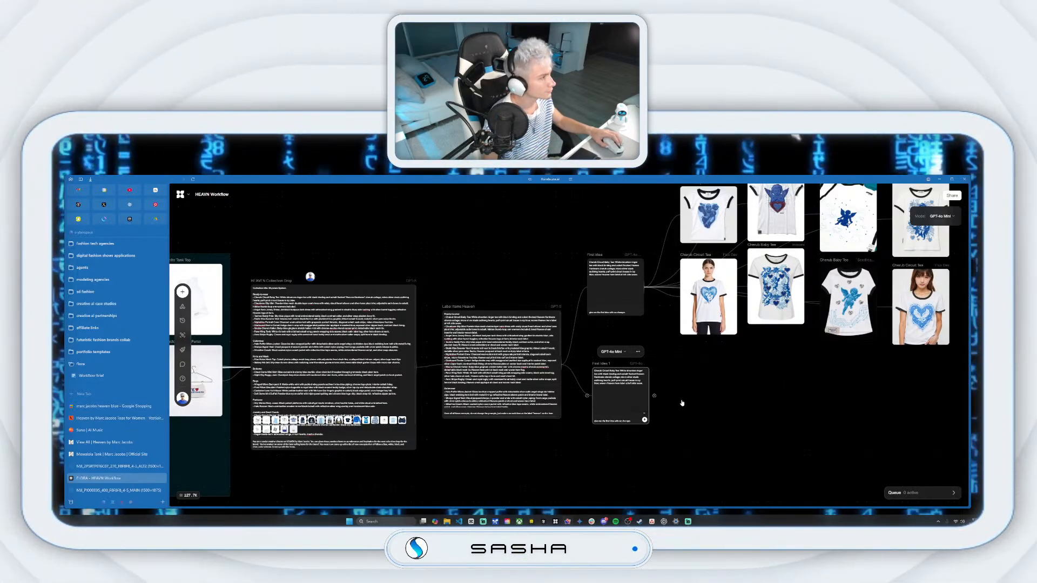
Step: Align the duplicated text block directly beneath the First Idea block
scroll(783, 296, up, 5)
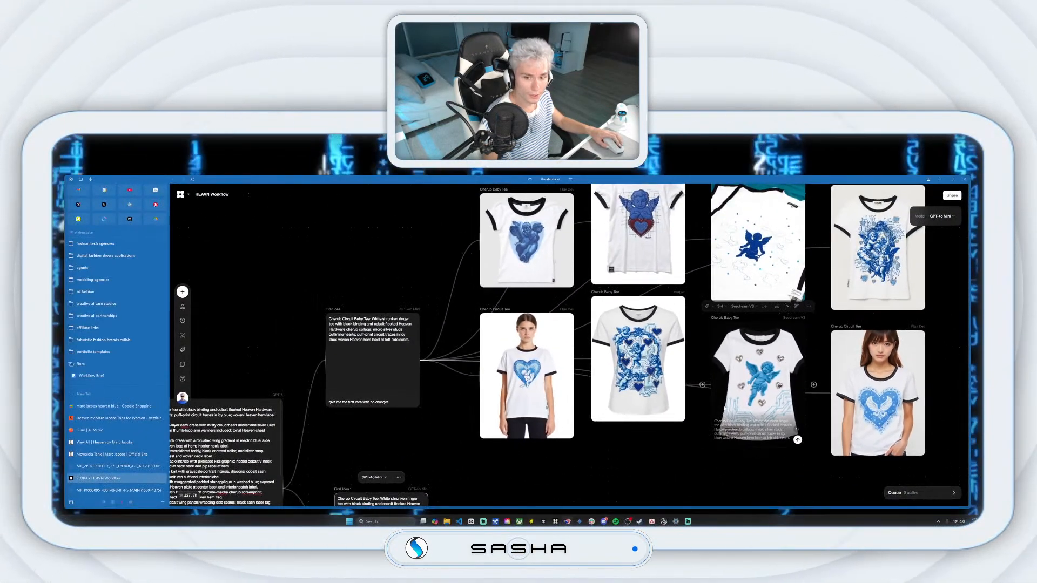
scroll(720, 471, up, 5)
drag(720, 470, 776, 377)
drag(499, 408, 590, 394)
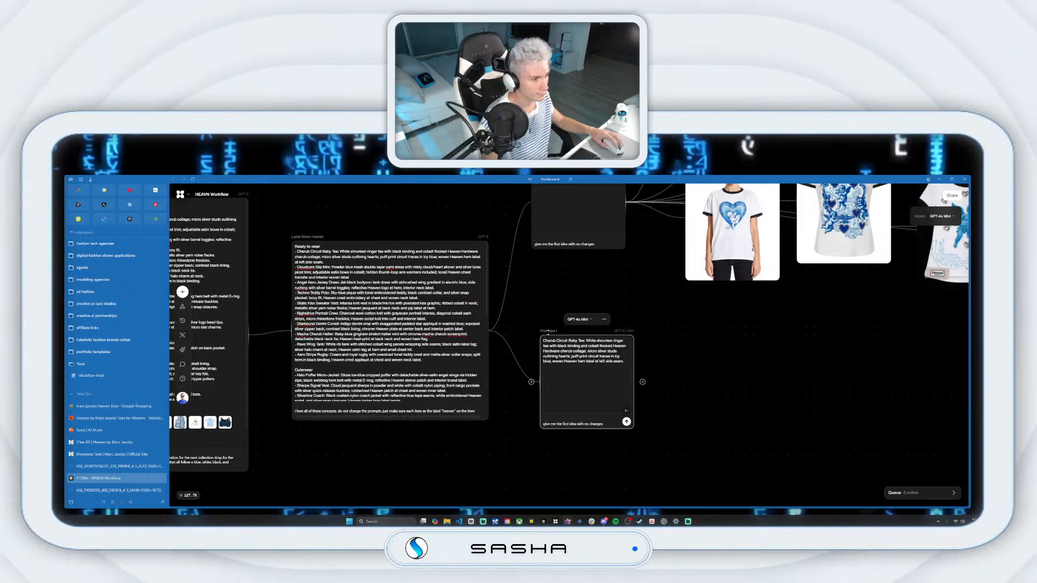
drag(551, 334, 542, 335)
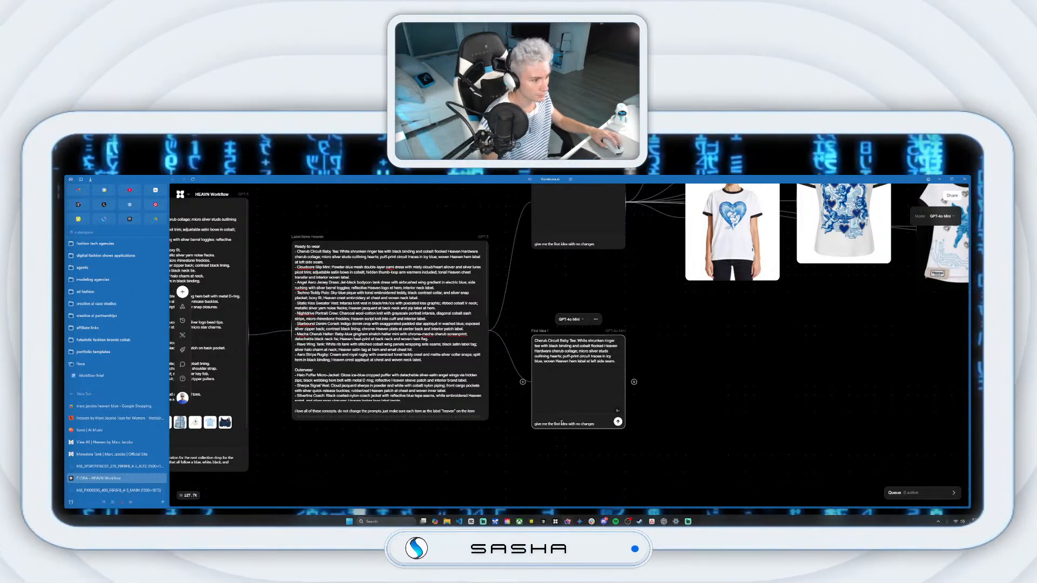
Step: Change the duplicated block's prompt to "give me the second idea with no changes" and run it
key(BackSpace)
key(BackSpace)
key(BackSpace)
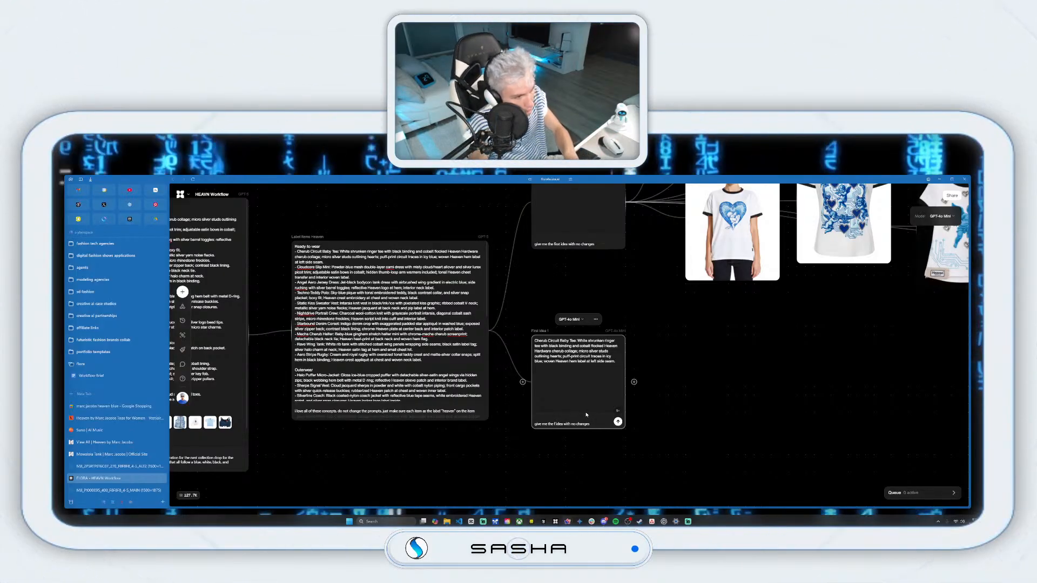
text(cond)
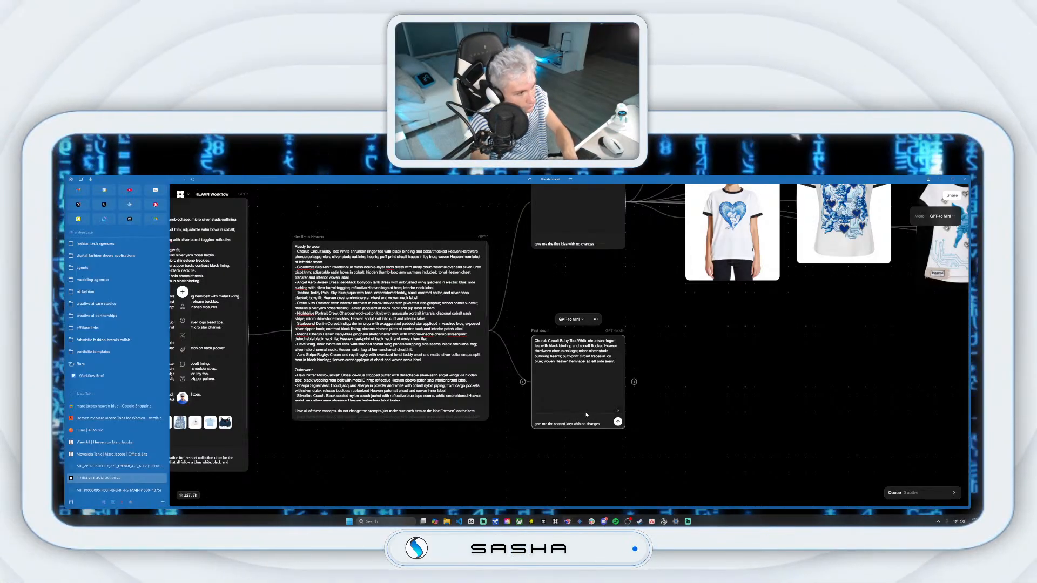
key(Return)
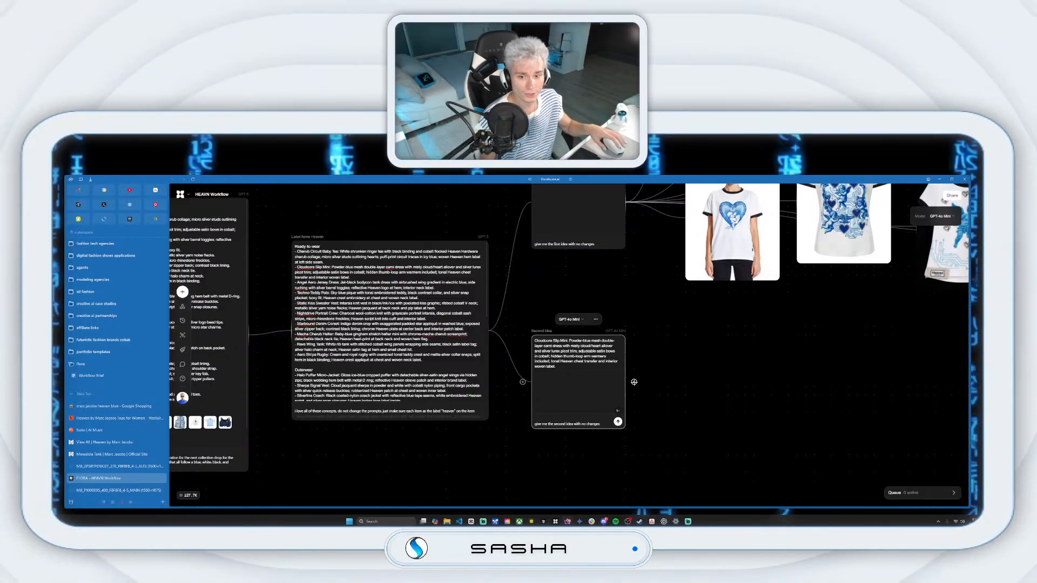
click(608, 388)
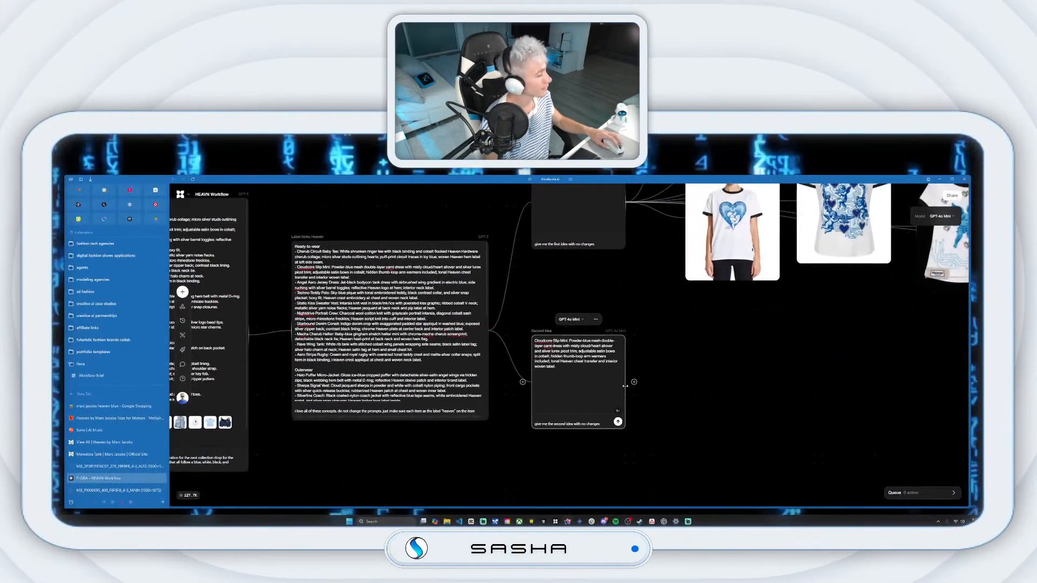
Step: Generate a Second Idea image with Flux Dev at 3:4 in a new connected block and nudge it closer to the text
drag(634, 382, 698, 378)
click(725, 330)
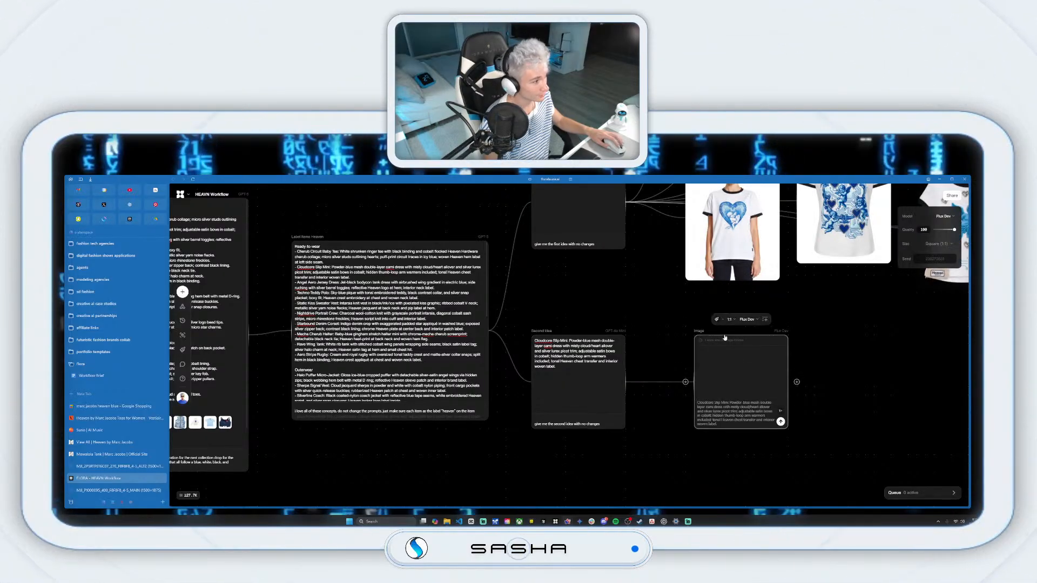
click(730, 320)
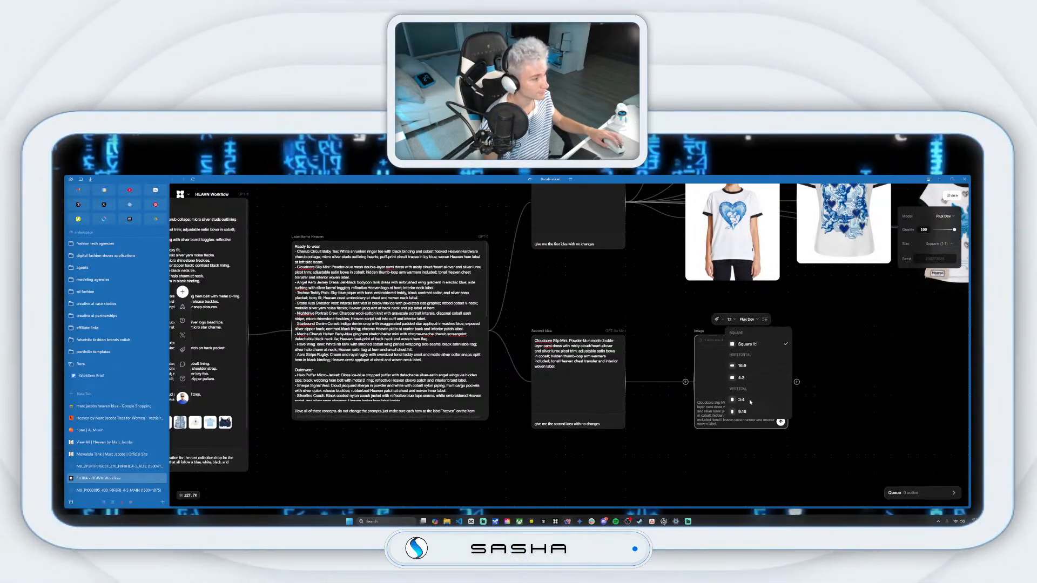
click(735, 359)
click(733, 359)
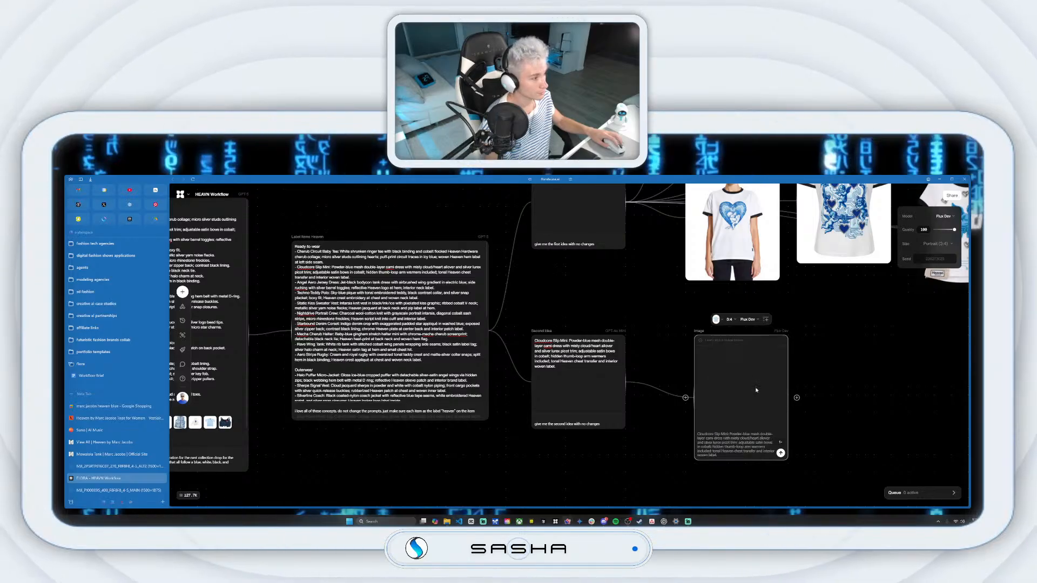
drag(715, 348, 701, 347)
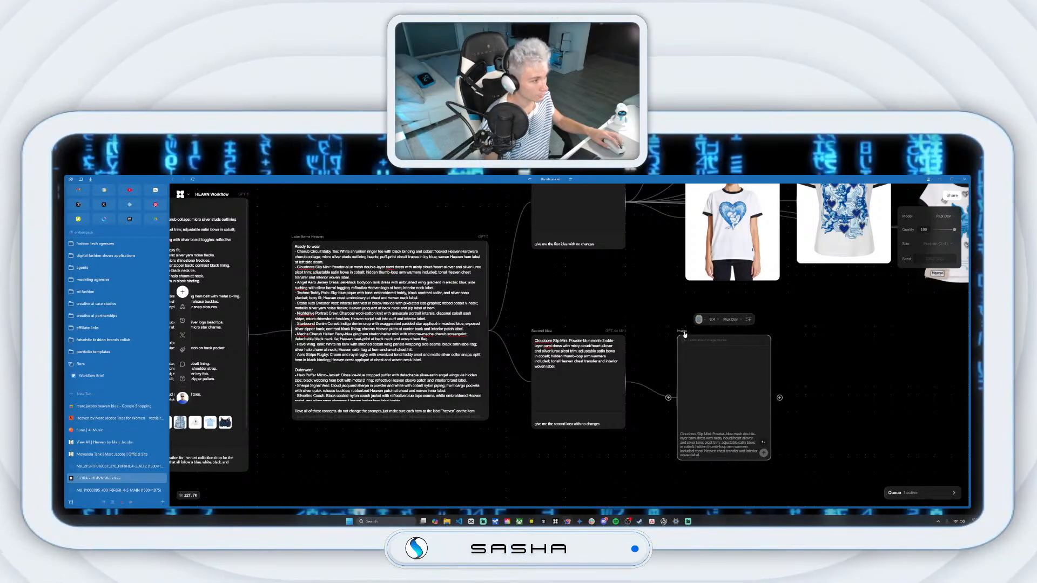
Step: Move the 3:4 Flux Dev block down and generate a square 1:1 Flux Dev image from Second Idea above it
scroll(703, 342, down, 2)
drag(634, 270, 634, 347)
drag(587, 318, 640, 284)
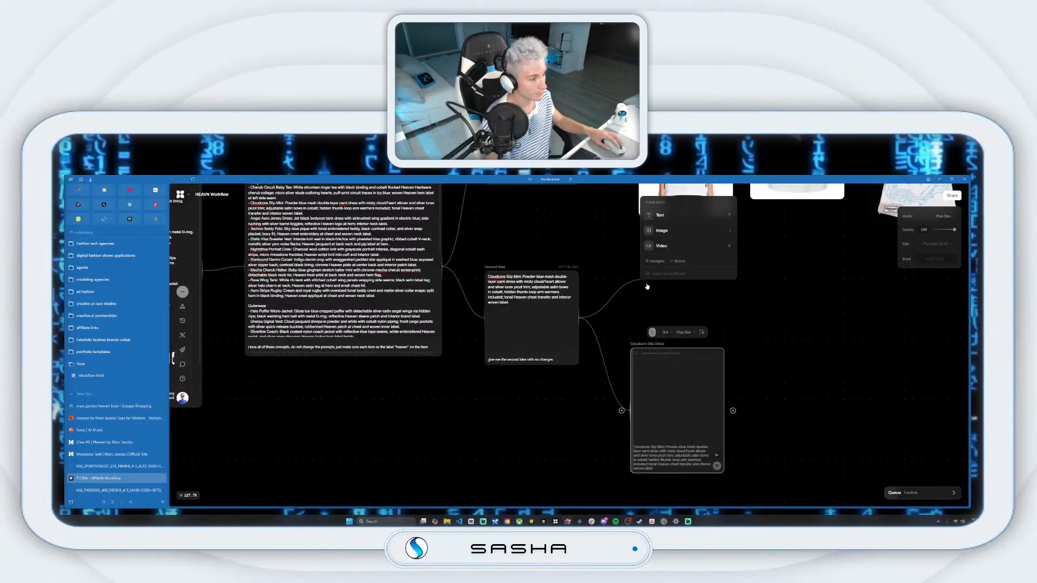
click(679, 233)
click(661, 221)
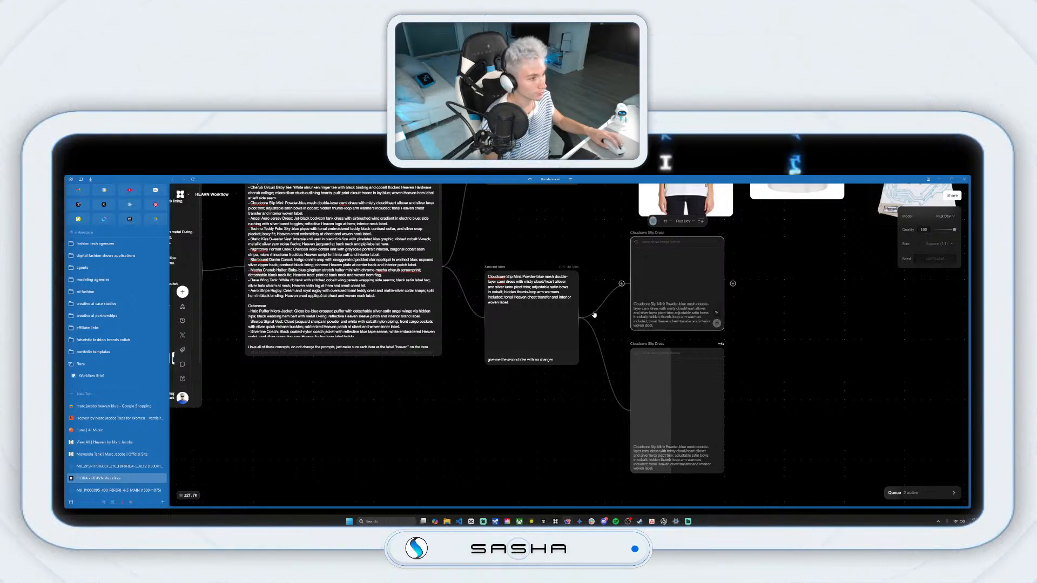
Step: Generate a Second Idea image with Imagen 4 at 3:4 in a new block and move it closer to the Flux Dev column
drag(587, 318, 801, 344)
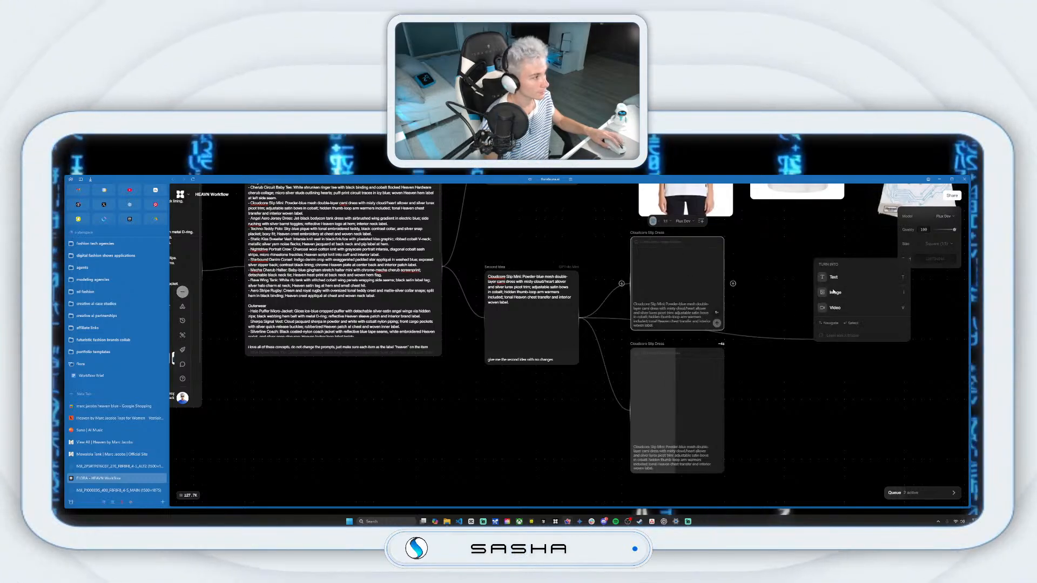
click(833, 327)
click(863, 281)
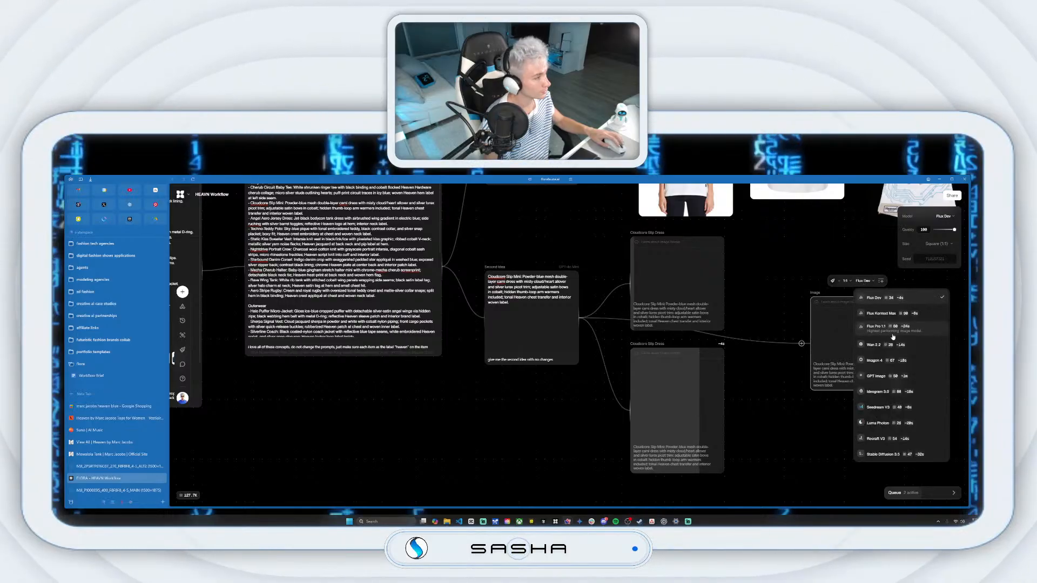
click(885, 369)
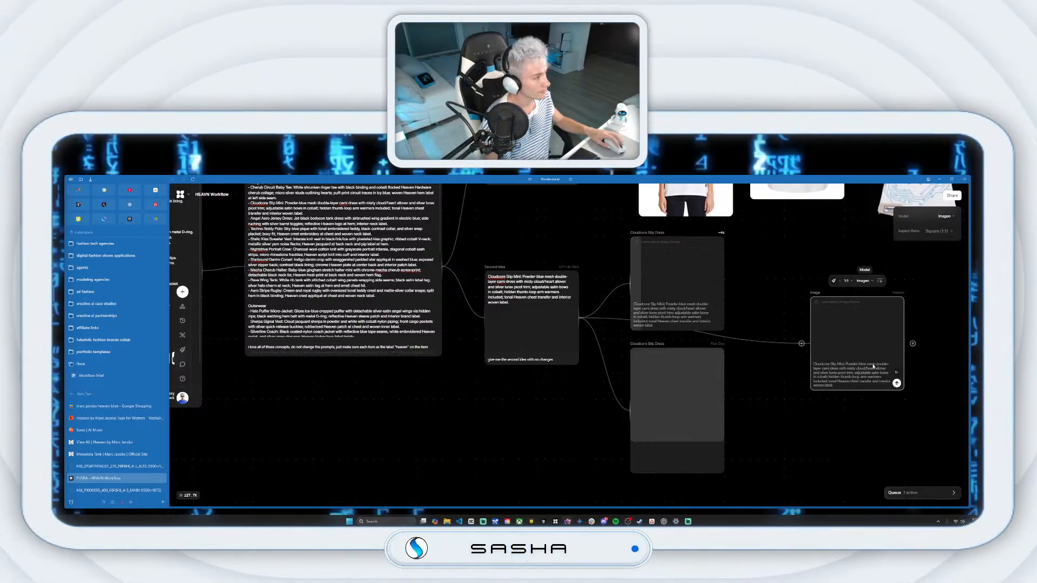
click(845, 281)
click(859, 361)
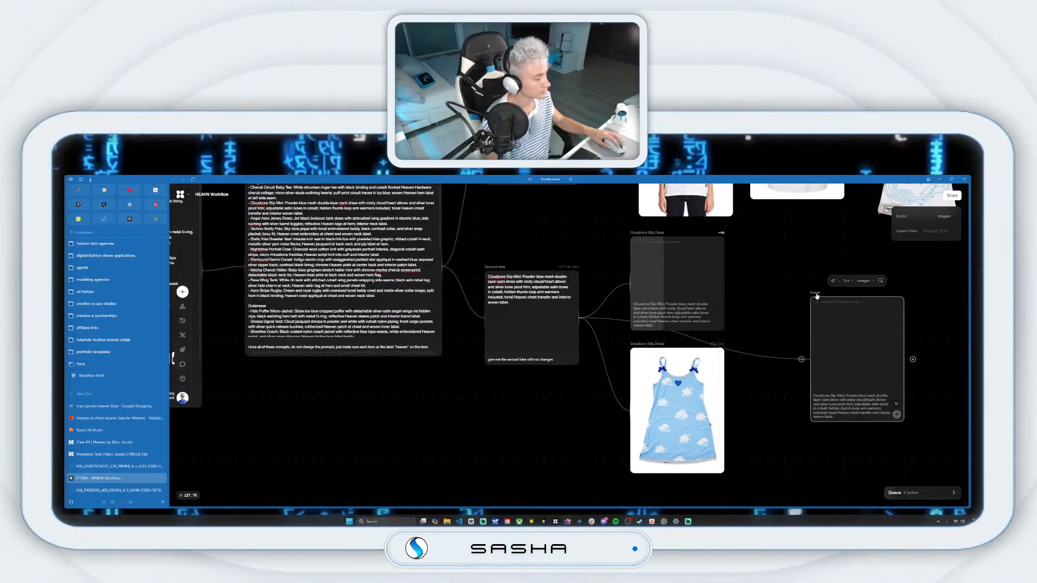
drag(815, 294, 772, 285)
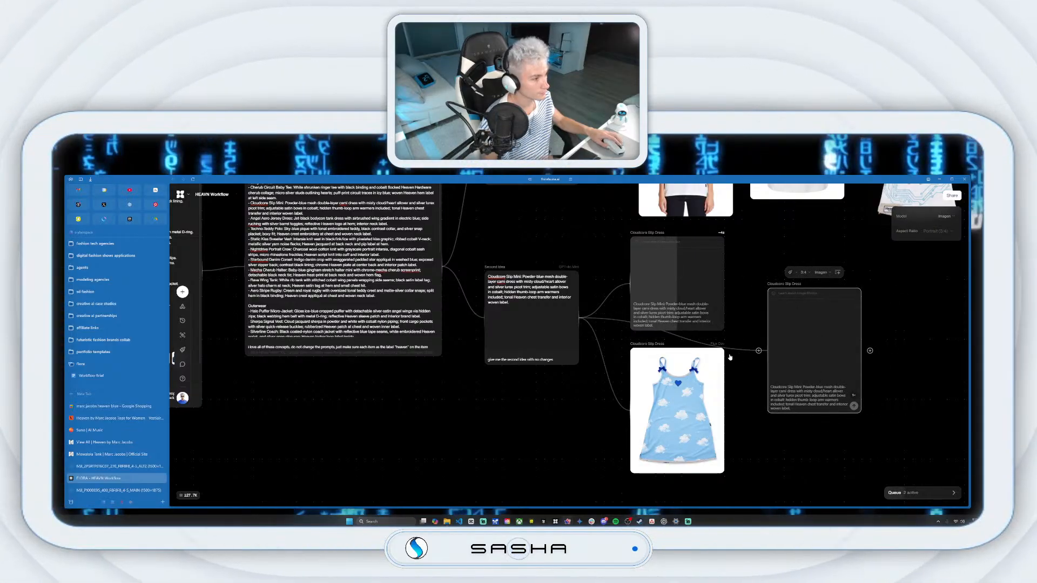
scroll(742, 334, down, 2)
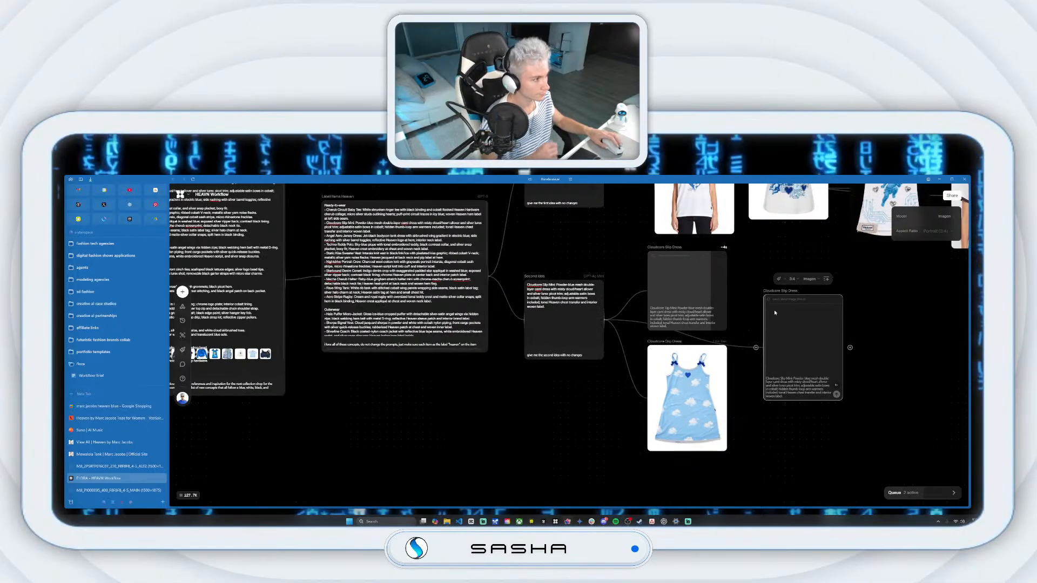
drag(769, 293, 763, 293)
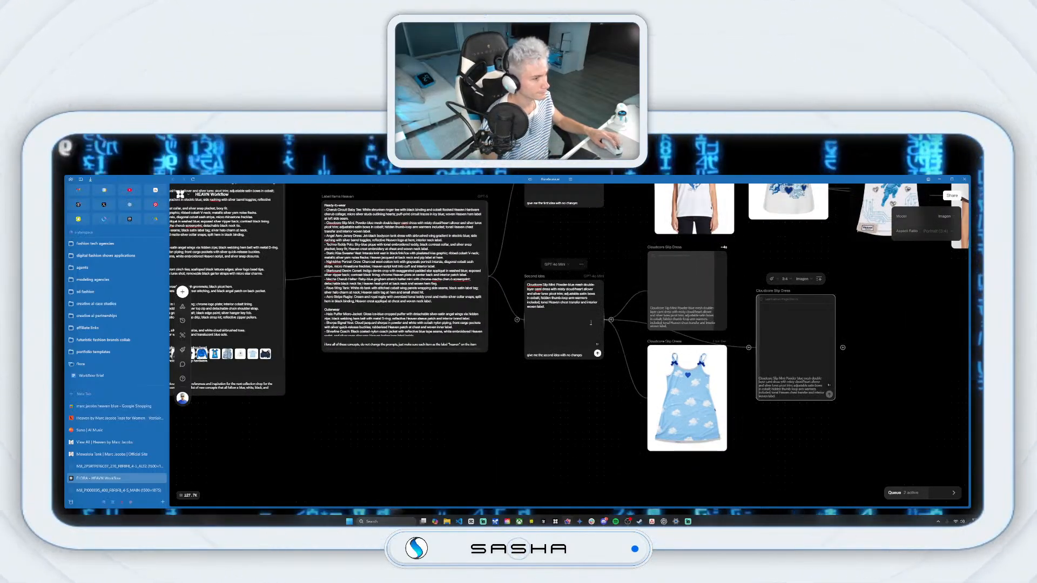
Step: Add another image block from Second Idea beside the Imagen dress, set to Seedream V3 at 3:4
drag(610, 320, 873, 329)
click(829, 282)
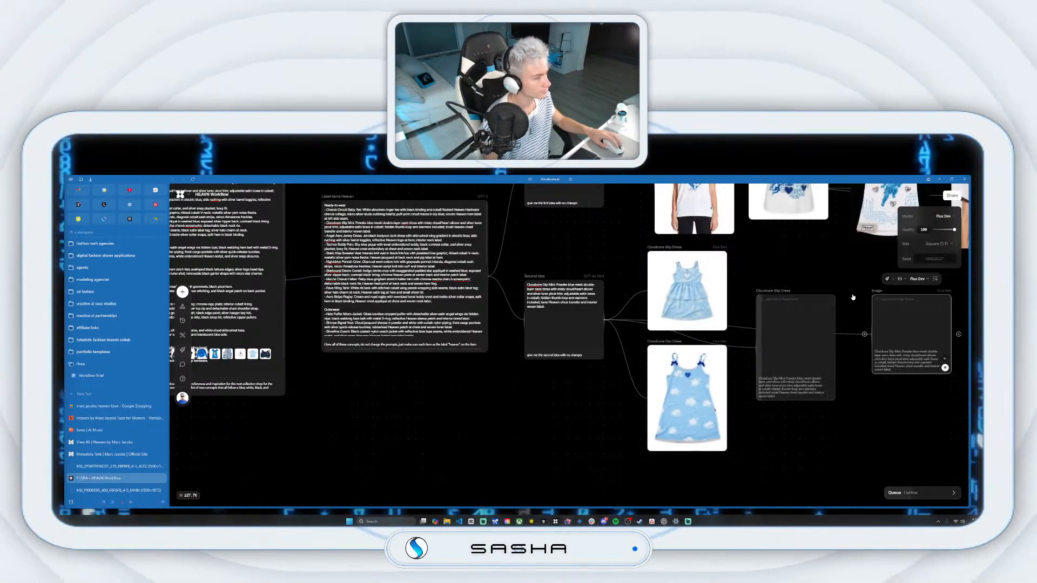
click(900, 279)
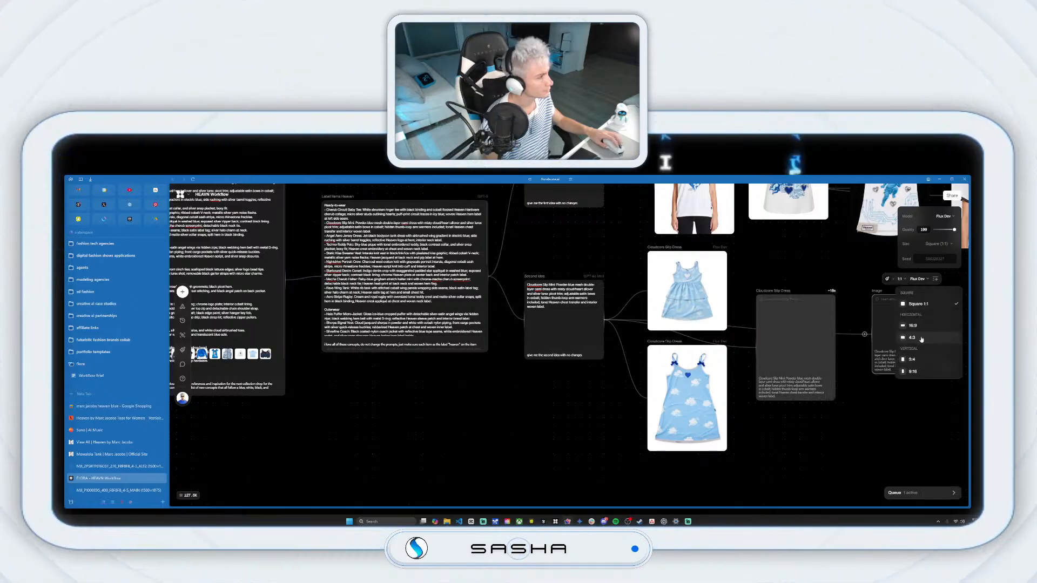
click(922, 361)
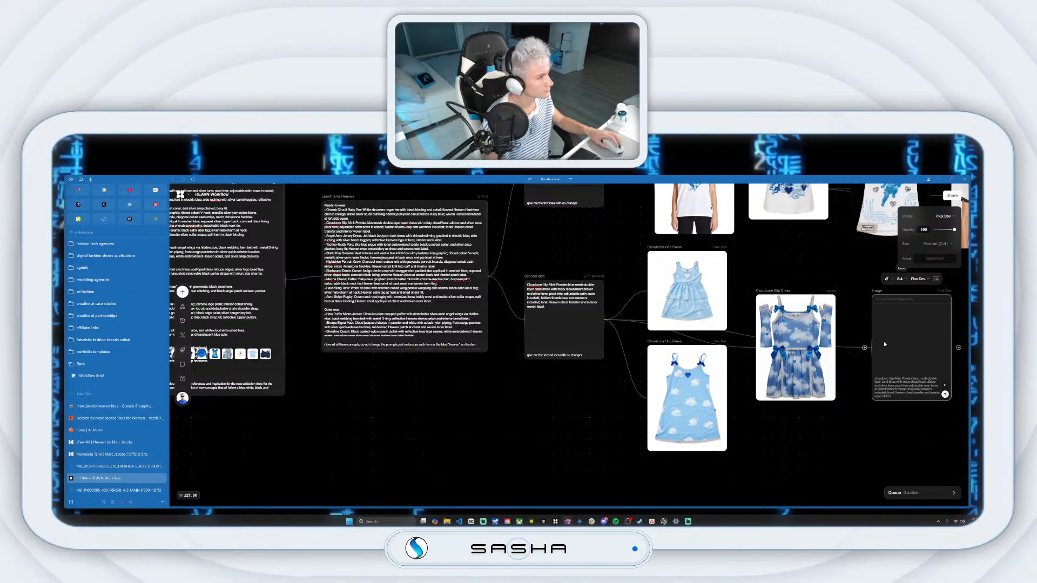
click(918, 279)
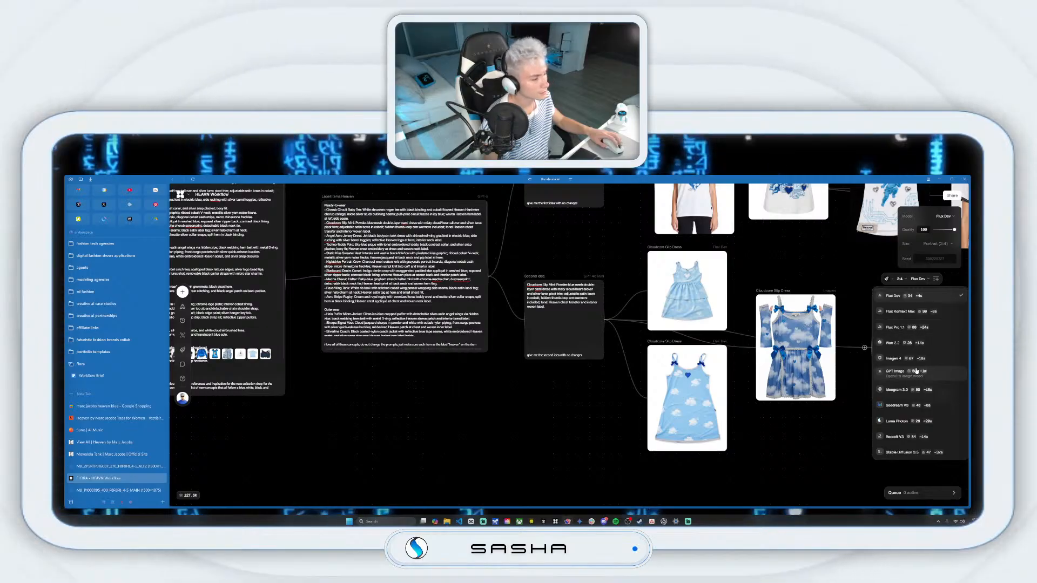
click(923, 410)
Step: Move the Imagen dress up, place the Seedream V3 block directly beneath it as a second column, and generate the Seedream image
drag(774, 294, 773, 251)
drag(883, 297, 781, 376)
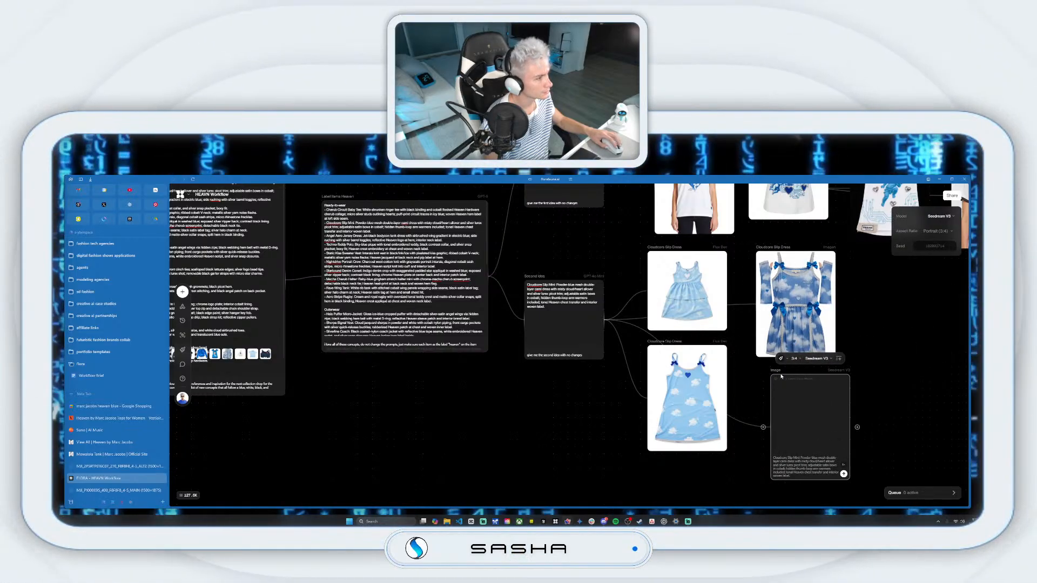
drag(768, 251, 759, 242)
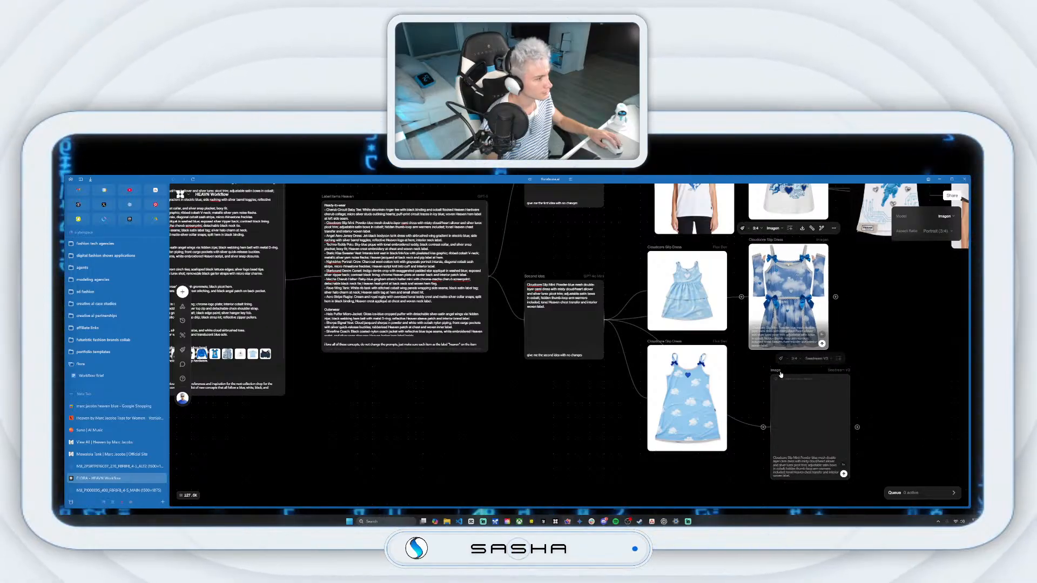
drag(780, 375, 768, 363)
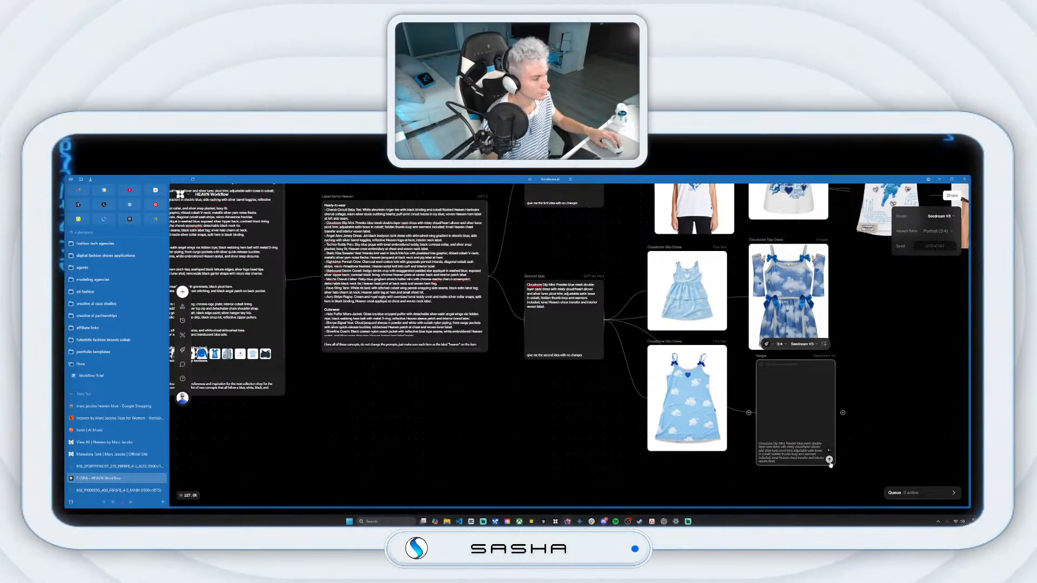
drag(763, 360, 756, 361)
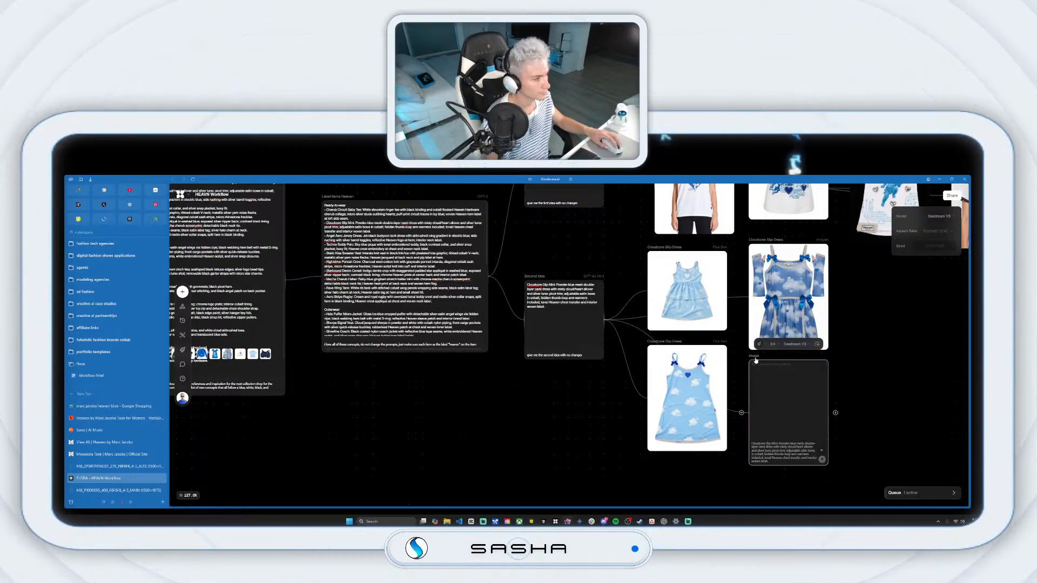
Step: Generate a Second Idea image with Flux Kontext Max at 3:4 in a new block beside the Imagen dress
drag(610, 319, 883, 341)
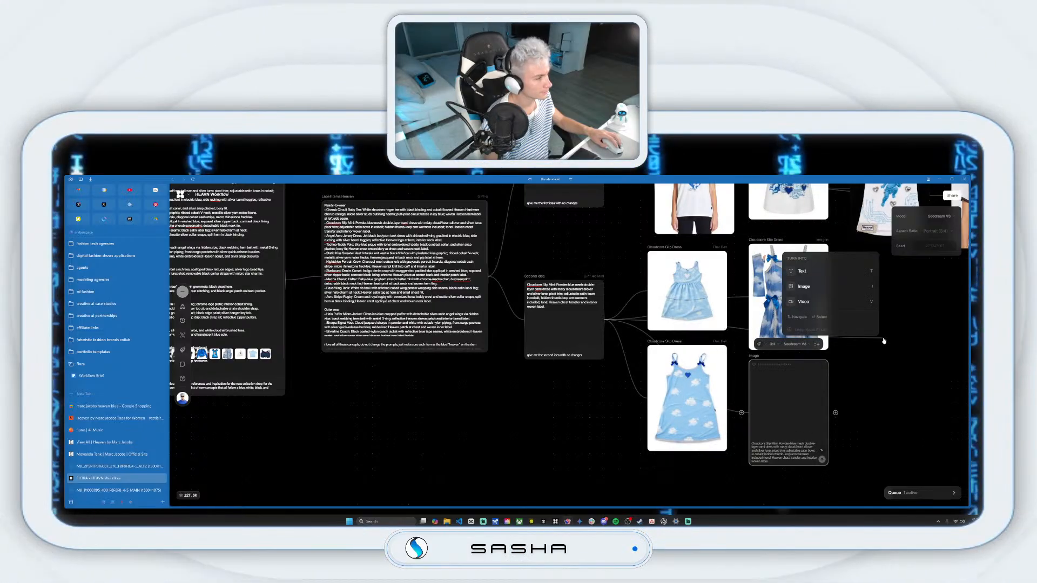
click(859, 288)
click(918, 288)
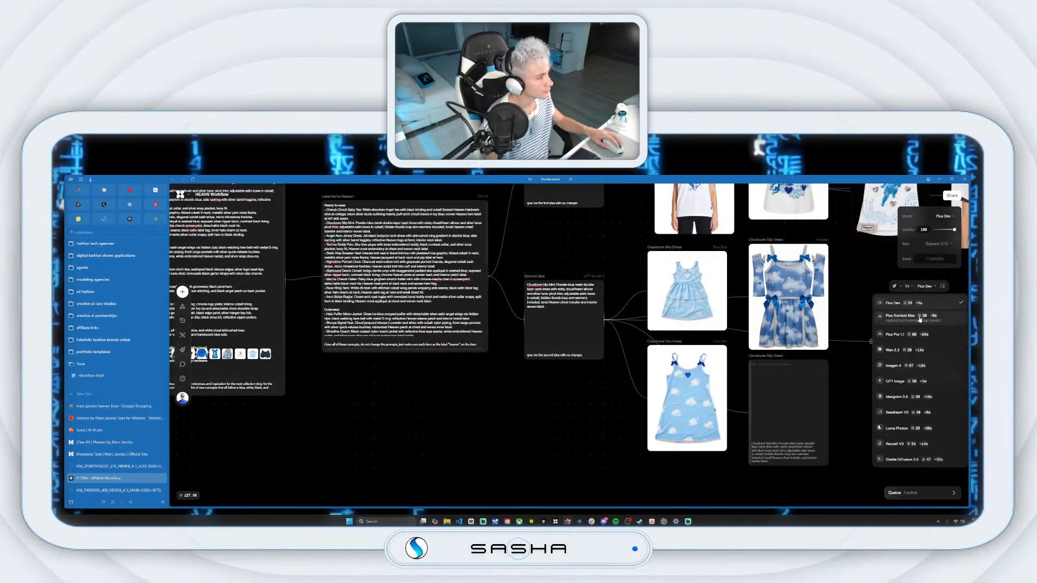
click(913, 313)
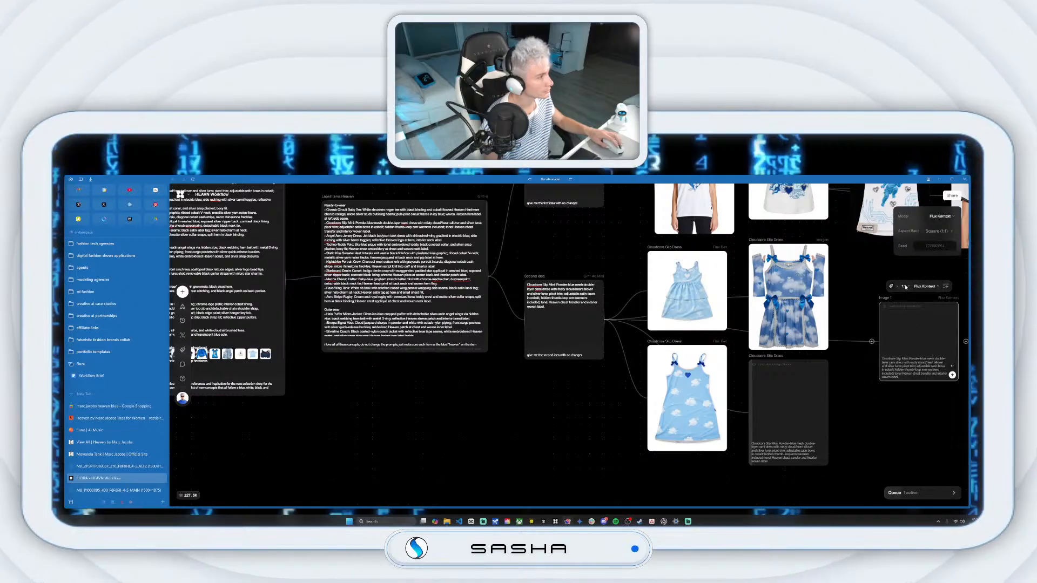
click(906, 287)
click(913, 332)
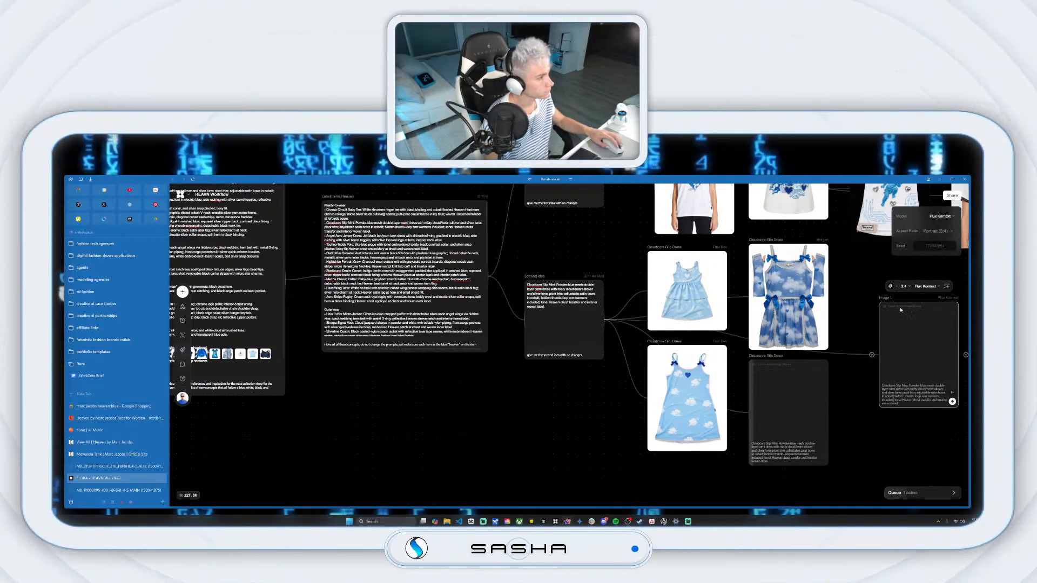
click(864, 301)
drag(883, 300, 854, 301)
drag(868, 379, 692, 369)
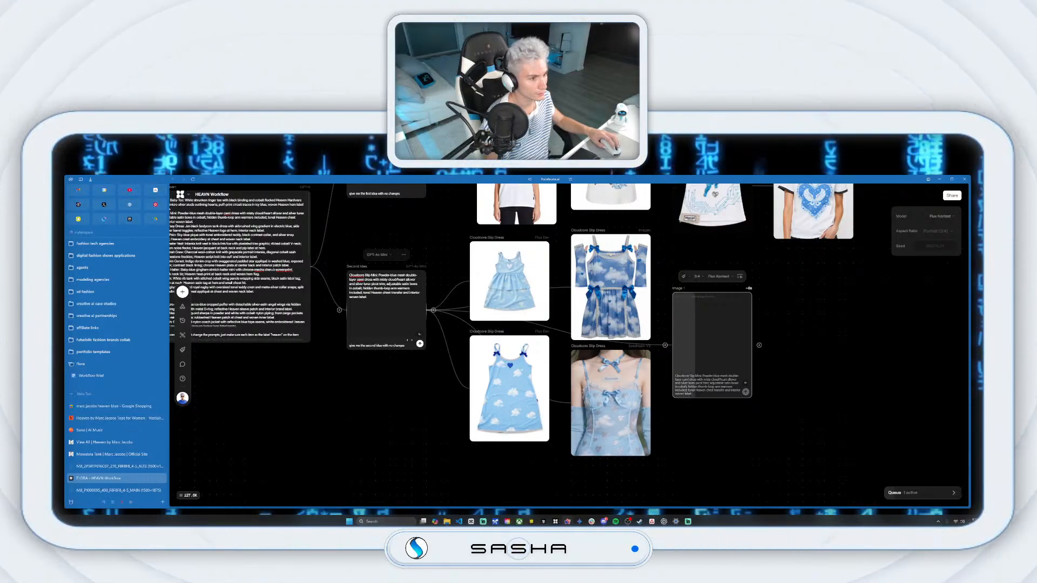
Step: Add another image block from Second Idea, set to Wan 2.2 at 3:4
drag(430, 311, 817, 412)
click(901, 371)
click(870, 356)
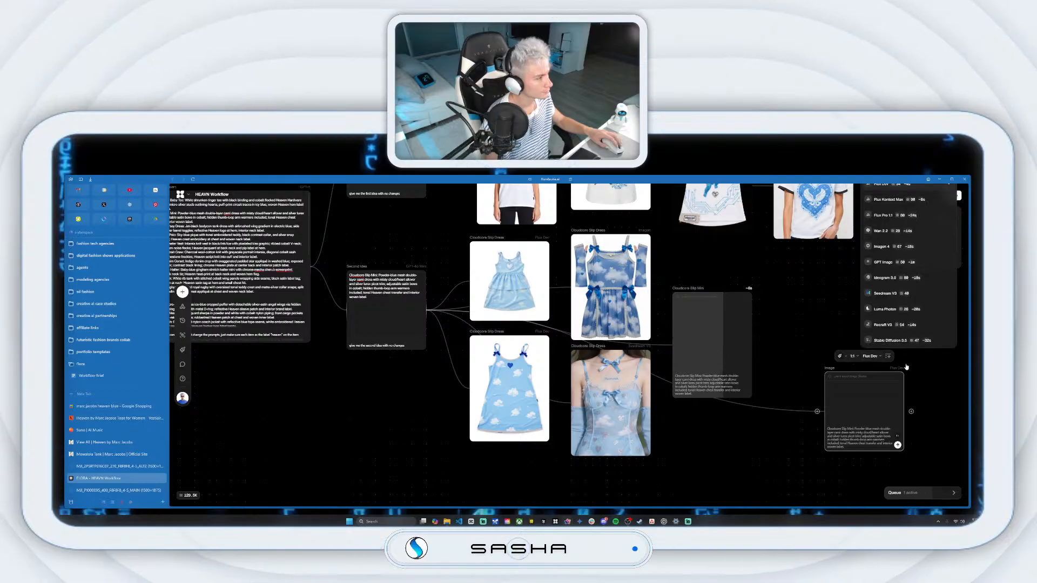
click(884, 231)
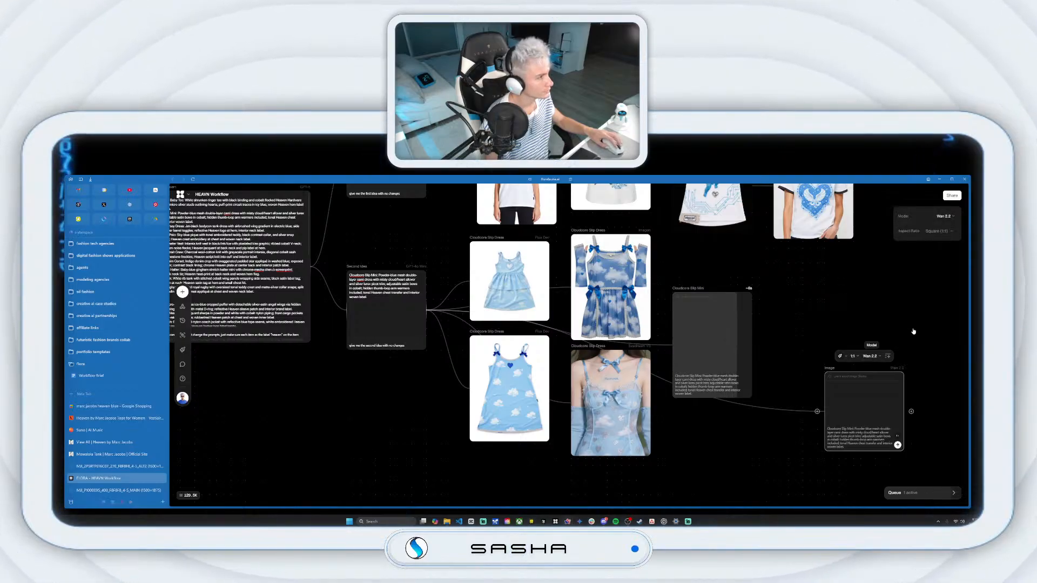
click(871, 359)
click(853, 356)
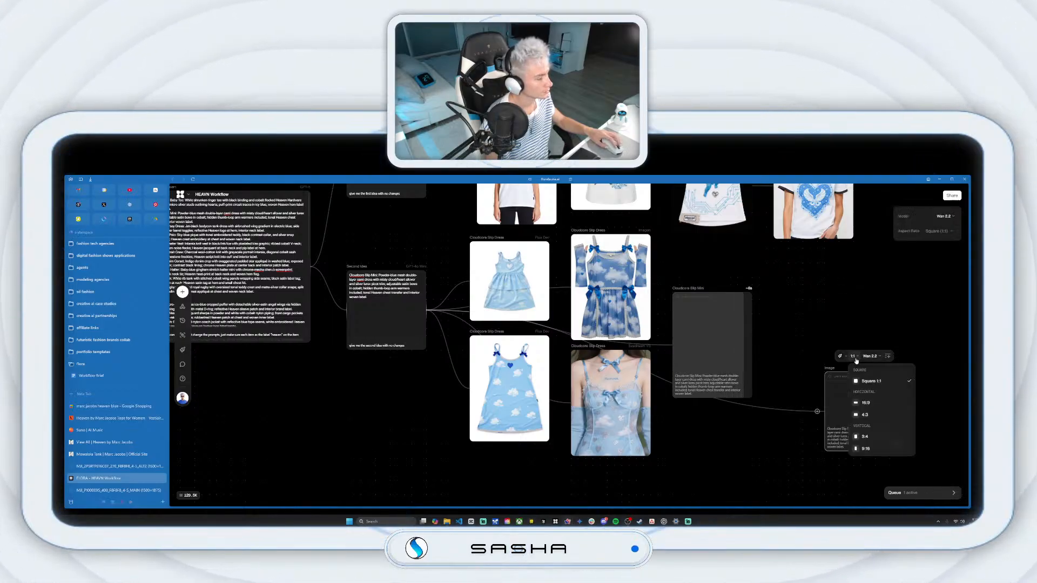
click(870, 435)
Step: Stack the Wan 2.2 block beneath the raised Flux Kontext dress as a third column and generate its image
drag(687, 292, 687, 255)
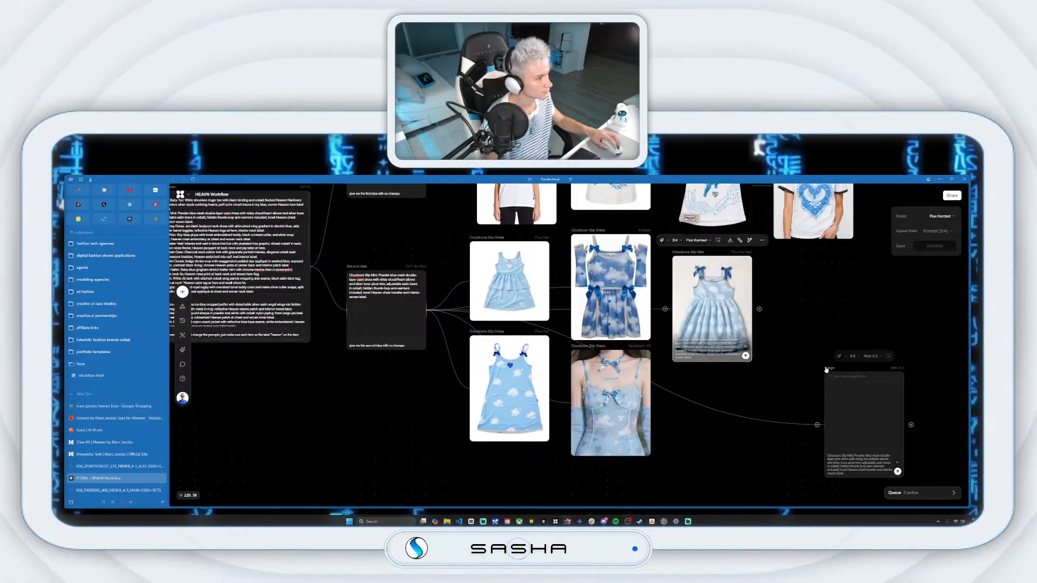
drag(849, 389, 726, 403)
drag(686, 254, 683, 240)
click(703, 384)
drag(703, 383, 675, 362)
click(745, 466)
Step: Lower the Seedream dress so it sits level with the Wan 2.2 block in the neighbouring column
click(690, 237)
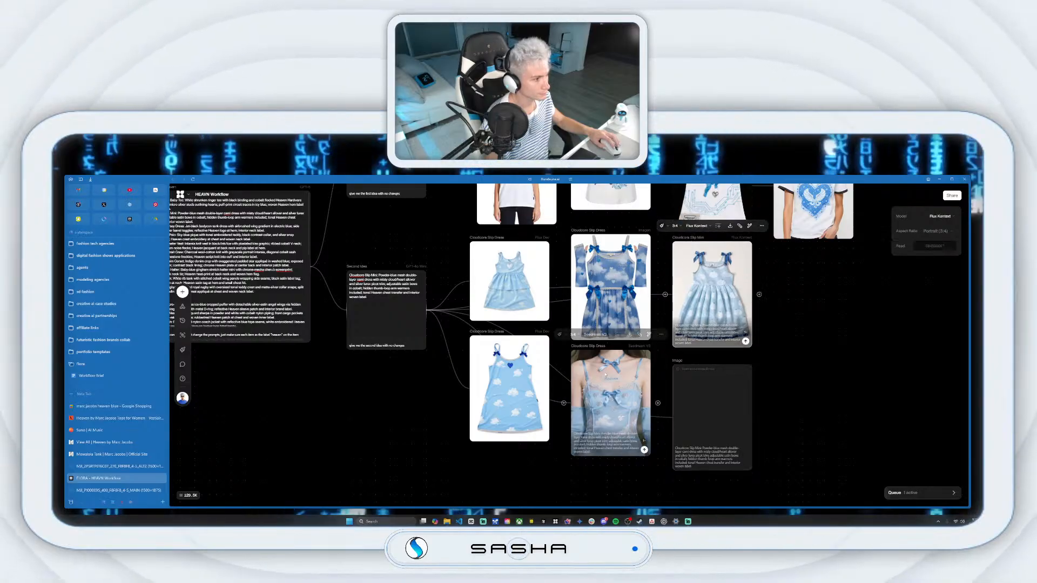
drag(585, 348, 586, 364)
click(688, 365)
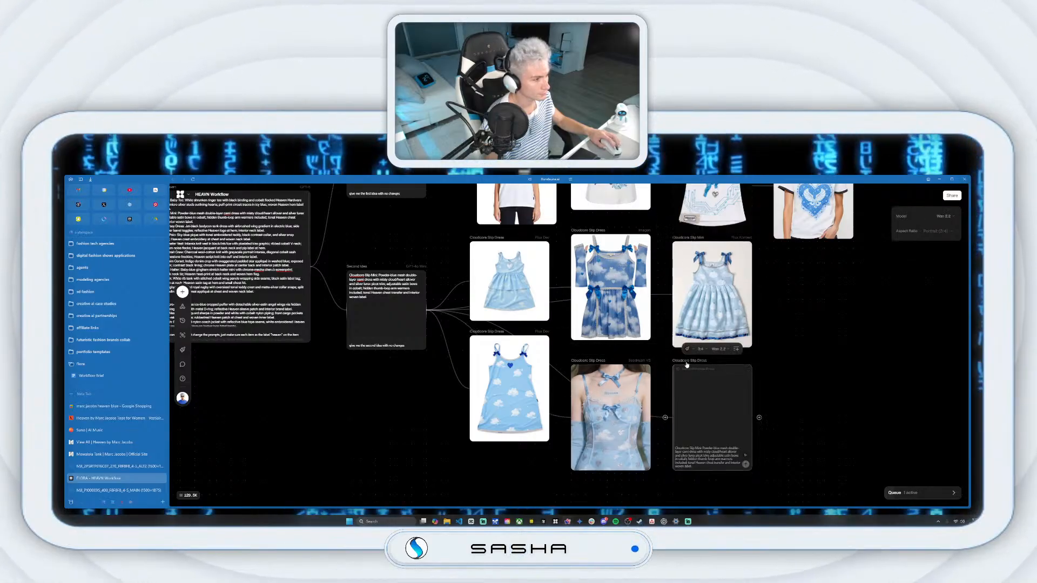
click(695, 241)
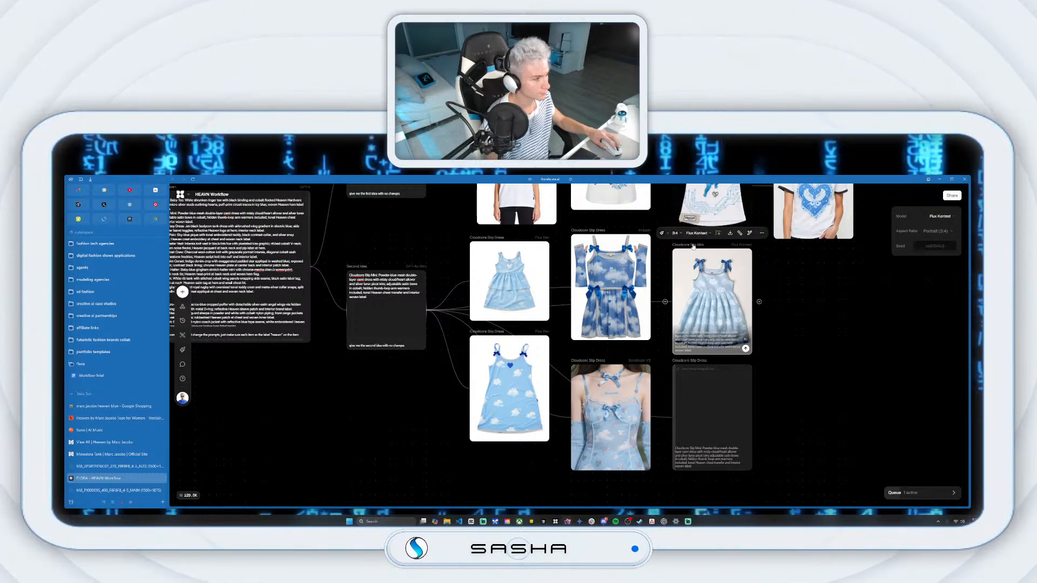
click(796, 384)
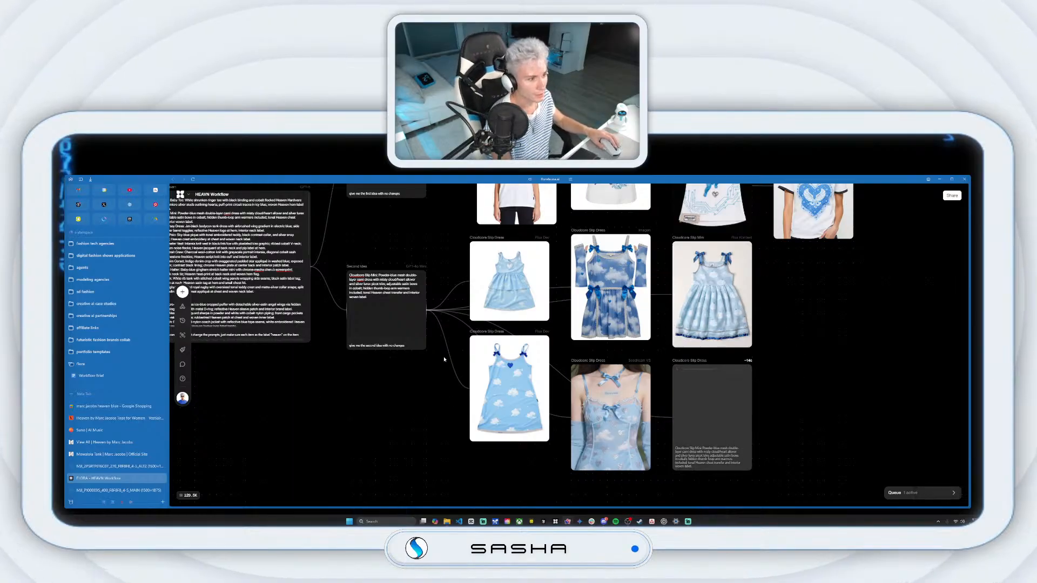
drag(444, 359, 479, 382)
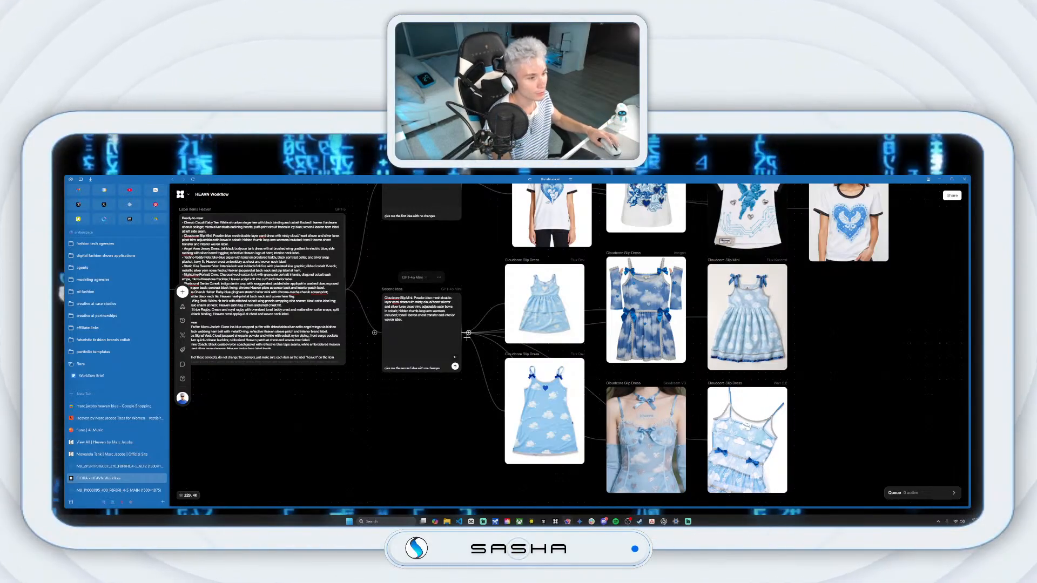
drag(486, 339, 486, 339)
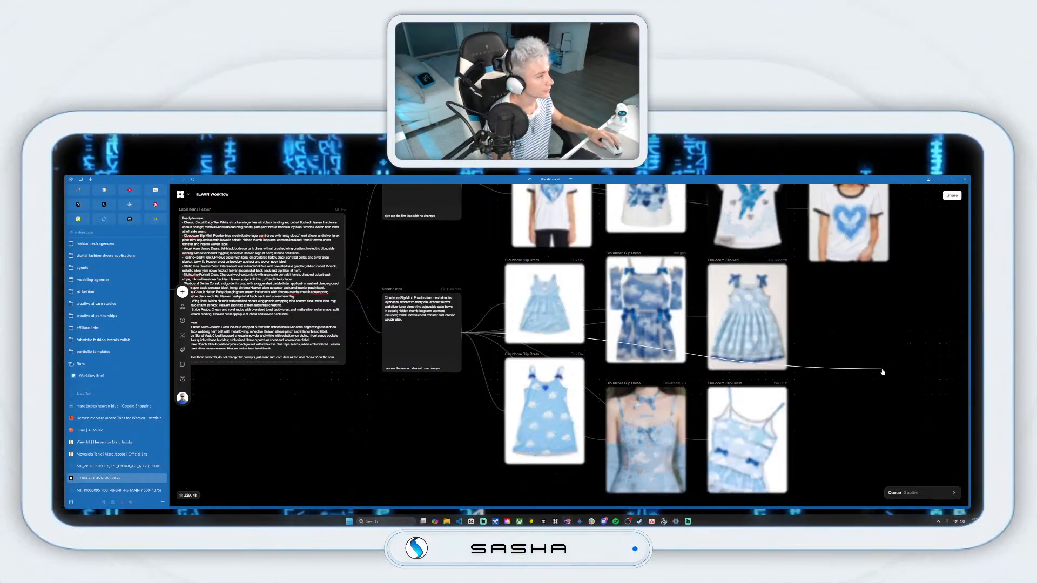
drag(884, 372, 883, 372)
click(818, 316)
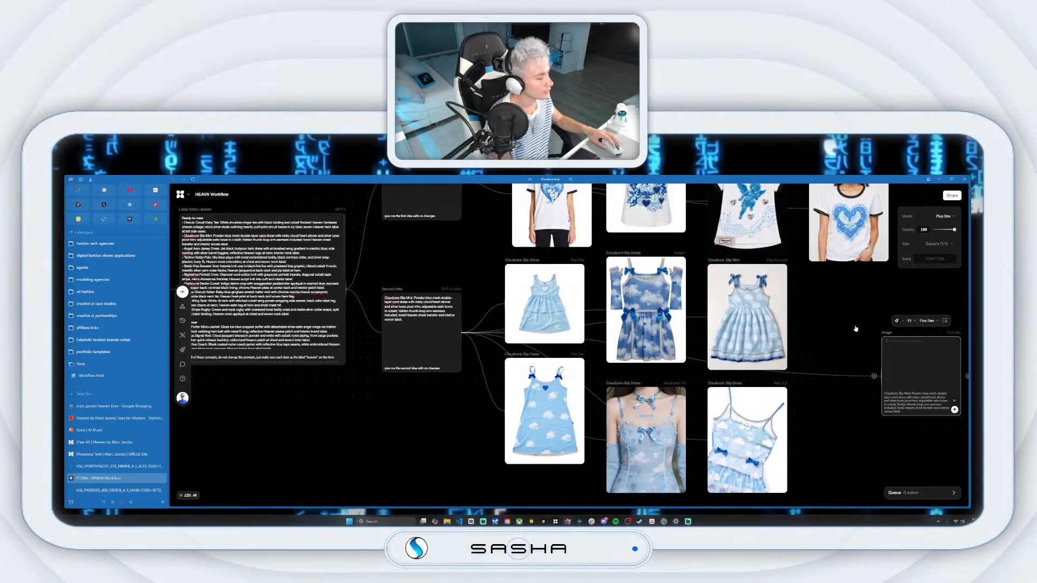
click(927, 321)
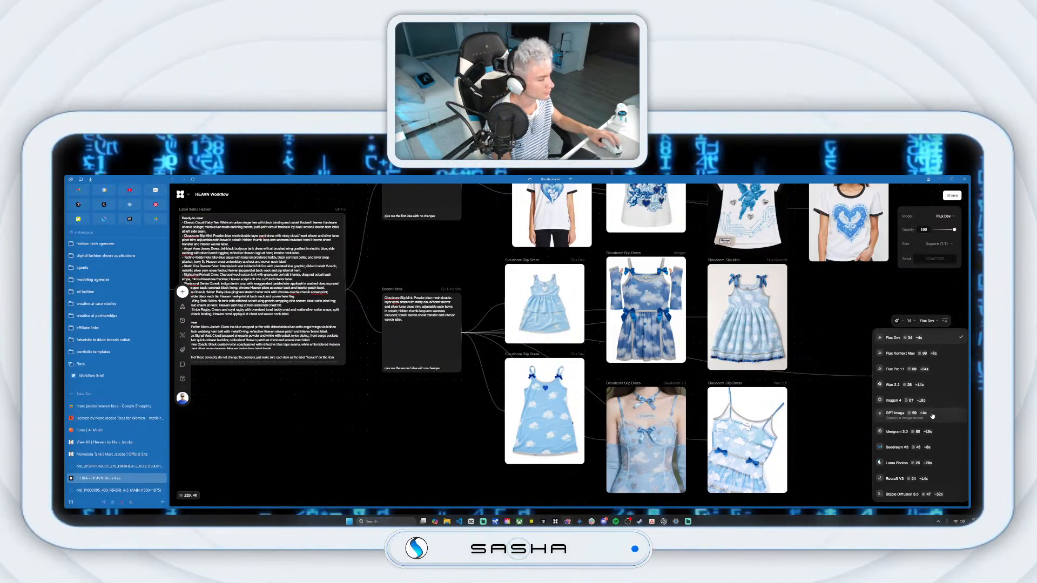
click(834, 352)
click(898, 351)
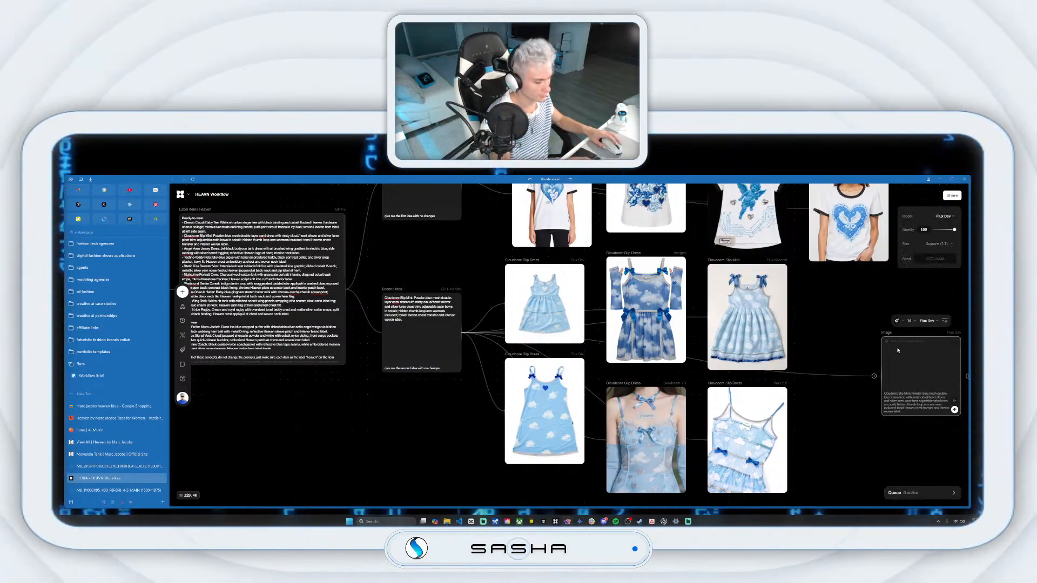
key(Delete)
Step: Duplicate the HEAVEN Collection Drop text block with its image connections and place the copy below the original
drag(356, 393, 440, 400)
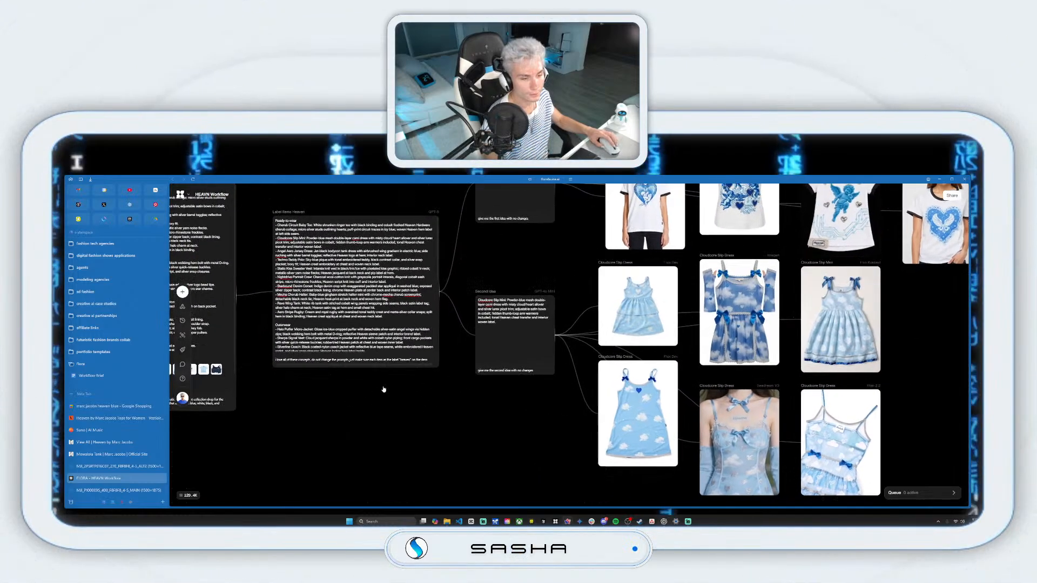
scroll(378, 399, left, 5)
scroll(528, 374, down, 5)
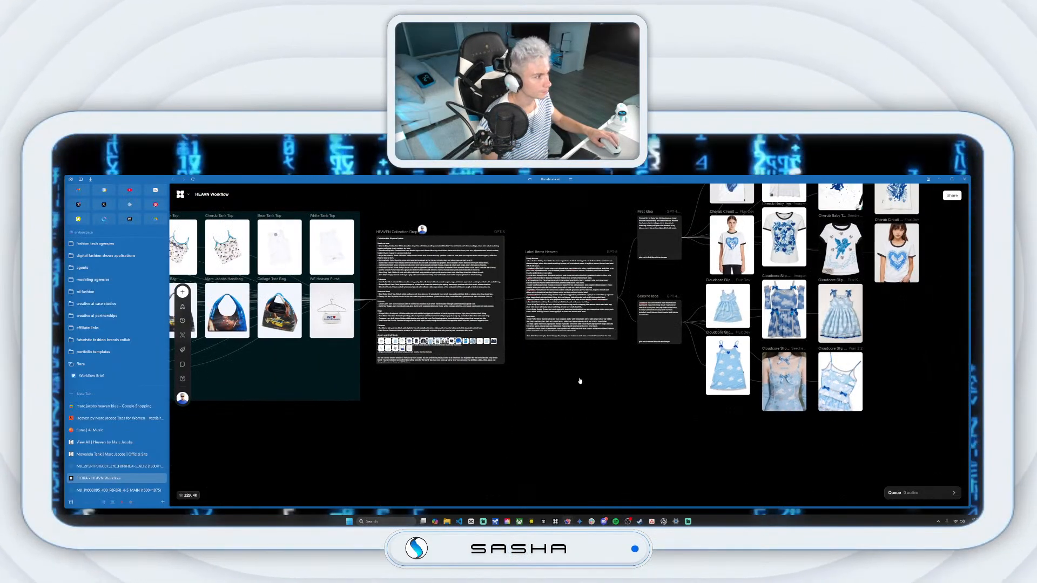
drag(580, 381, 639, 391)
click(445, 245)
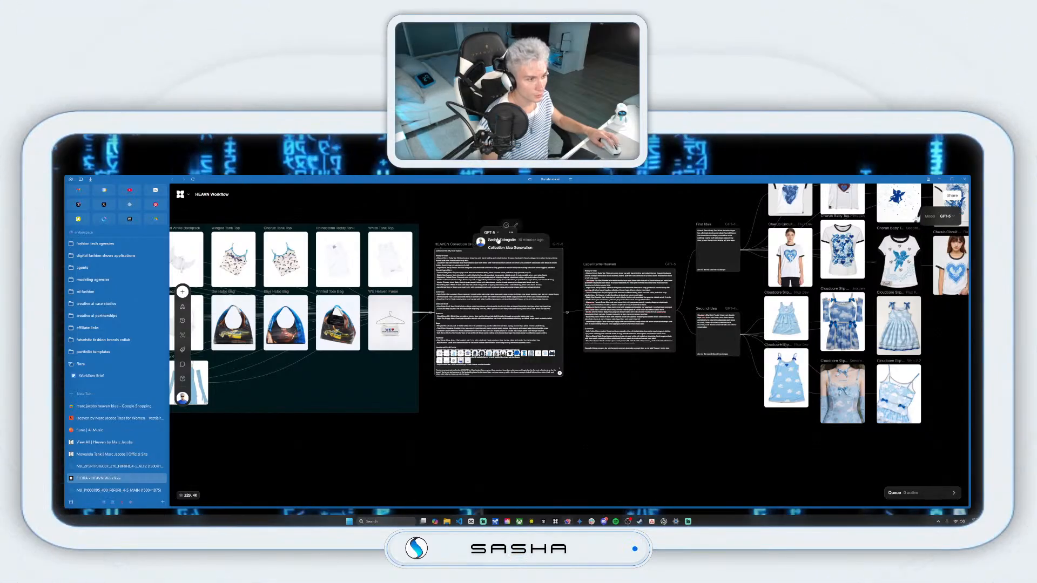
right_click(562, 278)
drag(624, 450, 638, 281)
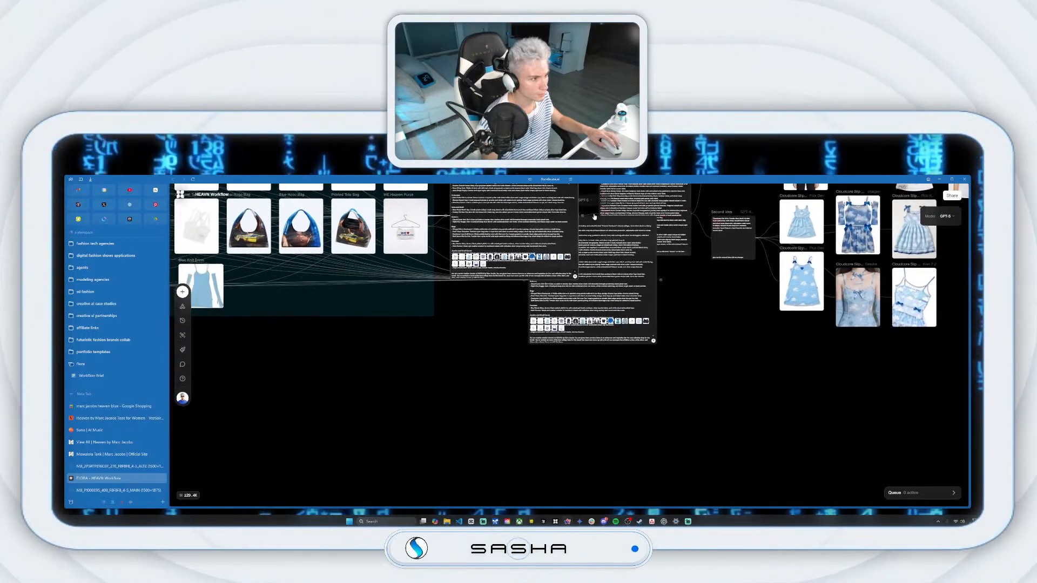
drag(595, 216, 504, 346)
scroll(495, 451, up, 4)
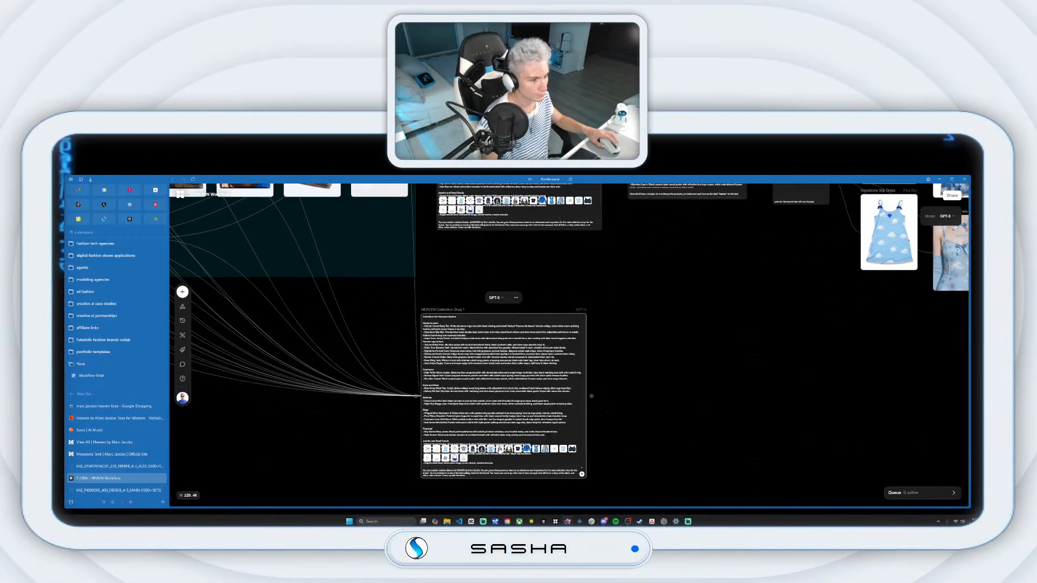
Step: Extend the color scheme sentence in the duplicated block's prompt with "all with a sort of futuristic twist to each design."
drag(443, 426, 534, 357)
scroll(535, 409, up, 1)
scroll(558, 409, up, 1)
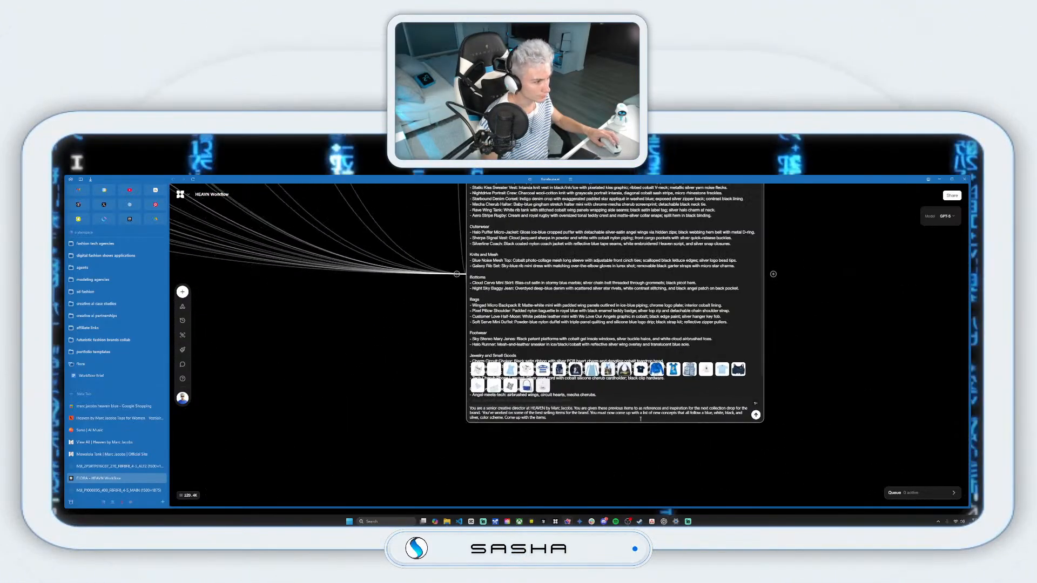
click(548, 417)
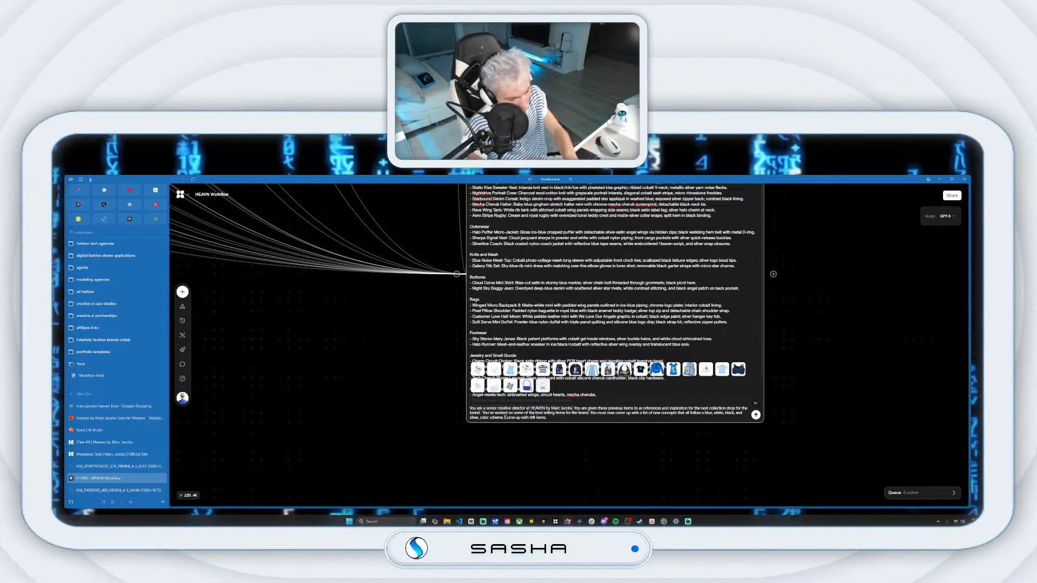
text(all )
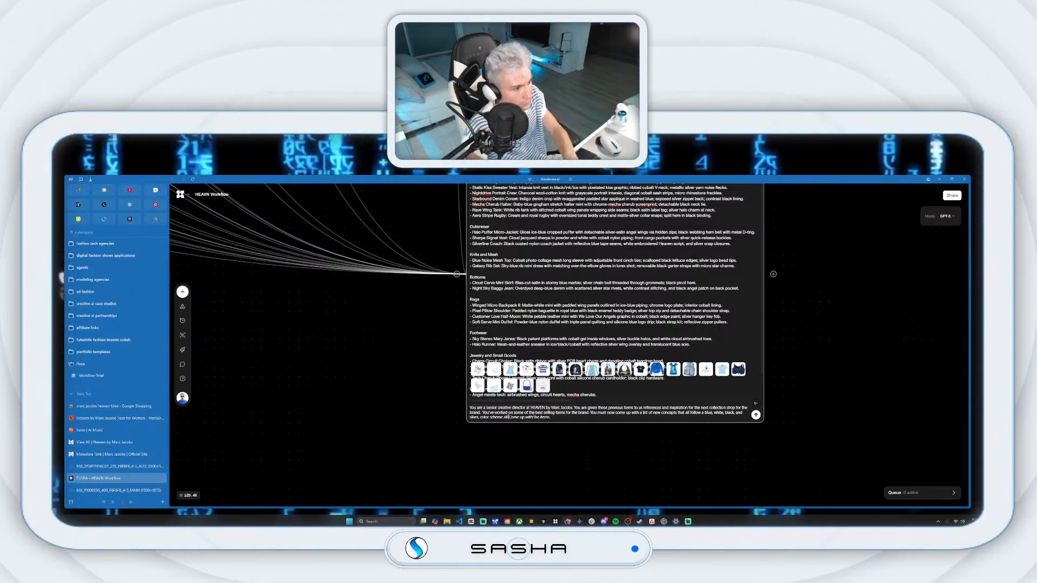
text(with a)
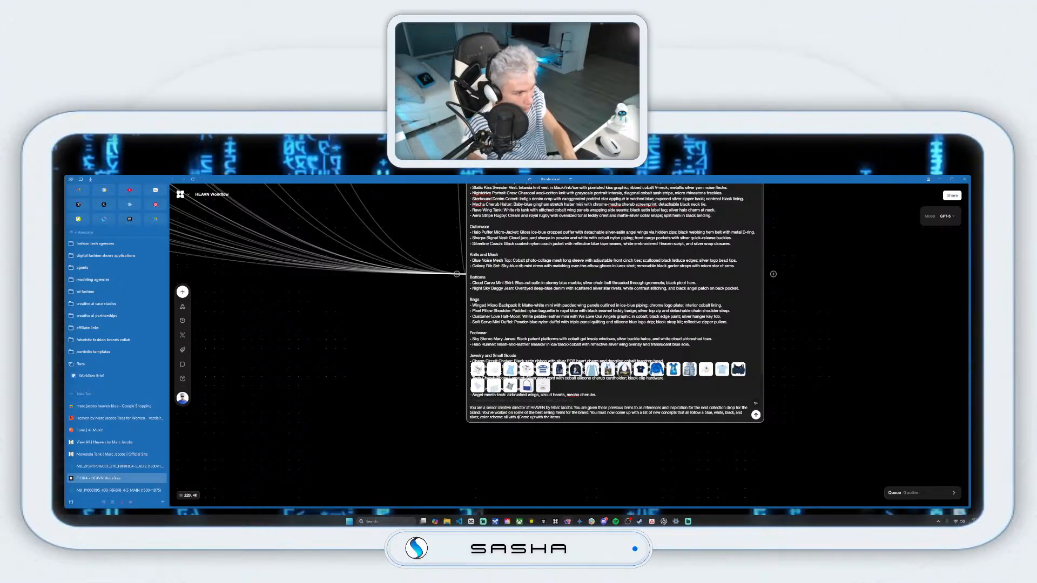
text( futu)
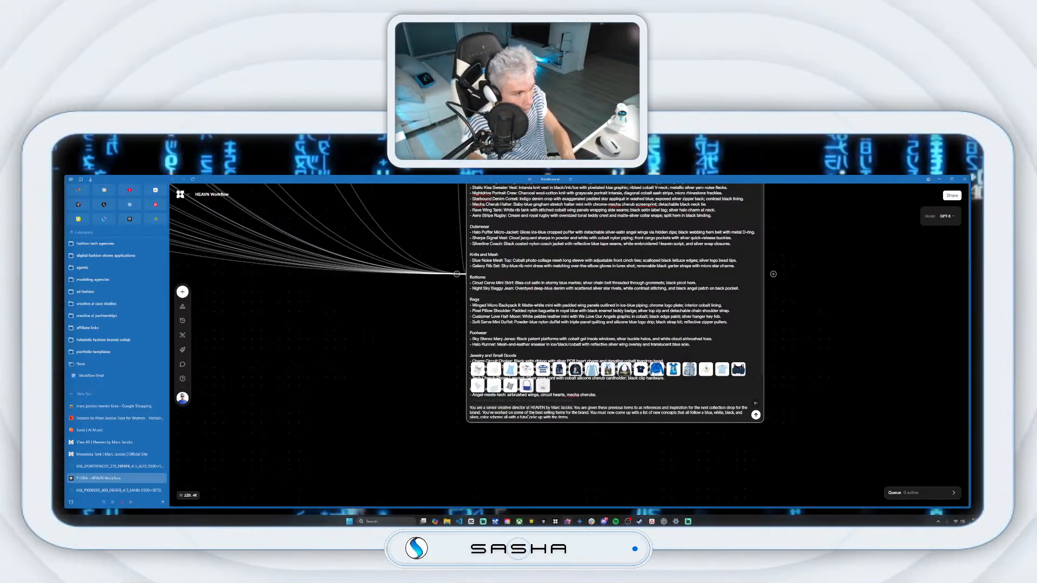
key(BackSpace)
key(BackSpace)
key(BackSpace)
key(BackSpace)
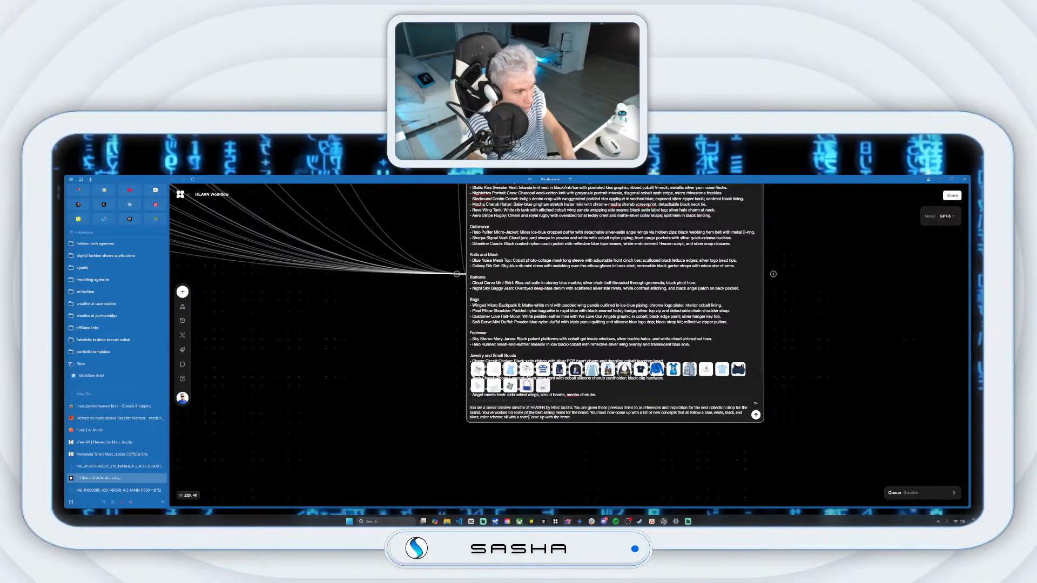
key(BackSpace)
key(BackSpace)
text(t of futu)
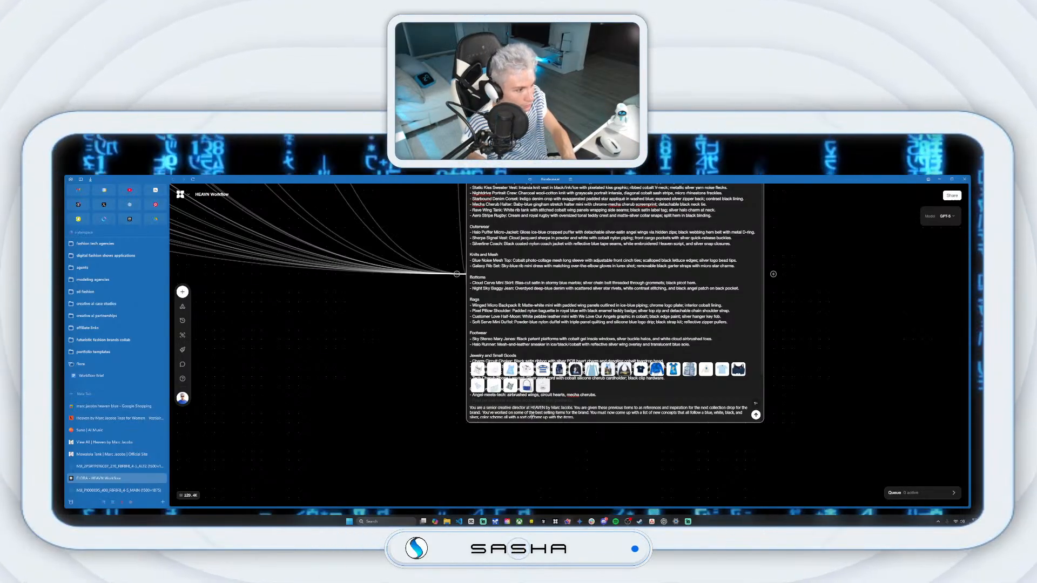
text(ristic twist to)
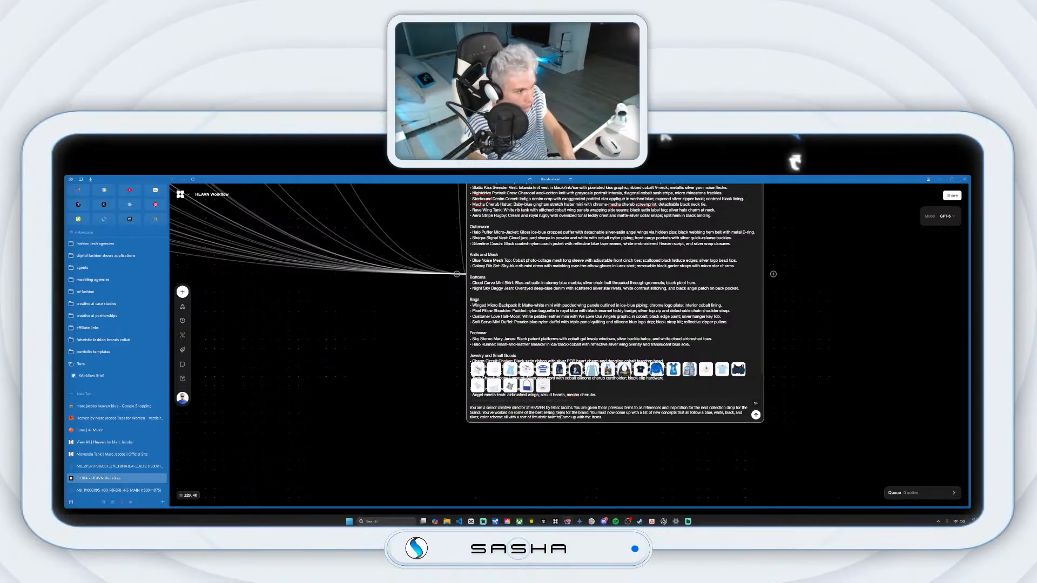
text(each design.)
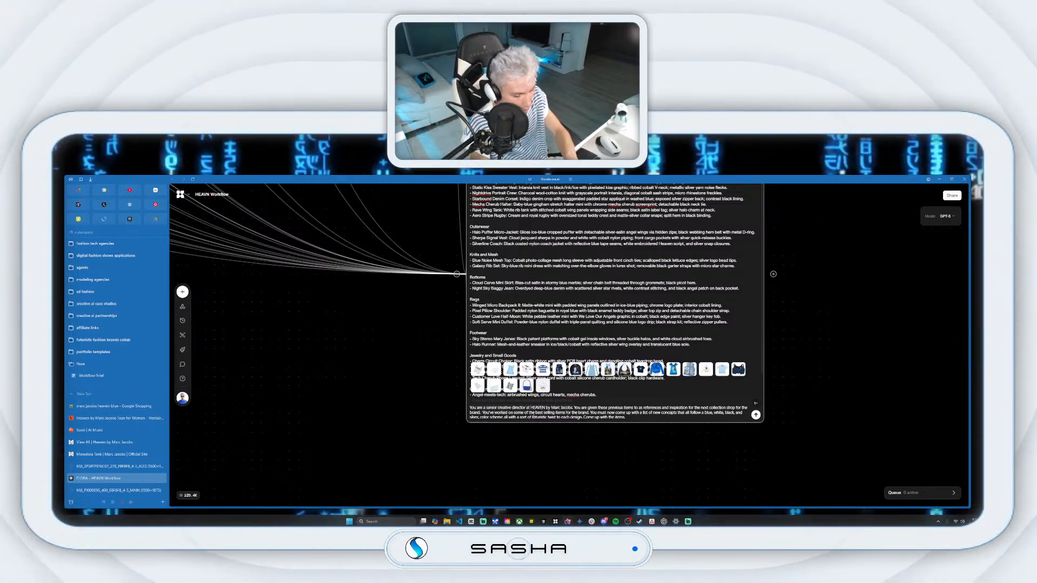
Step: Add "Ensure every idea has the label: "Heaven" on the item" after the futuristic twist sentence in the duplicated block's prompt
text(Ensure every idea)
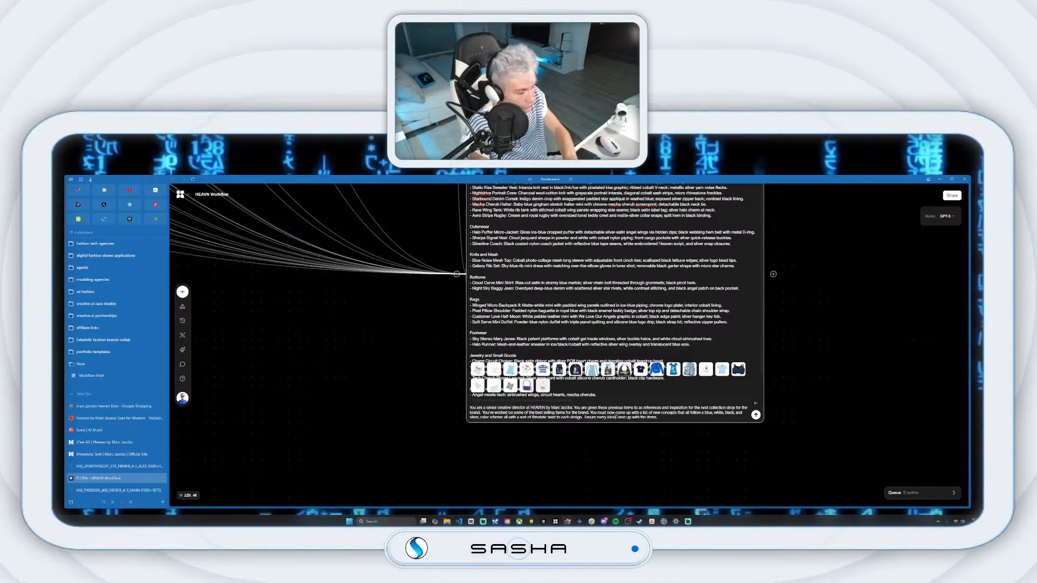
text( has)
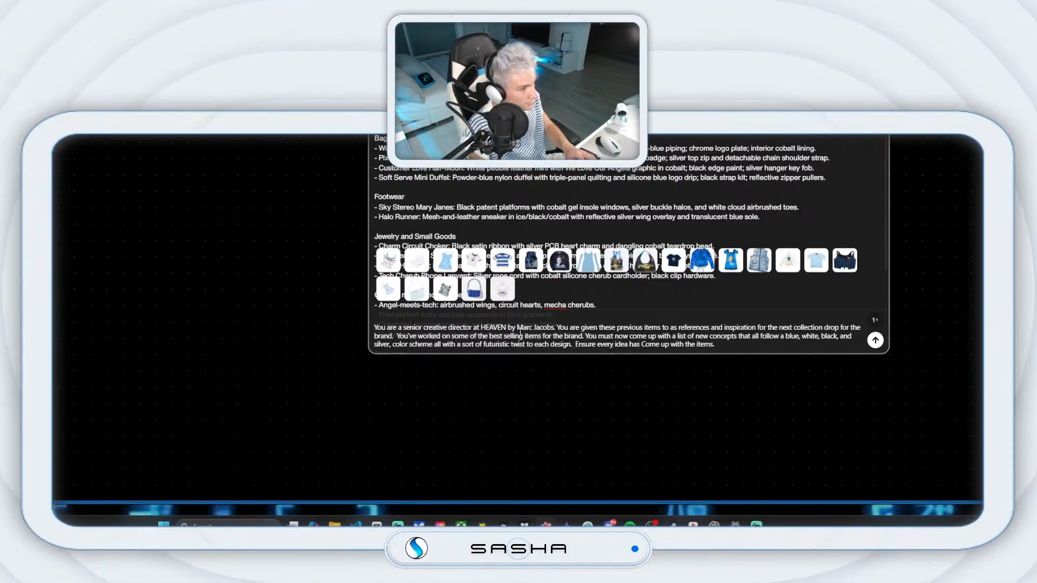
text(the label )
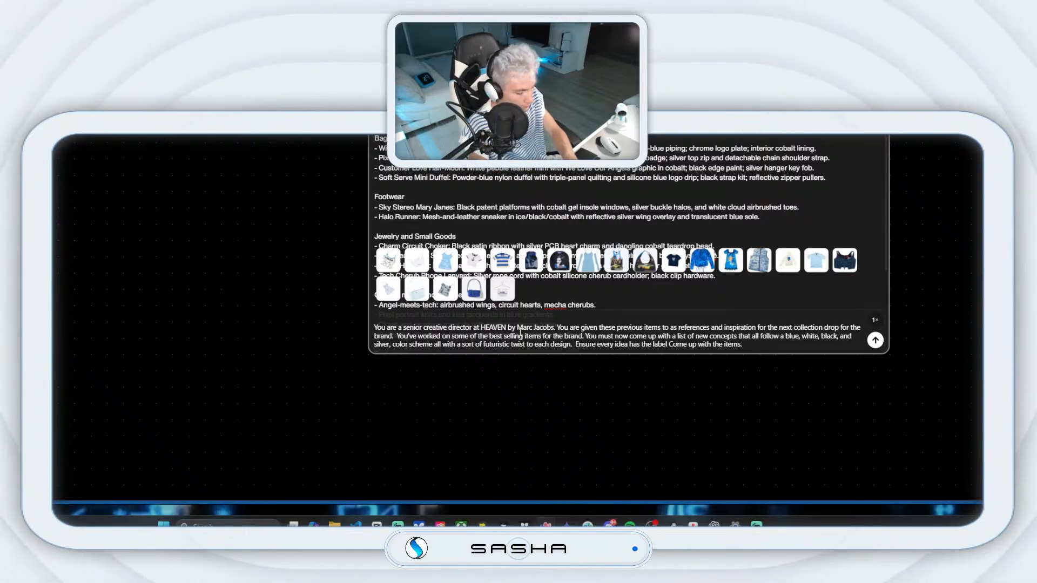
text(: ")
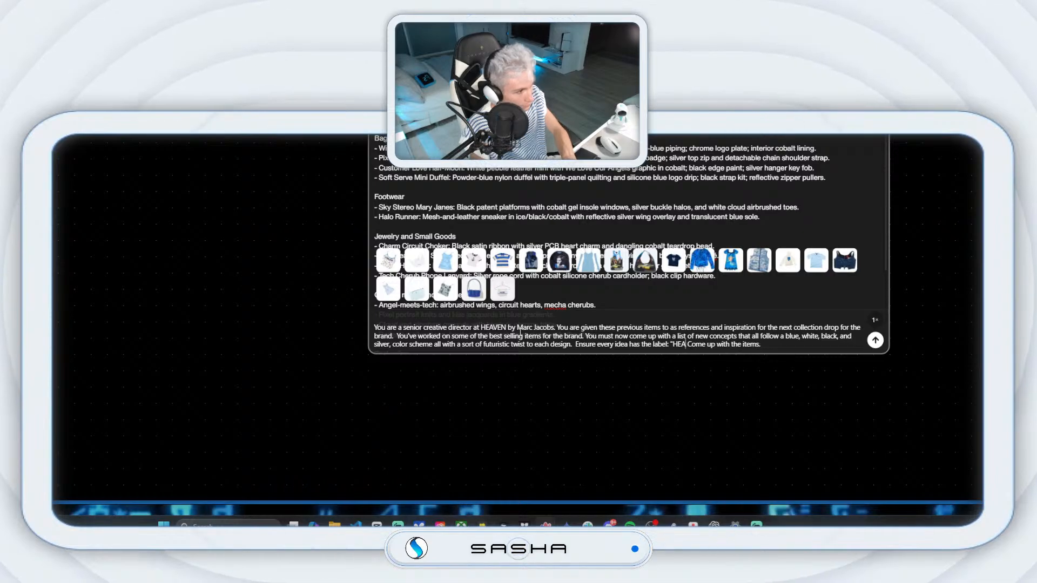
text(Heave)
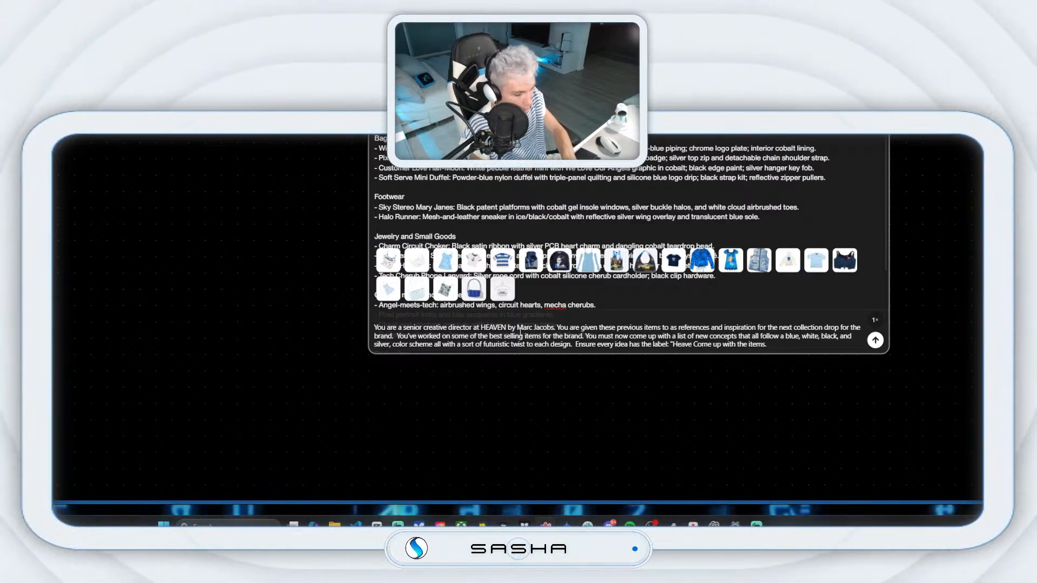
text(n" on)
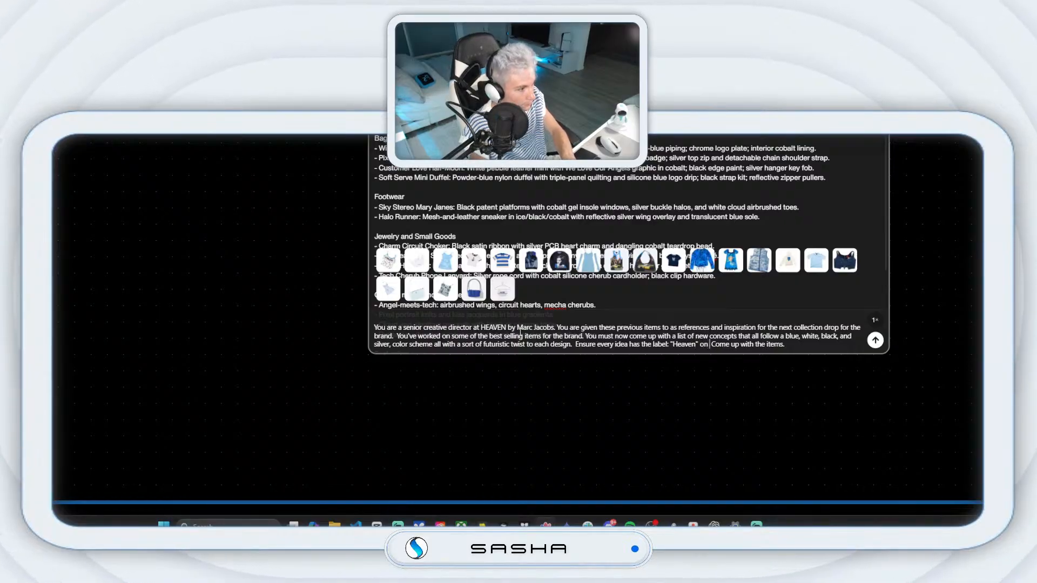
text( the)
text( item,)
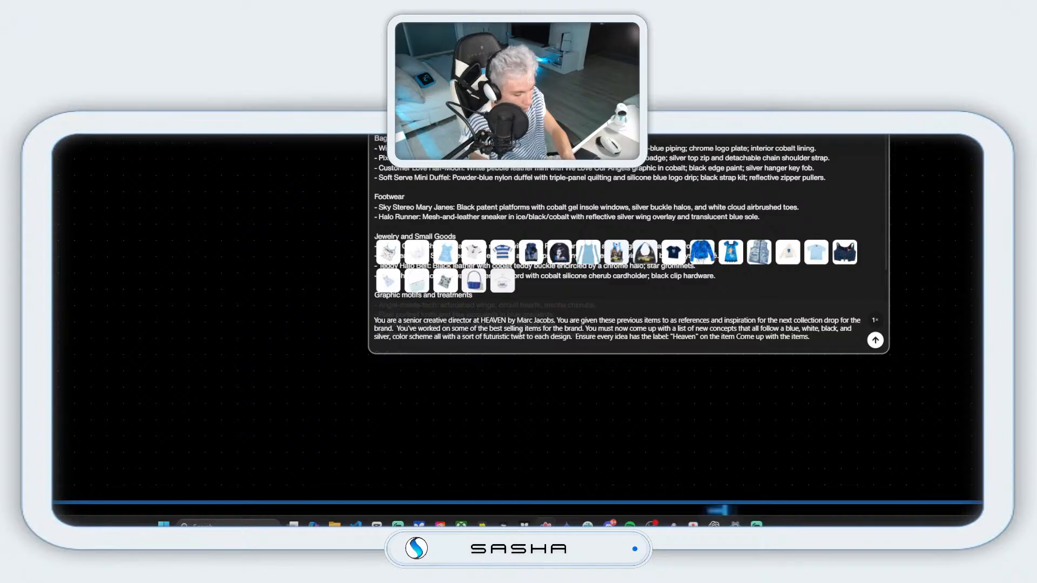
Step: Complete the label sentence with "and is featured on a plain white background." and generate the futuristic concept list
text(Make sure)
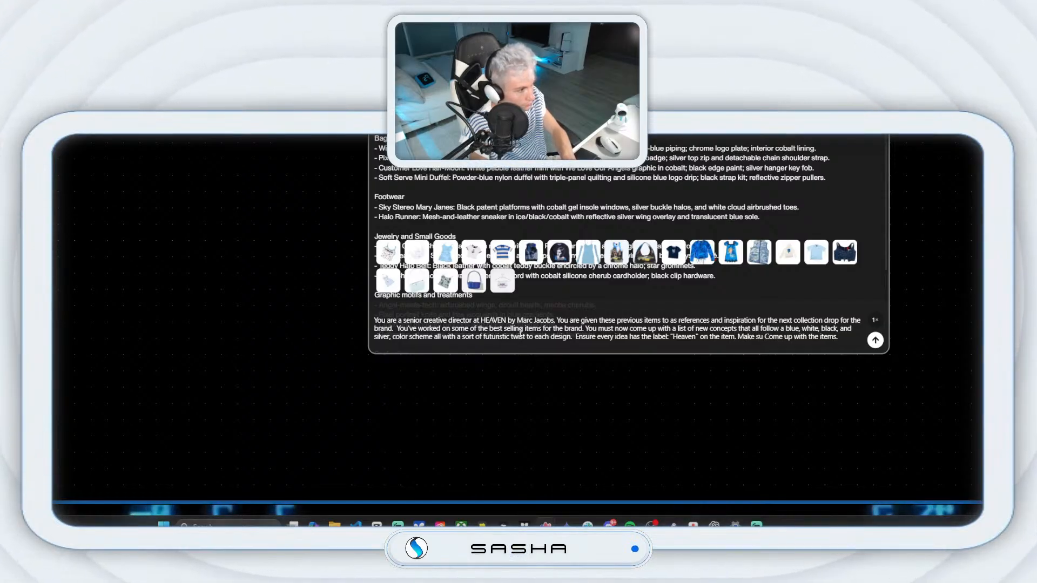
text( and)
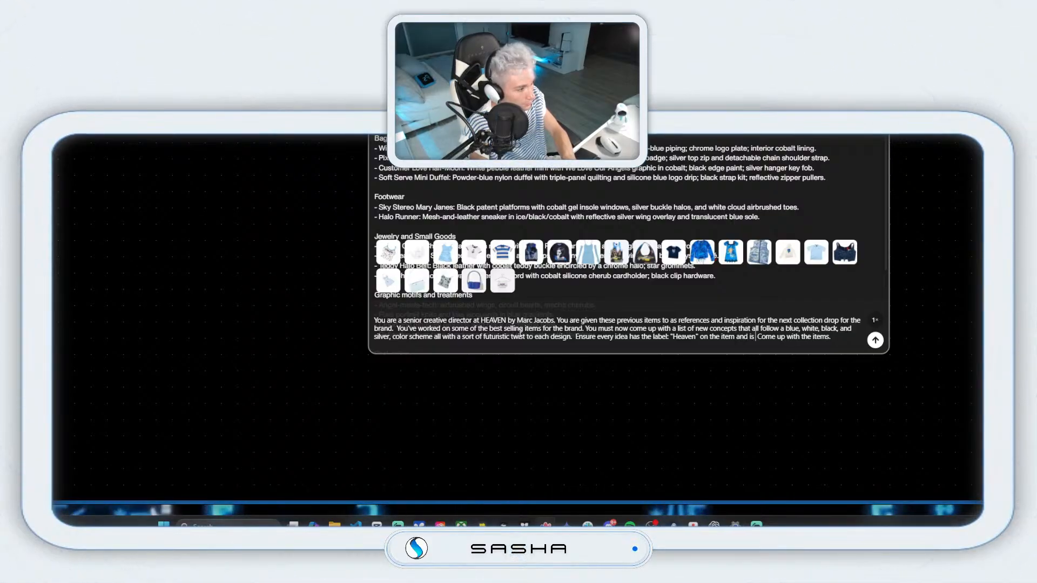
text( is featured)
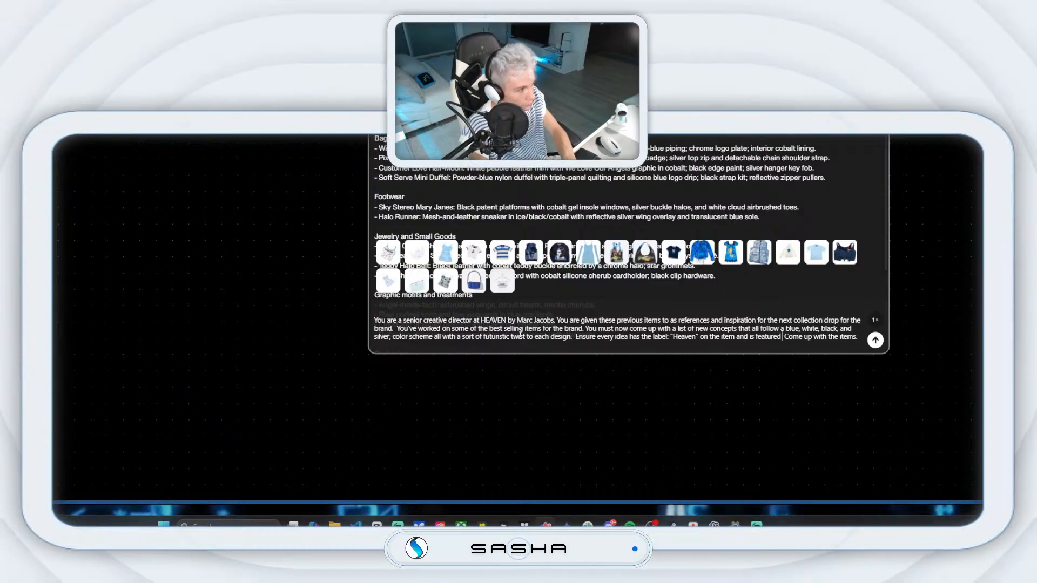
text( on a plain)
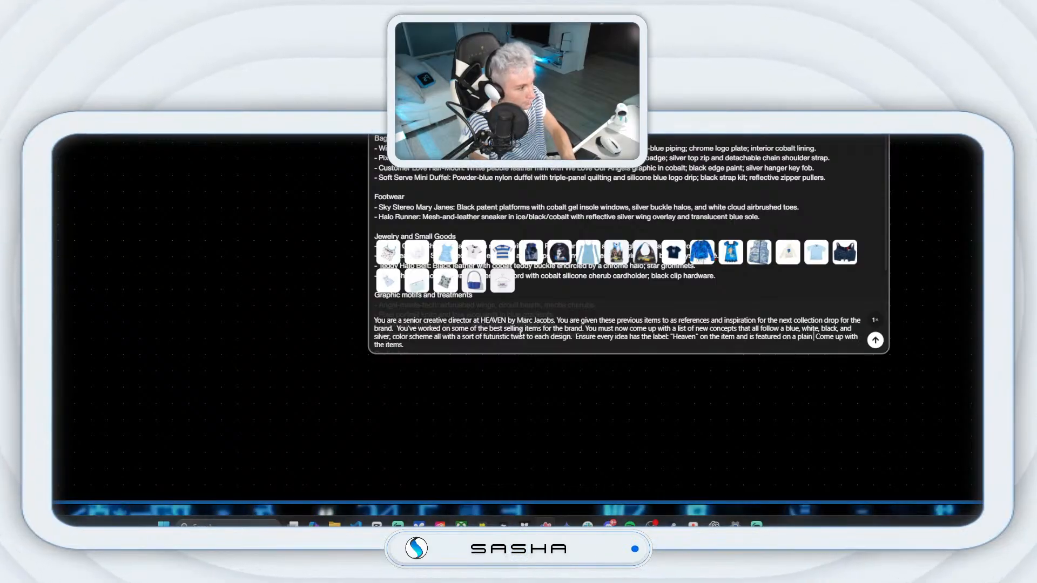
text( white b )
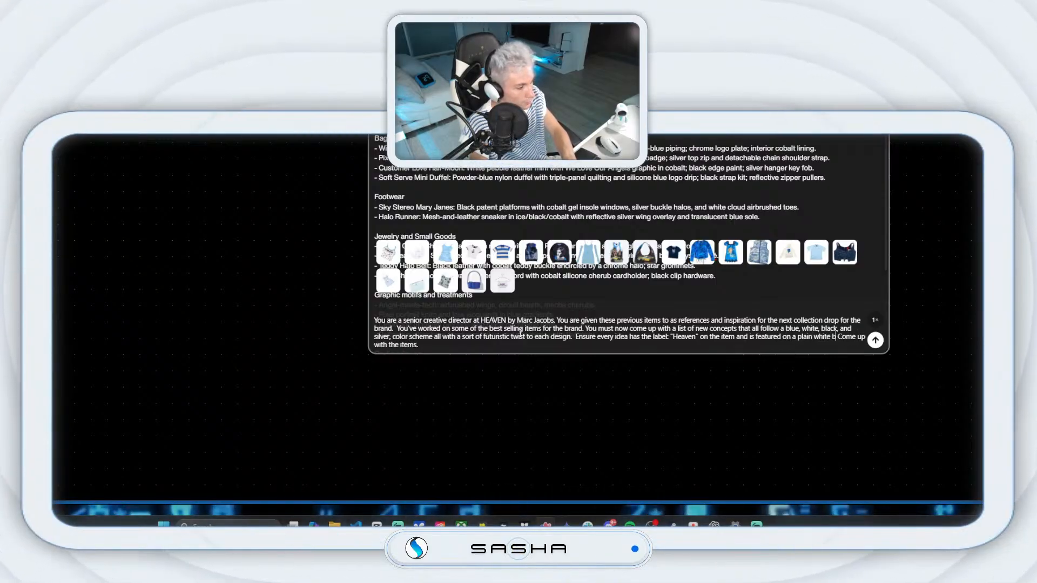
text(agkgrou)
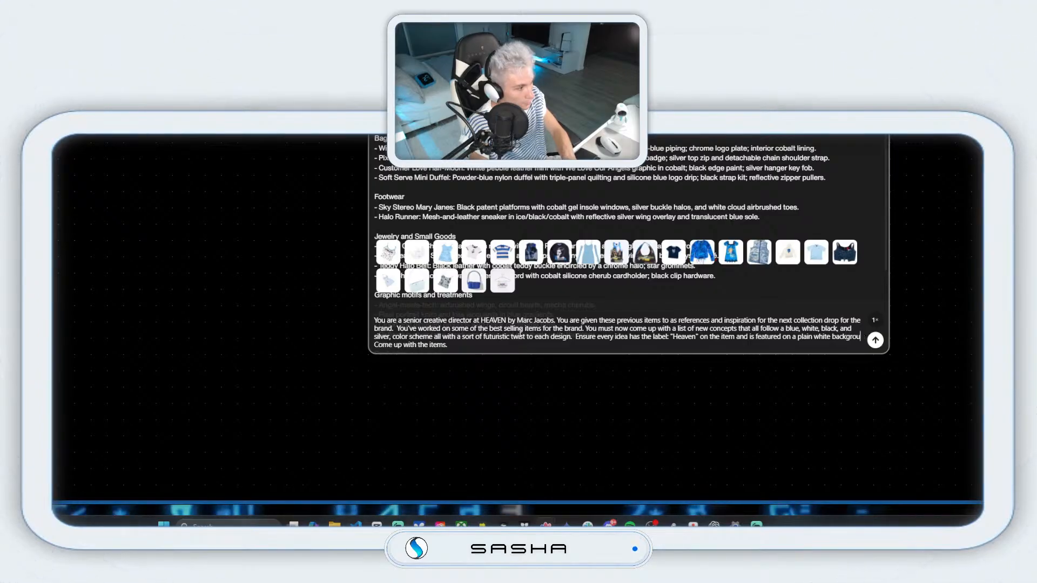
text(nd)
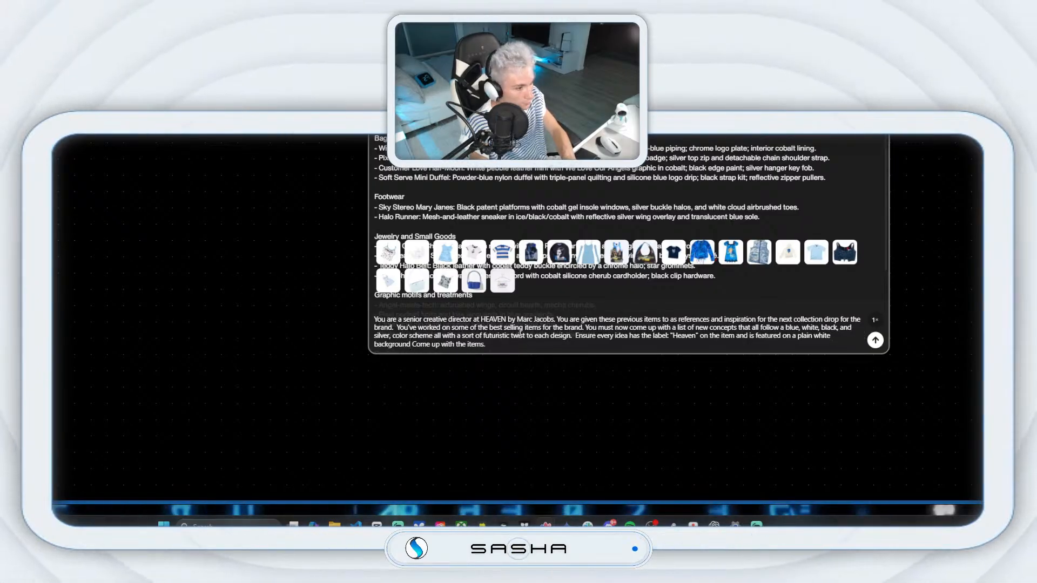
text(.)
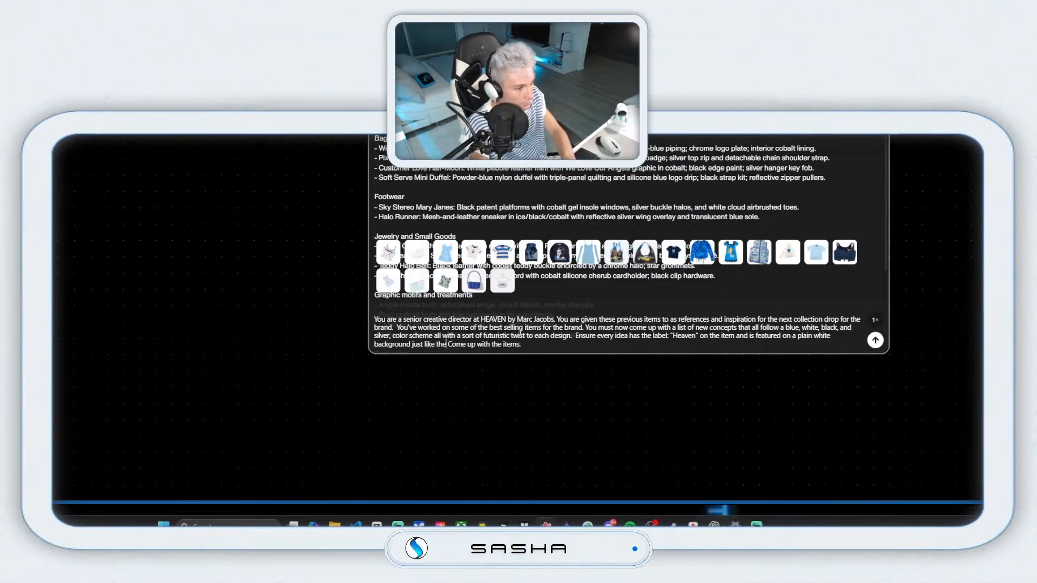
text(ref)
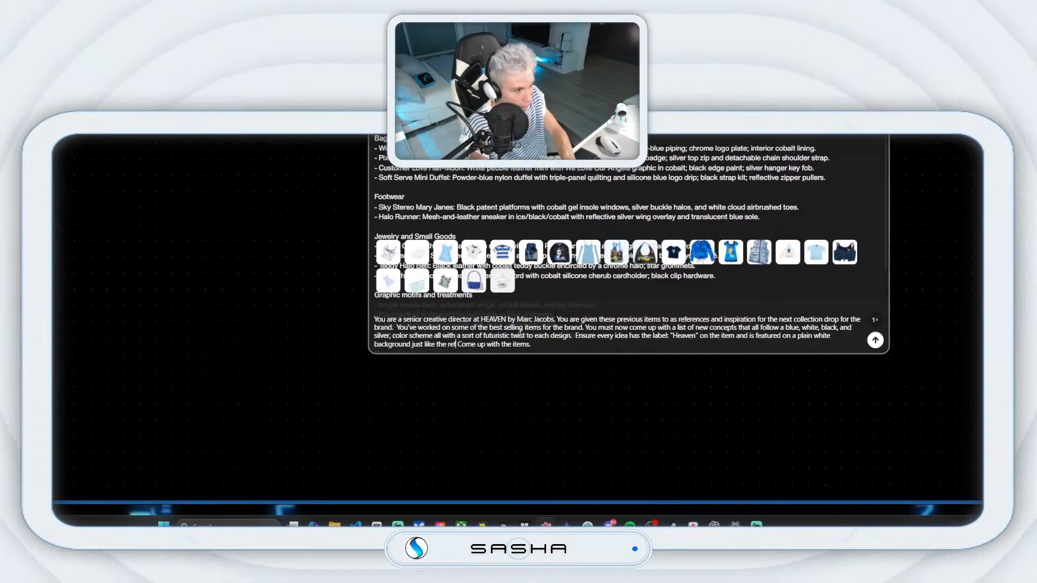
key(BackSpace)
key(BackSpace)
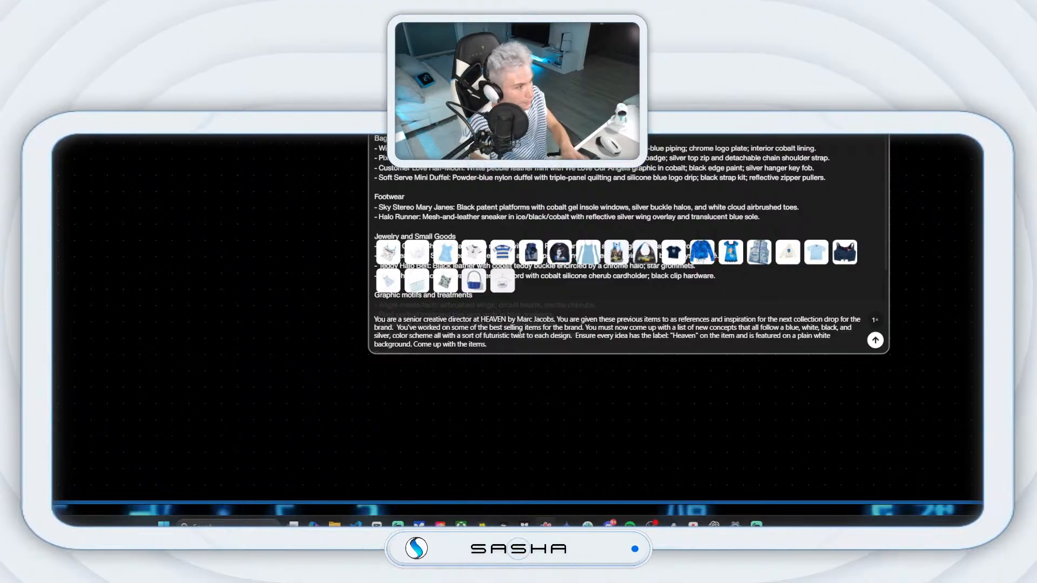
key(Return)
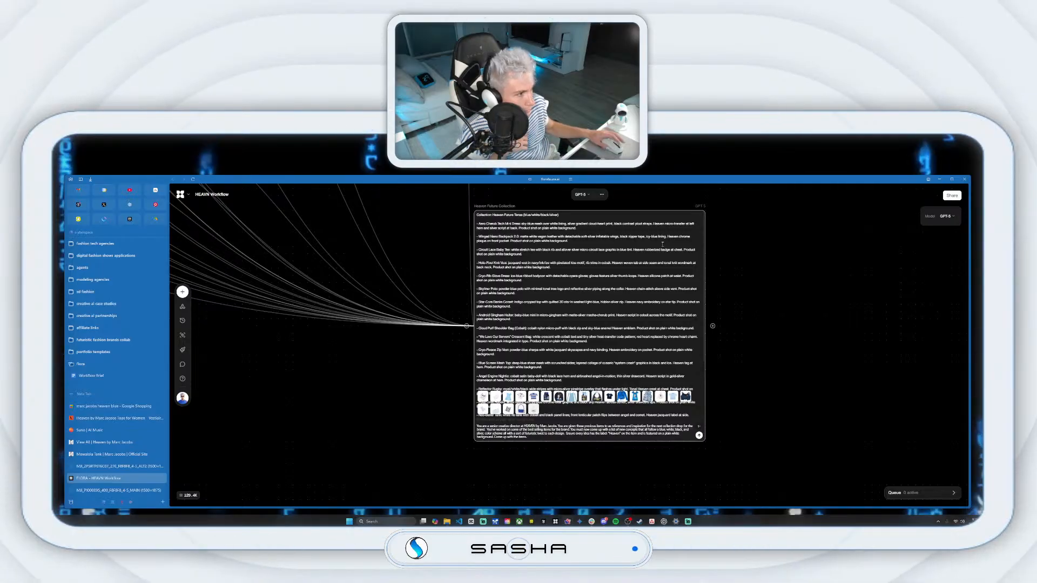
Step: Extend the futuristic twist sentence with "but still following the overall HEAVEN creative direction" and regenerate the concept list
scroll(601, 302, down, 3)
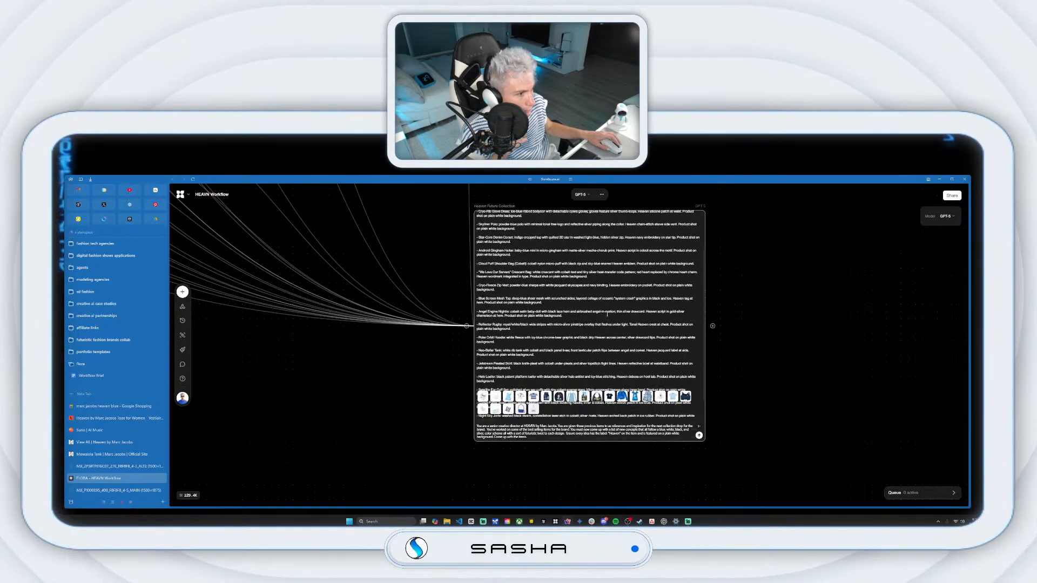
scroll(606, 318, down, 2)
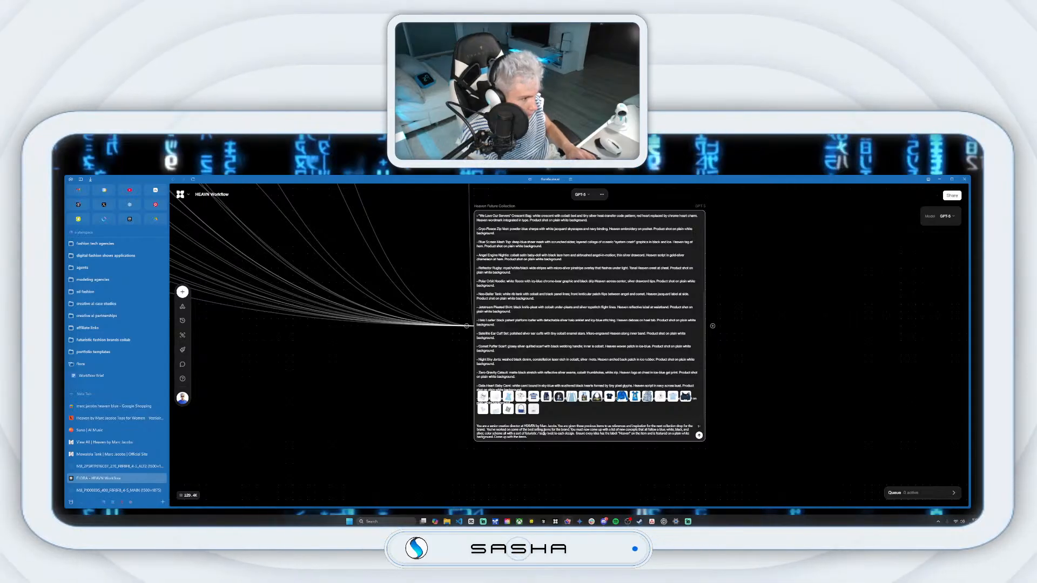
text(but)
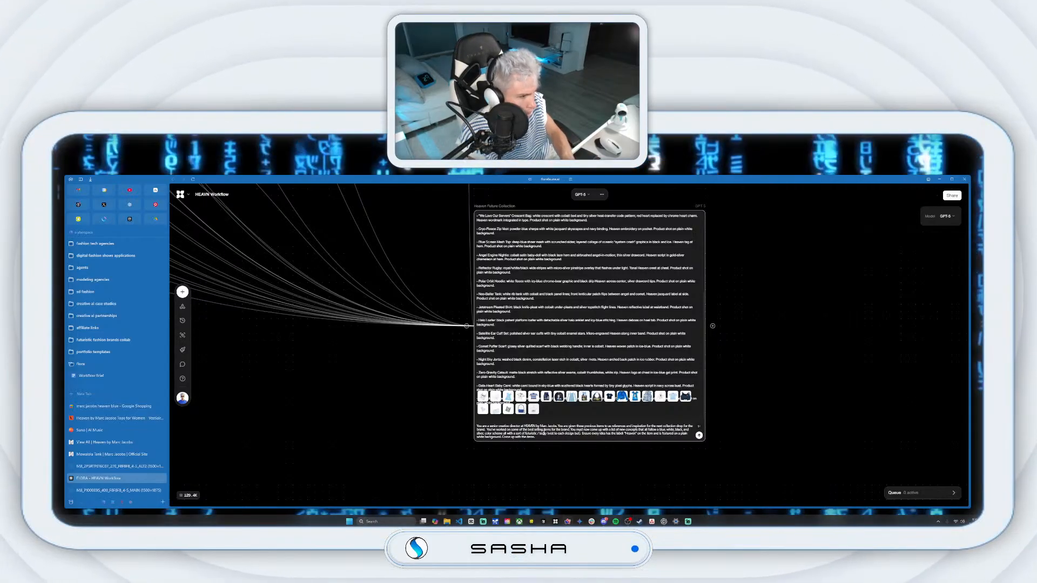
text( in)
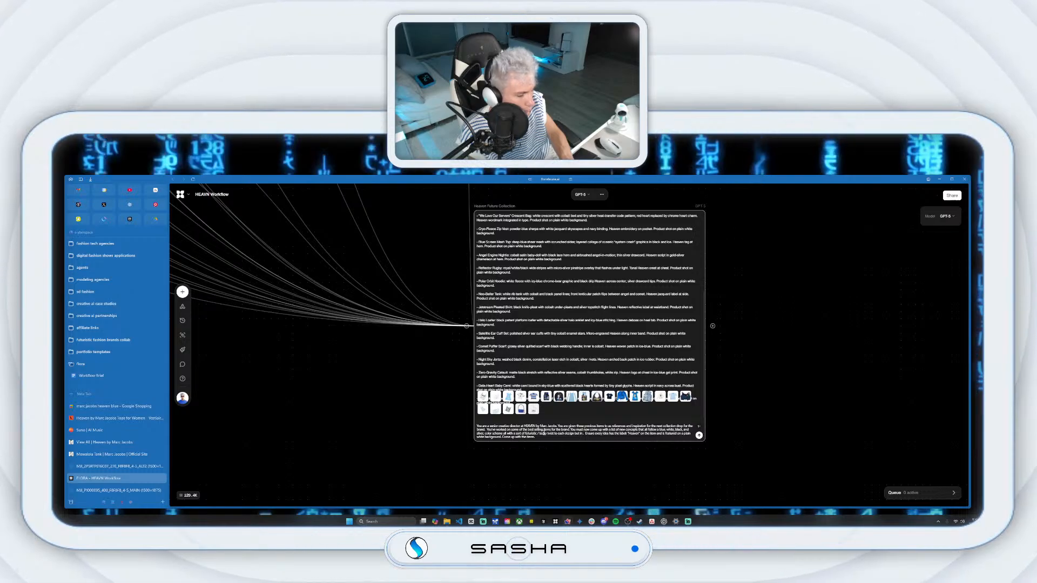
key(BackSpace)
key(BackSpace)
key(BackSpace)
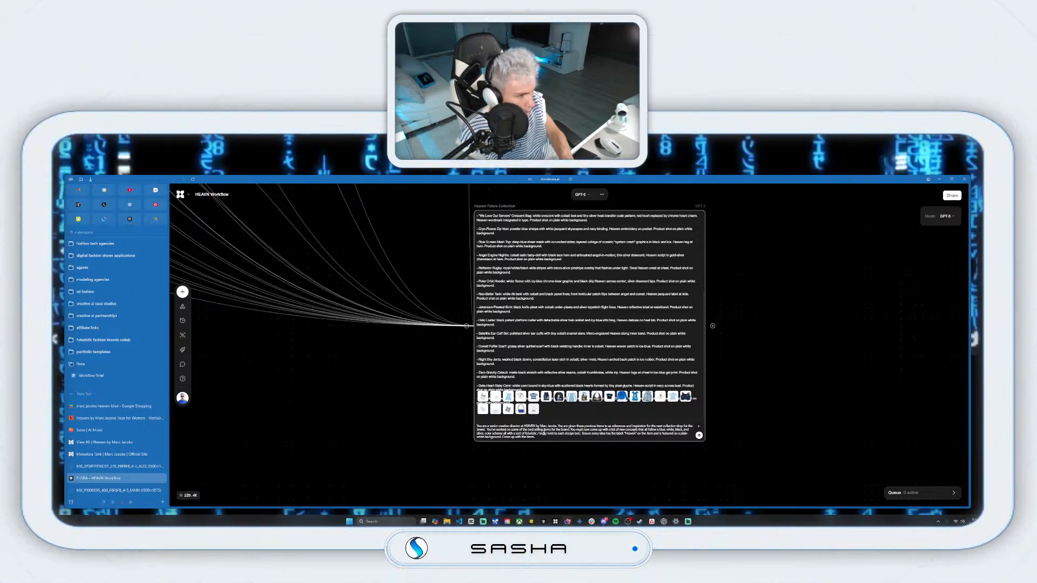
text(st)
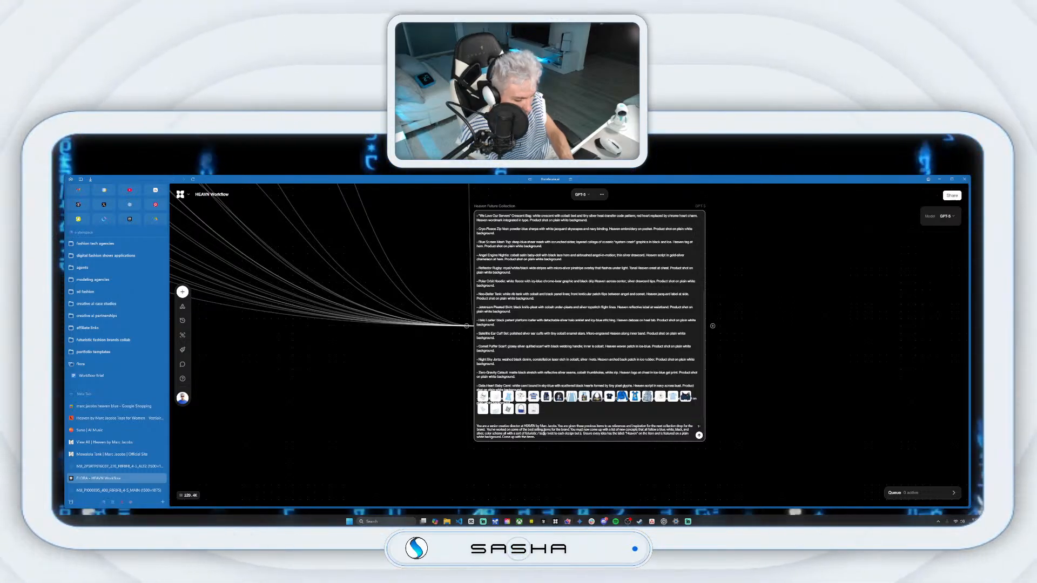
text(ill fo)
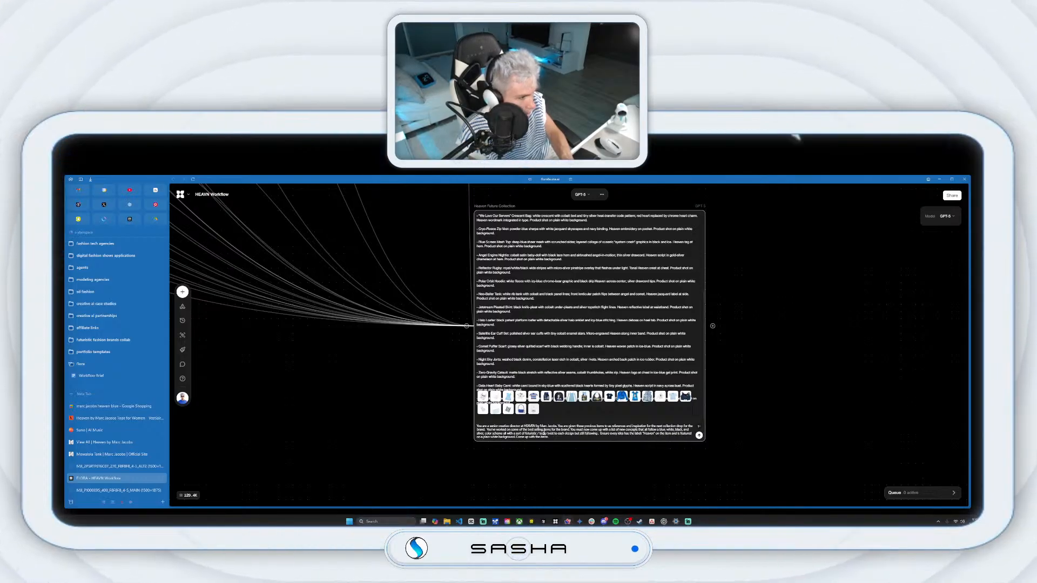
text(llowing the c)
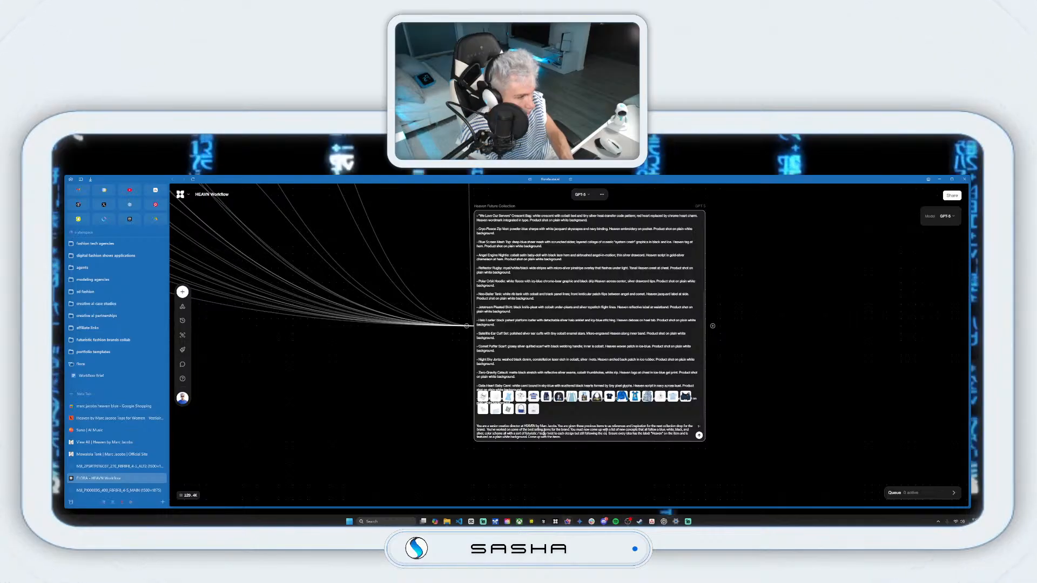
text(verall HEAVE)
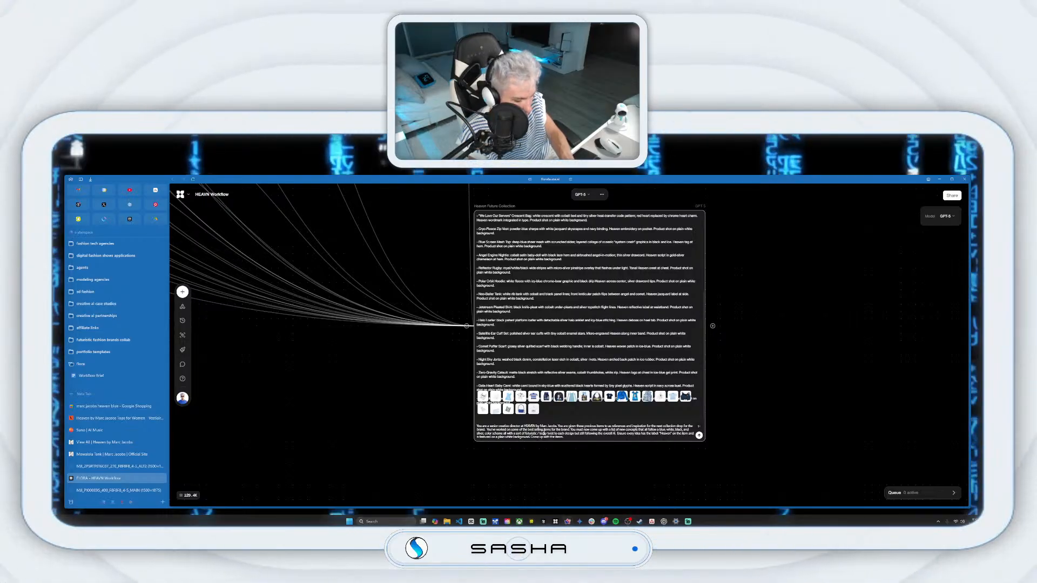
text(N cre)
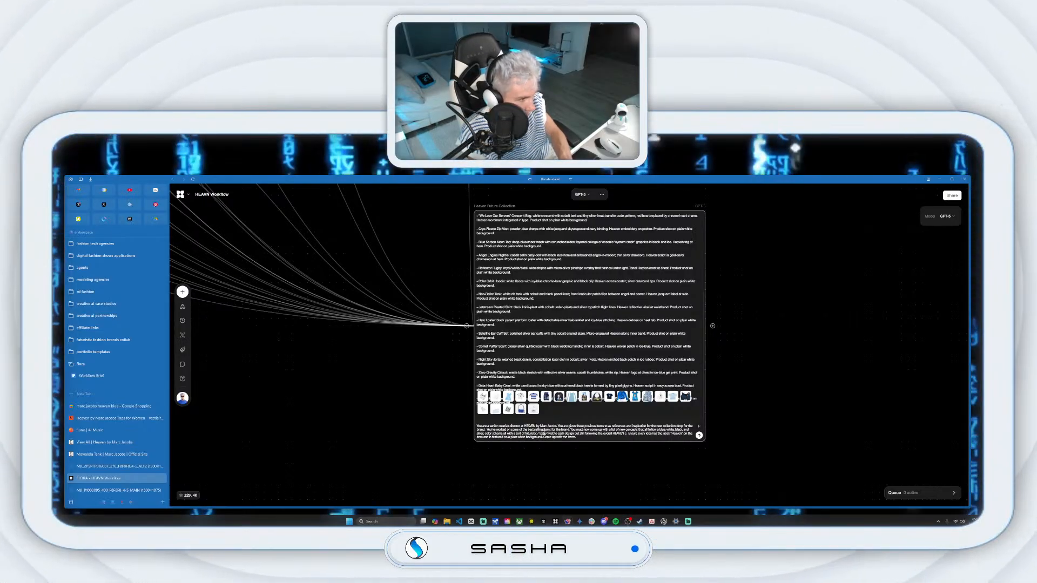
text(ative direc)
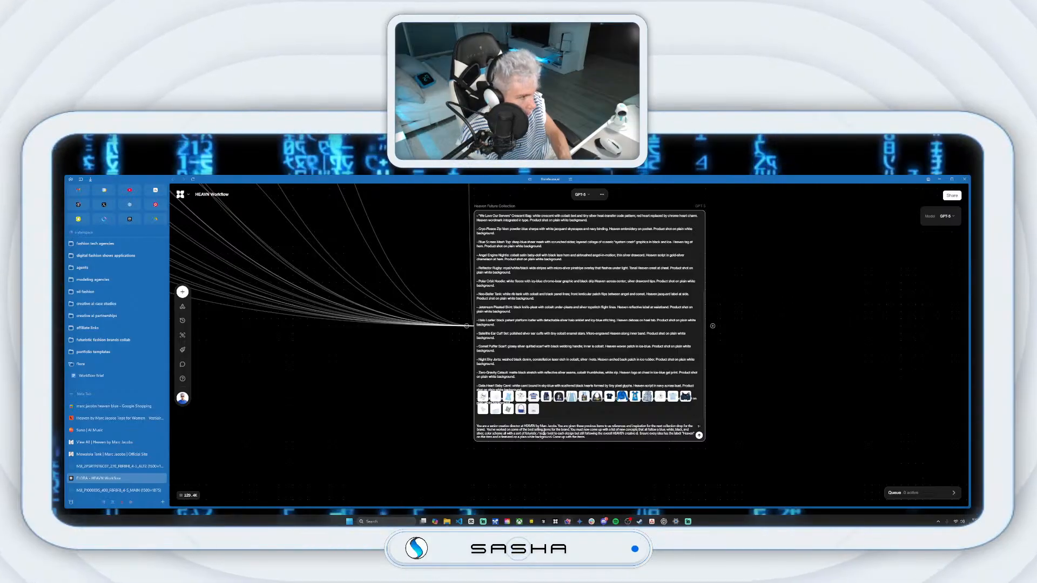
text(tion)
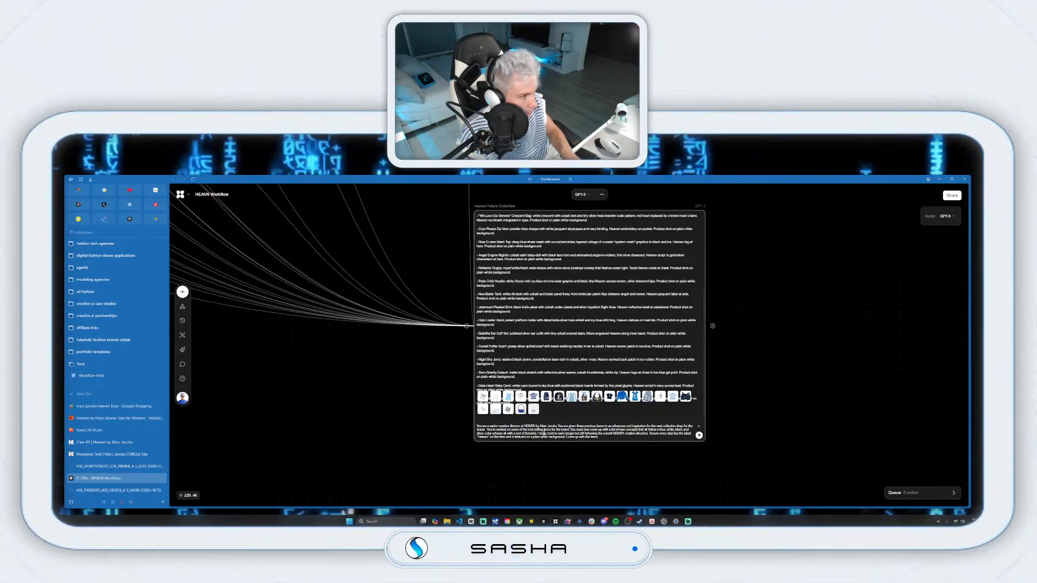
key(Return)
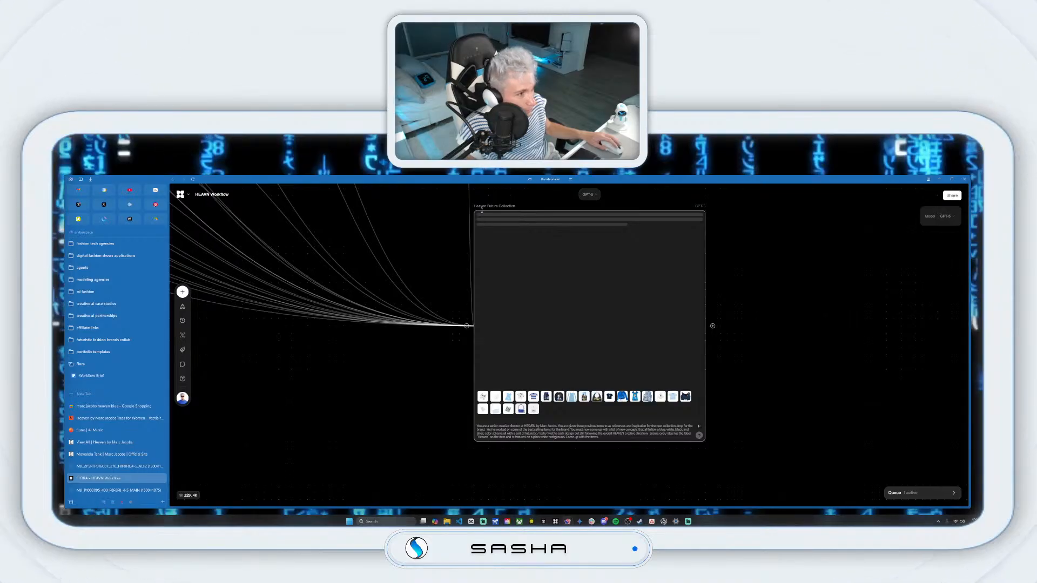
Step: Review the regenerated futuristic item concepts and their label and background details from the beginning of the list
drag(448, 215, 396, 230)
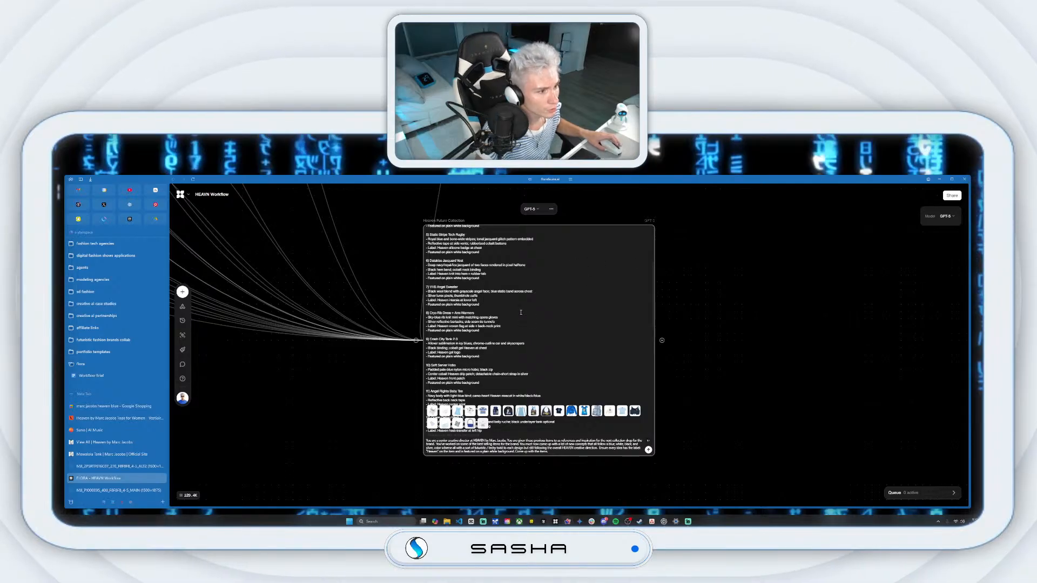
scroll(520, 312, up, 5)
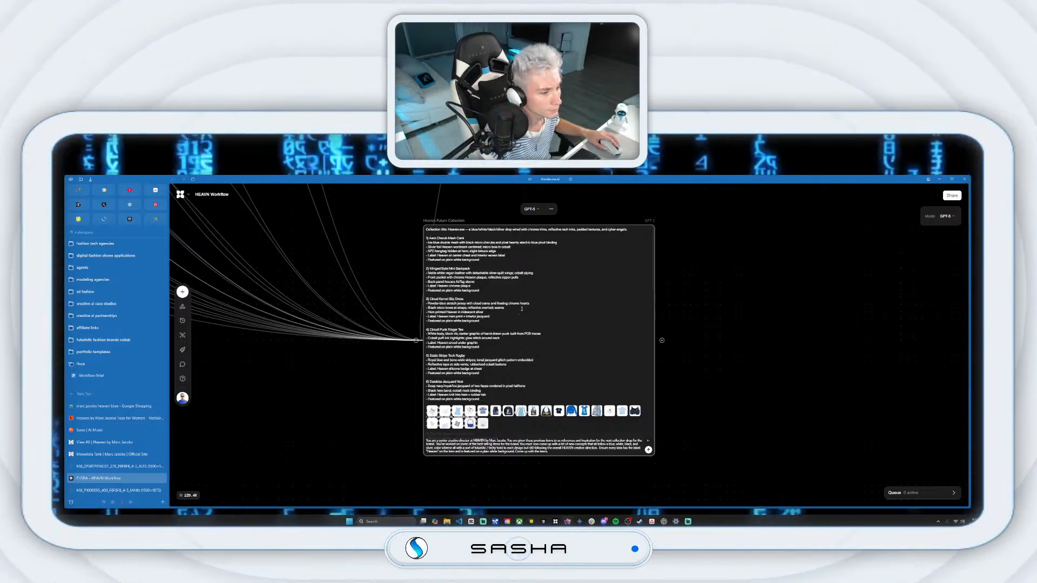
scroll(522, 309, down, 1)
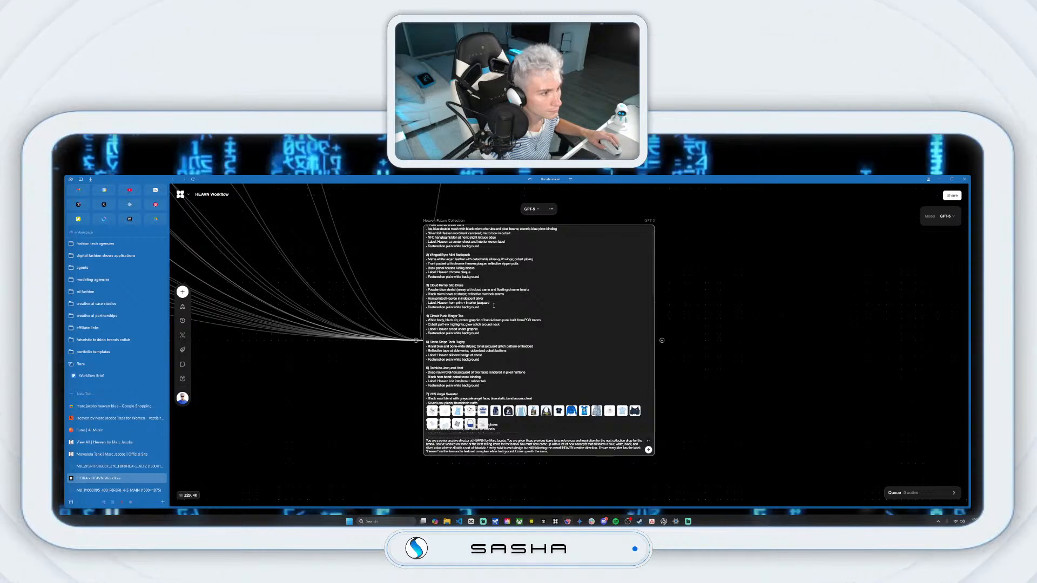
scroll(527, 308, down, 3)
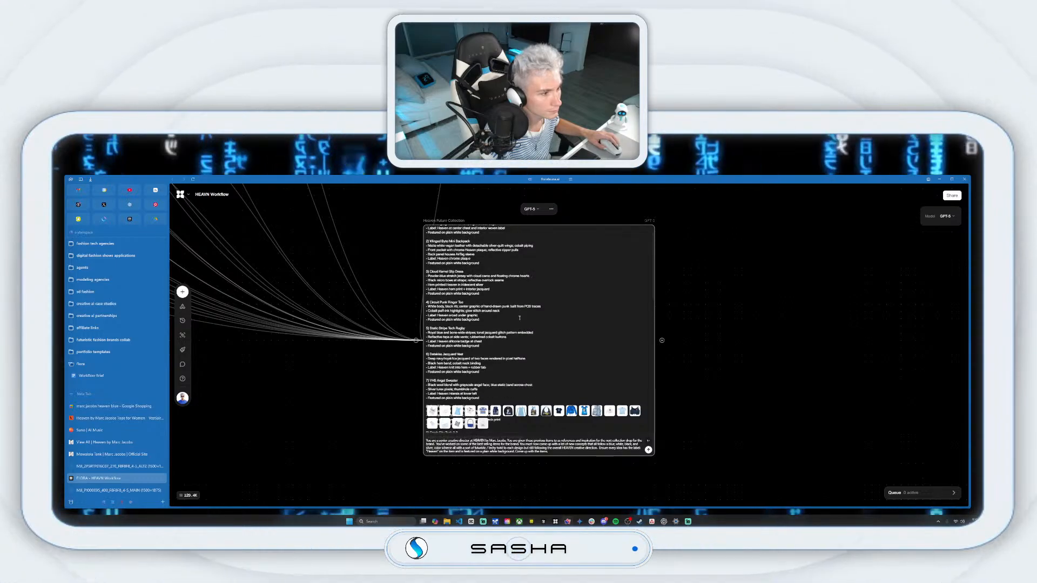
Step: Read through the remaining futuristic item concepts to the end of the Heaven future collection list, checking each item's materials, label placement and background
scroll(486, 299, down, 3)
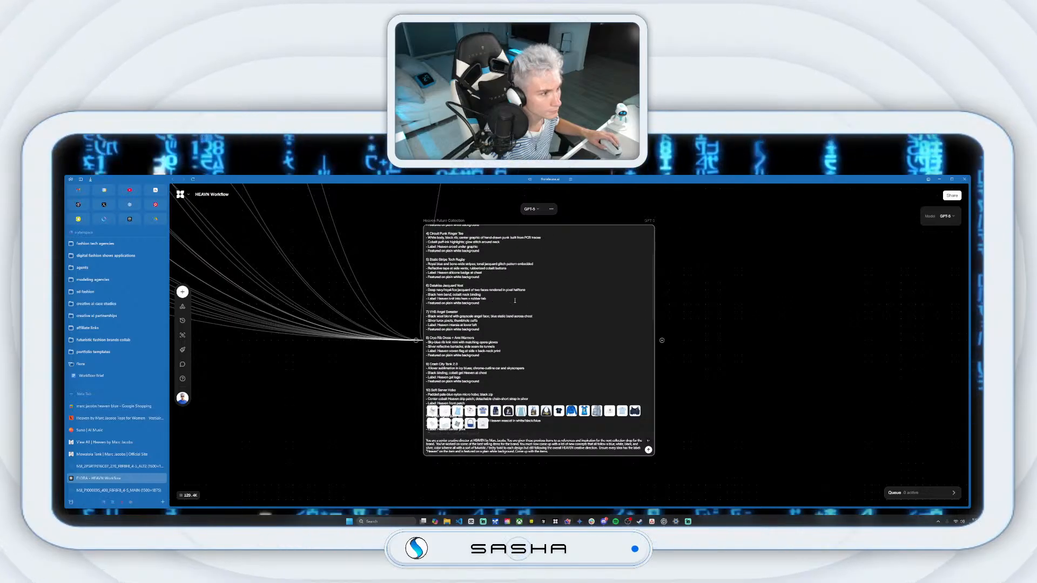
scroll(515, 301, down, 4)
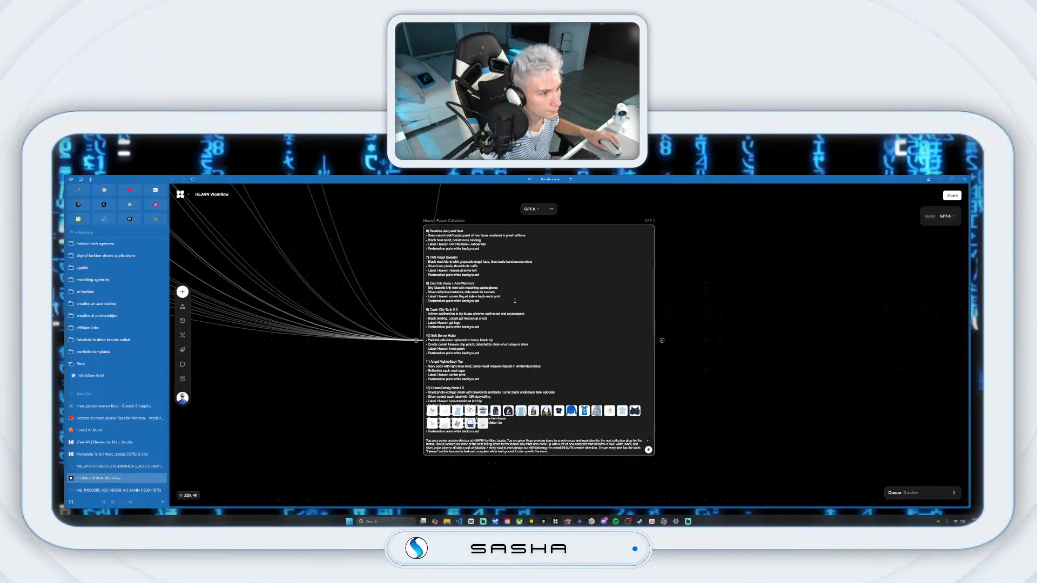
scroll(515, 301, down, 7)
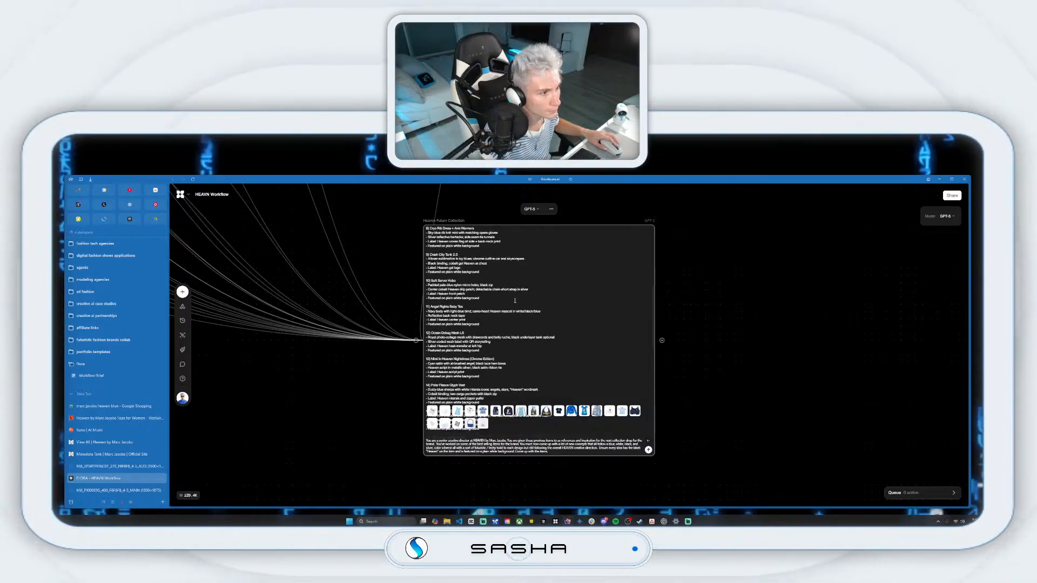
scroll(514, 301, down, 6)
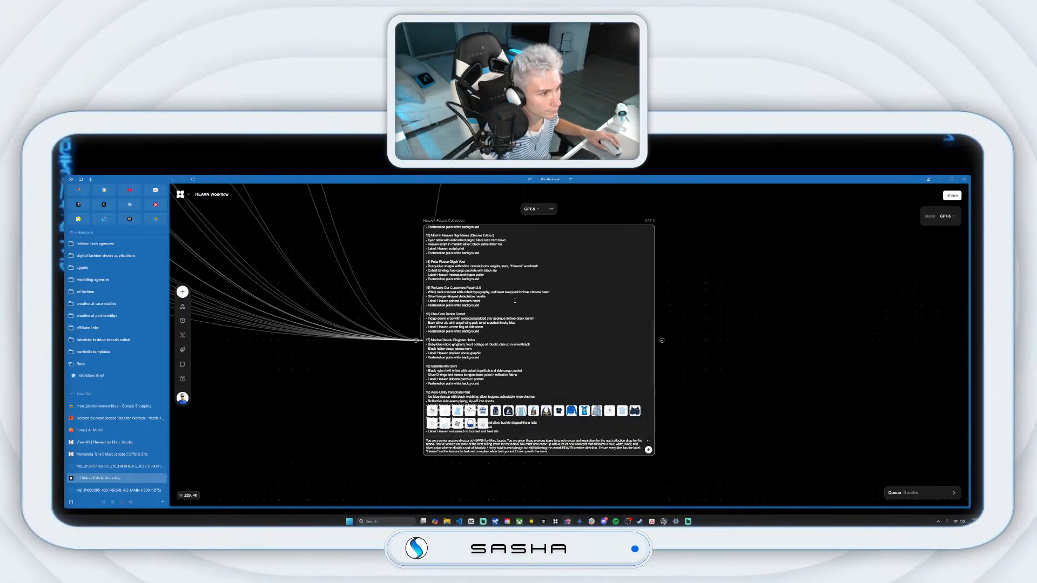
scroll(515, 300, down, 12)
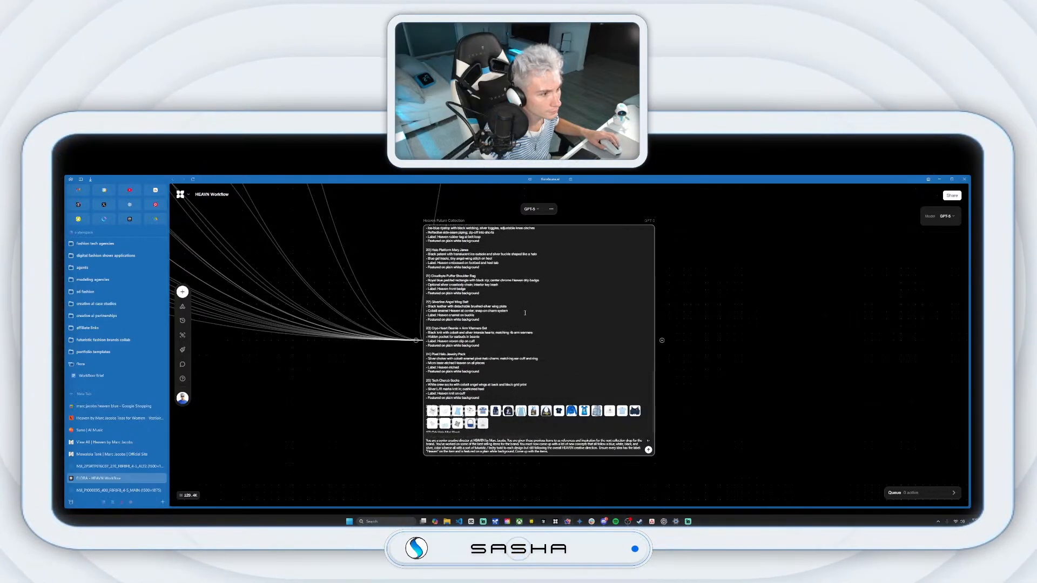
scroll(525, 313, up, 3)
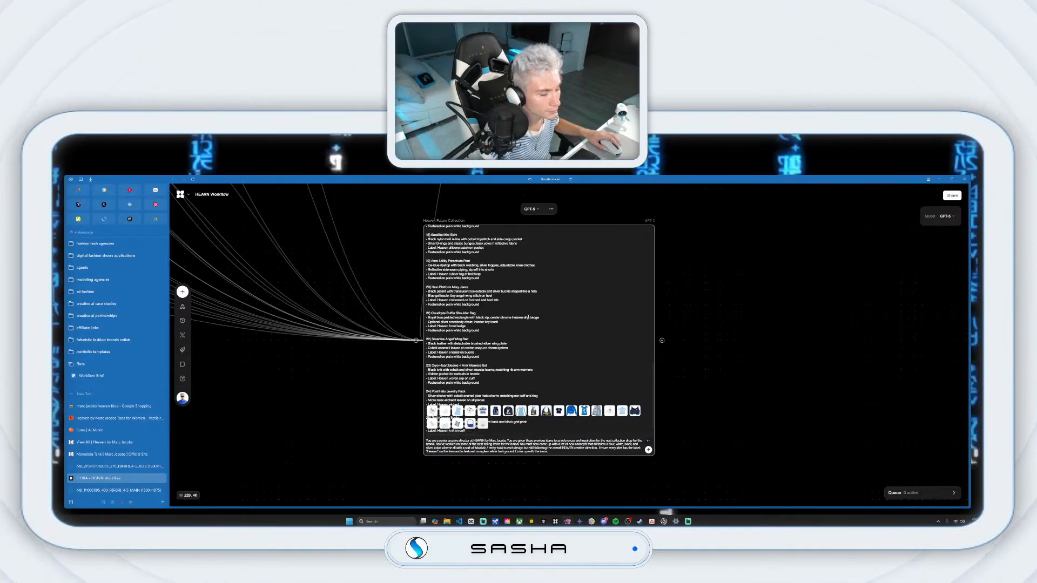
scroll(528, 317, up, 20)
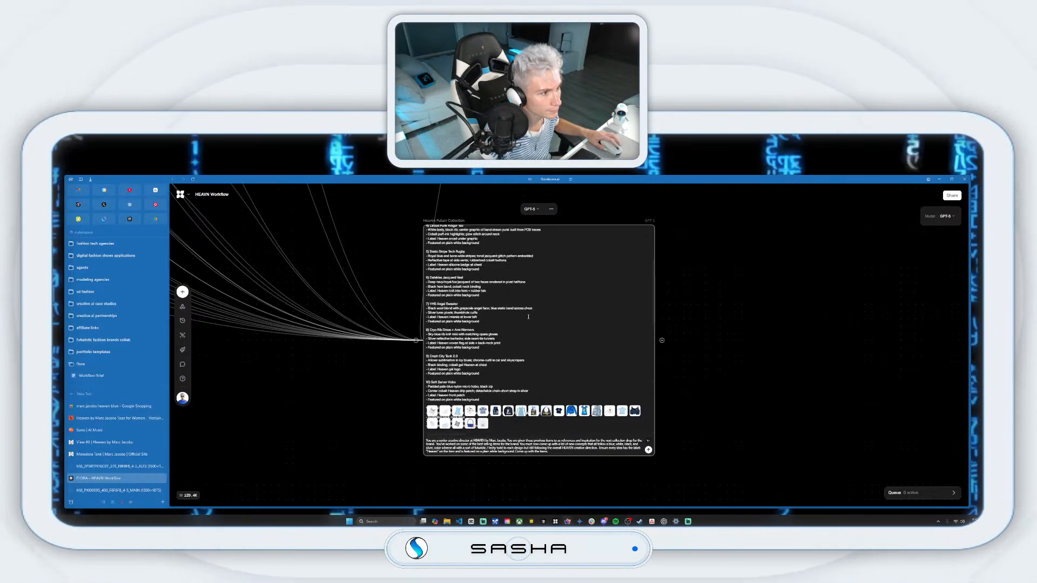
scroll(528, 317, up, 8)
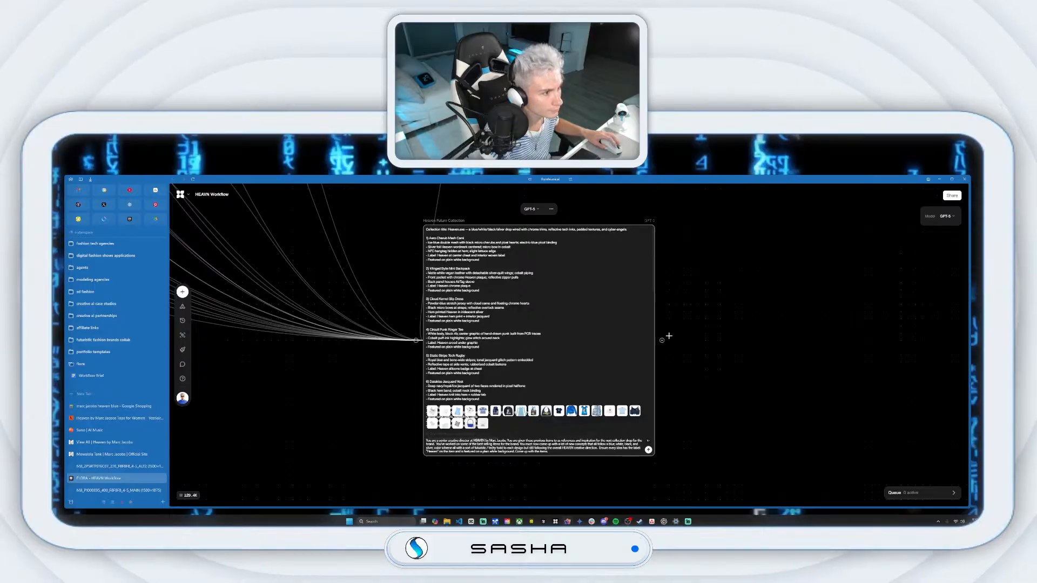
scroll(508, 327, right, 2)
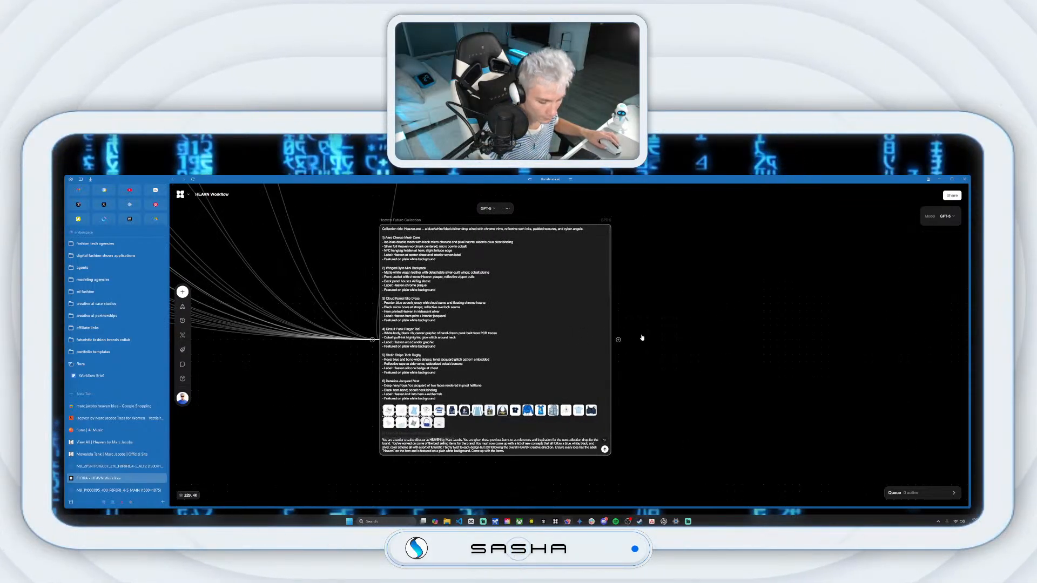
Step: Add a text block connected to the output of the Heaven Future Collection block
scroll(640, 335, down, 2)
scroll(398, 253, right, 1)
drag(560, 344, 638, 305)
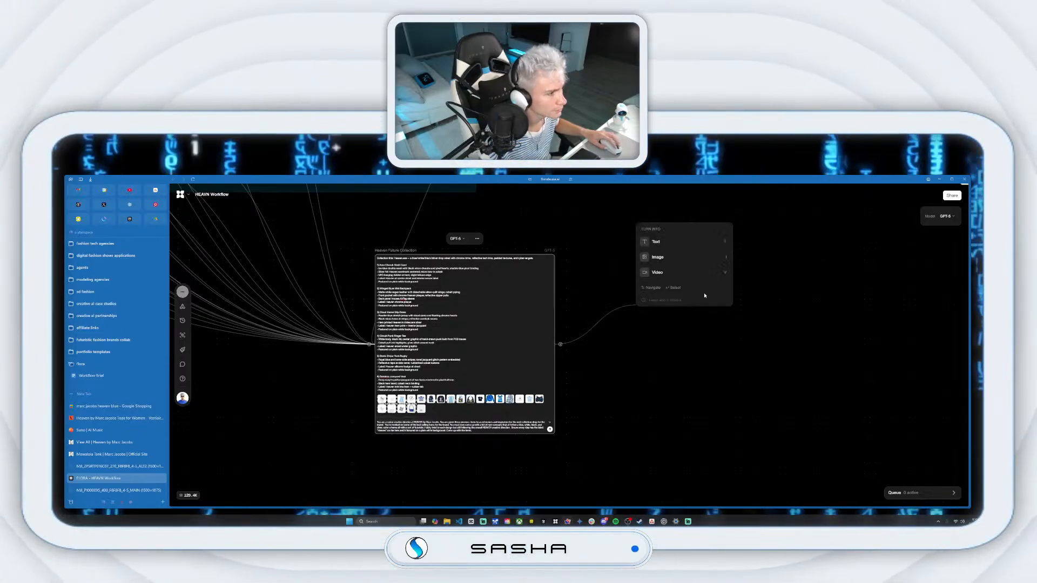
click(669, 245)
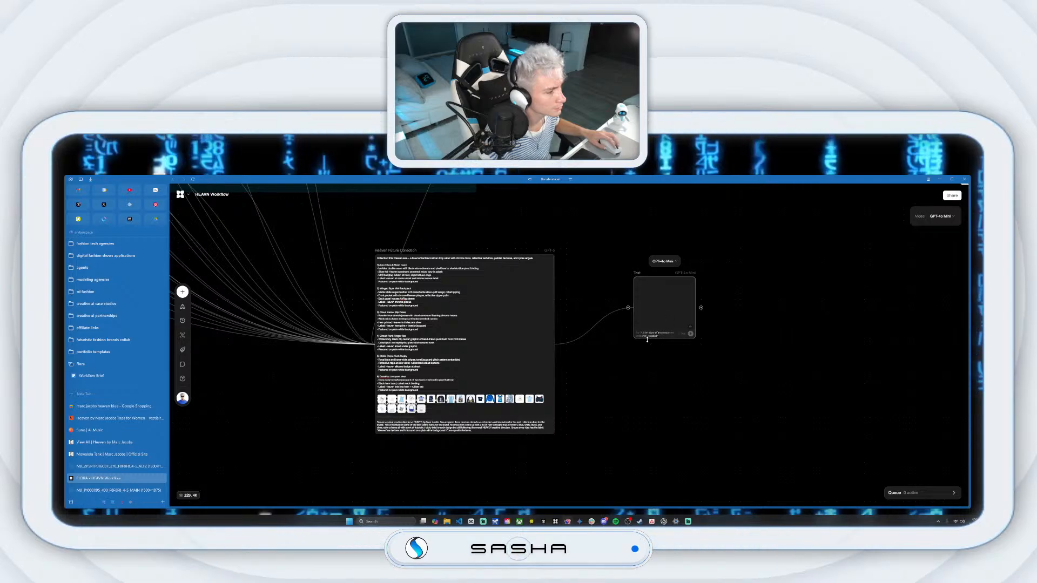
Step: Generate the new text block from the prompt "give me the first idea with no changes" and move it closer to the collection block
scroll(760, 262, down, 3)
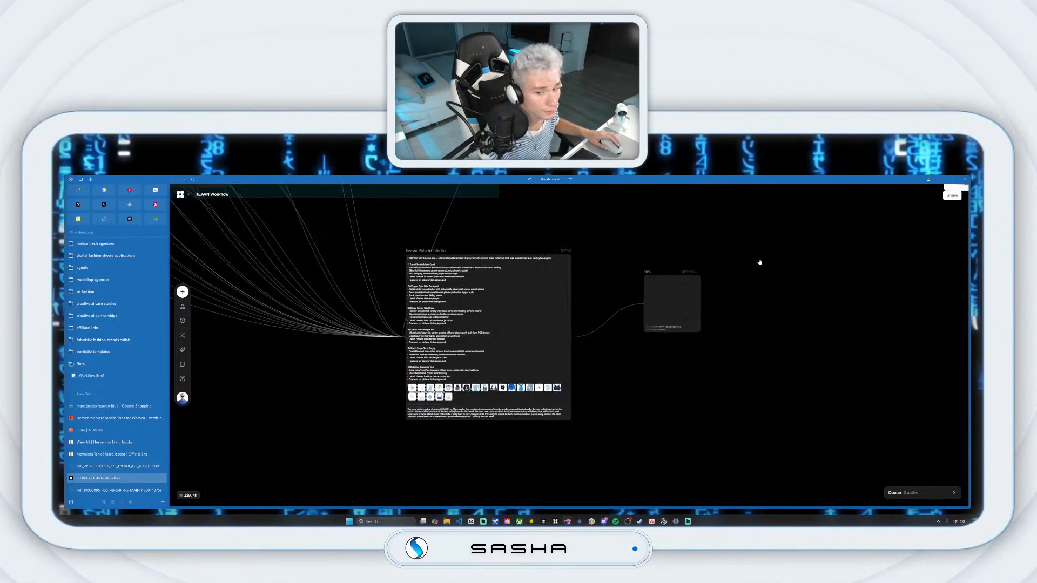
drag(773, 248, 679, 396)
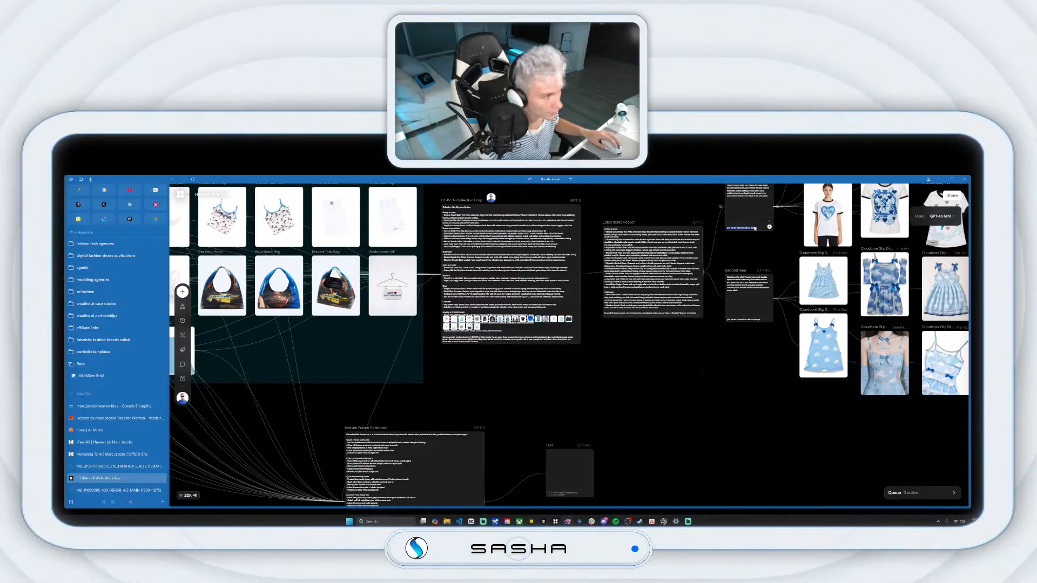
drag(548, 444, 630, 286)
scroll(647, 321, up, 3)
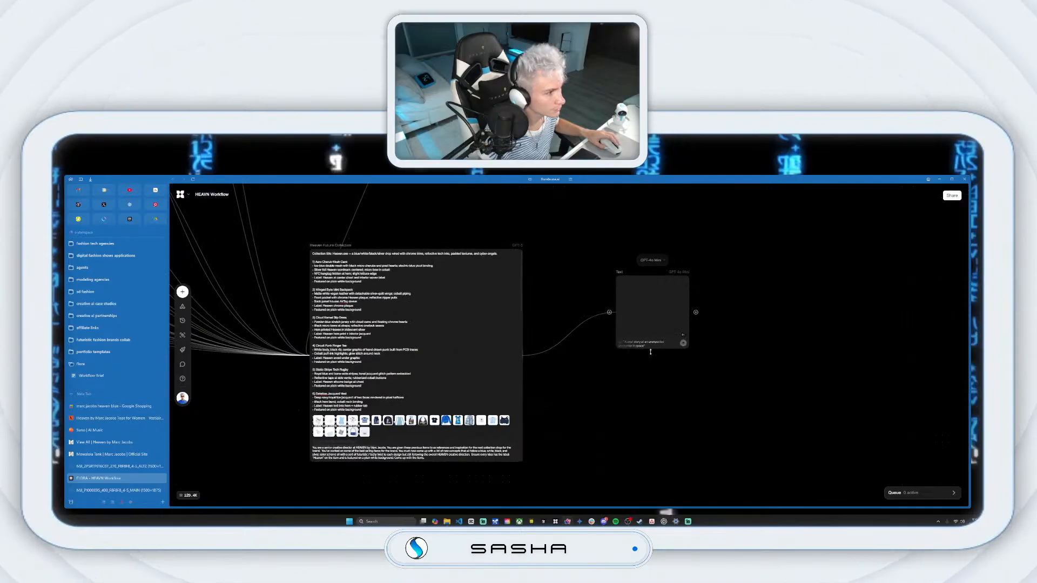
click(641, 344)
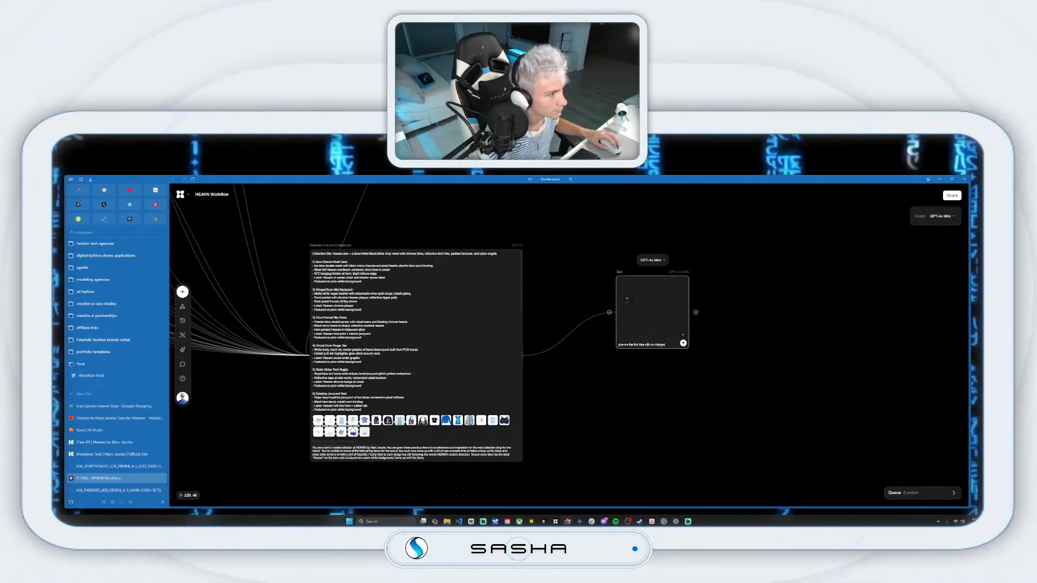
drag(617, 273, 577, 247)
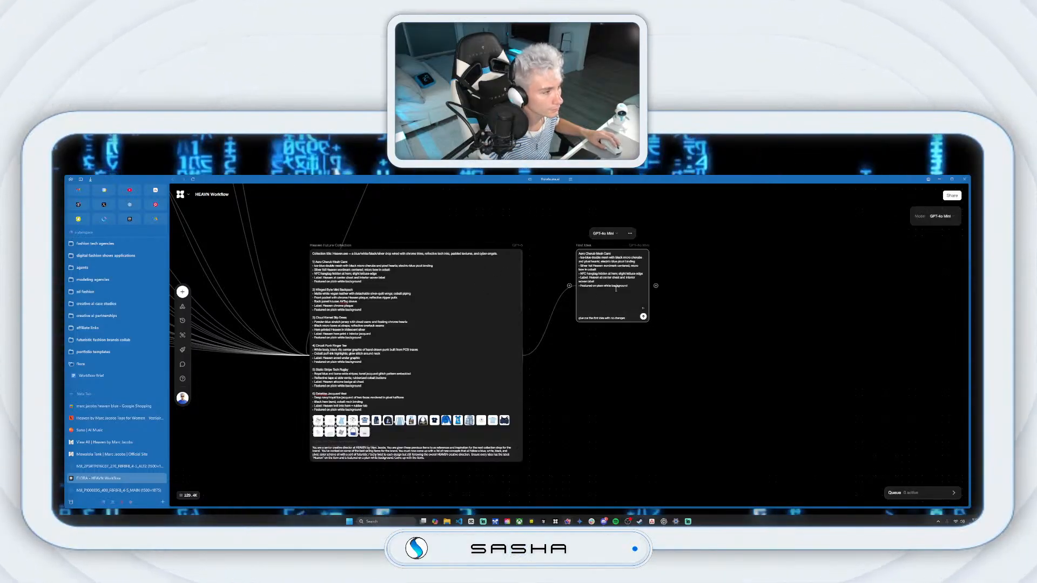
Step: Generate an image from the First Idea block at 3:4 with the HEAVN style, and place it above and beside that block
drag(719, 274, 714, 273)
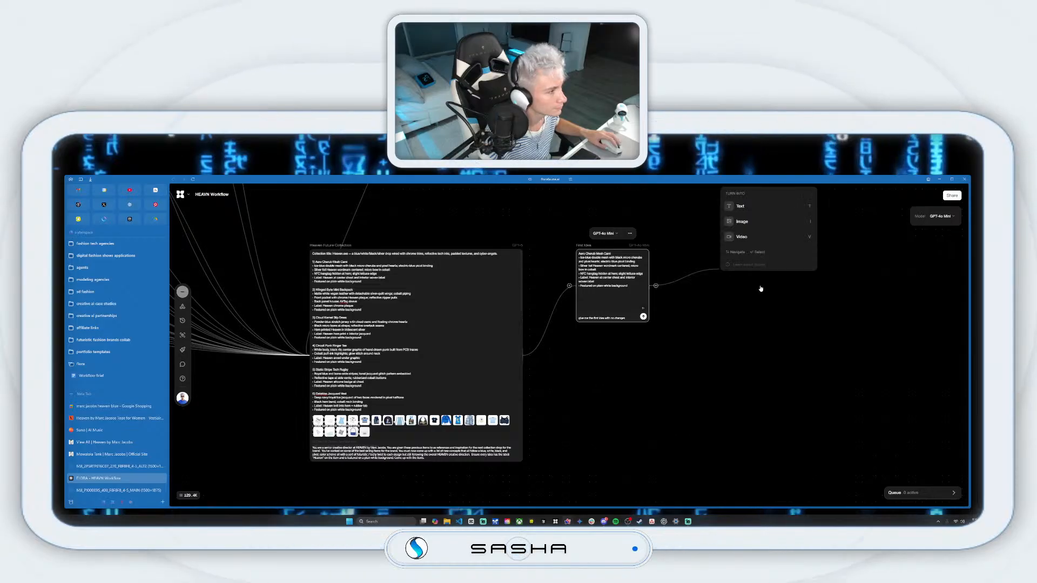
click(764, 222)
click(745, 220)
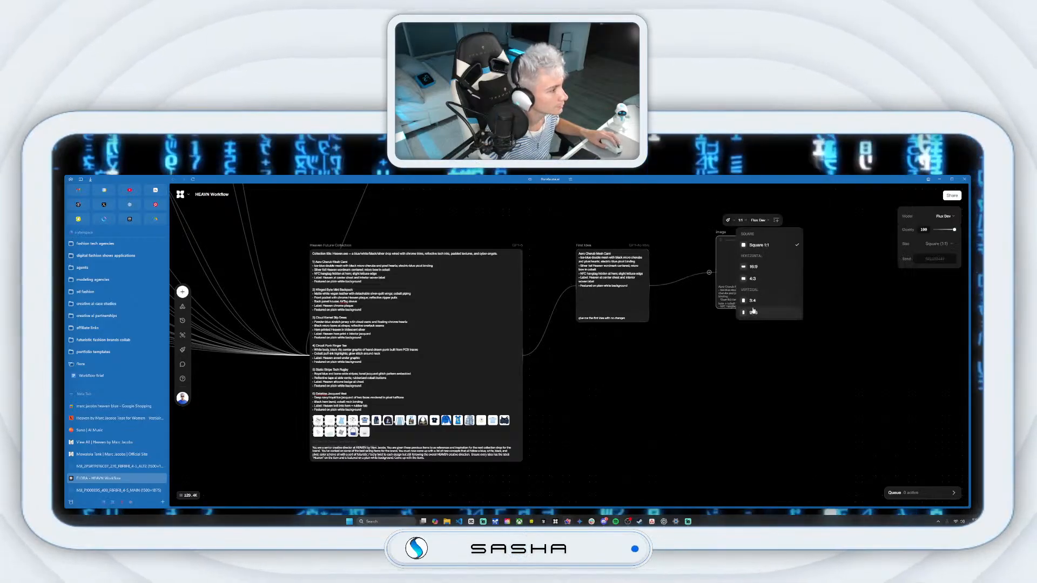
click(748, 243)
click(729, 221)
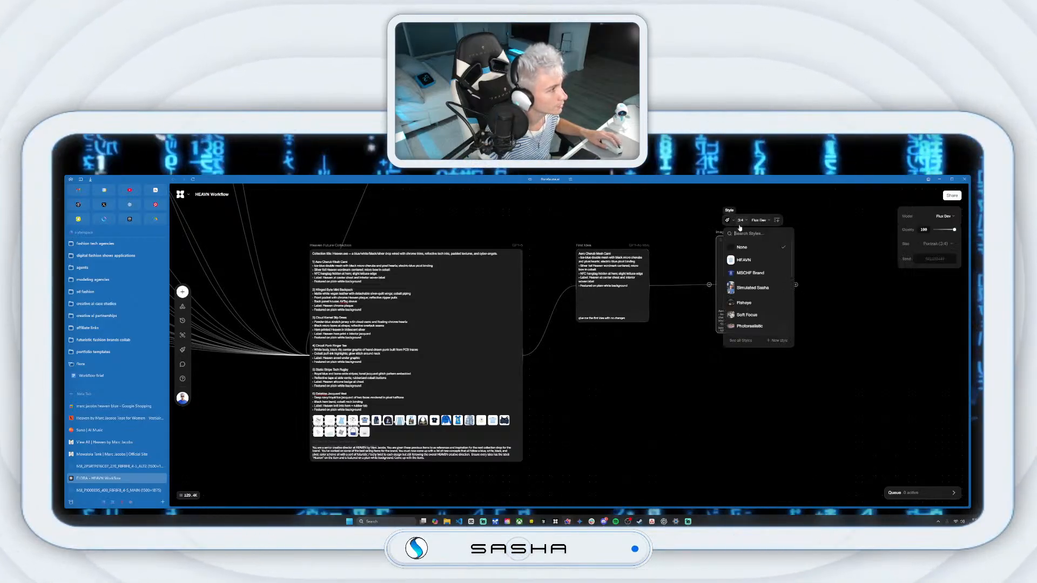
click(759, 262)
click(783, 327)
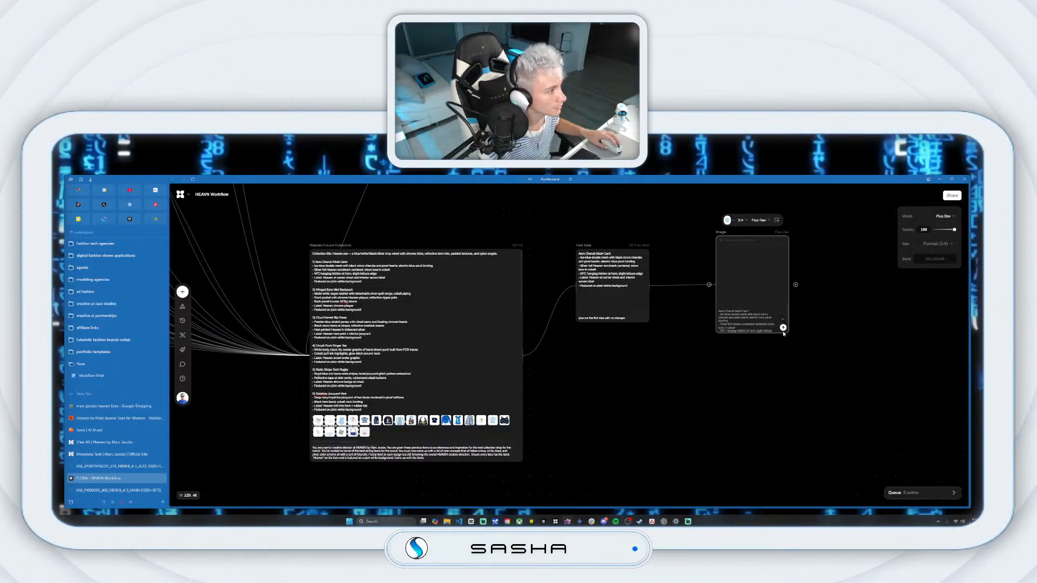
drag(584, 247, 584, 260)
drag(722, 235, 694, 211)
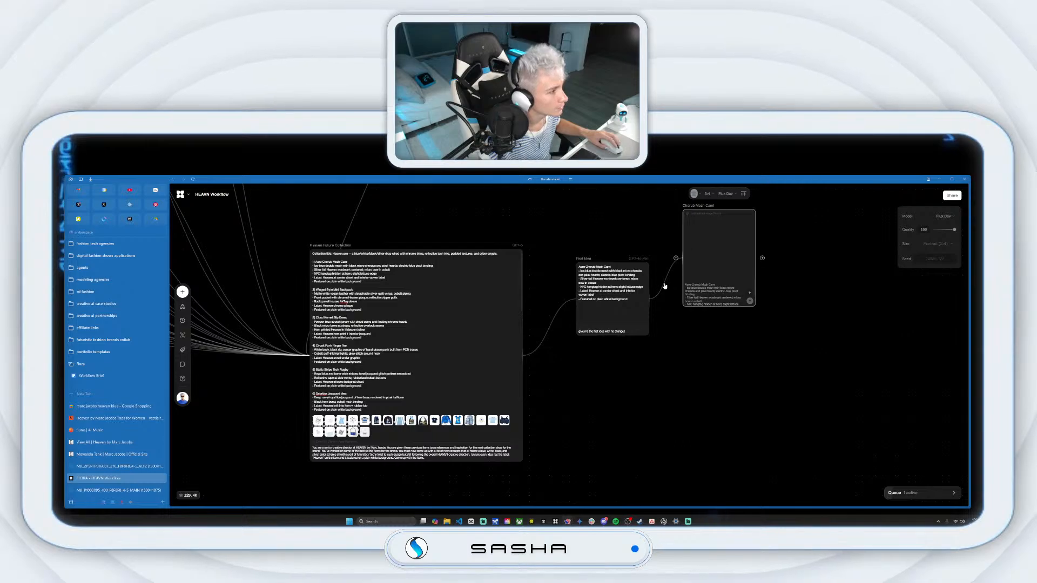
Step: Generate a second square Flux Dev image from the First Idea block with the HEAVN style and place it below the first image
drag(774, 305, 783, 302)
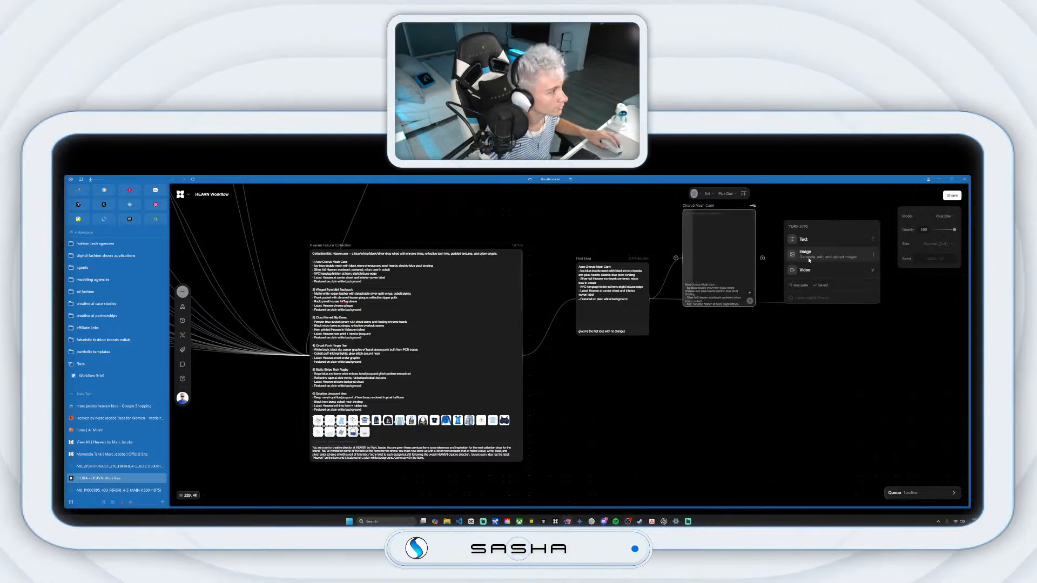
click(809, 257)
click(797, 257)
click(805, 271)
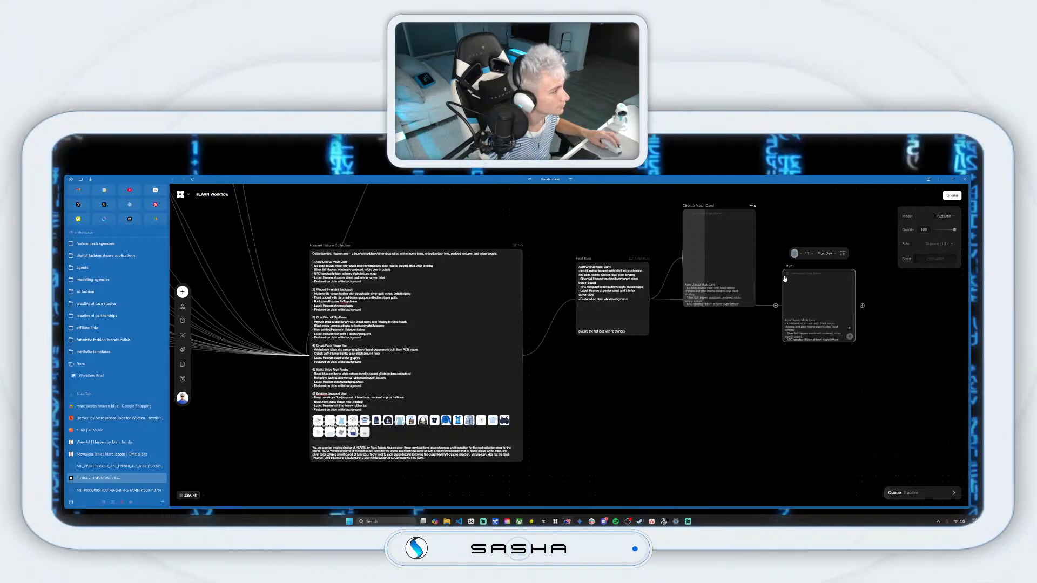
drag(786, 274, 690, 322)
Step: Add a third image block from the First Idea block, set it to Imagen at 3:4, and generate it
drag(758, 290, 792, 289)
click(823, 240)
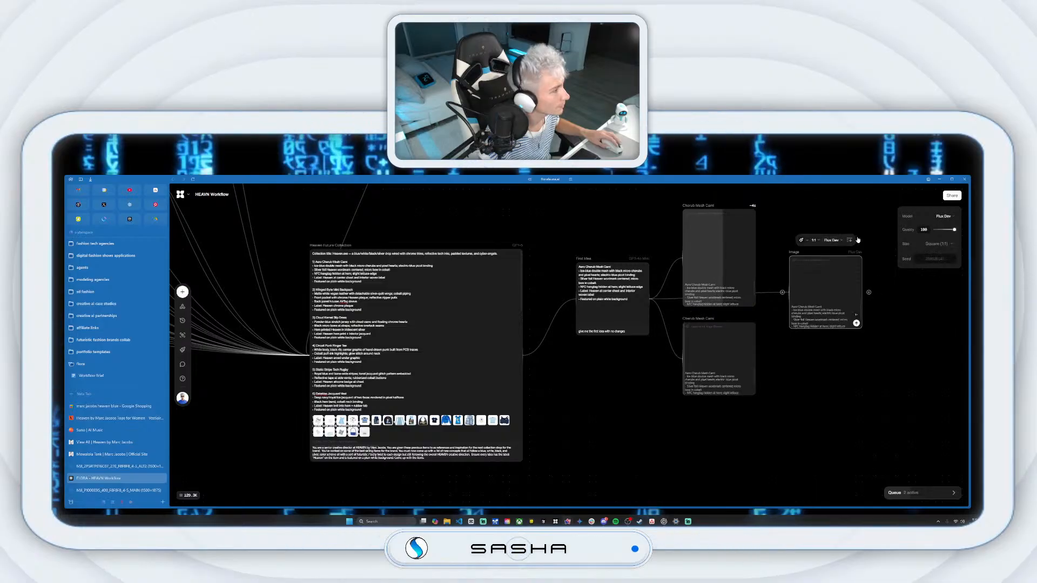
click(832, 240)
click(829, 297)
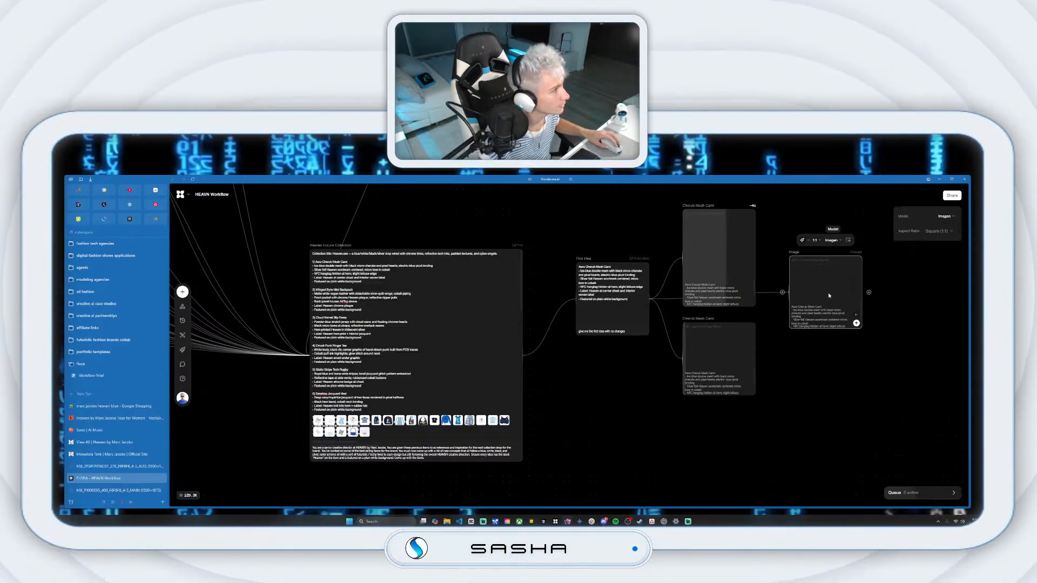
click(814, 240)
click(822, 265)
click(856, 348)
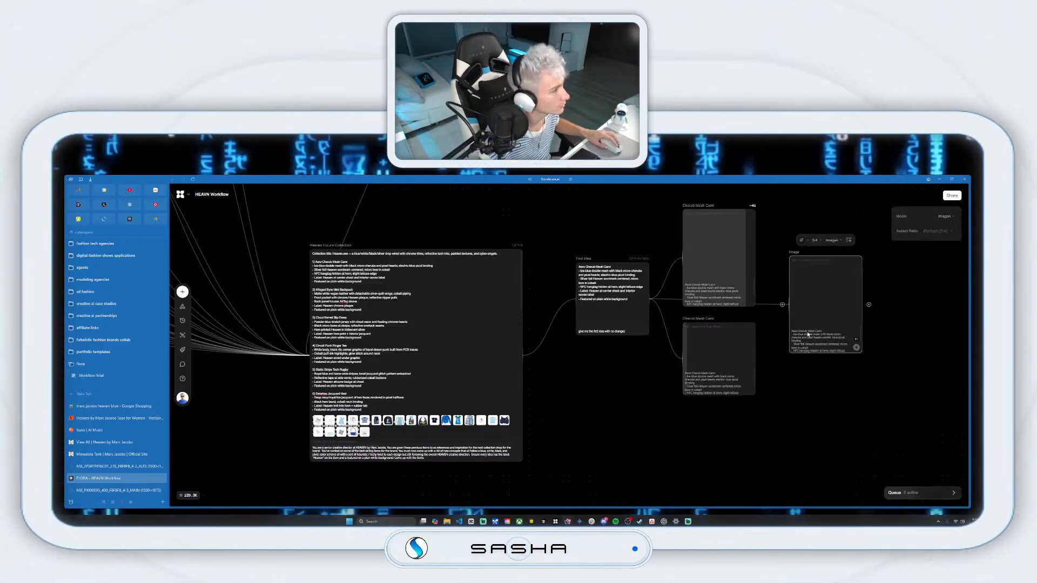
Step: Tidy the three image blocks by spacing the two Flux Dev images vertically and moving the Imagen block closer
scroll(737, 317, up, 2)
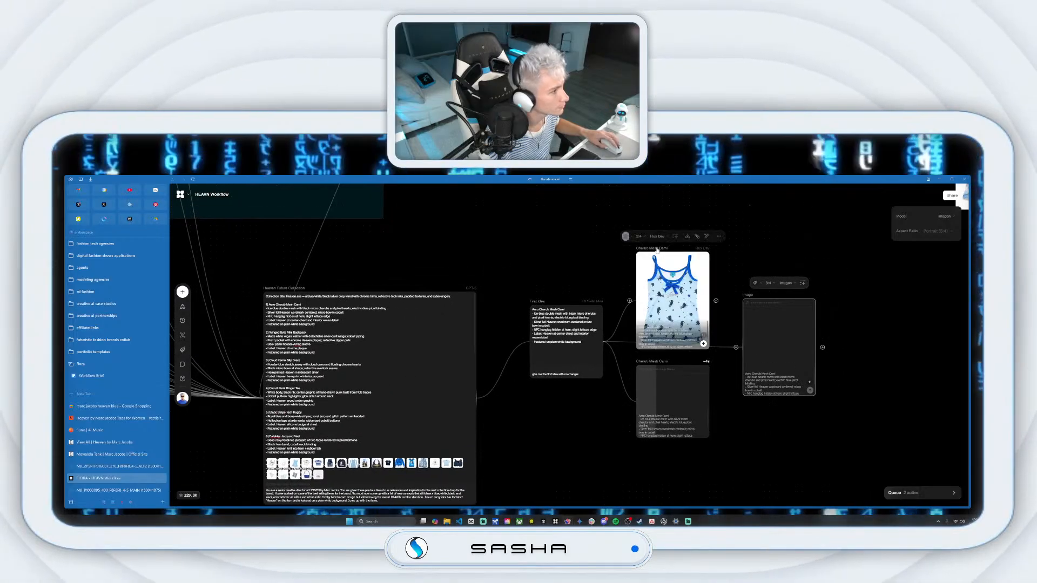
drag(656, 250, 656, 225)
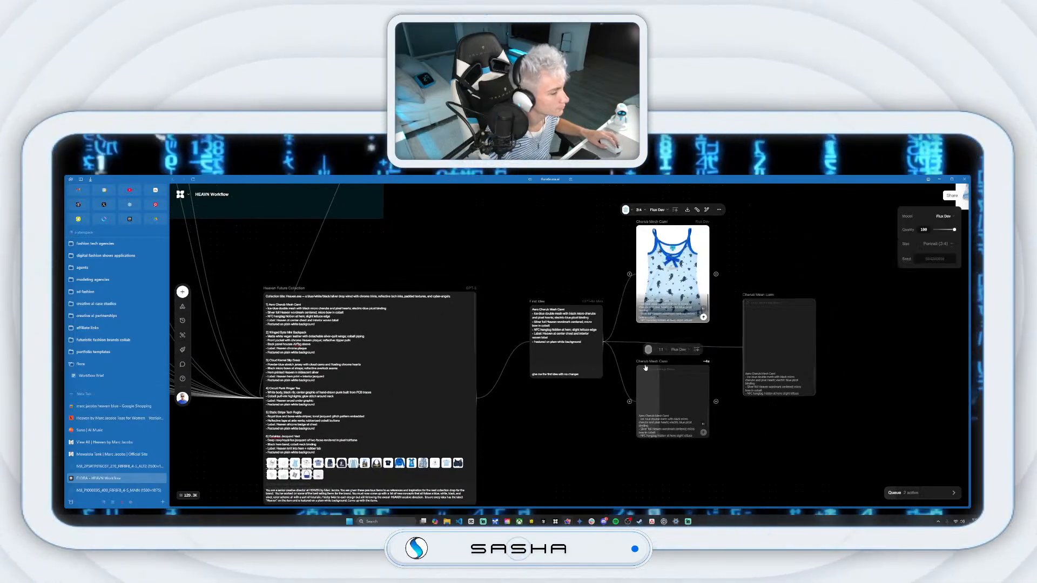
drag(650, 365, 649, 360)
drag(749, 300, 742, 300)
Step: Add a fourth image block from the First Idea block and set it to the Wan 2.2 model at 3:4
drag(613, 341, 836, 327)
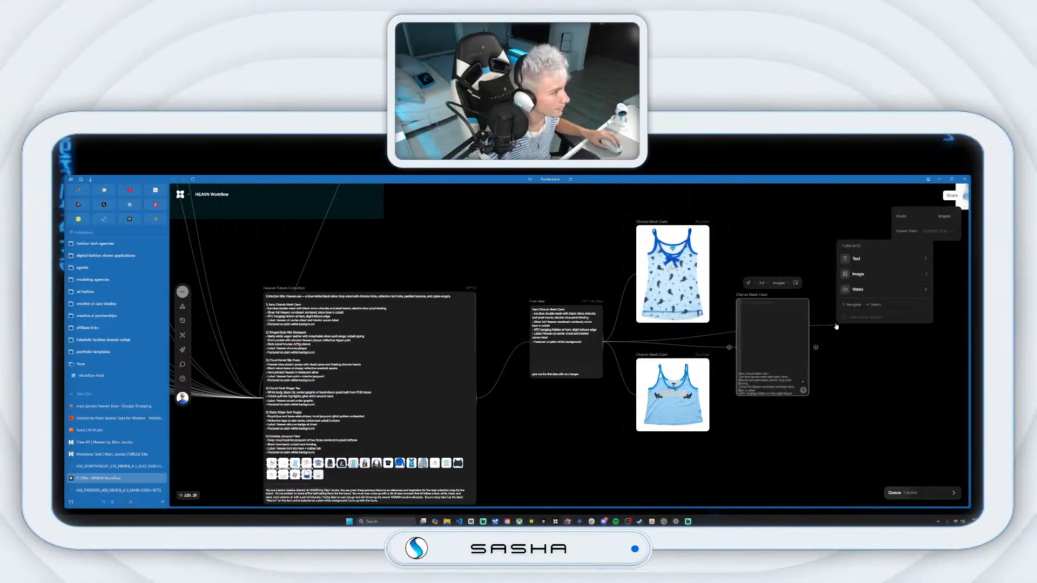
click(874, 280)
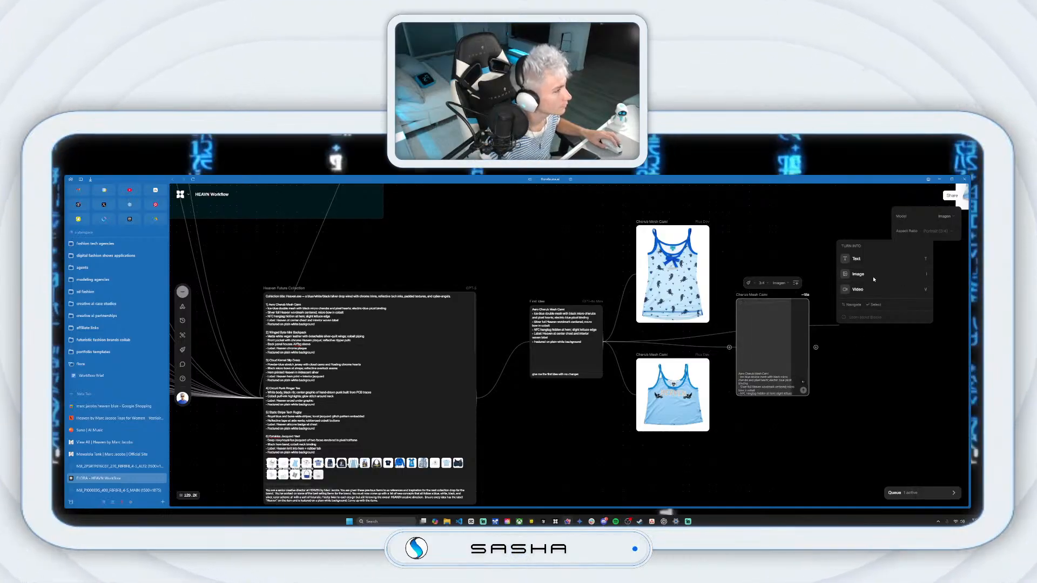
click(877, 277)
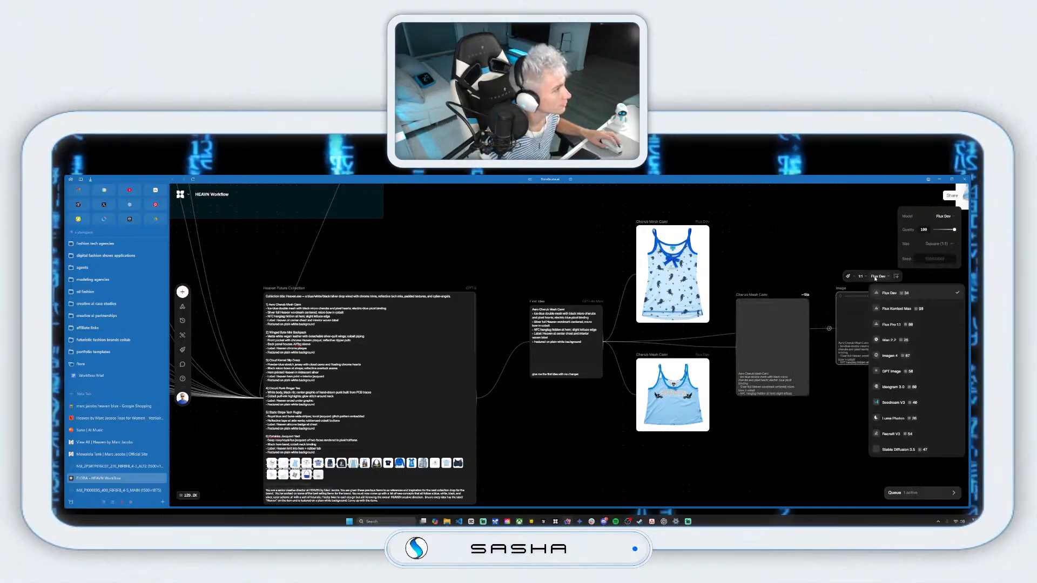
click(899, 340)
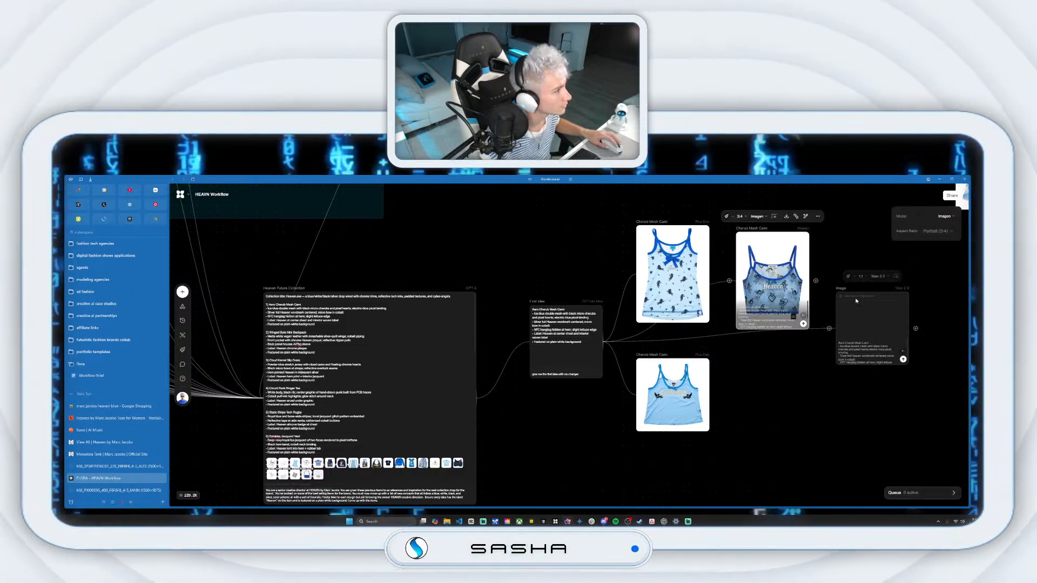
click(861, 276)
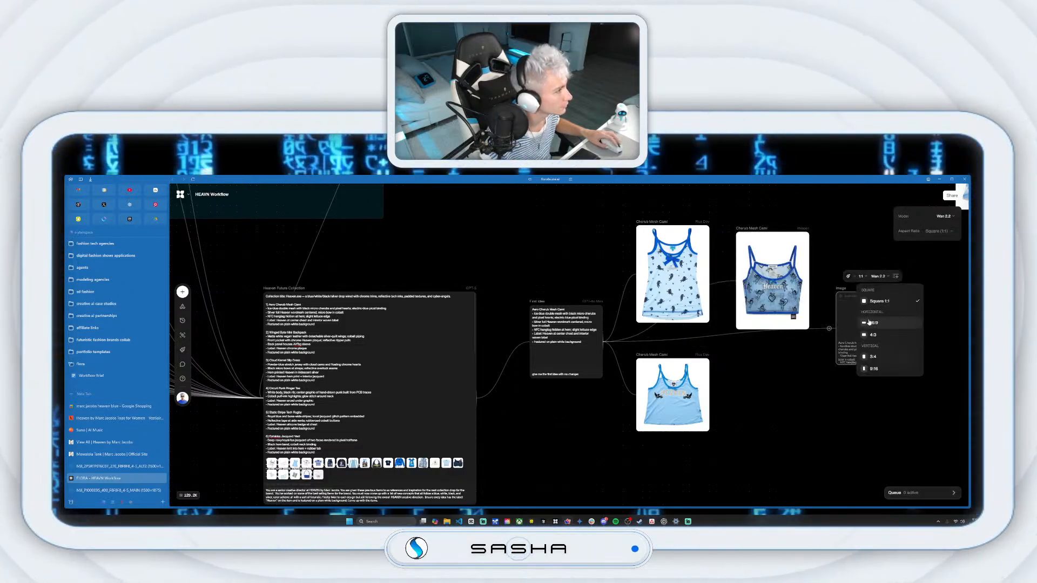
click(873, 357)
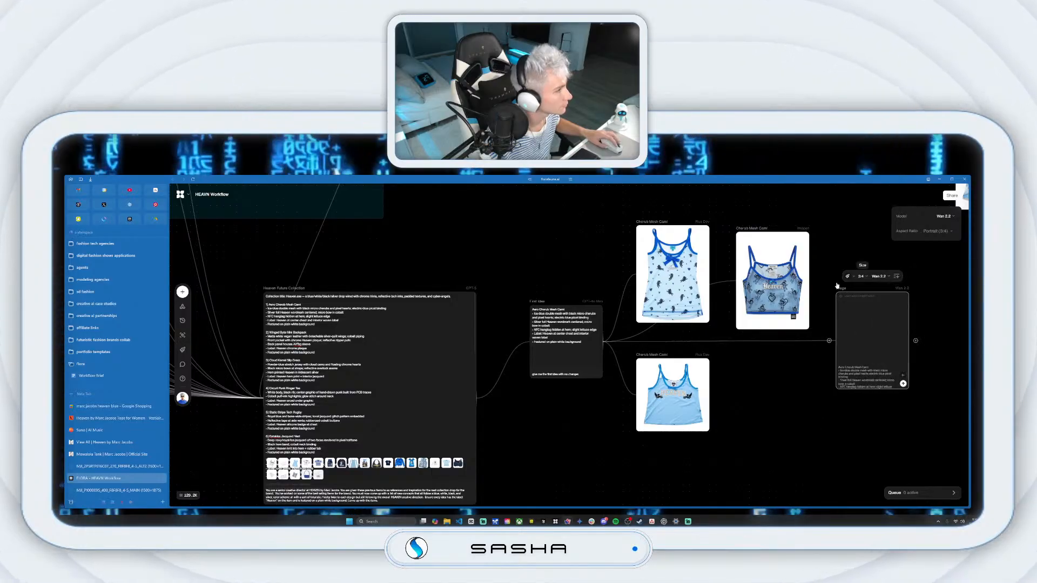
Step: Move the Wan 2.2 image block below the Imagen image and generate it
drag(840, 294, 793, 359)
click(892, 349)
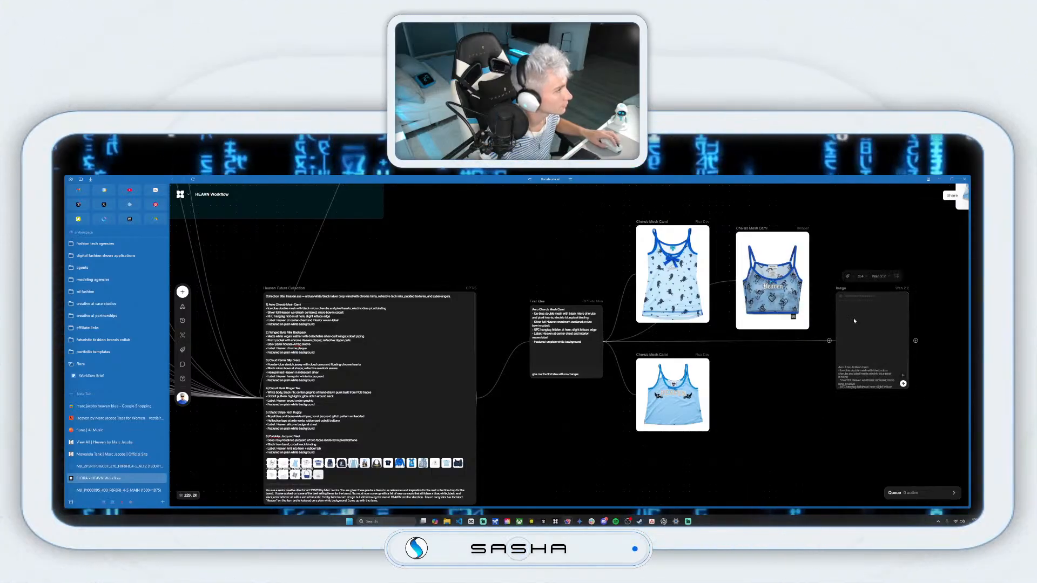
drag(839, 293, 753, 353)
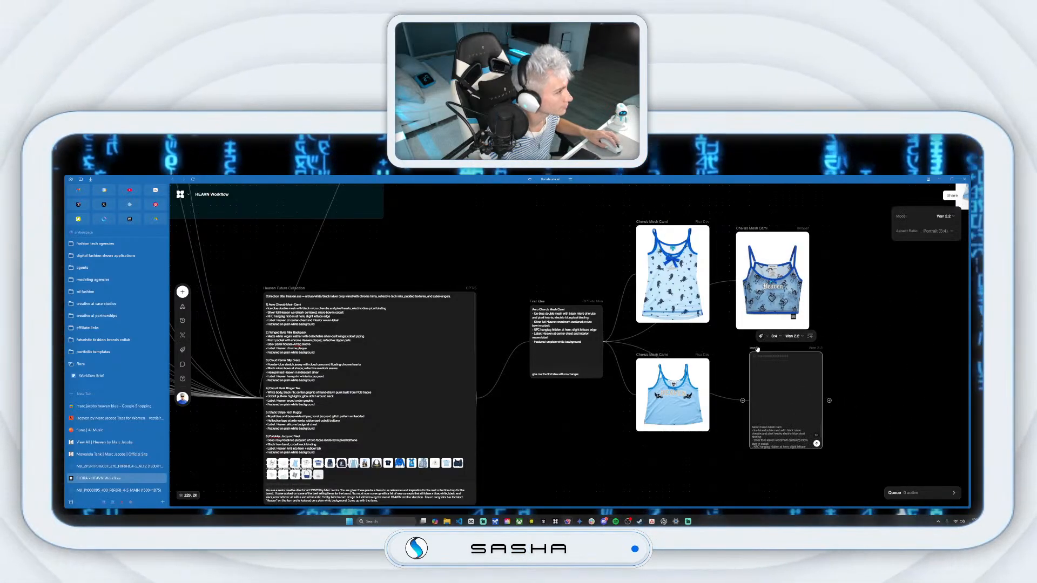
click(817, 443)
Step: Rearrange the four image blocks into a compact two-by-two grid beside the First Idea block
drag(754, 228, 754, 215)
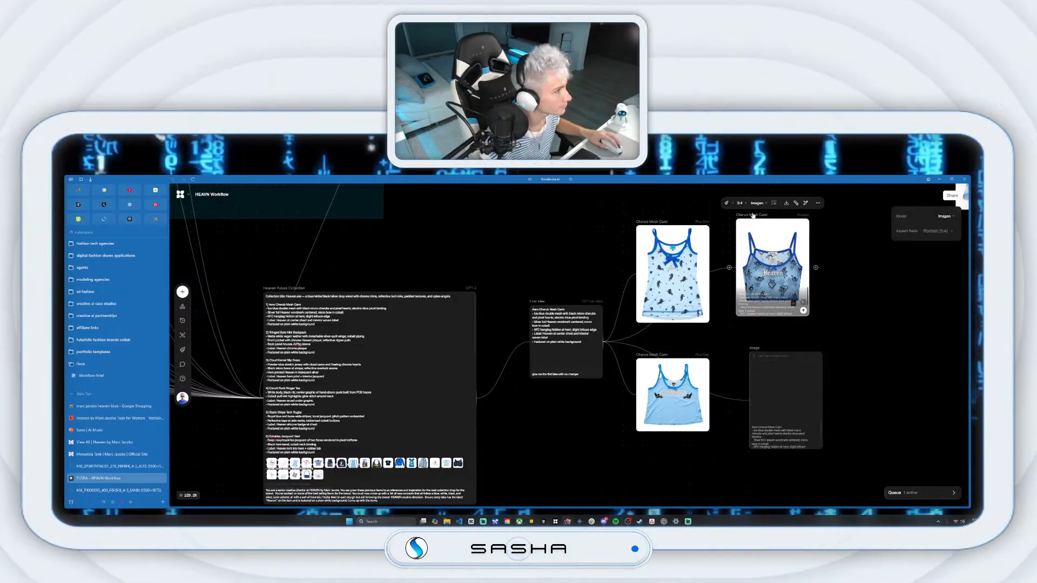
drag(666, 228, 659, 236)
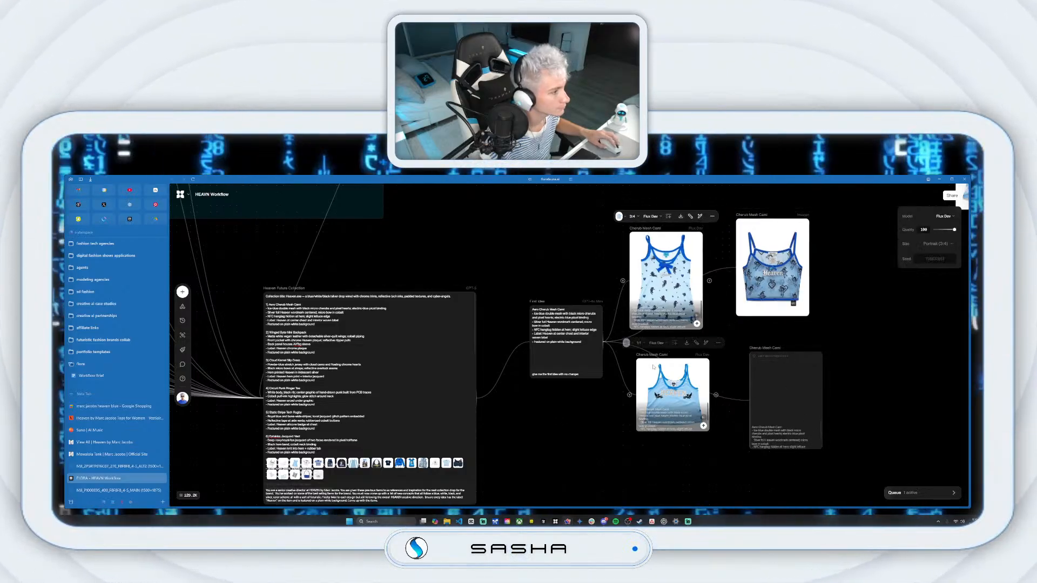
drag(647, 360, 641, 360)
drag(765, 352, 745, 338)
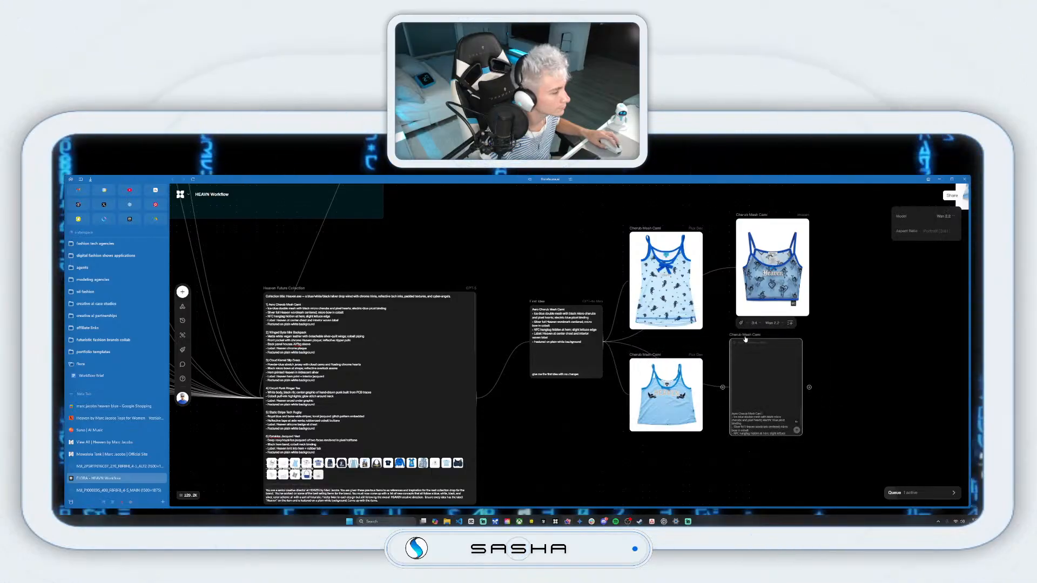
Step: Generate a fifth image from the First Idea block with Seedream V3 at 3:4 and move it next to the image grid
drag(605, 341, 863, 324)
click(883, 286)
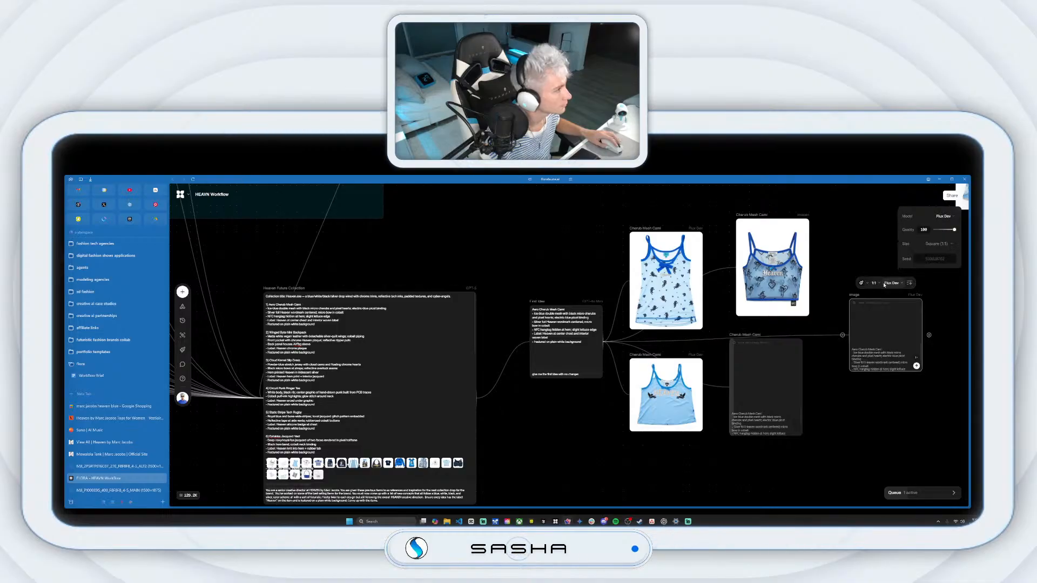
click(892, 282)
click(909, 408)
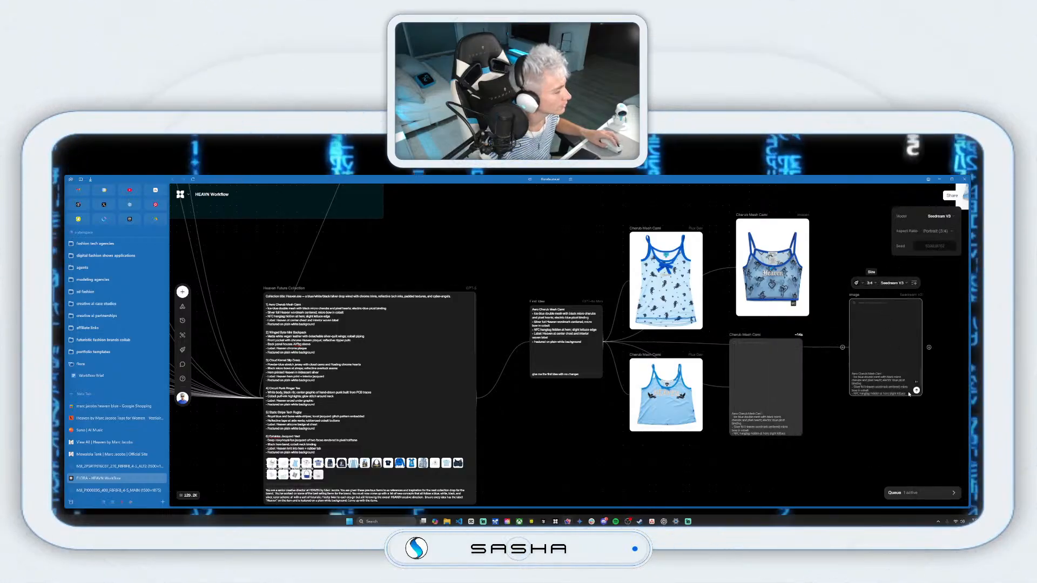
click(916, 390)
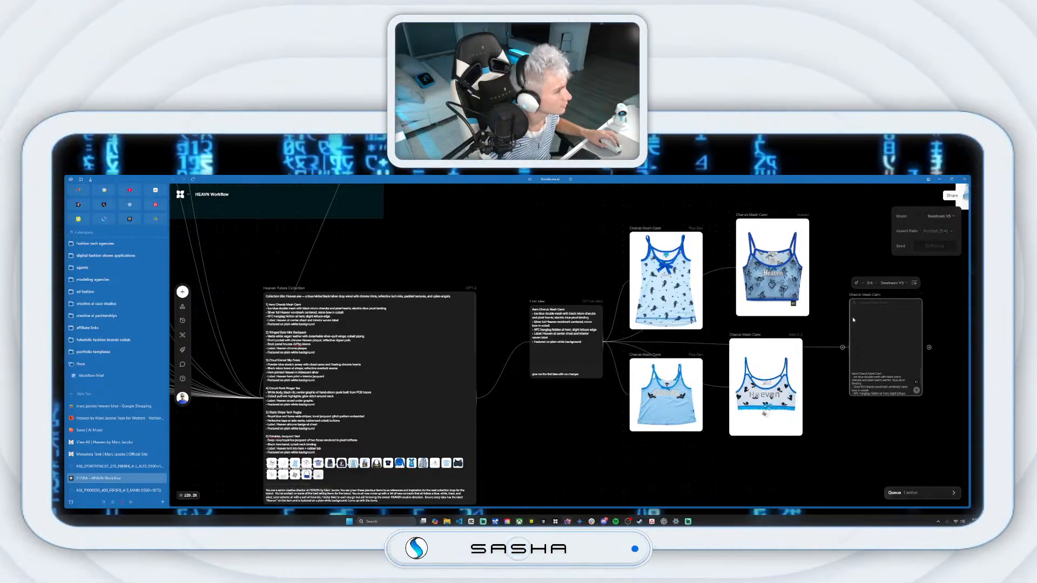
drag(856, 302, 681, 331)
Step: Add a sixth image block from the First Idea block and set it to the Imagen model at 3:4
drag(463, 349, 823, 323)
click(856, 276)
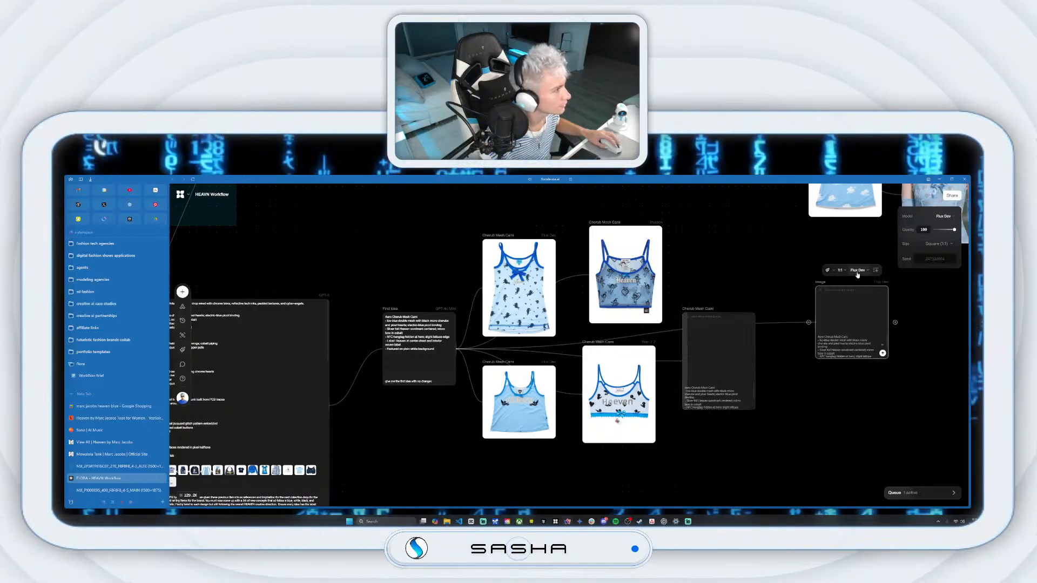
click(857, 275)
click(884, 371)
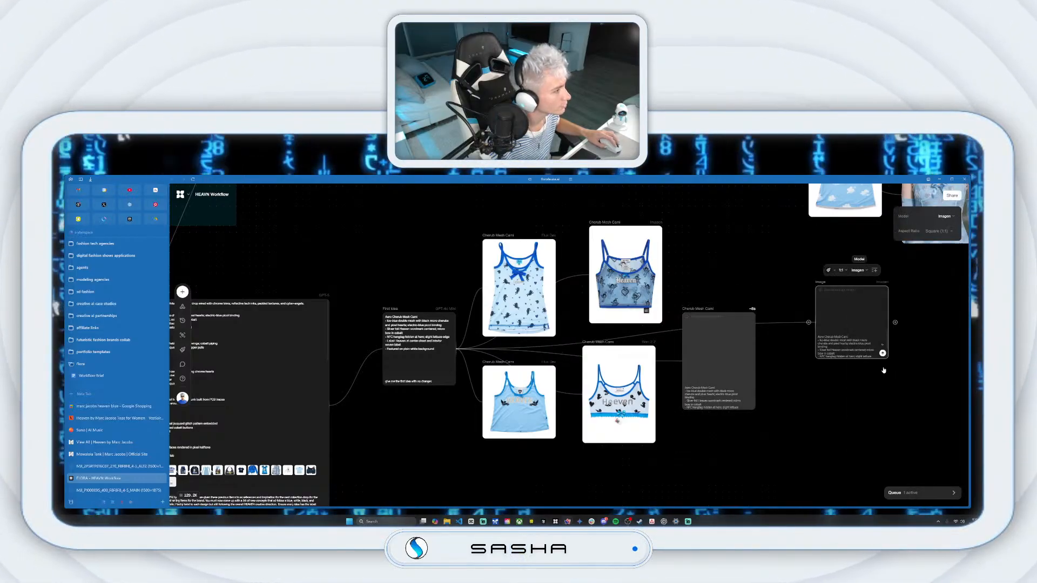
click(843, 270)
click(869, 350)
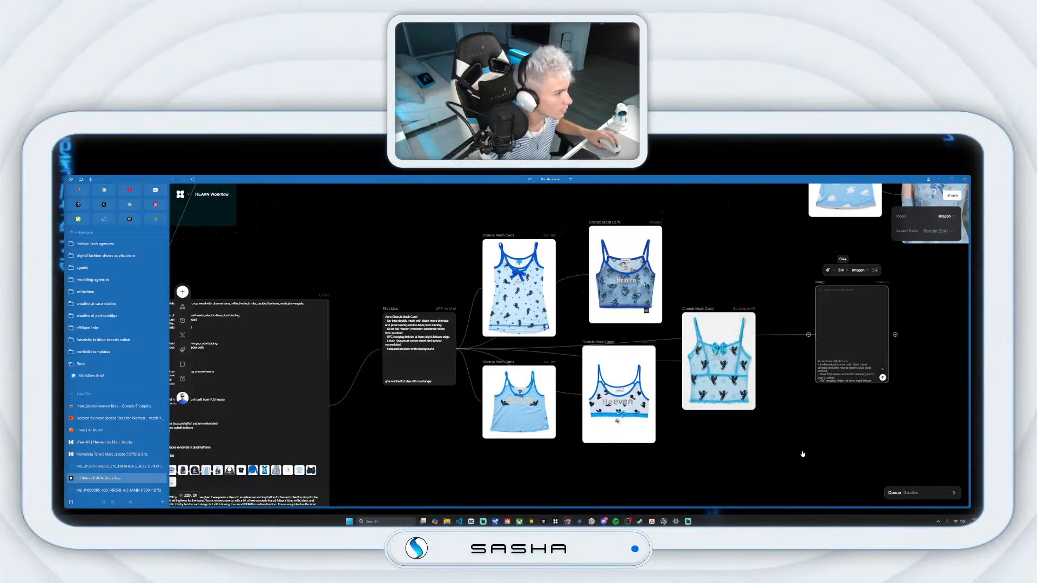
Step: Move the Seedream V3 image beside the Wan 2.2 image, place the new Imagen block above it, and generate it
drag(705, 312, 724, 353)
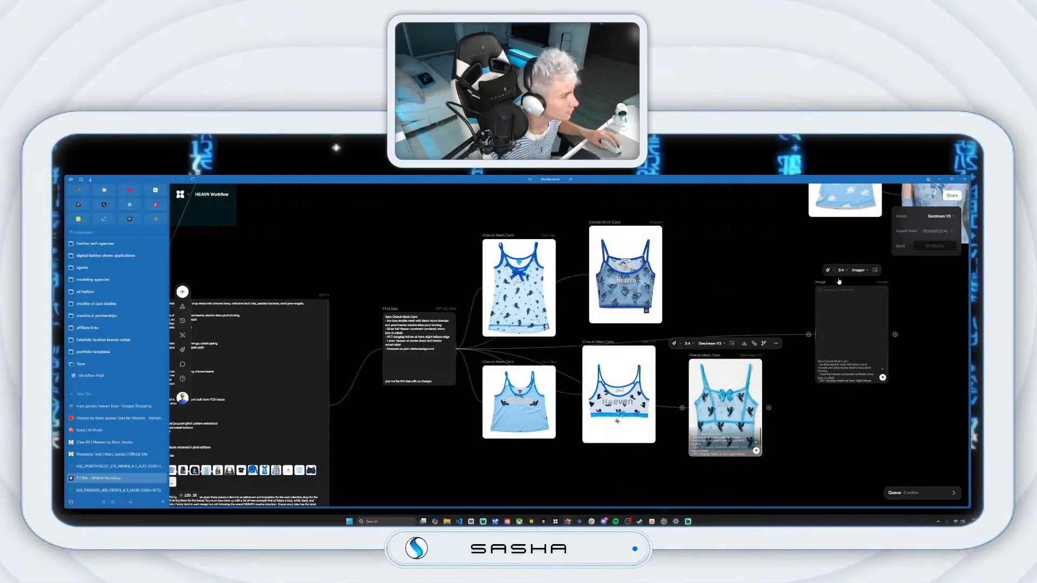
drag(818, 288, 712, 248)
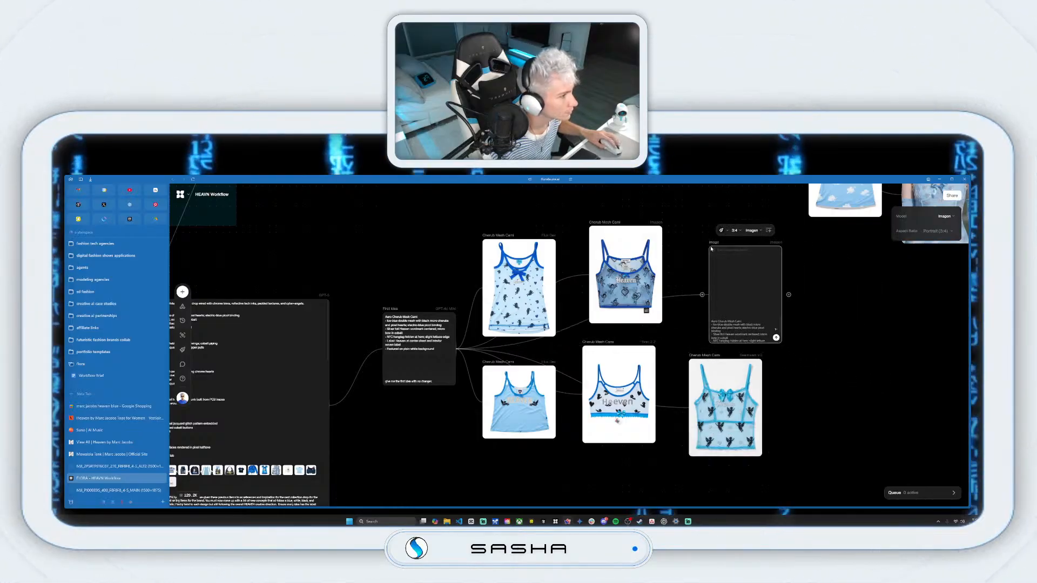
drag(709, 243, 696, 236)
click(756, 331)
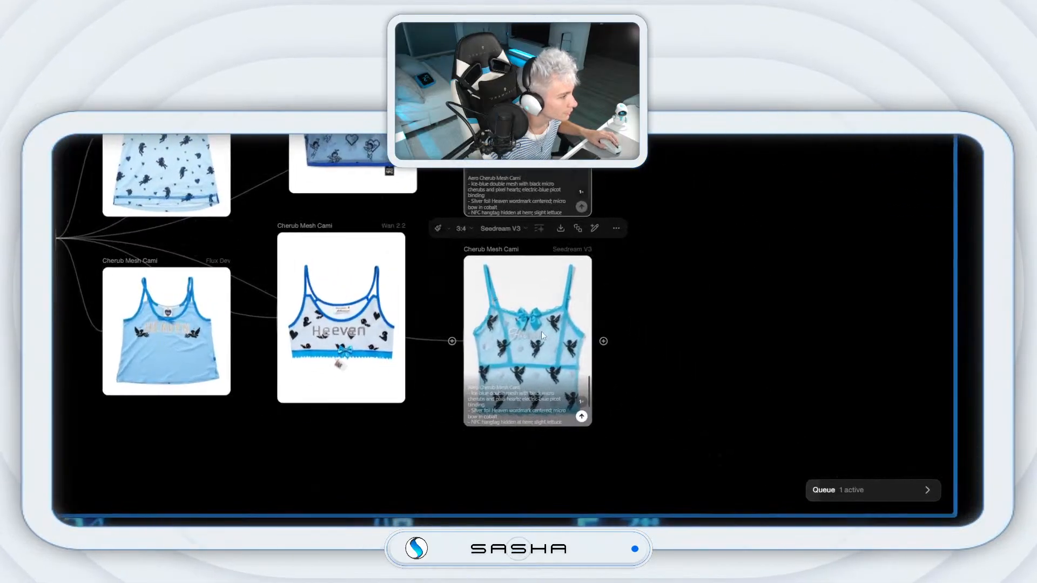
Step: View the Seedream V3 cami image at full size and hide the browser sidebar
right_click(542, 332)
click(533, 322)
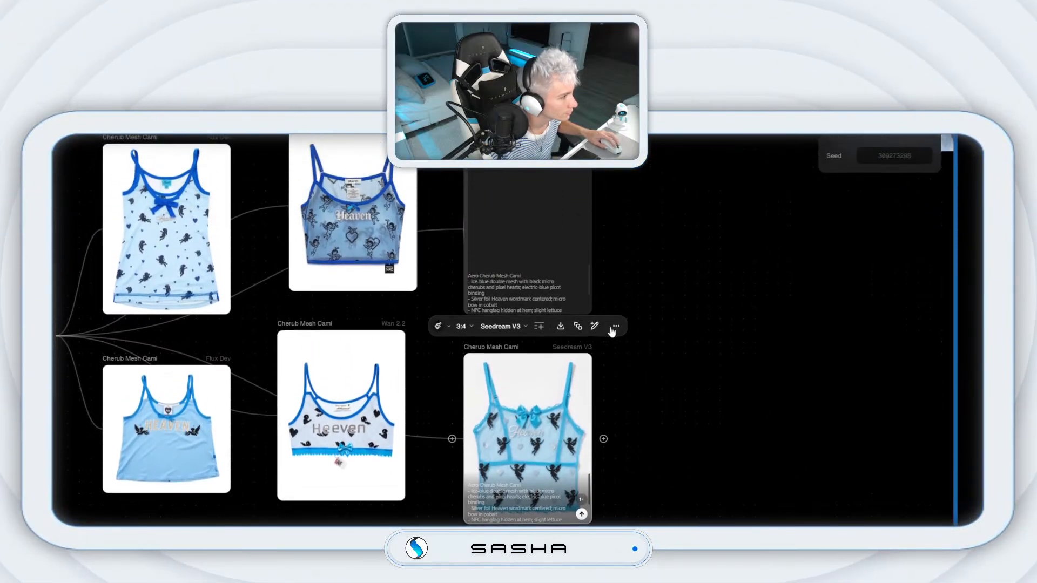
click(616, 229)
click(622, 350)
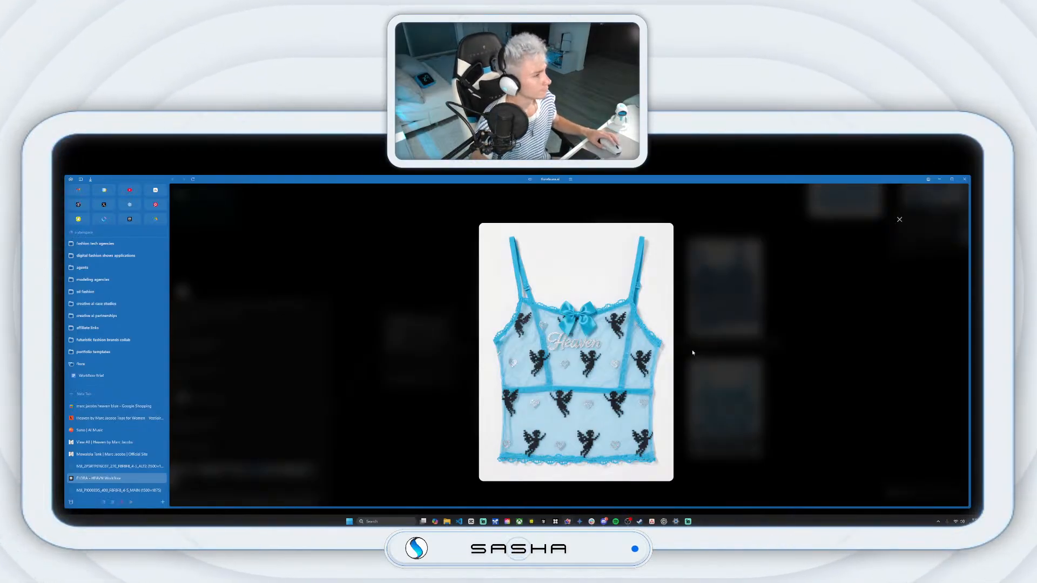
click(80, 180)
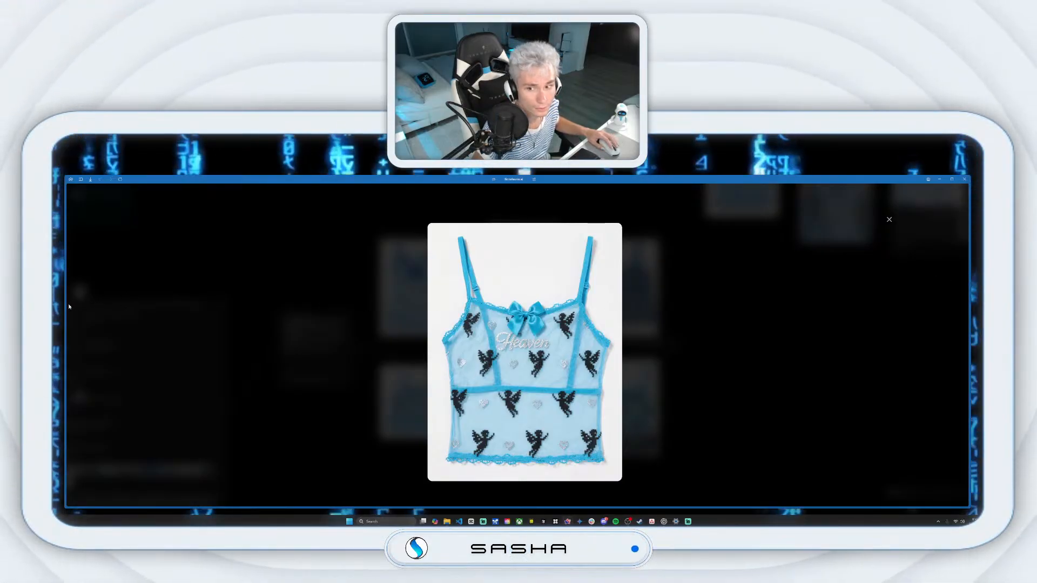
mouse_move(61, 307)
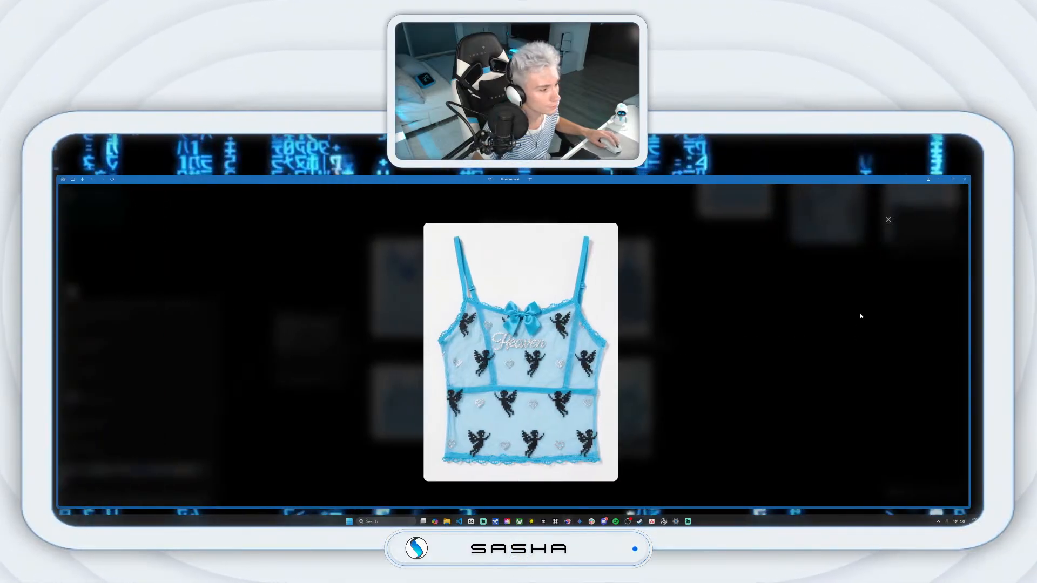
click(889, 219)
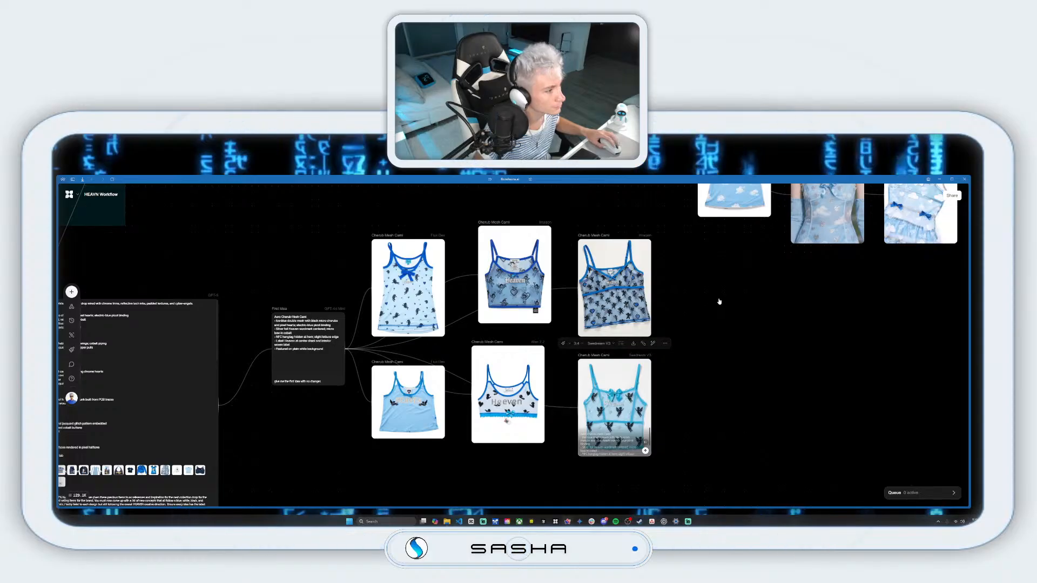
Step: Regenerate the newest Imagen image and the Wan 2.2 image, and shift the Seedream V3 image closer to the grid
click(645, 330)
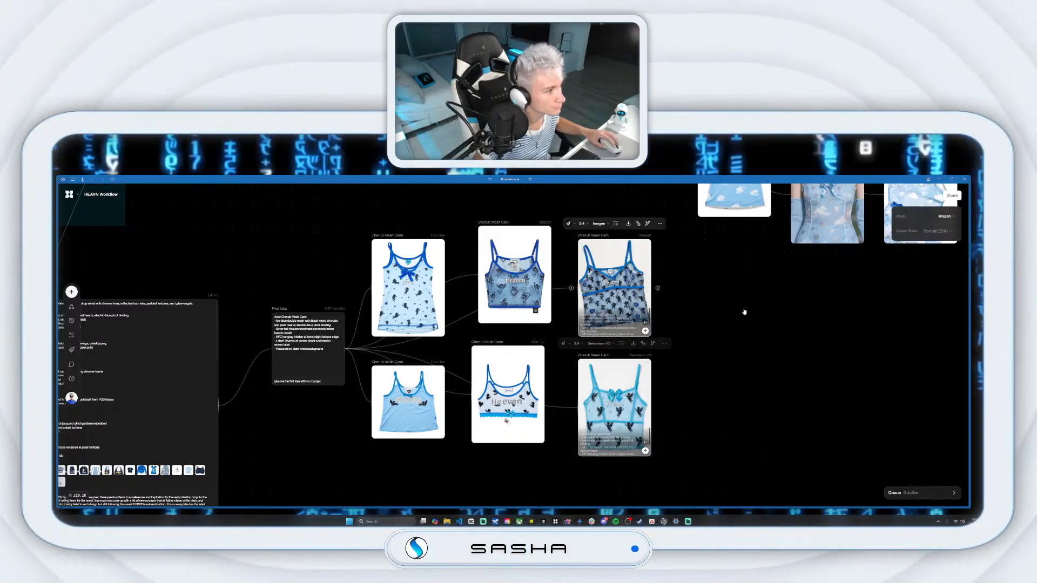
drag(588, 360, 575, 366)
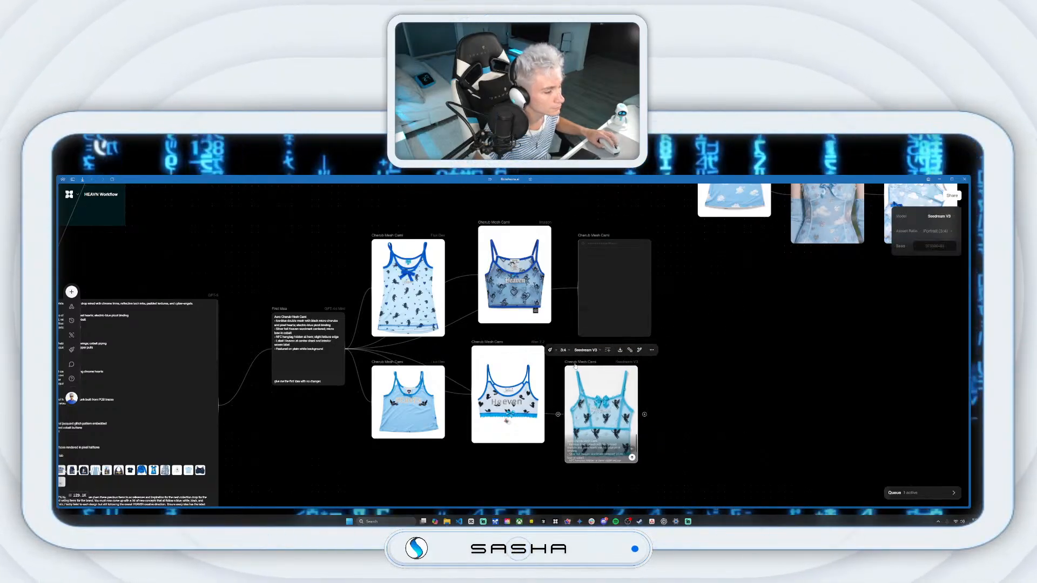
click(524, 430)
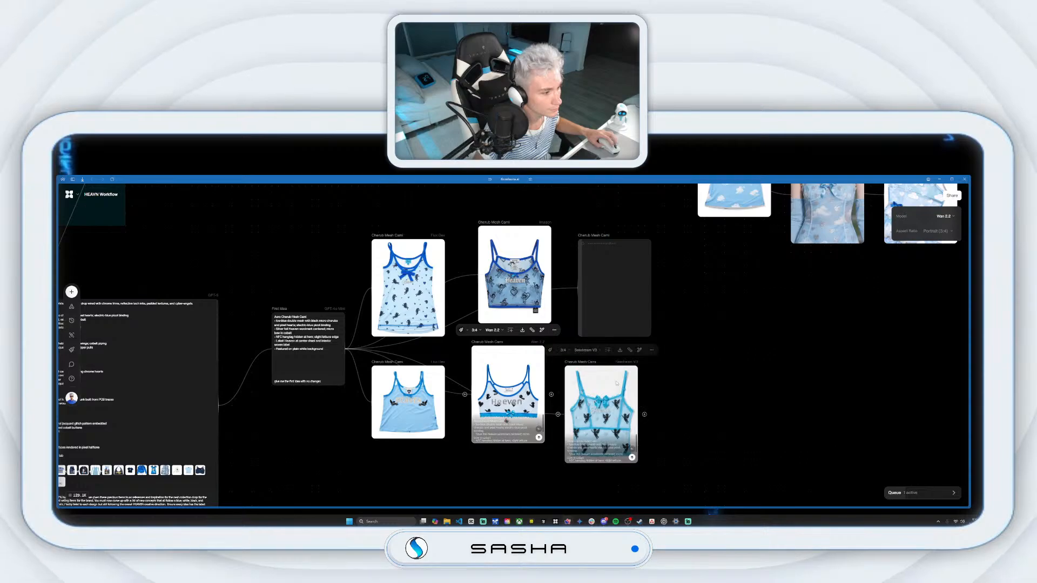
drag(585, 364, 585, 357)
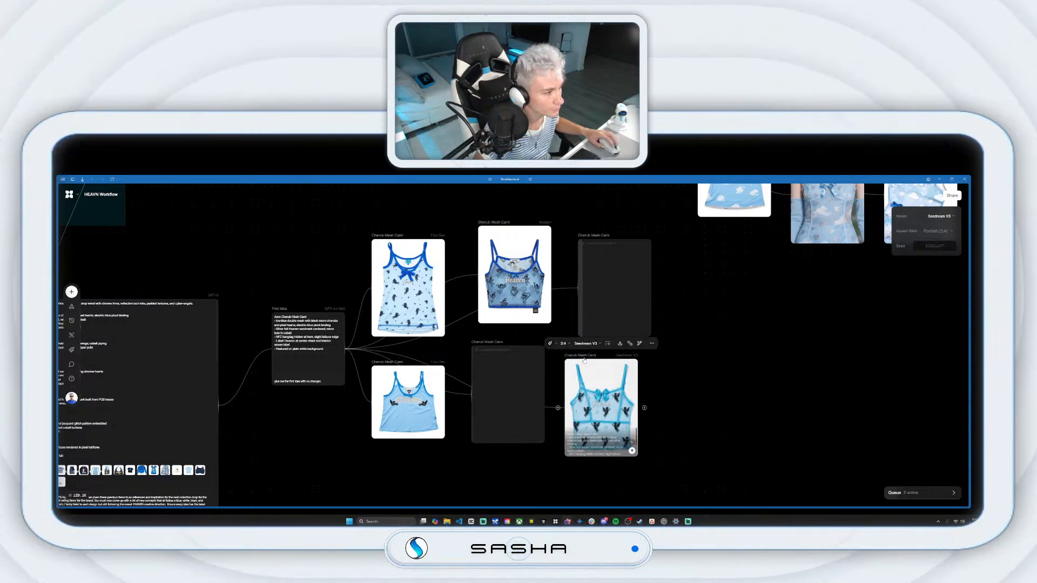
Step: Generate another image from the First Idea block with Seedream V3 at 3:4
drag(350, 352, 524, 354)
drag(683, 359, 682, 361)
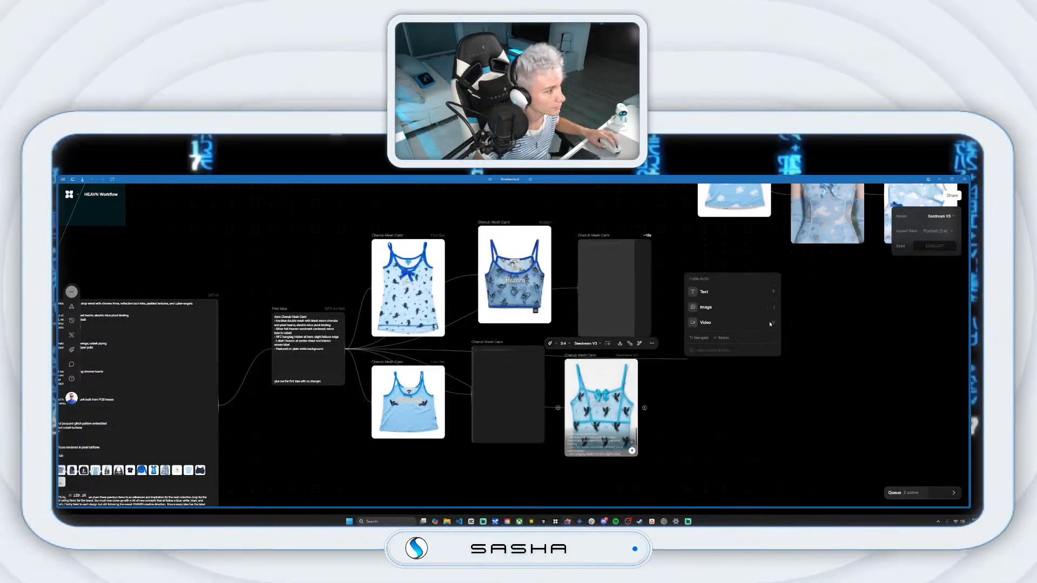
click(748, 309)
click(729, 311)
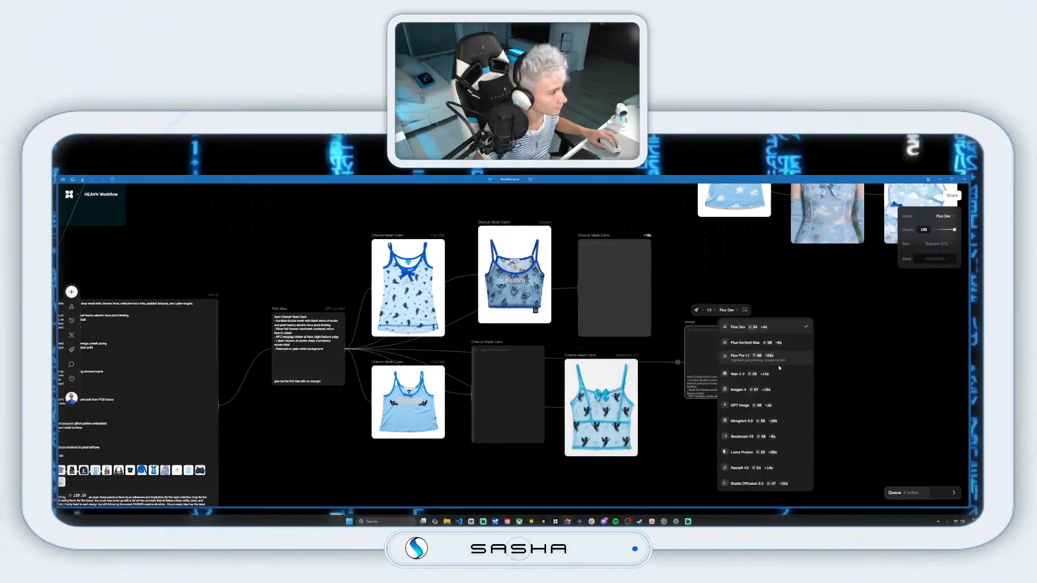
click(781, 438)
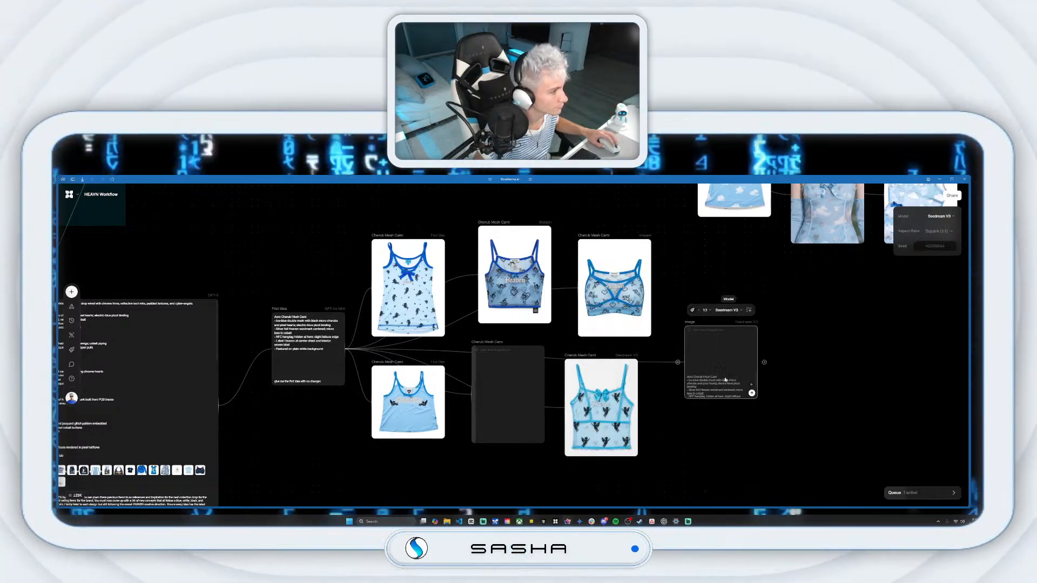
click(648, 330)
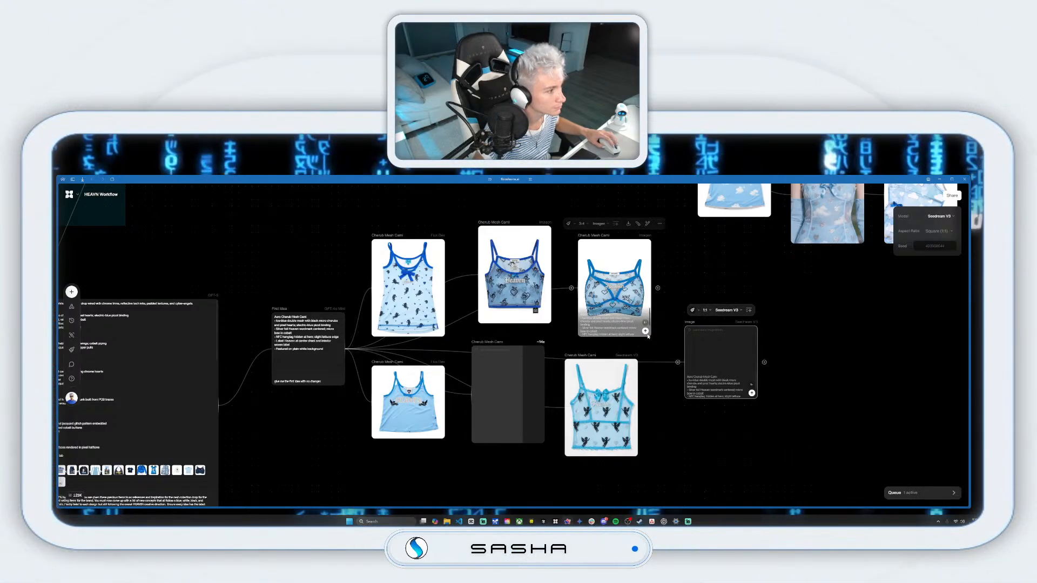
click(706, 312)
click(722, 391)
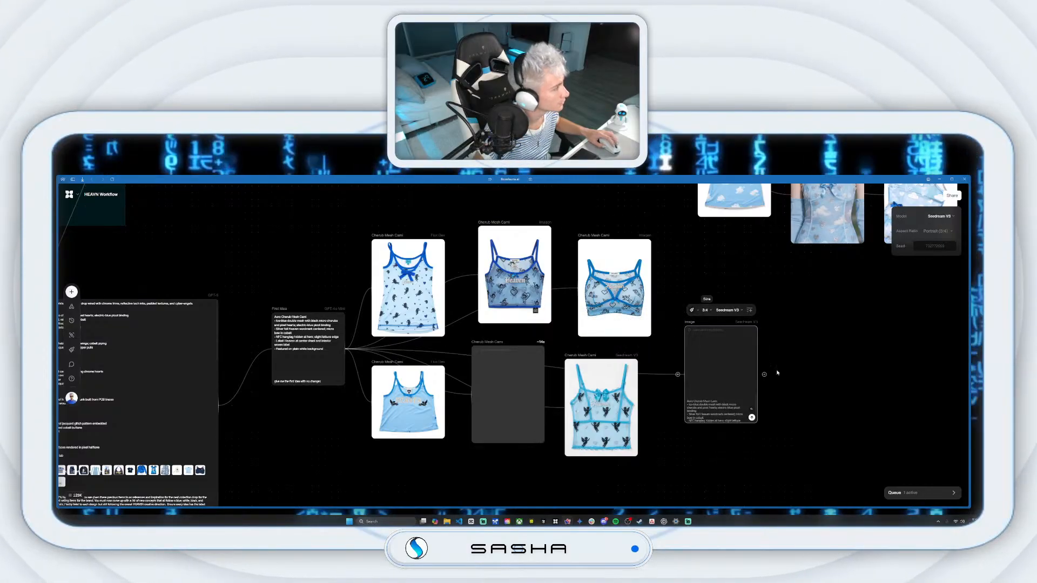
click(751, 417)
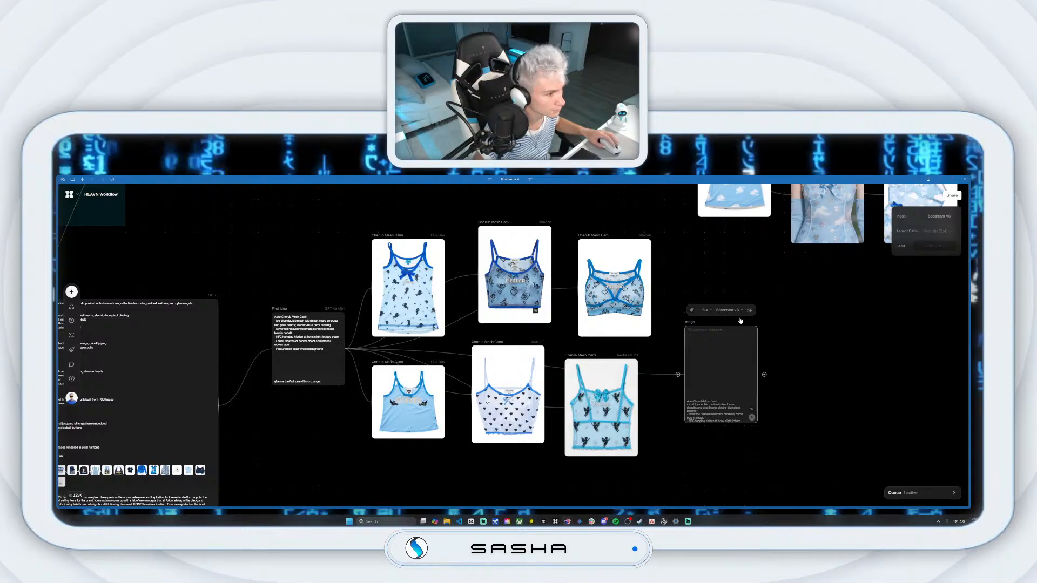
Step: Move the second Seedream V3 block closer to the image grid and regenerate its image
drag(689, 327, 675, 314)
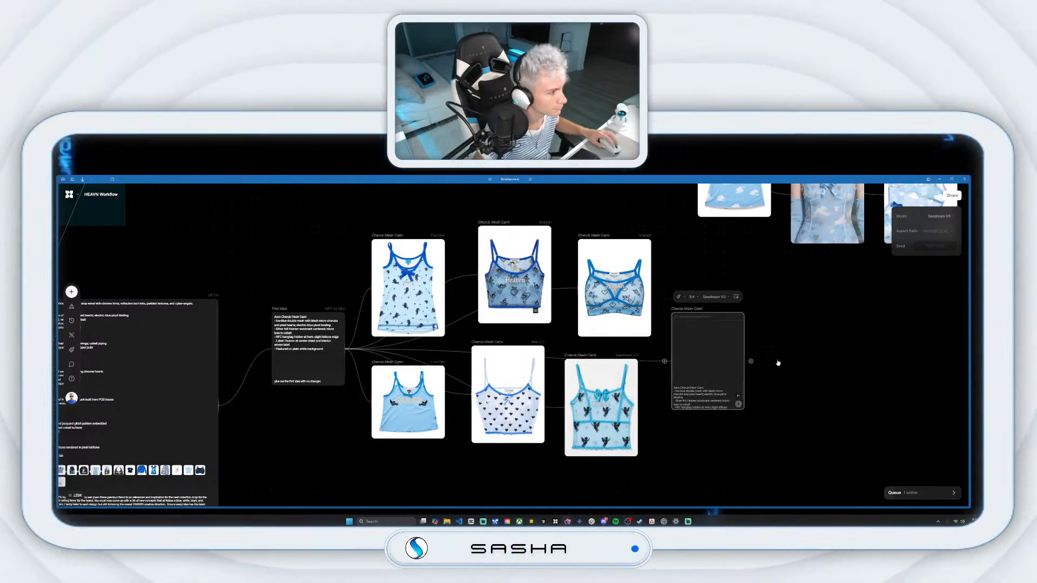
click(812, 305)
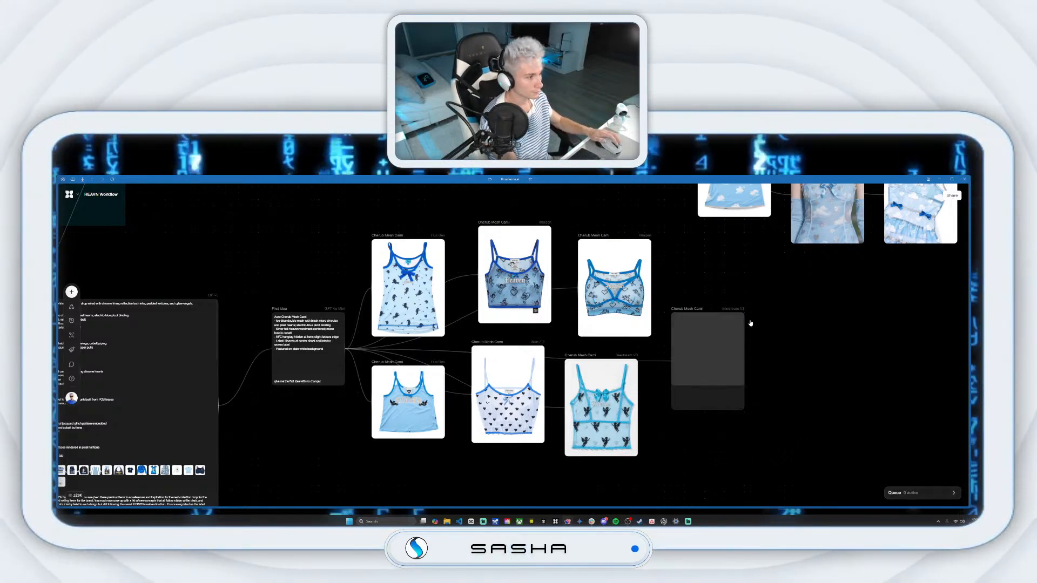
mouse_move(735, 387)
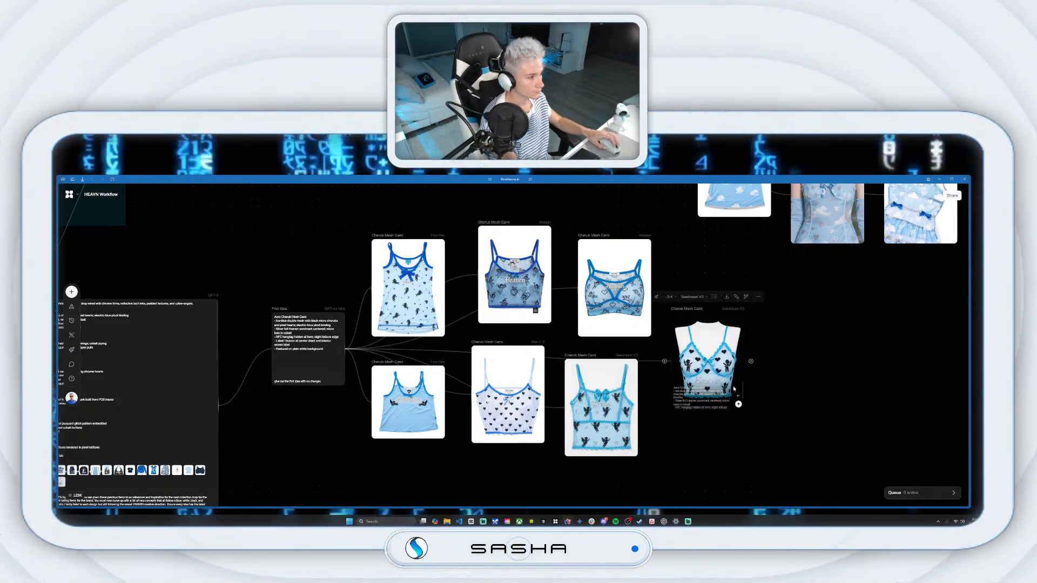
click(738, 405)
Step: Align the Imagen images with the row below them and move the second Seedream V3 block closer to the grid
drag(589, 236, 575, 236)
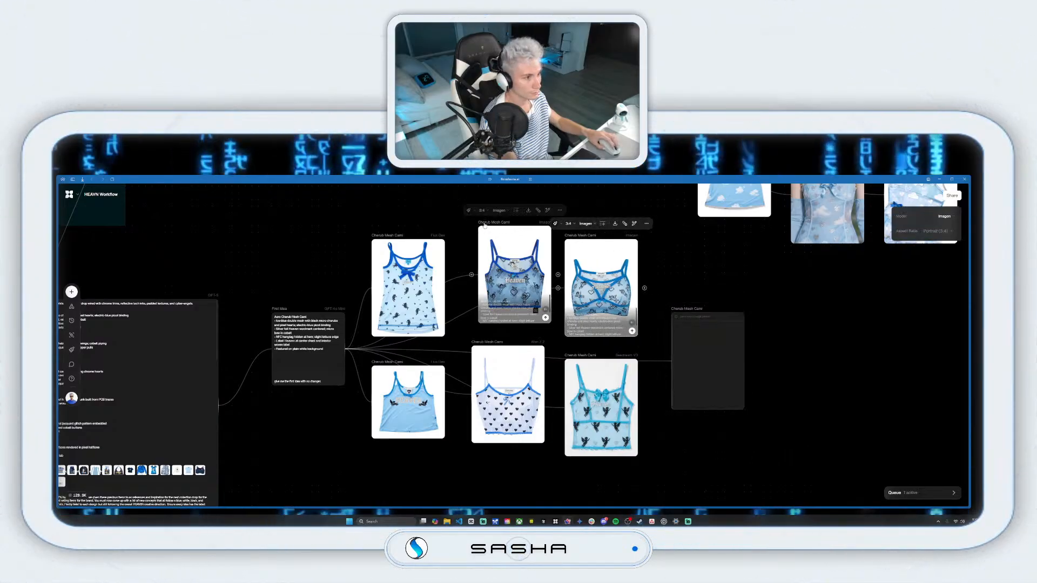
drag(687, 311, 674, 299)
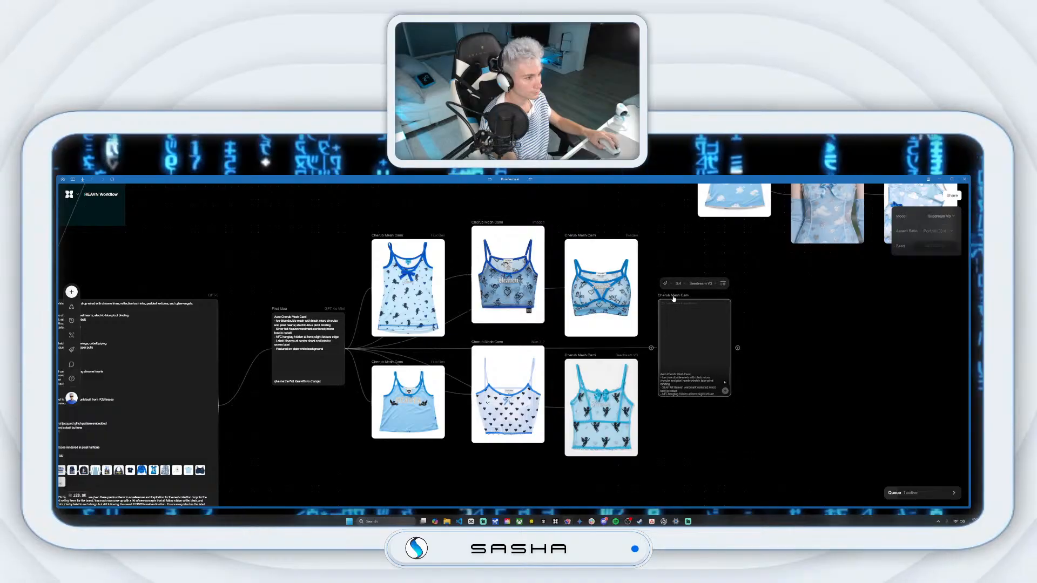
Step: Add a text block from the Heaven Future Collection block and place it below the First Idea block
drag(683, 405, 762, 332)
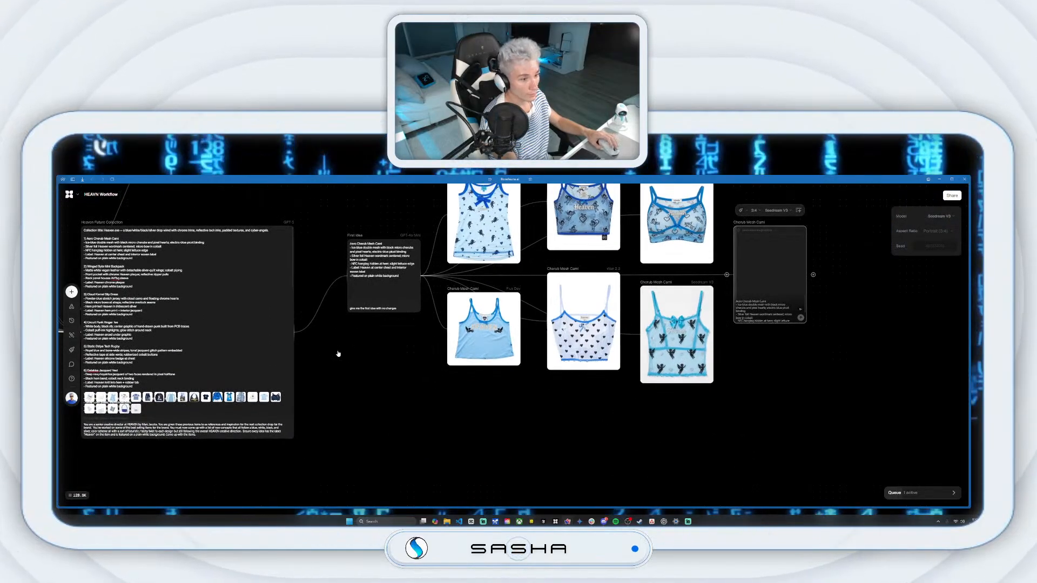
drag(300, 331, 379, 436)
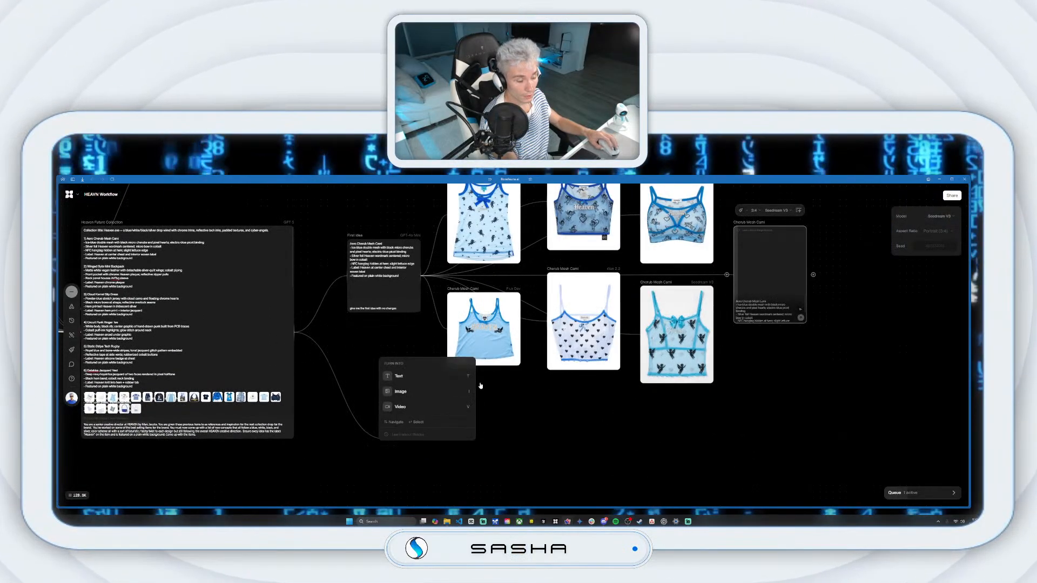
click(399, 376)
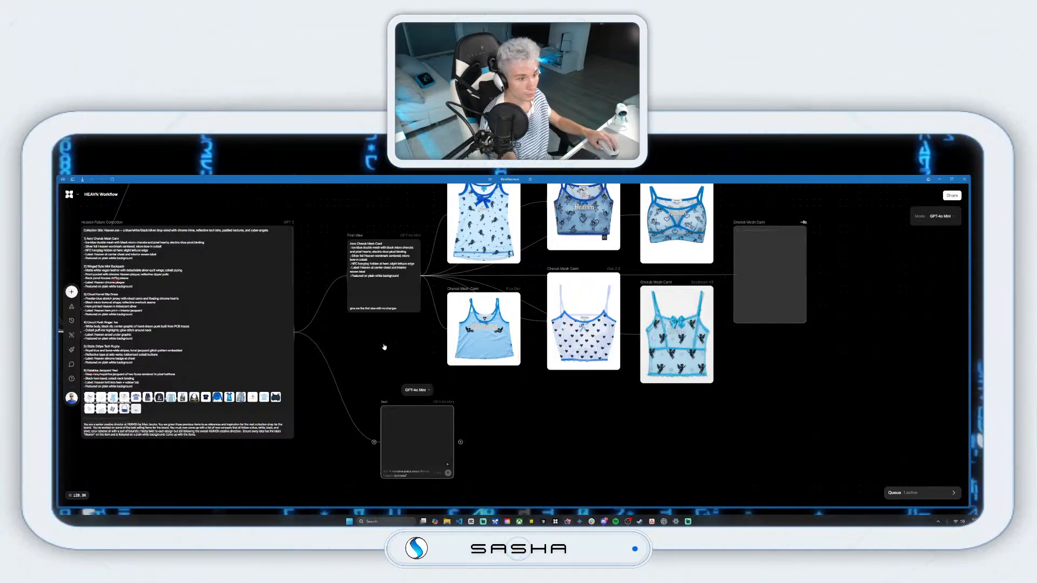
drag(384, 403, 364, 390)
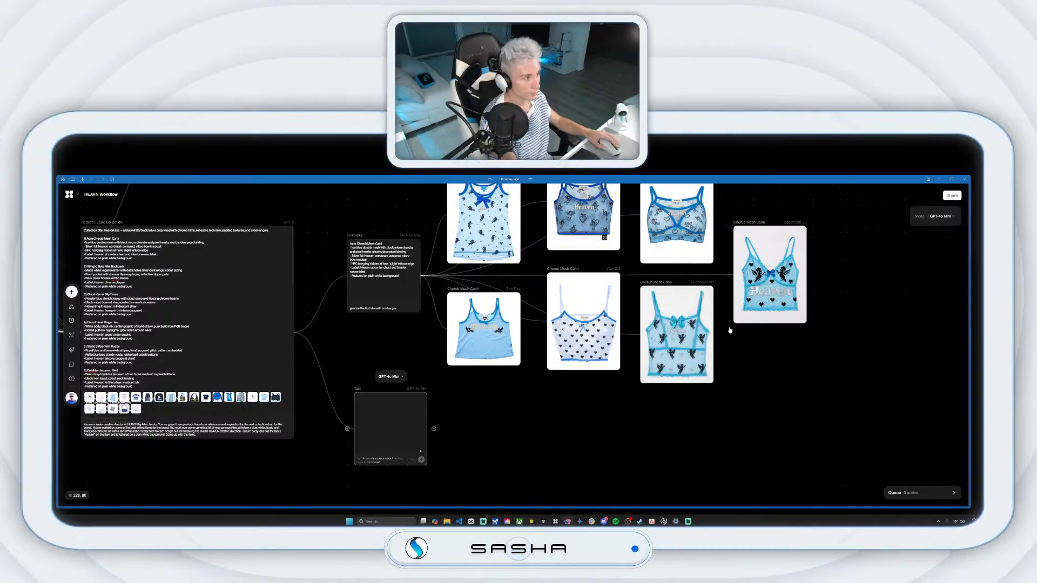
Step: Delete the second Seedream V3 image, keeping the new text block on the canvas
click(813, 292)
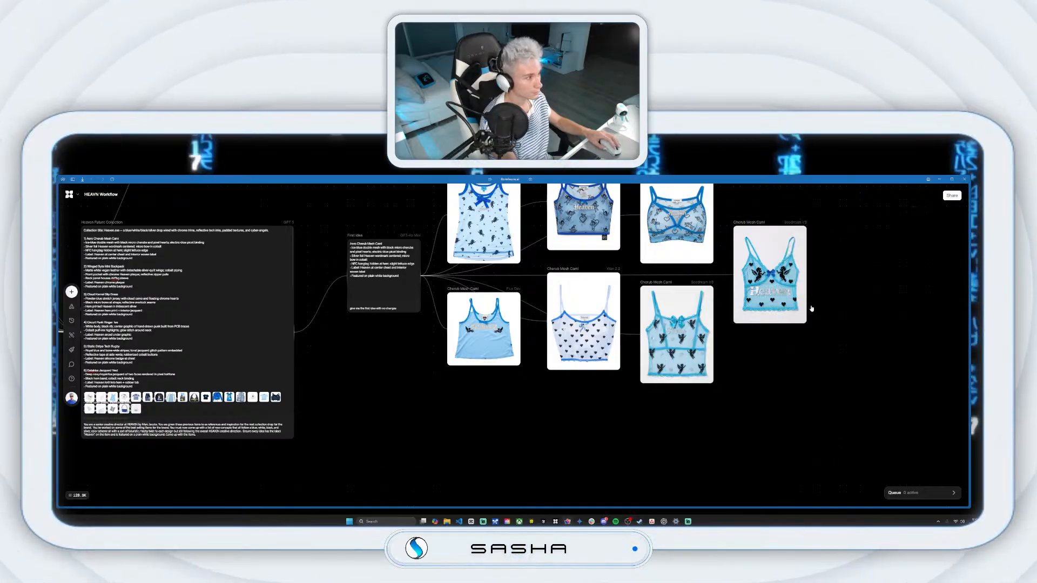
key(ctrl+z)
click(774, 259)
right_click(773, 259)
click(788, 343)
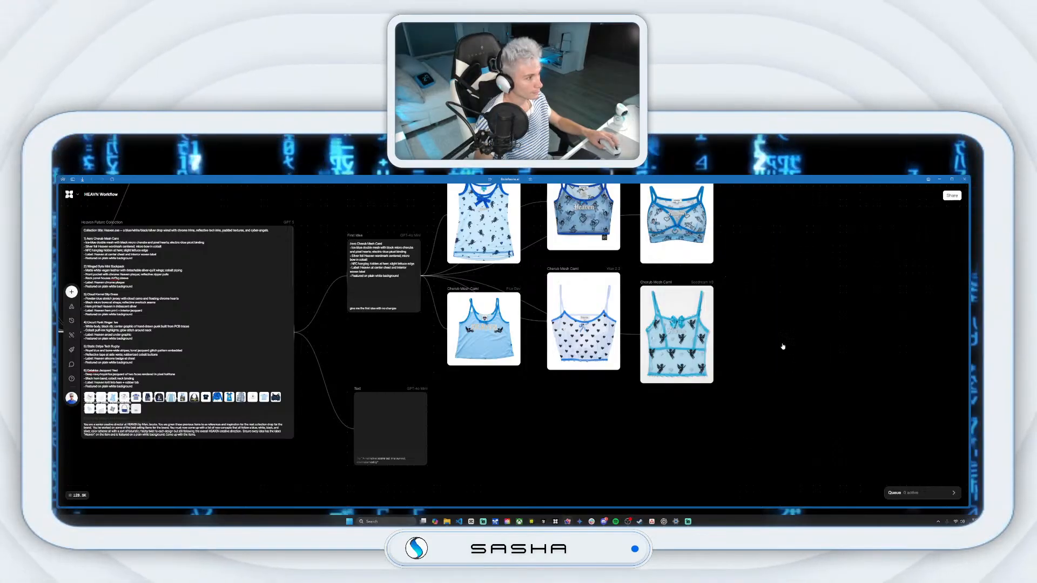
Step: Generate the new text block from First Idea's prompt reworded to "give me the second idea with no changes", and align it below First Idea
drag(523, 394, 579, 374)
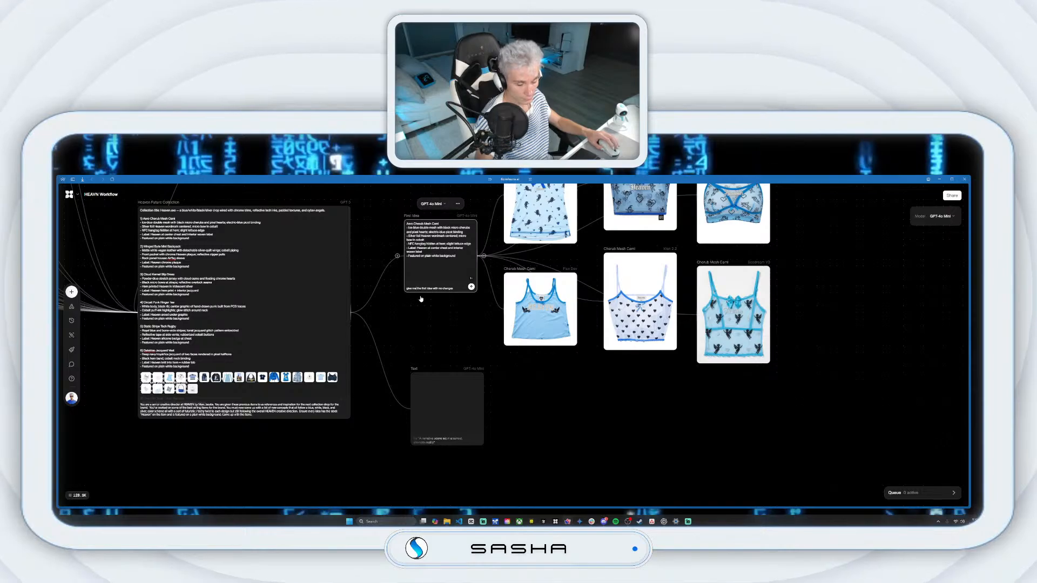
key(ctrl+a)
key(ctrl+c)
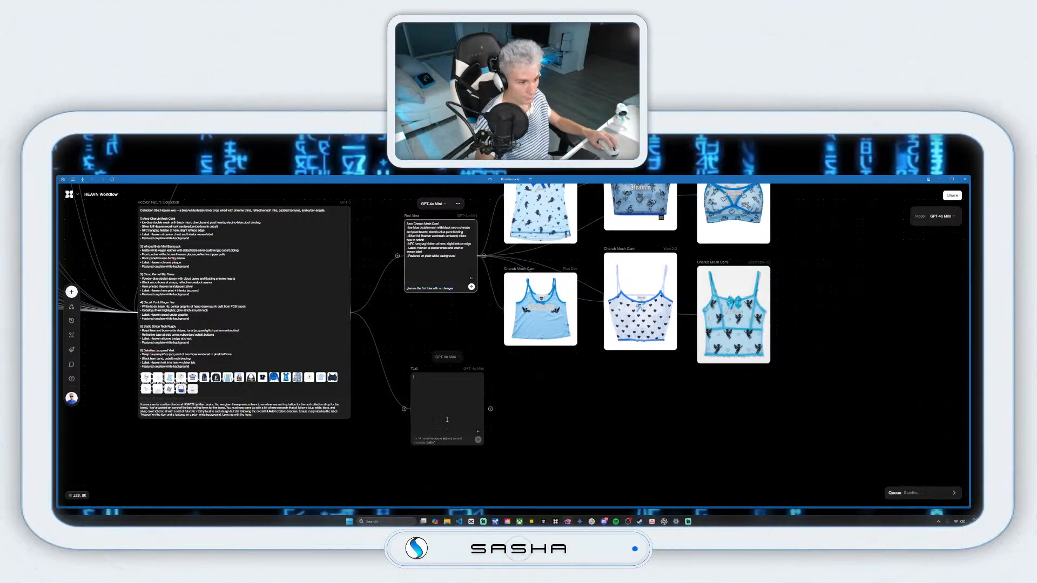
click(429, 438)
key(ctrl+v)
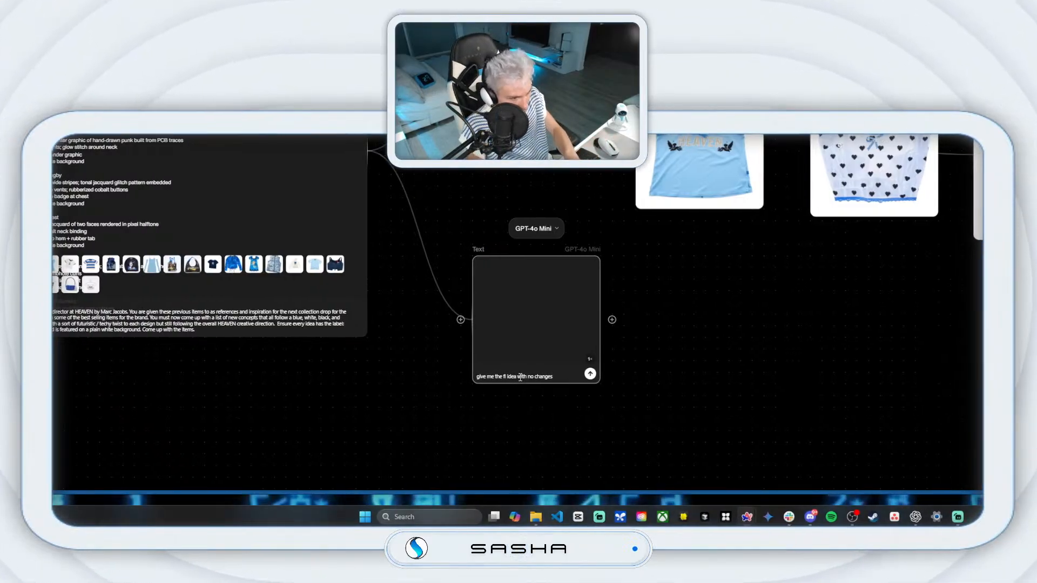
text(second)
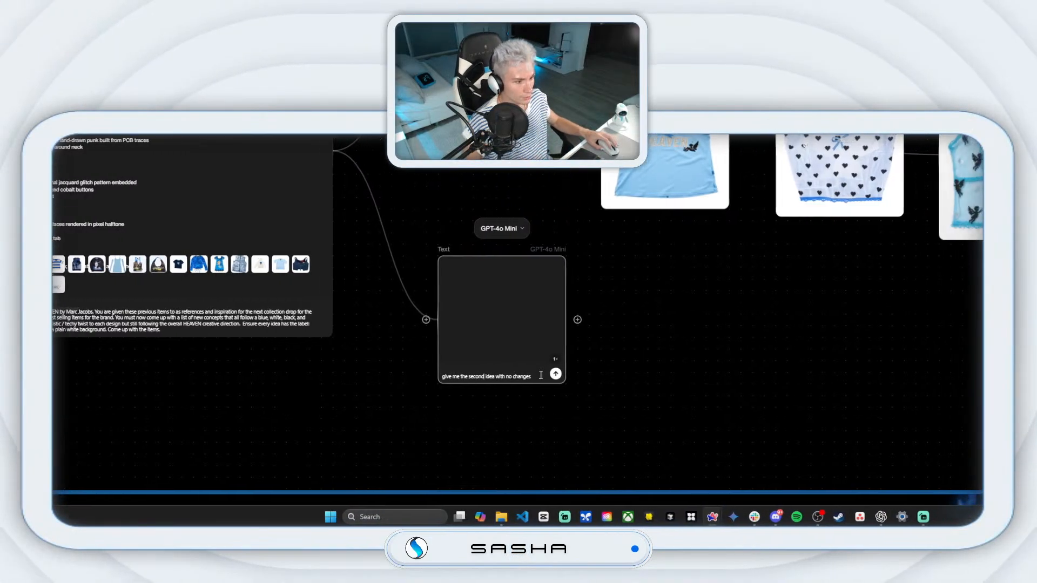
click(590, 374)
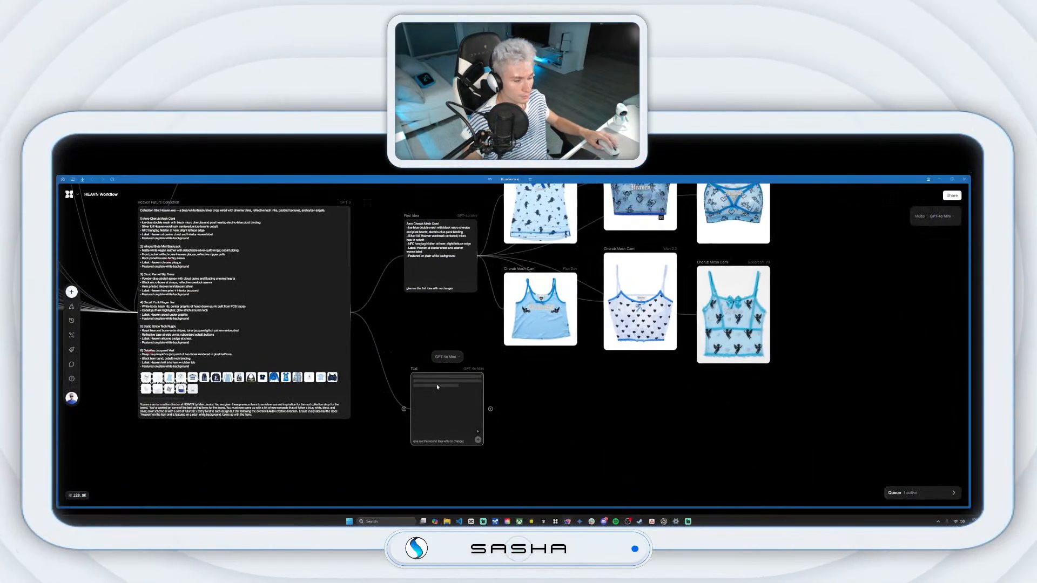
drag(414, 372, 404, 391)
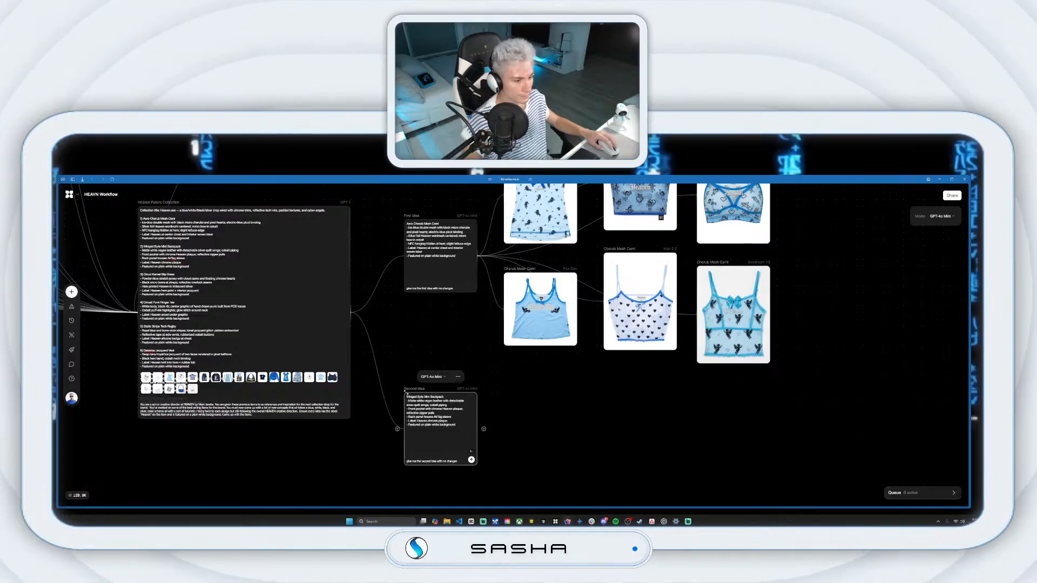
Step: Add an image block from the Second Idea block and generate its image with Flux Dev at 1:1
drag(484, 429, 549, 419)
click(607, 378)
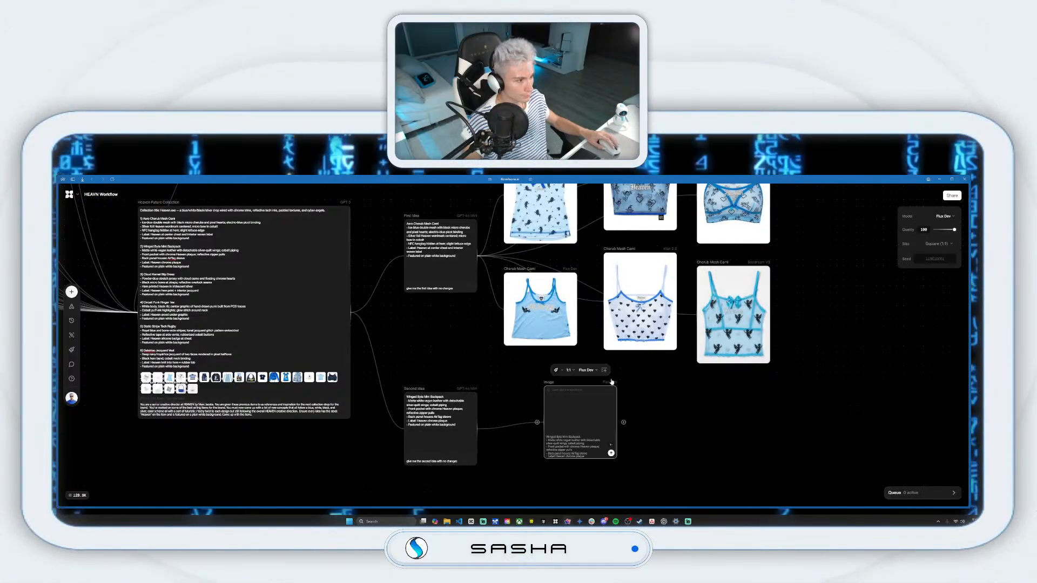
click(562, 371)
click(572, 410)
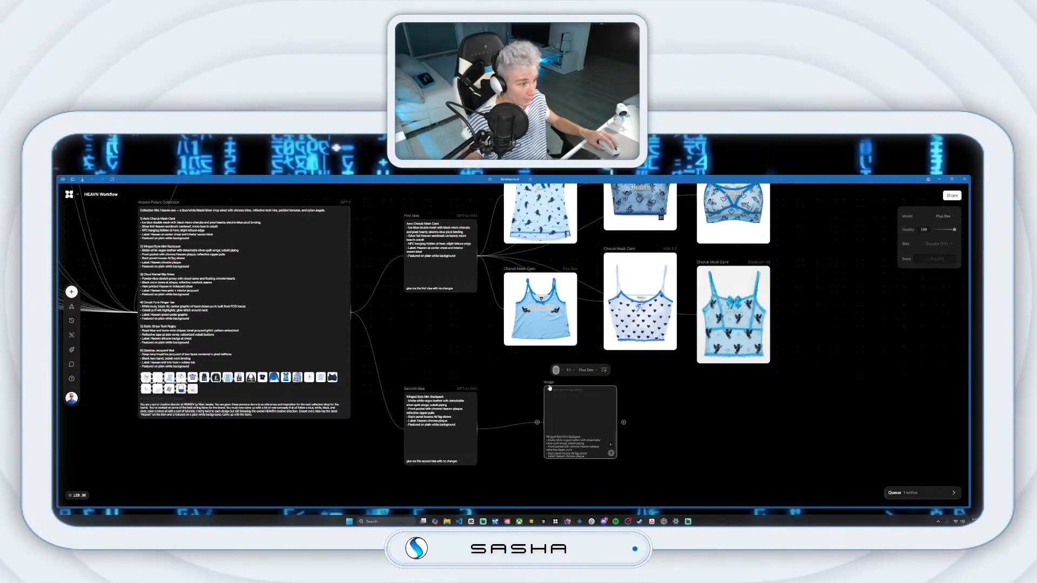
Step: Move the square backpack image block beneath the blue tank top image and shift the Second Idea block slightly down
scroll(546, 388, right, 2)
scroll(524, 389, down, 2)
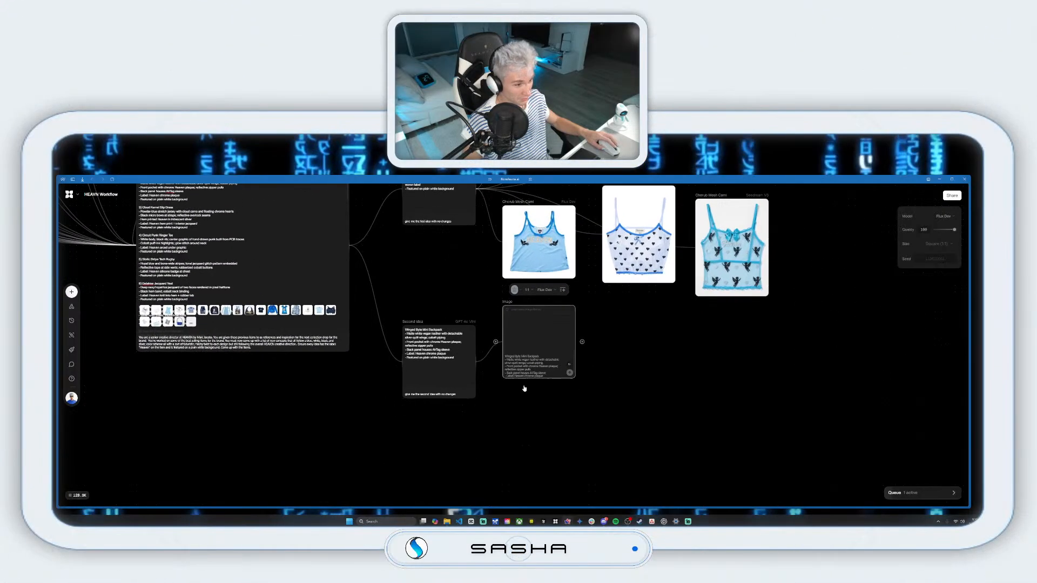
drag(414, 324, 406, 337)
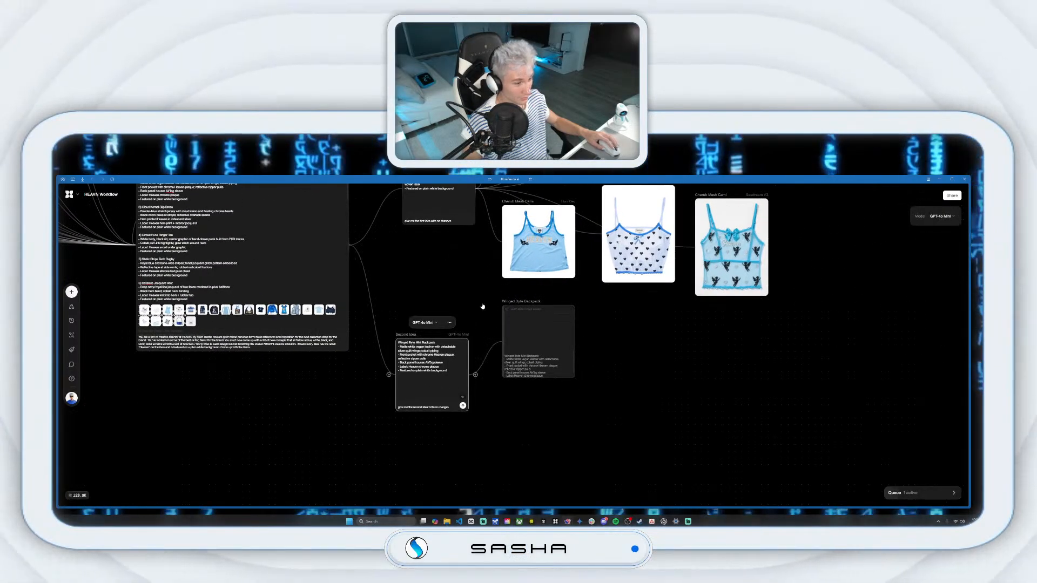
drag(504, 303, 497, 297)
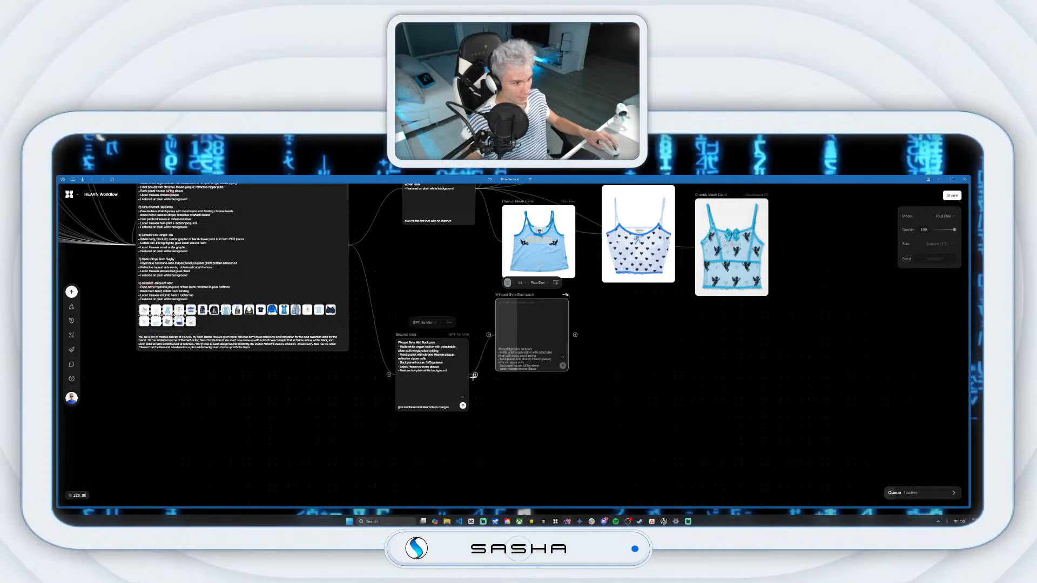
Step: Add another image block from the Second Idea block and generate it with Flux Dev at a 3:4 ratio
drag(475, 375, 517, 413)
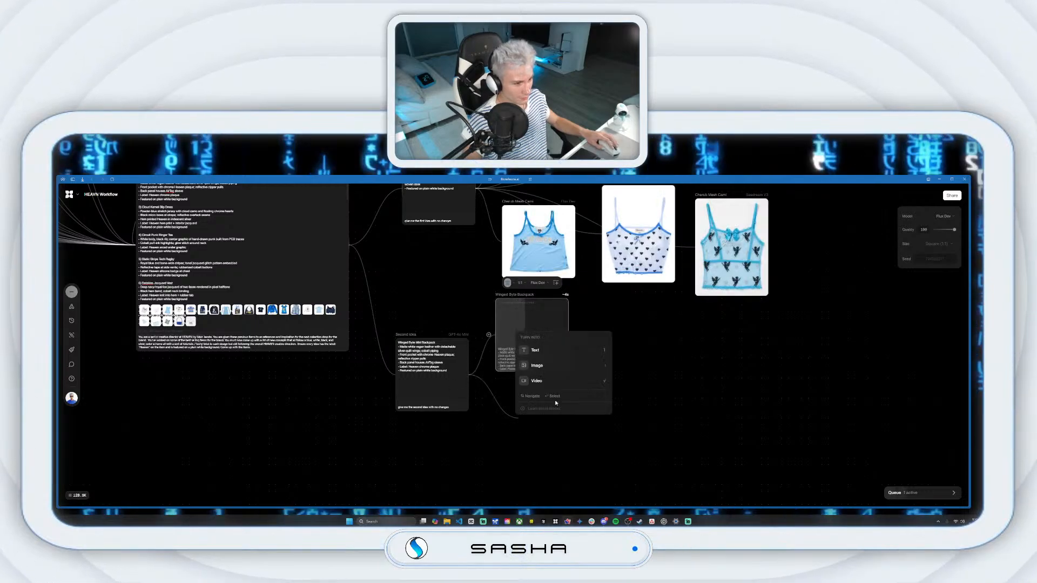
click(555, 369)
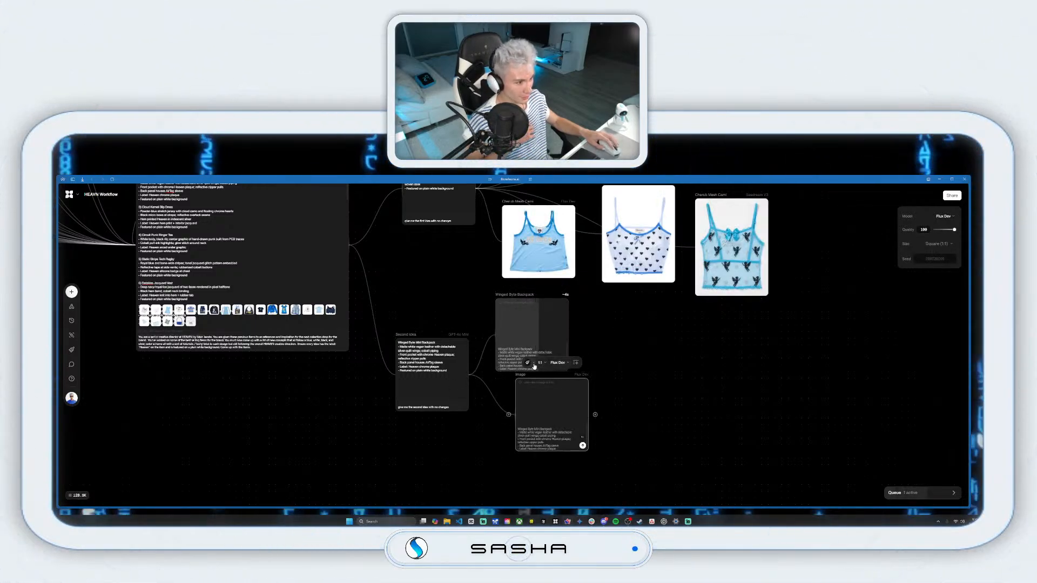
click(541, 363)
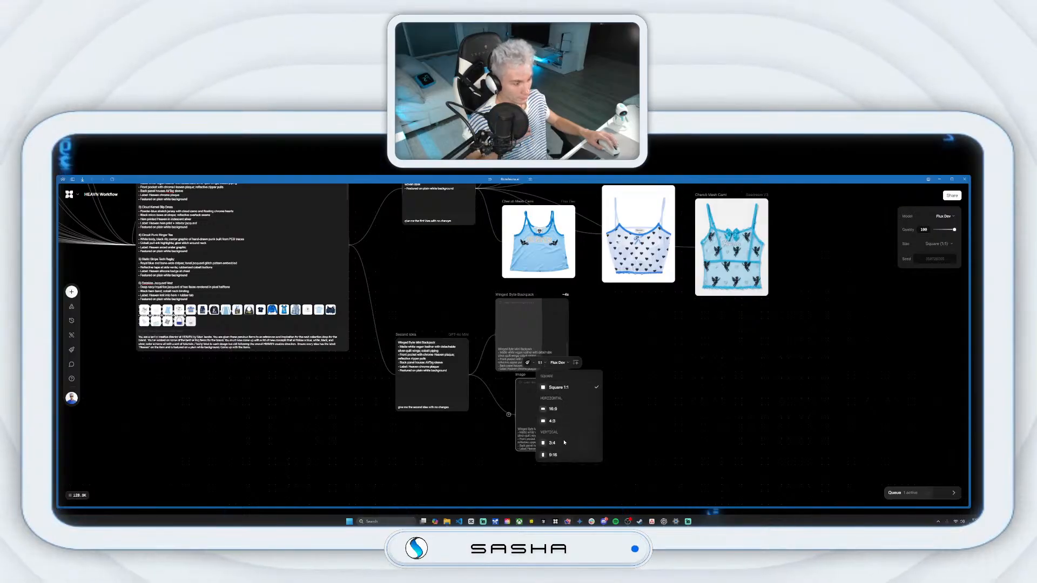
click(556, 379)
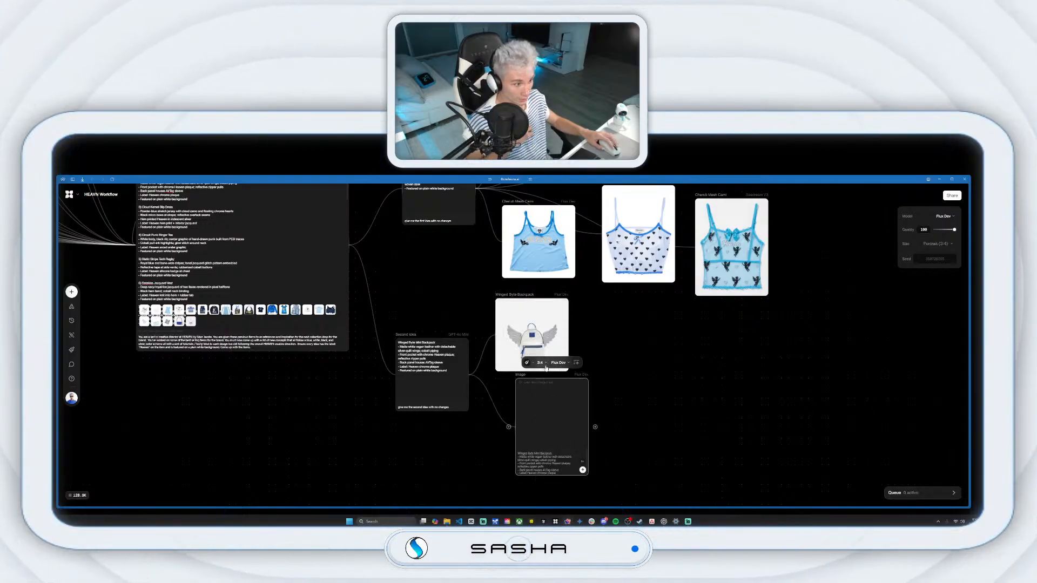
click(556, 406)
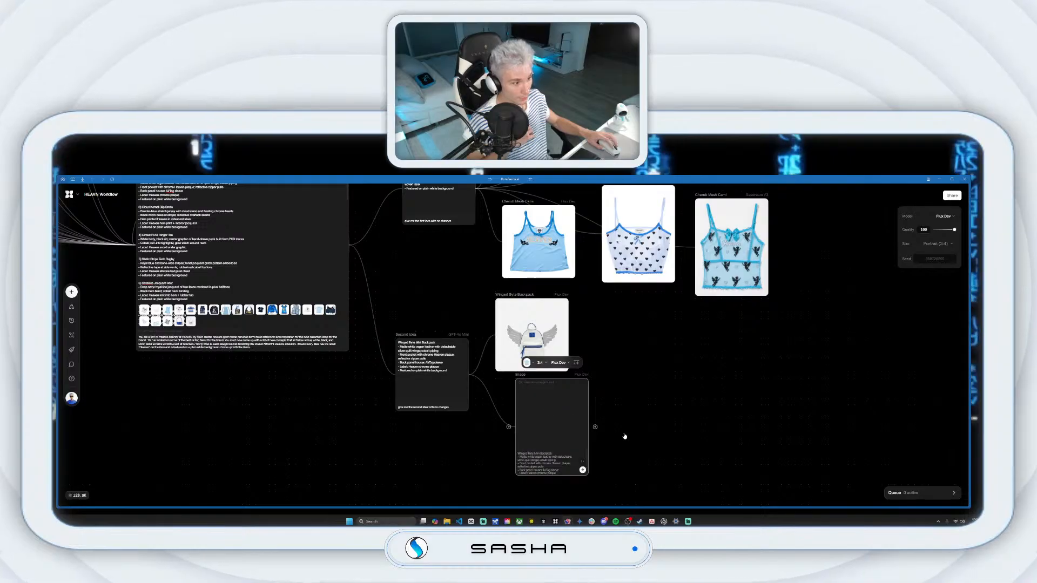
click(583, 469)
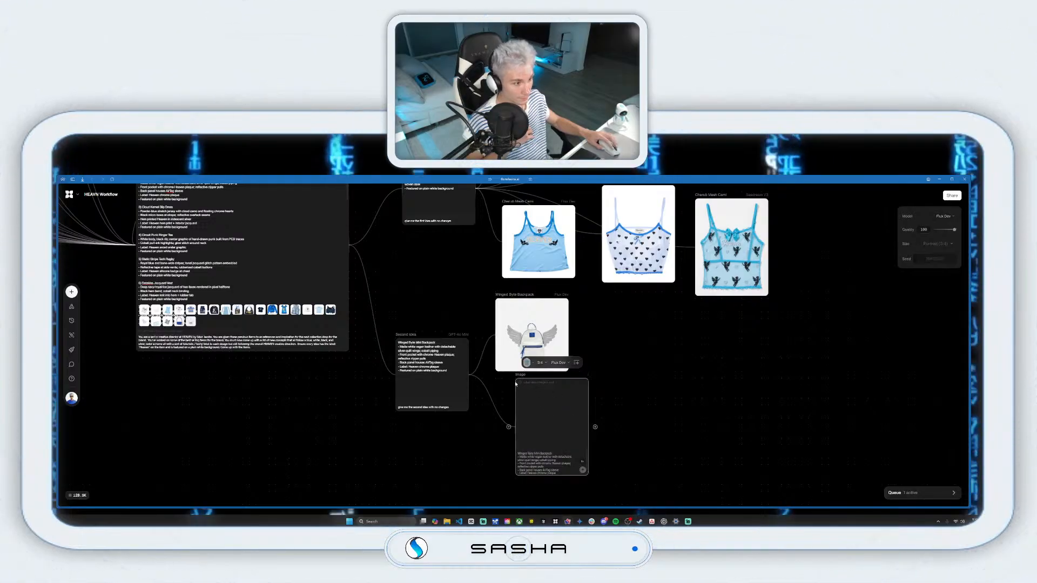
Step: Stack the two Flux Dev backpack blocks in one aligned column beside the lowered Second Idea block
drag(517, 382, 507, 389)
drag(500, 296, 499, 290)
drag(398, 336, 391, 355)
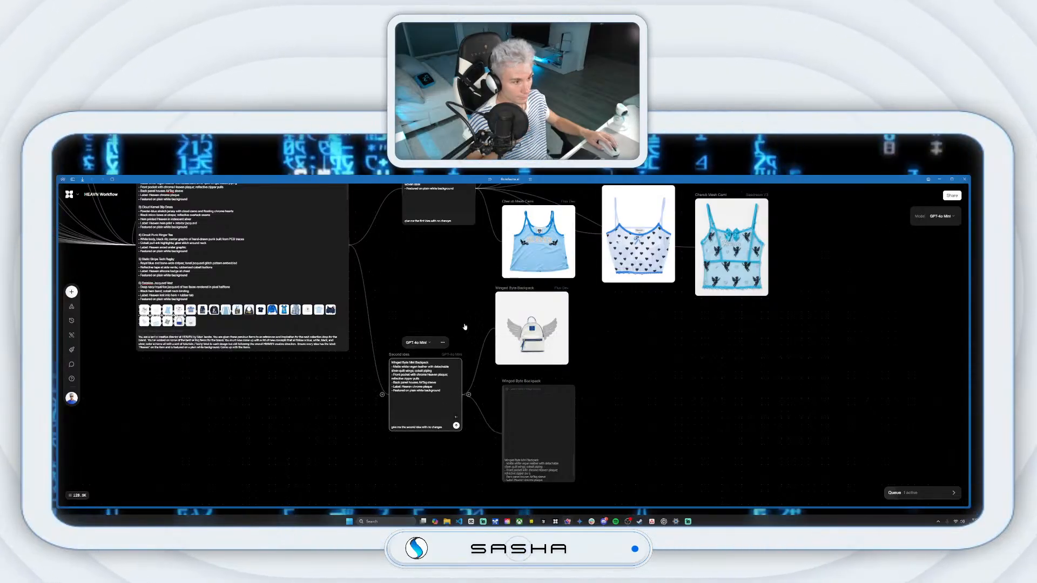
drag(509, 293, 502, 293)
click(500, 386)
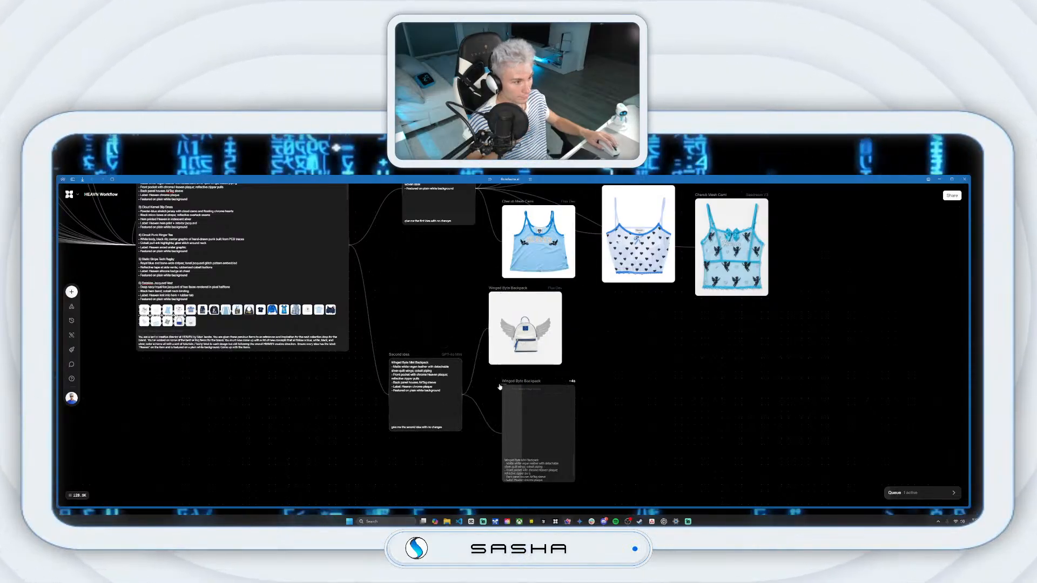
drag(519, 383, 505, 384)
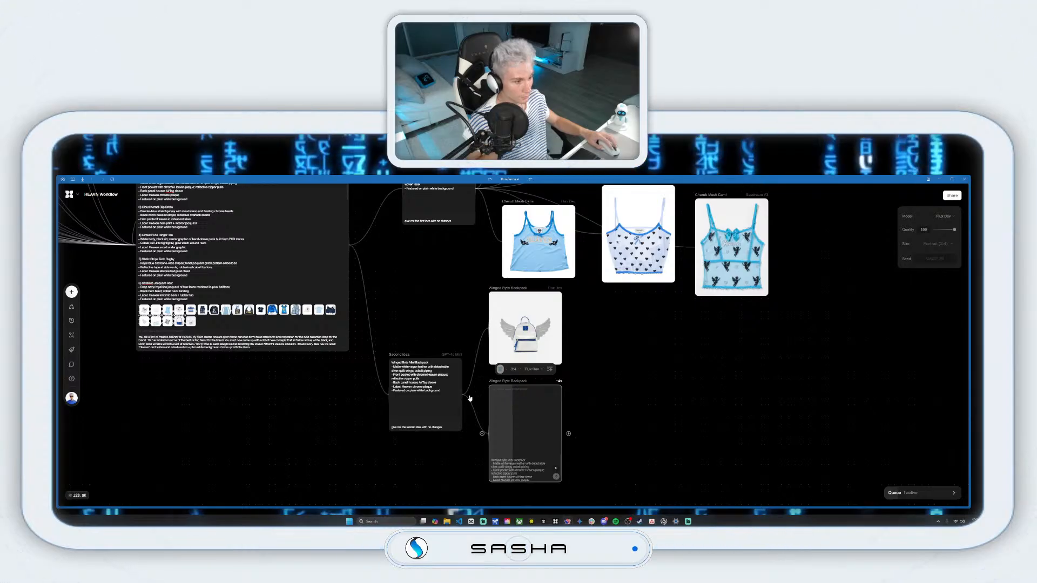
Step: Add a 3:4 Imagen 4 image block from the Second Idea block, generate it, and move it closer to the Flux Dev column
drag(615, 399, 616, 398)
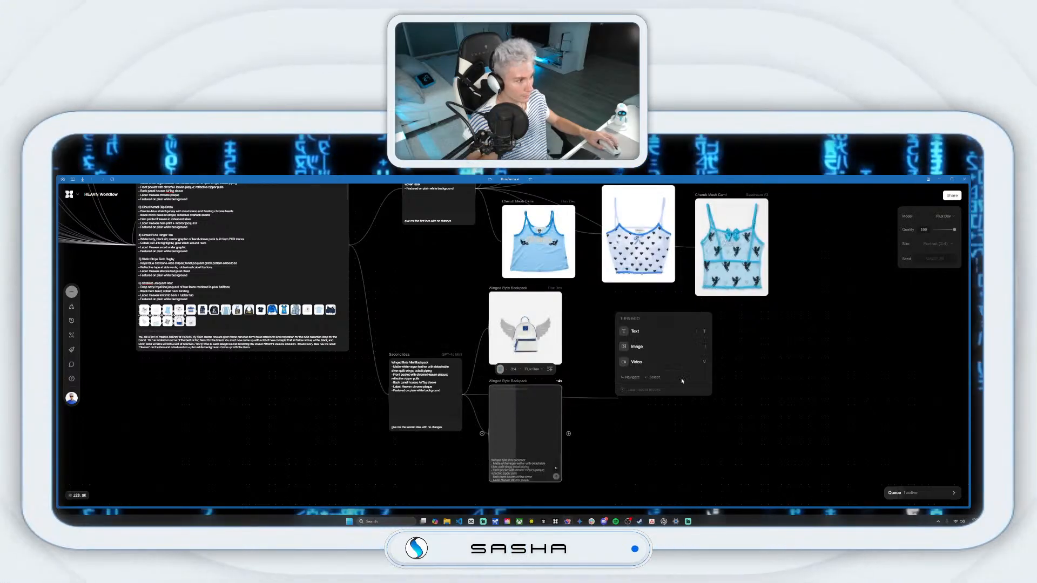
click(662, 354)
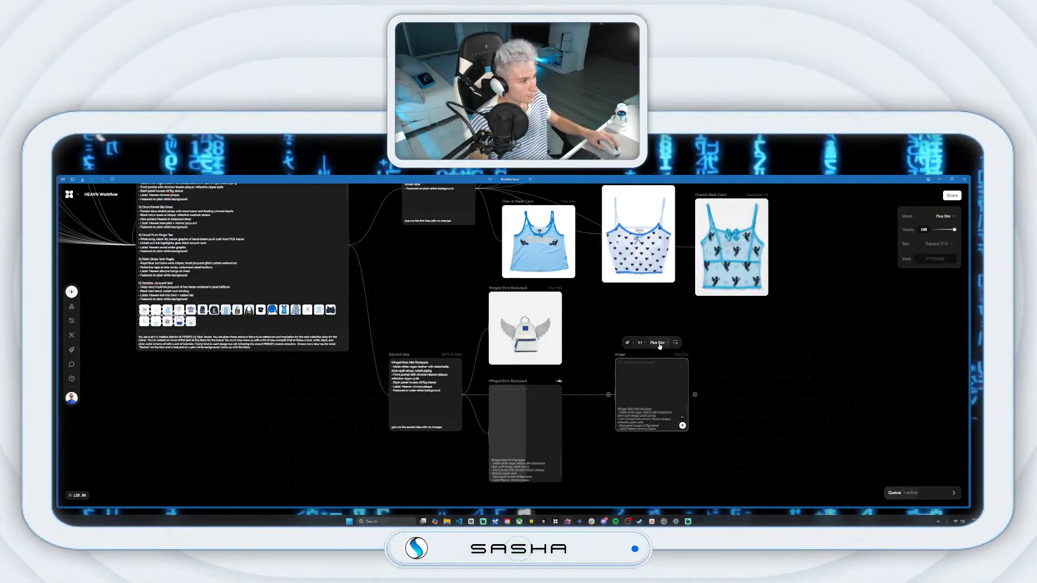
click(665, 345)
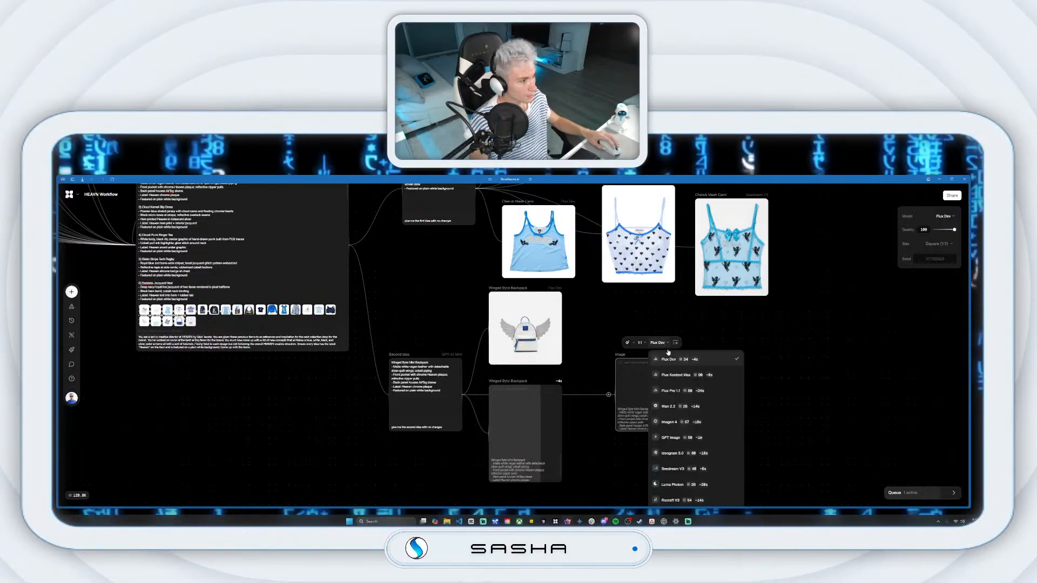
click(697, 426)
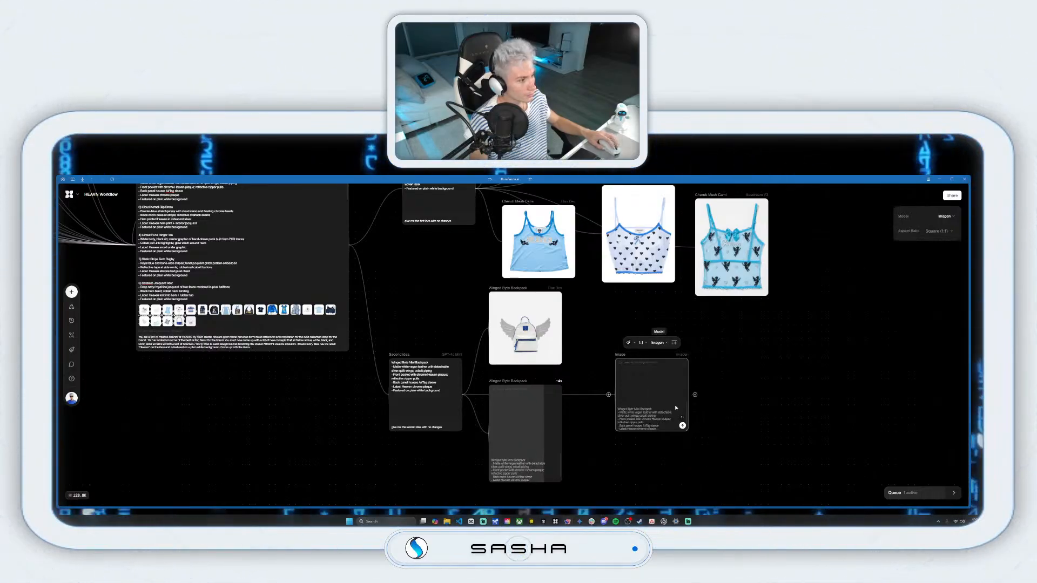
click(641, 342)
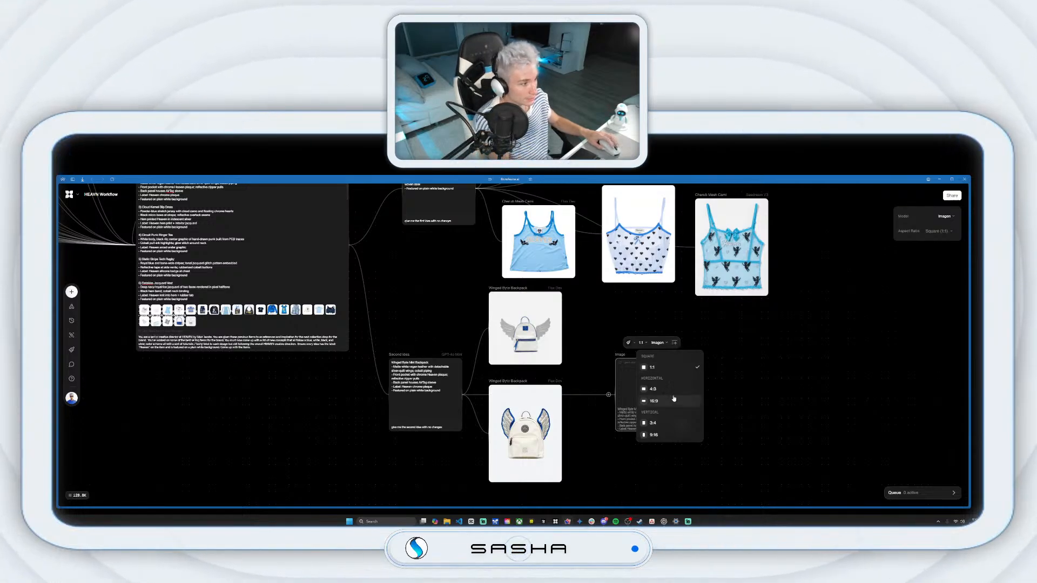
click(652, 427)
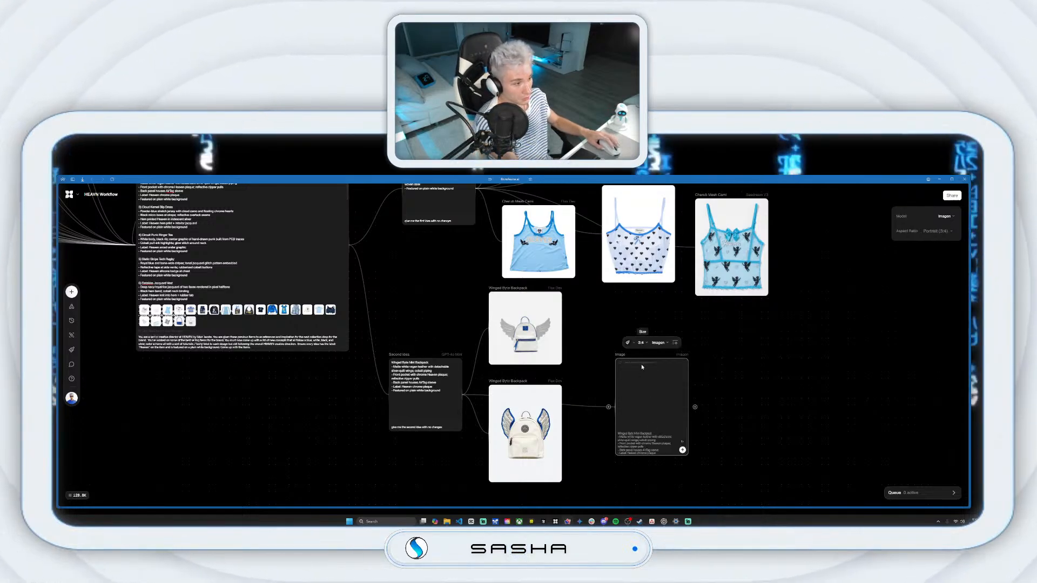
click(683, 450)
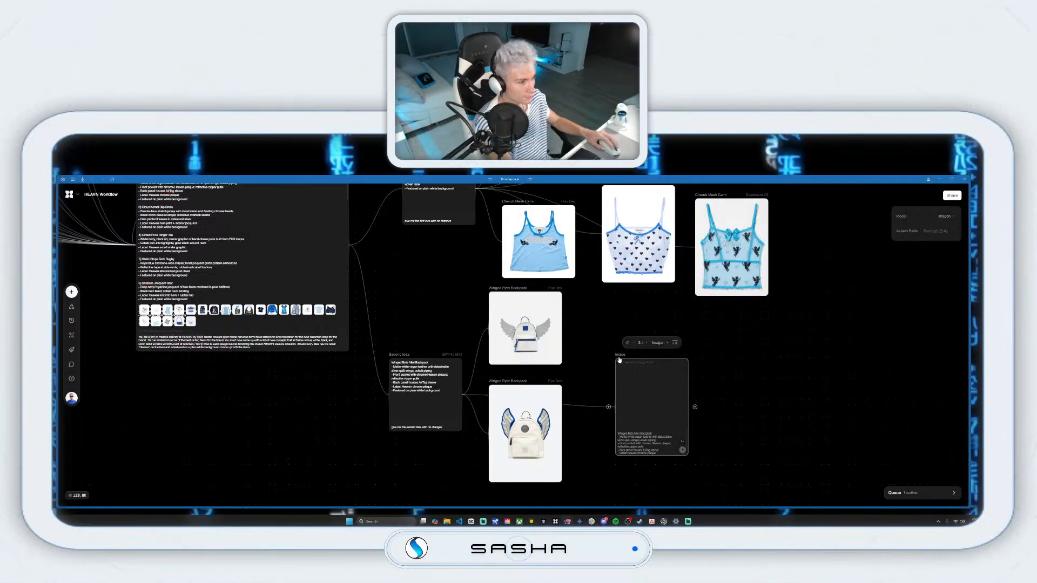
drag(611, 360, 591, 347)
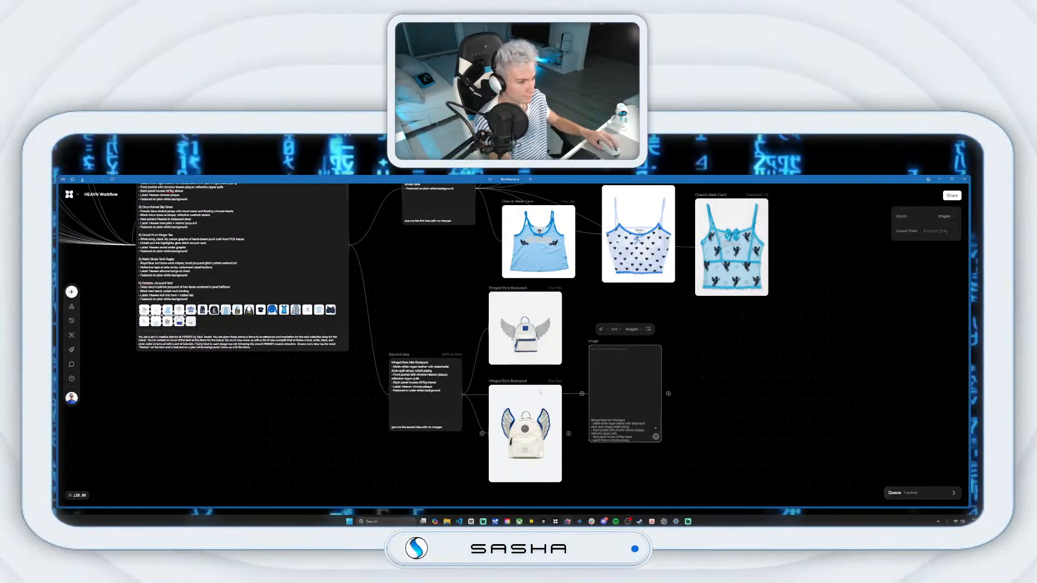
Step: Add an image block from the Second Idea block and set it to Seedream V3 with a 3:4 ratio
drag(468, 395, 726, 407)
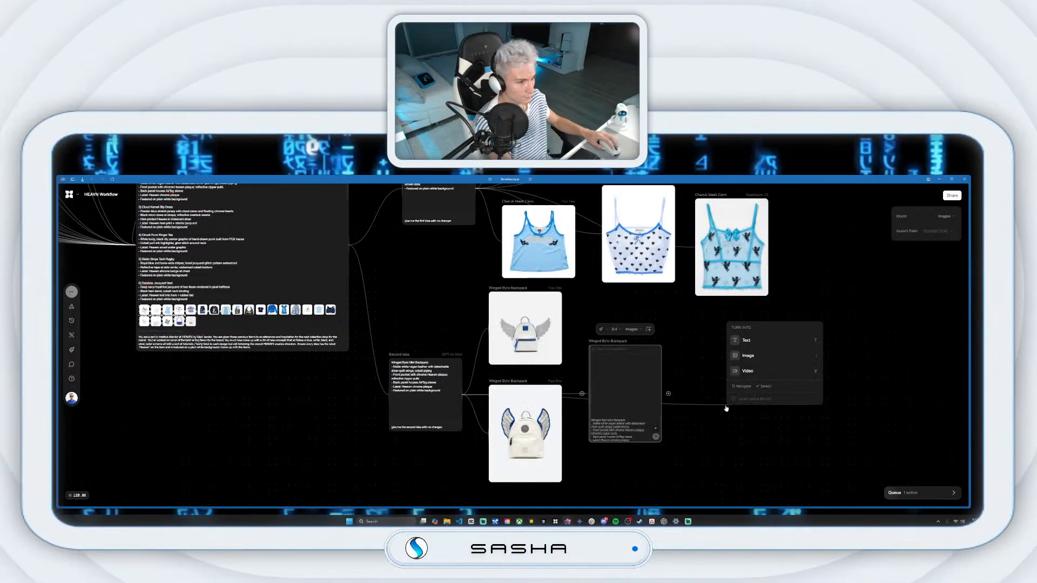
click(768, 356)
click(772, 349)
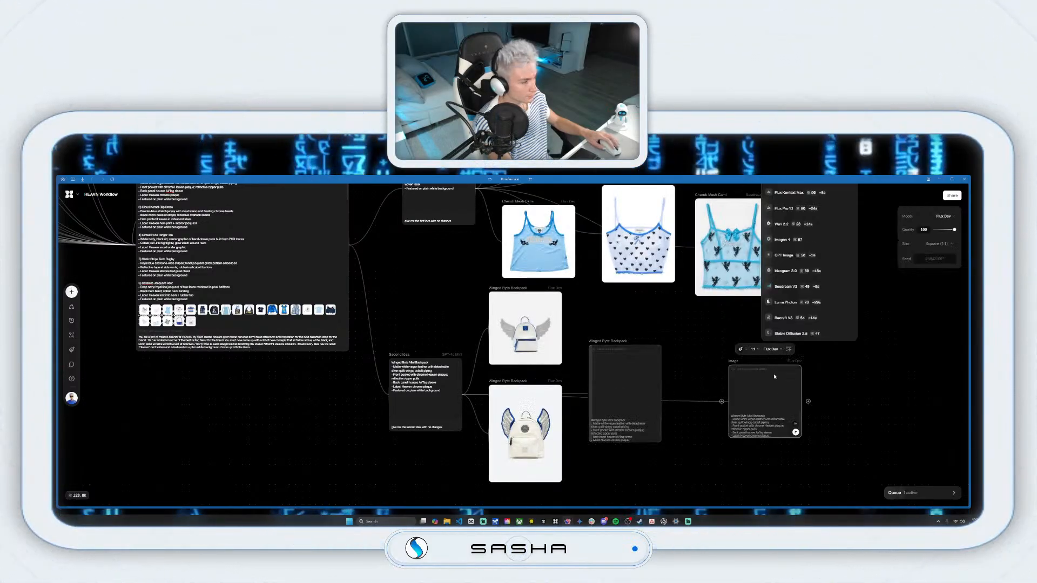
click(811, 293)
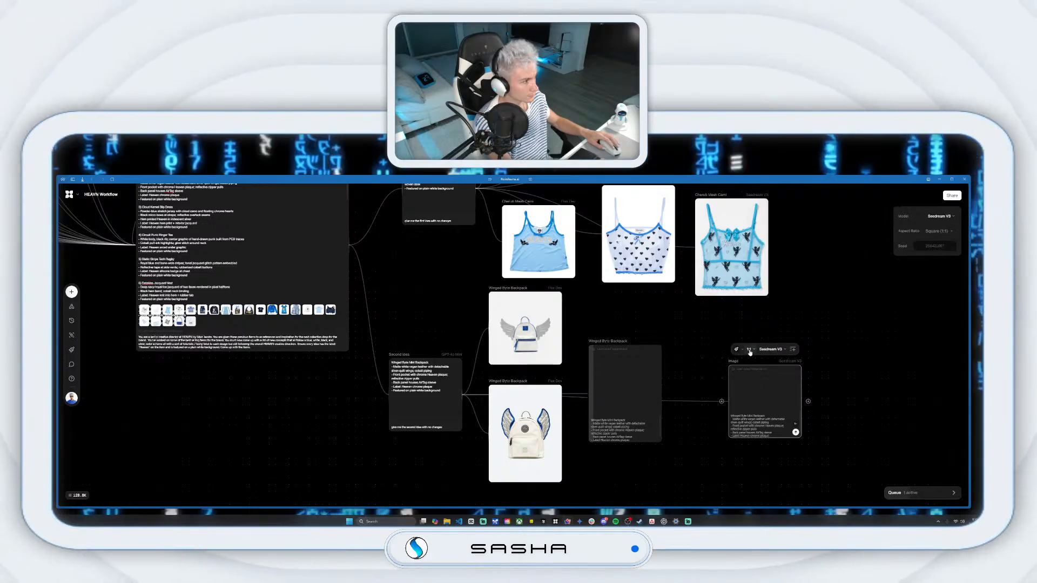
click(749, 349)
click(761, 430)
Step: Stack the Seedream V3 block above the Imagen backpack in one column and generate its image
drag(606, 345, 599, 416)
click(795, 457)
drag(738, 364, 604, 304)
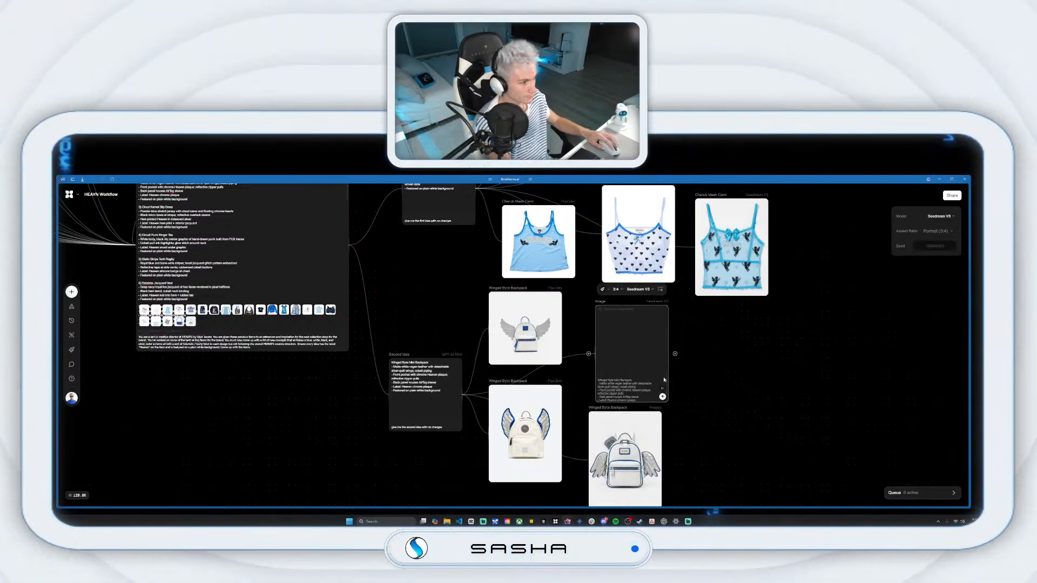
scroll(592, 382, down, 1)
drag(592, 383, 596, 387)
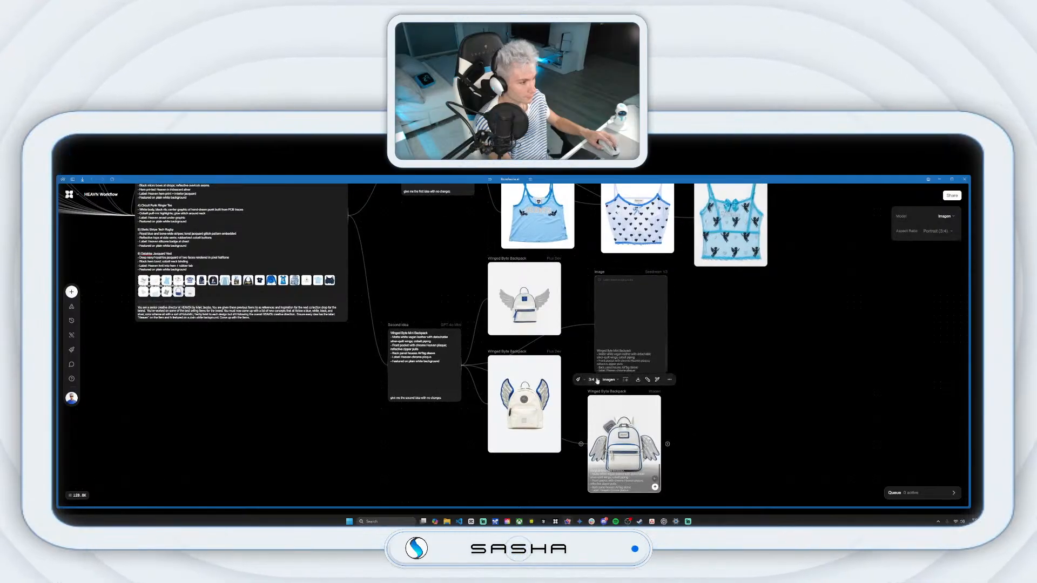
drag(600, 274, 592, 274)
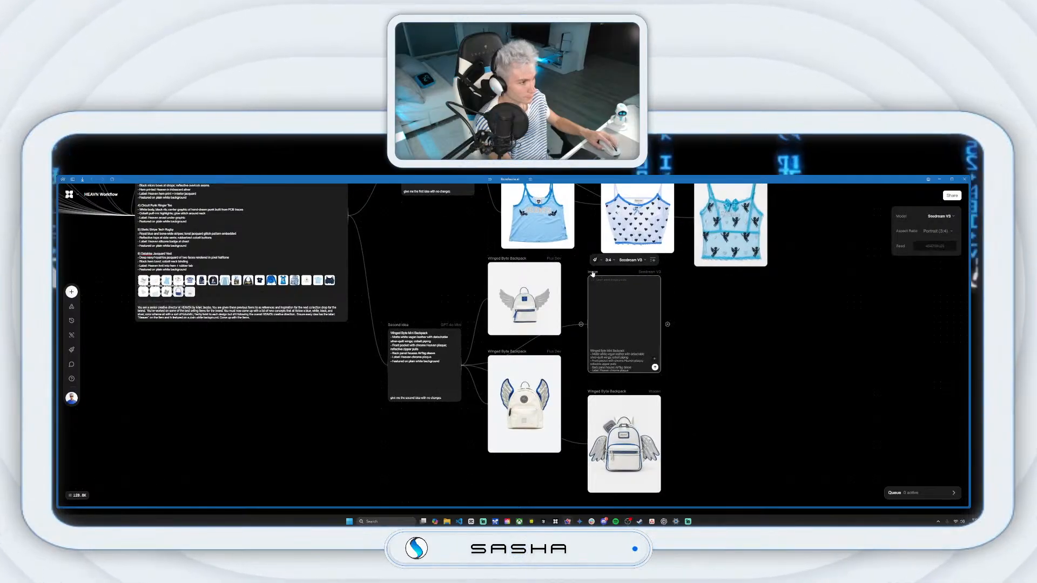
click(655, 368)
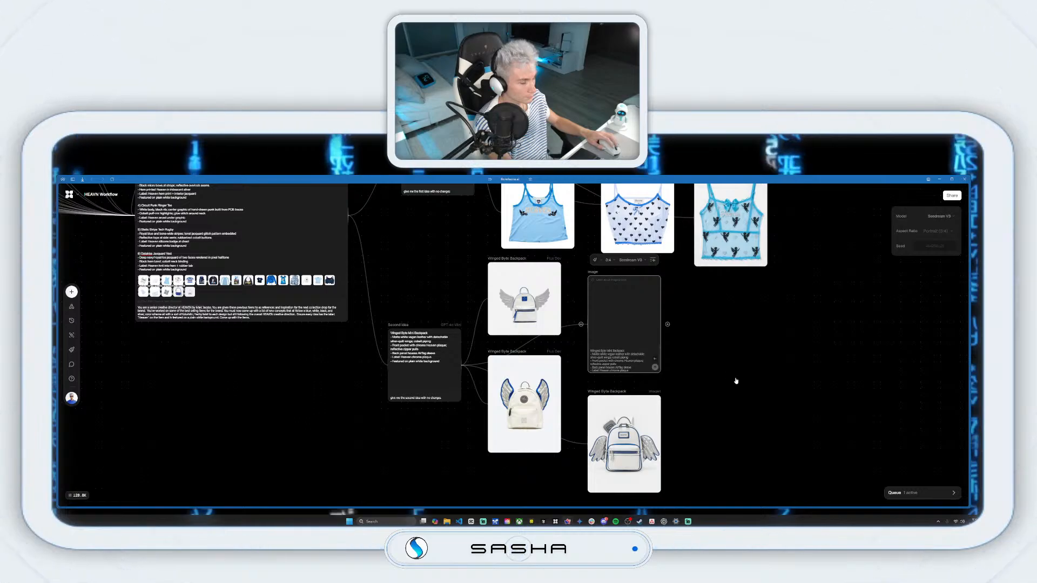
Step: Add a 3:4 Wan 2.2 image block from the Second Idea block, generate it, and move it beside the Seedream and Imagen backpacks
drag(468, 366, 726, 363)
click(765, 312)
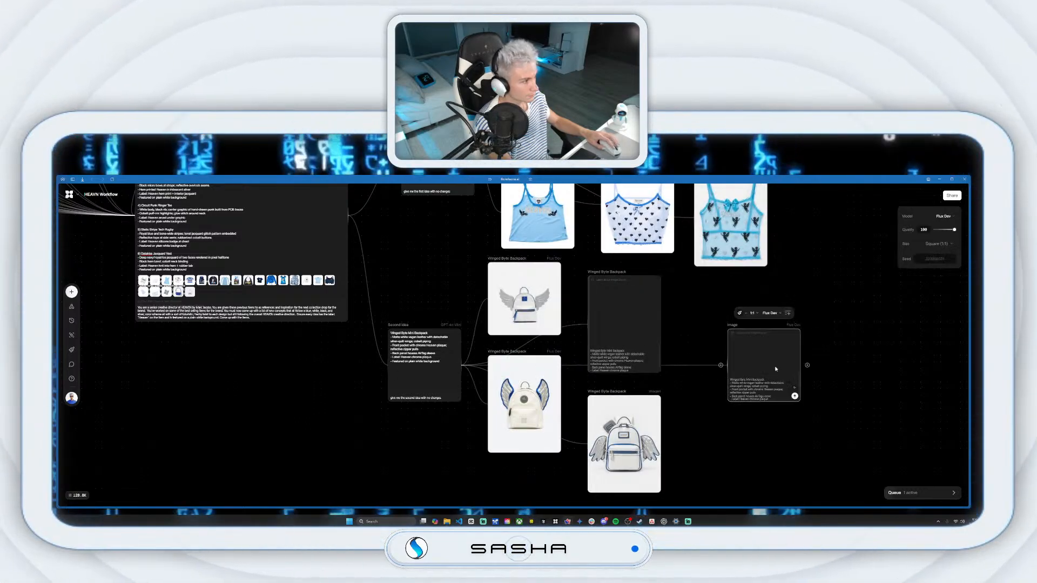
click(769, 314)
click(815, 378)
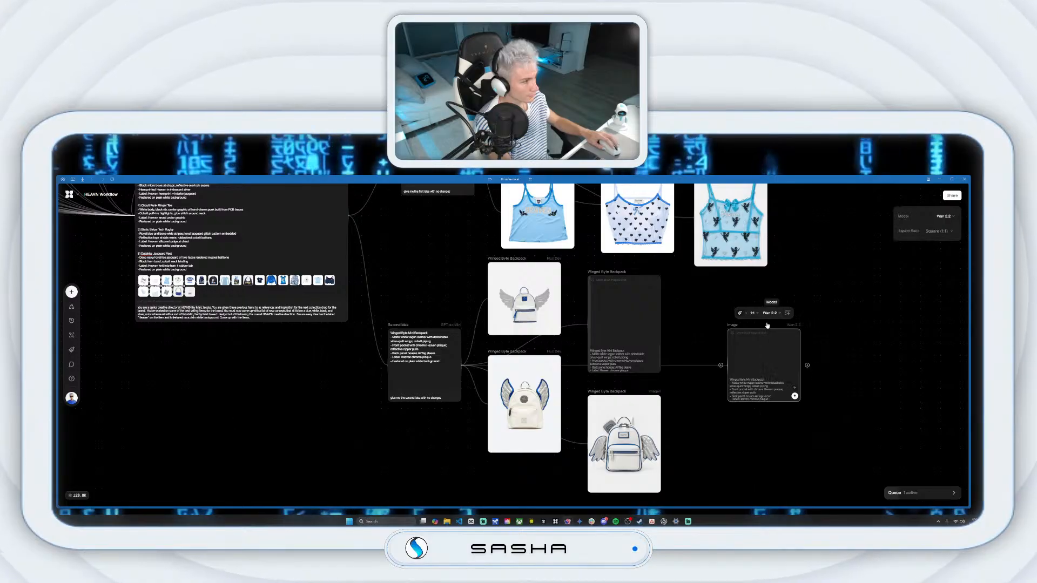
click(753, 314)
click(773, 393)
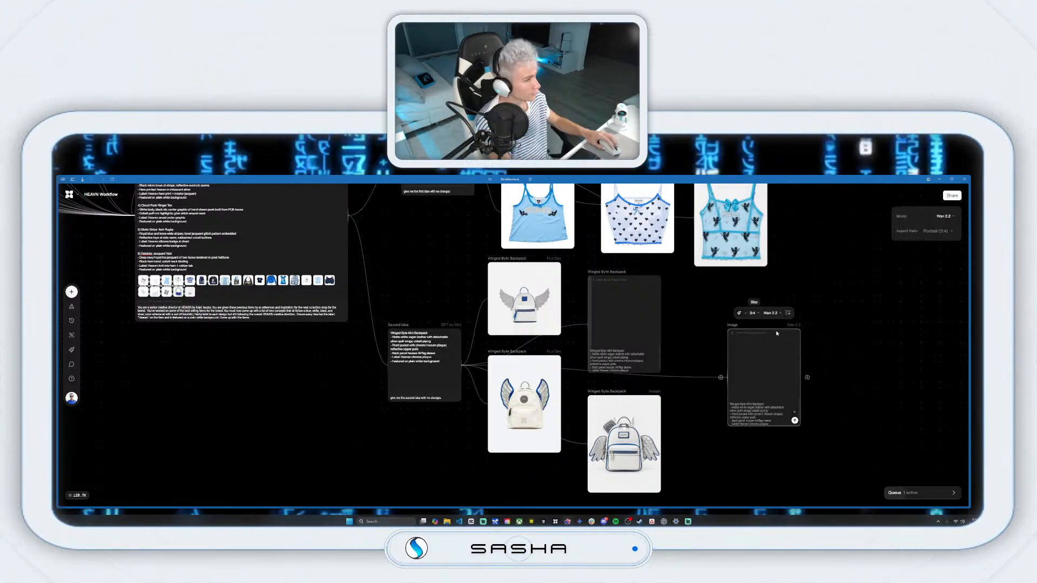
click(795, 421)
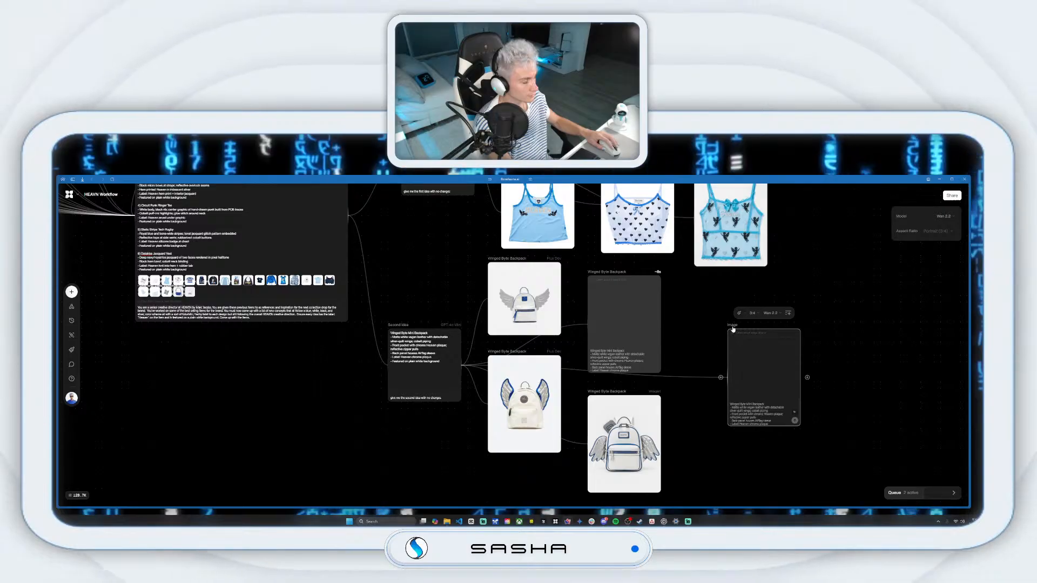
drag(735, 332, 689, 324)
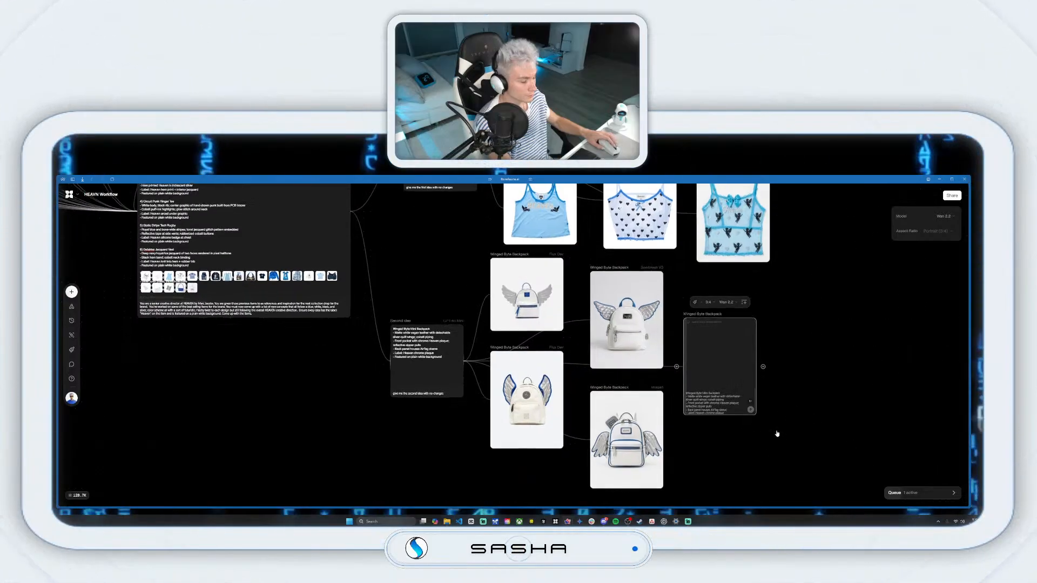
Step: Regenerate the 3:4 Flux Dev backpack and the Imagen backpack, and nudge the Wan 2.2 block slightly upward
scroll(778, 411, down, 2)
click(656, 453)
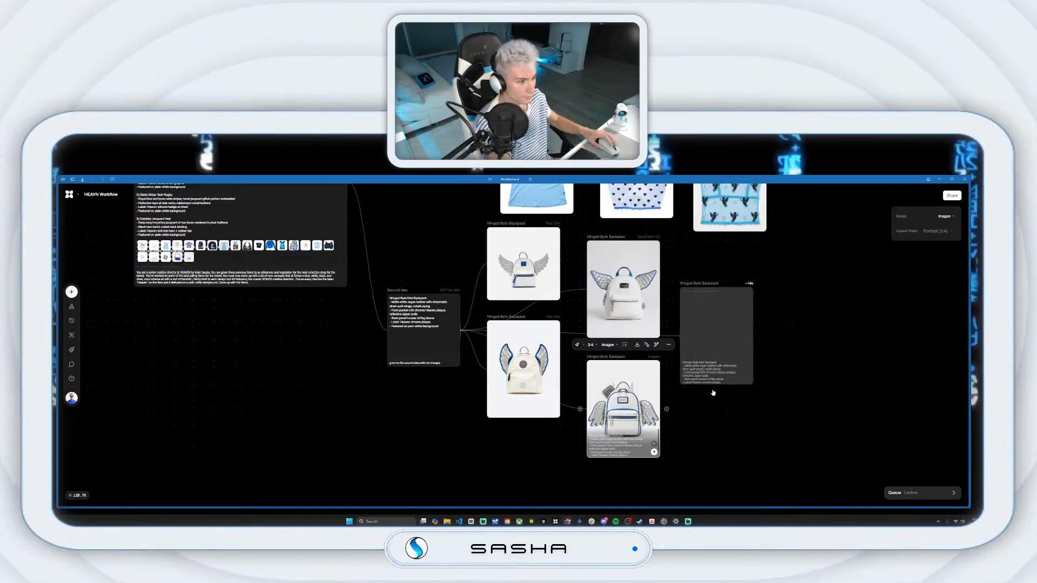
click(554, 414)
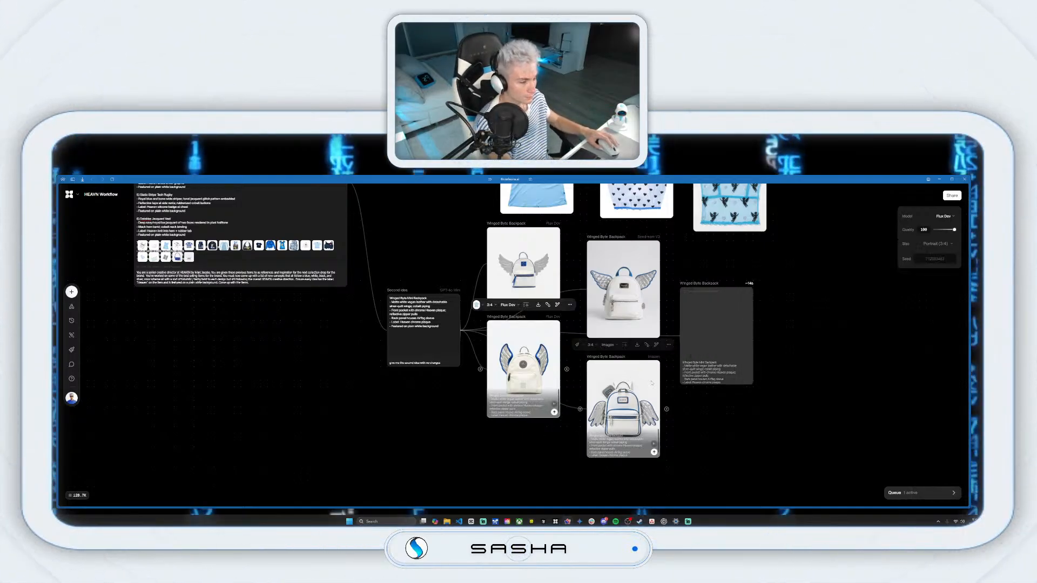
click(554, 412)
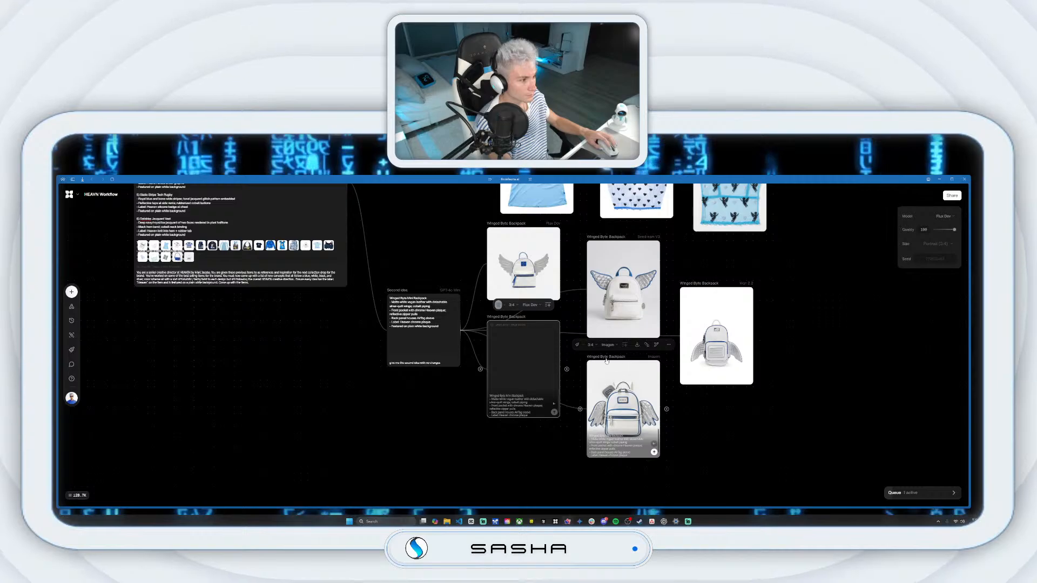
click(626, 405)
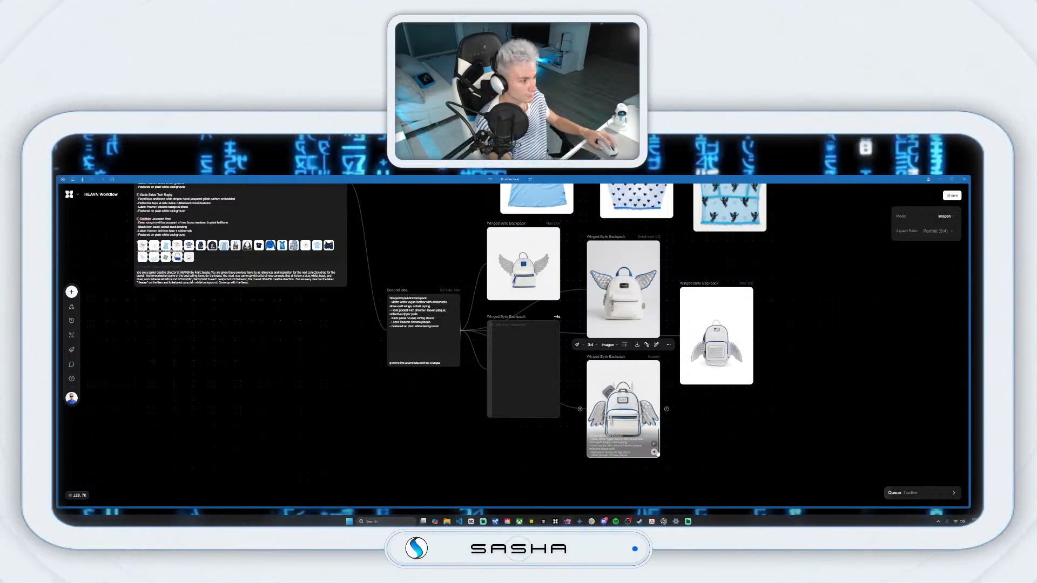
click(655, 452)
drag(697, 289, 696, 282)
Step: Duplicate the Second Idea text block and place the copy below the original
drag(466, 403, 583, 390)
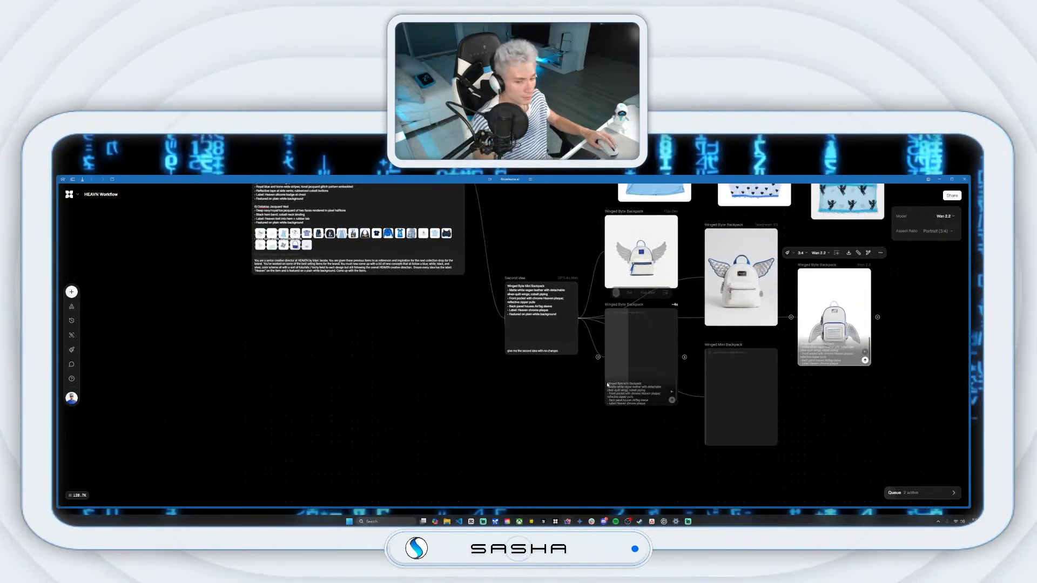
drag(539, 317, 626, 401)
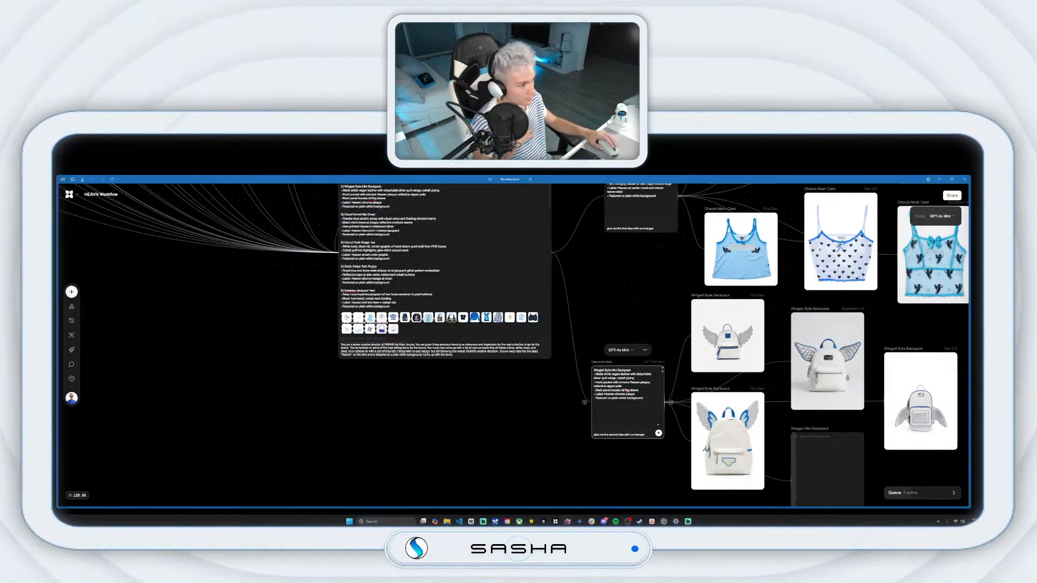
right_click(658, 366)
click(683, 394)
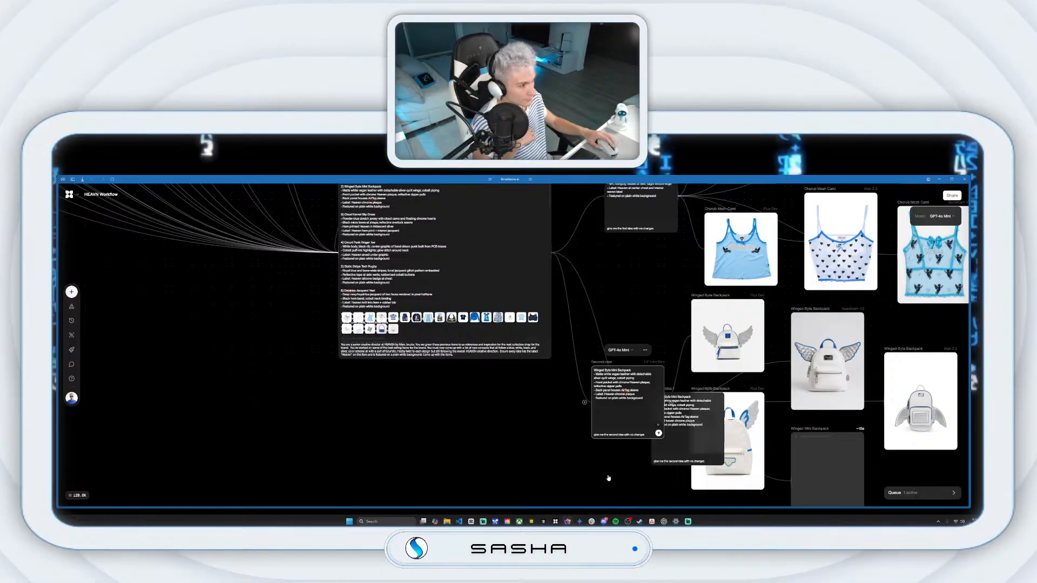
scroll(621, 379, down, 2)
drag(683, 283, 605, 420)
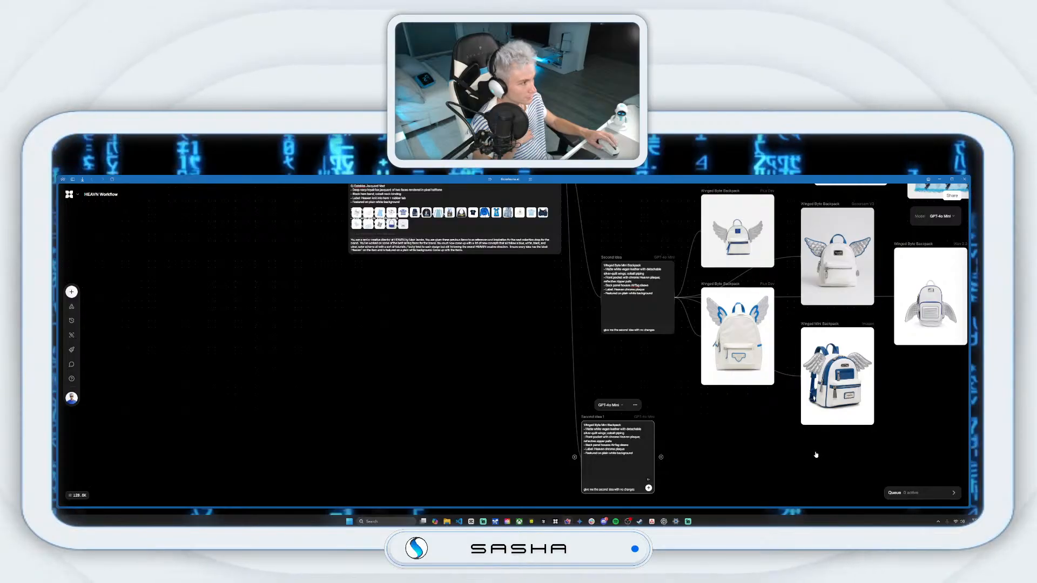
Step: Rename the duplicated text block Third Idea, change its prompt to "give me the third idea with no changes", and run it
scroll(822, 432, down, 1)
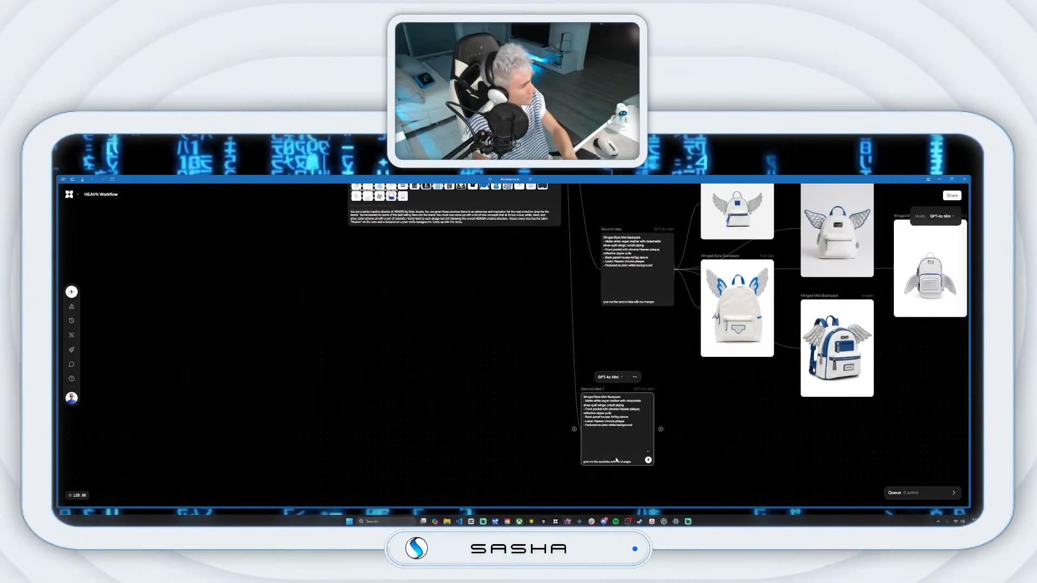
key(BackSpace)
key(BackSpace)
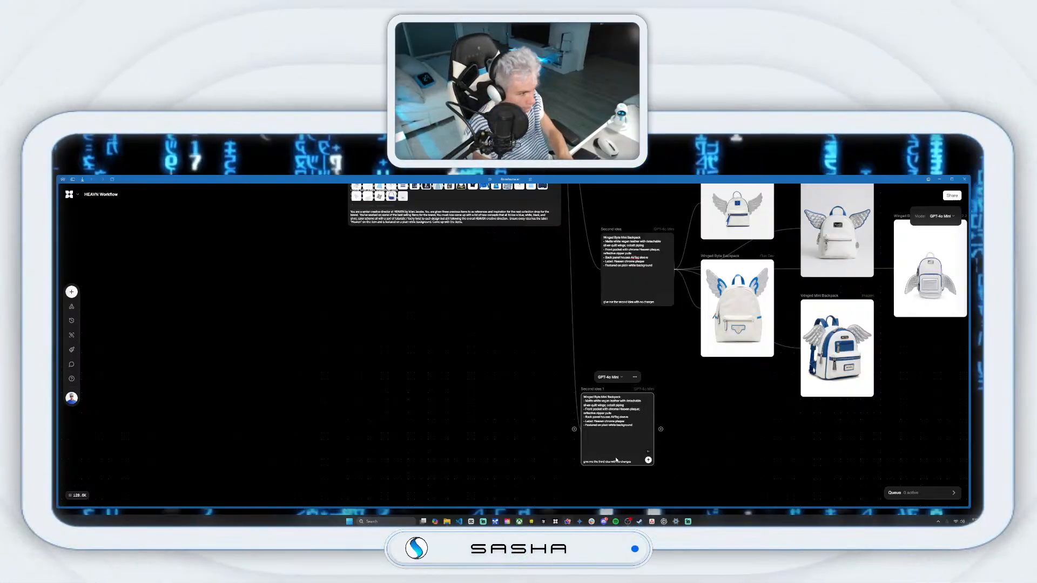
key(Return)
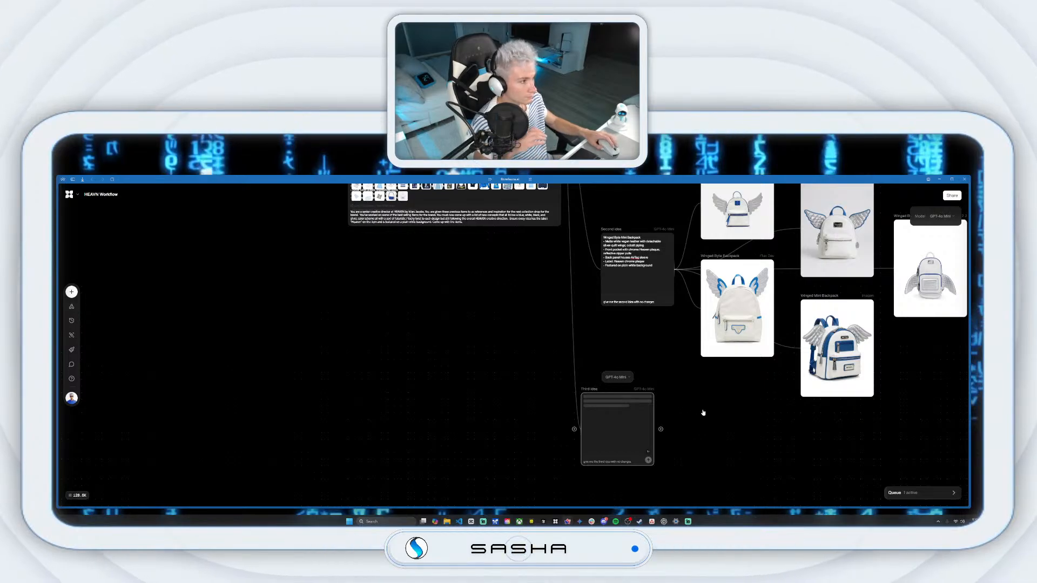
scroll(702, 412, down, 2)
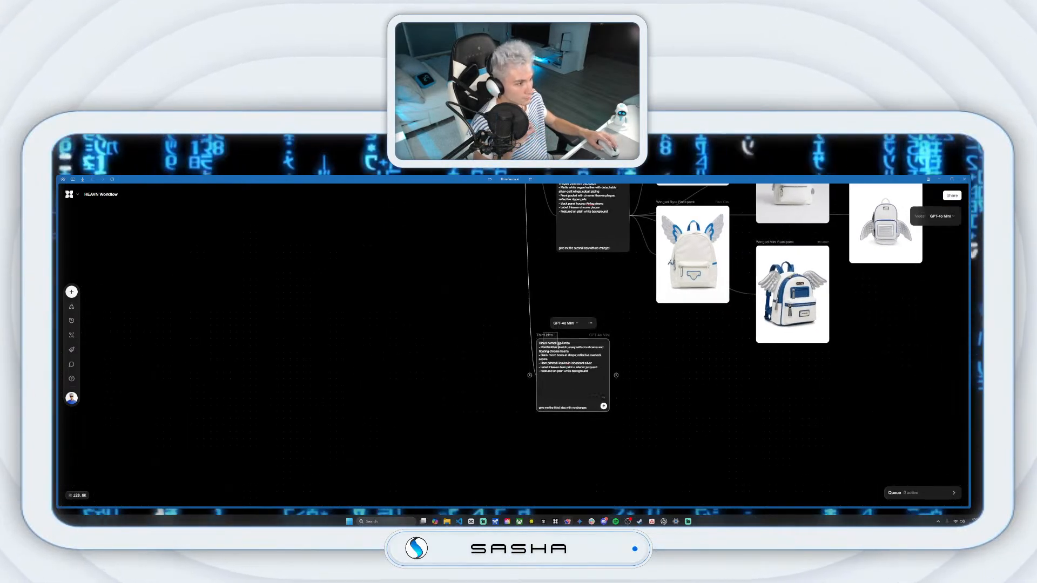
drag(541, 338, 541, 345)
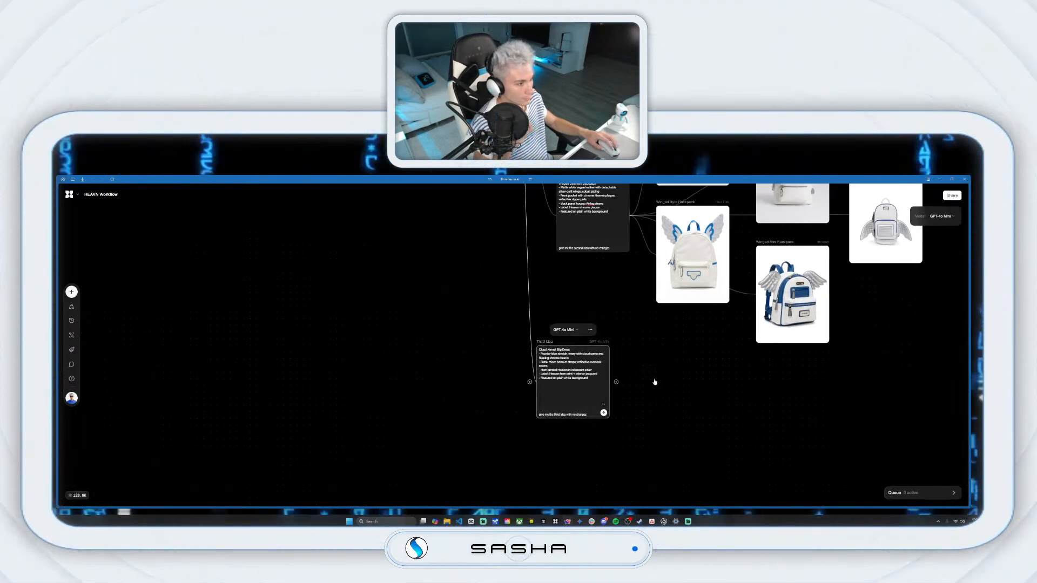
Step: Add a square Flux Dev image block with the HEAVN style from the Third Idea block, generate it, and move it closer
drag(618, 382, 664, 410)
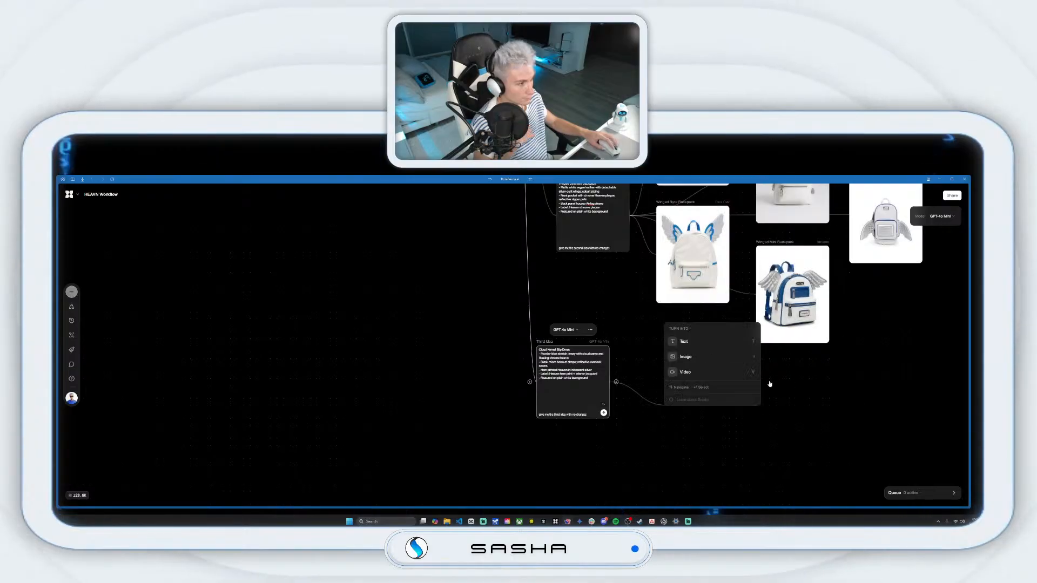
click(703, 359)
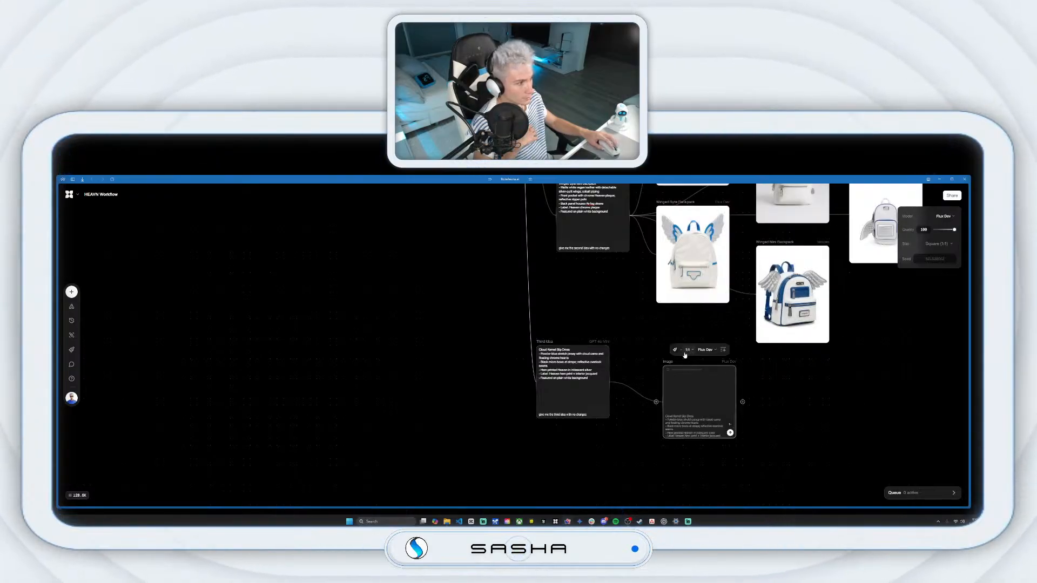
click(681, 351)
click(712, 389)
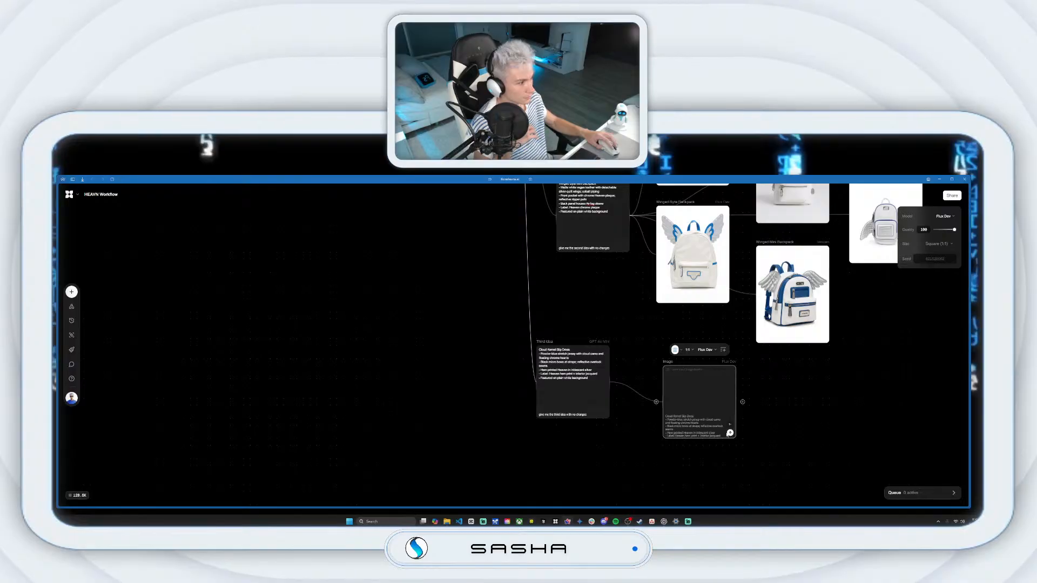
drag(669, 368, 647, 335)
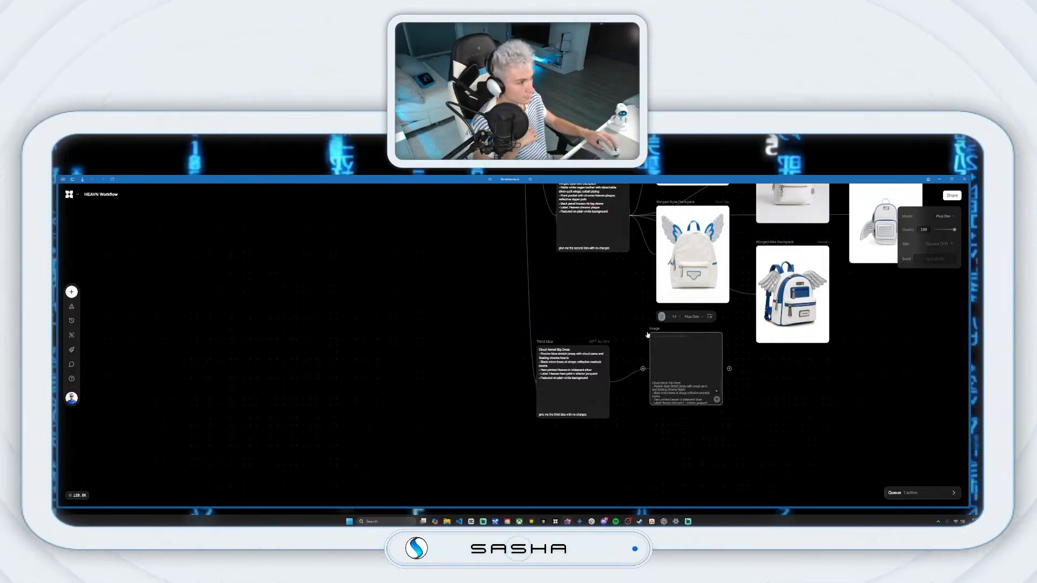
Step: Add a second Flux Dev image block from the Third Idea block with a 3:4 ratio and HEAVN style, and generate it below the first
drag(618, 380, 624, 404)
drag(659, 443, 659, 443)
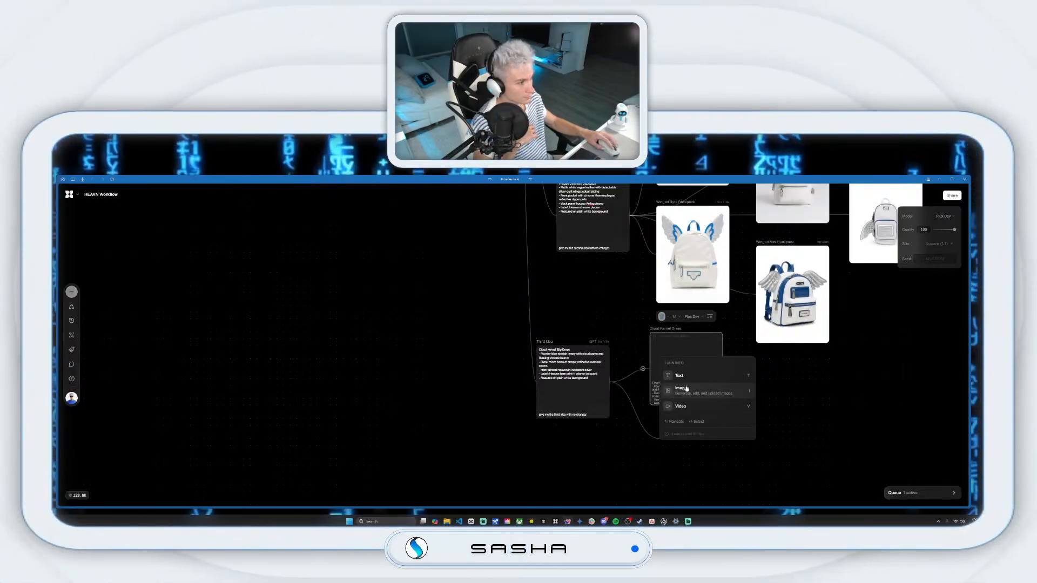
click(681, 383)
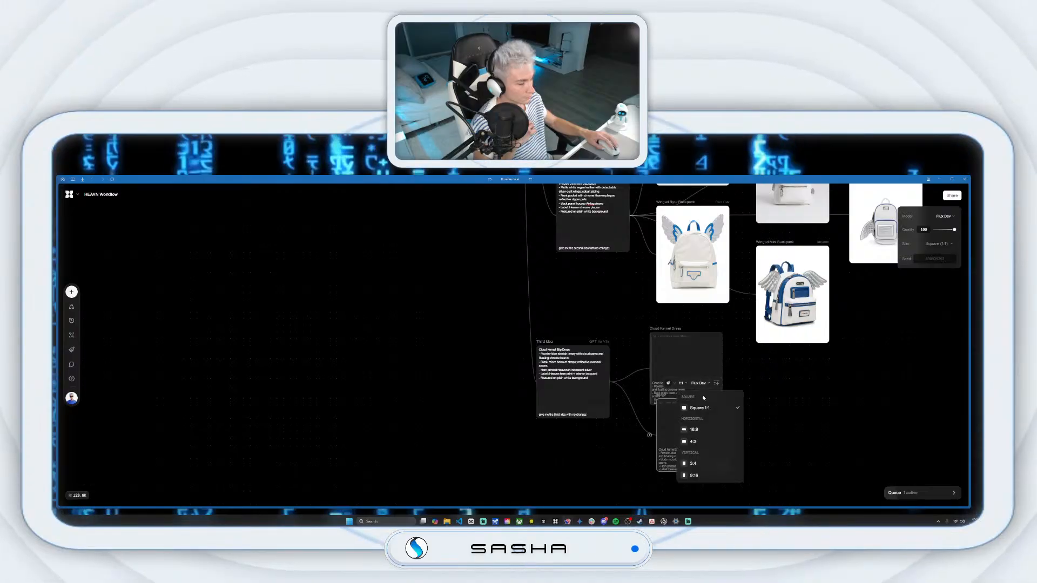
click(701, 462)
click(670, 383)
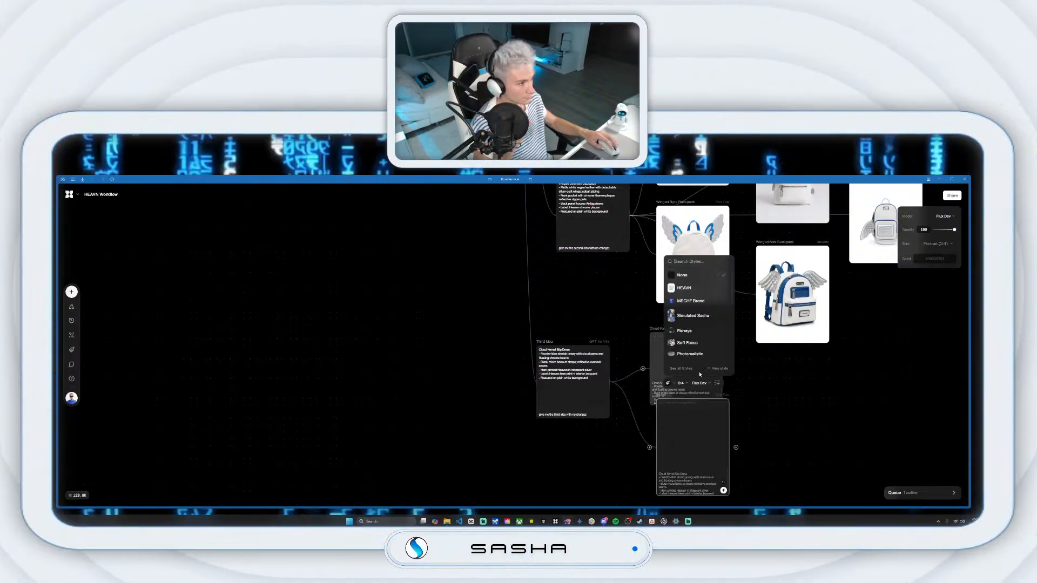
click(697, 289)
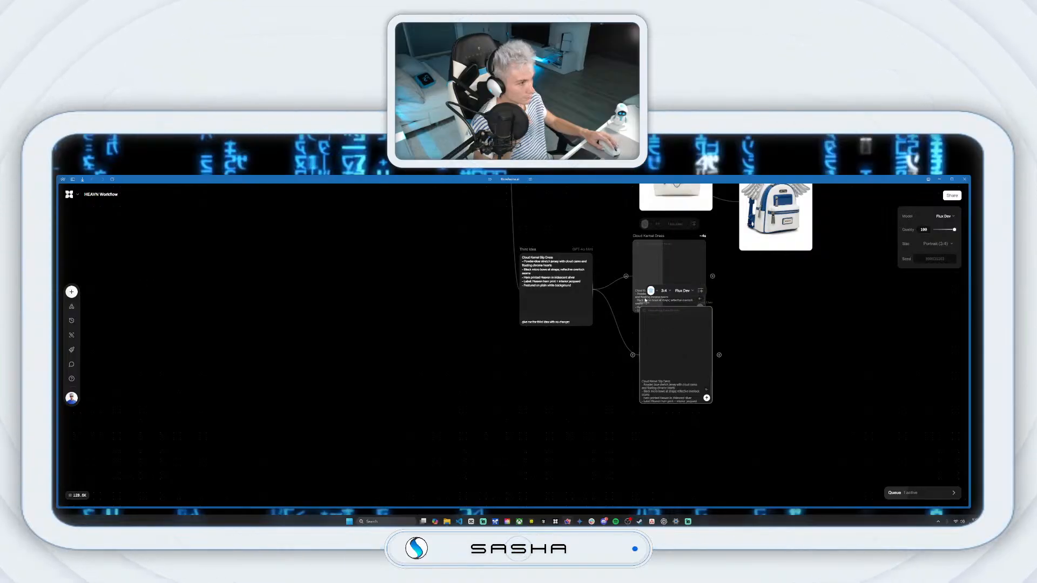
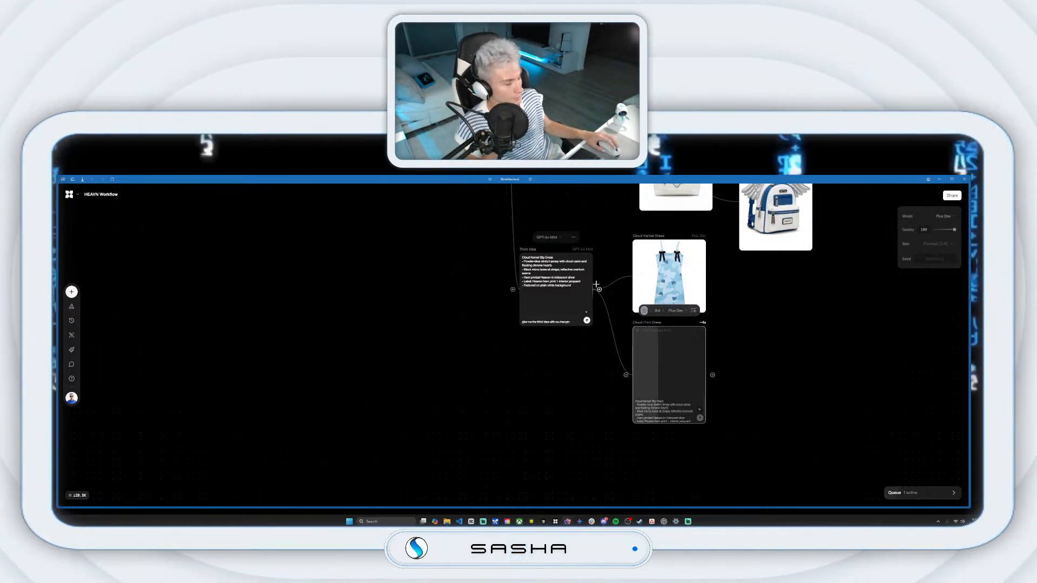
Step: Add a 3:4 Imagen image block from the Third Idea block, generate it, and move it beside the lower Flux Dev dress
drag(759, 324, 775, 323)
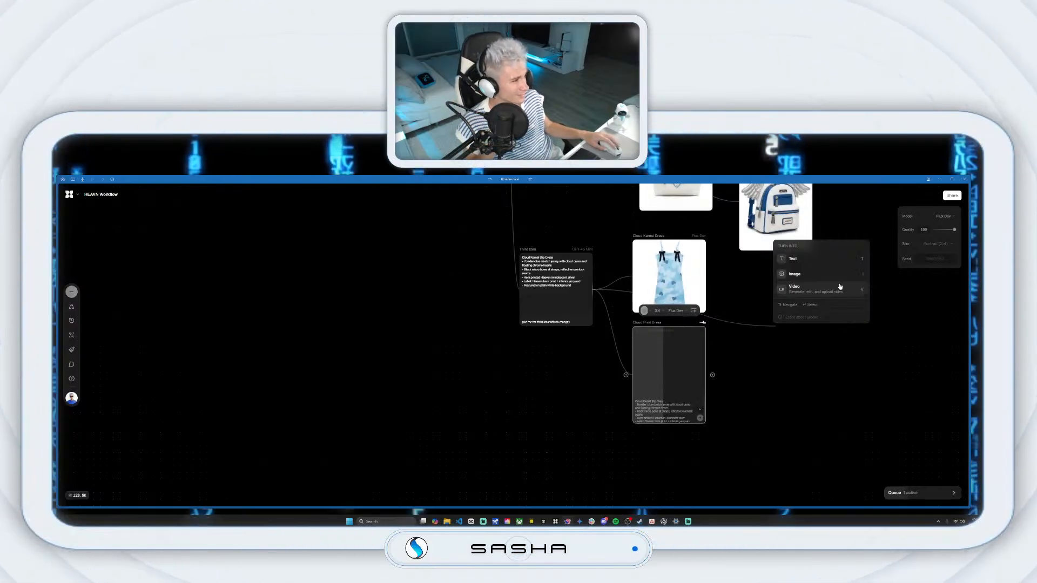
click(825, 277)
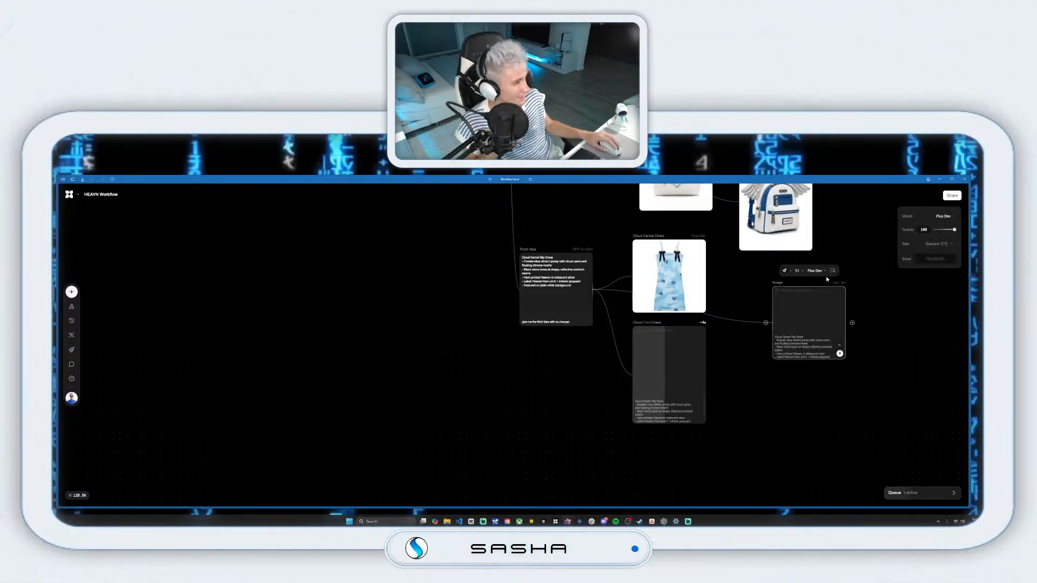
click(798, 271)
click(829, 351)
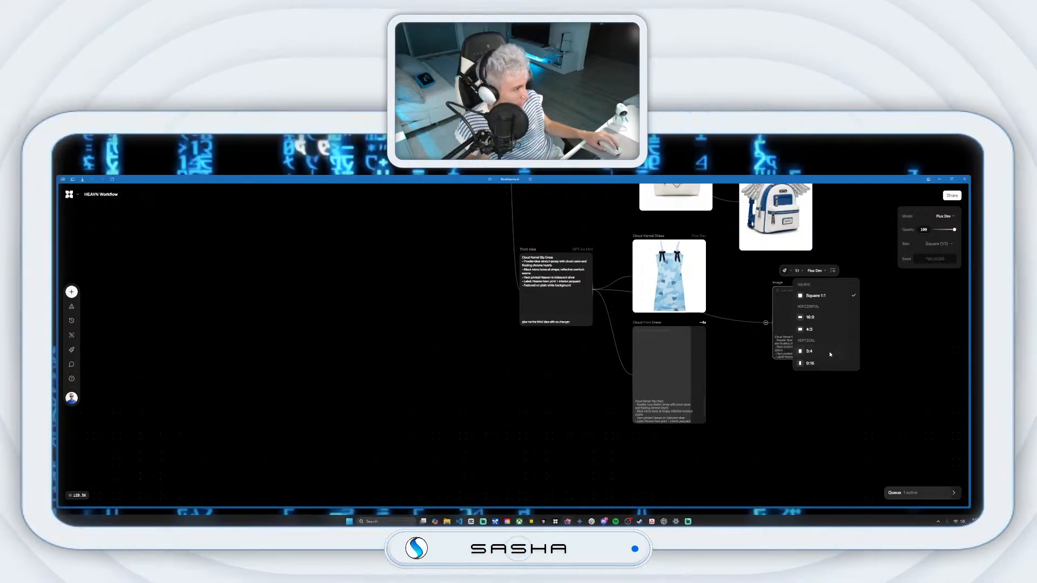
click(814, 270)
click(858, 351)
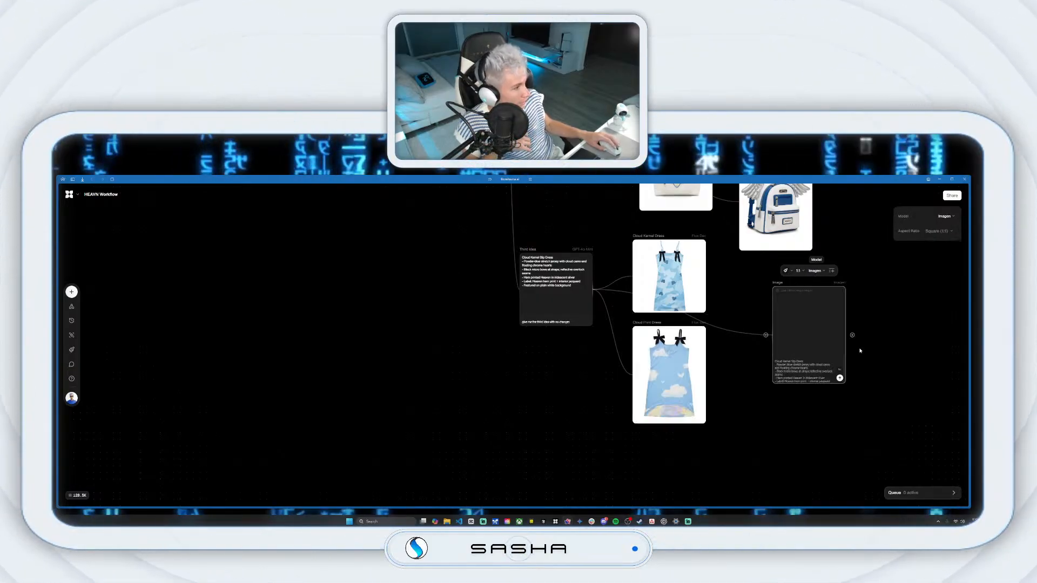
click(798, 272)
click(814, 352)
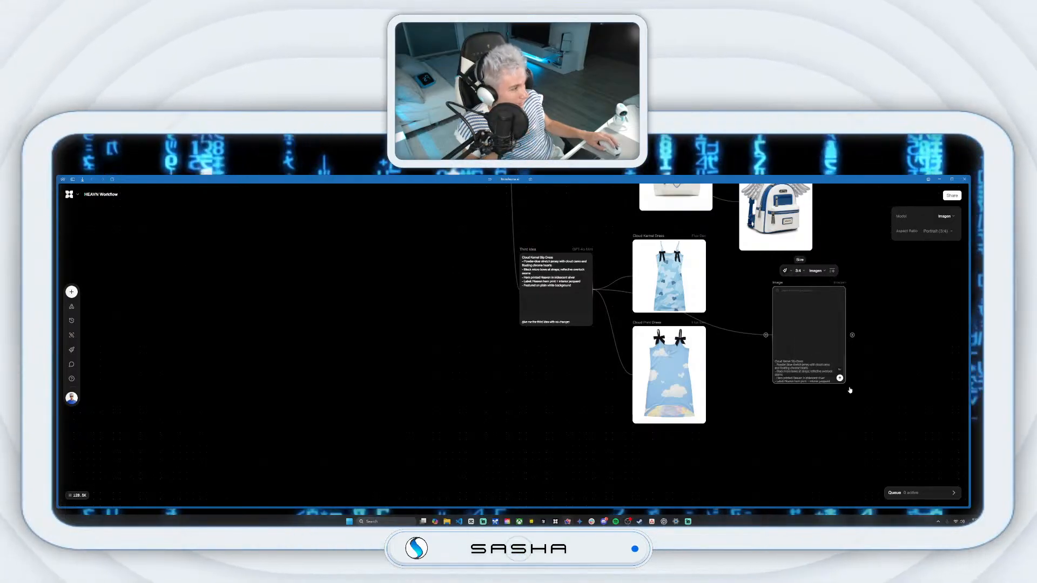
drag(776, 287, 746, 334)
click(807, 372)
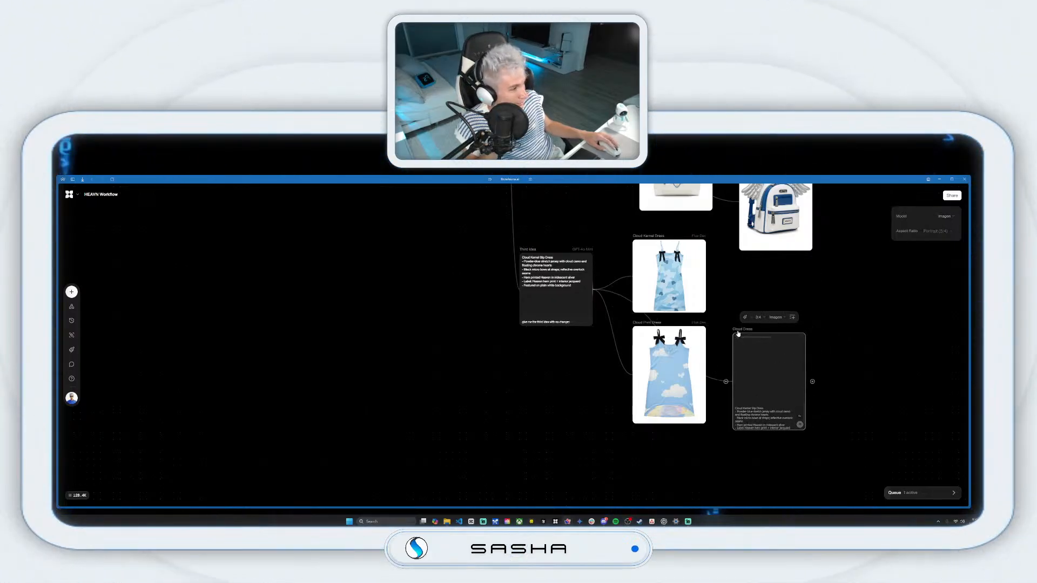
Step: Add another image block from the Third Idea block above the Imagen block, and shift the Imagen block down to make room
drag(596, 288, 761, 286)
click(795, 239)
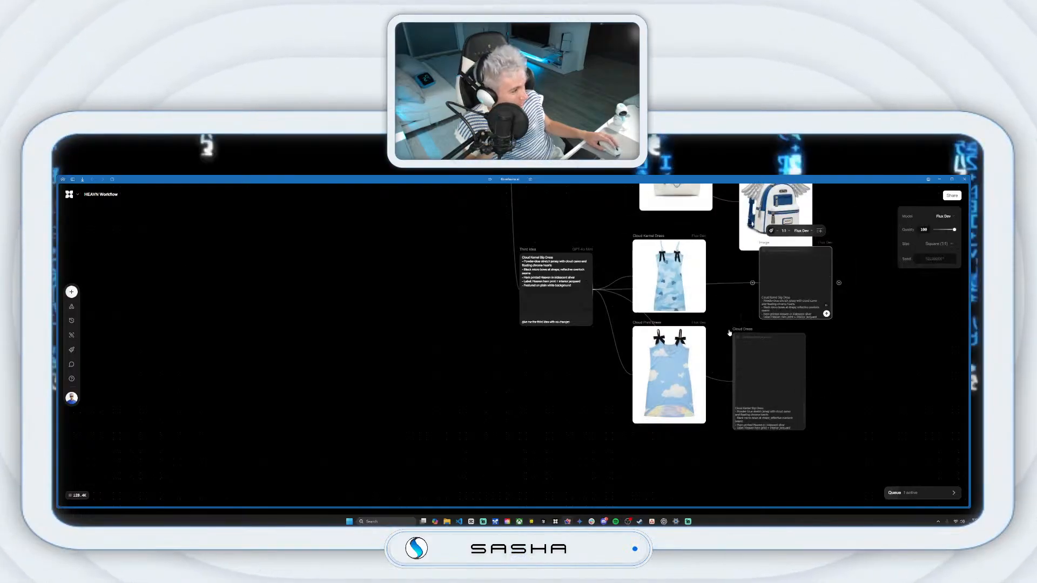
click(744, 351)
drag(738, 329, 737, 349)
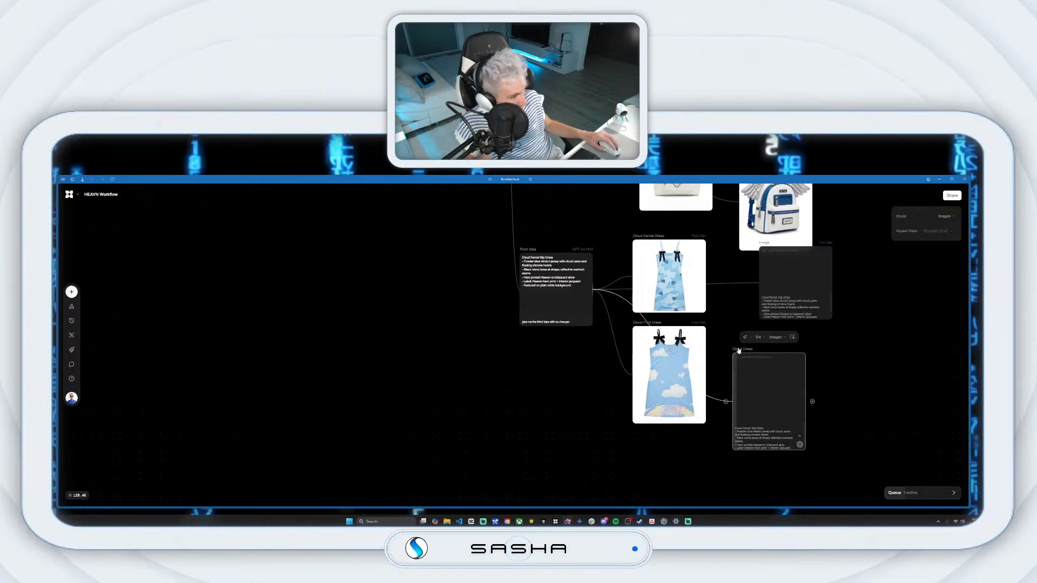
Step: Set the new image block to 3:4 and Seedream V3, generate it, and line it up with the Imagen dress moved below it
drag(767, 245, 741, 264)
click(763, 252)
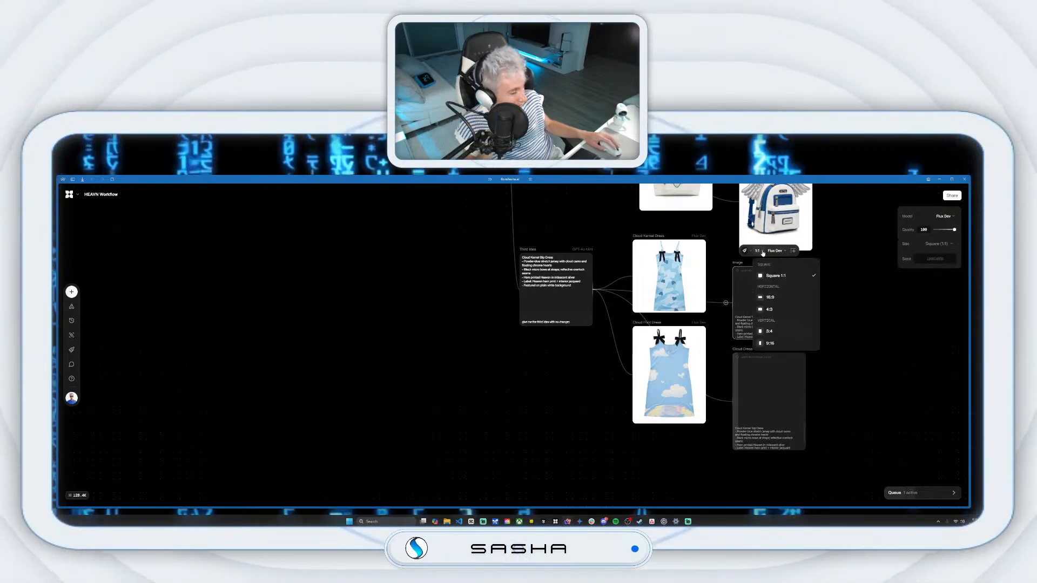
click(794, 329)
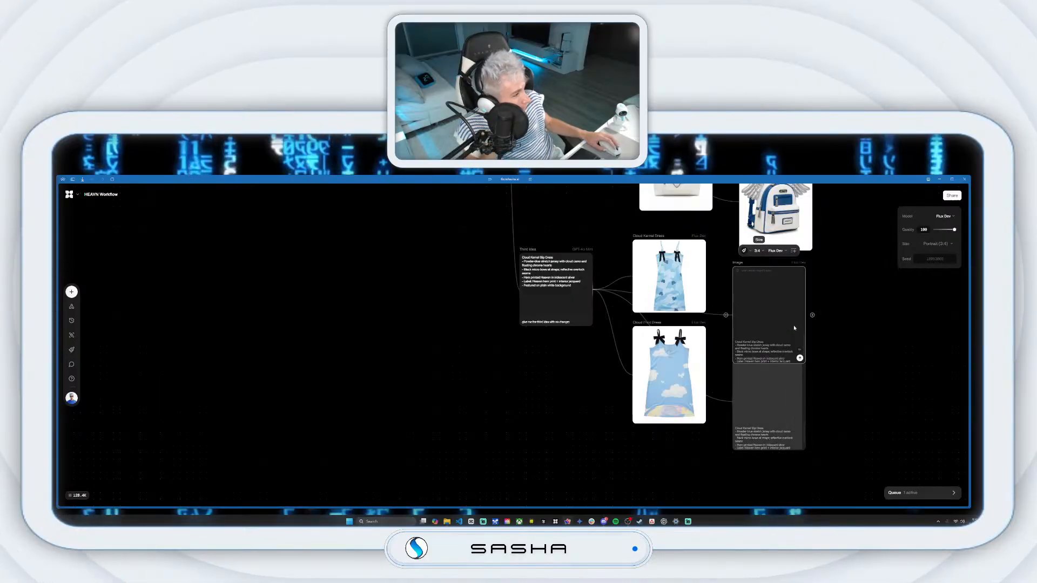
click(776, 251)
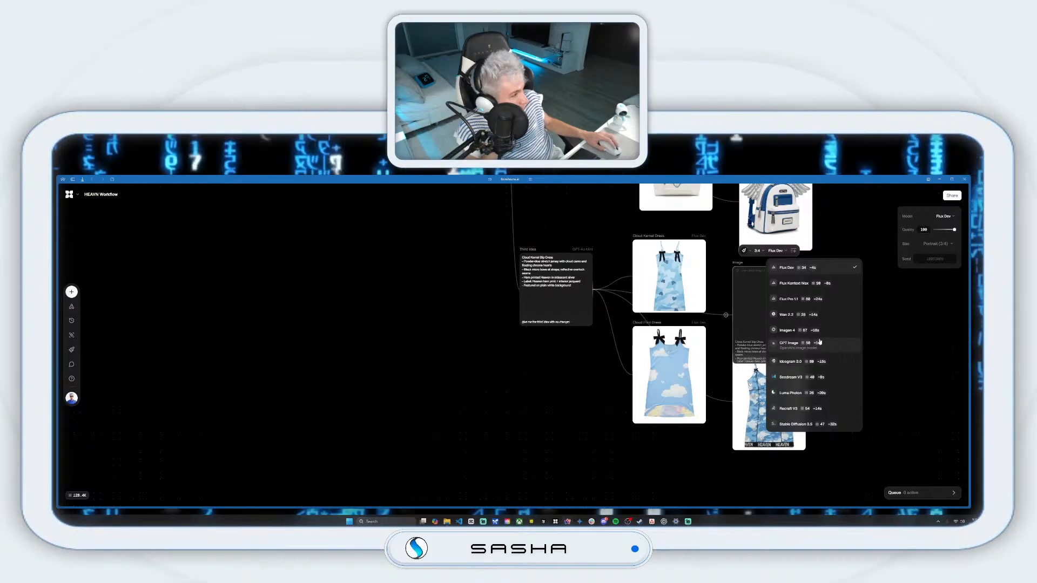
click(794, 377)
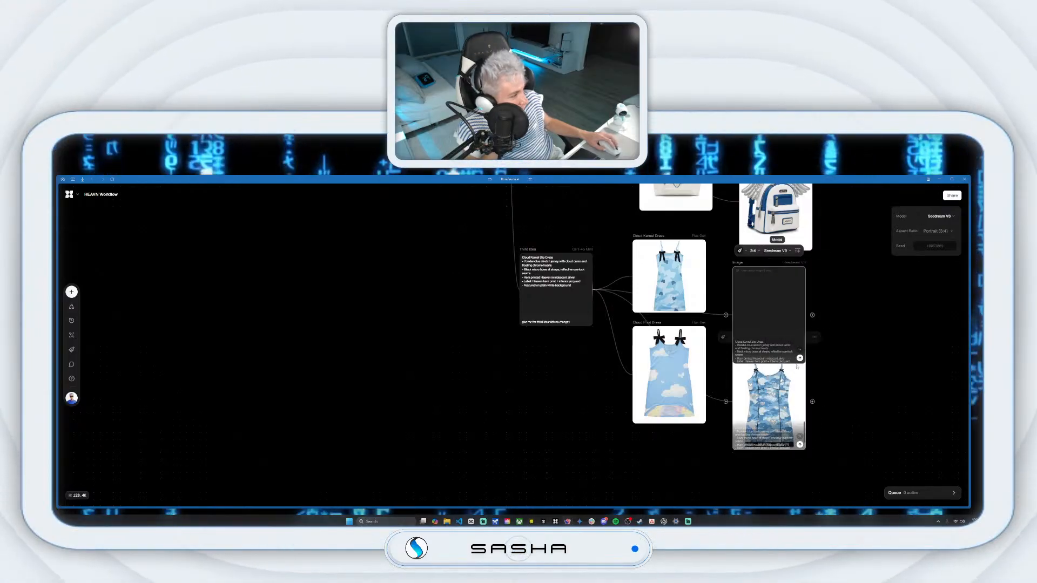
drag(797, 369, 779, 455)
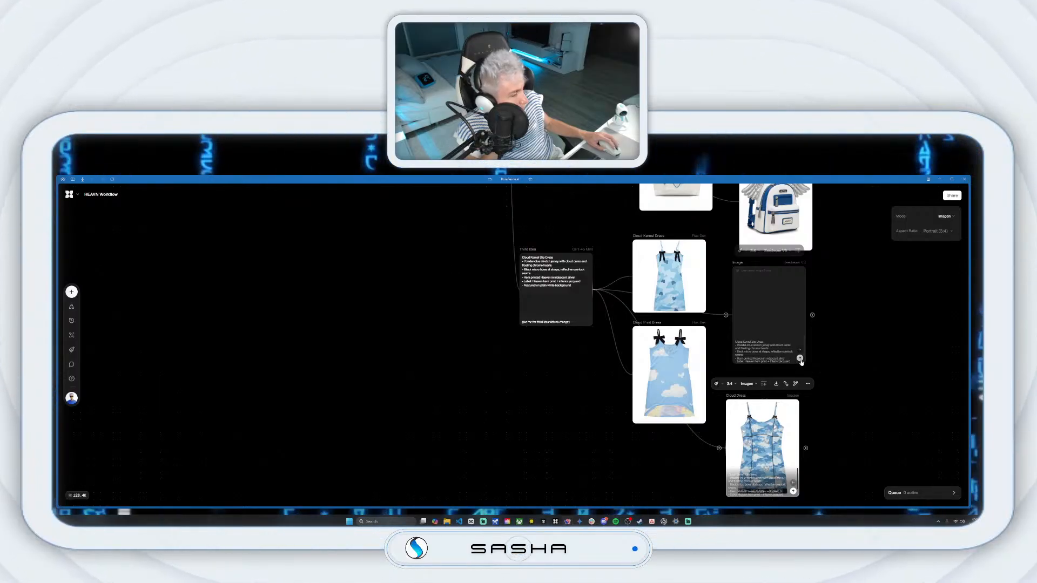
click(800, 359)
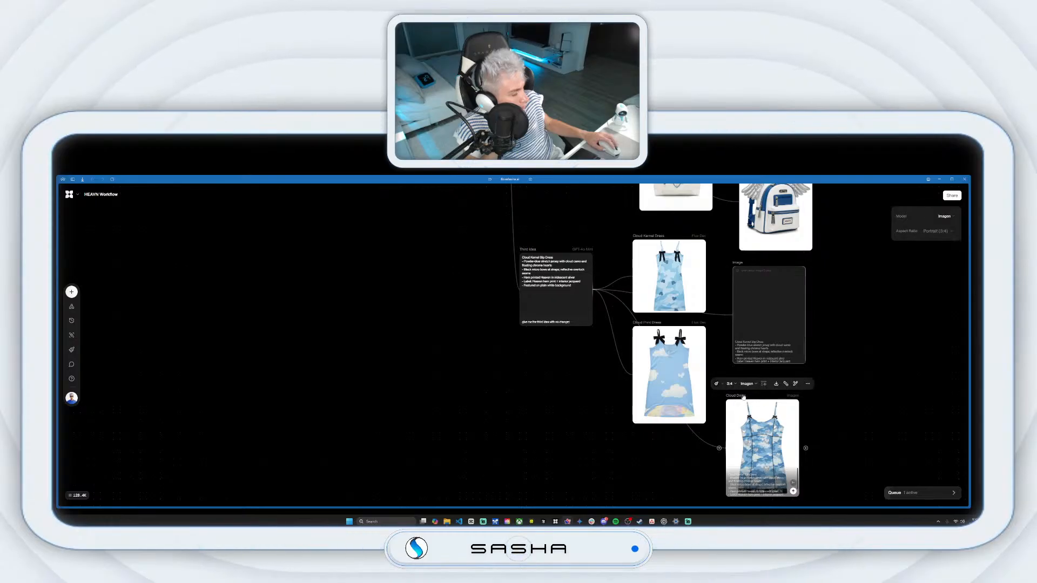
drag(743, 397, 746, 390)
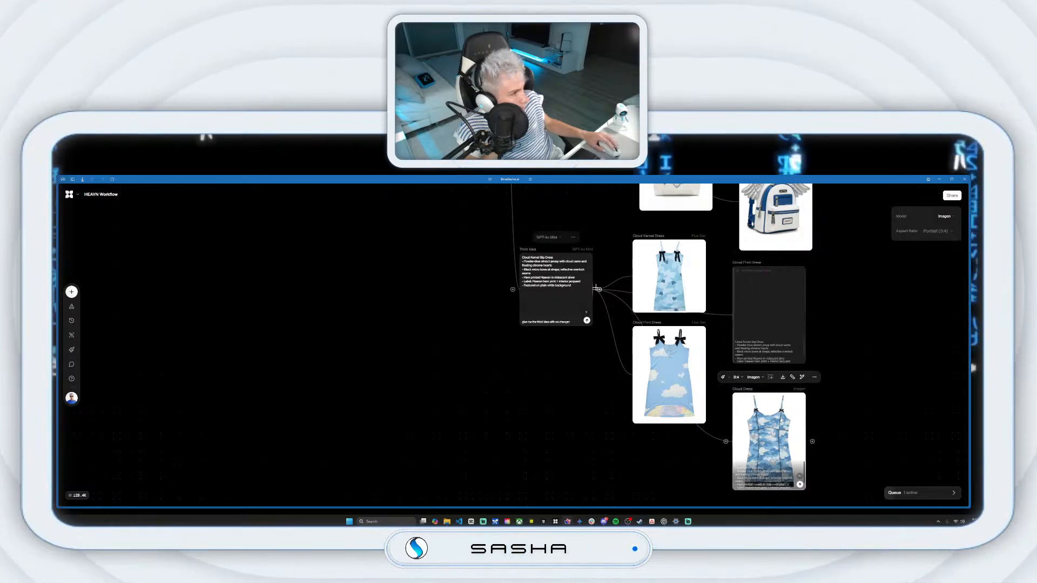
Step: Add another image block from the Third Idea block beside the Seedream block, set it to Wan 2.2 and 3:4, and generate it
drag(598, 289, 836, 344)
click(855, 296)
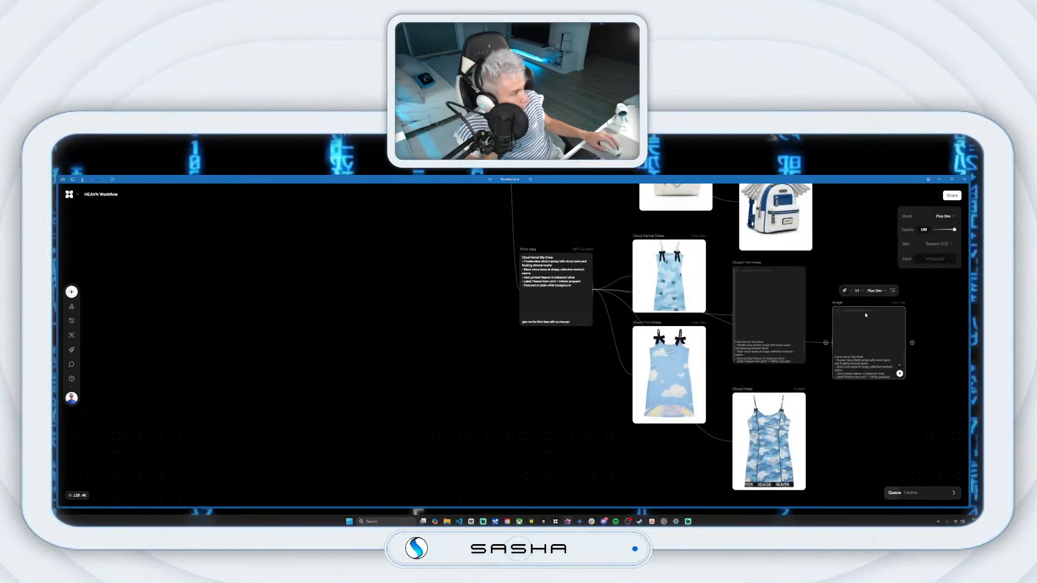
click(876, 291)
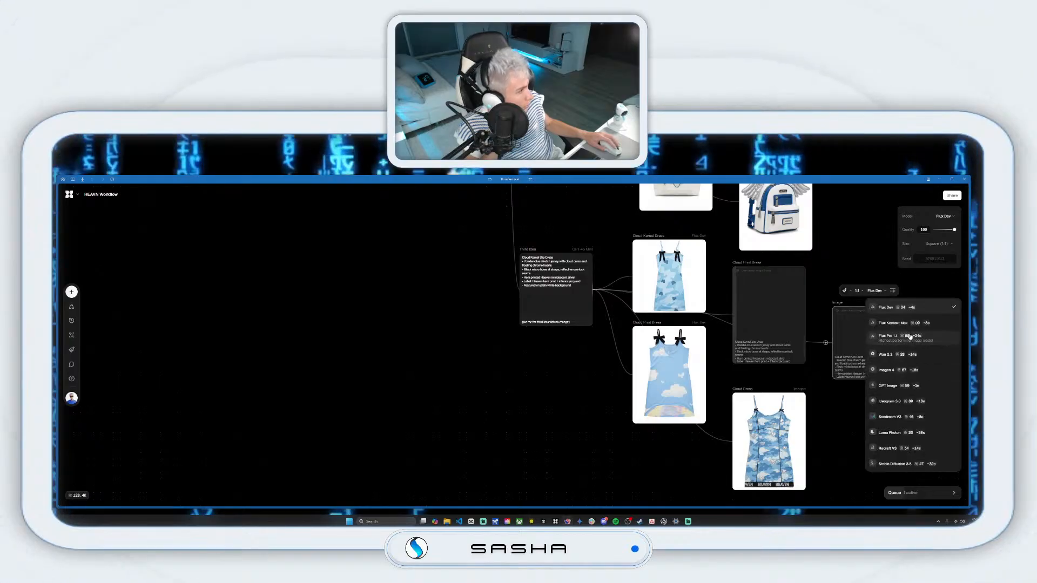
click(913, 355)
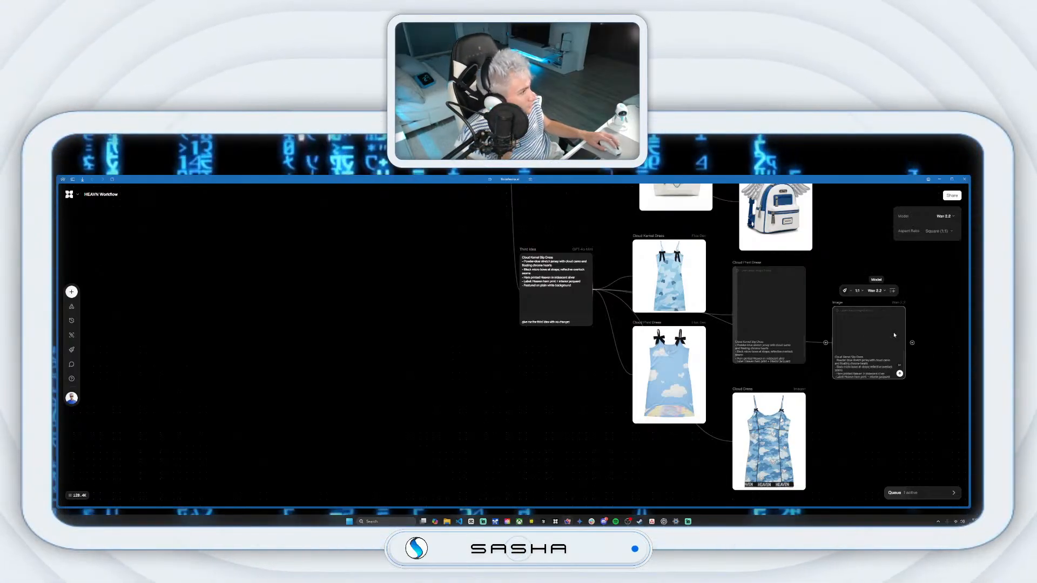
click(857, 291)
click(878, 373)
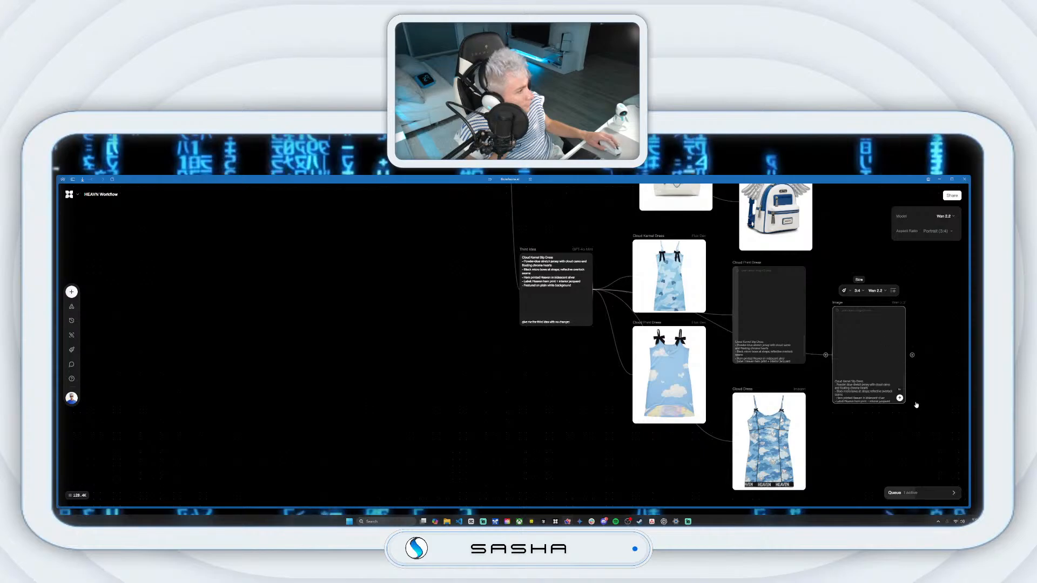
click(900, 399)
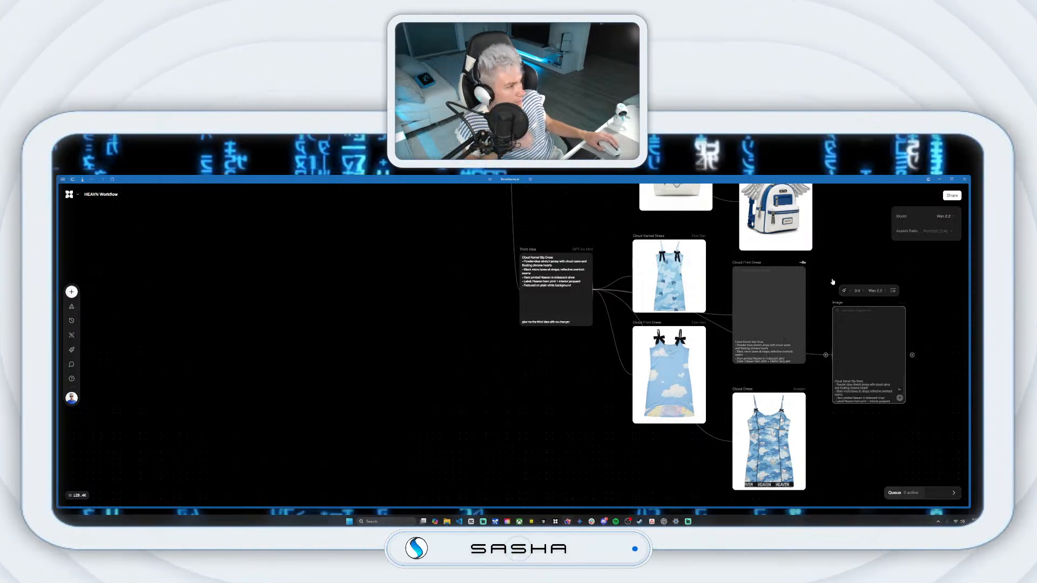
Step: View the Imagen cloud dress enlarged, and close the preview
scroll(844, 283, down, 3)
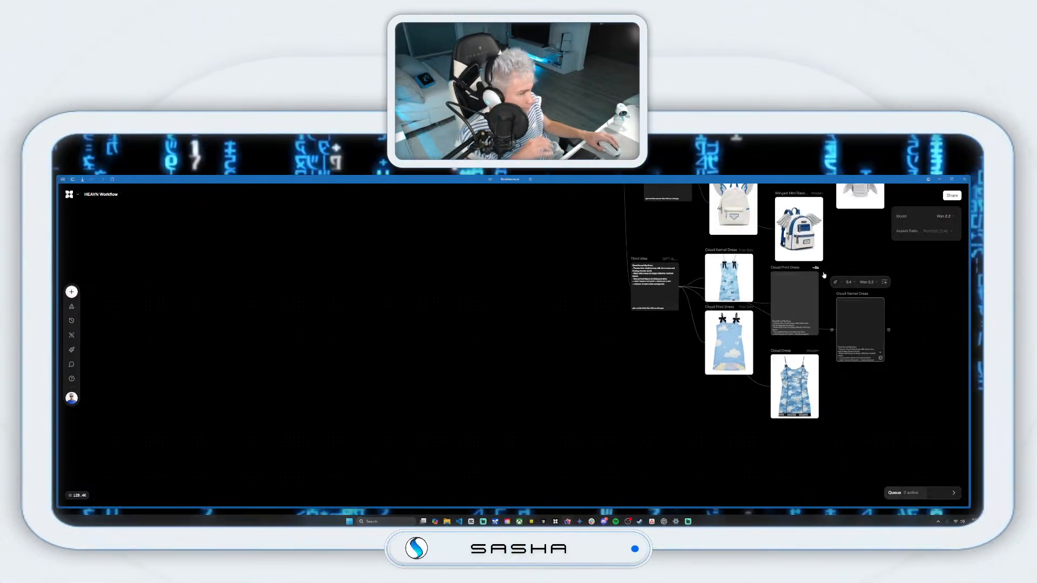
drag(916, 280, 771, 341)
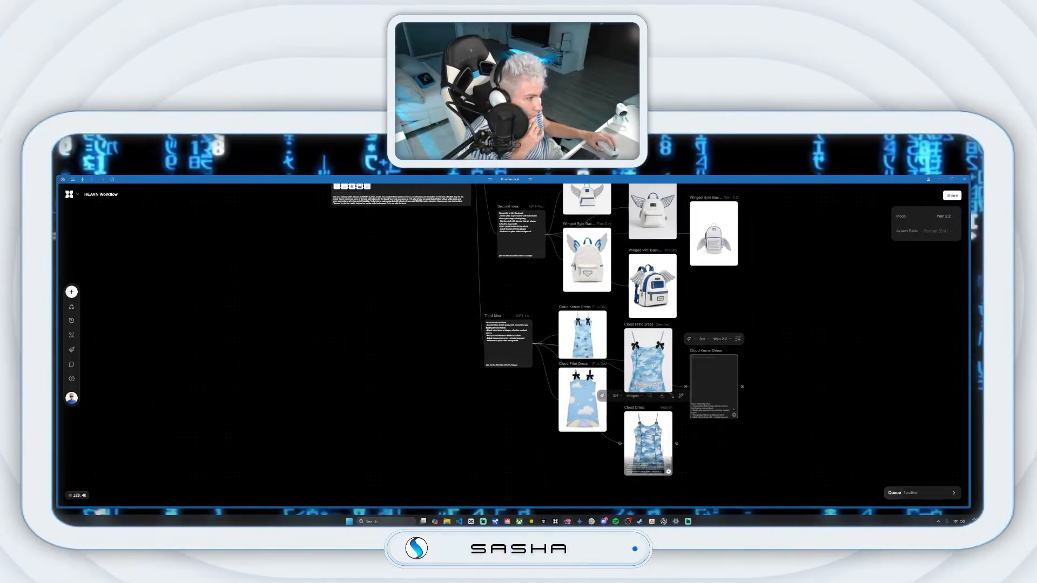
right_click(662, 452)
click(658, 420)
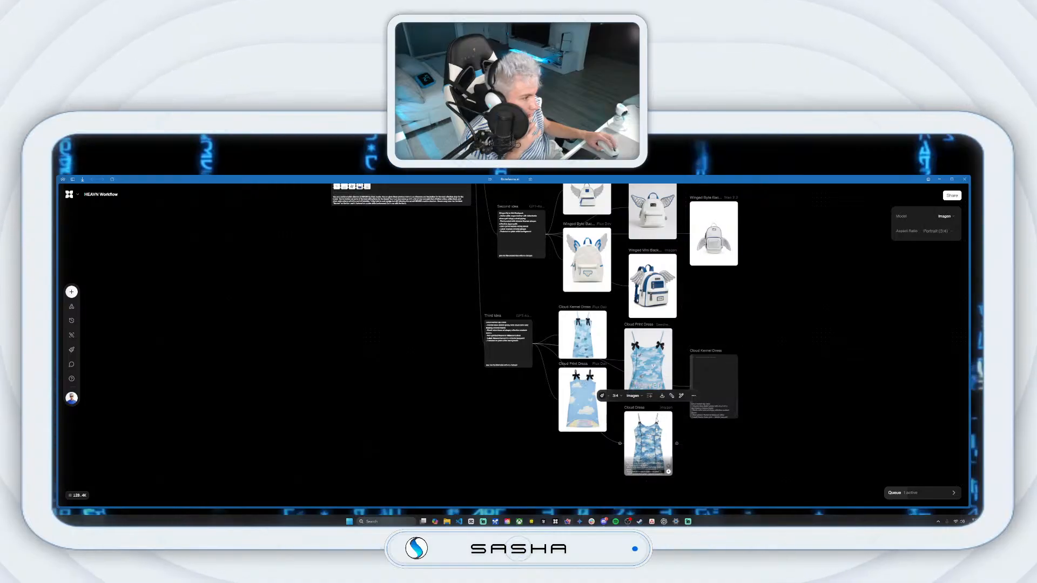
click(694, 396)
click(714, 410)
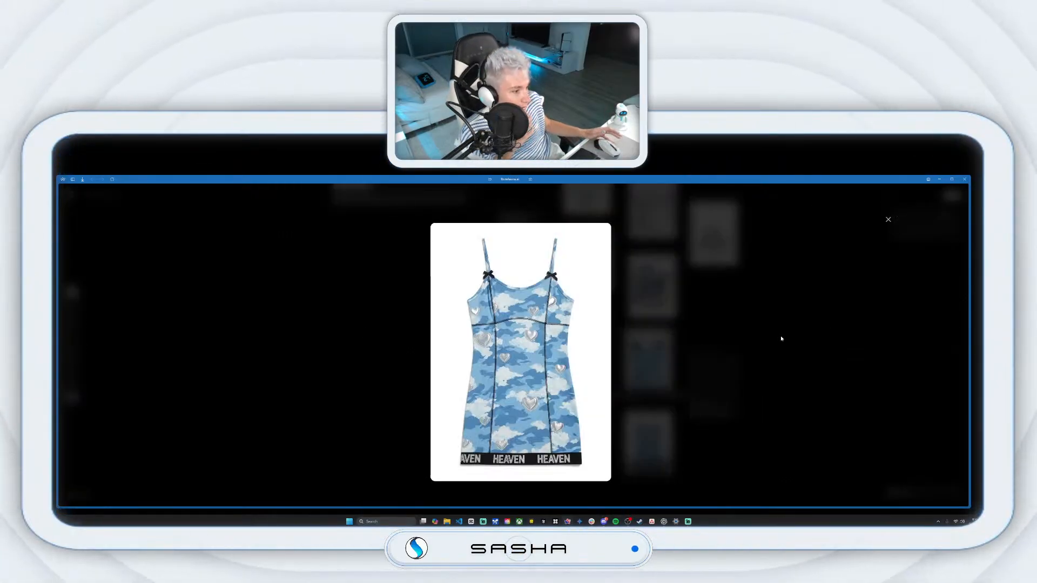
click(889, 220)
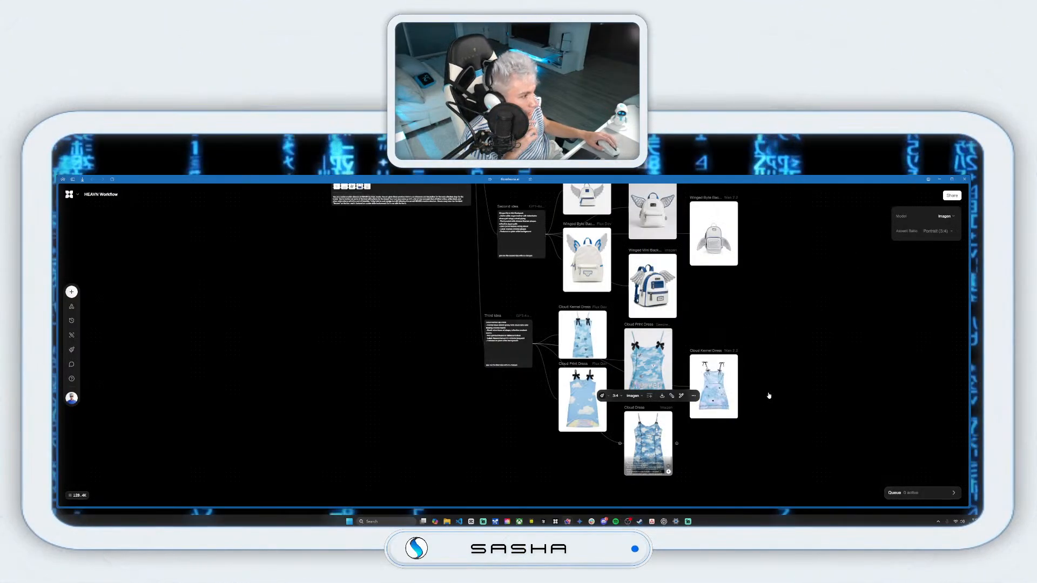
Step: View the Wan 2.2 cloud dress at full size, and return to the canvas
right_click(724, 394)
key(Escape)
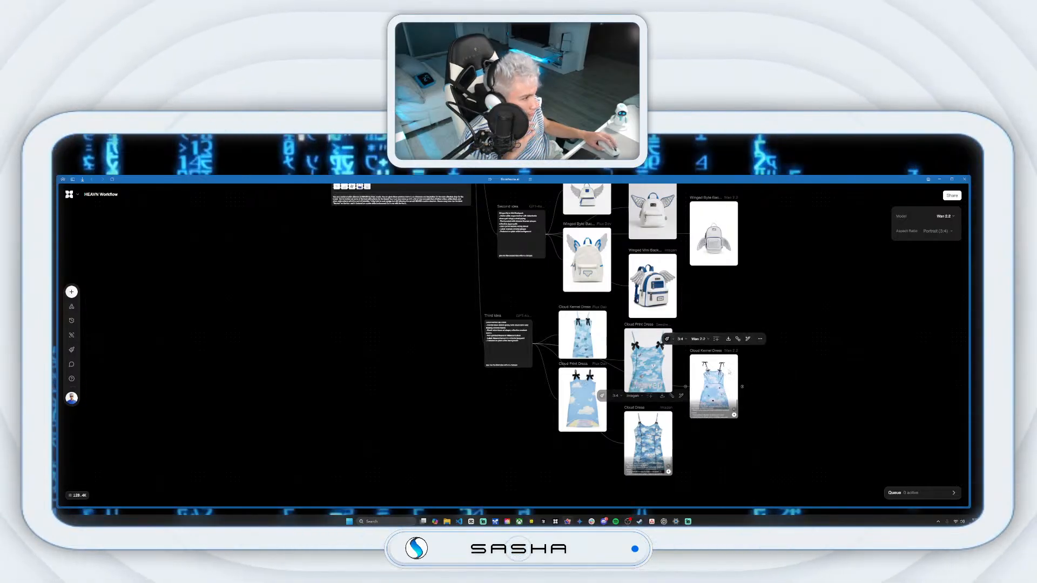
click(760, 339)
click(755, 360)
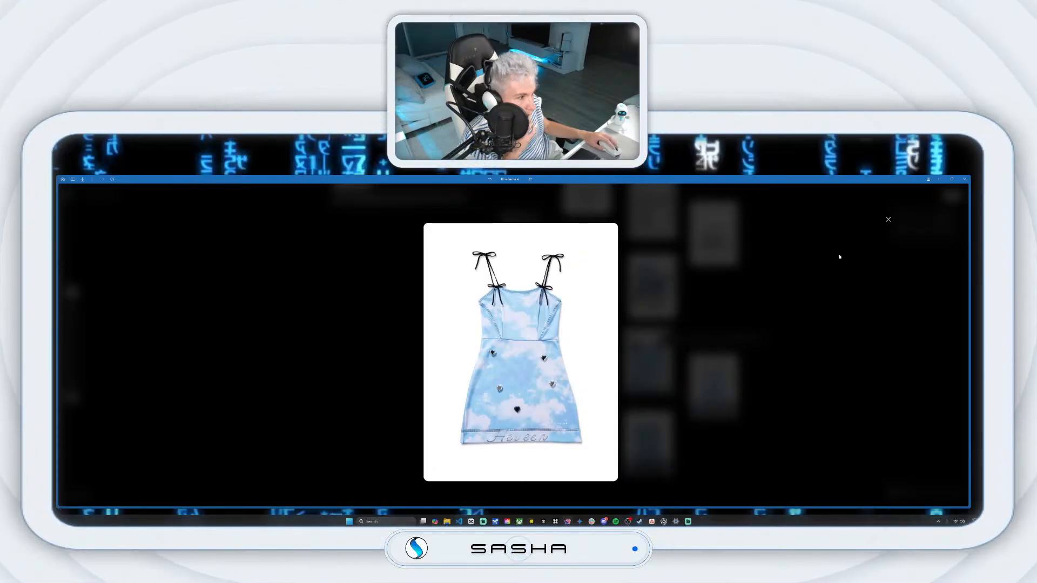
click(886, 221)
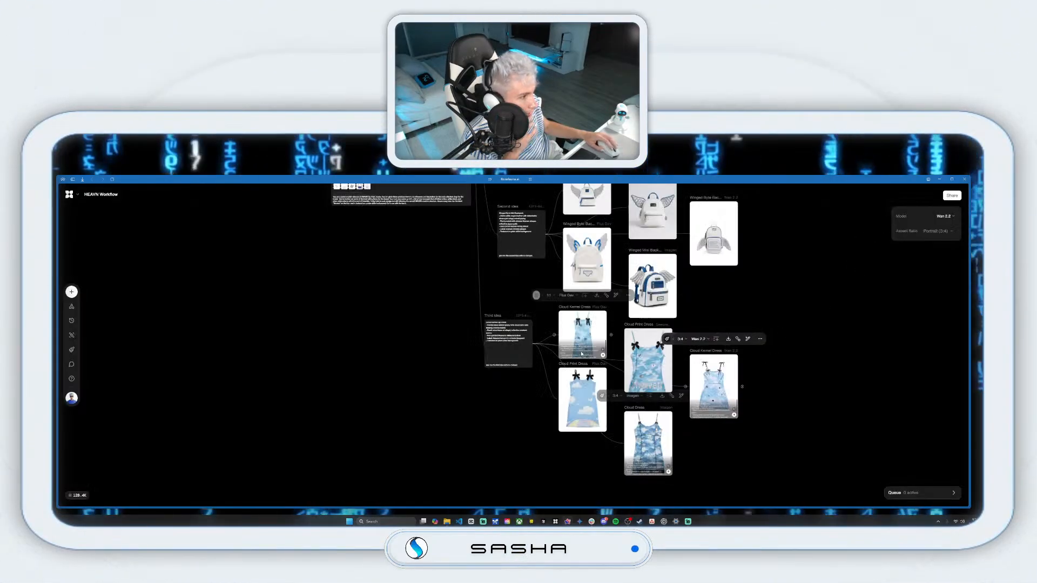
Step: Regenerate the Seedream V3 dress image, inspect the new version enlarged, and close the preview
click(668, 374)
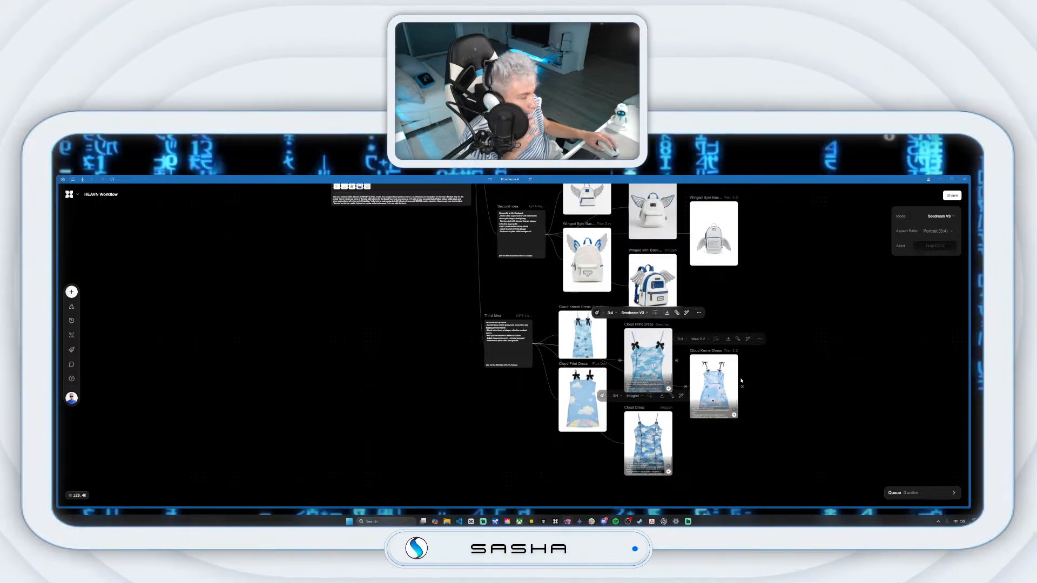
click(669, 389)
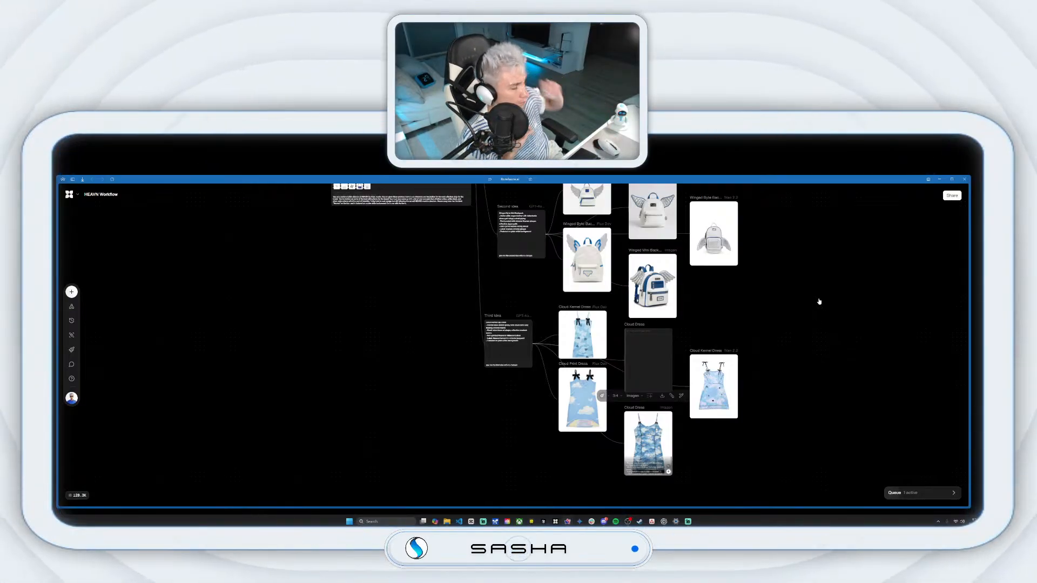
scroll(803, 302, down, 2)
drag(786, 261, 738, 298)
mouse_move(697, 400)
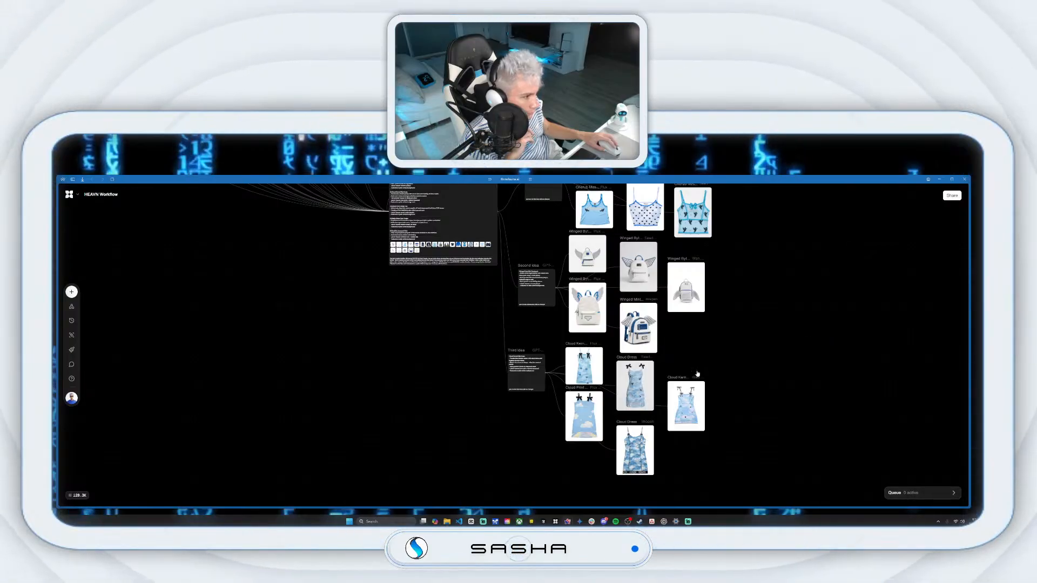
click(643, 373)
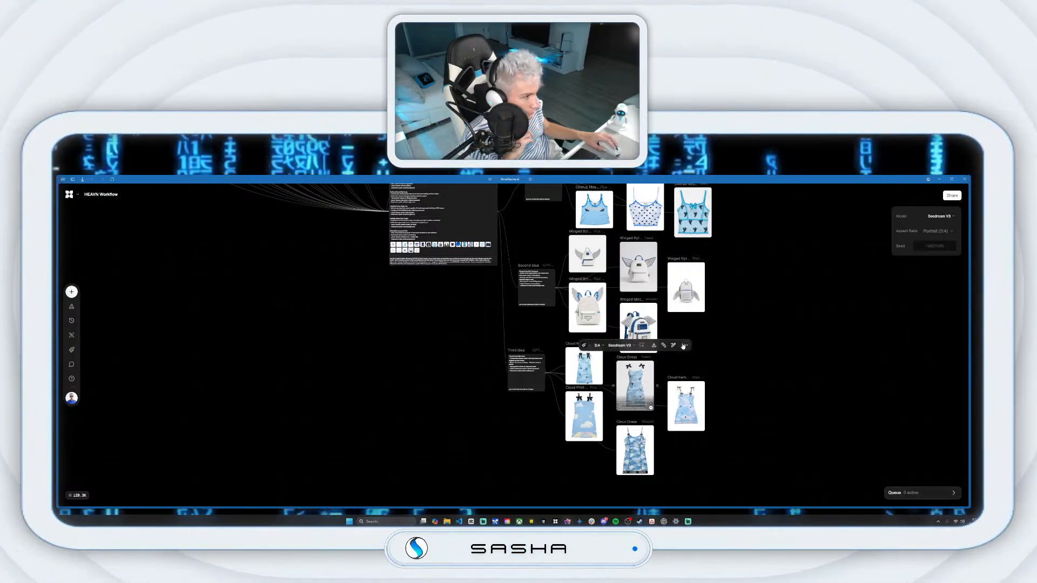
click(697, 359)
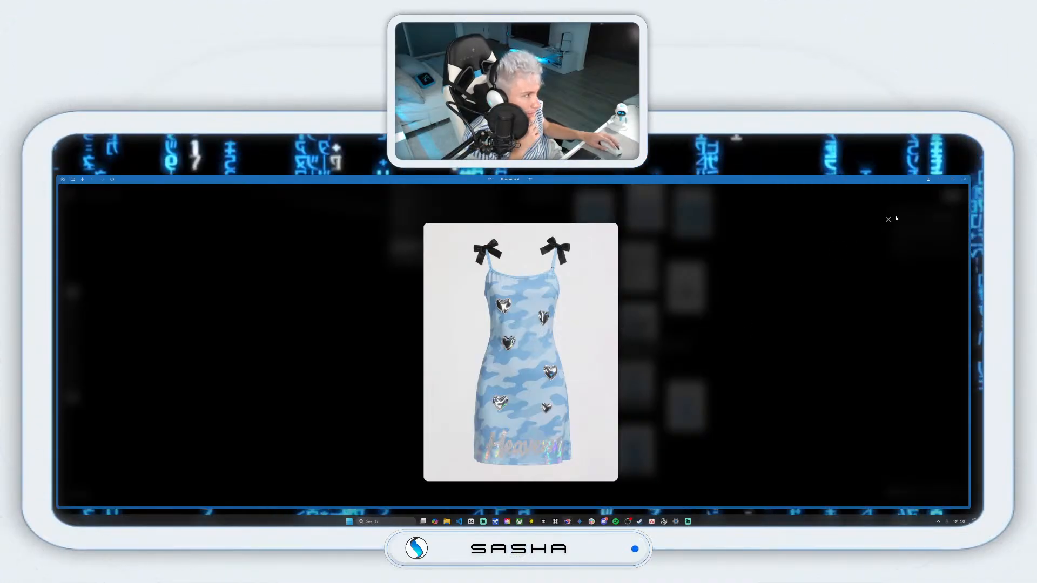
click(889, 219)
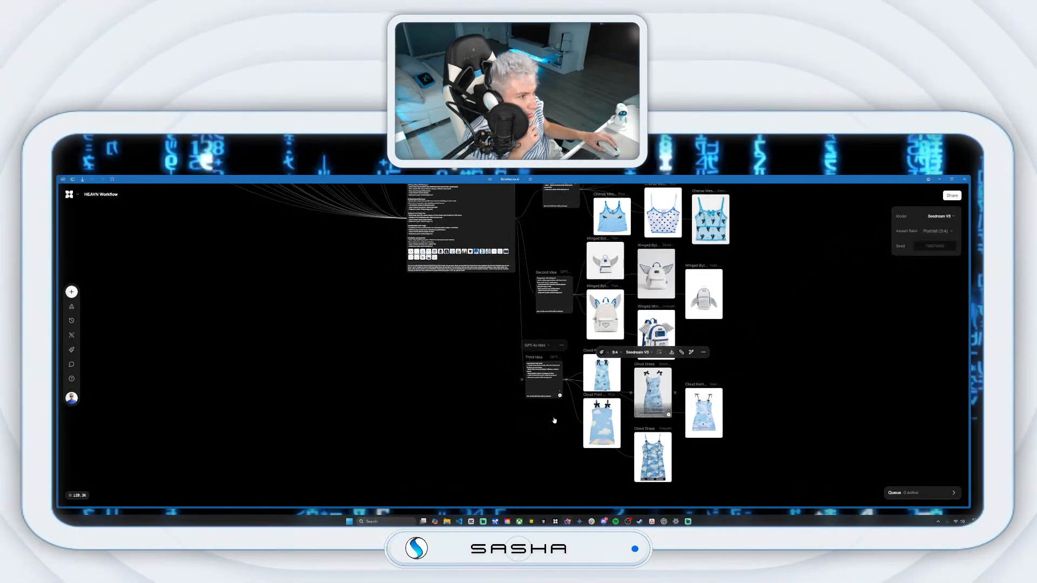
Step: Review the Heaven Future Collection block and the product images generated for its three ideas
scroll(475, 424, up, 3)
drag(417, 259, 348, 283)
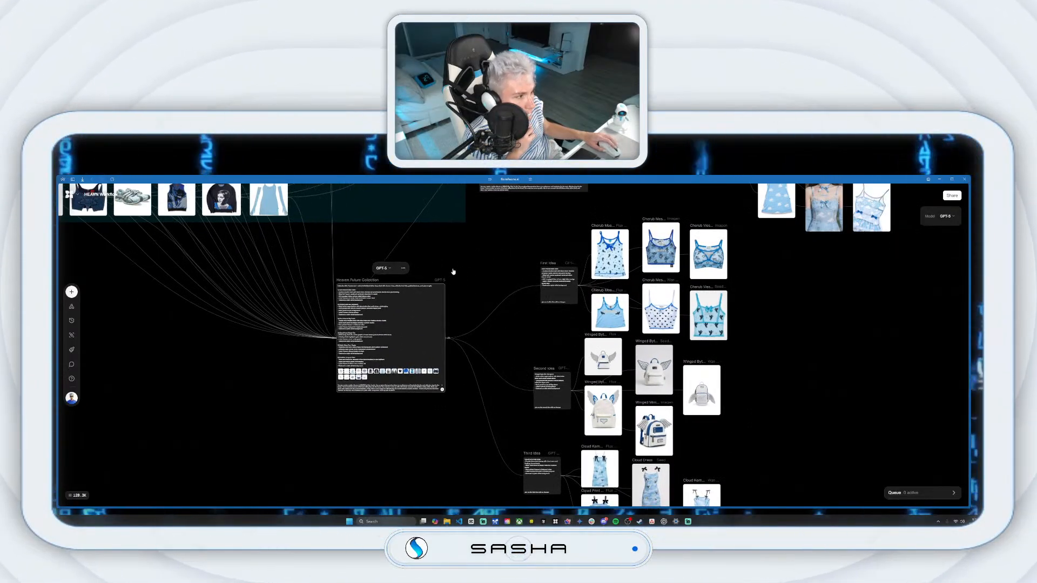
scroll(453, 272, up, 3)
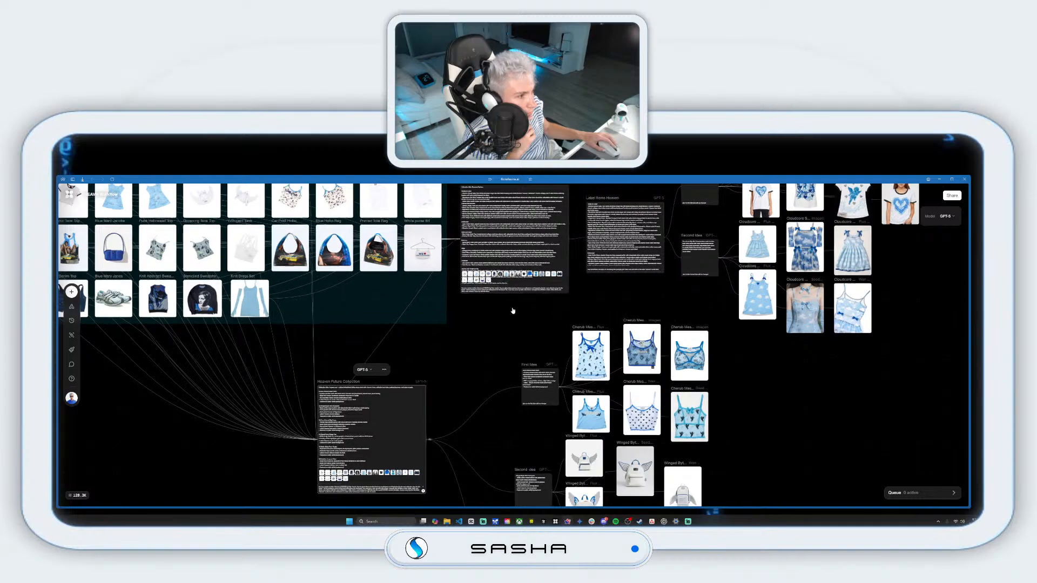
scroll(505, 324, down, 1)
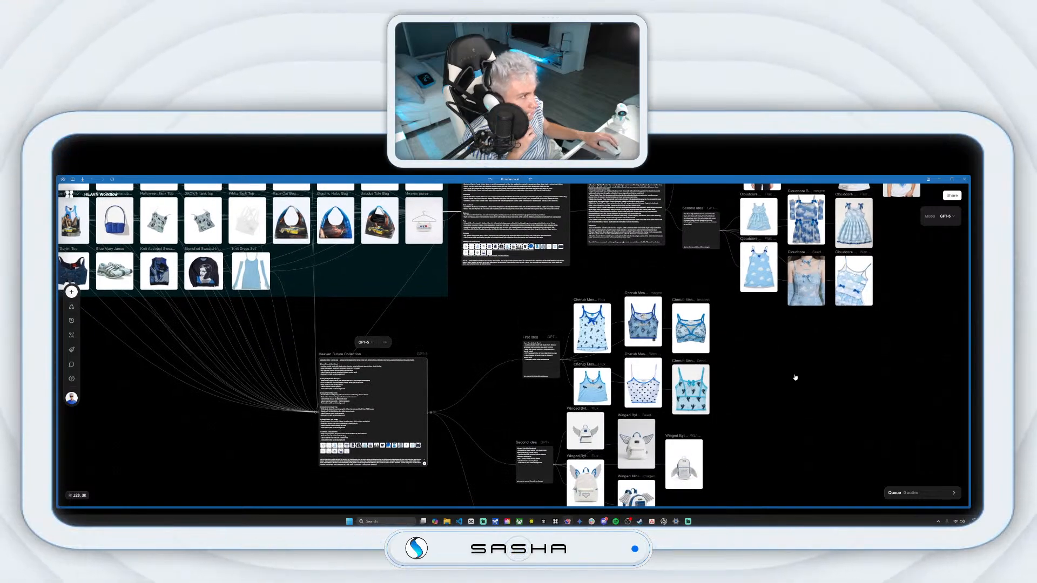
scroll(818, 375, down, 5)
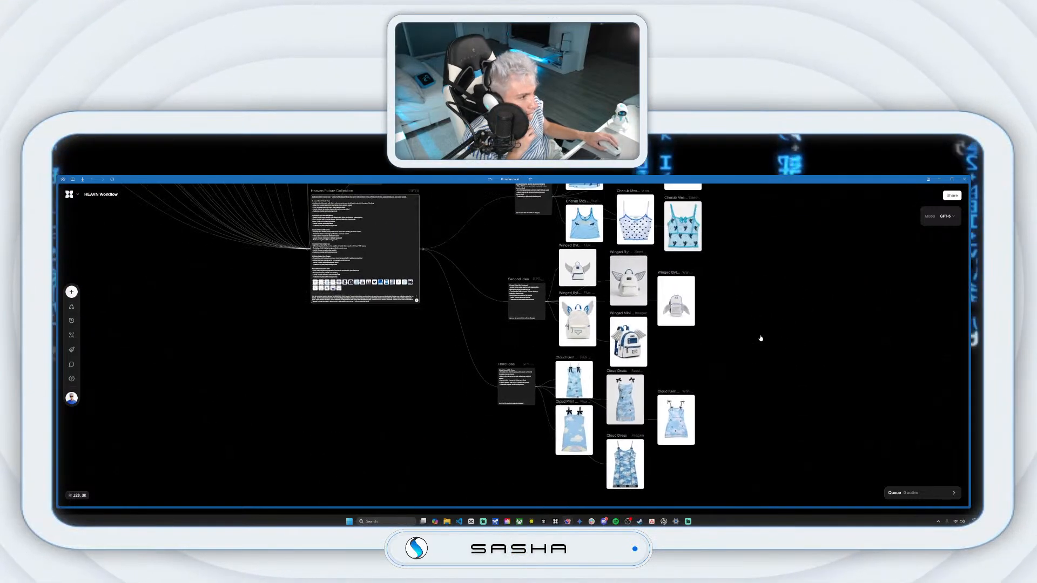
scroll(750, 308, up, 3)
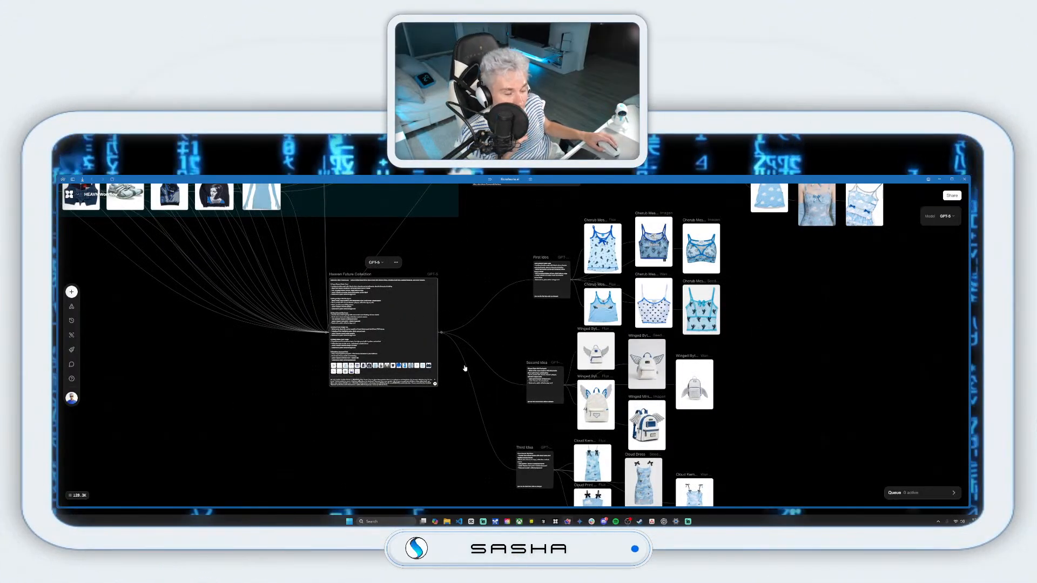
scroll(478, 362, down, 3)
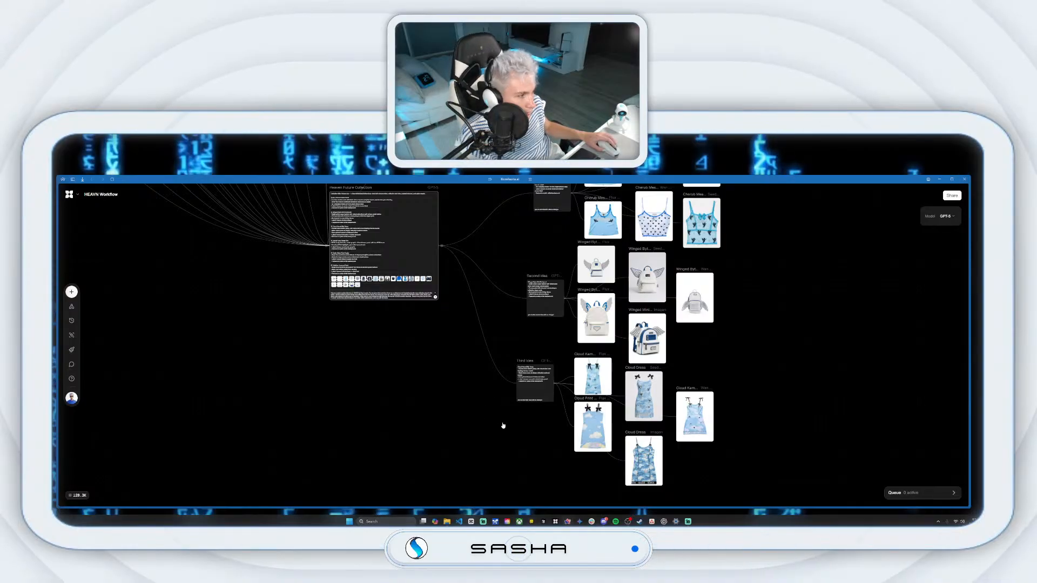
Step: Duplicate the Third Idea text block and place the copy below the third idea's group
scroll(503, 420, up, 5)
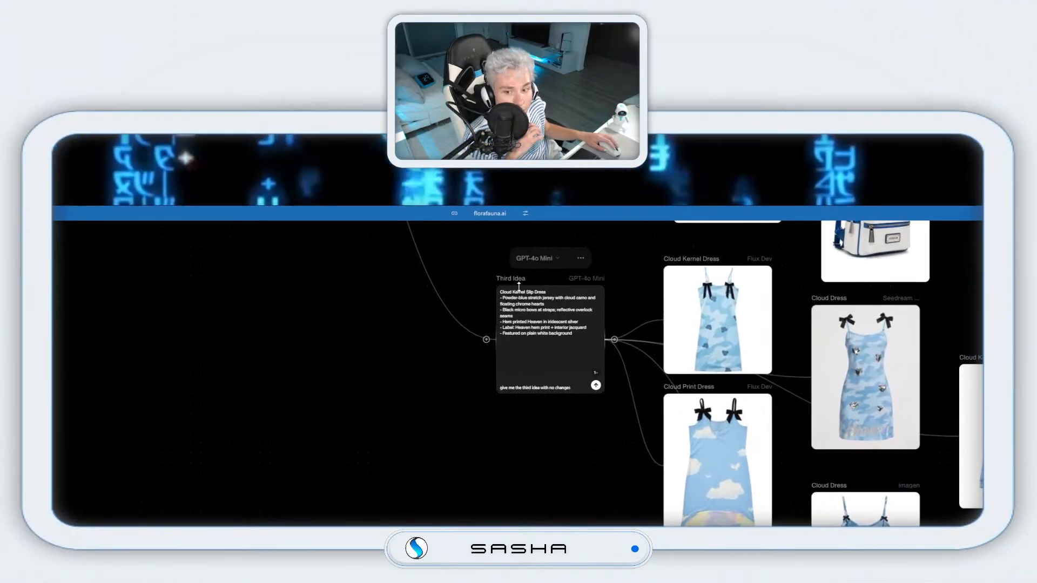
right_click(519, 282)
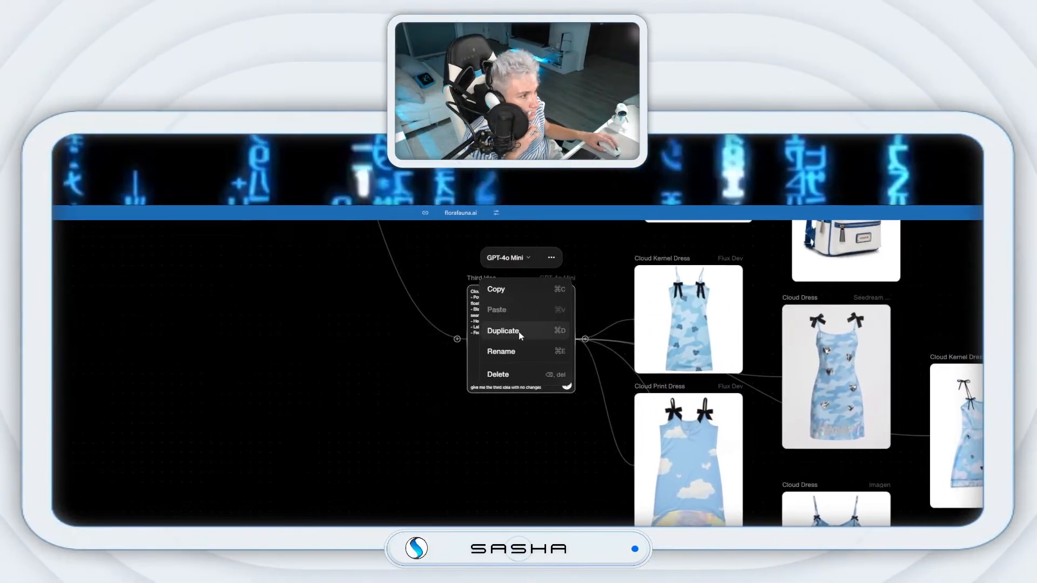
click(518, 331)
drag(492, 245, 461, 500)
drag(520, 341, 521, 352)
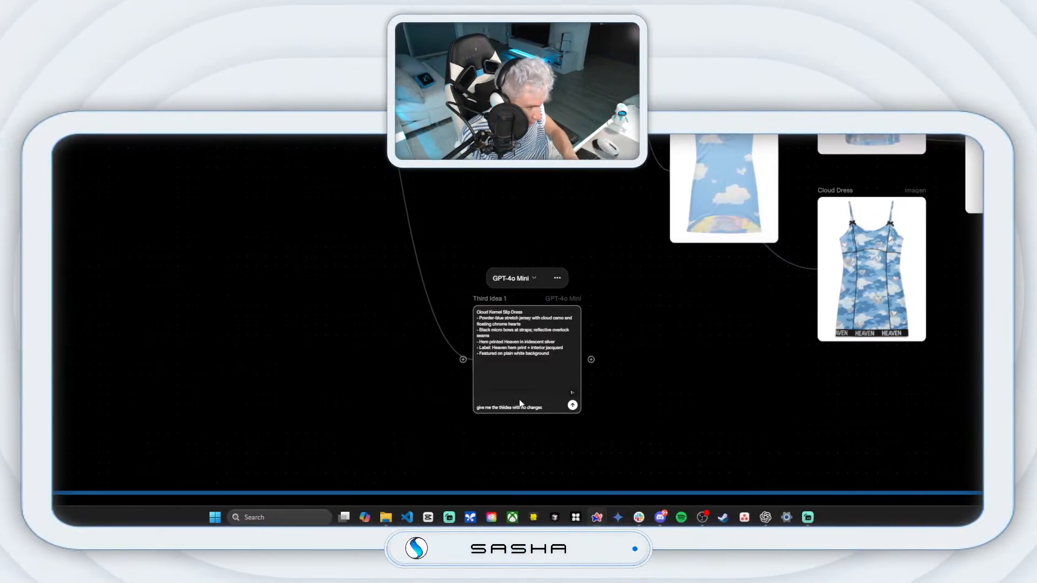
Step: Change the copied text block's prompt to "give me the fourth idea with no changes", run it, and rename the block Fourth Idea
key(BackSpace)
key(BackSpace)
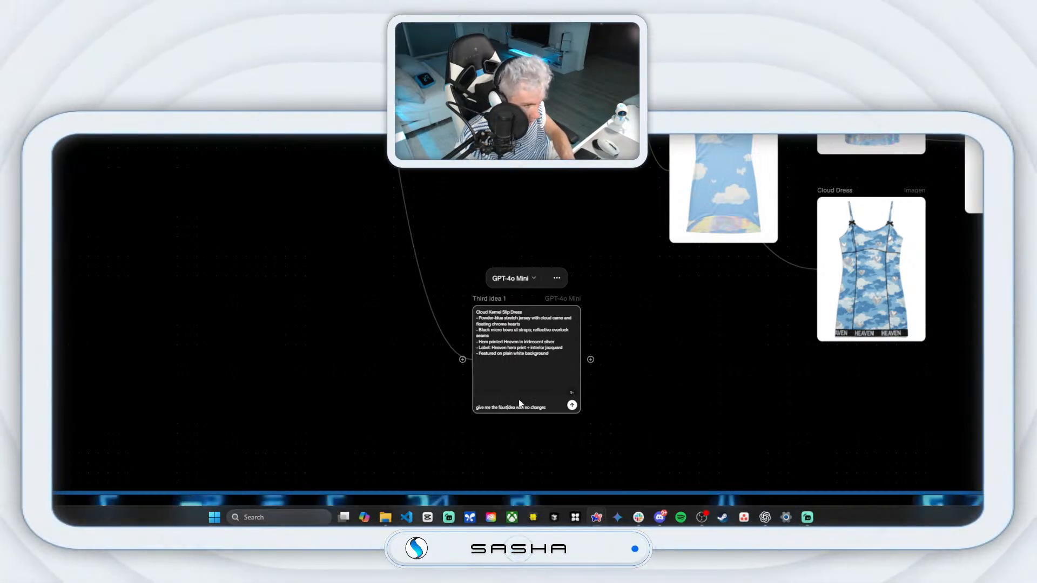
key(Return)
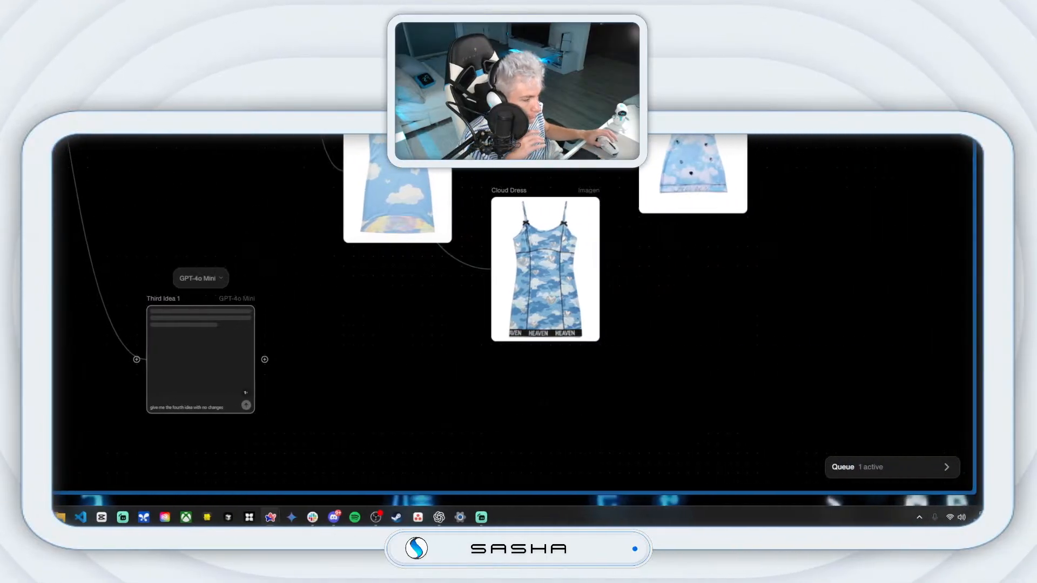
drag(523, 378, 517, 329)
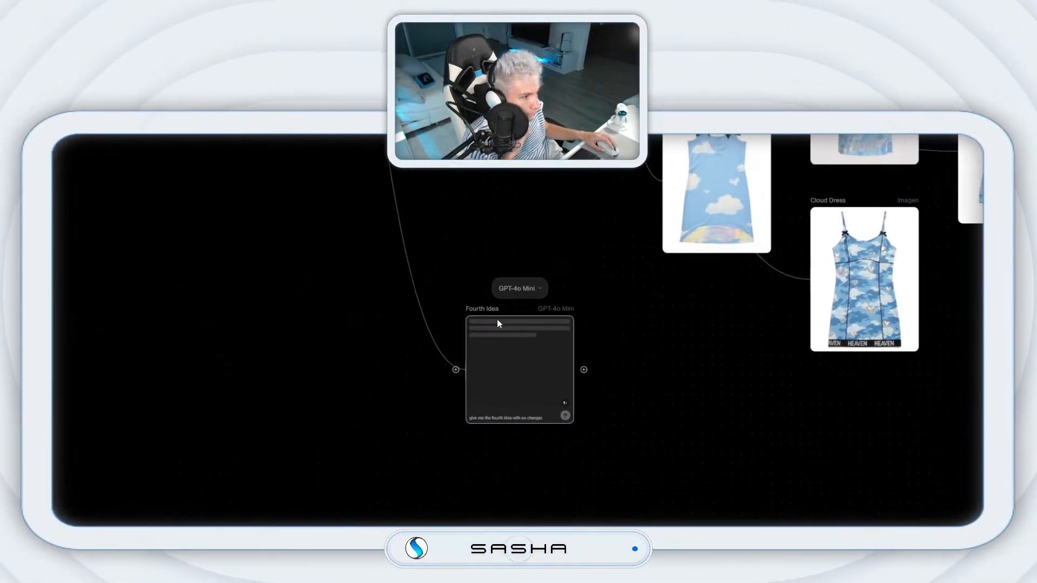
drag(335, 304, 315, 344)
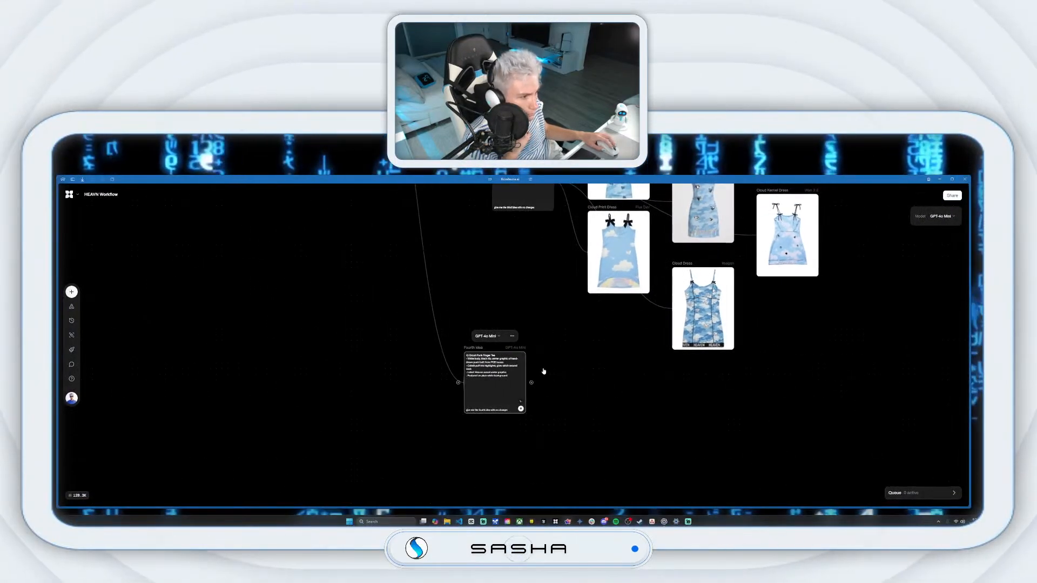
Step: Add a Flux Dev image block fed by the fourth idea, apply the HEAVN style, and generate it at 1:1
drag(519, 332, 621, 377)
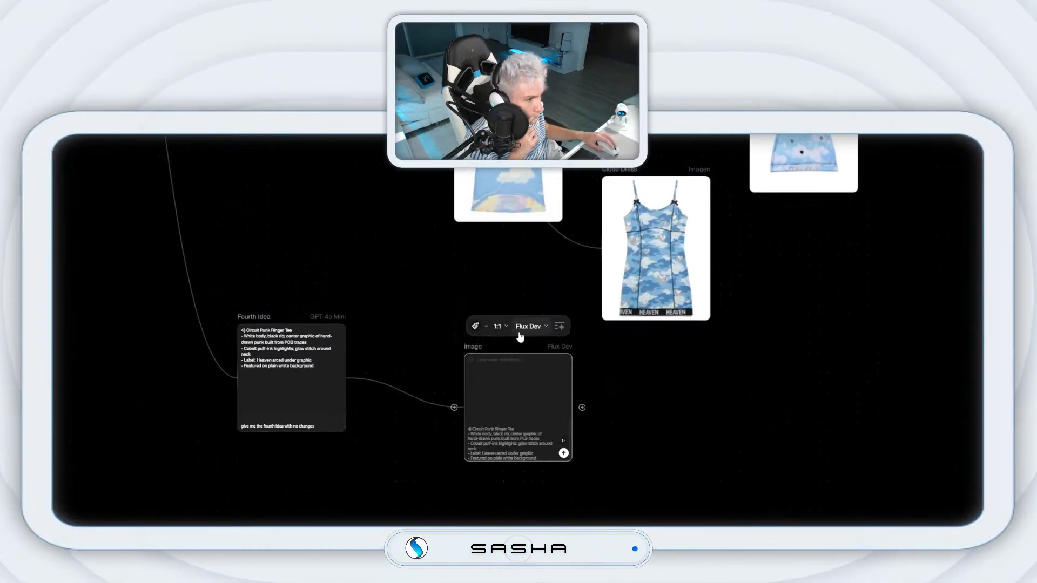
click(497, 329)
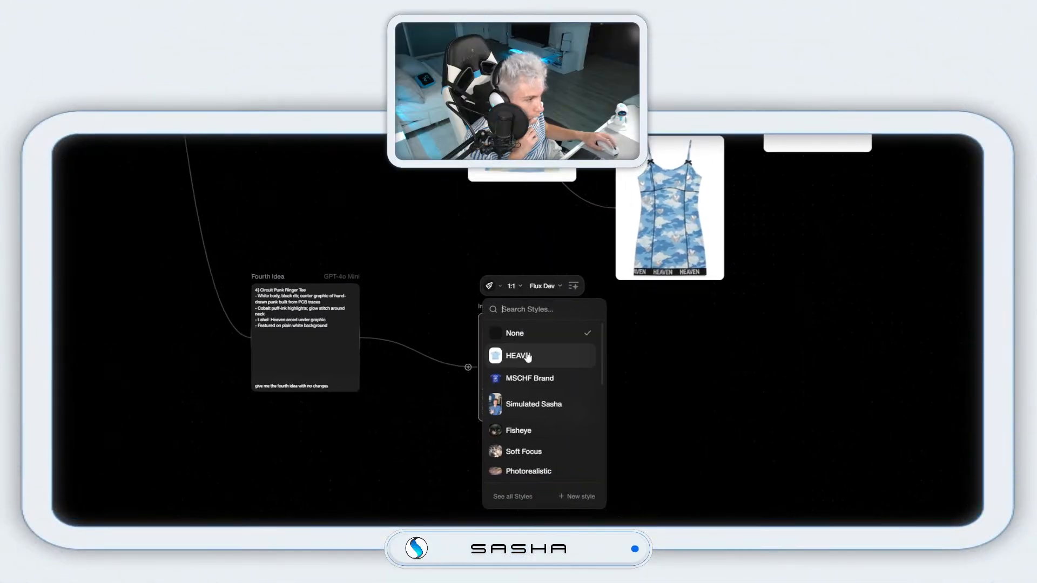
click(536, 406)
click(520, 350)
drag(428, 245, 378, 186)
Step: Generate a second Flux Dev image from the fourth idea below the first, with the HEAVN style at 3:4
drag(519, 335, 610, 436)
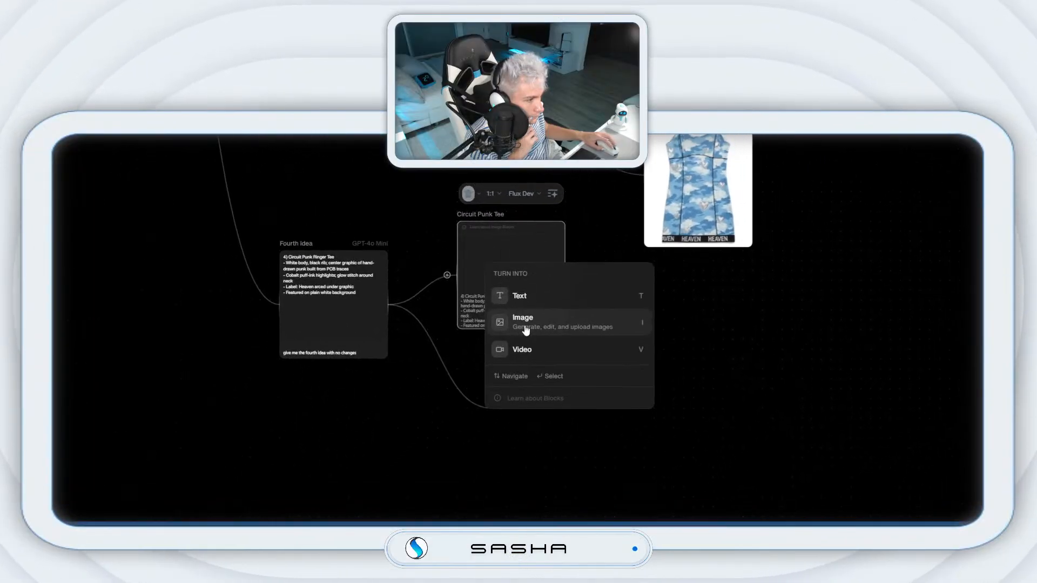
click(647, 359)
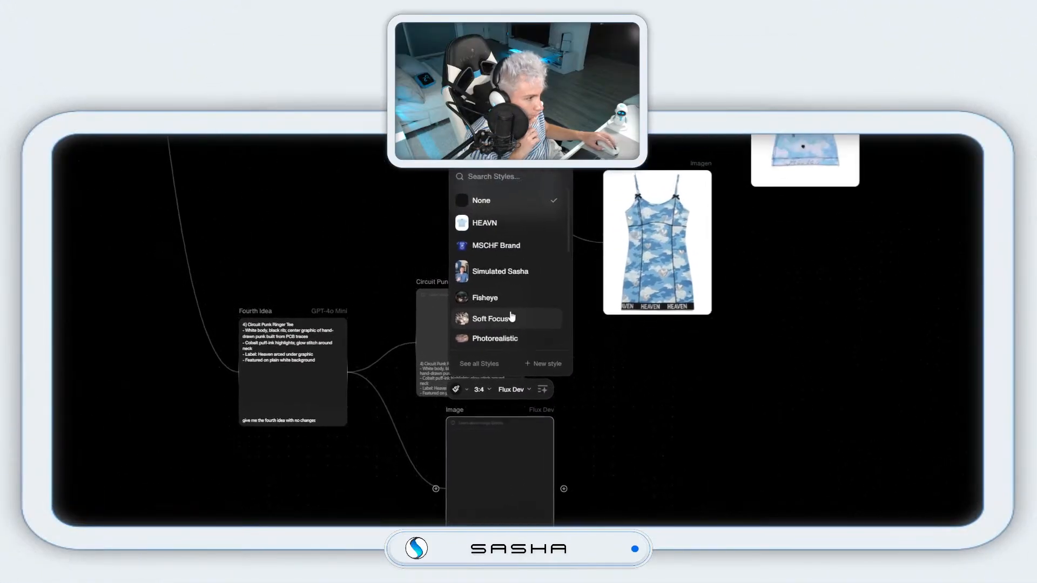
click(510, 310)
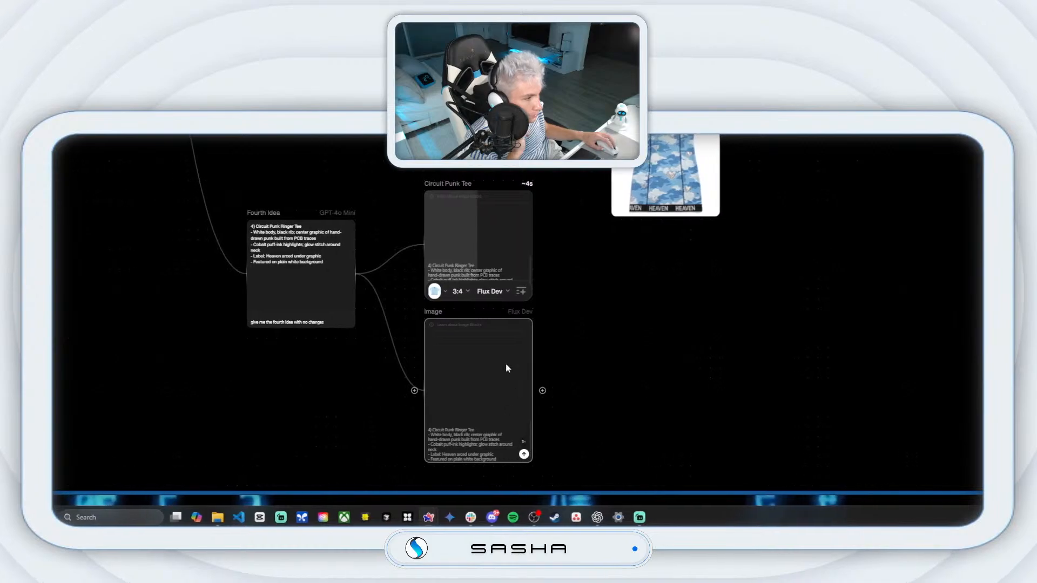
Step: Add a third image block from the fourth idea, set it to Imagen 4 at 3:4, place it beside the others, and generate
drag(354, 274, 637, 338)
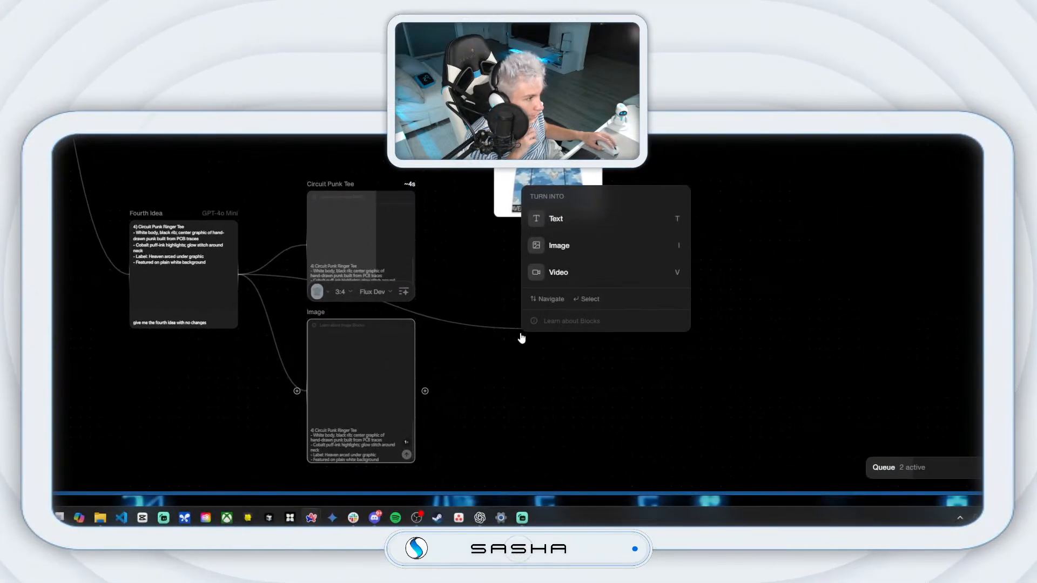
click(562, 248)
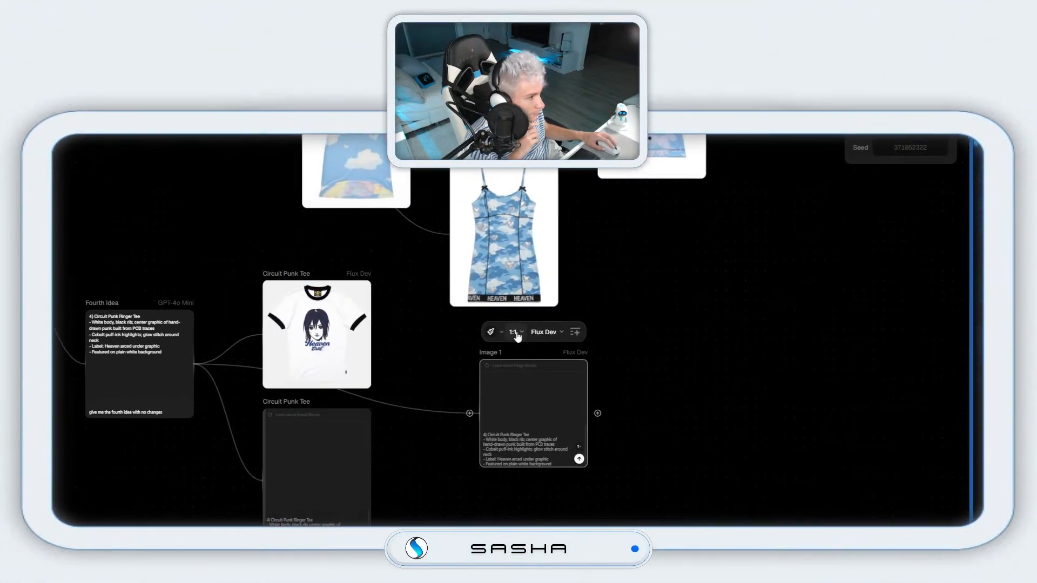
click(498, 329)
click(522, 385)
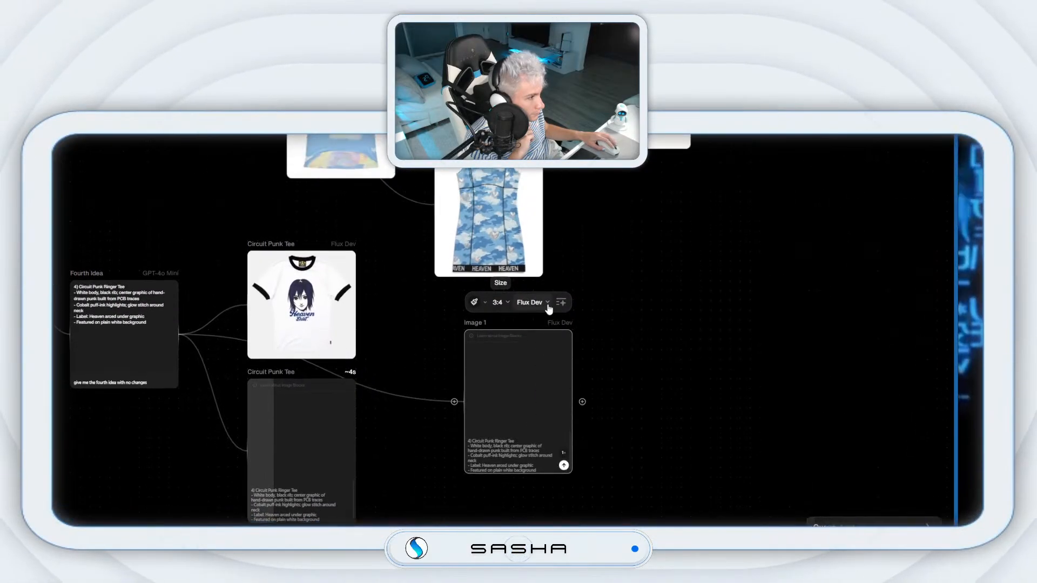
click(531, 242)
click(577, 323)
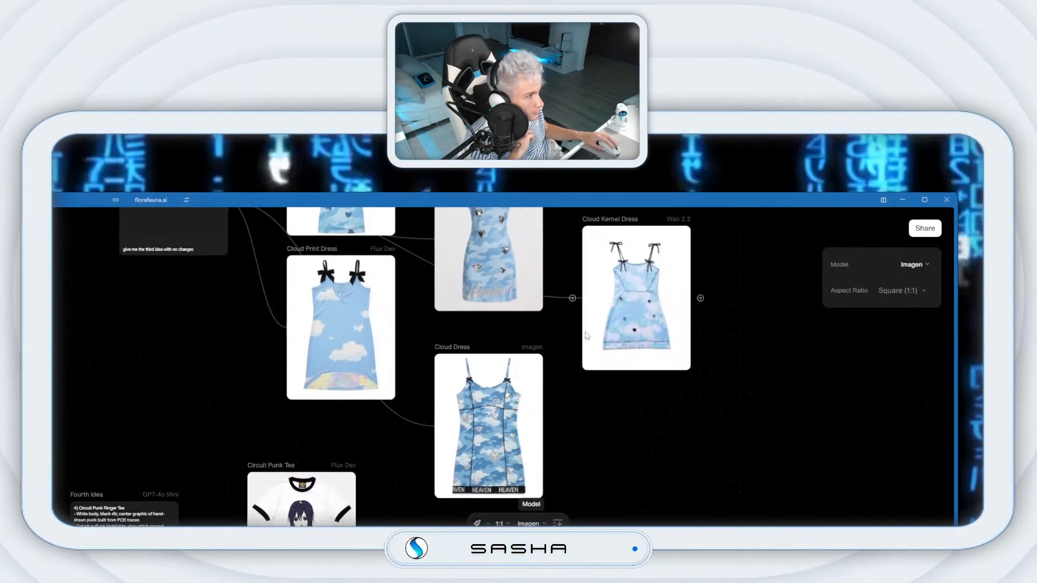
scroll(696, 329, down, 4)
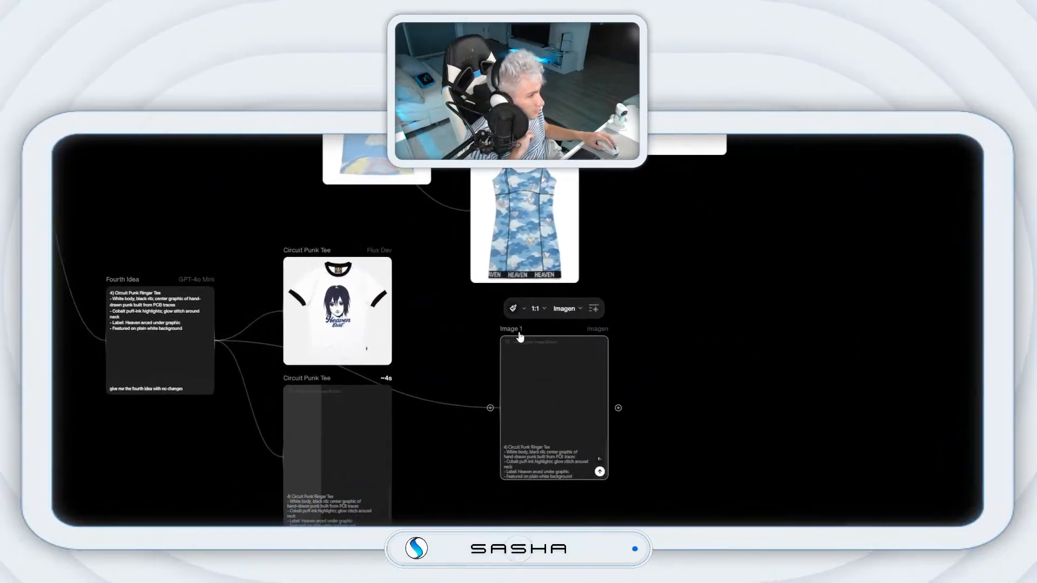
click(541, 305)
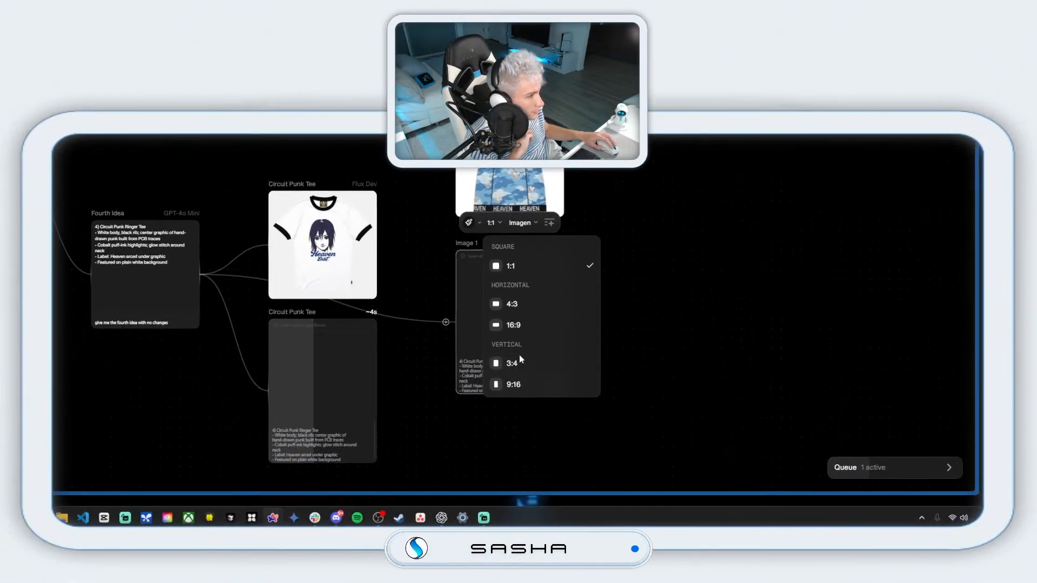
click(526, 382)
drag(520, 327, 480, 317)
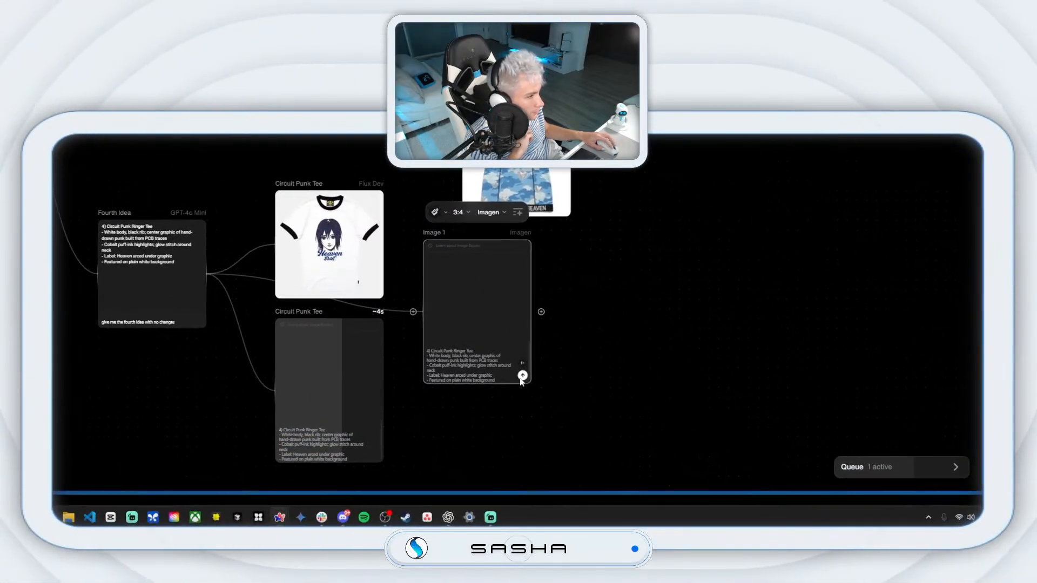
click(574, 460)
Step: Rearrange the three Circuit Punk Tee image blocks into evenly spaced positions beside the fourth idea
drag(511, 377, 416, 285)
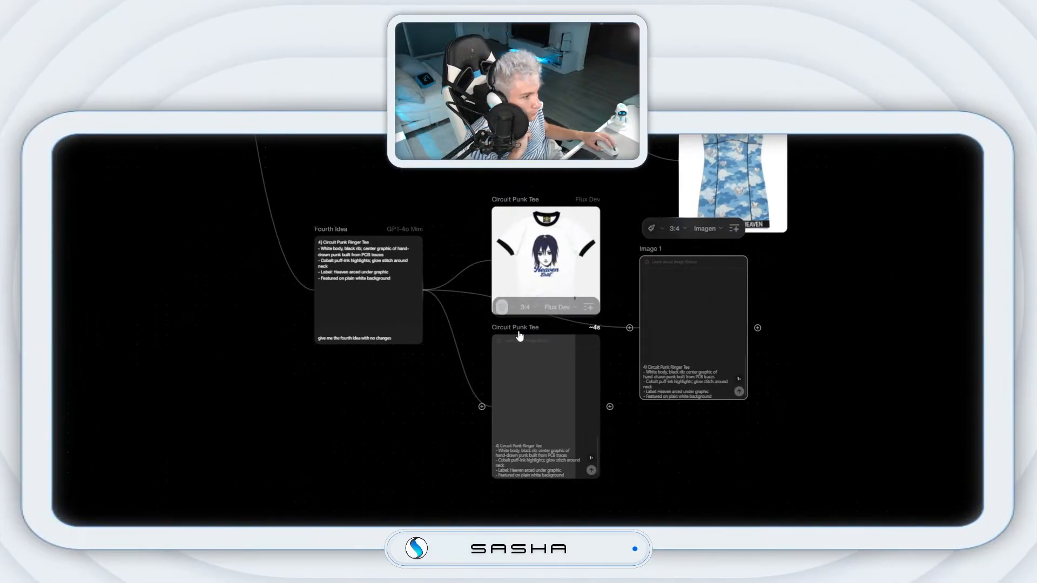
drag(324, 316, 314, 325)
drag(527, 194, 508, 185)
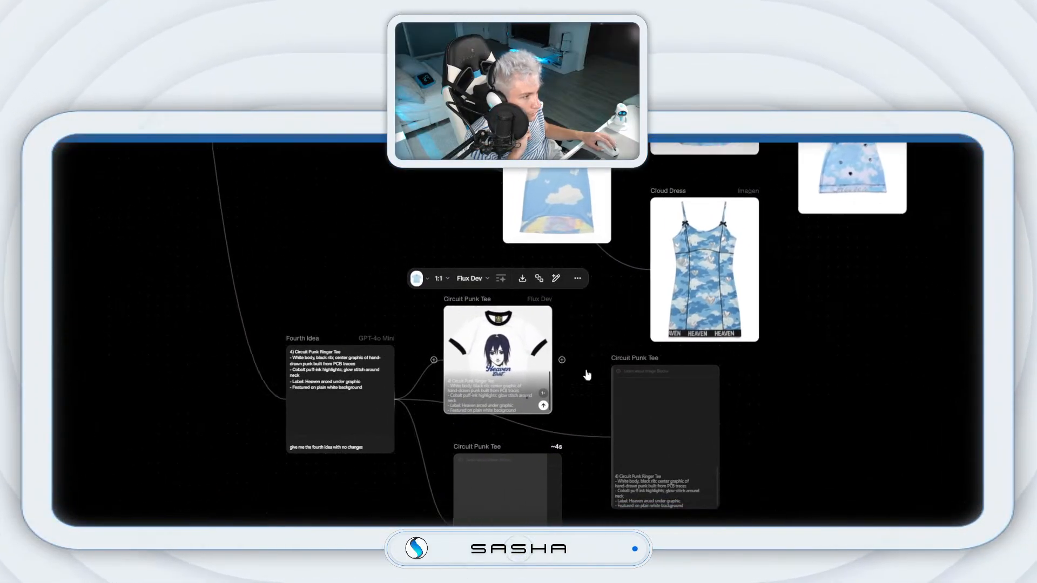
drag(517, 330, 503, 322)
Step: Generate a Seedream V3 image at 3:4 from the fourth idea, and align its block beneath the Imagen tee
scroll(532, 346, down, 3)
scroll(532, 346, right, 2)
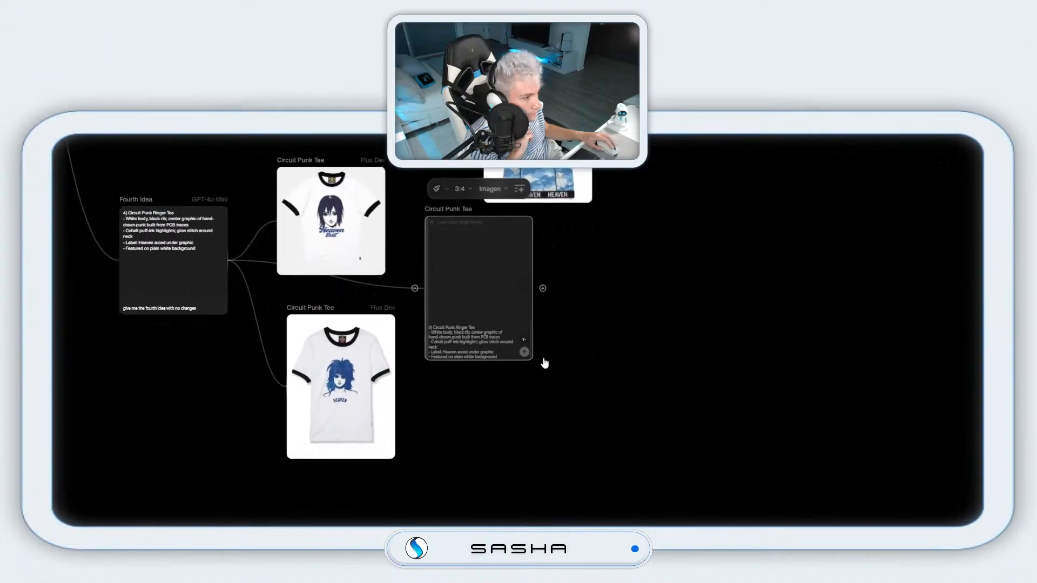
scroll(505, 330, left, 6)
scroll(505, 331, up, 2)
mouse_move(517, 328)
mouse_down()
mouse_move(630, 398)
mouse_move(523, 375)
mouse_move(514, 329)
mouse_up()
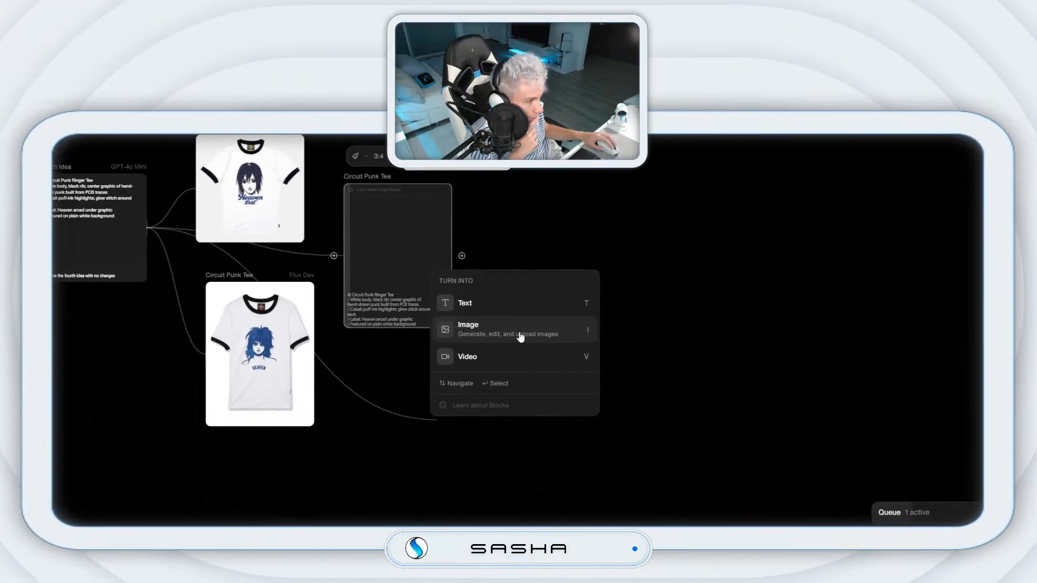
click(516, 333)
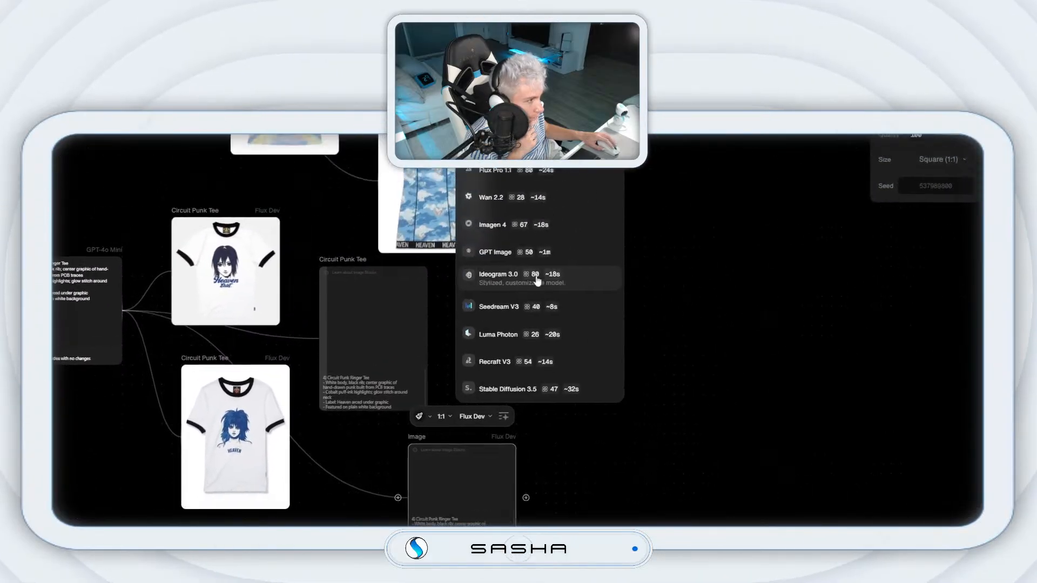
click(527, 343)
click(493, 296)
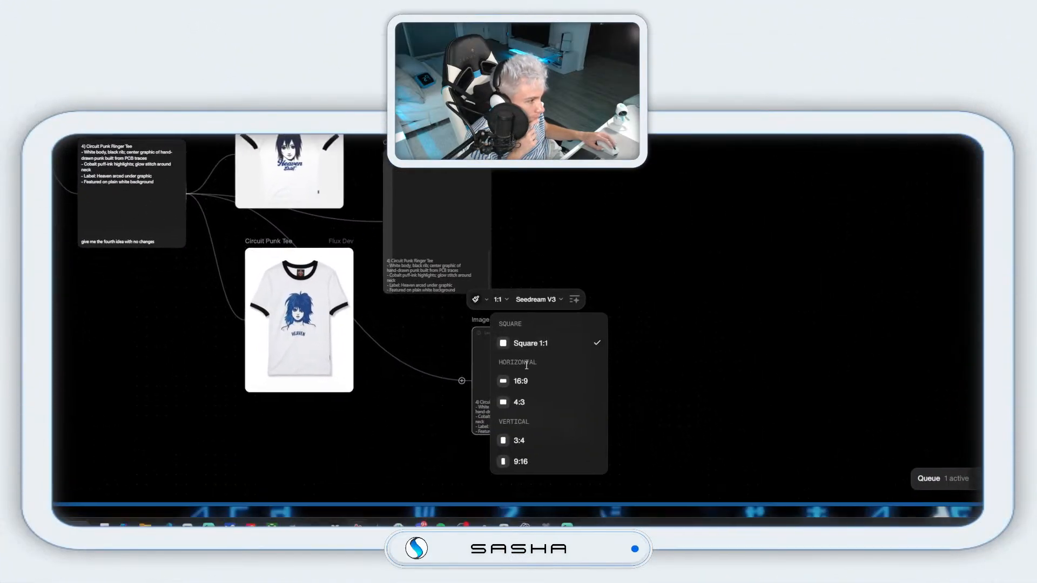
click(519, 429)
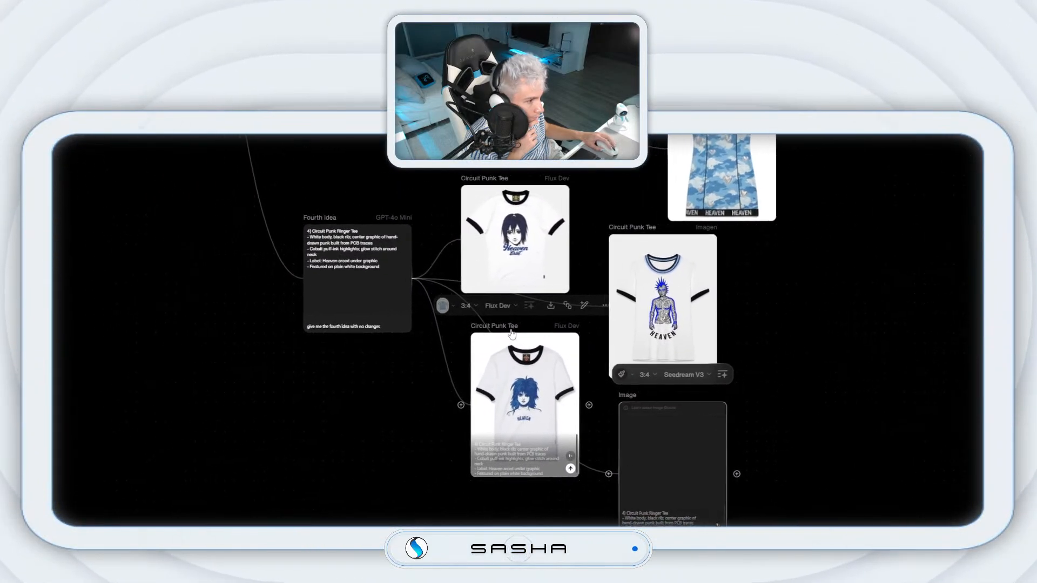
drag(541, 182, 532, 203)
drag(666, 369, 656, 379)
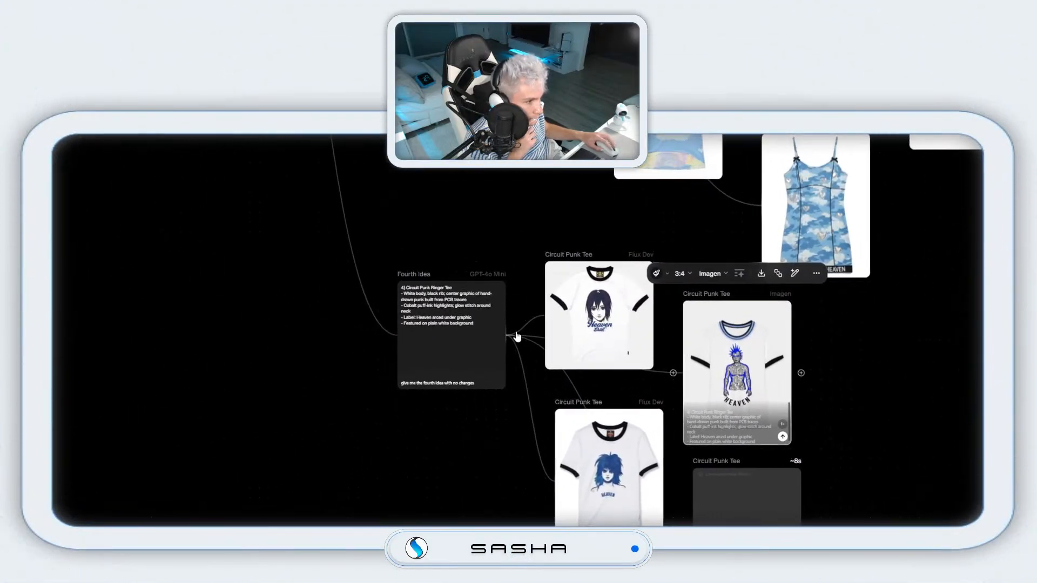
Step: Generate a Wan 2.2 image at 3:4 from the fourth idea, and position its block beside the Imagen tee
drag(517, 336, 835, 430)
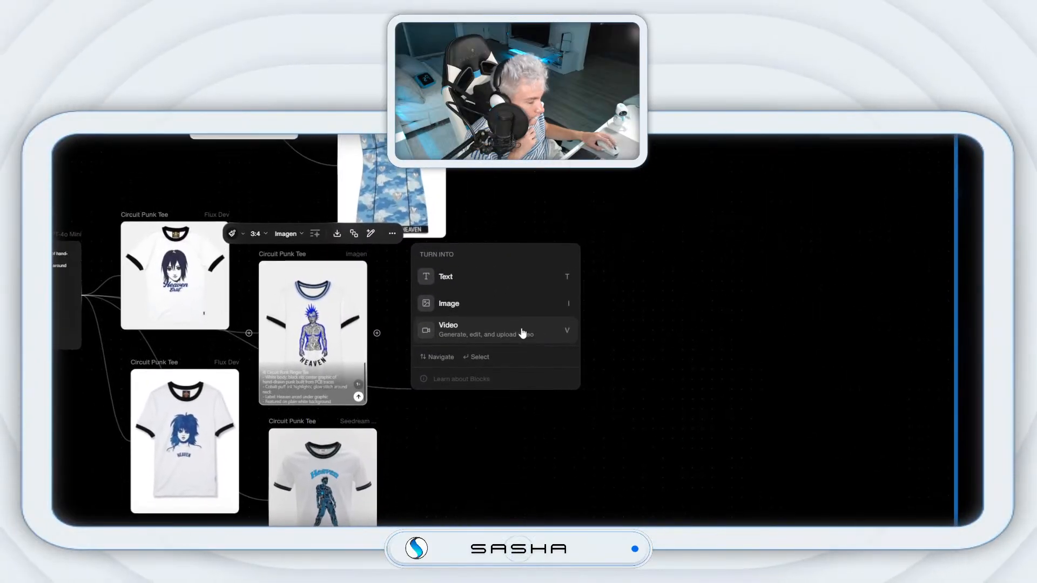
click(459, 303)
click(471, 302)
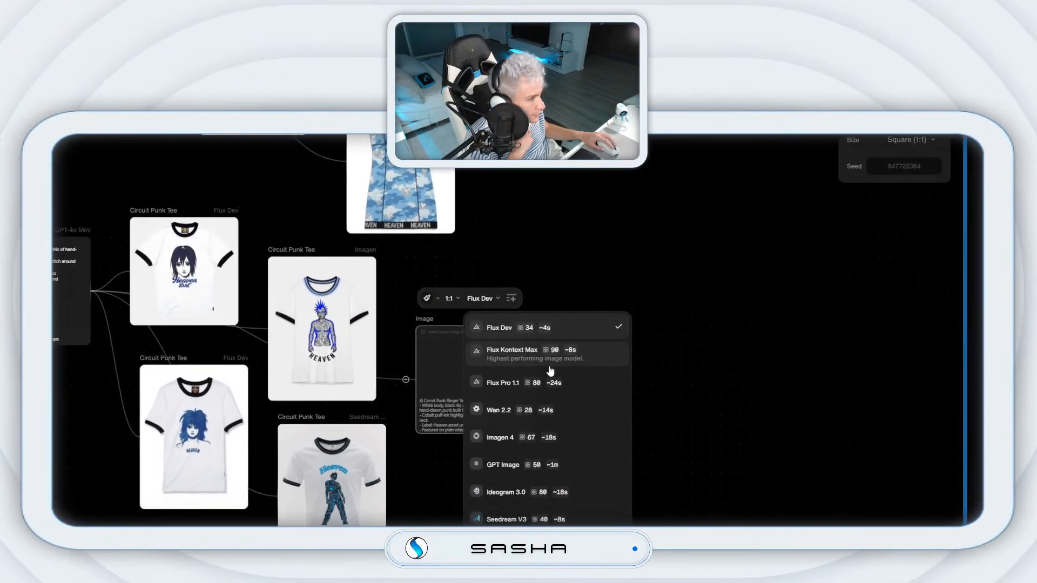
click(540, 416)
click(452, 304)
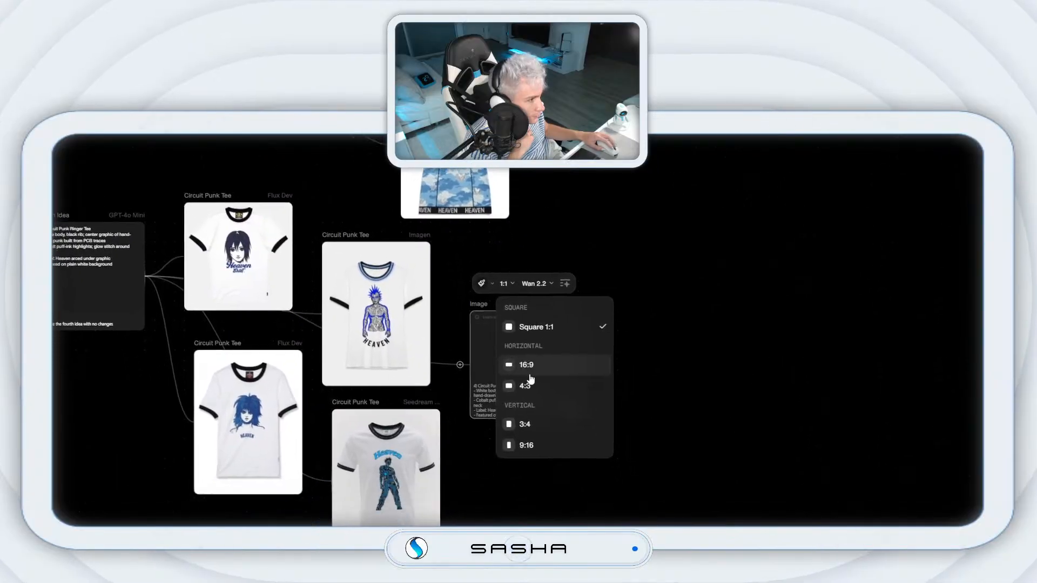
click(525, 431)
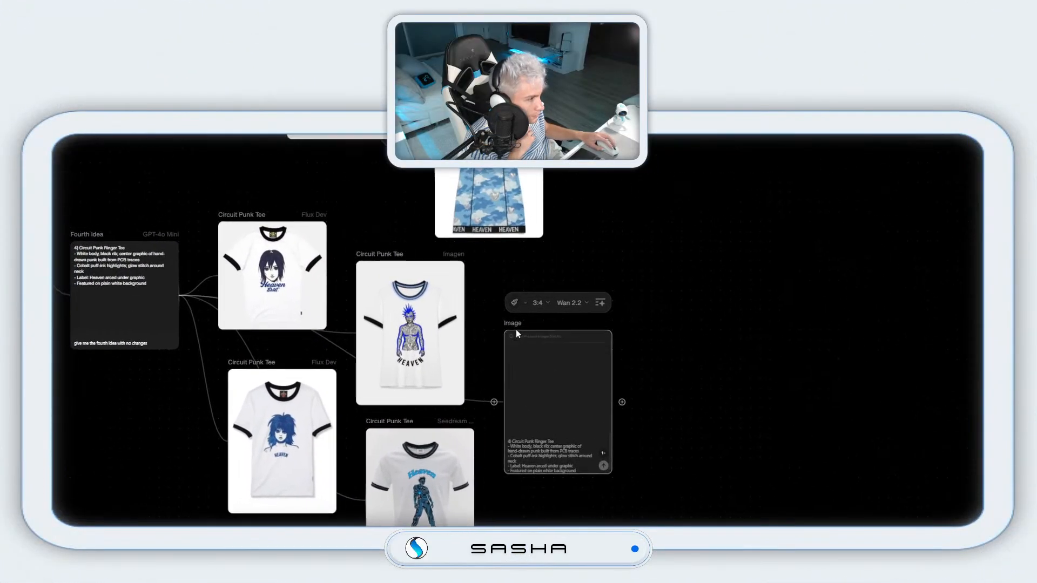
mouse_move(441, 286)
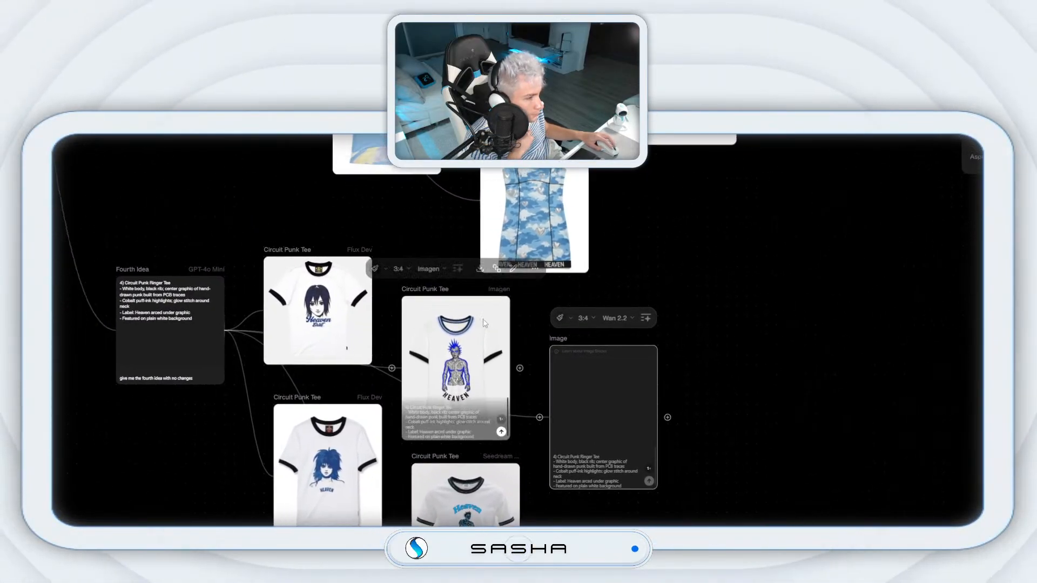
drag(427, 289, 437, 289)
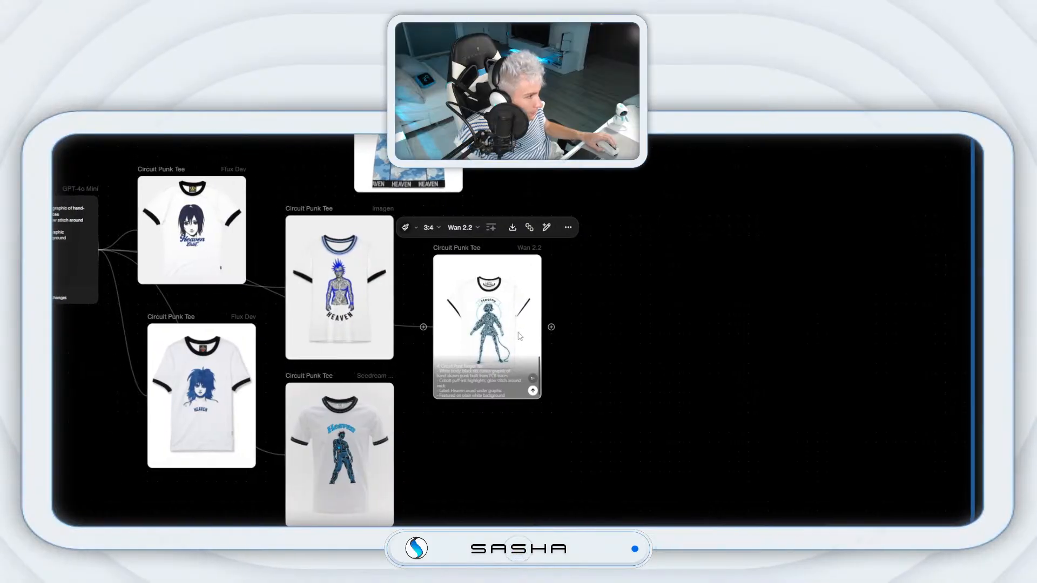
Step: Inspect the Wan 2.2 Circuit Punk Tee in fullscreen, and return to the canvas
right_click(503, 376)
click(593, 329)
right_click(488, 297)
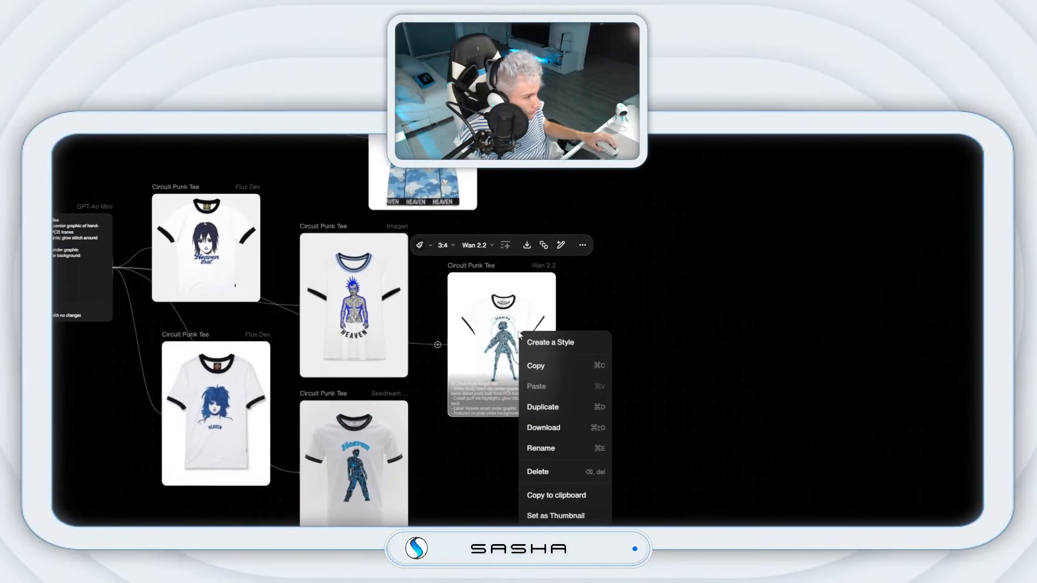
click(551, 273)
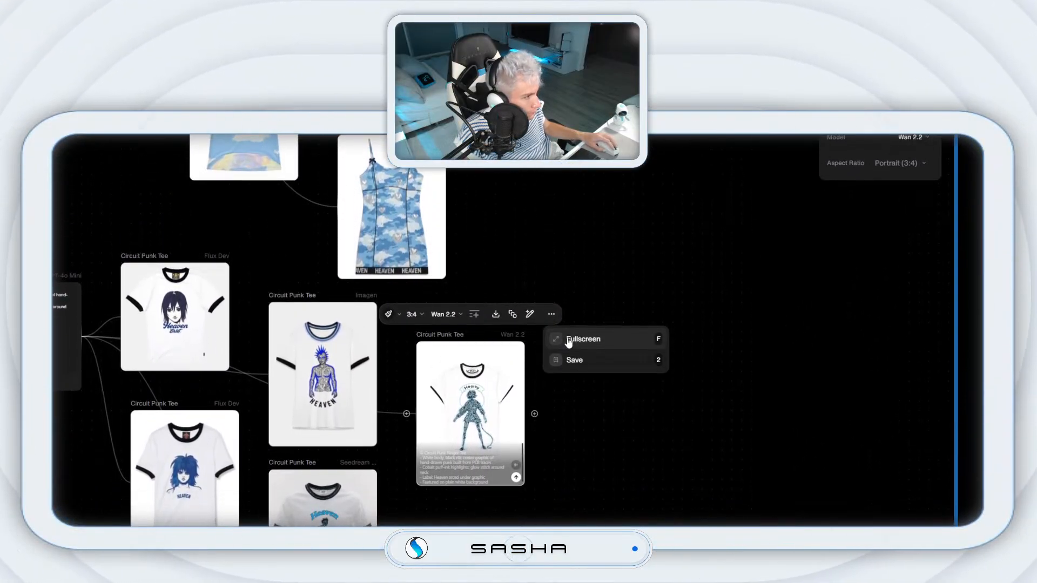
click(568, 340)
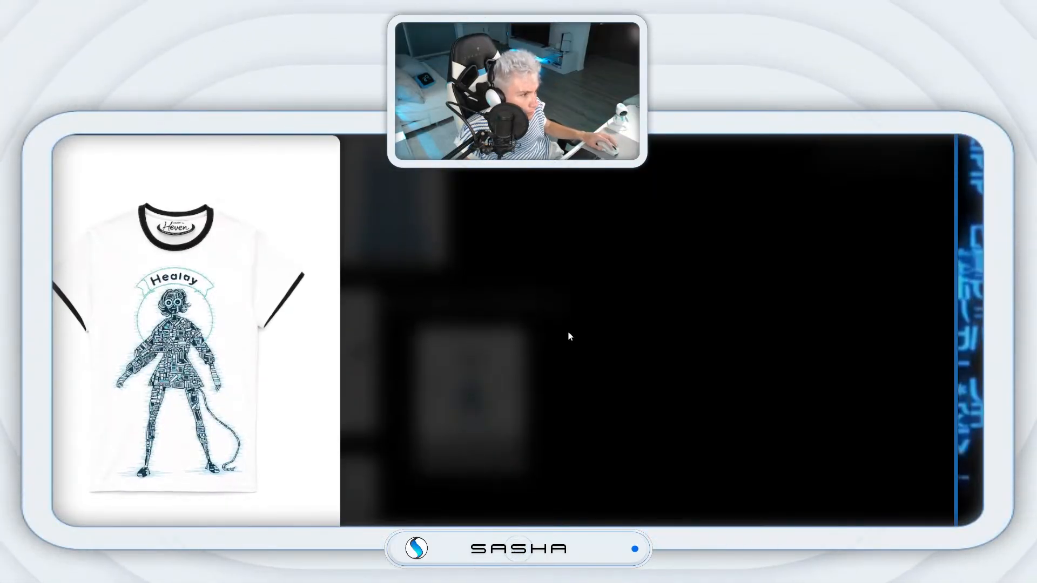
click(812, 284)
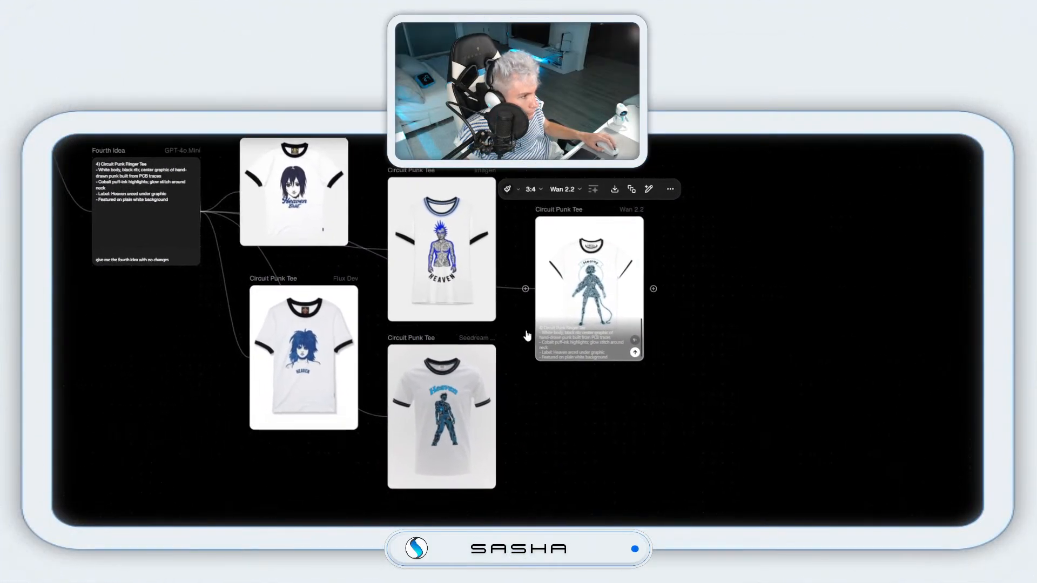
Step: Generate an Imagen image at 3:4 from the fourth idea, and position its block beneath the Wan 2.2 tee
drag(519, 331, 539, 341)
click(605, 335)
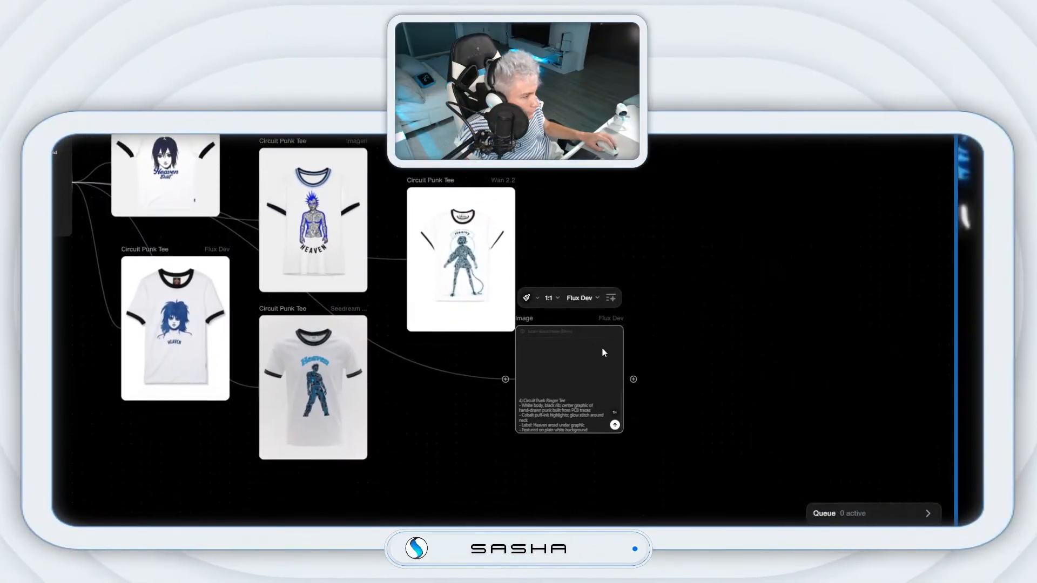
click(583, 296)
click(600, 299)
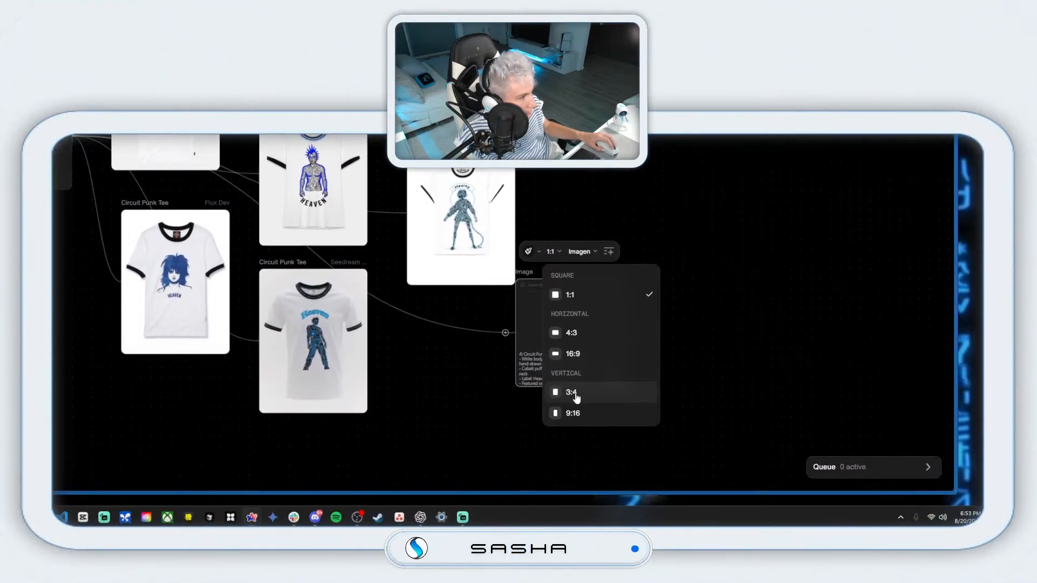
click(571, 471)
click(615, 462)
drag(455, 234, 474, 195)
click(590, 502)
drag(590, 501, 501, 502)
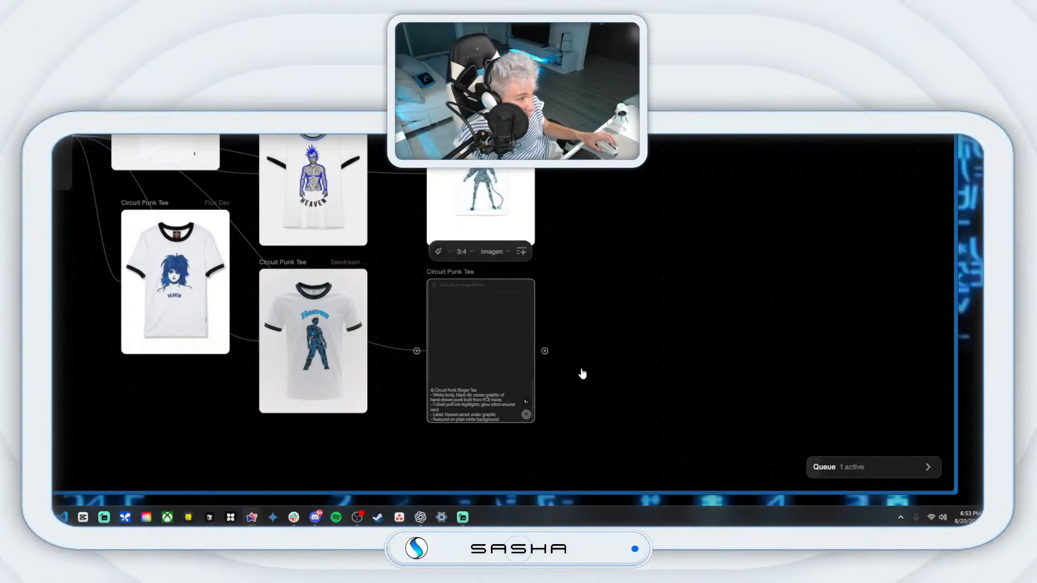
Step: Generate a Flux Kontext Max image at 3:4 from the fourth idea, placing its block beside the Wan 2.2 tee
drag(518, 331, 627, 340)
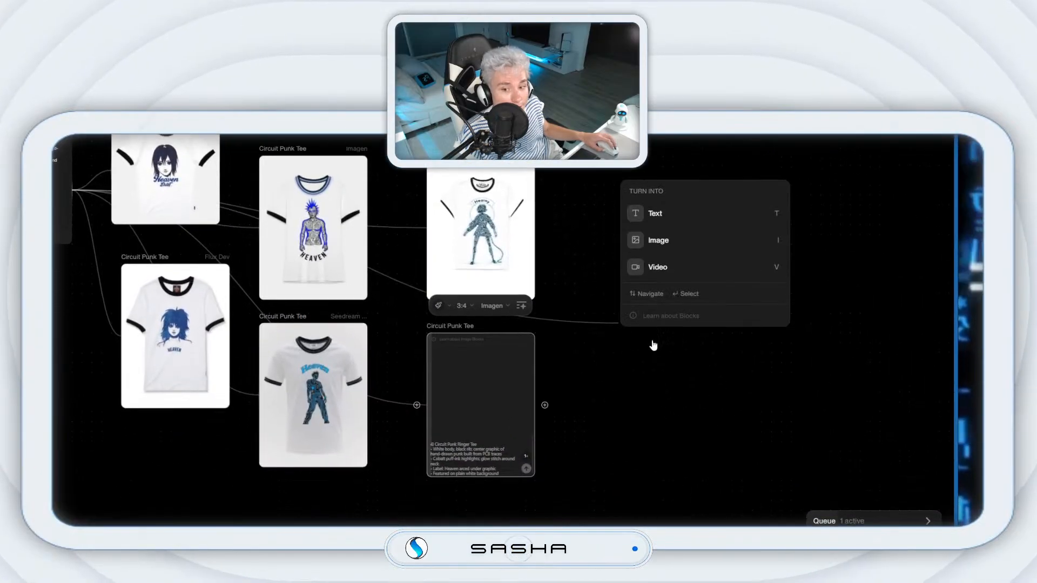
click(717, 336)
click(682, 332)
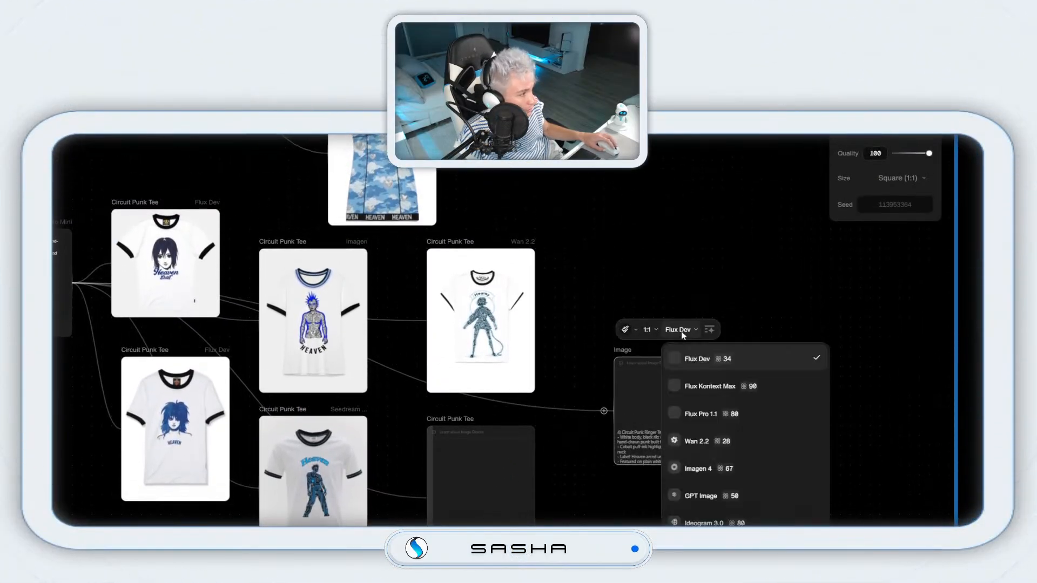
click(710, 290)
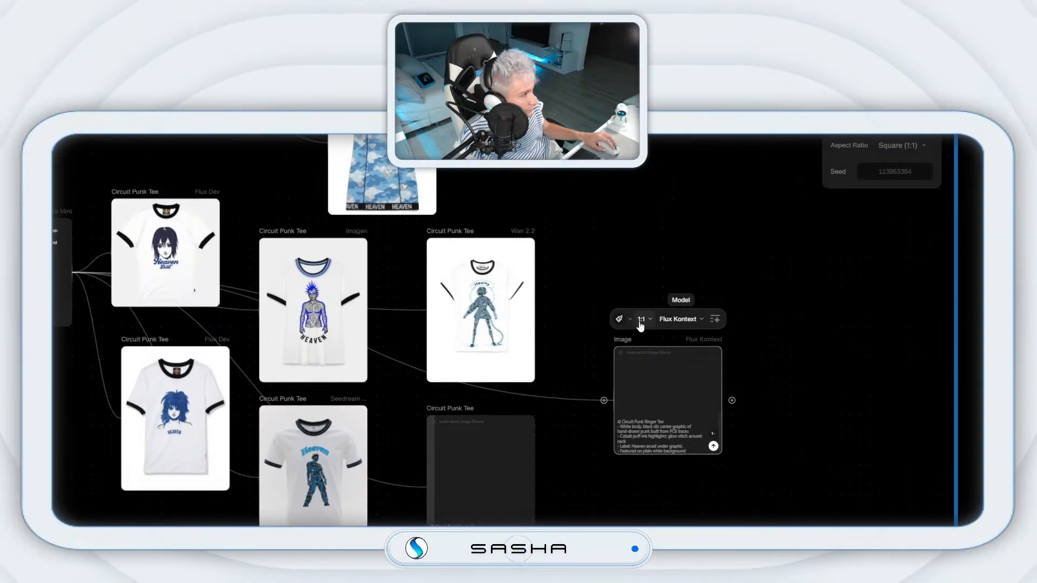
click(641, 233)
click(678, 388)
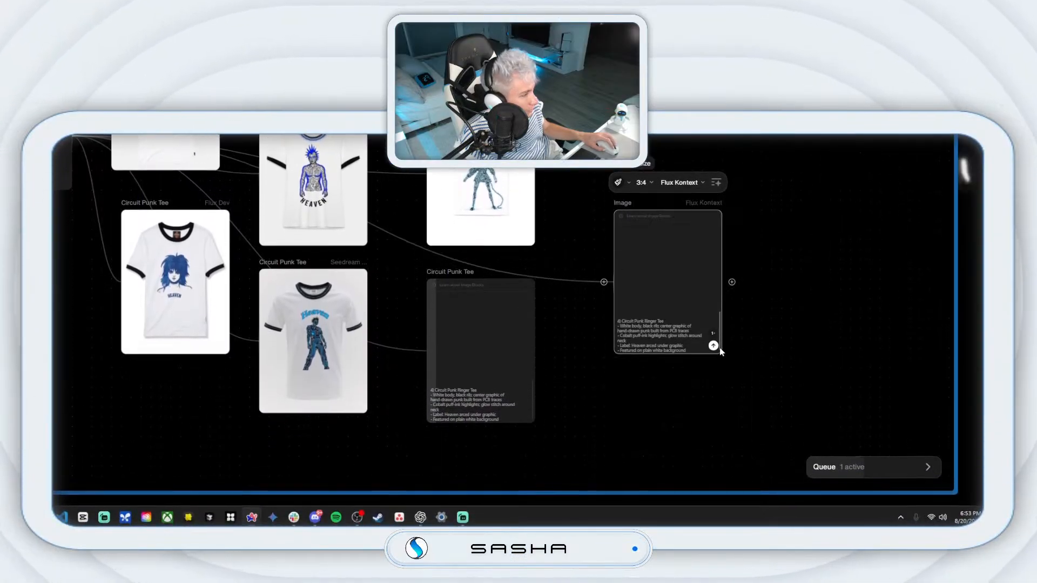
drag(626, 206, 597, 197)
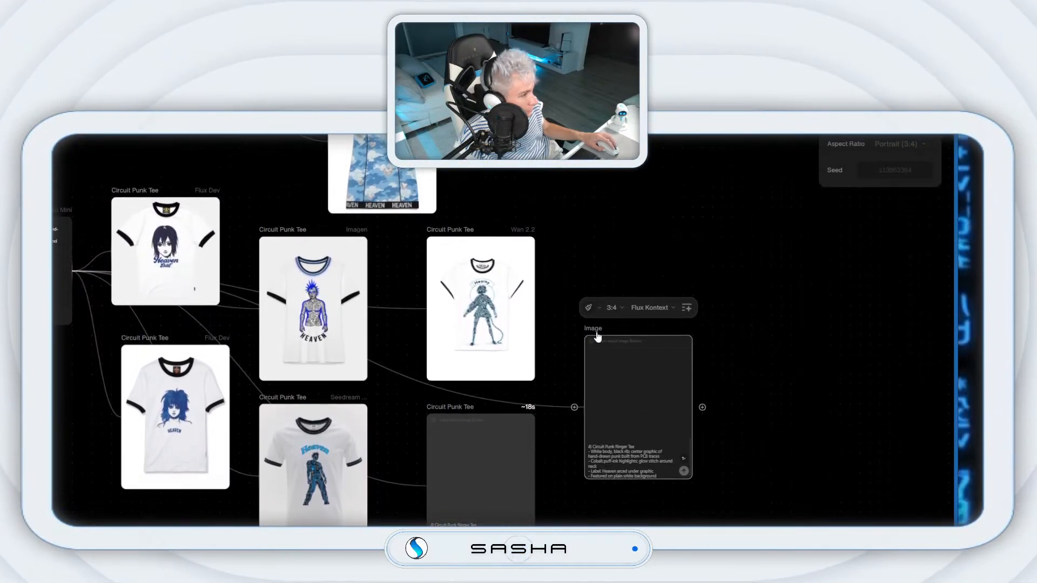
click(675, 480)
Step: Regenerate the second Imagen tee, and space the Wan 2.2, Imagen and Flux Kontext tee blocks evenly in the fourth idea's group
drag(456, 230, 445, 240)
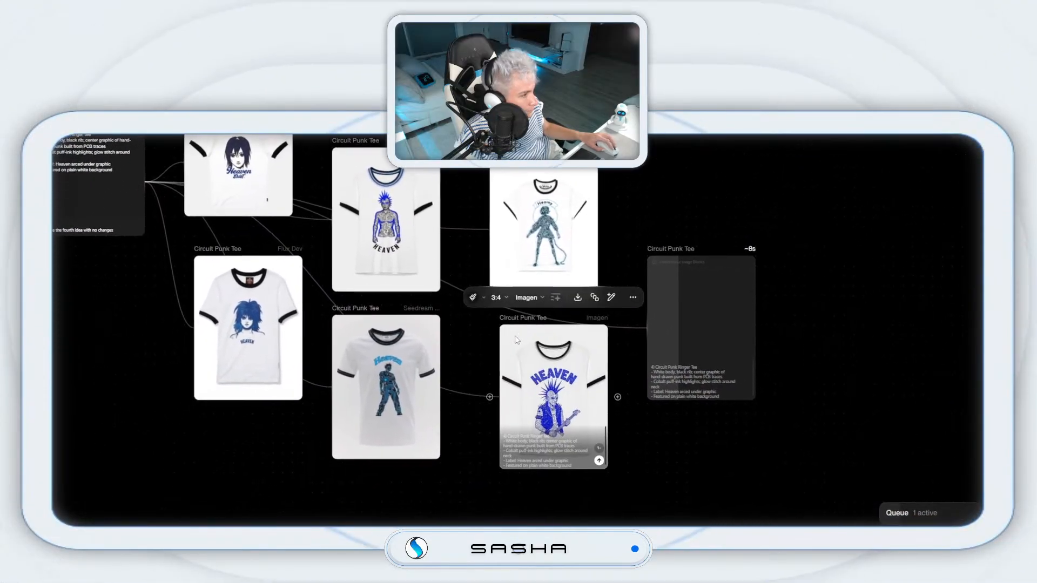
drag(510, 483, 500, 493)
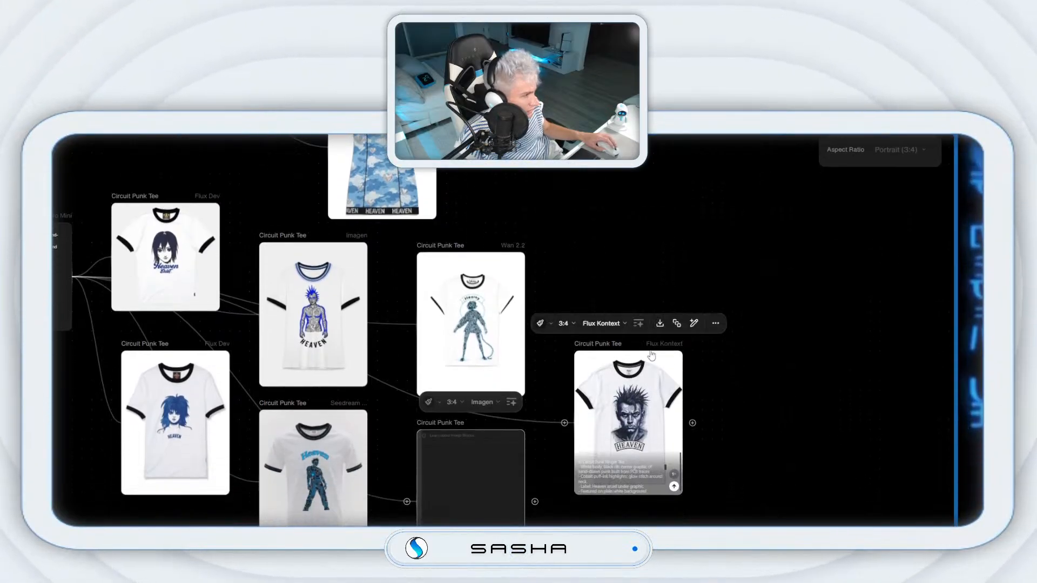
drag(581, 313, 619, 486)
drag(618, 321, 604, 364)
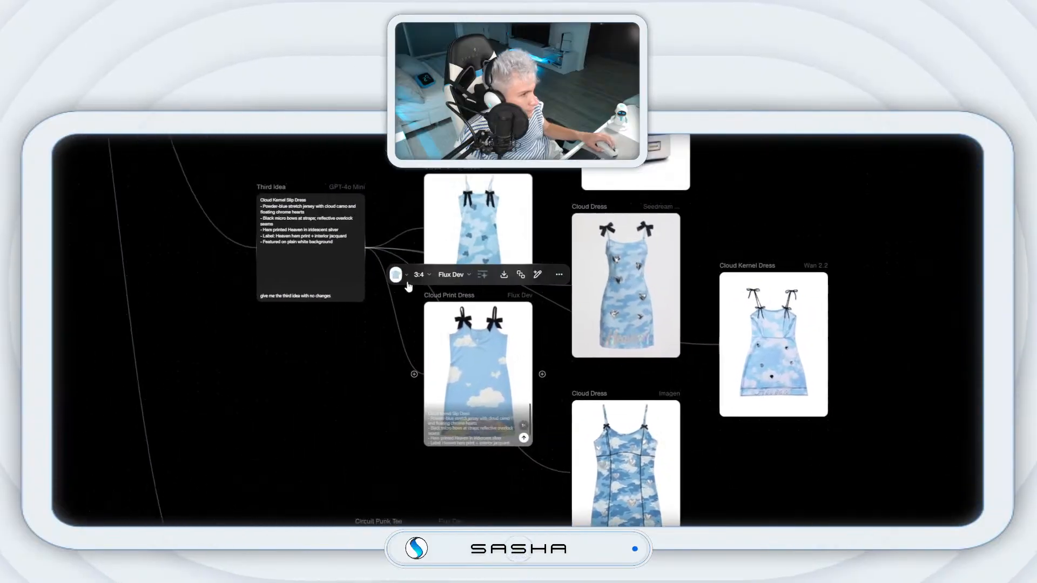
drag(515, 326, 656, 339)
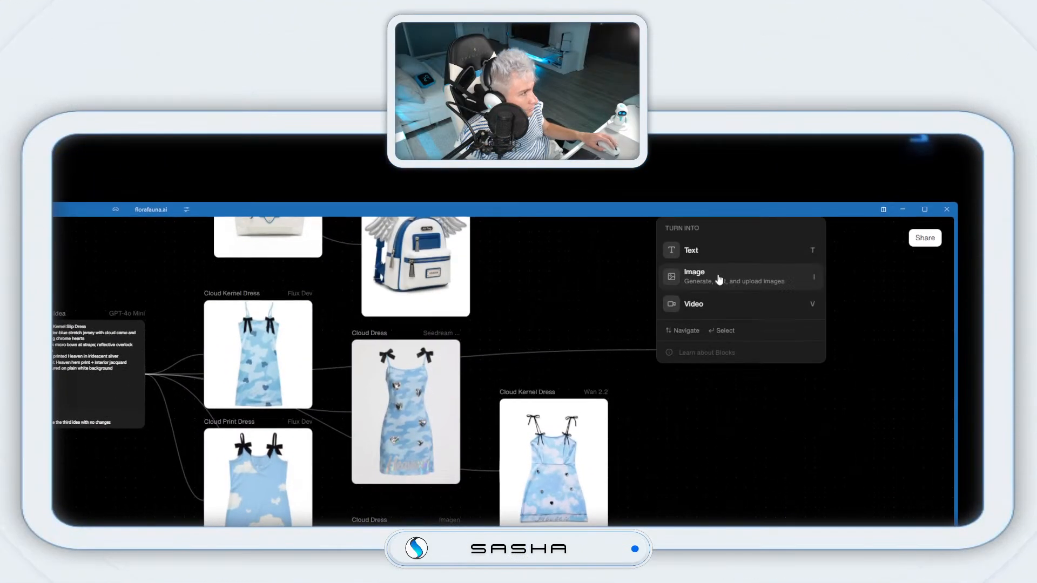
click(702, 230)
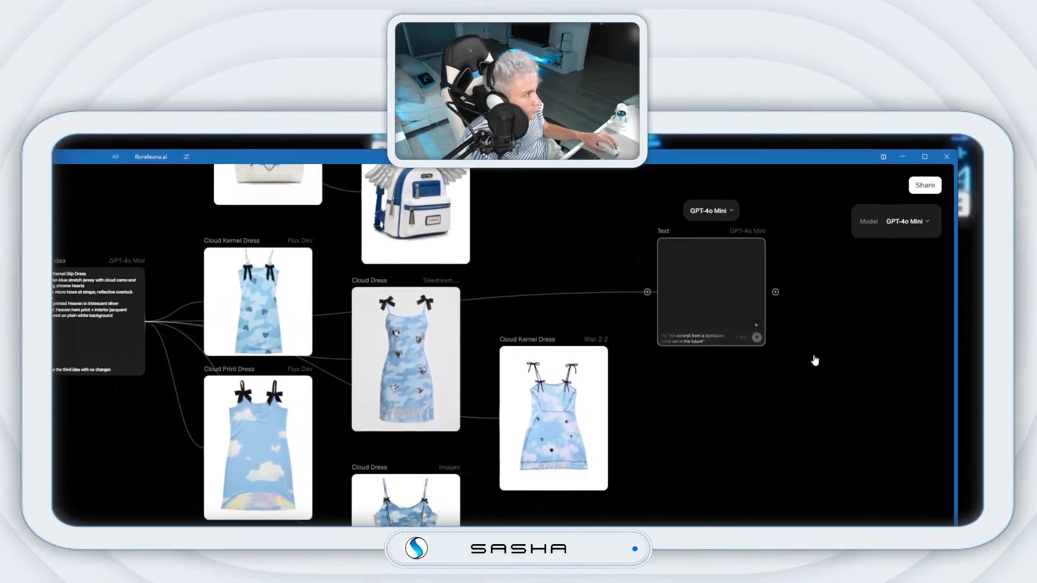
click(814, 414)
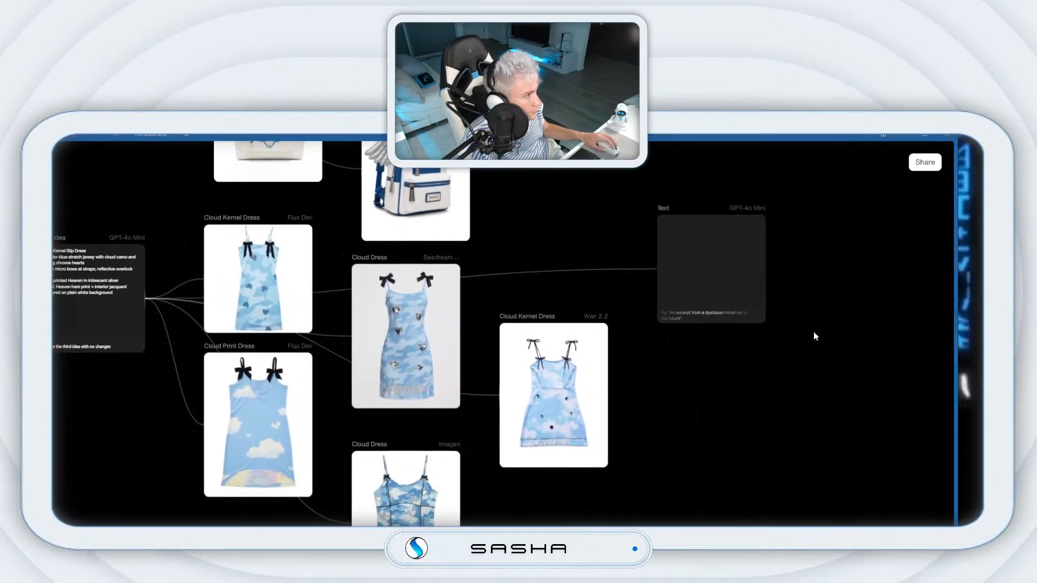
Step: Generate a Flux Kontext Max image at 3:4 from the third idea in a new block beside the other dresses
drag(146, 299, 689, 336)
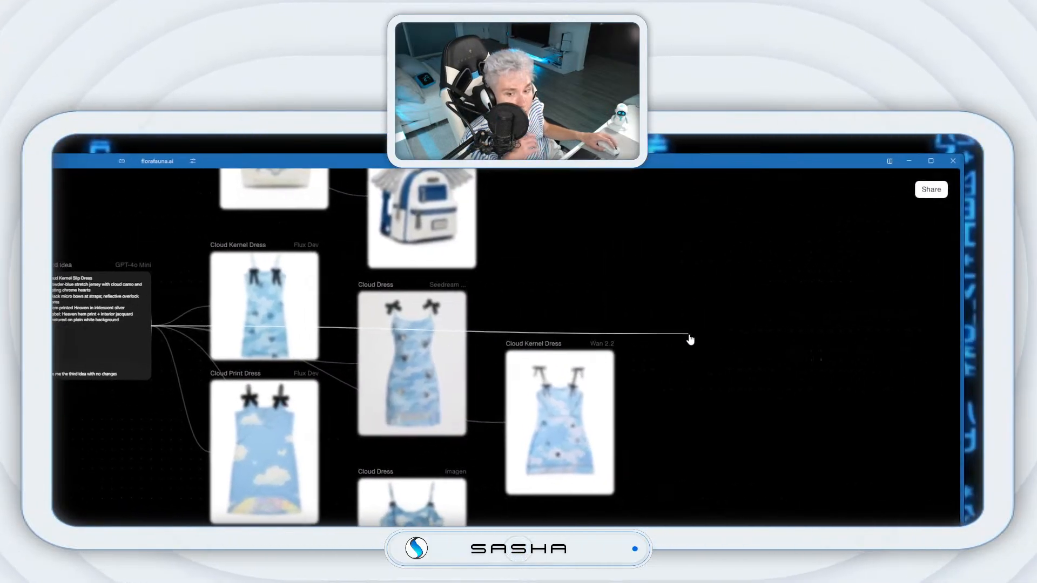
click(766, 295)
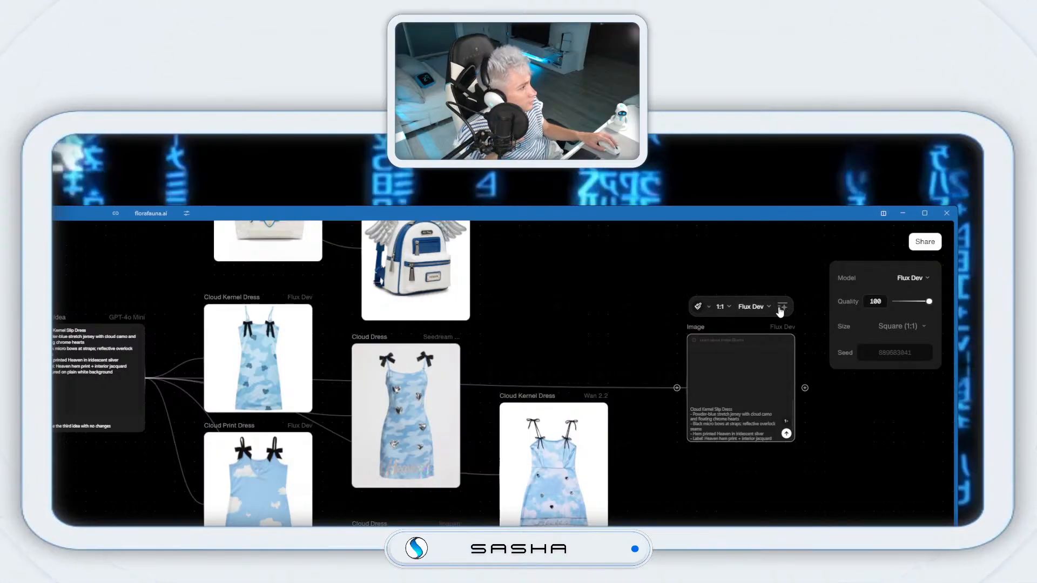
click(763, 307)
click(801, 328)
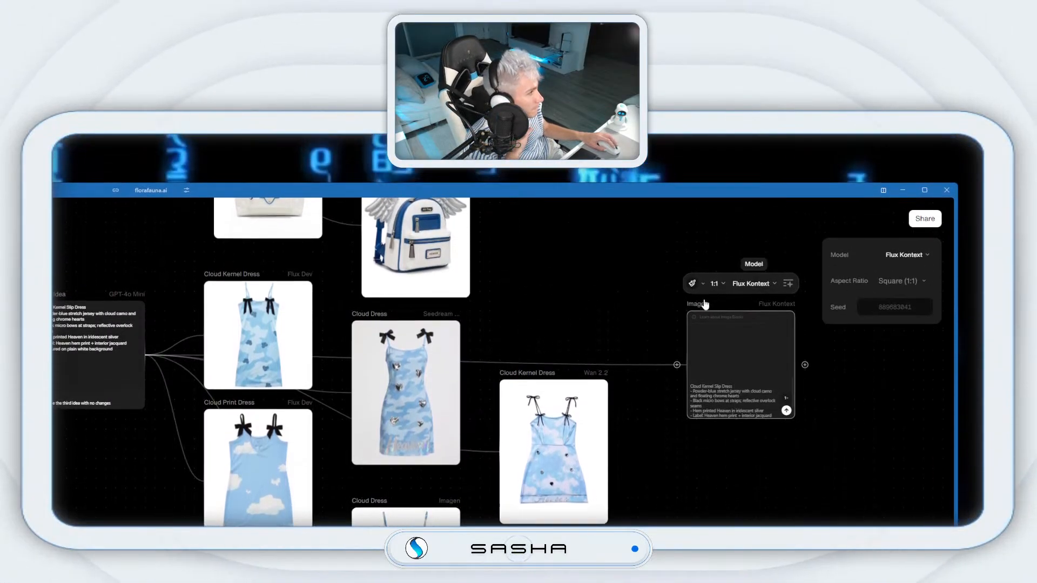
click(714, 280)
click(751, 486)
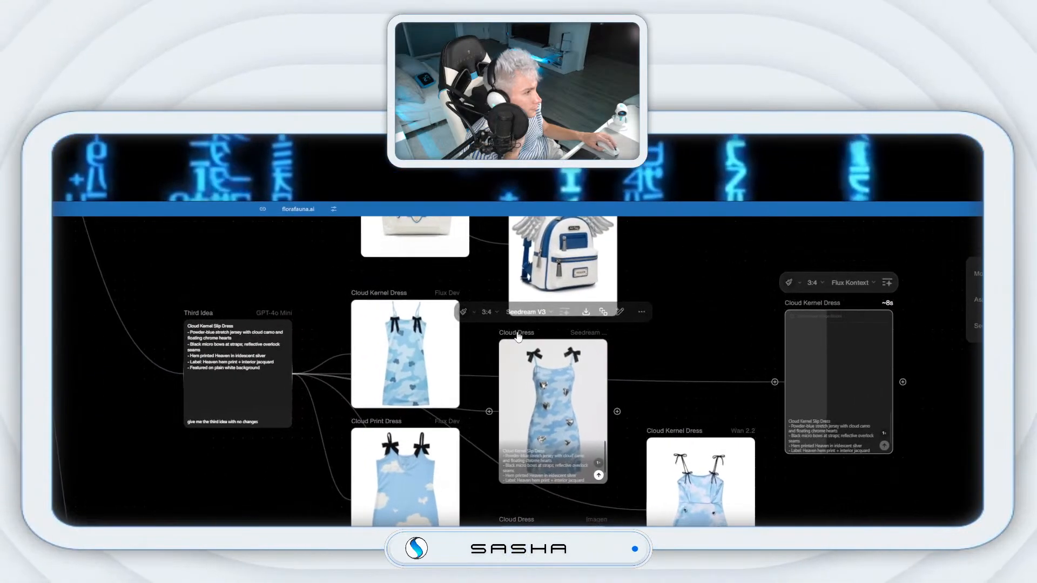
Step: Reposition the Seedream and Flux Kontext dress blocks to even out the third idea's group
click(395, 337)
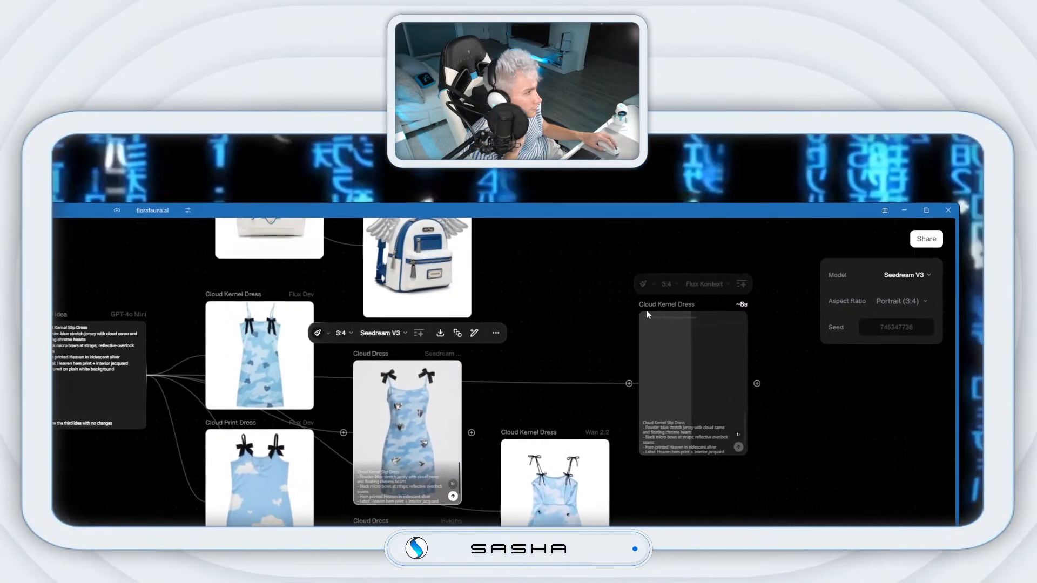
drag(794, 287, 763, 250)
drag(619, 272, 600, 272)
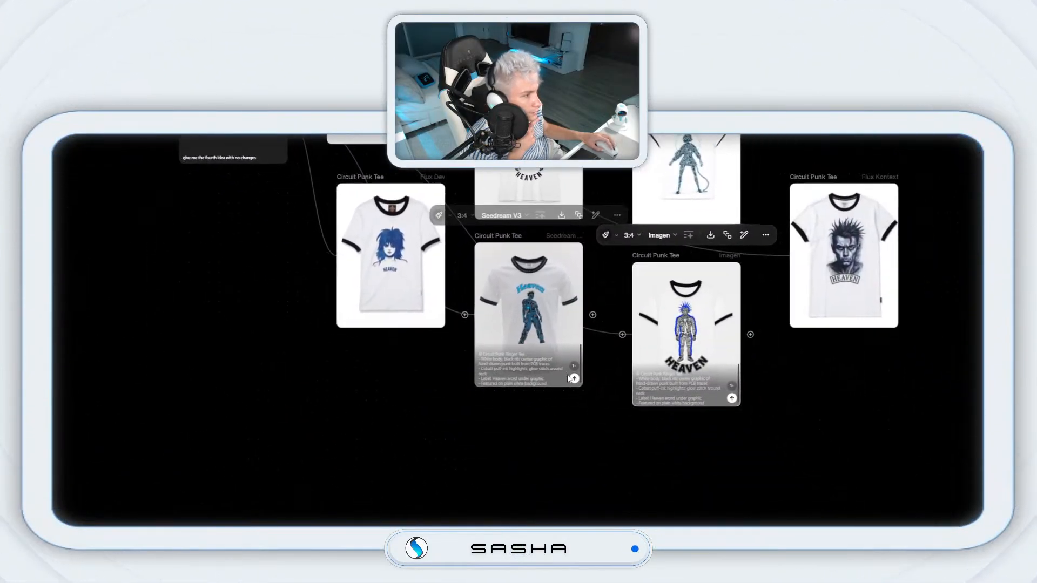
Step: Regenerate the fourth idea's Seedream V3 Circuit Punk Tee repeatedly to get a new ringer tee design
click(519, 332)
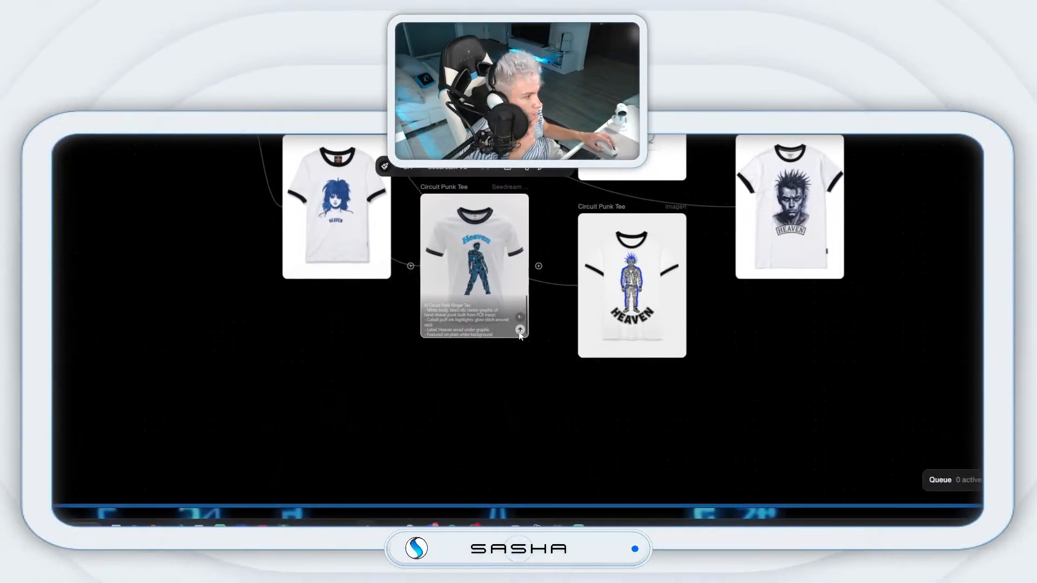
click(514, 333)
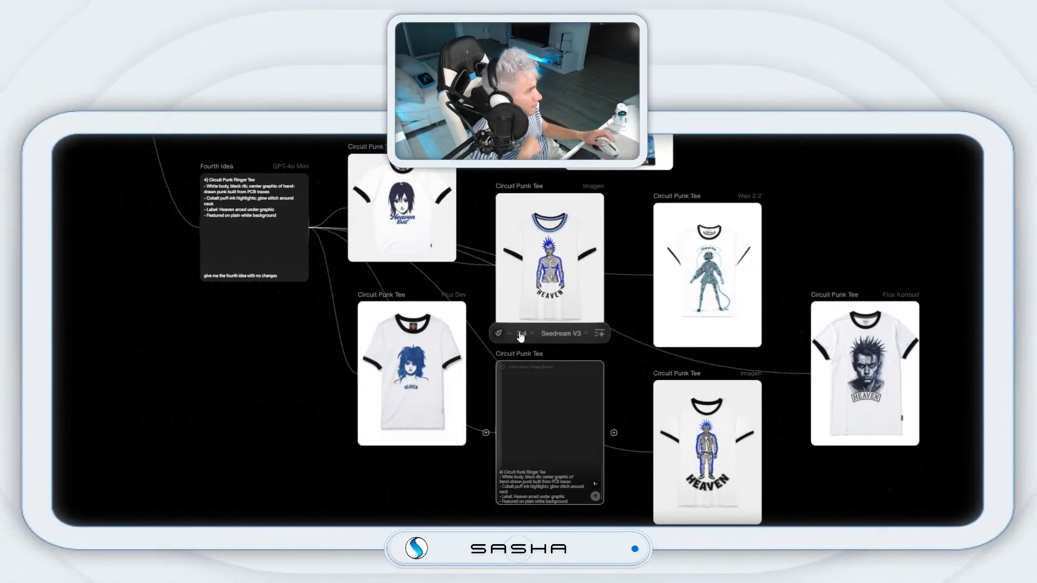
key(Return)
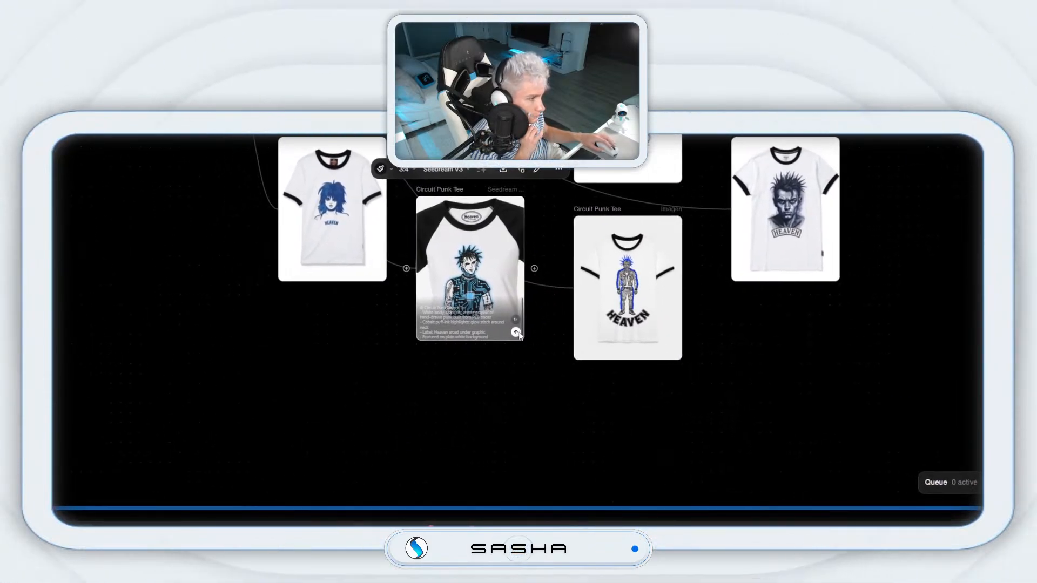
click(516, 332)
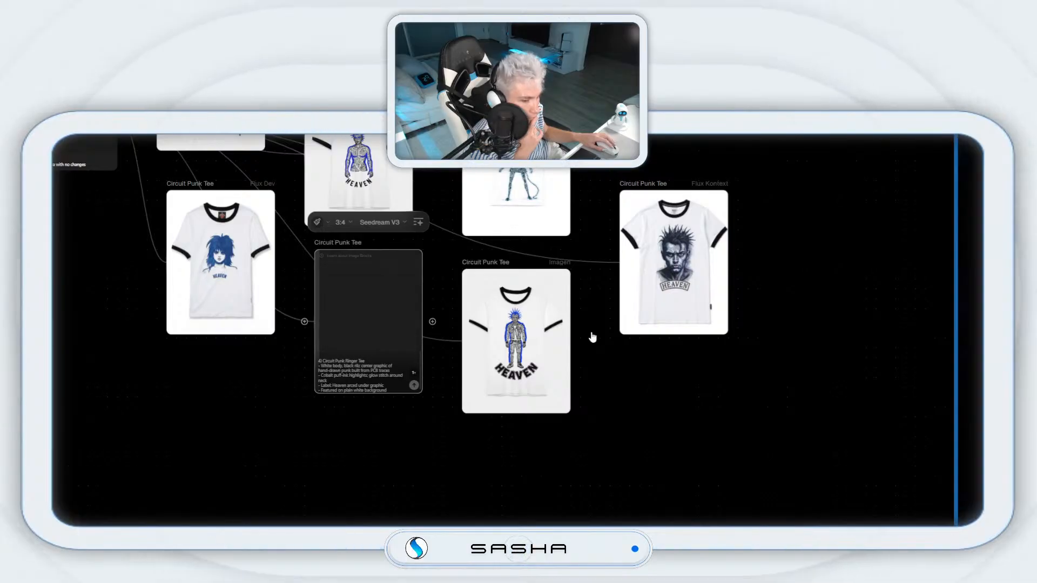
click(566, 339)
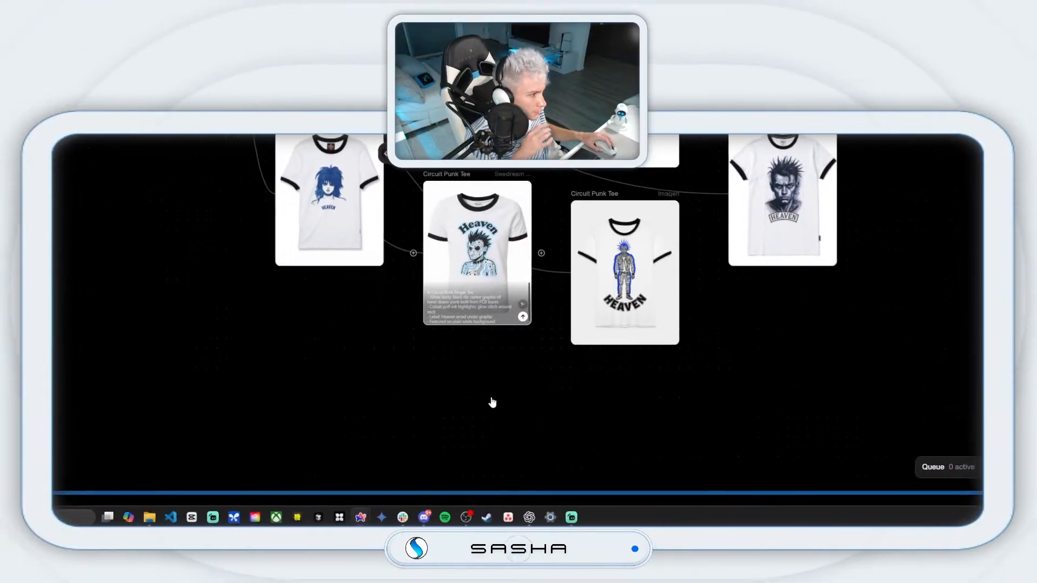
Step: Inspect the regenerated Seedream V3 Circuit Punk Tee in fullscreen, and return to the canvas
right_click(520, 320)
click(543, 288)
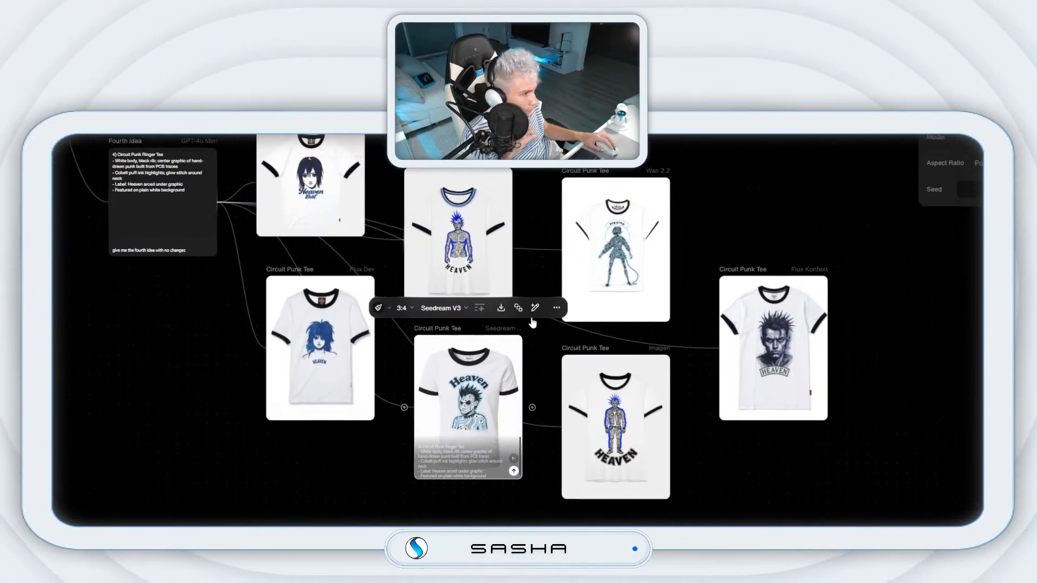
click(520, 331)
click(543, 345)
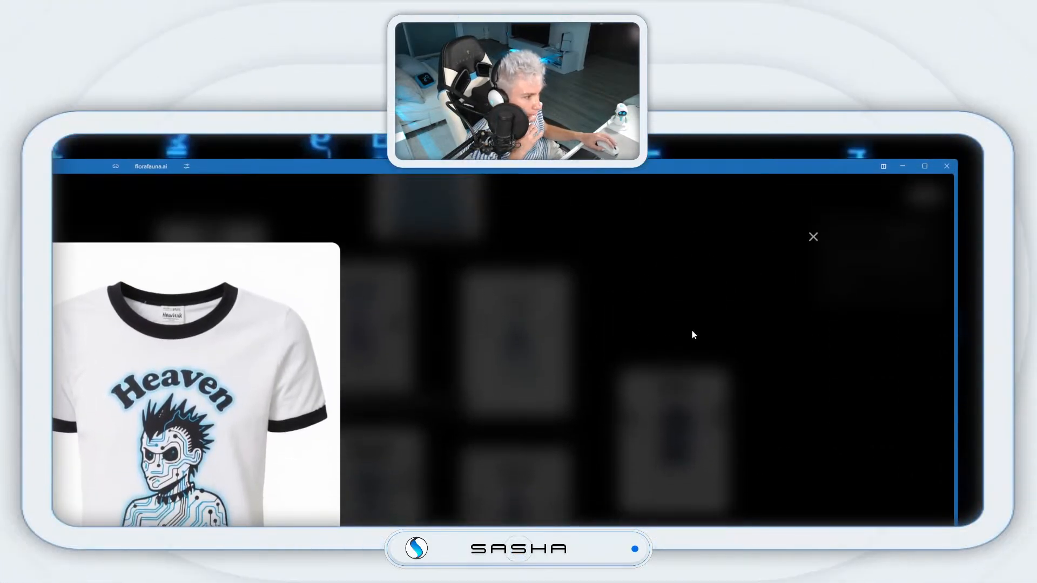
click(813, 250)
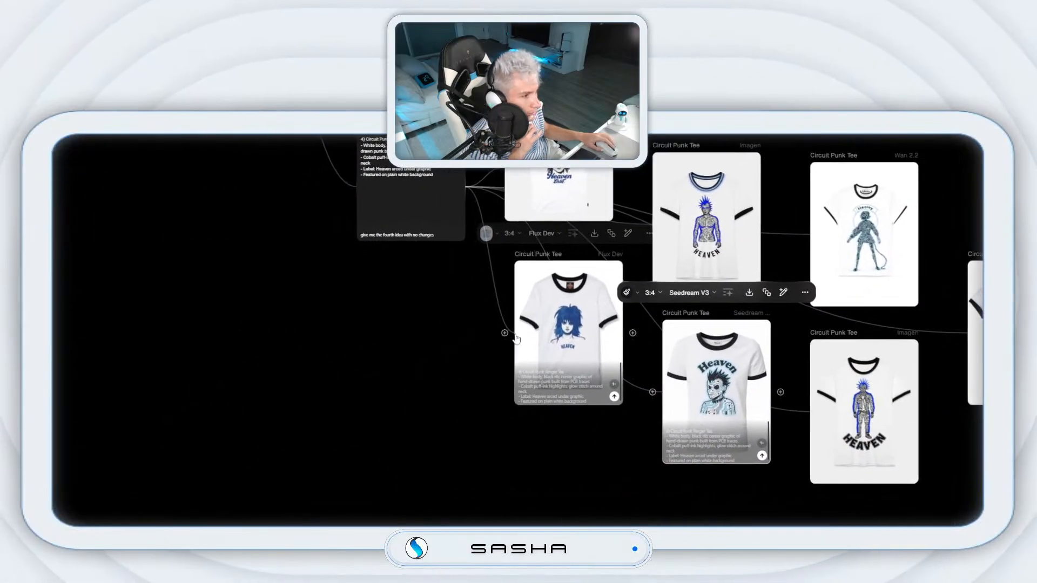
Step: Duplicate the Fourth Idea block beneath it, run it with the prompt "give me the fifth idea with no changes", and rename it Fifth Idea
drag(446, 317, 503, 337)
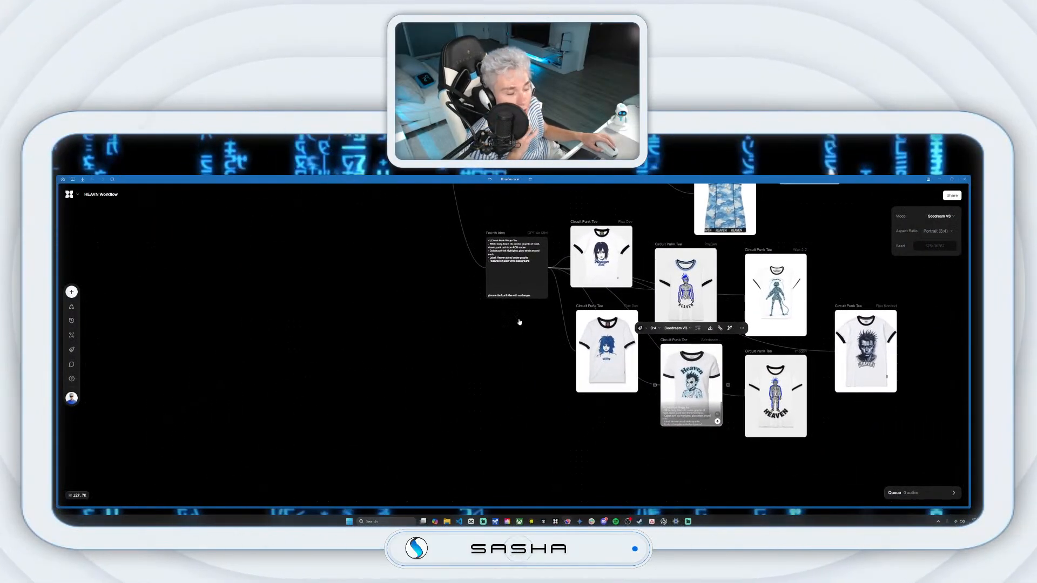
click(495, 233)
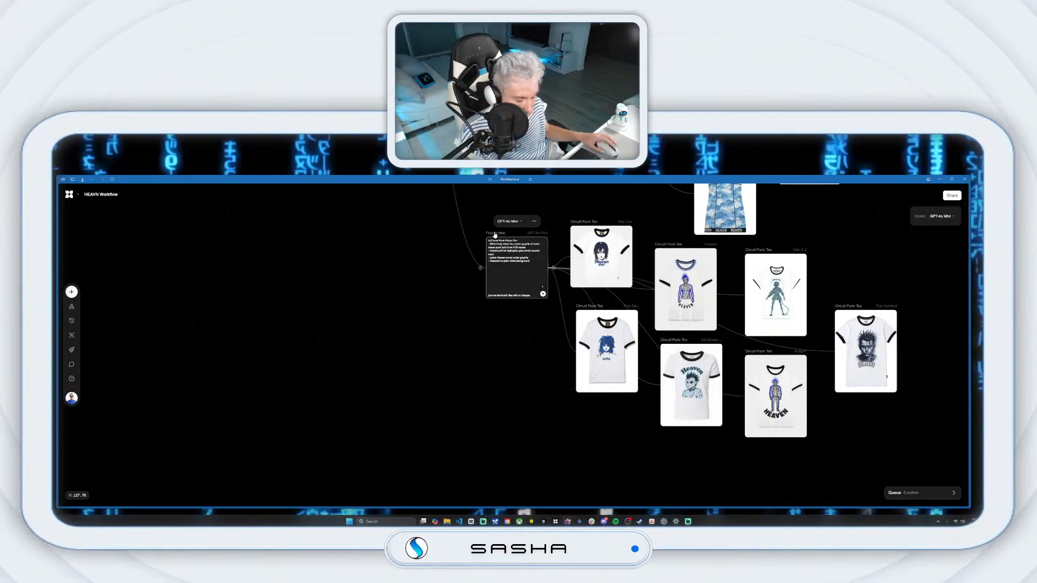
key(ctrl+v)
drag(481, 293, 498, 456)
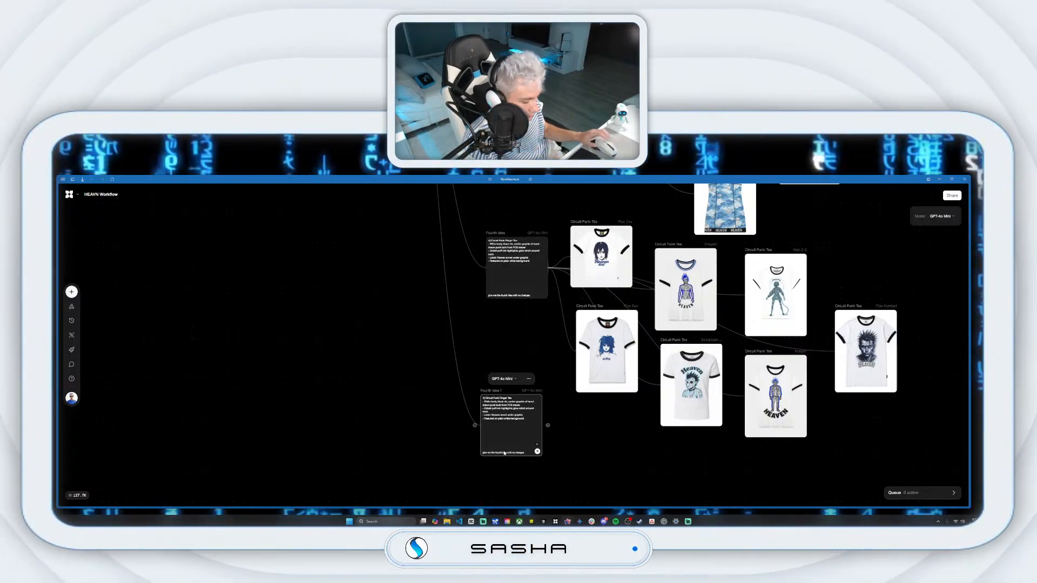
key(BackSpace)
key(BackSpace)
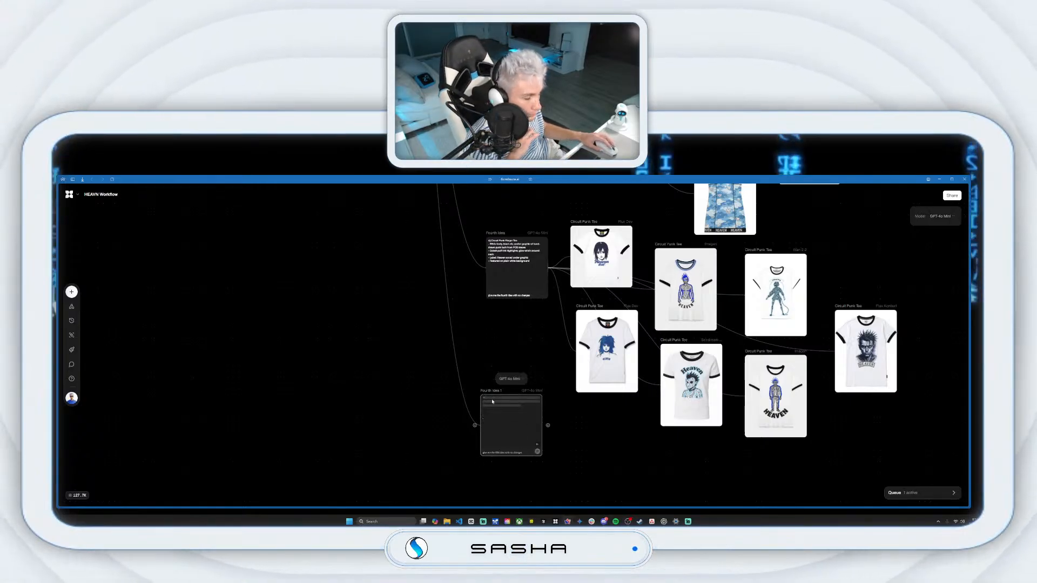
drag(491, 393, 499, 422)
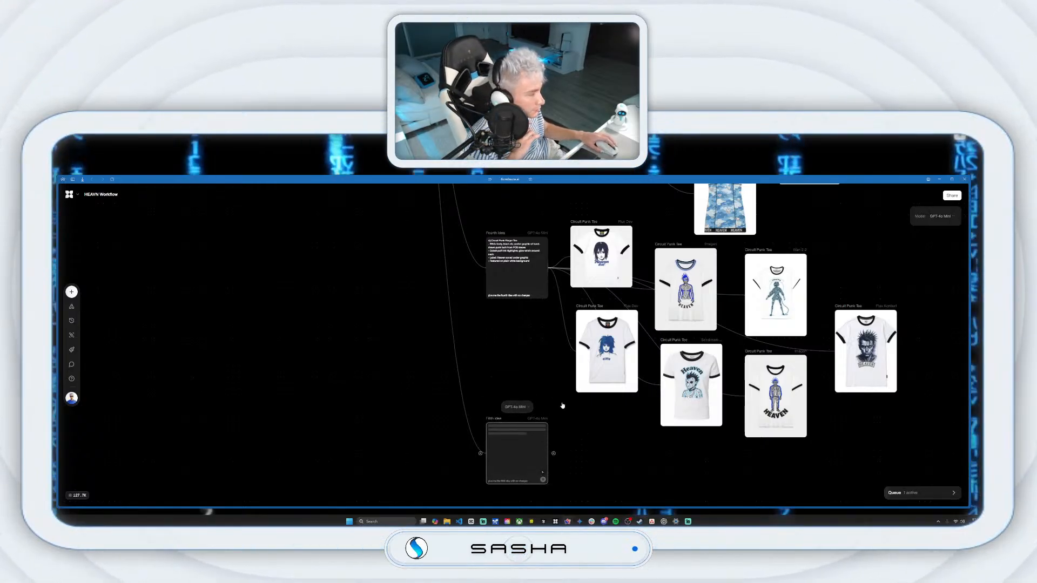
Step: Add a square Flux Dev image block fed by the Fifth Idea block, apply the HEAVN style, run it and place it beside the idea
drag(628, 427, 605, 371)
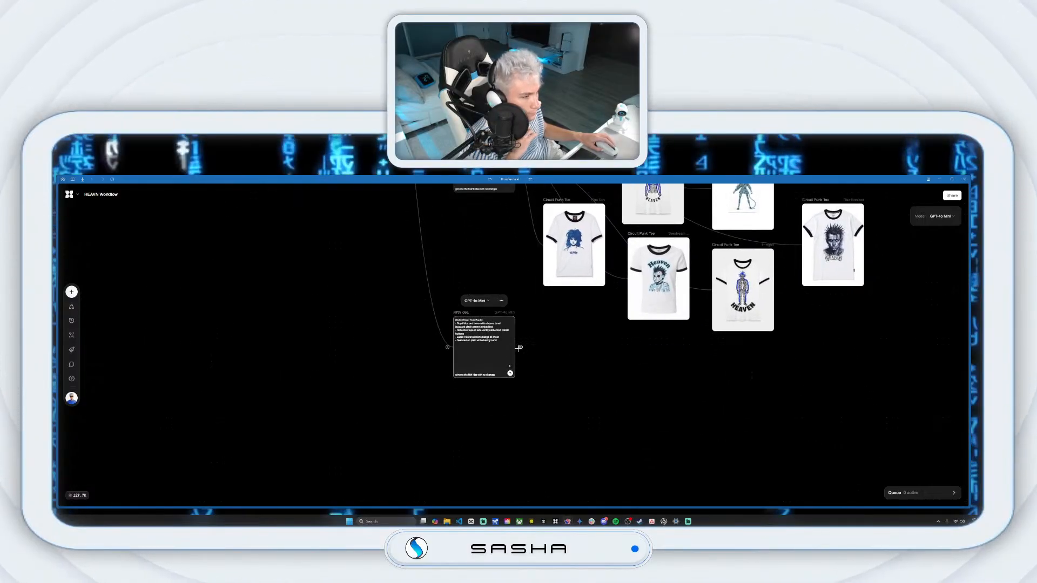
drag(521, 347, 559, 377)
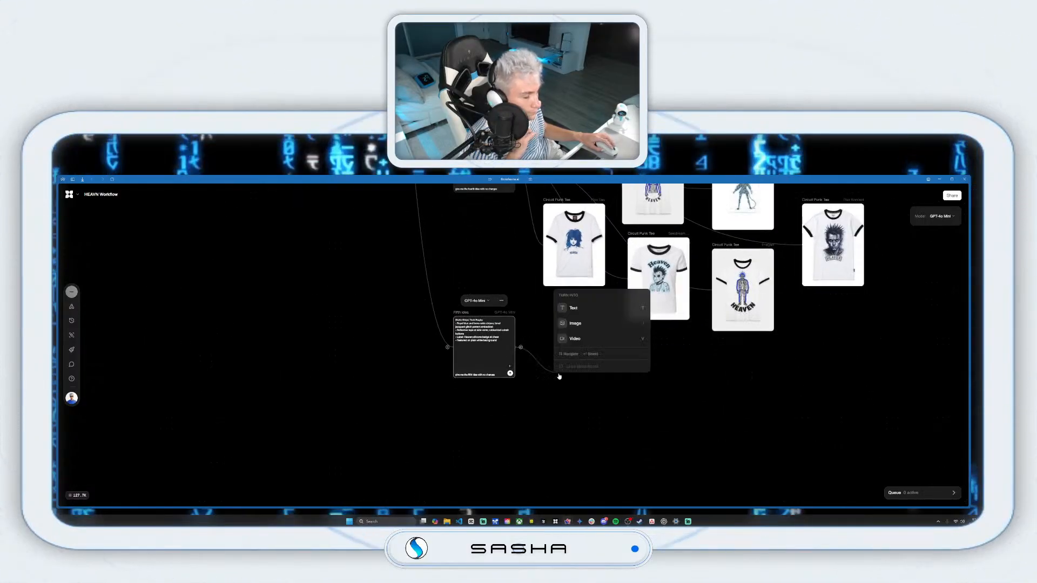
click(575, 323)
click(567, 324)
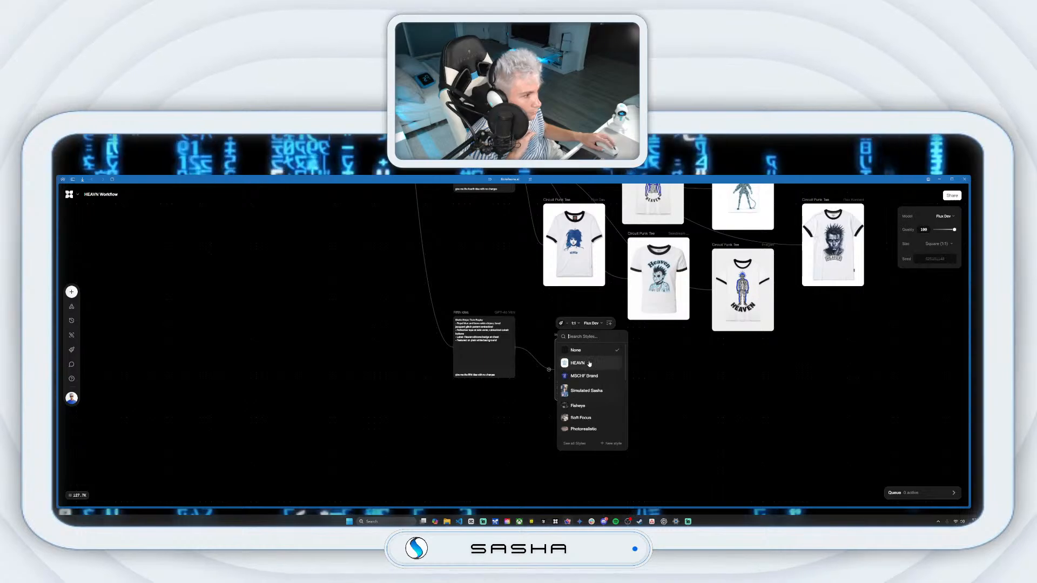
click(613, 397)
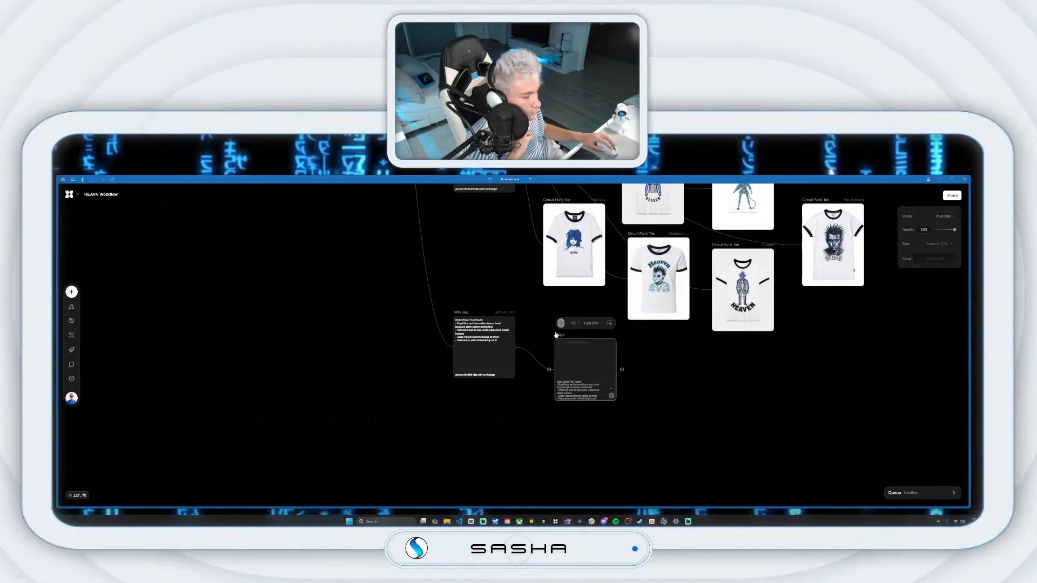
drag(556, 336, 545, 307)
Step: Add a second Flux Dev image block from the Fifth Idea with 3:4 ratio and HEAVN style, run it and align it beneath the first
drag(517, 347, 571, 434)
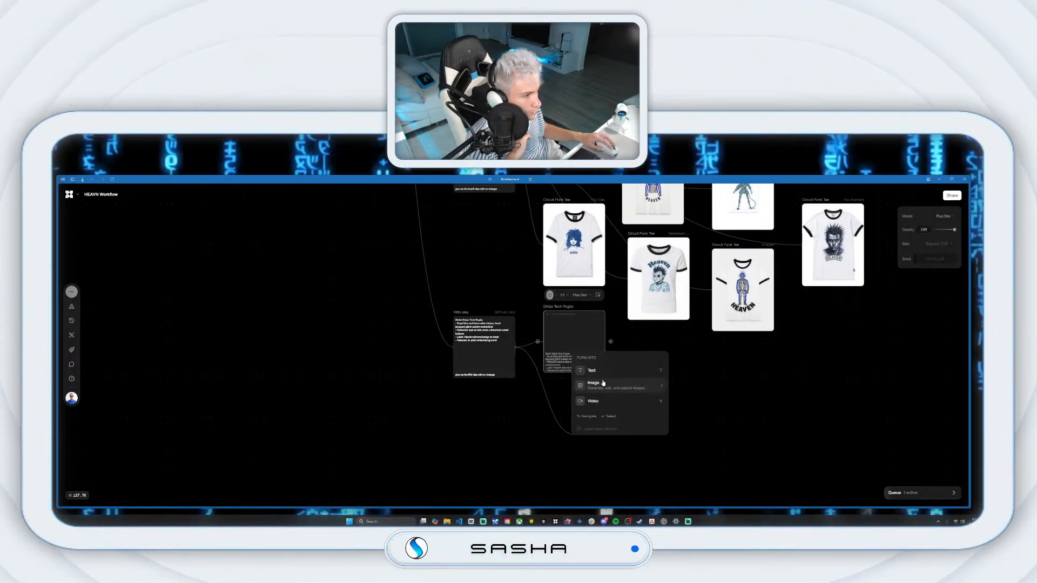
click(604, 383)
click(592, 385)
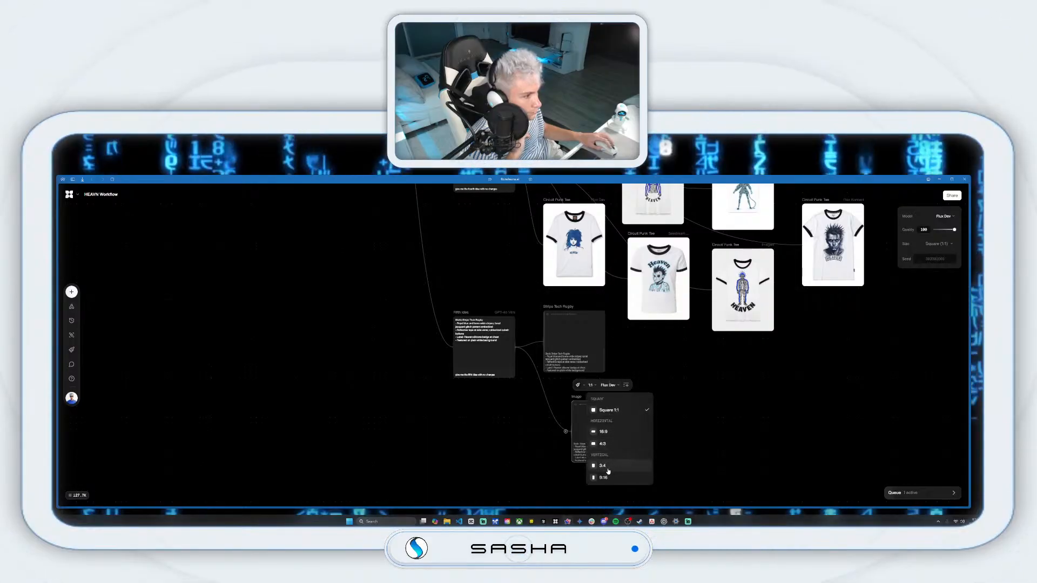
click(597, 427)
click(585, 385)
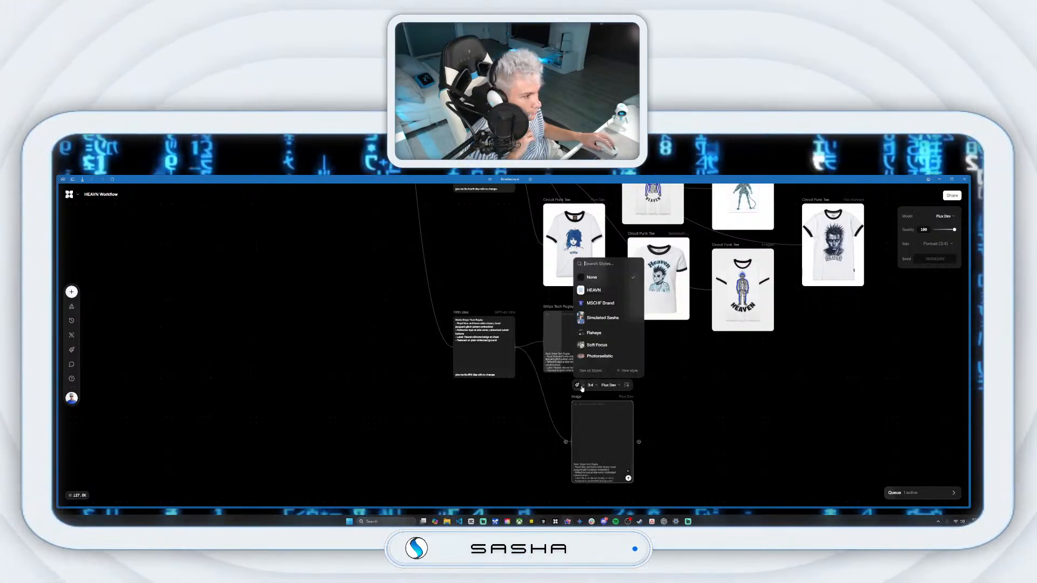
click(589, 285)
drag(581, 398, 557, 390)
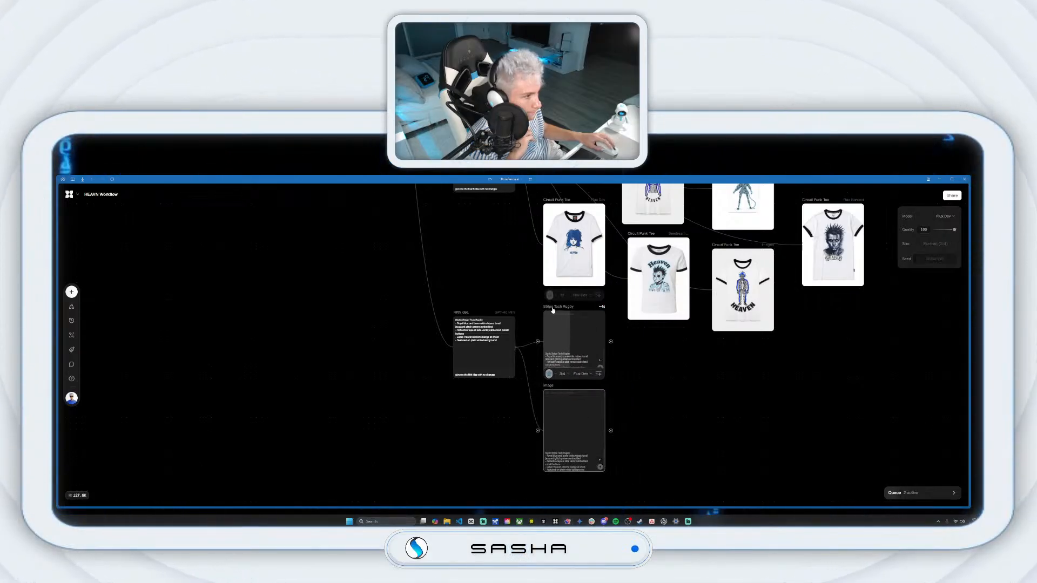
drag(551, 312, 551, 307)
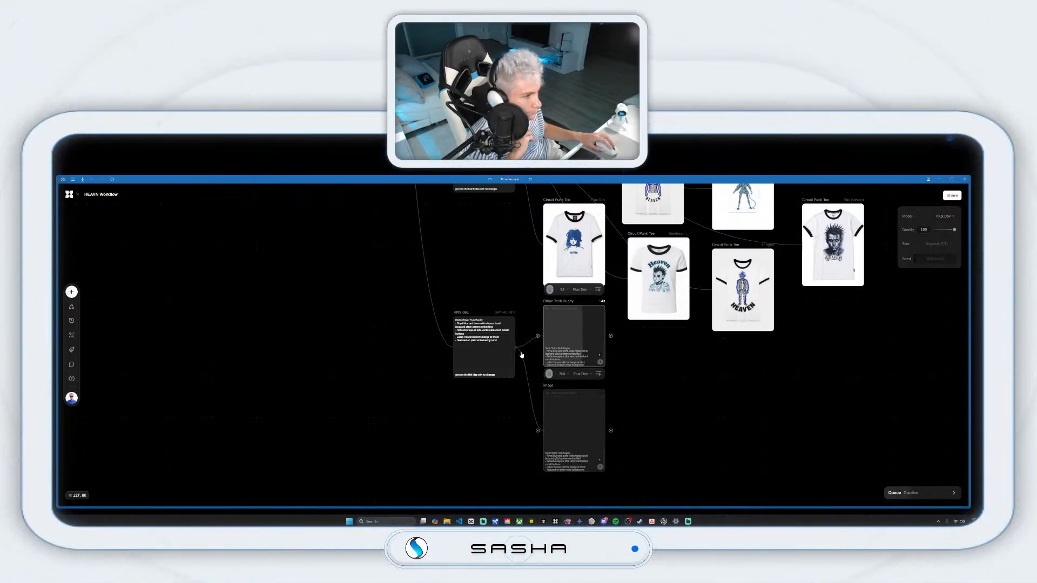
Step: Add an Imagen 4 image block from the Fifth Idea with 3:4 ratio, run it and place it beside the Flux Dev blocks
drag(516, 347, 666, 387)
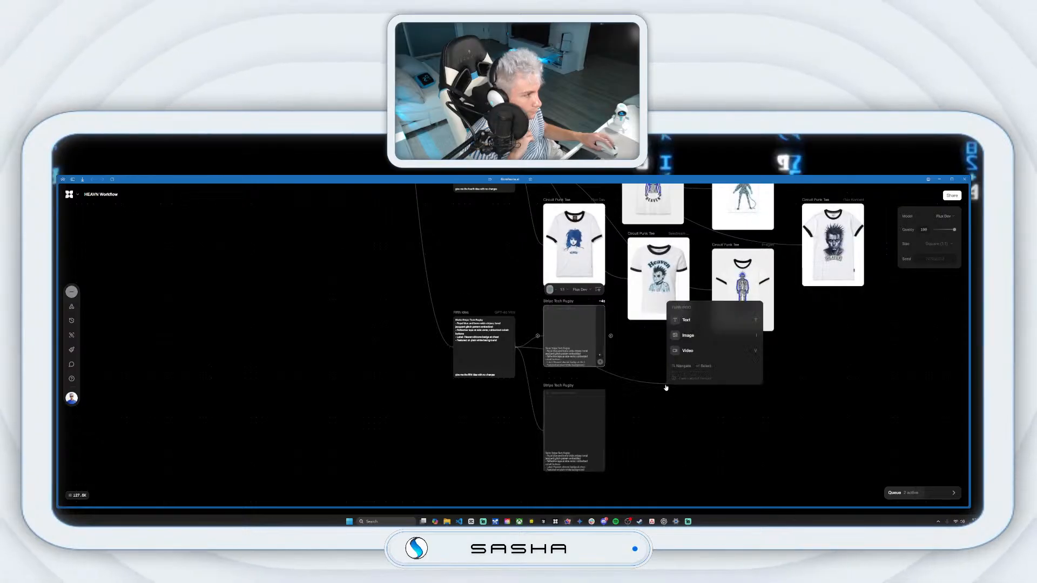
click(688, 336)
click(705, 334)
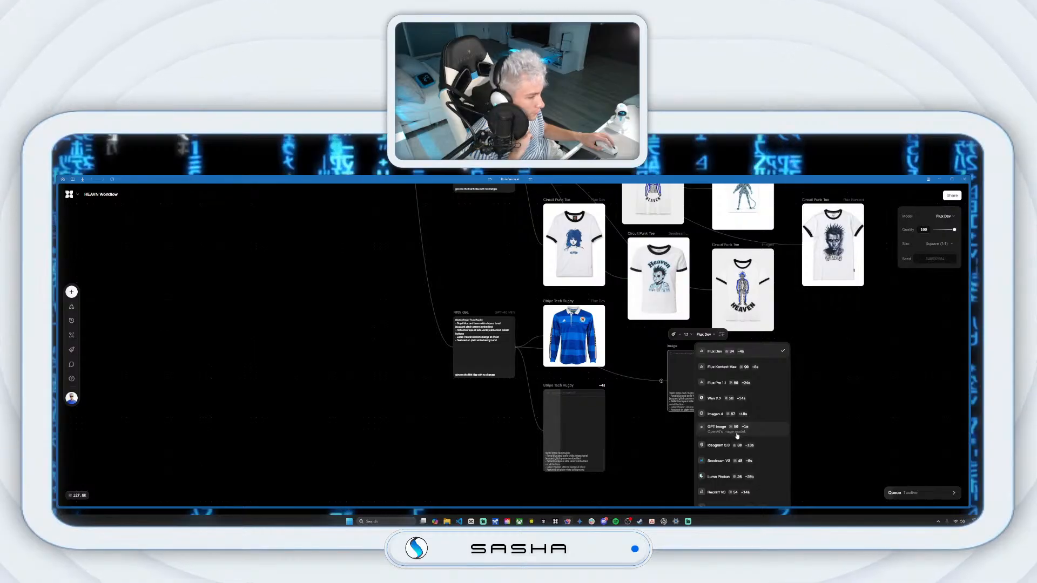
click(727, 417)
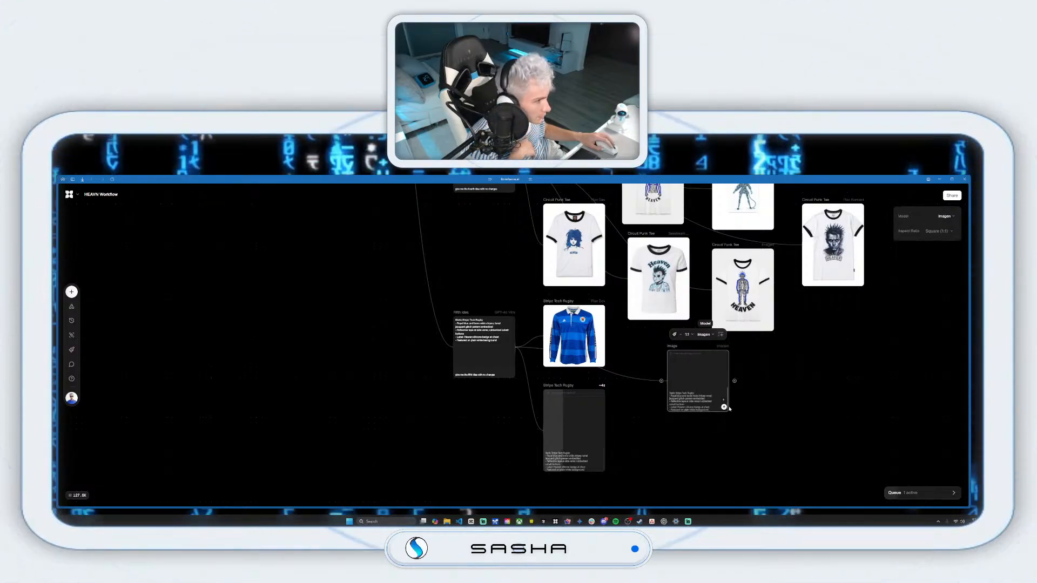
click(689, 335)
click(734, 425)
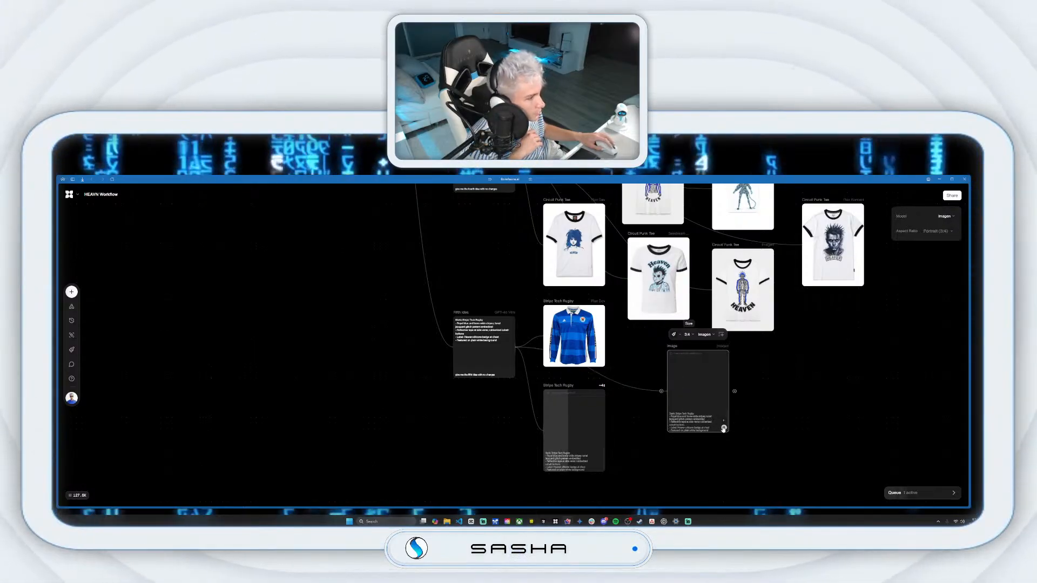
click(724, 428)
drag(670, 346, 630, 338)
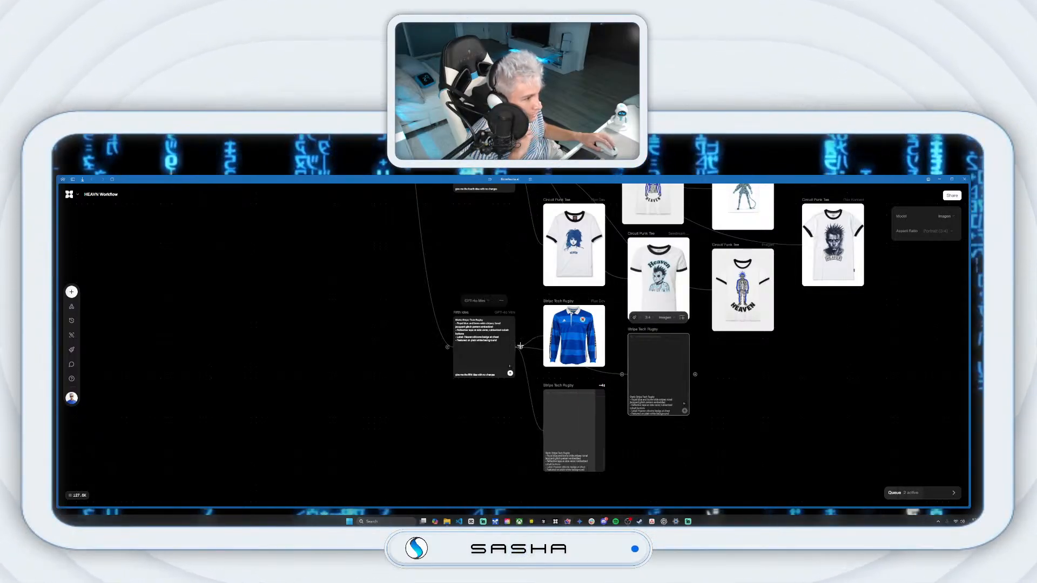
Step: Connect another image block to the Fifth Idea and set it to Seedream V3 with a 3:4 ratio
drag(621, 375, 661, 449)
click(693, 404)
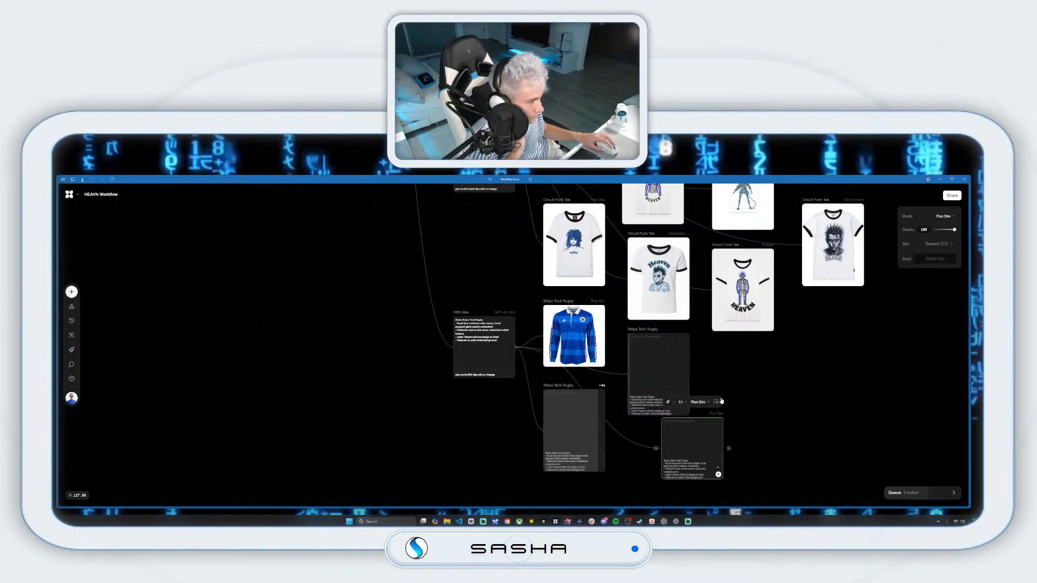
click(698, 401)
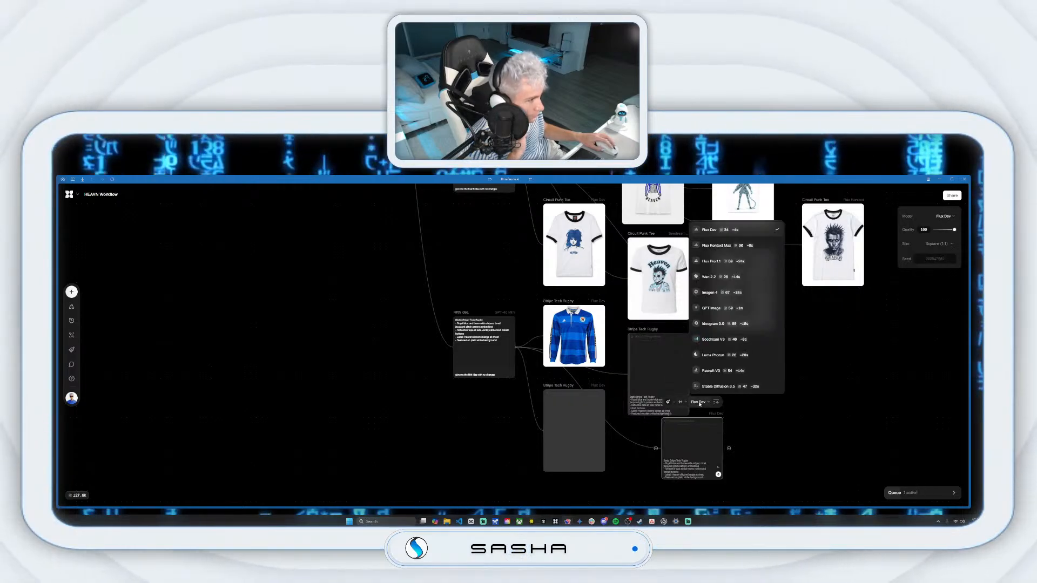
click(713, 339)
click(677, 402)
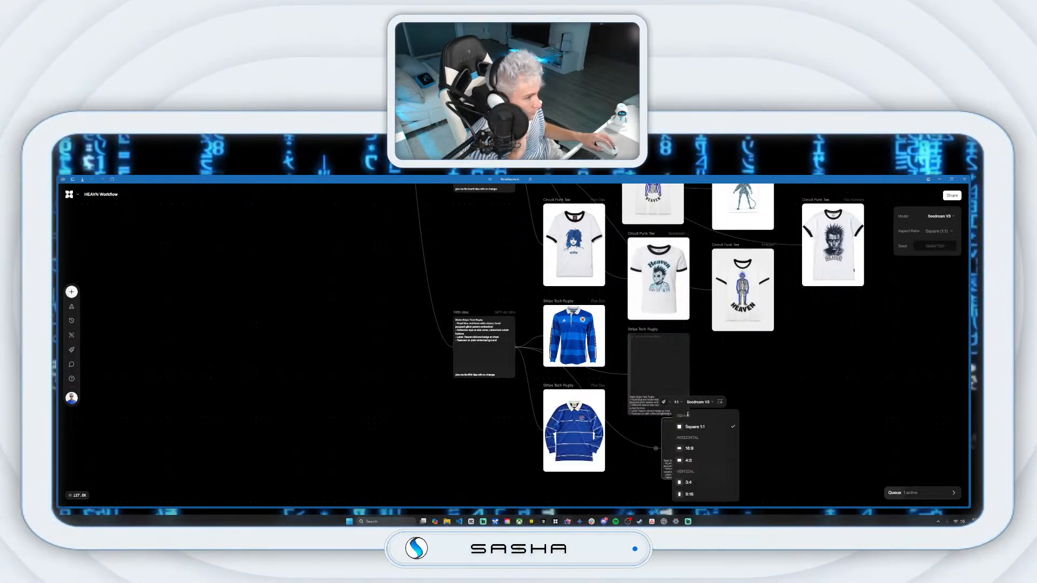
click(689, 483)
Step: Reposition the Imagen block, both Flux Dev rugby blocks and the Fifth Idea block to spread out the group
drag(641, 336, 640, 330)
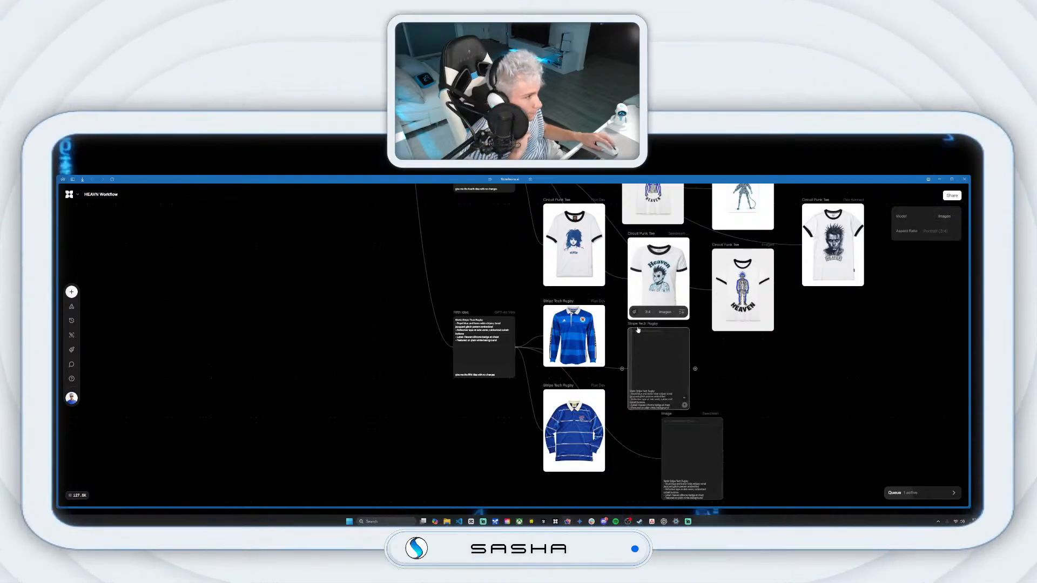
drag(564, 390, 542, 394)
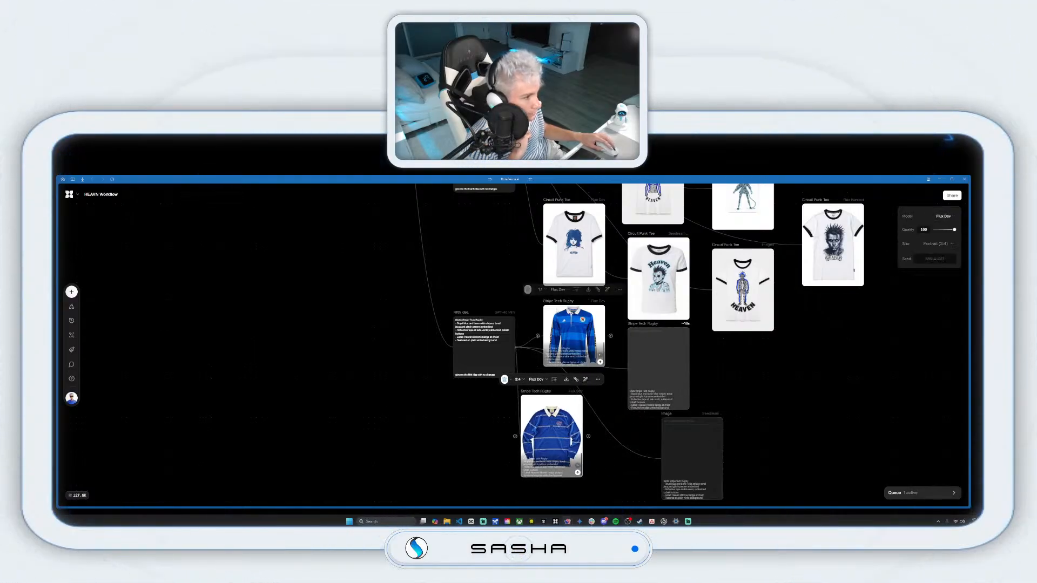
drag(573, 332, 555, 338)
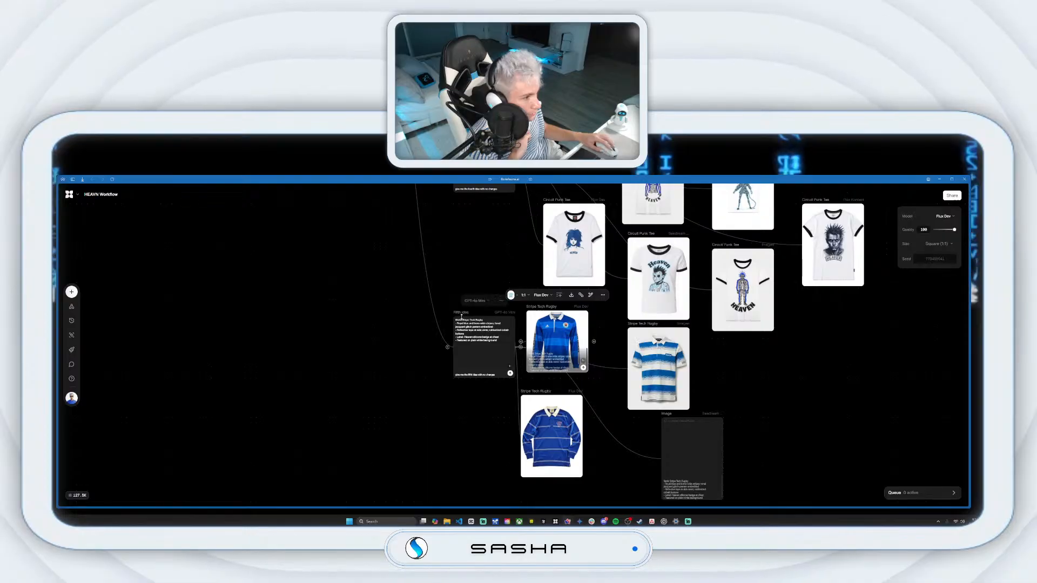
drag(462, 317, 449, 320)
Step: Run the Seedream V3 image block and place it beneath the Imagen rugby block
drag(732, 437, 707, 392)
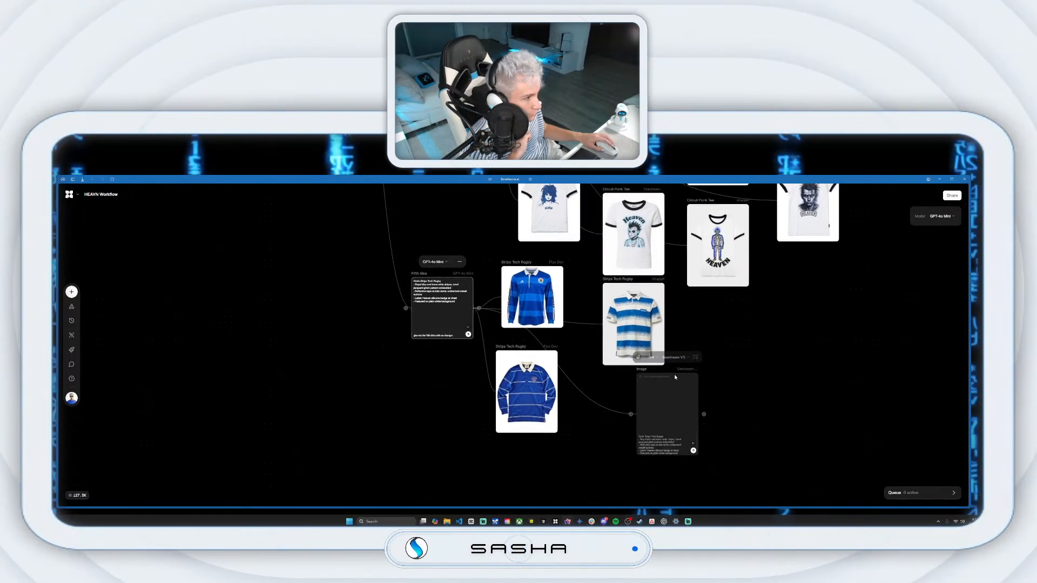
click(693, 451)
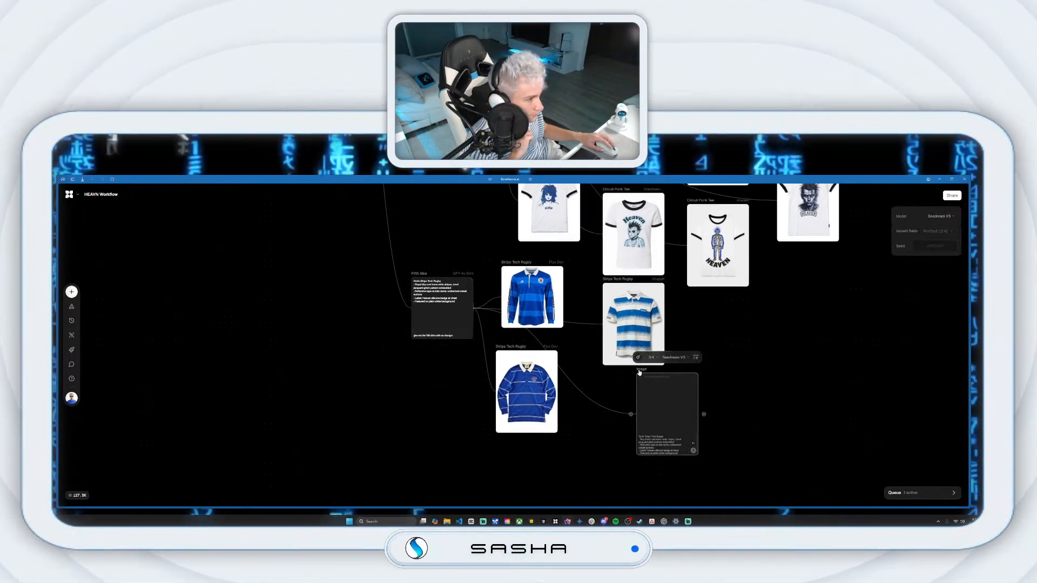
drag(639, 373, 612, 378)
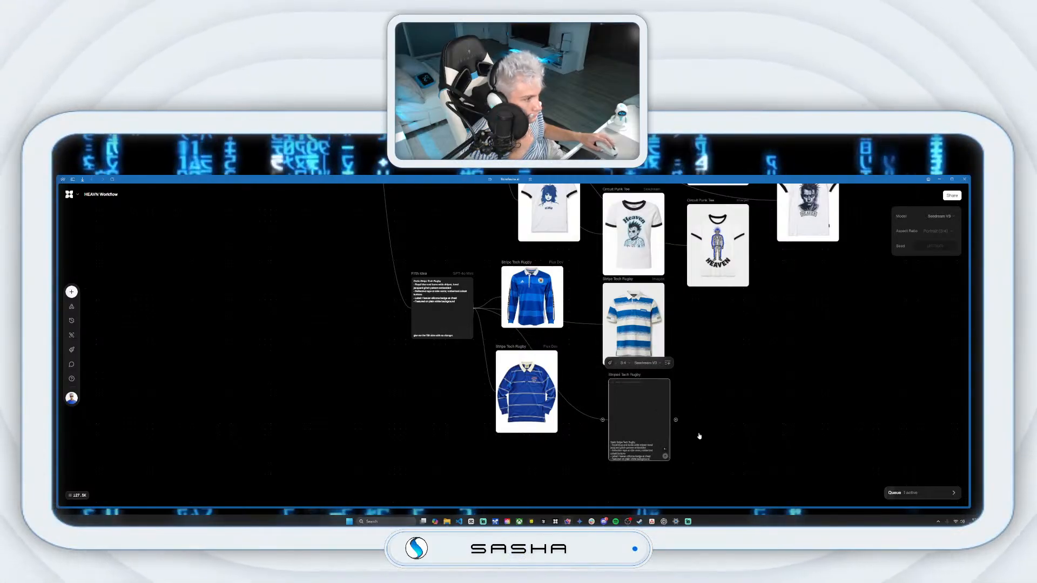
Step: Add a Wan 2.2 image block from the Fifth Idea with 3:4 ratio, run it and place it beside the Imagen rugby
drag(478, 308, 732, 366)
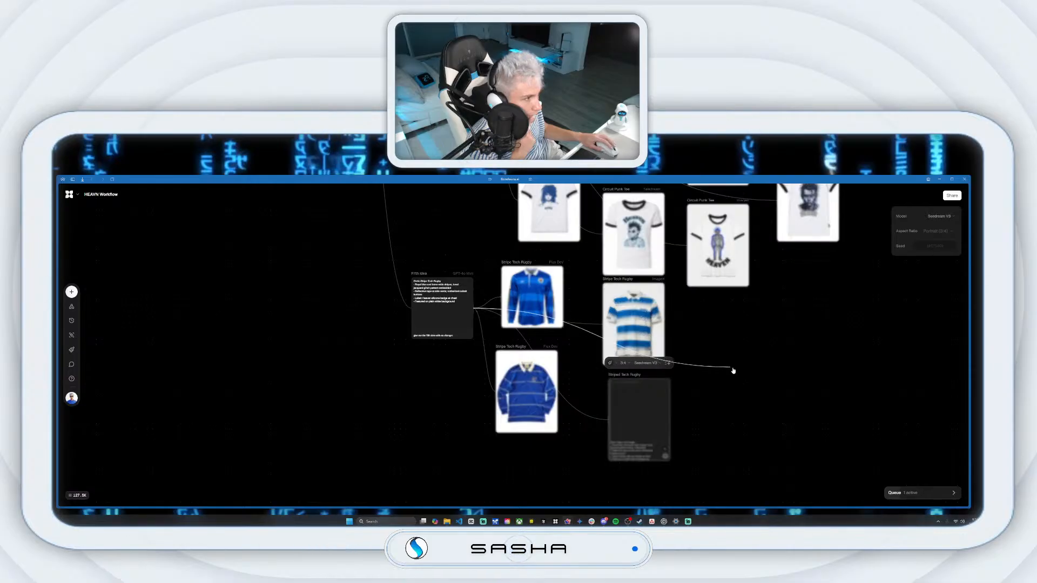
click(789, 324)
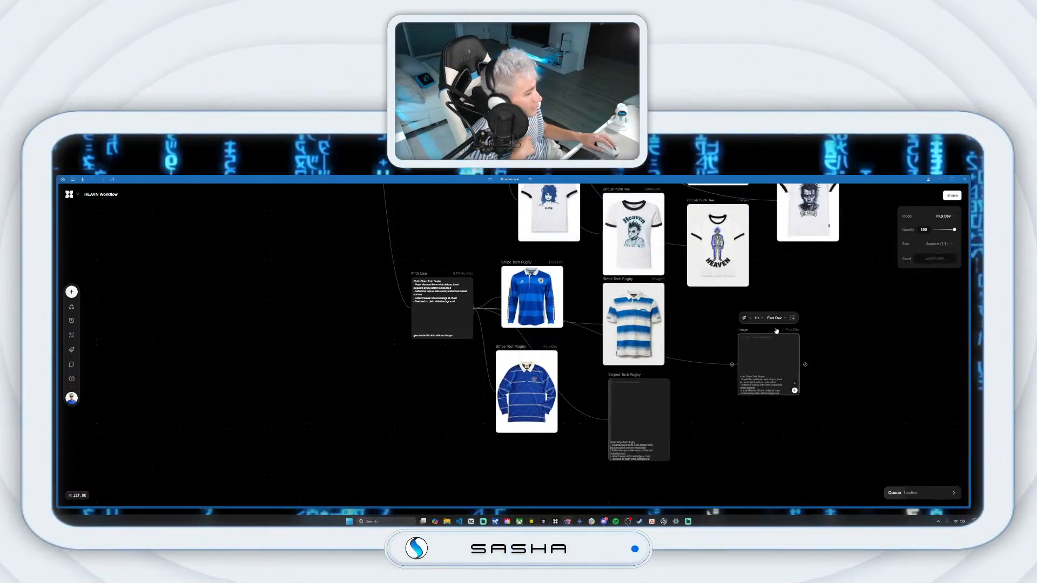
click(777, 319)
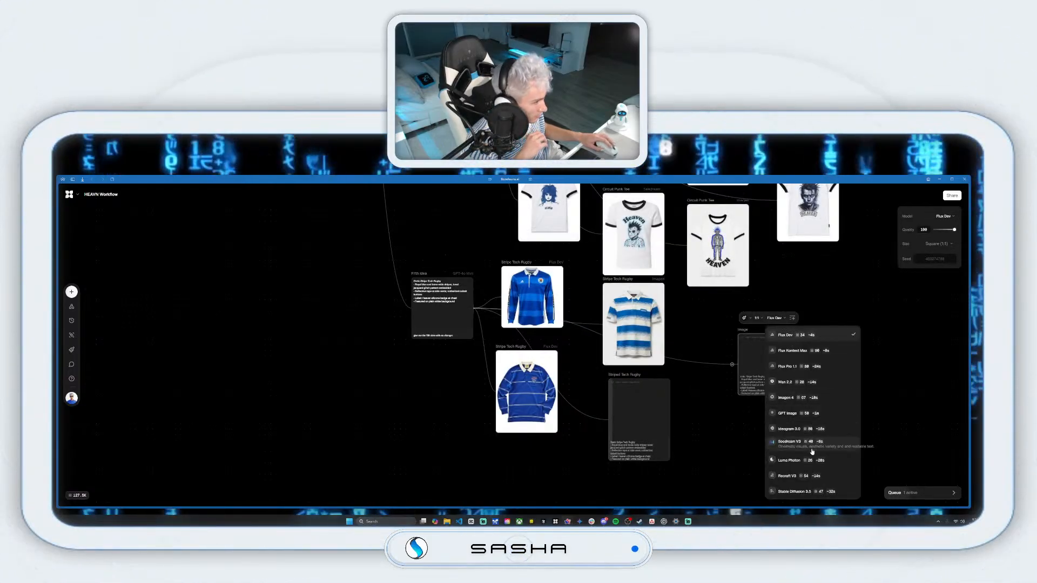
click(786, 382)
click(758, 319)
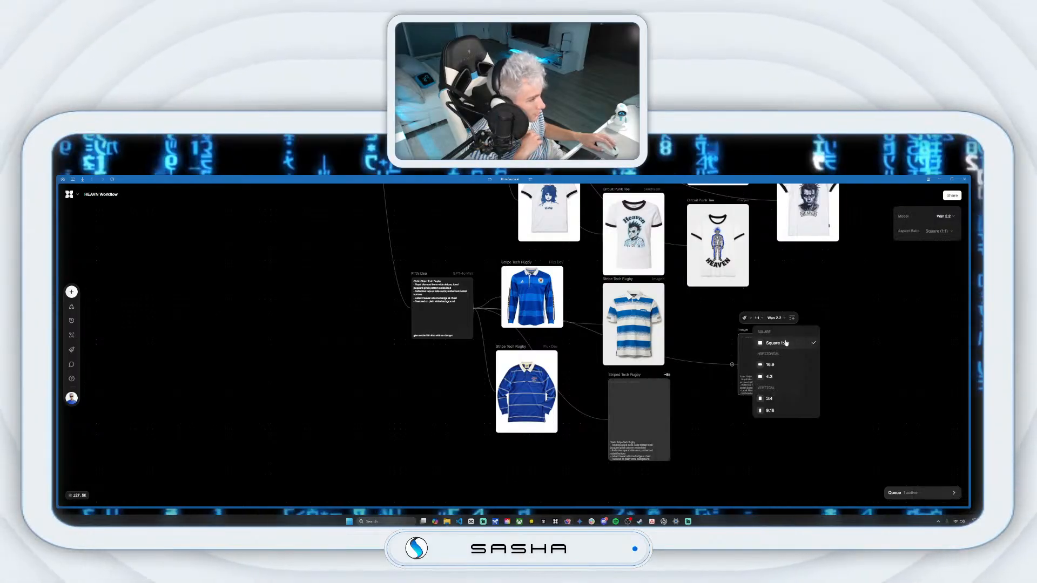
click(770, 348)
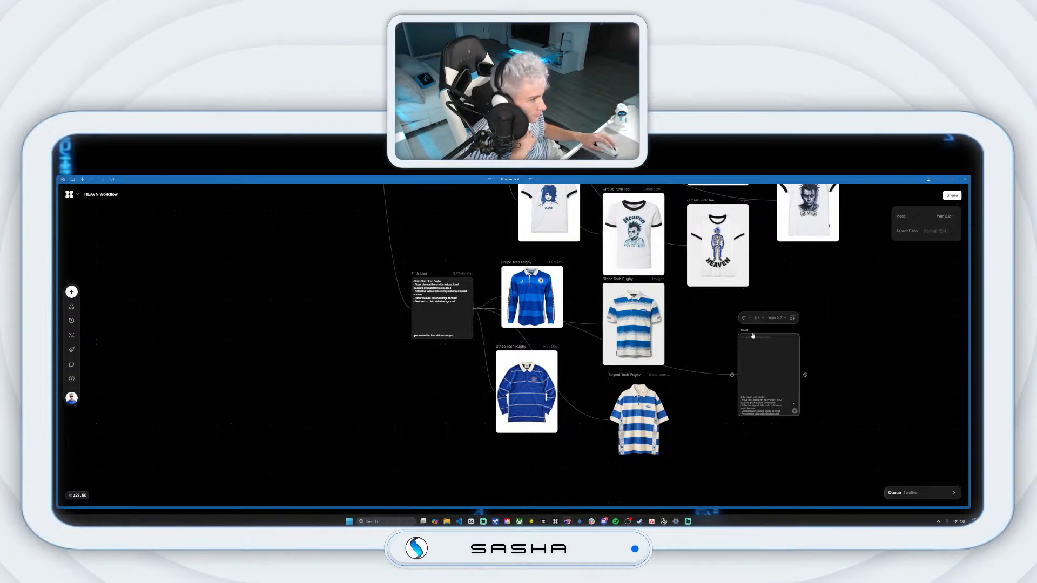
drag(748, 332, 700, 309)
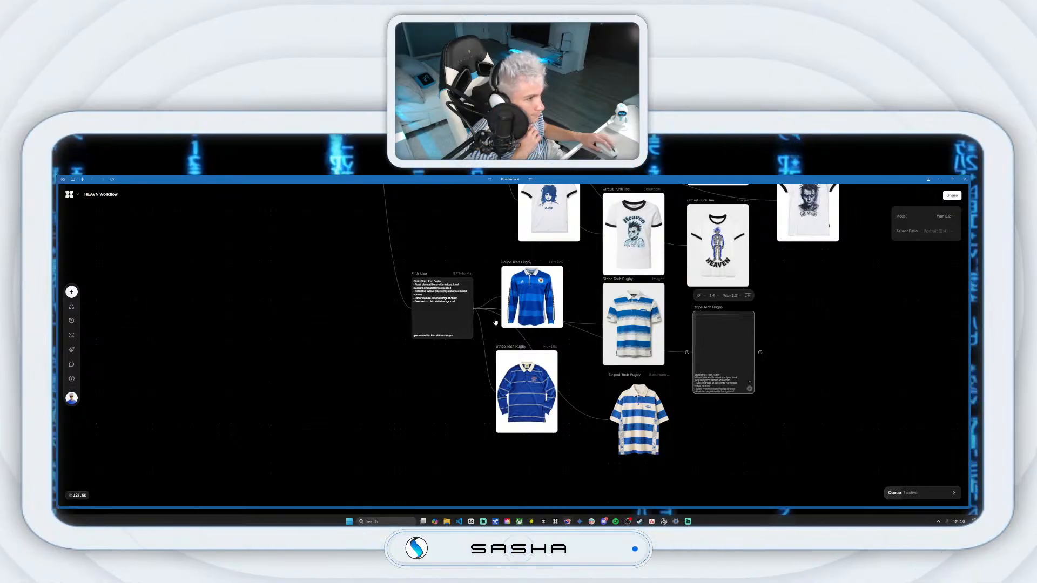
Step: Connect another image block to the Fifth Idea, below the Wan 2.2 rugby, with a 3:4 ratio
drag(478, 308, 740, 433)
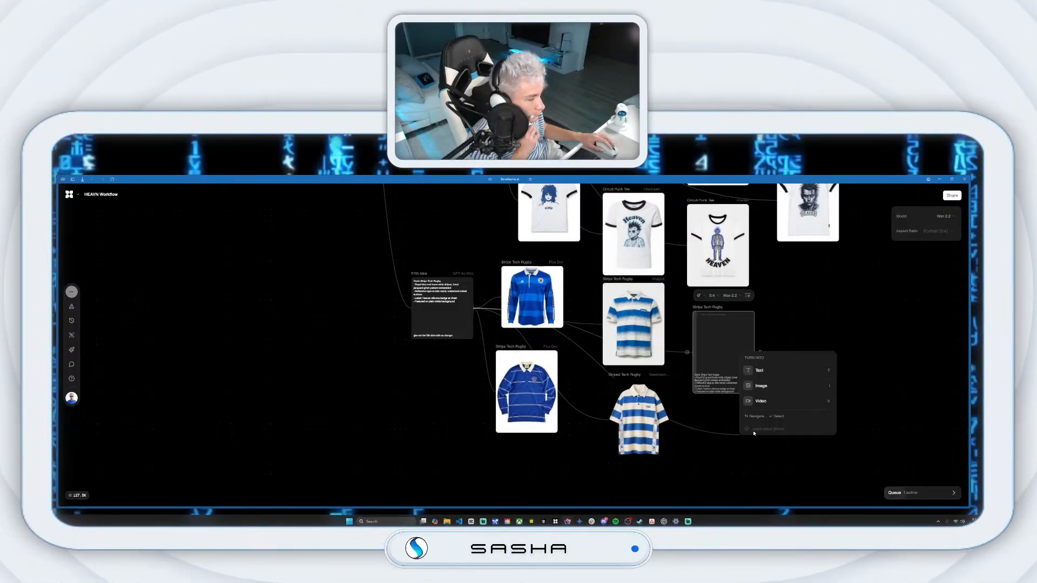
click(769, 388)
click(765, 386)
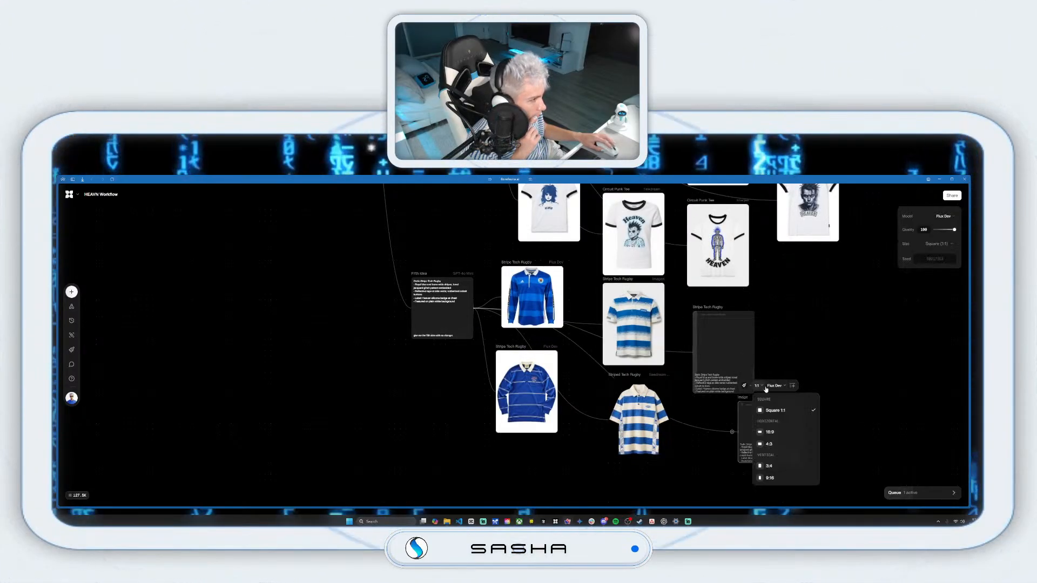
click(769, 466)
Step: Set the new image block's model to Seedream V3, keeping the 3:4 ratio
click(776, 386)
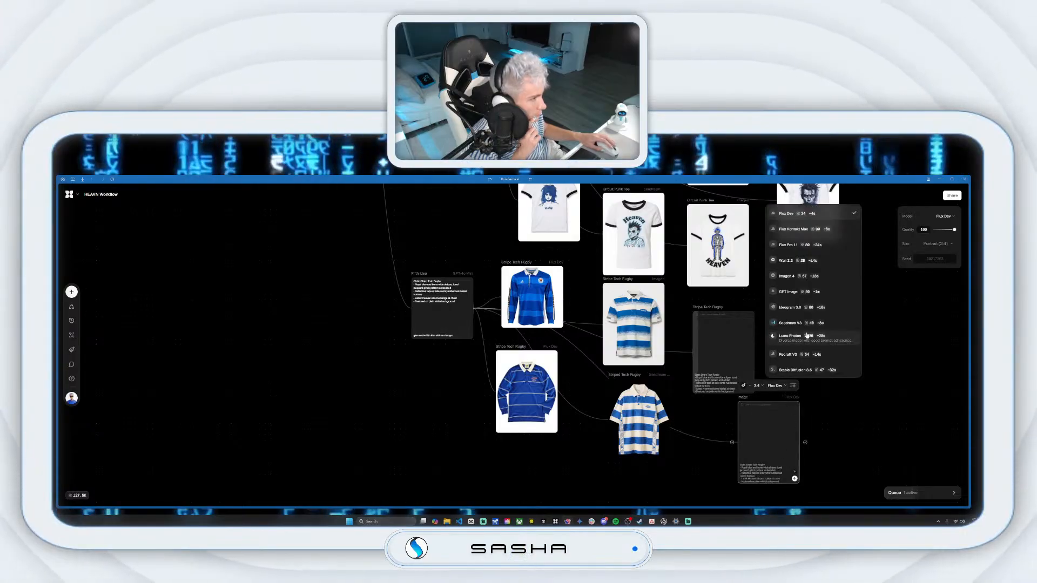
click(891, 411)
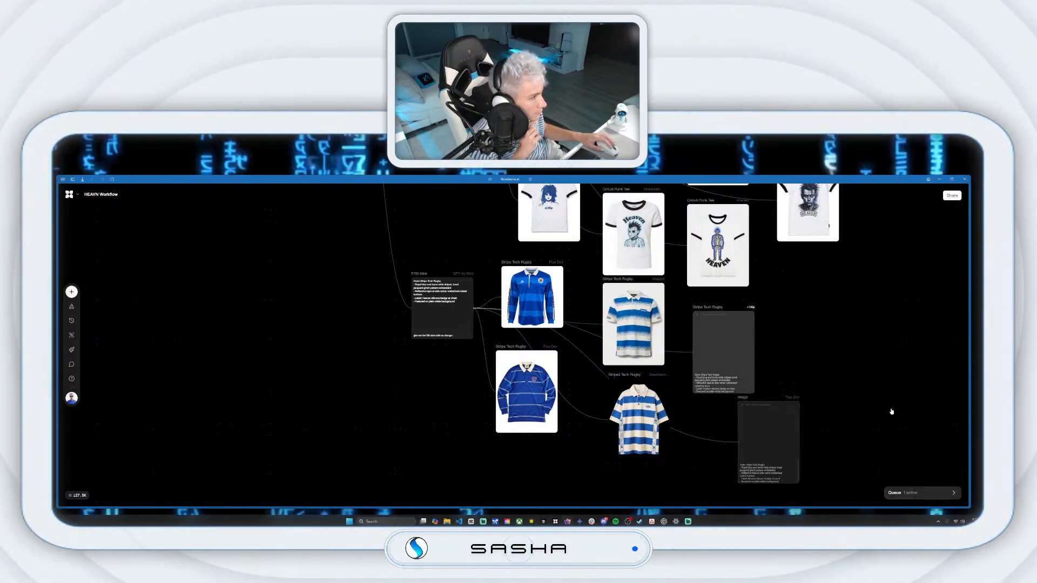
click(799, 405)
click(775, 386)
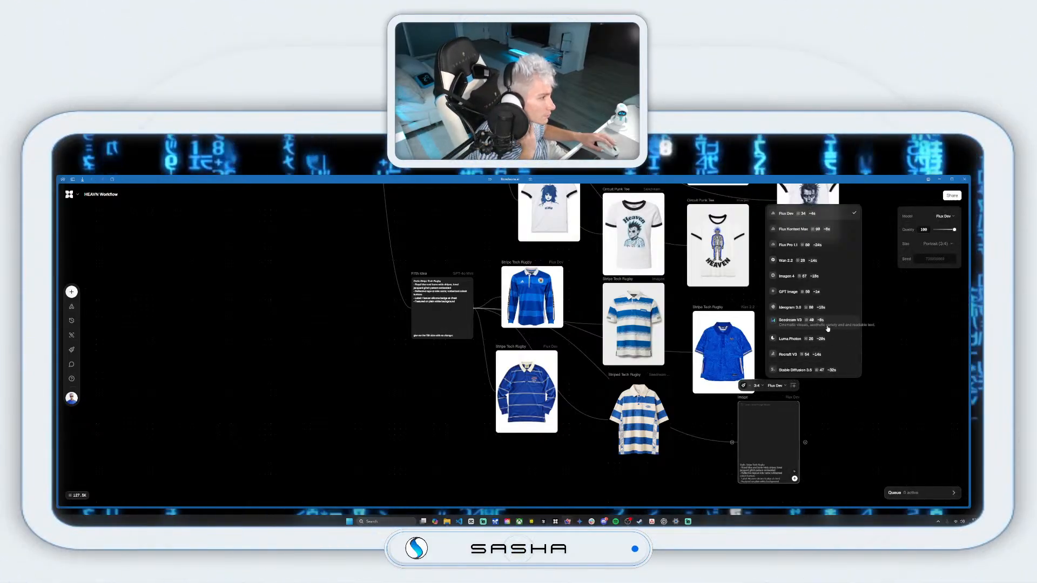
click(805, 322)
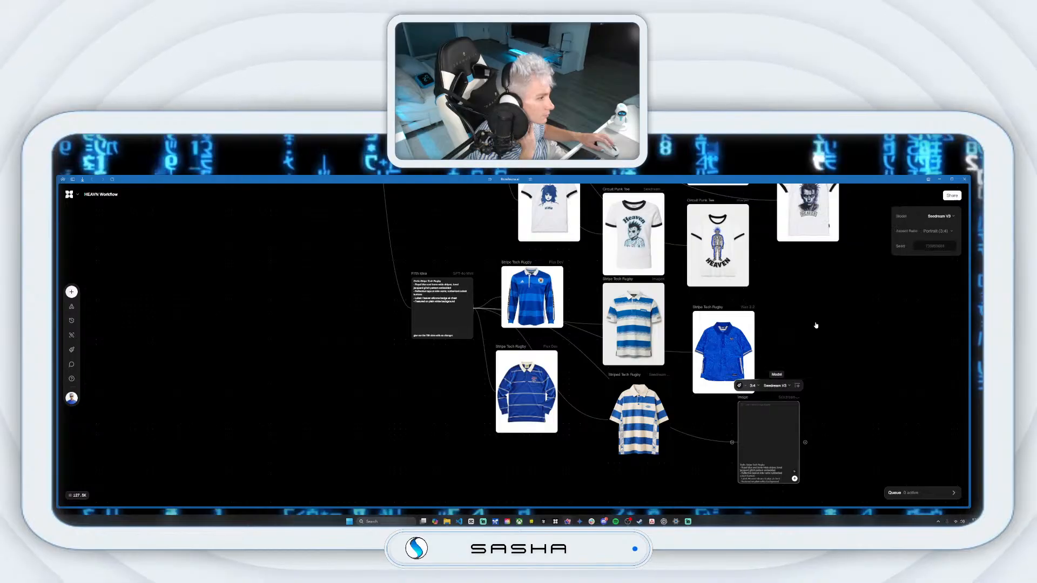
click(753, 386)
click(857, 376)
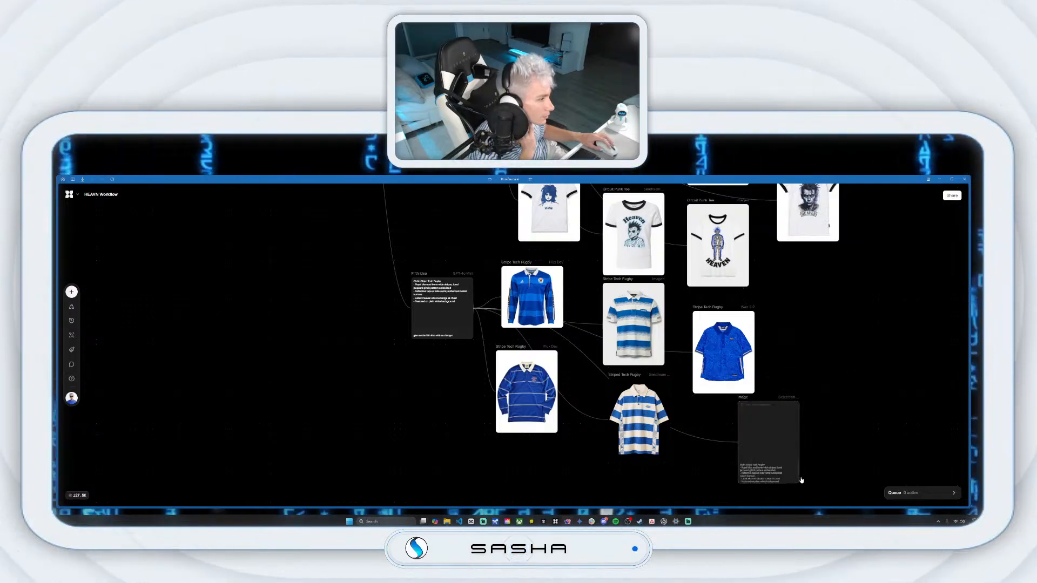
click(794, 479)
Step: View the Wan 2.2 rugby and the cream-and-blue Seedream V3 rugby in full screen, closing each one
click(737, 344)
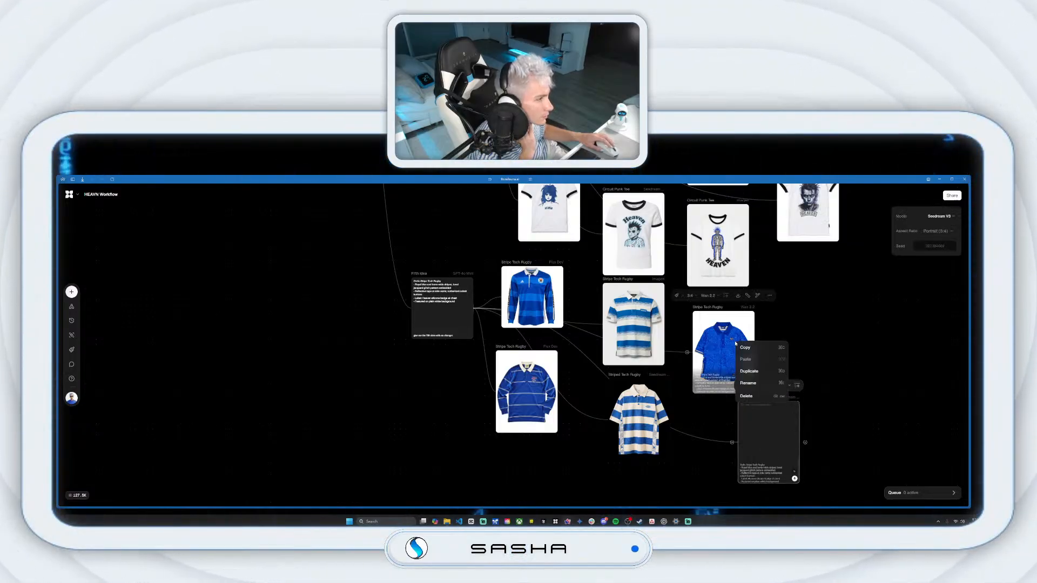
click(772, 310)
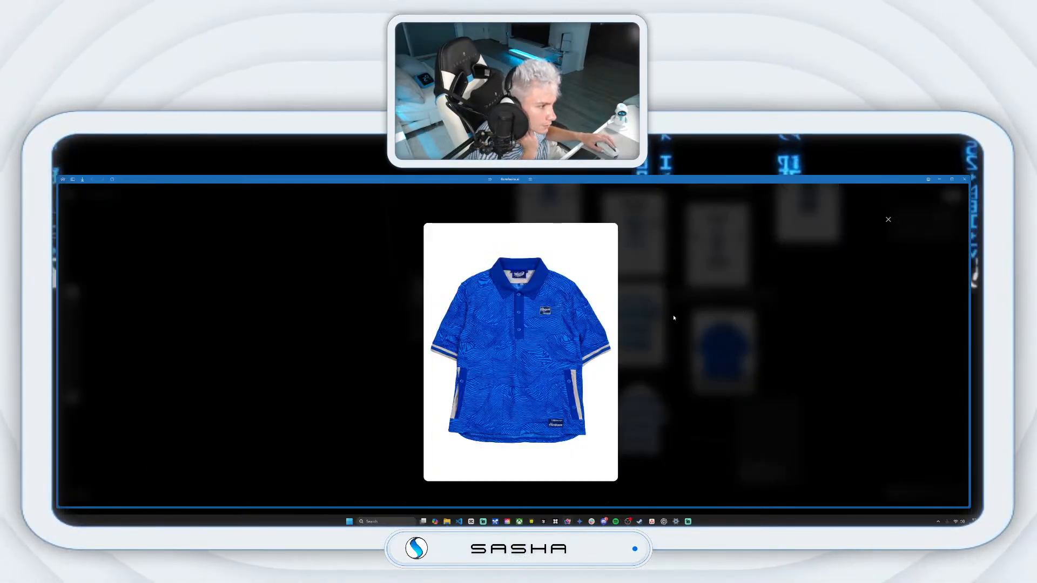
click(888, 219)
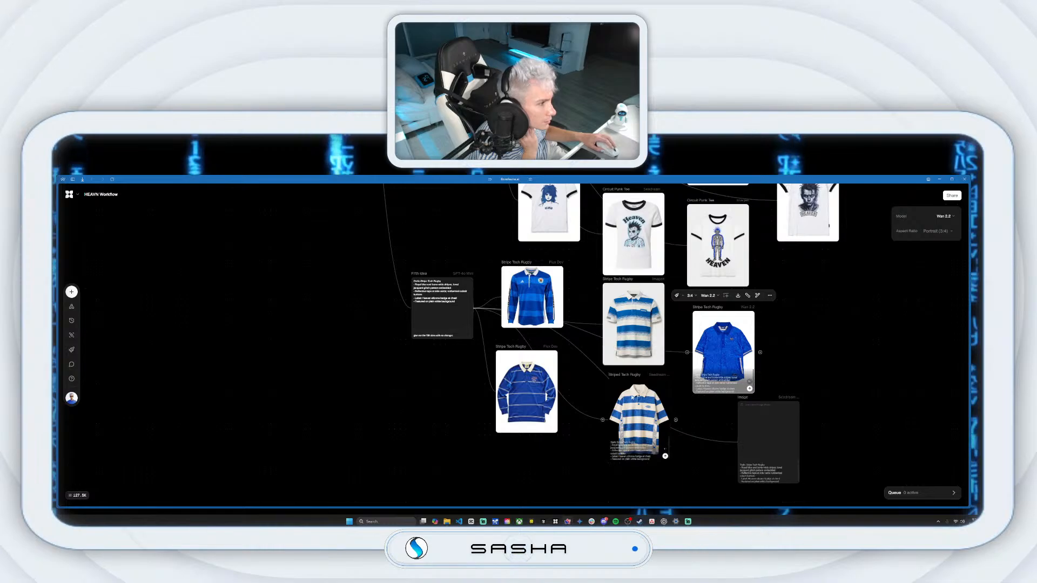
right_click(629, 411)
click(637, 389)
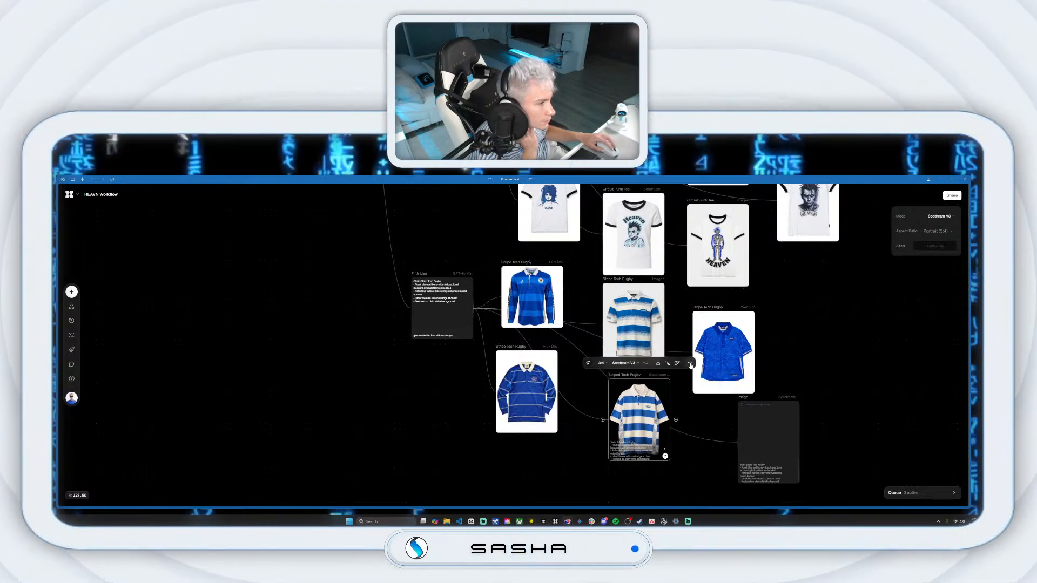
click(690, 363)
click(701, 377)
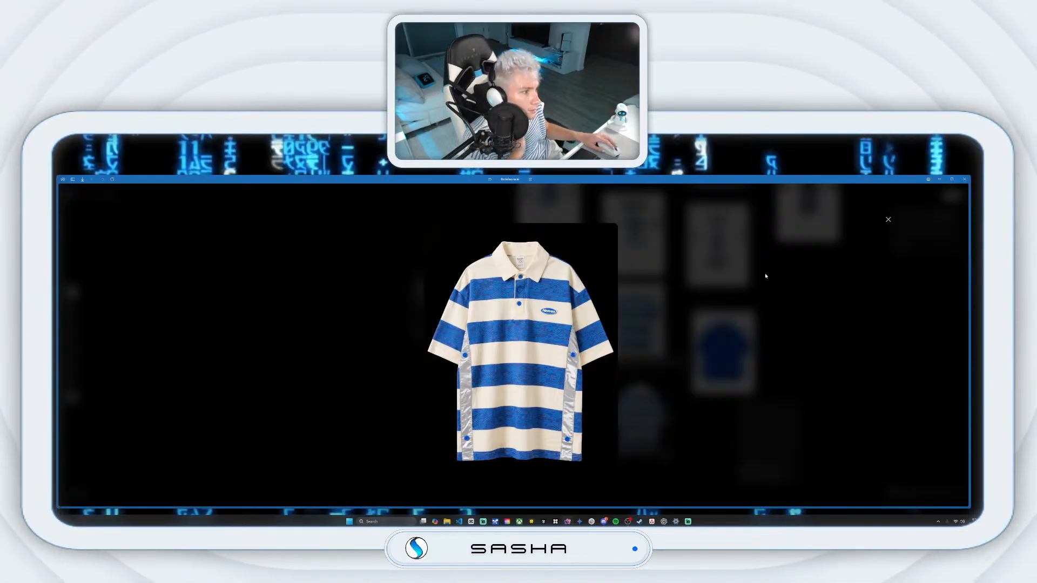
click(888, 219)
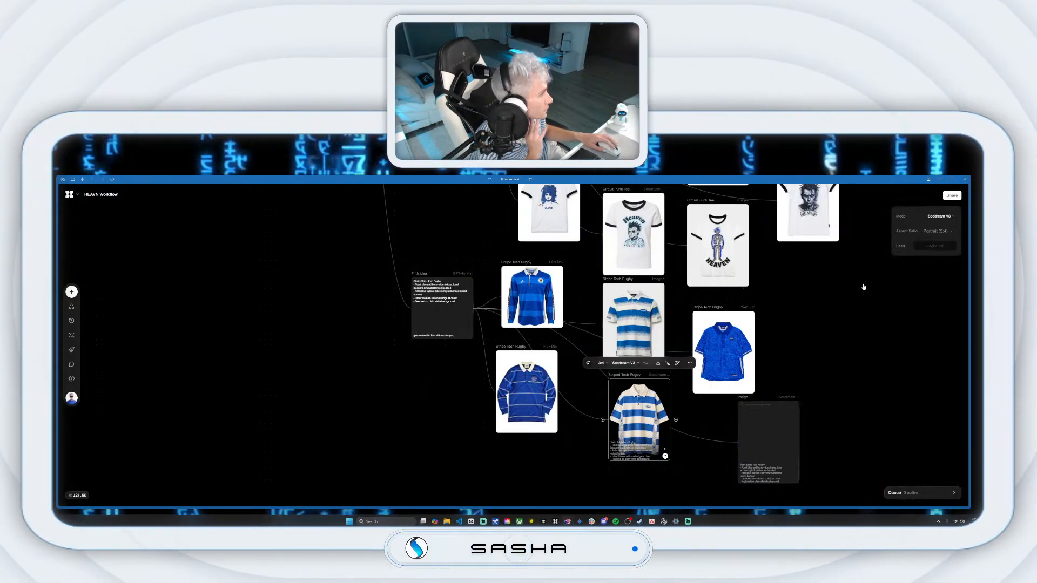
Step: Run the new Seedream V3 block, place it beneath the Wan 2.2 rugby and realign the neighbouring rugby blocks
drag(709, 308, 709, 297)
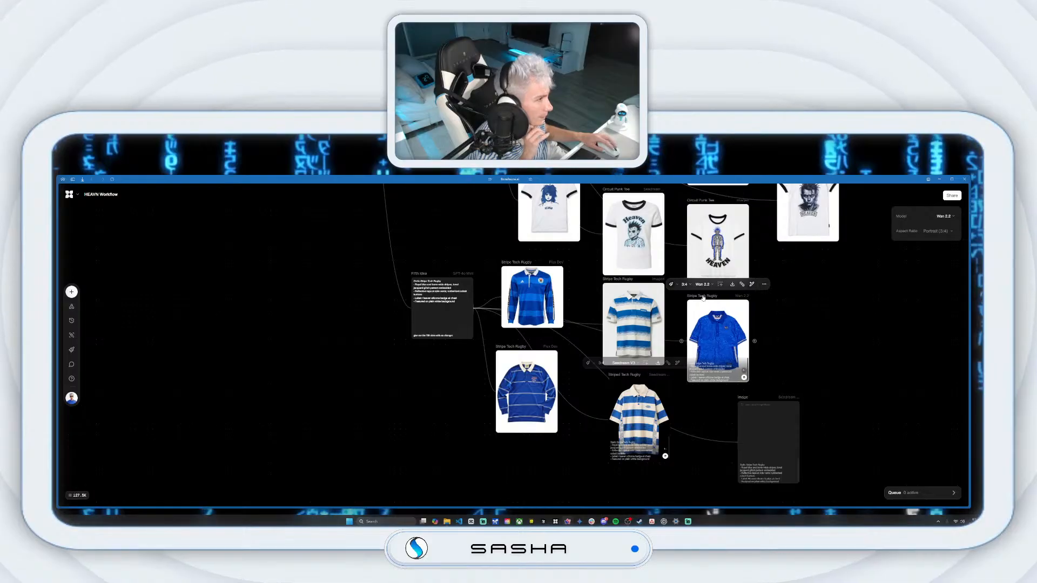
drag(639, 411, 622, 417)
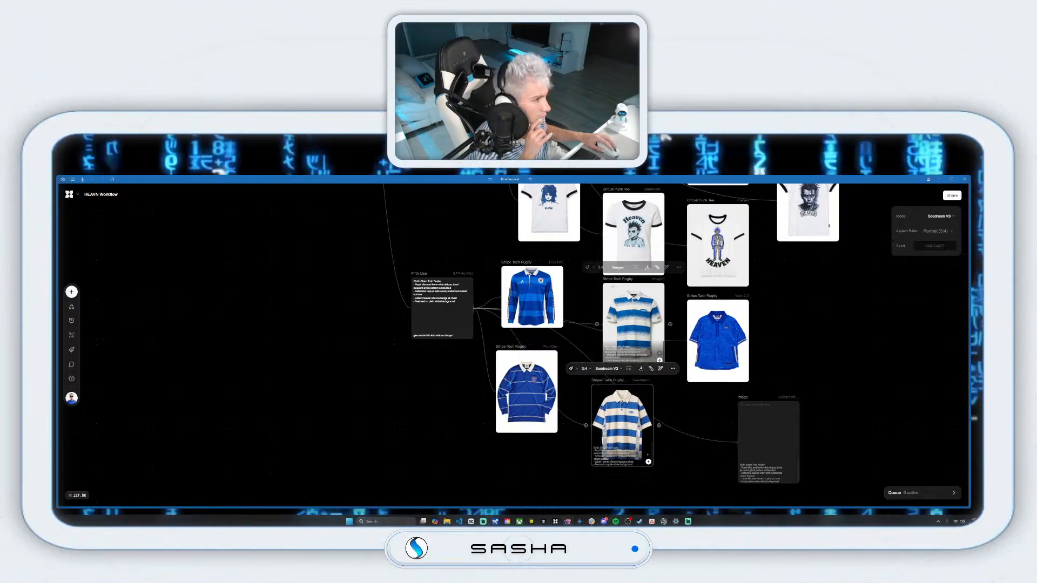
drag(612, 287, 606, 291)
click(742, 398)
drag(742, 399, 708, 392)
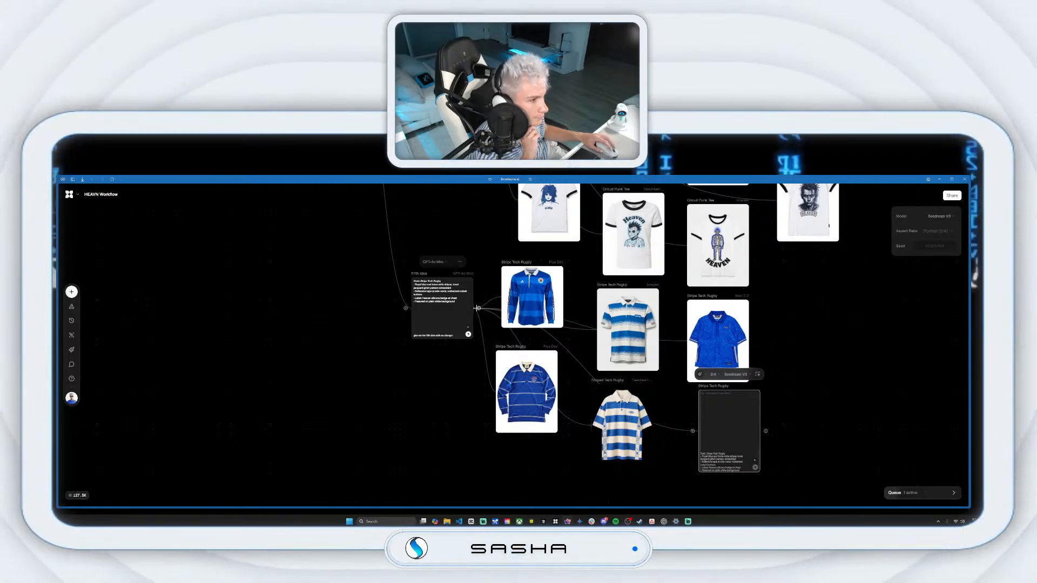
Step: Add a Flux Kontext image block from the Fifth Idea with 3:4 ratio, run it and place it beside the Wan 2.2 rugby
drag(478, 308, 834, 354)
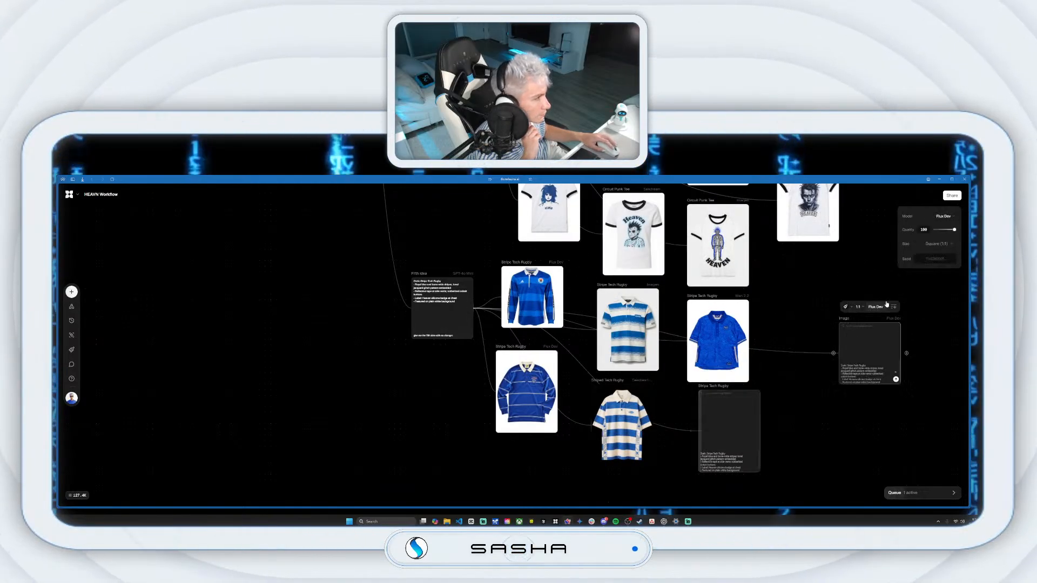
click(873, 306)
click(911, 339)
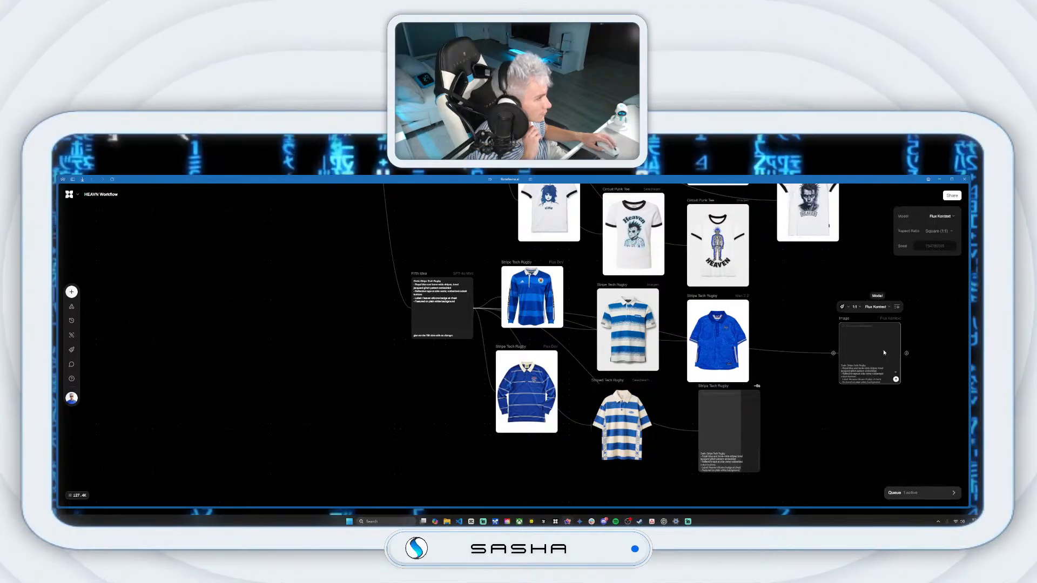
click(855, 307)
click(875, 424)
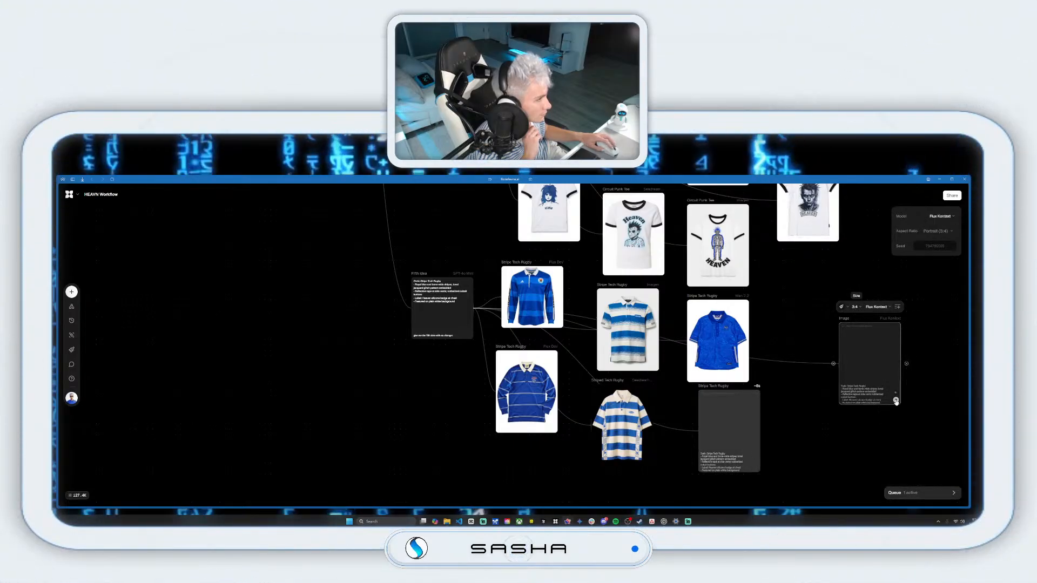
drag(844, 322, 798, 304)
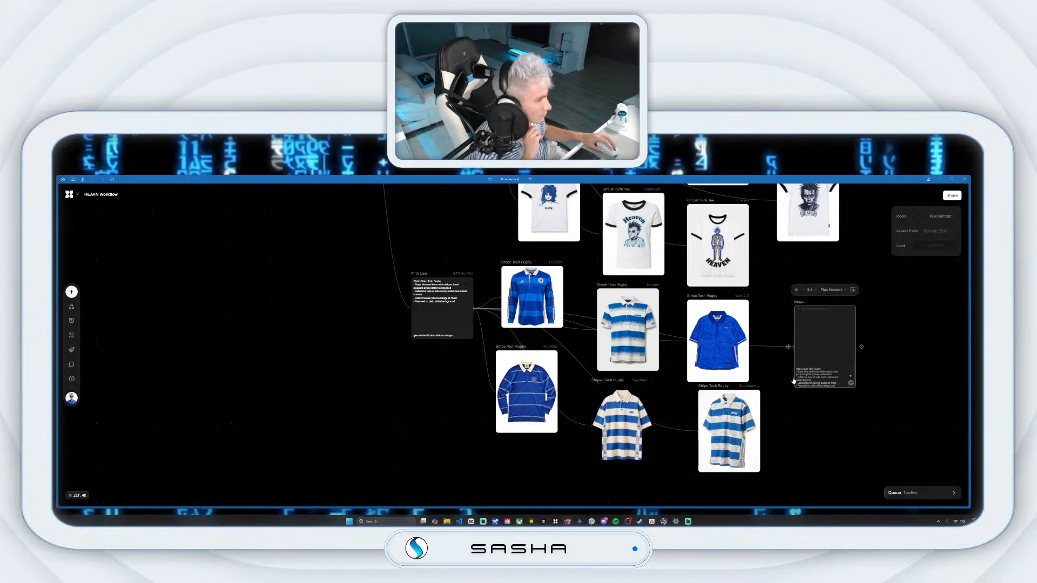
Step: Rerun the Seedream V3 block beneath the Wan 2.2 rugby and view its new image in full screen
click(755, 469)
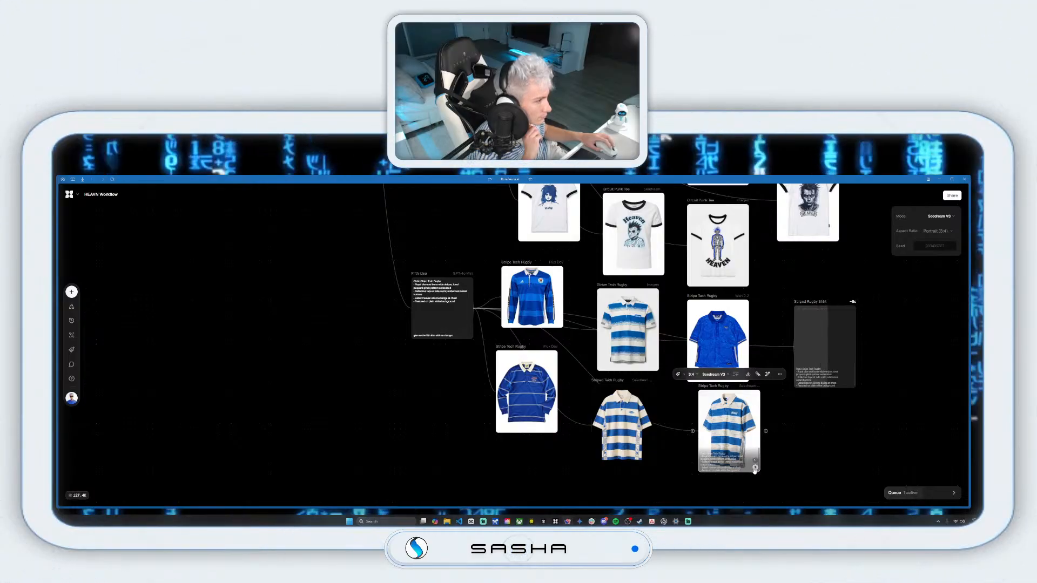
click(754, 469)
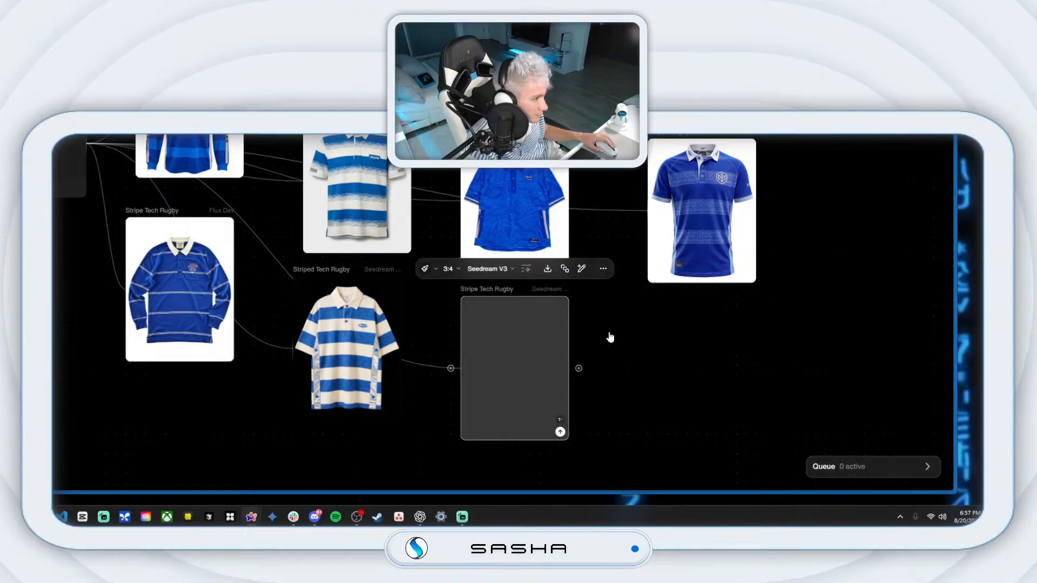
right_click(553, 352)
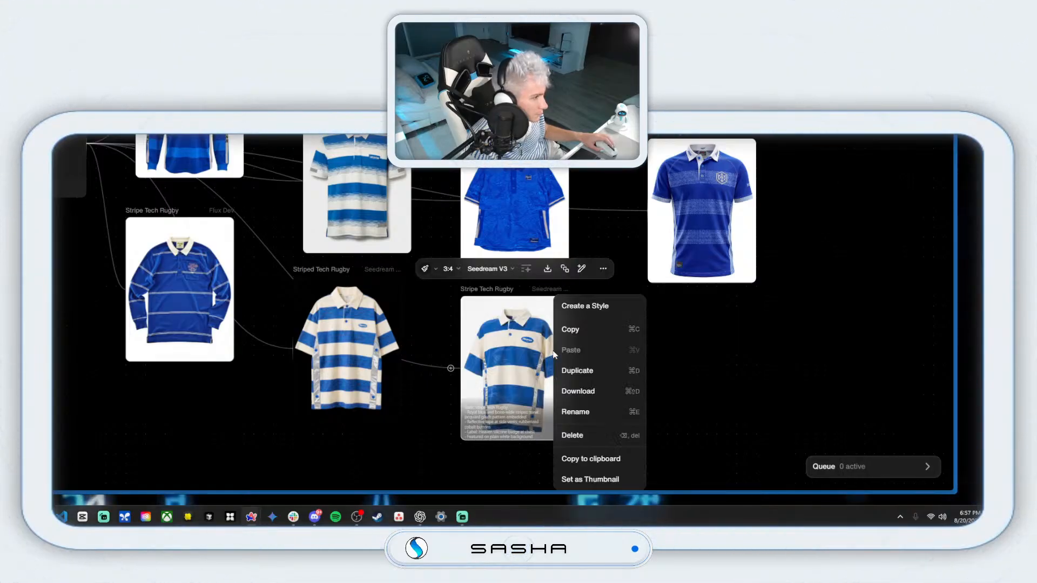
click(601, 268)
click(600, 334)
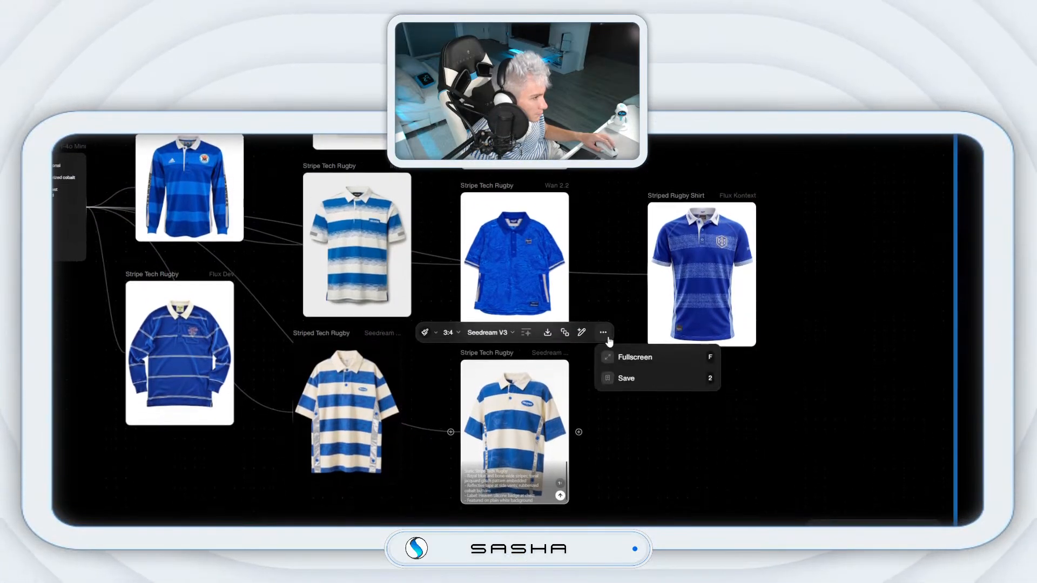
click(626, 354)
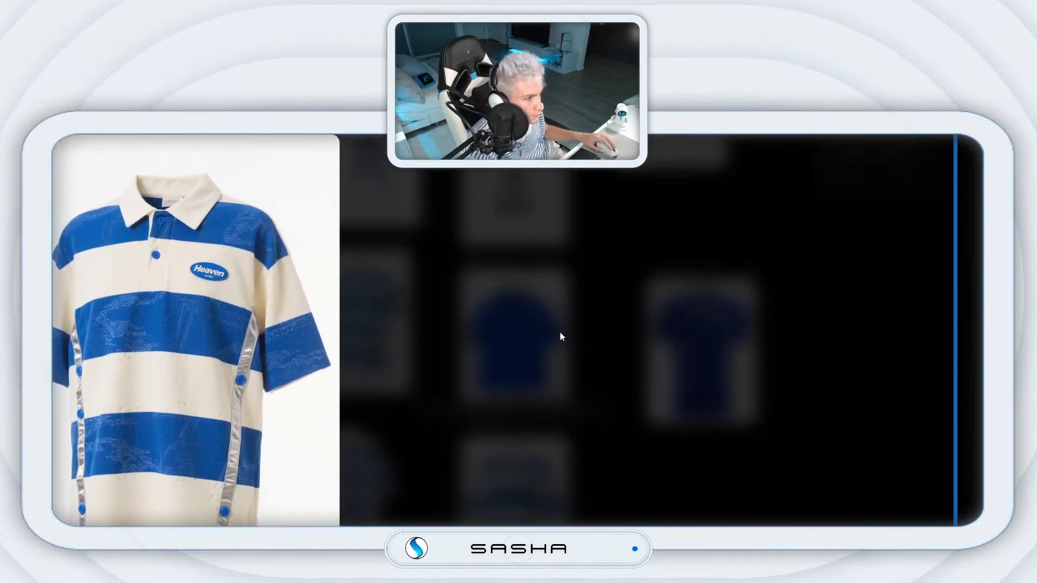
click(810, 285)
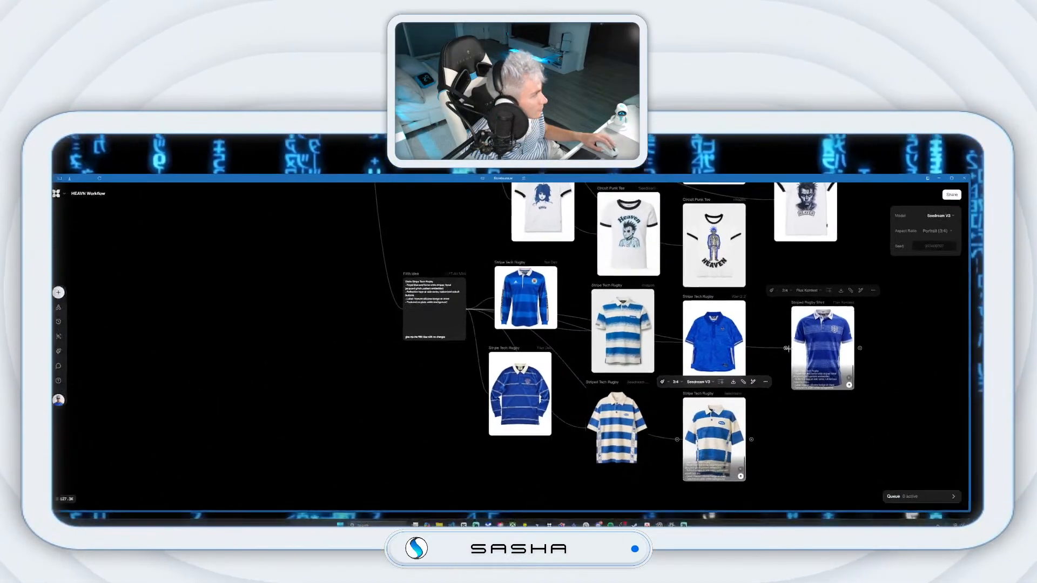
Step: Duplicate the Fifth Idea block below the original, rename it Sixth Idea and rerun it with a prompt for the sixth idea
drag(145, 402, 188, 283)
drag(460, 224, 493, 215)
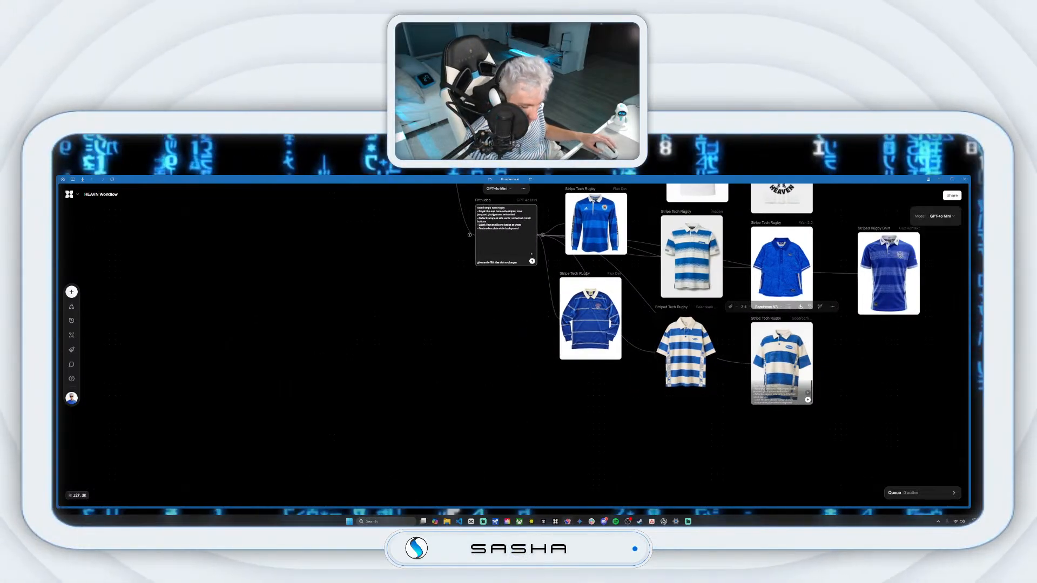
key(ctrl+d)
click(461, 220)
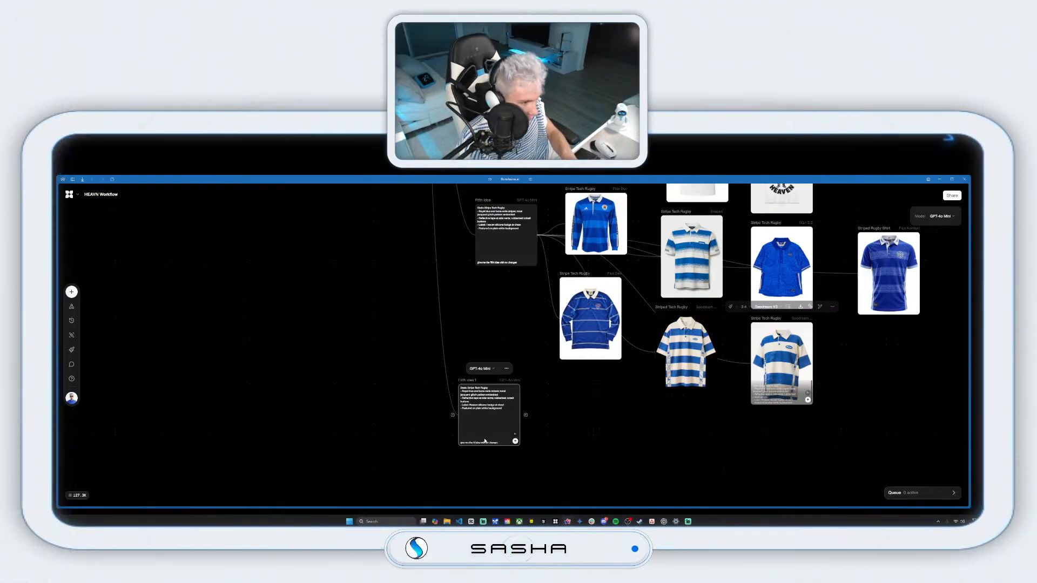
text(six)
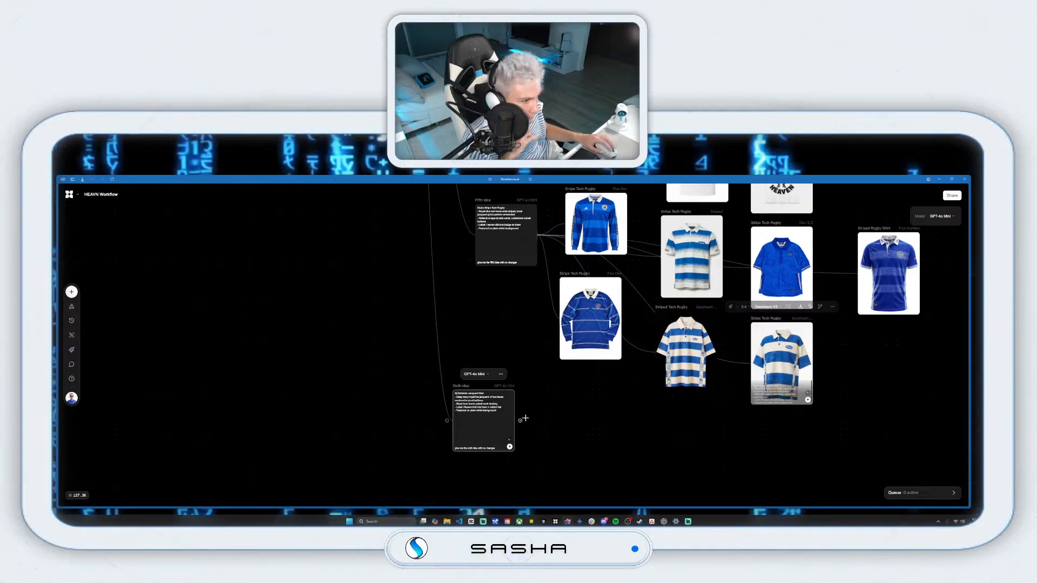
Step: Add a Flux Dev image block from the Sixth Idea with the HEAVN style, place it beside the idea and run it
drag(520, 421, 578, 446)
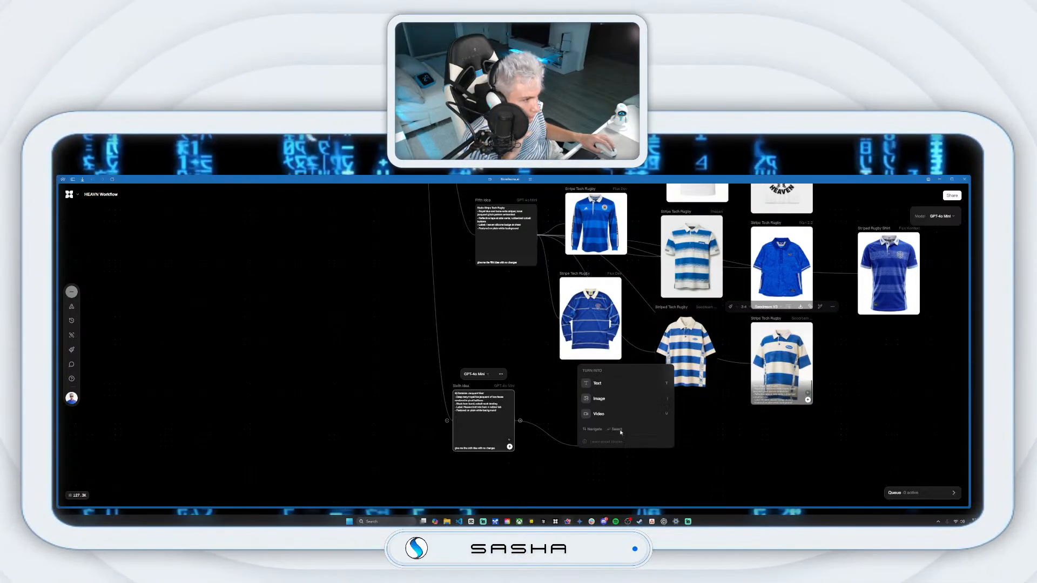
click(625, 400)
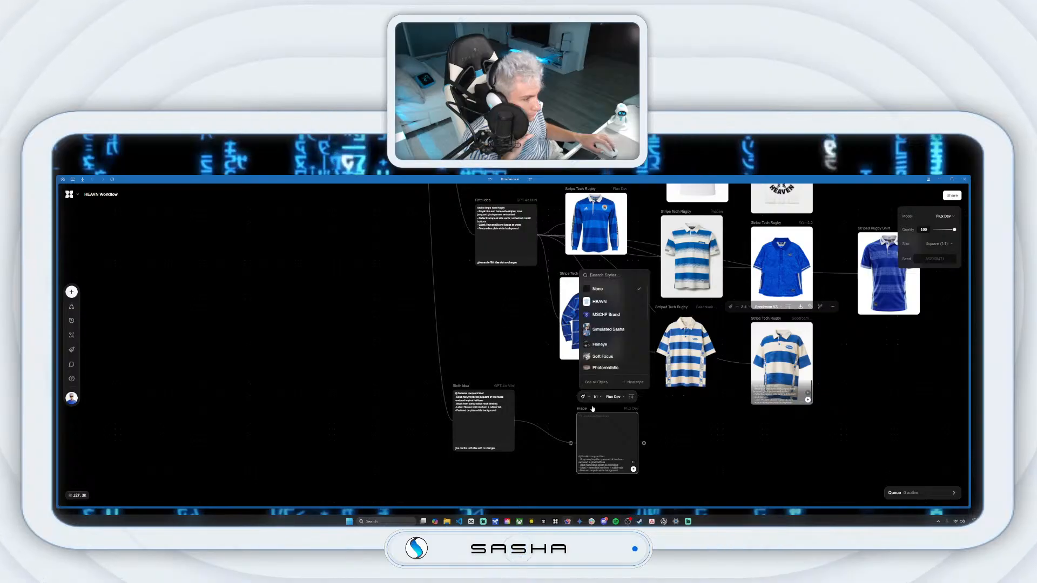
click(601, 302)
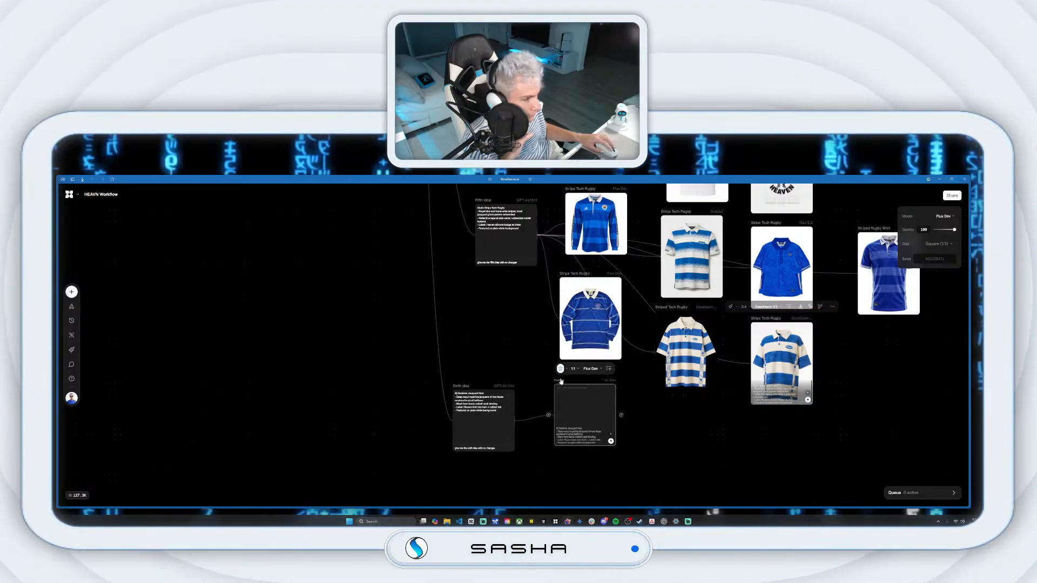
click(610, 442)
Step: Add a second Flux Dev image block from the Sixth Idea with 3:4 ratio and the HEAVN style, run it and stack it beneath the first
drag(702, 443, 680, 377)
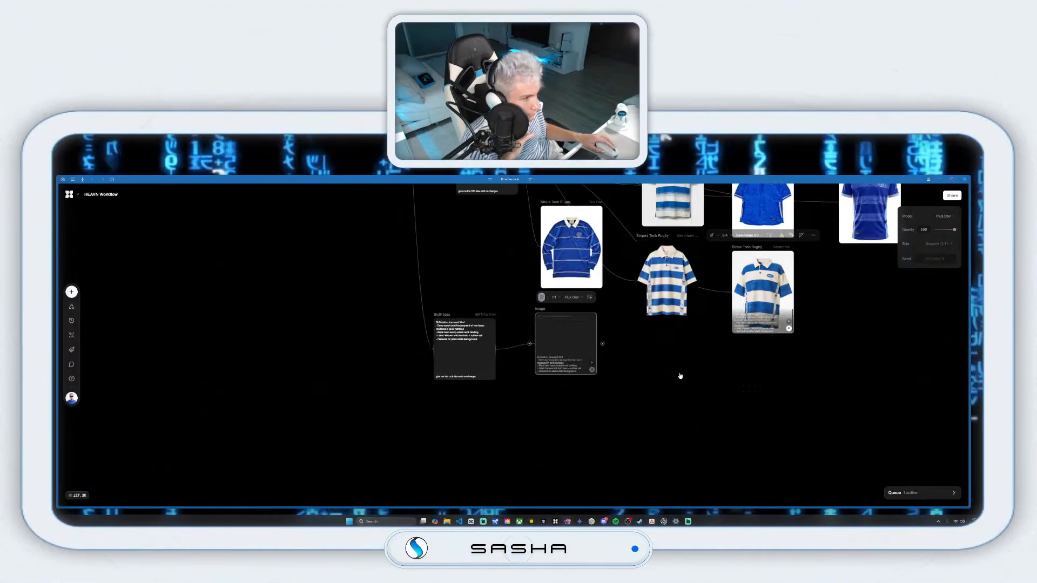
drag(437, 320, 419, 306)
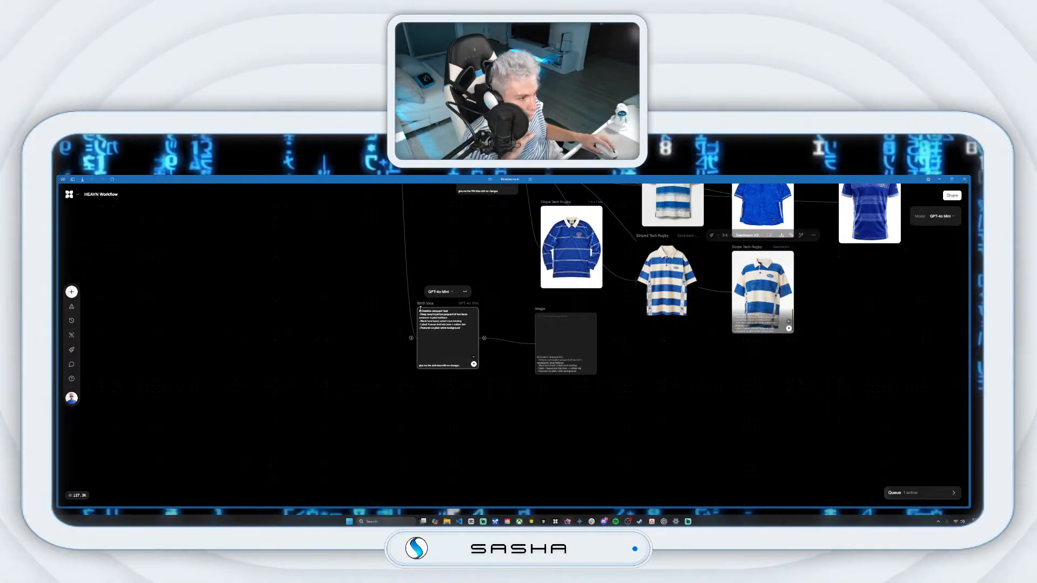
drag(483, 338, 548, 407)
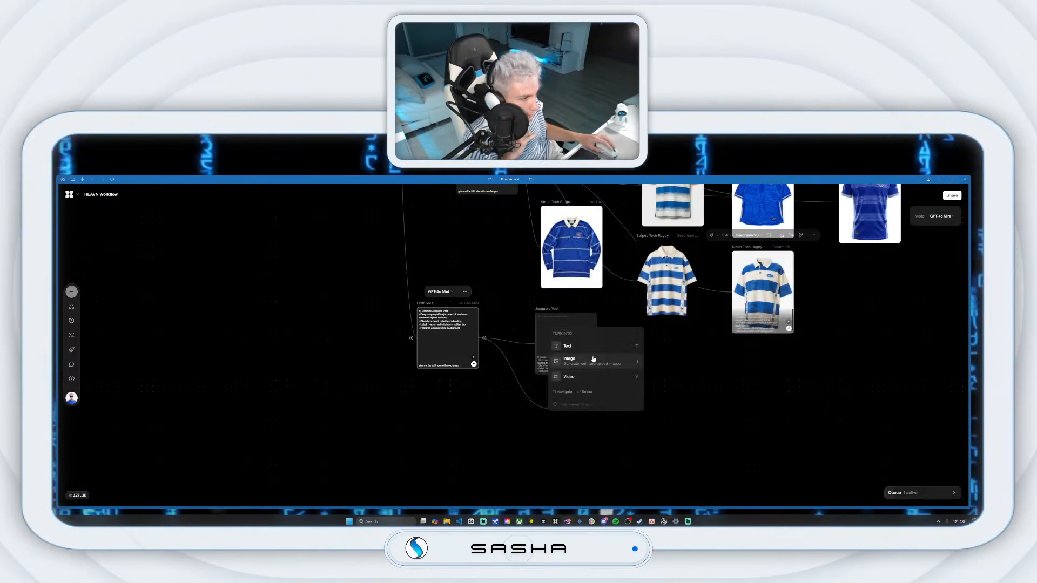
click(598, 361)
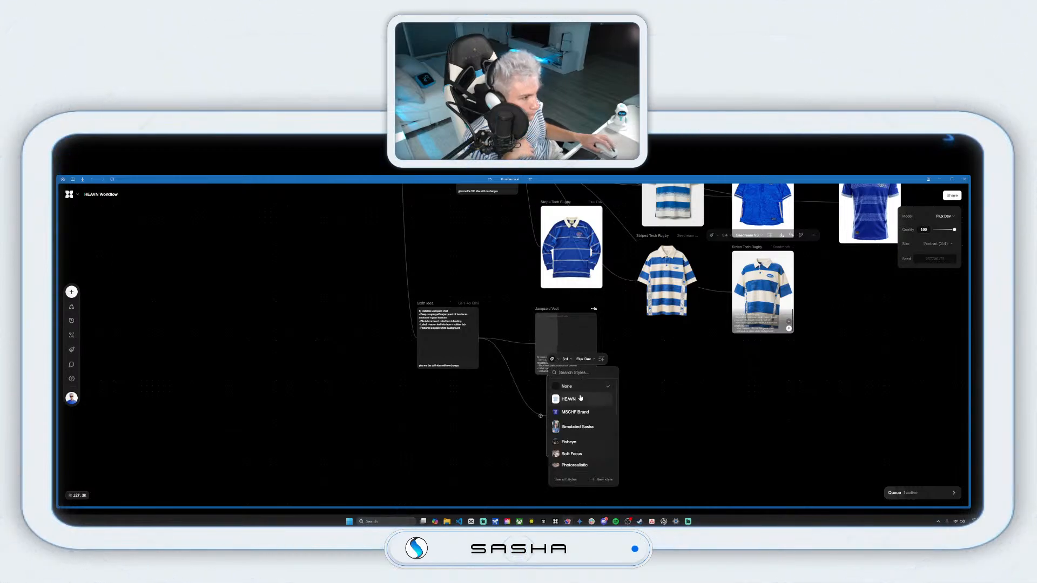
drag(546, 313, 547, 301)
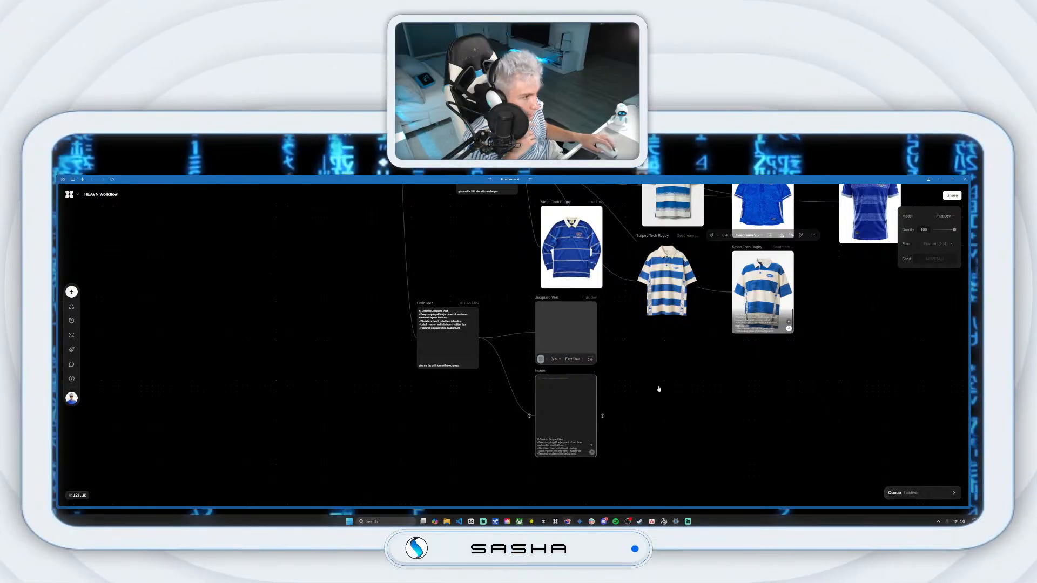
click(663, 351)
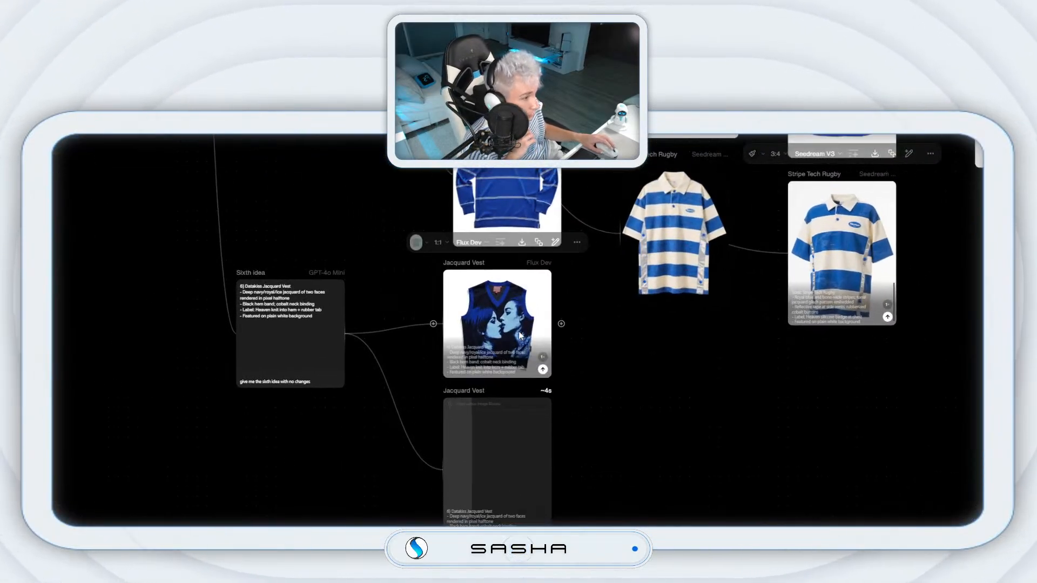
Step: Add an Imagen 4 image block from the Sixth Idea with 3:4 ratio, run it and place it beside the Flux Dev vests
drag(354, 334, 635, 422)
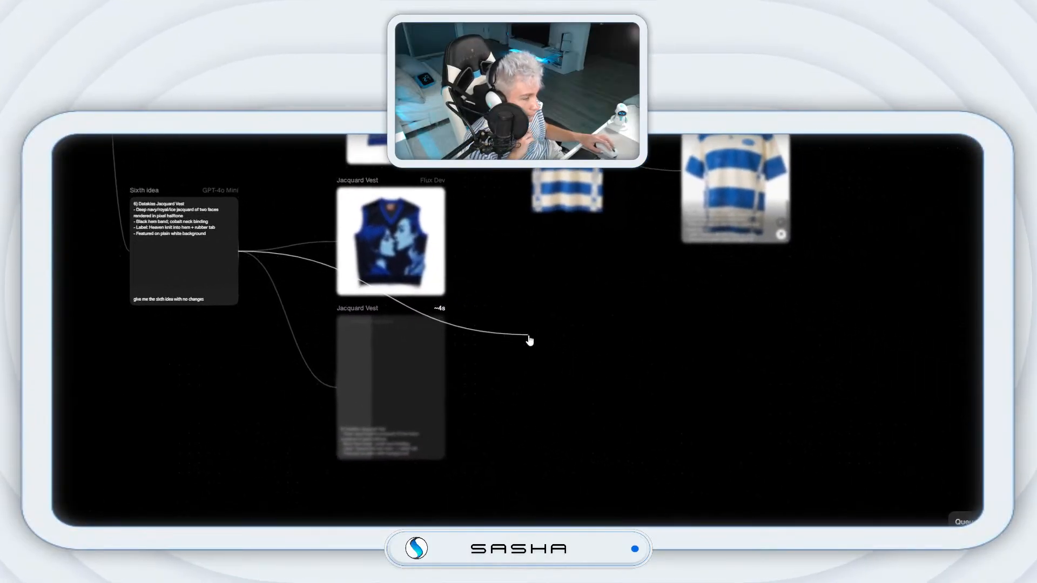
drag(531, 341, 530, 337)
click(592, 250)
click(591, 251)
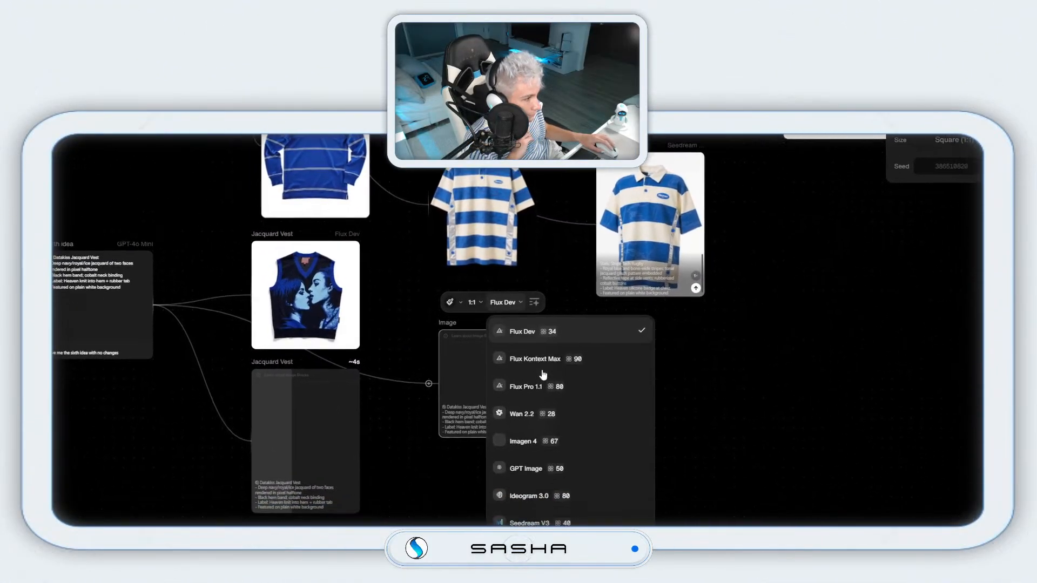
click(525, 448)
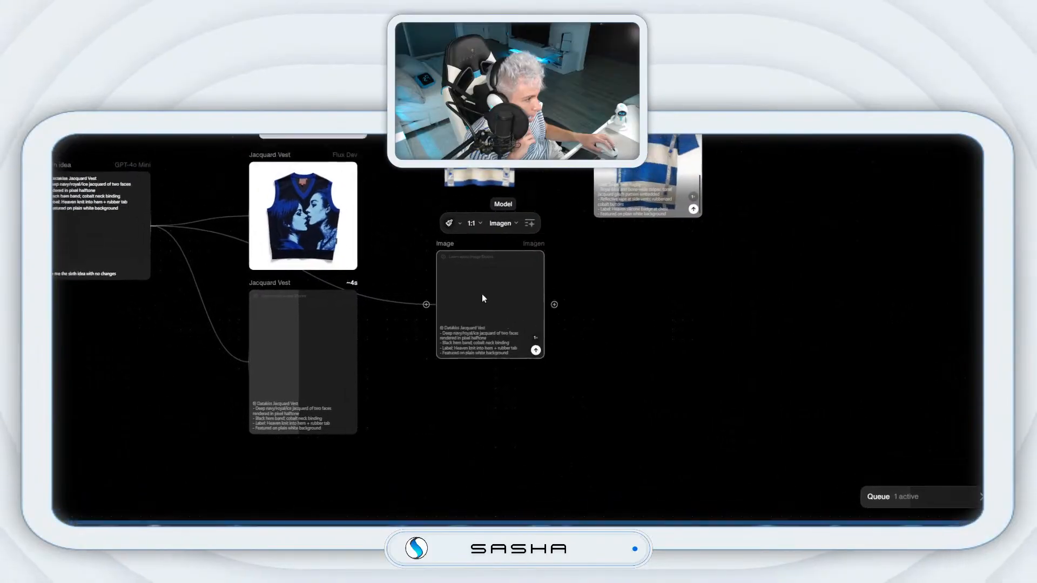
click(465, 217)
click(493, 354)
click(511, 359)
drag(421, 217, 391, 188)
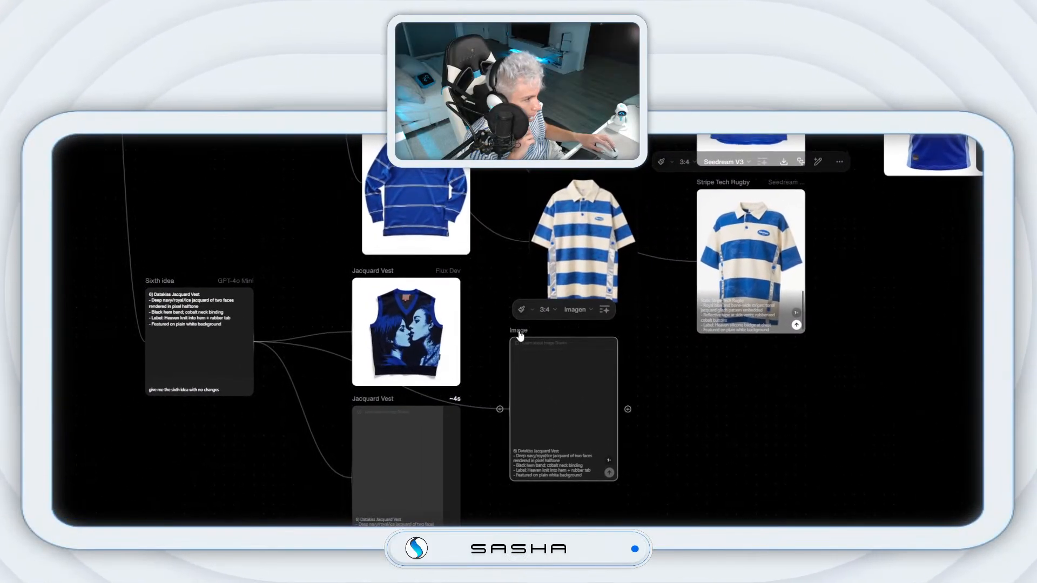
Step: Add a Seedream V3 image block from the Sixth Idea with 3:4 ratio, run it and place it beneath the Imagen vest
drag(263, 342, 530, 392)
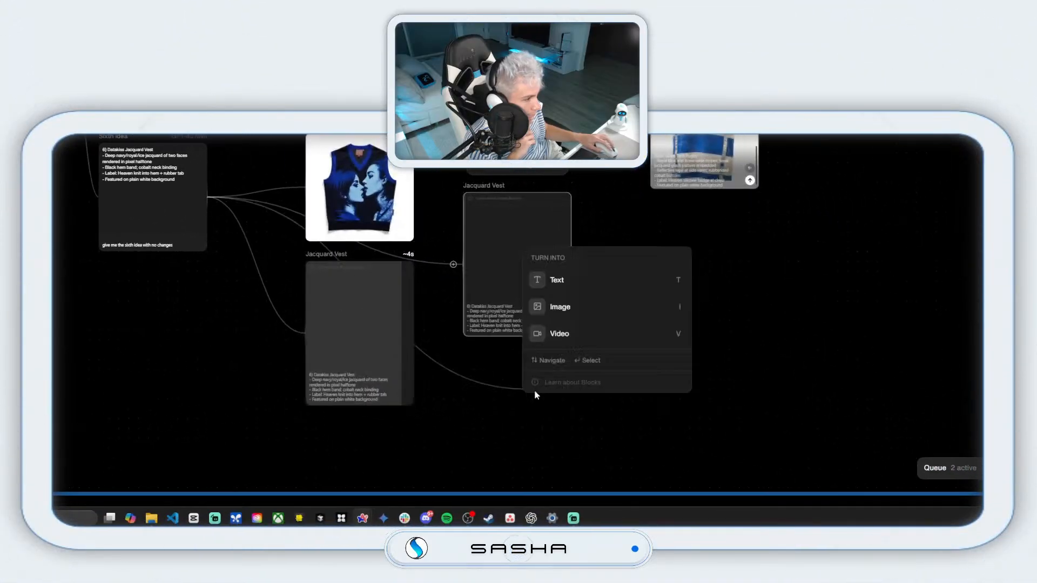
click(589, 307)
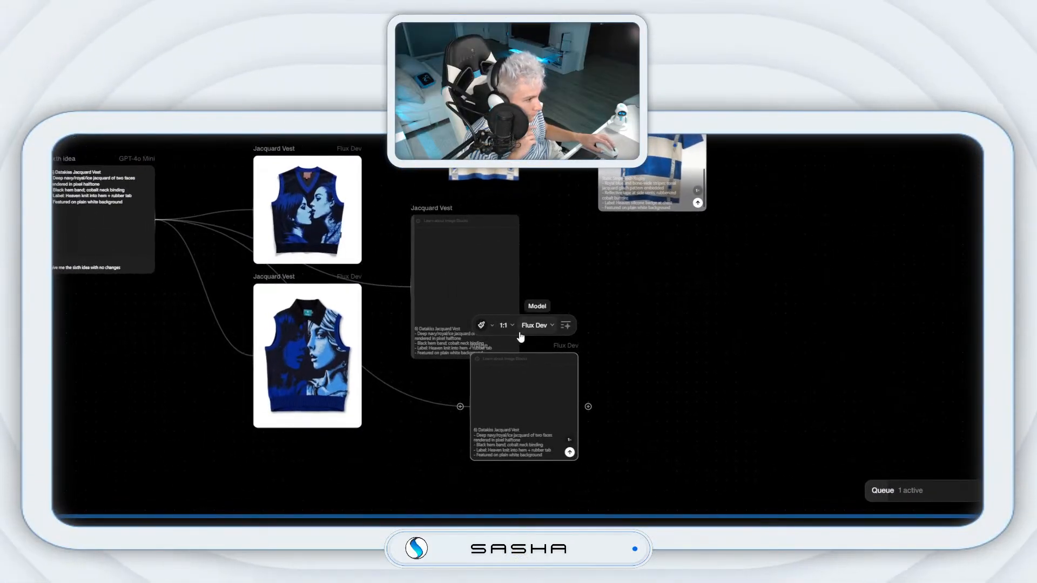
click(533, 327)
click(535, 328)
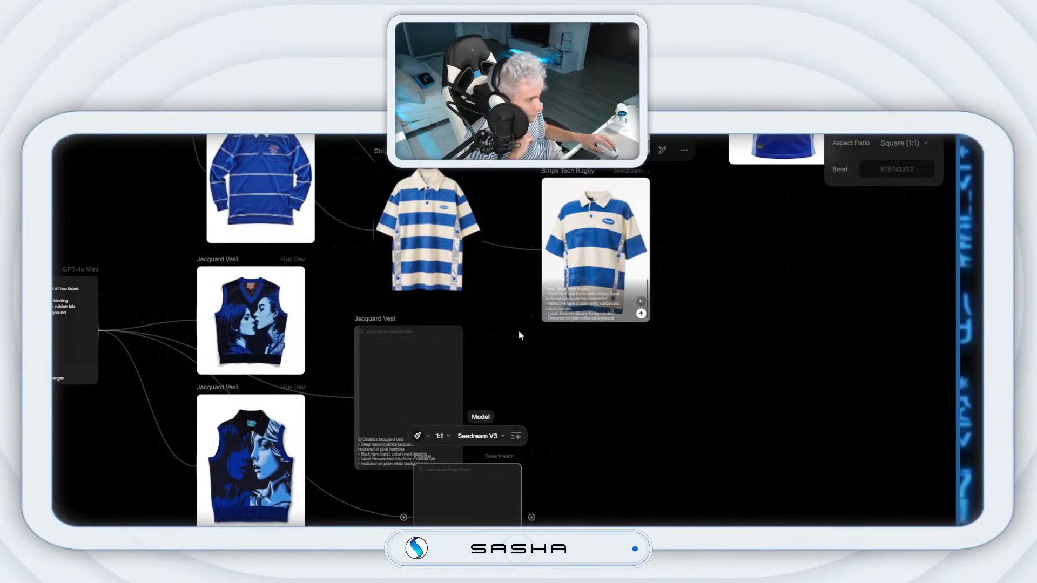
click(518, 337)
click(503, 336)
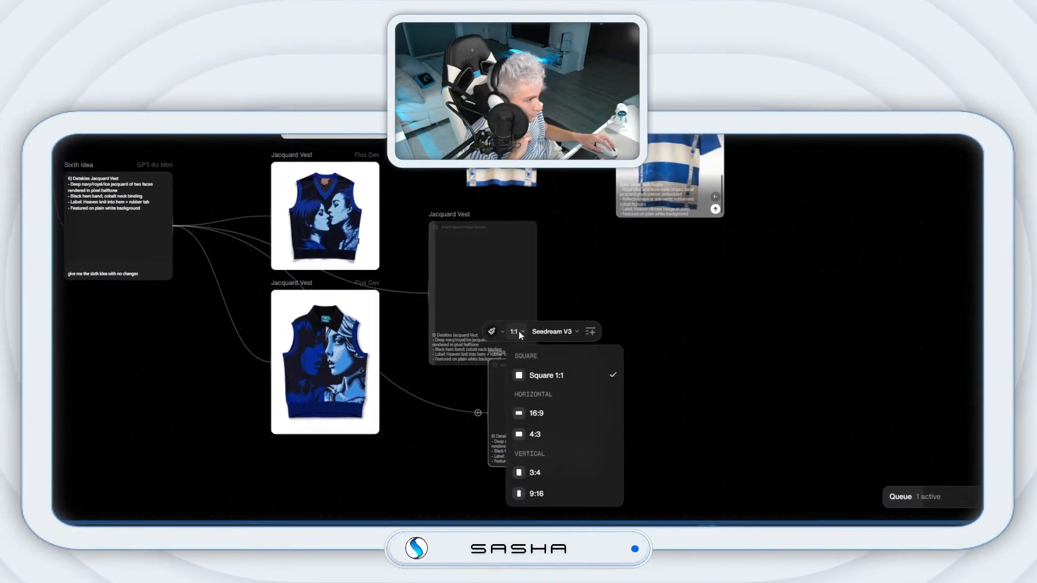
click(516, 443)
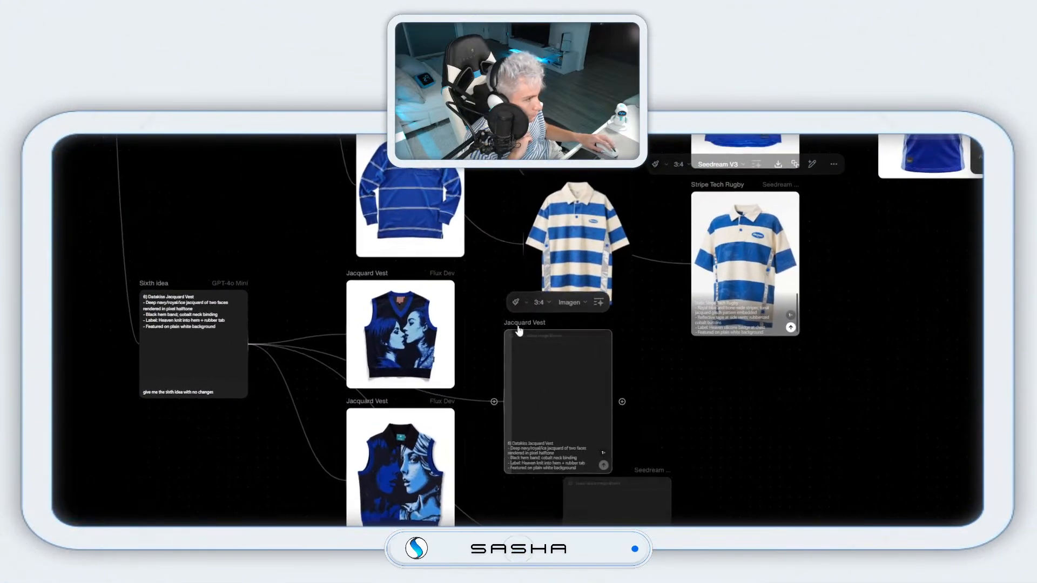
drag(574, 490, 515, 491)
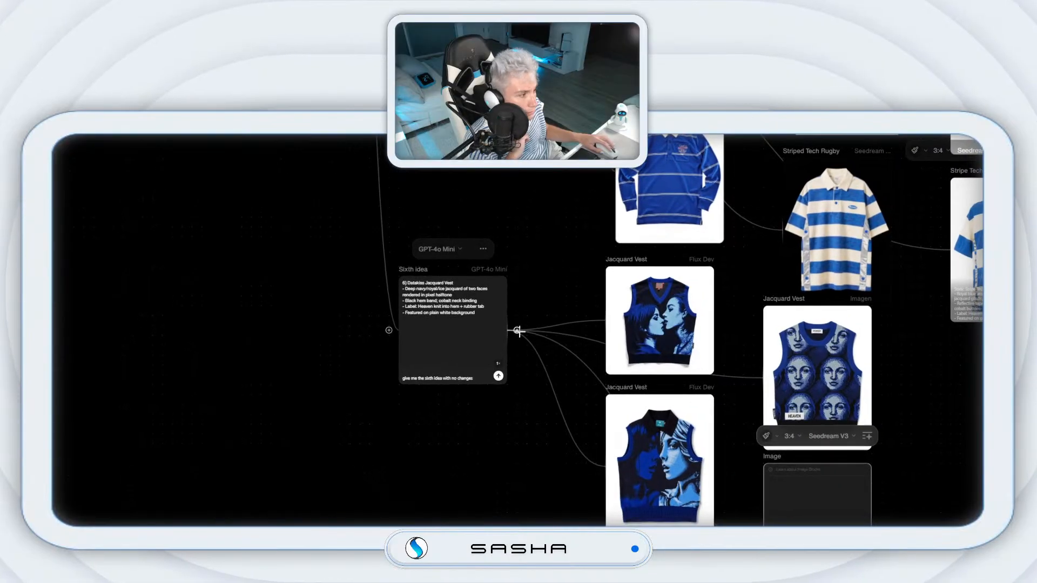
Step: Add a Wan 2.2 image block from the Sixth Idea with 3:4 ratio, run it and place it beside the Imagen vest
drag(517, 329, 575, 344)
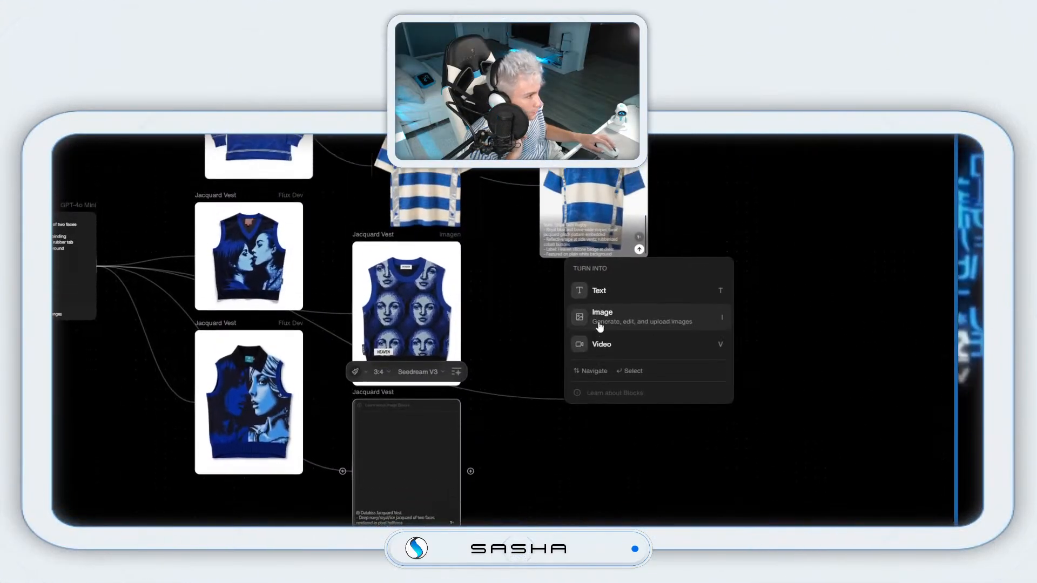
click(597, 326)
click(623, 324)
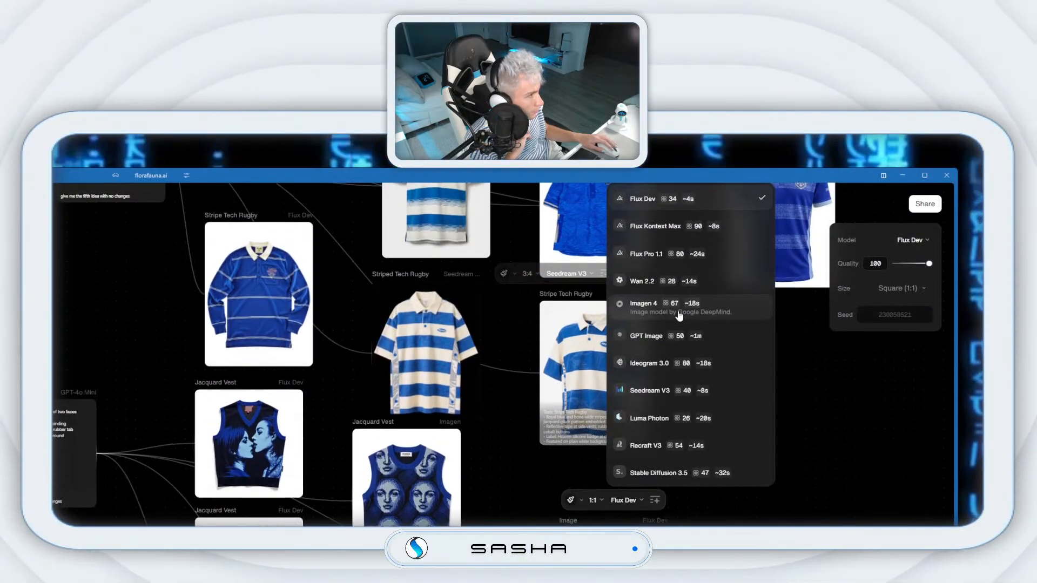
click(666, 325)
click(596, 351)
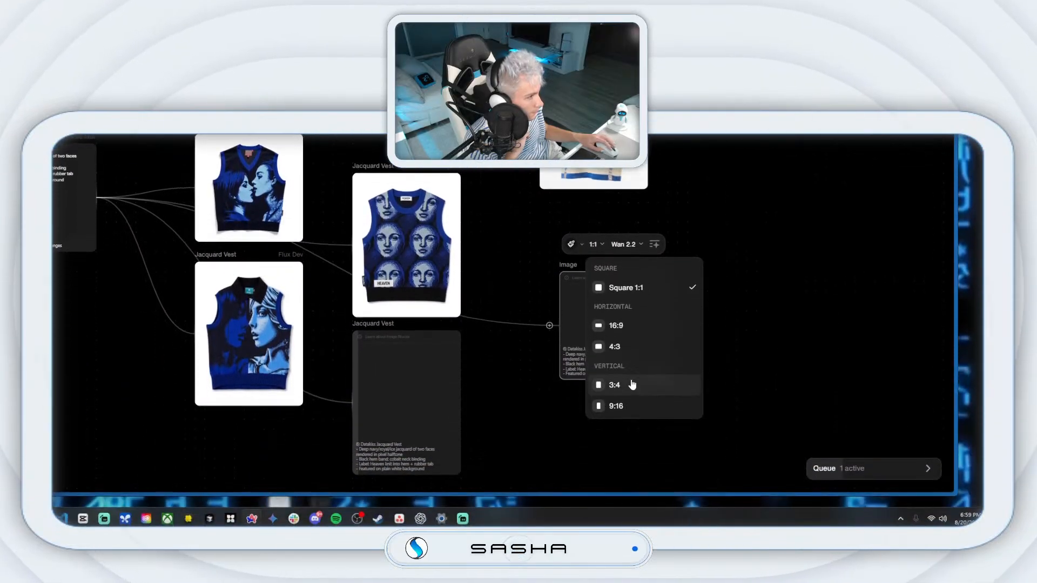
click(630, 385)
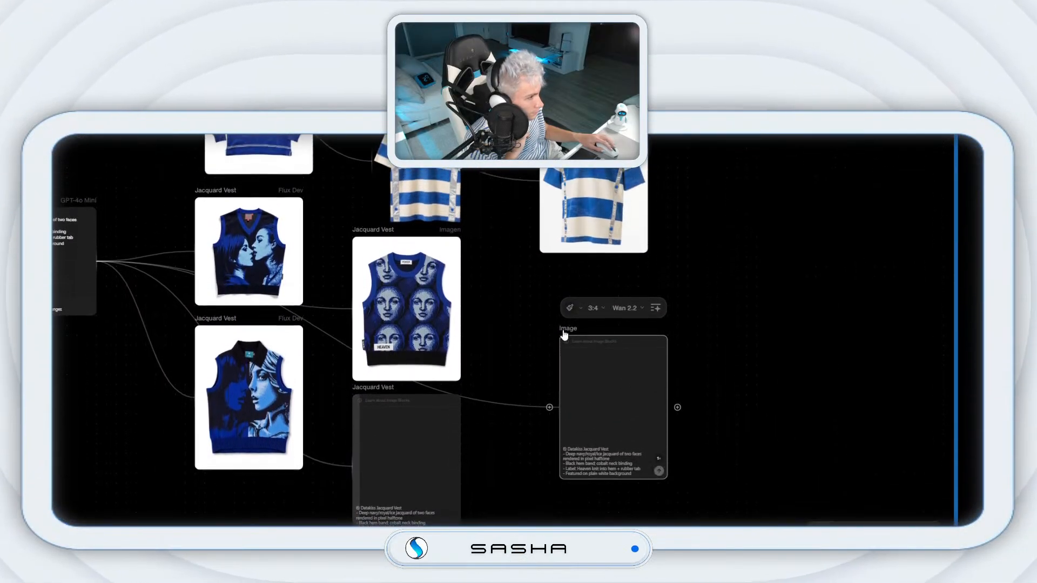
drag(561, 286, 542, 276)
drag(526, 328, 522, 323)
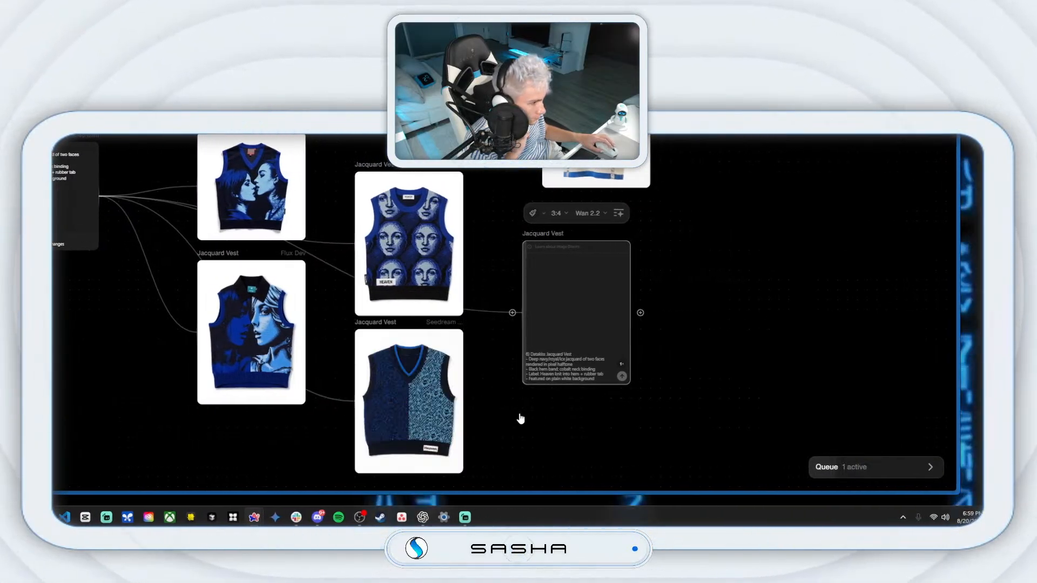
Step: View the Seedream V3 vest image in full screen and return to the canvas
click(438, 403)
right_click(440, 390)
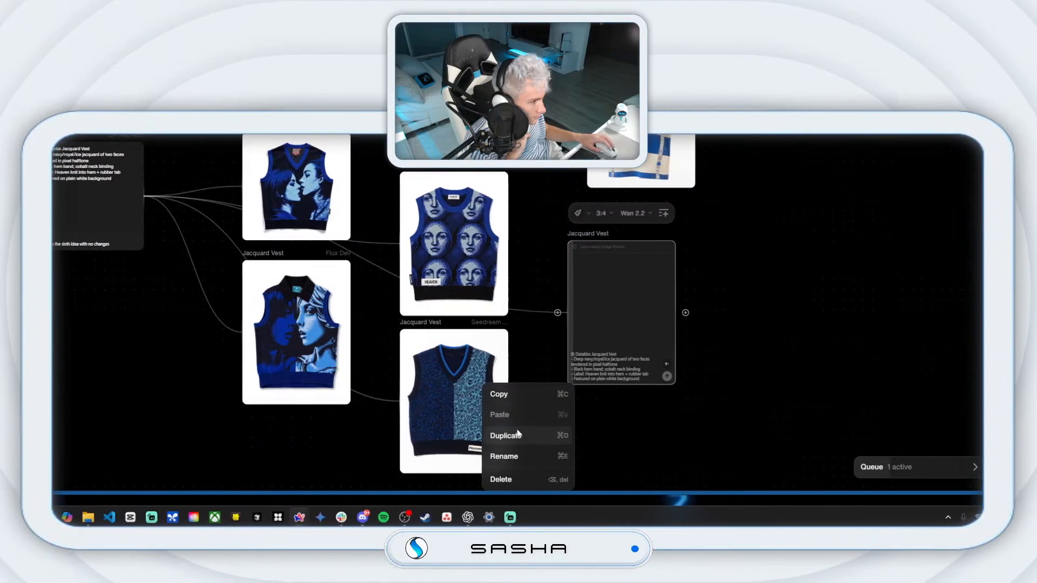
click(443, 353)
click(605, 302)
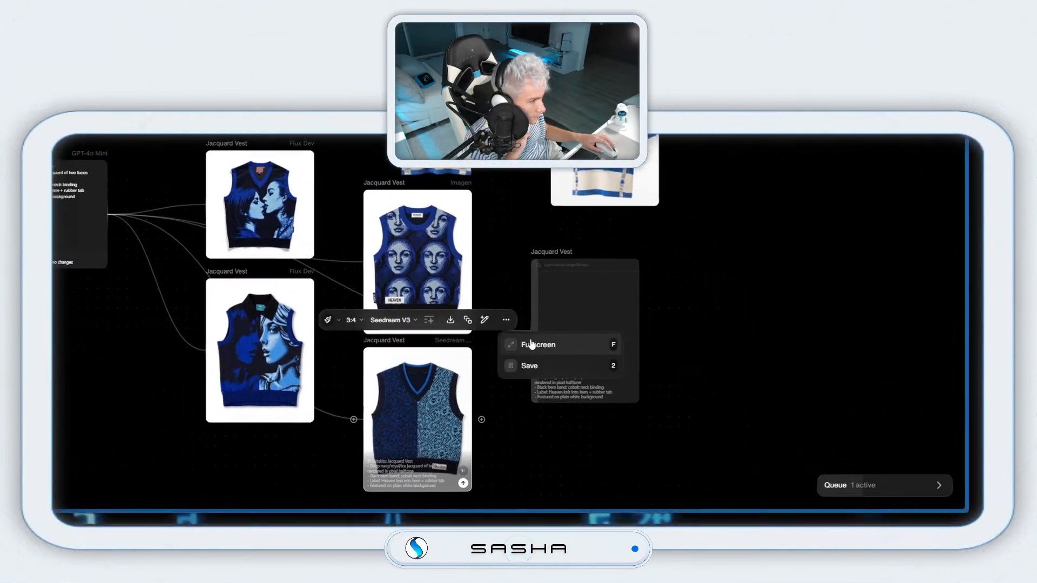
click(630, 323)
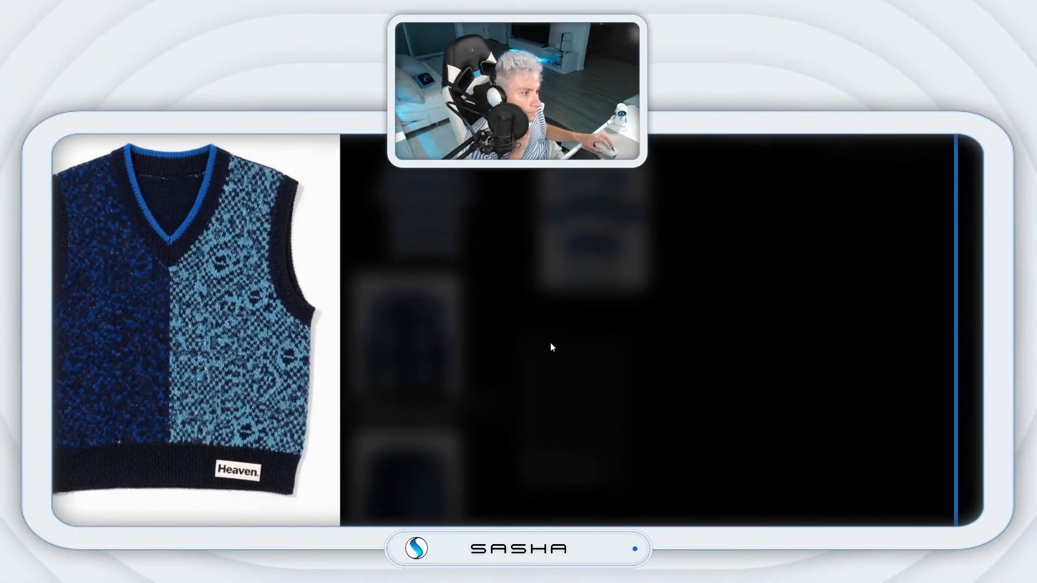
click(812, 288)
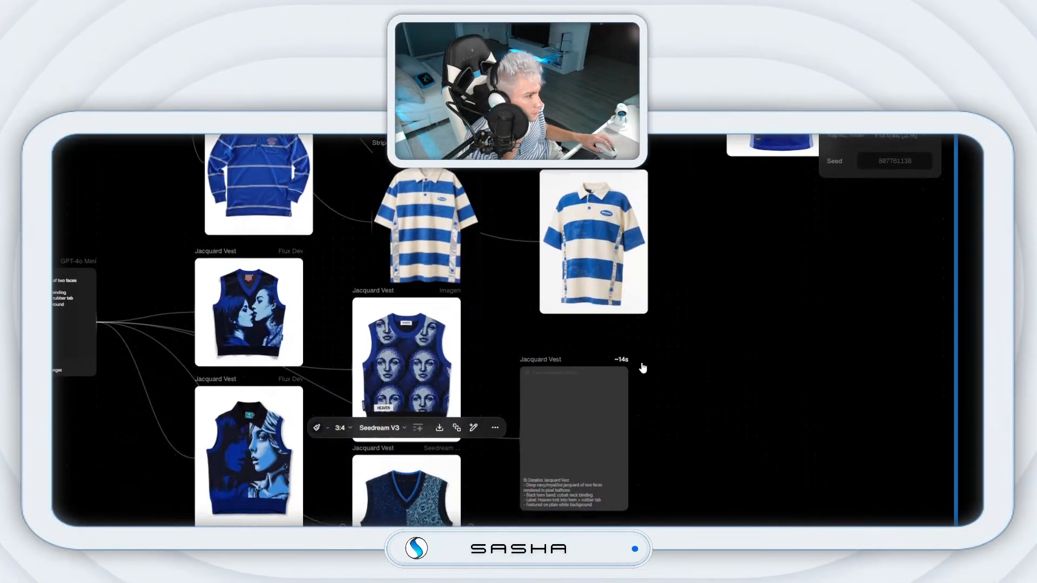
Step: Add another Imagen 4 image block from the Sixth Idea with 3:4 ratio, run it and place it beneath the Wan 2.2 vest
drag(641, 395, 622, 349)
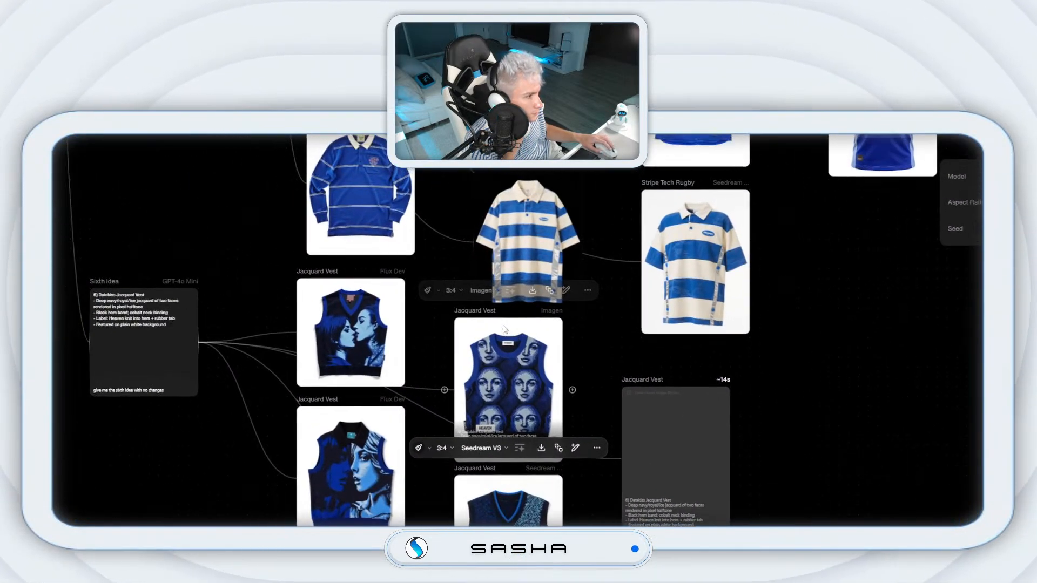
scroll(563, 361, down, 5)
scroll(563, 361, right, 5)
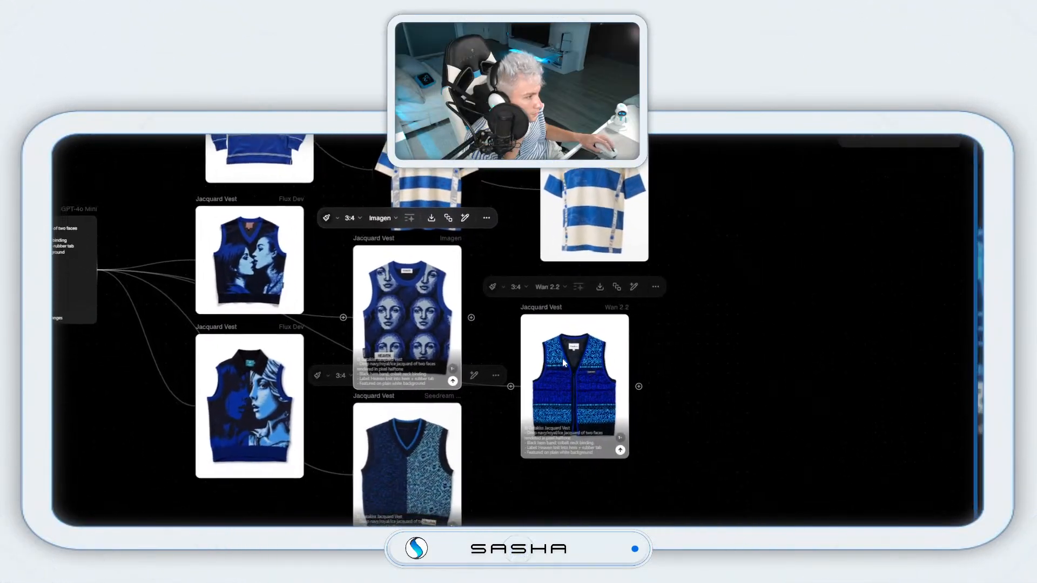
scroll(512, 335, left, 8)
scroll(512, 335, up, 2)
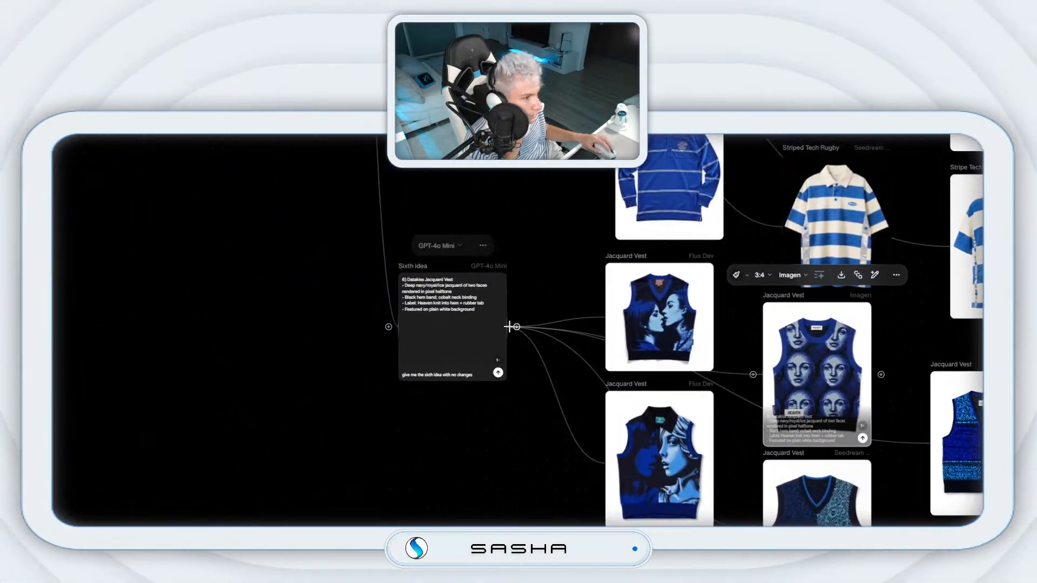
drag(510, 327, 704, 333)
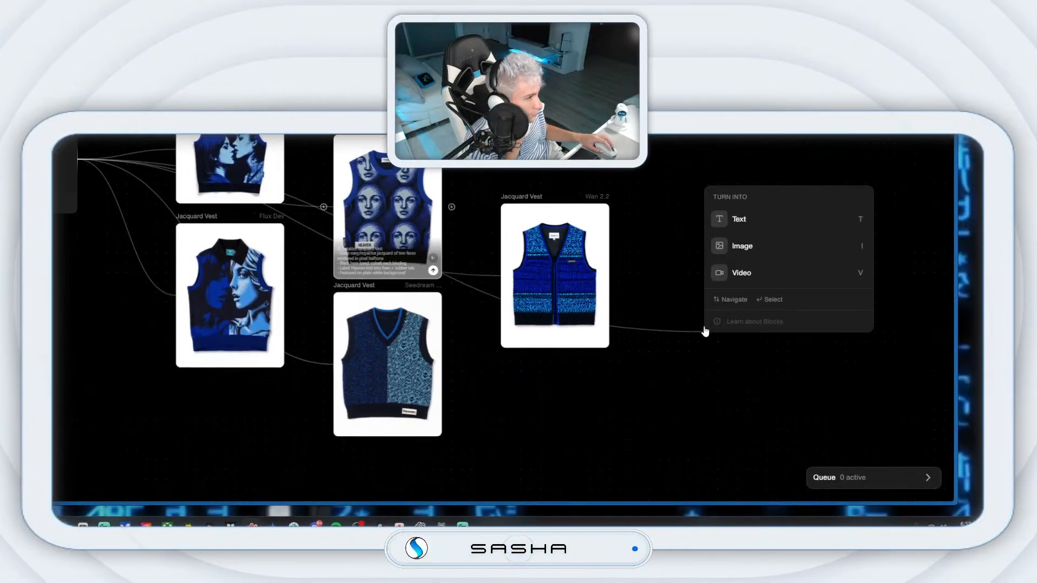
click(763, 332)
click(762, 332)
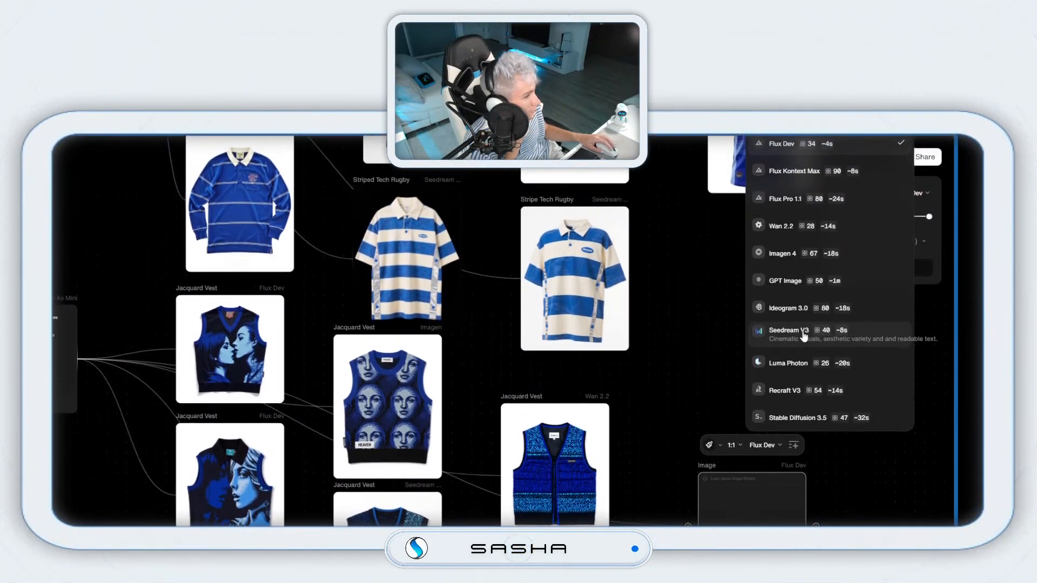
click(775, 254)
click(733, 445)
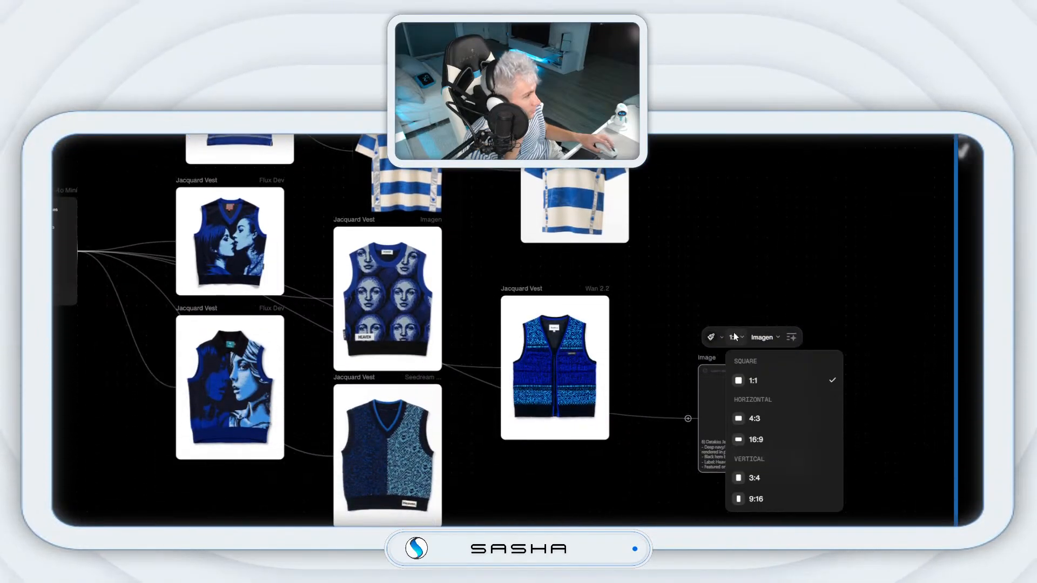
click(763, 381)
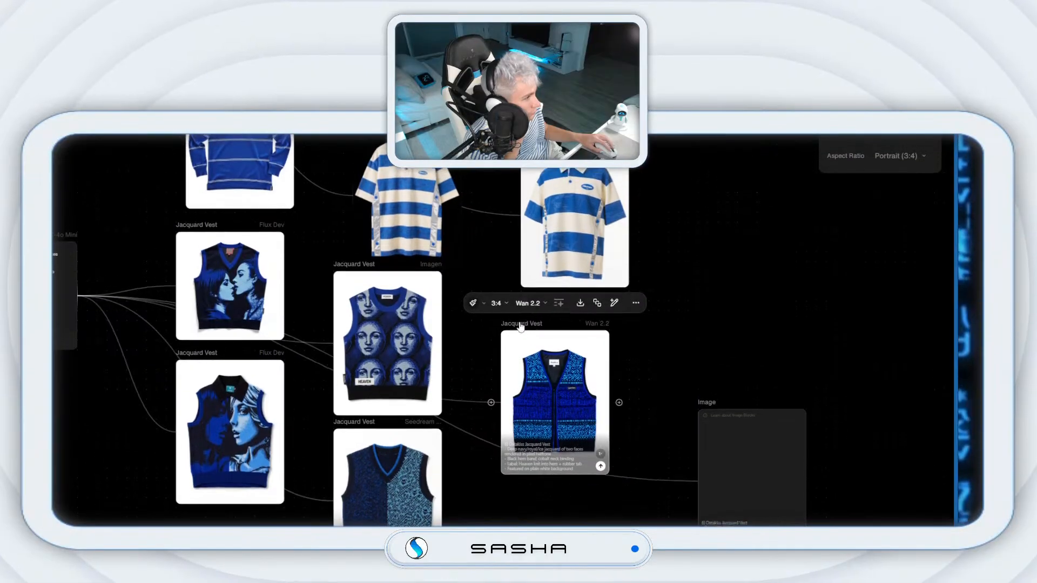
drag(521, 185, 532, 156)
drag(754, 341, 567, 397)
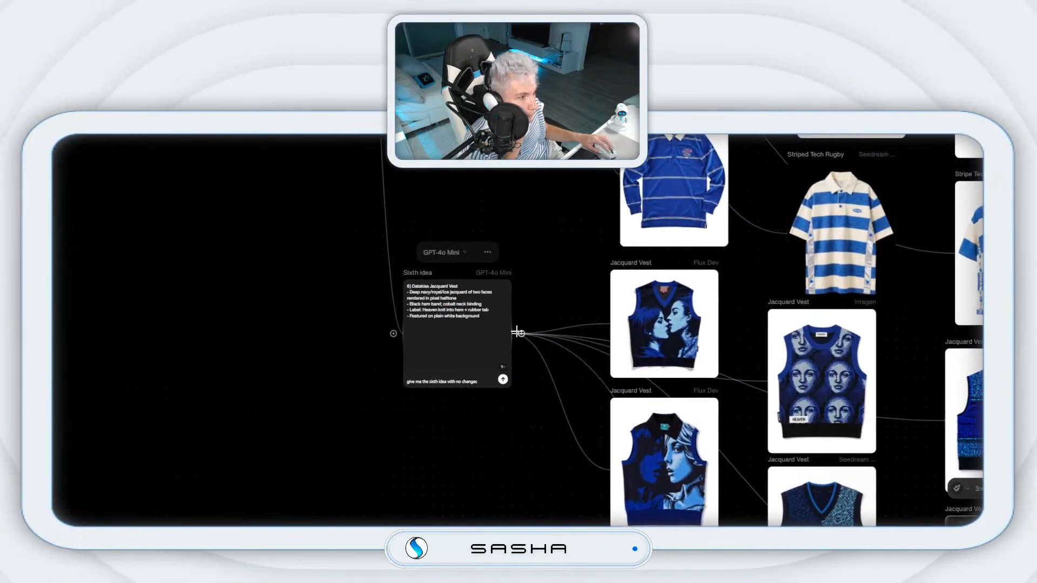
Step: Add a Flux Kontext image block from the Sixth Idea with 3:4 ratio, run it and place it beside the Wan 2.2 vest
drag(341, 246, 967, 360)
click(778, 250)
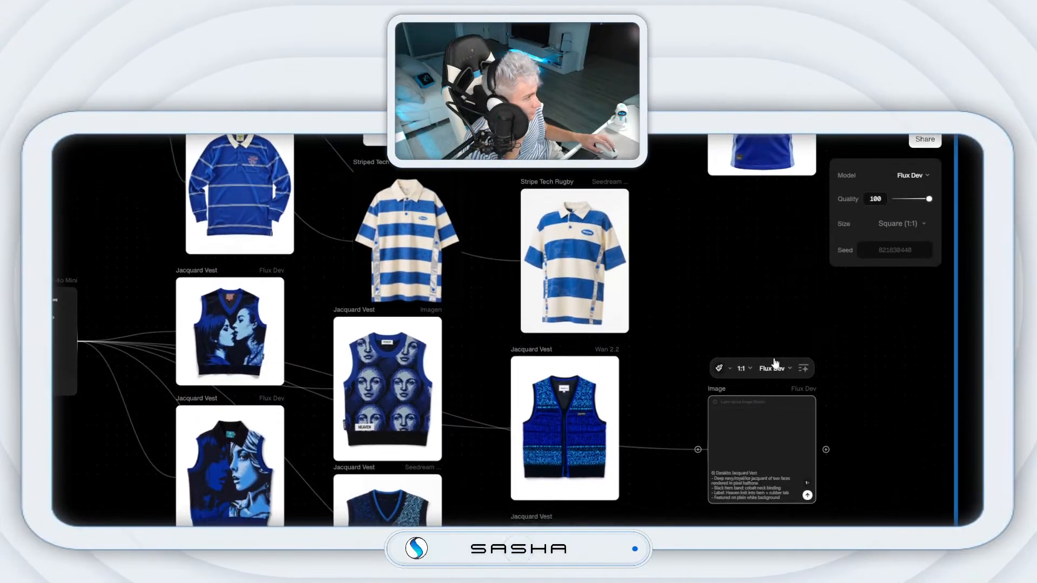
click(772, 249)
click(805, 289)
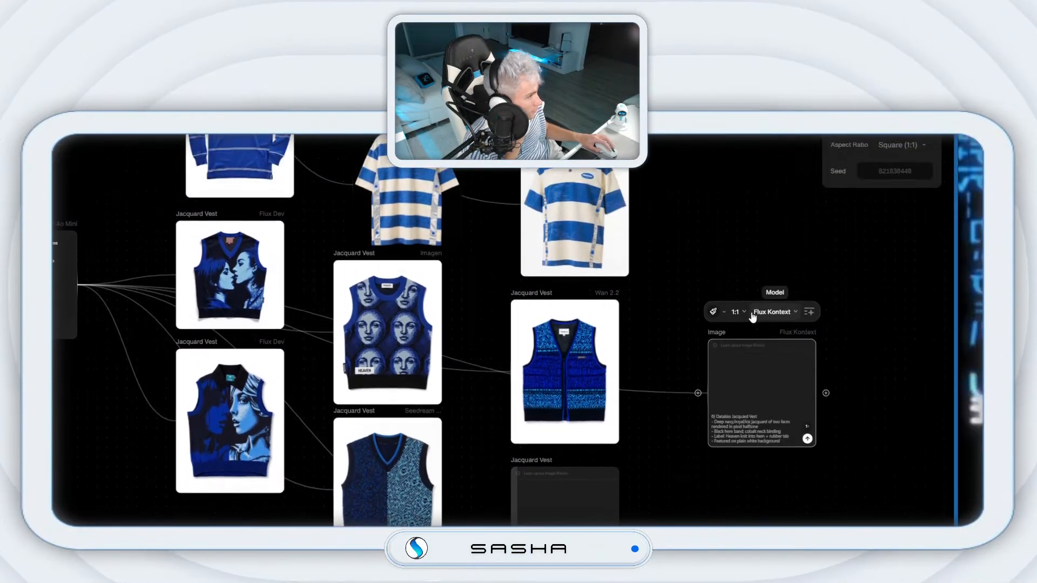
click(736, 232)
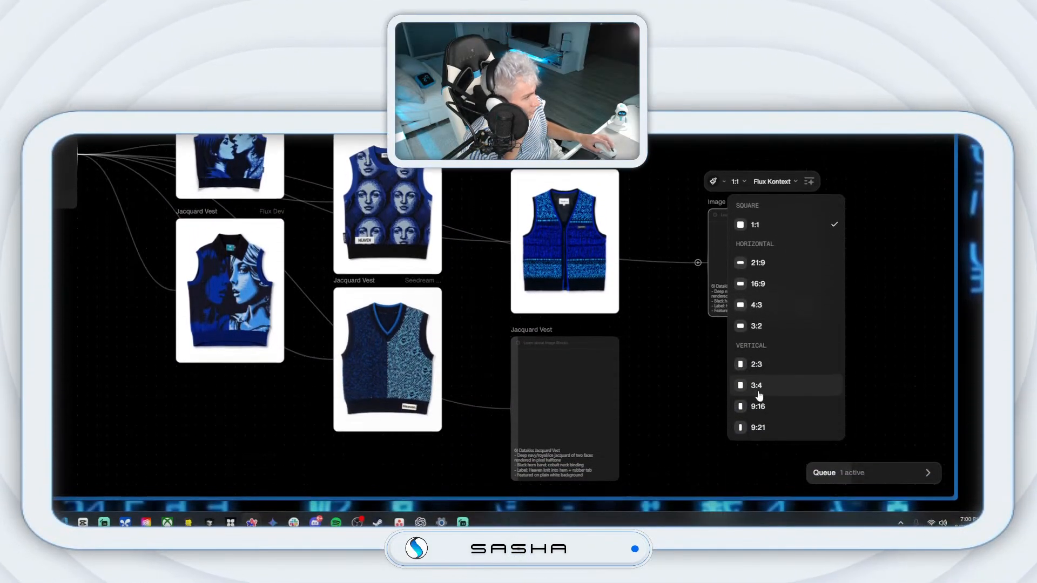
click(759, 392)
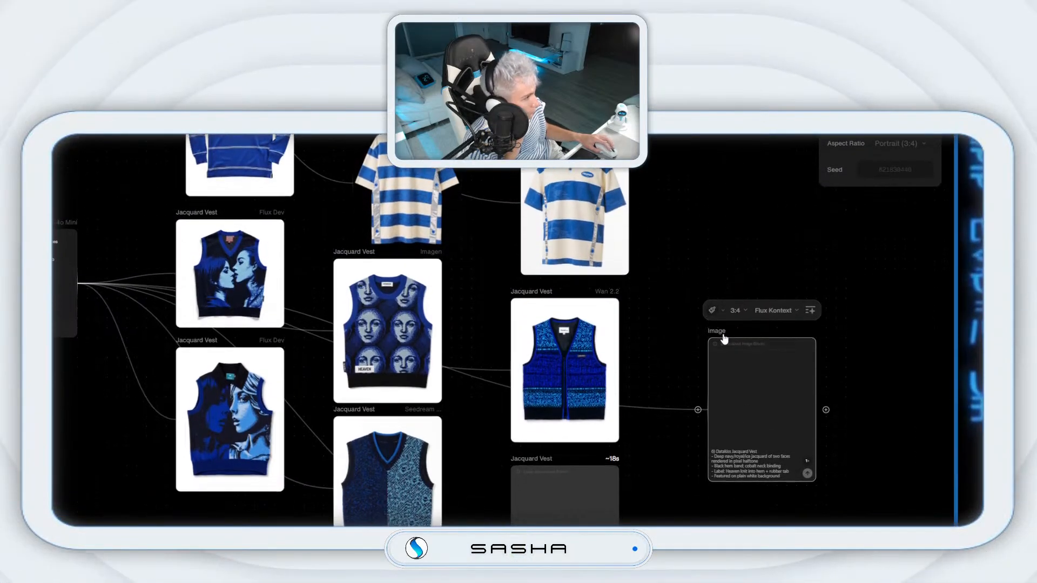
drag(708, 333, 699, 333)
drag(644, 479, 615, 415)
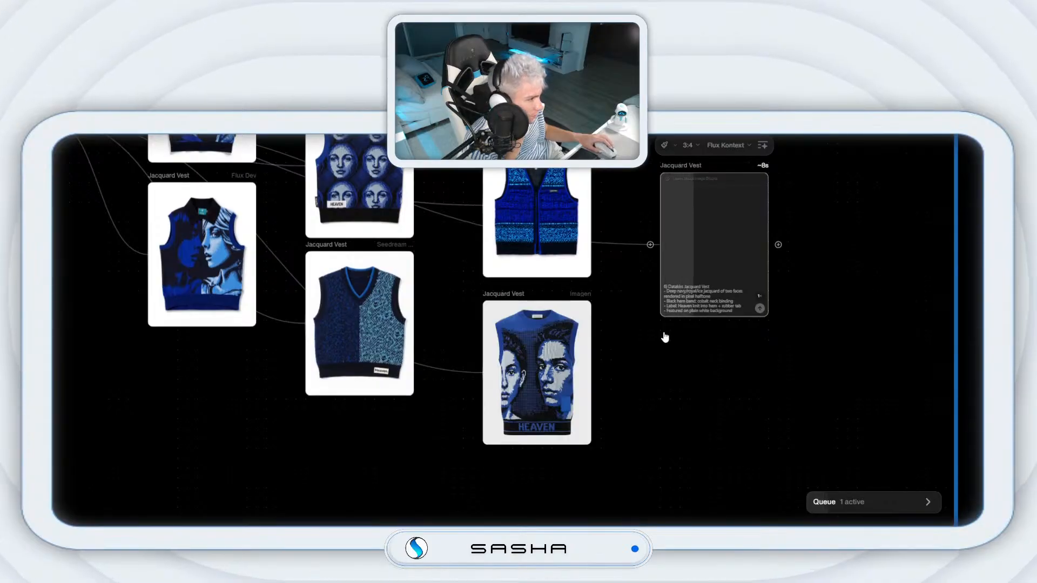
Step: Add a Flux Dev image block from the Sixth Idea with 3:4 ratio and HEAVN style, and run it beneath the lower Flux Dev vest
mouse_move(587, 440)
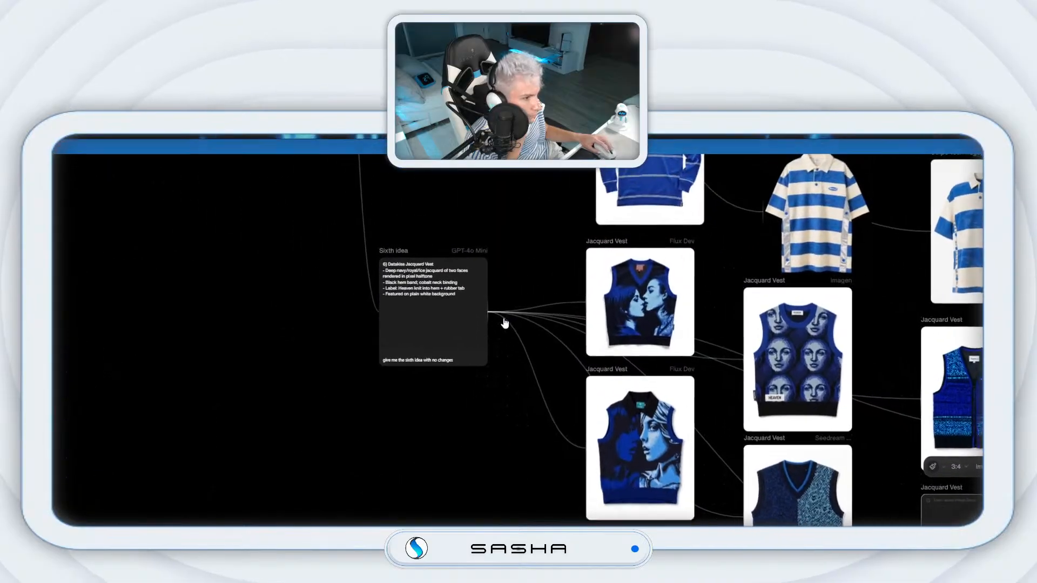
drag(498, 311, 536, 362)
click(516, 339)
click(478, 337)
click(513, 406)
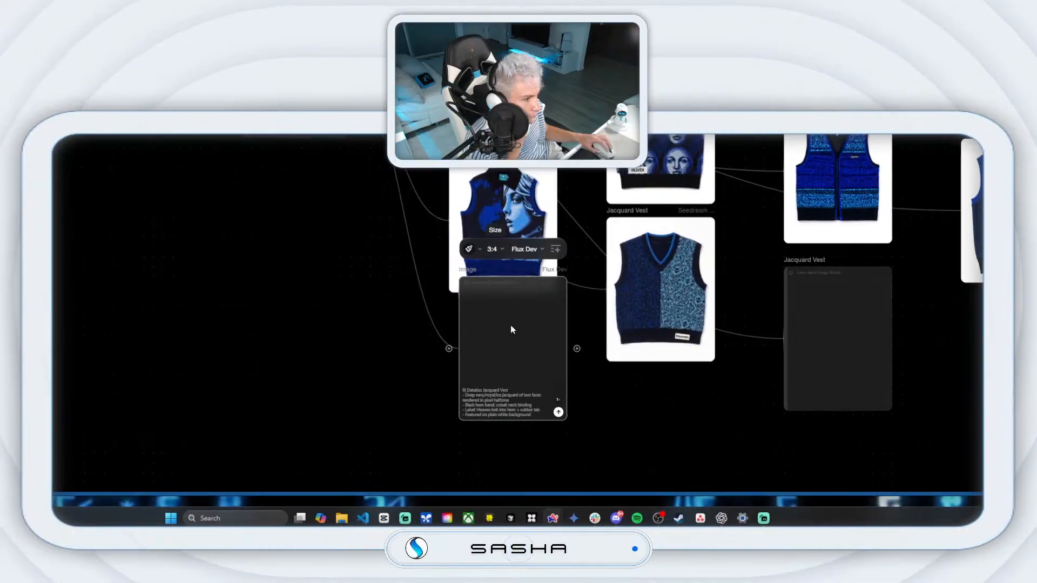
click(462, 266)
click(518, 374)
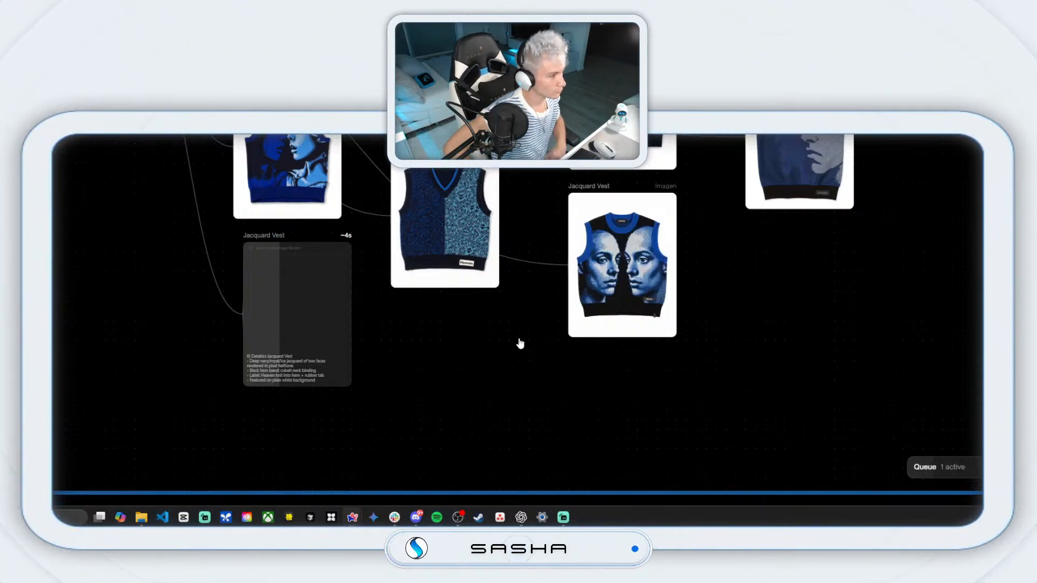
Step: View the Imagen vest with two facing faces in full screen, then regenerate the newest HEAVN-style Flux Dev vest
click(637, 270)
right_click(639, 270)
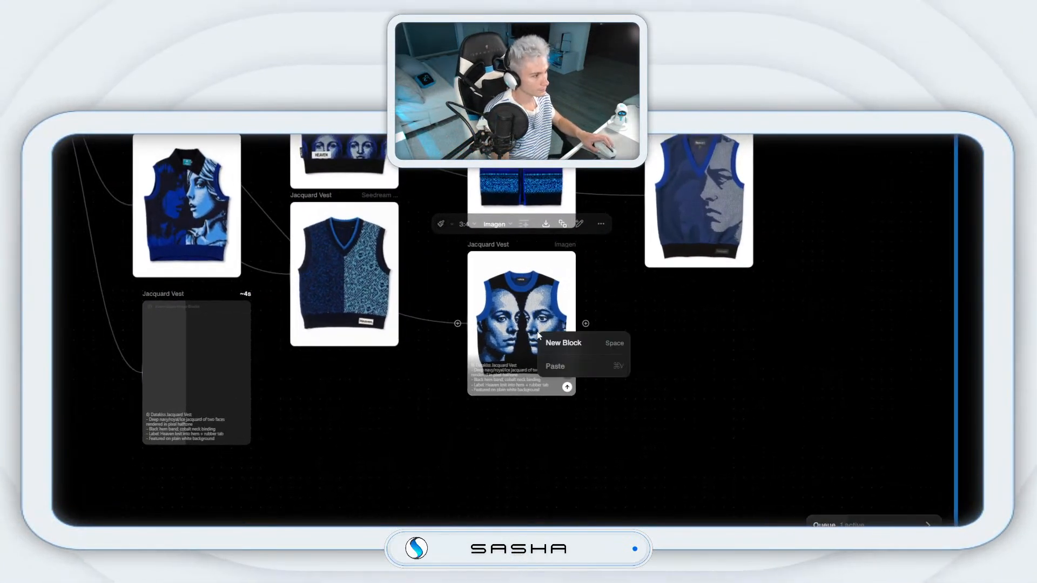
click(725, 190)
click(603, 301)
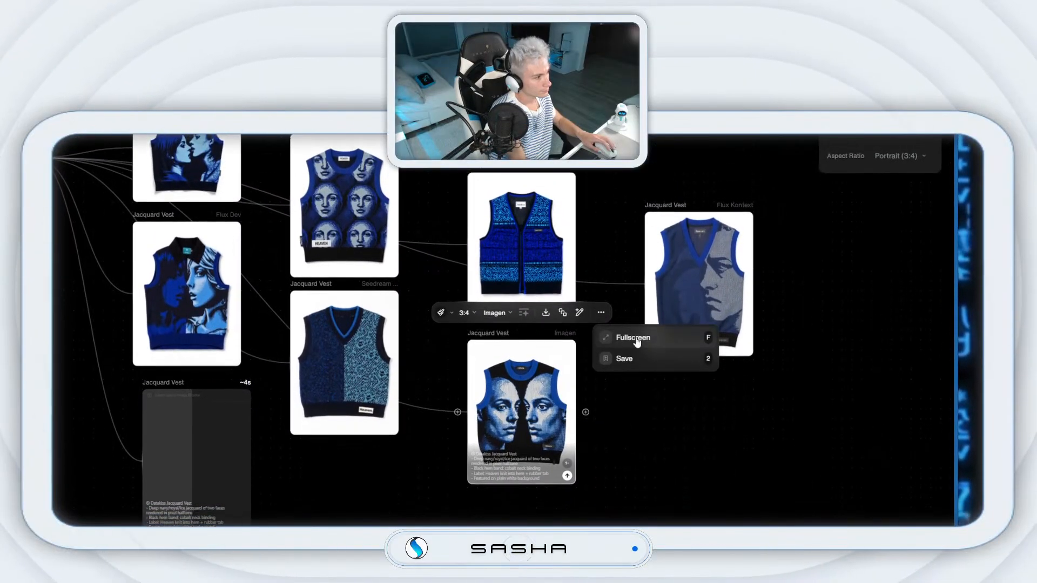
click(638, 311)
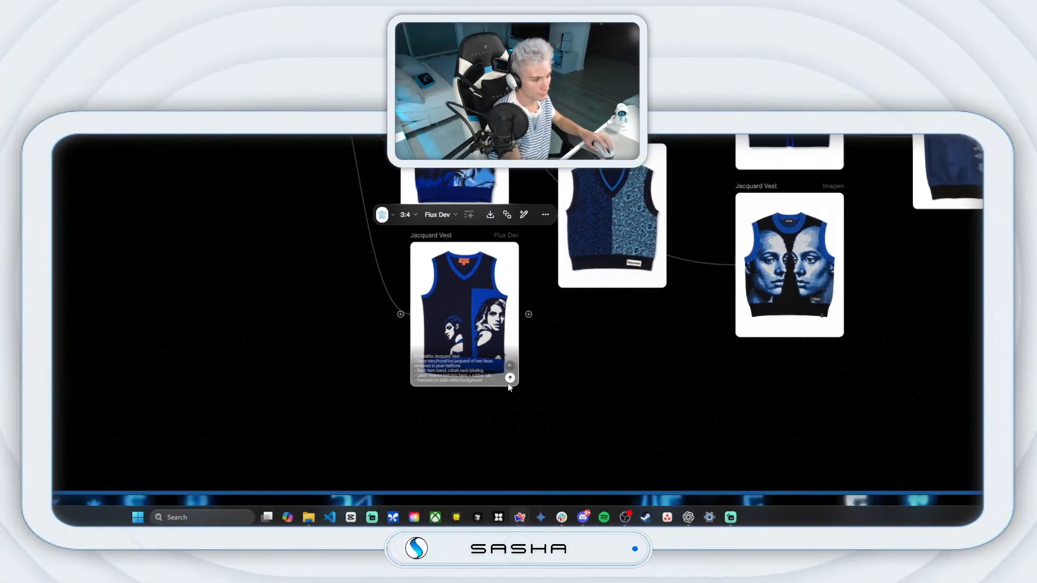
click(495, 378)
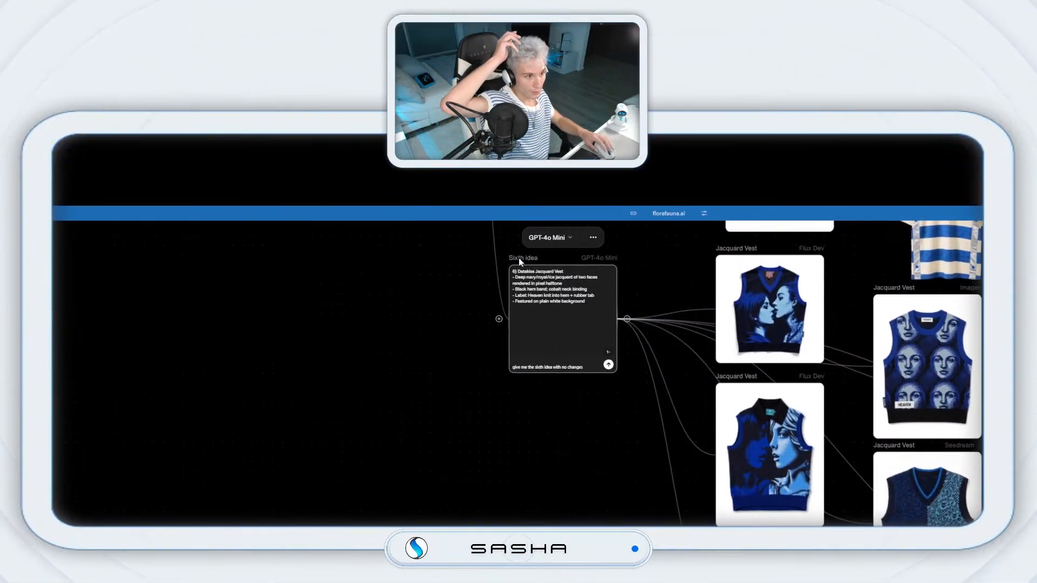
Step: Duplicate the Sixth Idea block, rename it Seventh idea, and run it with the prompt "give me the seventh idea with no changes"
right_click(520, 262)
click(521, 312)
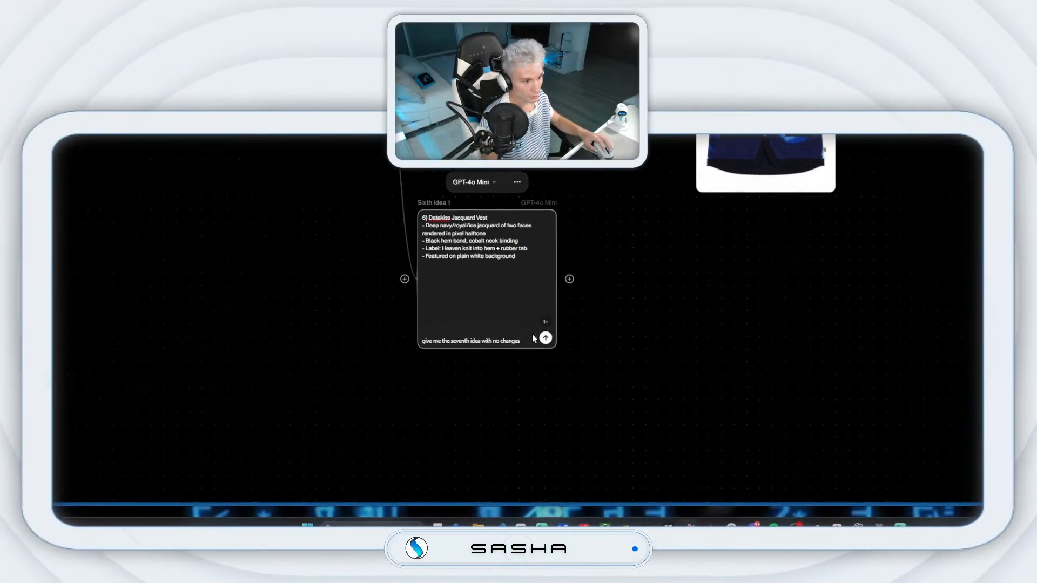
key(Return)
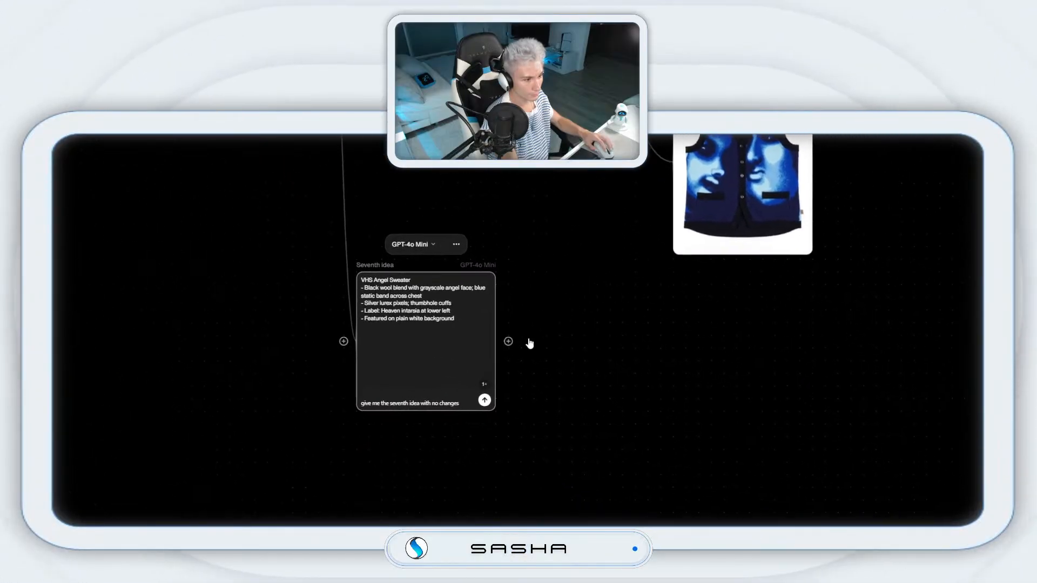
Step: Add a Flux Dev image block from the Seventh Idea with 3:4 ratio and HEAVN style, and run it
drag(569, 340, 524, 338)
click(523, 326)
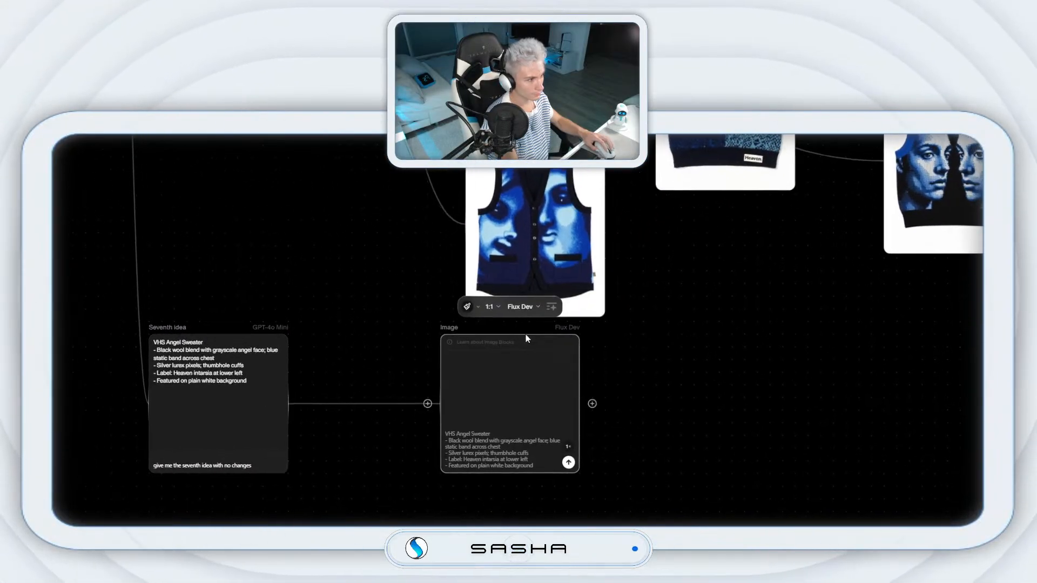
click(524, 328)
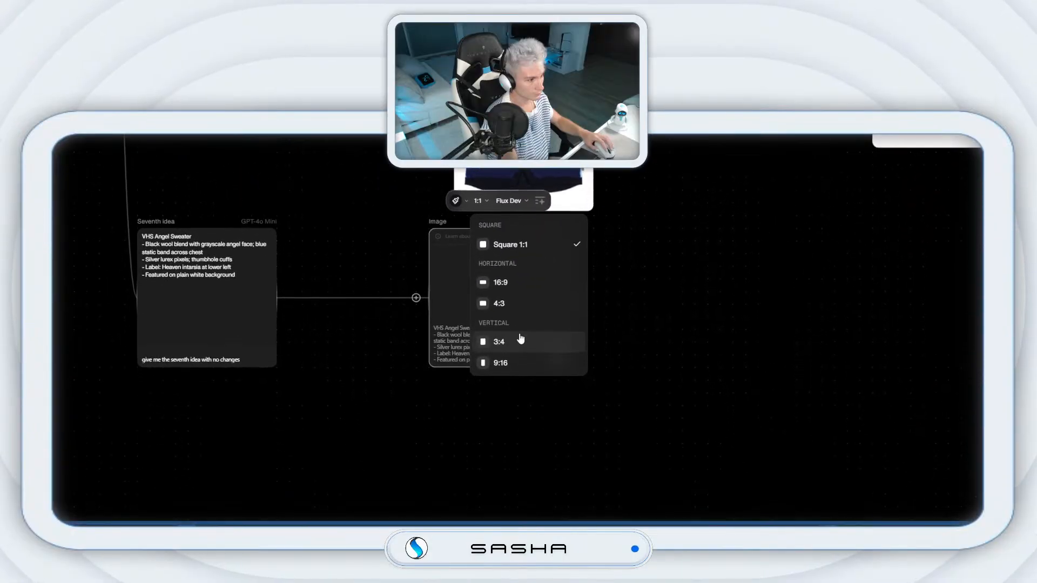
click(522, 339)
click(489, 307)
click(521, 396)
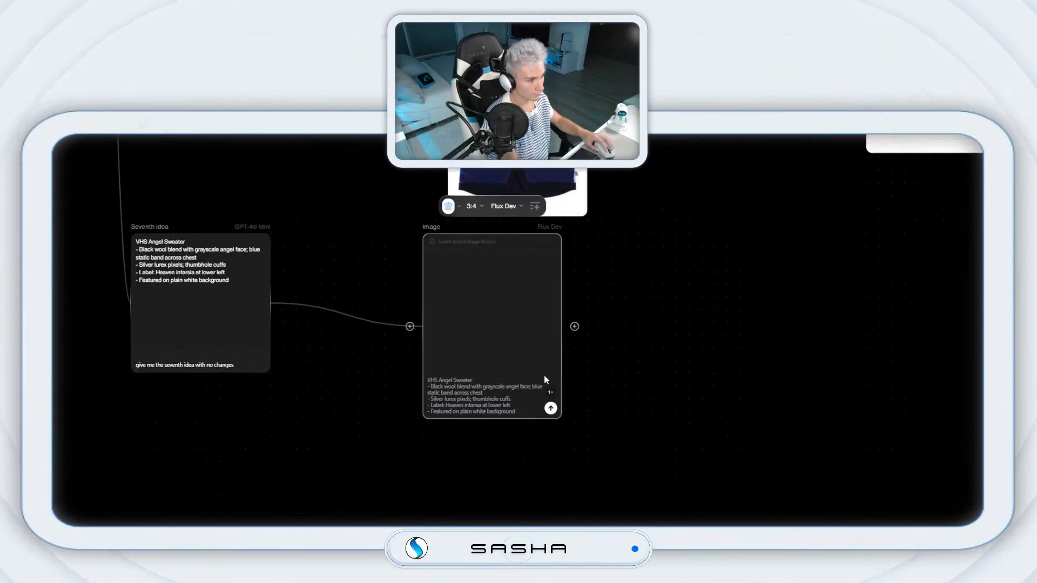
click(515, 373)
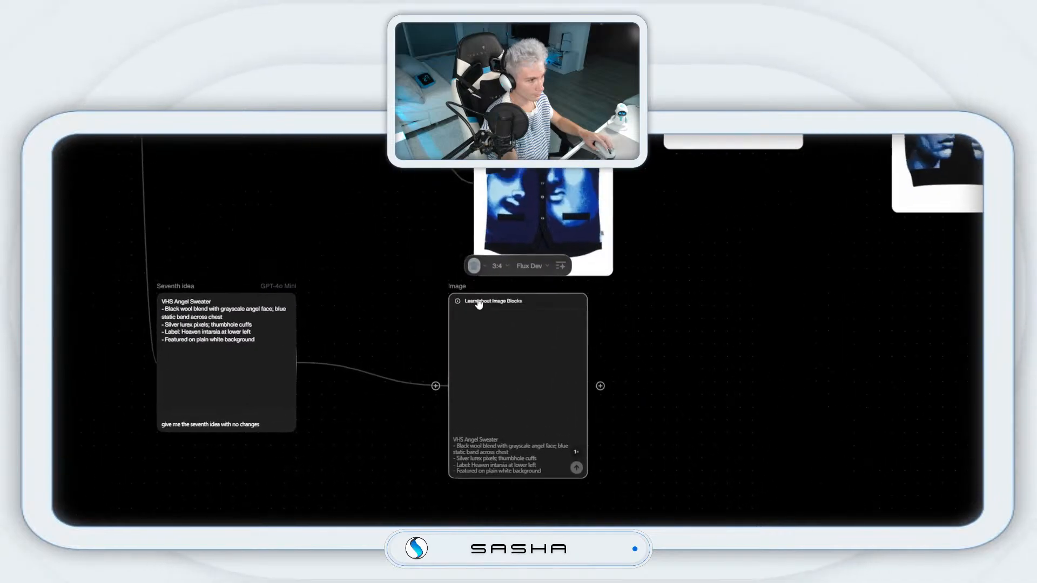
Step: Arrange the Seventh Idea block and its first sweater image block close together, side by side beneath the vests
drag(516, 332, 465, 319)
drag(224, 329, 212, 354)
drag(773, 300, 735, 313)
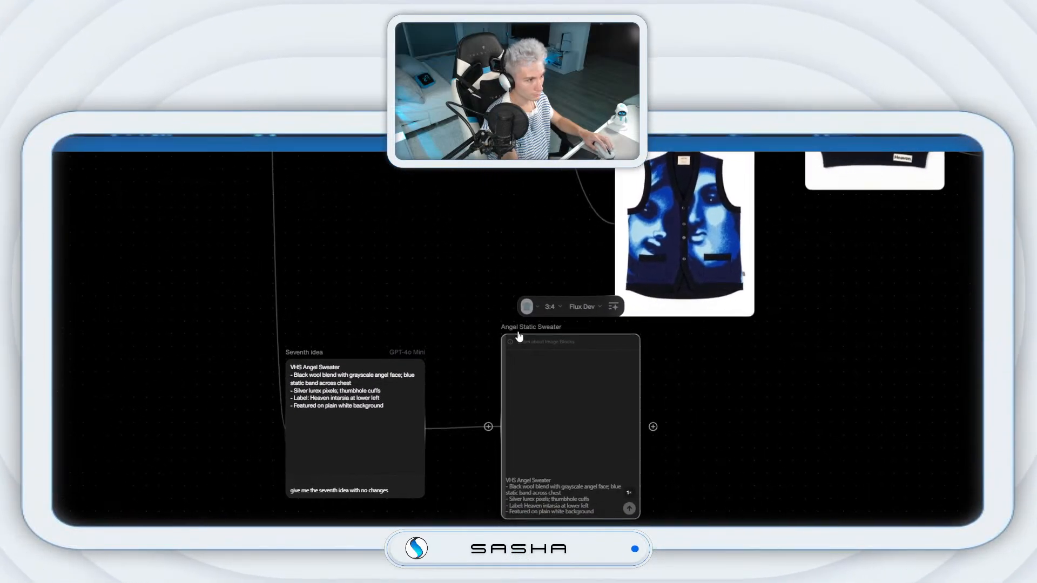
drag(455, 280, 429, 293)
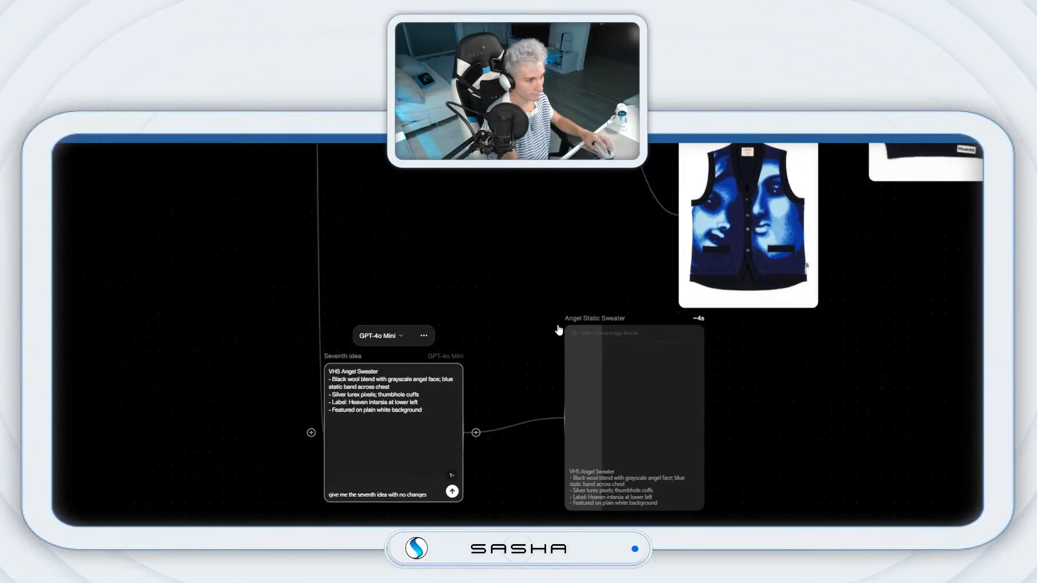
Step: Add a second Flux Dev image block from the Seventh Idea with HEAVN style and 1:1 ratio, and run it beneath the first sweater
drag(518, 331, 612, 486)
click(668, 413)
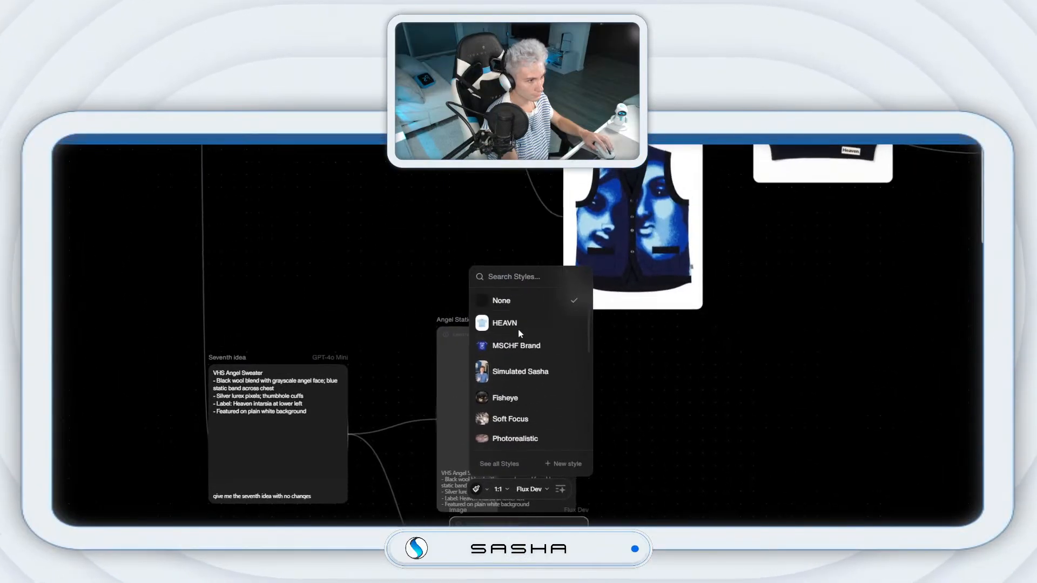
click(545, 169)
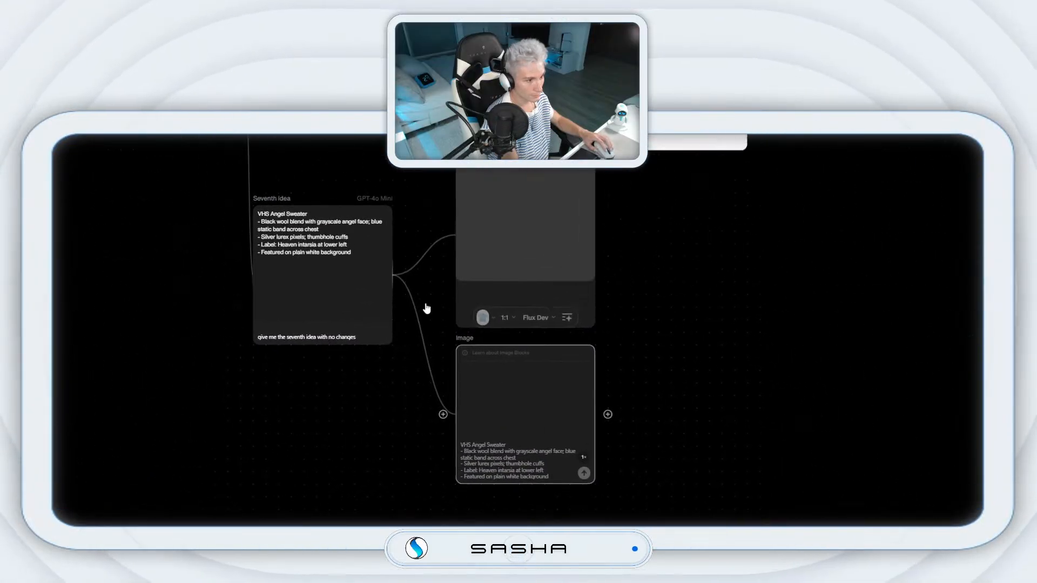
Step: Add a Seedream V3 image block from the Seventh Idea with 3:4 ratio, run it and place it beside the first sweater
drag(515, 333, 546, 335)
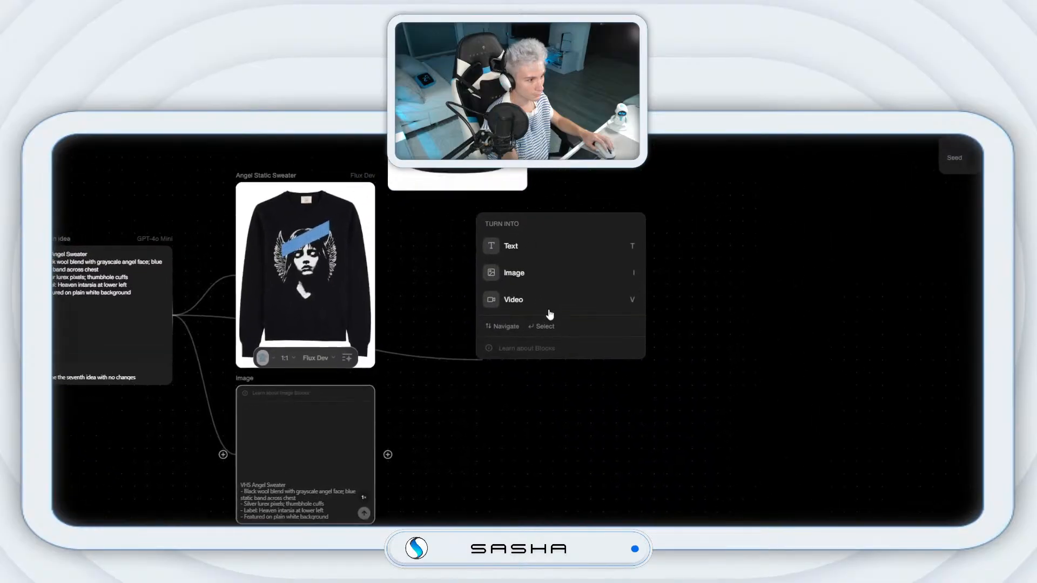
click(520, 336)
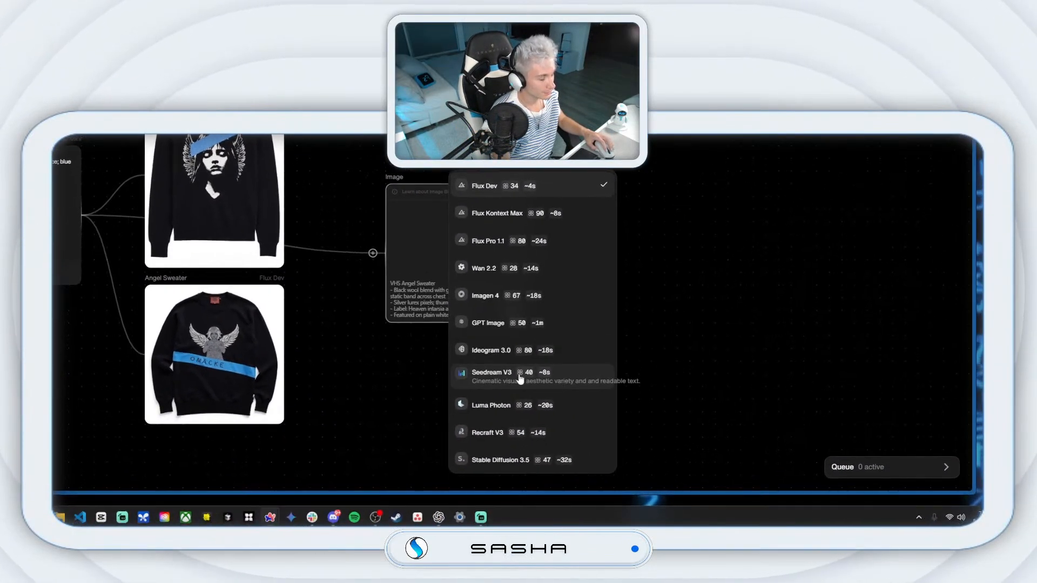
click(540, 393)
click(496, 323)
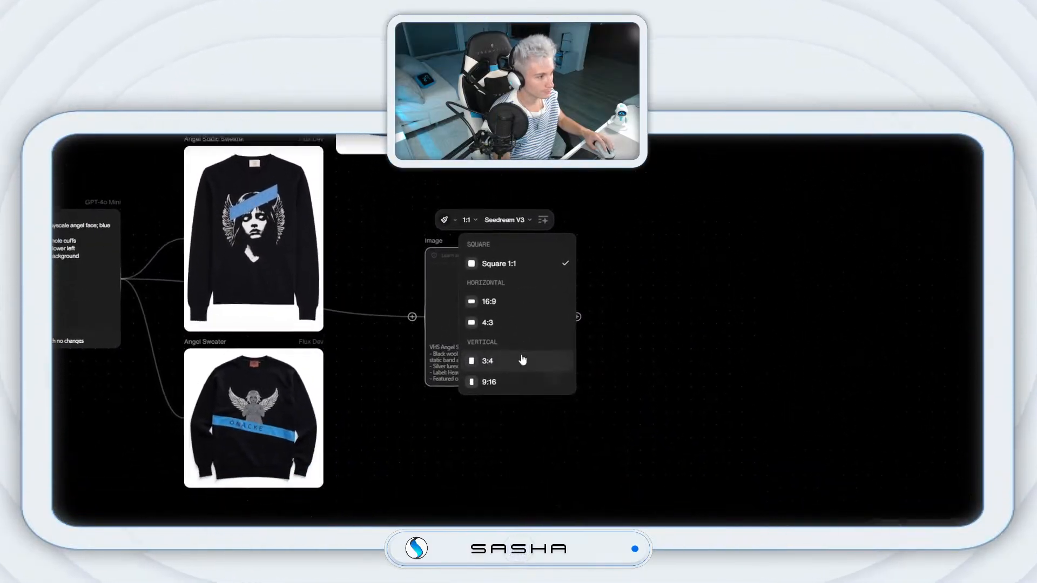
click(478, 297)
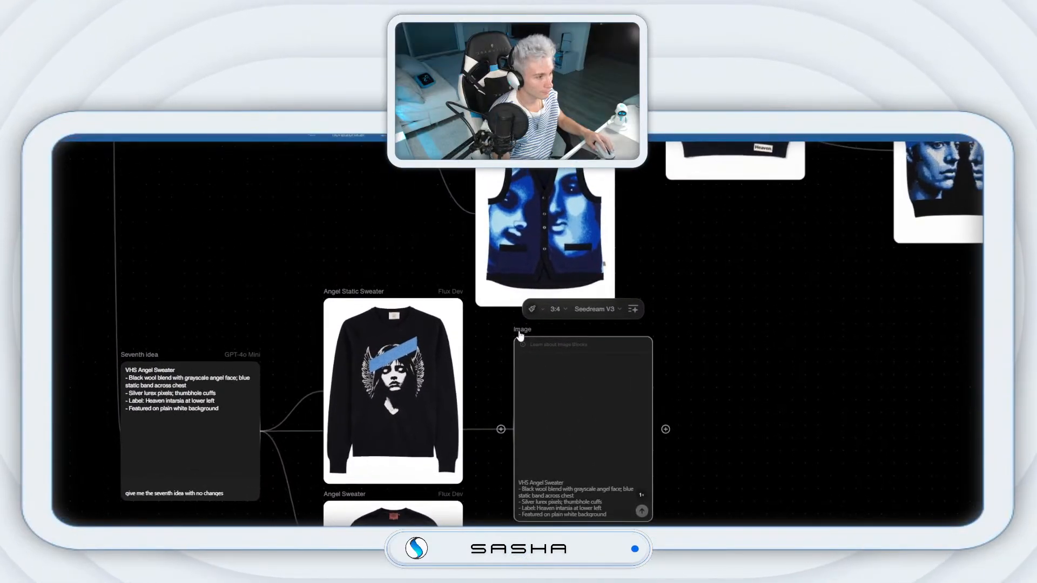
Step: Add an Imagen 4 image block from the Seventh Idea with 3:4 ratio and run it
drag(277, 428, 530, 362)
click(514, 331)
click(505, 331)
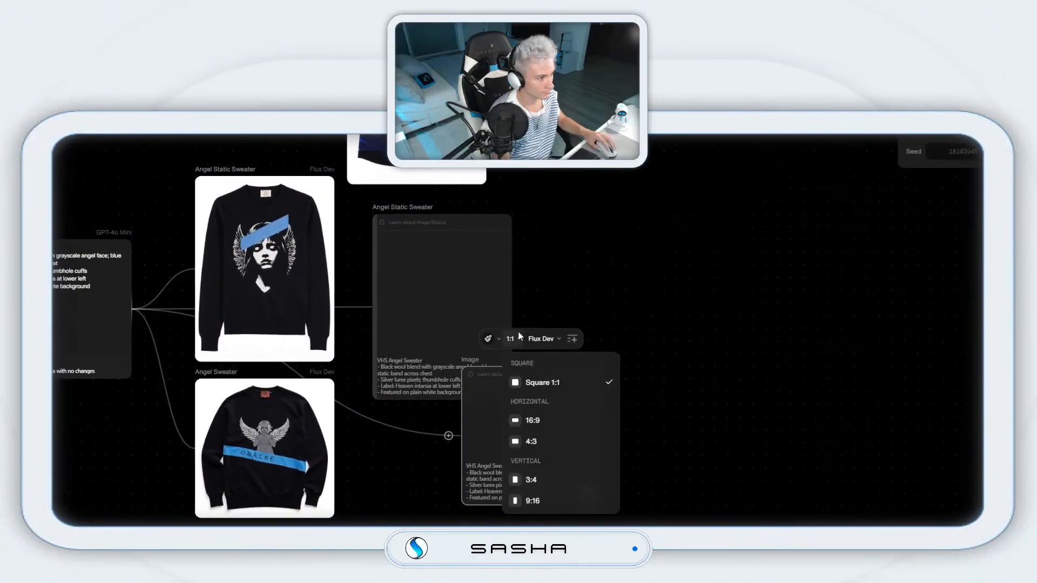
click(519, 390)
click(516, 251)
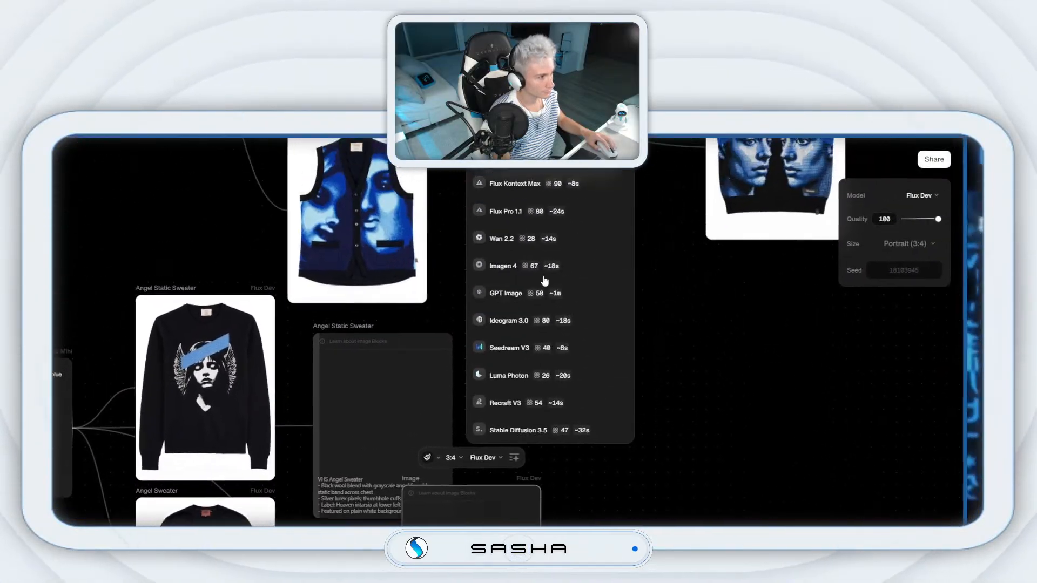
click(540, 347)
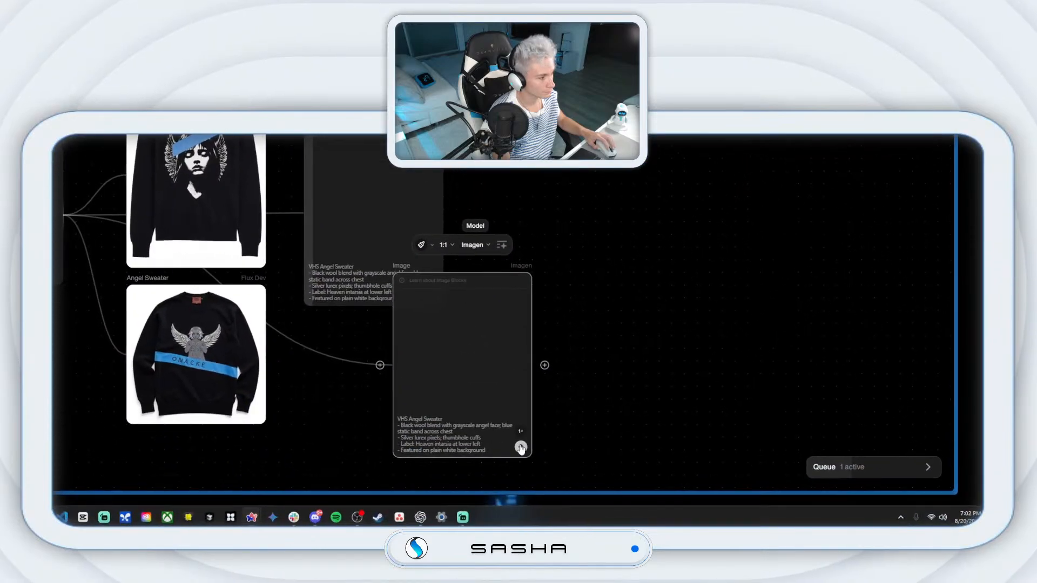
click(521, 449)
Step: Place the Imagen sweater block directly beneath the Seedream V3 sweater, aligned with its column
drag(356, 413, 420, 345)
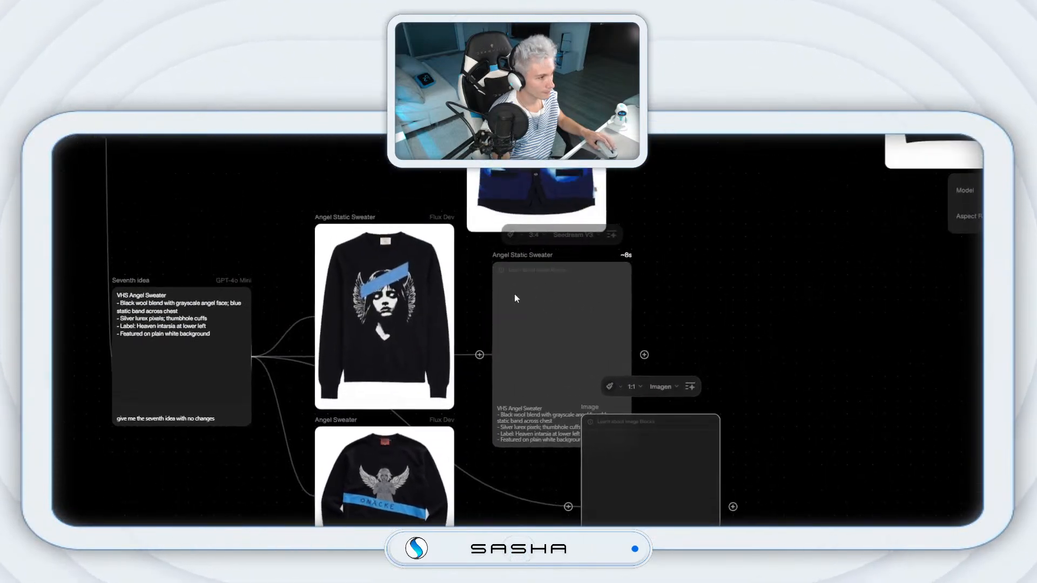
drag(519, 333, 519, 321)
scroll(694, 501, down, 2)
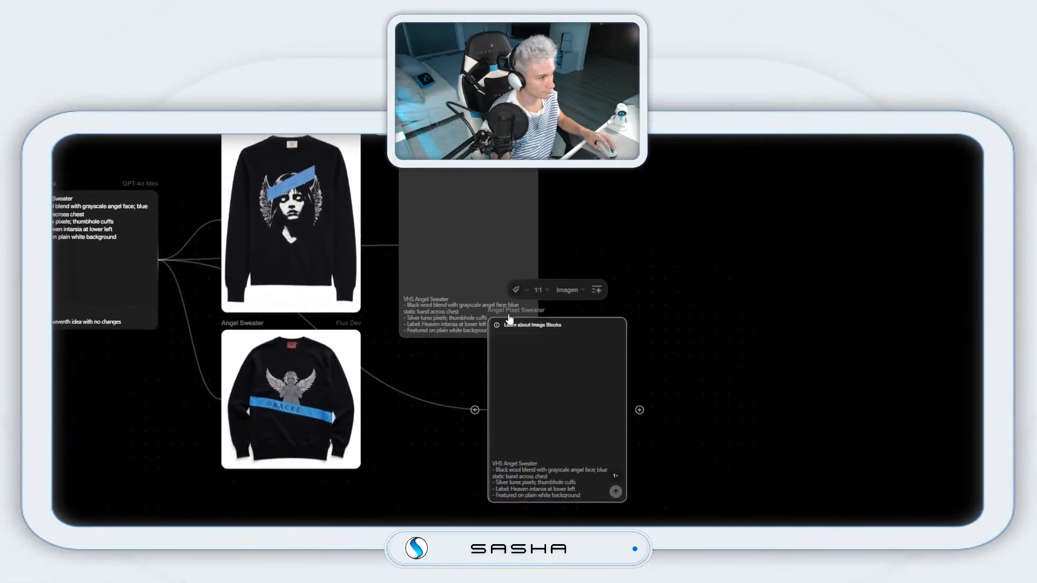
drag(601, 440, 574, 465)
drag(494, 352, 432, 360)
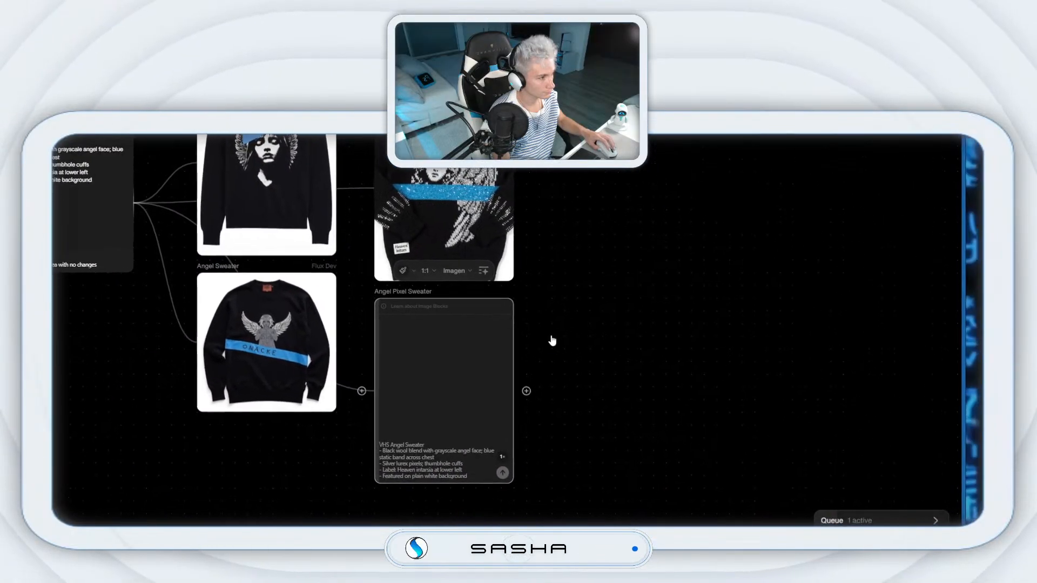
Step: Add a Wan 2.2 image block from the Seventh Idea with 3:4 ratio and run it in the column beside the Seedream V3 sweater
scroll(535, 335, down, 1)
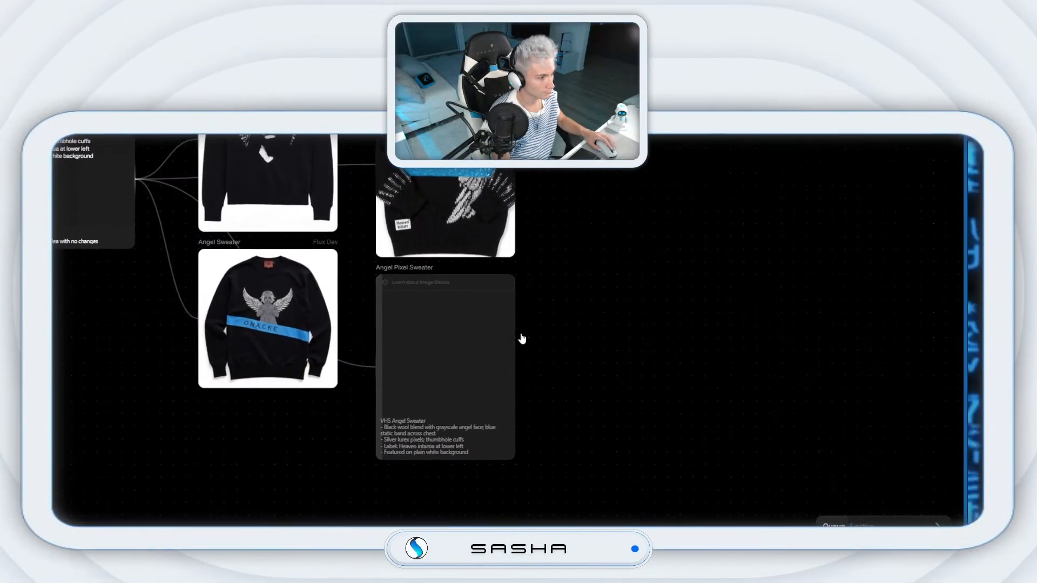
scroll(502, 324, right, 1)
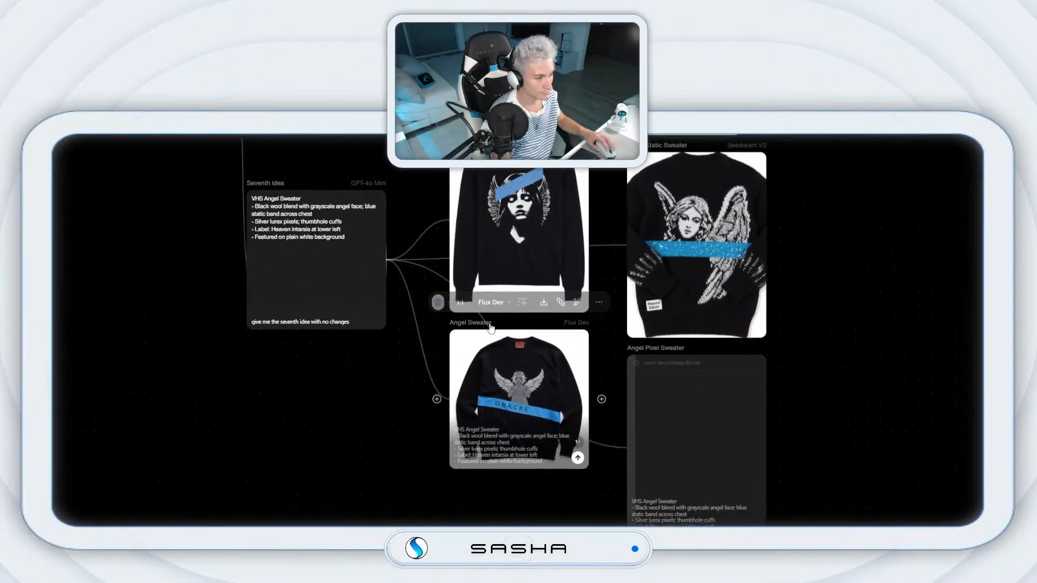
drag(115, 190, 546, 339)
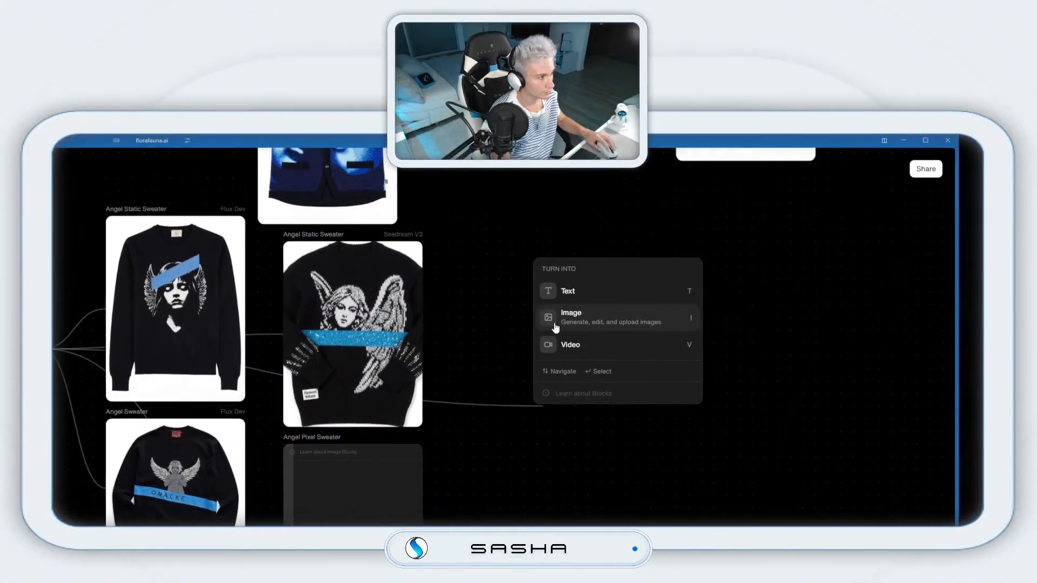
click(579, 251)
click(631, 233)
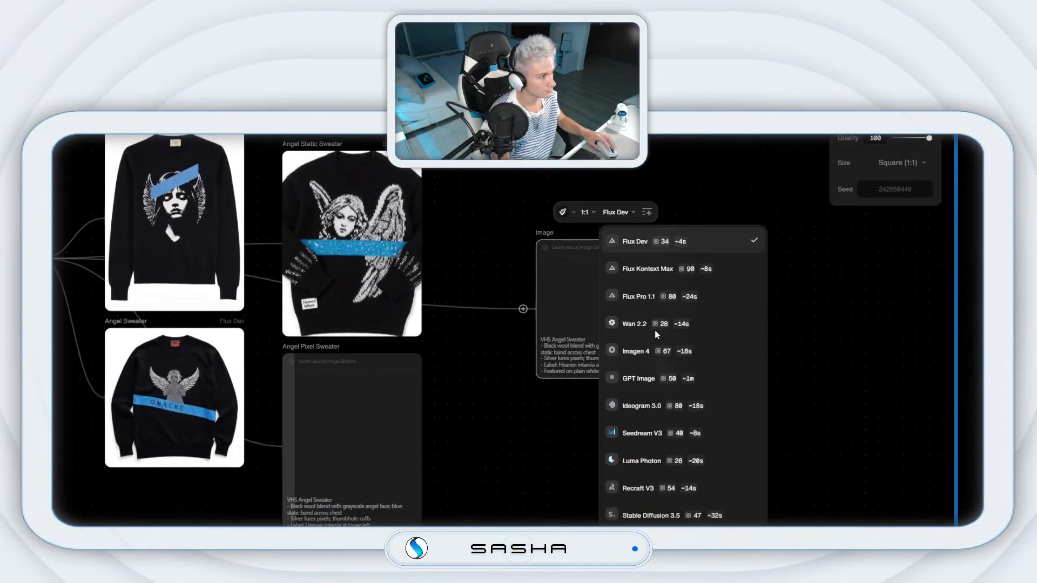
click(634, 354)
click(585, 247)
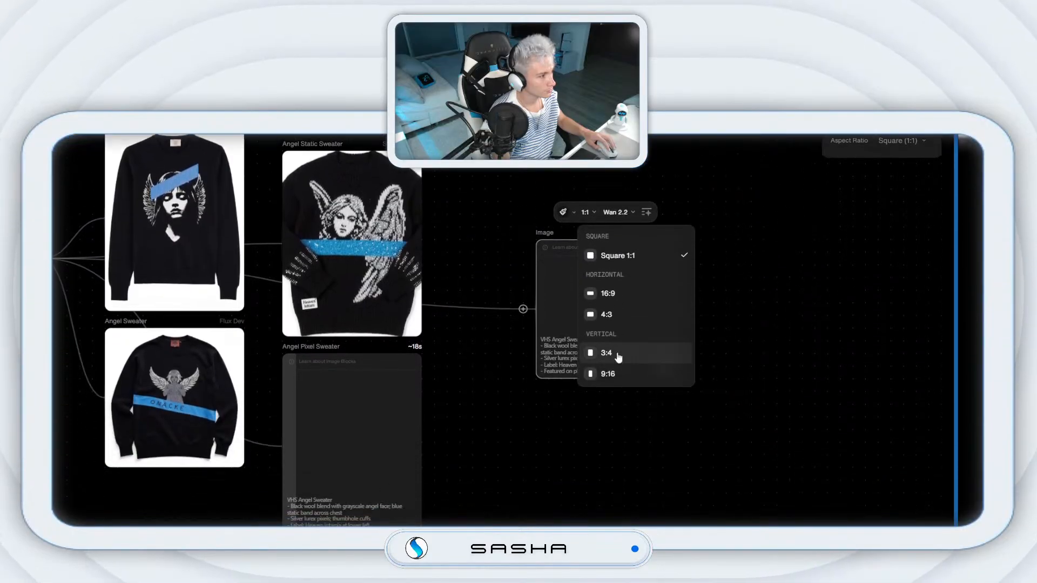
click(618, 354)
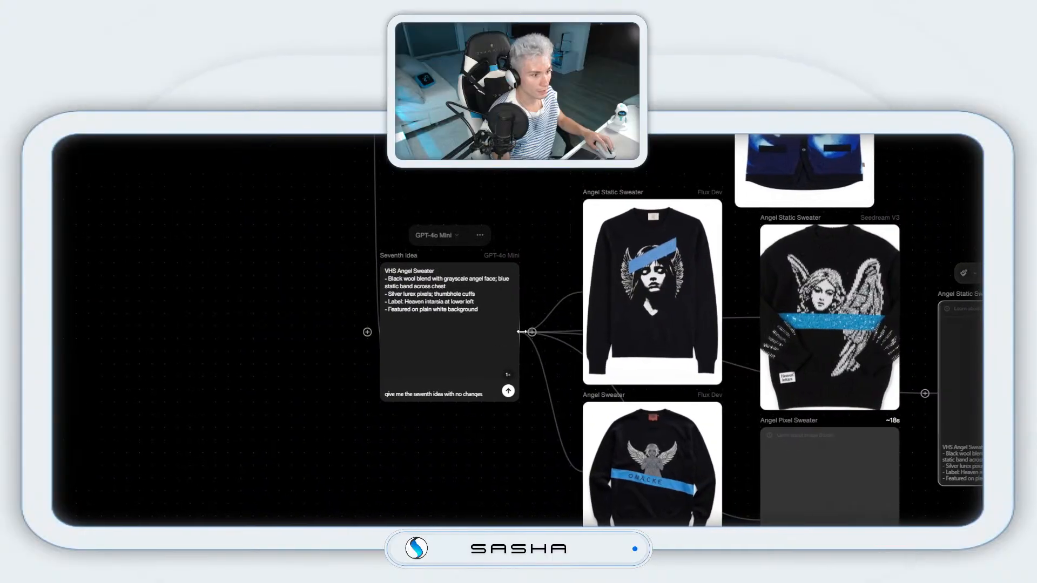
Step: Add a Flux Kontext Max image block from the Seventh Idea with 3:4 ratio and run it
drag(521, 331, 1036, 340)
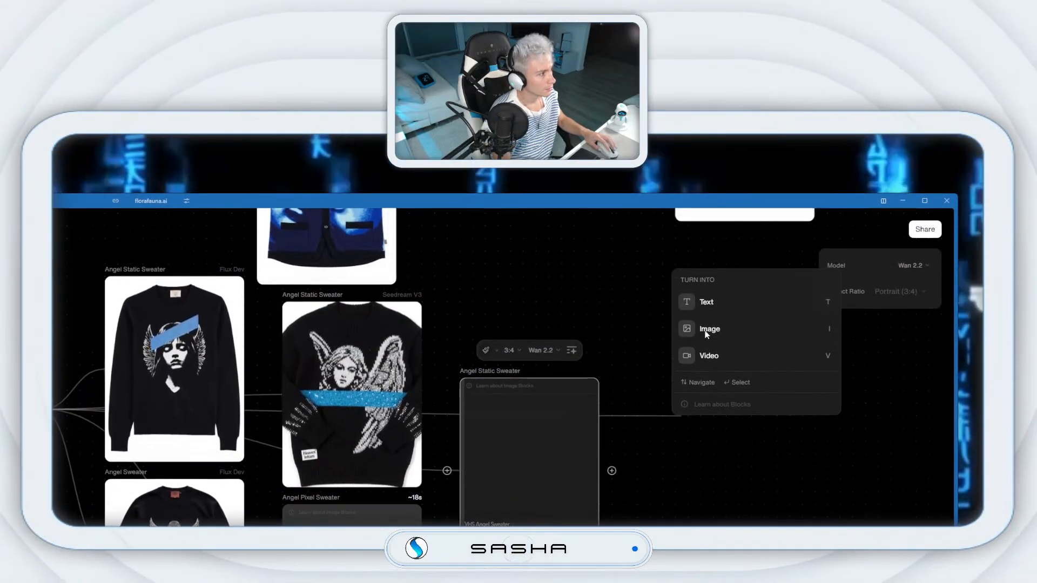
click(707, 240)
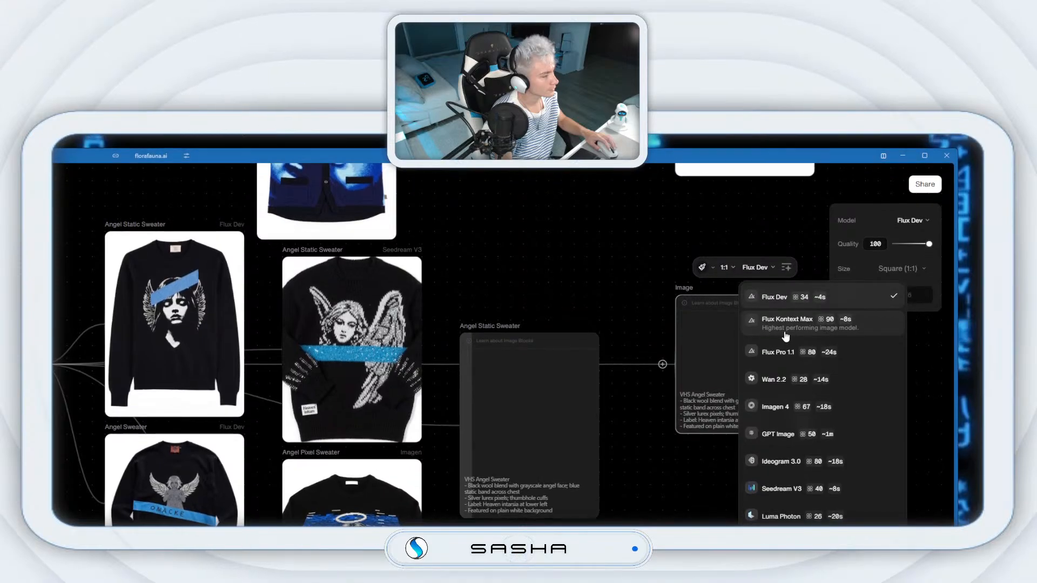
click(786, 321)
click(724, 268)
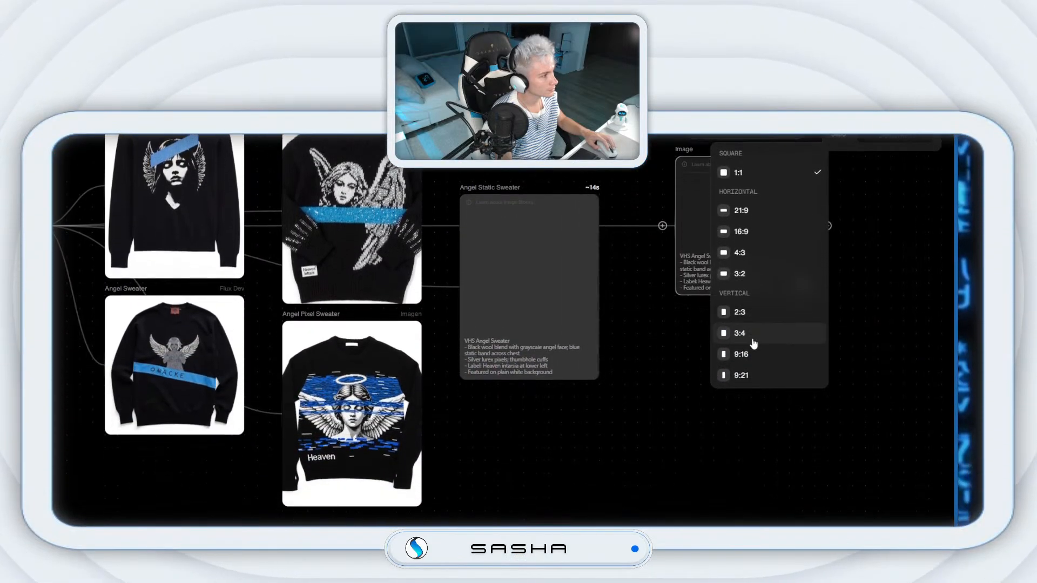
click(753, 344)
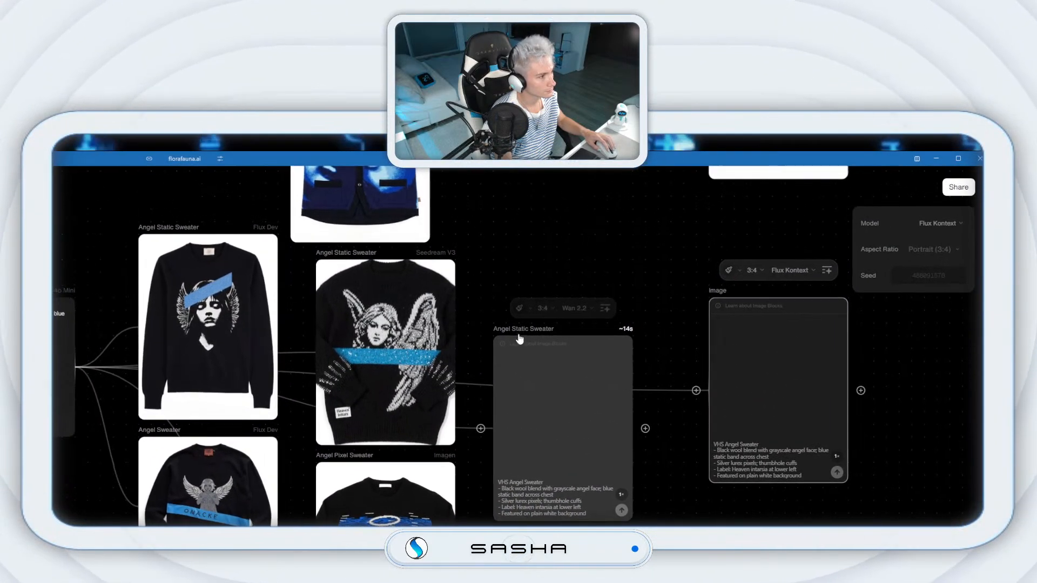
Step: Move the Wan 2.2 sweater down and place the Flux Kontext sweater above it, aligned beside the Seedream V3 sweater
drag(520, 336, 532, 457)
drag(520, 336, 520, 336)
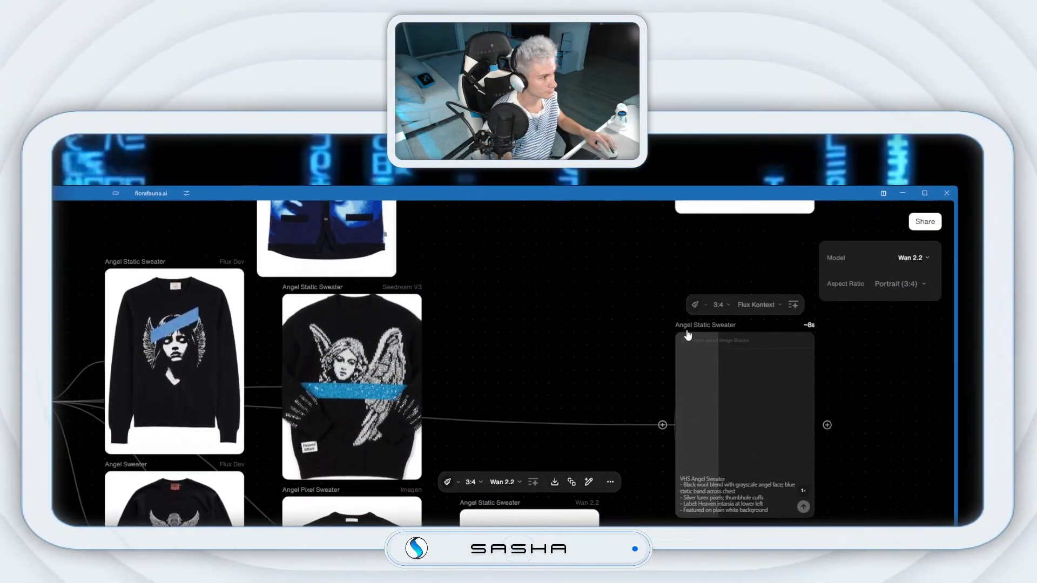
drag(727, 158, 527, 140)
mouse_move(502, 327)
mouse_down()
mouse_move(498, 316)
mouse_move(516, 318)
mouse_up()
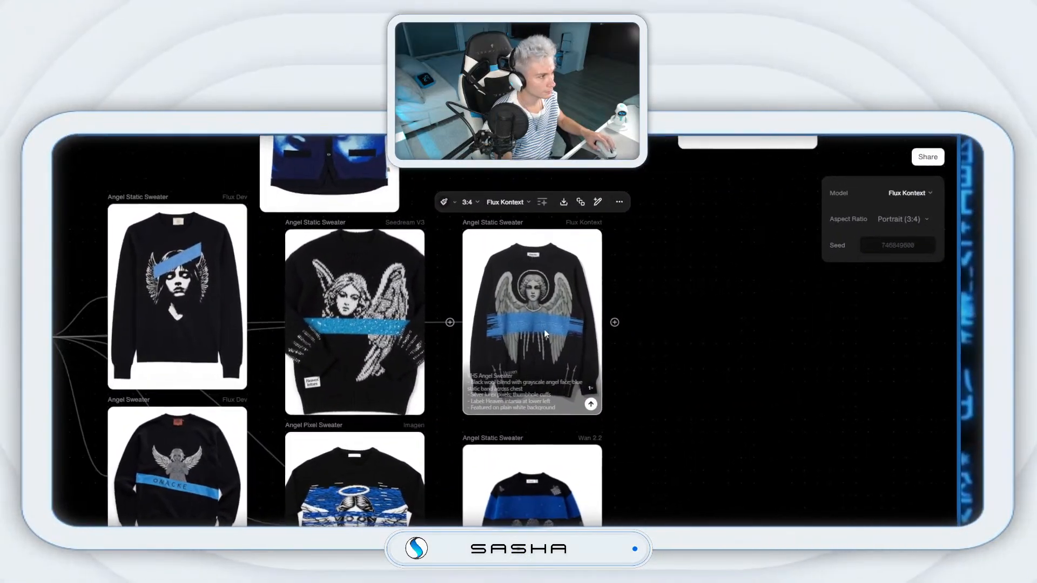
Step: View the Flux Kontext angel sweater image in fullscreen, then return to the canvas
right_click(543, 332)
click(668, 281)
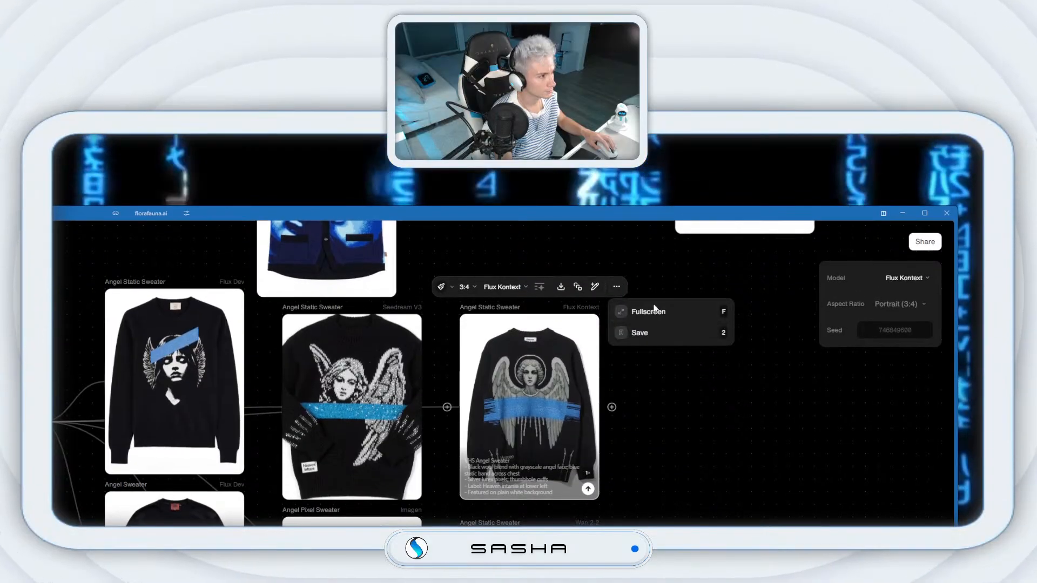
click(651, 311)
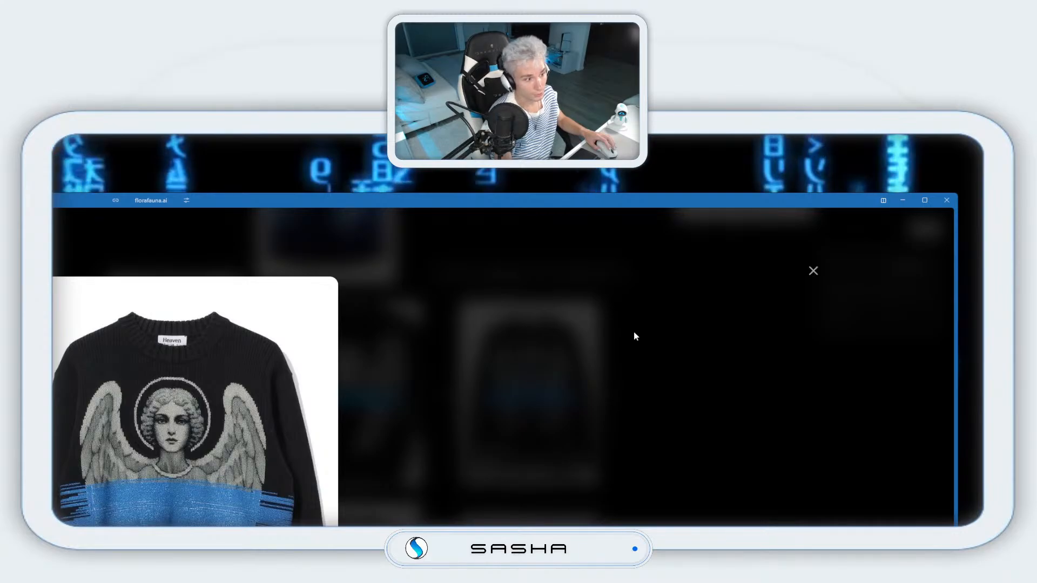
click(814, 284)
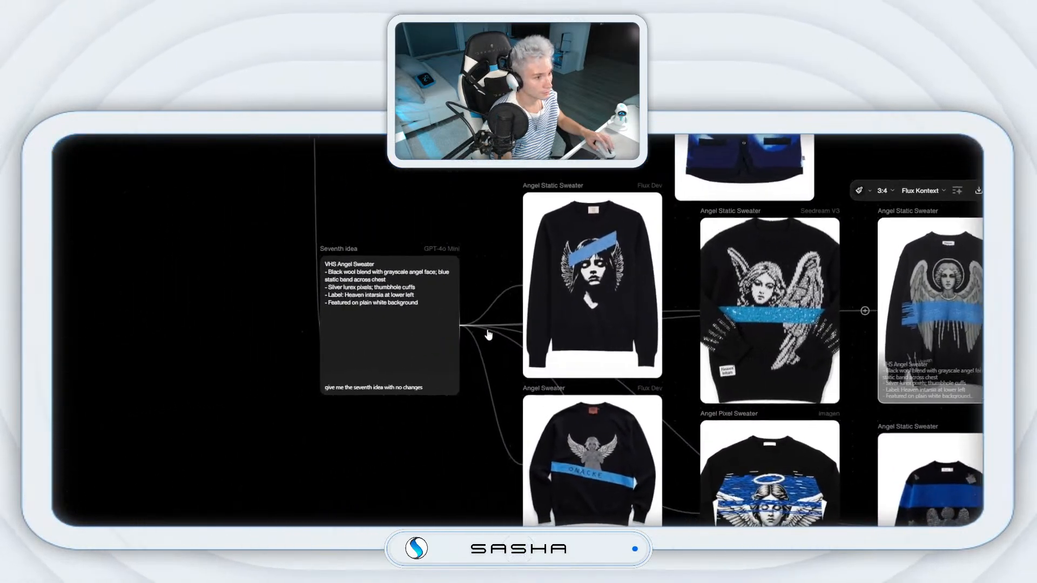
Step: Branch a new image block off the seventh idea, set it to Imagen with a 3:4 ratio, and generate it
drag(519, 330, 736, 346)
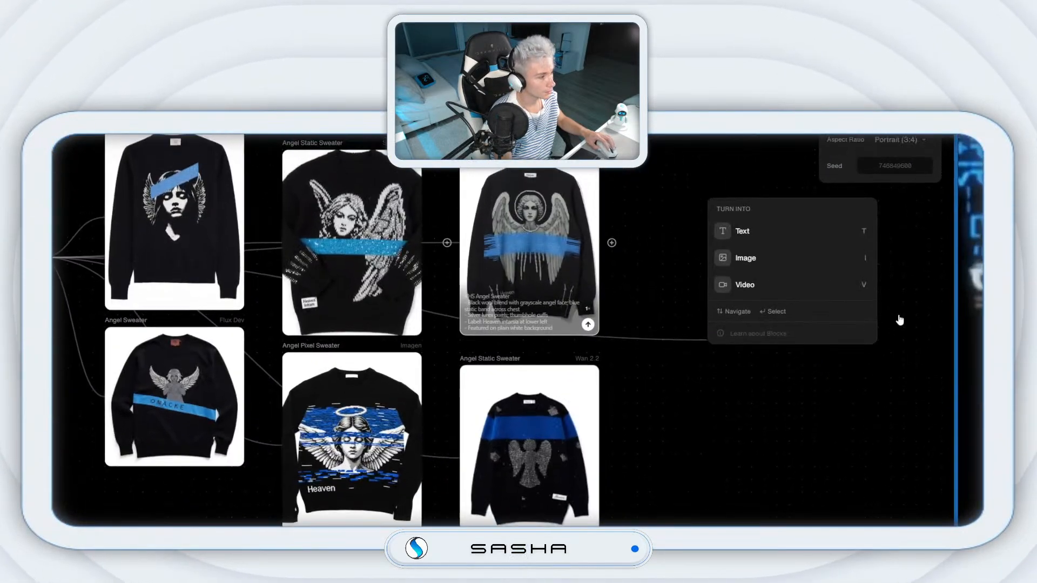
click(796, 329)
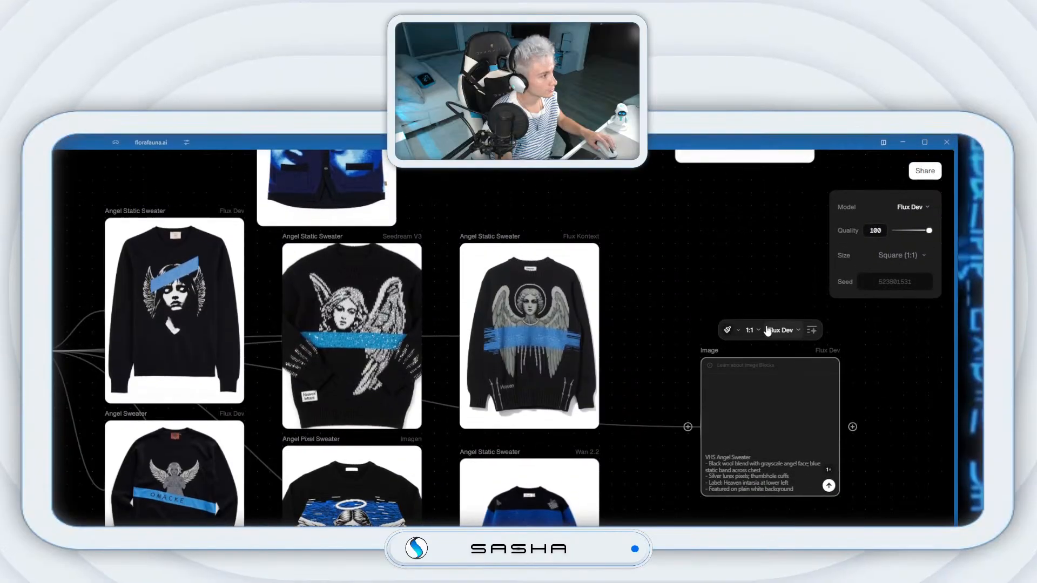
click(768, 331)
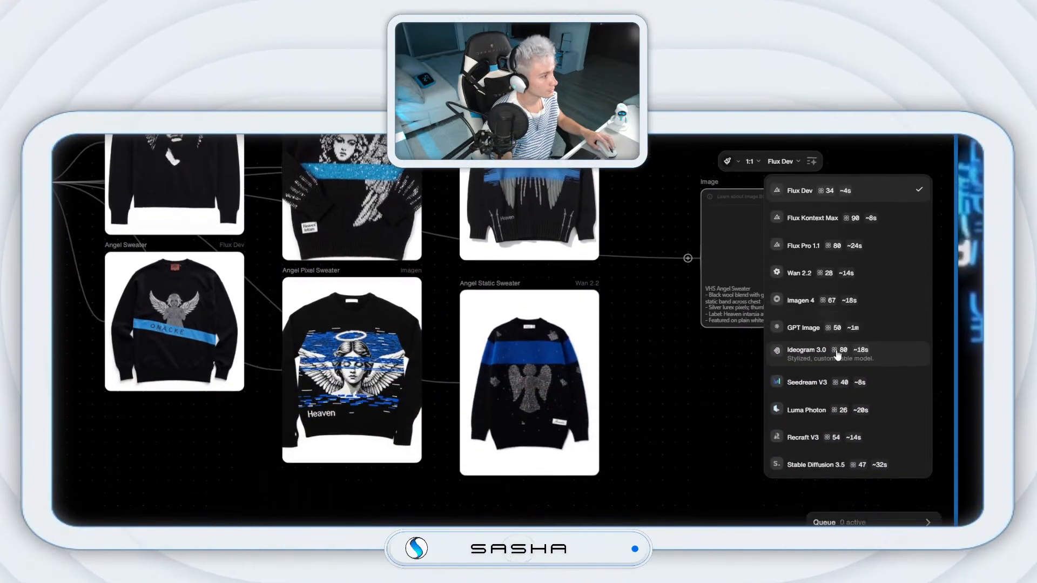
click(805, 483)
click(751, 225)
click(767, 356)
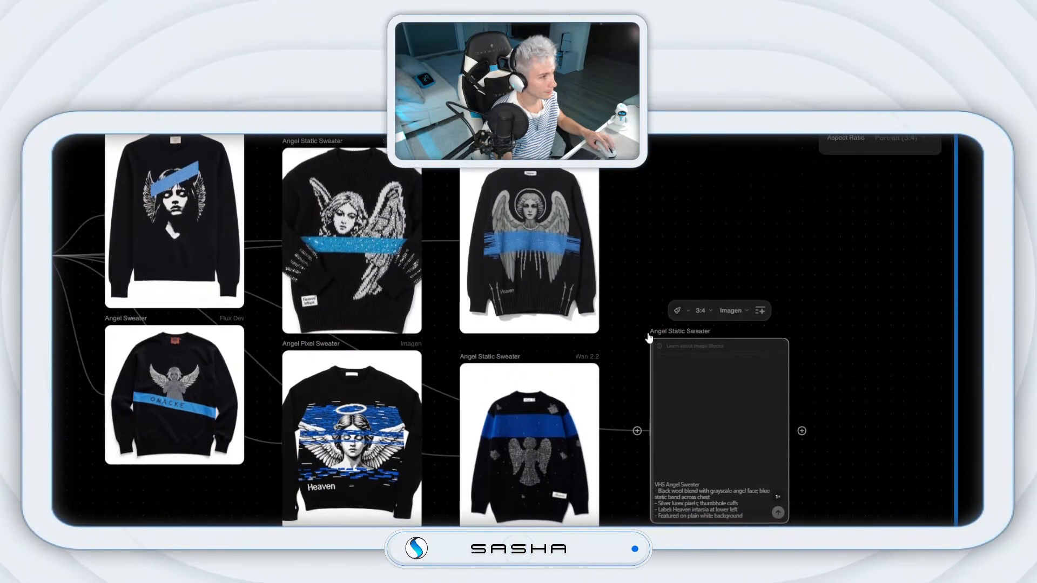
Step: Branch another image block off the seventh idea, set it to Seedream V3 with a 3:4 ratio, and generate it
scroll(427, 321, left, 8)
drag(447, 306, 691, 330)
click(744, 251)
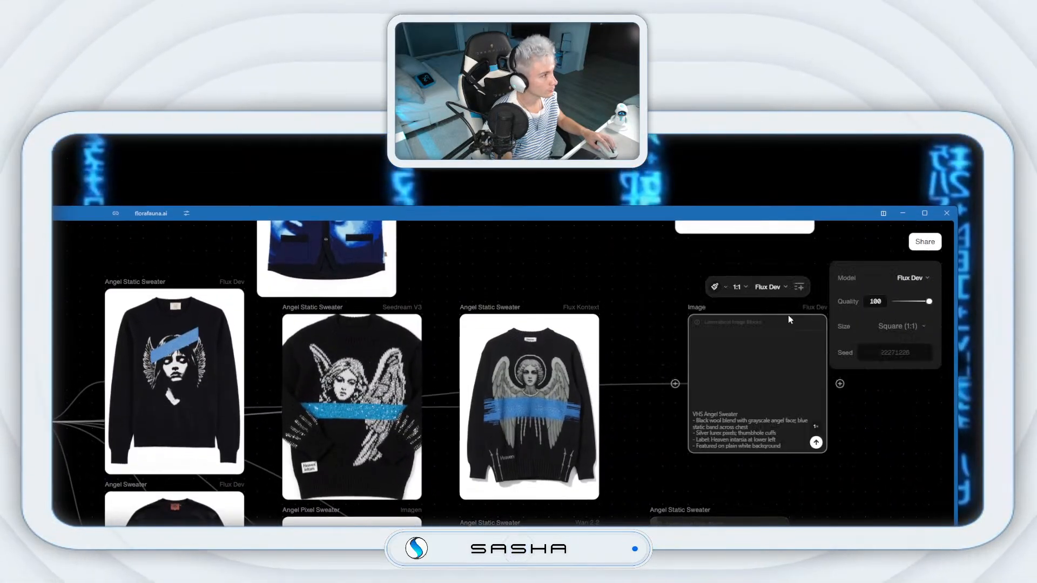
click(763, 294)
click(800, 503)
click(730, 287)
click(751, 427)
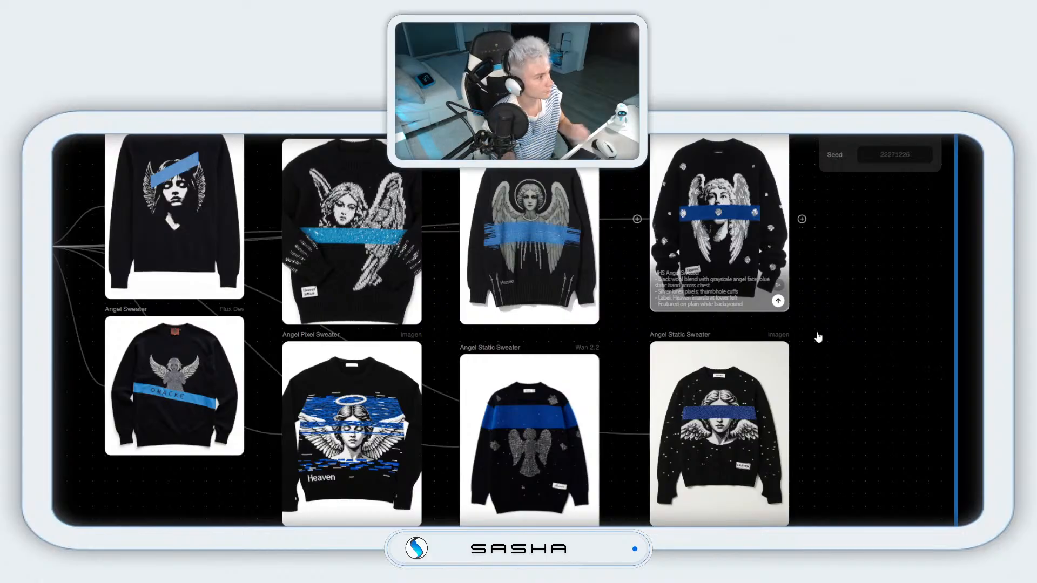
Step: Duplicate the seventh idea text block and place the copy below the original
scroll(818, 338, up, 3)
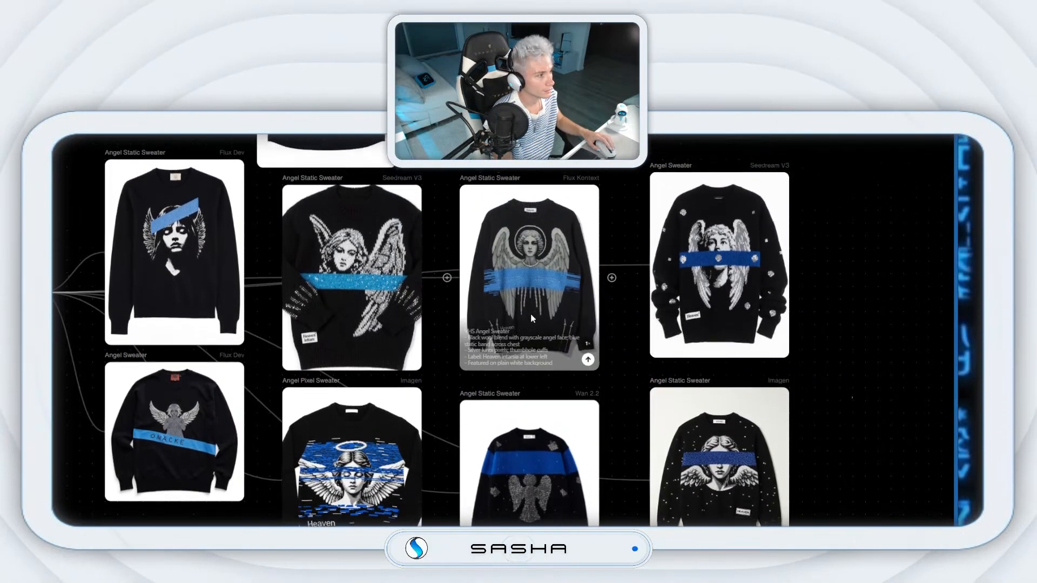
scroll(346, 294, down, 2)
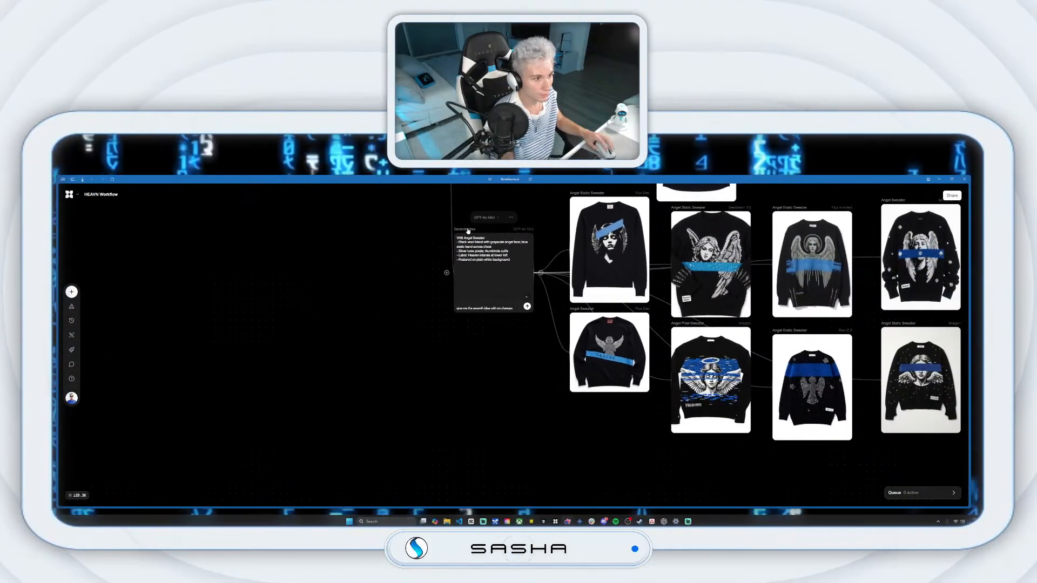
key(ctrl+d)
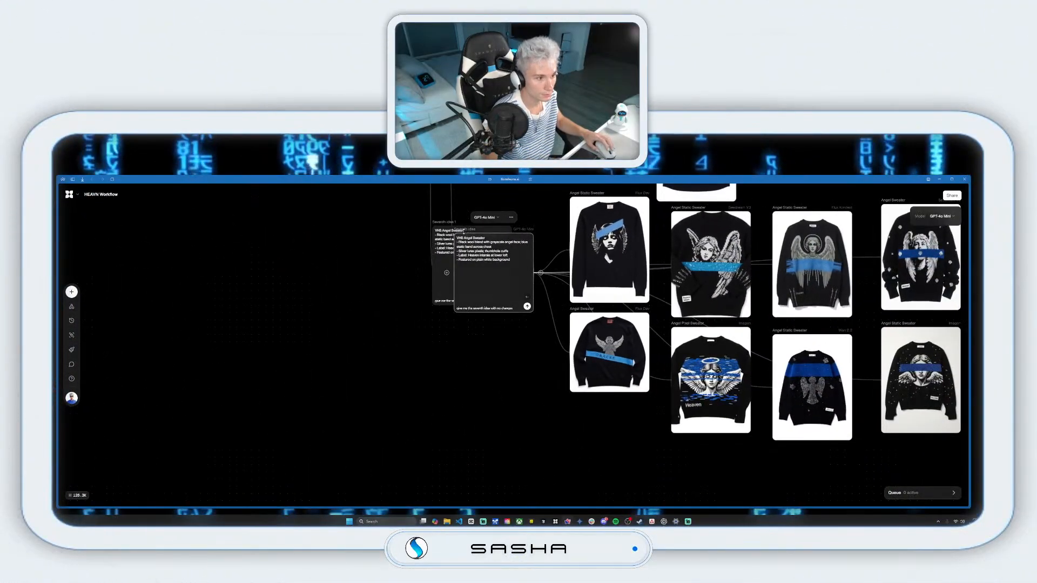
drag(434, 225, 442, 406)
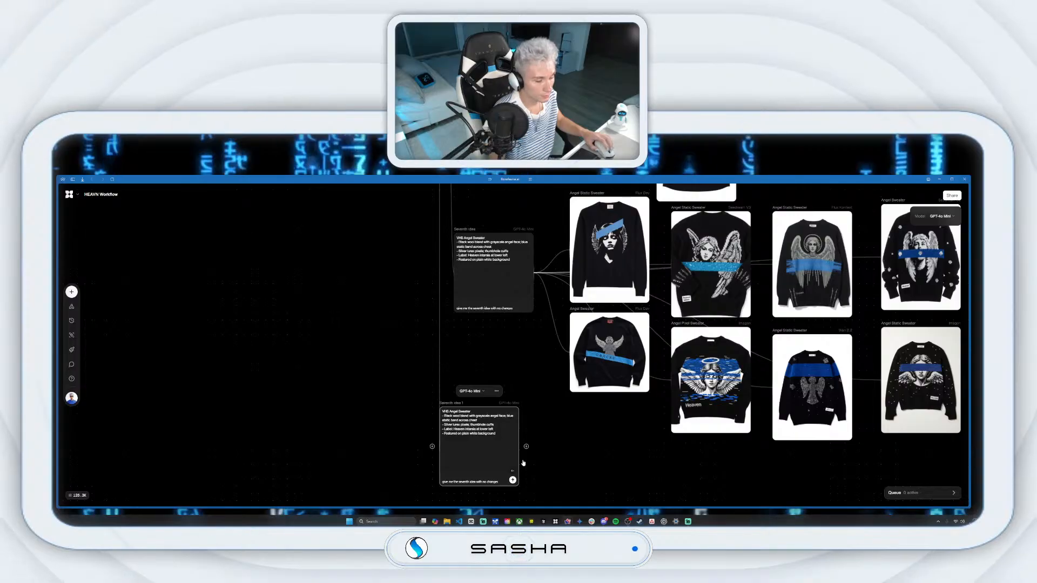
drag(523, 463, 572, 396)
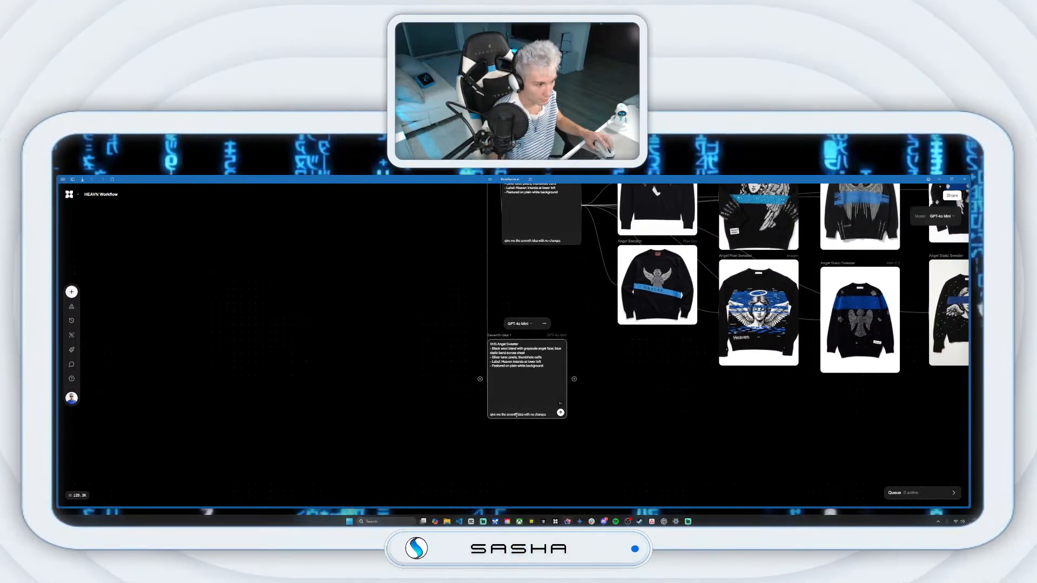
Step: Change the duplicated block's prompt to "give me the 8th idea with no changes" and run it
key(BackSpace)
key(BackSpace)
key(BackSpace)
key(BackSpace)
text(eighth)
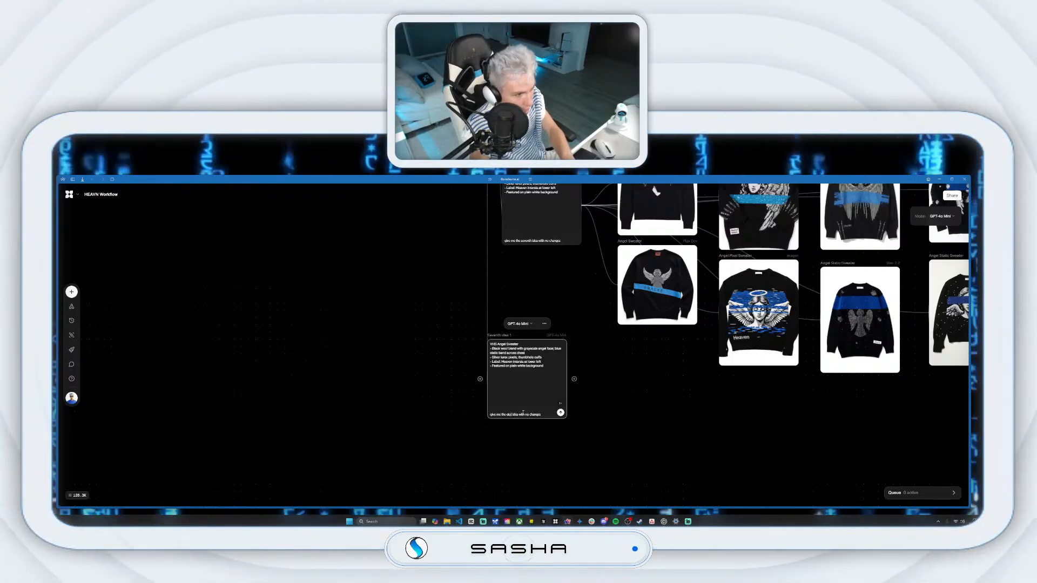
key(BackSpace)
key(BackSpace)
key(BackSpace)
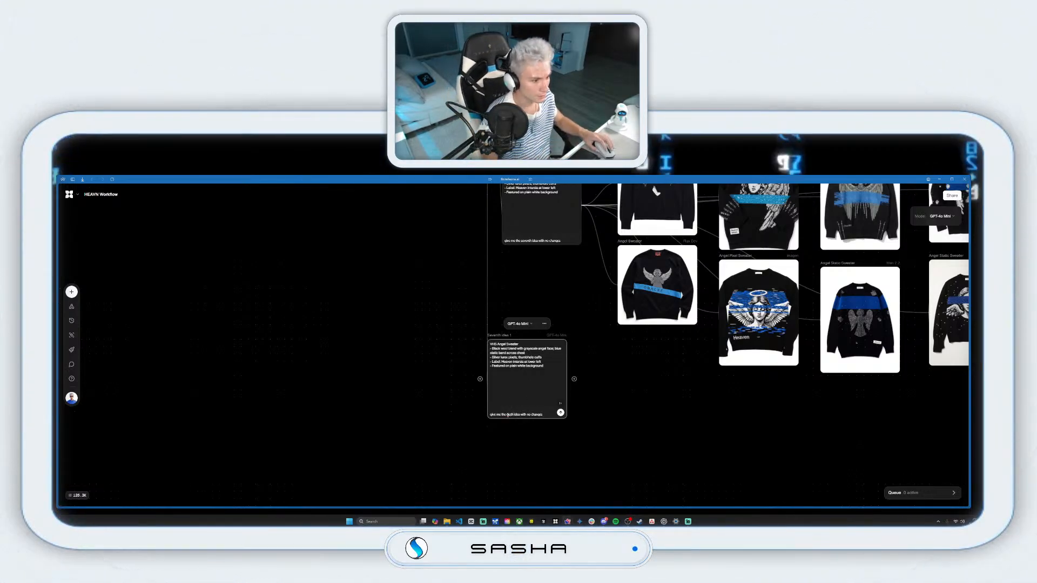
click(508, 416)
right_click(510, 417)
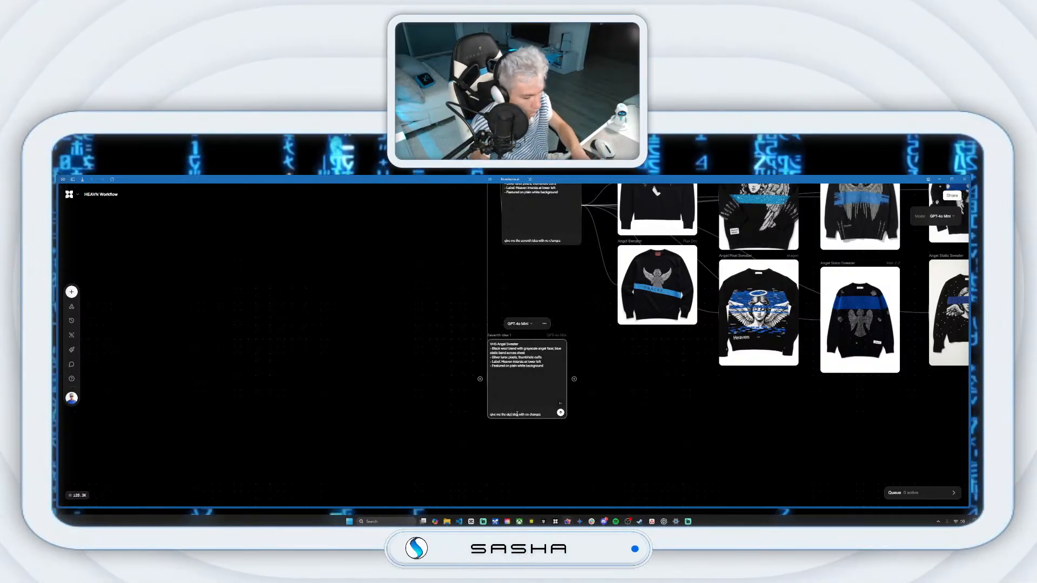
key(BackSpace)
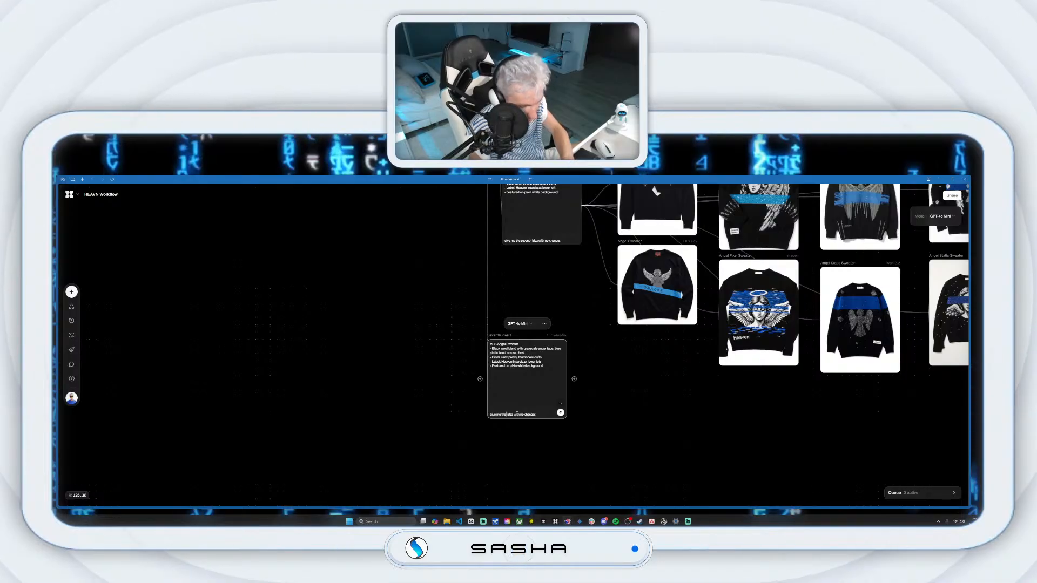
text(8th)
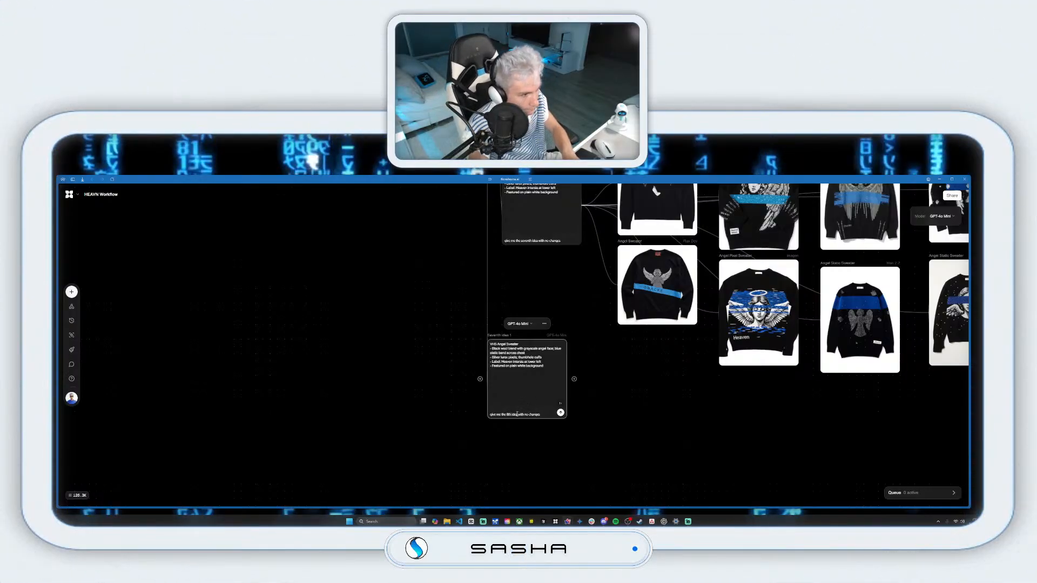
key(Return)
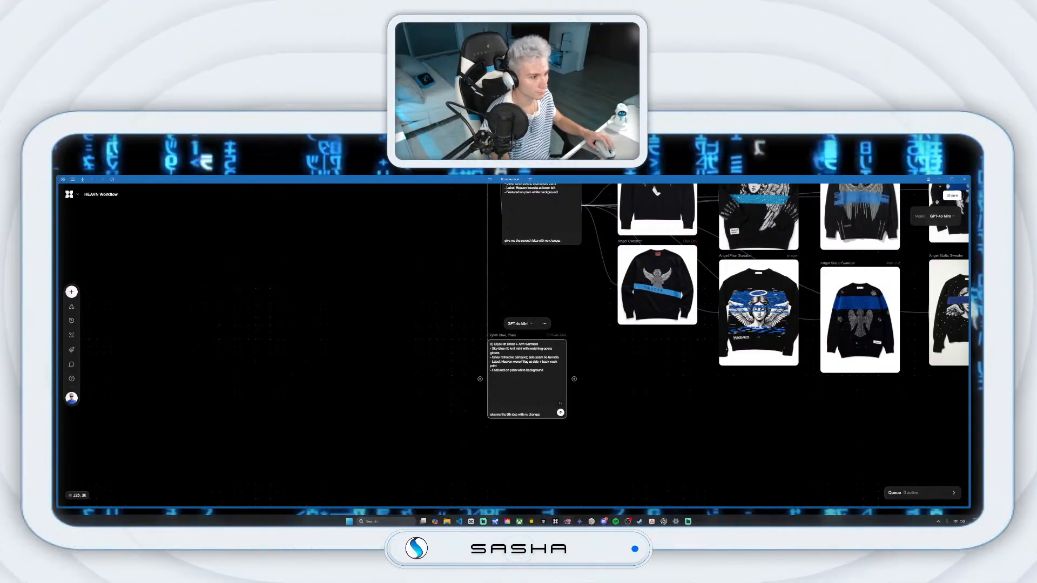
Step: Move the eighth idea block down slightly, branch a 1:1 Flux Dev image block off it, and apply a style
drag(493, 335, 493, 356)
drag(574, 401, 625, 413)
click(652, 364)
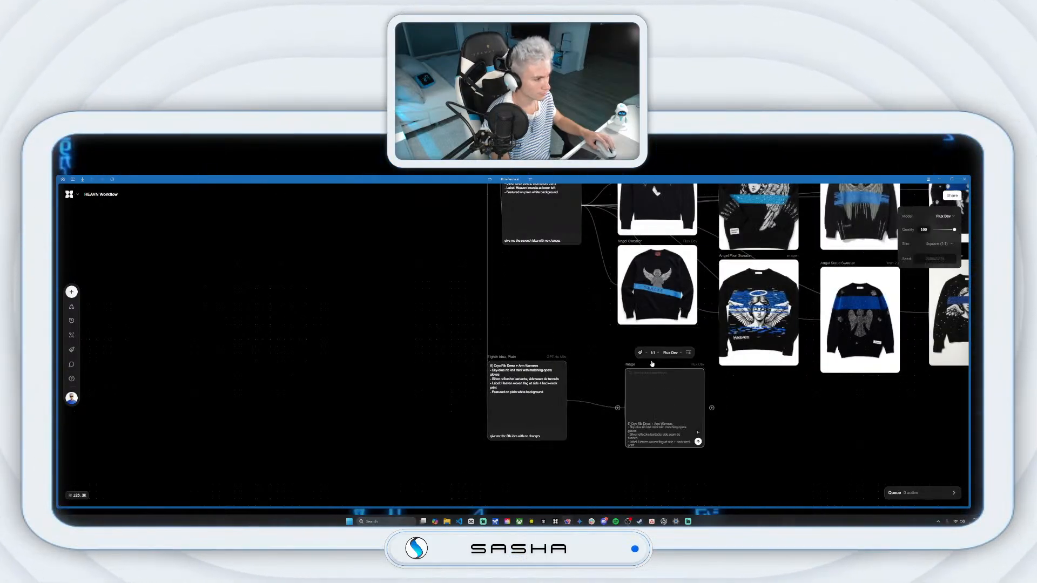
click(656, 394)
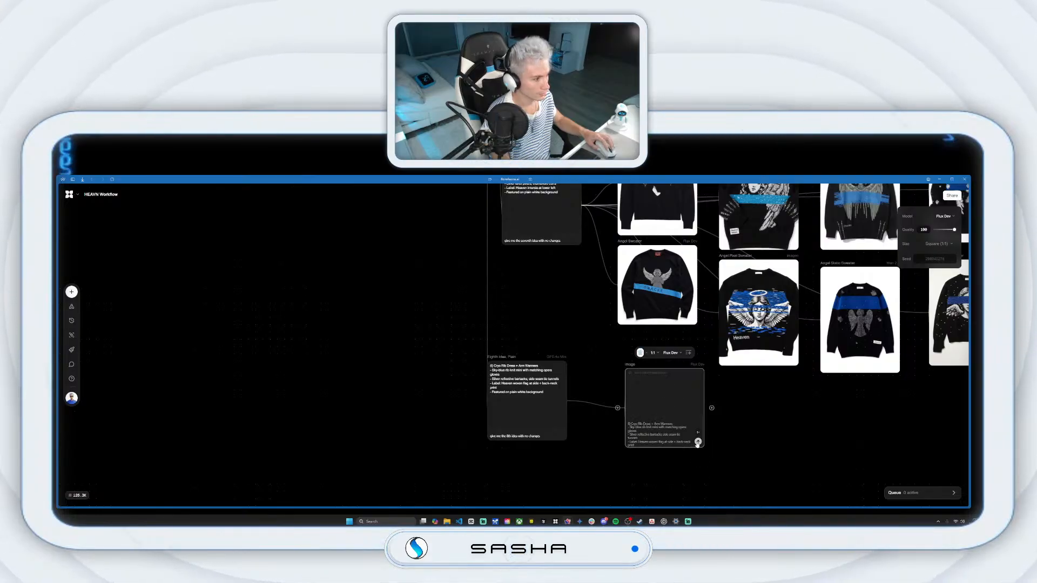
Step: Arrange the eighth idea block and its image block close together, below and clear of the sweater images
drag(640, 376, 617, 345)
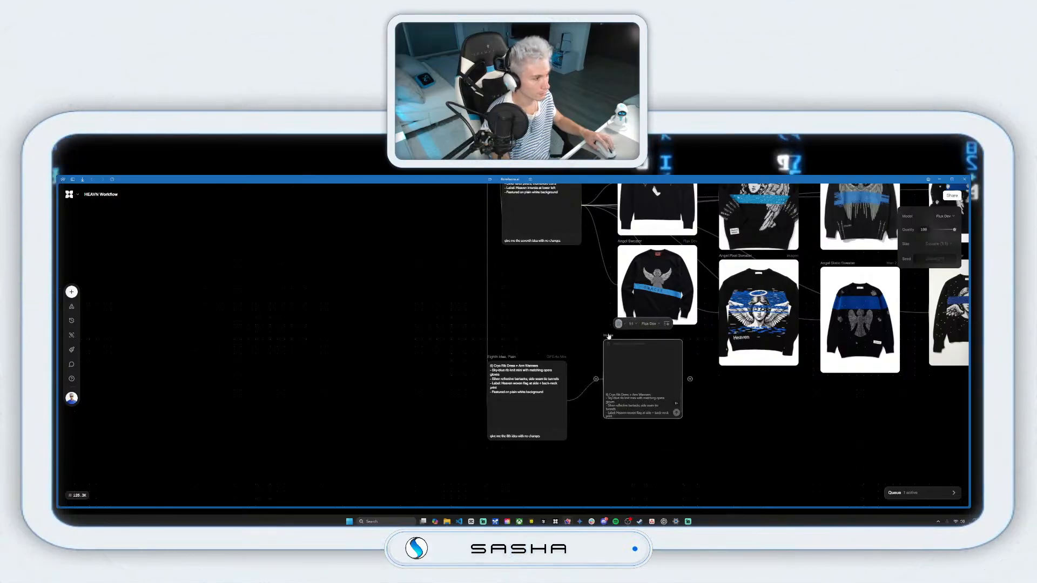
drag(687, 410, 638, 373)
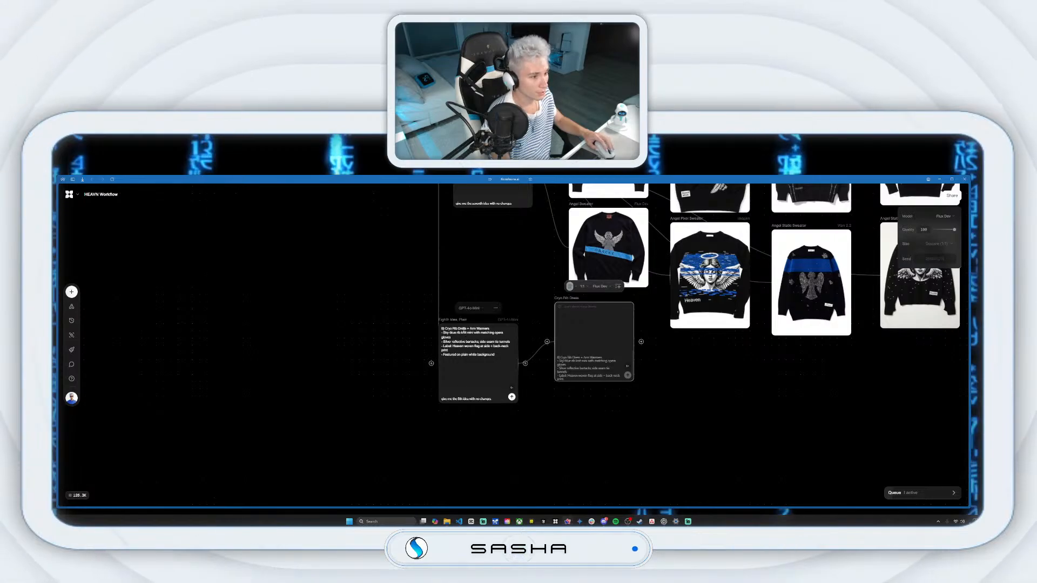
drag(453, 324, 417, 309)
drag(565, 300, 524, 292)
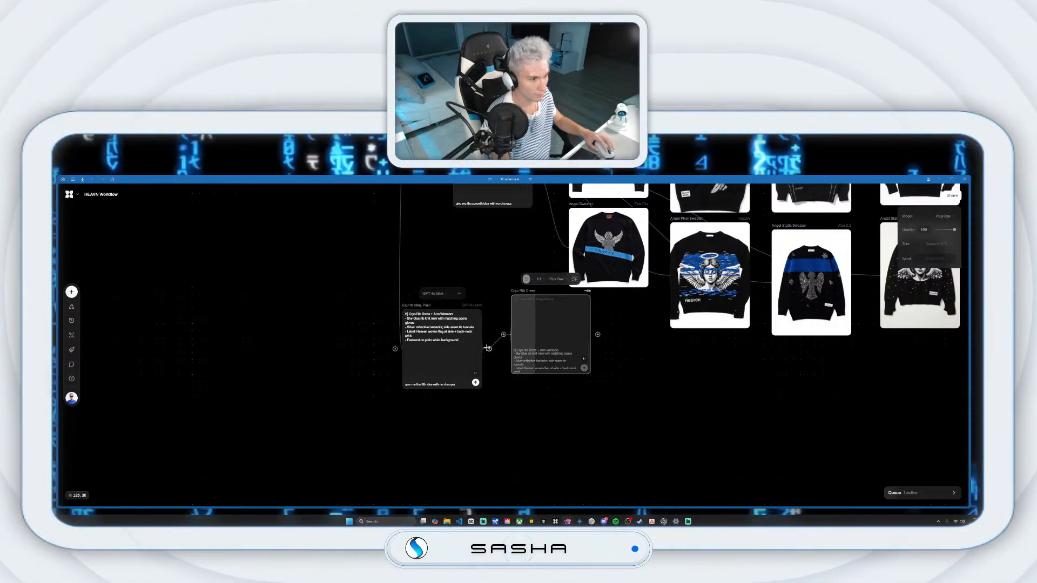
Step: Branch a styled 3:4 Flux Dev image block off the eighth idea, generate it, and align it below the first dress block
drag(488, 348, 533, 429)
click(542, 395)
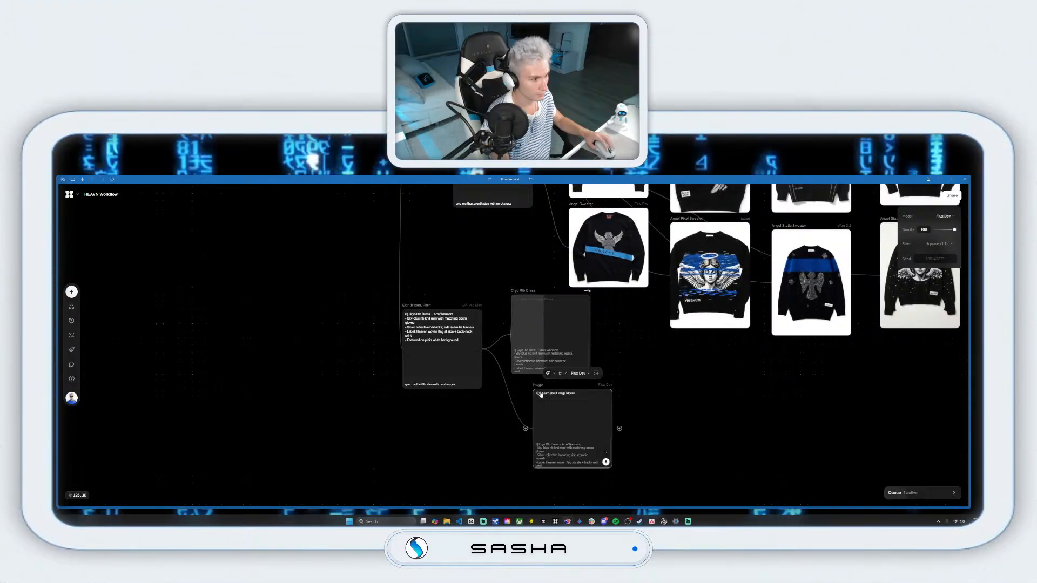
click(562, 373)
click(551, 403)
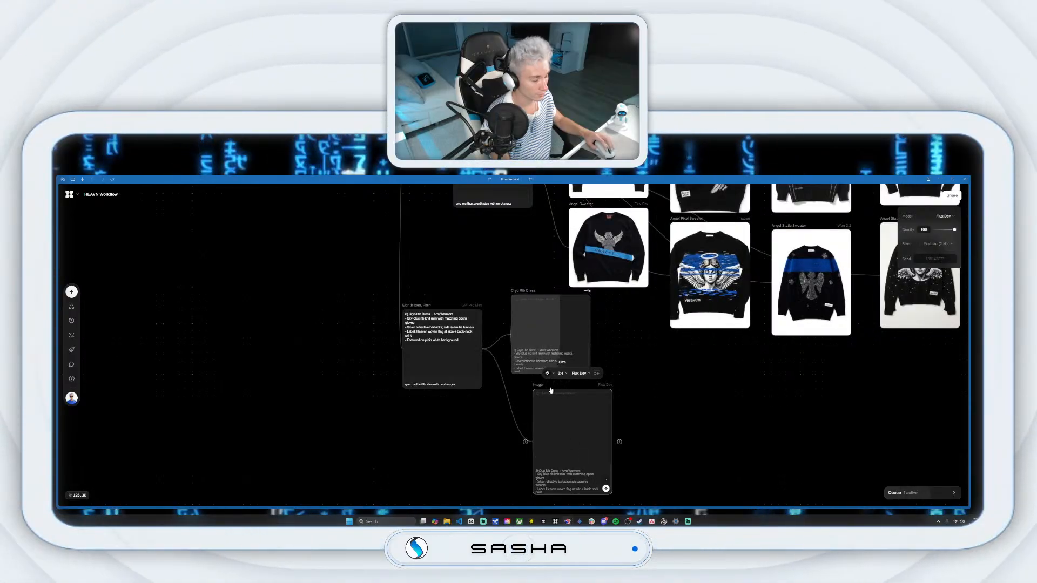
click(553, 378)
click(579, 439)
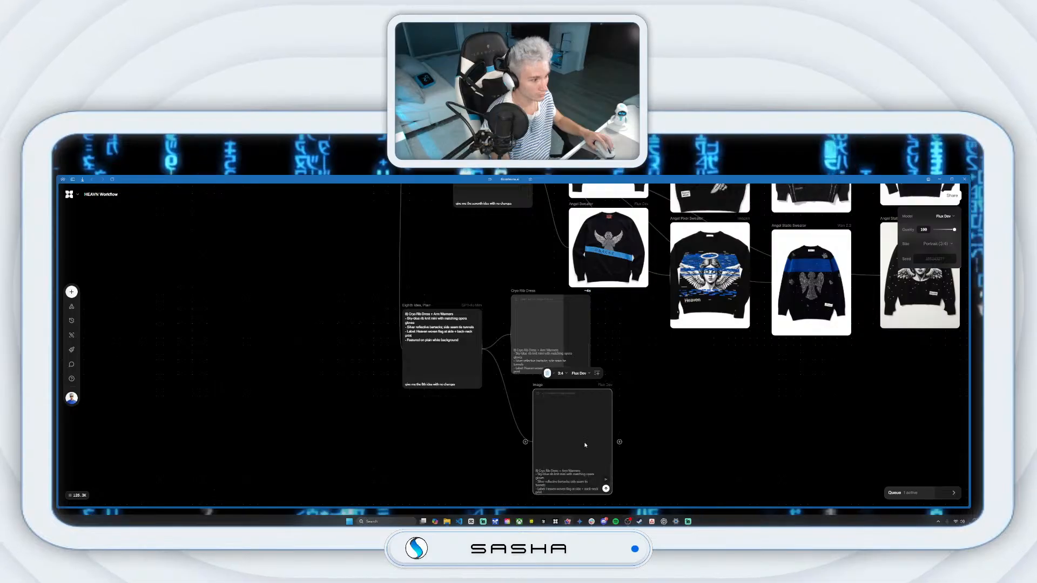
drag(501, 390, 524, 361)
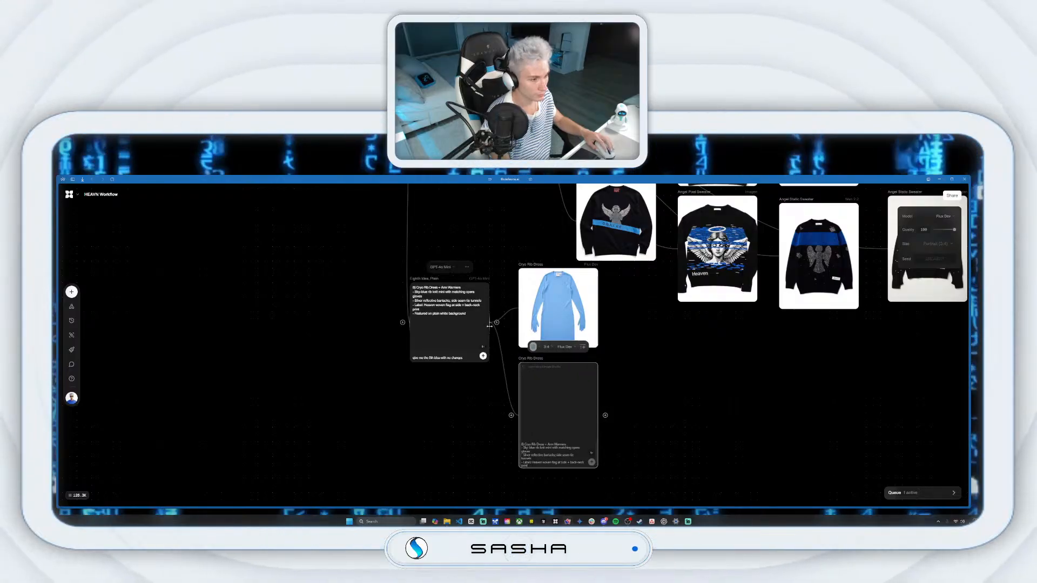
Step: Branch an Imagen 4 image block with a 3:4 ratio off the eighth idea, generate it, and place it beside the dress images
drag(496, 322, 694, 386)
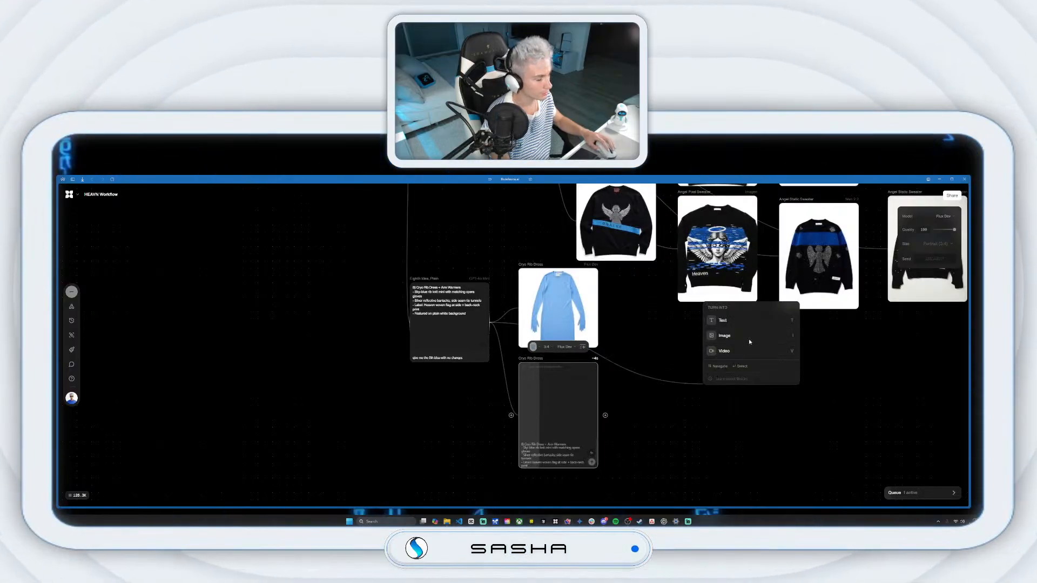
click(730, 339)
click(743, 325)
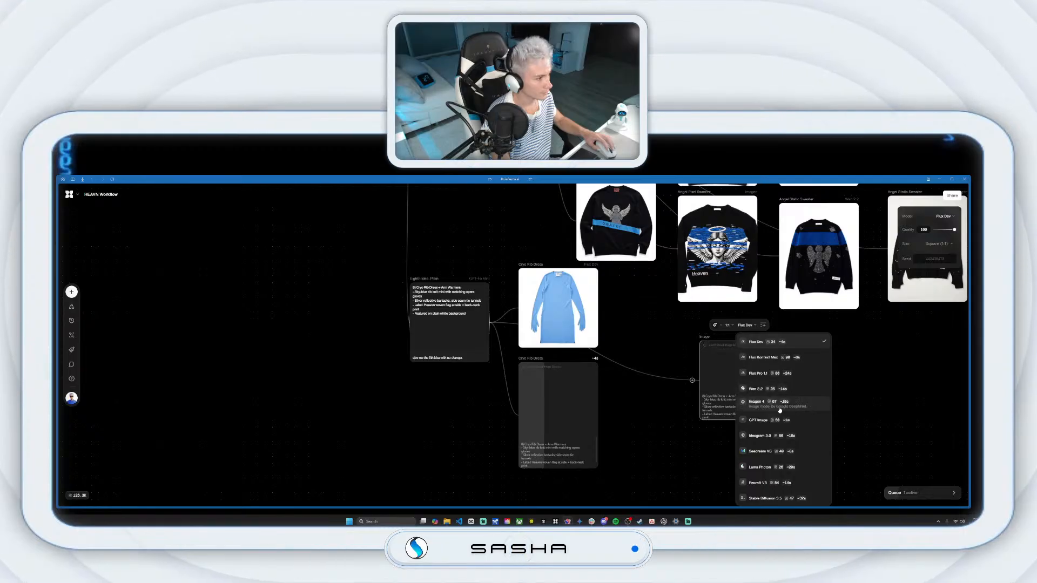
click(767, 402)
click(729, 326)
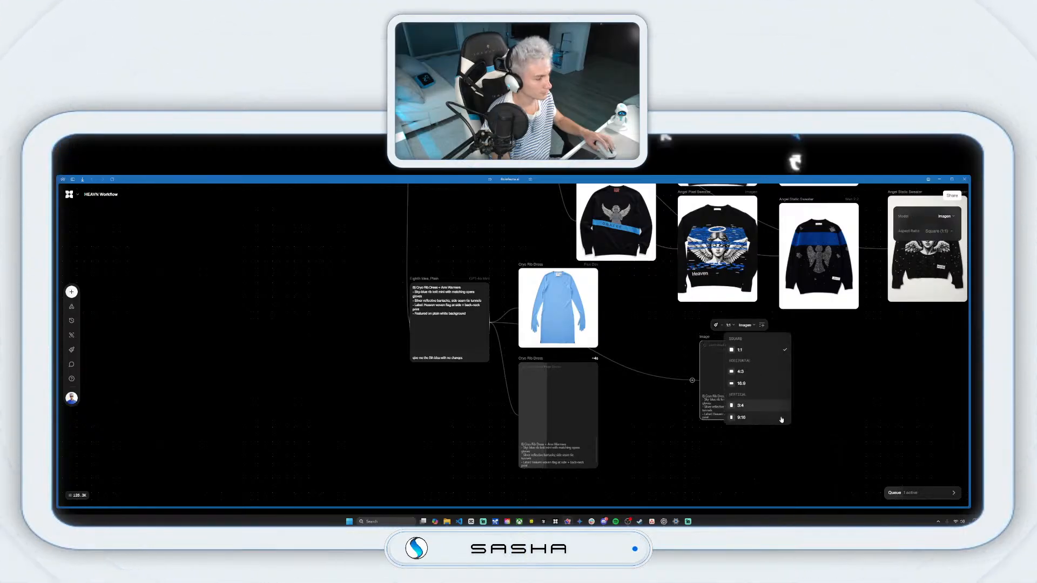
click(739, 405)
click(774, 440)
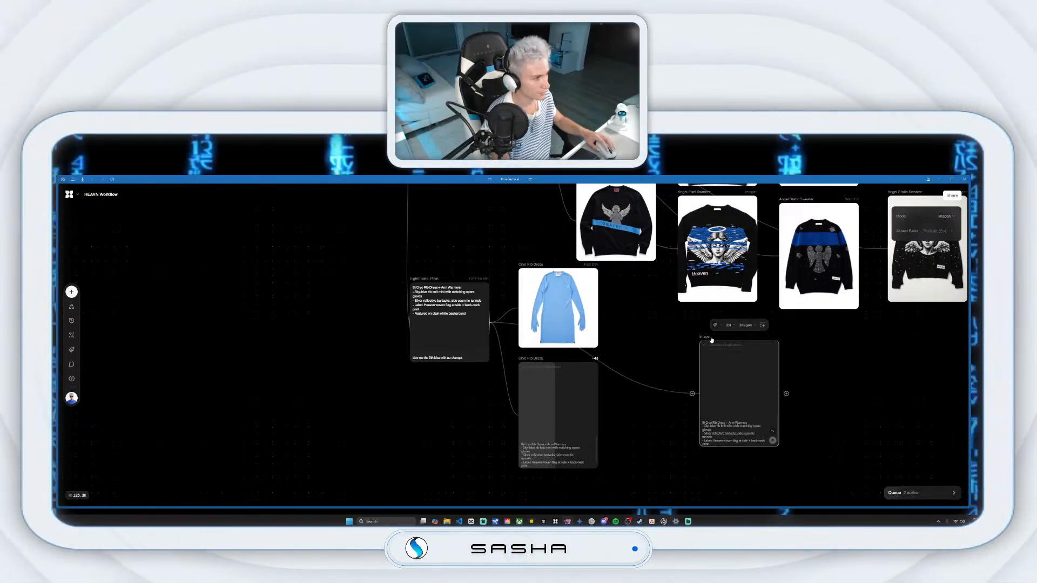
drag(698, 337, 626, 308)
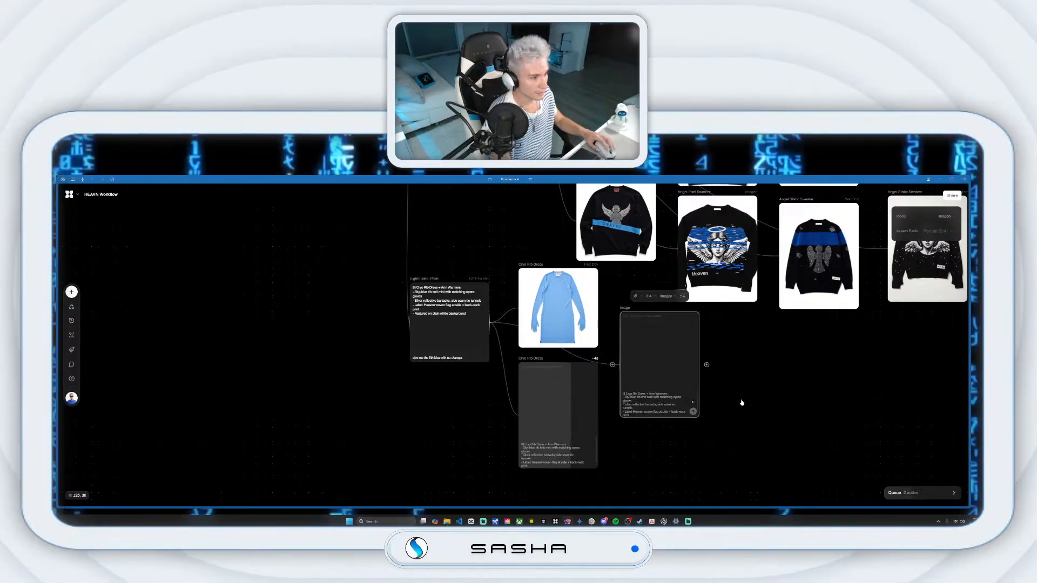
drag(733, 400, 729, 370)
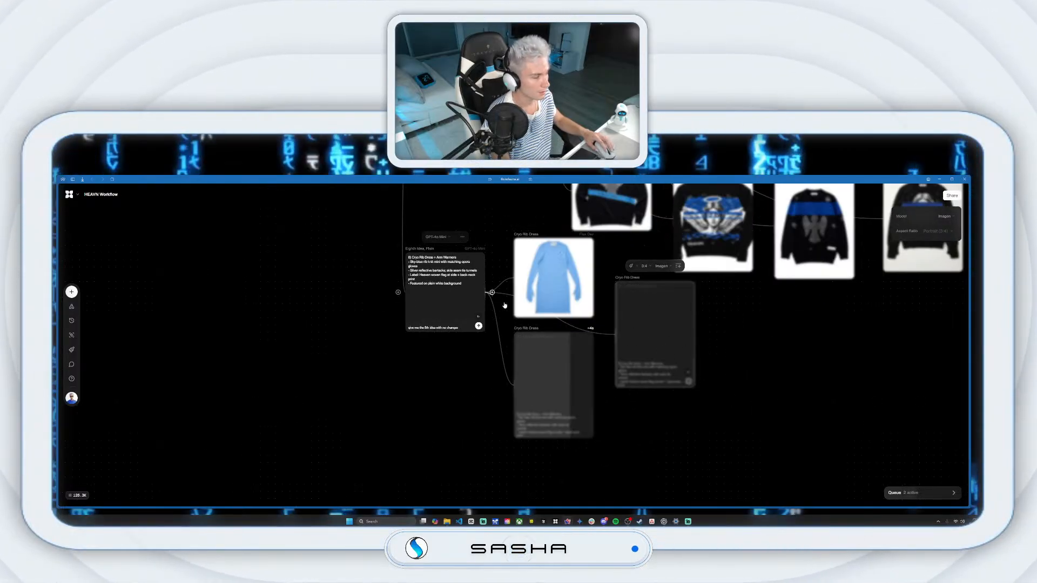
Step: Branch a Seedream V3 image block with a 3:4 ratio off the eighth idea and generate it
drag(495, 296, 653, 421)
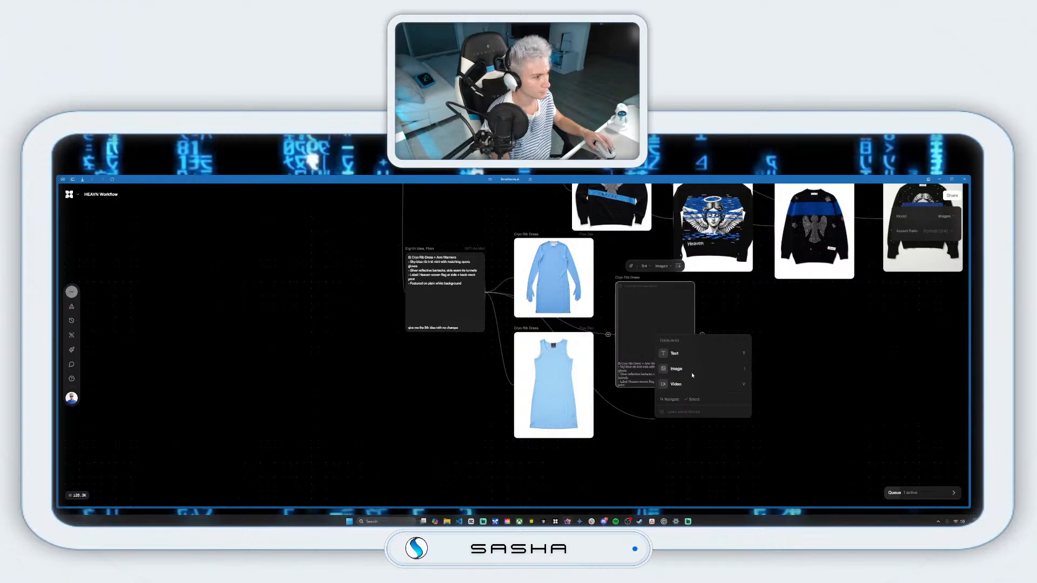
click(693, 373)
click(693, 361)
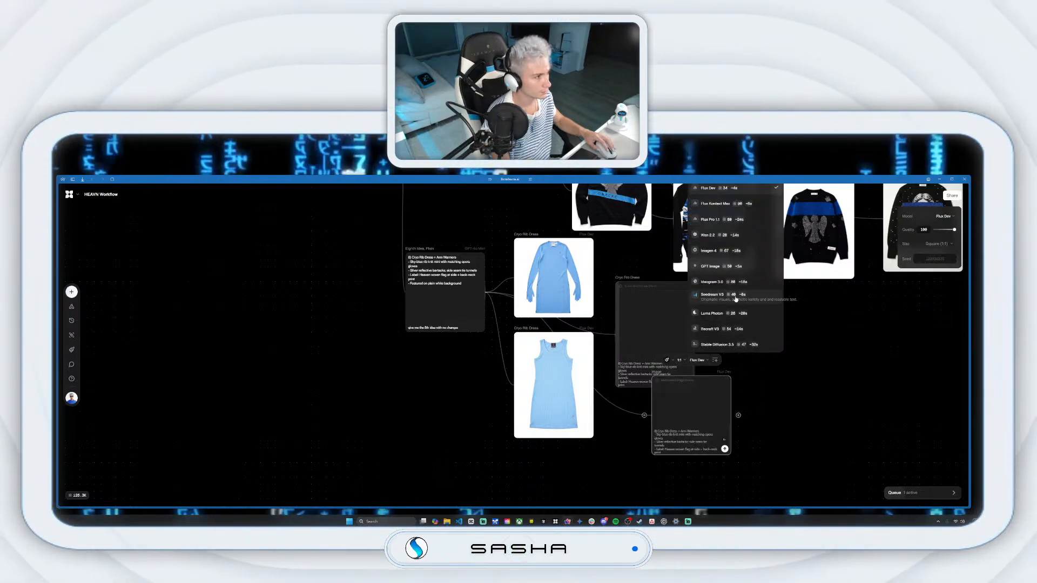
click(707, 294)
click(678, 360)
click(687, 440)
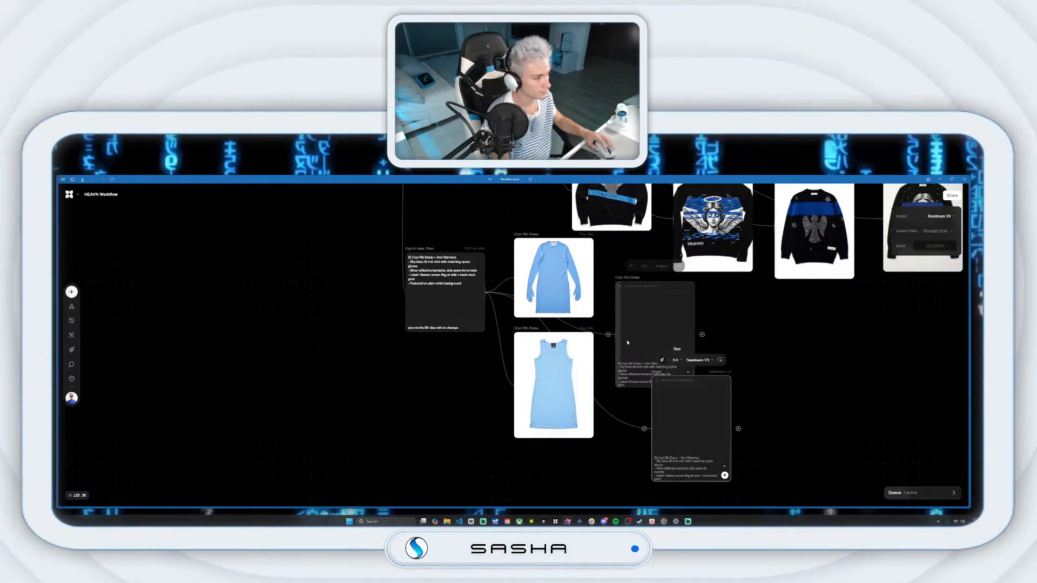
click(725, 475)
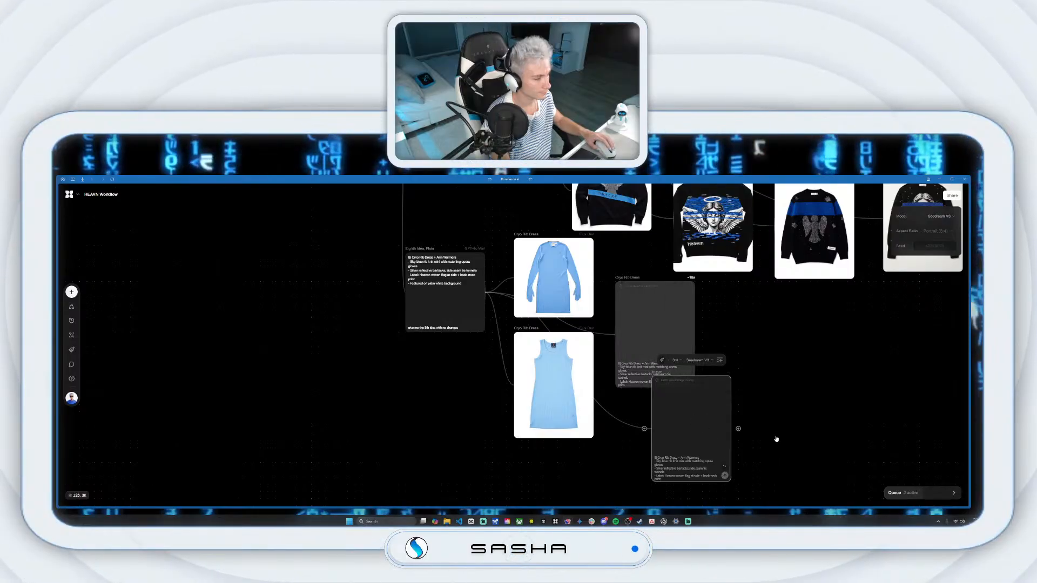
Step: Stack the Imagen 4 and Seedream V3 blocks in a column beside the two Flux Dev dress images
scroll(756, 416, down, 1)
drag(621, 251, 614, 244)
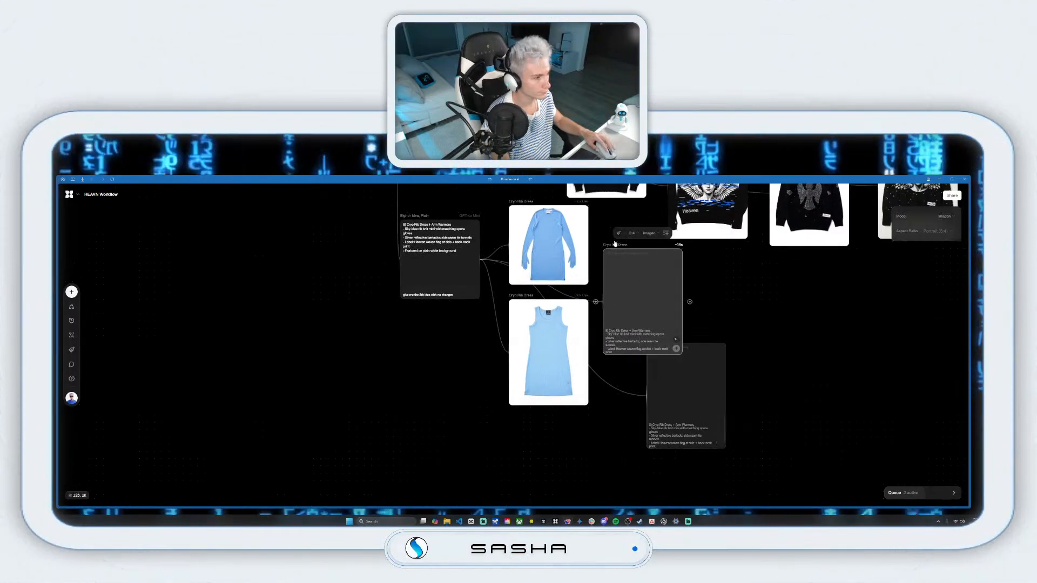
click(649, 347)
drag(649, 347, 607, 355)
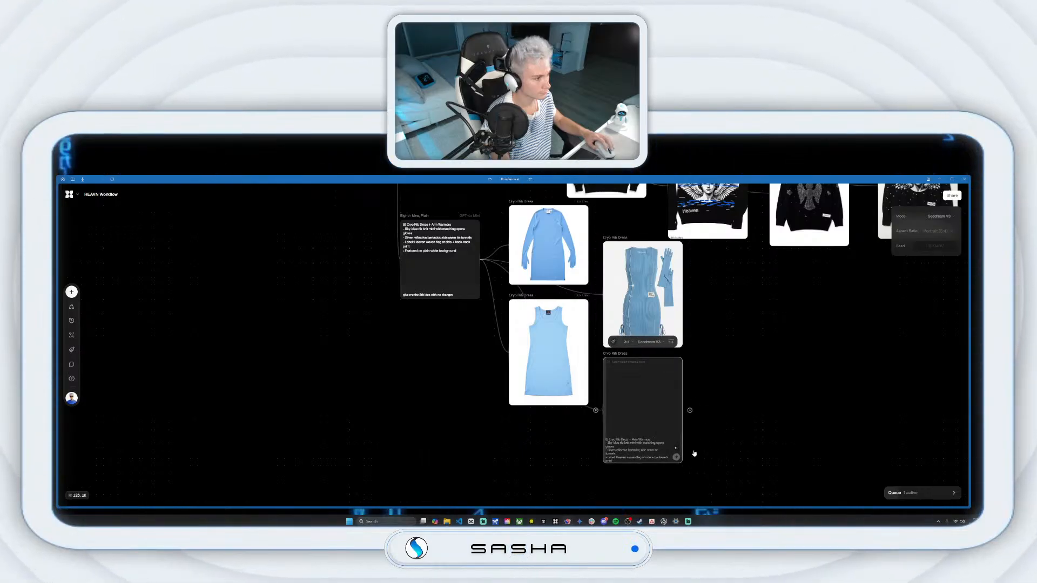
Step: Branch a Wan 2.2 image block with a 3:4 ratio off the eighth idea, generate it, and place it beside the second dress column
drag(488, 263, 752, 359)
click(819, 333)
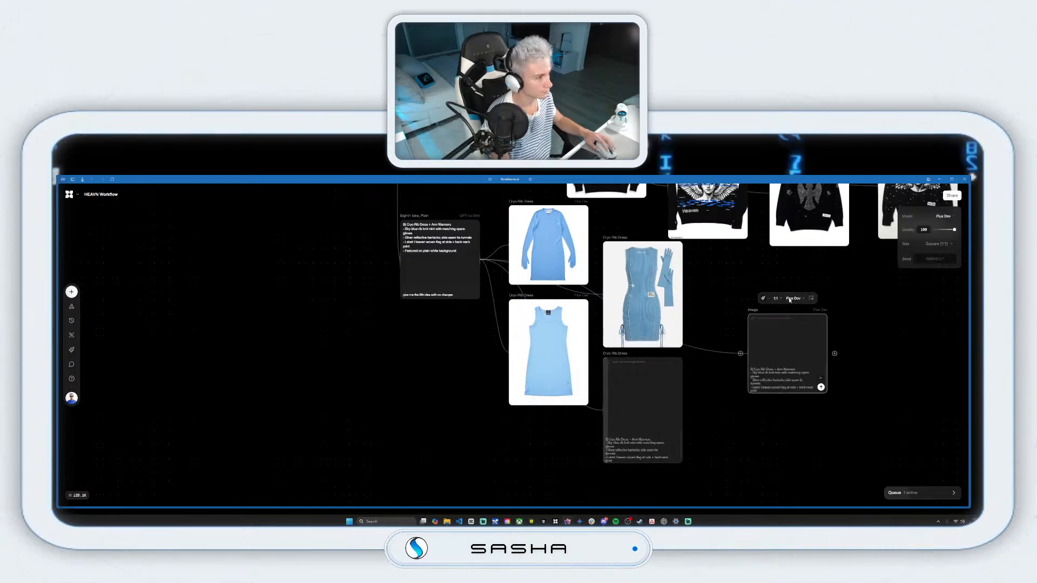
click(791, 298)
click(821, 366)
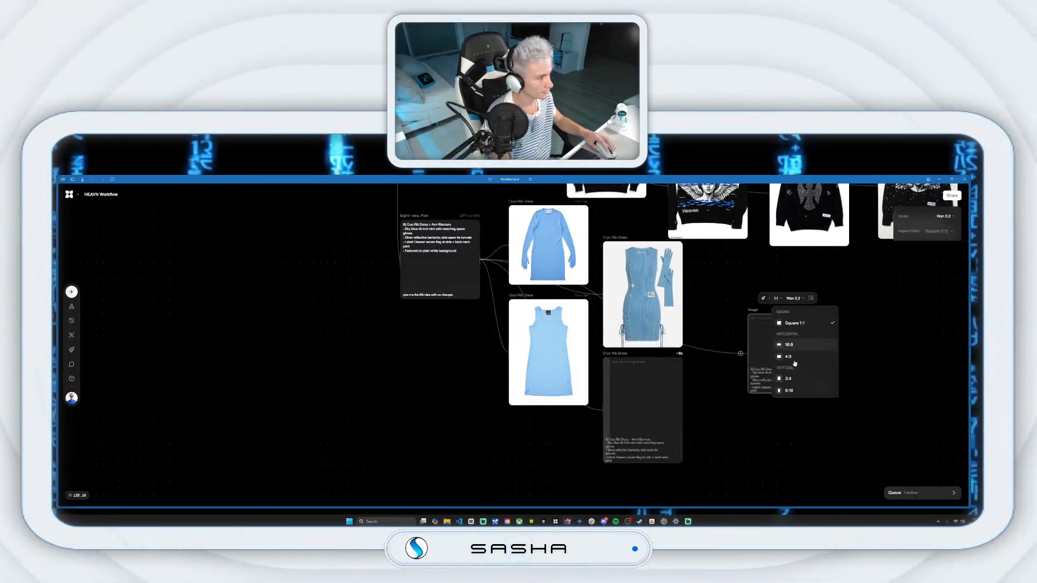
click(822, 414)
drag(752, 312, 717, 305)
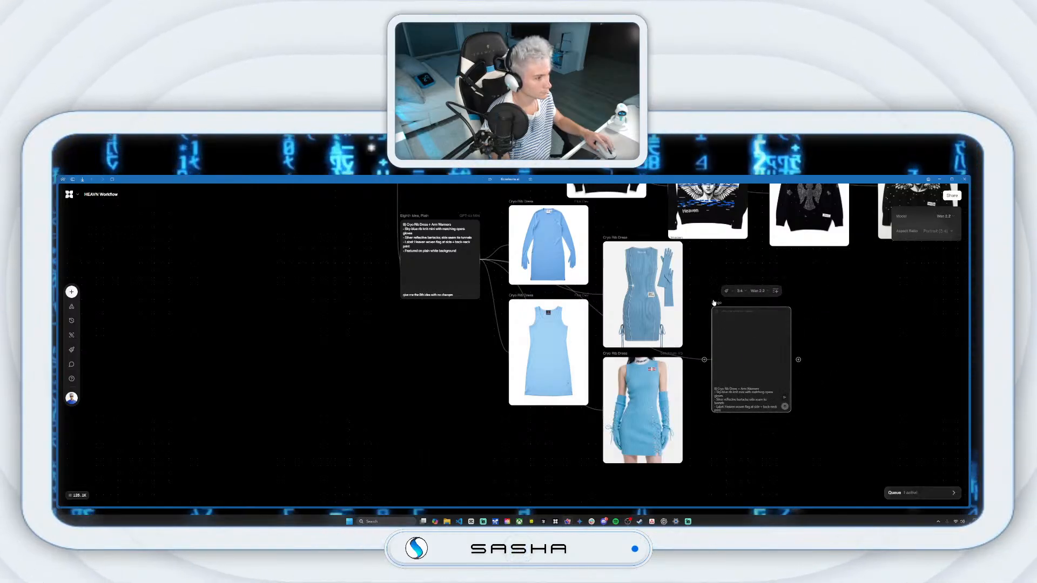
Step: Branch a Flux Kontext Max image block with a 3:4 ratio off the eighth idea and generate it
drag(489, 264, 840, 292)
click(870, 250)
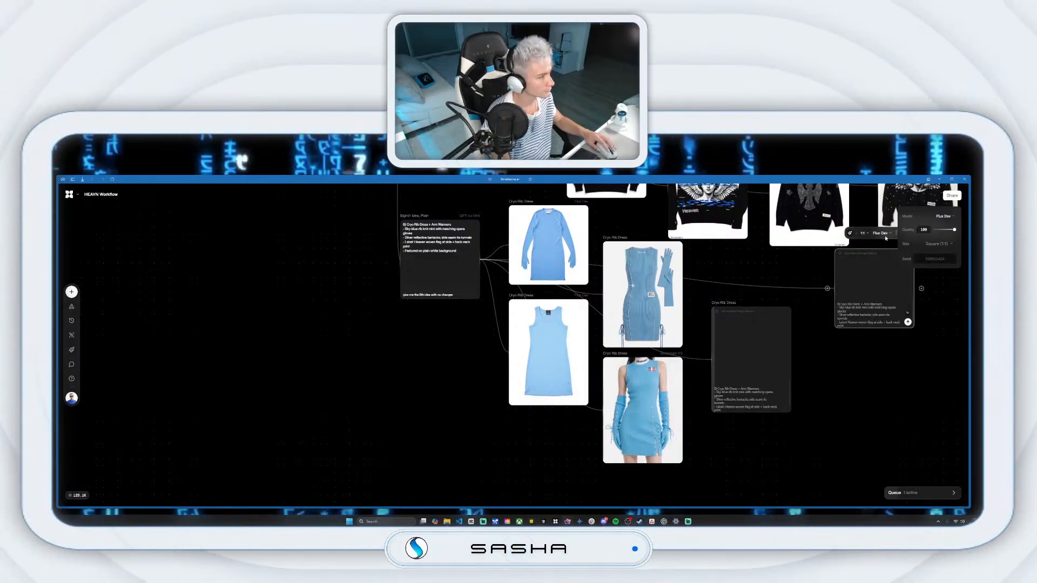
click(880, 233)
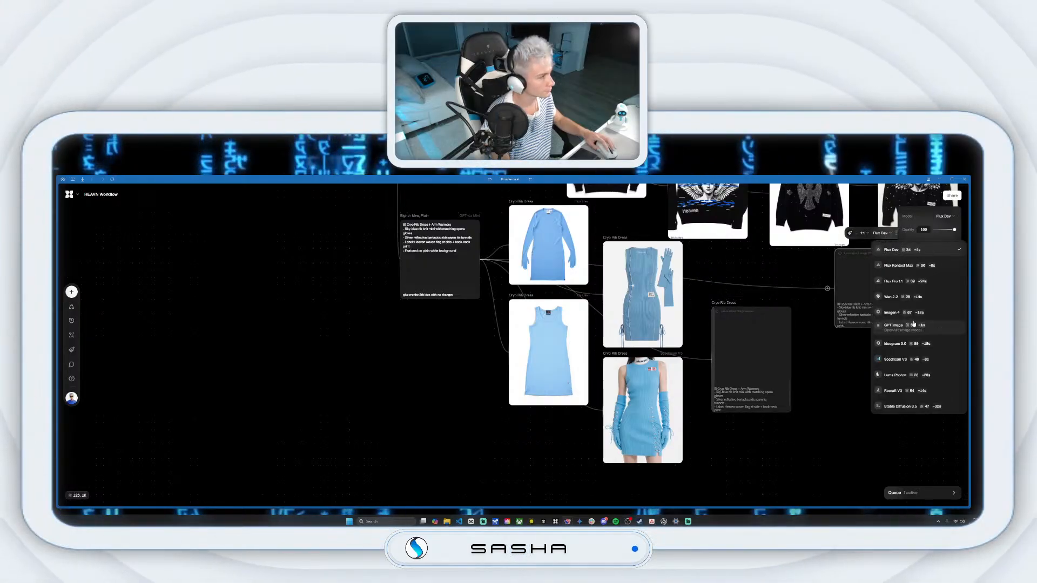
click(901, 266)
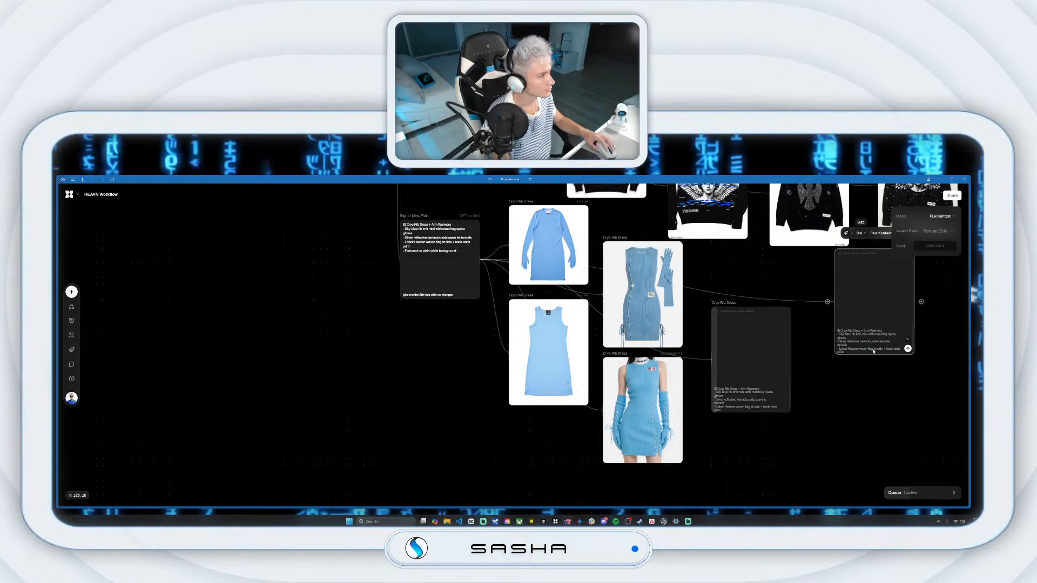
Step: Stack the Flux Kontext Max block above the Wan 2.2 block as a third dress column, with a gap between them
drag(719, 305, 712, 363)
drag(844, 250, 714, 259)
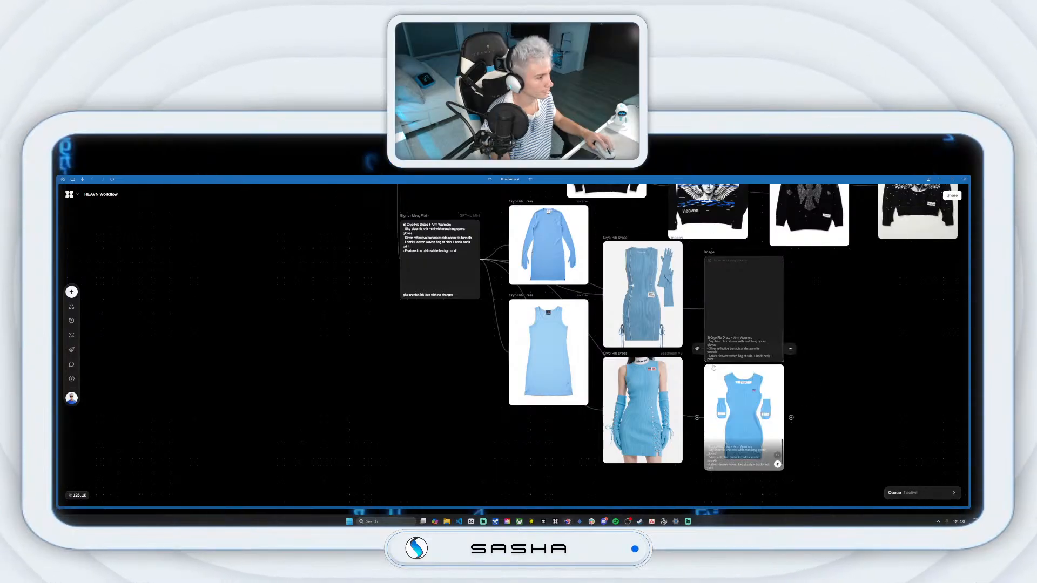
drag(716, 368, 717, 381)
click(840, 405)
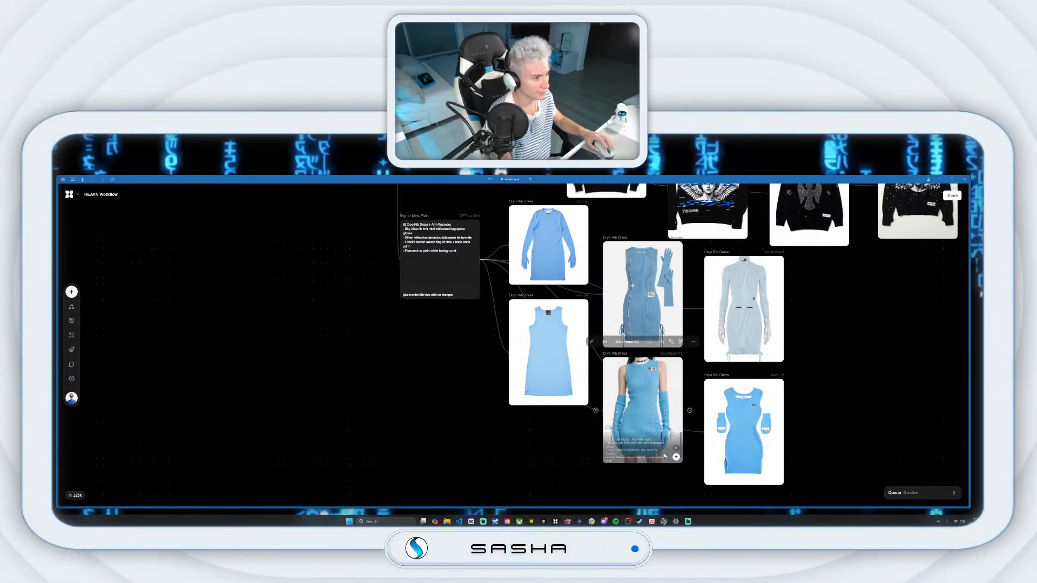
Step: Regenerate the Seedream V3 and Imagen 4 dress images
click(675, 458)
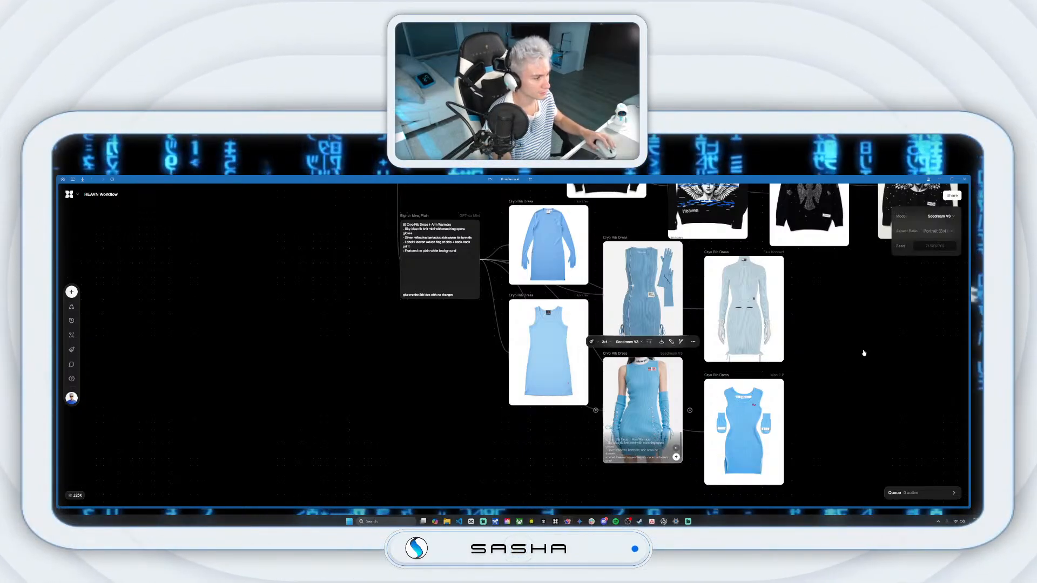
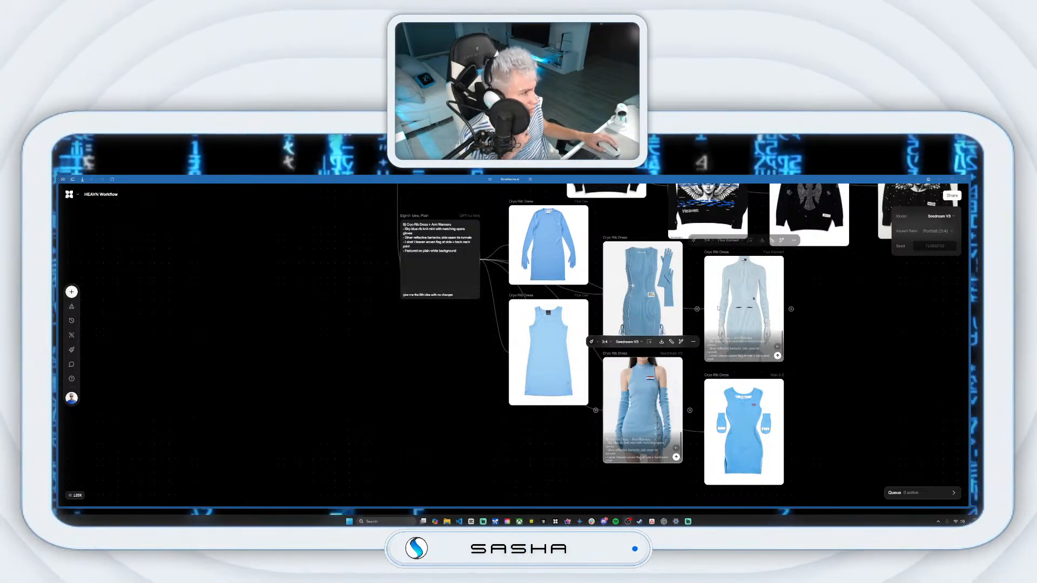
click(673, 330)
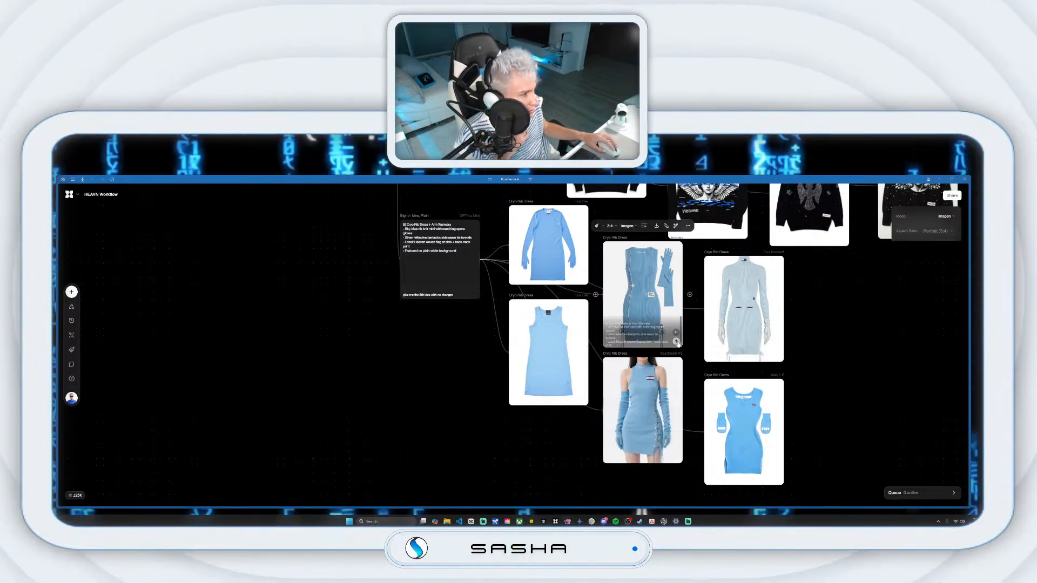
key(Return)
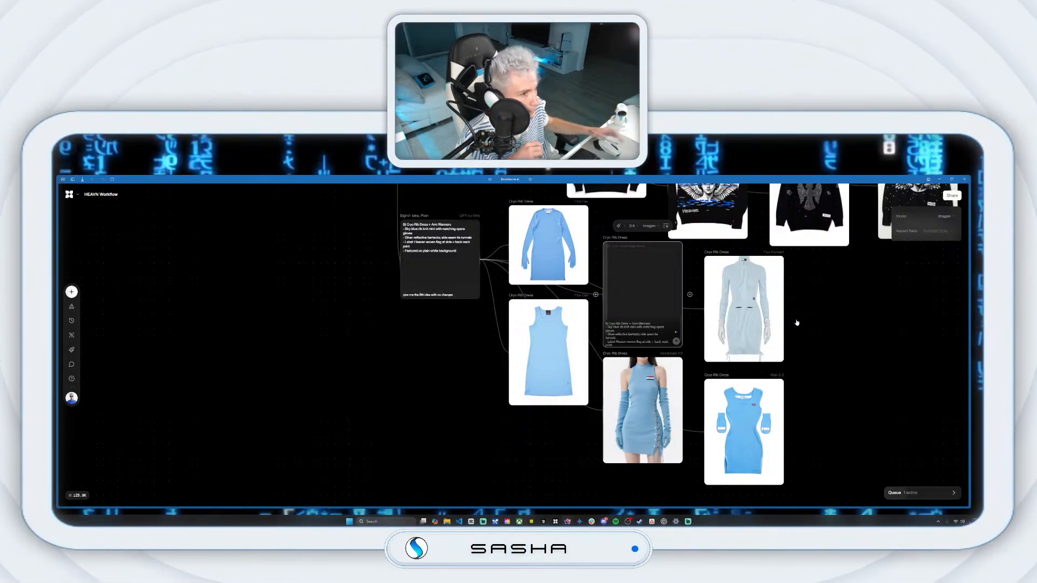
Step: Duplicate the eighth idea block and place the copy well below the original, clear of the dress images
right_click(409, 218)
click(423, 247)
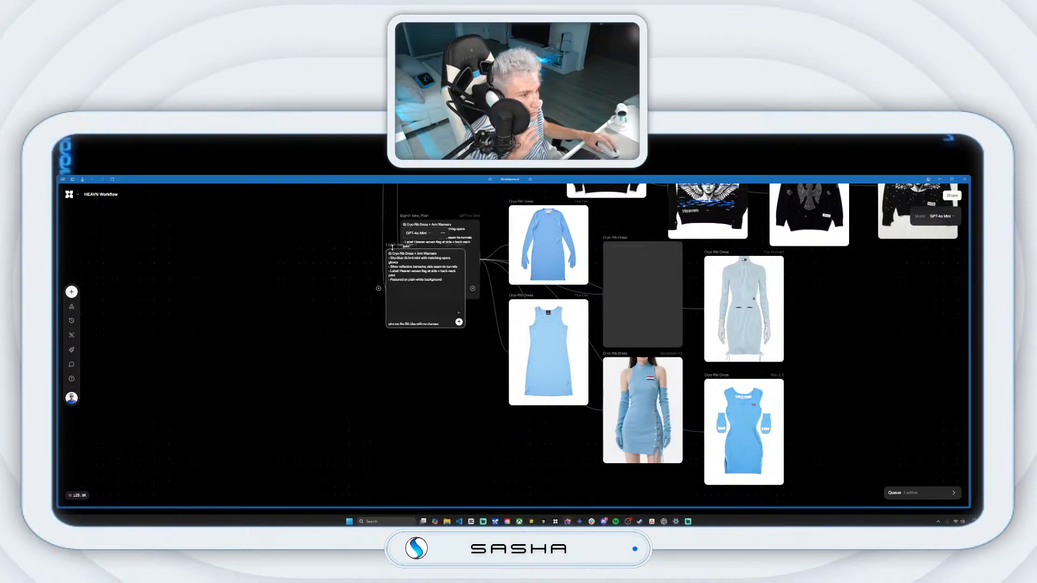
scroll(432, 378, down, 3)
scroll(681, 331, up, 3)
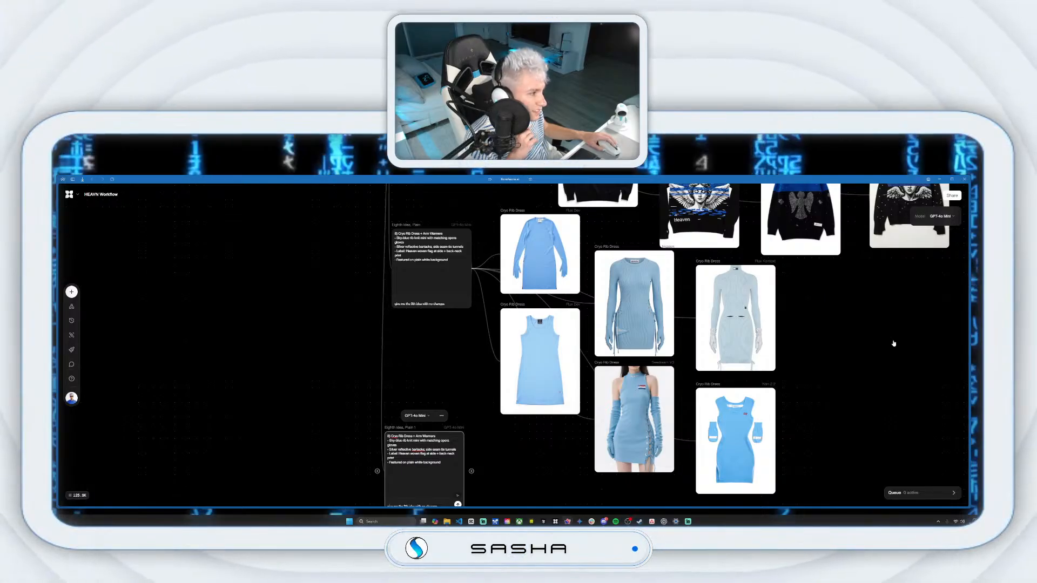
scroll(756, 399, down, 5)
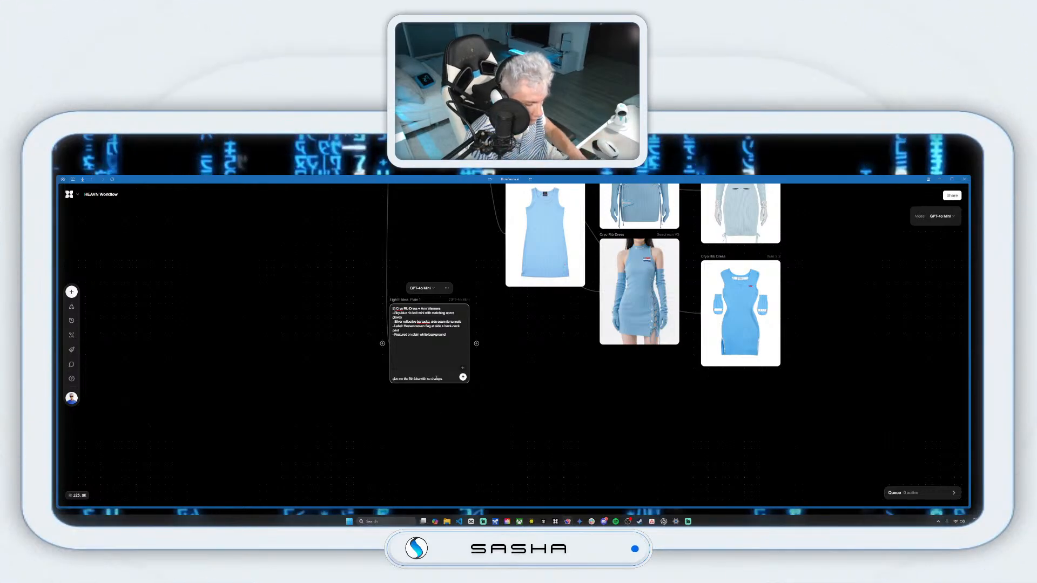
Step: Change the copied block's prompt to "give me the 9th idea with no changes" and run it
key(BackSpace)
text(9)
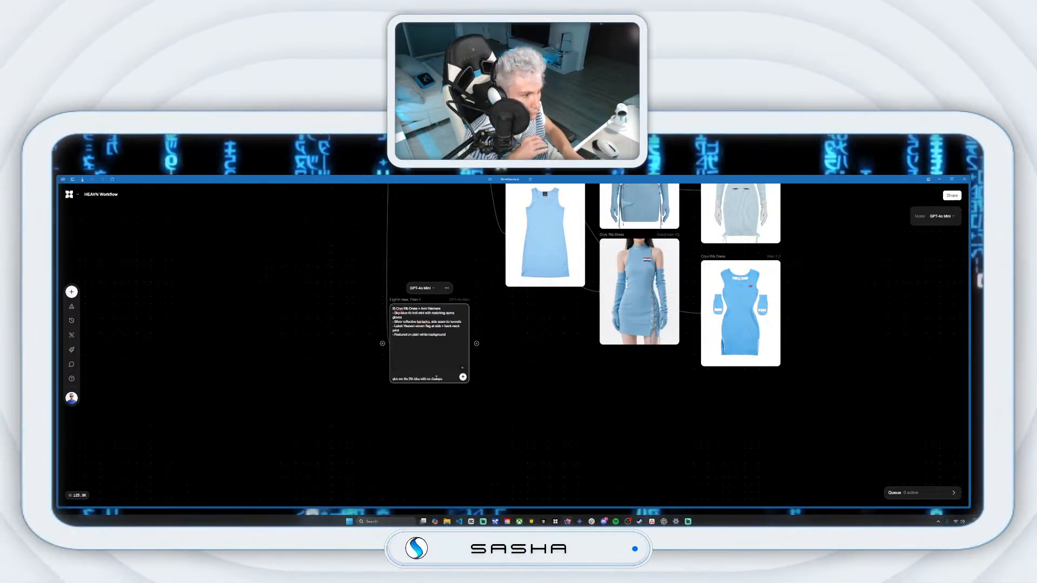
key(Return)
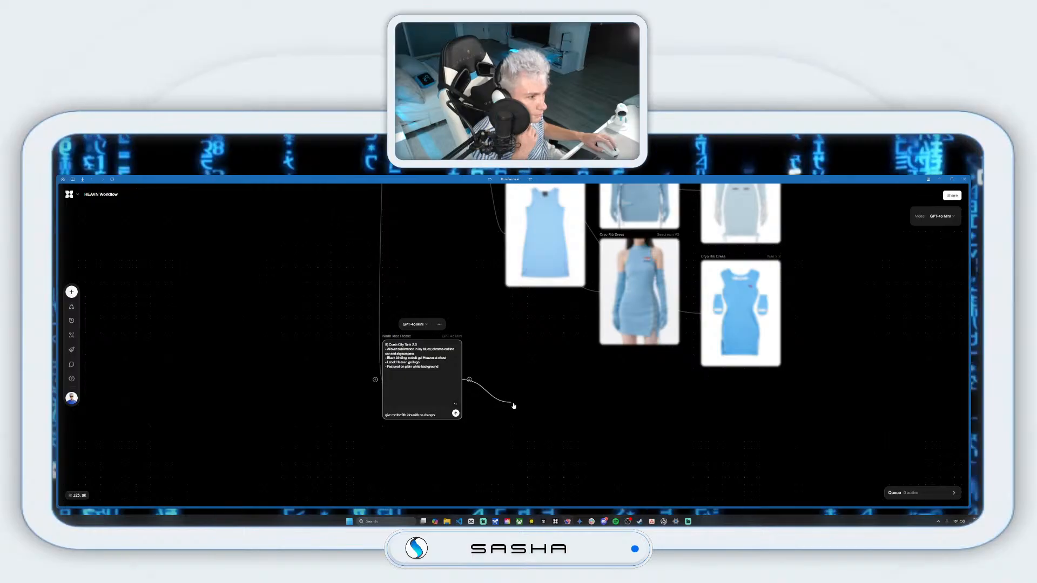
Step: Branch a 1:1 Flux Dev image block with the HEAVN style off the ninth idea, generate it, and position it slightly above the idea block
drag(512, 405, 515, 404)
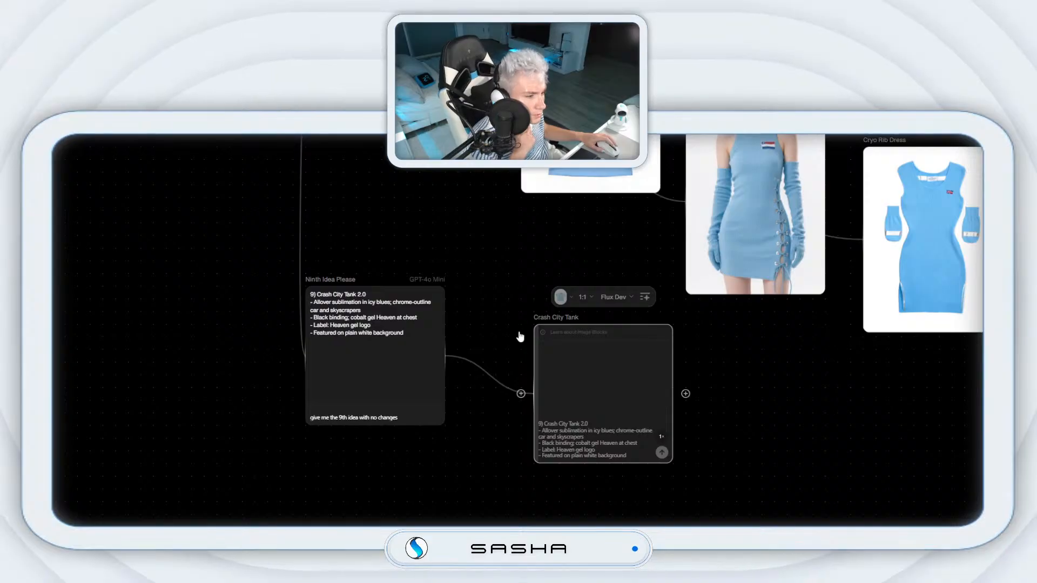
drag(549, 326, 511, 250)
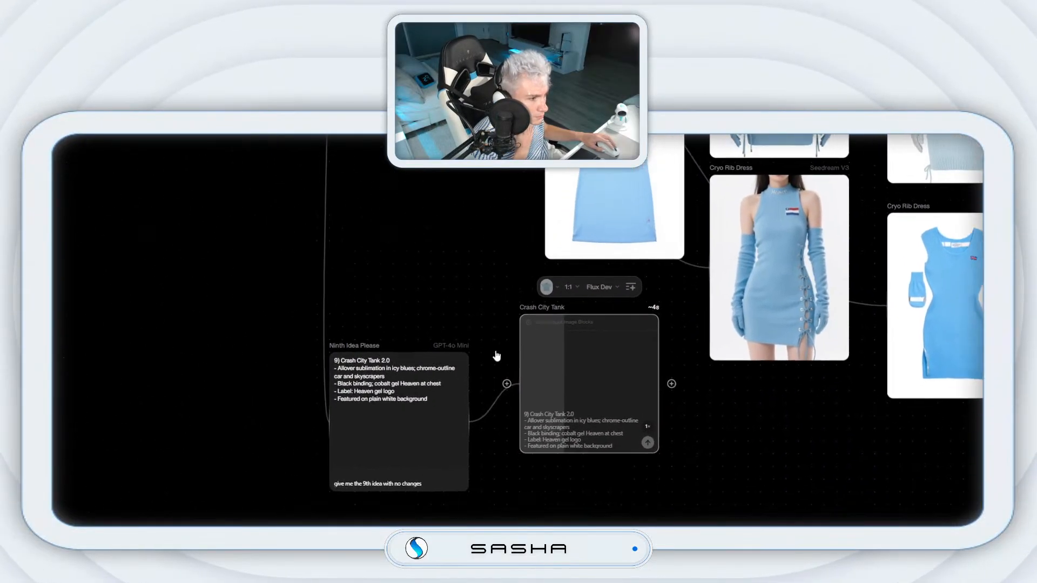
drag(335, 358, 322, 397)
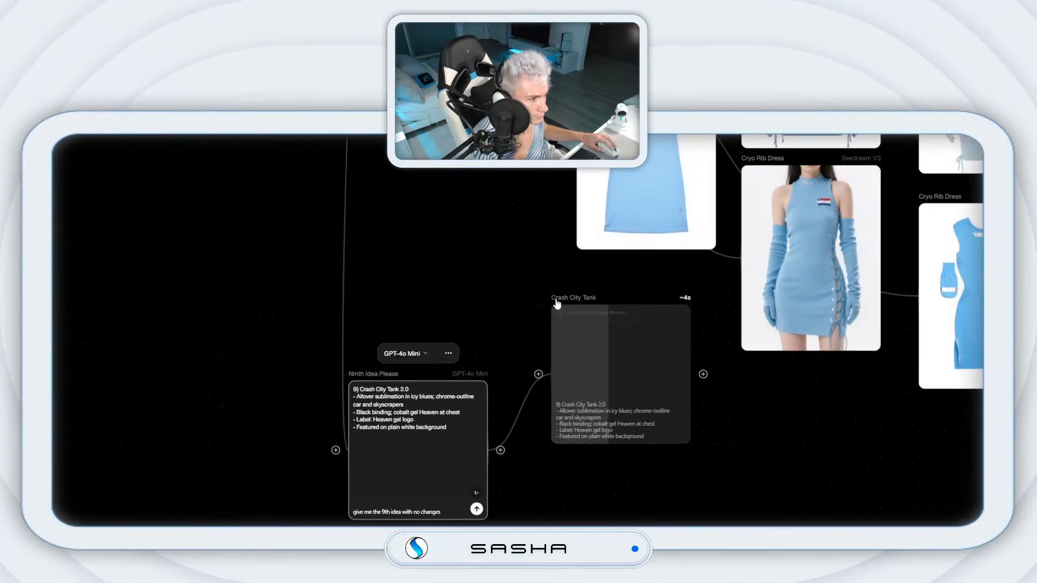
drag(562, 302, 536, 290)
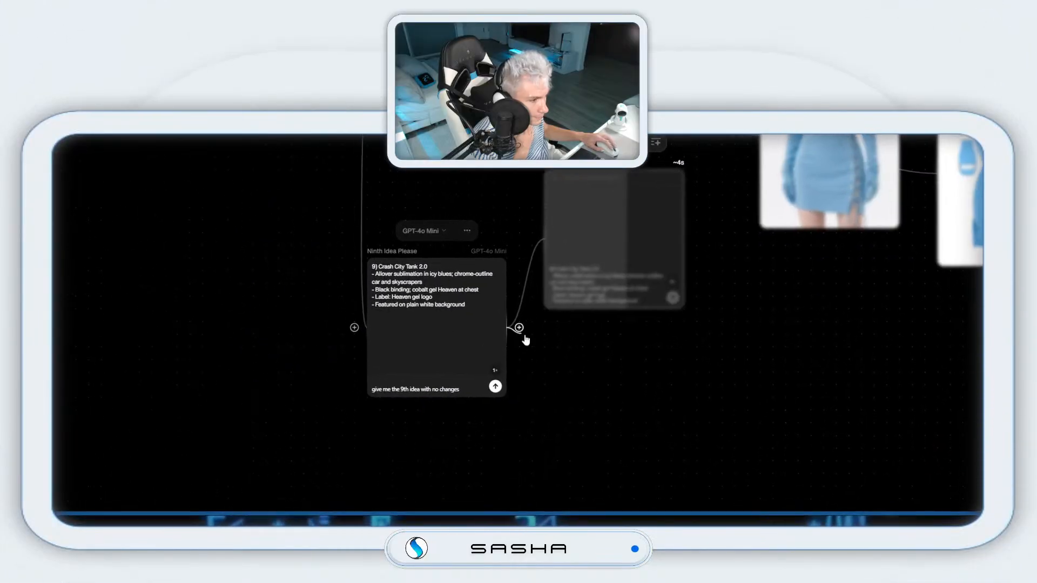
Step: Branch a 3:4 Flux Dev image block with the HEAVN style off the ninth idea and generate it
click(520, 328)
click(520, 331)
click(519, 332)
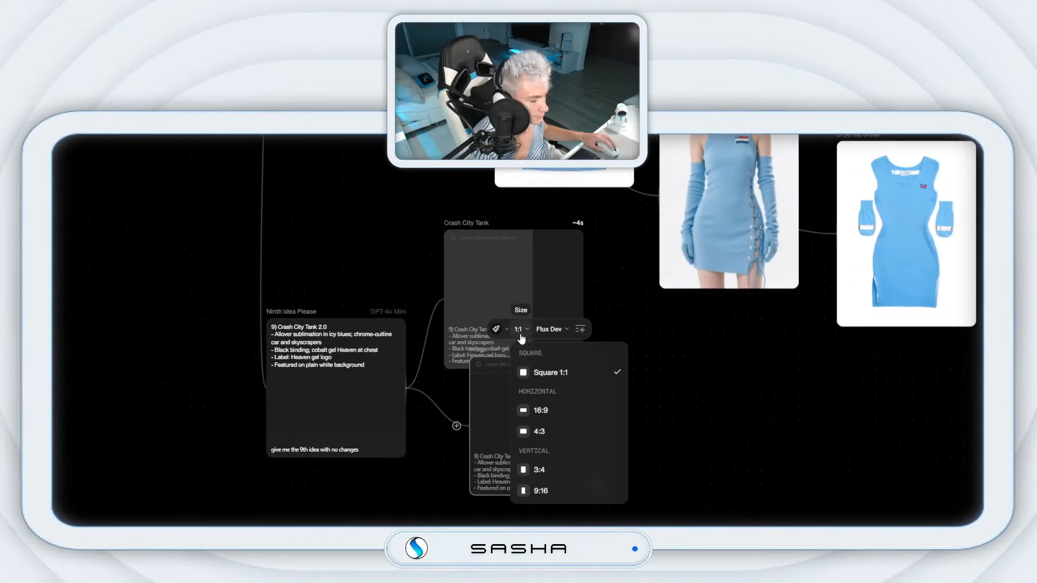
click(535, 470)
click(497, 330)
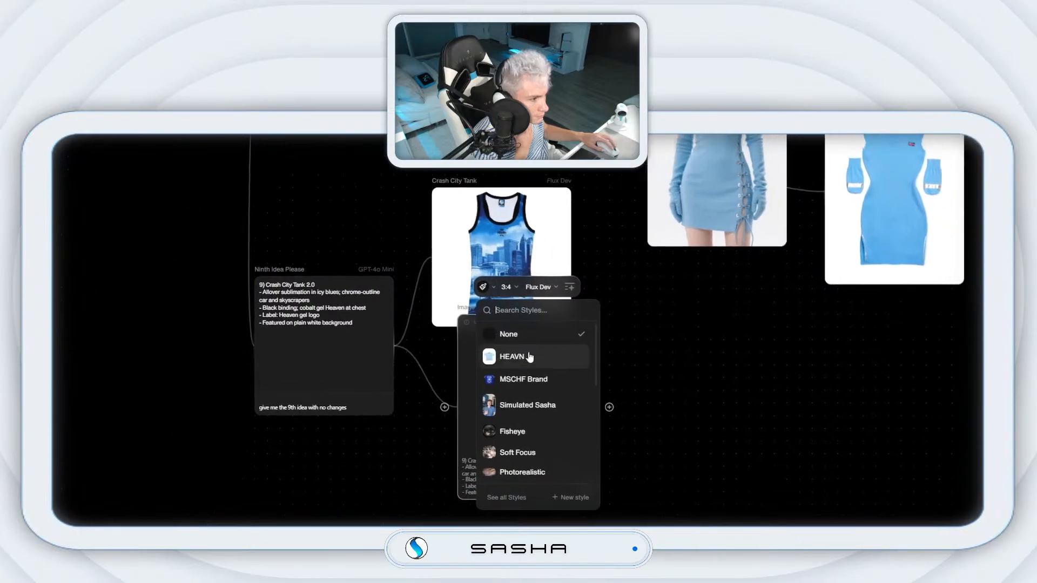
click(531, 359)
click(516, 451)
Step: Arrange the two Crash City Tank image blocks in a column, with the 3:4 block below the 1:1 block
scroll(606, 368, down, 1)
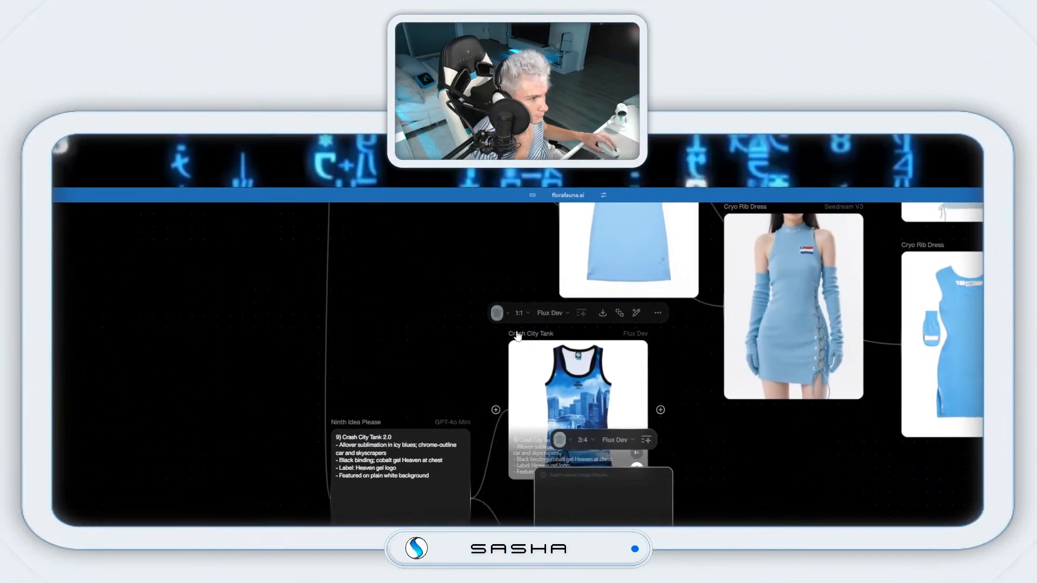
drag(364, 142, 364, 129)
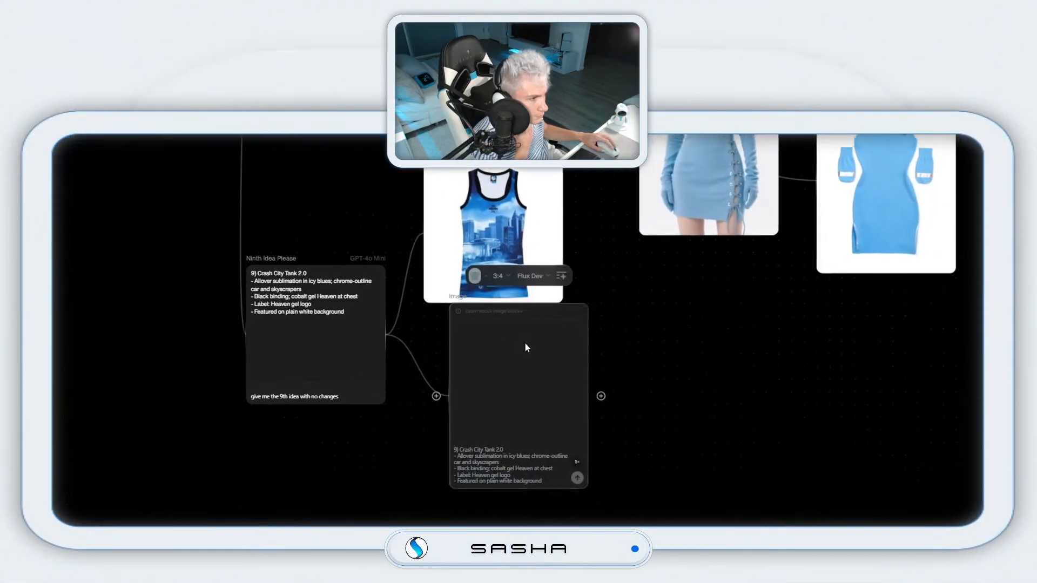
drag(520, 341, 495, 371)
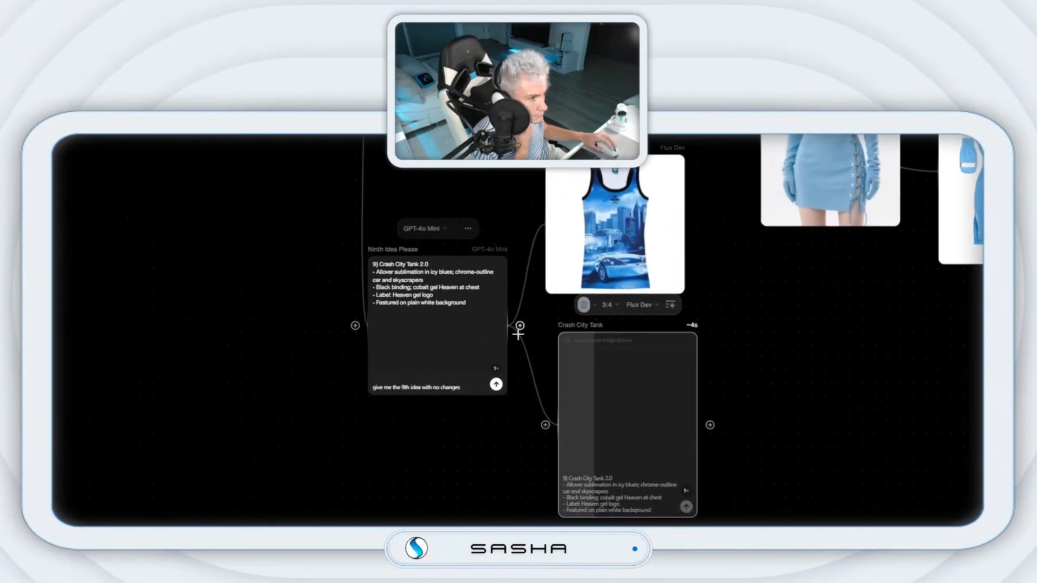
Step: Branch a 3:4 Imagen 4 image block off the ninth idea and generate it
drag(516, 327, 796, 379)
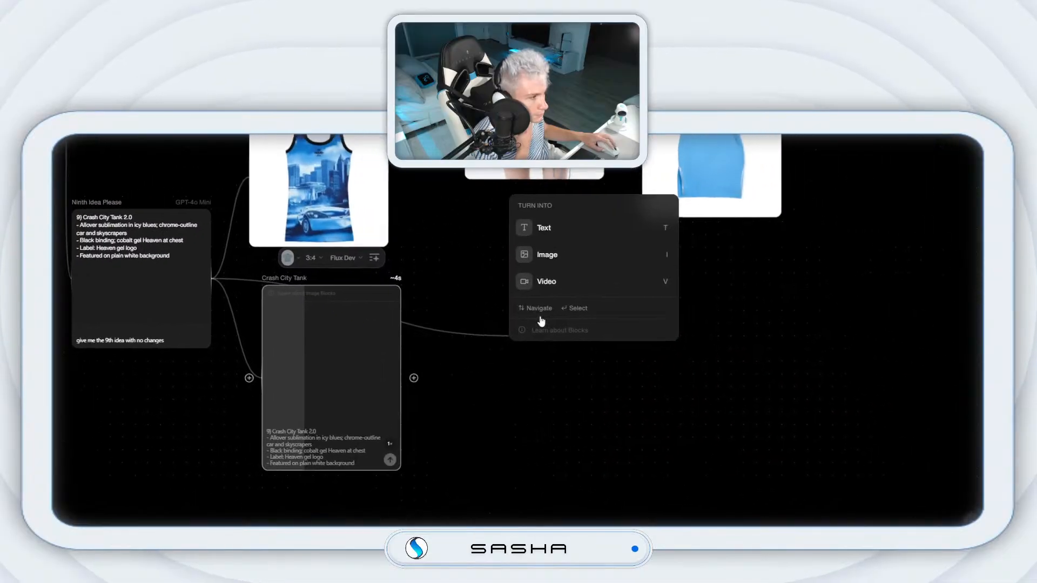
click(859, 307)
click(513, 313)
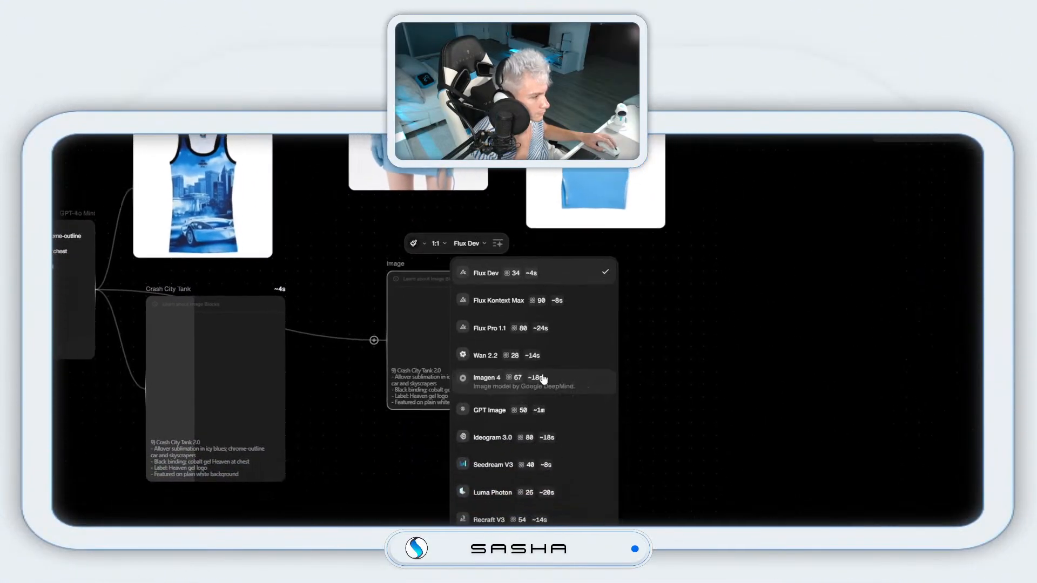
click(512, 322)
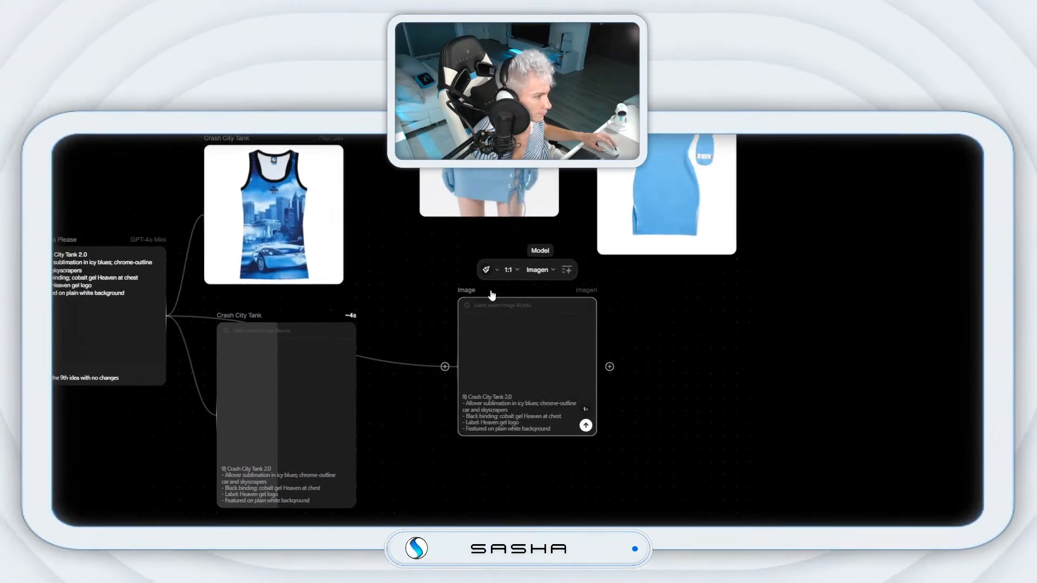
click(426, 177)
Step: Align the 3:4 Flux Dev tank block under the 1:1 one and move the Imagen block closer beside them
click(520, 350)
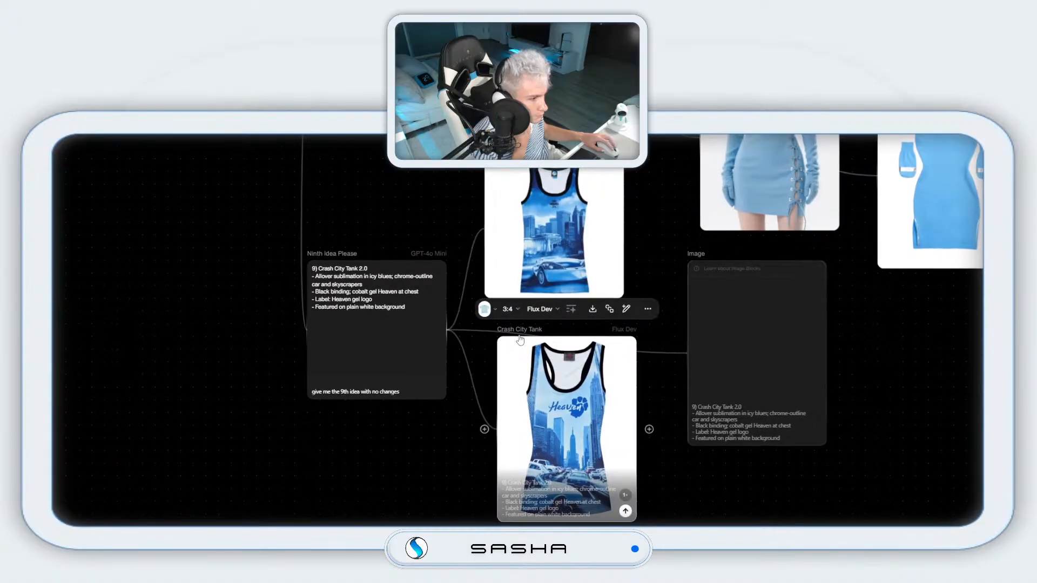
drag(520, 341, 520, 353)
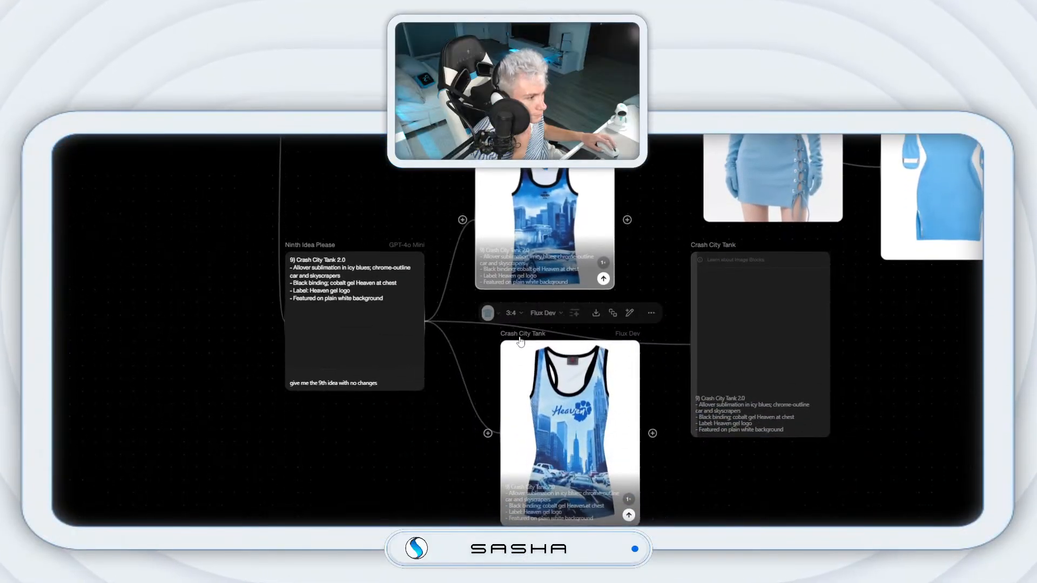
scroll(520, 338, right, 7)
scroll(521, 338, up, 3)
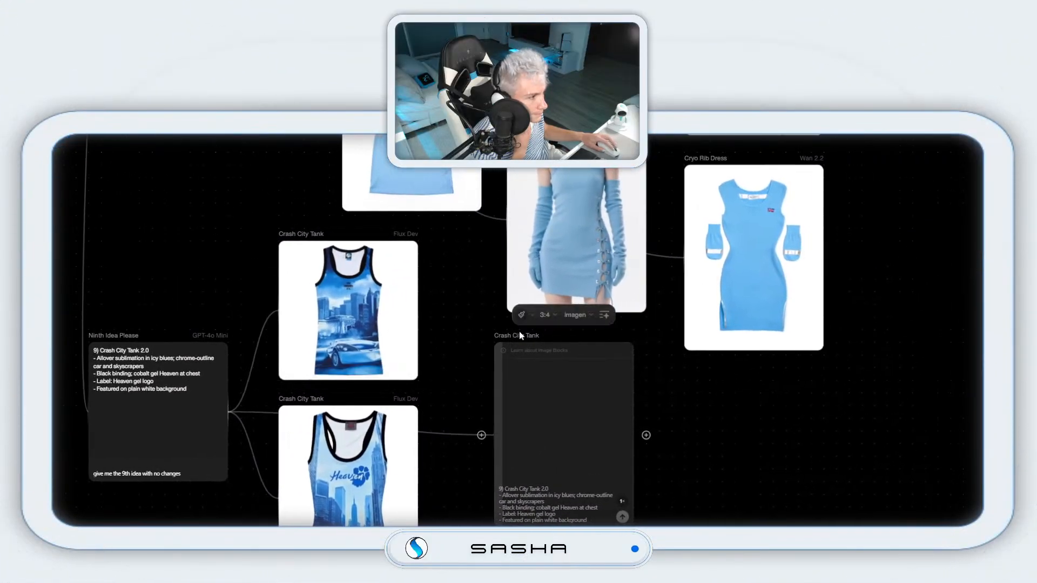
scroll(516, 334, left, 10)
scroll(508, 331, down, 3)
Step: Branch a 3:4 Seedream V3 image block off the ninth idea, generate it, and position it below the Imagen block
drag(511, 328, 528, 412)
click(524, 324)
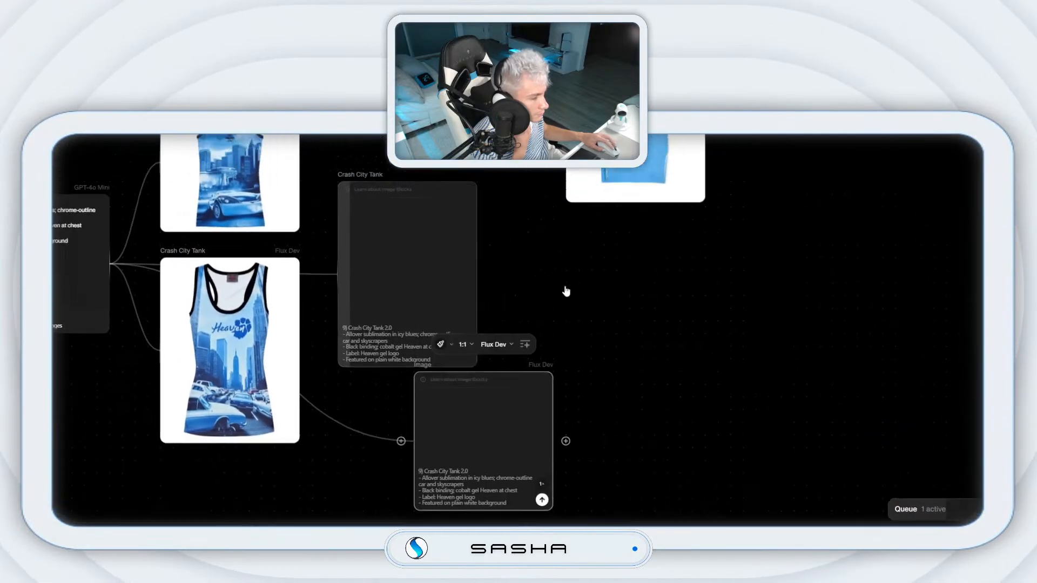
click(501, 338)
scroll(519, 336, up, 3)
scroll(519, 336, right, 2)
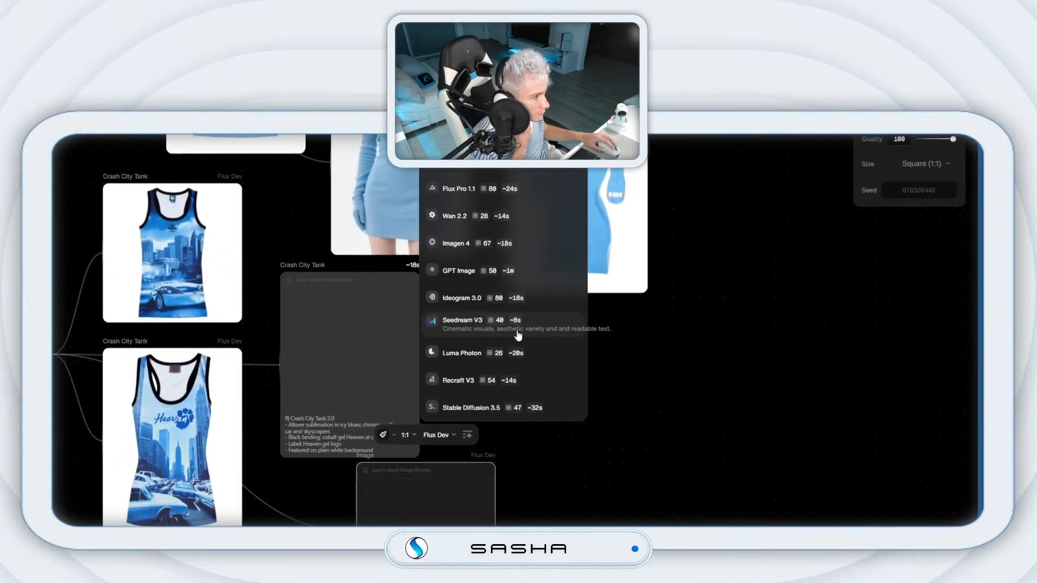
click(518, 336)
click(404, 434)
click(526, 468)
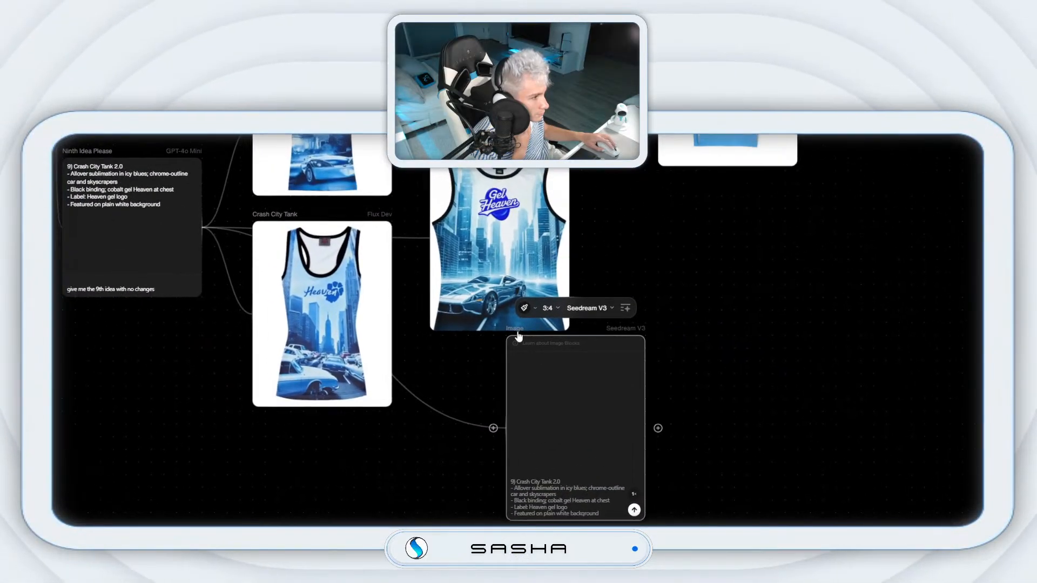
drag(517, 333, 464, 348)
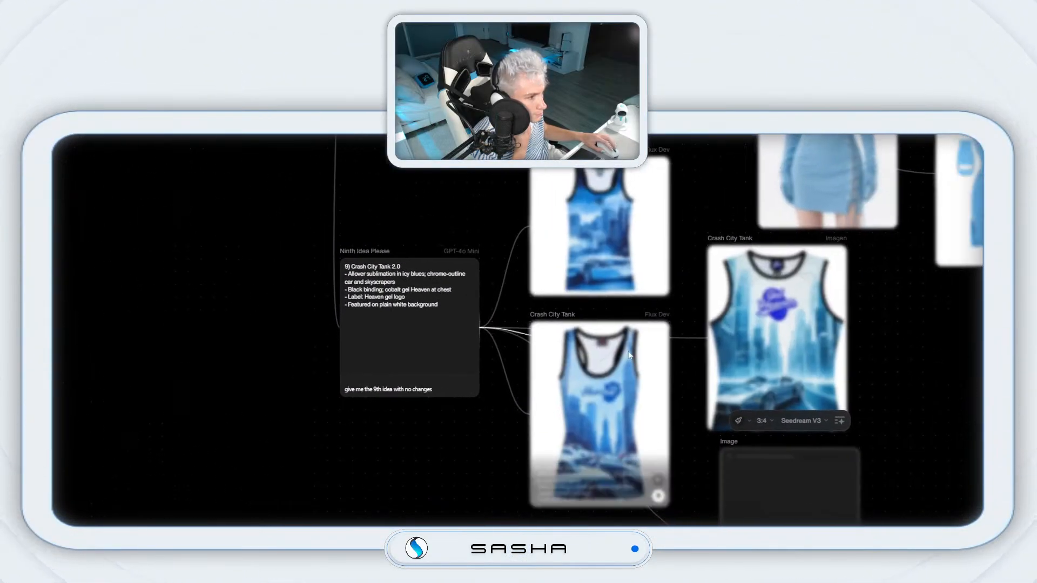
Step: Branch a 3:4 Flux Kontext Max image block off the ninth idea, generate it, and place it beside the Imagen block
drag(628, 355, 604, 342)
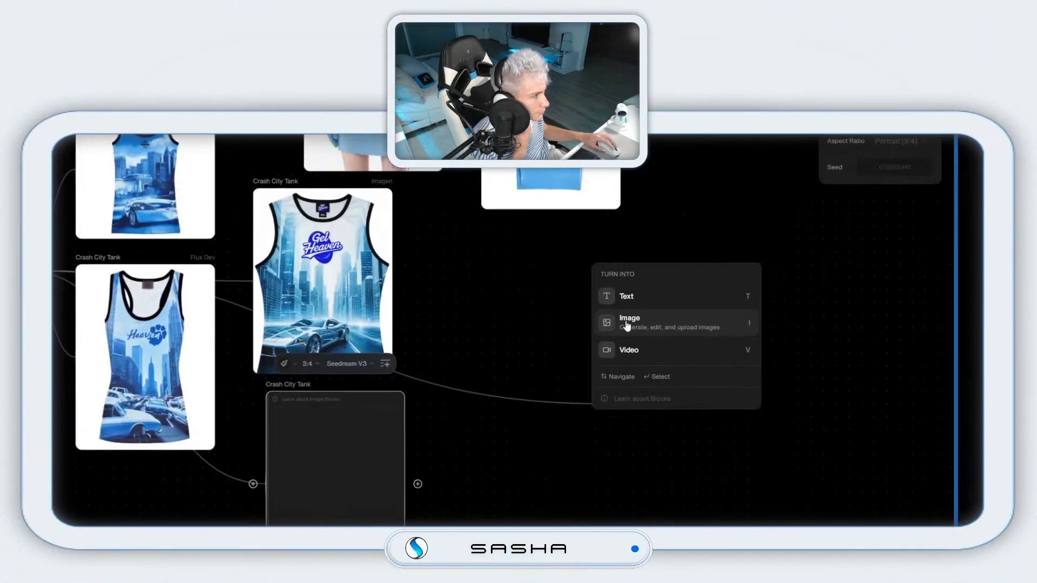
click(626, 324)
click(674, 331)
click(686, 390)
click(639, 331)
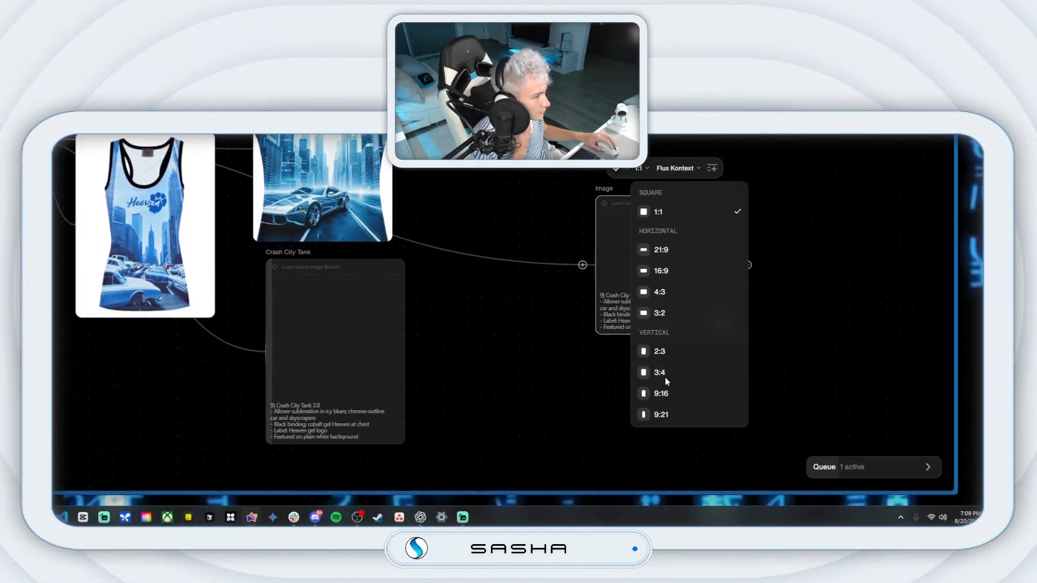
drag(608, 336, 518, 335)
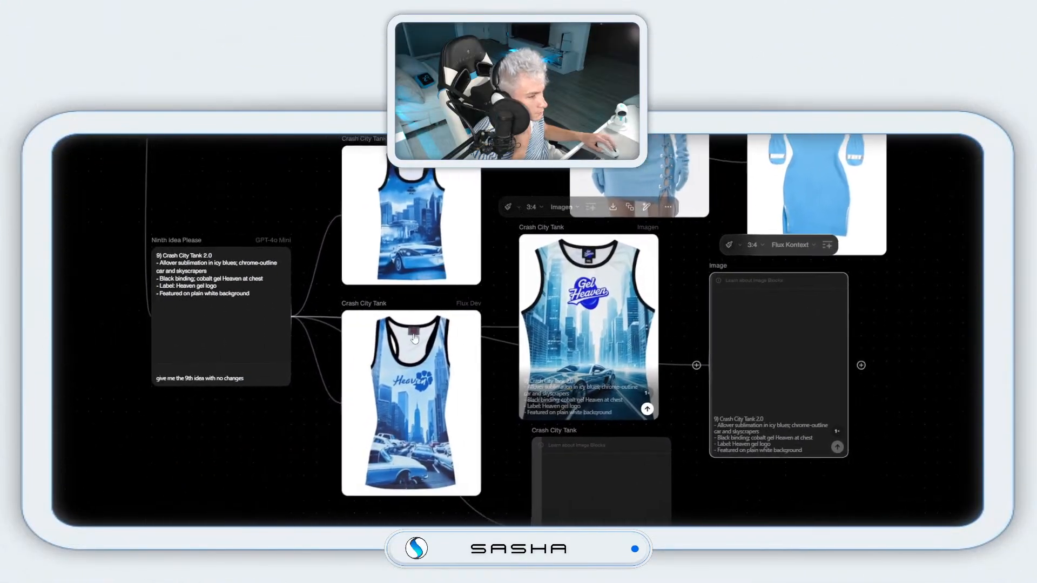
Step: Branch a 3:4 Wan 2.2 image block off the ninth idea, generate it, and move it closer below the Flux Kontext block
drag(284, 318, 800, 513)
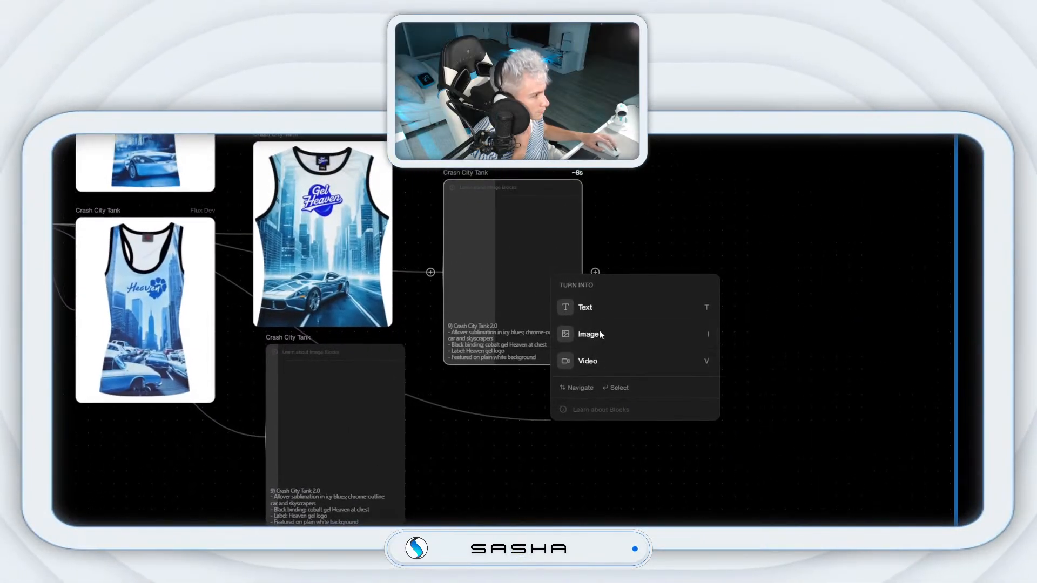
click(589, 334)
click(629, 336)
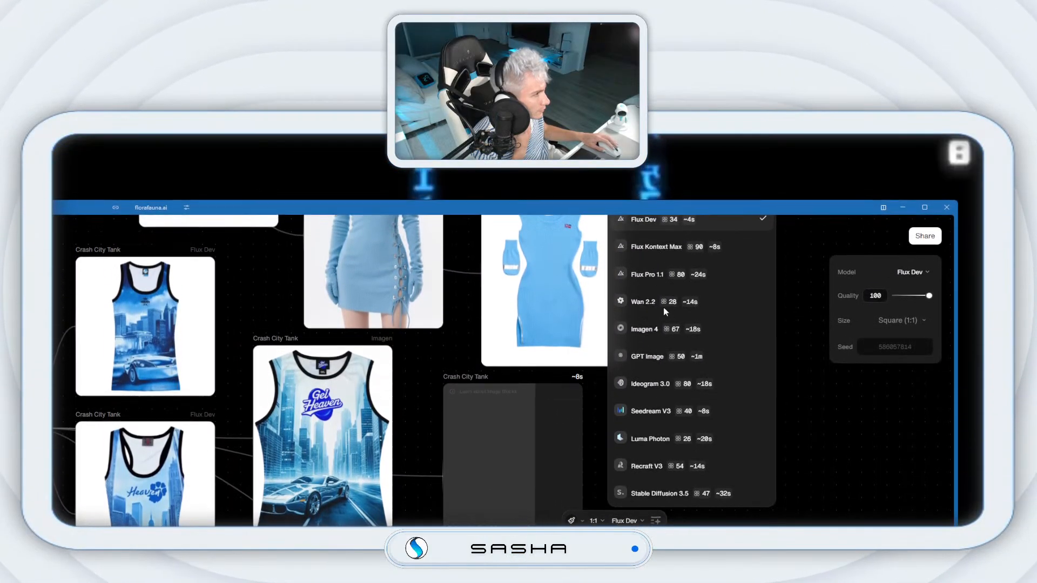
click(667, 305)
click(593, 519)
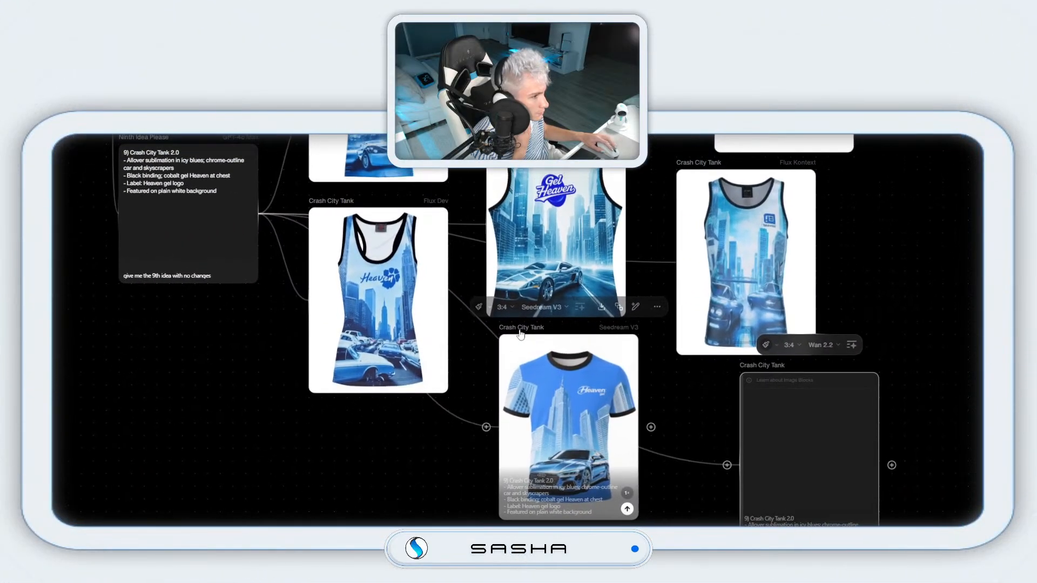
drag(284, 299, 272, 312)
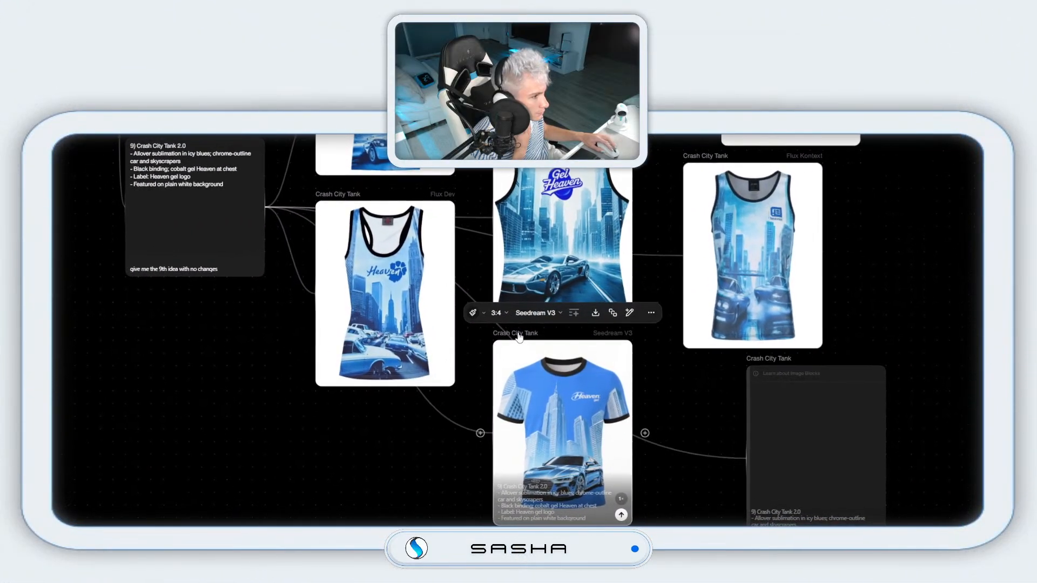
drag(751, 361, 713, 373)
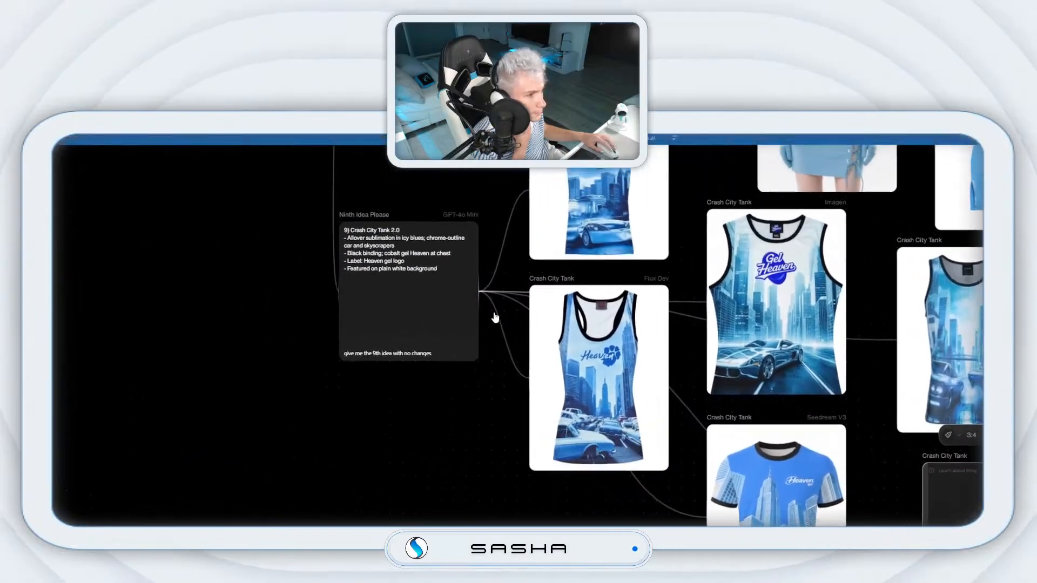
Step: Branch another 3:4 Flux Dev image block with the HEAVN style off the ninth idea, generate it, and place it below the existing Flux Dev blocks
drag(95, 169, 787, 294)
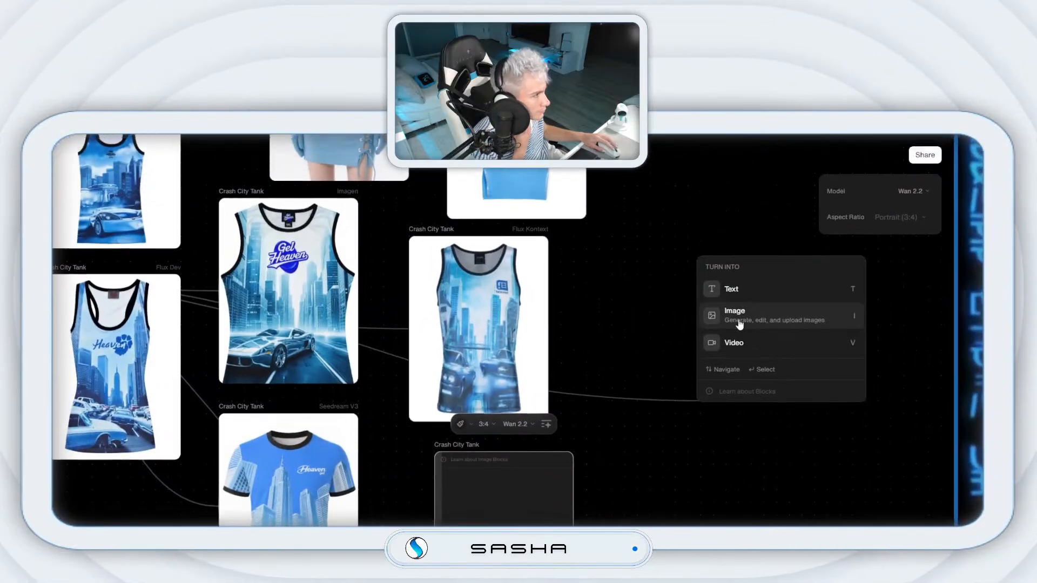
click(738, 323)
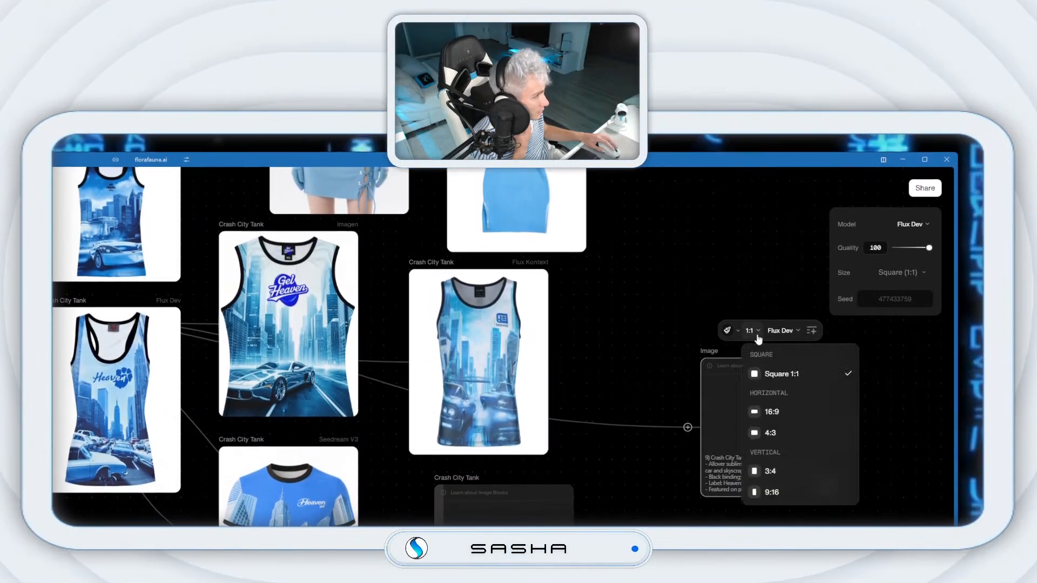
click(755, 332)
click(786, 349)
click(731, 327)
click(747, 328)
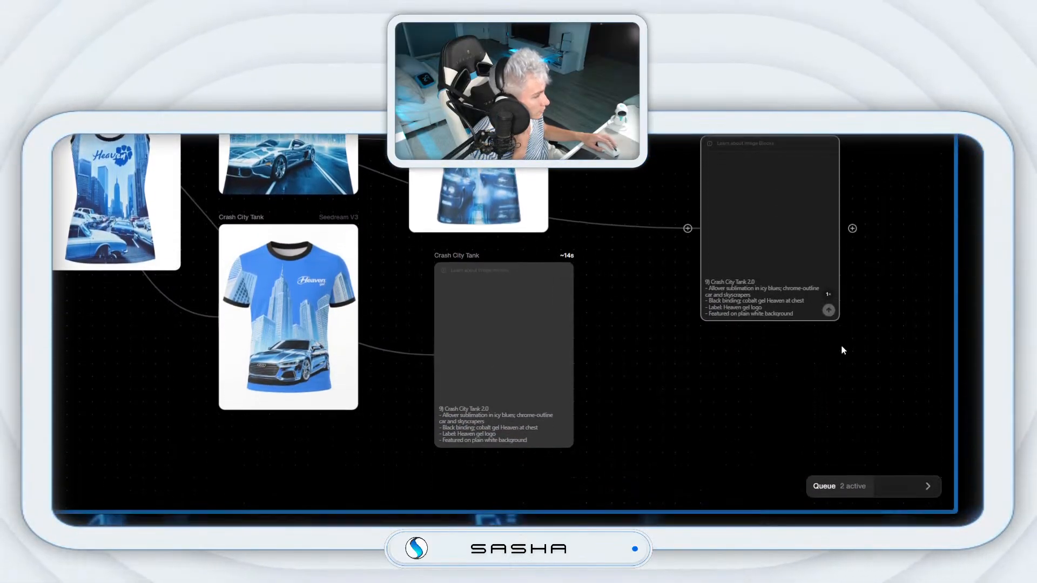
drag(710, 143, 634, 118)
drag(634, 343, 517, 336)
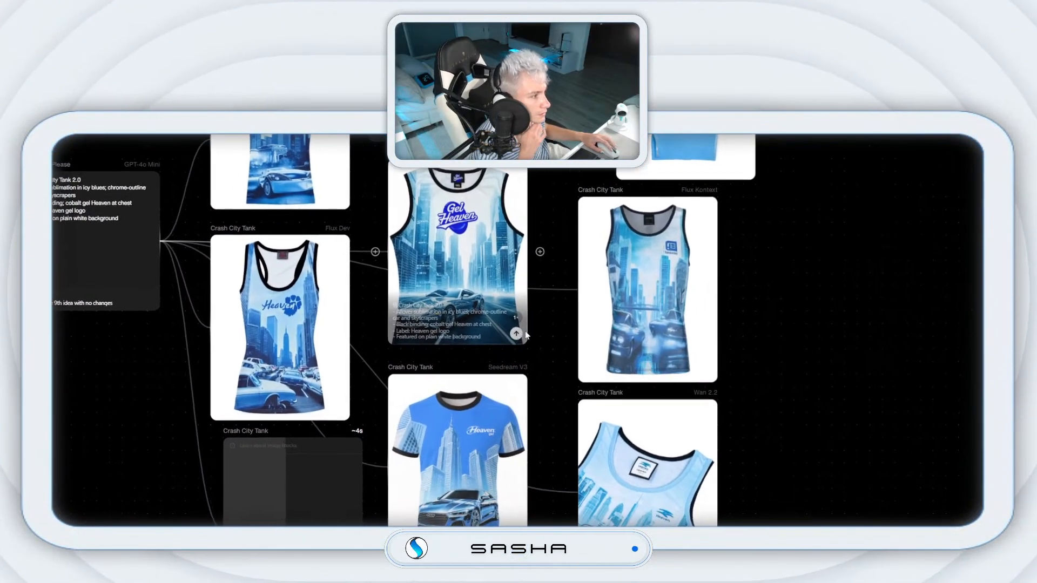
Step: Regenerate the Imagen Crash City Tank image above the Seedream V3 block
click(524, 334)
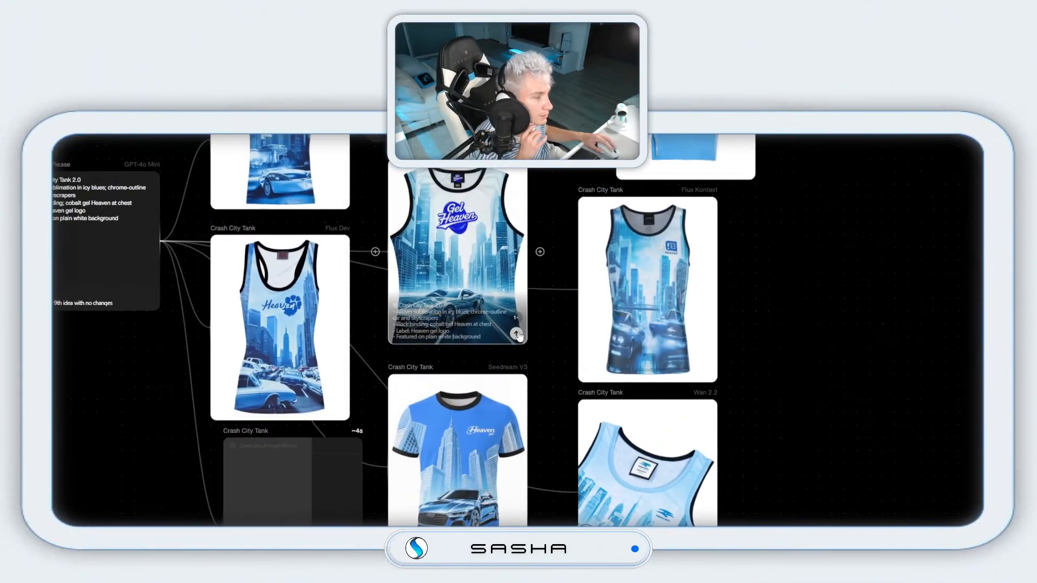
click(518, 334)
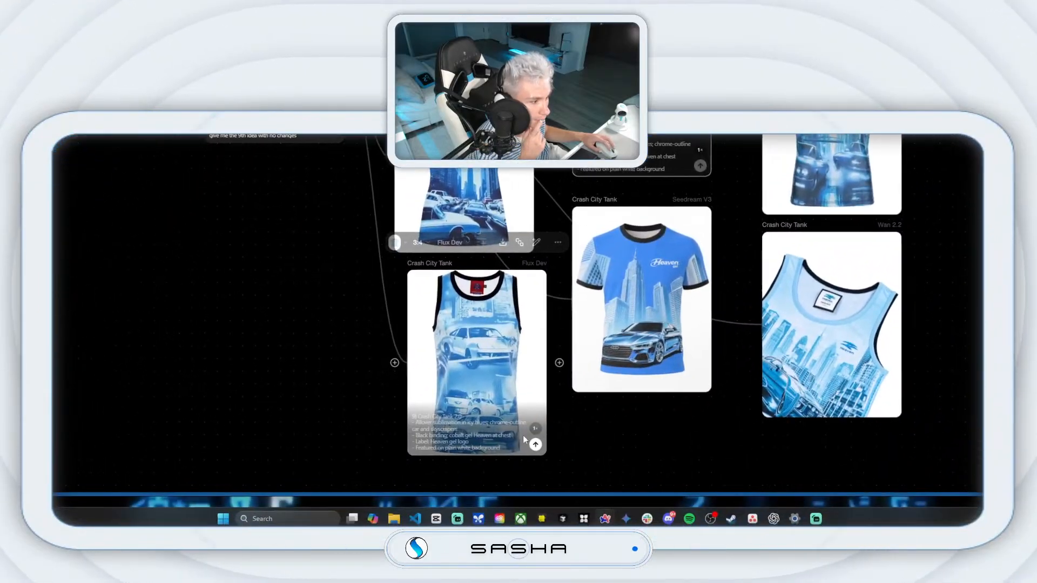
click(535, 444)
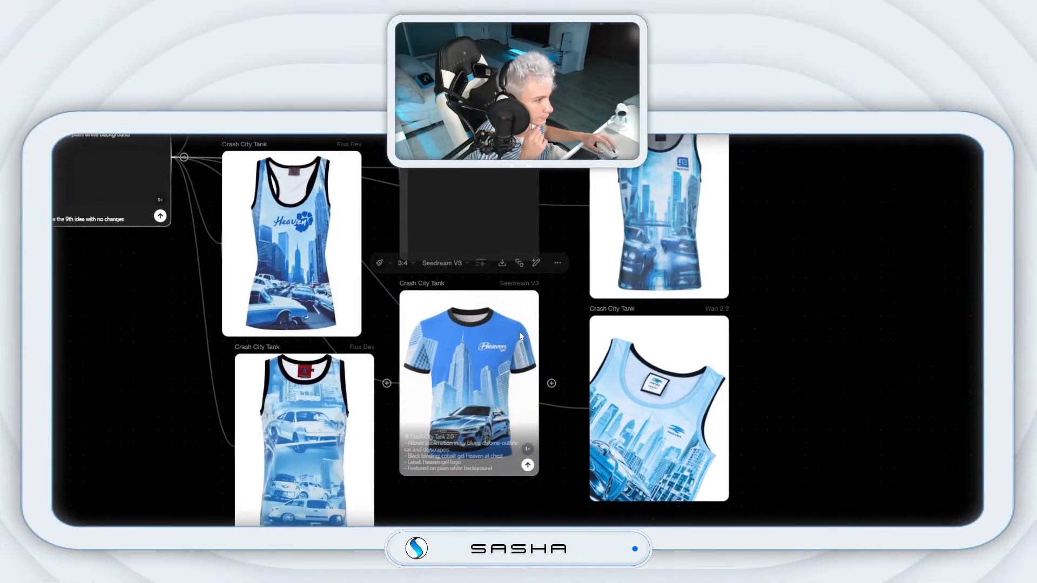
Step: Duplicate the Seedream V3 tee block, place the copy beside the Wan 2.2 block, and generate a new image in it
right_click(523, 340)
click(527, 338)
click(529, 328)
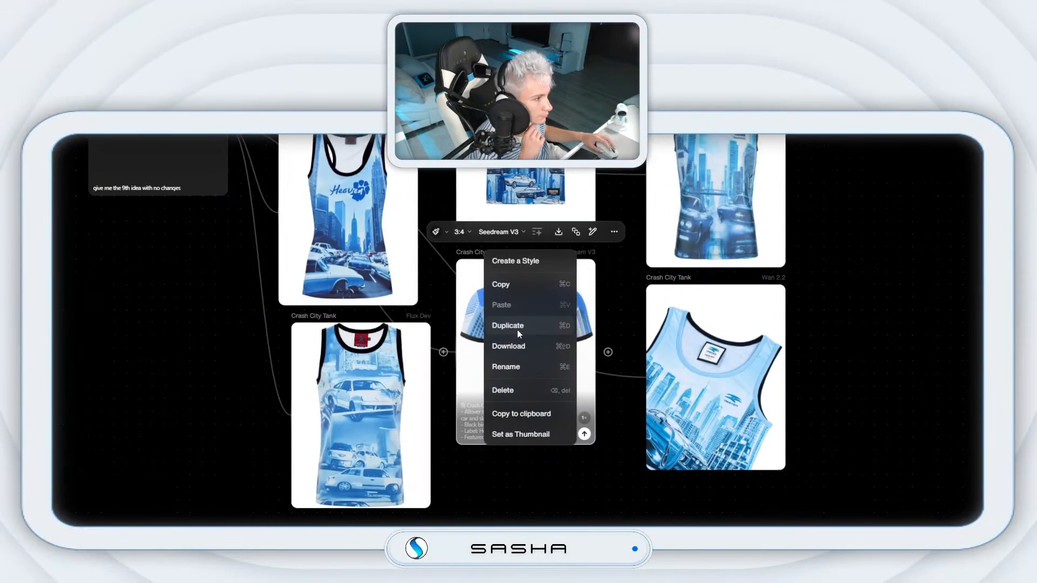
click(555, 410)
drag(502, 401, 932, 326)
click(778, 382)
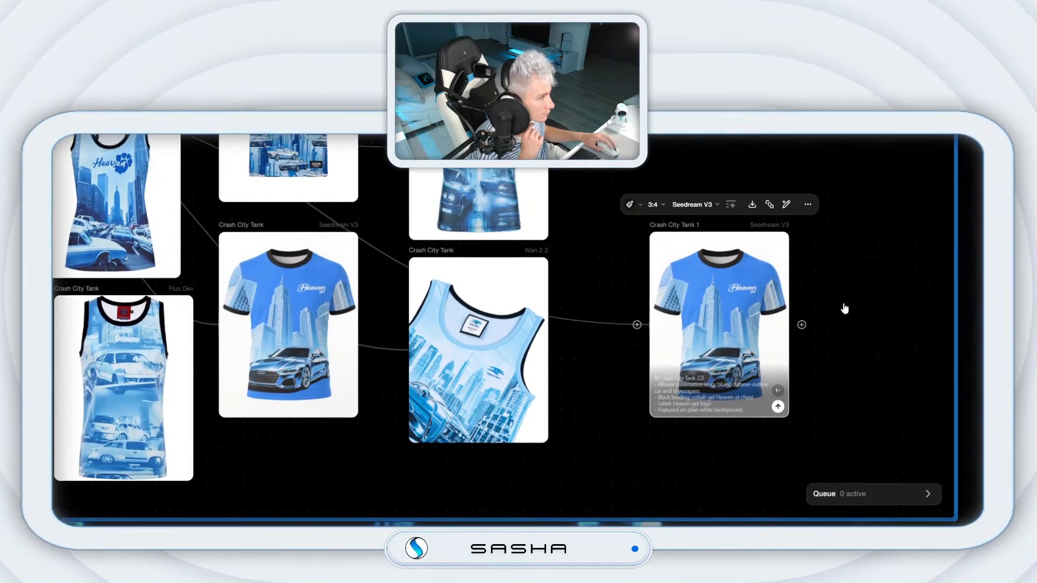
drag(664, 334, 629, 332)
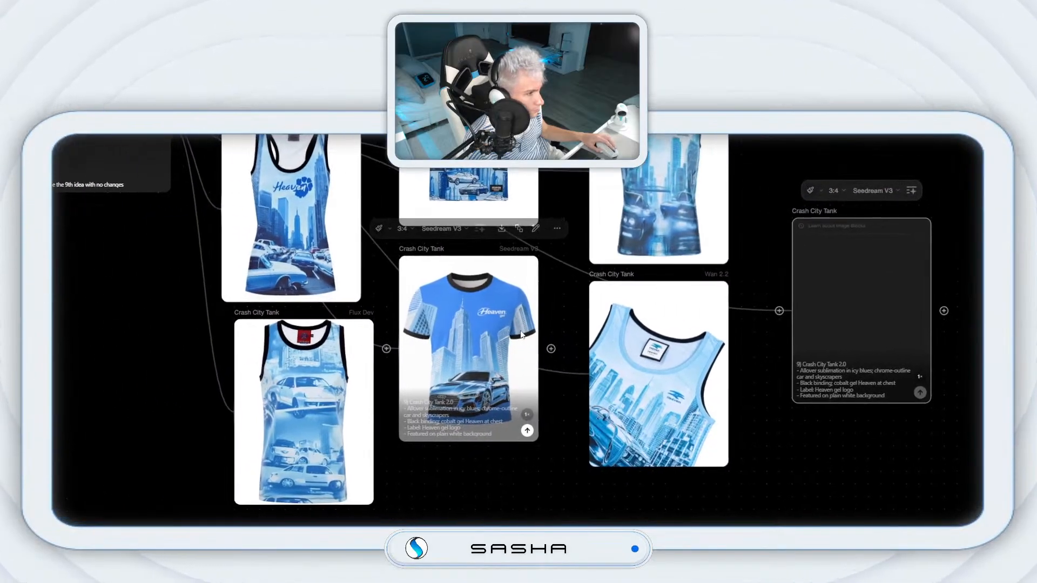
Step: Regenerate the car-print Heaven tee image above the original Seedream V3 block
drag(363, 255, 389, 291)
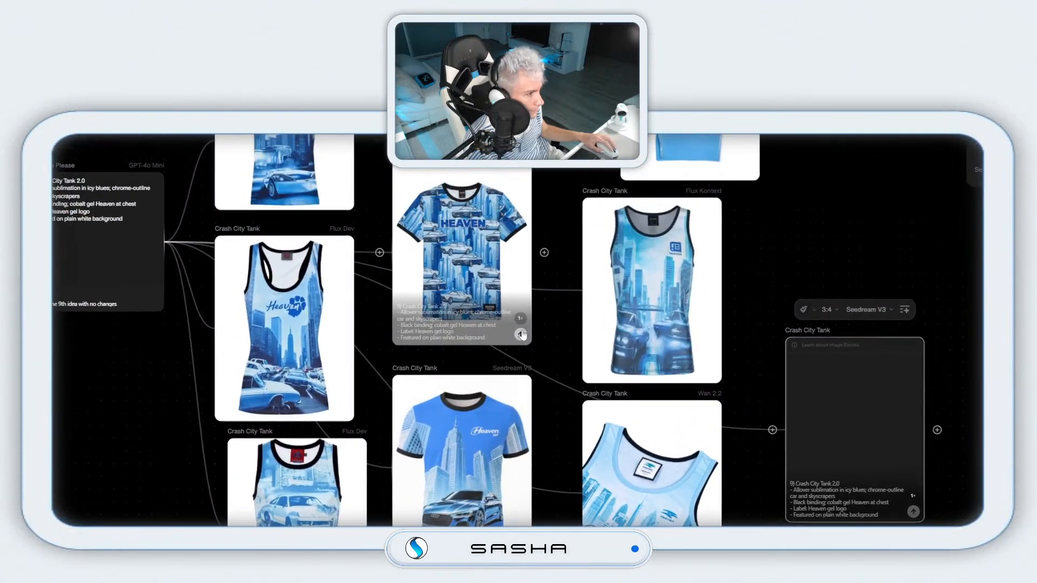
click(506, 246)
click(515, 332)
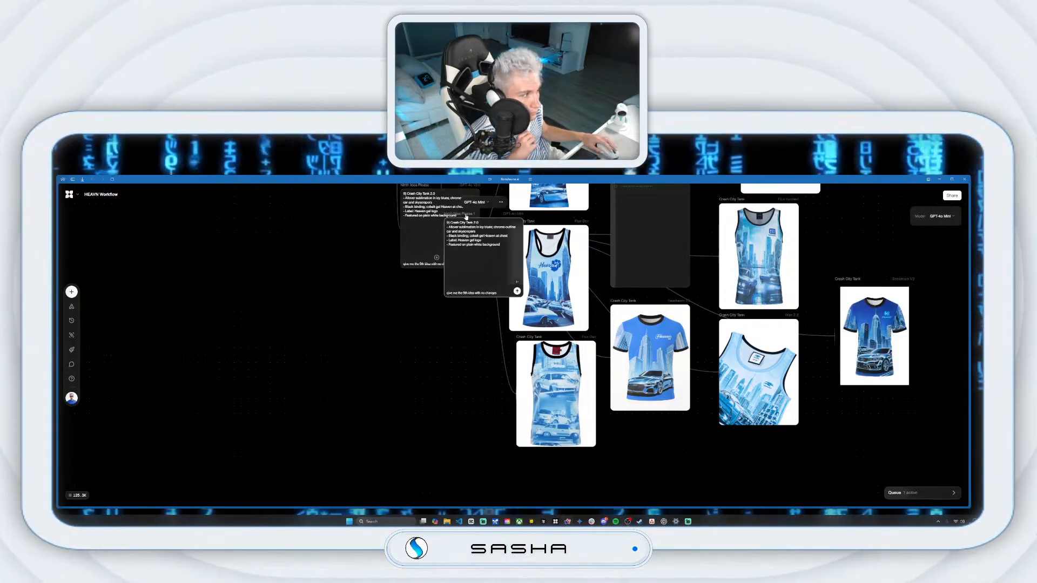
Step: Move the copied idea block below the ninth idea's images and run it with the prompt "give me the 10th idea with no changes"
drag(424, 405, 449, 278)
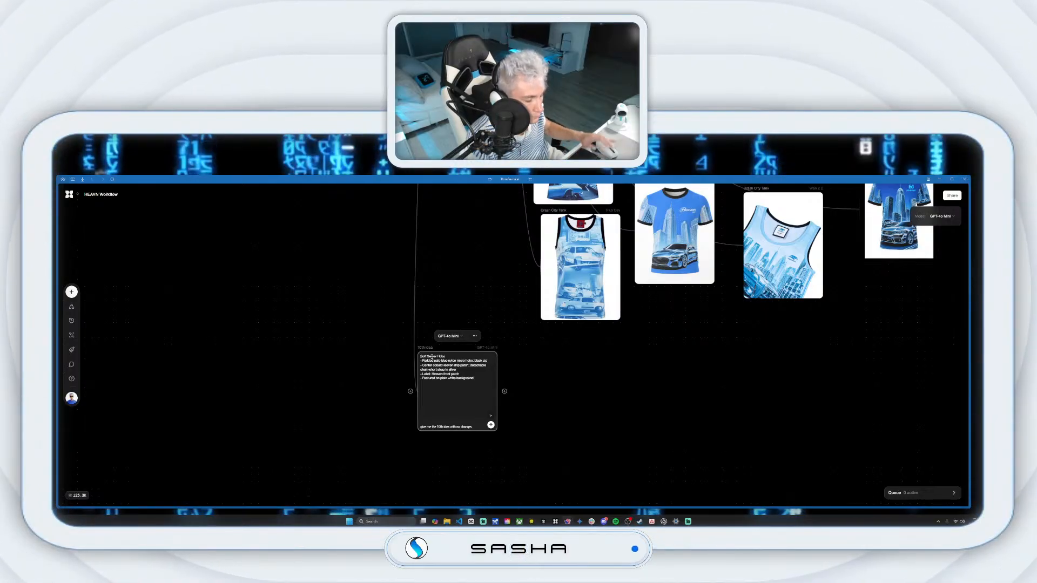
Step: Branch a 1:1 Flux Dev image block with the HEAVN style off the tenth idea, generate it, and reposition both blocks side by side
drag(506, 390, 581, 373)
click(614, 327)
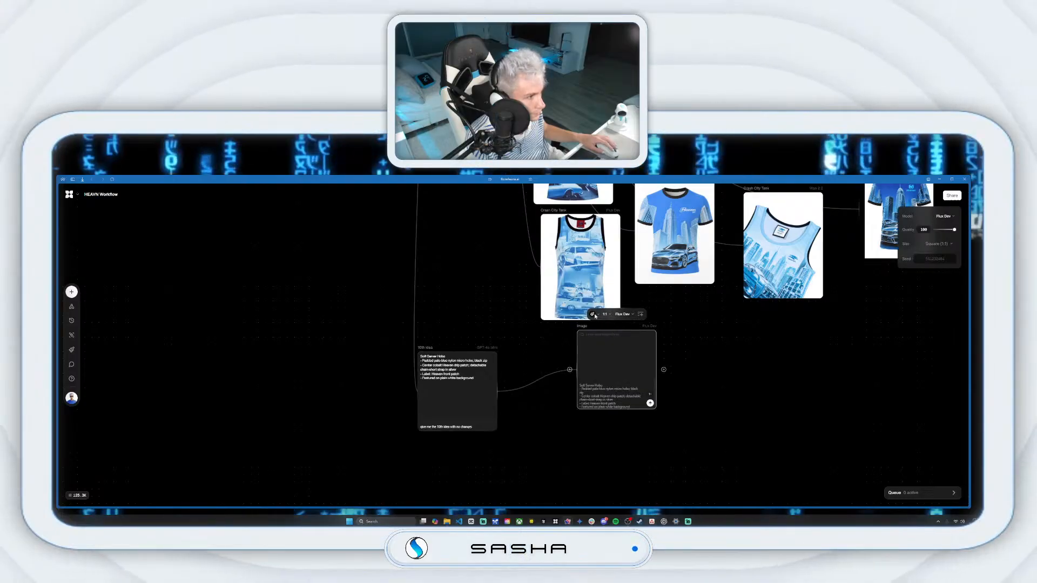
drag(581, 329, 531, 336)
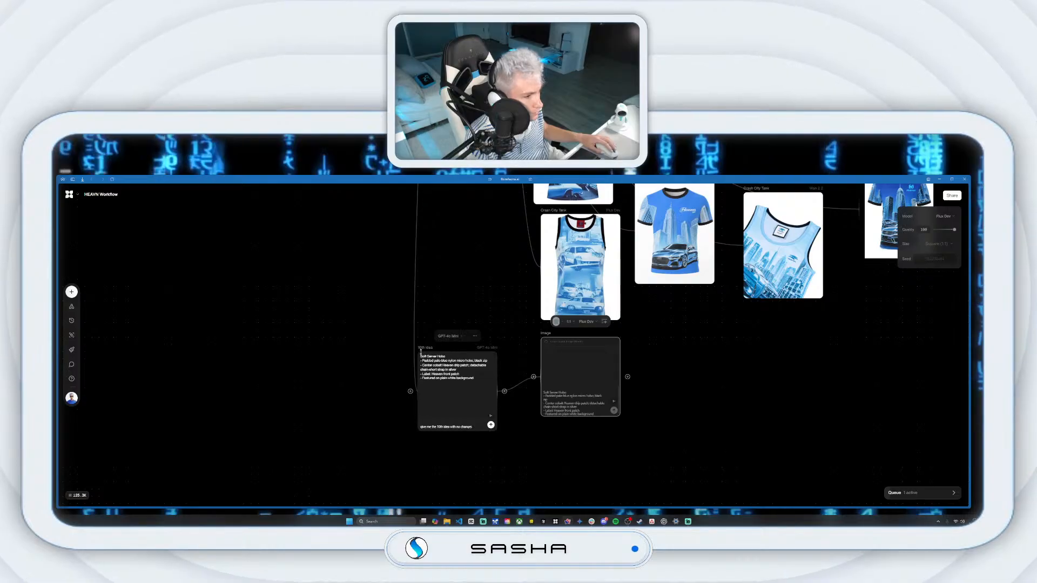
drag(424, 350, 402, 358)
drag(549, 336, 520, 336)
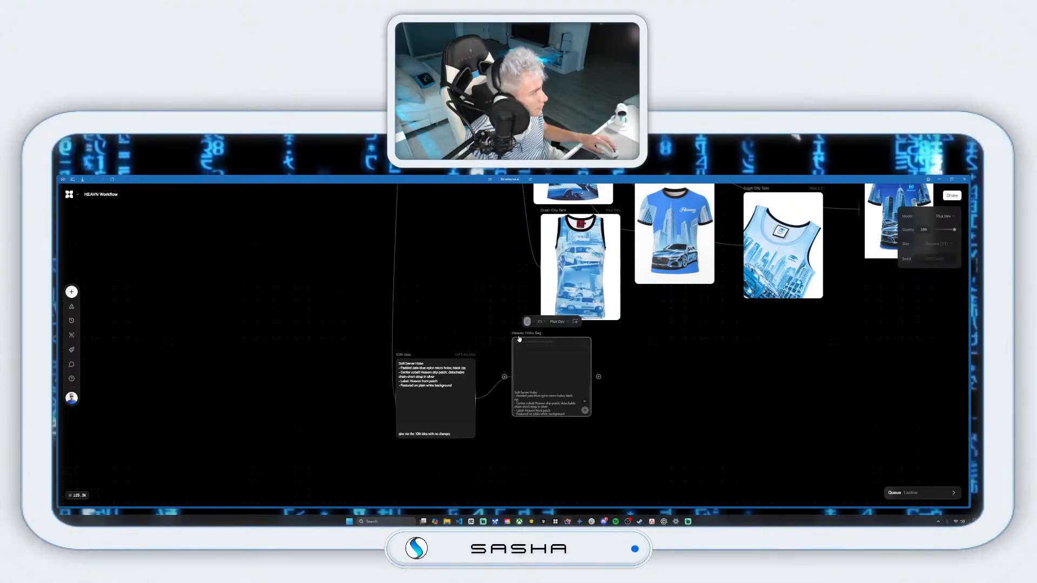
Step: Branch a 3:4 Flux Dev image block with the HEAVN style off the tenth idea, generate it, and place it below the first hobo bag image
drag(482, 398, 518, 448)
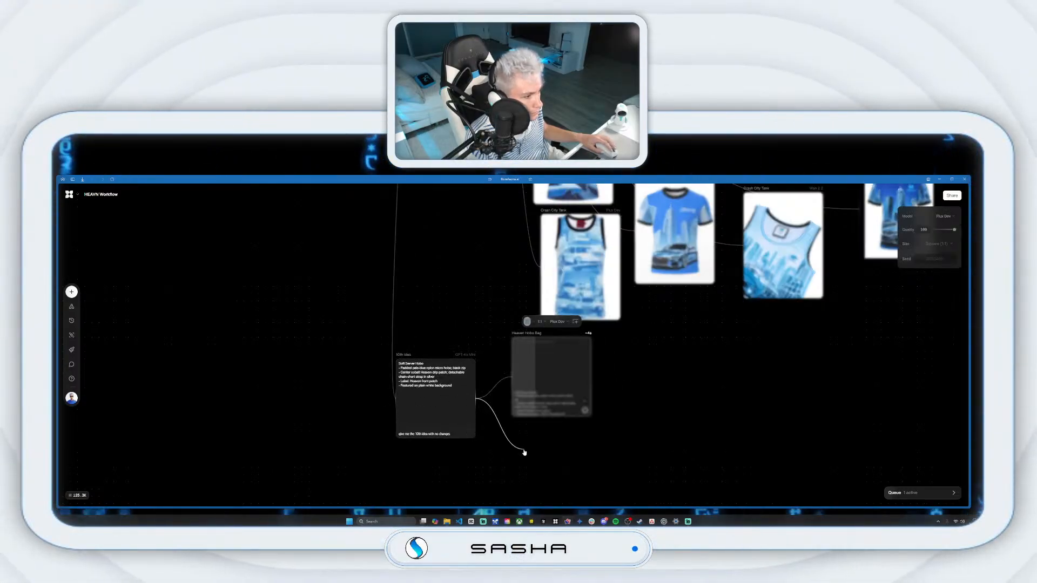
click(555, 394)
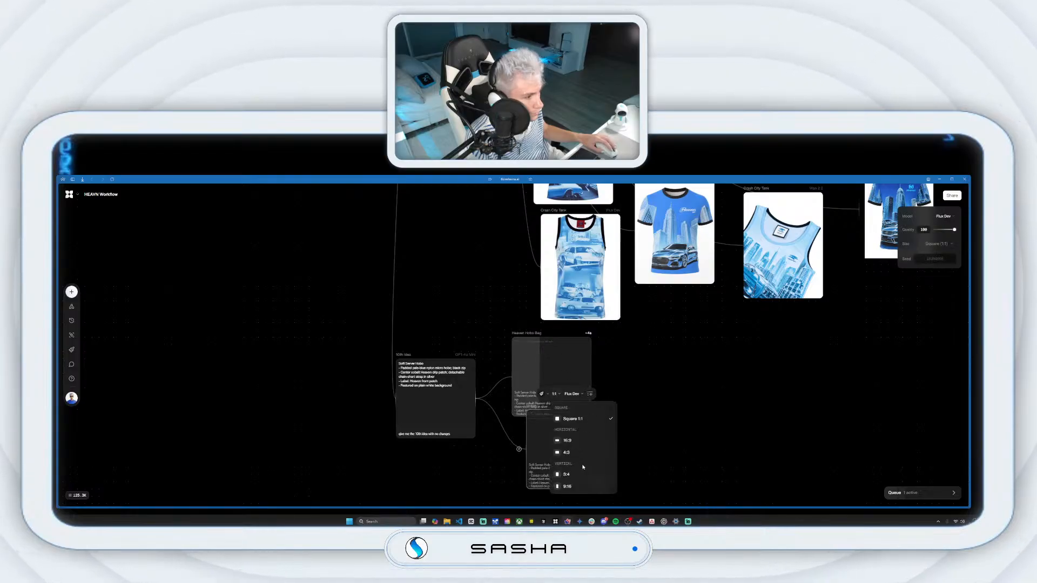
click(547, 395)
click(560, 301)
drag(612, 404, 595, 297)
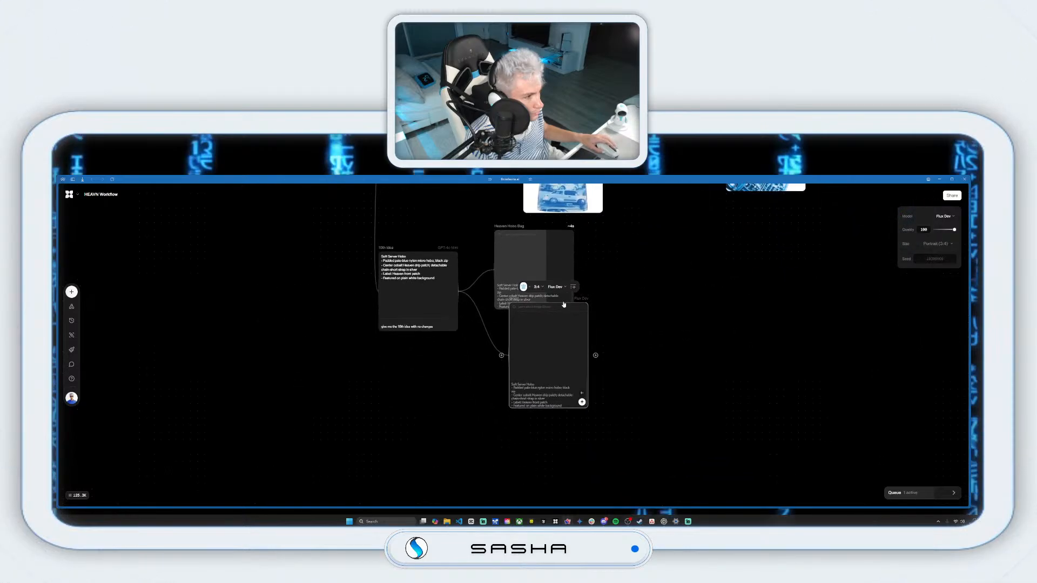
drag(529, 312, 502, 324)
Step: Branch a 3:4 Imagen 4 image block off the tenth idea, generate it, and place it beside the square Flux Dev bag image
drag(573, 310, 681, 336)
click(721, 285)
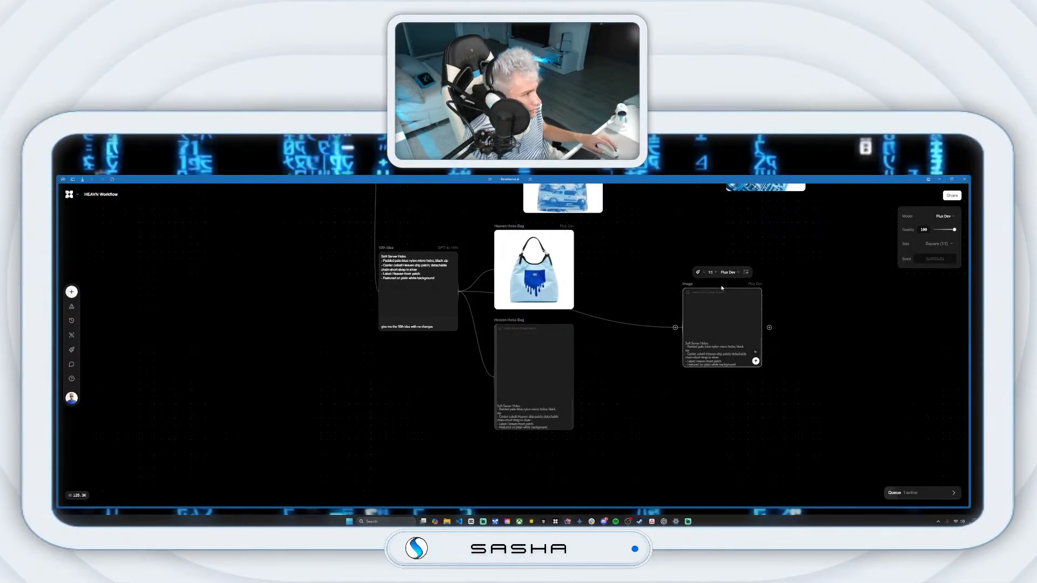
click(715, 273)
click(732, 339)
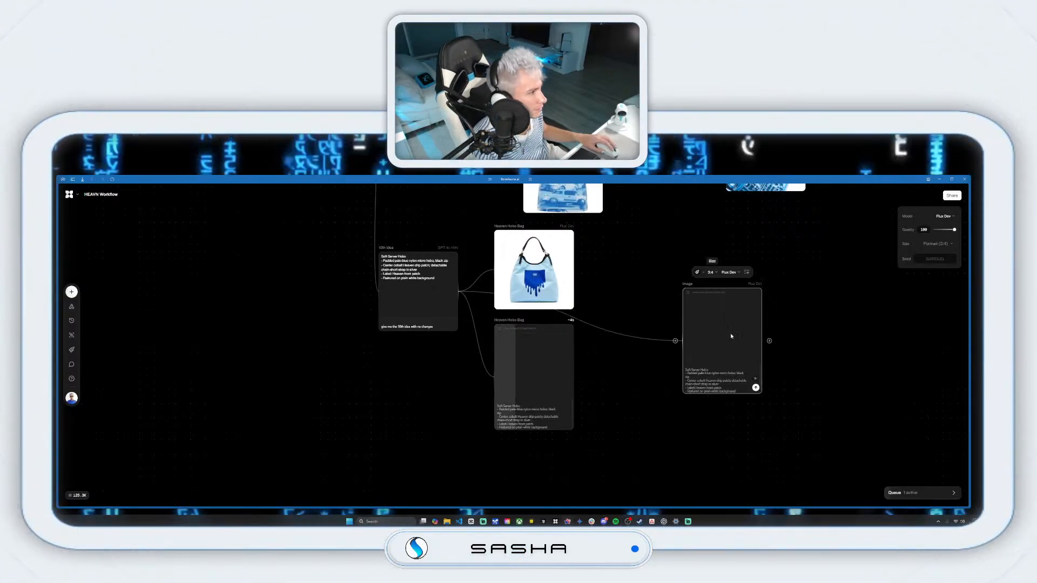
click(728, 276)
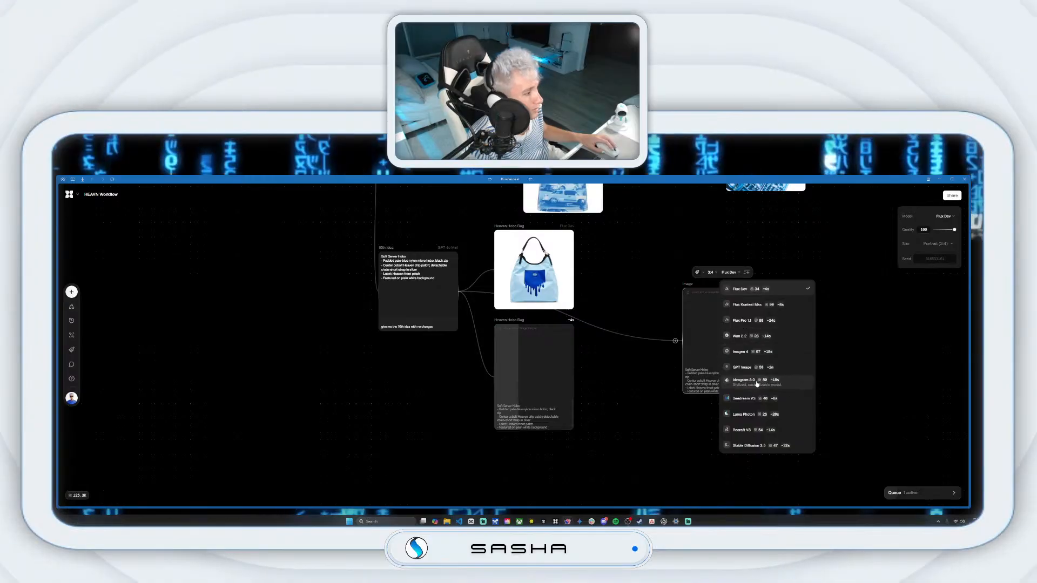
click(757, 352)
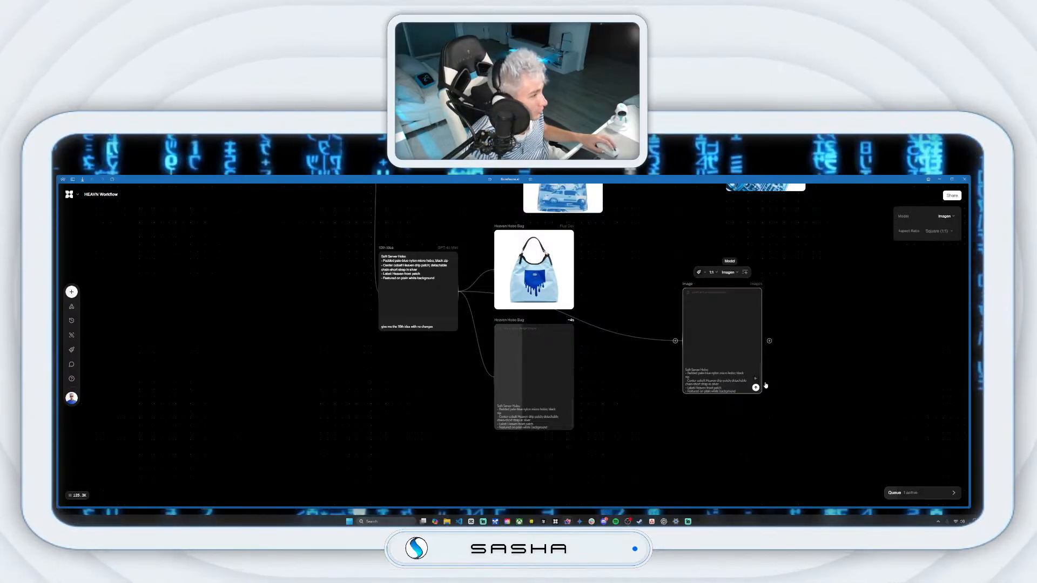
click(713, 272)
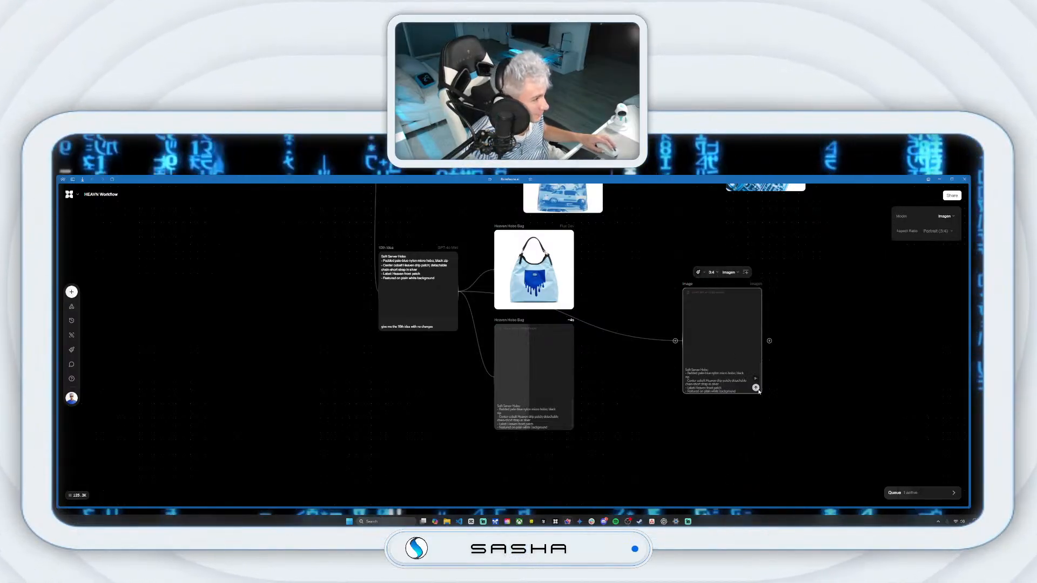
drag(693, 305, 601, 243)
Step: Align the two Flux Dev bag blocks in one column nearer the tenth idea, with the Imagen 4 bag block beside the upper one
drag(525, 324, 517, 331)
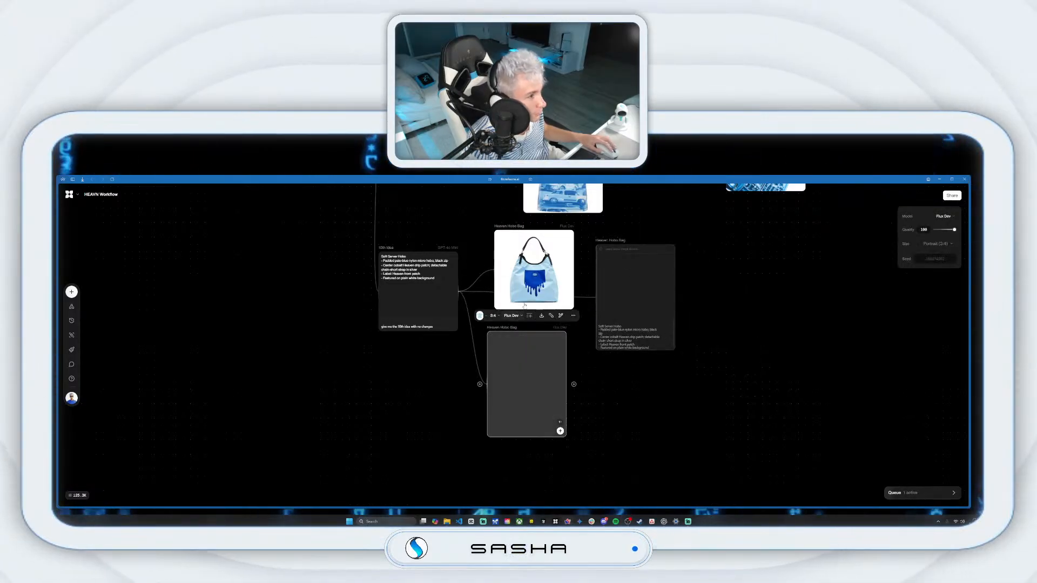
drag(527, 227, 502, 234)
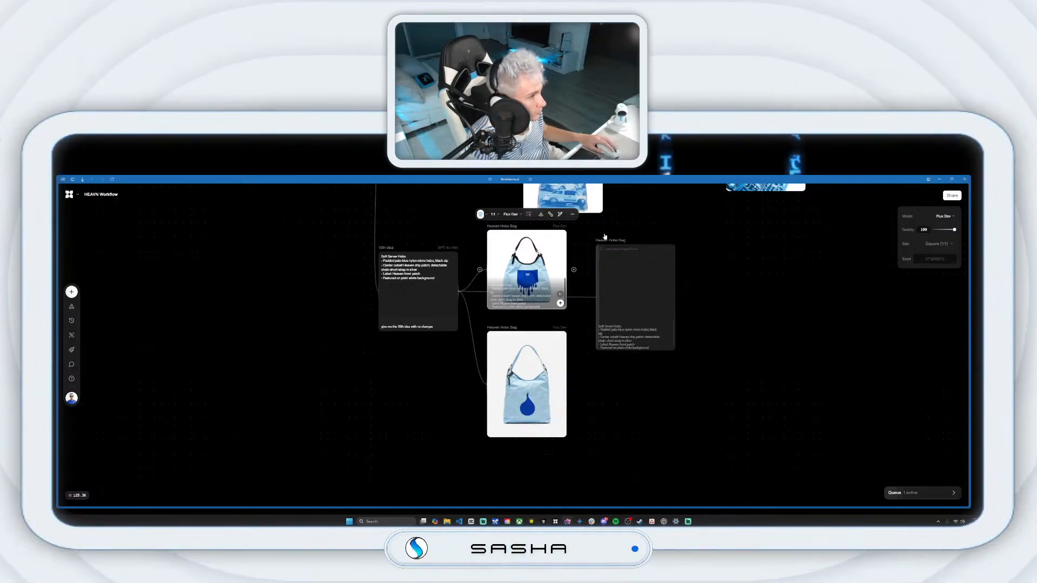
drag(607, 242, 600, 235)
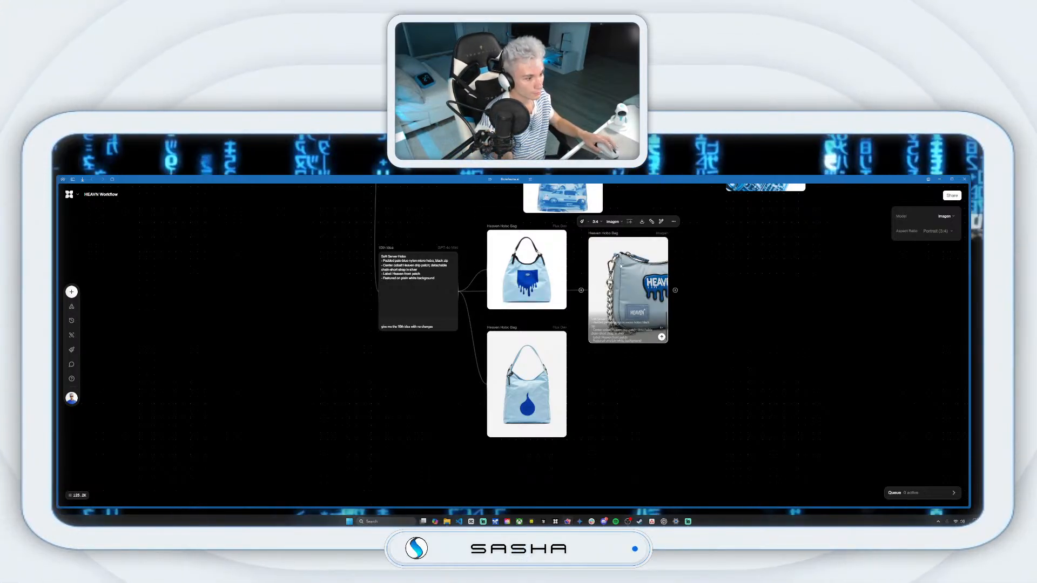
drag(595, 238, 594, 229)
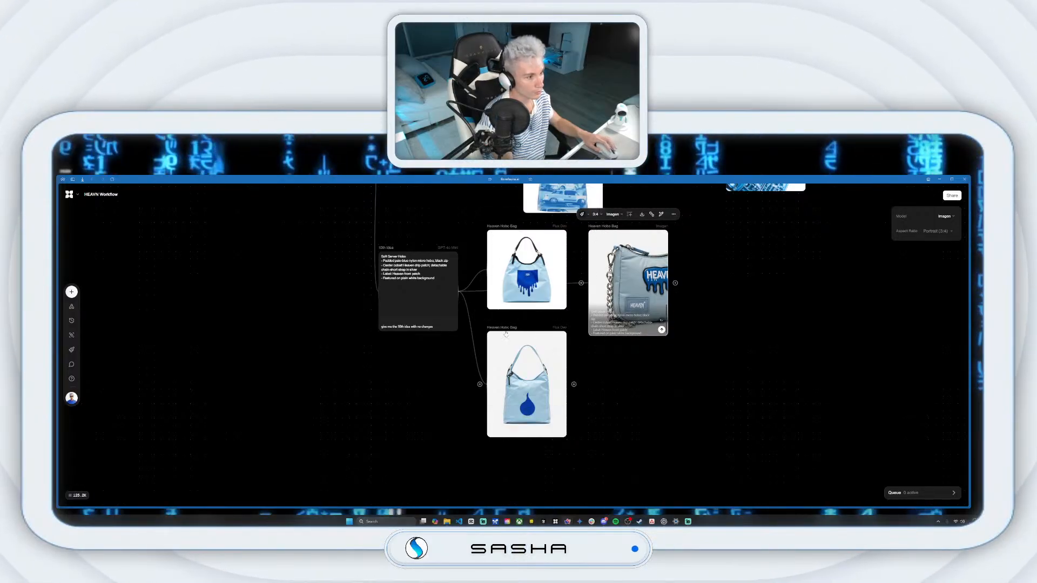
drag(503, 323, 495, 322)
click(527, 254)
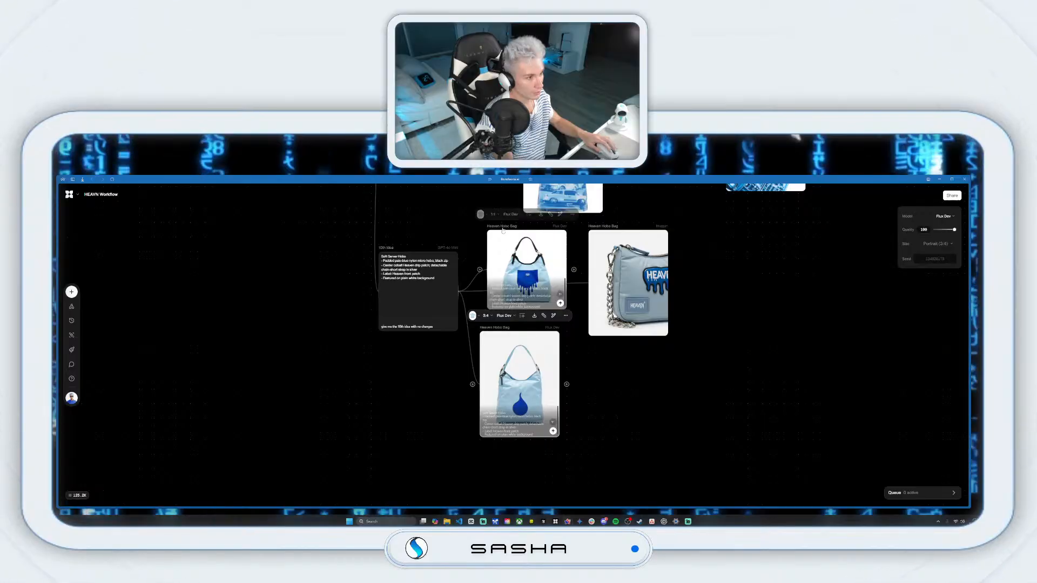
drag(527, 254, 520, 254)
click(610, 230)
drag(610, 230, 603, 225)
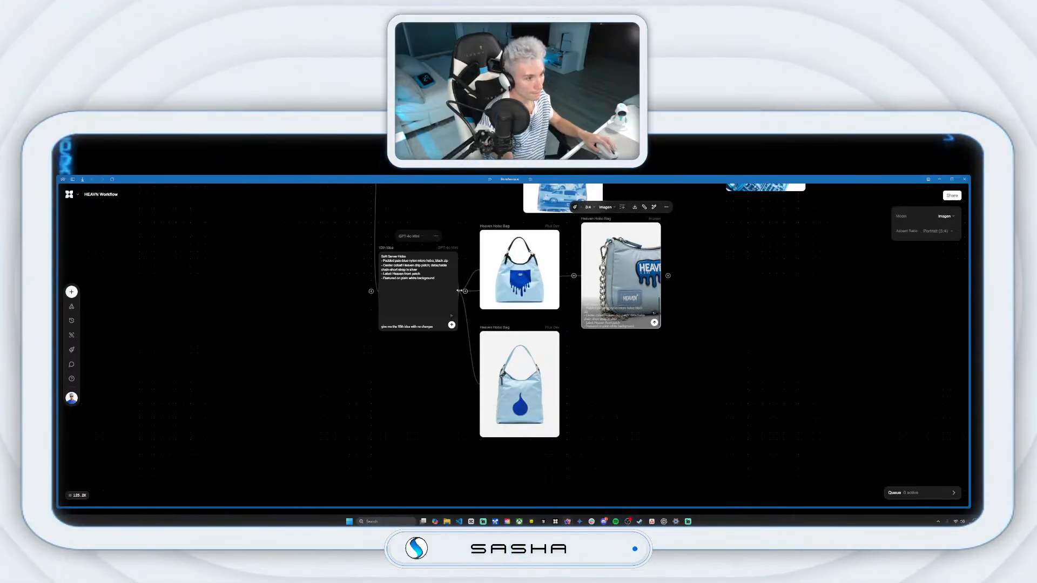
Step: Branch a 3:4 Seedream V3 image block off the tenth idea, place it under the Imagen 4 bag, and generate it
drag(465, 292, 465, 294)
drag(619, 379, 620, 373)
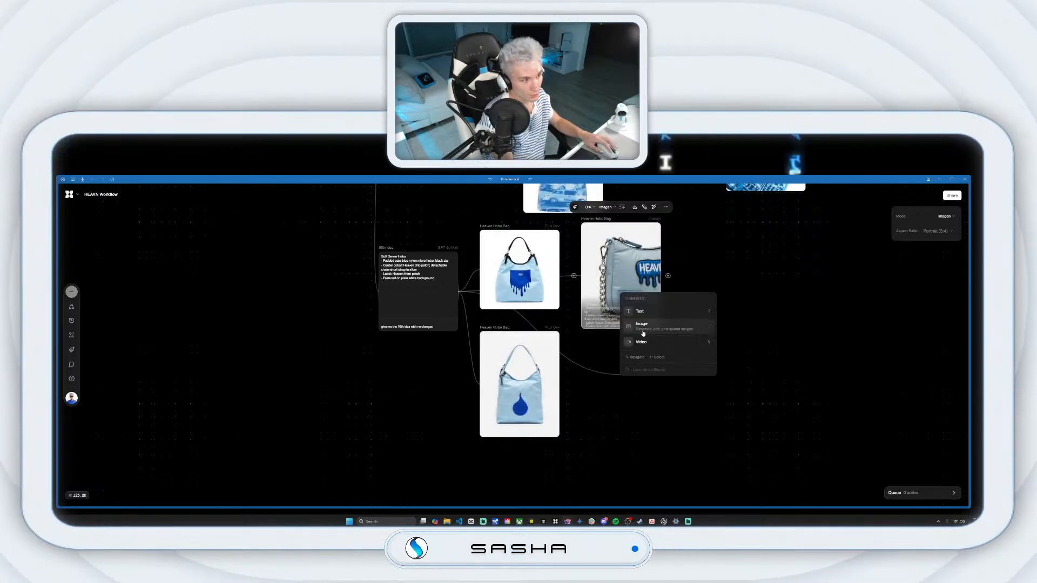
click(643, 330)
click(665, 317)
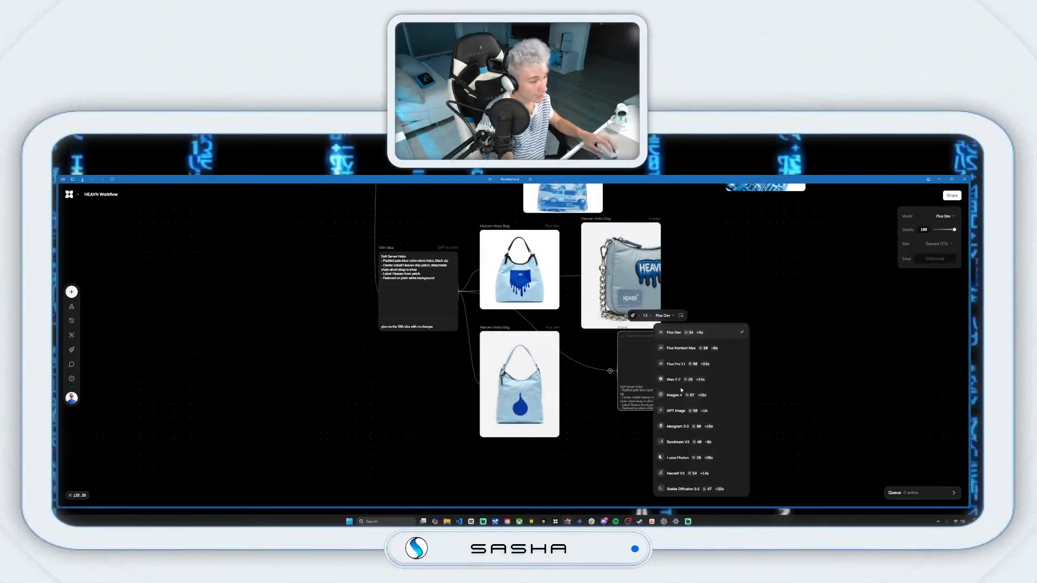
click(690, 441)
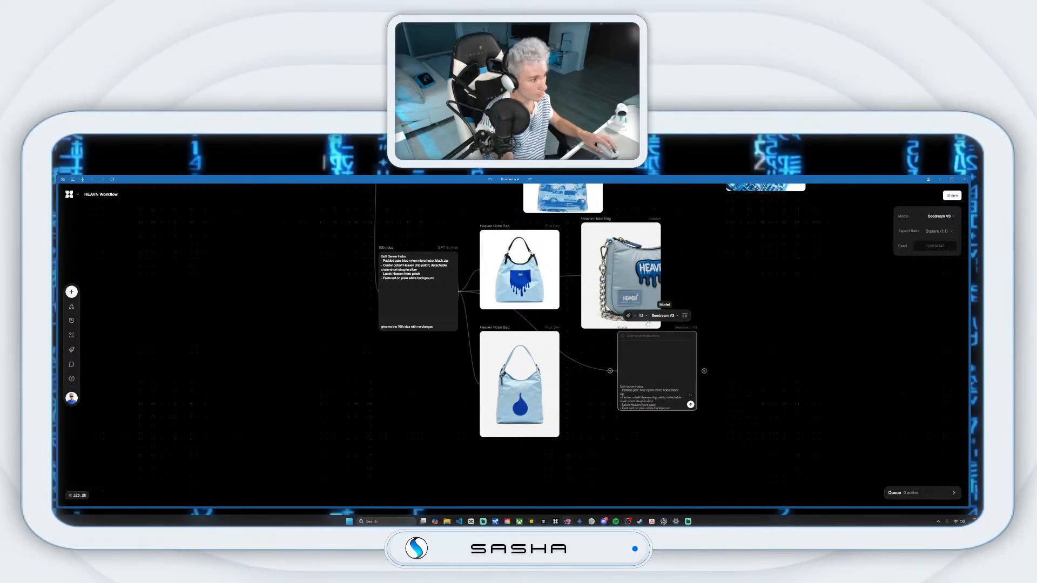
click(641, 316)
click(658, 398)
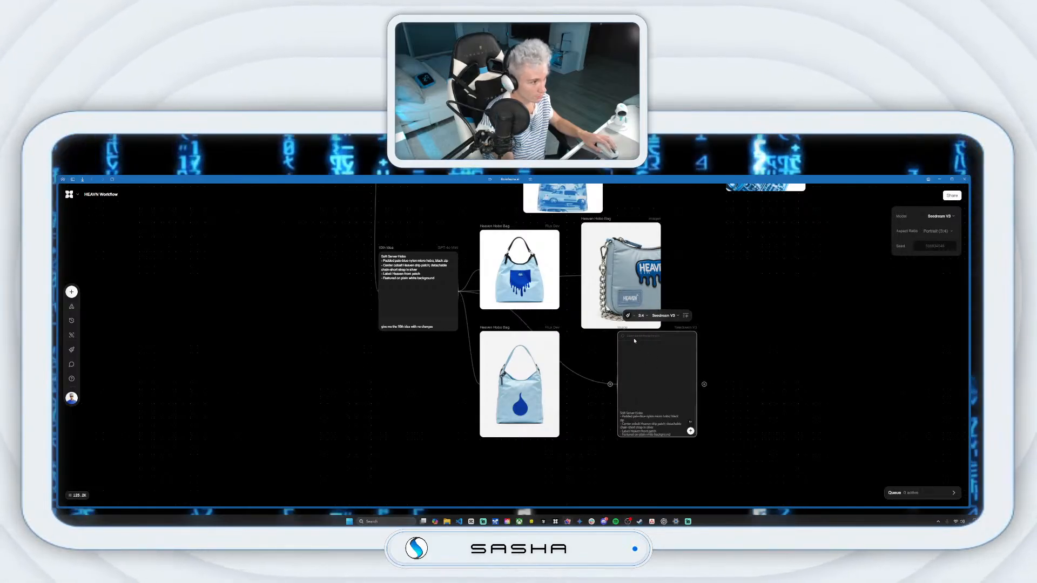
drag(625, 333, 589, 347)
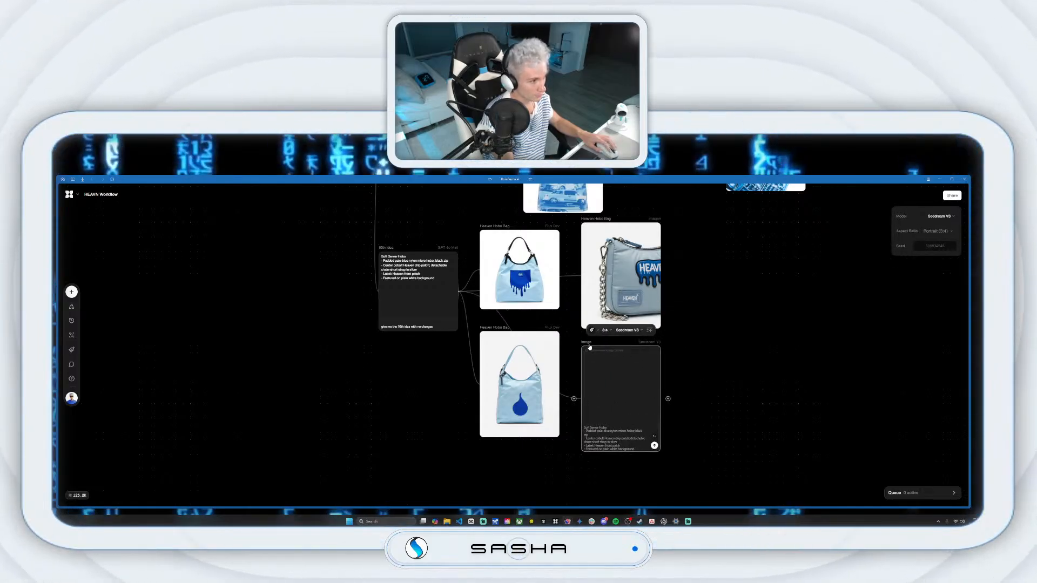
click(654, 446)
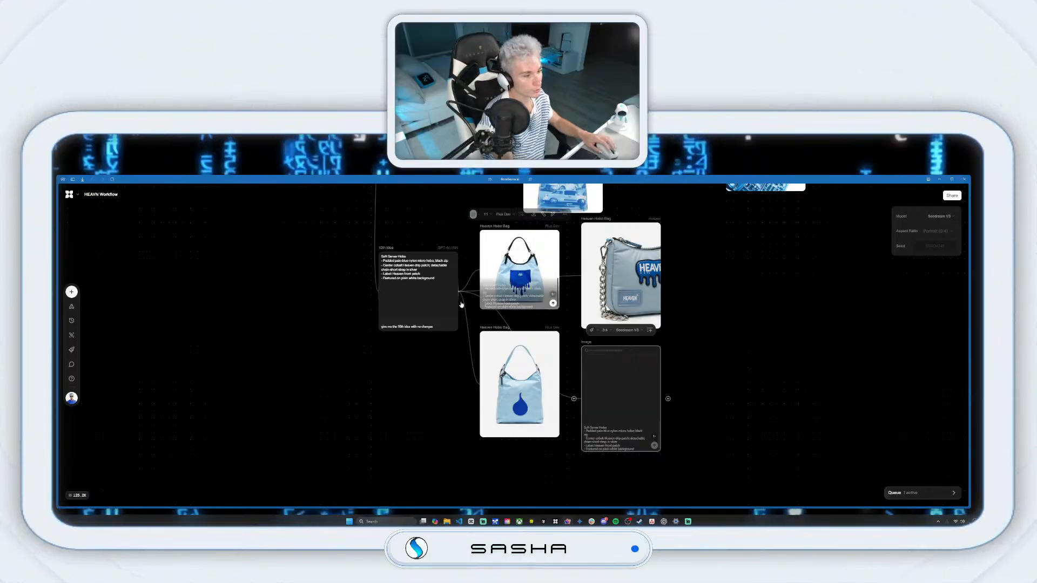
Step: Branch a 3:4 Wan 2.2 image block off the tenth idea, generate it, and place it beside the Seedream V3 bag
drag(465, 292, 753, 345)
click(796, 303)
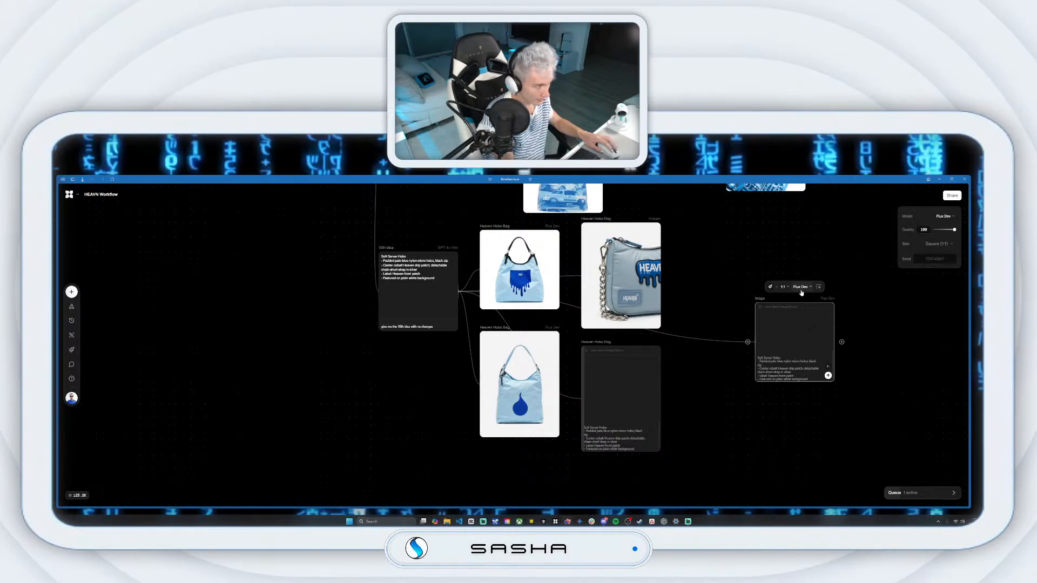
click(802, 287)
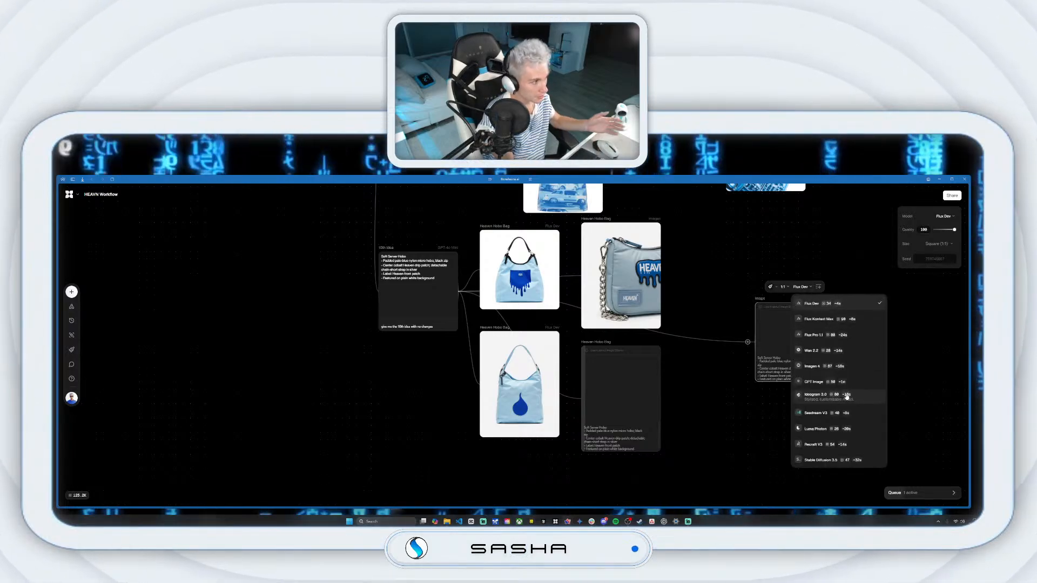
click(812, 351)
click(783, 287)
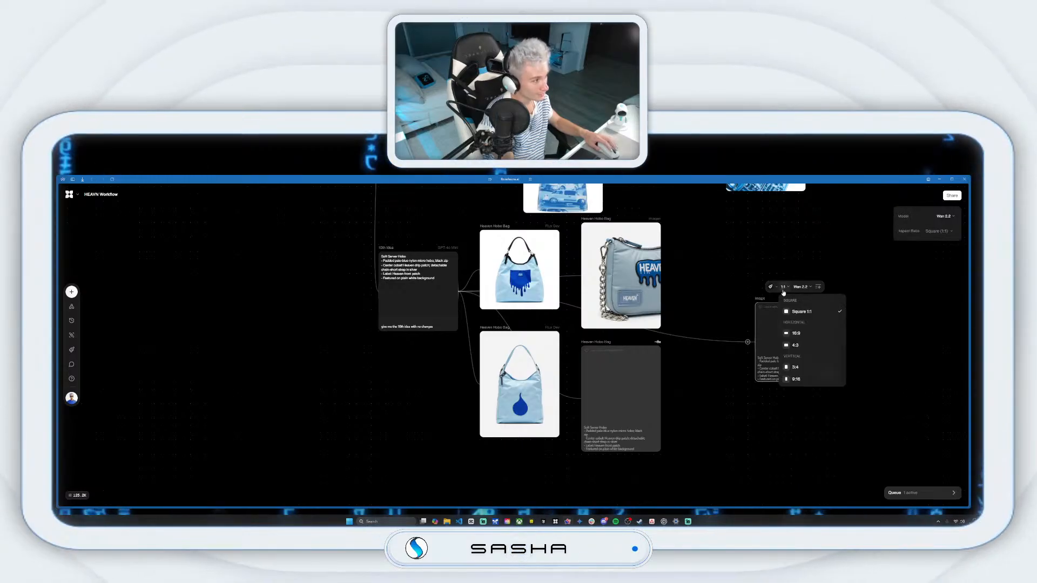
click(791, 352)
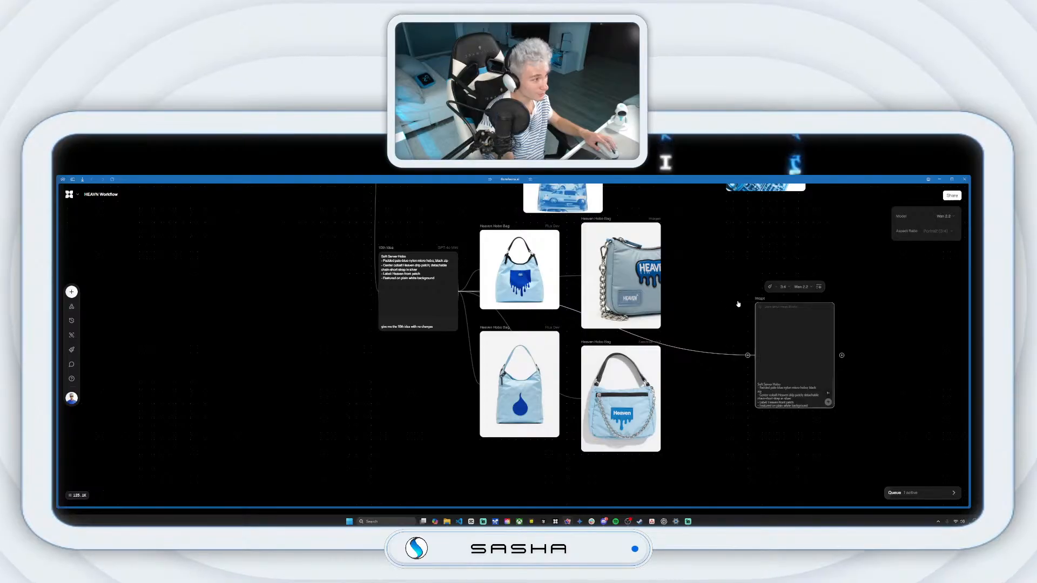
drag(759, 302, 695, 343)
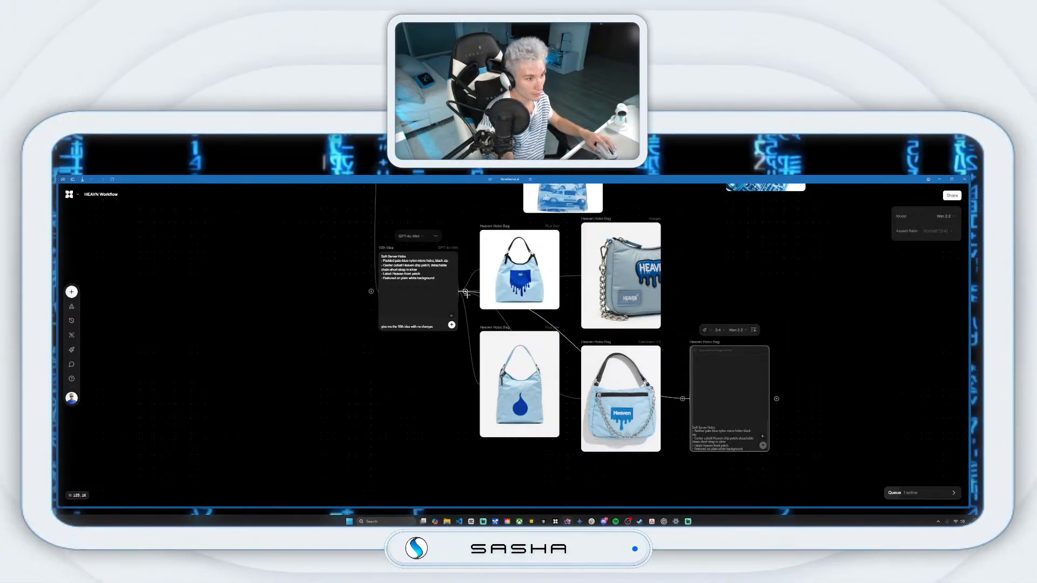
Step: Branch a 3:4 Flux Kontext Max image block off the tenth idea, generate it, and place it above the Wan 2.2 block
drag(465, 291, 733, 297)
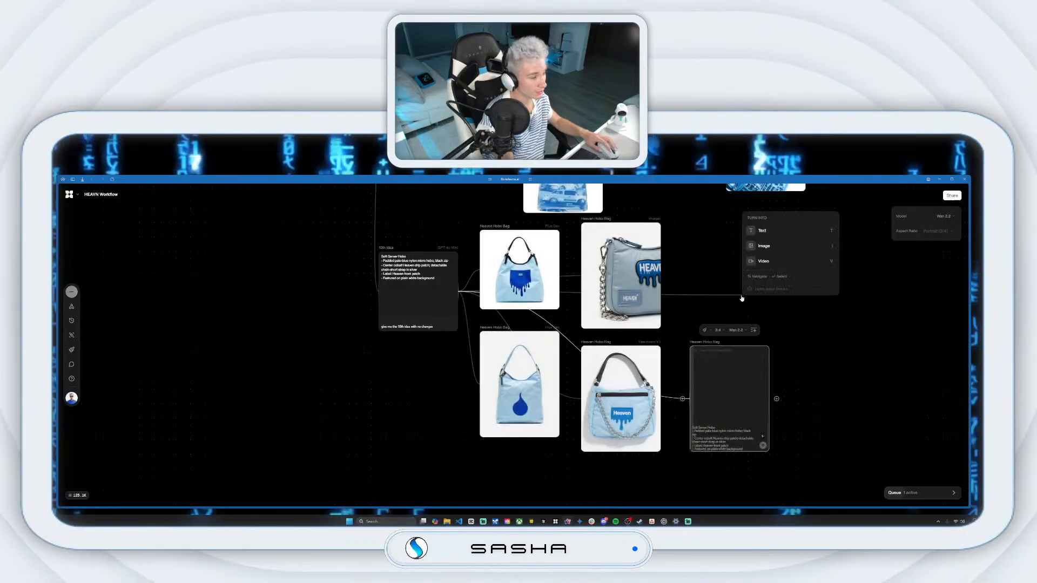
click(785, 246)
click(784, 238)
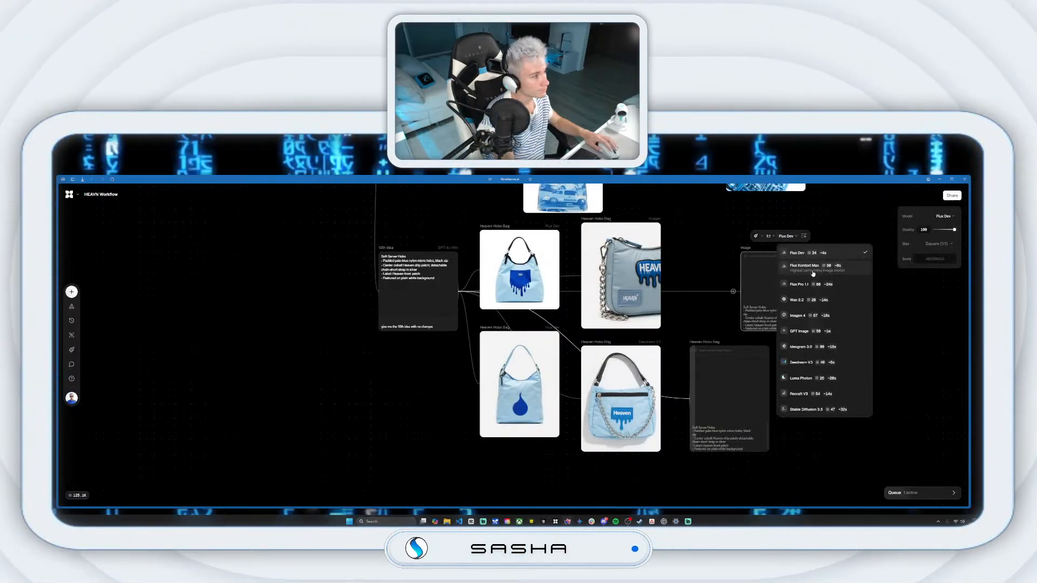
click(806, 267)
click(765, 236)
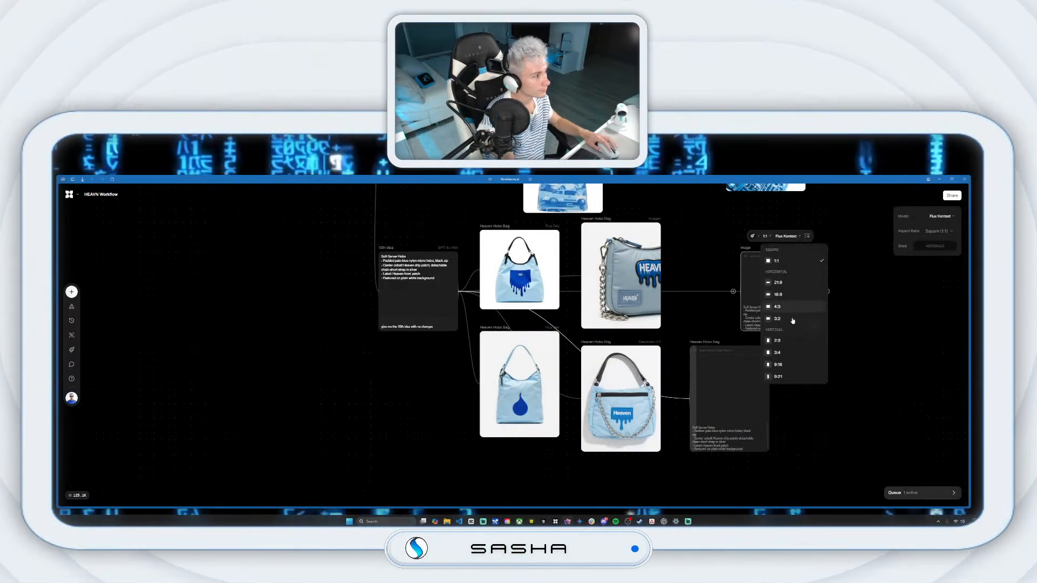
click(791, 352)
drag(748, 250, 696, 220)
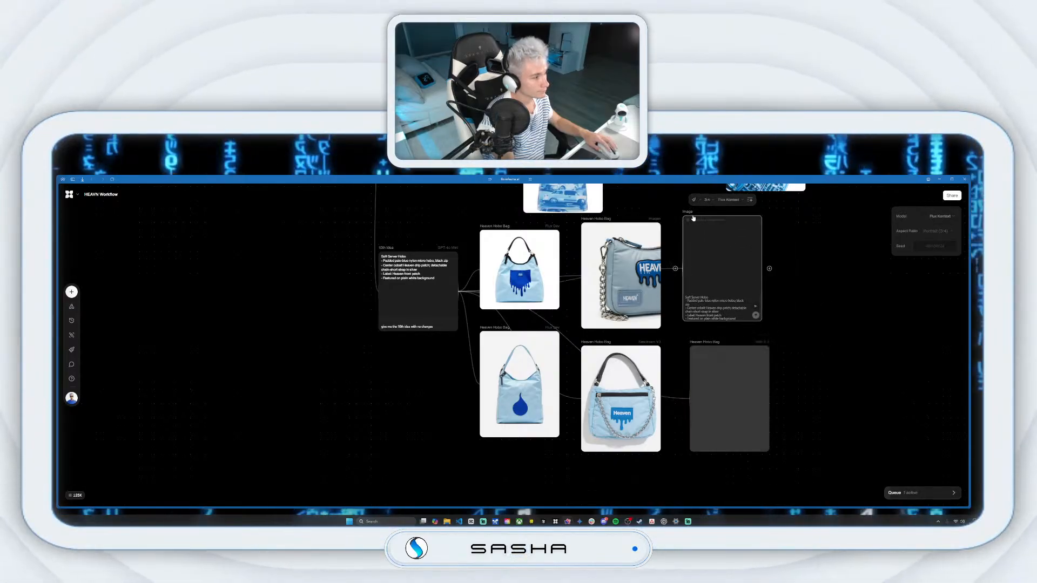
click(794, 373)
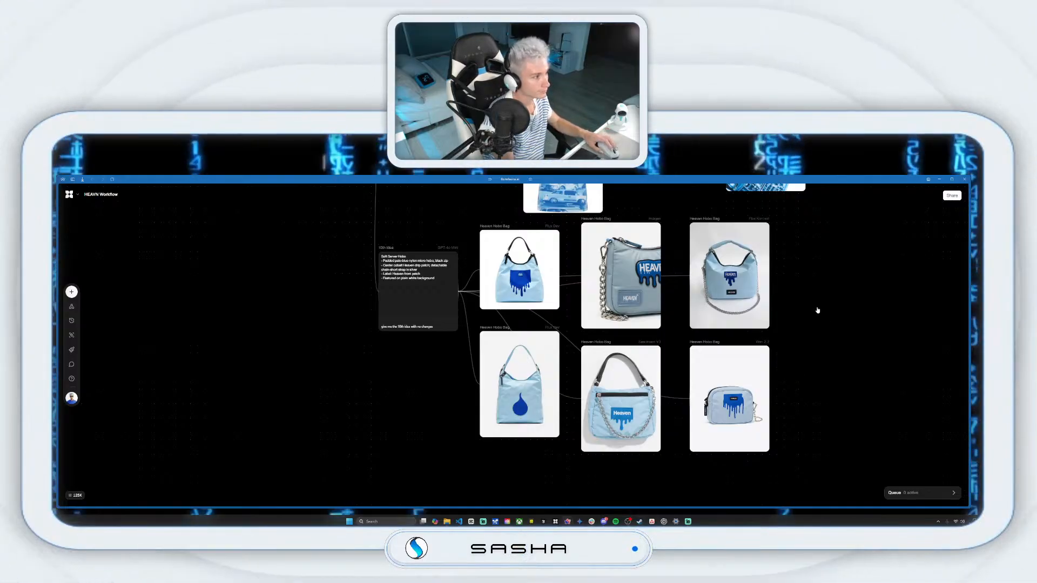
Step: Duplicate the tenth idea block, move the copy below it, and run it with the prompt "give me the 11th idea with no changes"
drag(596, 339, 643, 320)
drag(513, 433, 620, 394)
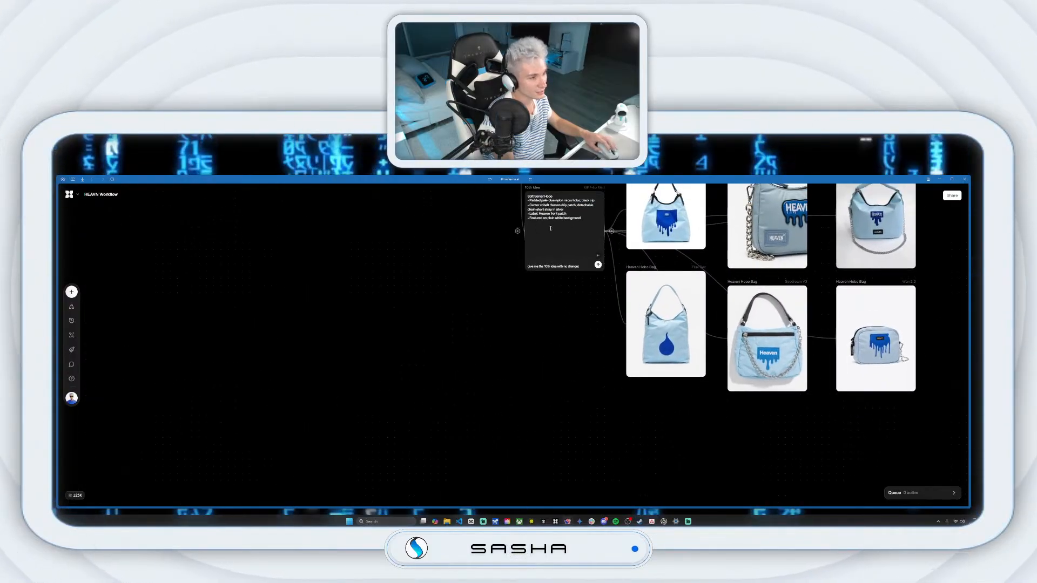
click(532, 189)
right_click(533, 189)
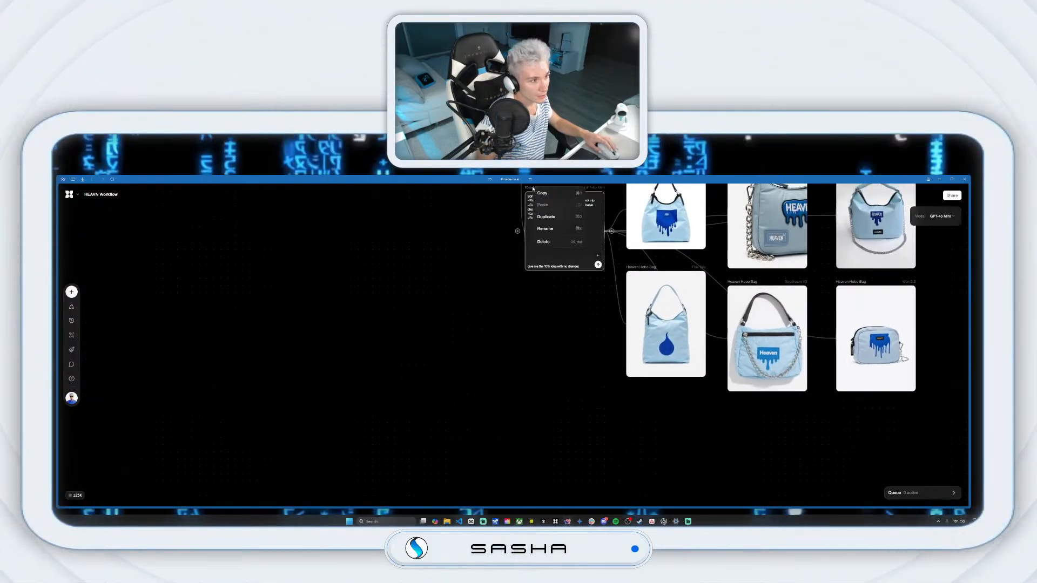
click(551, 216)
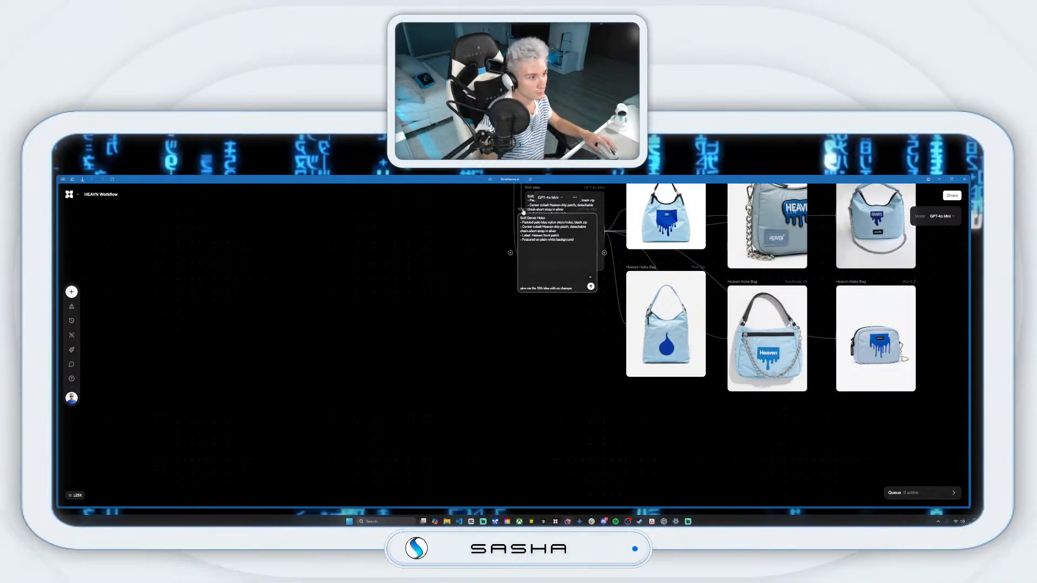
drag(534, 288, 534, 448)
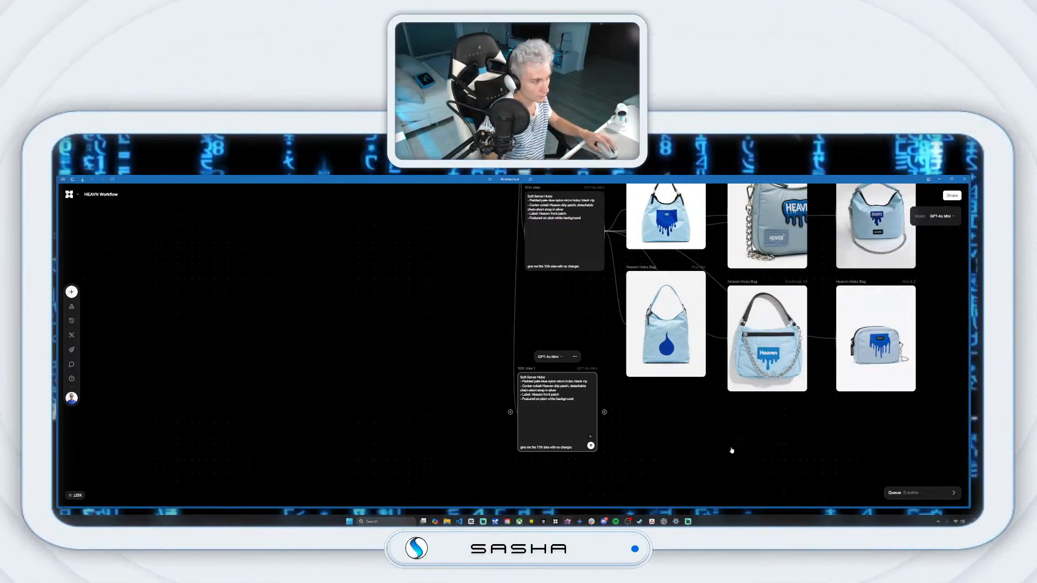
click(591, 445)
drag(523, 373, 530, 387)
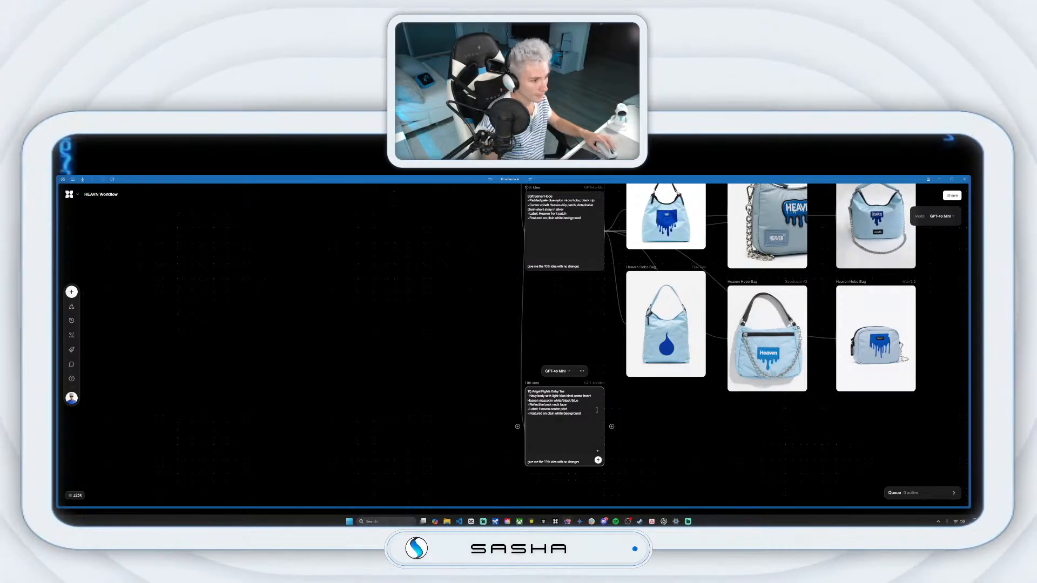
Step: Branch a square Flux Dev image block with the HEAVN style off the eleventh idea, generate it, and place both blocks side by side
drag(612, 427, 697, 423)
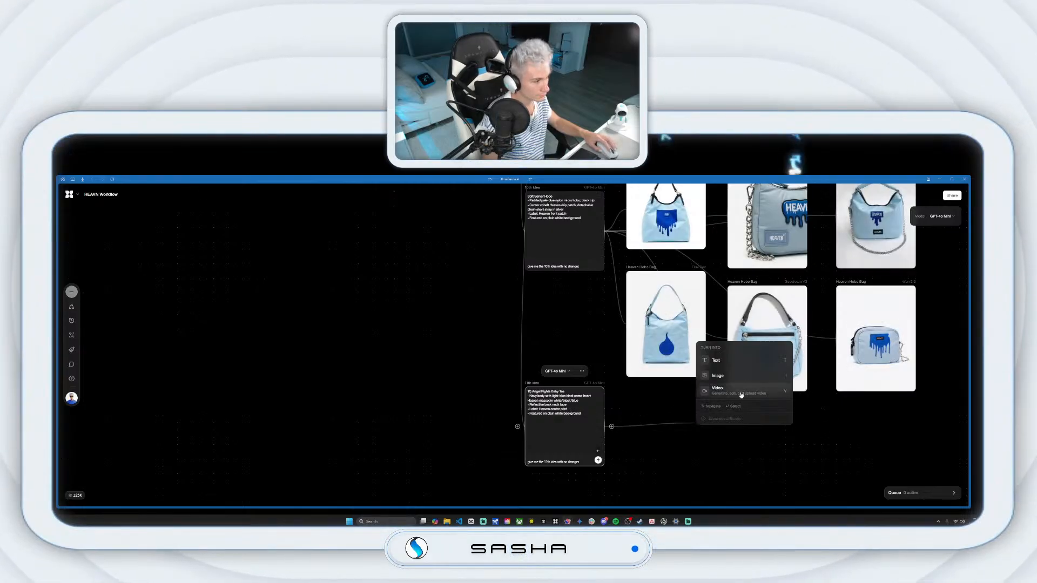
click(736, 376)
click(714, 365)
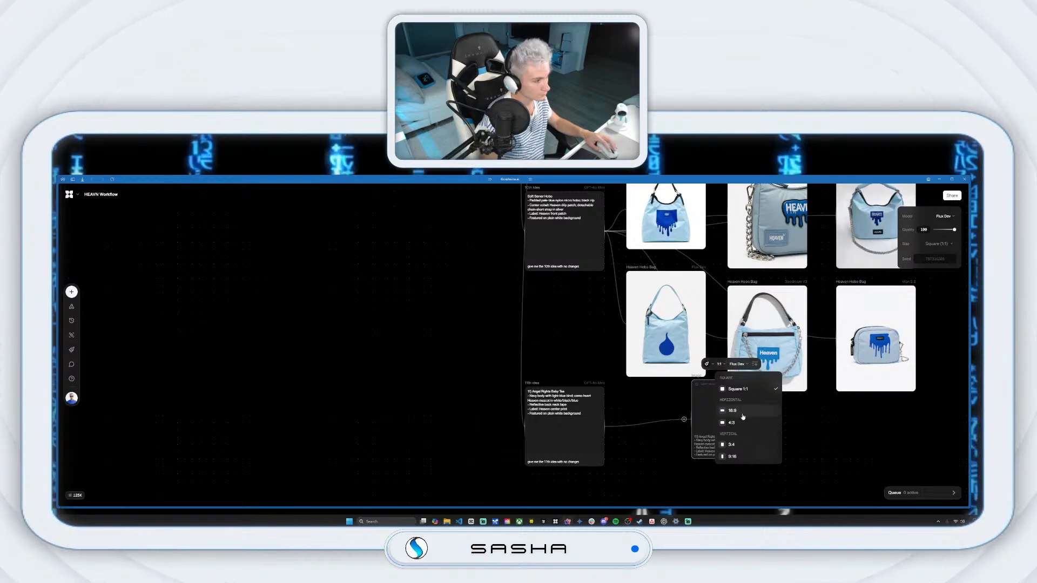
click(738, 389)
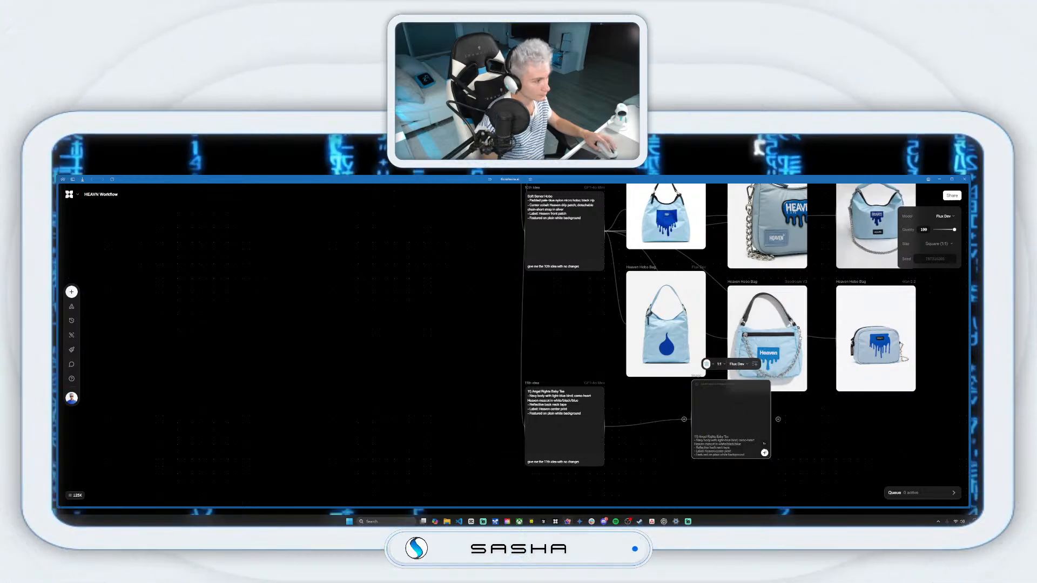
click(765, 454)
scroll(757, 379, down, 2)
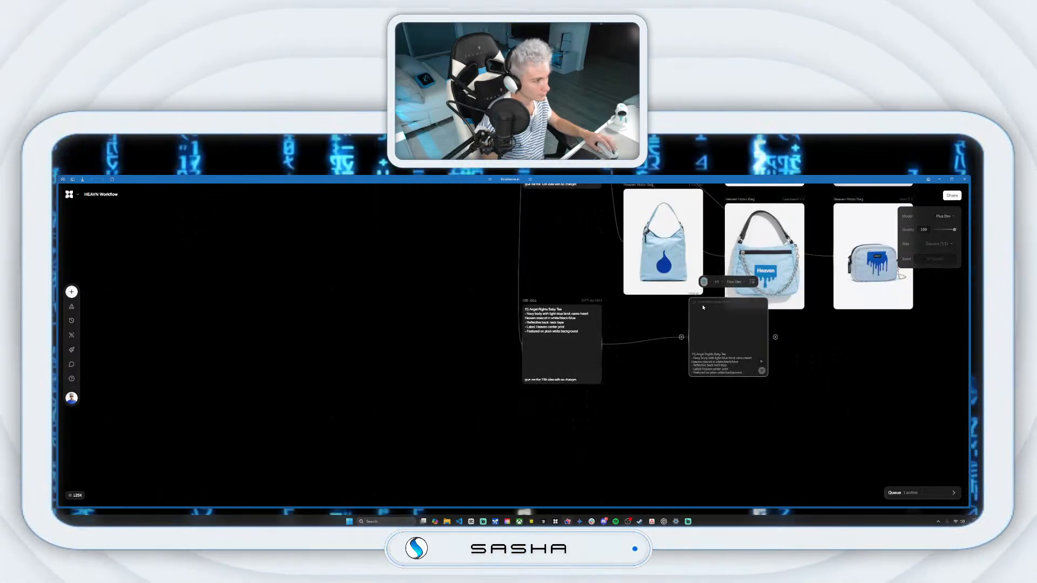
drag(681, 306, 641, 309)
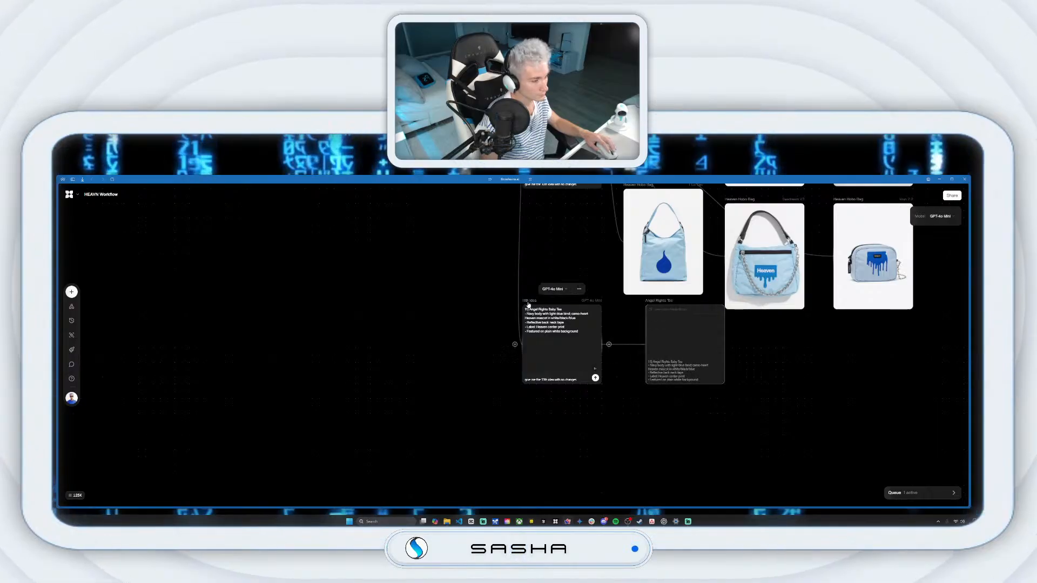
drag(528, 304, 476, 311)
drag(663, 303, 612, 303)
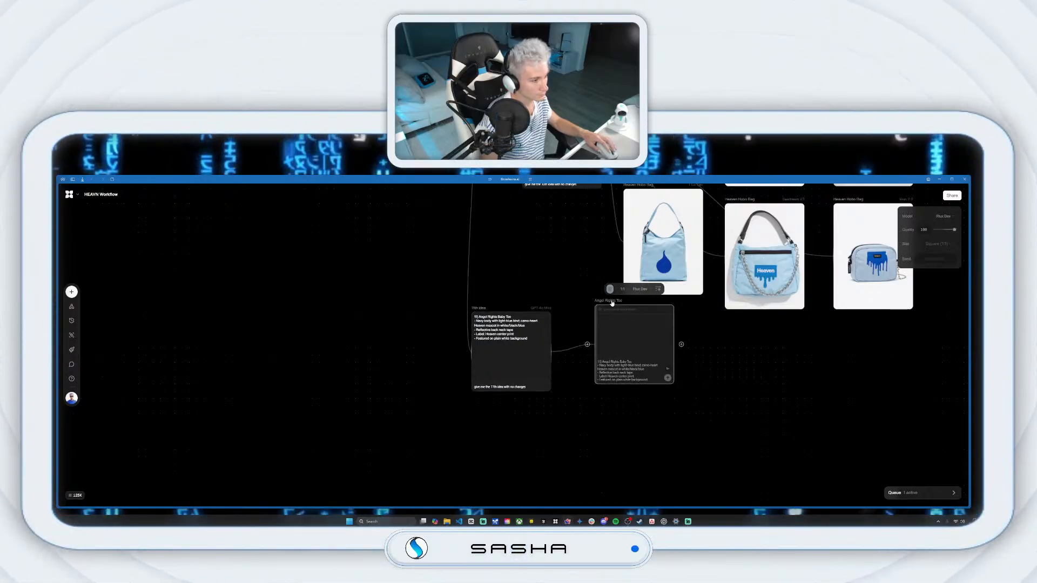
Step: Branch a 3:4 Flux Dev image block with the HEAVN style off the eleventh idea, generate it, and arrange it below the square one
drag(558, 353, 611, 426)
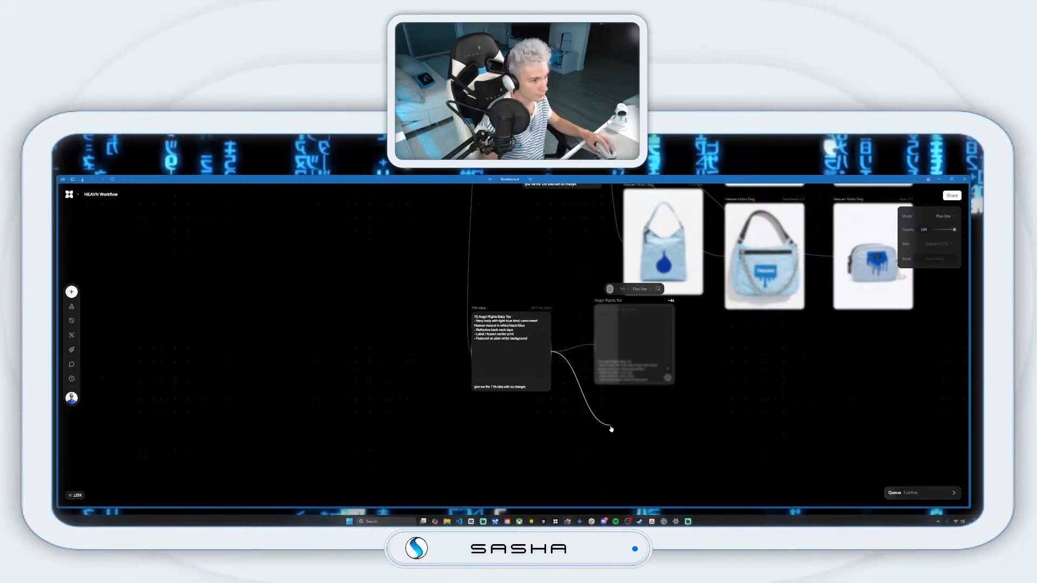
click(650, 384)
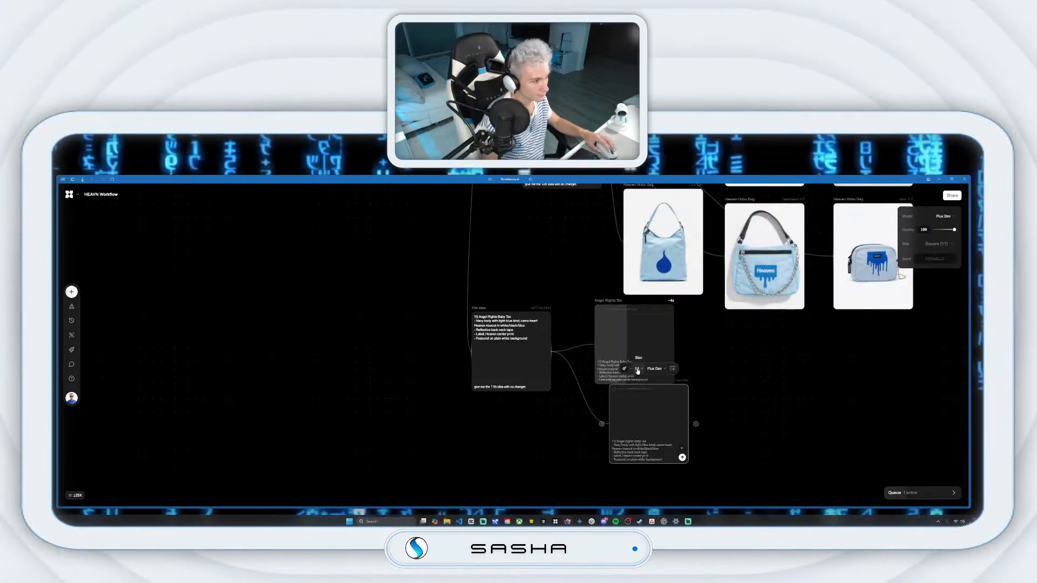
click(637, 368)
click(630, 389)
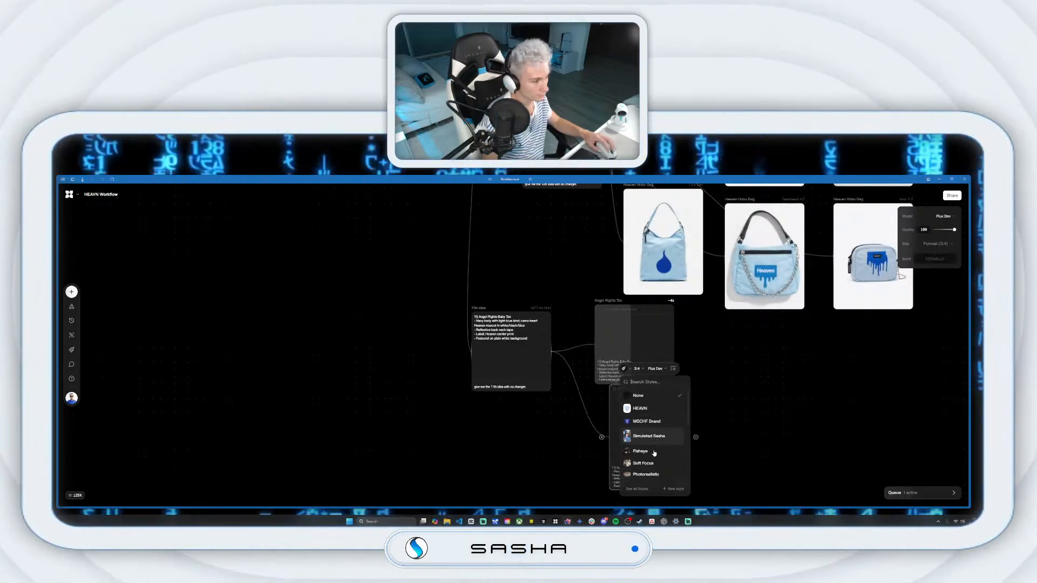
click(640, 411)
click(682, 484)
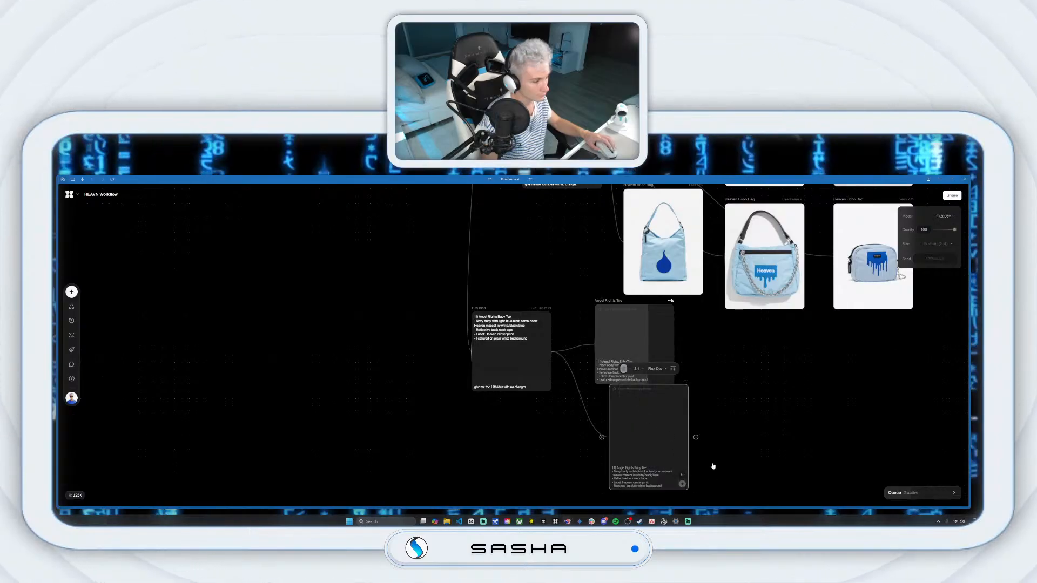
drag(717, 451, 724, 398)
drag(627, 335, 613, 350)
drag(608, 253, 597, 253)
Step: Branch a 3:4 Imagen 4 image block off the eleventh idea, generate it, and move it closer to the Flux Dev tees
drag(558, 296, 756, 372)
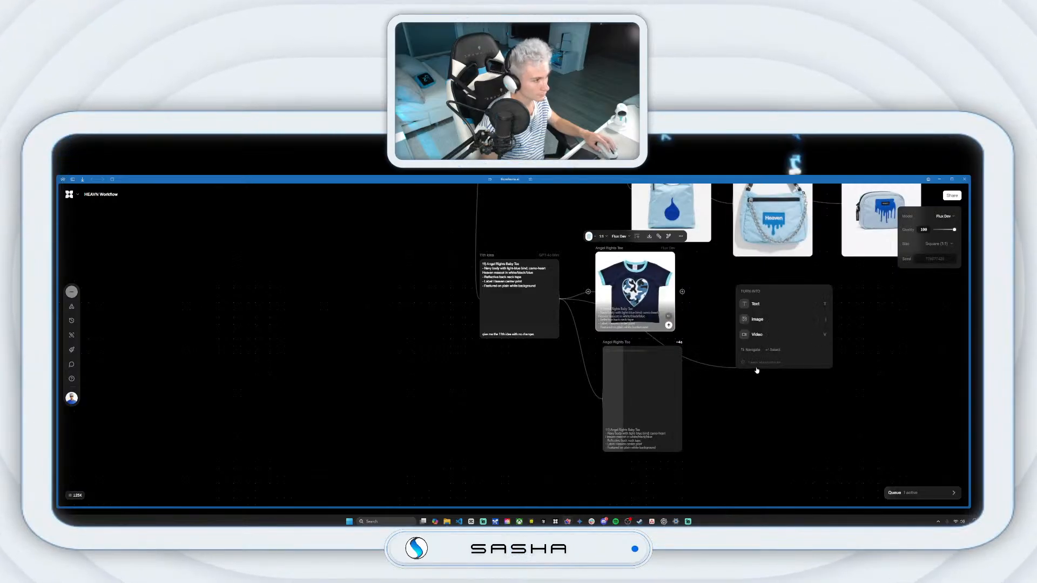
click(770, 325)
click(779, 309)
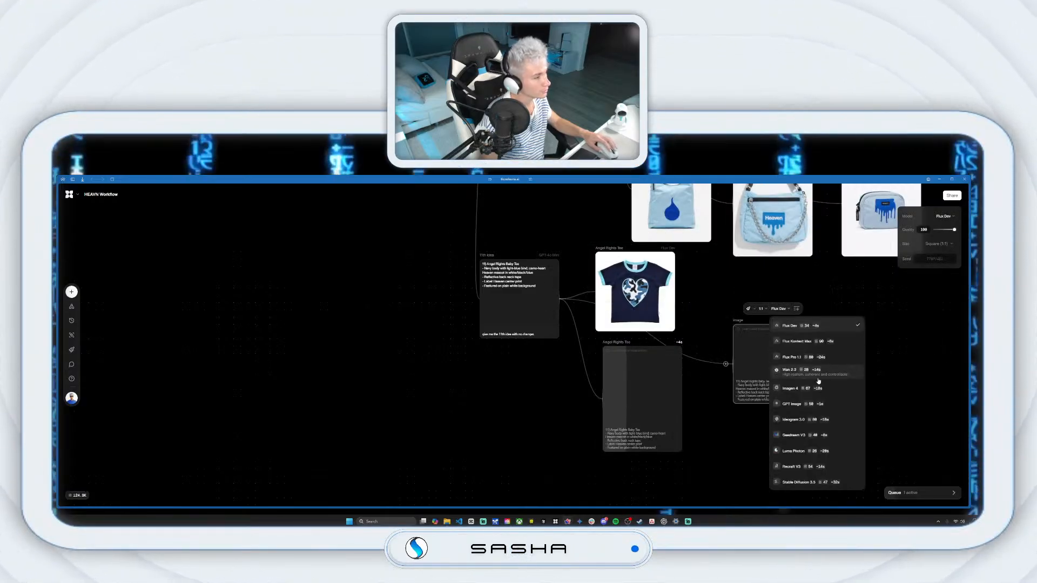
click(806, 389)
click(763, 309)
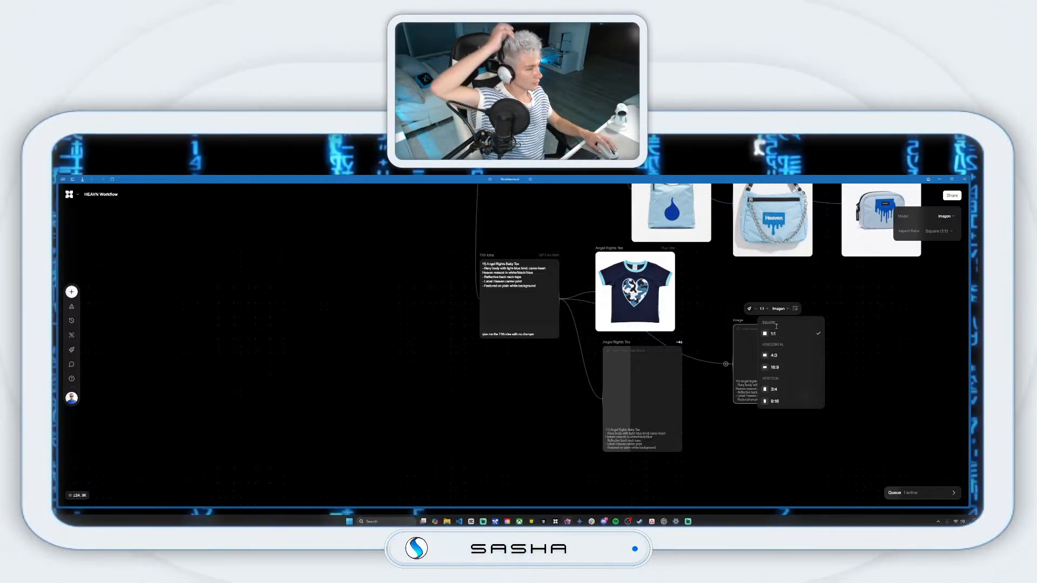
click(783, 393)
click(806, 425)
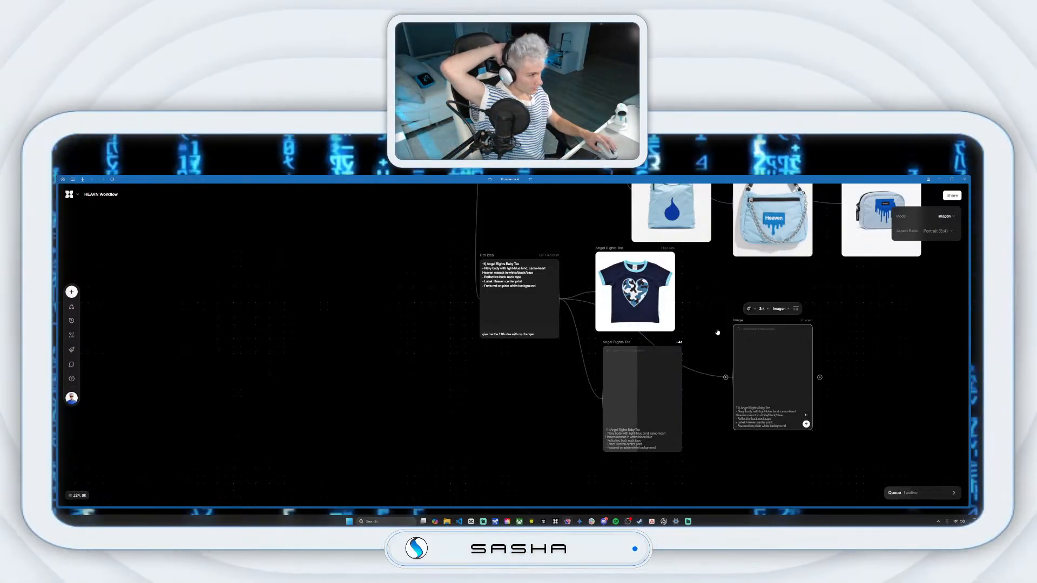
click(728, 305)
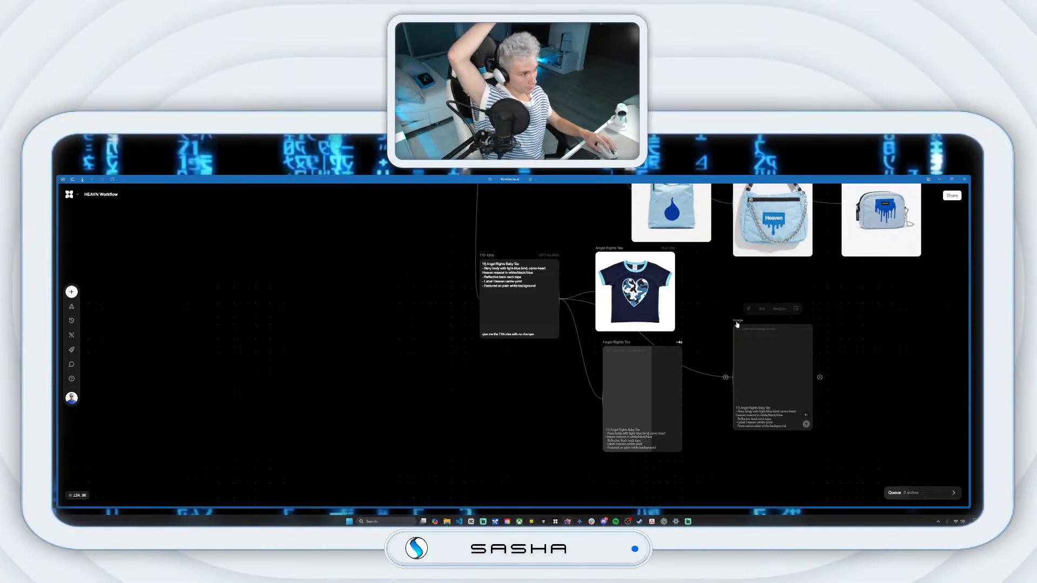
drag(737, 324, 723, 303)
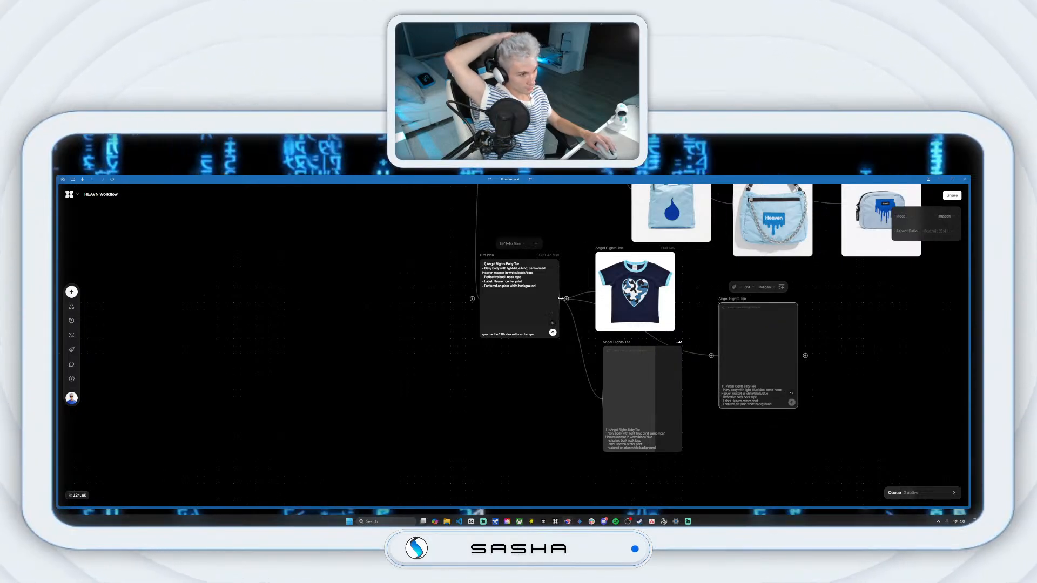
Step: Branch a 3:4 Seedream V3 image block off the eleventh idea, generate it, and place it under the raised Imagen 4 block
drag(682, 399, 780, 457)
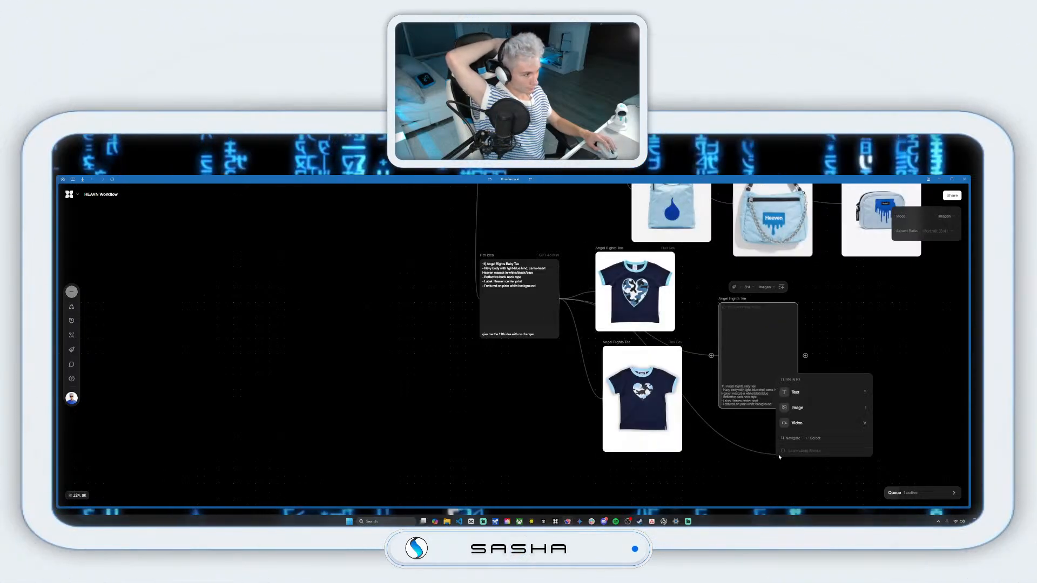
click(798, 408)
click(824, 396)
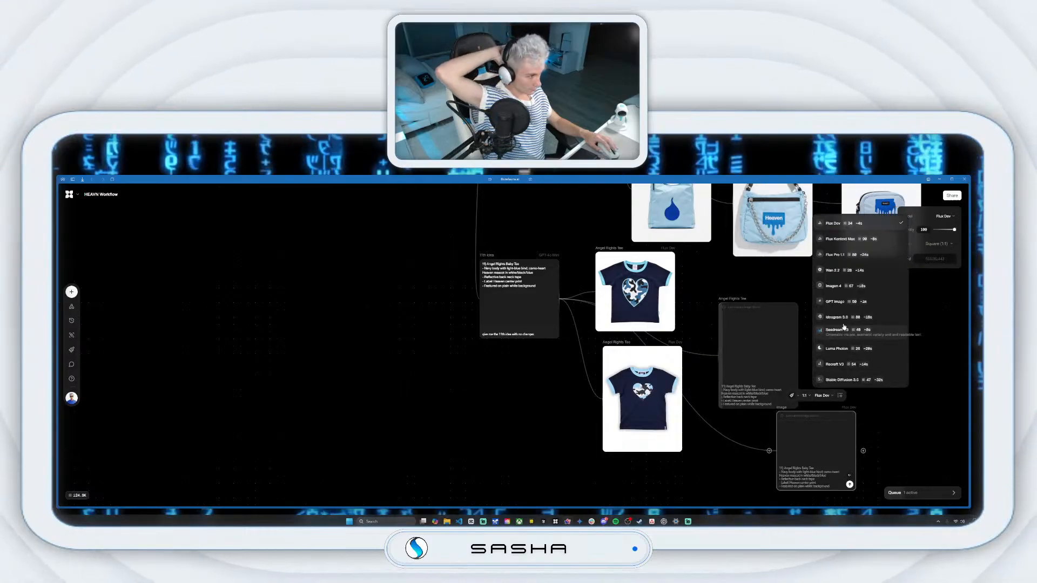
click(836, 333)
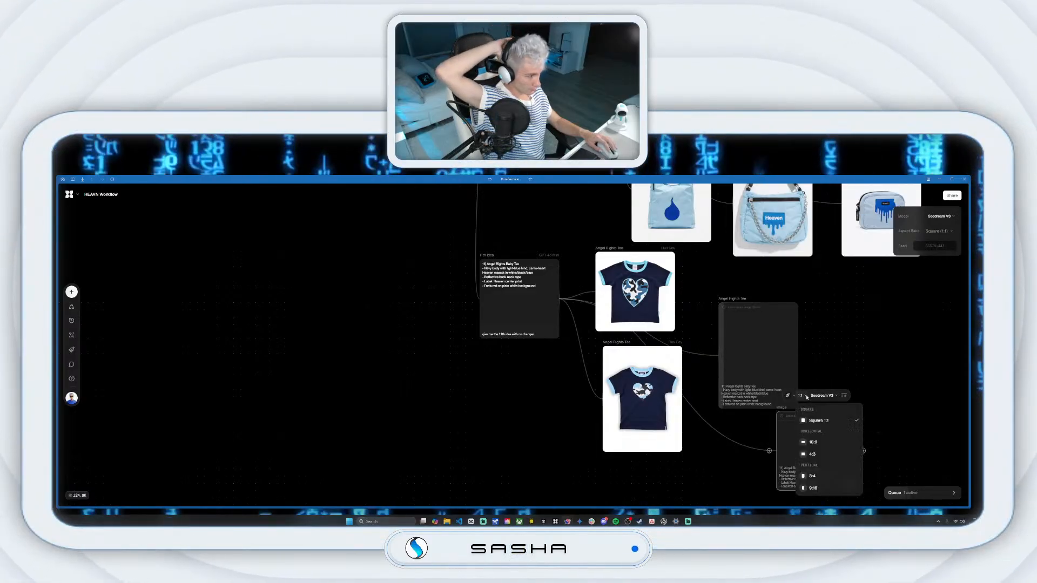
click(814, 476)
drag(727, 299, 719, 270)
drag(777, 411, 712, 389)
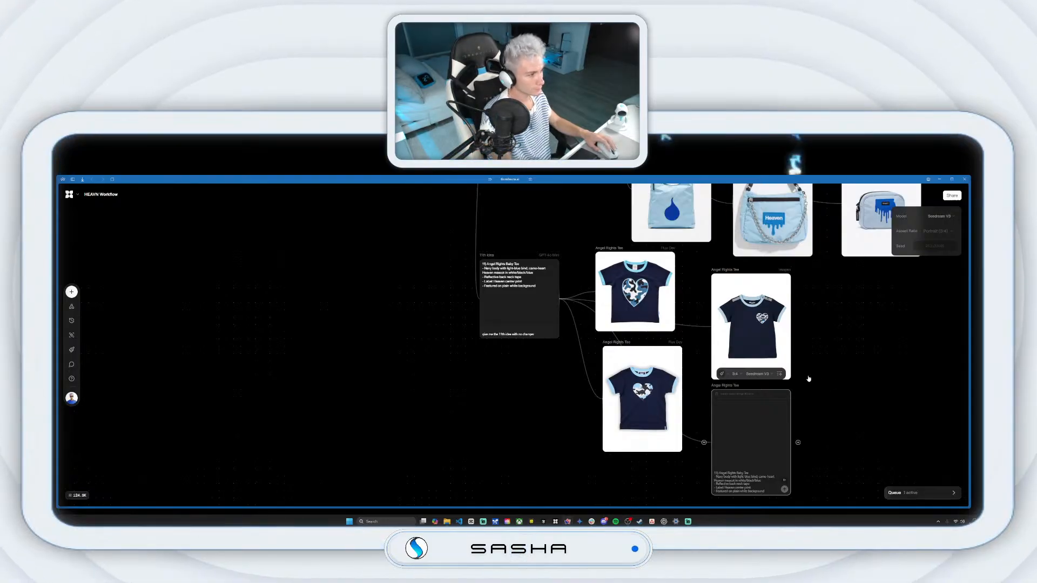
Step: Branch a 3:4 Wan 2.2 image block off the eleventh idea, generate it, and place it beside the Imagen 4 tee
mouse_move(601, 303)
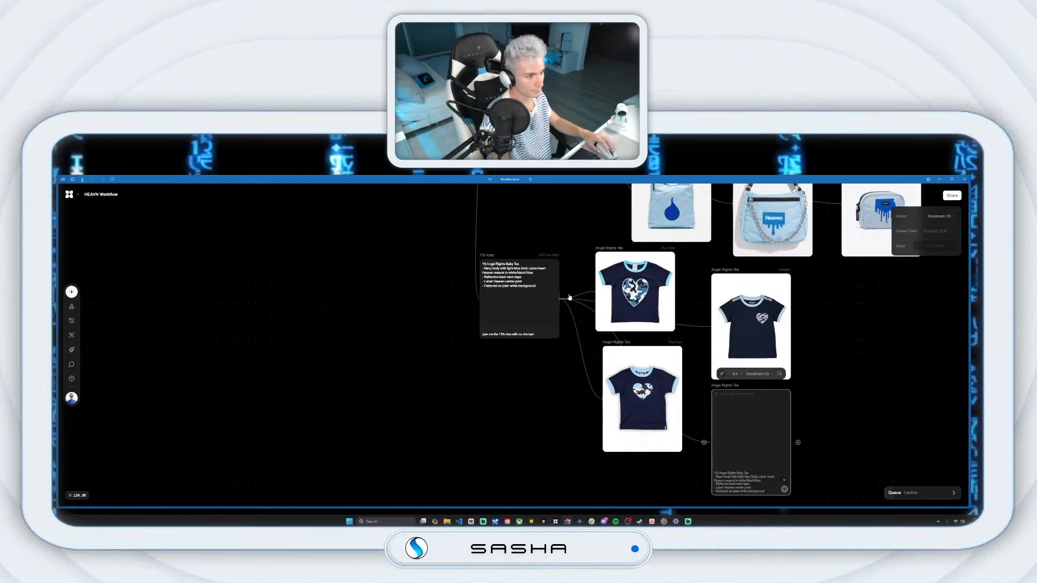
drag(566, 298, 850, 367)
click(886, 320)
click(894, 308)
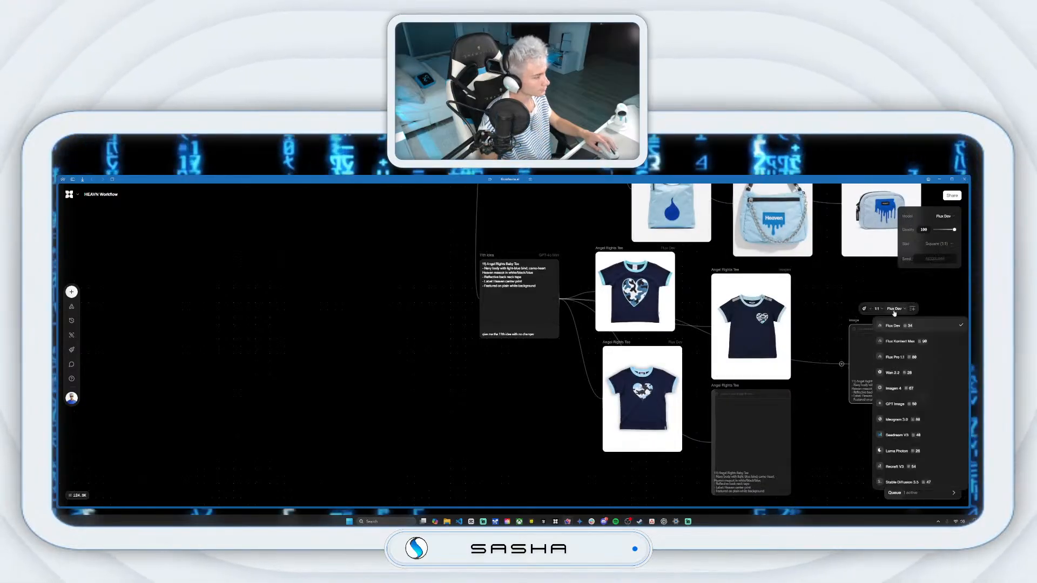
click(893, 376)
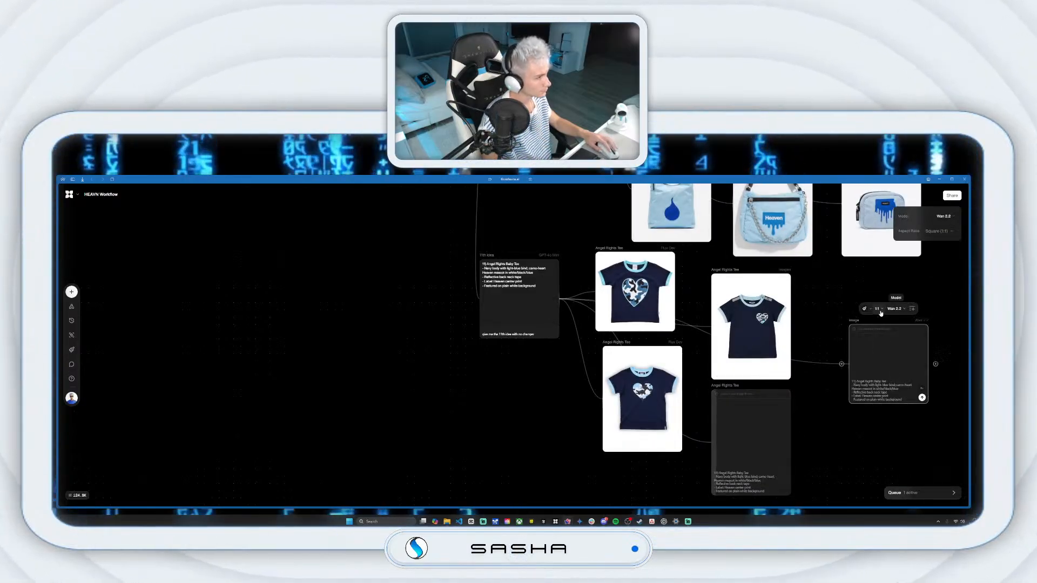
click(889, 388)
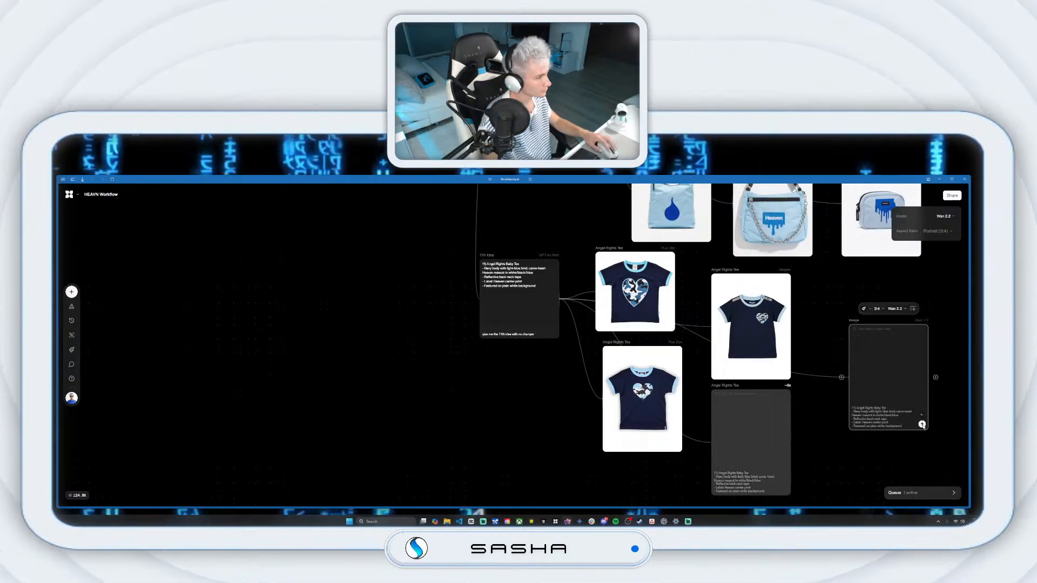
drag(855, 322, 827, 308)
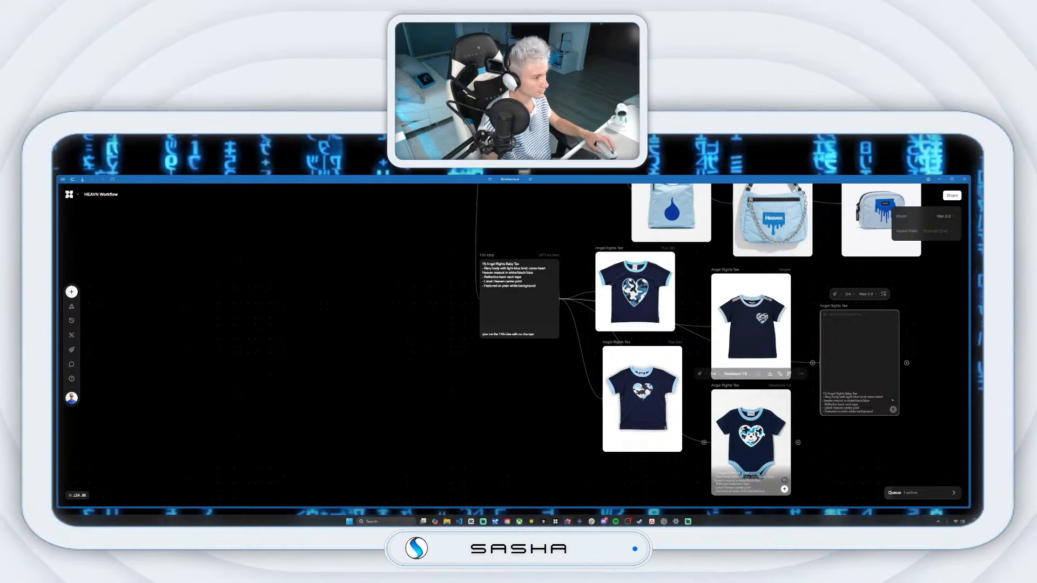
Step: Tighten the layout by shifting the Seedream V3, Imagen 4 and Wan 2.2 blocks toward the Flux Dev tees
drag(717, 389, 711, 389)
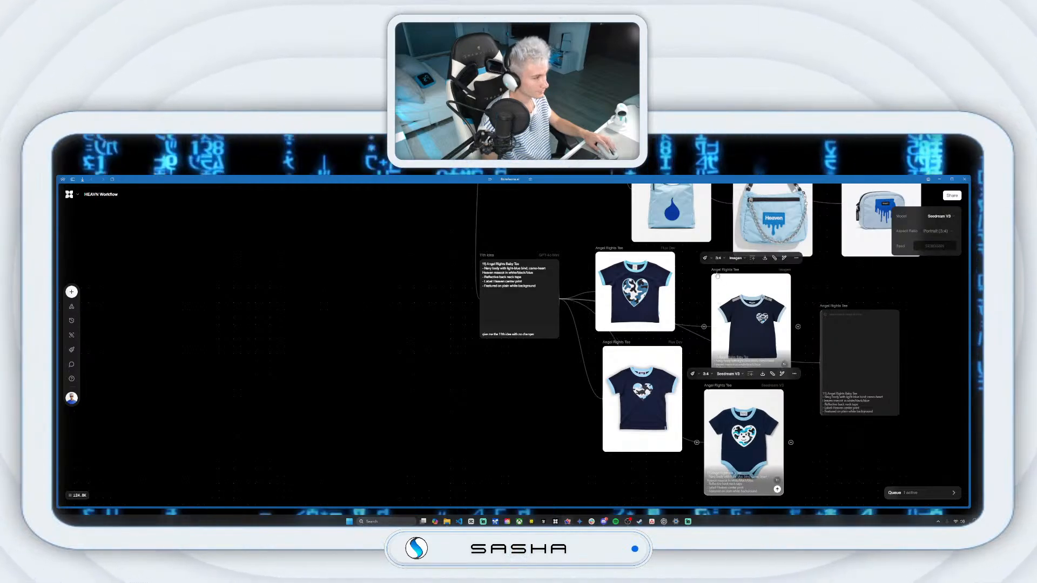
drag(725, 269, 718, 262)
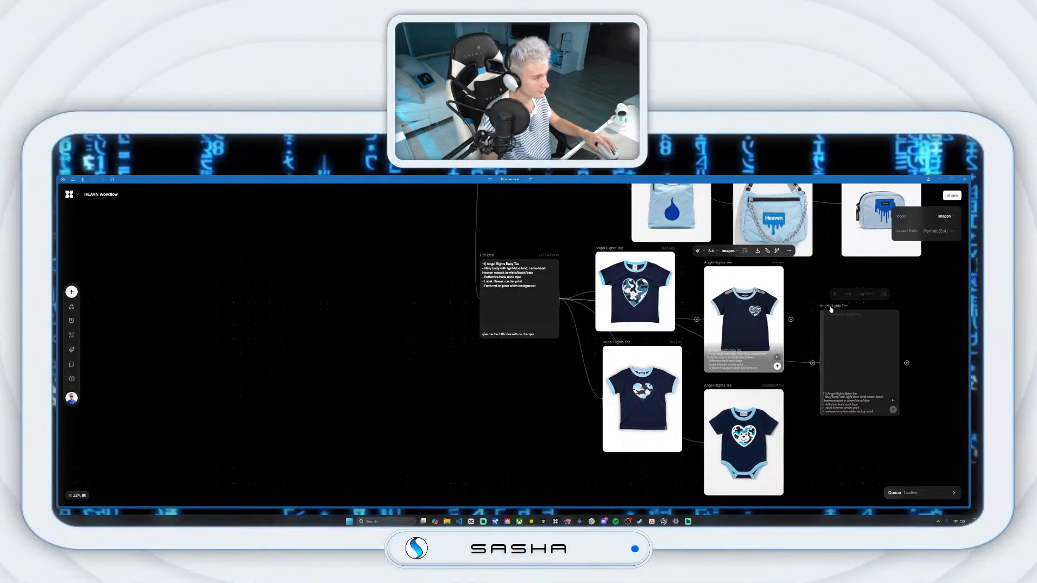
drag(830, 314, 819, 307)
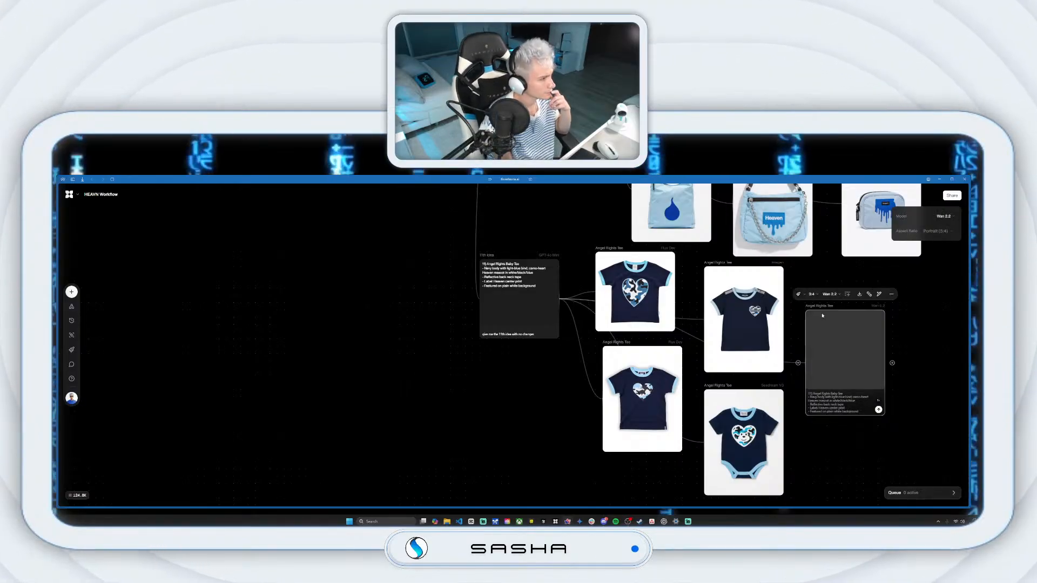
Step: Regenerate the Wan 2.2 block's image and move the block lower, between the Imagen 4 and Seedream V3 rows
click(879, 410)
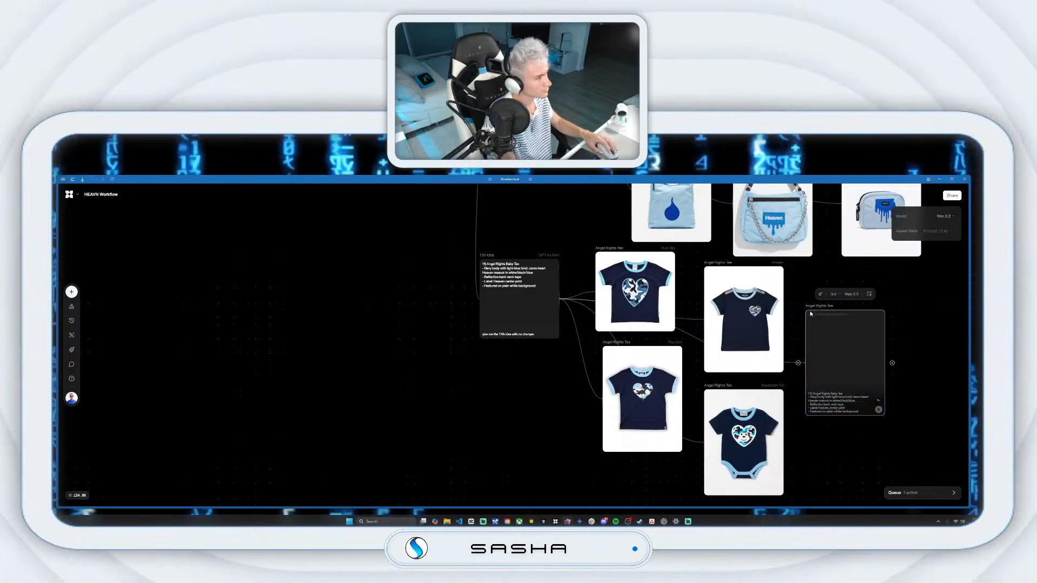
drag(810, 313, 813, 338)
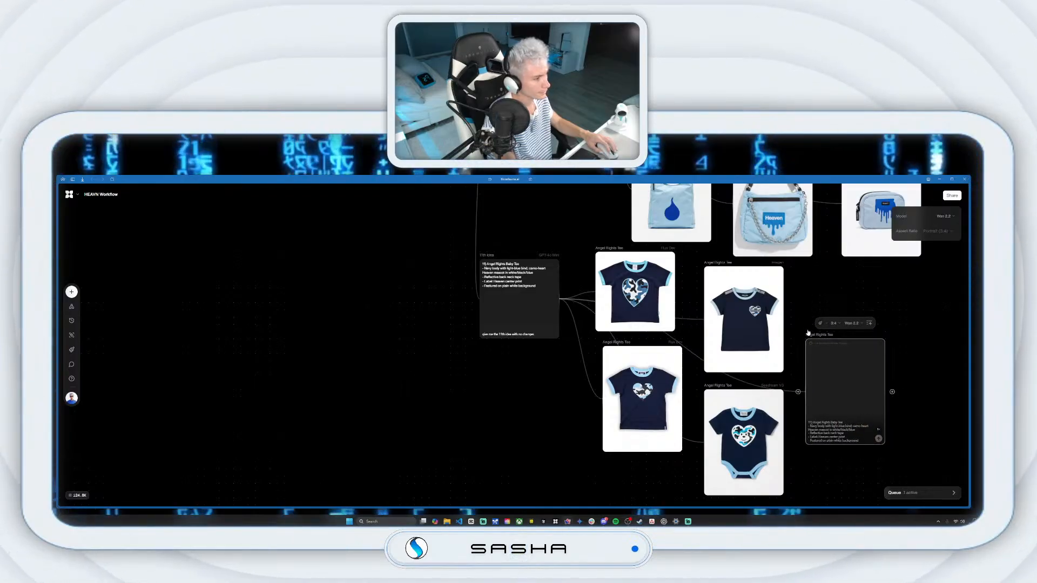
click(783, 475)
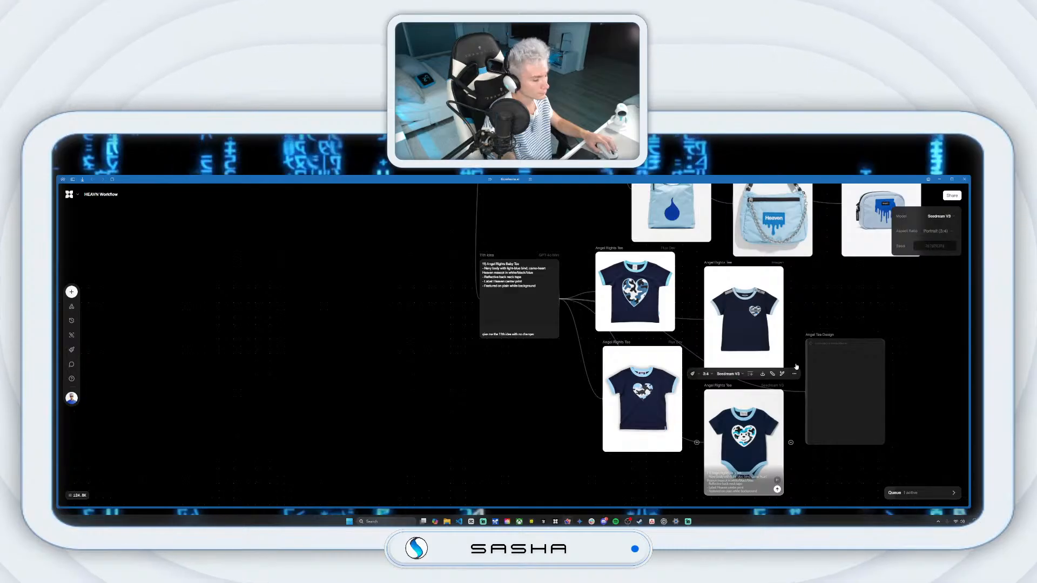
Step: Branch another image block off the eleventh idea and set its model to Flux Kontext Max
scroll(578, 319, down, 3)
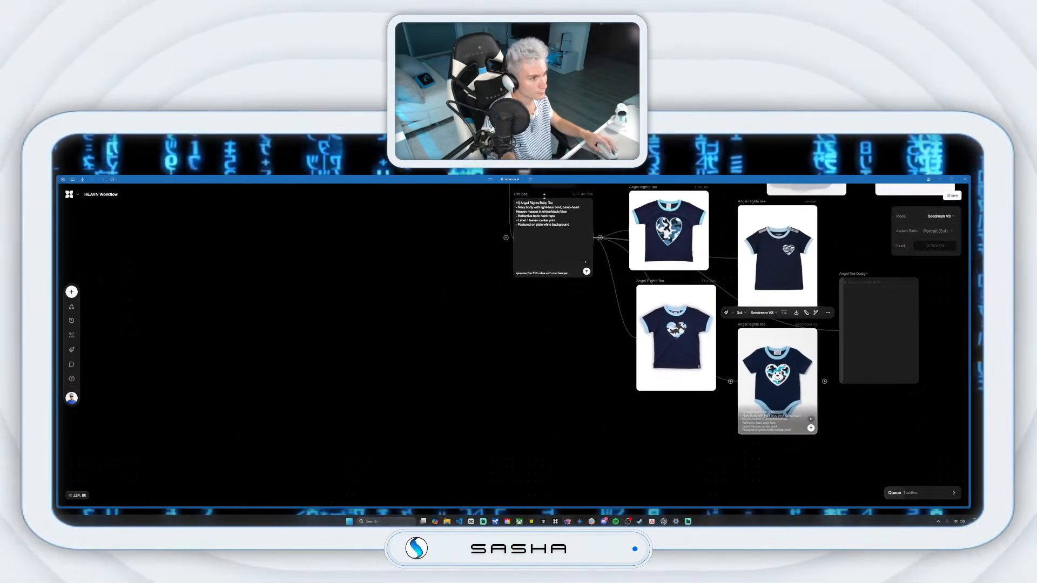
click(530, 203)
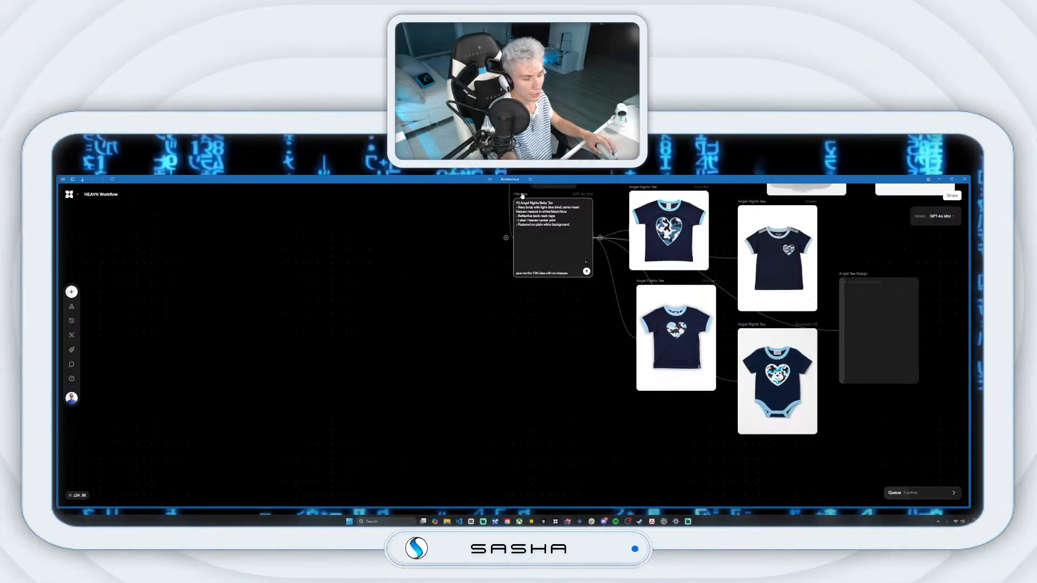
drag(722, 262, 675, 289)
drag(553, 264, 875, 275)
click(809, 226)
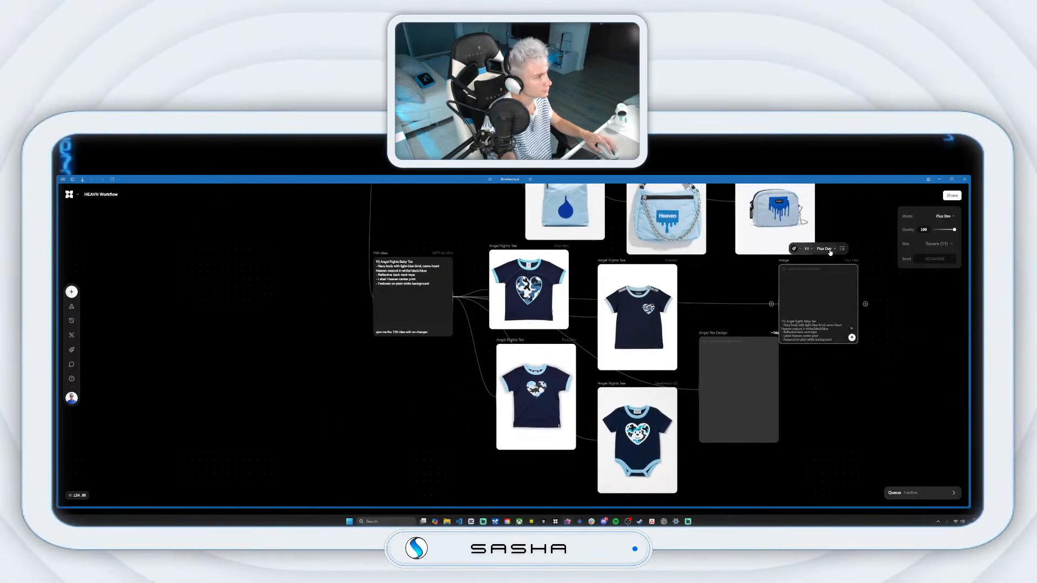
click(825, 249)
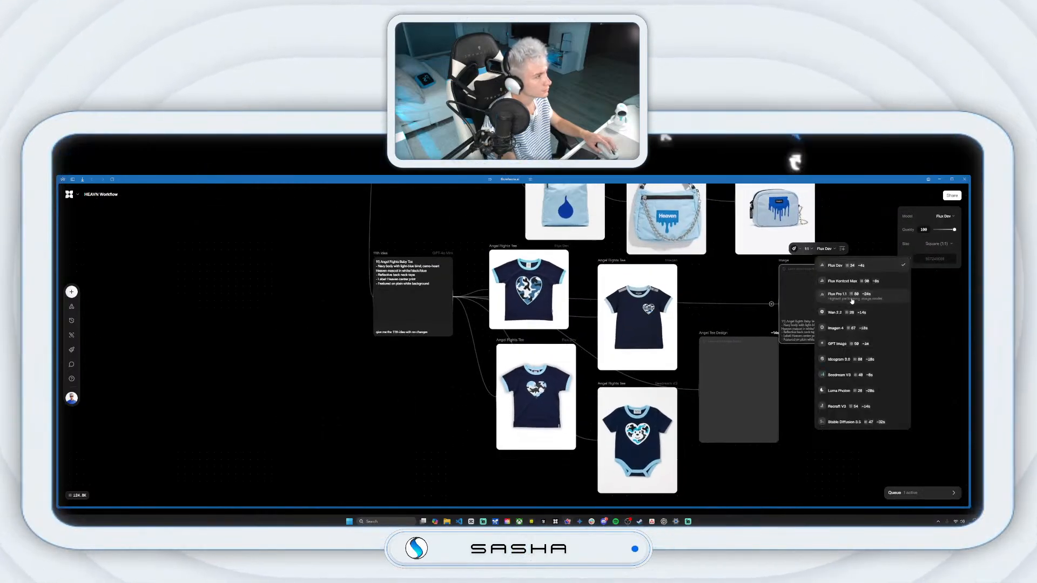
click(843, 281)
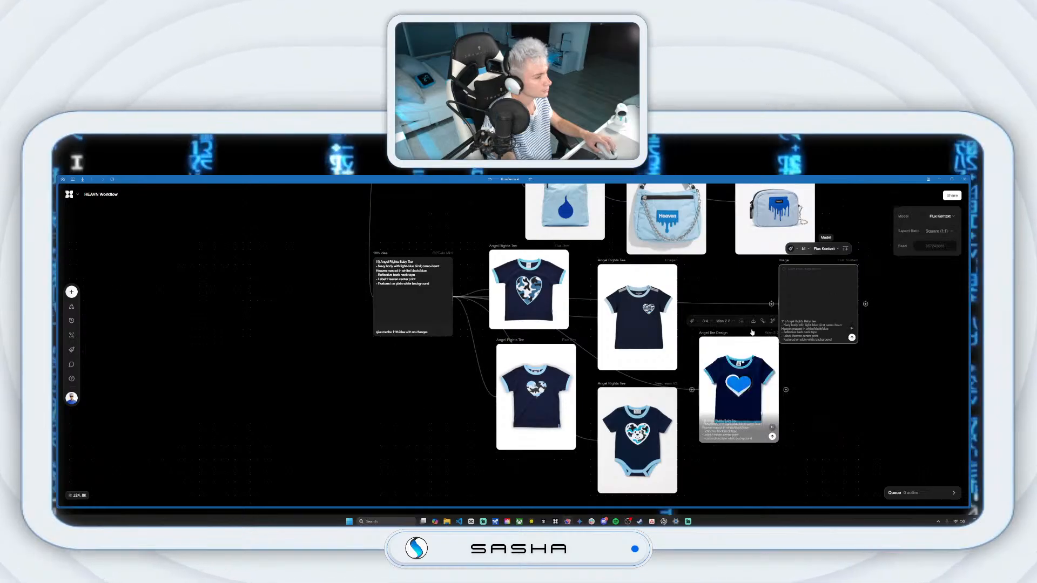
Step: Generate the Flux Kontext block's image at 3:4 and place it beside the Imagen 4 tee, above the lowered Wan 2.2 block
drag(712, 332, 709, 377)
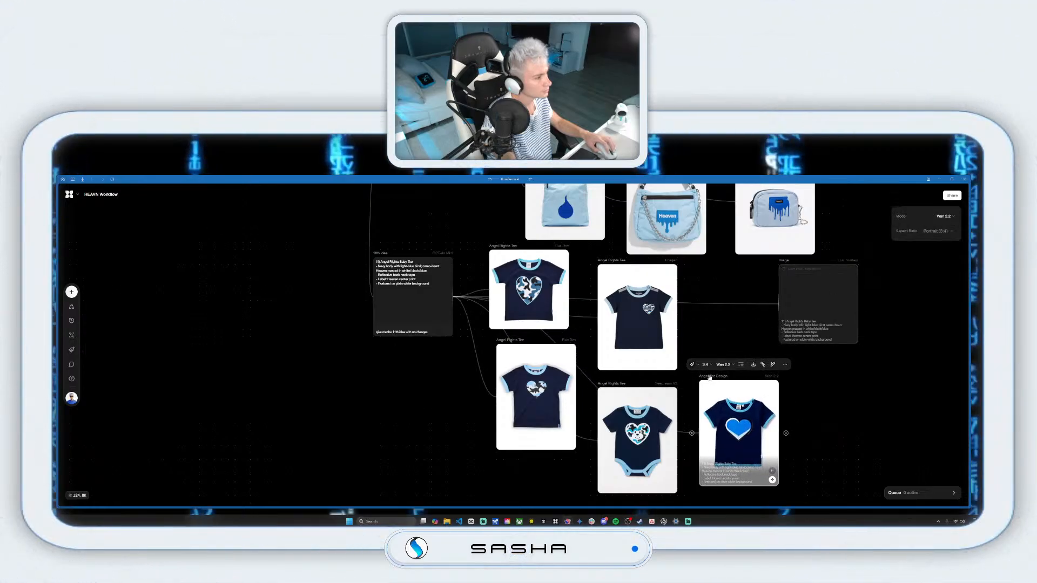
click(785, 283)
click(804, 249)
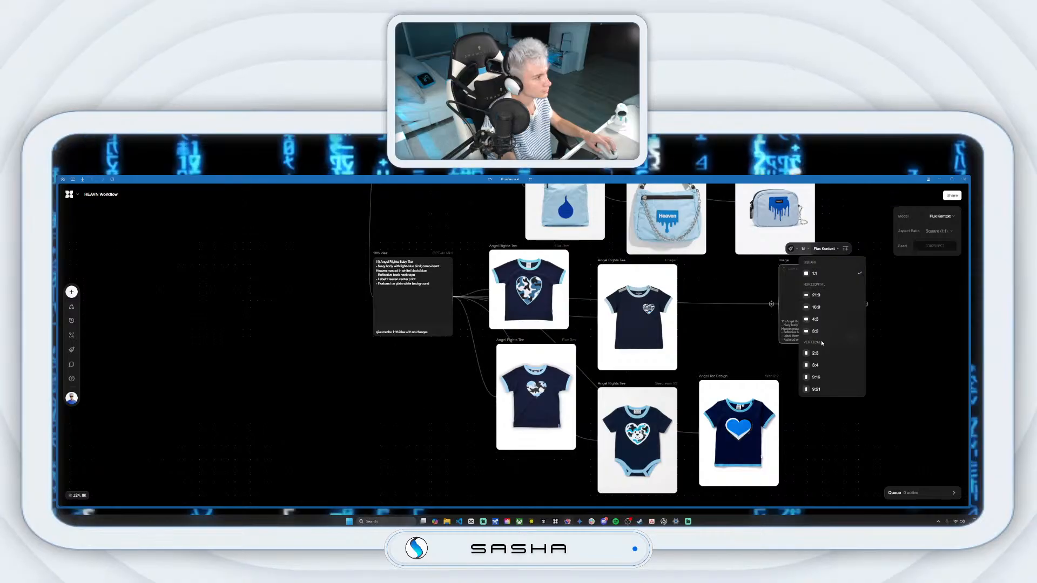
click(816, 366)
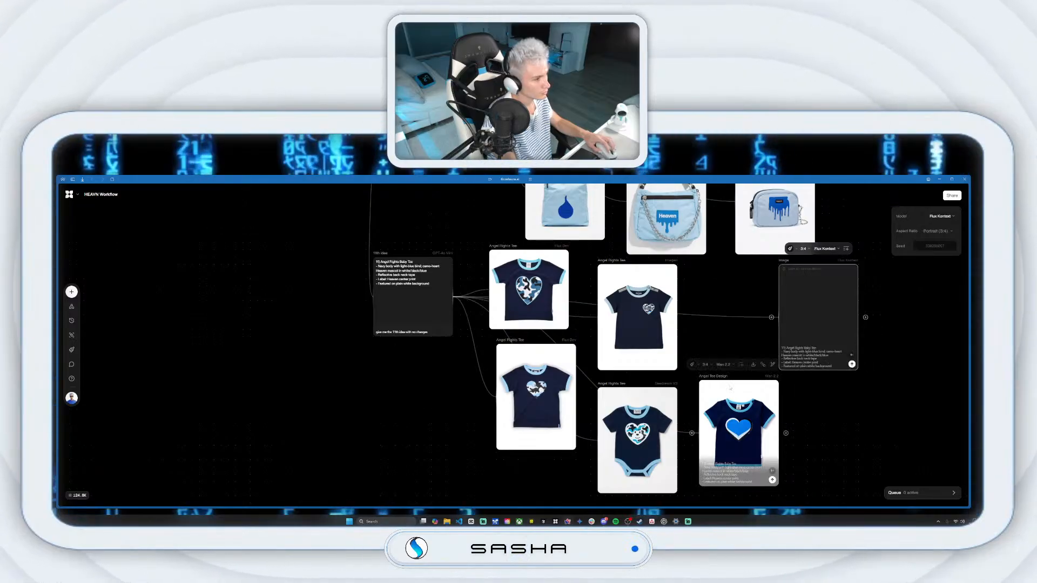
drag(714, 381, 702, 399)
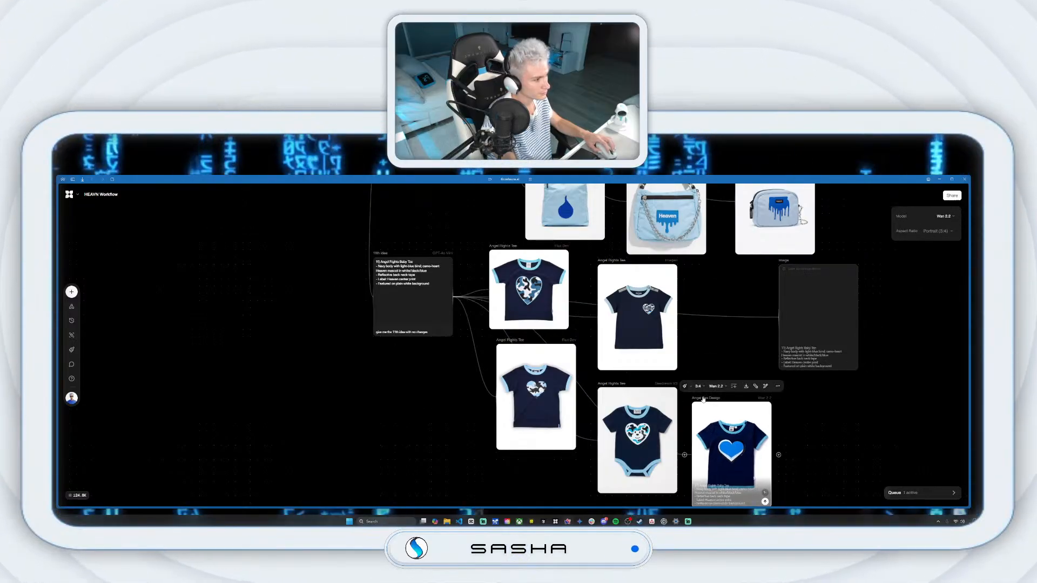
drag(789, 262, 703, 276)
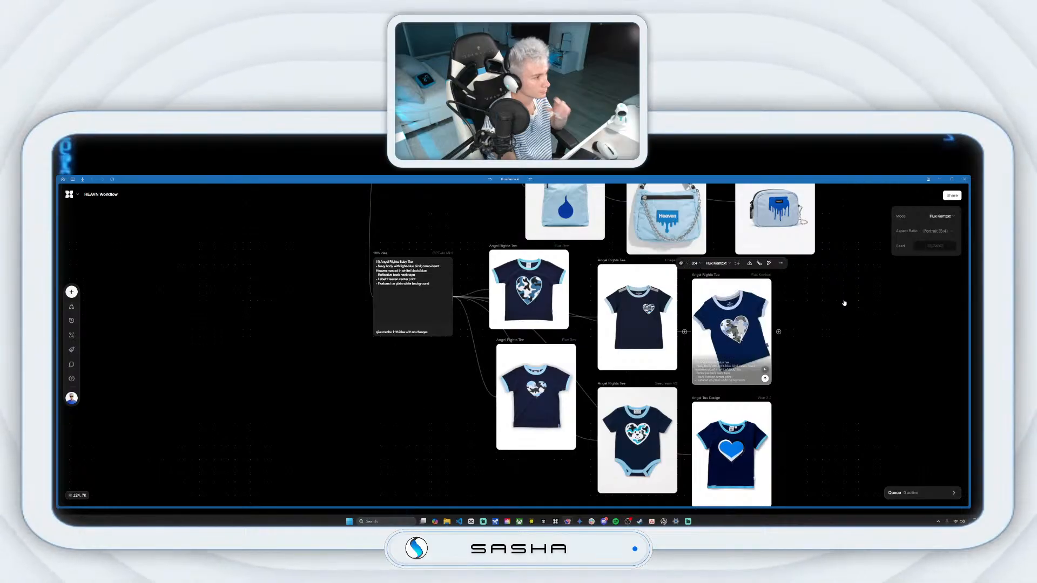
Step: Duplicate the eleventh idea's text block and place the copy below the original
click(792, 410)
drag(800, 404, 842, 371)
drag(451, 368, 507, 403)
click(492, 205)
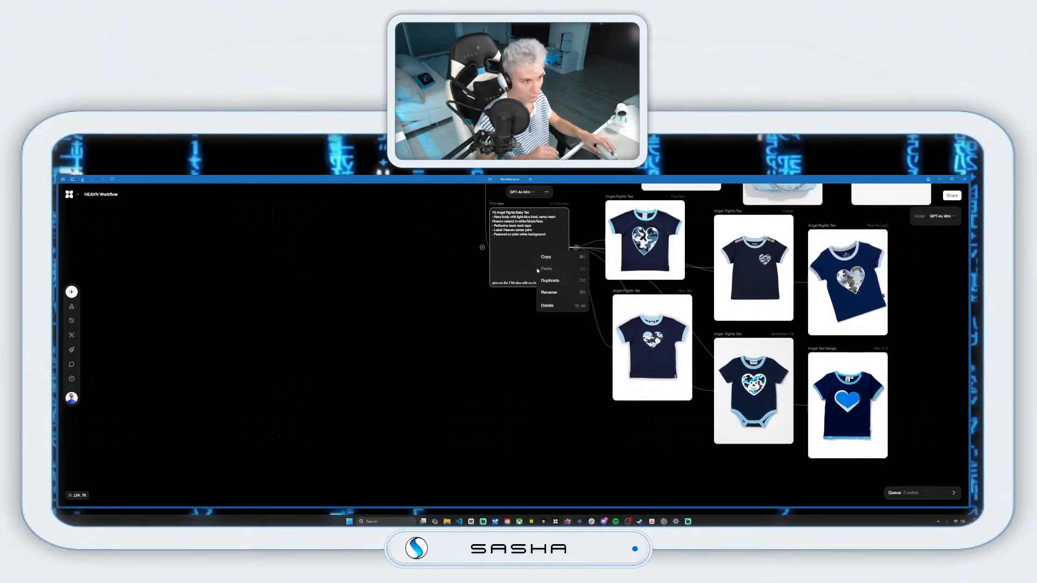
click(550, 280)
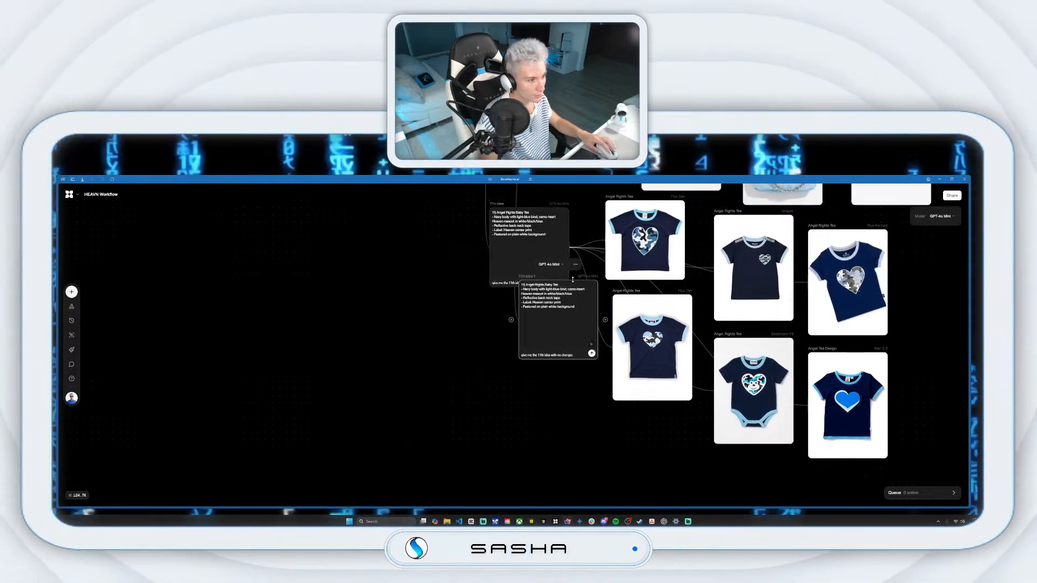
drag(528, 280, 477, 410)
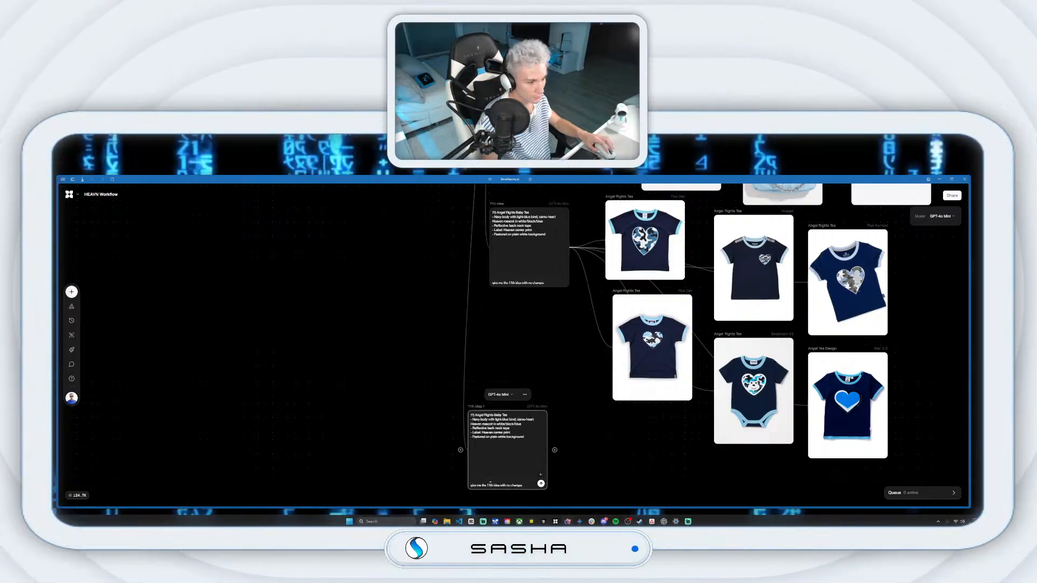
Step: Change the copy's prompt to request the 12th idea, generate its text, rename it 12th idea, and align it under the eleventh
key(BackSpace)
text(2)
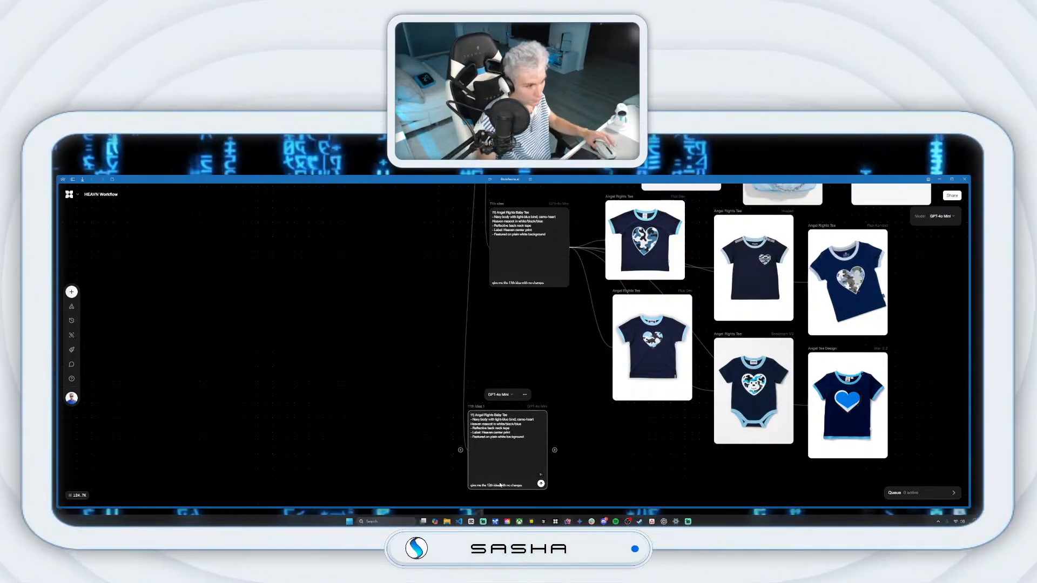
drag(603, 447, 611, 397)
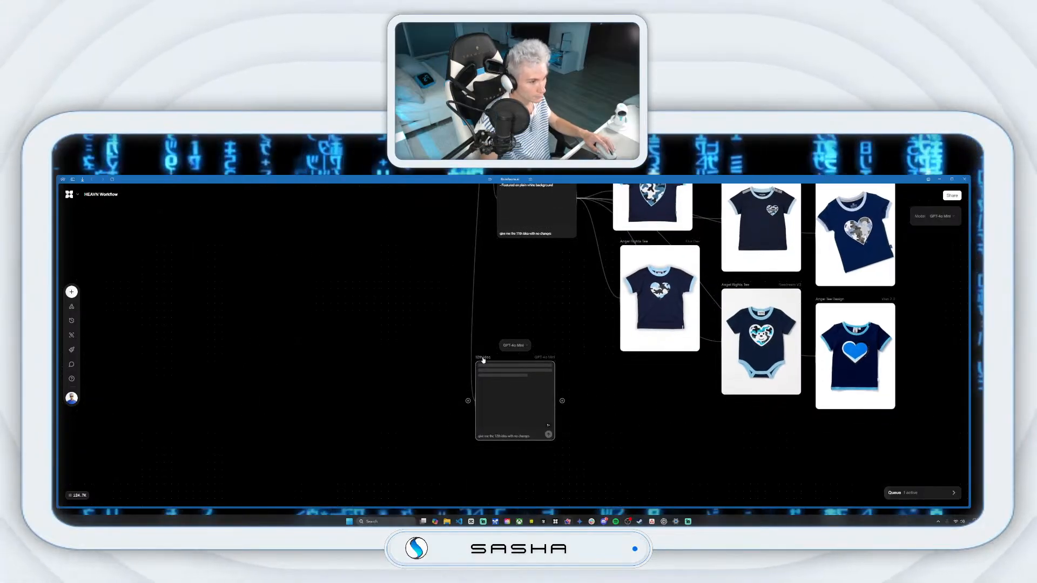
drag(484, 358, 499, 358)
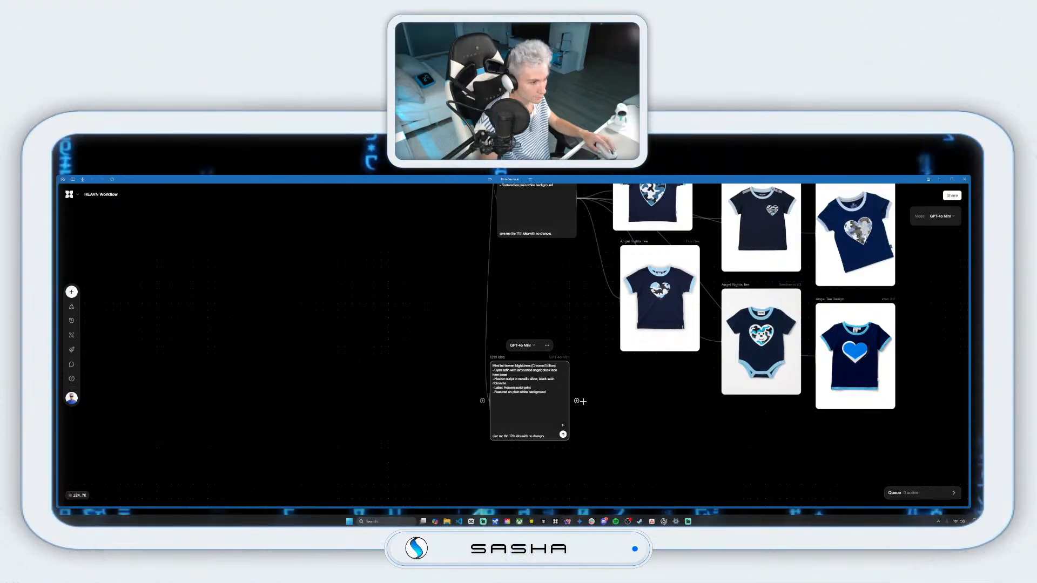
Step: Branch a square Flux Dev image block with the HEAVN style off the twelfth idea and generate it
drag(577, 400, 633, 432)
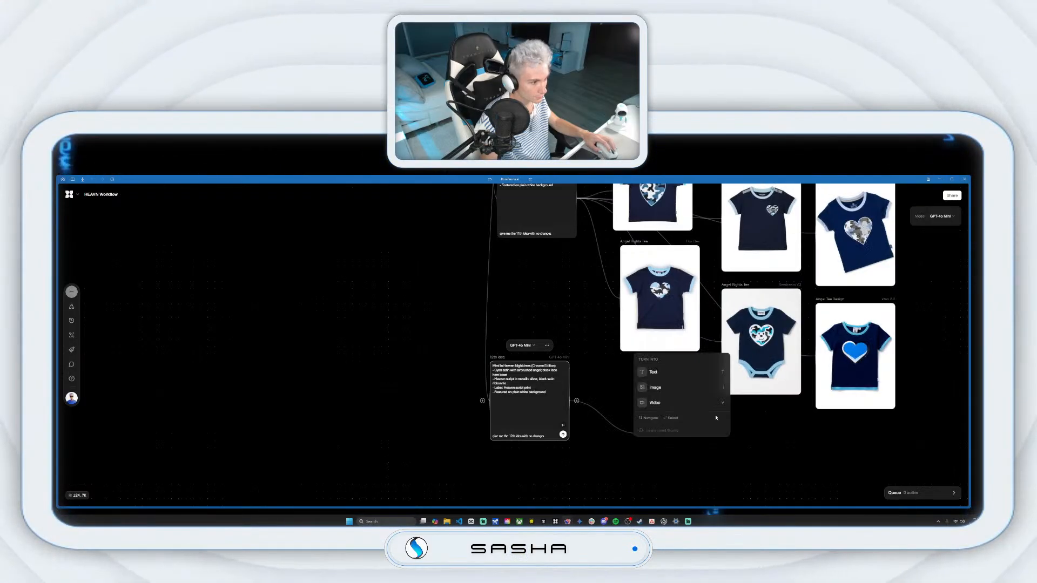
click(666, 388)
click(656, 376)
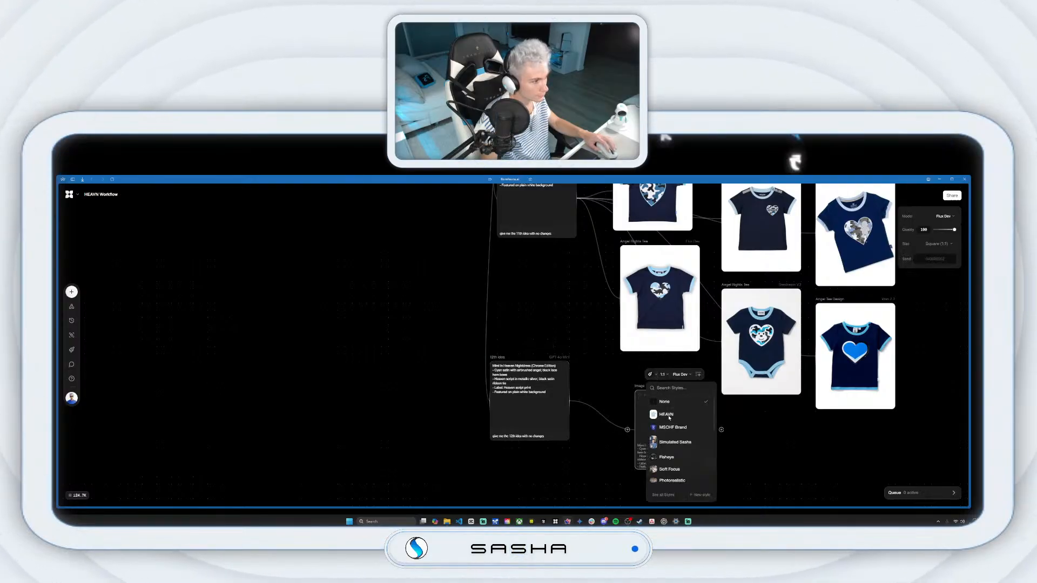
click(708, 464)
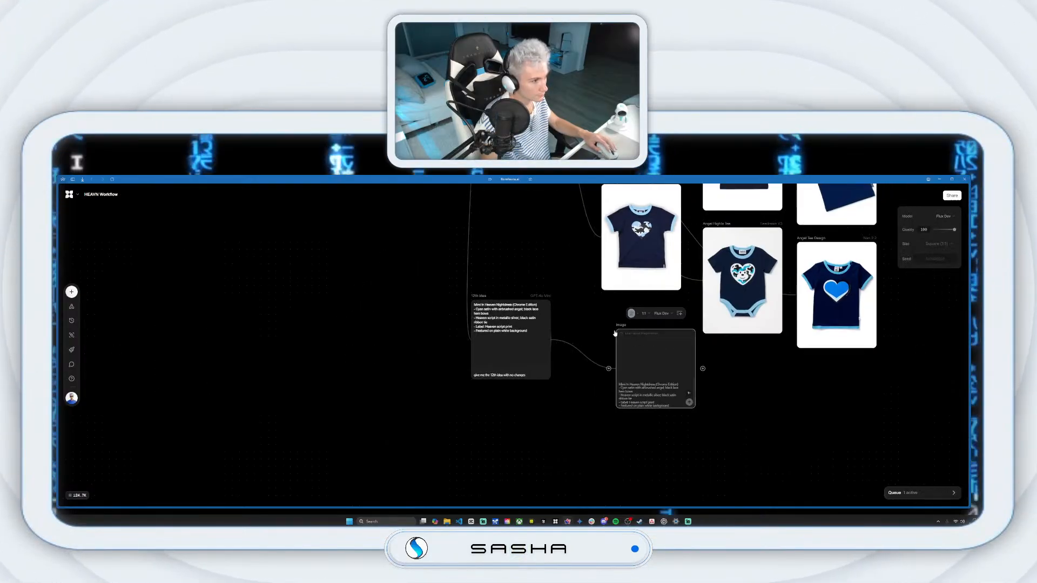
Step: Position the twelfth idea block and its square Flux Dev image block side by side with a gap between them
drag(571, 290, 580, 297)
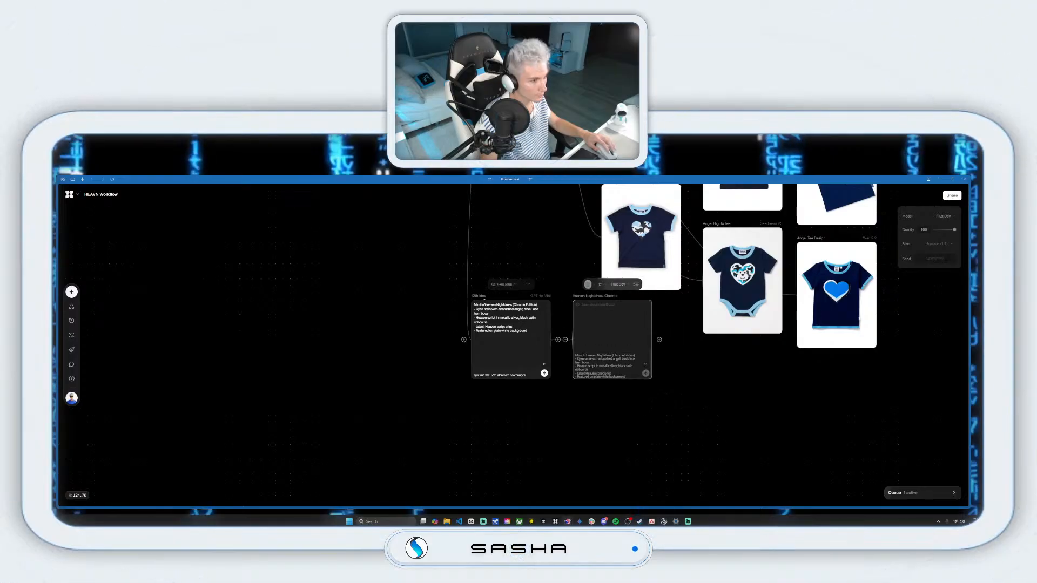
drag(478, 299, 442, 307)
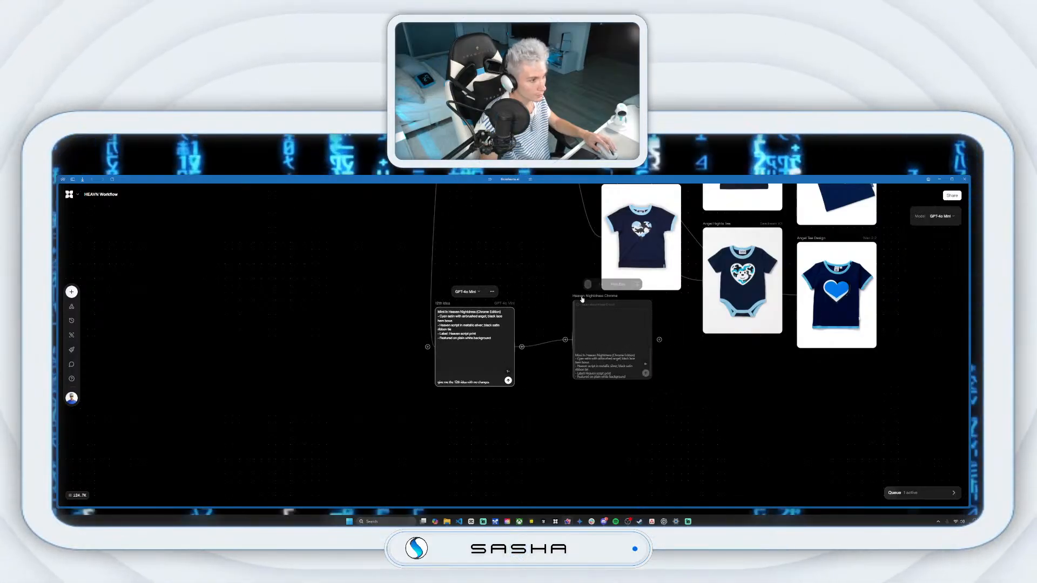
drag(582, 300, 559, 292)
Step: Branch a 3:4 Flux Dev image block with the HEAVN style off the twelfth idea, generate it, and place it under the square one
drag(523, 349, 532, 376)
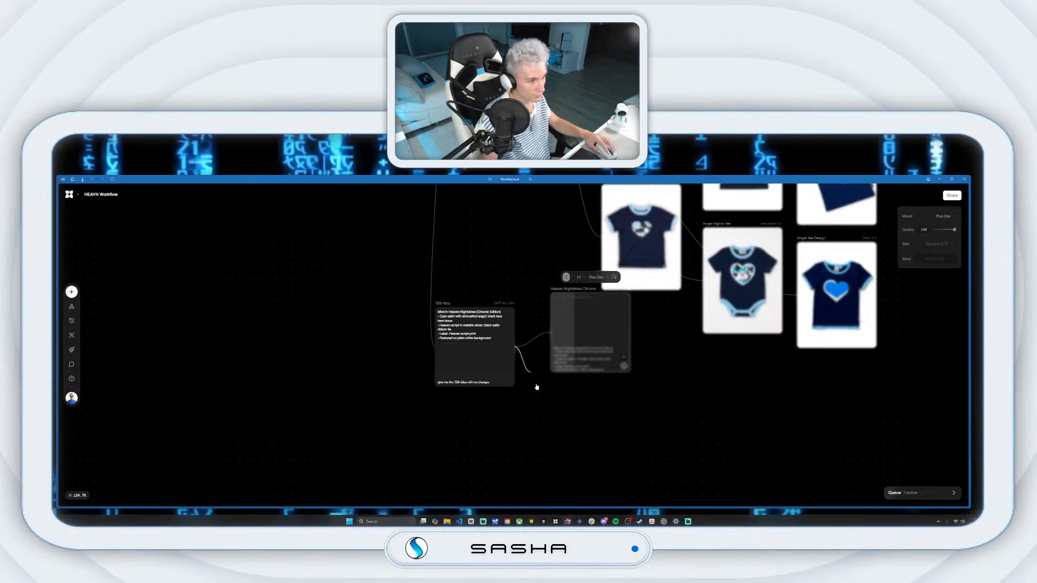
drag(585, 449, 585, 448)
click(633, 397)
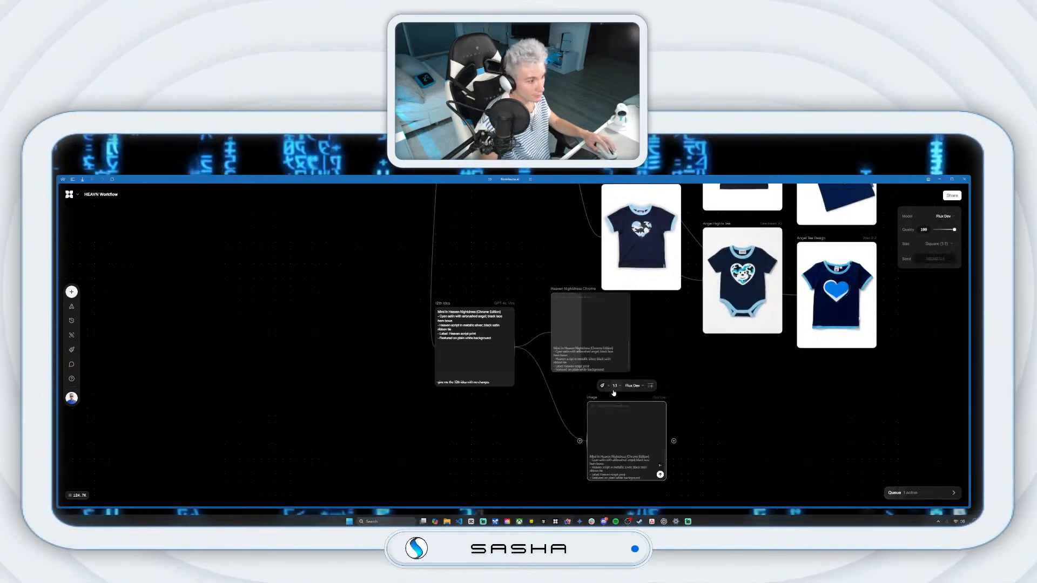
click(614, 387)
click(636, 464)
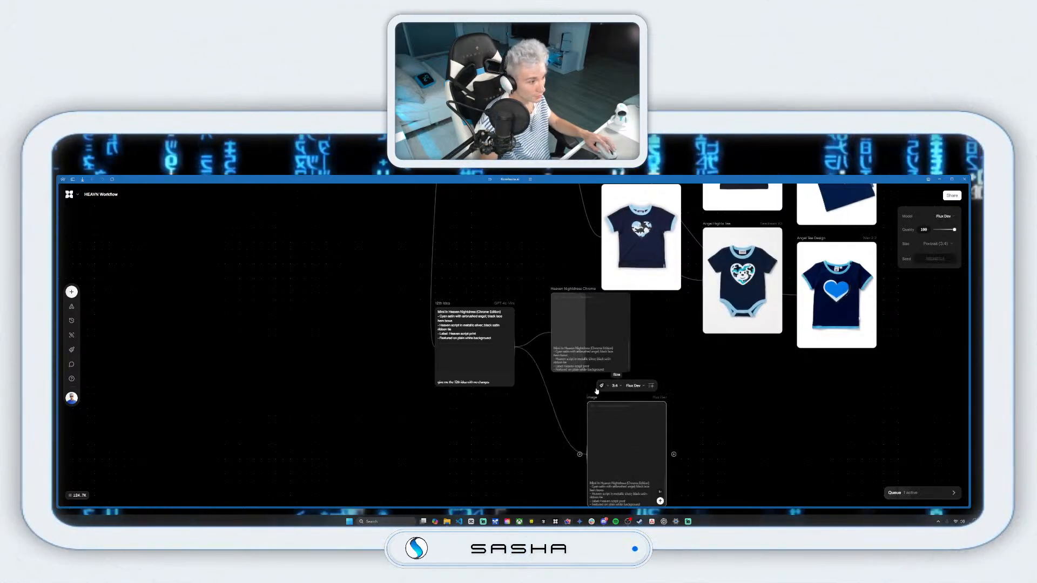
scroll(609, 391, down, 1)
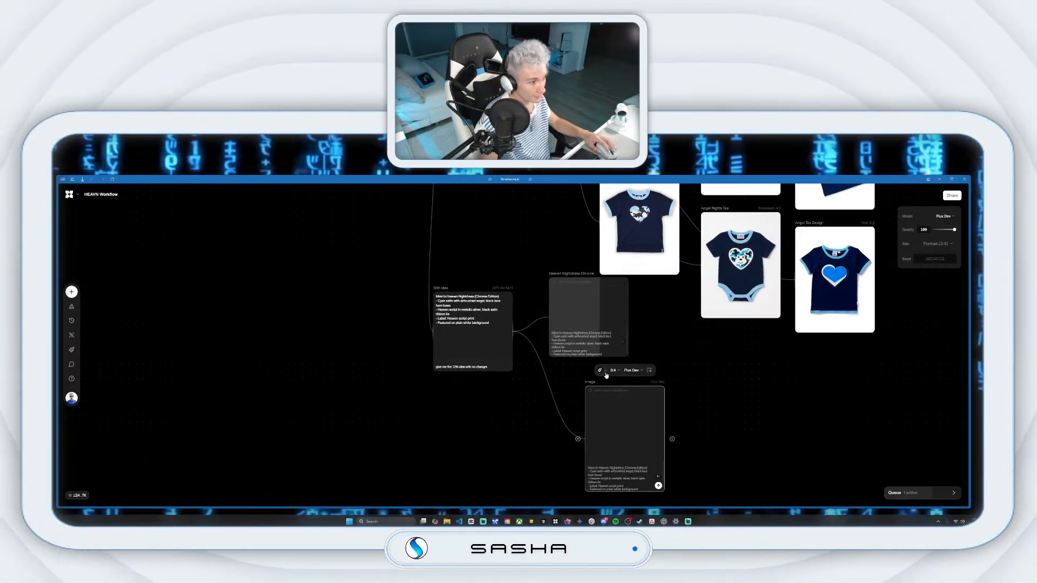
click(600, 370)
click(616, 411)
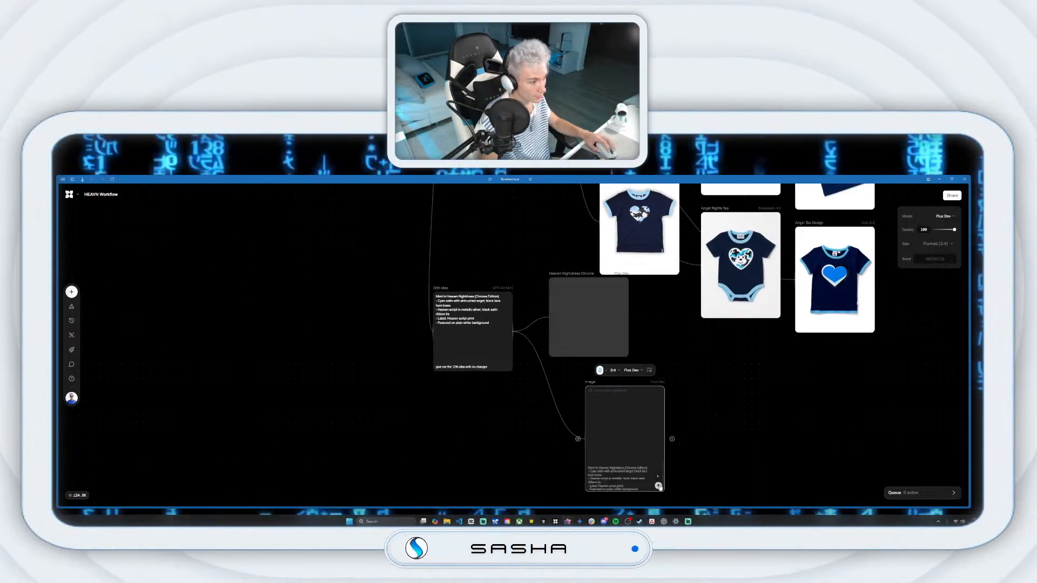
drag(607, 395, 571, 379)
Step: Branch a 3:4 Imagen 4 image block off the twelfth idea and generate it
drag(518, 330, 678, 398)
click(696, 339)
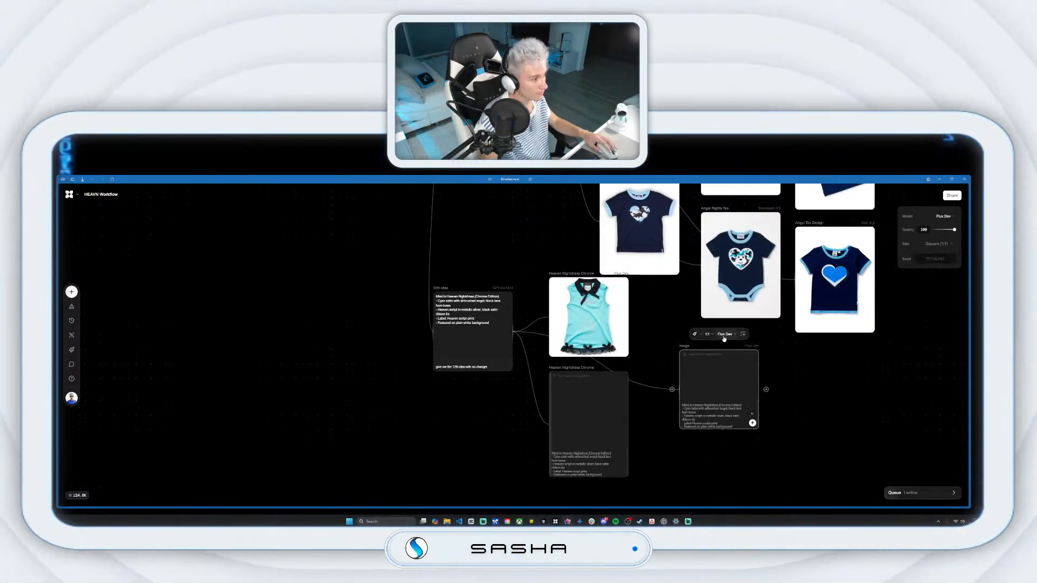
click(725, 335)
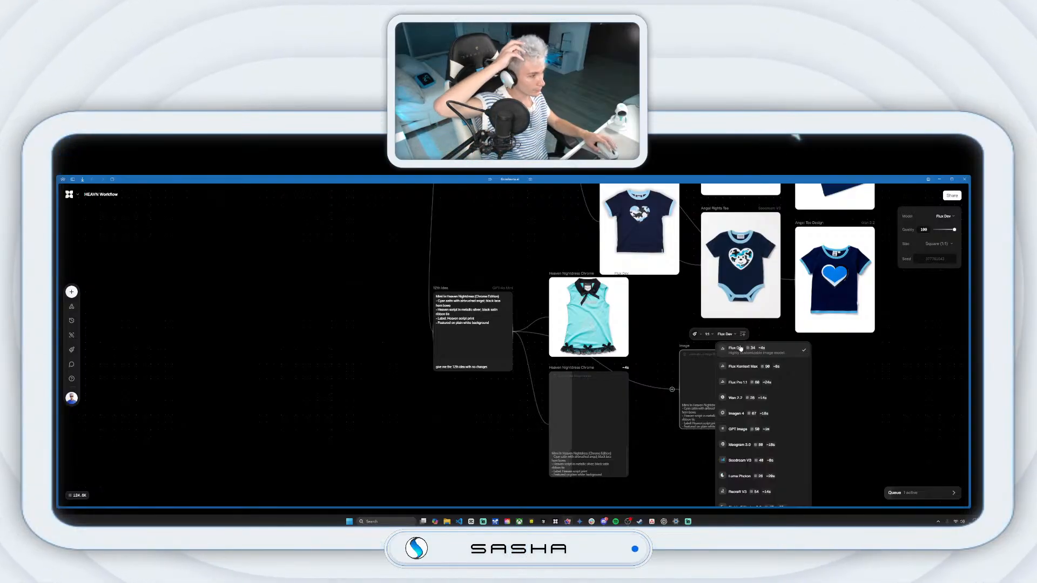
click(766, 422)
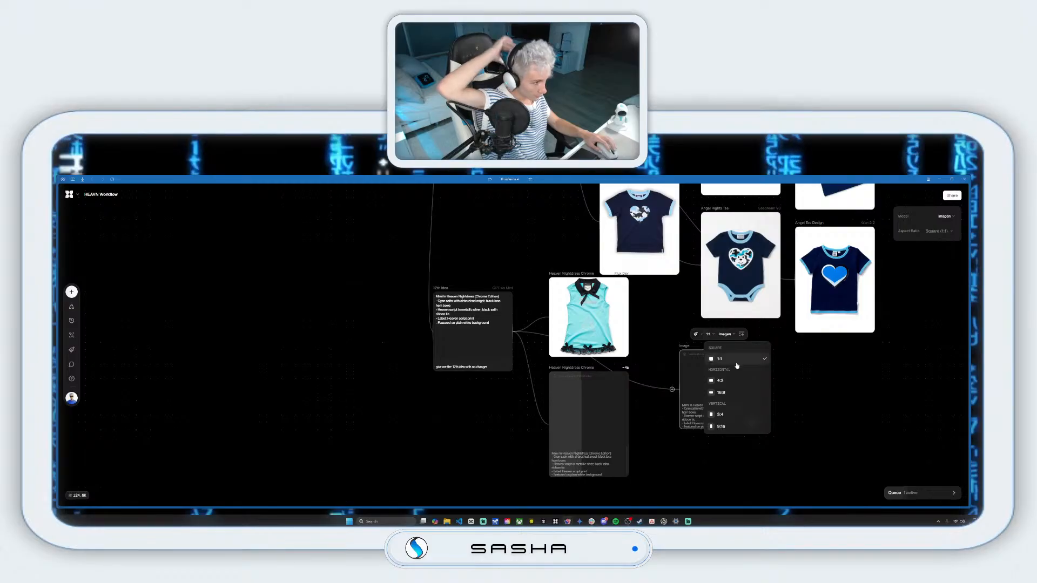
click(720, 414)
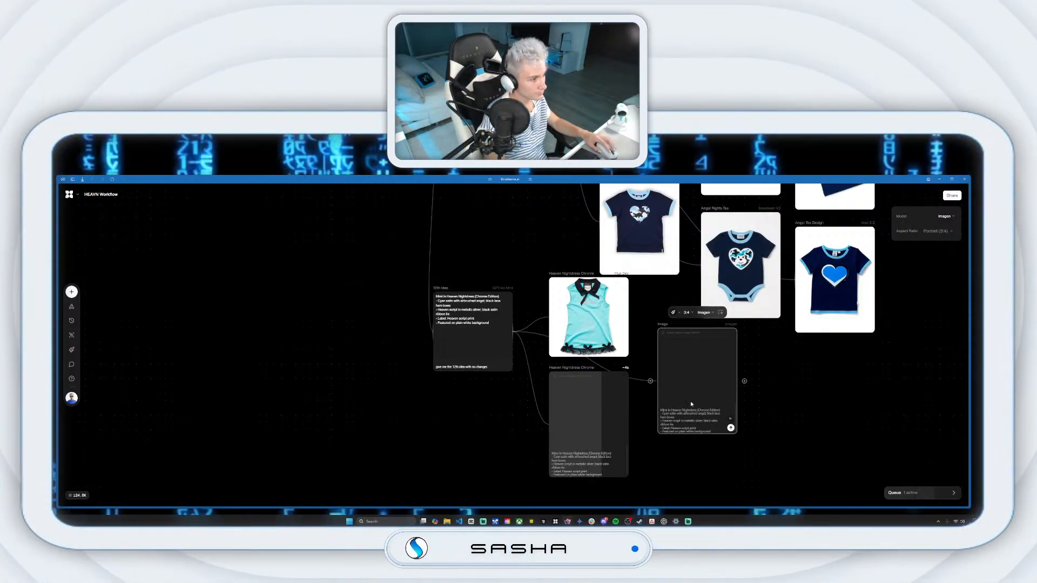
Step: Space the two Flux Dev nightdress blocks farther apart vertically and move the Imagen 4 block closer beside them
drag(764, 445, 732, 406)
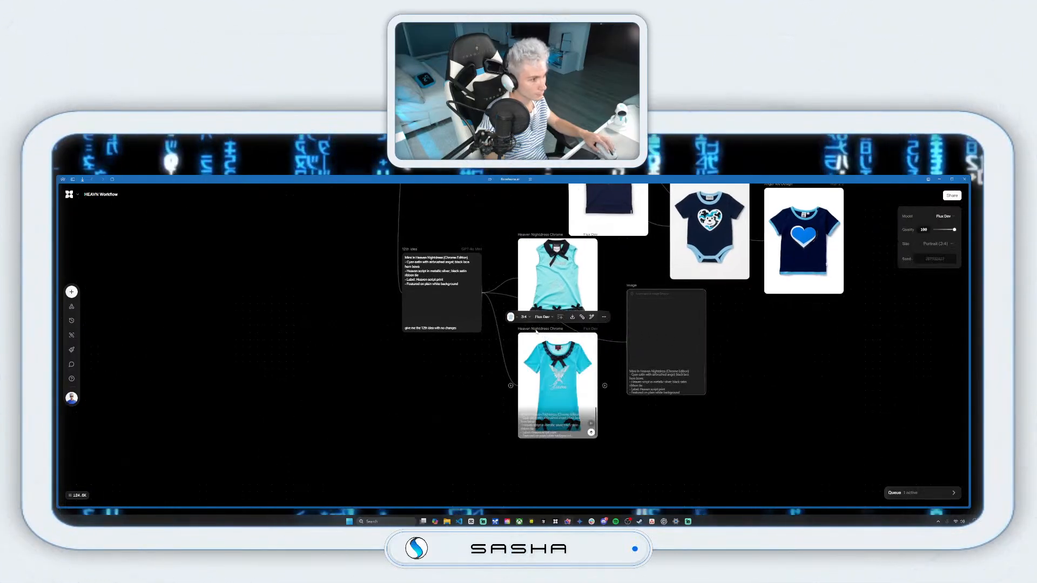
click(580, 267)
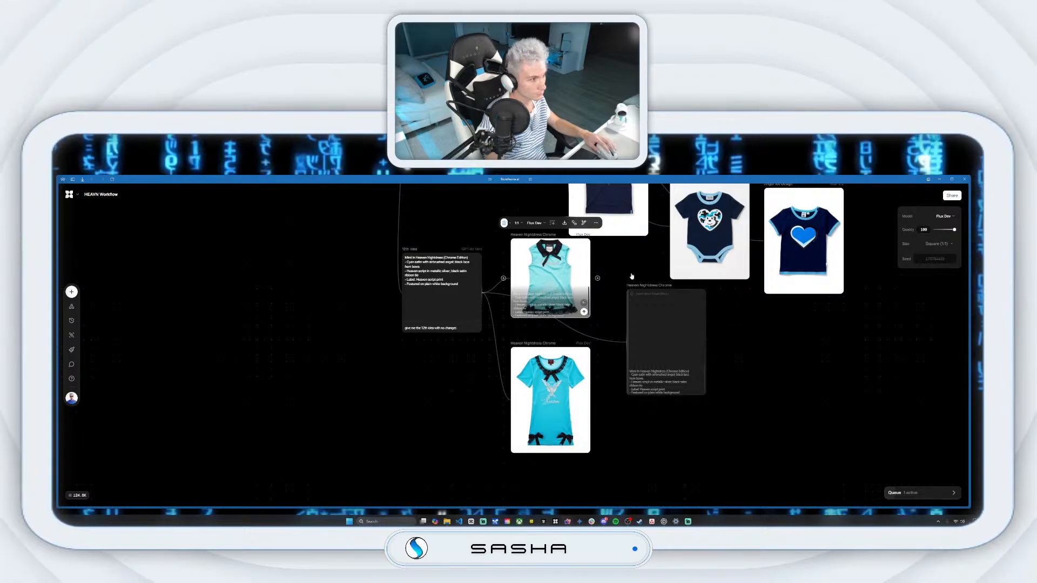
click(645, 287)
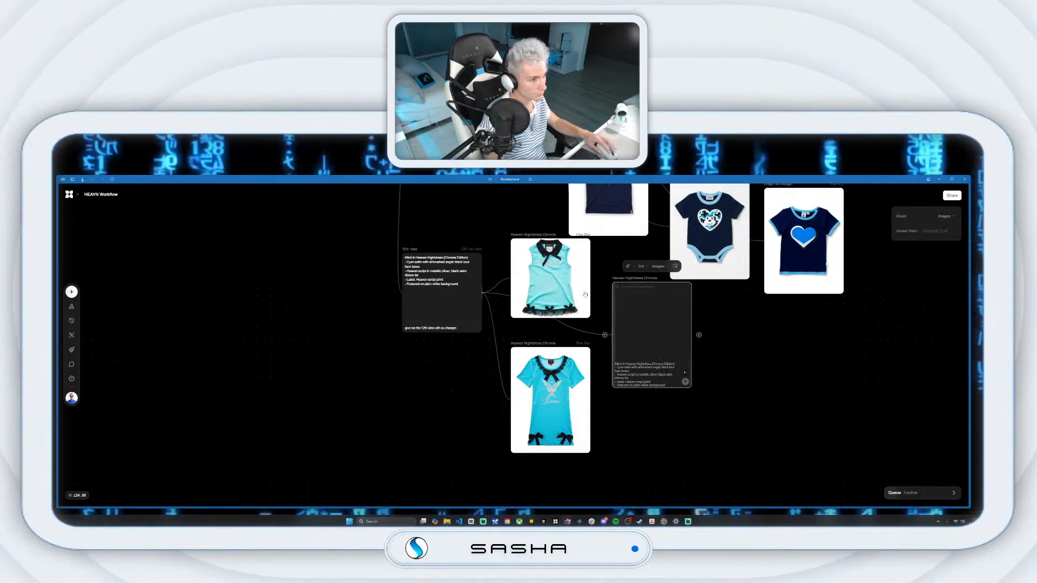
Step: Branch a 3:4 Seedream V3 image block off the twelfth idea, generate it, and align it directly under the Imagen 4 nightdress
drag(594, 400, 643, 428)
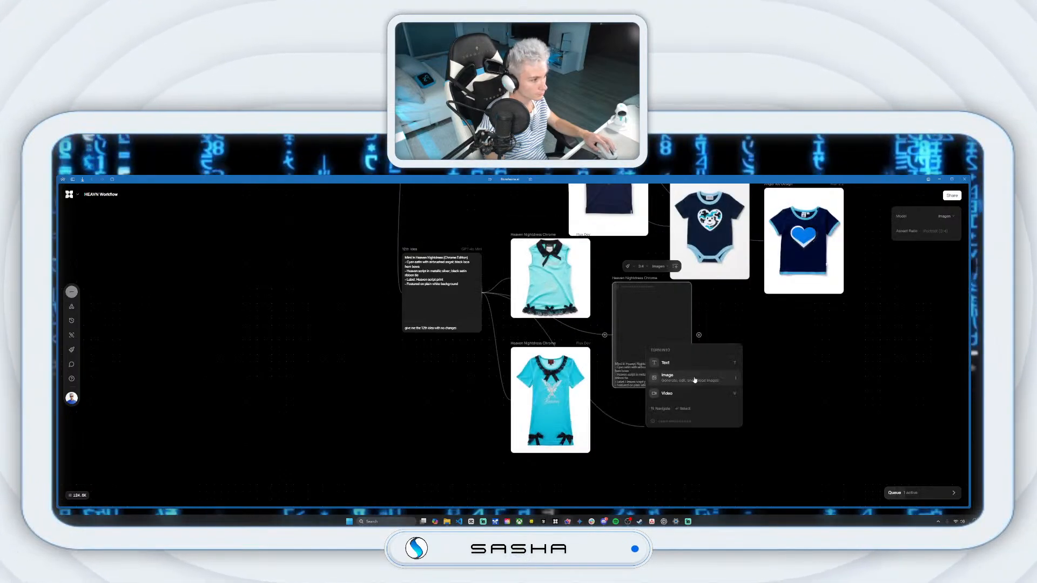
click(675, 379)
click(687, 368)
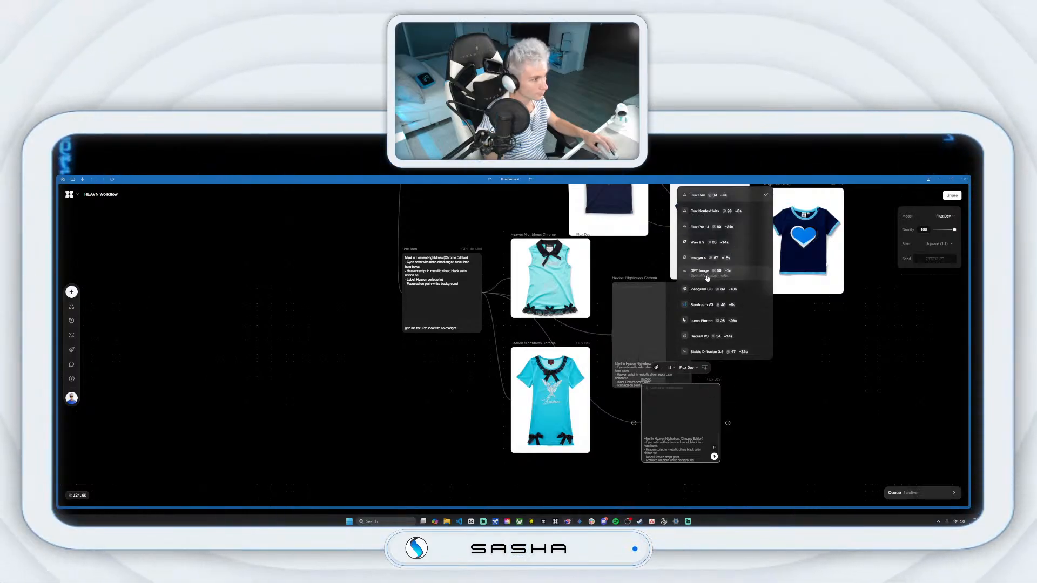
click(712, 305)
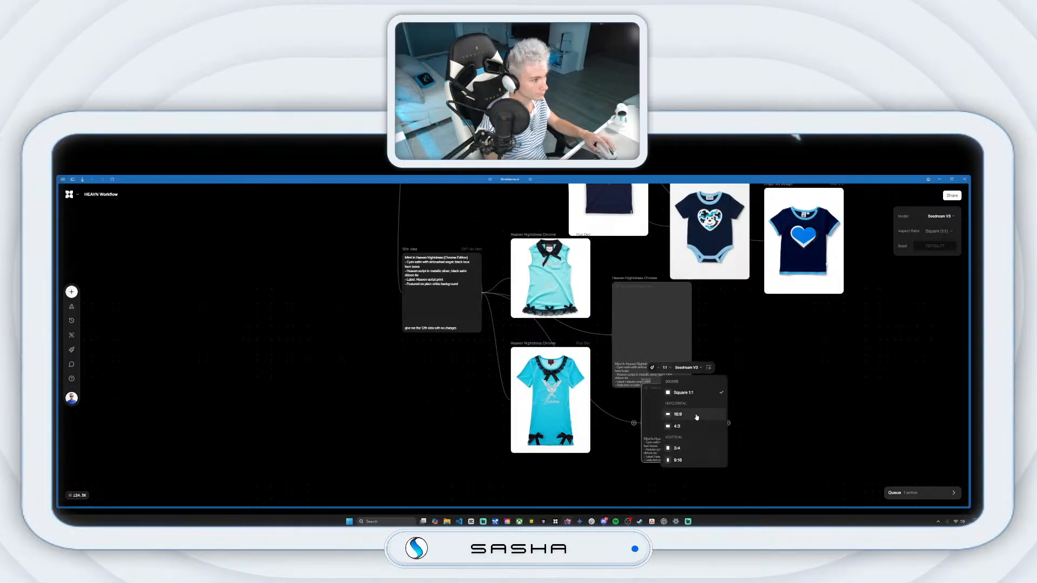
click(693, 449)
scroll(660, 371, down, 1)
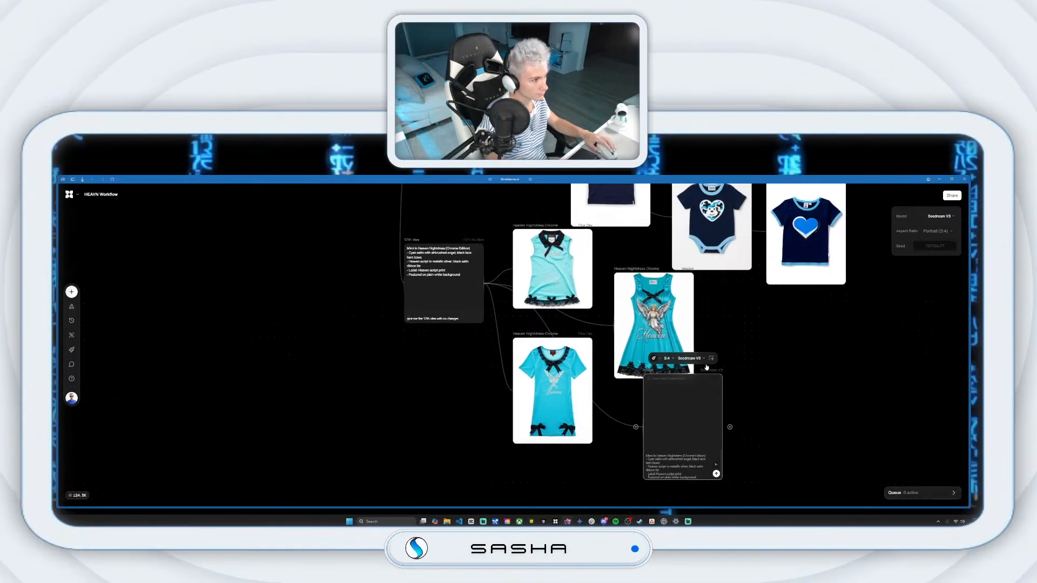
drag(660, 372, 631, 383)
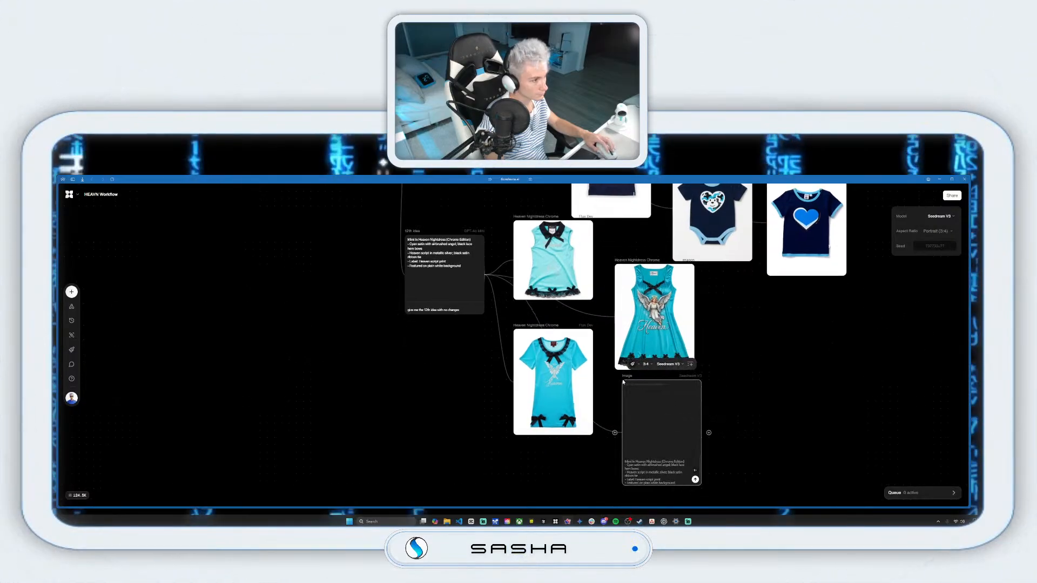
click(695, 479)
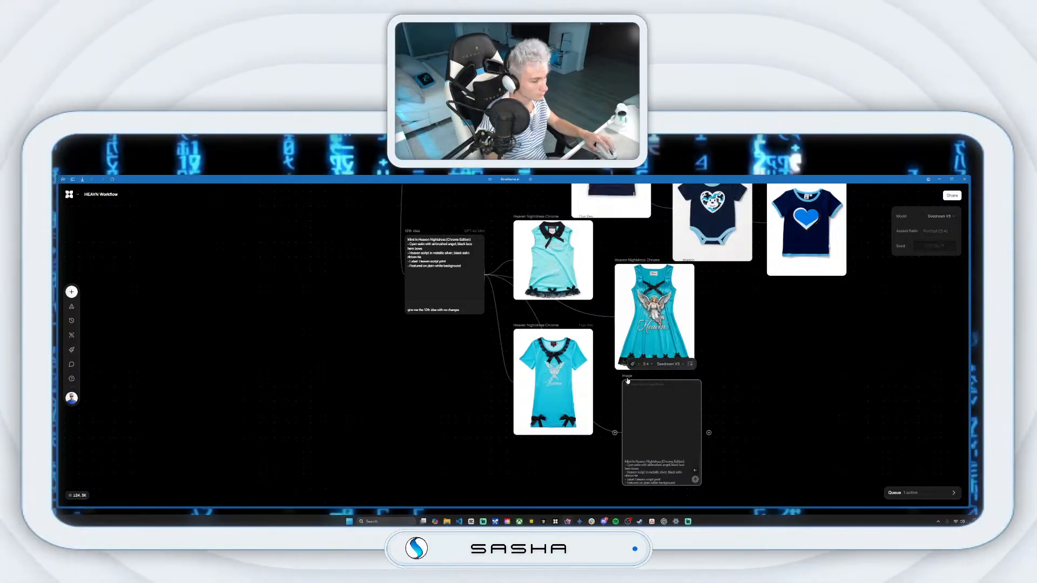
drag(623, 381, 615, 381)
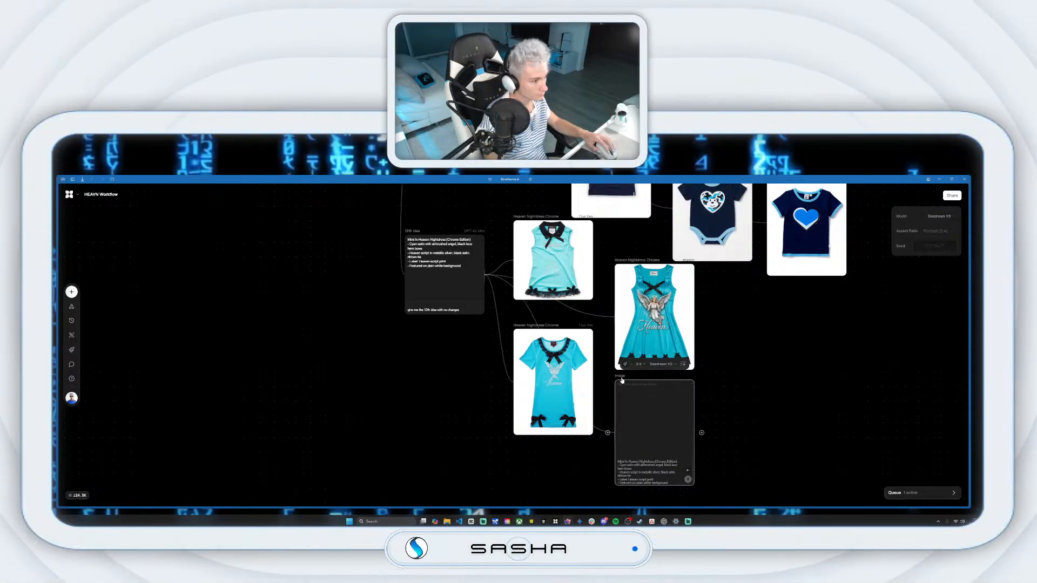
click(621, 265)
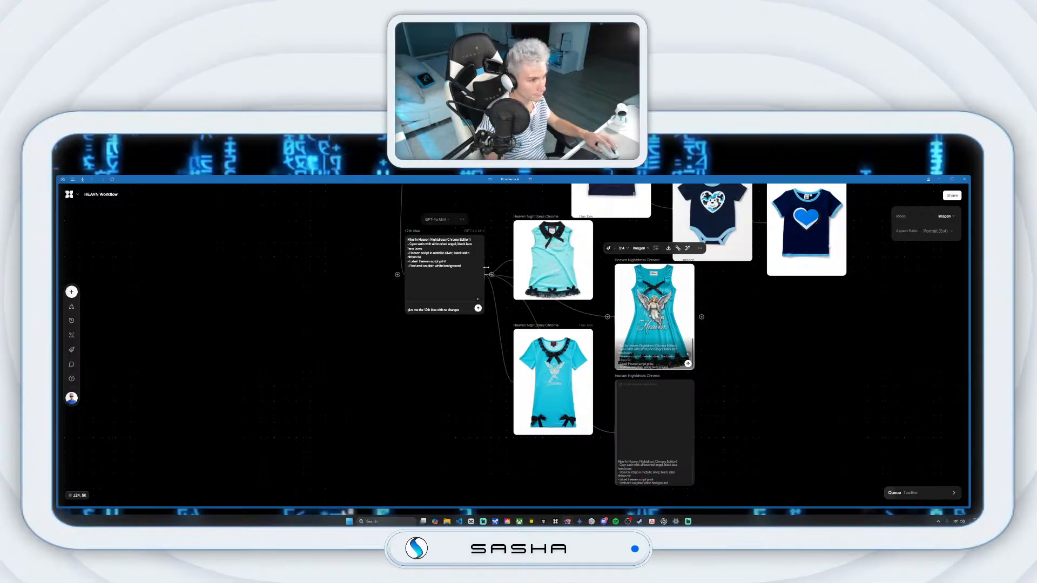
Step: Branch a 3:4 Wan 2.2 image block off the twelfth idea, generate it, and align it beside the Seedream V3 nightdress
drag(700, 402, 752, 412)
click(809, 369)
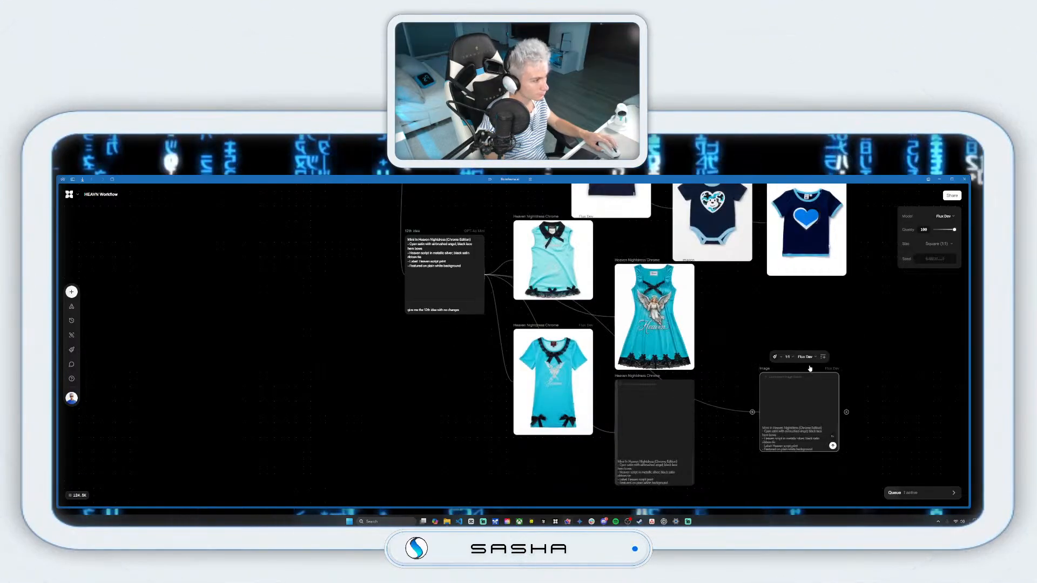
click(808, 357)
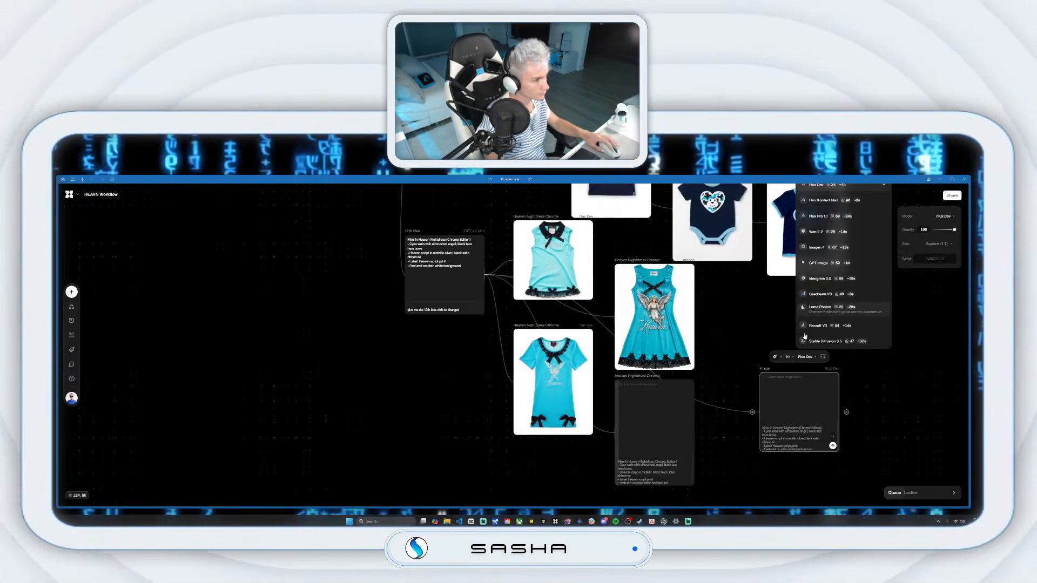
click(816, 232)
click(787, 359)
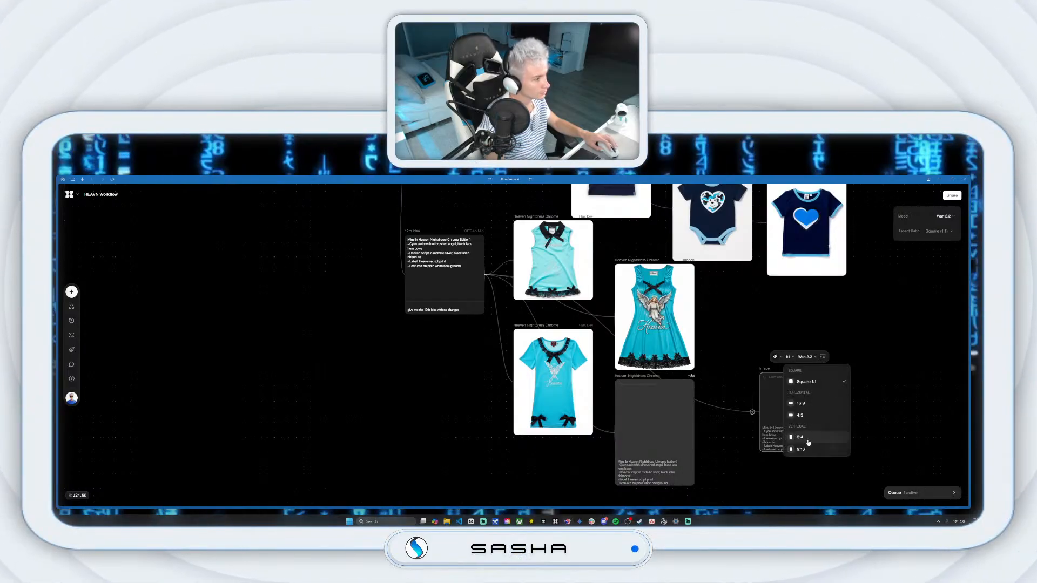
click(792, 381)
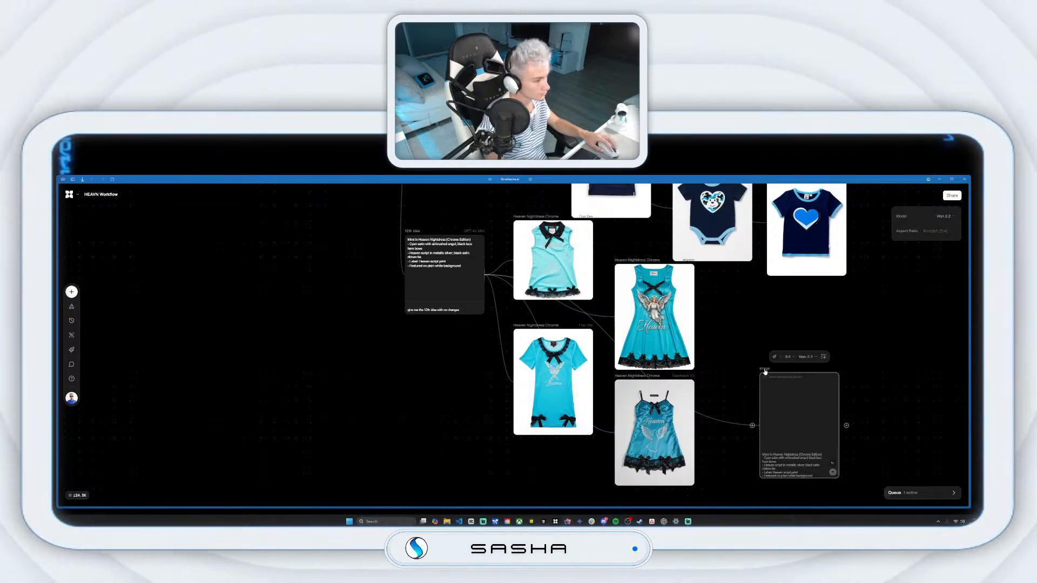
drag(766, 372, 722, 341)
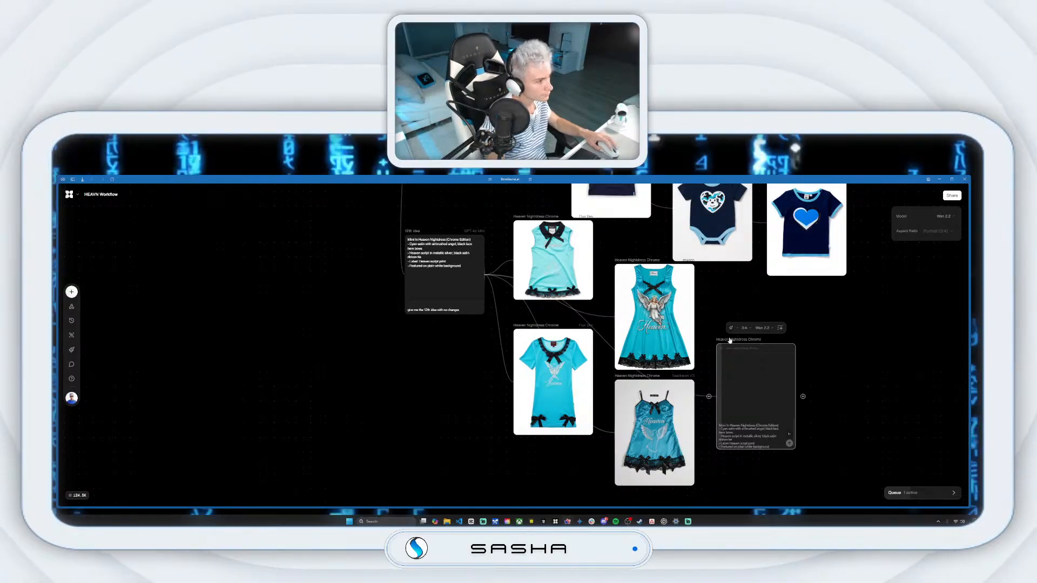
drag(728, 354, 721, 391)
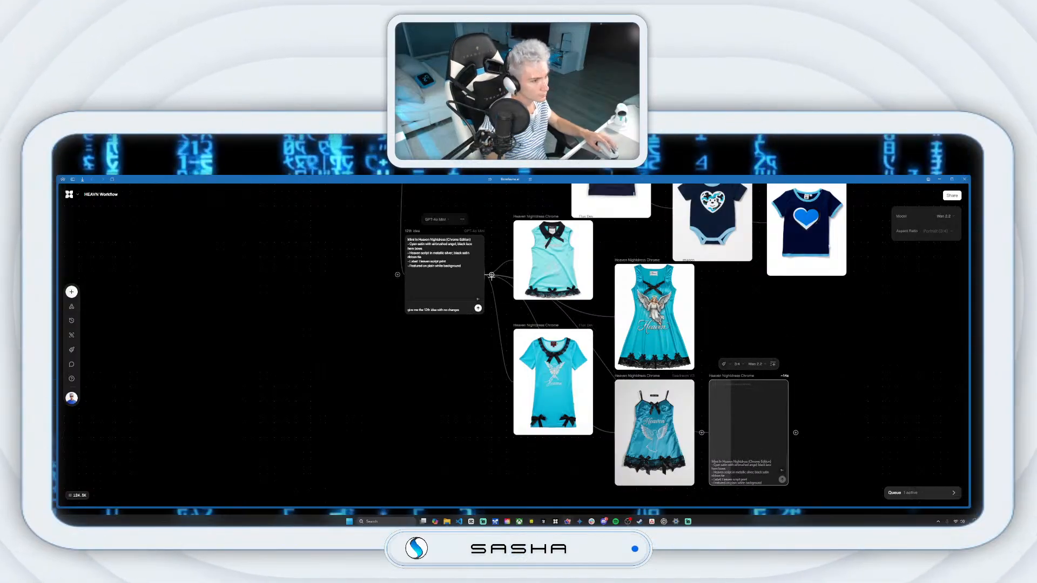
Step: Branch a 3:4 Flux Kontext Max image block off the twelfth idea, generate it, and stack it above the Wan 2.2 block
drag(696, 320, 803, 328)
click(815, 281)
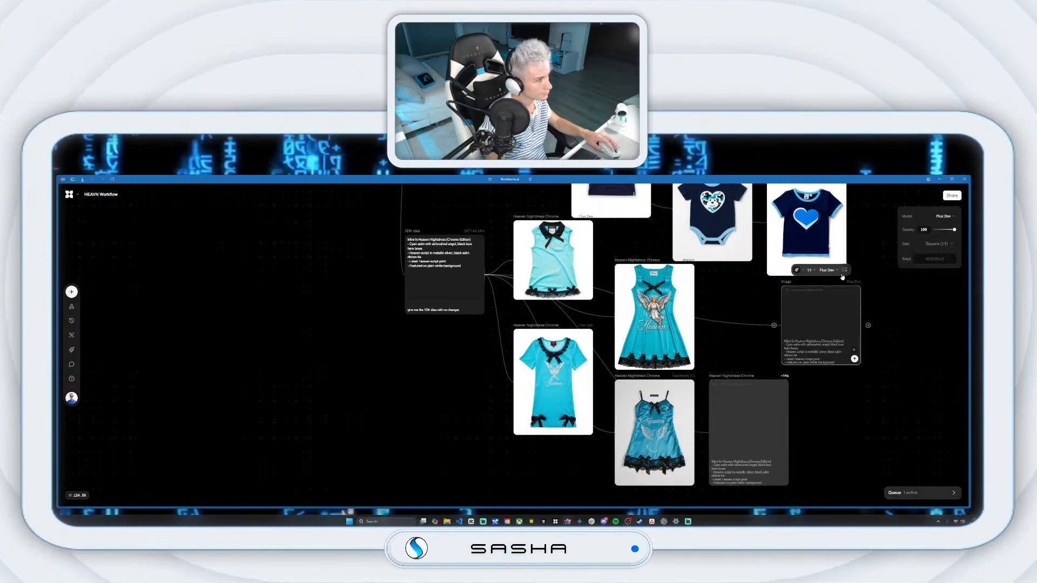
click(828, 272)
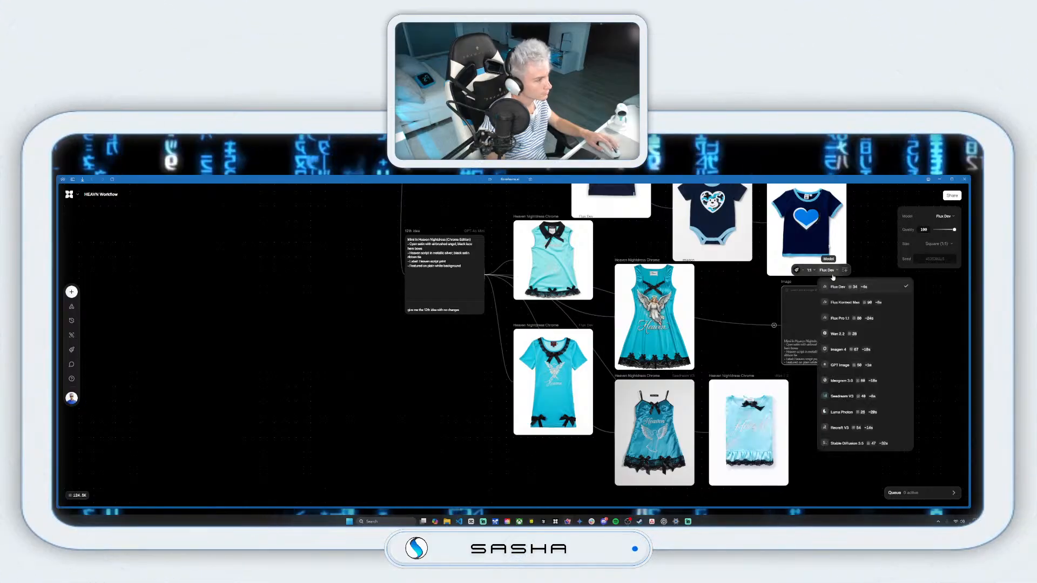
click(846, 303)
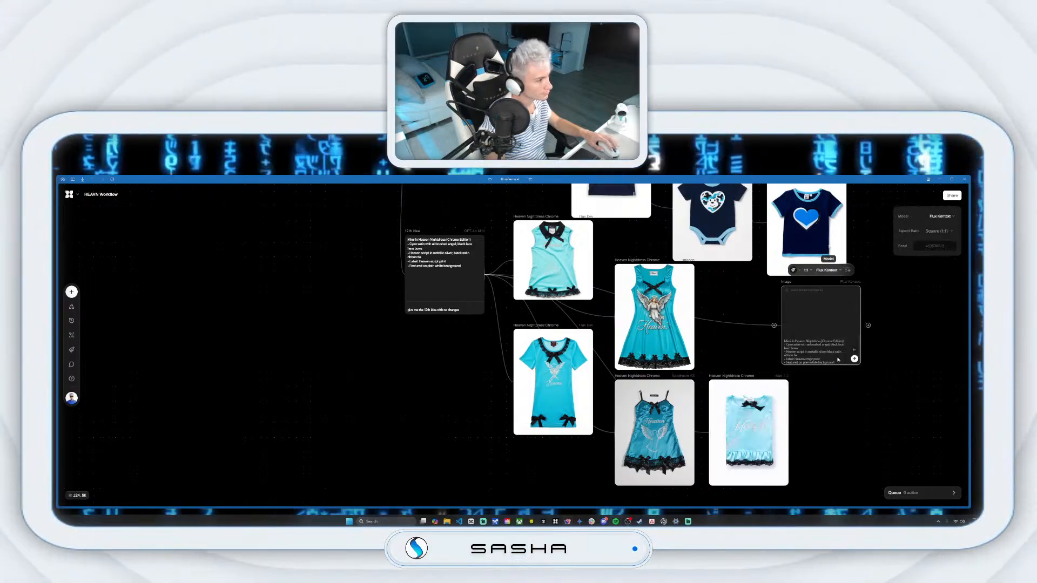
click(808, 271)
click(832, 387)
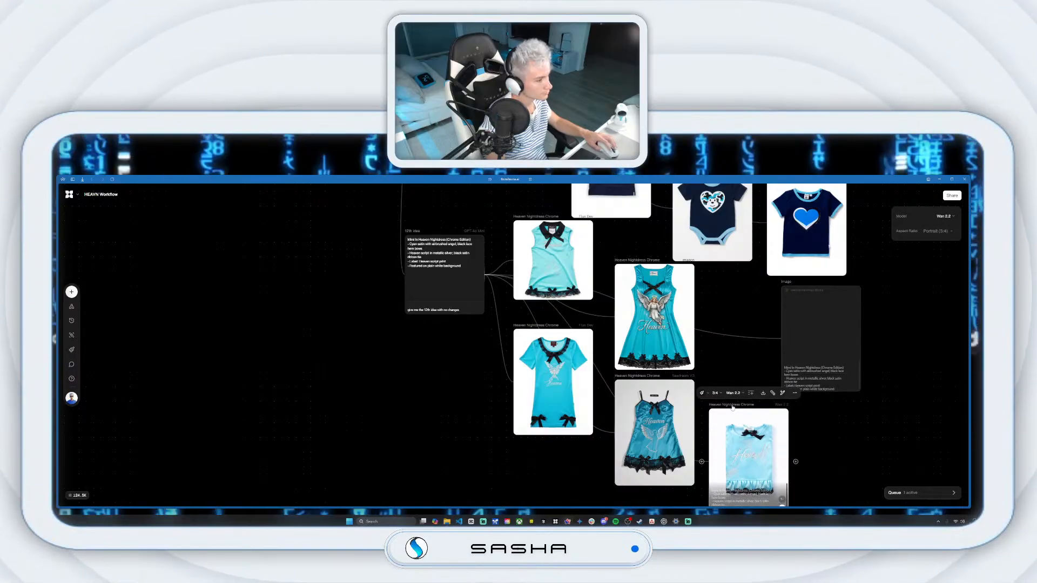
drag(769, 286, 715, 292)
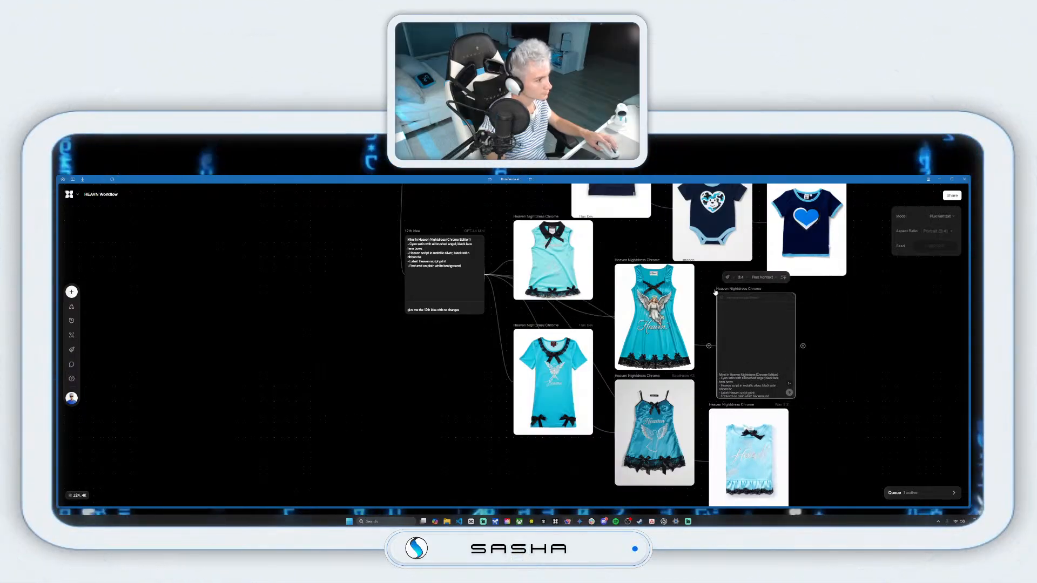
scroll(818, 389, down, 1)
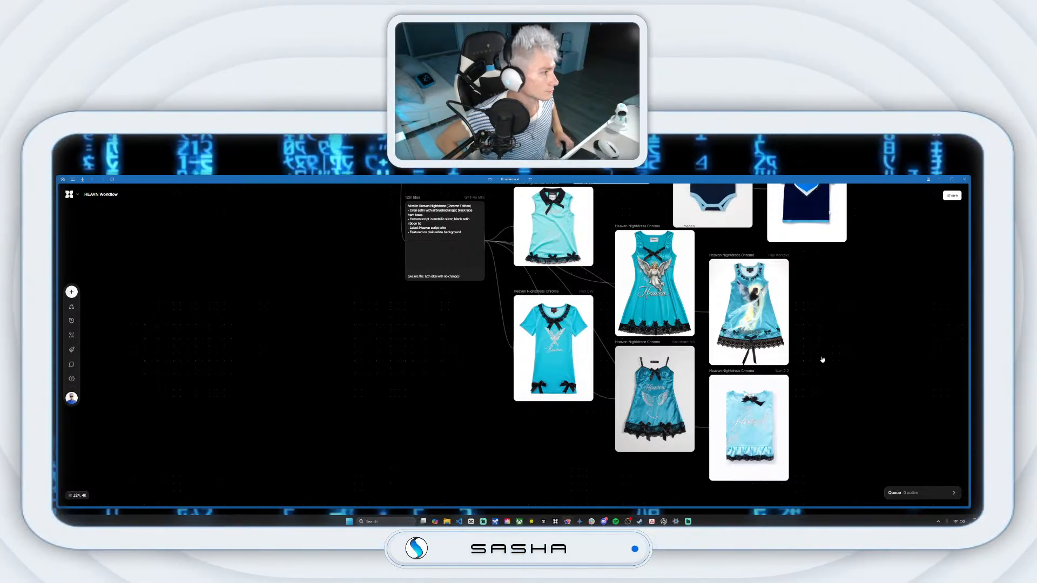
Step: Read through the numbered ideas in the Heaven Future Collection block and return past the generated product images to the twelfth idea
scroll(512, 319, up, 5)
scroll(517, 293, up, 2)
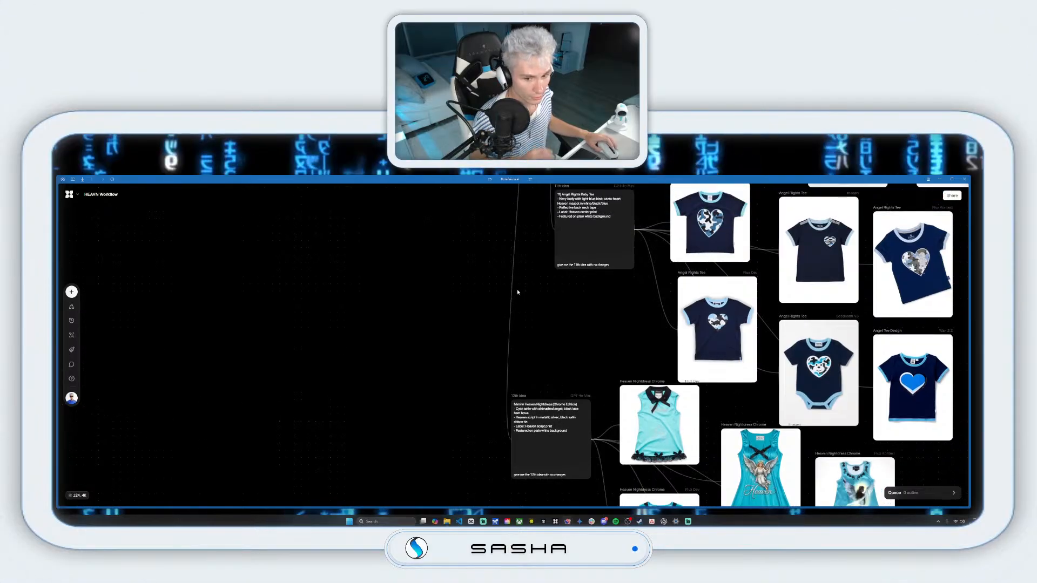
scroll(518, 293, up, 10)
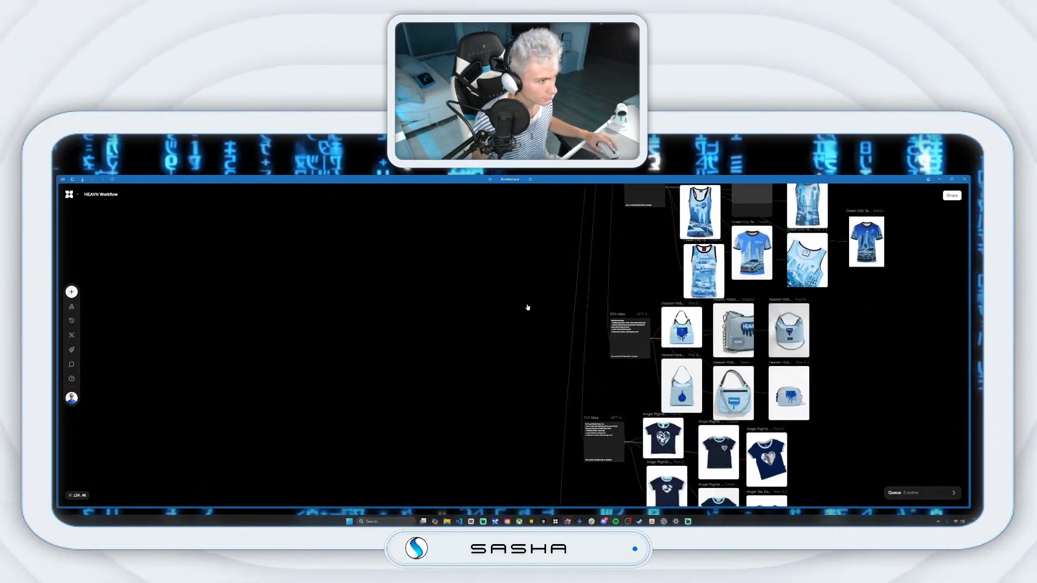
scroll(535, 324, up, 10)
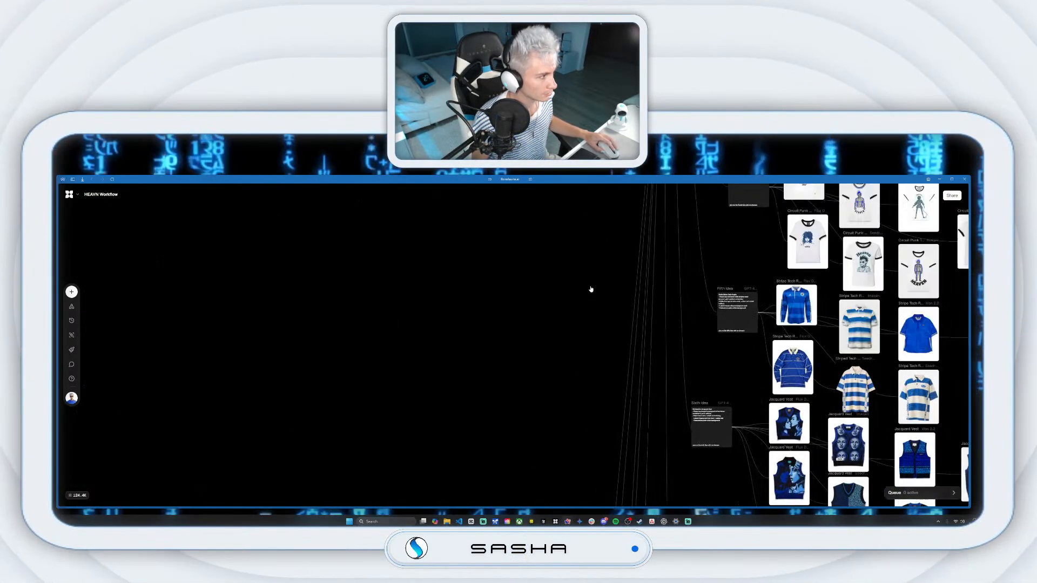
scroll(647, 316, up, 5)
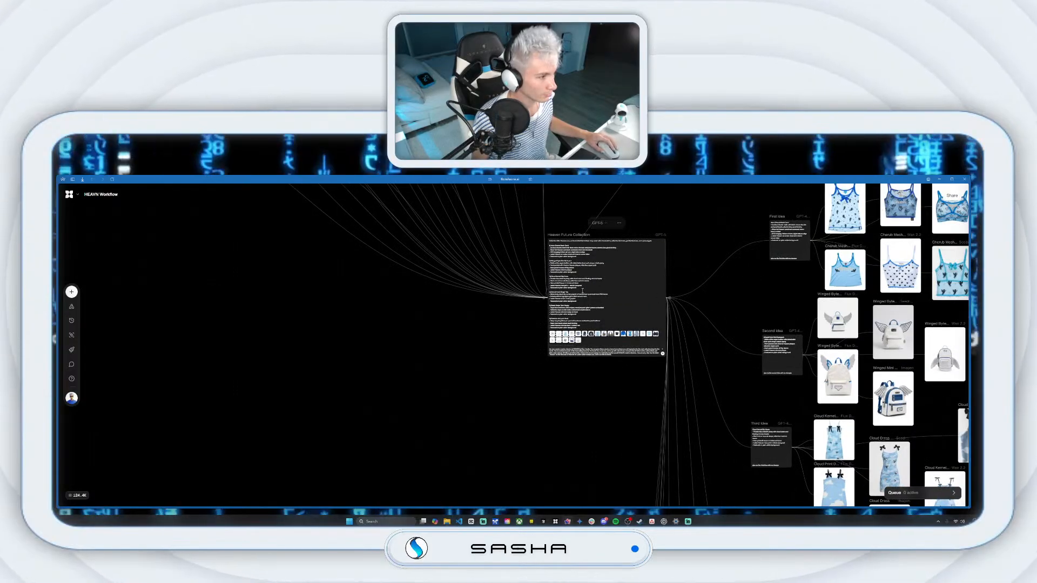
scroll(582, 291, up, 3)
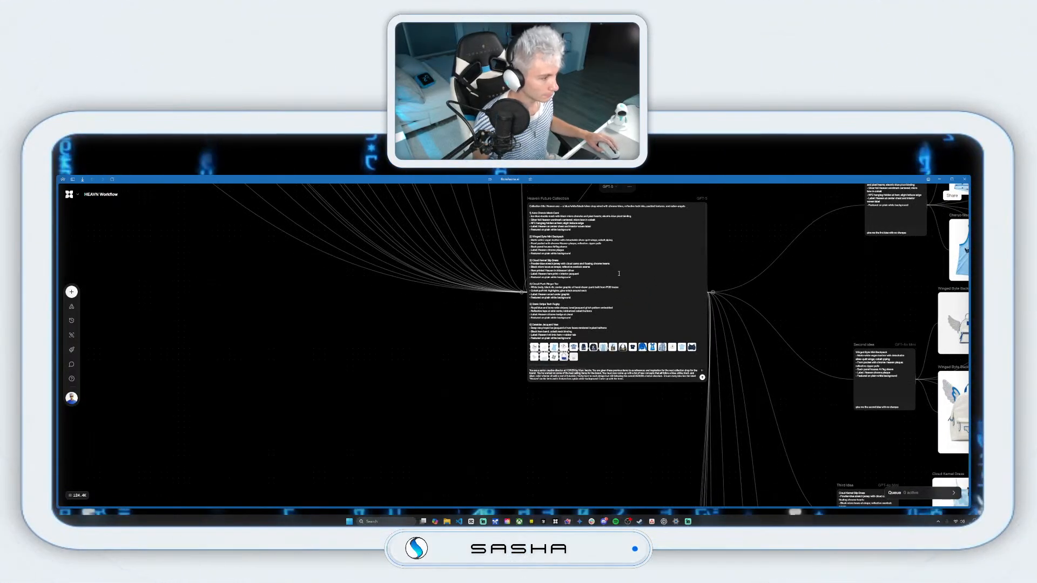
scroll(614, 274, down, 3)
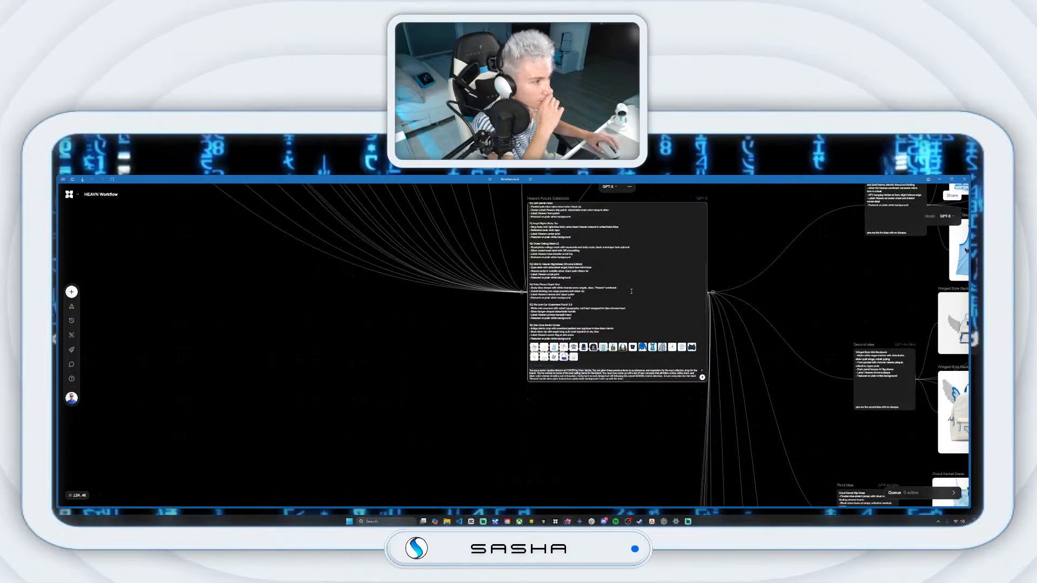
scroll(631, 291, down, 1)
scroll(631, 291, down, 2)
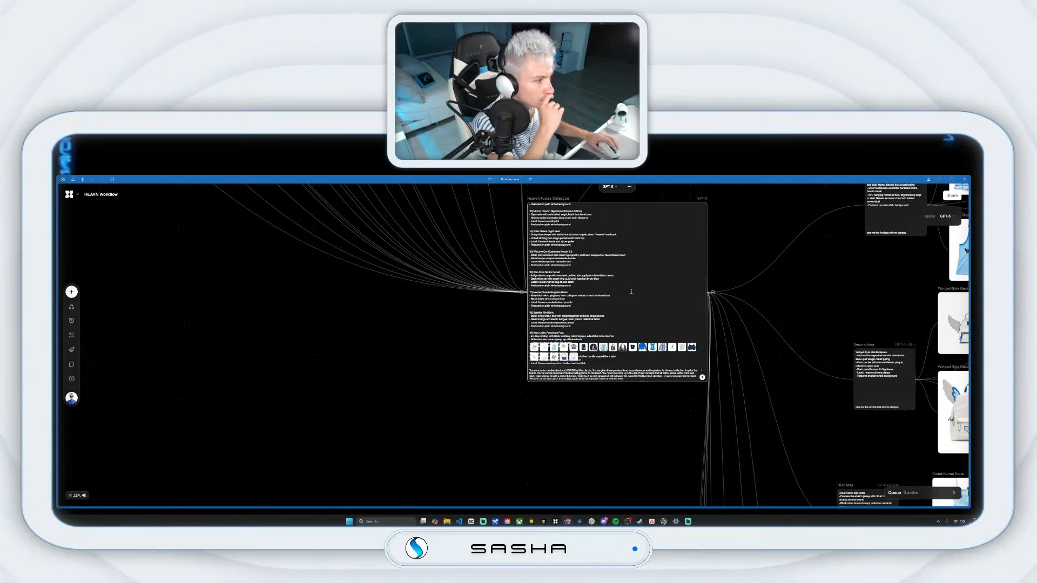
scroll(631, 291, down, 4)
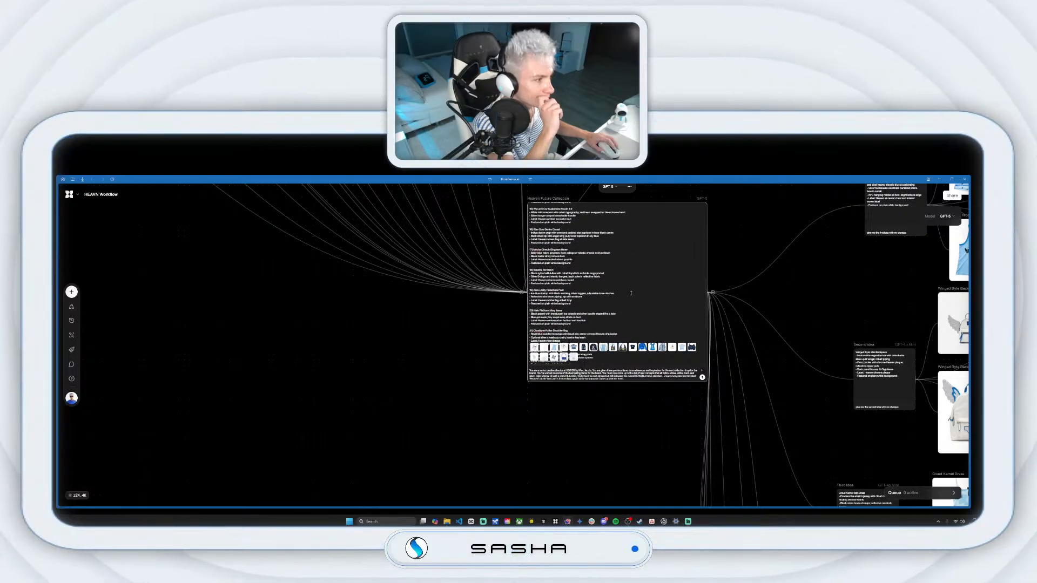
scroll(631, 293, down, 3)
scroll(631, 294, down, 7)
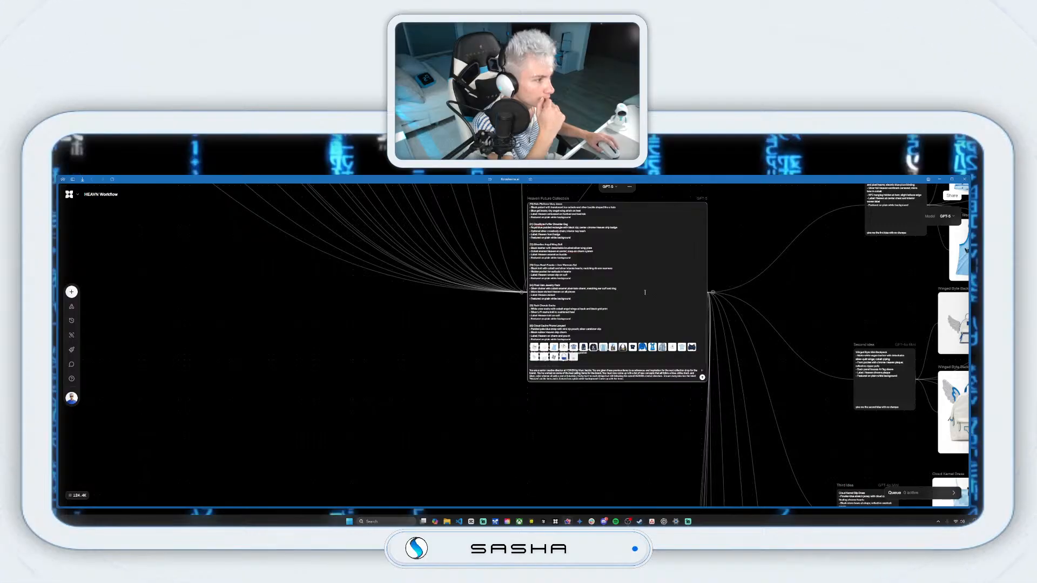
scroll(644, 292, down, 3)
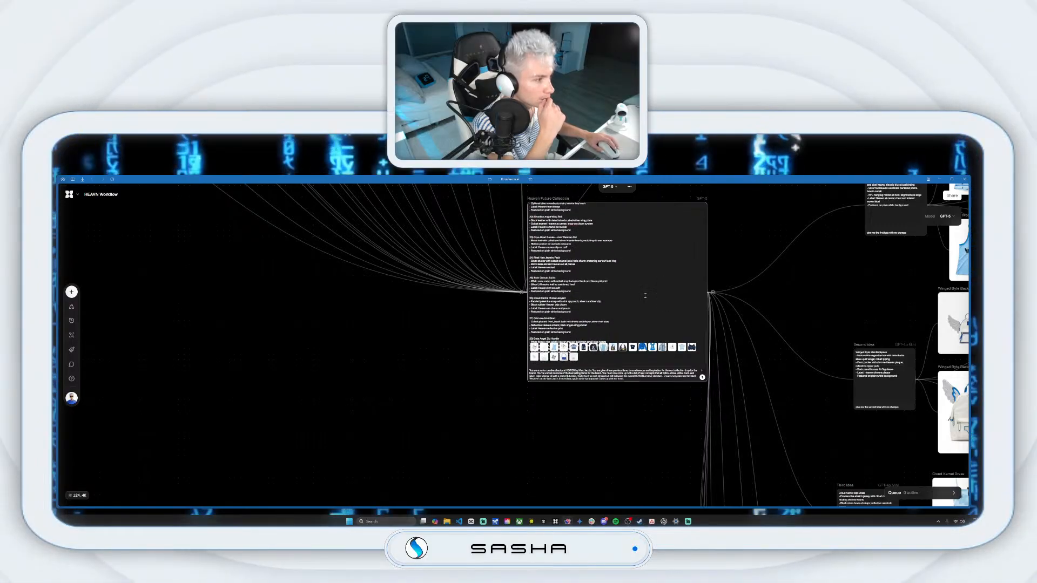
drag(722, 459, 690, 293)
scroll(690, 294, down, 15)
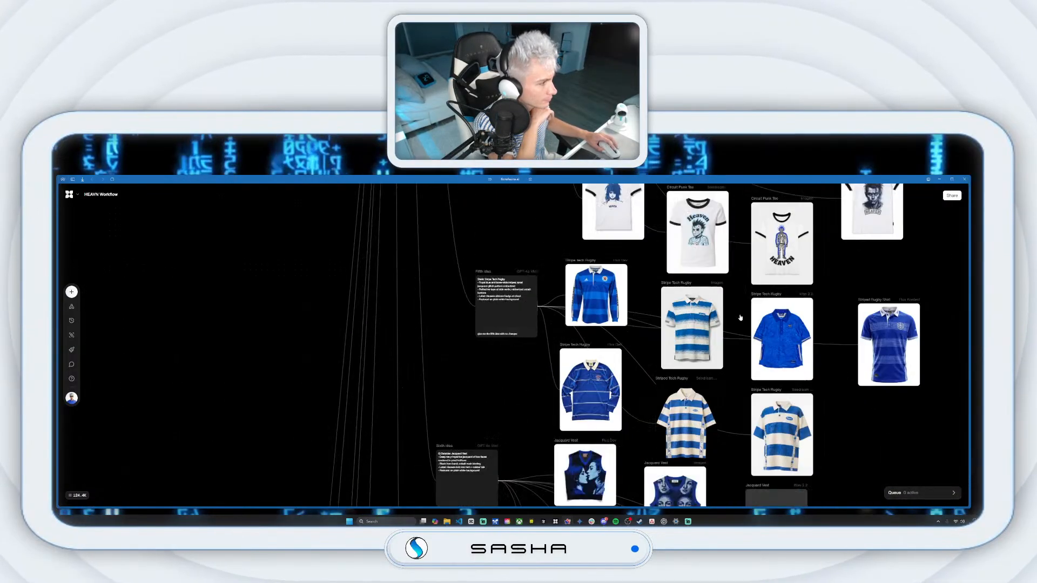
scroll(845, 434, down, 15)
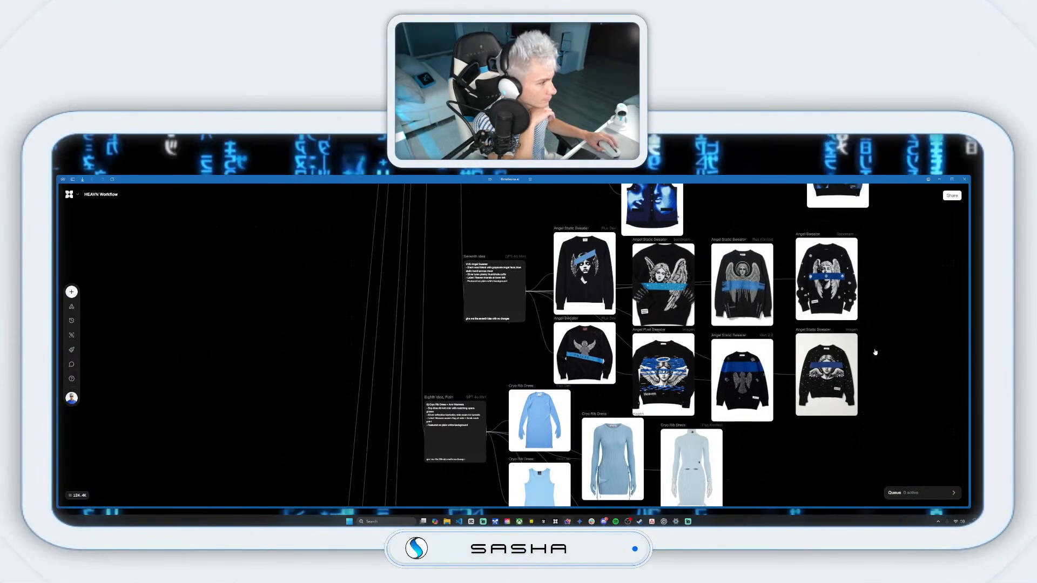
scroll(843, 322, down, 15)
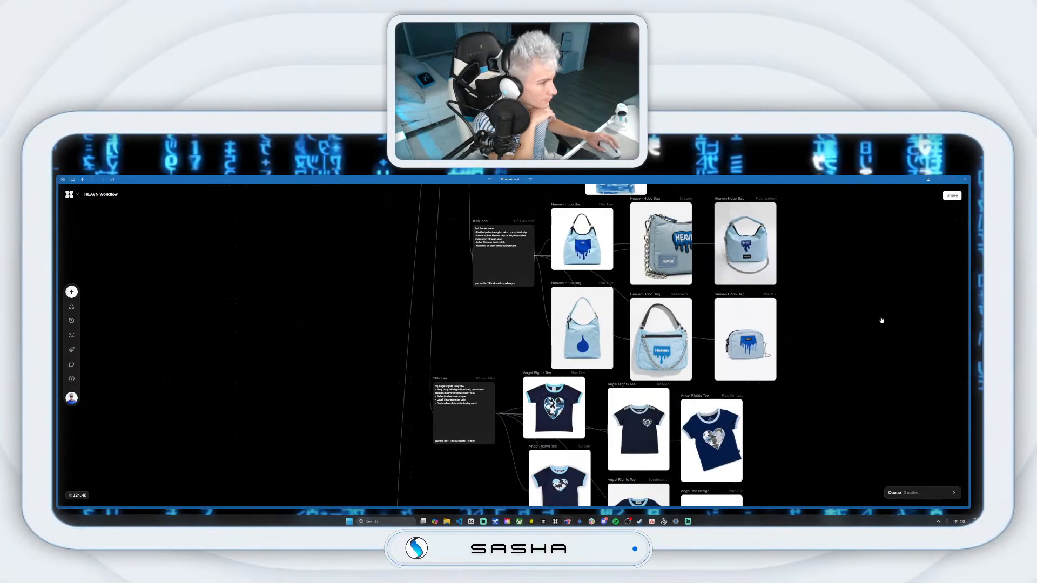
scroll(874, 347, down, 10)
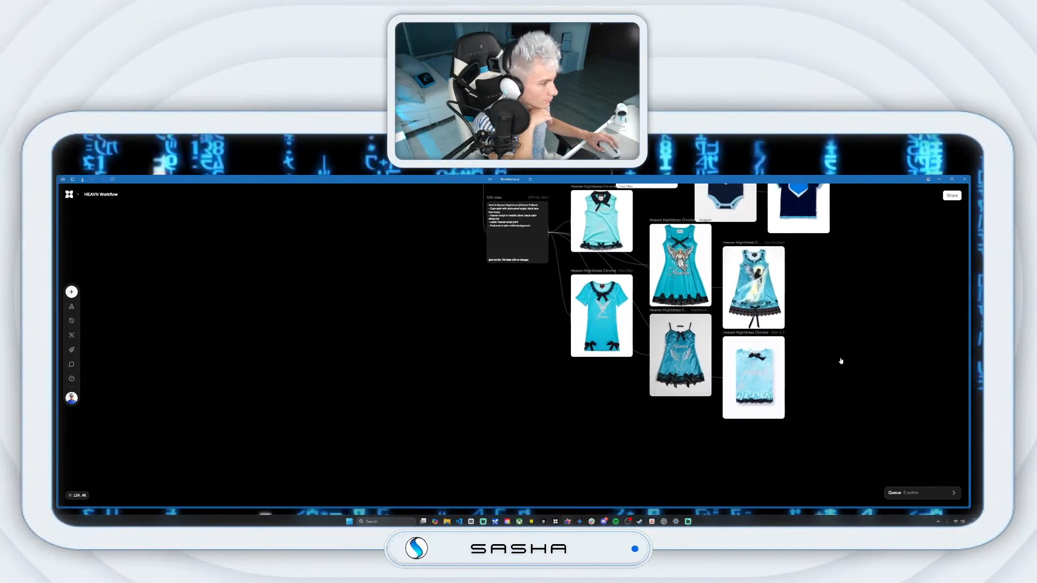
drag(568, 326, 606, 341)
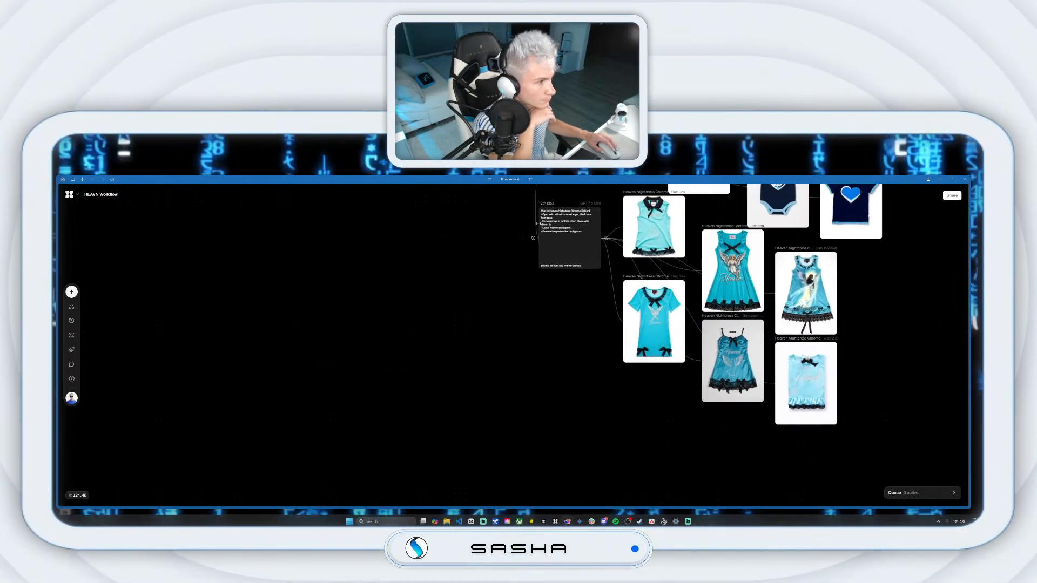
Step: Duplicate the twelfth idea's text block into the empty space below, set its prompt to "give me the exact thirteenth idea with no changes" and generate it
scroll(621, 281, up, 5)
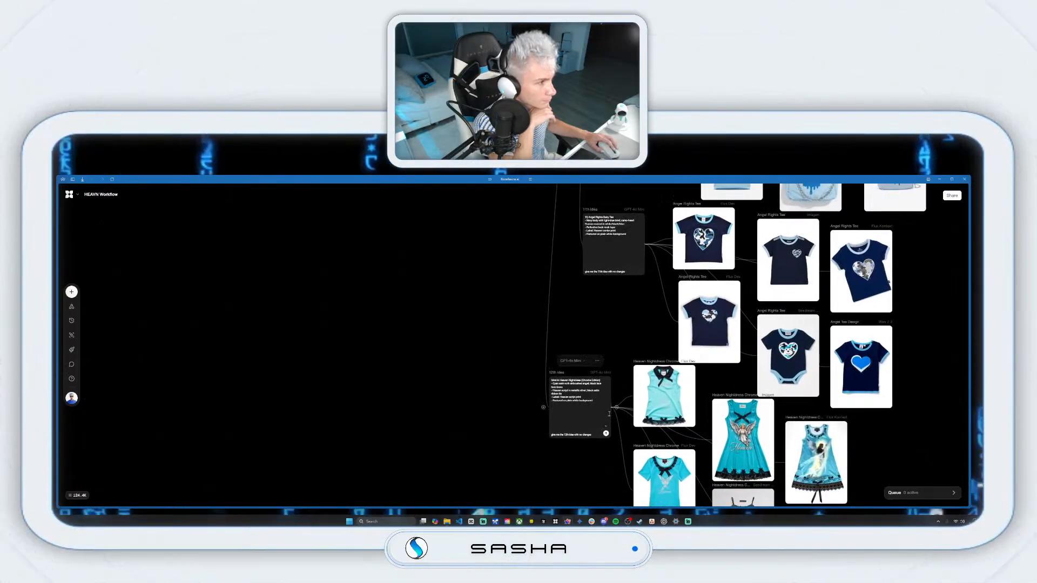
scroll(610, 414, down, 5)
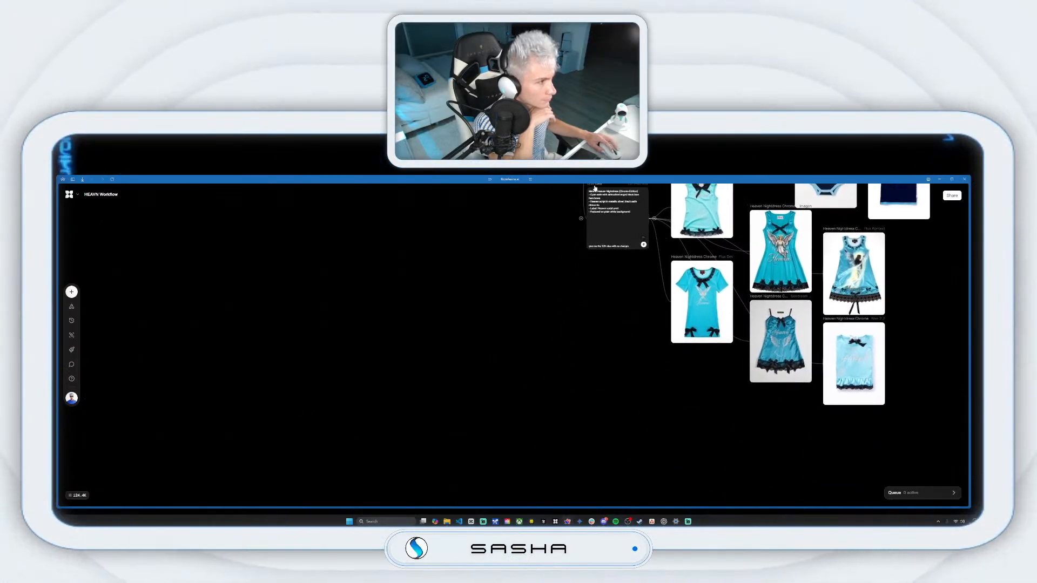
click(626, 264)
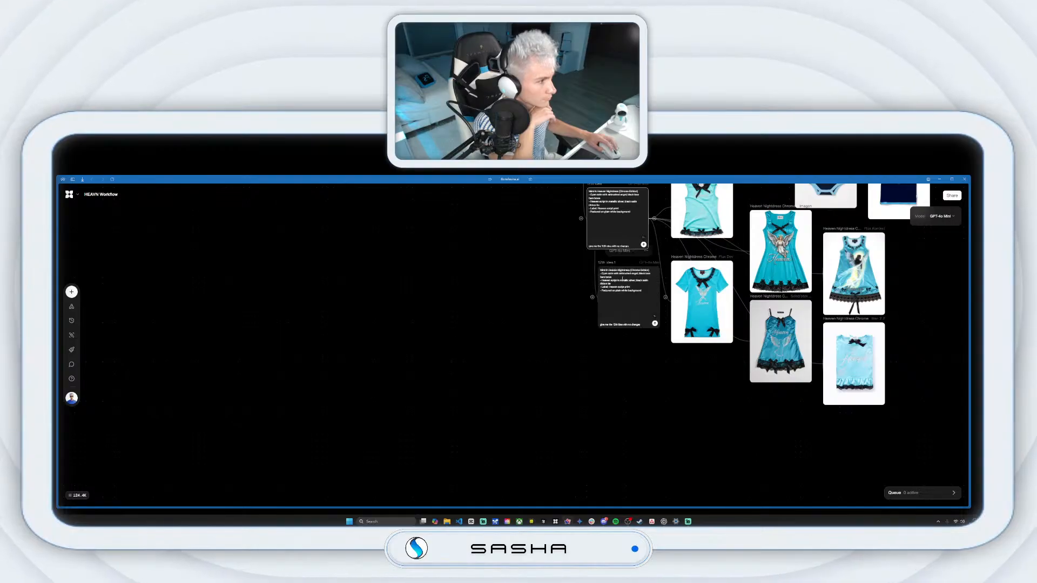
drag(608, 353, 580, 421)
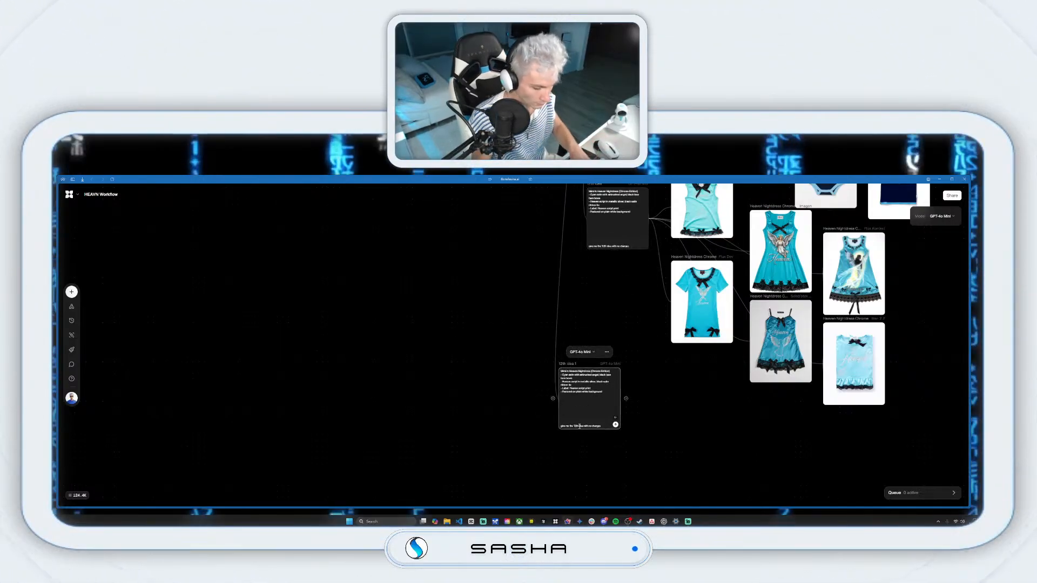
key(Return)
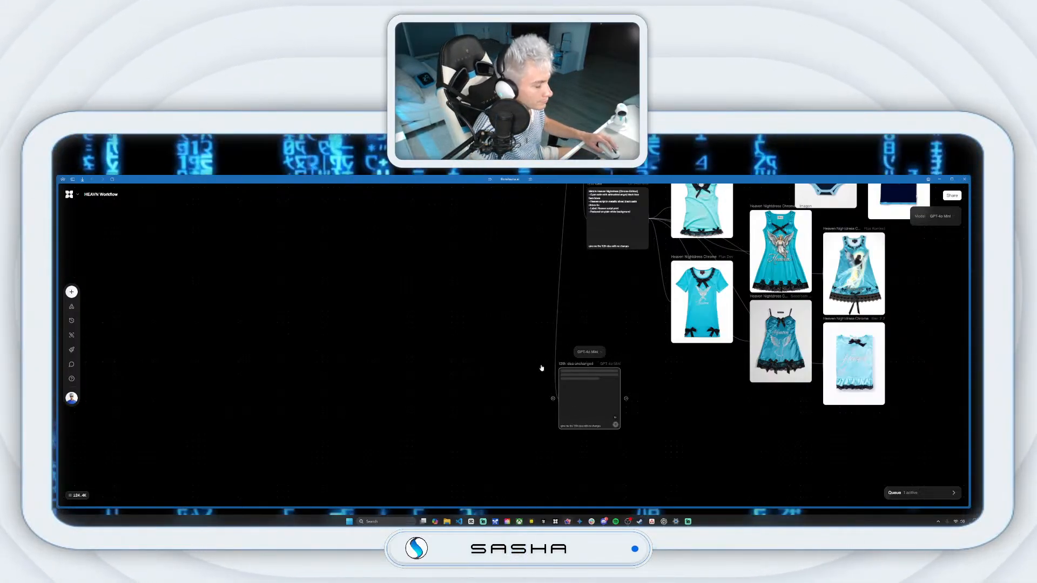
drag(573, 367, 546, 369)
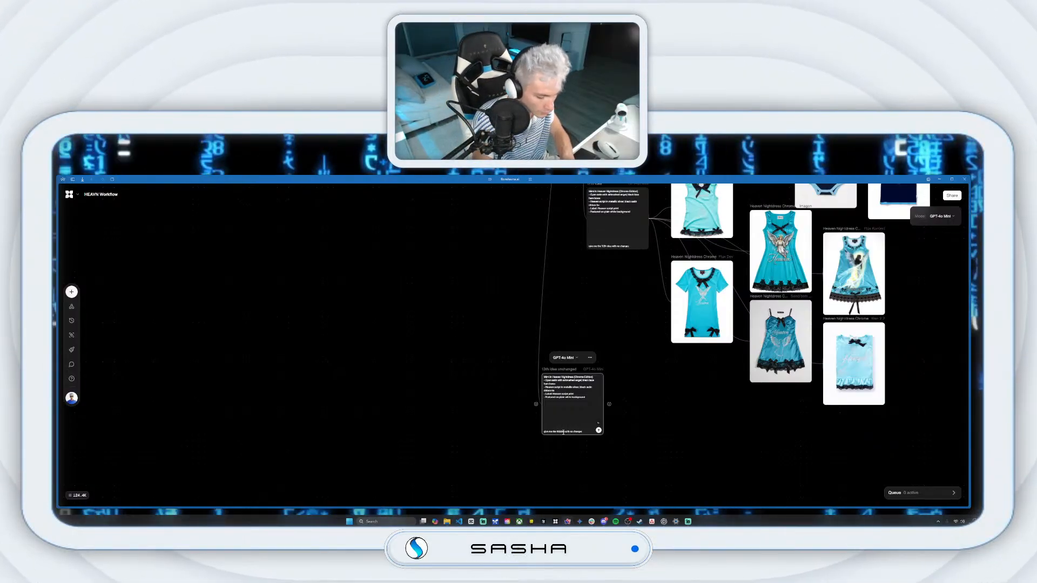
text(rteenth)
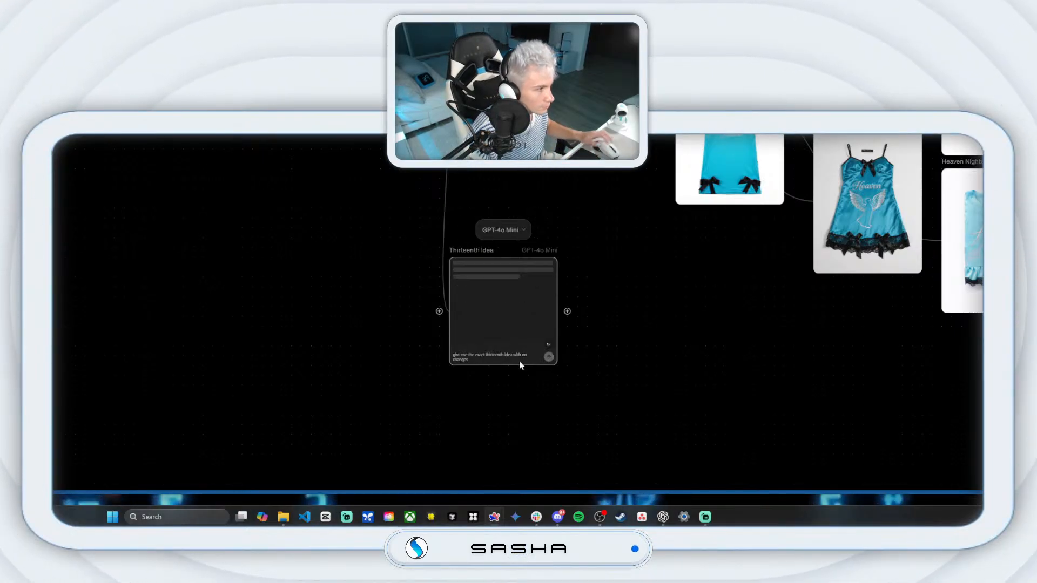
scroll(519, 362, right, 3)
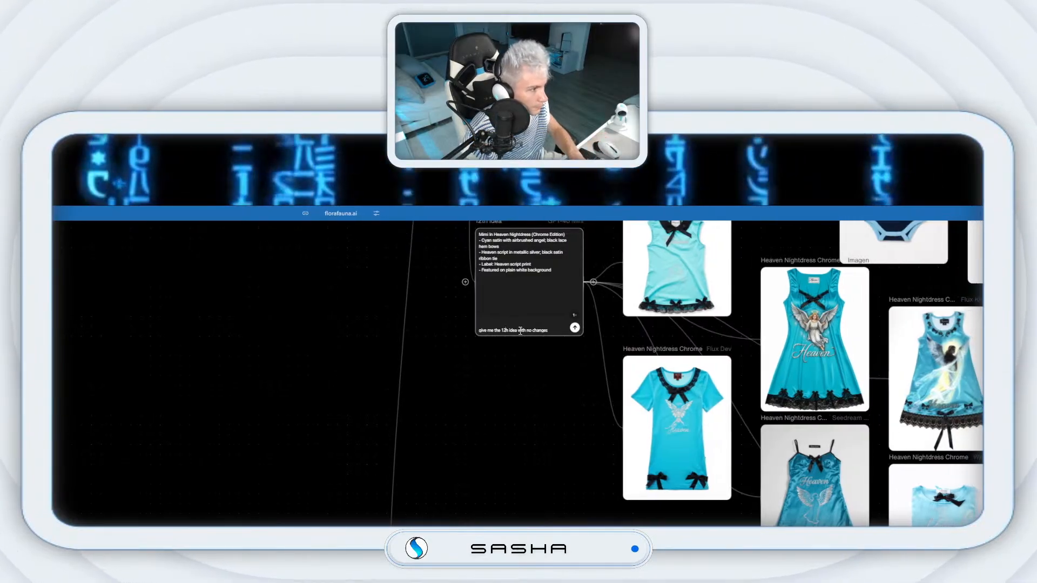
key(BackSpace)
key(BackSpace)
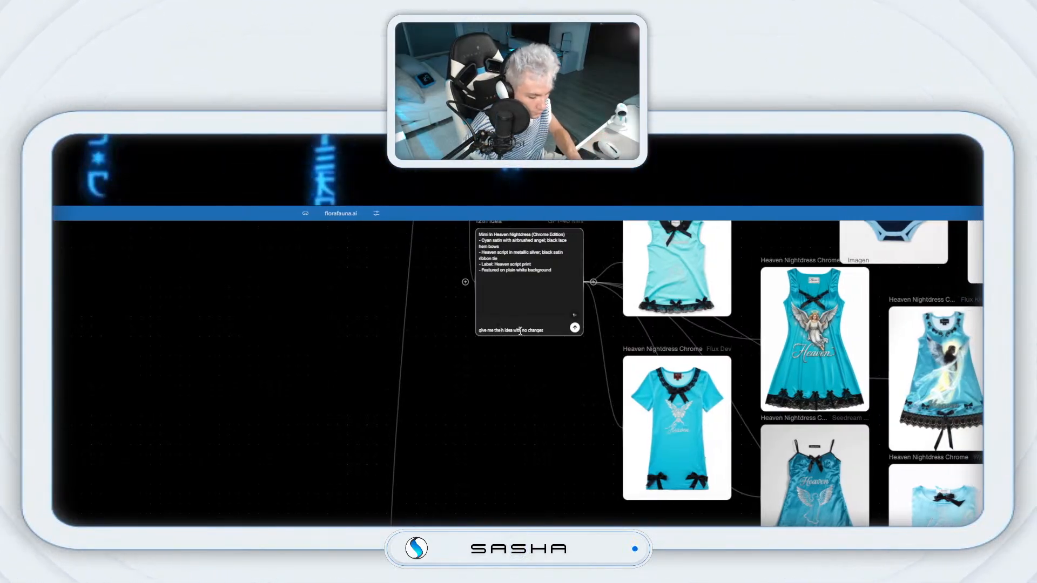
text(twelft)
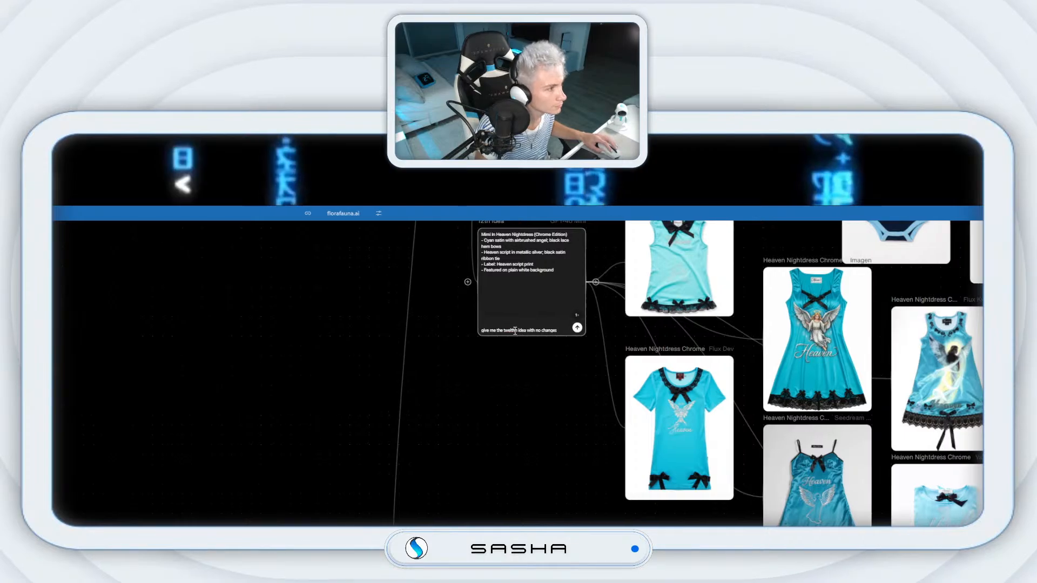
right_click(511, 330)
key(Escape)
right_click(520, 330)
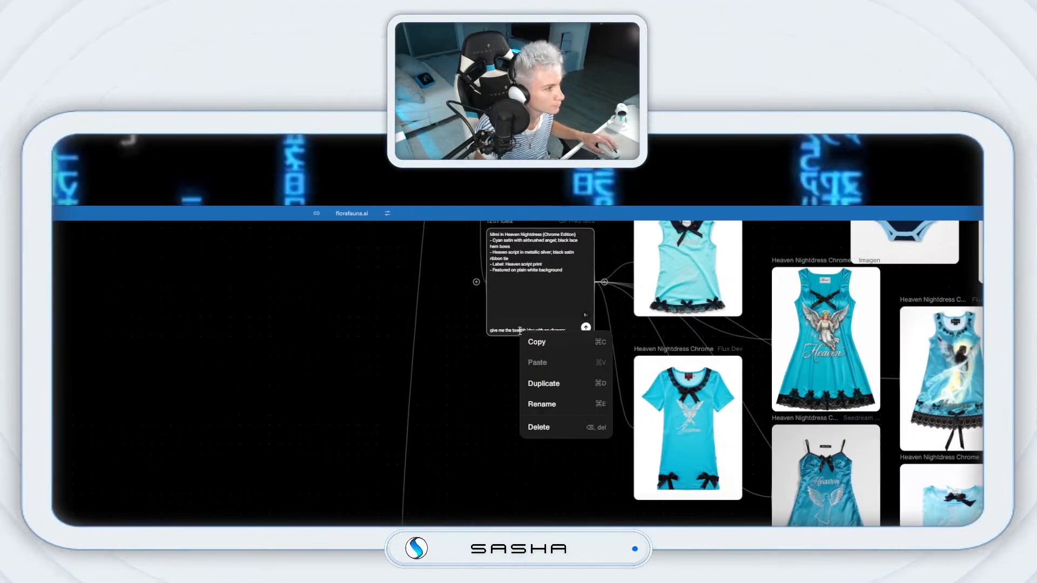
key(Escape)
click(520, 331)
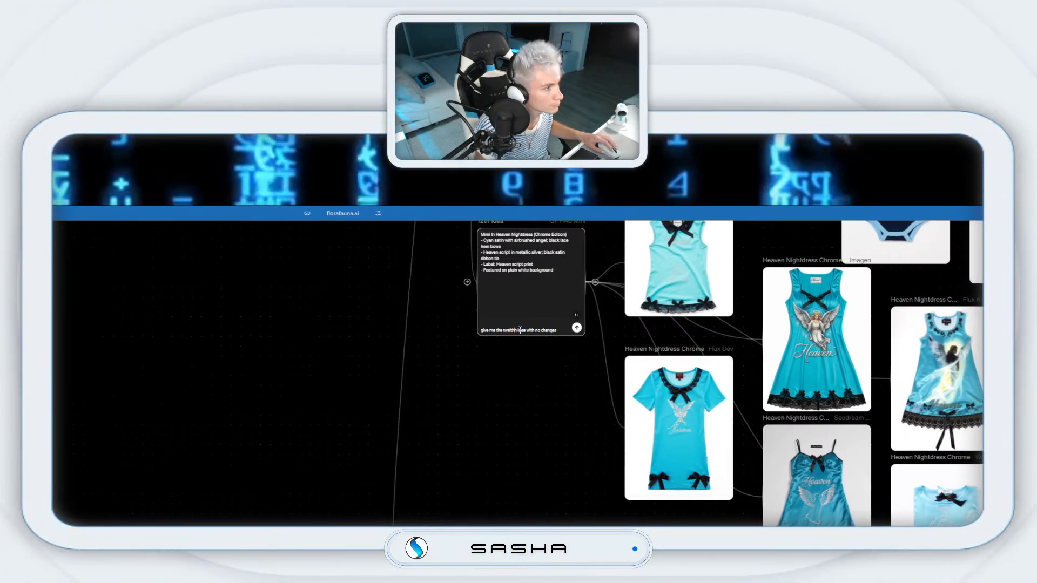
Step: Set the twelfth idea block's prompt to "give me the exact 12th idea with no changes" and regenerate its text
double_click(521, 331)
key(BackSpace)
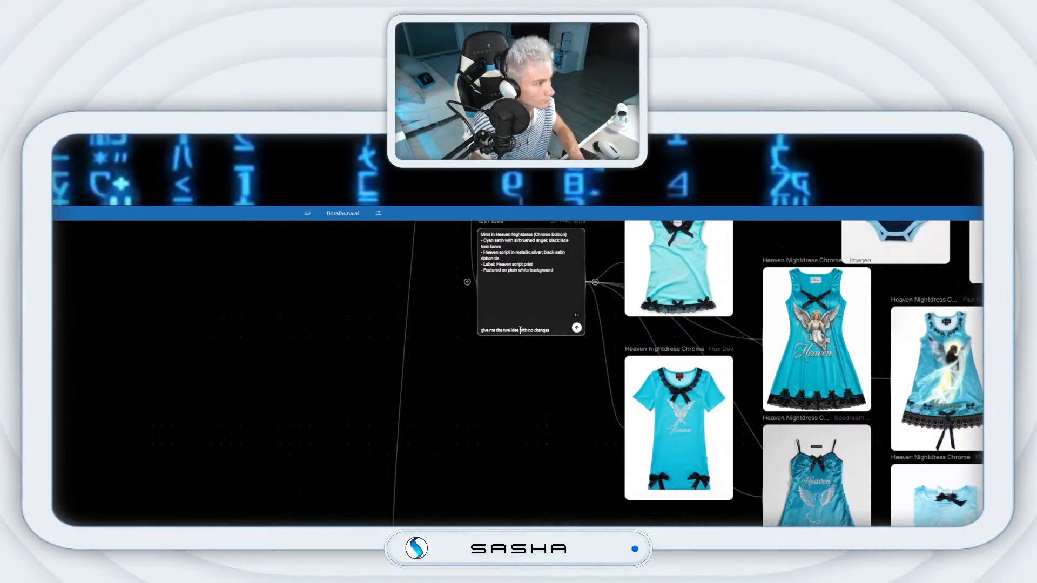
text(exa)
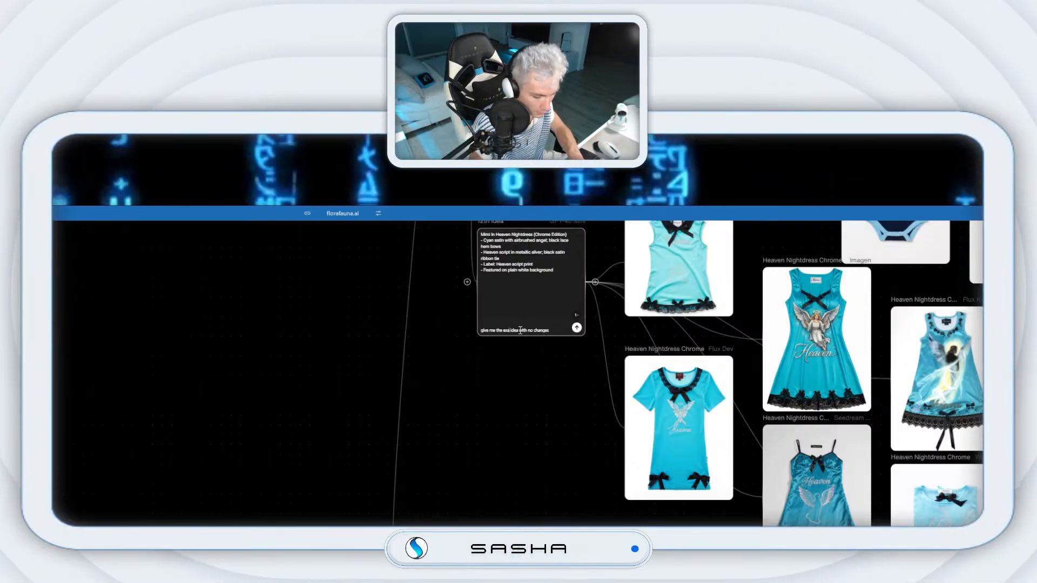
text(ct 12th)
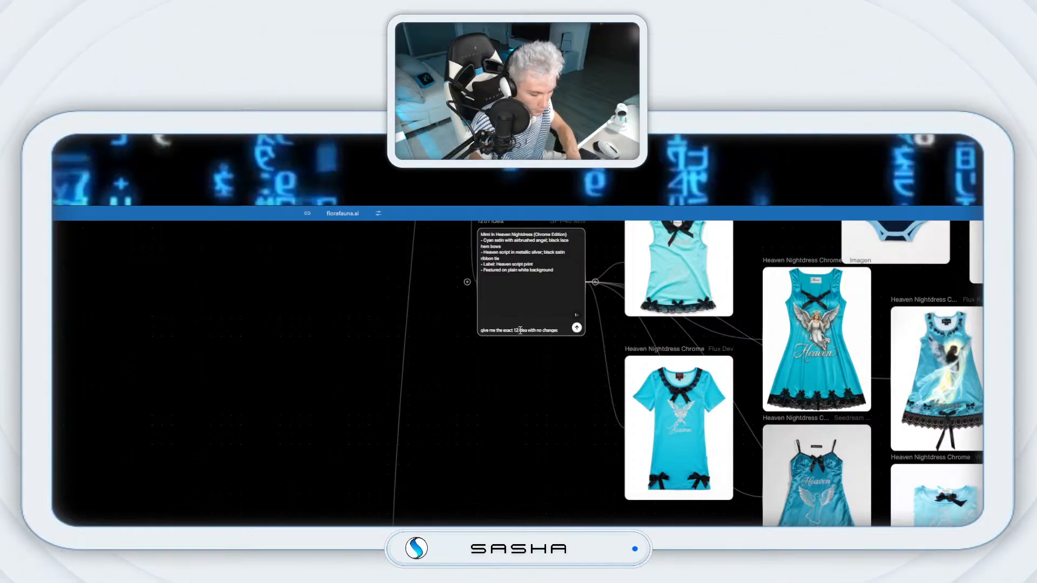
key(Return)
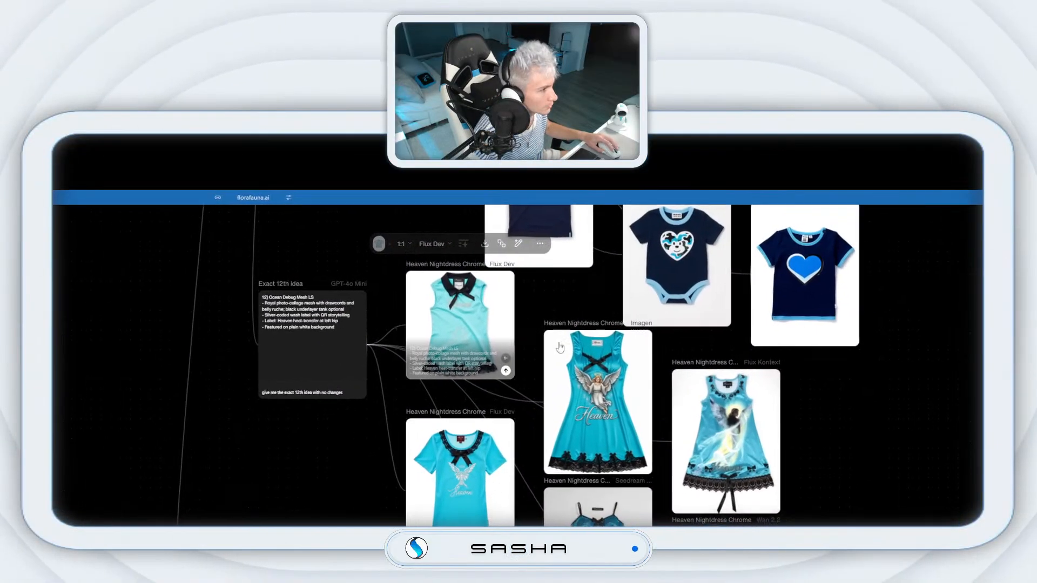
Step: Select all the nightdress image blocks branching off the twelfth idea and run them together from its new text
click(561, 347)
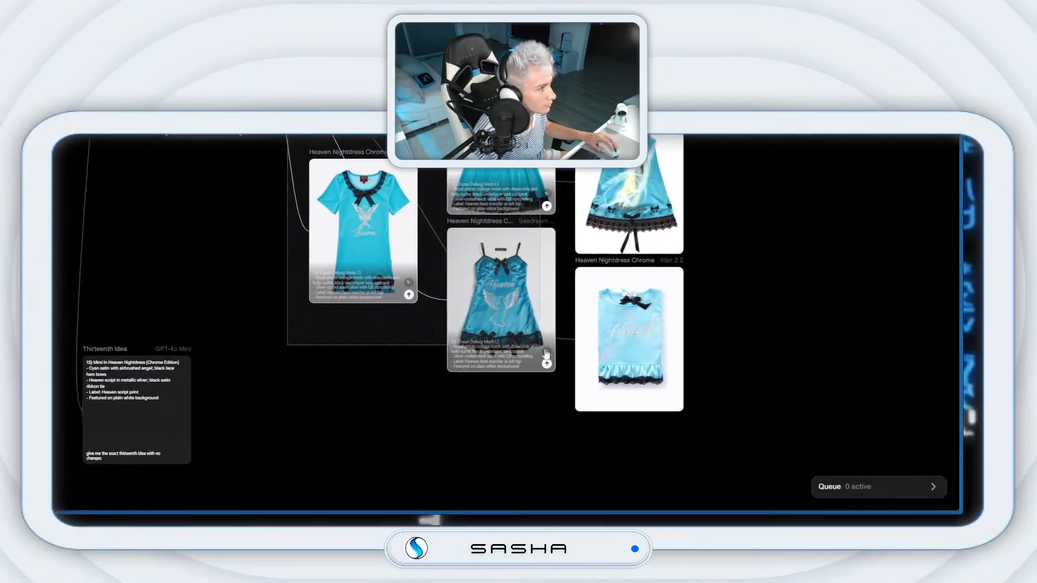
drag(804, 495, 354, 179)
drag(518, 336, 517, 336)
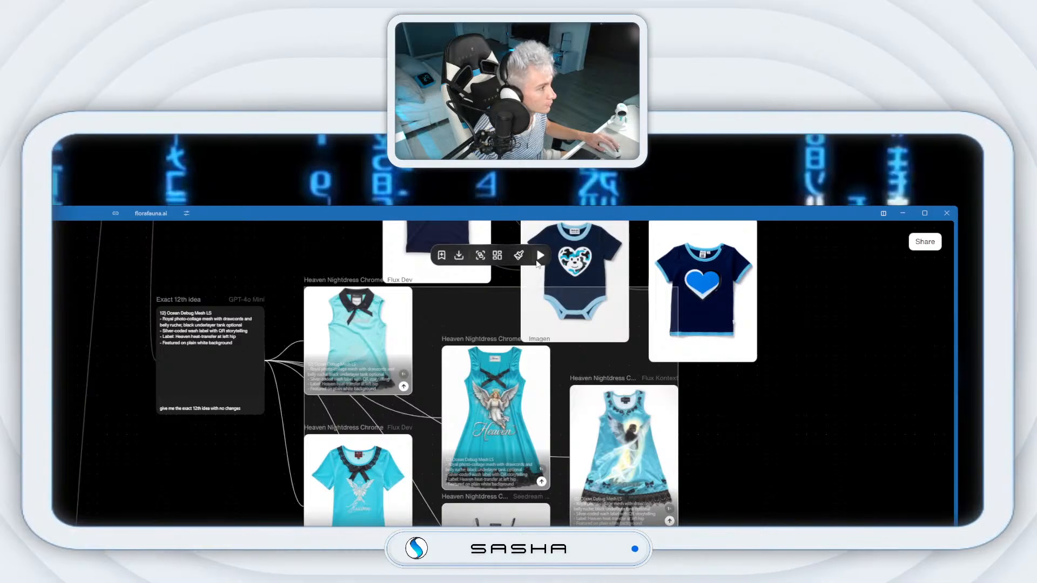
click(539, 256)
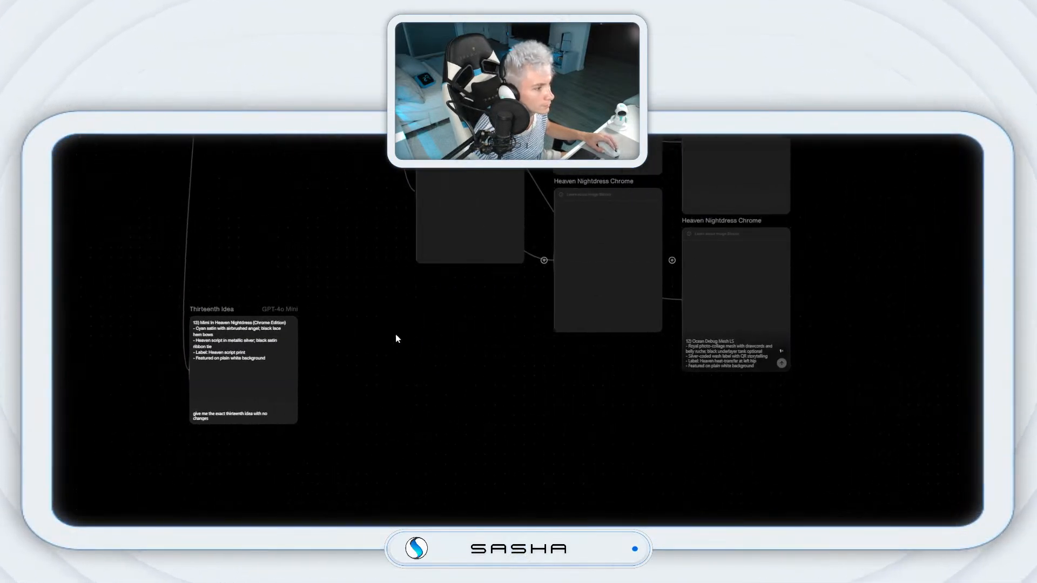
Step: Change the Thirteenth Idea block's prompt to "give me the exact 14th idea with no changes" and regenerate its text
click(523, 332)
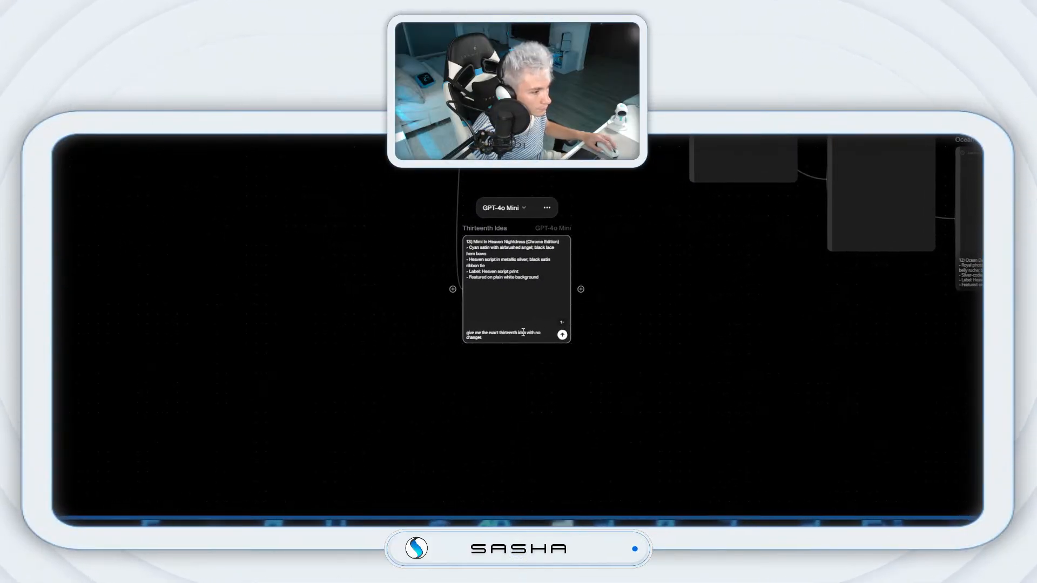
key(BackSpace)
key(BackSpace)
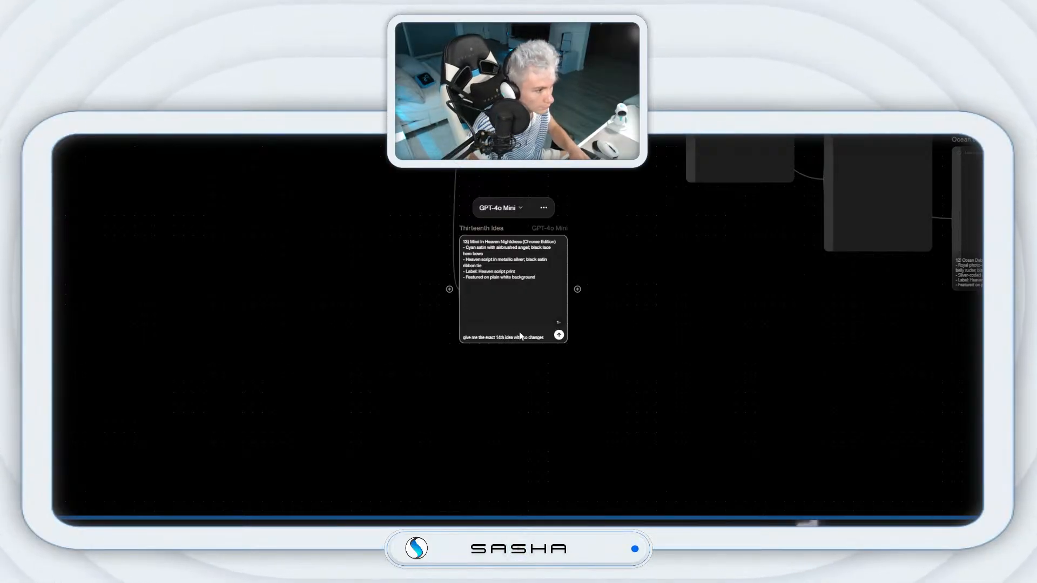
key(Return)
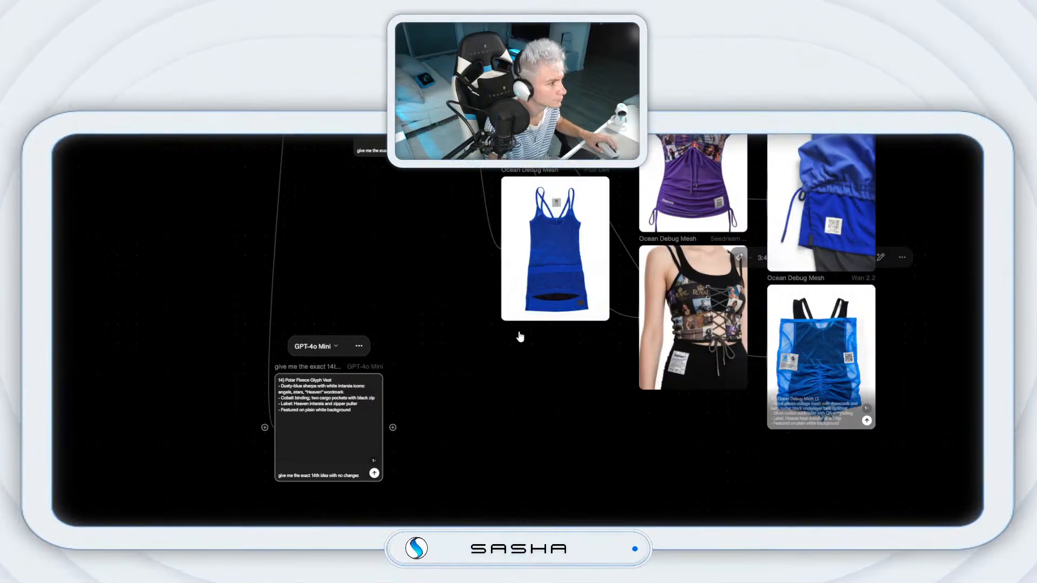
Step: Branch a 1:1 Flux Dev image block off the fourteenth idea, apply the HEAVN style and generate it
scroll(520, 336, down, 4)
scroll(521, 337, left, 4)
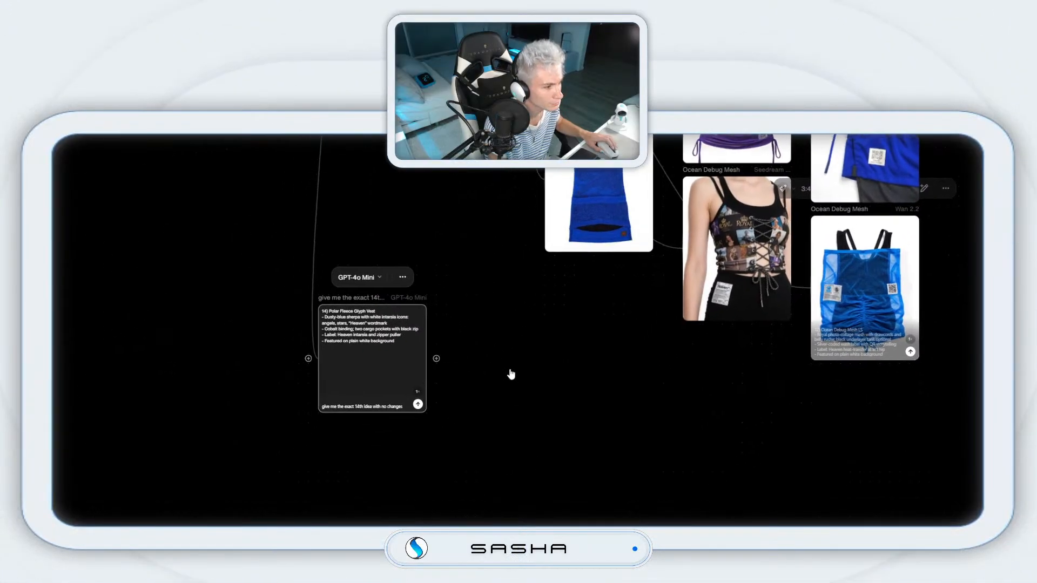
drag(527, 345, 563, 356)
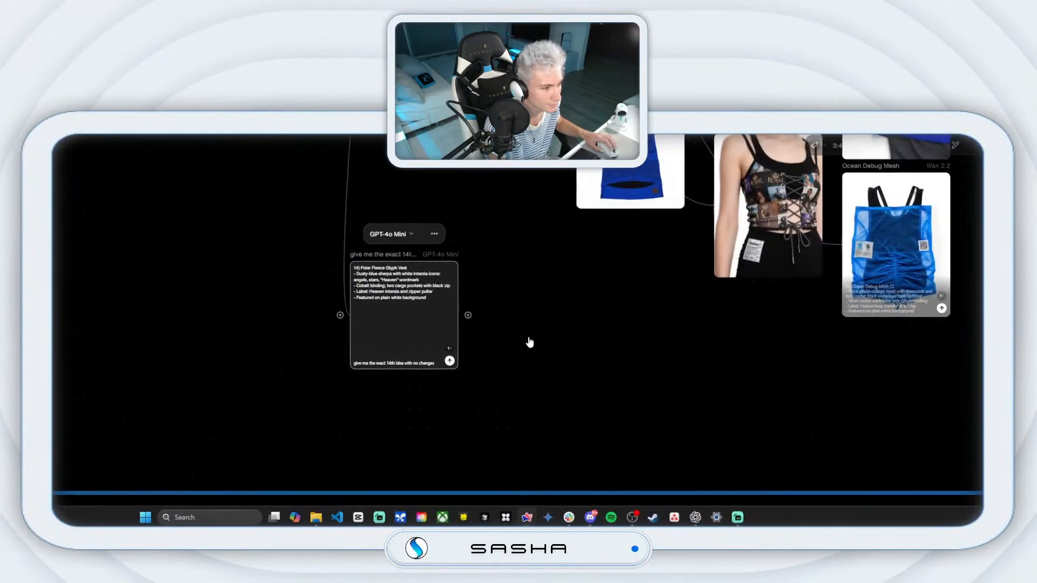
key(Escape)
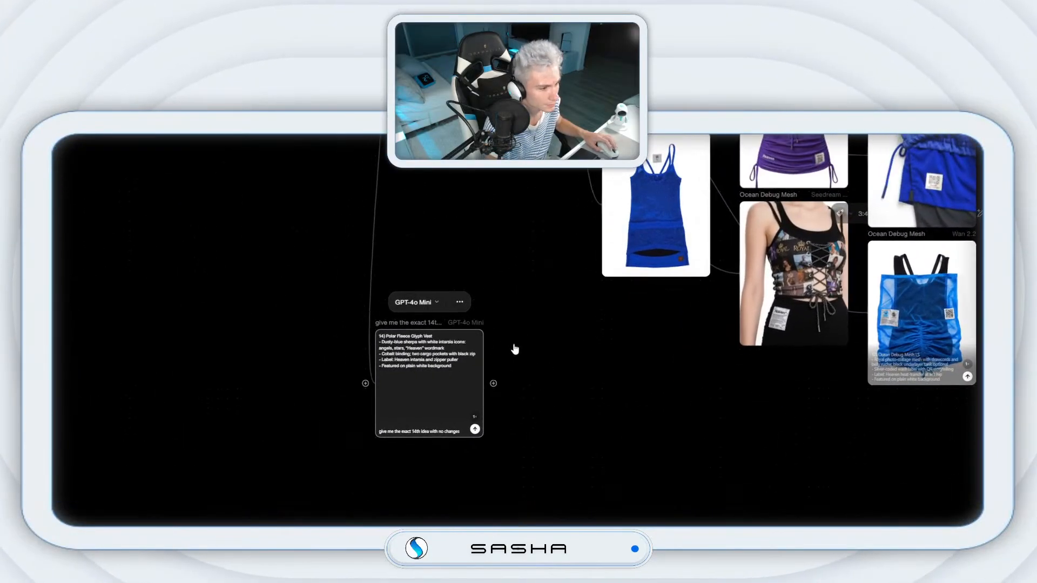
drag(534, 406, 578, 436)
drag(524, 369, 551, 387)
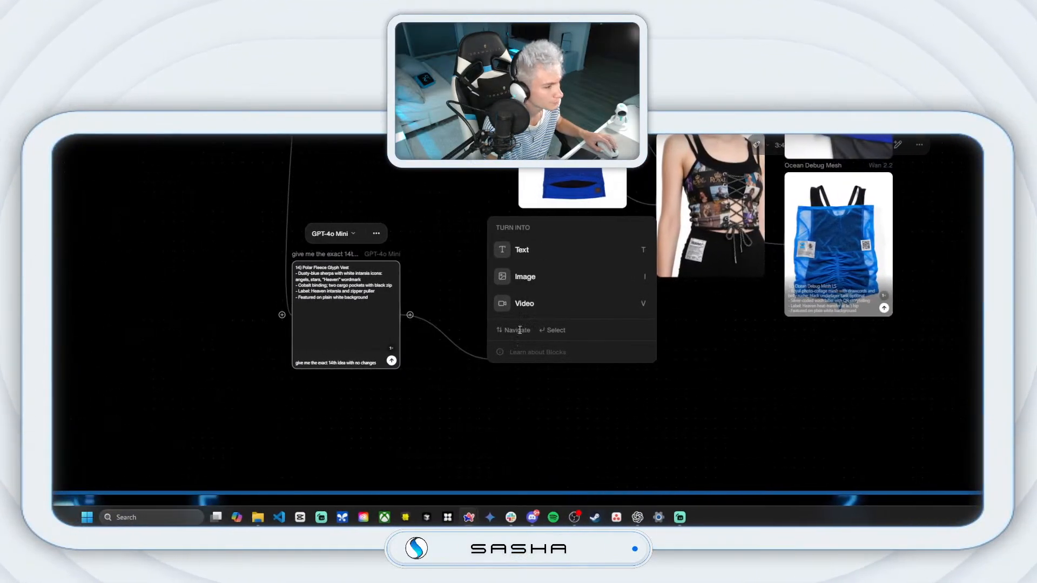
click(522, 341)
click(489, 323)
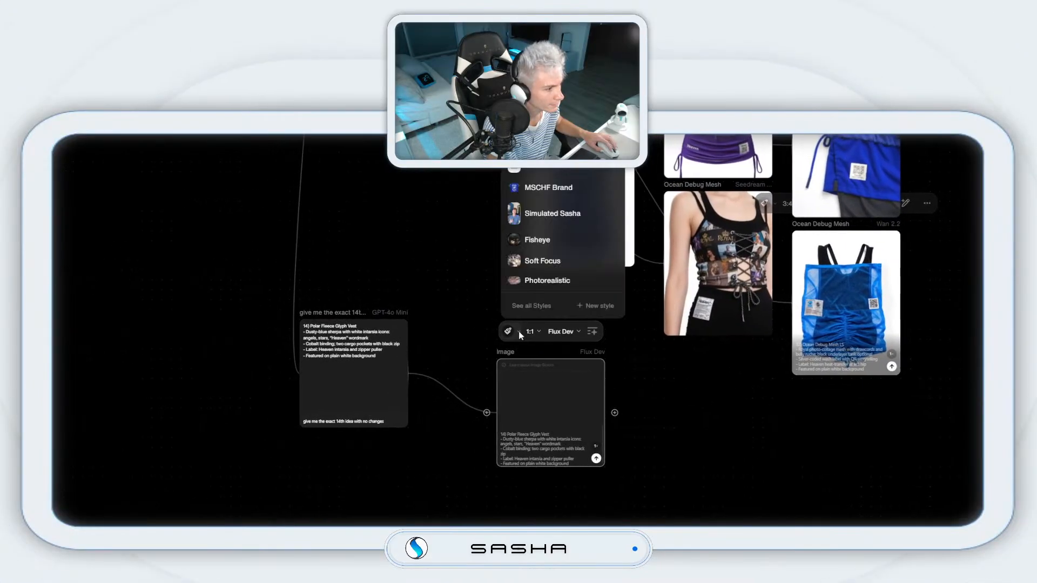
click(521, 332)
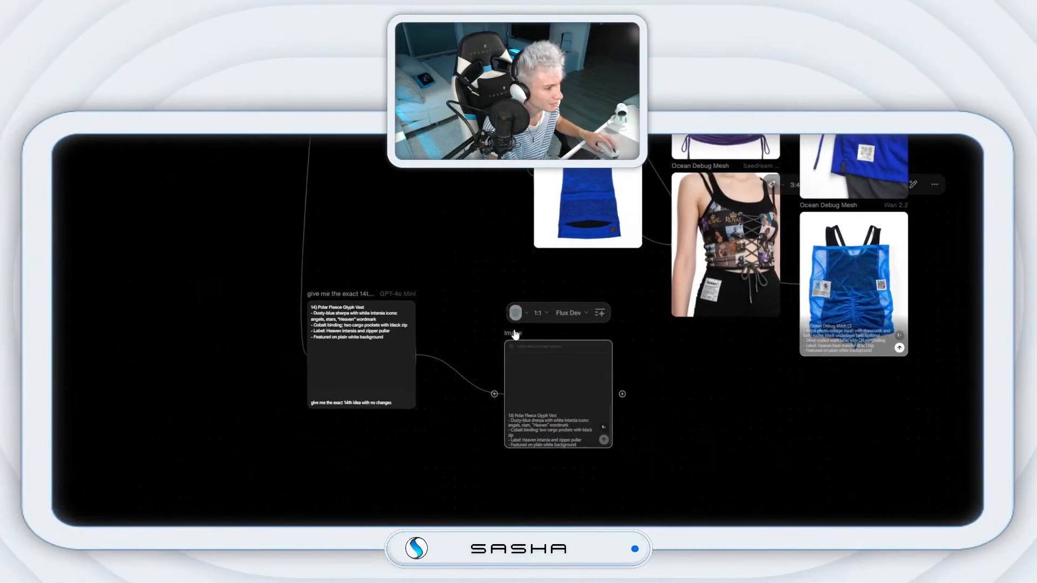
Step: Arrange the fourteenth idea's text block and its new vest image block close together below the Ocean Debug Mesh images
drag(515, 334, 474, 268)
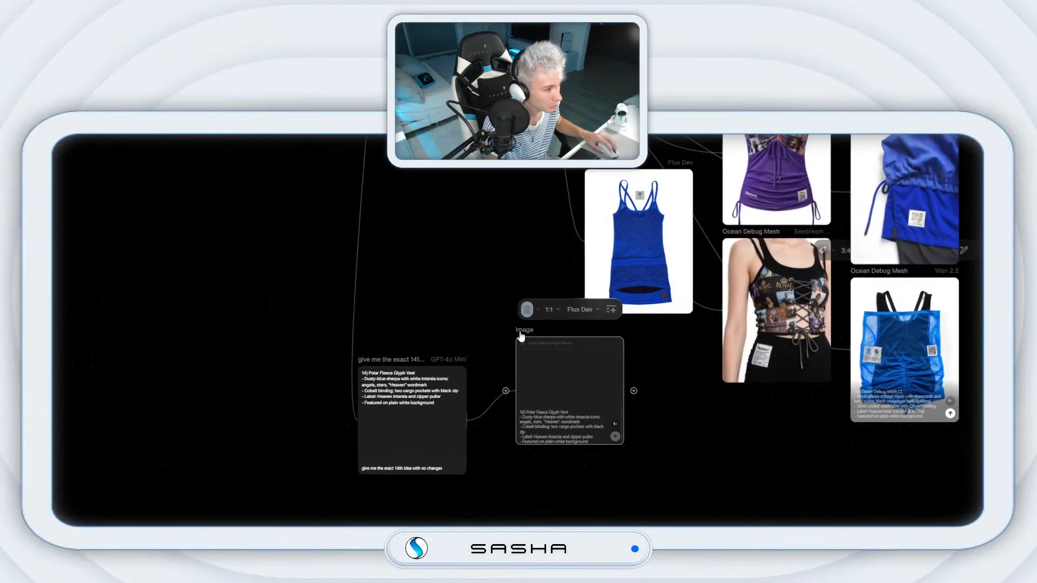
drag(519, 334, 500, 344)
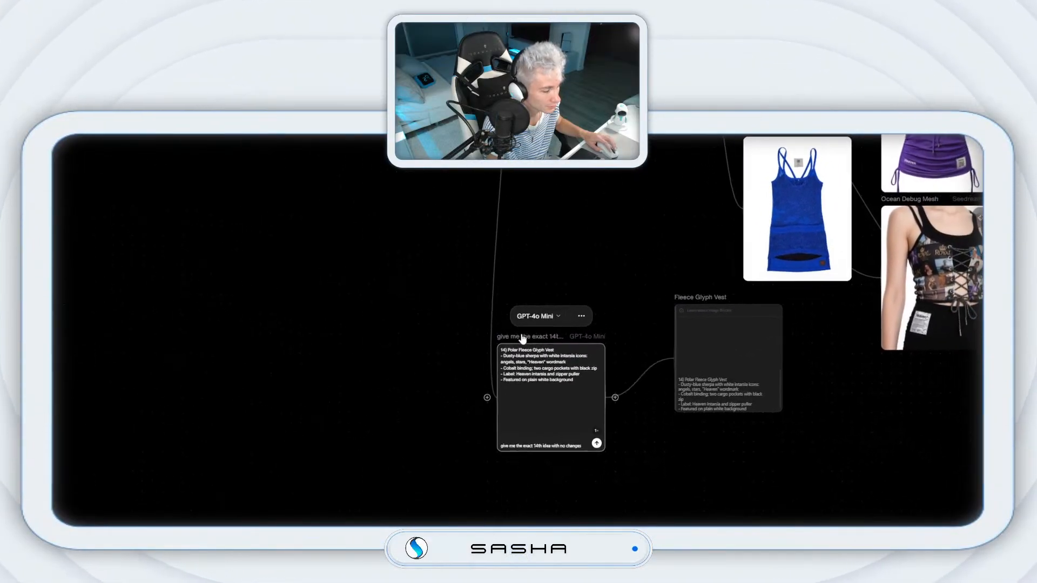
drag(662, 309, 653, 298)
drag(513, 333, 492, 332)
Step: Branch a 3:4 Flux Dev image block with the HEAVN style off the fourteenth idea, align it under the first vest and generate it
click(608, 431)
drag(459, 435, 507, 508)
drag(521, 401, 523, 402)
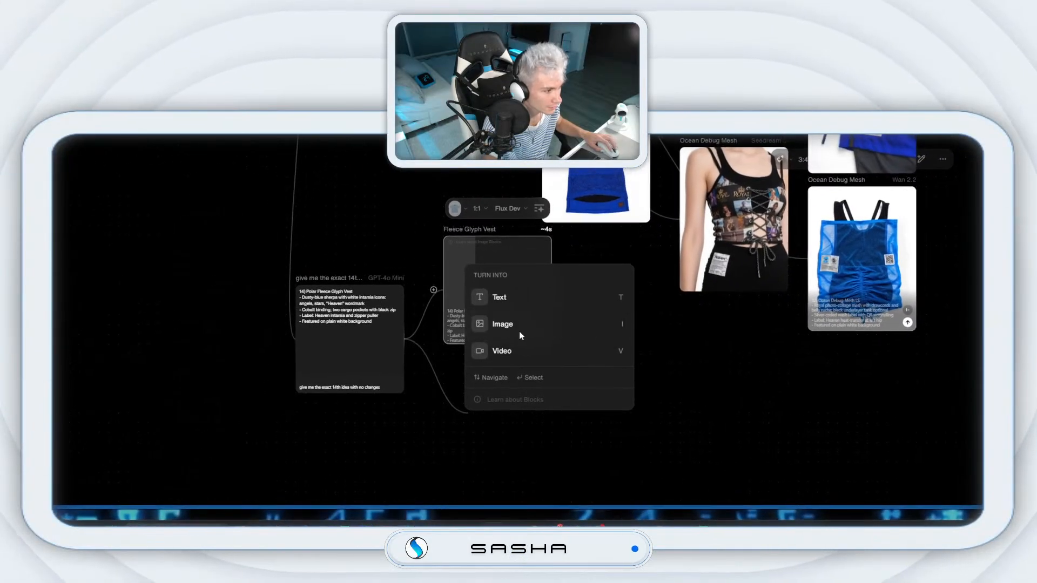
click(520, 331)
click(518, 336)
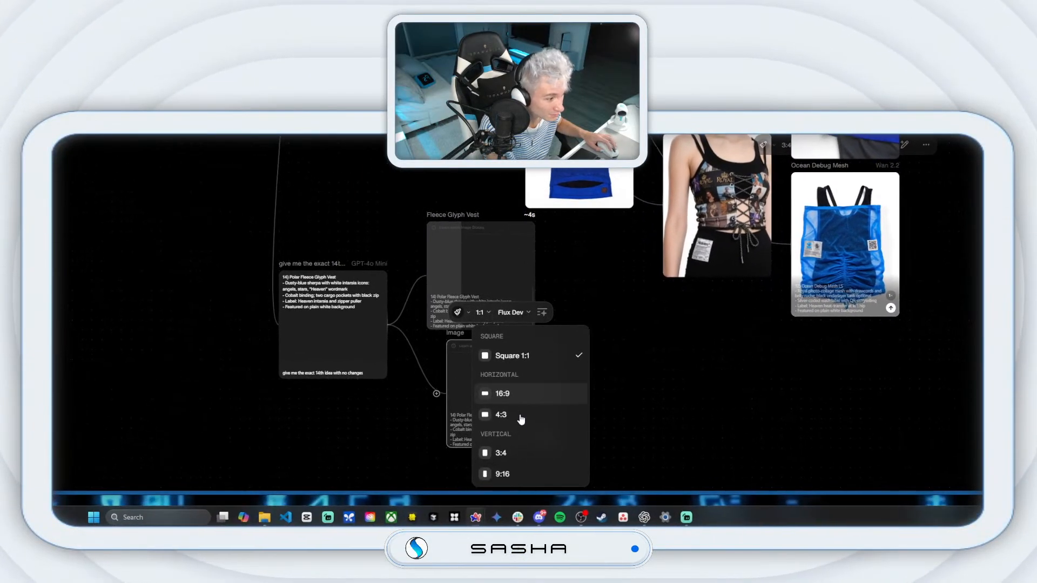
click(520, 456)
click(460, 312)
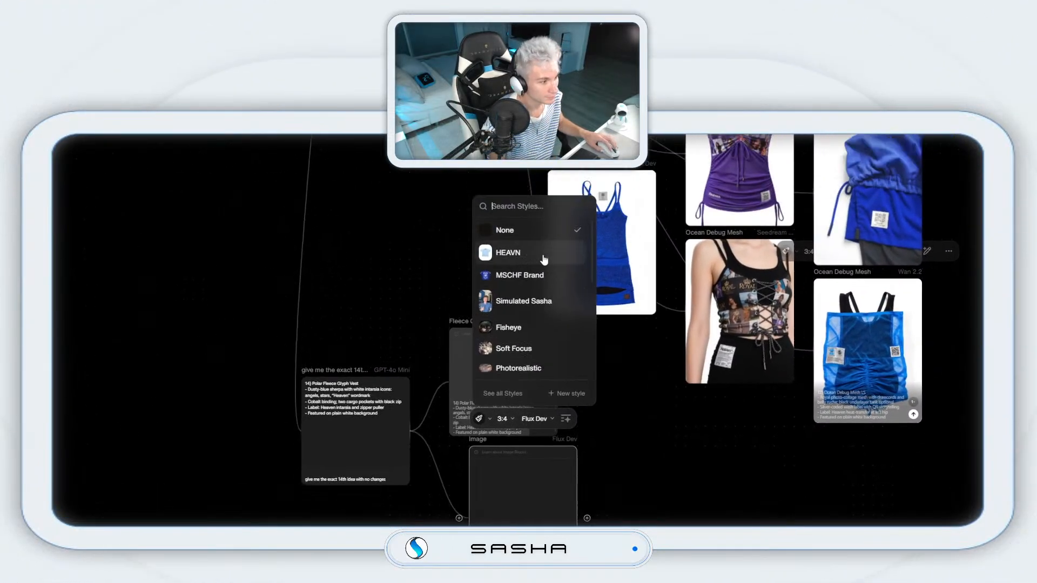
click(547, 243)
drag(518, 335, 476, 323)
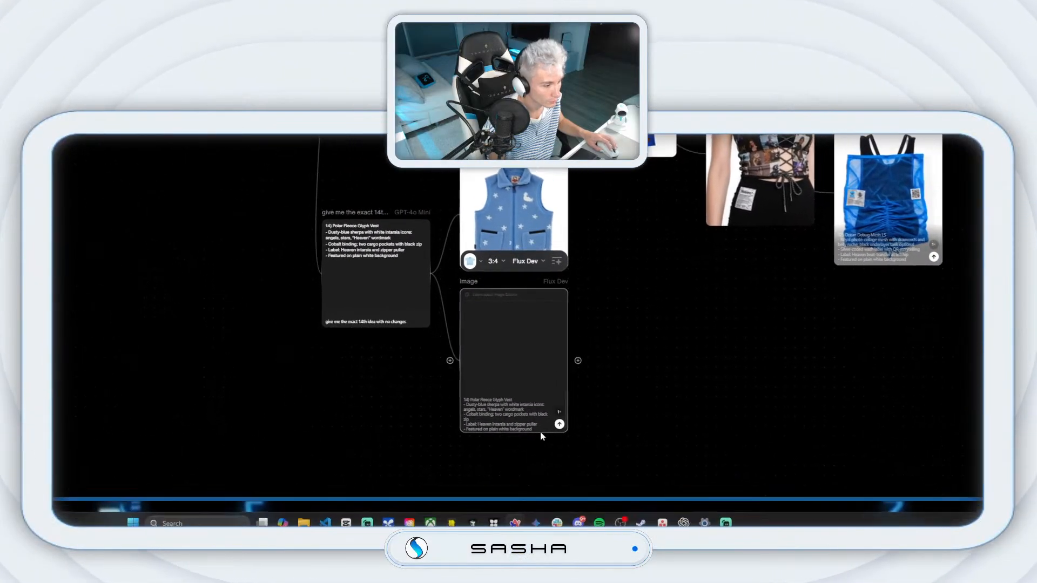
click(518, 419)
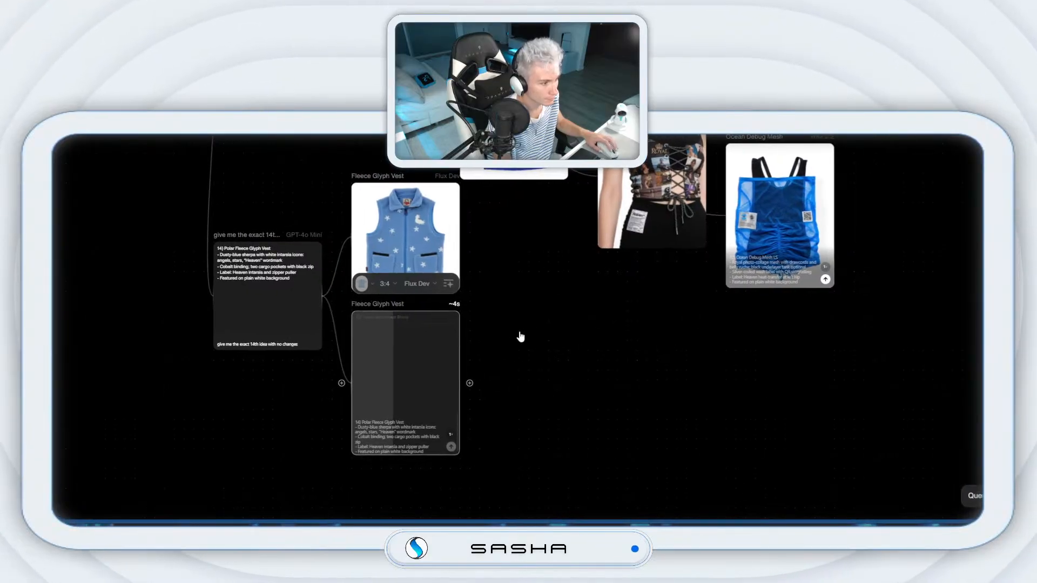
Step: Branch a third image block off the fourteenth idea's text block
drag(323, 296, 529, 341)
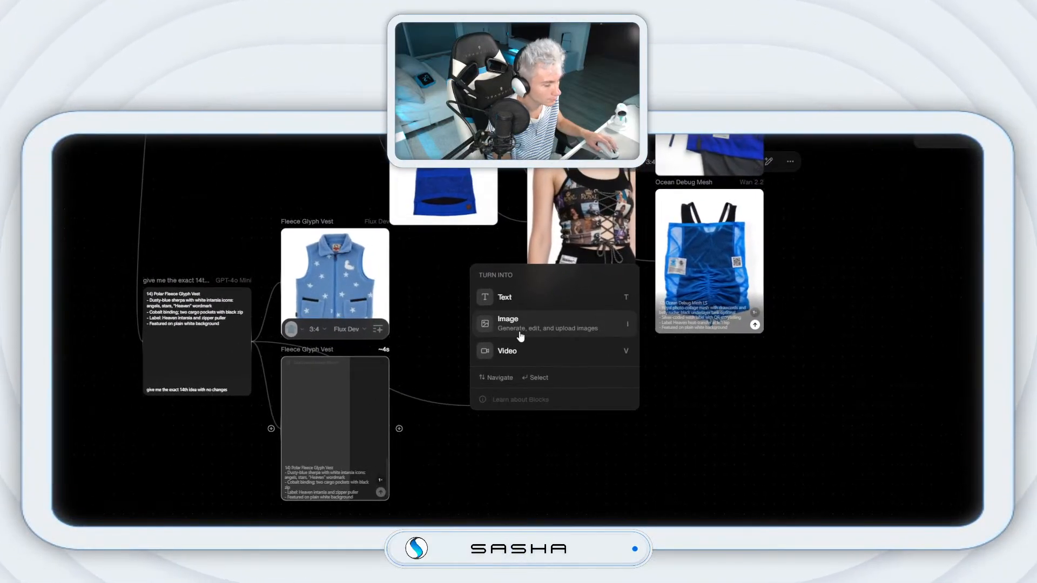
click(520, 324)
click(503, 318)
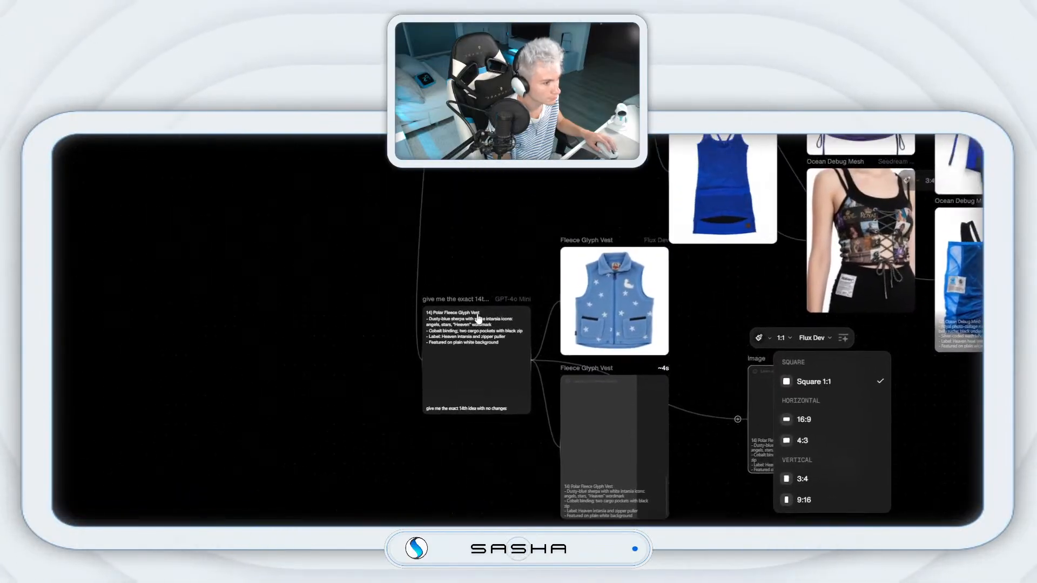
Step: Remove the "14)" numbering from the fourteenth idea's text and regenerate both Flux Dev vest images
click(172, 246)
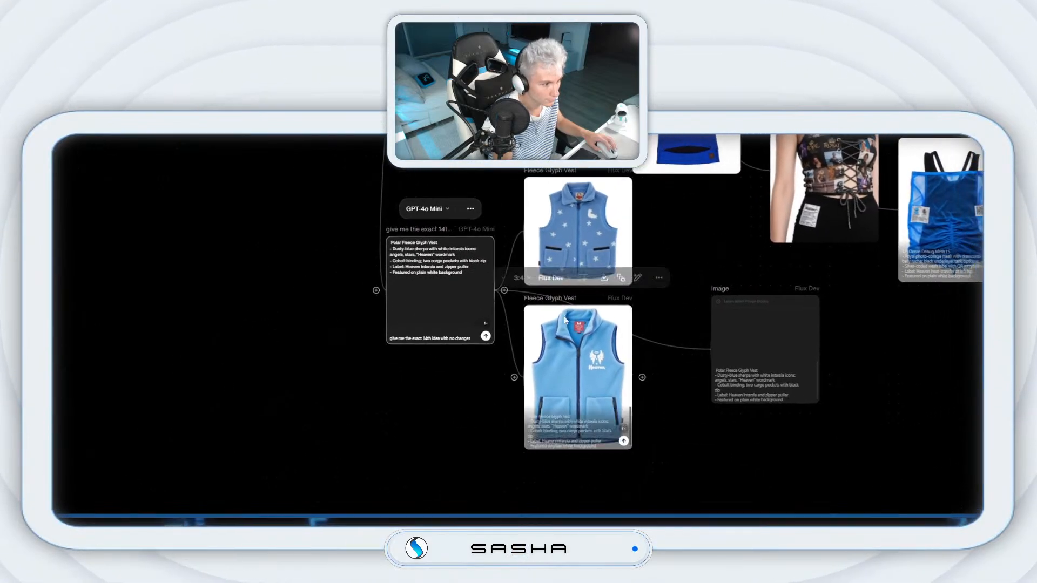
click(508, 432)
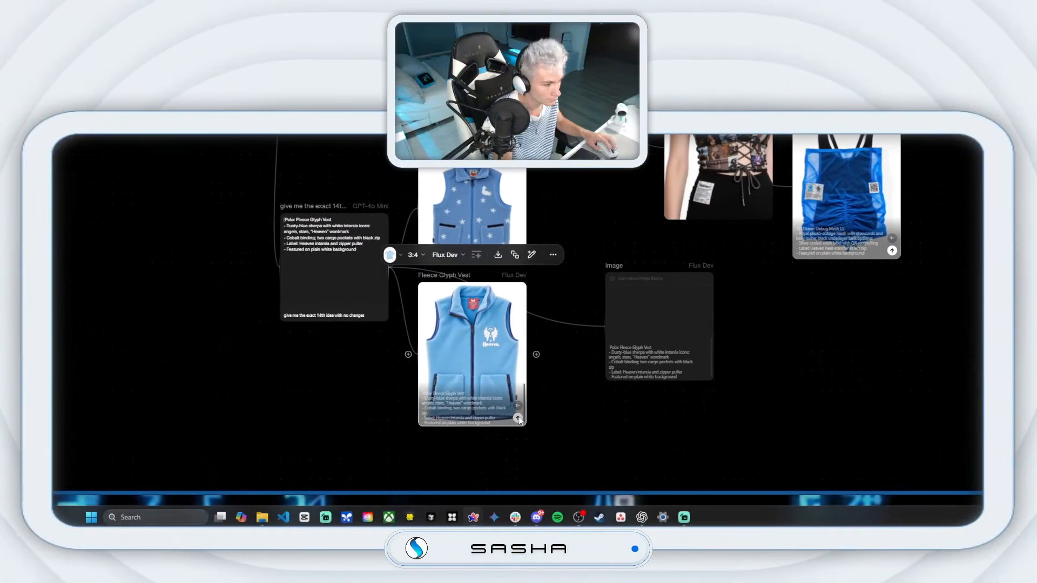
click(519, 419)
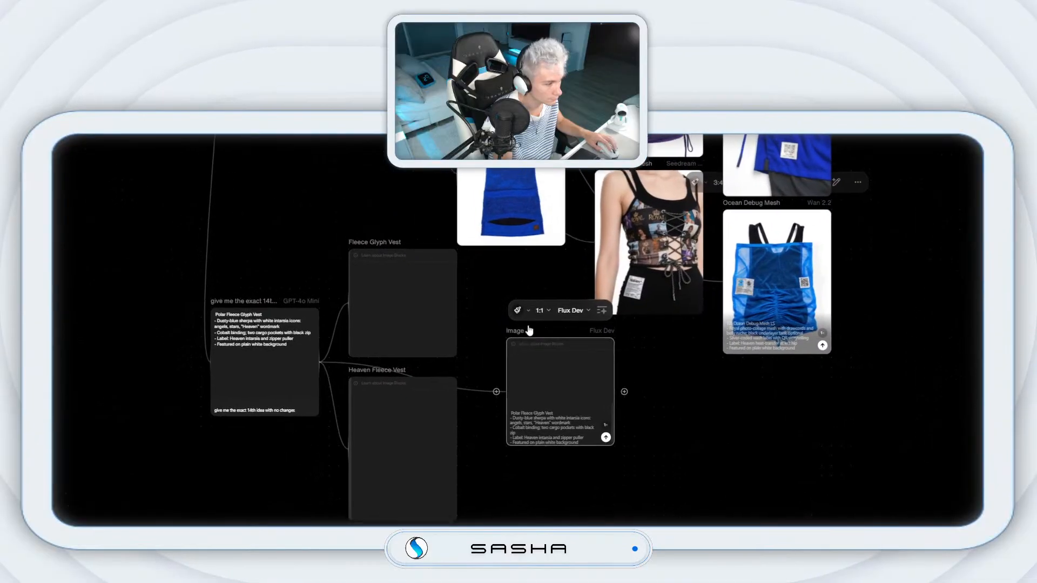
Step: Set the third vest image block to Imagen 4 with a 3:4 aspect ratio and generate it
click(576, 311)
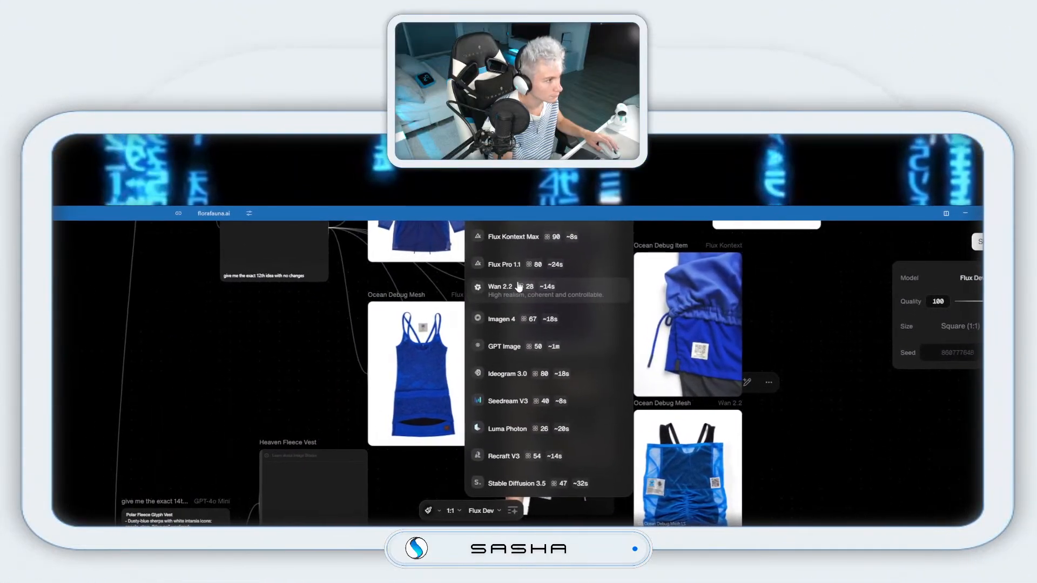
click(502, 305)
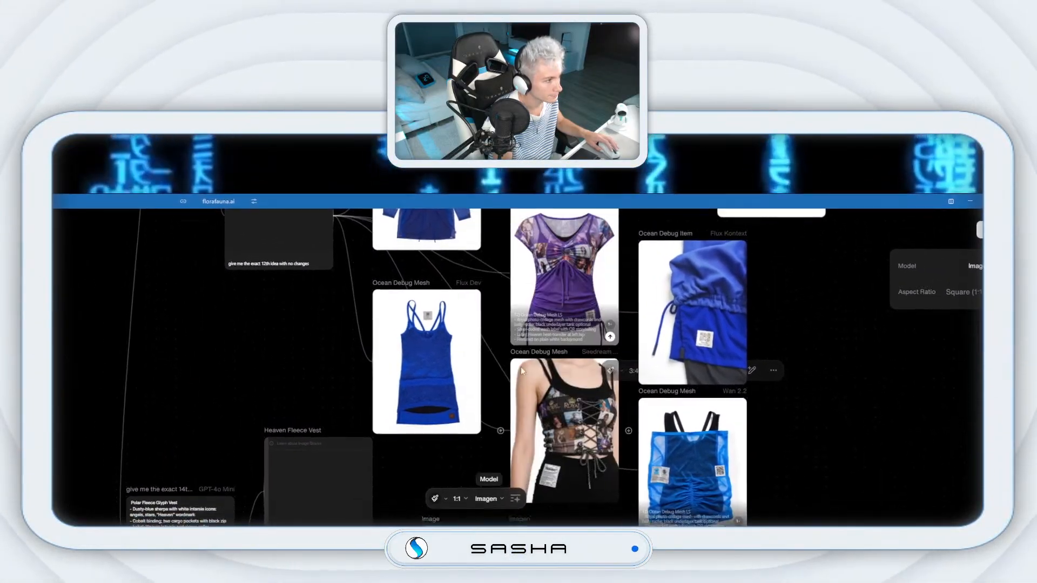
click(451, 497)
click(526, 393)
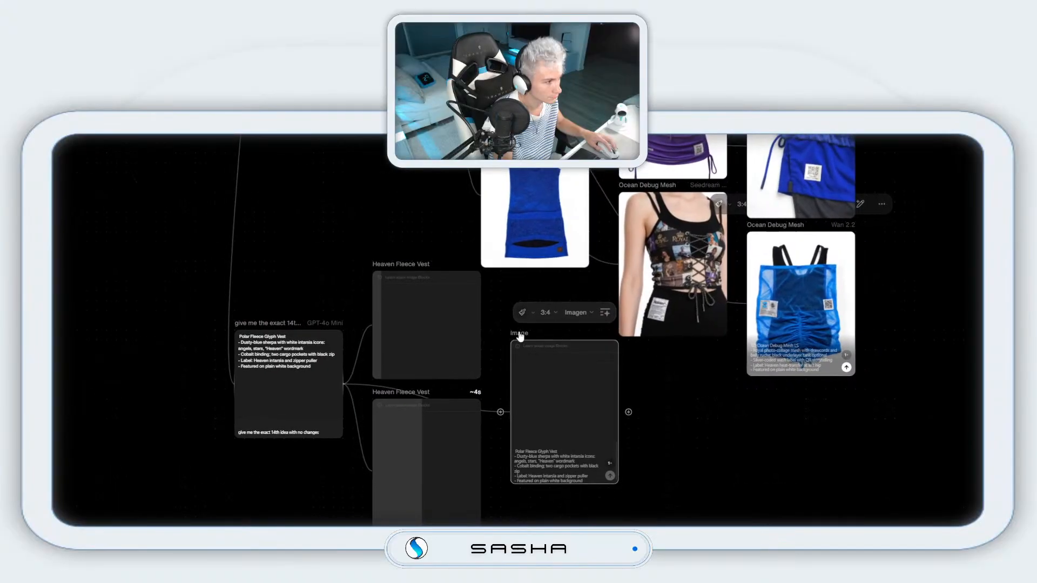
Step: Branch a 3:4 Seedream V3 image block off the fourteenth idea, generate it and align it below the Imagen vest
drag(521, 331, 718, 480)
click(752, 399)
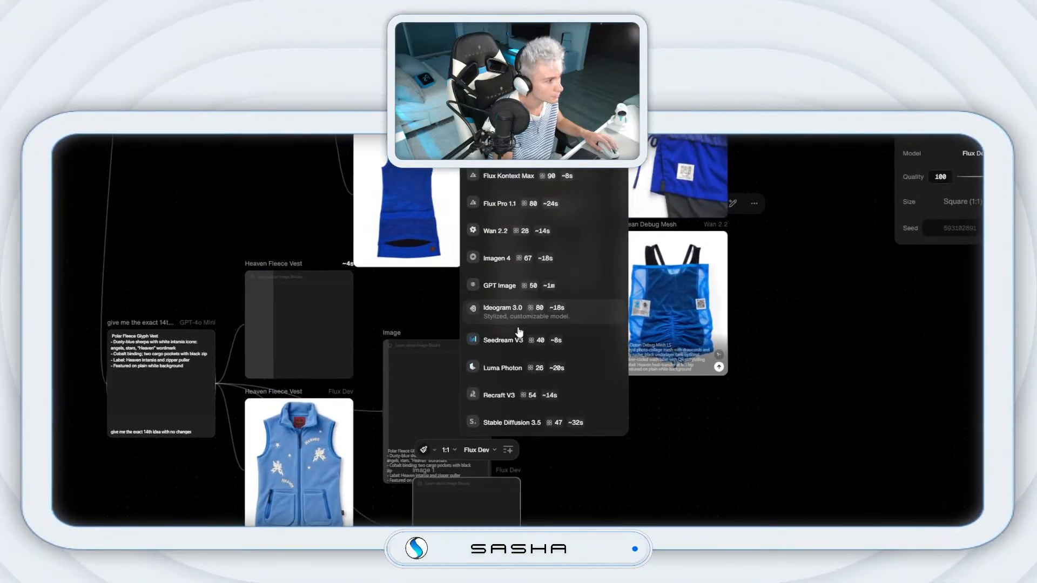
click(524, 207)
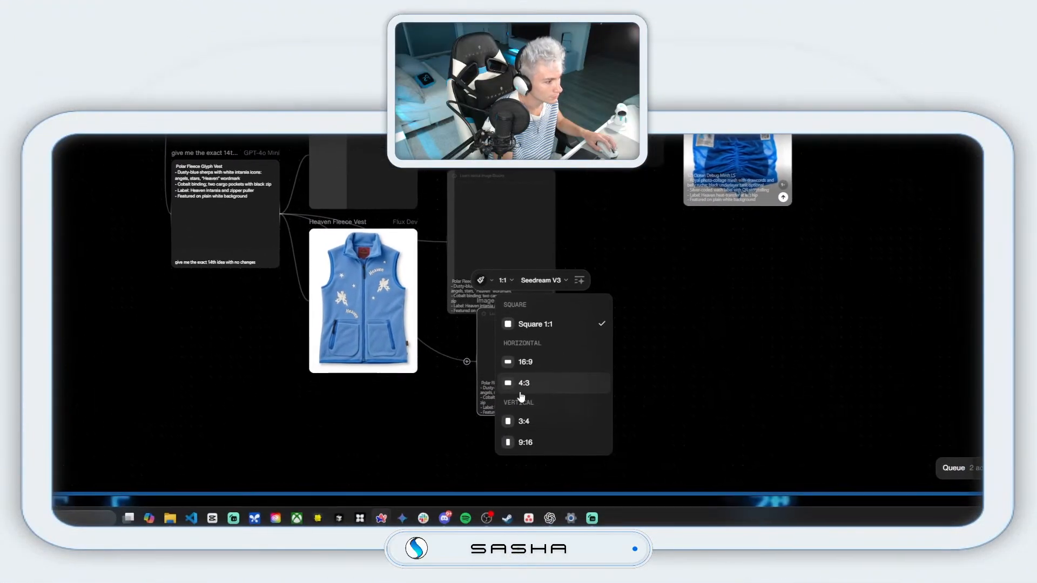
click(536, 469)
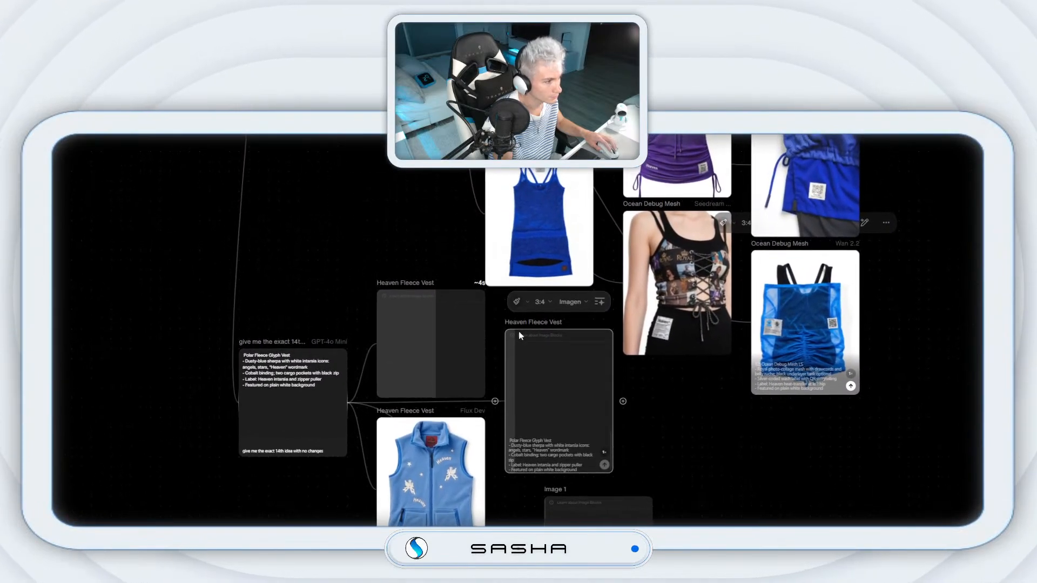
drag(513, 335, 484, 327)
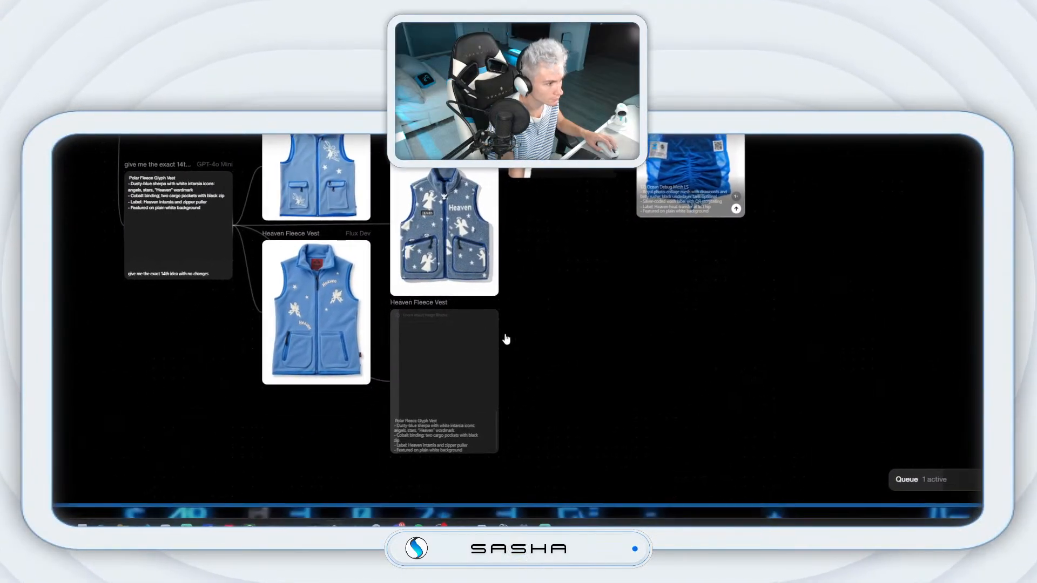
Step: Branch a 3:4 Wan 2.2 image block off the fourteenth idea, generate it and place it beside the Imagen vest
drag(522, 332, 867, 439)
click(908, 363)
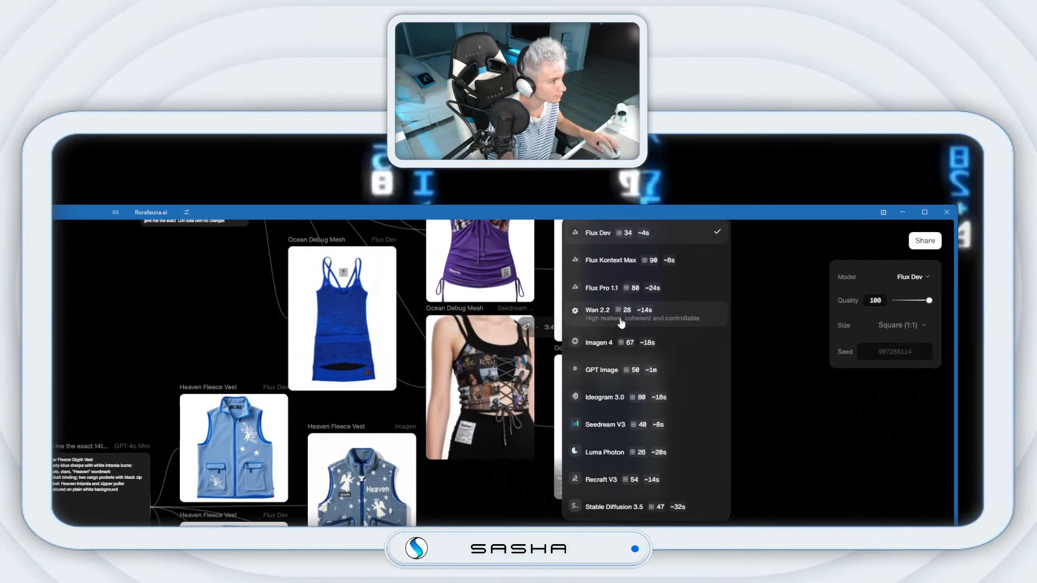
click(597, 105)
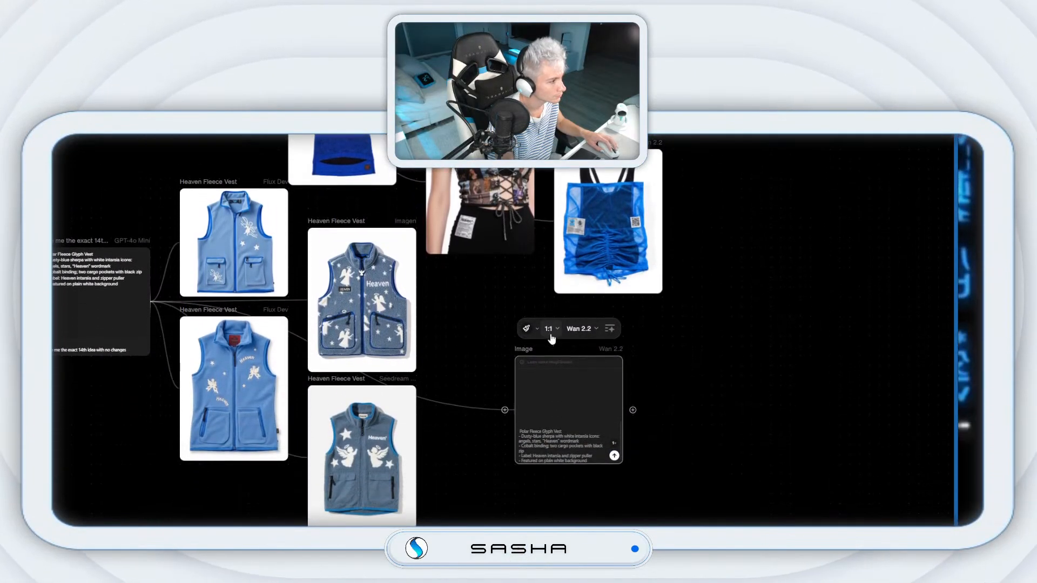
click(552, 340)
click(568, 456)
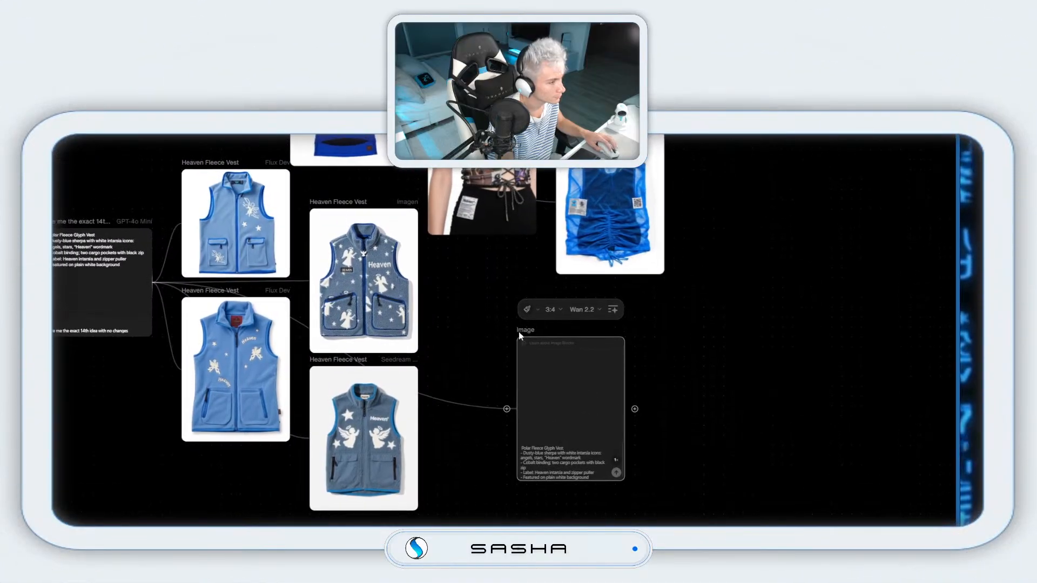
drag(520, 336, 523, 422)
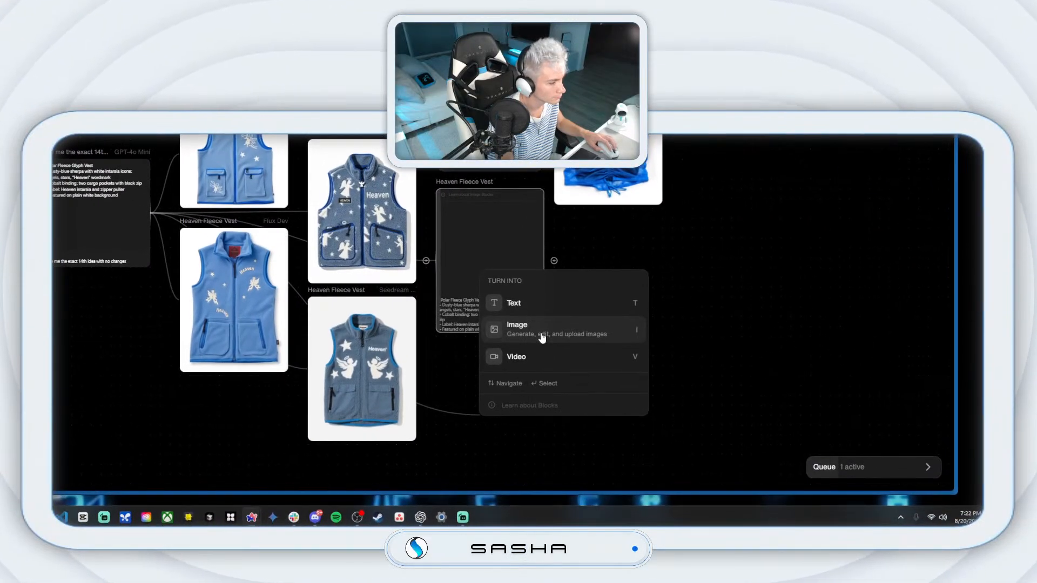
Step: Branch a 3:4 Flux Kontext image block off the fourteenth idea, align it below the Wan 2.2 vest and generate it
click(541, 333)
click(543, 331)
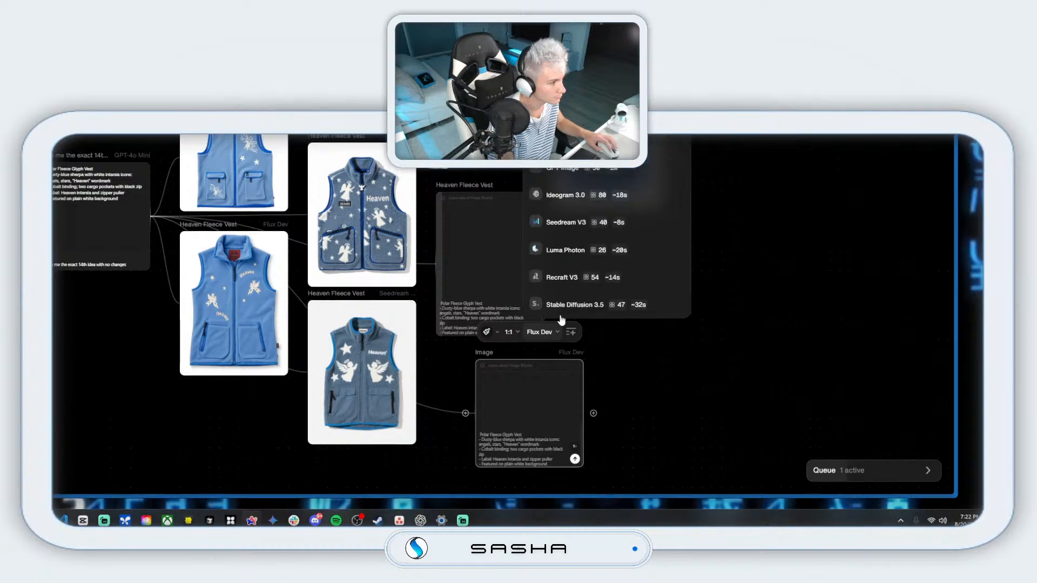
click(572, 302)
click(506, 503)
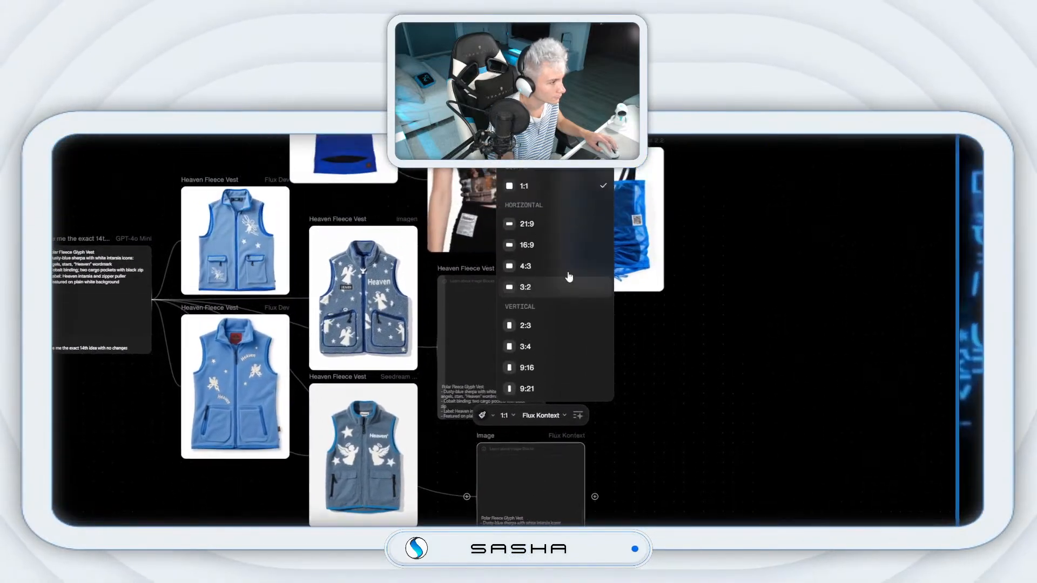
click(541, 436)
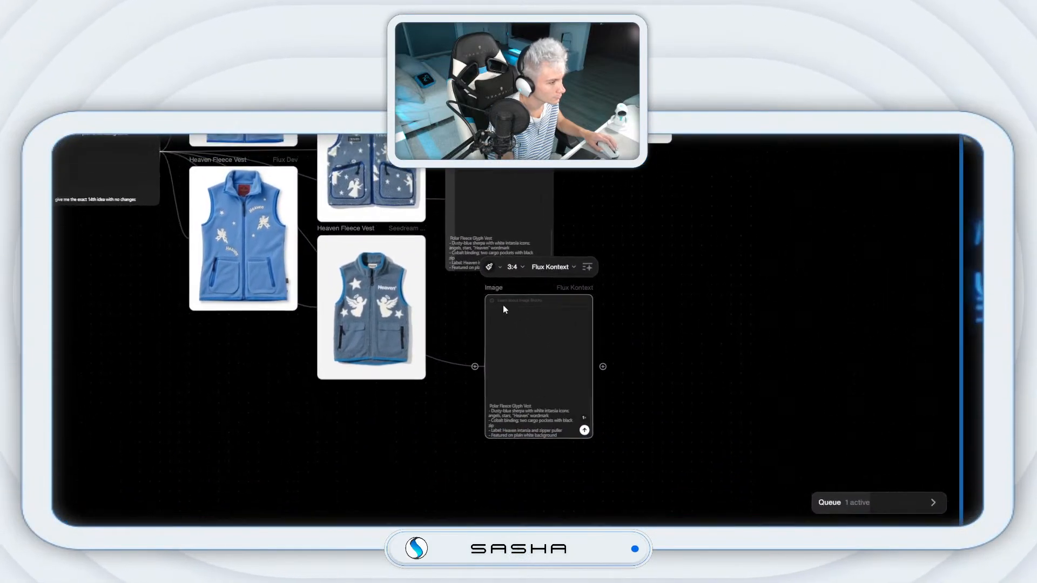
drag(512, 334, 502, 334)
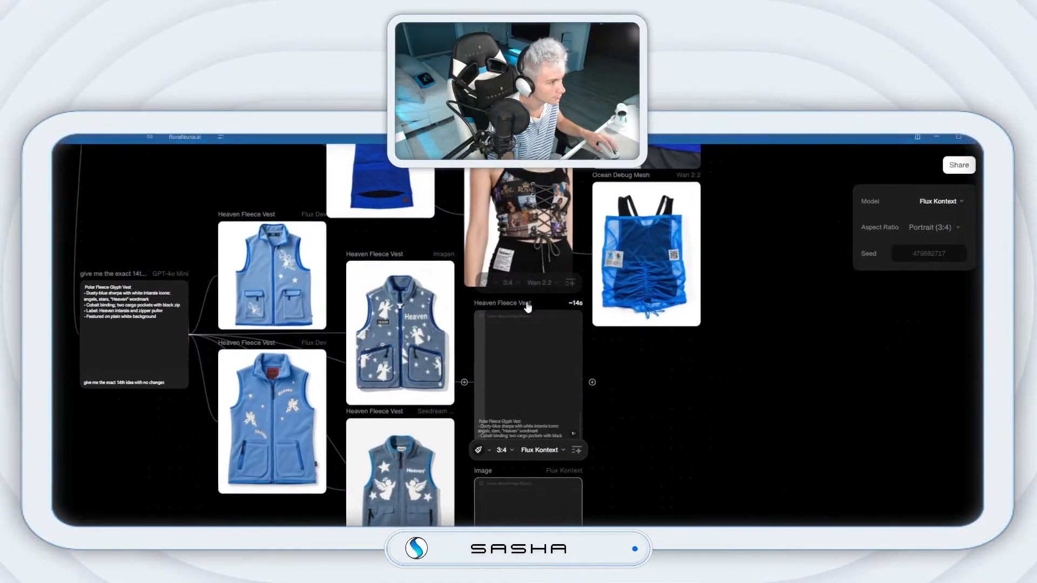
drag(520, 168, 521, 179)
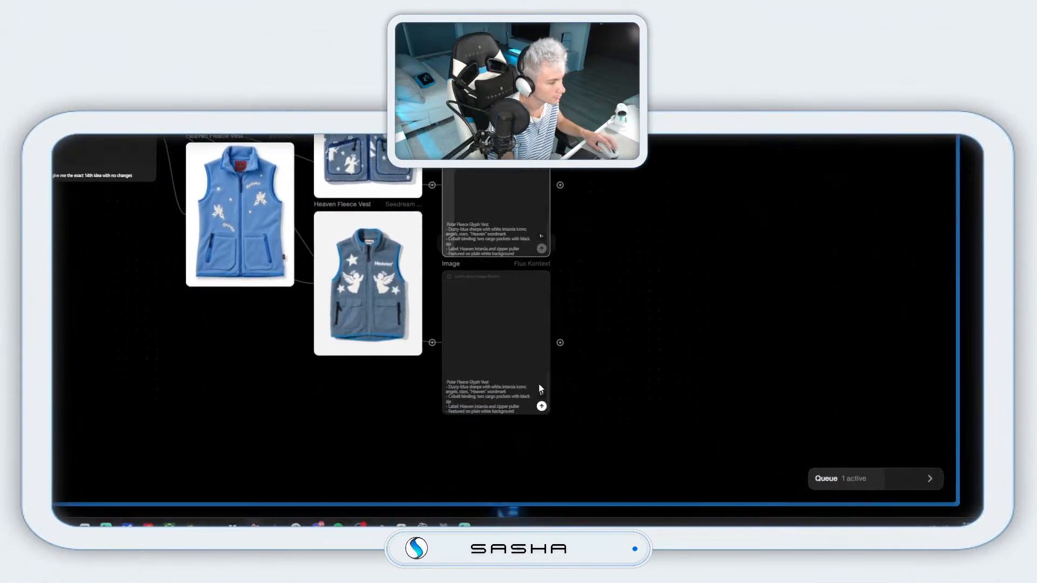
click(540, 396)
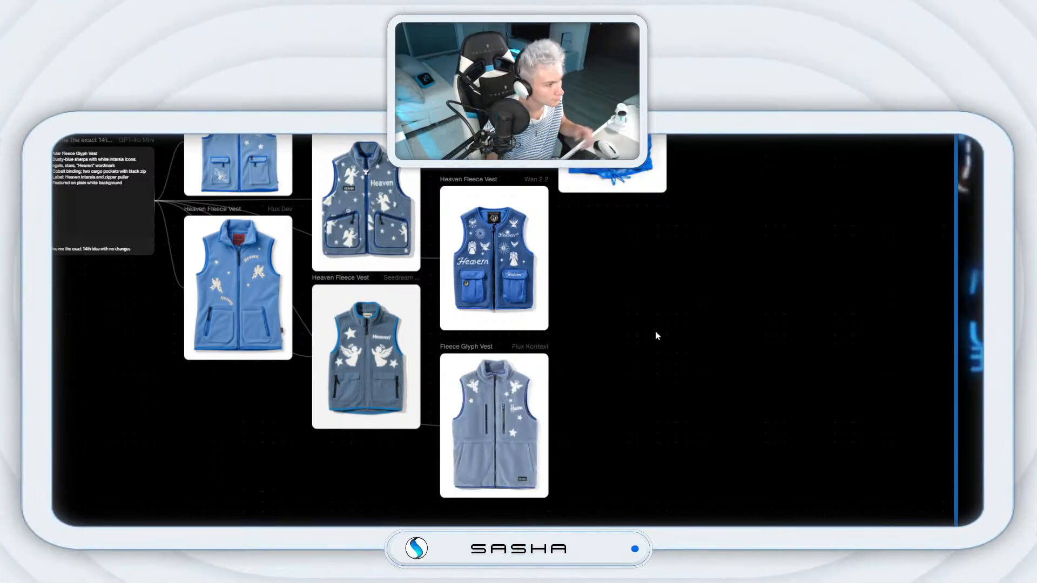
Step: Duplicate the fourteenth idea's text block and place the copy below the original
scroll(638, 332, up, 2)
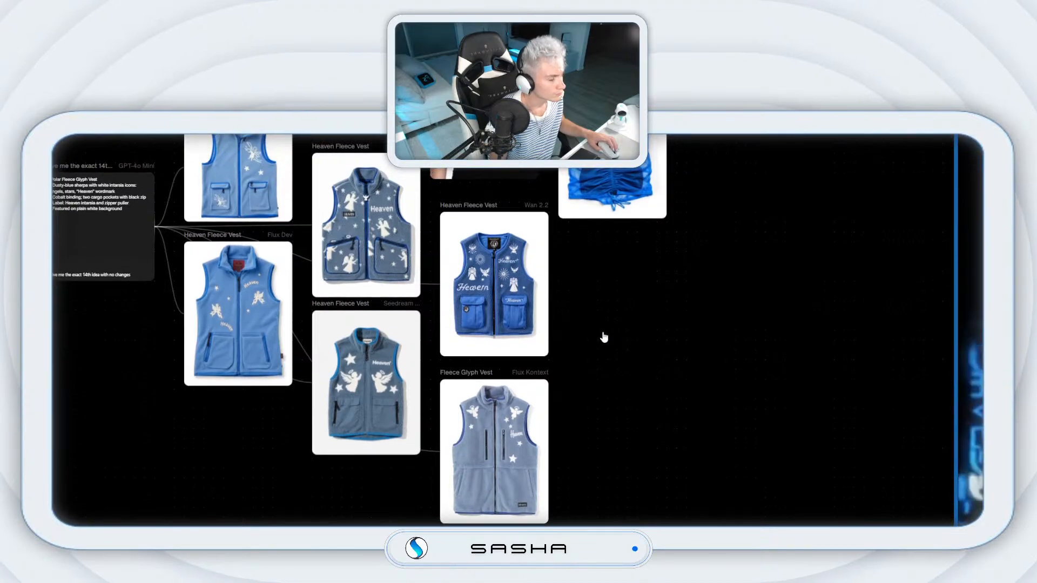
scroll(579, 336, left, 10)
scroll(579, 336, up, 2)
scroll(569, 330, right, 8)
scroll(569, 330, up, 5)
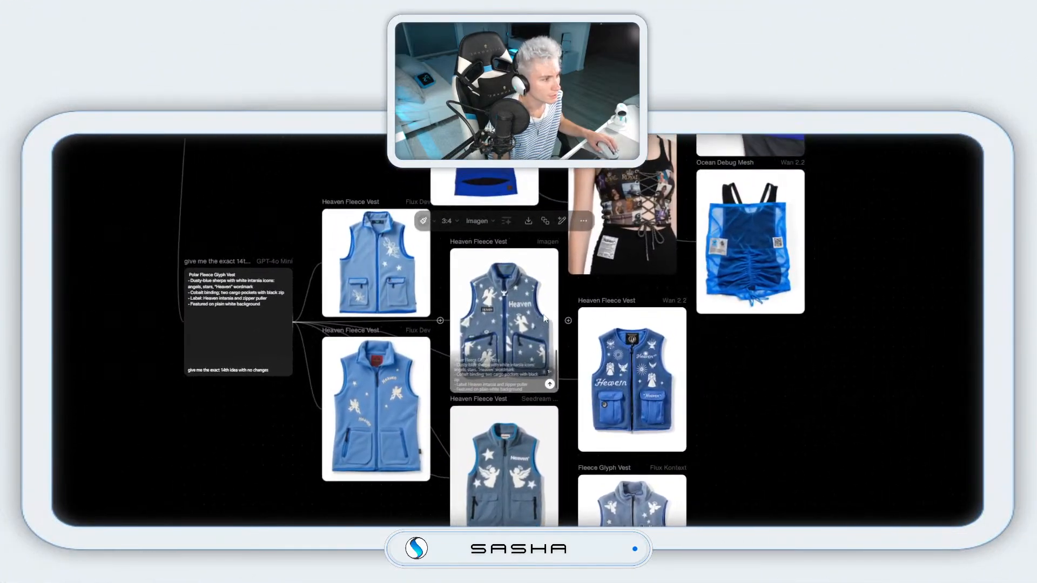
drag(535, 351, 581, 336)
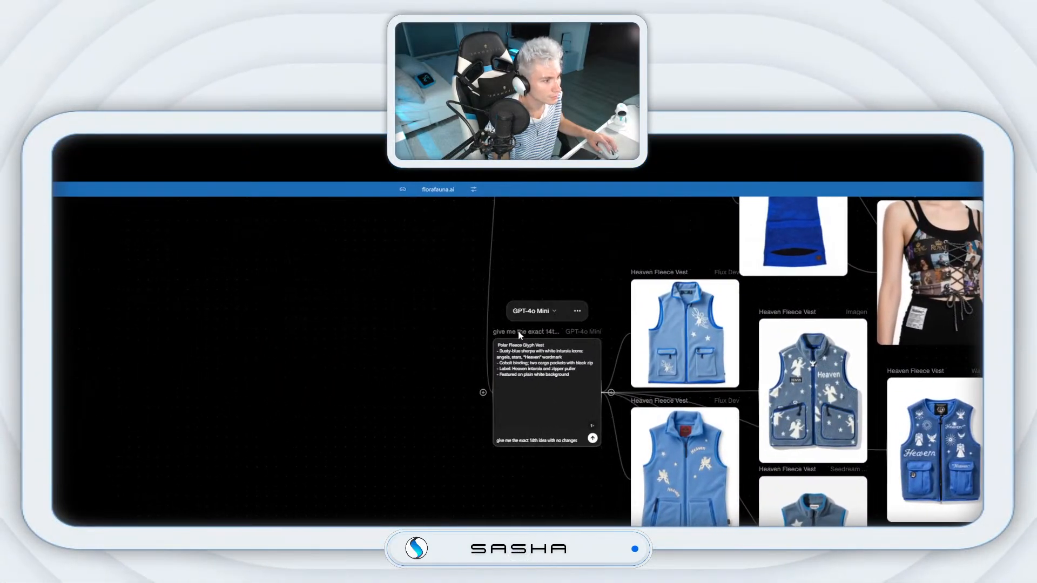
right_click(520, 335)
click(533, 384)
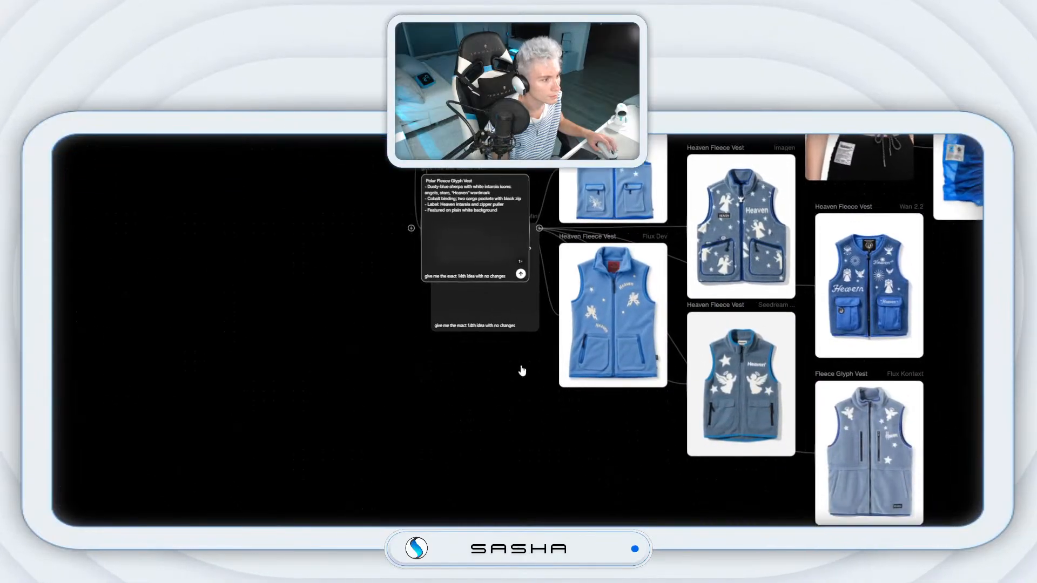
drag(535, 240, 507, 418)
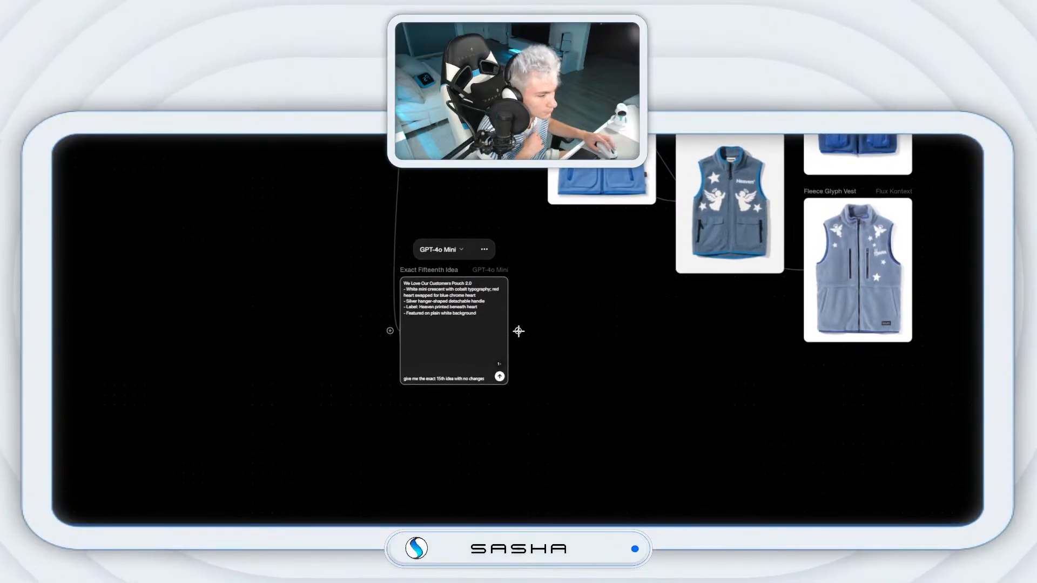
Step: Branch a 1:1 Flux Dev image block off the fifteenth idea, apply the HEAVN style and generate it
drag(519, 331, 537, 352)
click(521, 316)
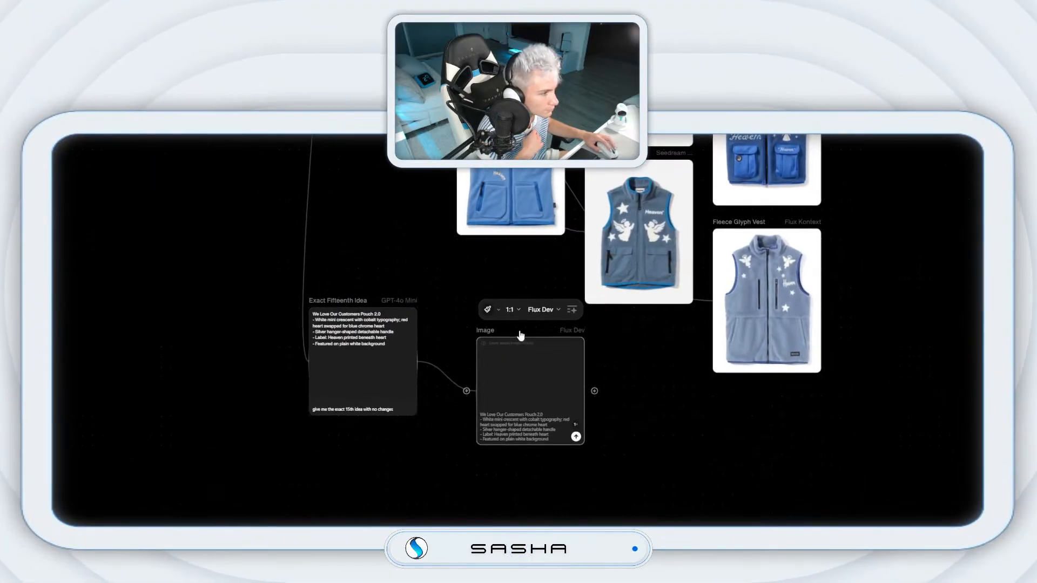
click(511, 309)
click(489, 309)
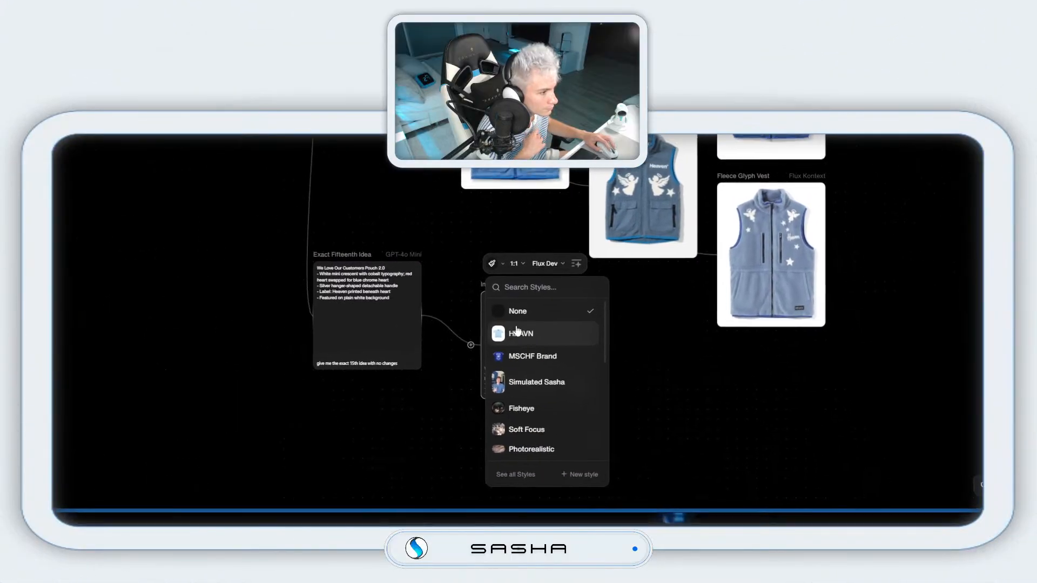
click(517, 332)
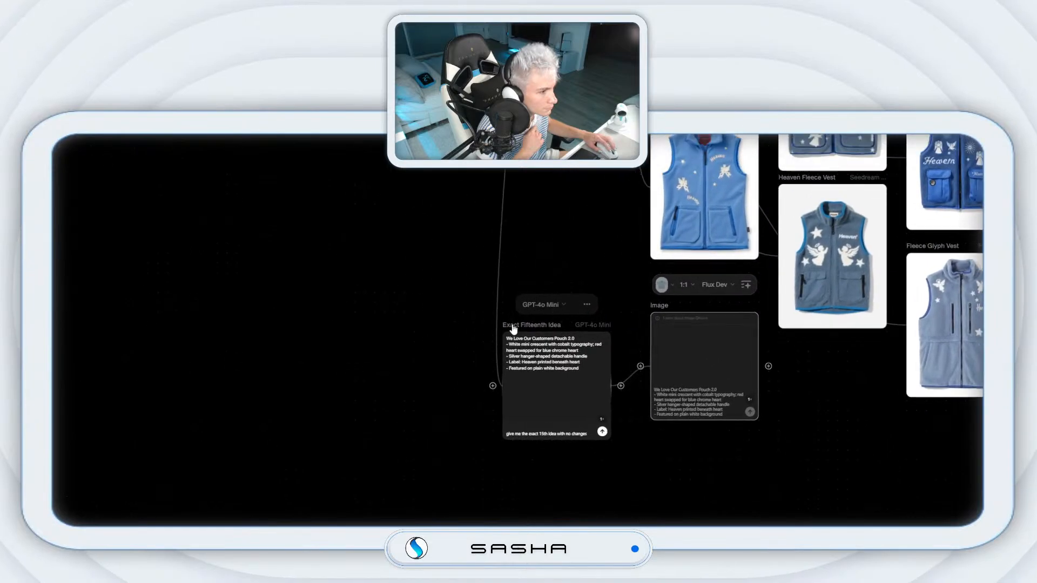
Step: Branch a 3:4 Flux Dev image block off the fifteenth idea below the first pouch, apply the HEAVN style and generate it
drag(620, 384, 681, 516)
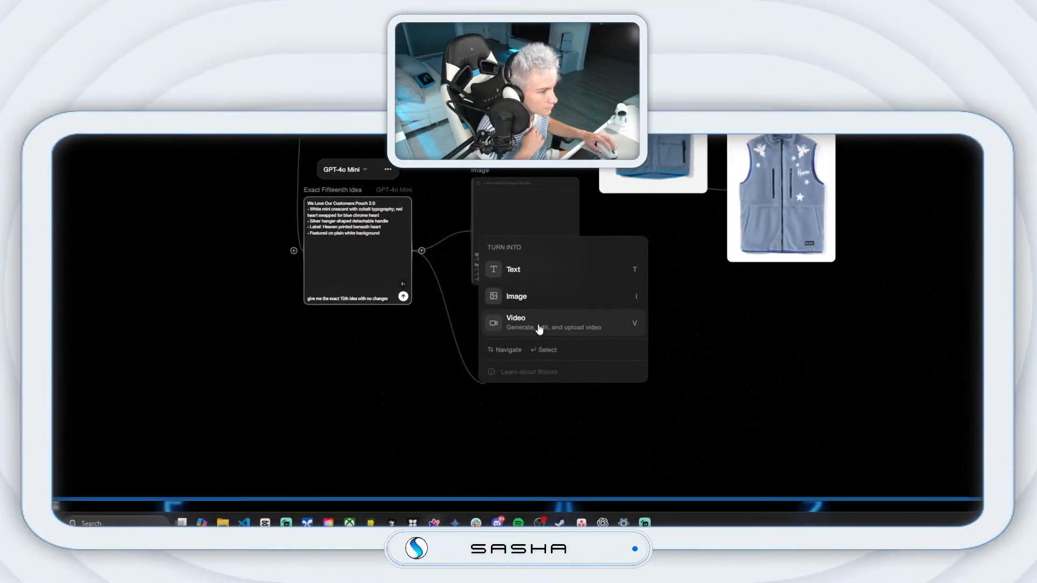
click(521, 296)
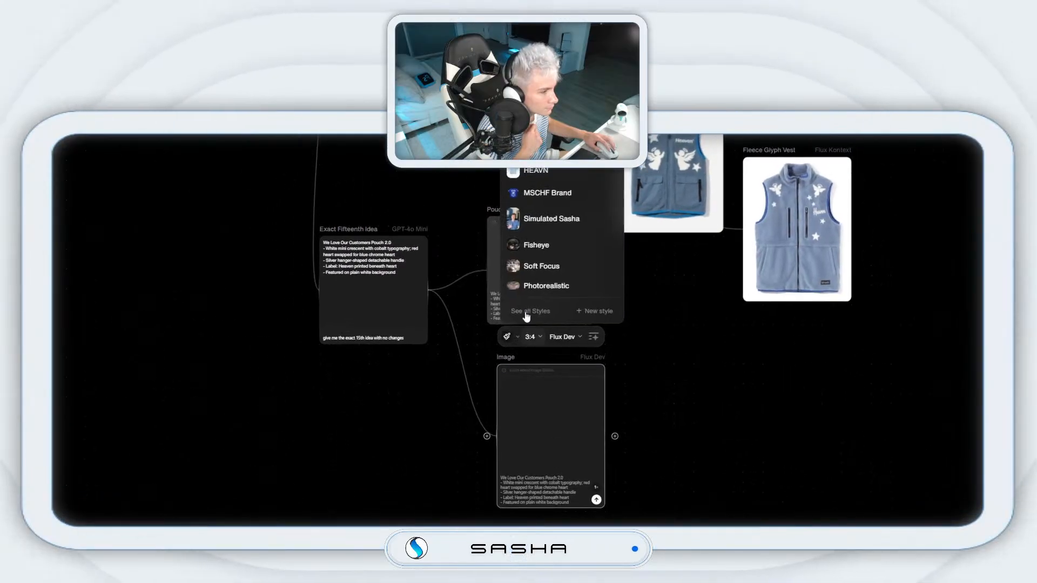
click(540, 172)
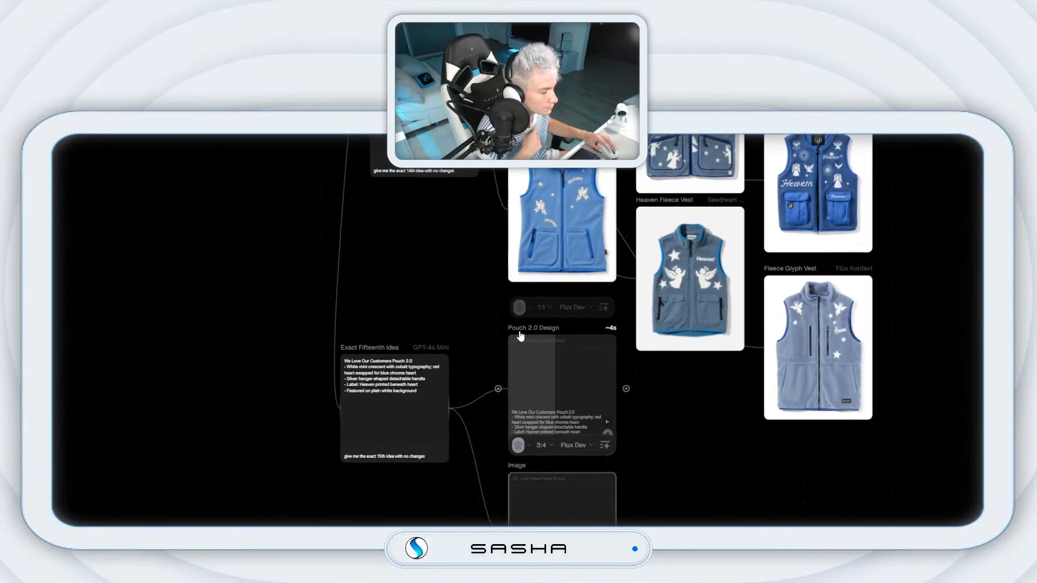
Step: Branch a 3:4 Imagen image block off the fifteenth idea, generate it and place it beside the Flux Dev pouches
drag(462, 398, 731, 431)
click(543, 304)
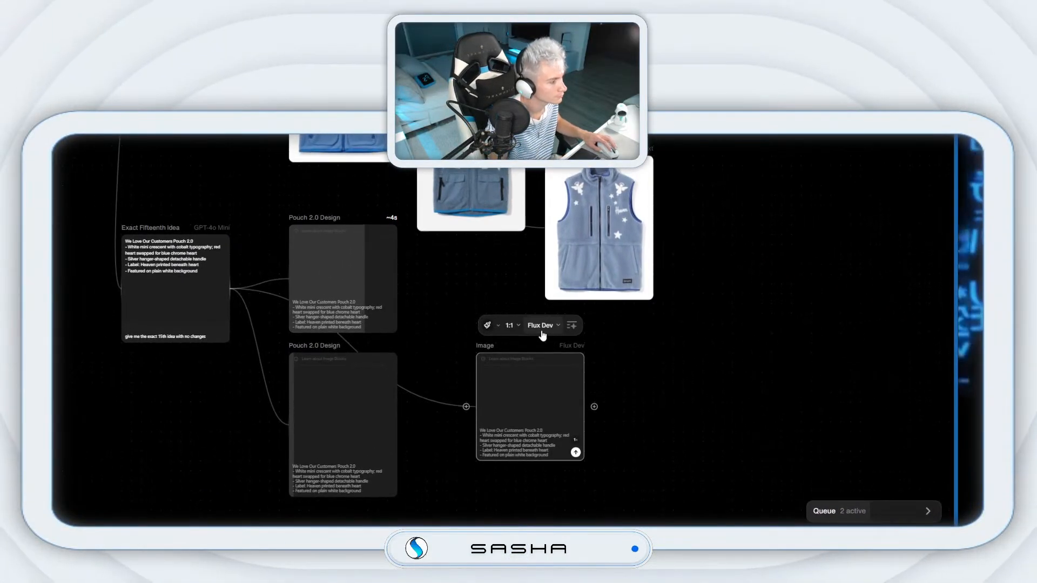
click(564, 150)
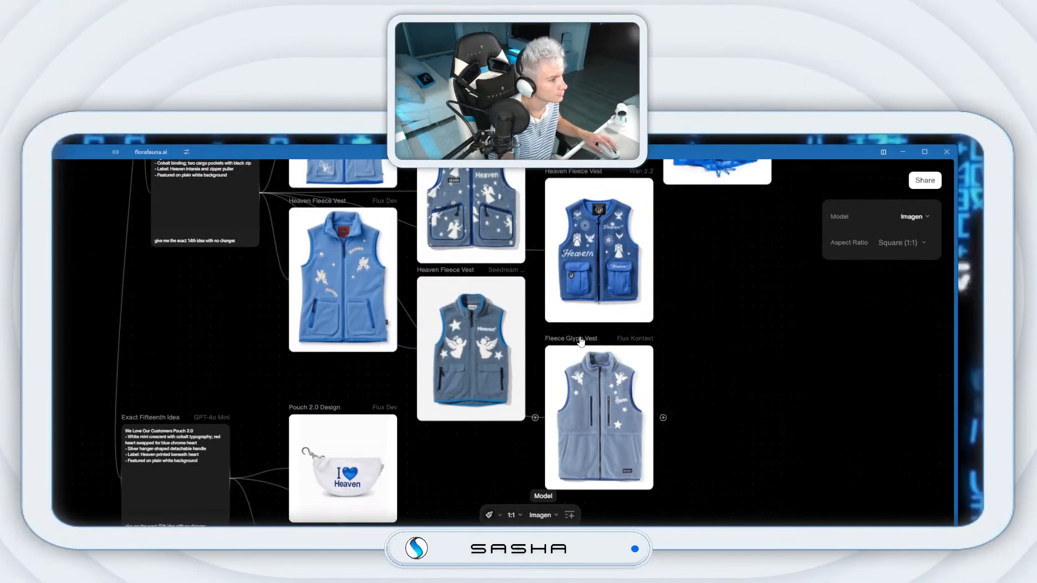
click(512, 376)
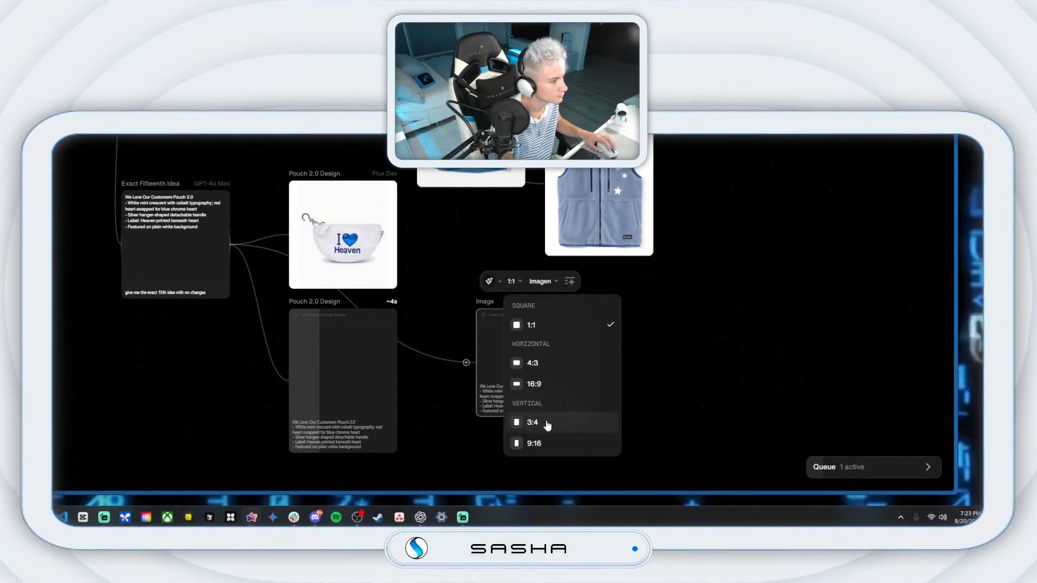
drag(486, 304, 427, 215)
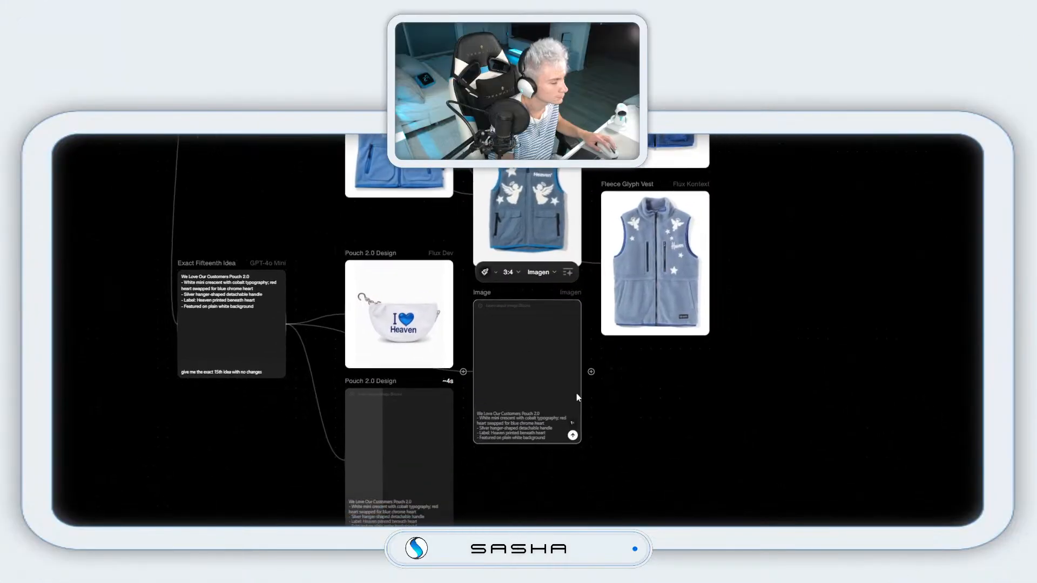
drag(545, 387, 537, 335)
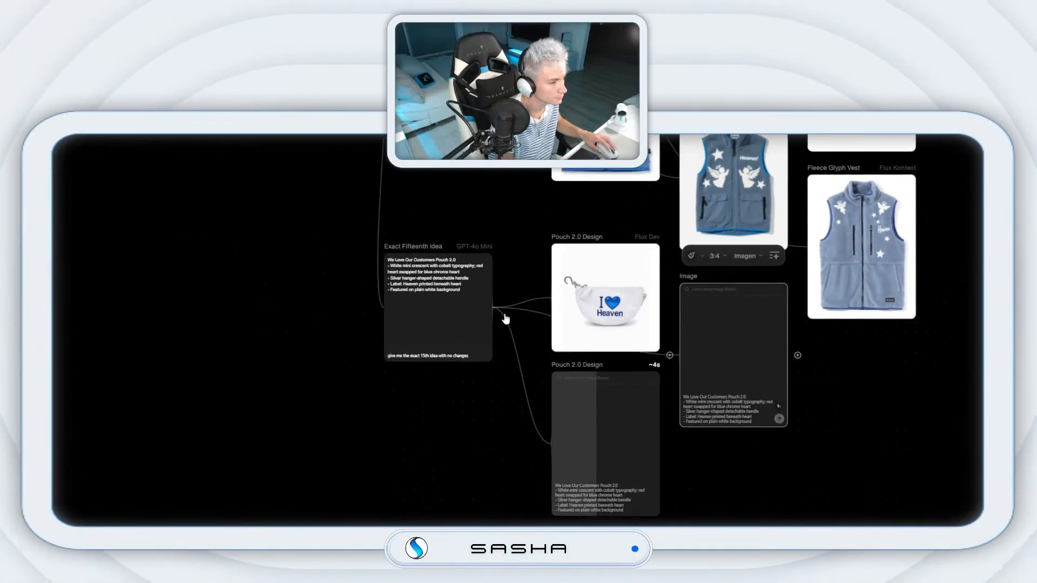
Step: Branch a 3:4 Seedream V3 image block off the fifteenth idea, generate it and align it below the Imagen pouch
drag(232, 195, 464, 407)
drag(559, 422, 559, 421)
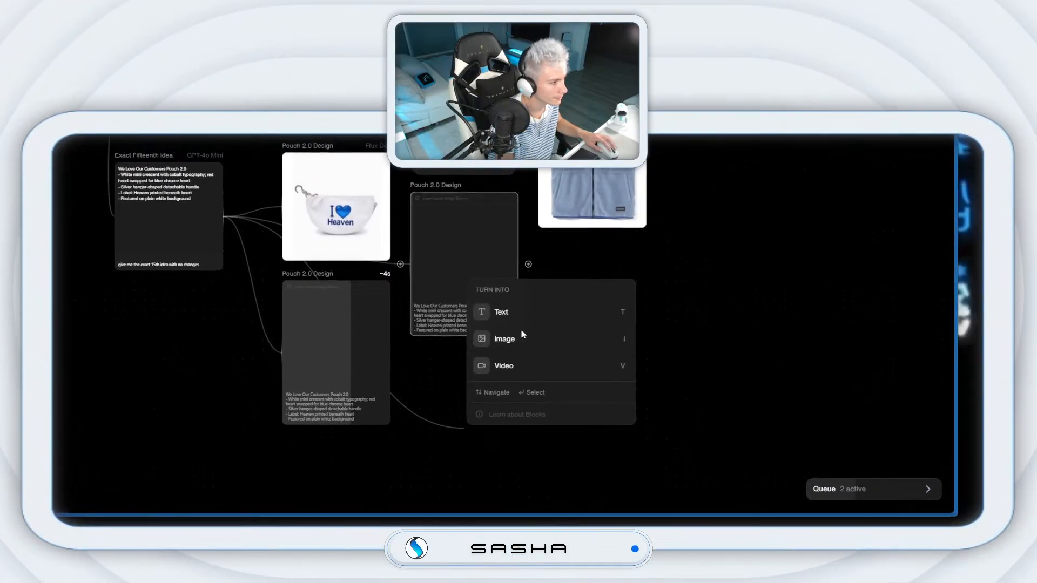
click(520, 330)
click(518, 335)
click(527, 318)
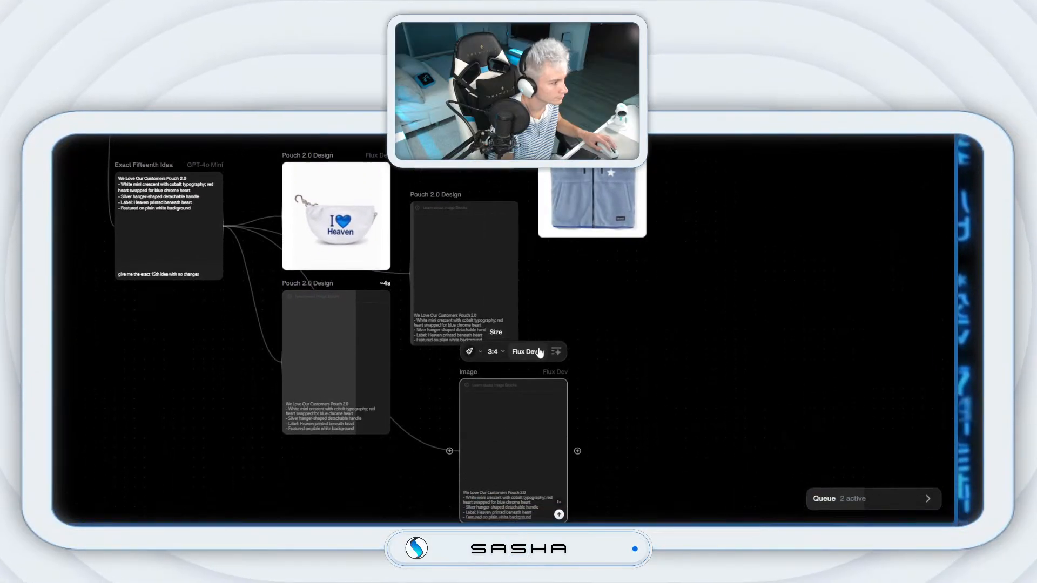
click(537, 333)
click(575, 317)
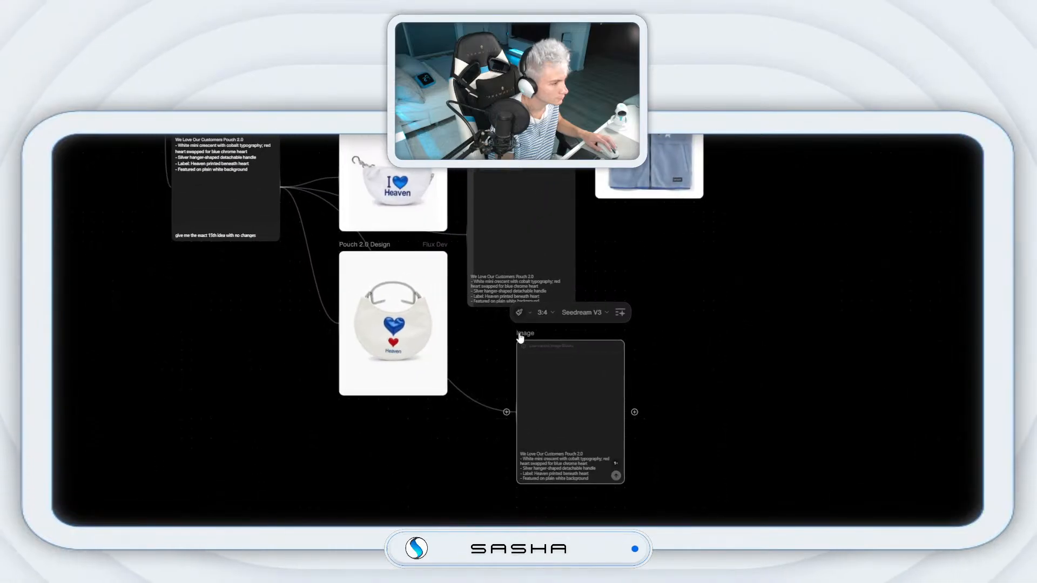
drag(512, 335, 487, 329)
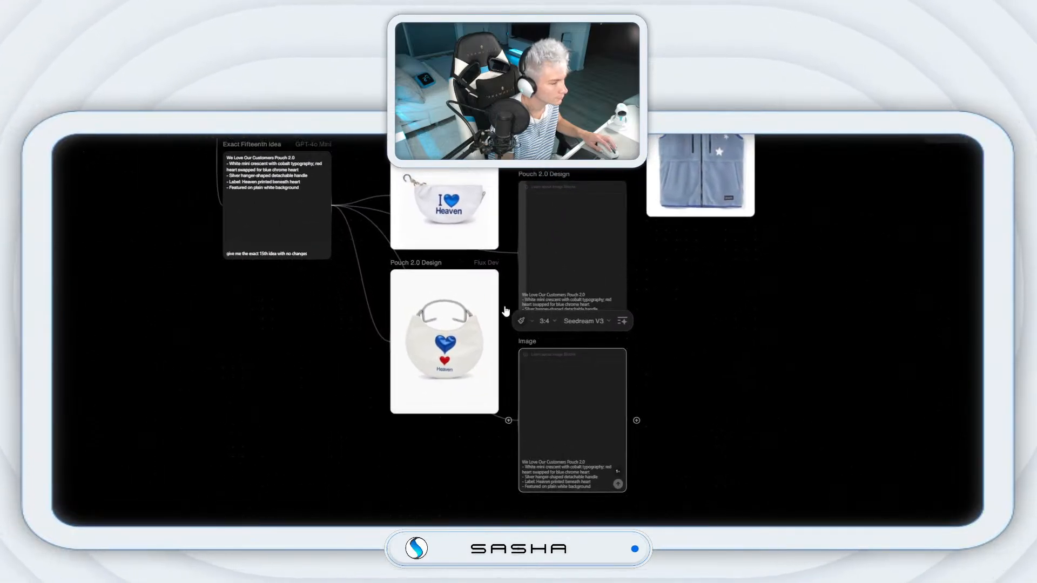
Step: Branch a 3:4 Wan 2.2 image block off the fifteenth idea, generate it and place it beside the Imagen pouch
drag(339, 203, 688, 364)
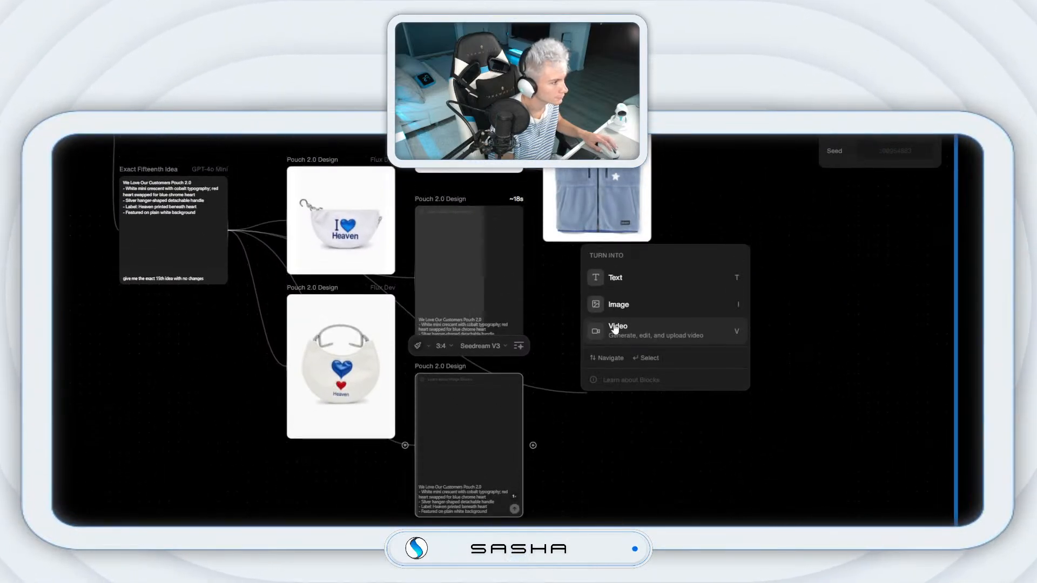
click(622, 303)
click(617, 335)
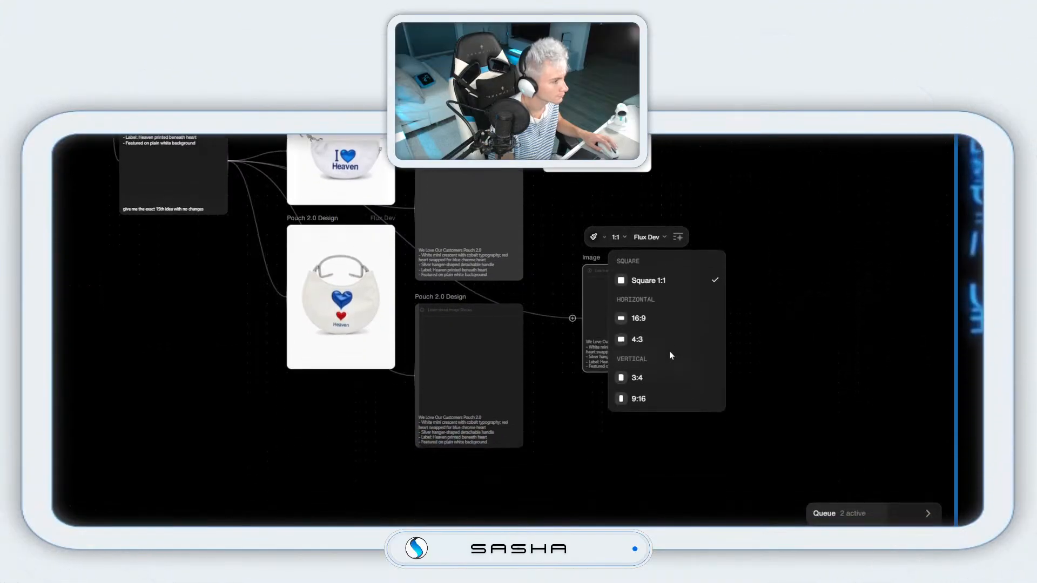
click(643, 473)
click(651, 333)
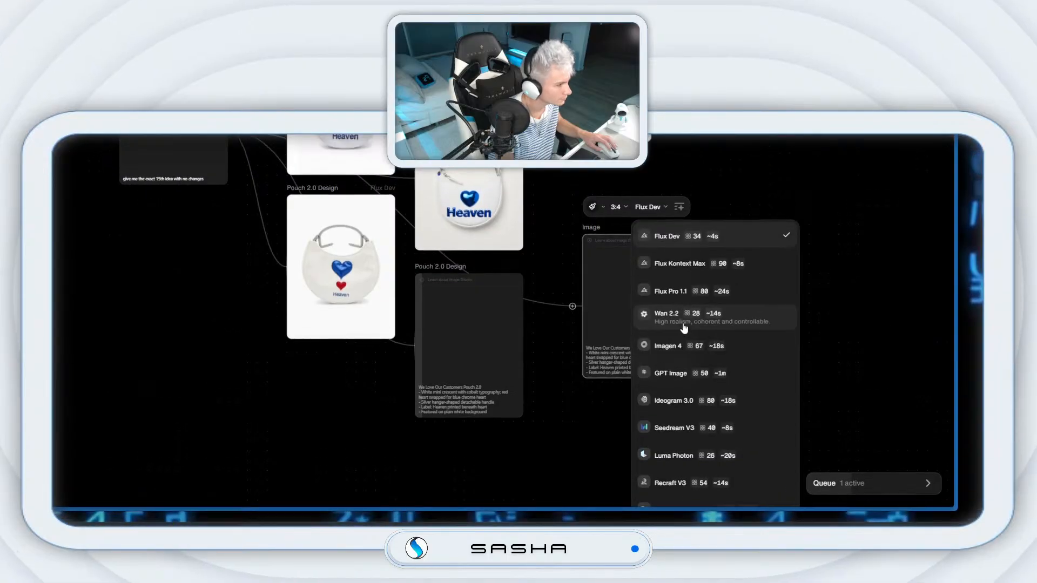
click(667, 303)
click(683, 355)
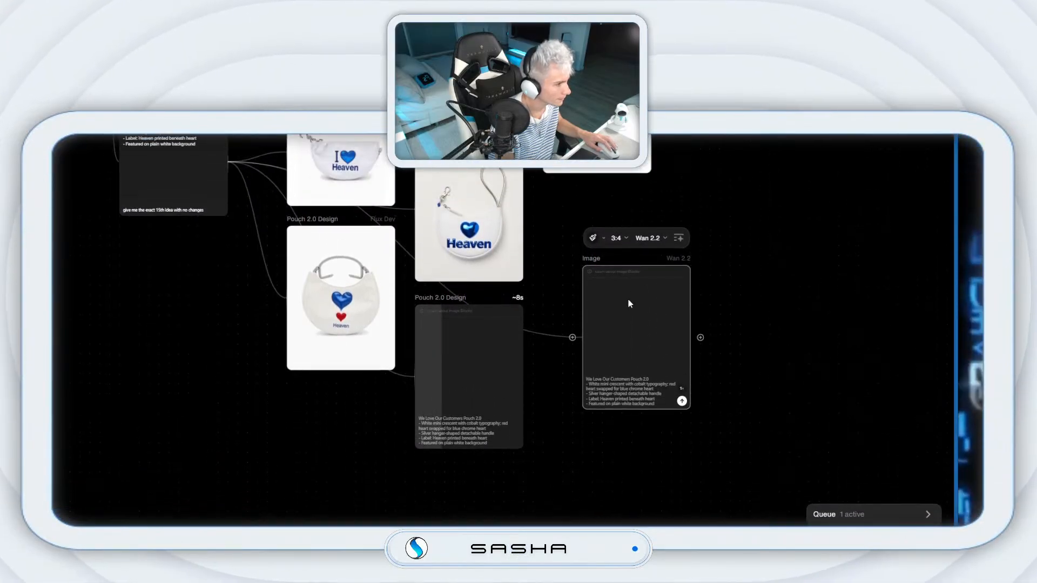
drag(590, 224, 553, 174)
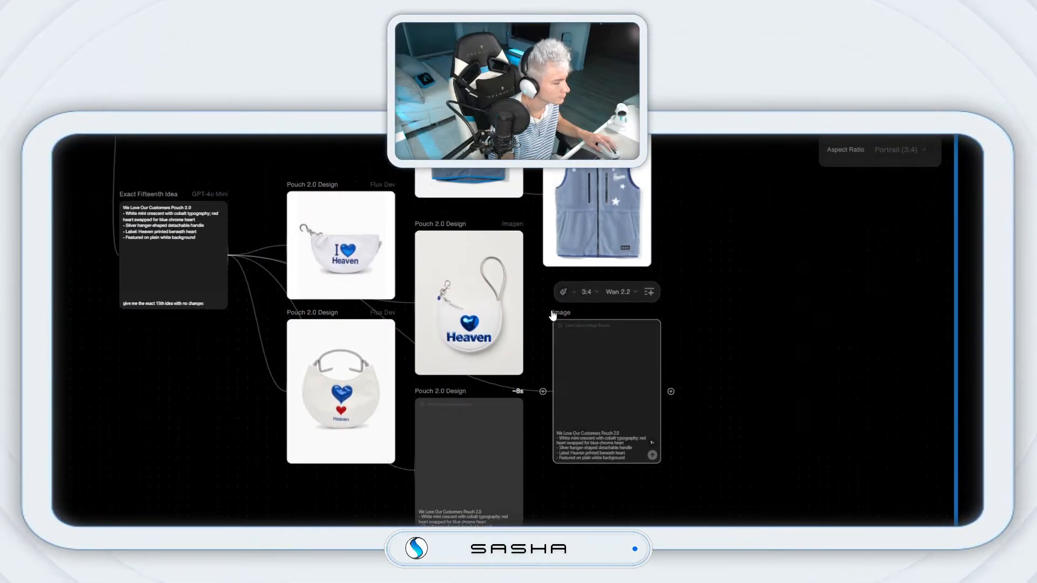
drag(553, 315, 554, 304)
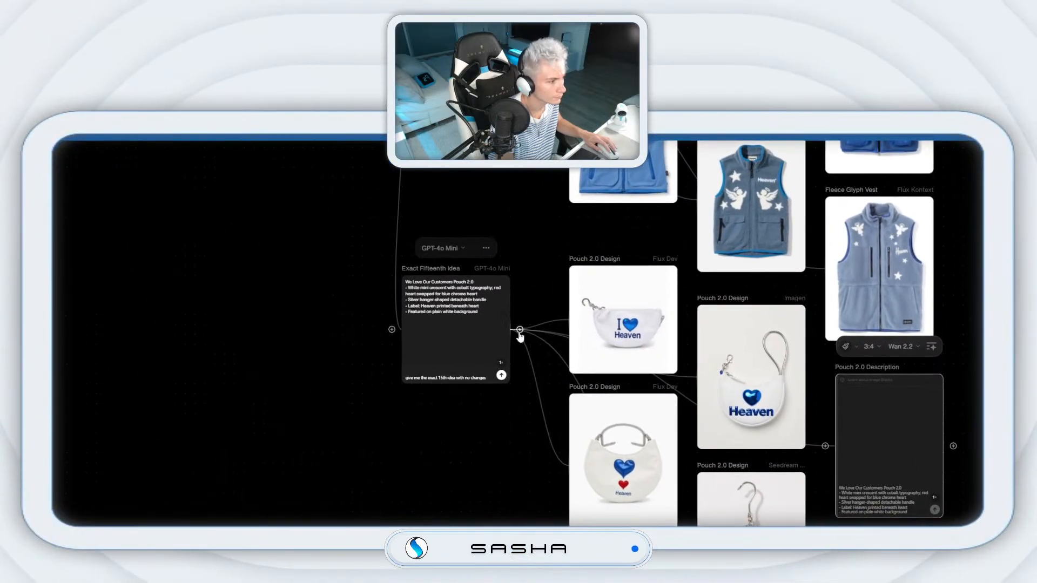
Step: Branch a 3:4 Flux Kontext image block off the fifteenth idea, align it below the Wan 2.2 pouch and generate it
drag(239, 293, 580, 393)
click(647, 319)
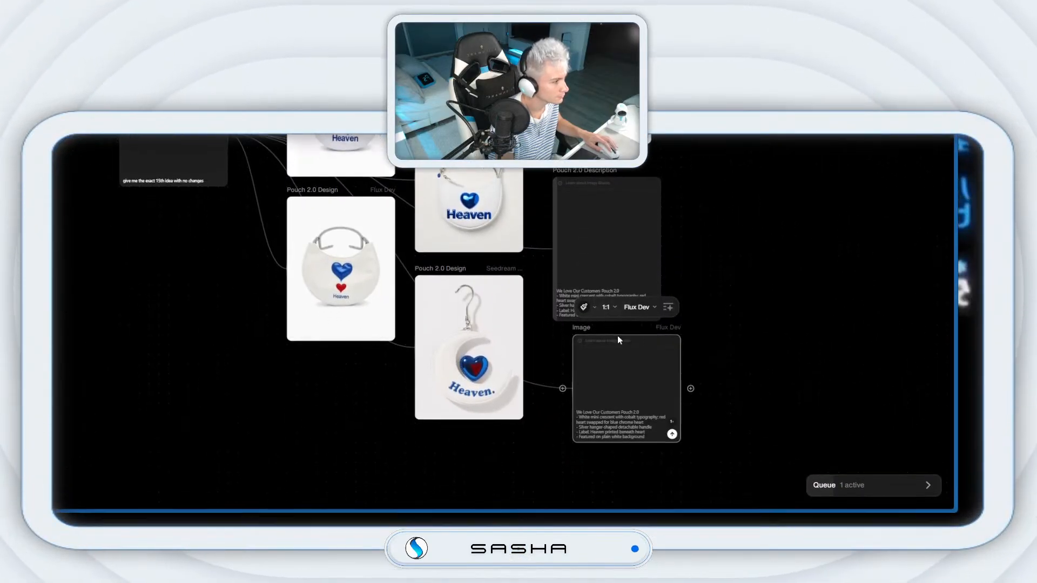
click(647, 312)
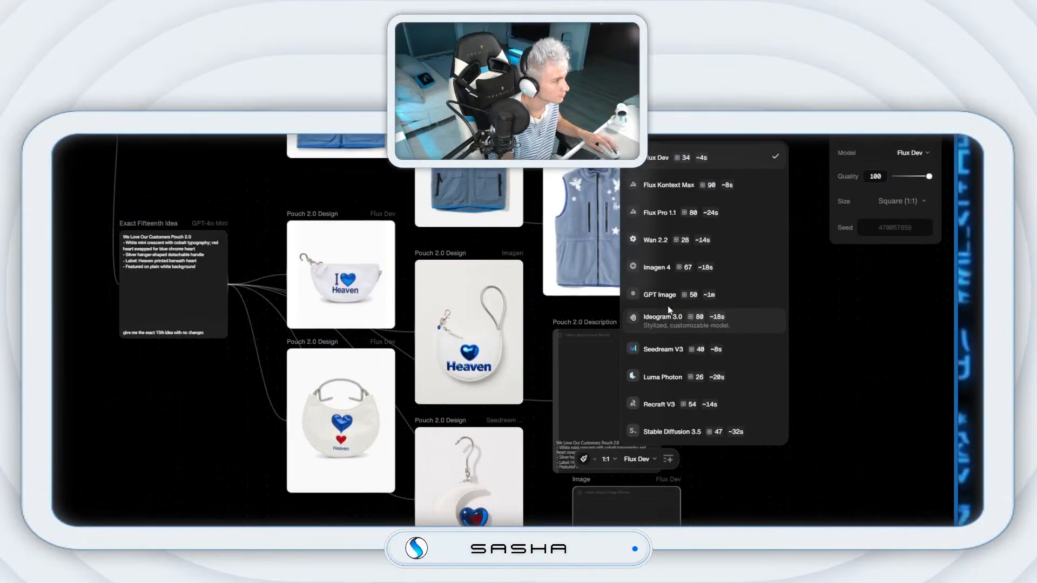
click(670, 54)
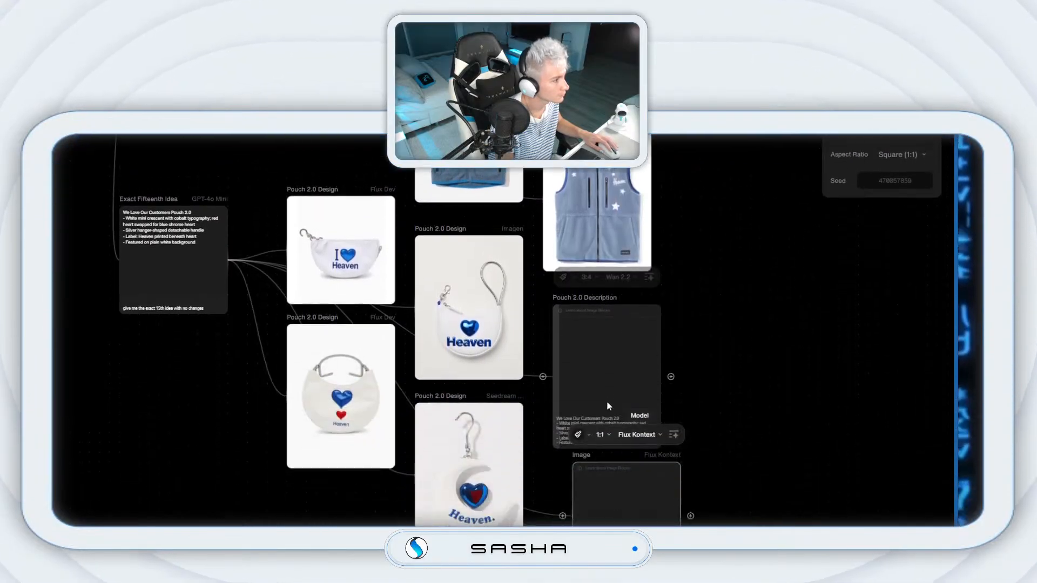
click(600, 435)
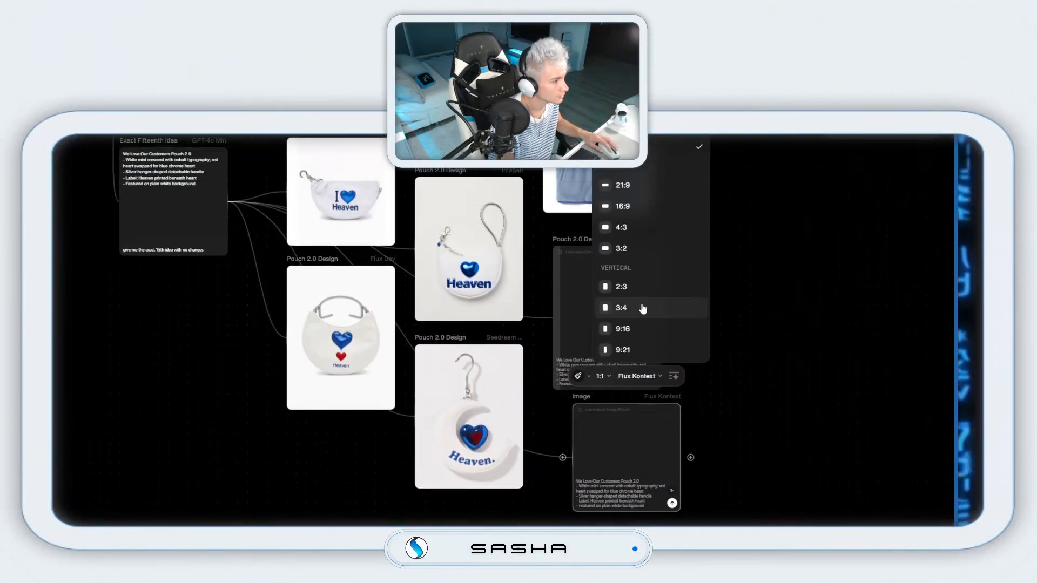
click(637, 419)
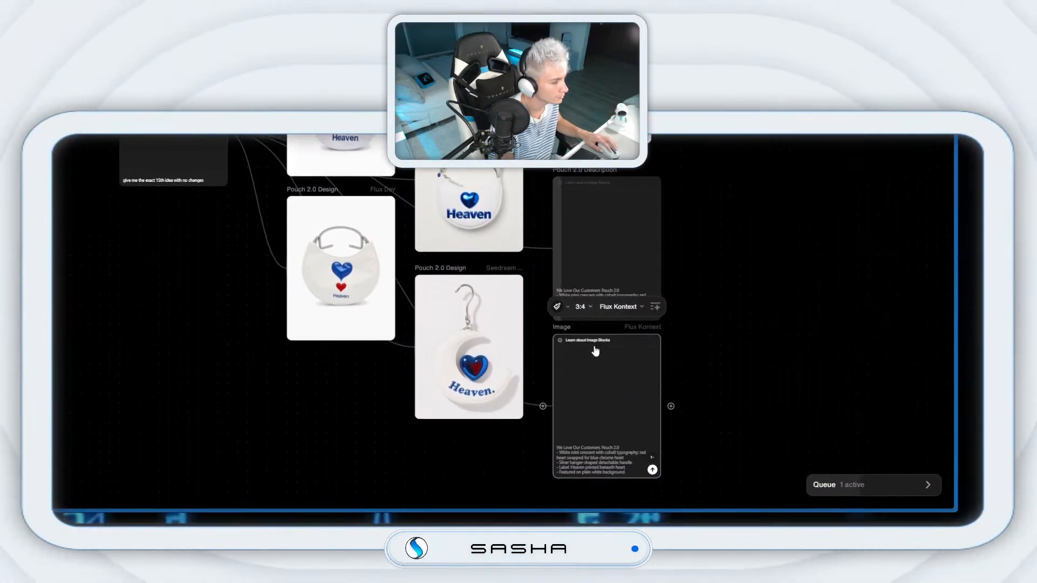
click(653, 450)
drag(569, 332, 546, 327)
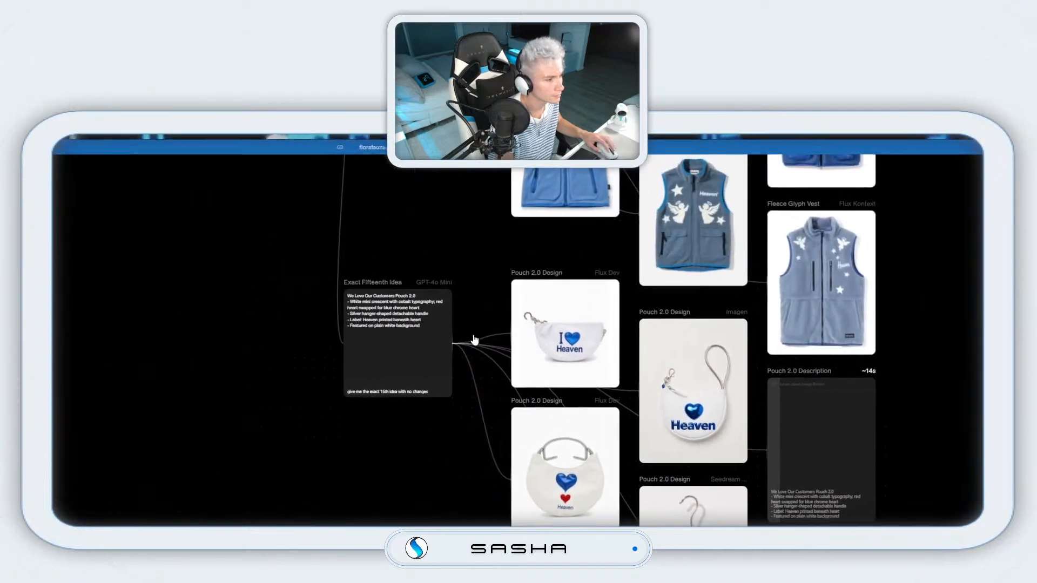
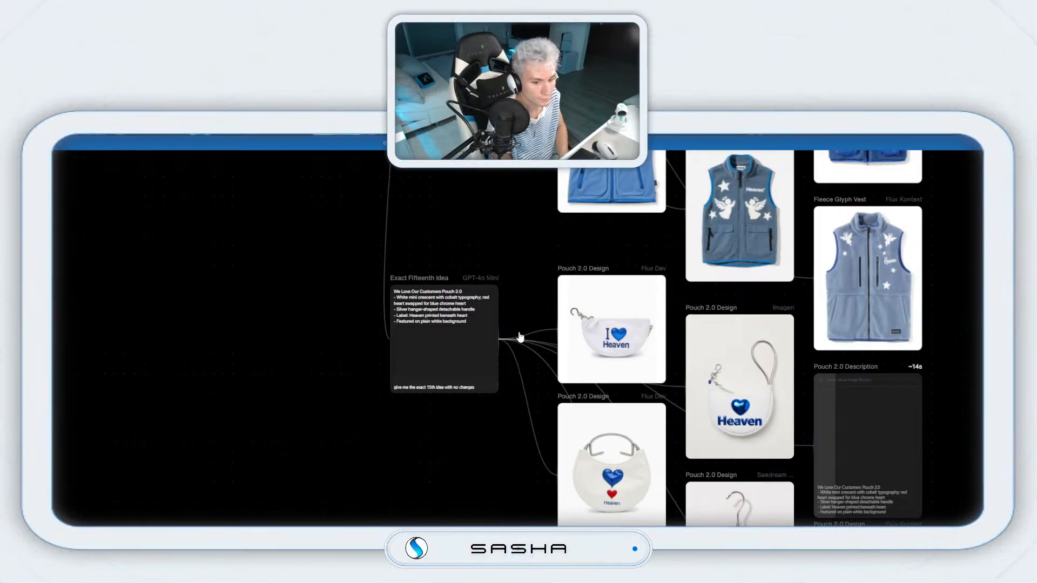
Step: Duplicate the fifteenth idea's text block and place the copy below the original
drag(502, 431, 556, 294)
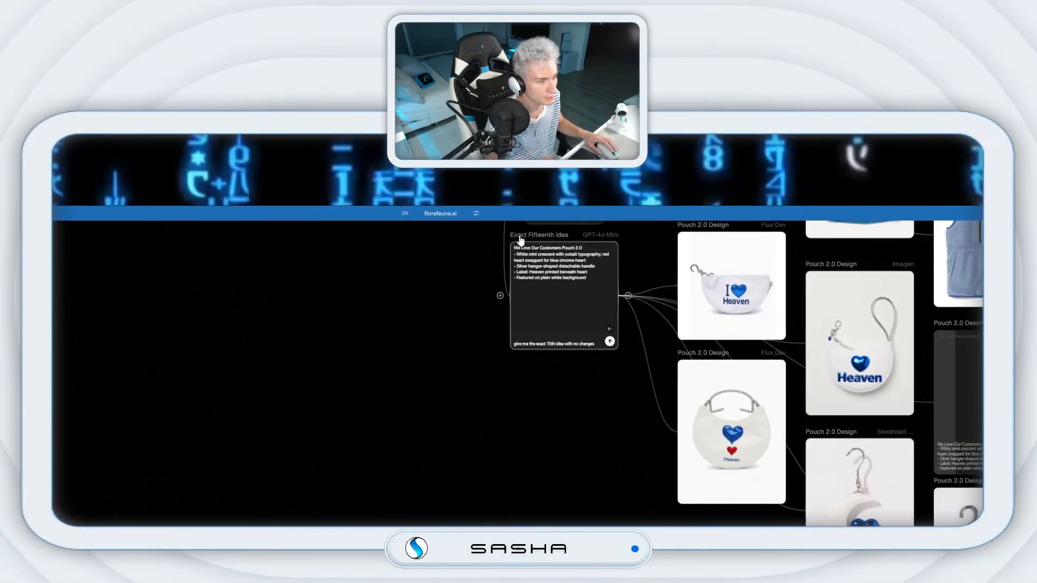
right_click(520, 239)
click(521, 289)
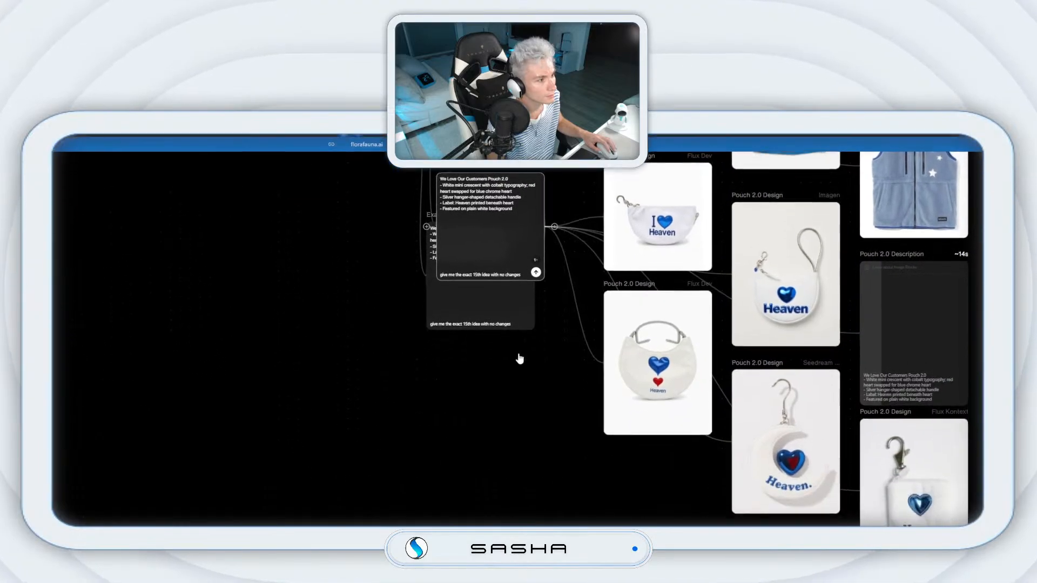
click(478, 302)
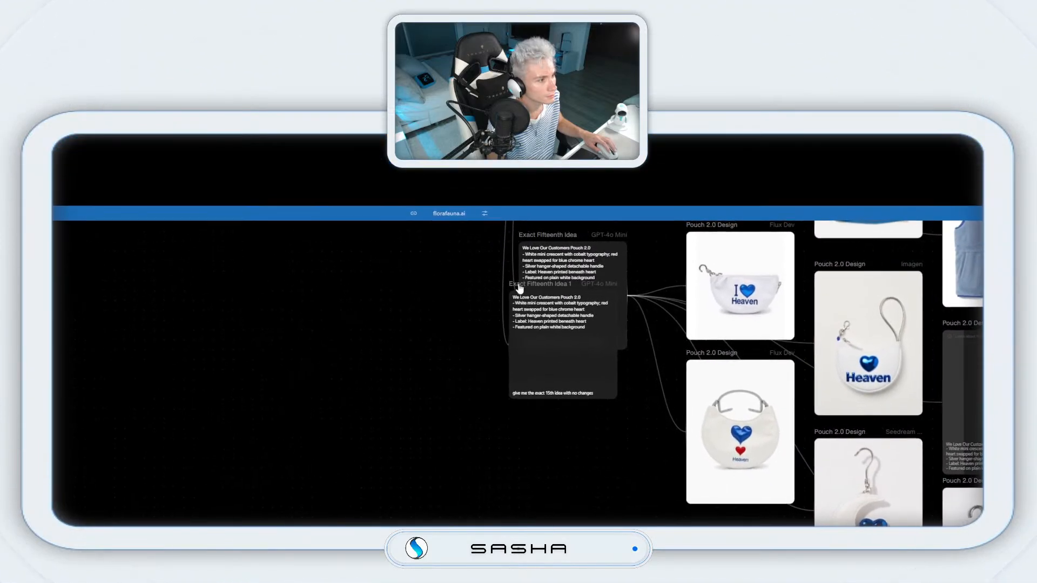
mouse_move(519, 319)
mouse_down()
mouse_move(524, 383)
mouse_move(519, 338)
mouse_up()
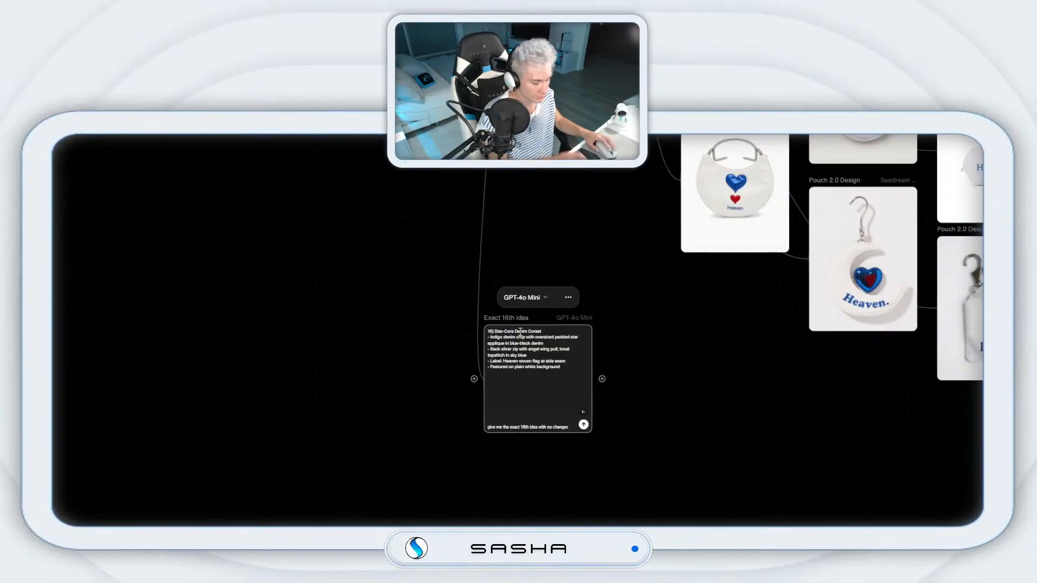
Step: Branch a 1:1 Flux Dev image block off the sixteenth idea, apply the HEAVN style and generate it
drag(602, 378, 696, 442)
click(543, 340)
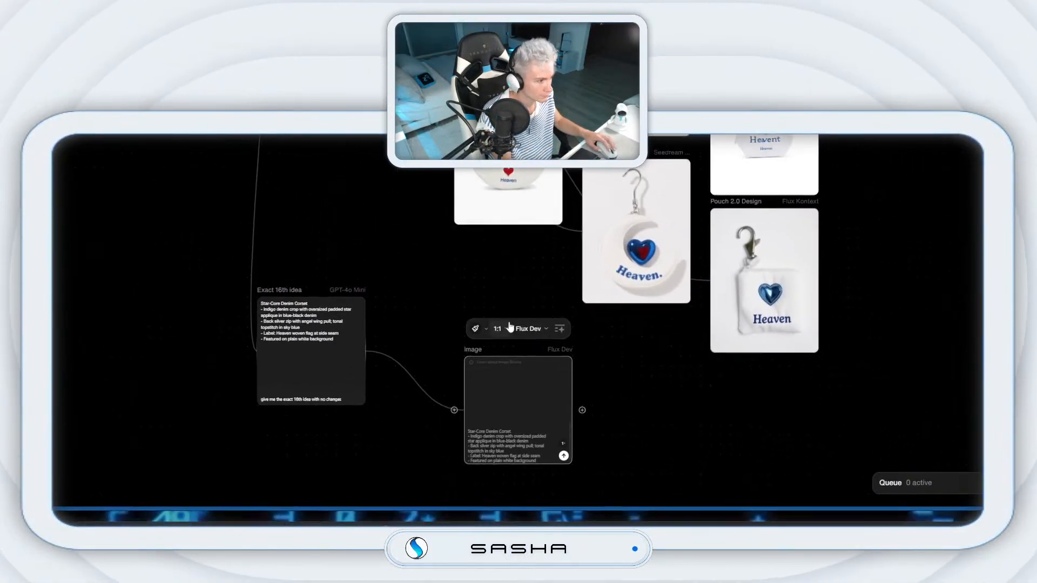
click(520, 335)
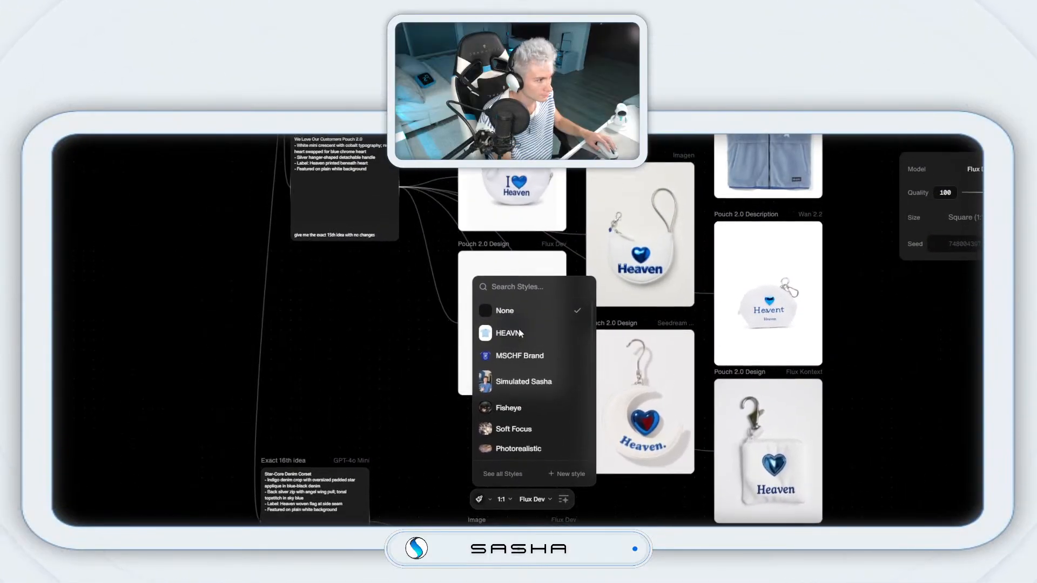
click(523, 291)
click(506, 441)
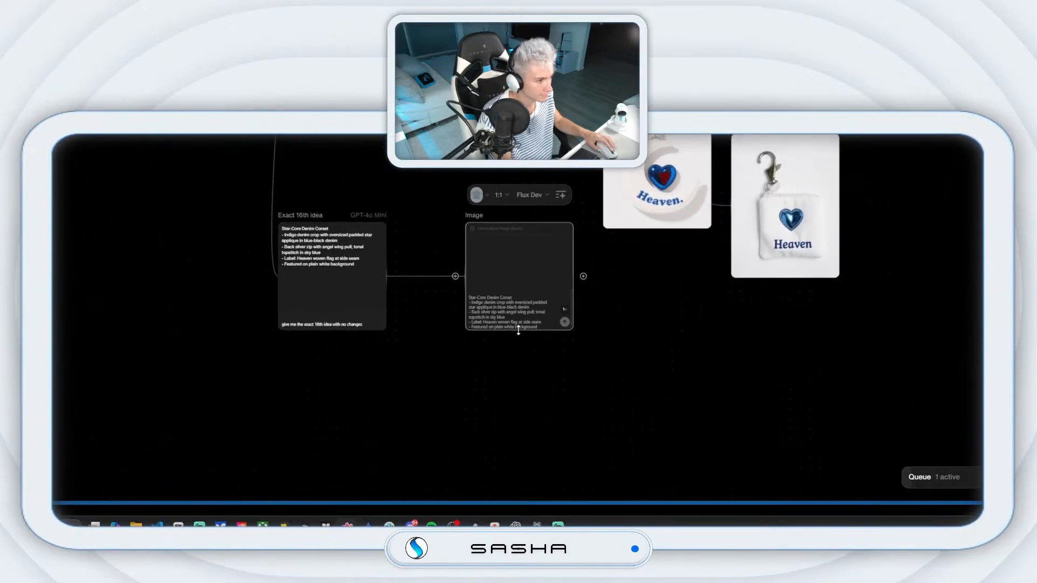
Step: Branch a 3:4 Flux Dev image block with the HEAVN style off the sixteenth idea, align it below the first corset and generate it
drag(520, 335, 606, 505)
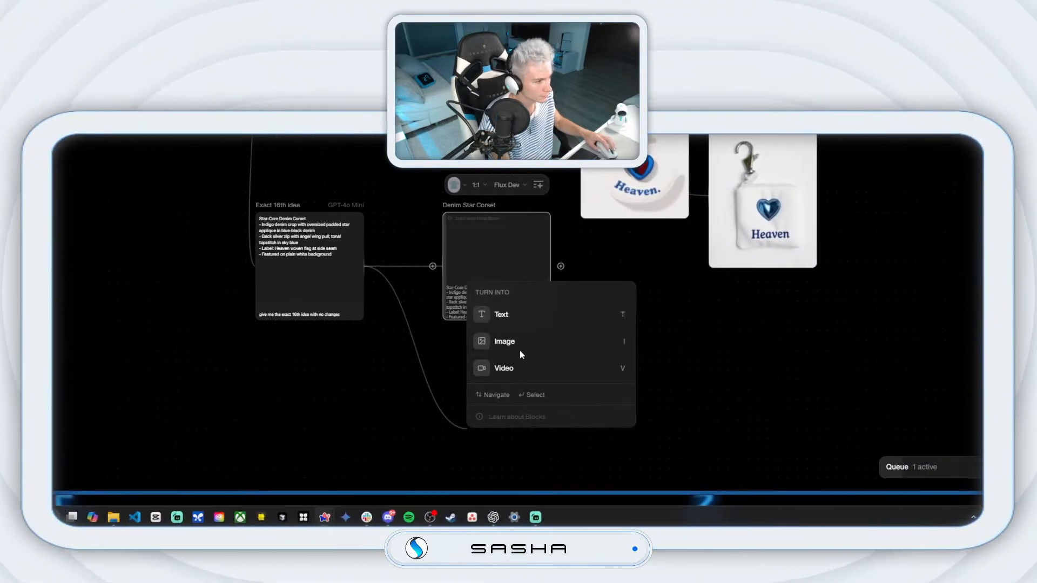
click(521, 354)
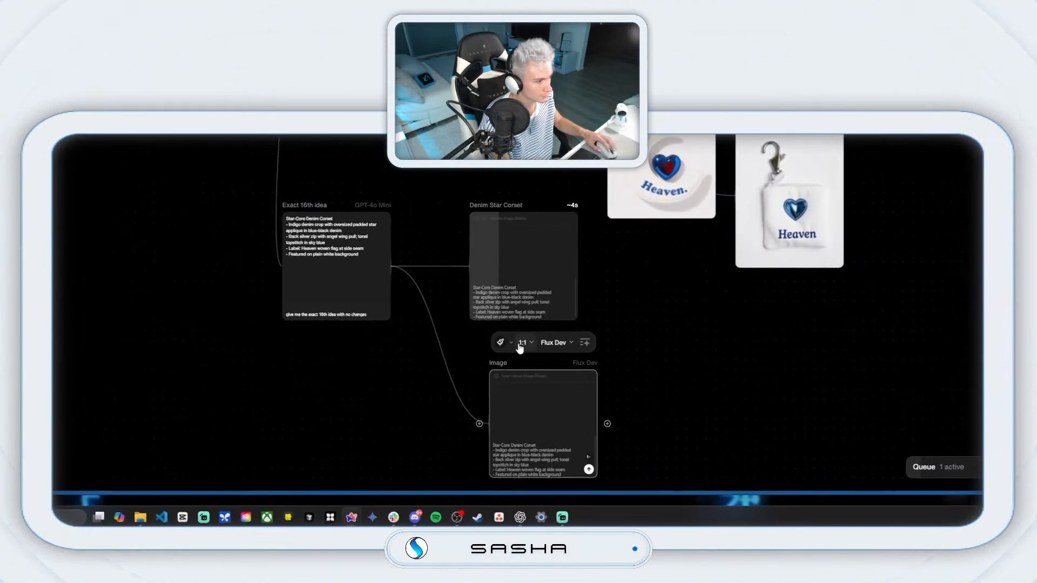
click(557, 181)
click(539, 346)
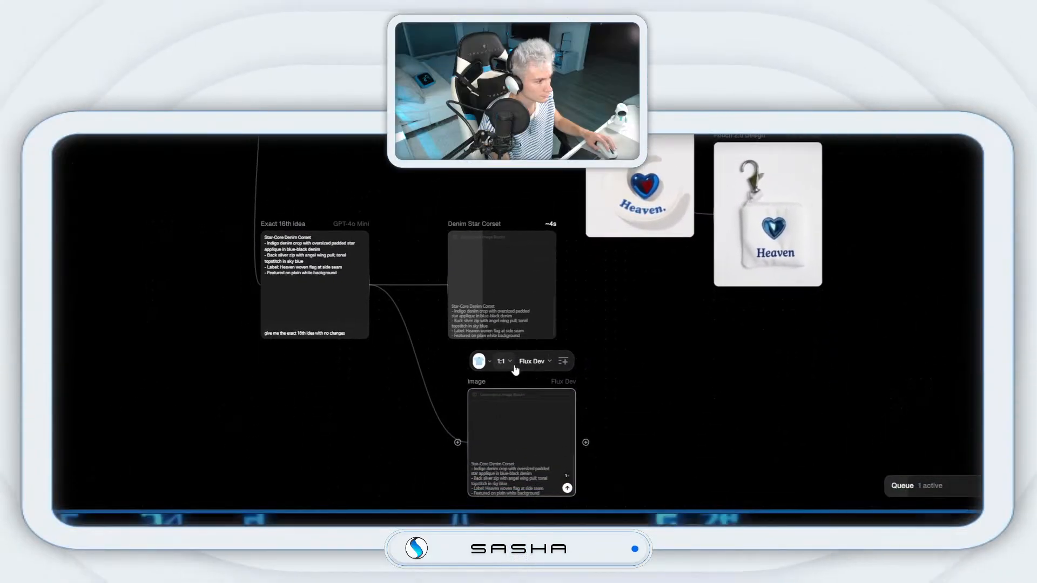
click(532, 295)
click(491, 231)
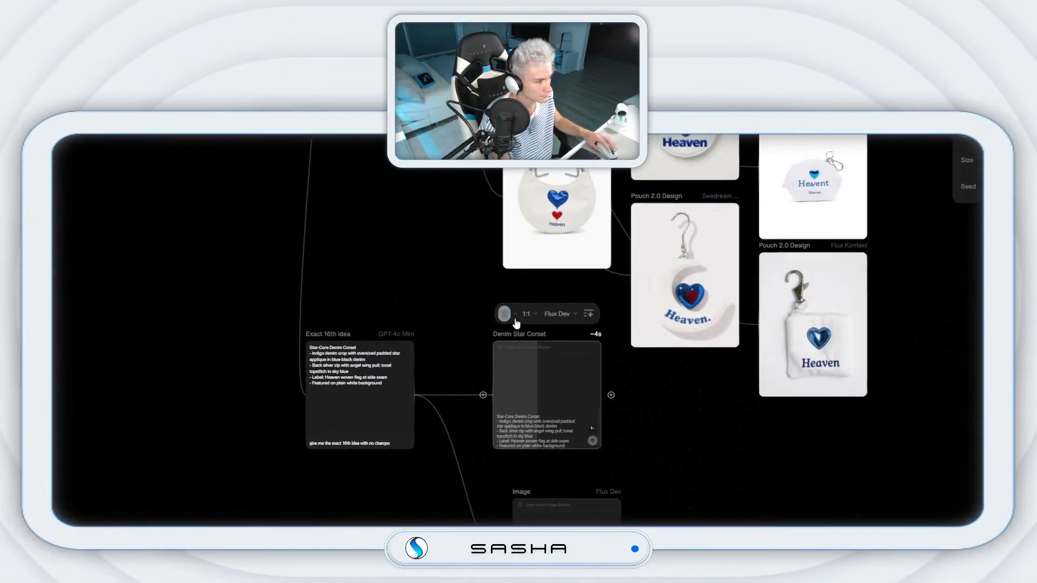
drag(496, 300, 487, 280)
click(521, 480)
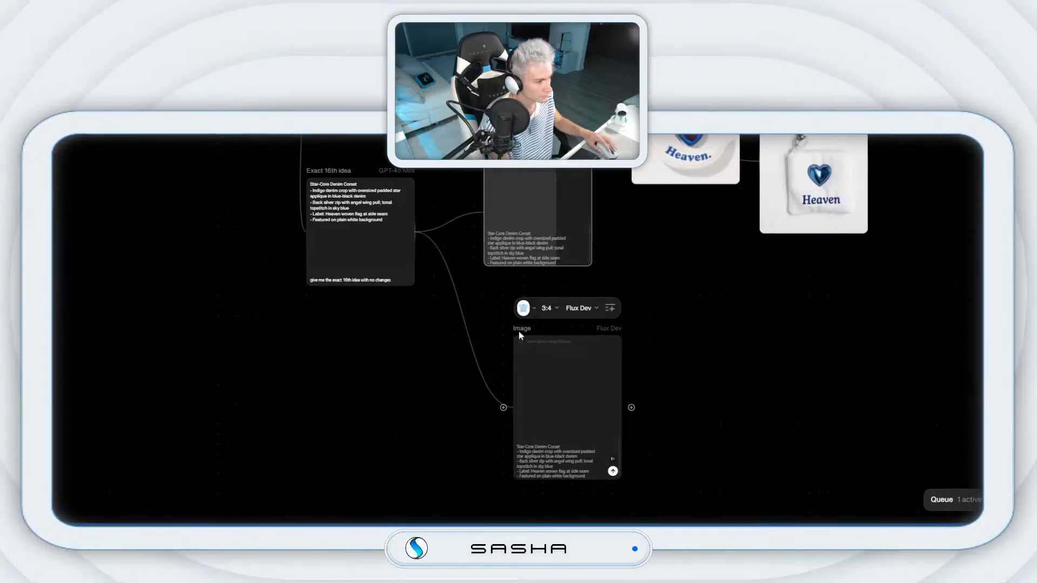
drag(521, 480, 492, 451)
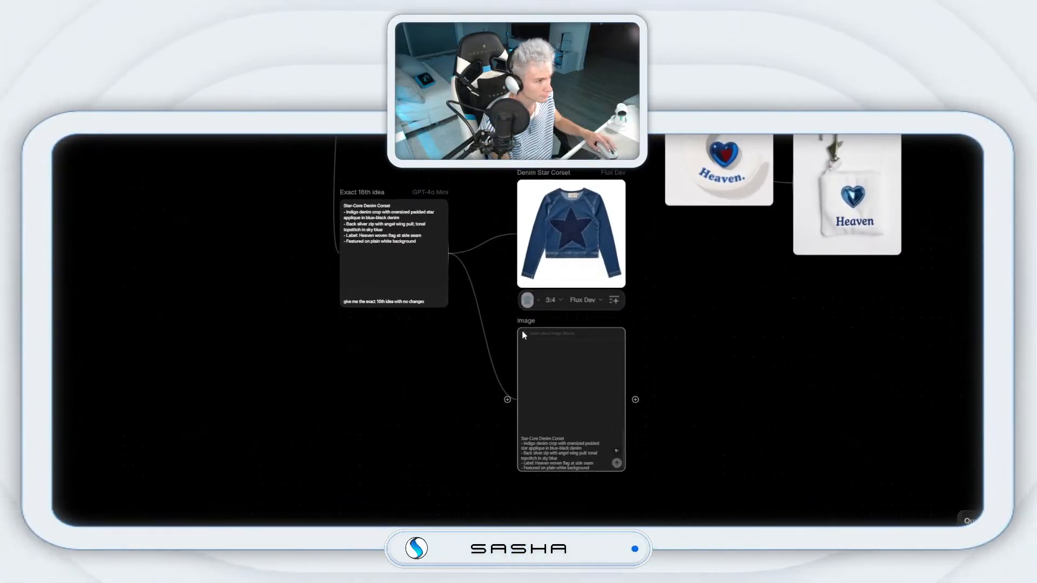
Step: Branch a 3:4 Imagen 4 image block off the sixteenth idea, generate it and place it beside the Flux Dev corsets
drag(680, 462, 753, 479)
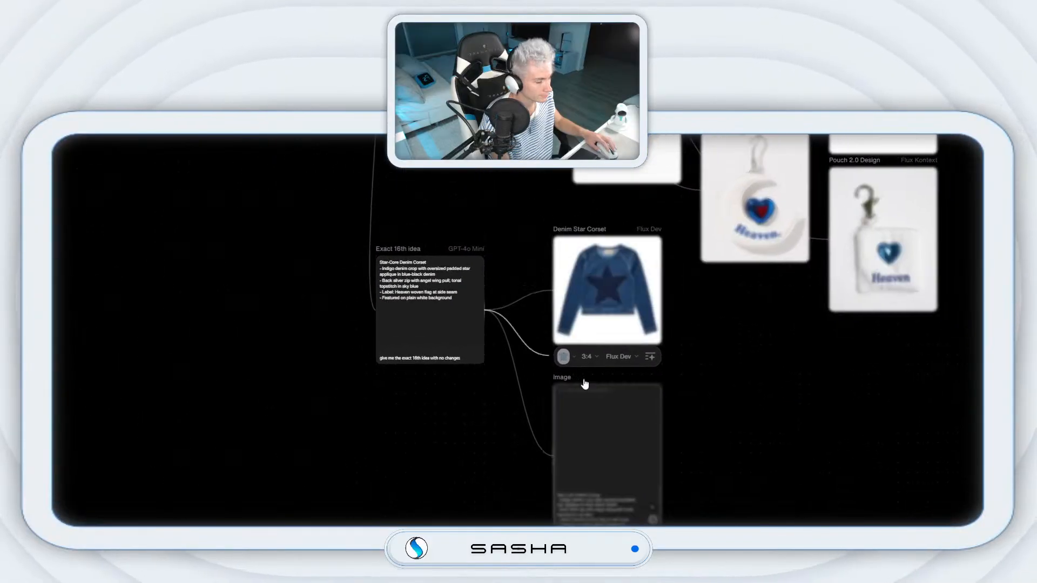
click(629, 345)
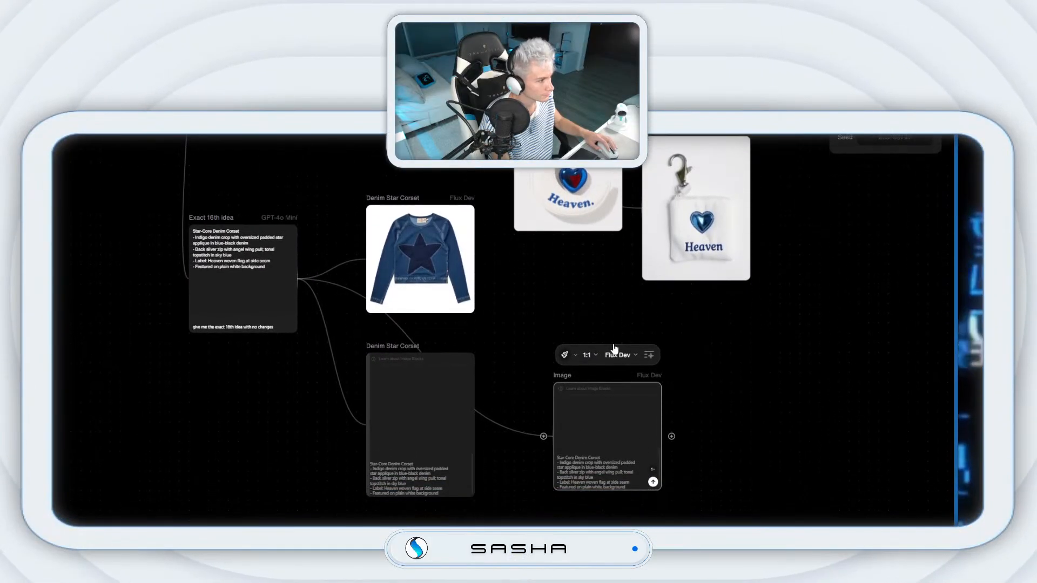
click(618, 351)
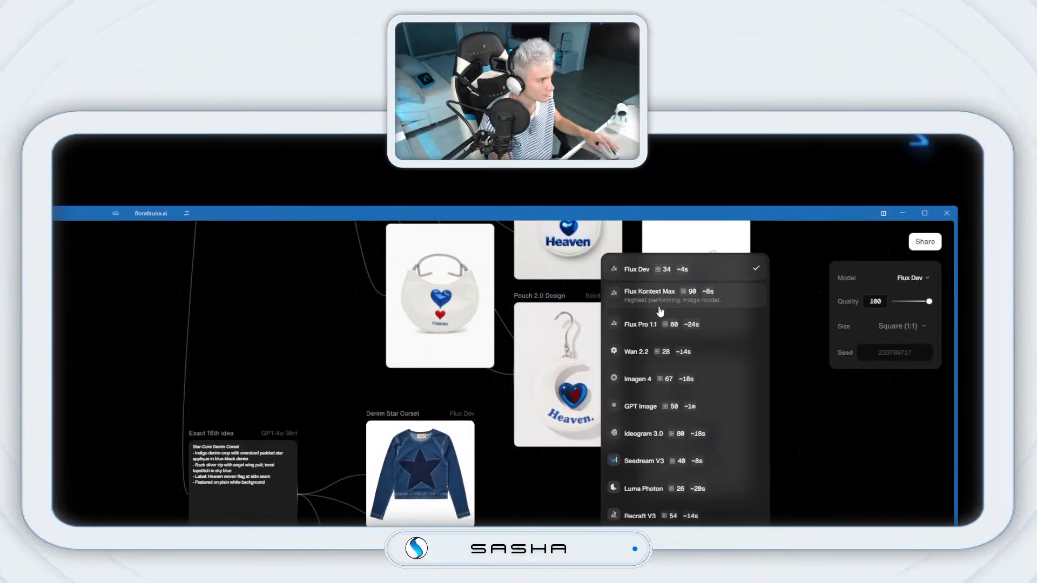
click(640, 379)
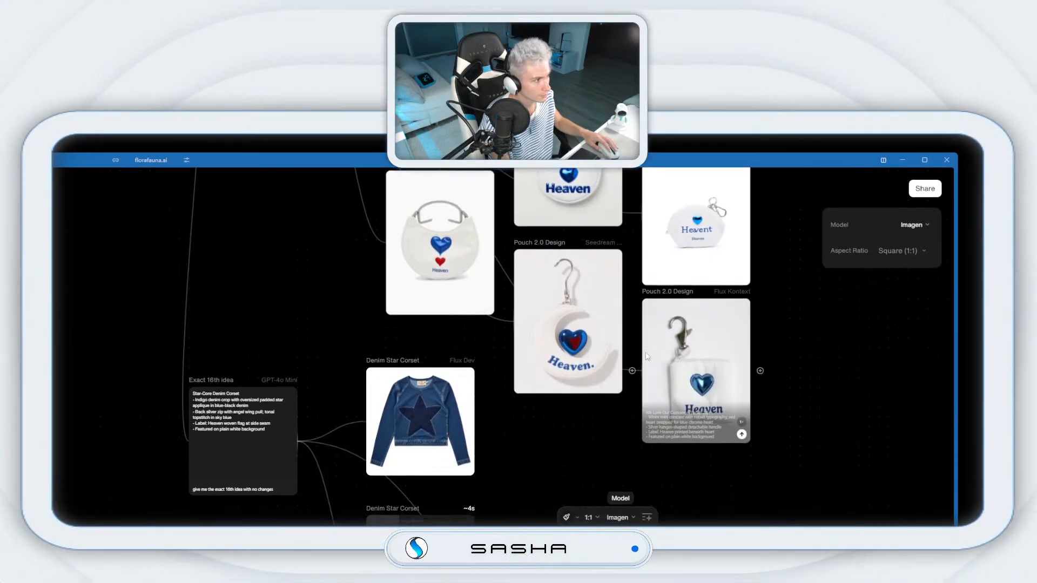
click(591, 315)
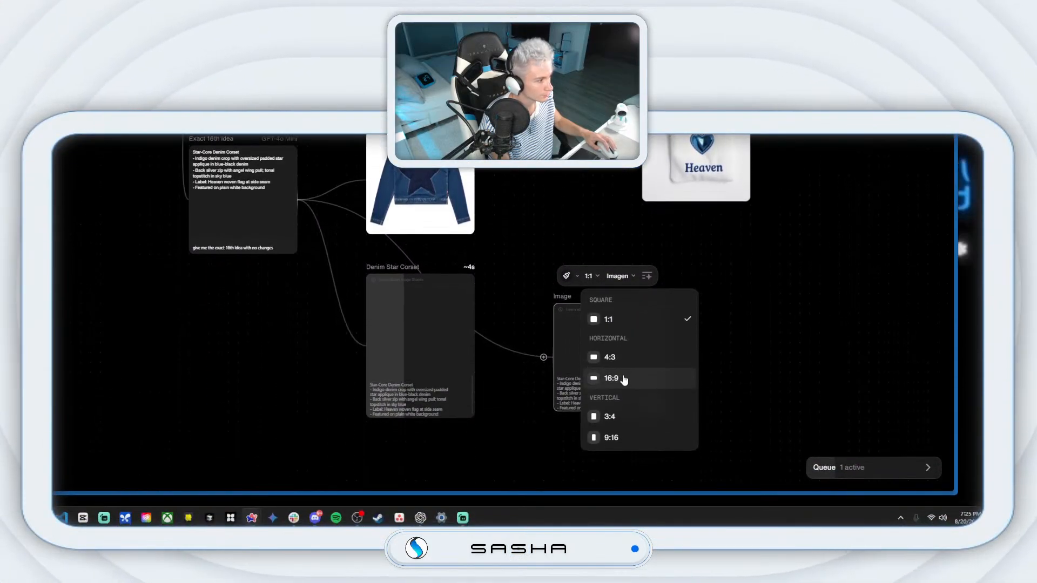
click(621, 416)
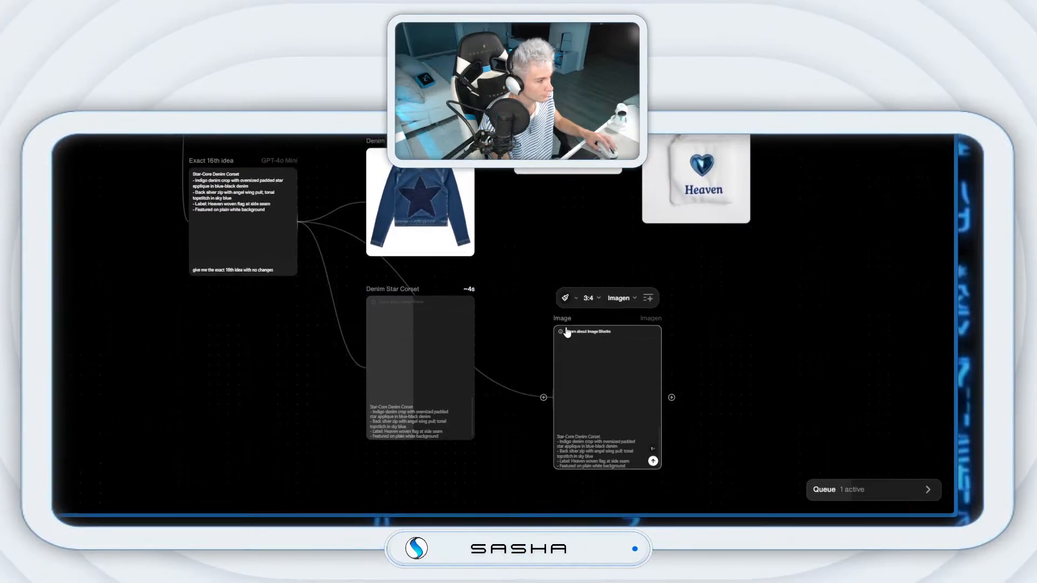
drag(564, 335, 524, 227)
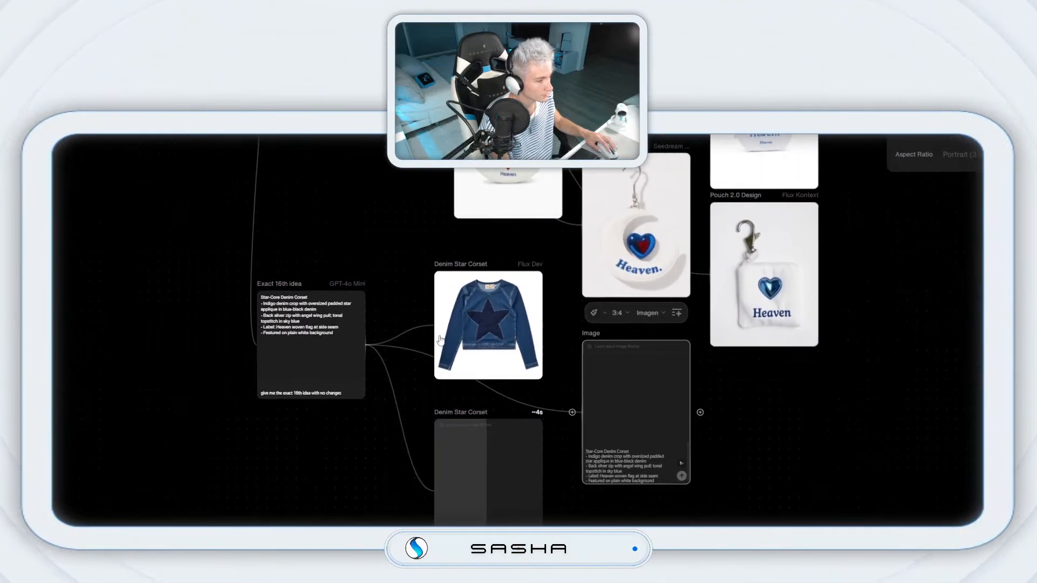
Step: Branch a 3:4 Seedream V3 image block off the sixteenth idea, generate it and align it below the Imagen corset
drag(511, 336, 759, 559)
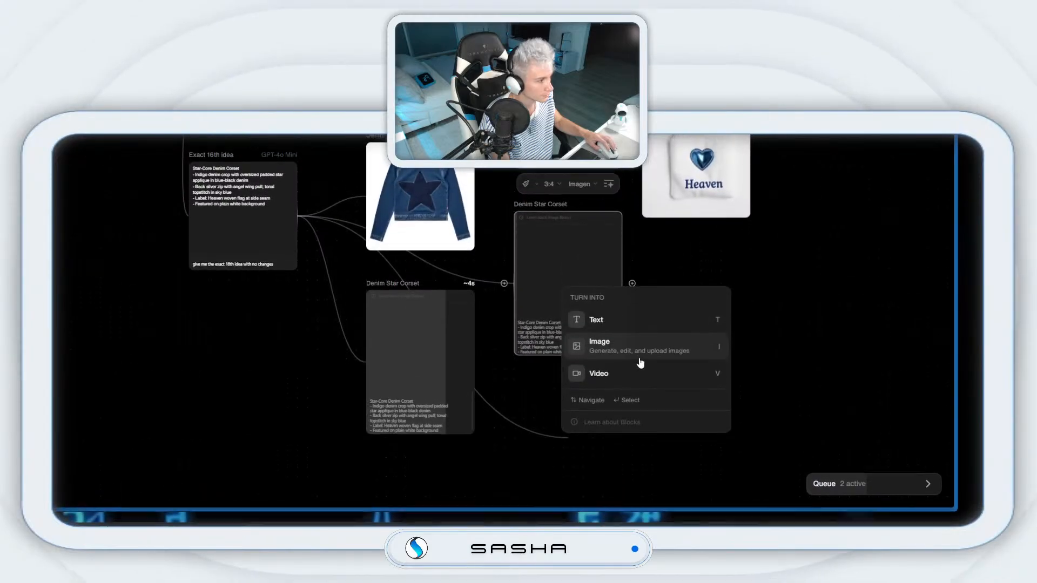
click(639, 333)
click(597, 346)
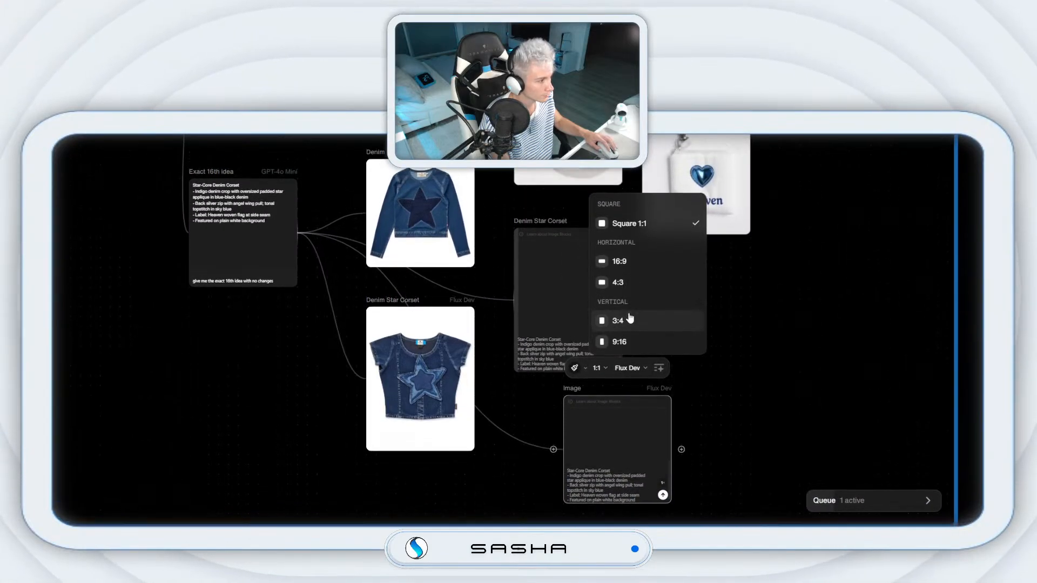
click(628, 330)
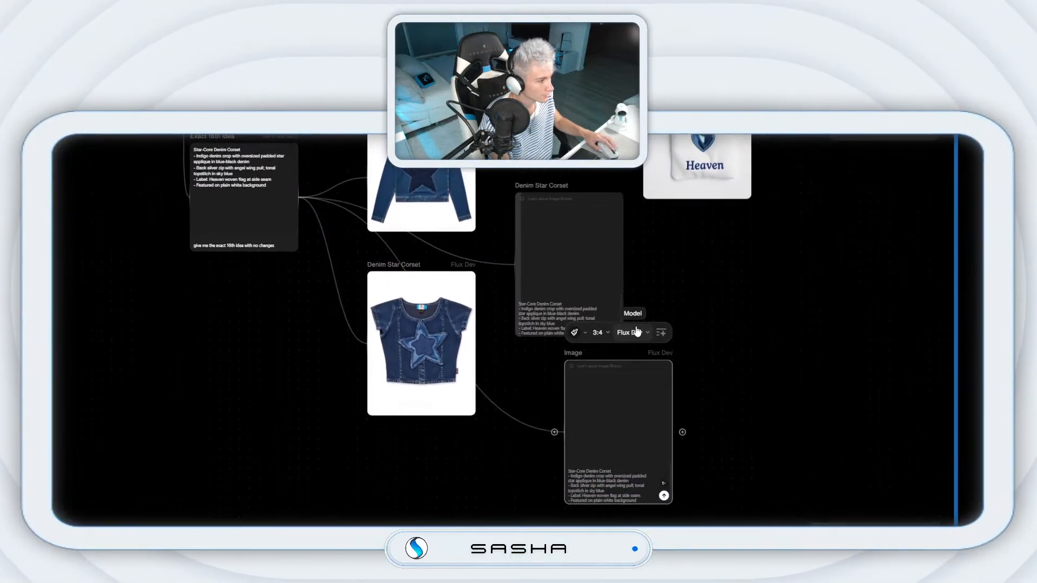
click(656, 228)
click(664, 501)
click(664, 430)
drag(577, 289, 530, 283)
drag(529, 175, 519, 165)
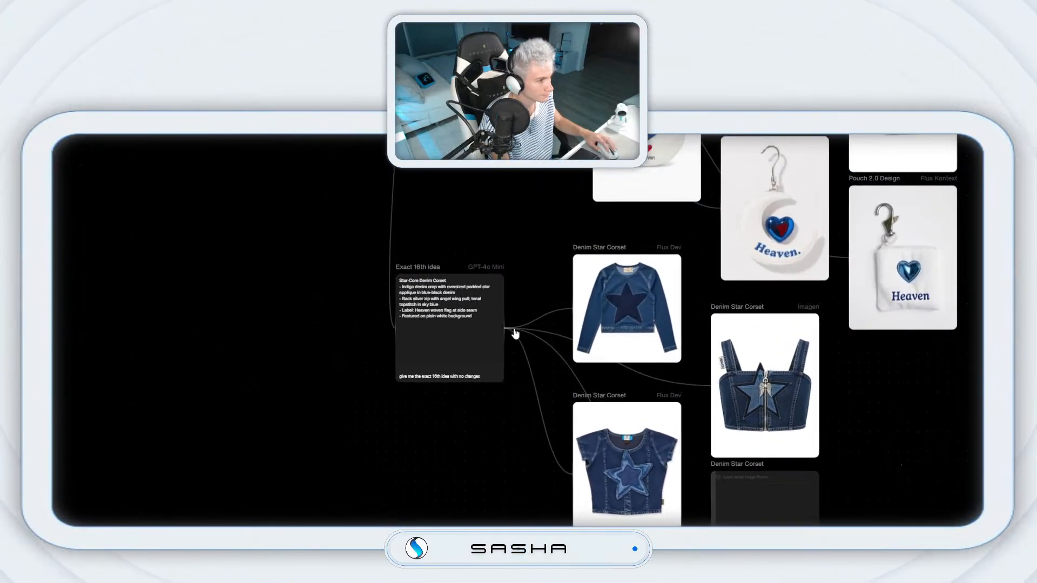
Step: Branch a 3:4 Wan 2.2 image block off the sixteenth idea, generate it and place it beside the Seedream corset
drag(298, 194, 685, 339)
click(724, 336)
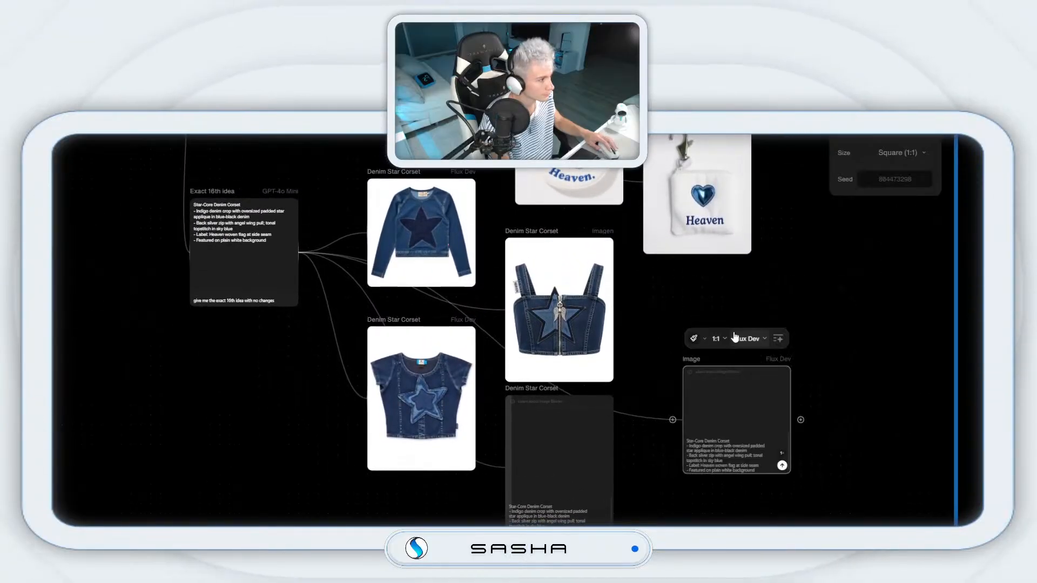
click(746, 339)
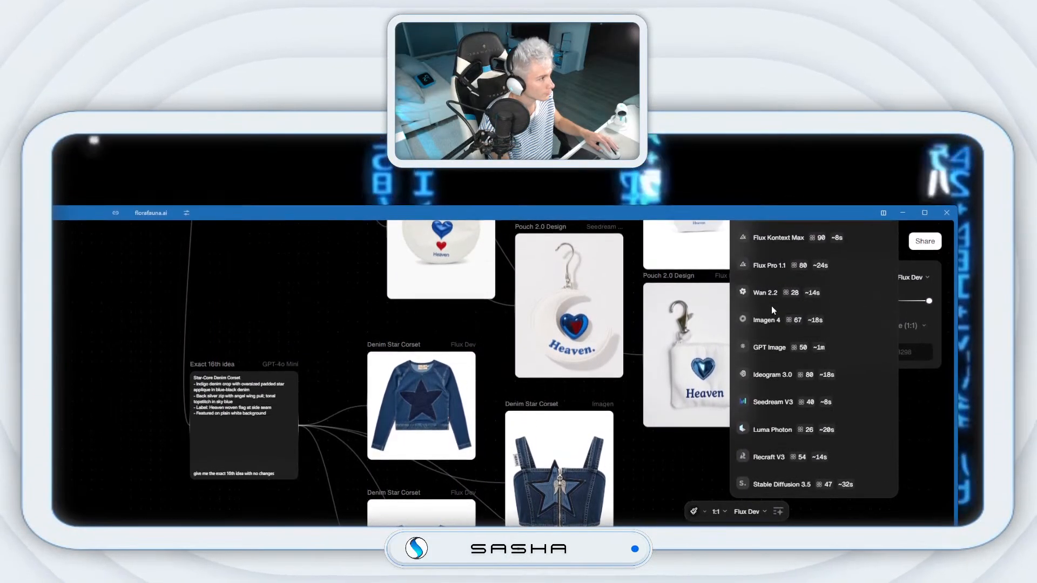
click(771, 311)
click(747, 388)
click(713, 238)
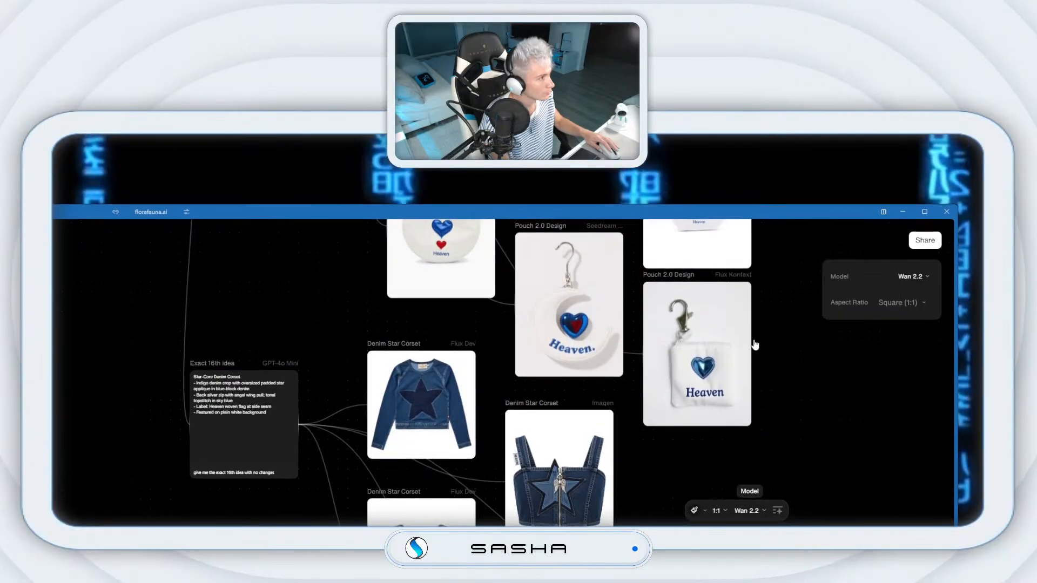
click(720, 330)
click(737, 361)
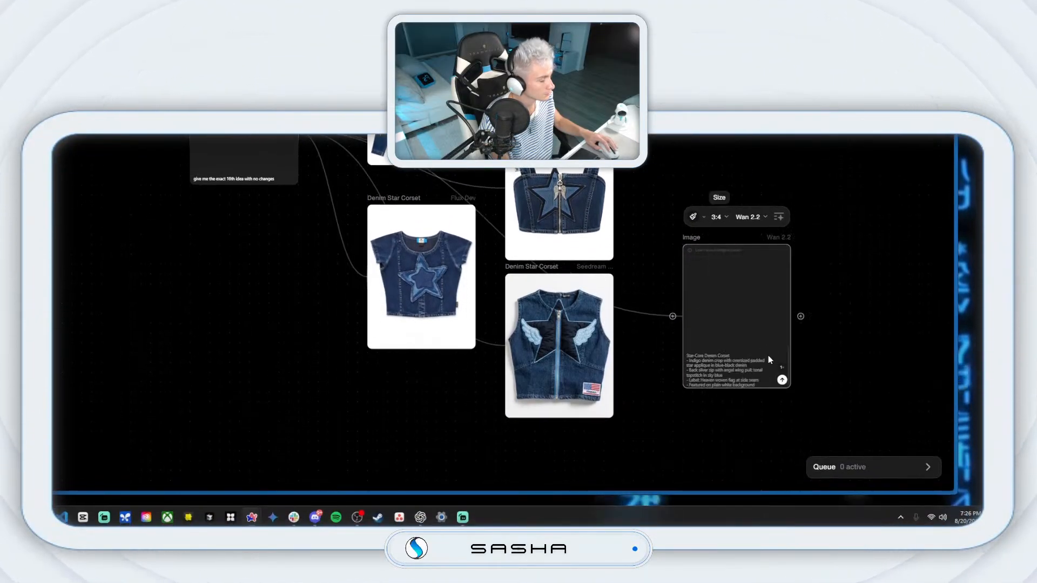
click(782, 381)
drag(683, 239, 653, 229)
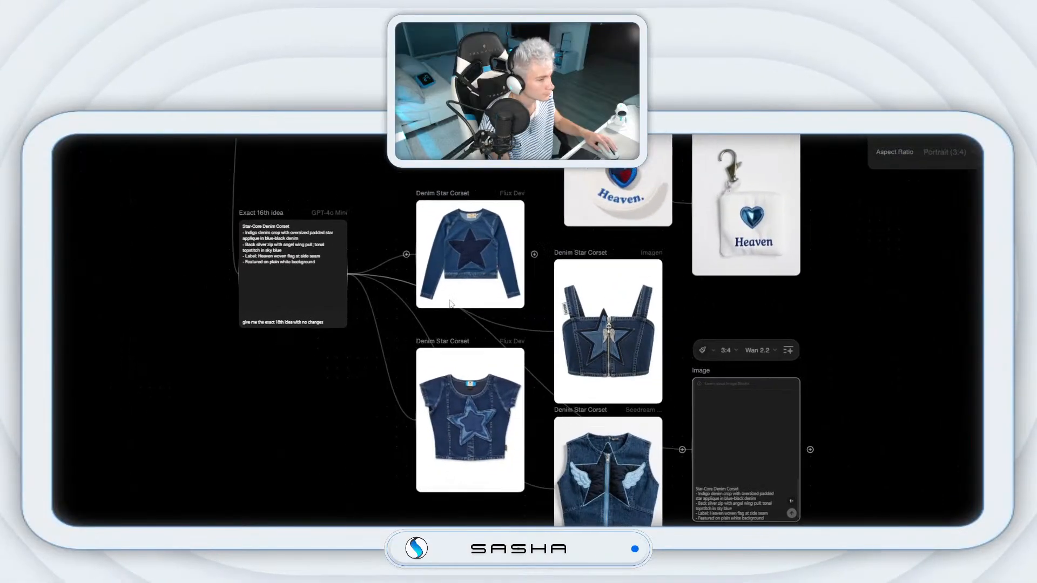
Step: Branch a 3:4 Flux Kontext Max image block off the sixteenth idea and generate it
mouse_move(301, 235)
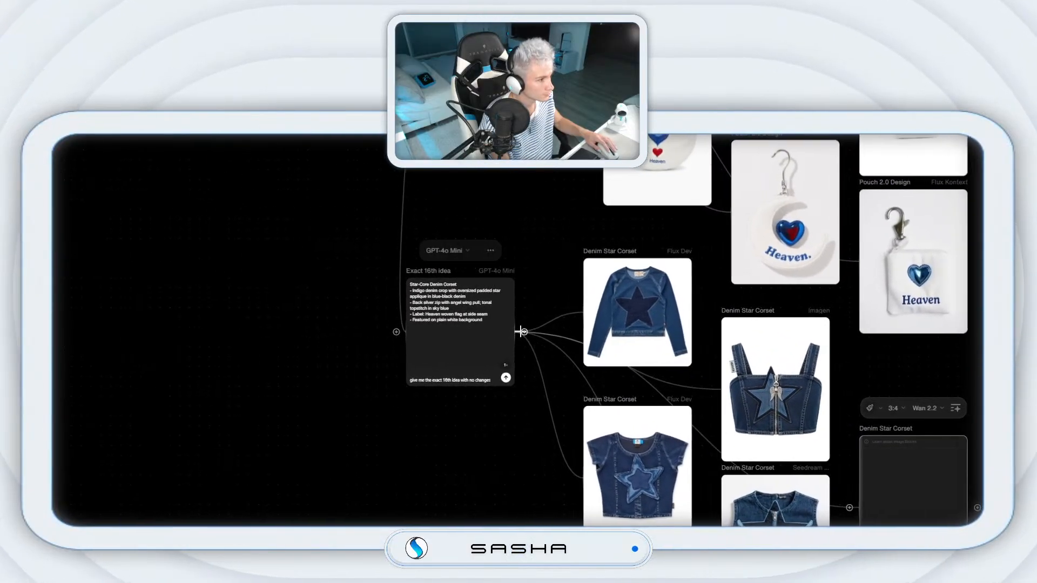
drag(520, 331, 969, 380)
click(733, 336)
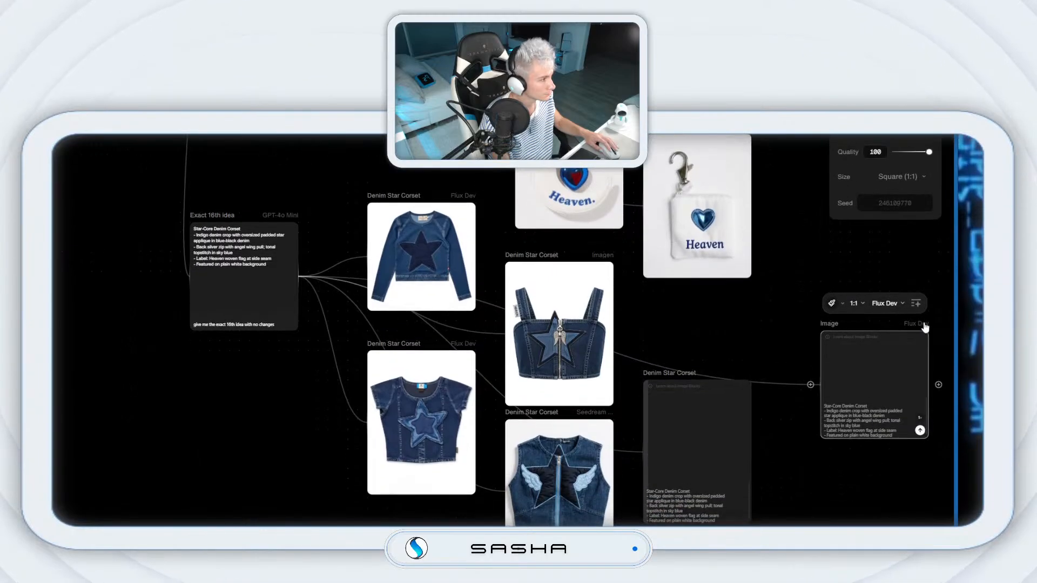
click(881, 301)
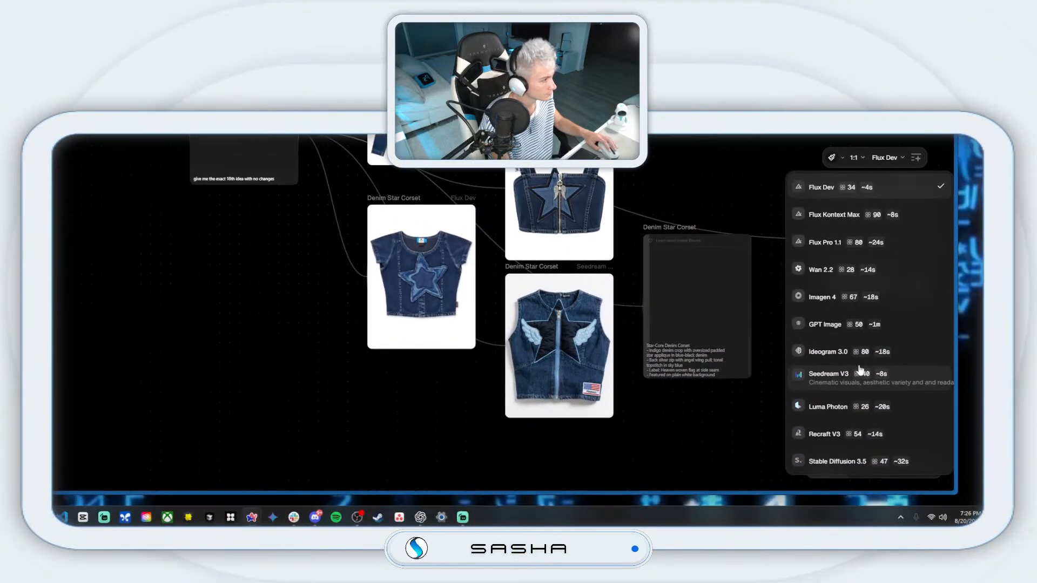
click(834, 215)
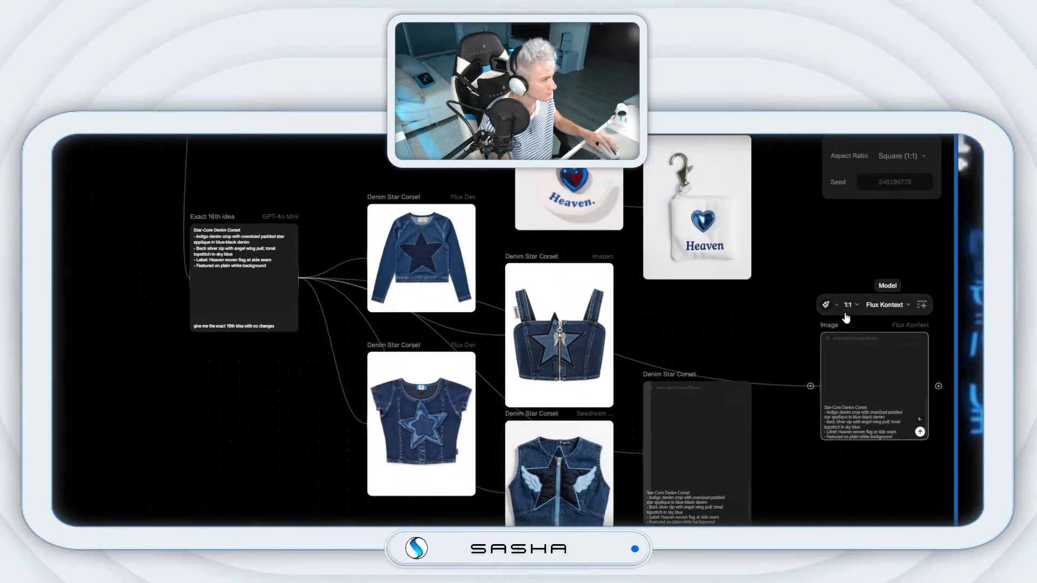
click(853, 157)
click(865, 524)
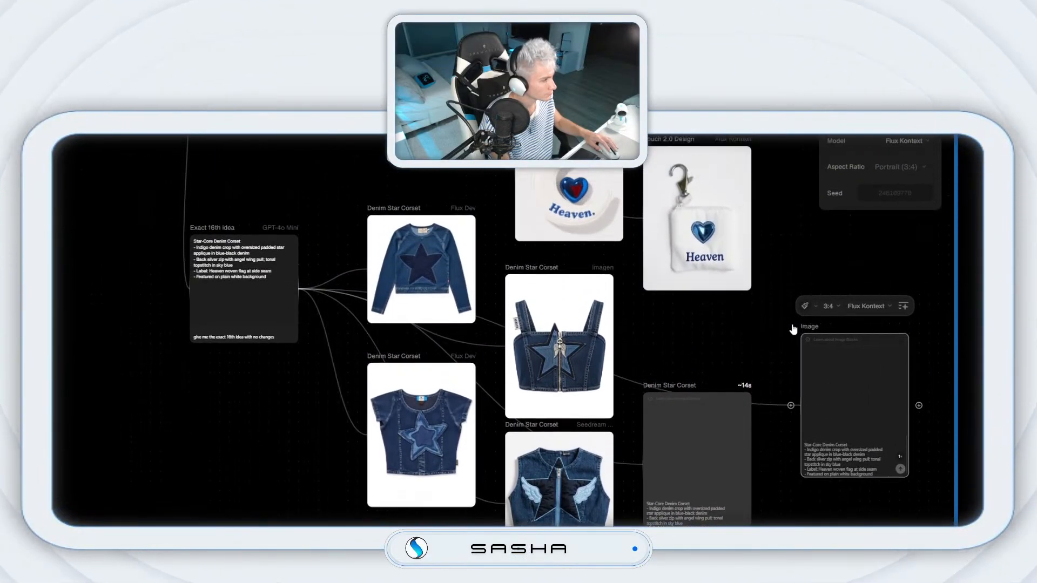
drag(780, 332, 779, 322)
Step: Move the Wan 2.2 corset down and align the Flux Kontext corset above it in the same column
drag(671, 405, 682, 457)
drag(683, 340, 674, 342)
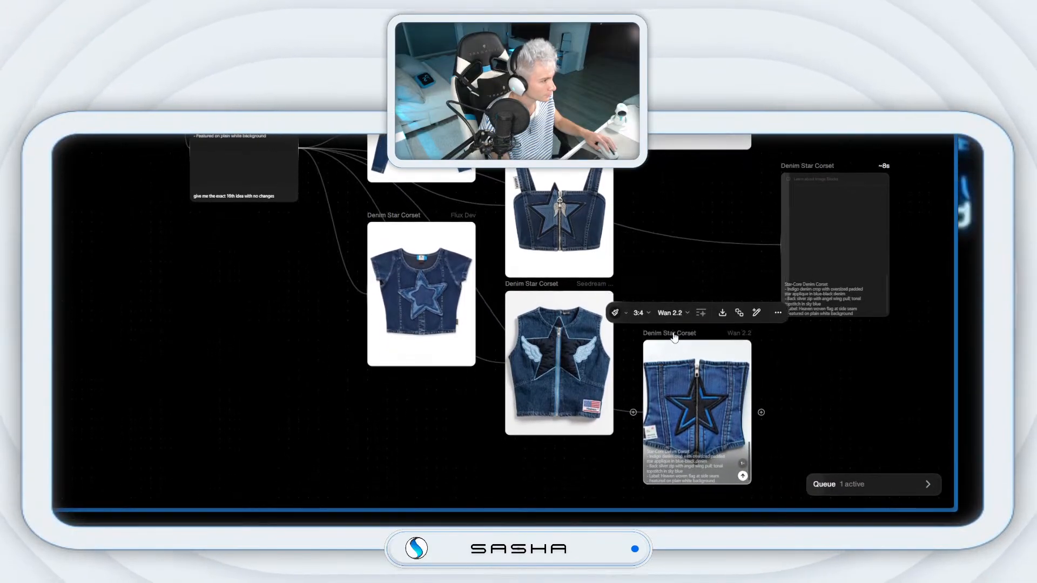
scroll(702, 298, up, 3)
drag(793, 335, 655, 336)
click(810, 456)
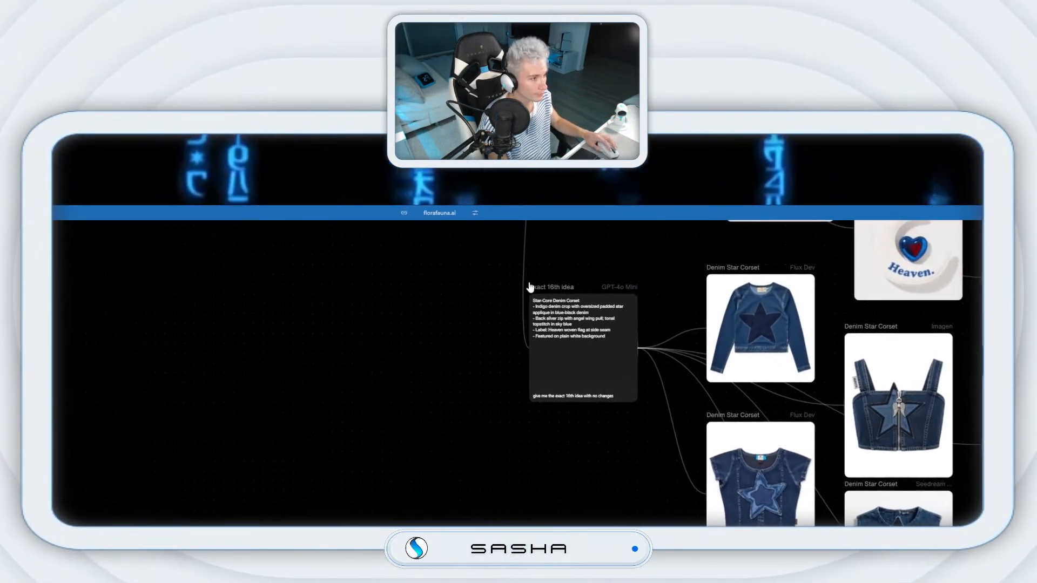
Step: Duplicate the sixteenth idea's text block below the original, change its prompt to "give me the exact 17th idea with no changes" and run it
click(535, 287)
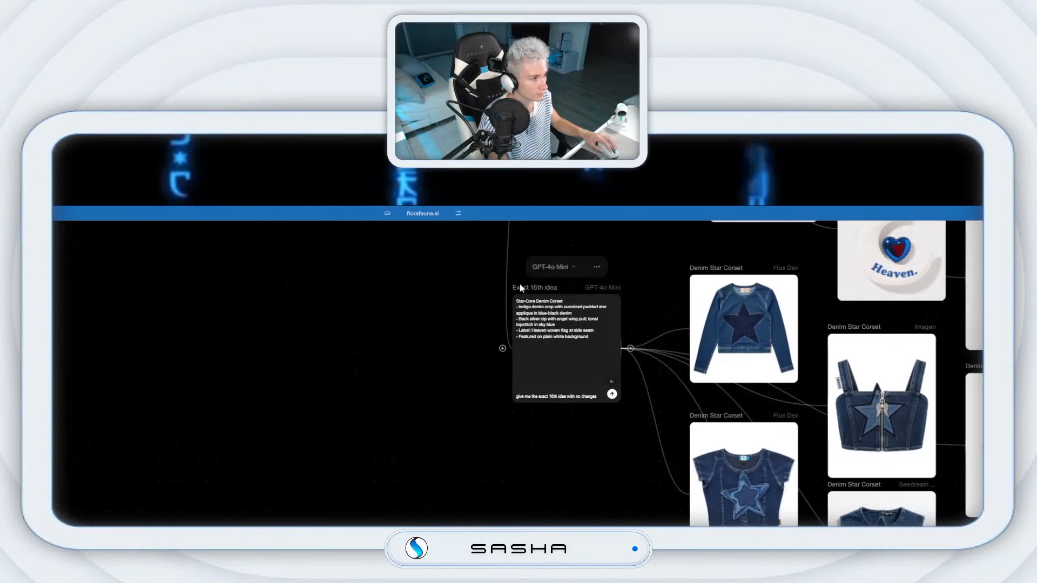
right_click(520, 289)
click(532, 329)
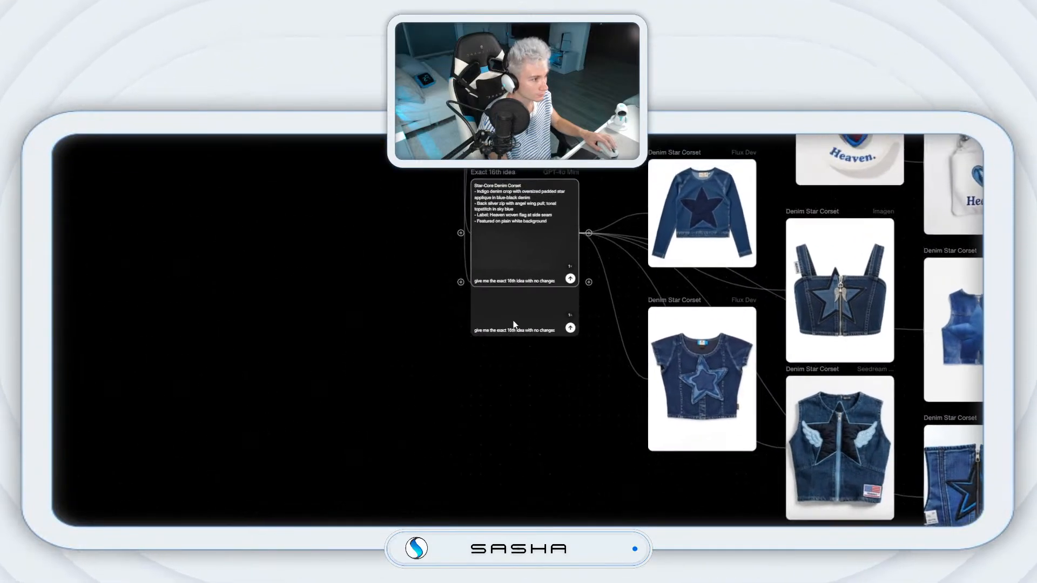
drag(487, 283, 487, 541)
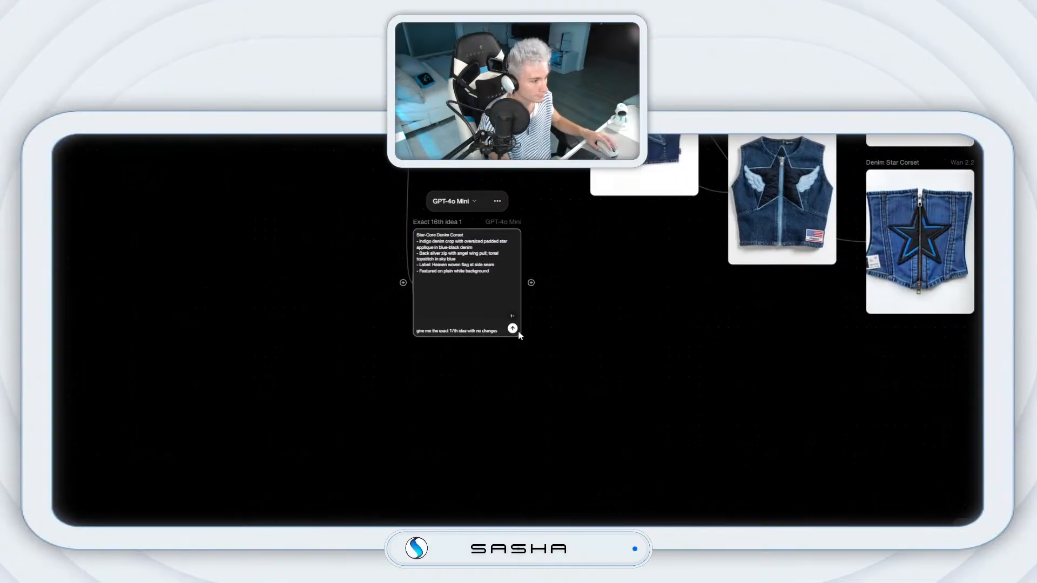
click(511, 334)
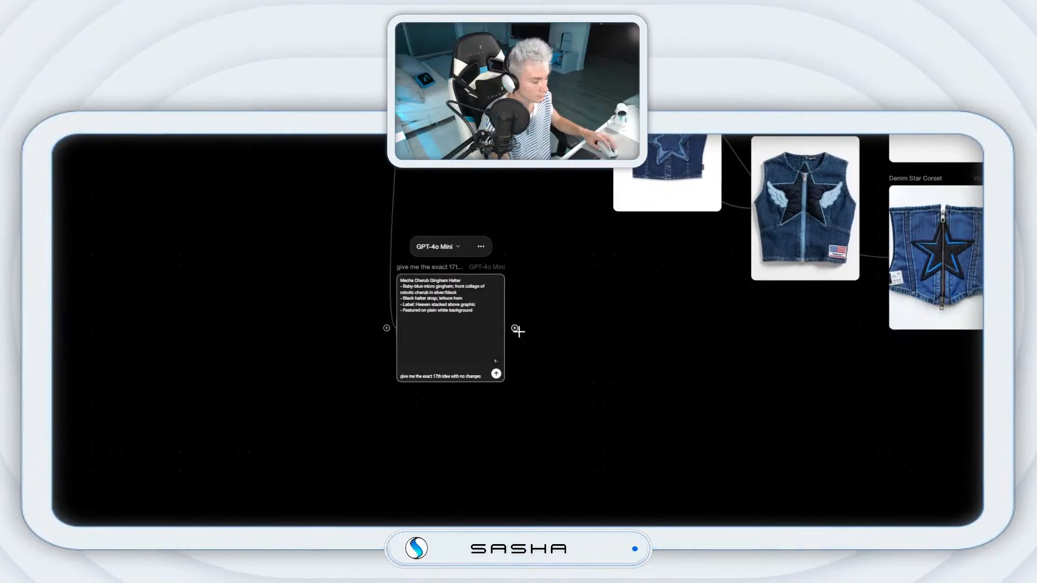
Step: Branch a 1:1 Flux Dev image block off the seventeenth idea, apply the HEAVN style and generate it
drag(520, 328, 525, 326)
click(523, 331)
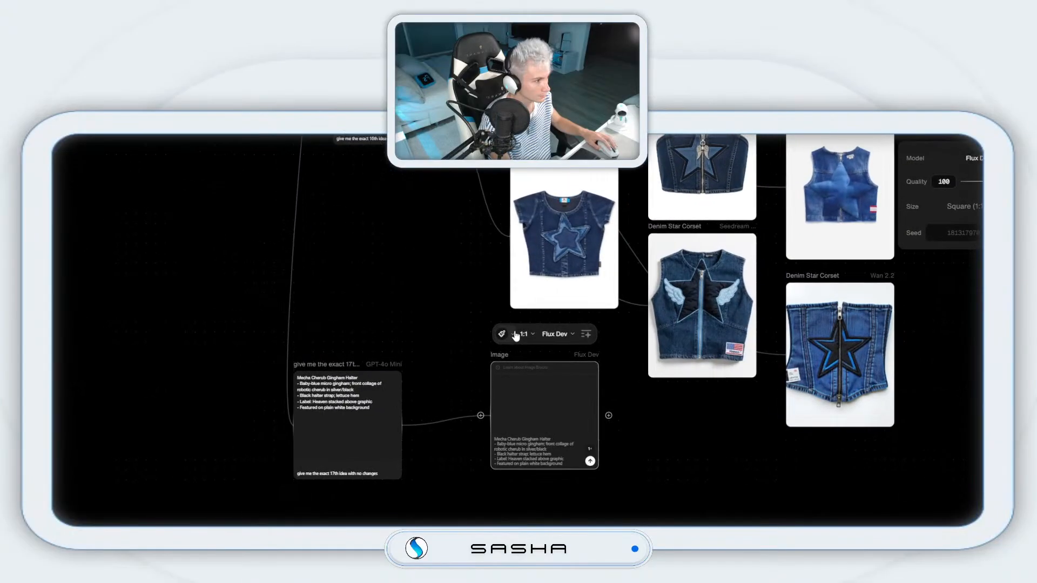
click(507, 333)
click(516, 321)
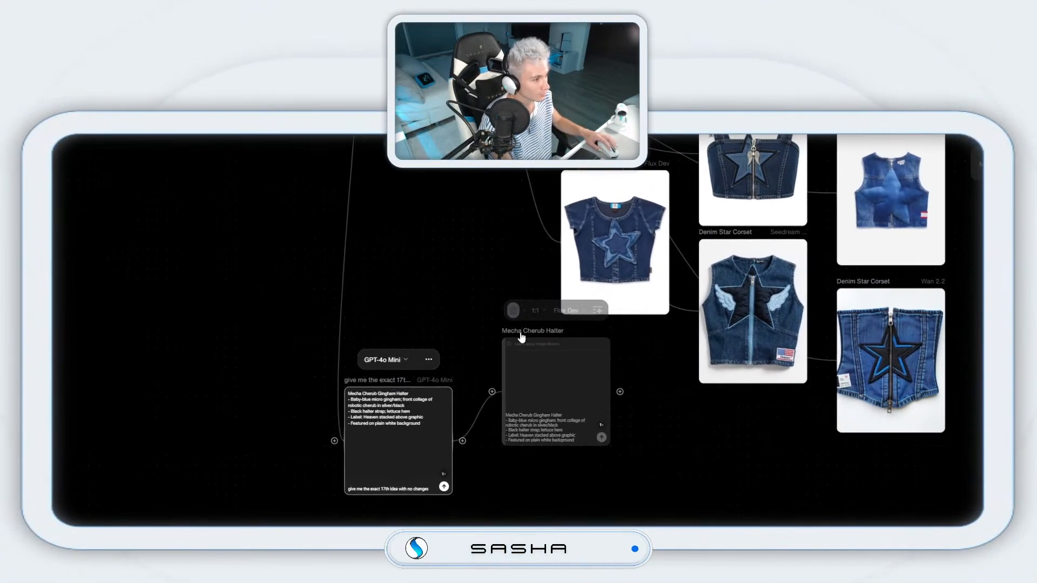
Step: Branch a 3:4 Flux Dev image block with the HEAVN style off the seventeenth idea, below the first halter, and generate it
drag(531, 329, 608, 402)
click(624, 318)
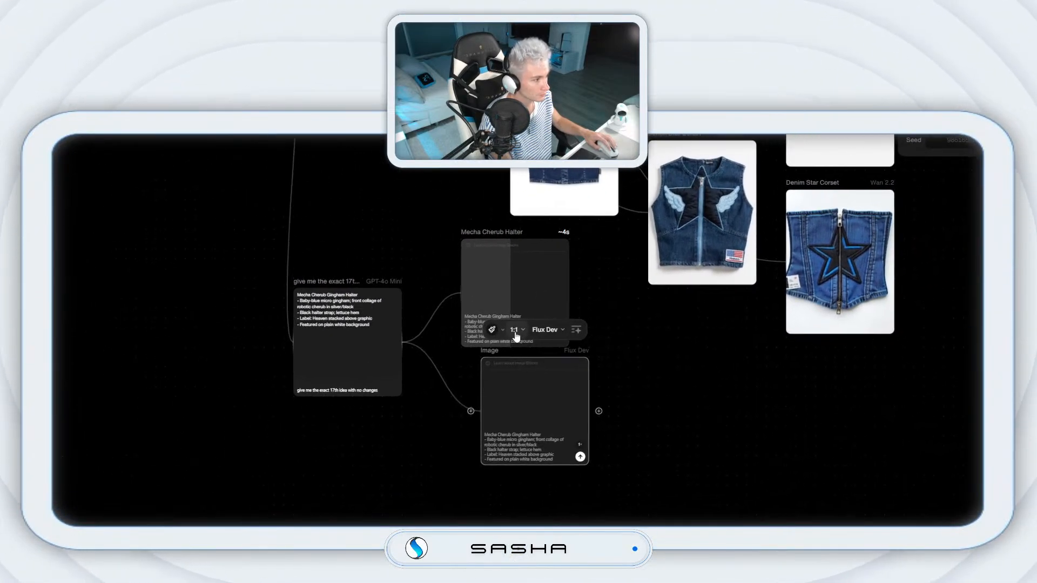
click(474, 344)
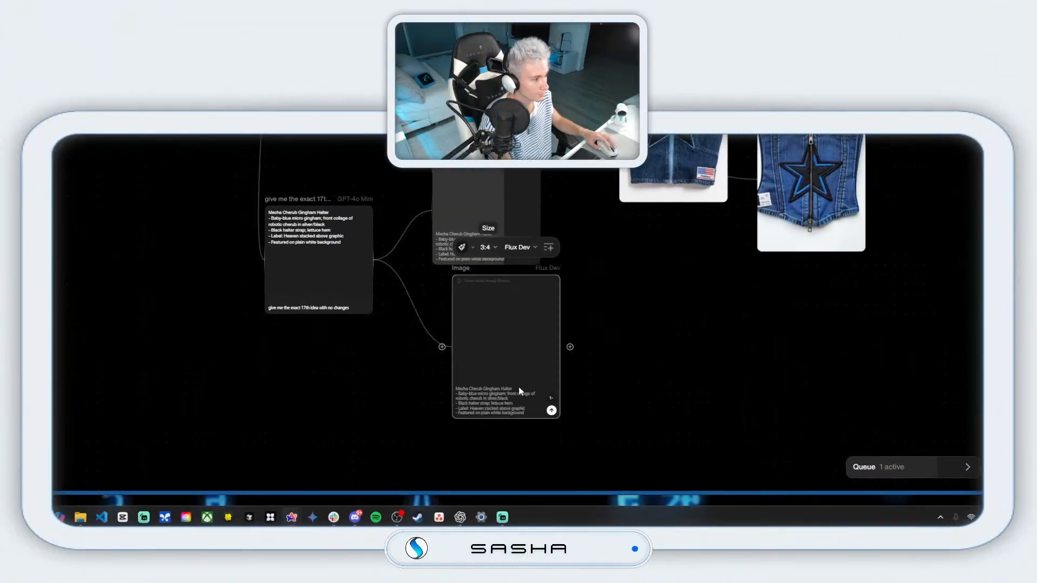
click(462, 247)
click(482, 306)
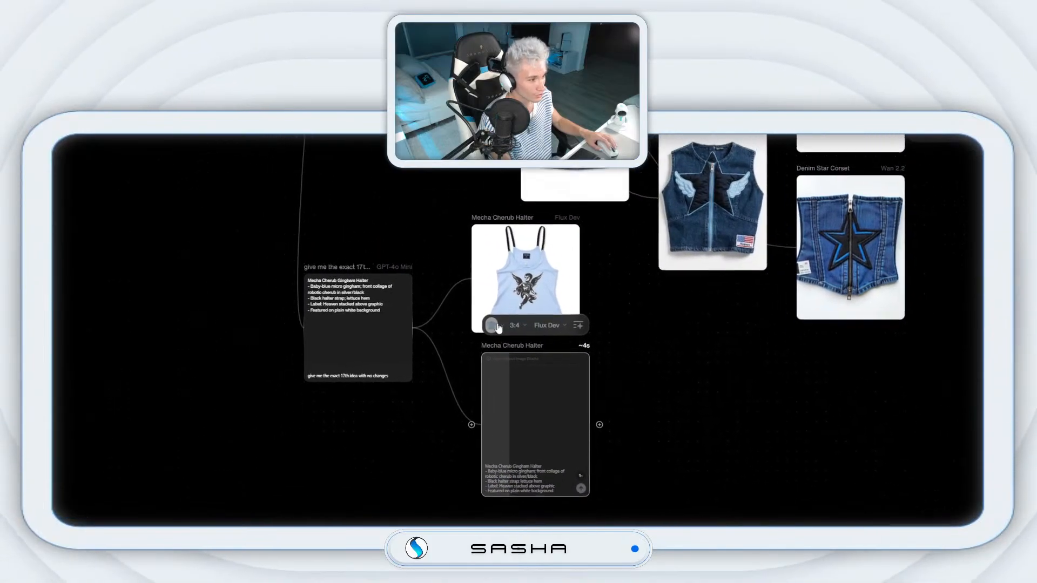
Step: Branch an image block off the seventeenth idea beside the Flux Dev halters, using Imagen 4 at 3:4
drag(460, 330, 719, 384)
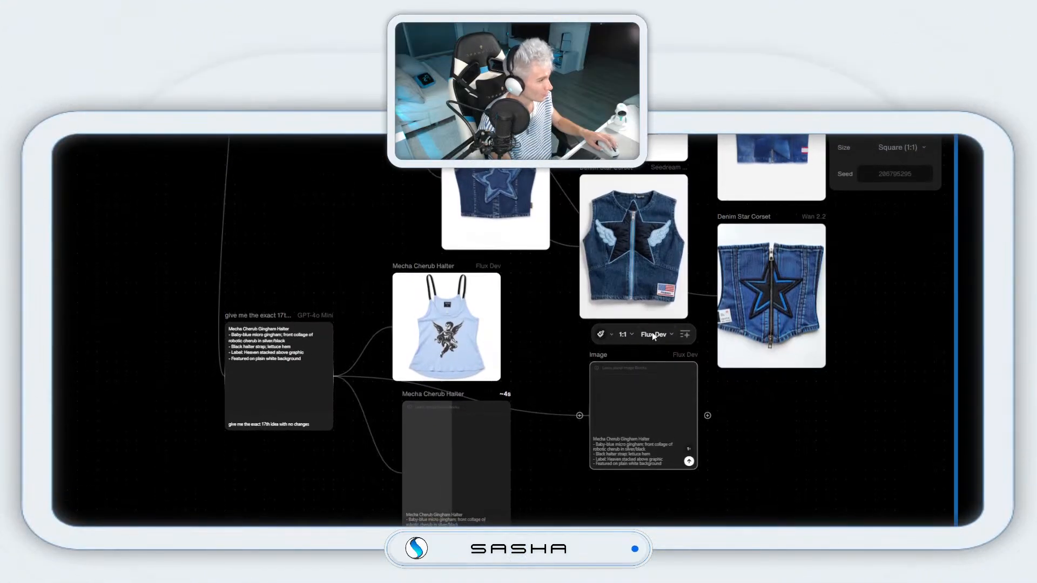
click(653, 335)
click(691, 318)
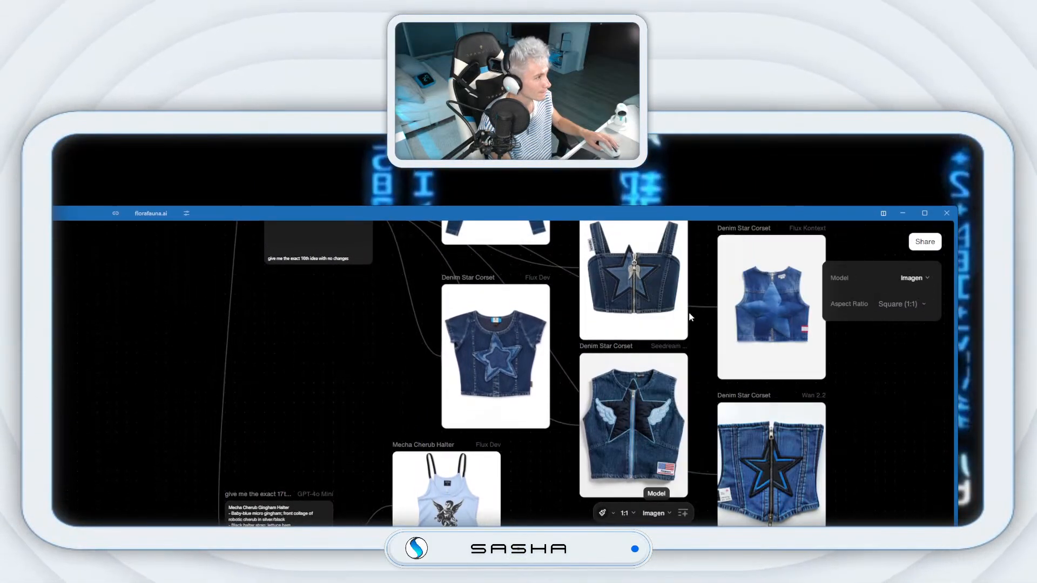
click(625, 514)
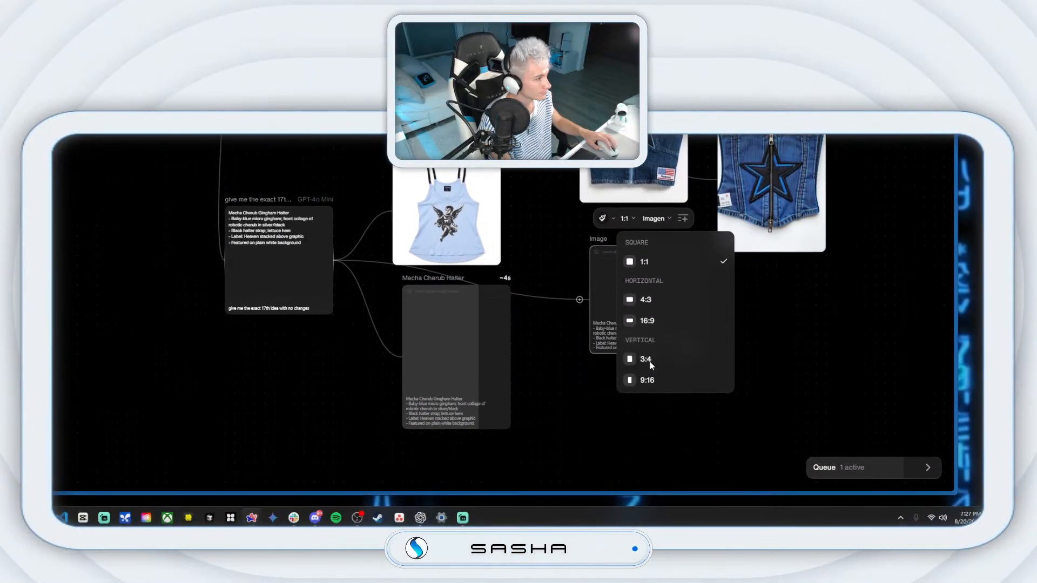
click(651, 363)
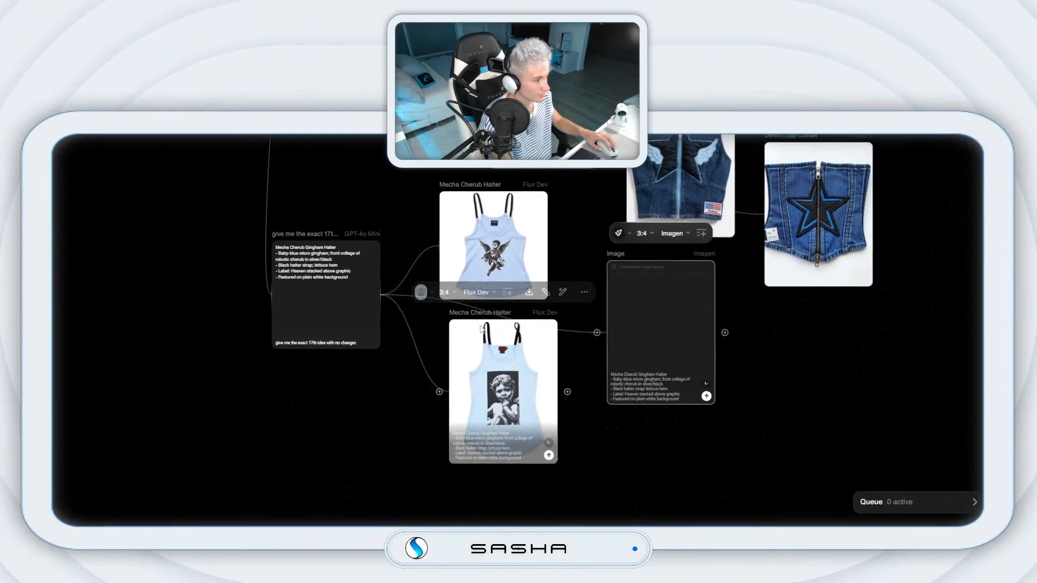
Step: Move the two Flux Dev halter blocks and the empty Imagen block closer to the text block
drag(429, 393, 411, 412)
drag(519, 219, 500, 229)
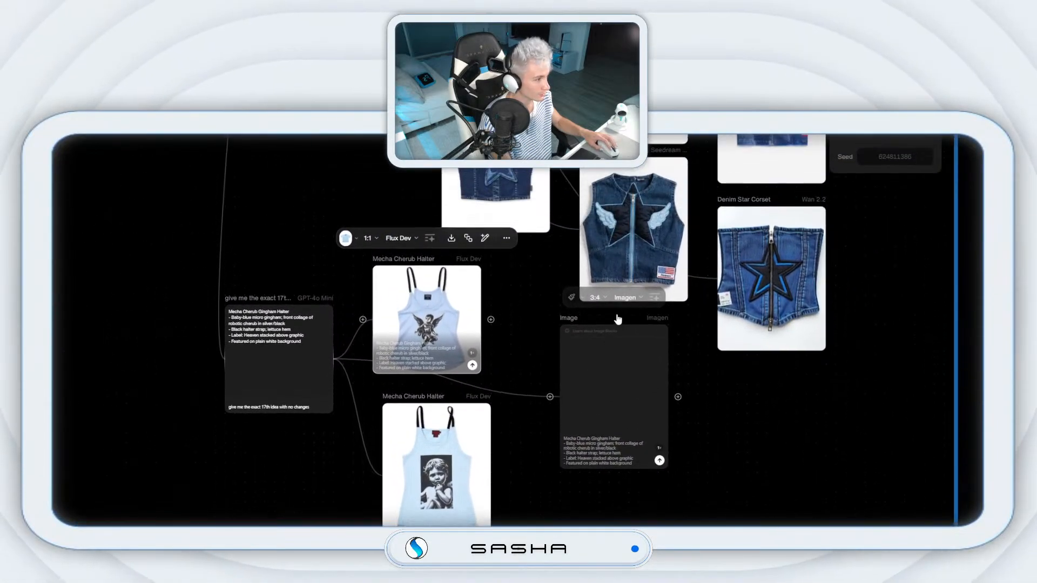
click(668, 380)
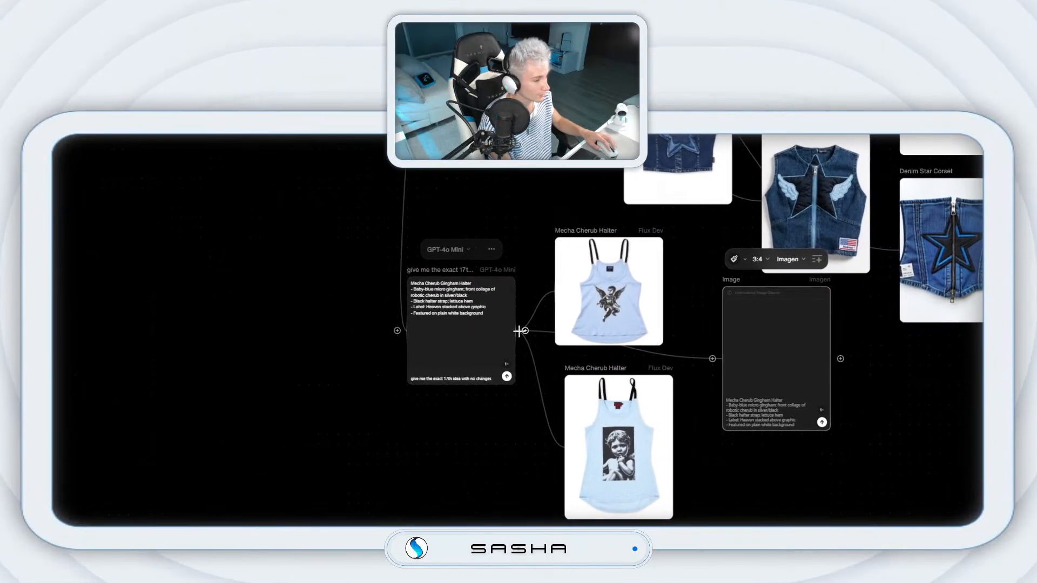
Step: Branch a new image block from the text block, set it to Seedream V3 at 3:4, and generate its image
drag(519, 331, 604, 461)
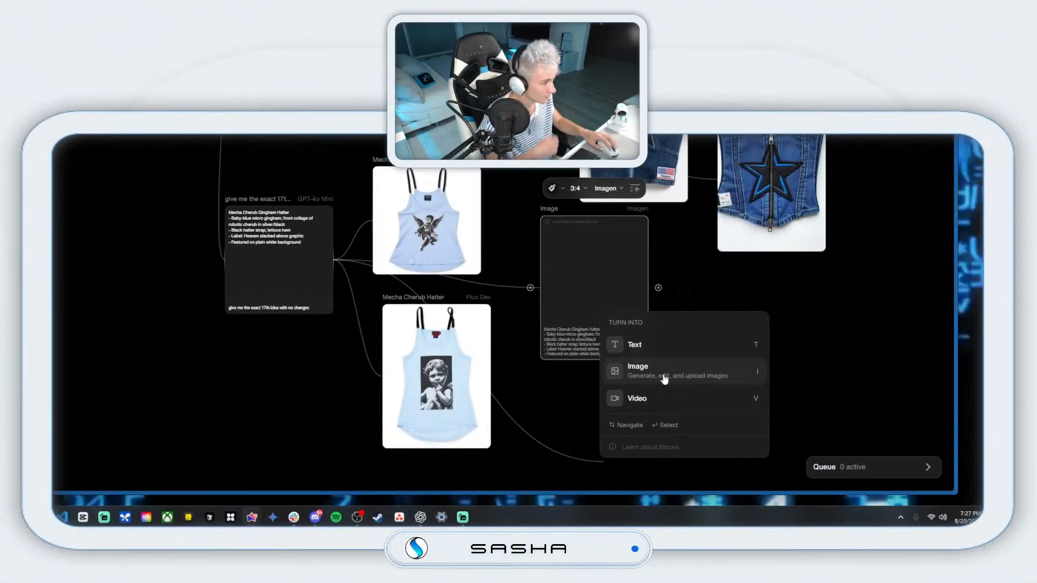
click(665, 376)
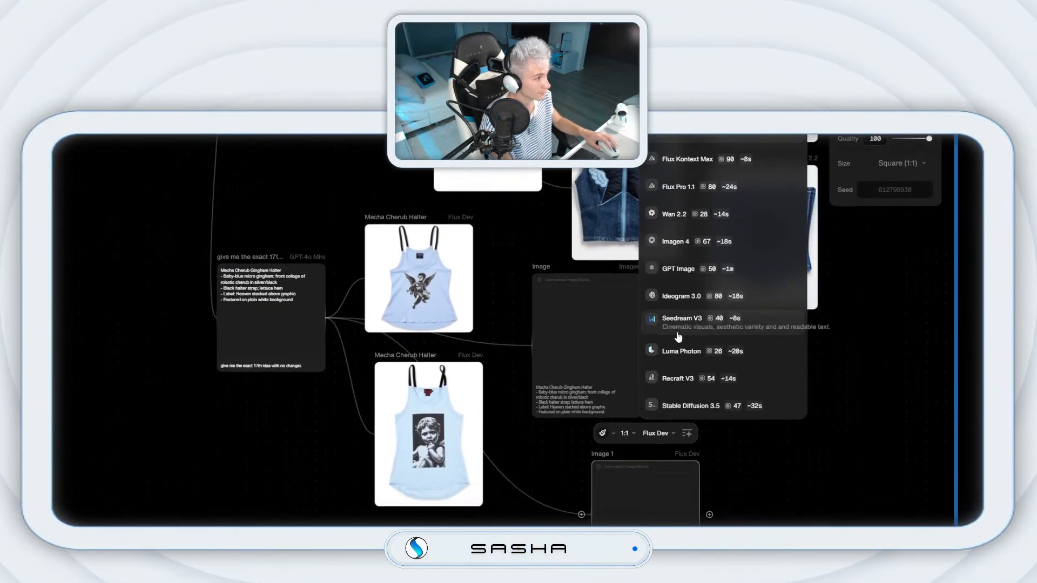
click(682, 378)
click(619, 429)
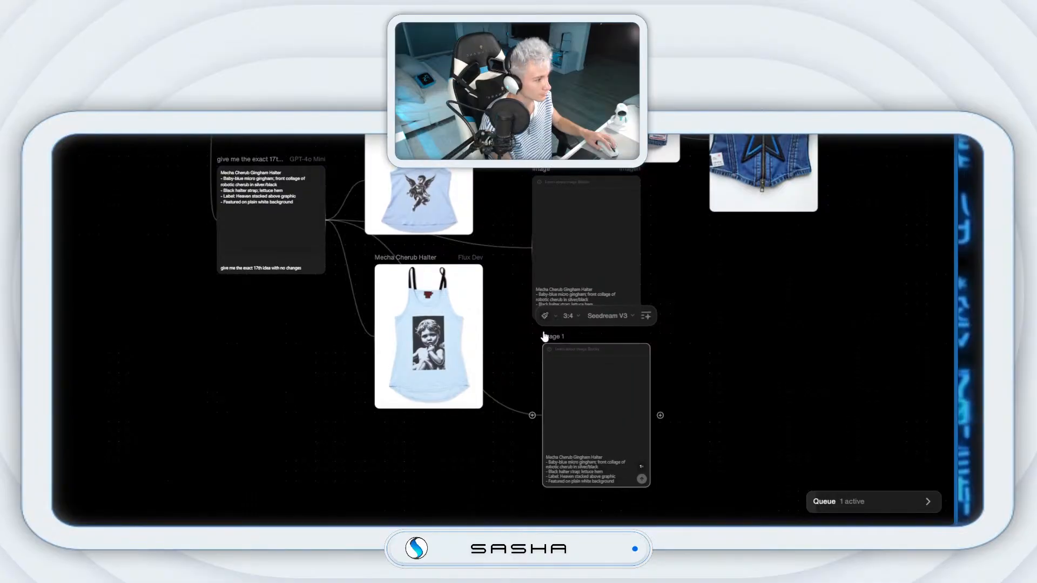
Step: Reposition the Seedream and Imagen blocks in a column beside the Flux Dev halters and generate the Imagen image
click(534, 324)
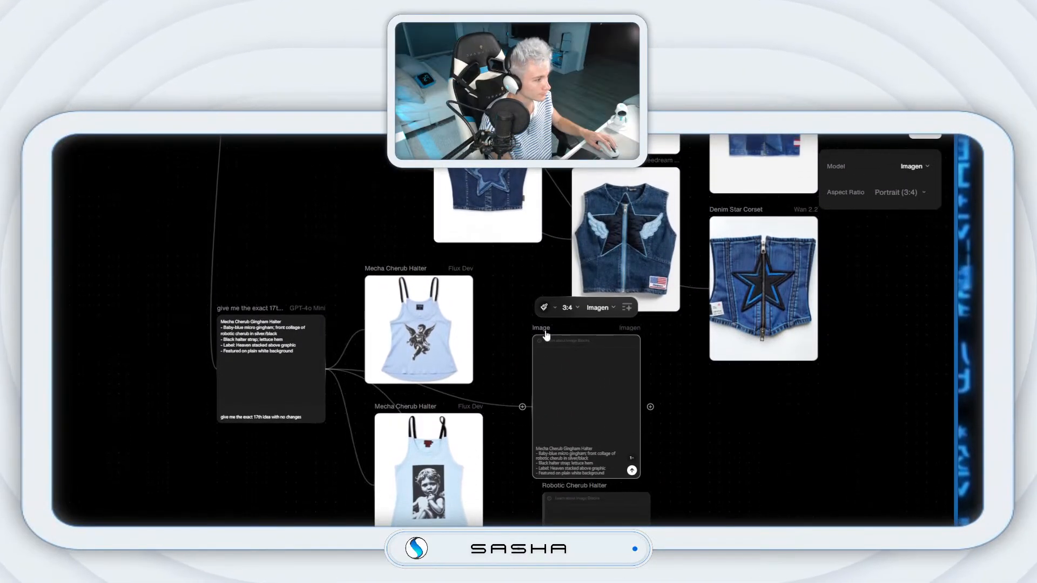
drag(557, 330, 547, 331)
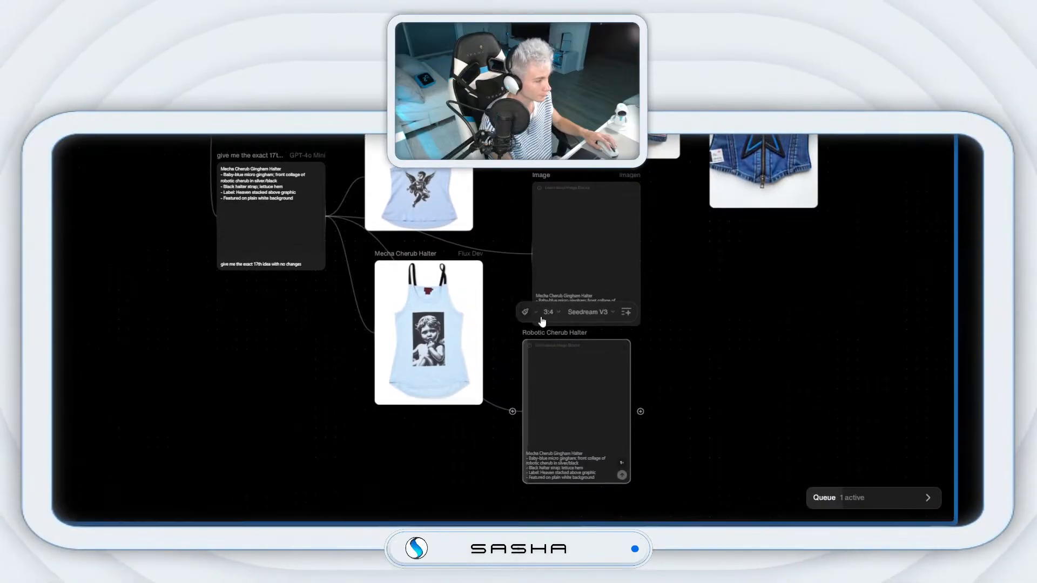
click(536, 178)
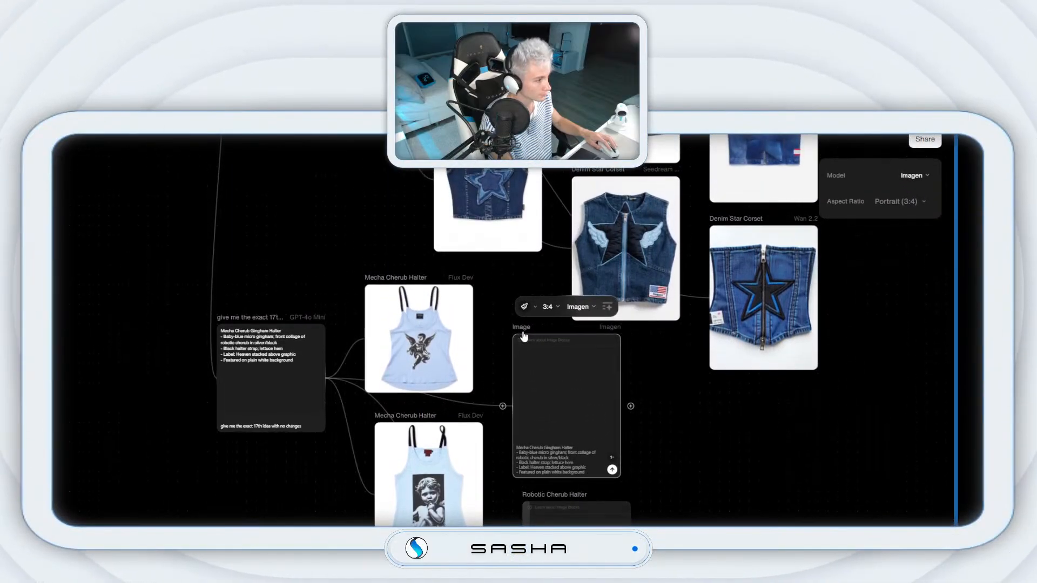
click(613, 332)
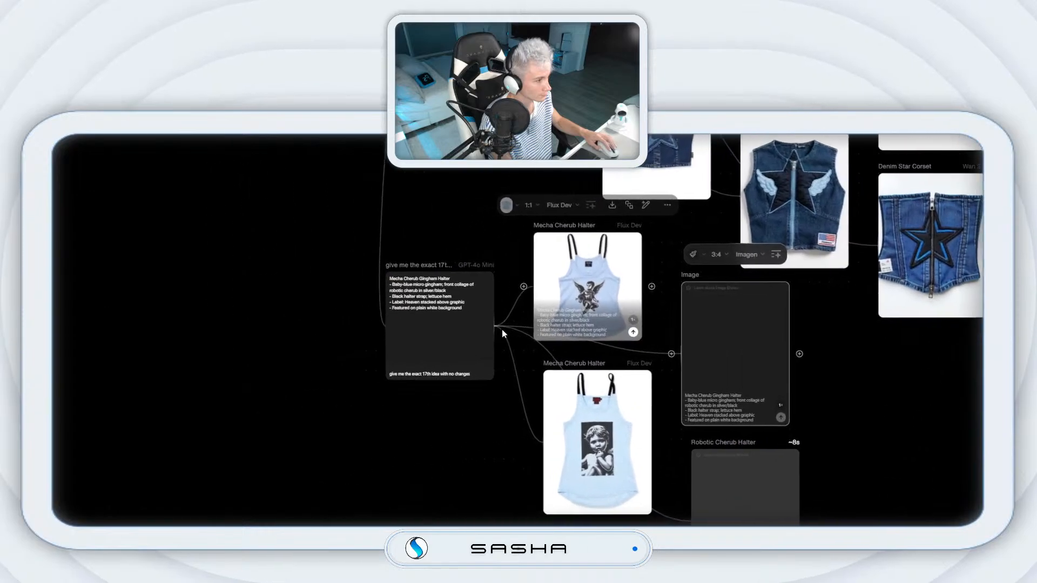
Step: Branch another image block from the text block, set it to Wan 2.2 at 3:4, generate it, and place it beside the Imagen block
drag(325, 241, 725, 342)
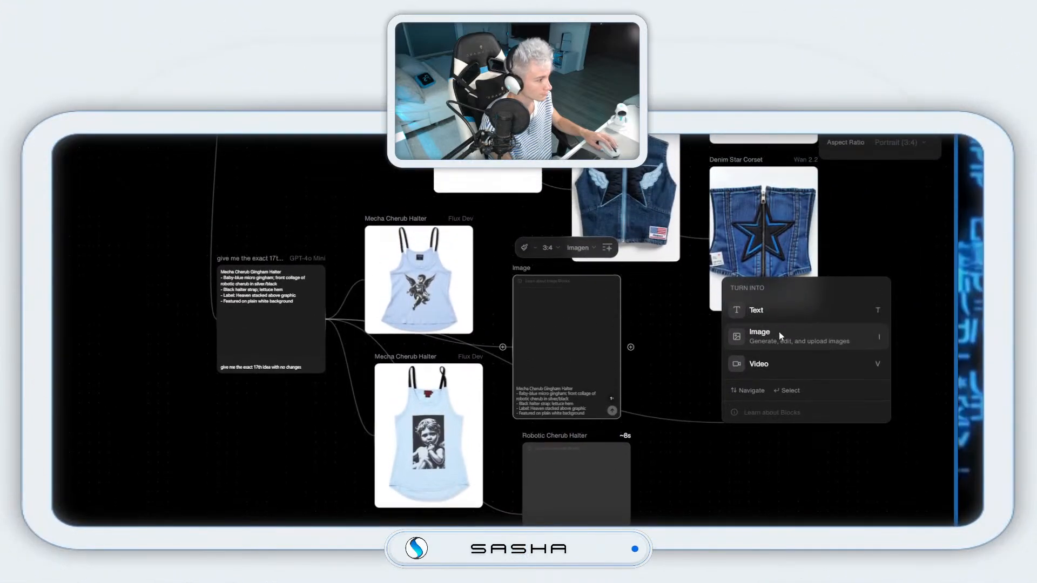
click(779, 332)
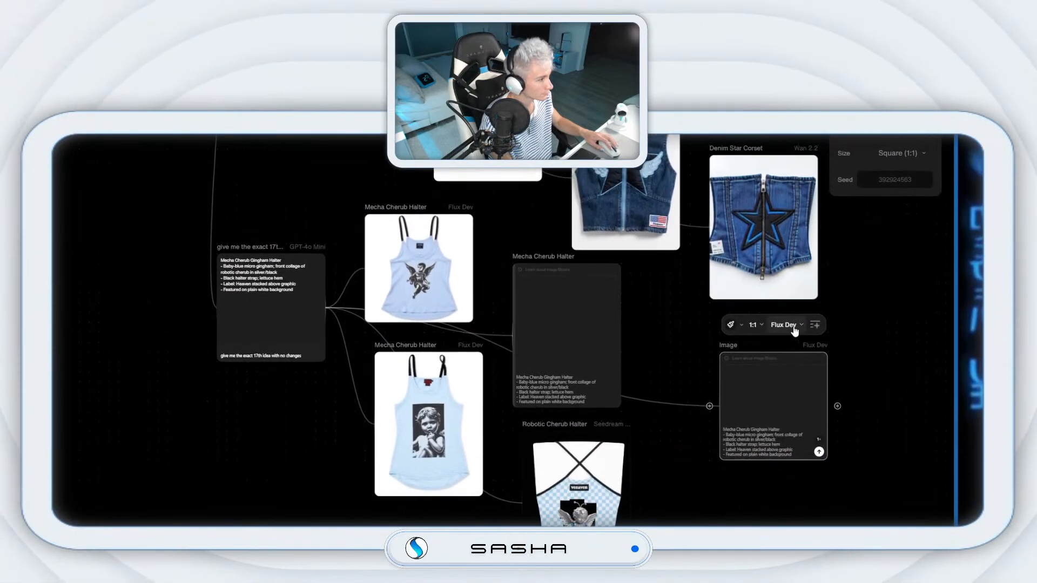
click(793, 330)
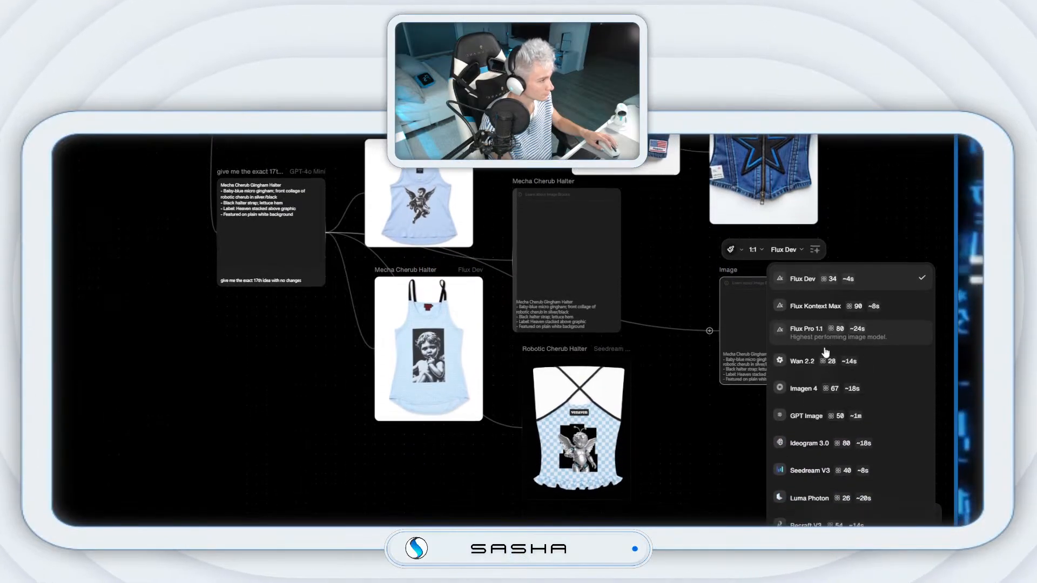
click(802, 364)
click(752, 253)
click(764, 372)
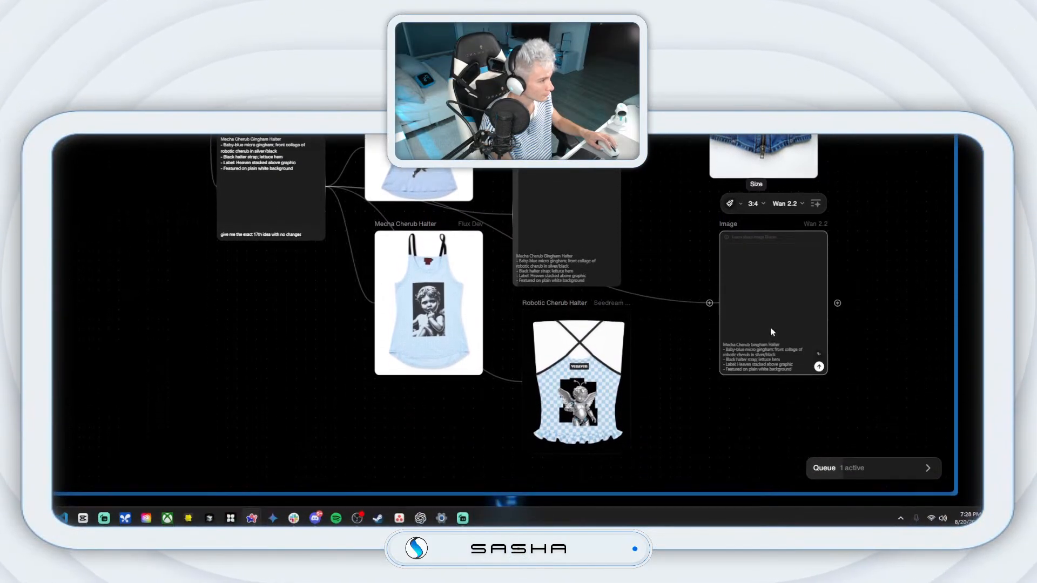
drag(725, 335, 669, 335)
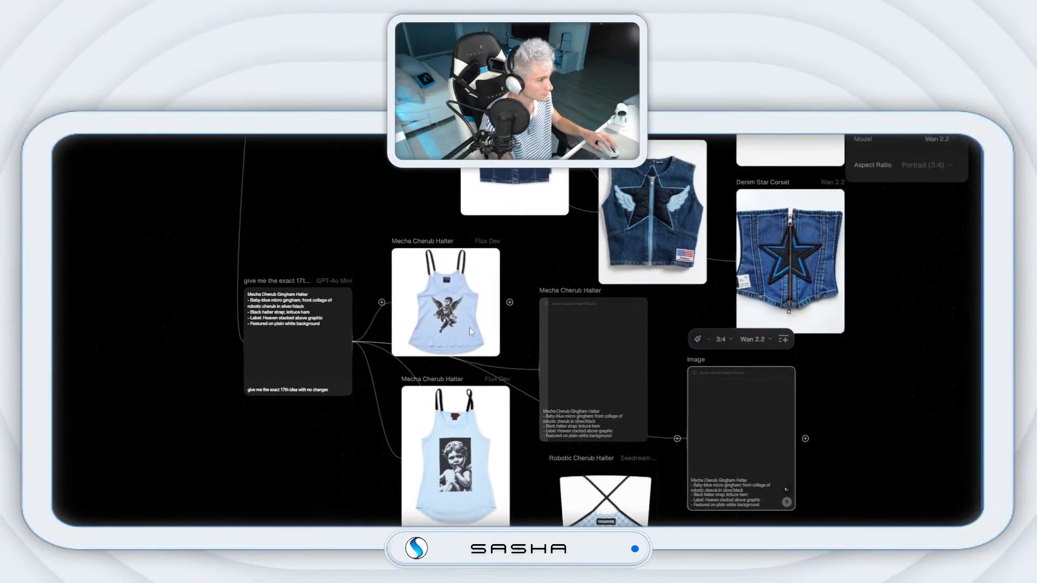
Step: Generate a 3:4 Flux Kontext Max image in a new block from the text block and stack it below the Wan 2.2 block
drag(335, 313, 815, 402)
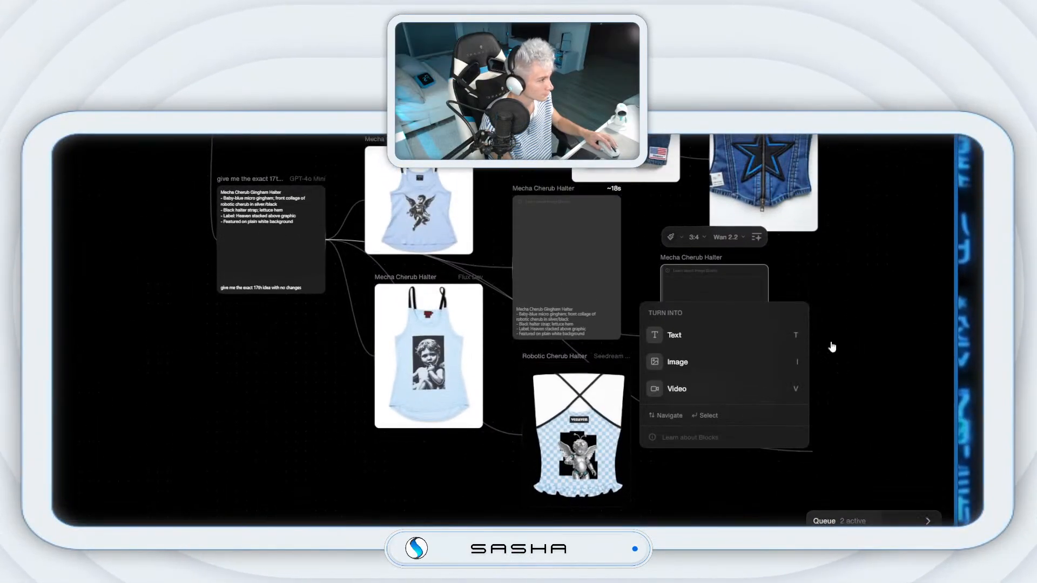
click(751, 330)
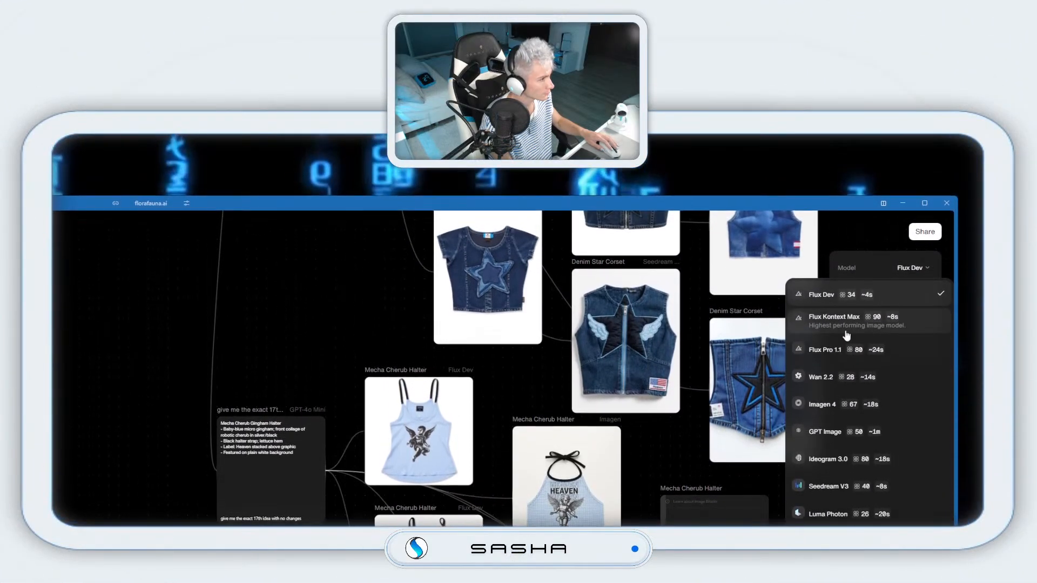
click(846, 330)
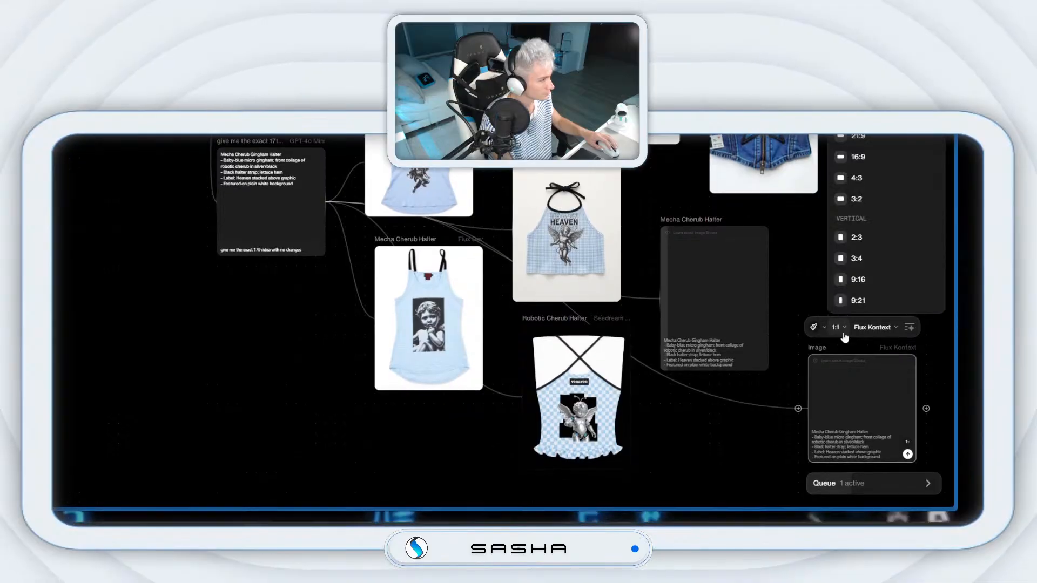
click(856, 258)
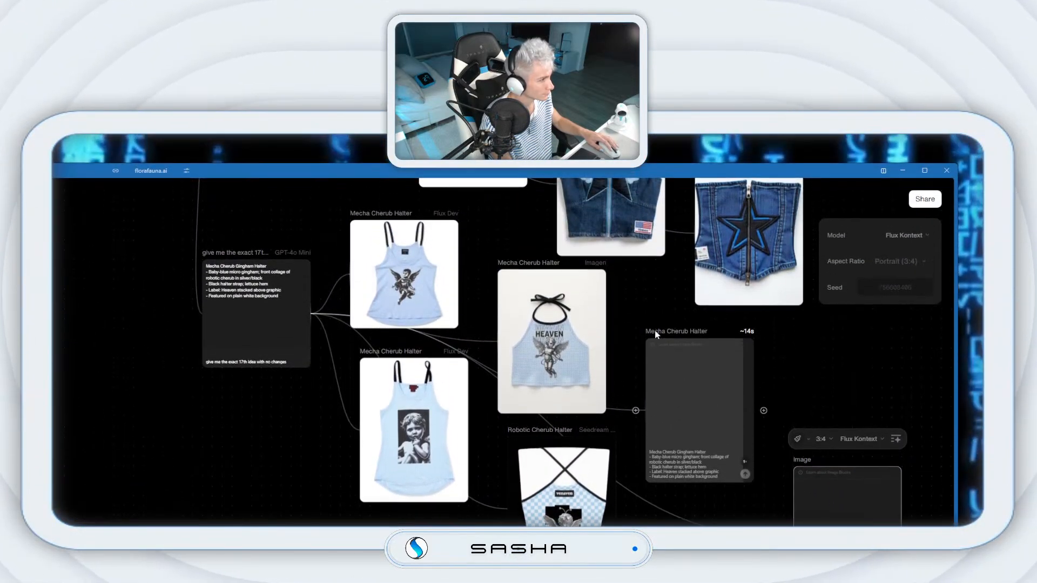
drag(670, 332, 661, 312)
drag(801, 459, 652, 487)
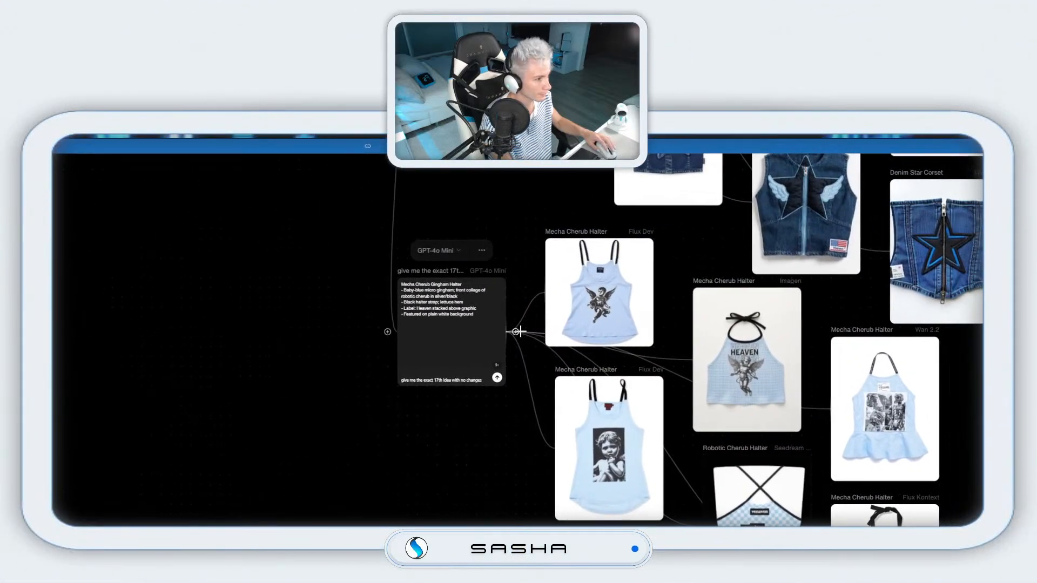
Step: Branch a new Flux Dev image block from the text block, set its size to 3:4, and generate the image
drag(519, 336, 764, 335)
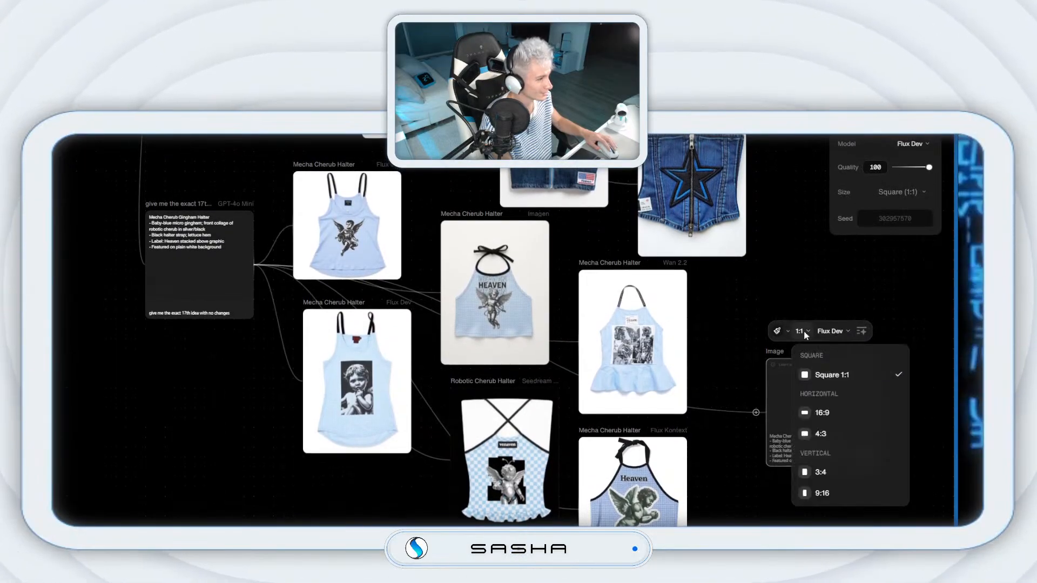
click(822, 473)
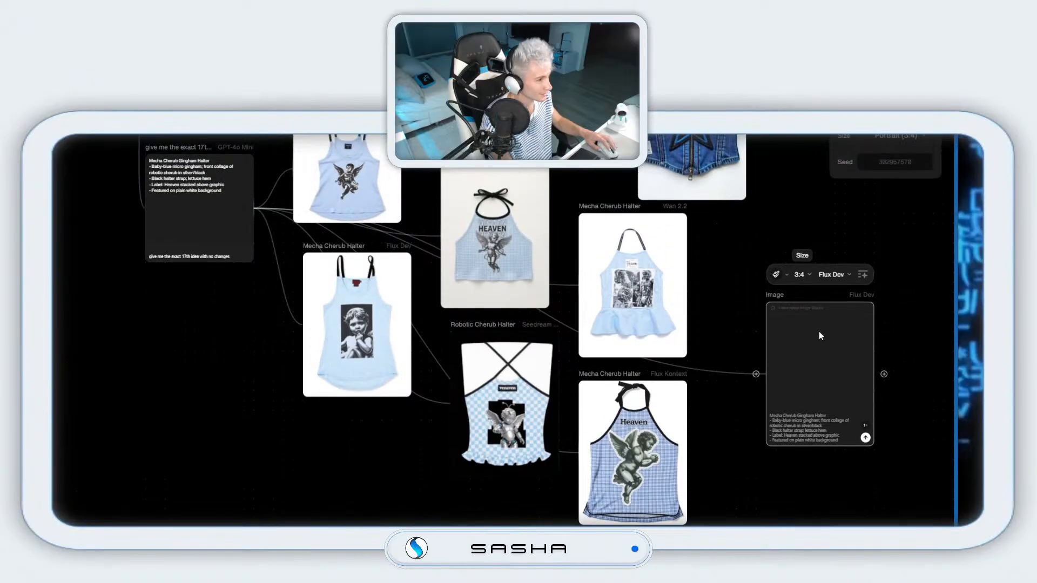
click(776, 275)
click(793, 344)
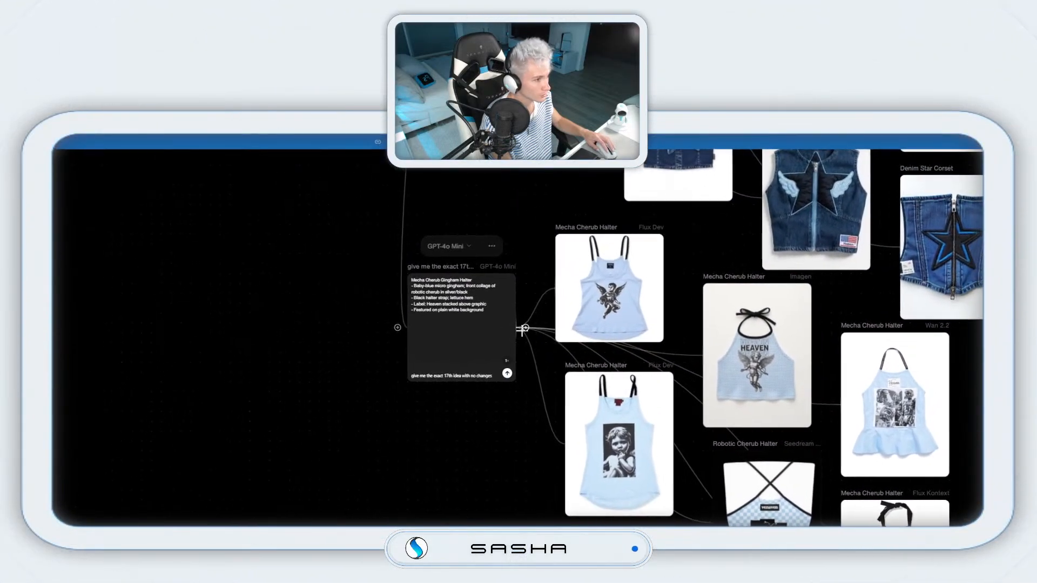
Step: Branch one more image block from the text block, set it to Imagen 4 at 3:4, and generate its image
drag(263, 171, 787, 335)
click(676, 252)
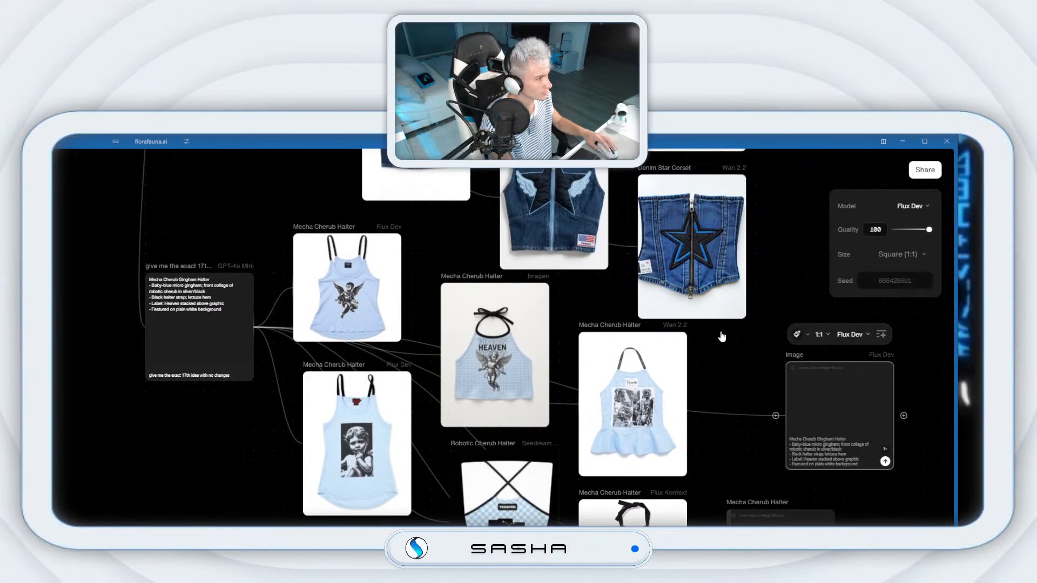
click(850, 323)
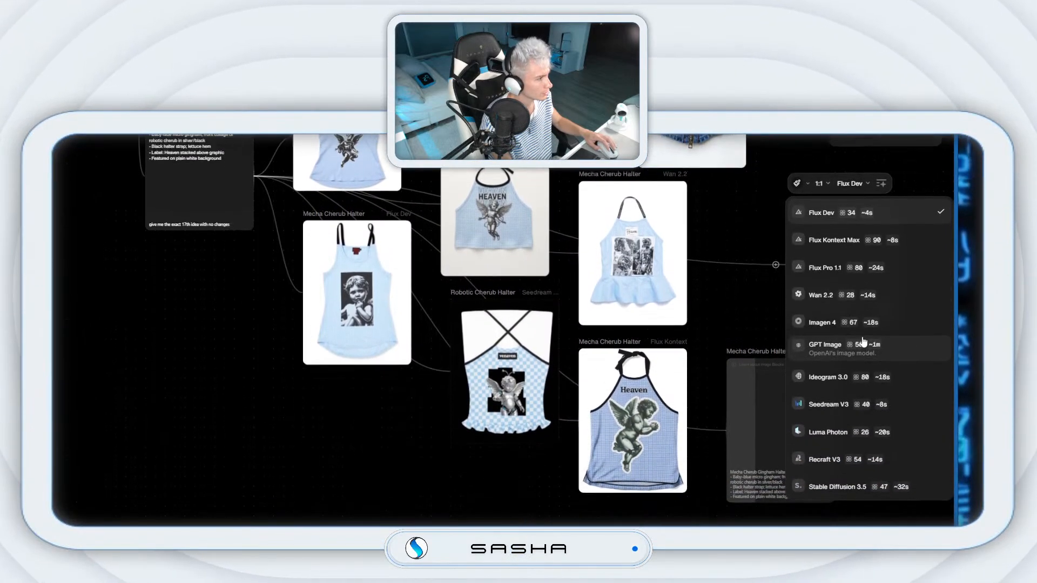
click(844, 332)
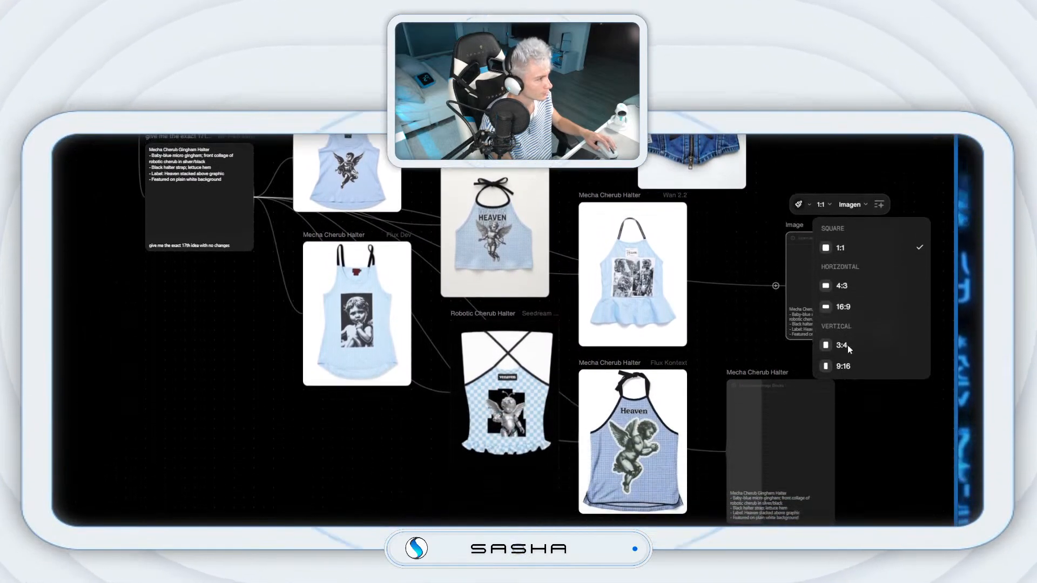
click(842, 469)
click(885, 347)
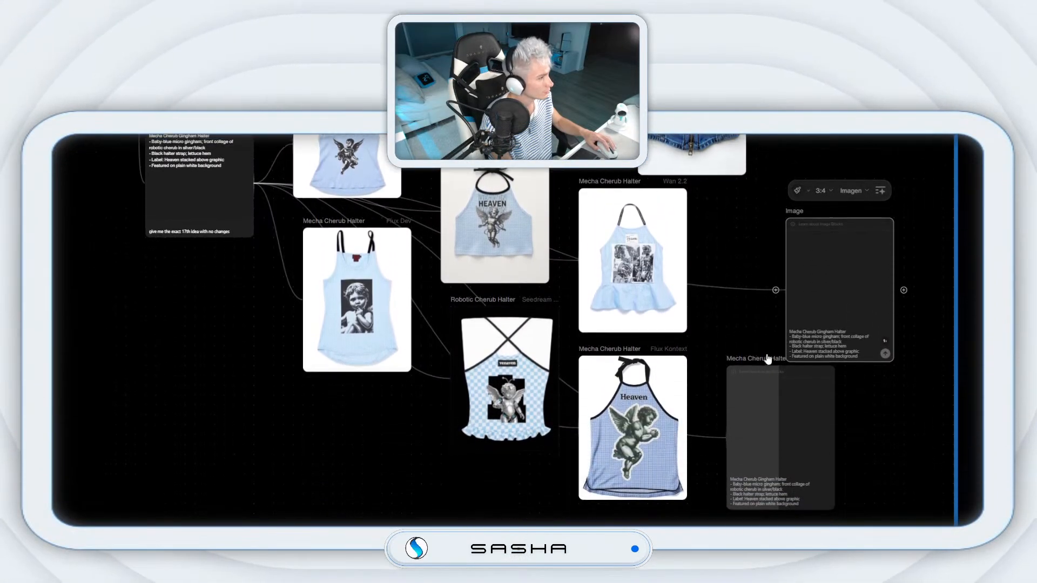
Step: Arrange the newest Imagen block above the newest Flux Dev block in a column beside the Wan 2.2 and Flux Kontext halters
drag(739, 372, 729, 416)
drag(737, 332, 738, 313)
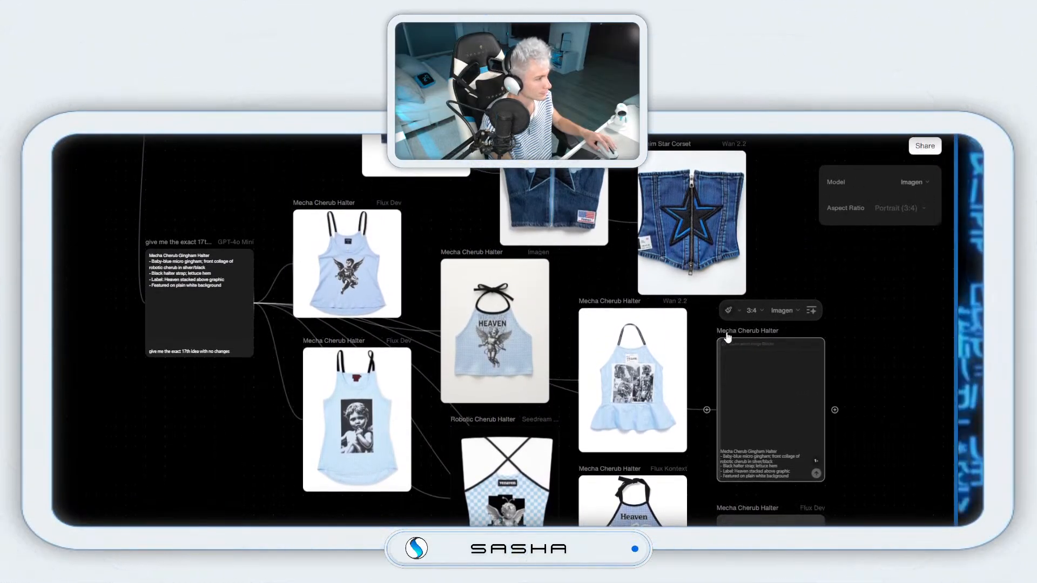
drag(726, 334, 726, 343)
click(870, 460)
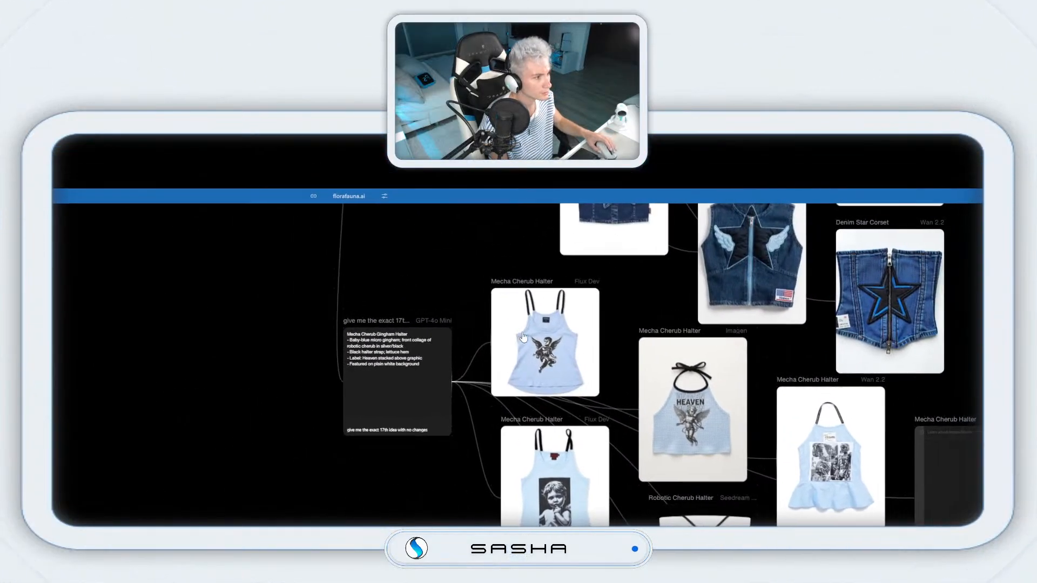
Step: Inspect the first square Flux Dev halter image at full size and close the preview
click(378, 162)
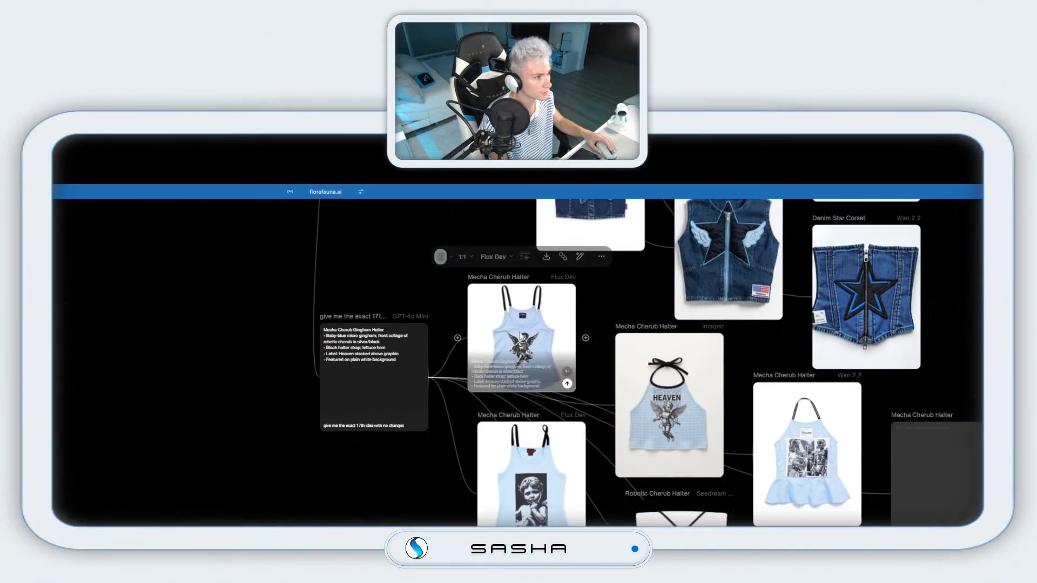
click(571, 274)
click(521, 319)
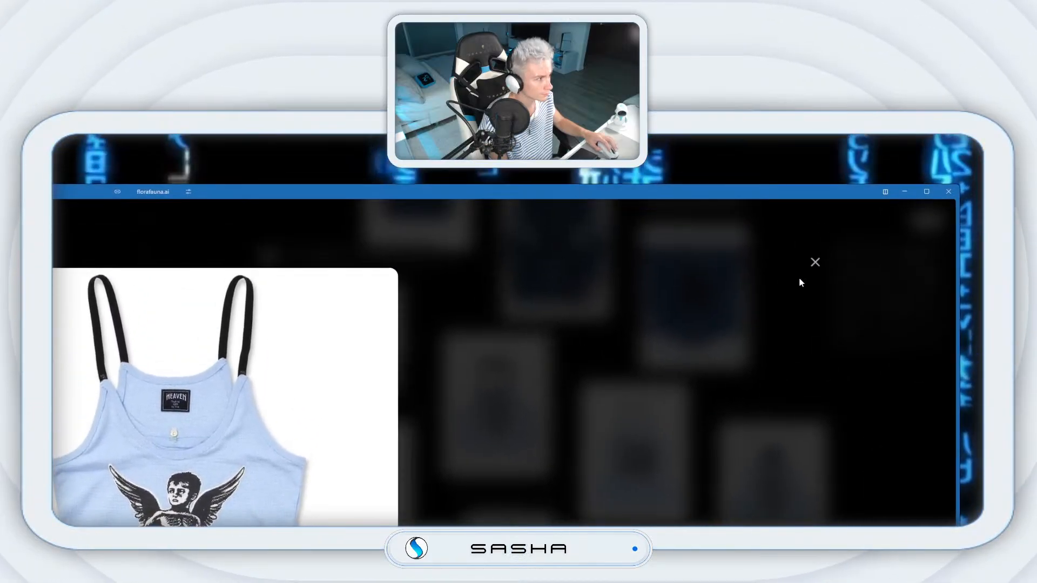
click(836, 241)
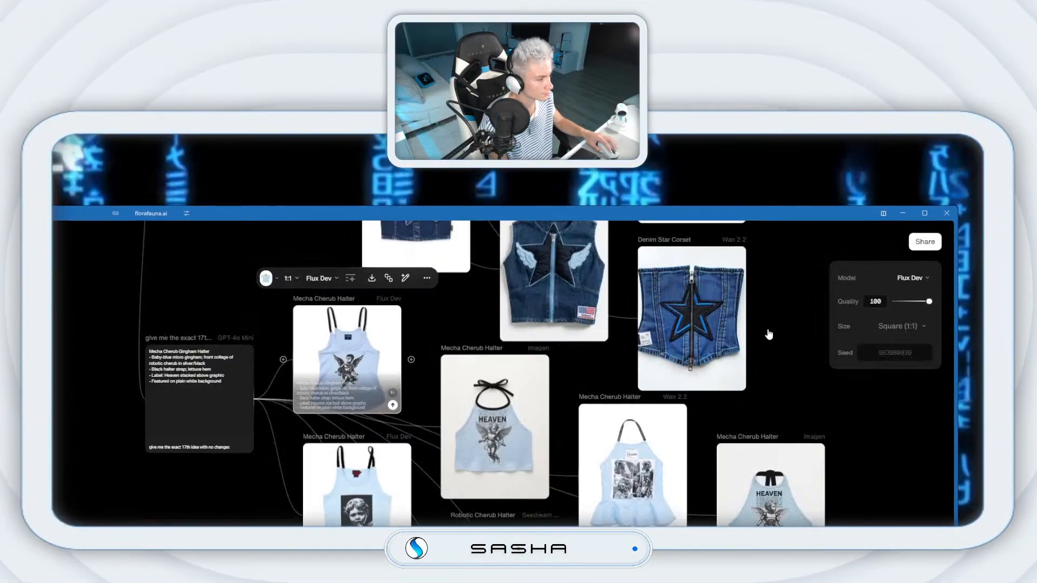
Step: Inspect the newest Imagen halter image at full size, close the preview, and return to the canvas
scroll(772, 352, down, 3)
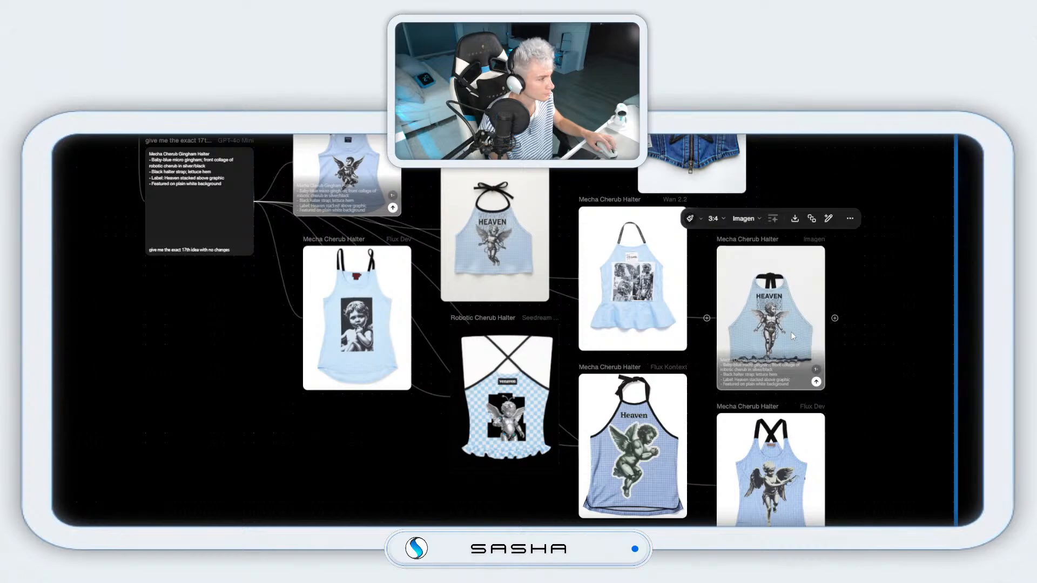
right_click(787, 324)
scroll(810, 330, up, 5)
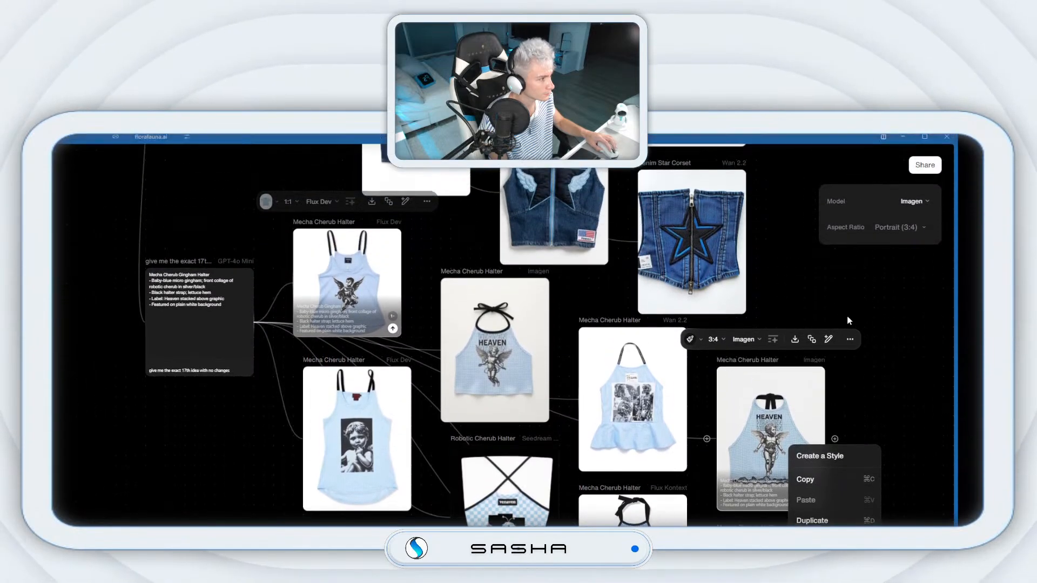
click(850, 336)
key(f)
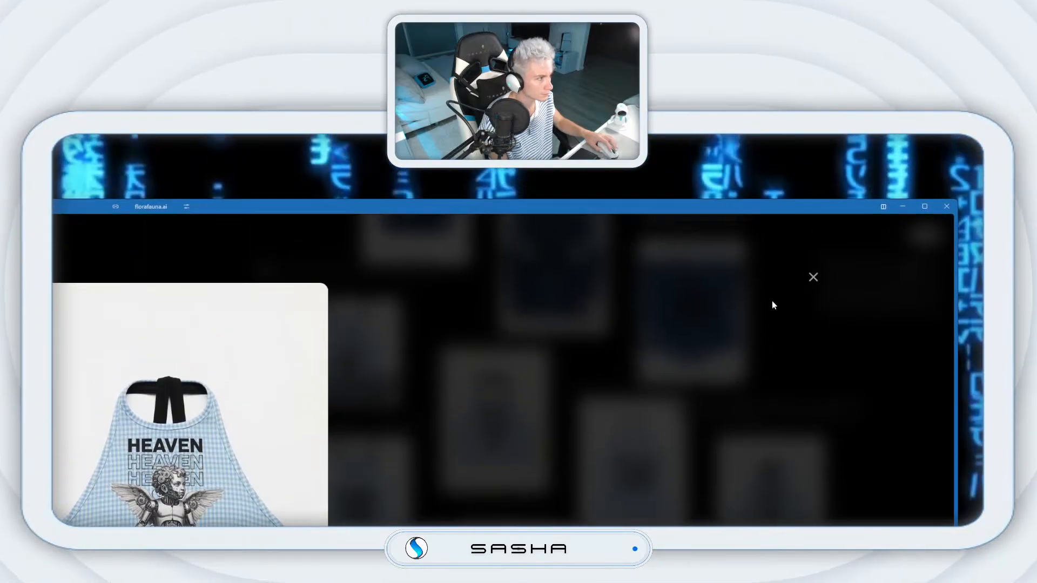
key(Escape)
scroll(521, 328, left, 5)
scroll(521, 328, down, 3)
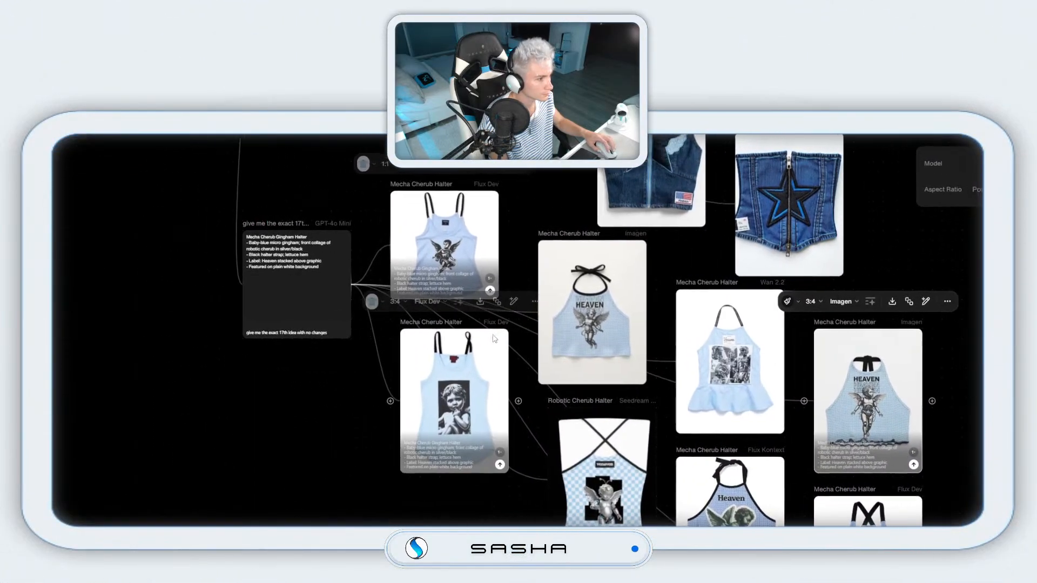
Step: Inspect the 3:4 Flux Dev halter with the portrait graphic at full size and close the preview
right_click(517, 336)
click(517, 336)
scroll(530, 326, up, 3)
scroll(532, 327, right, 2)
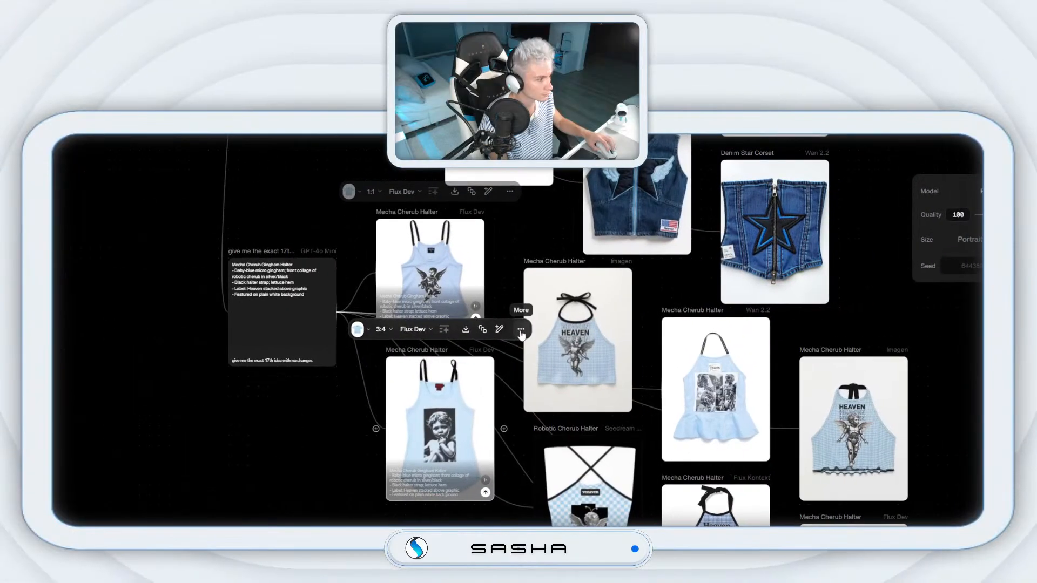
key(f)
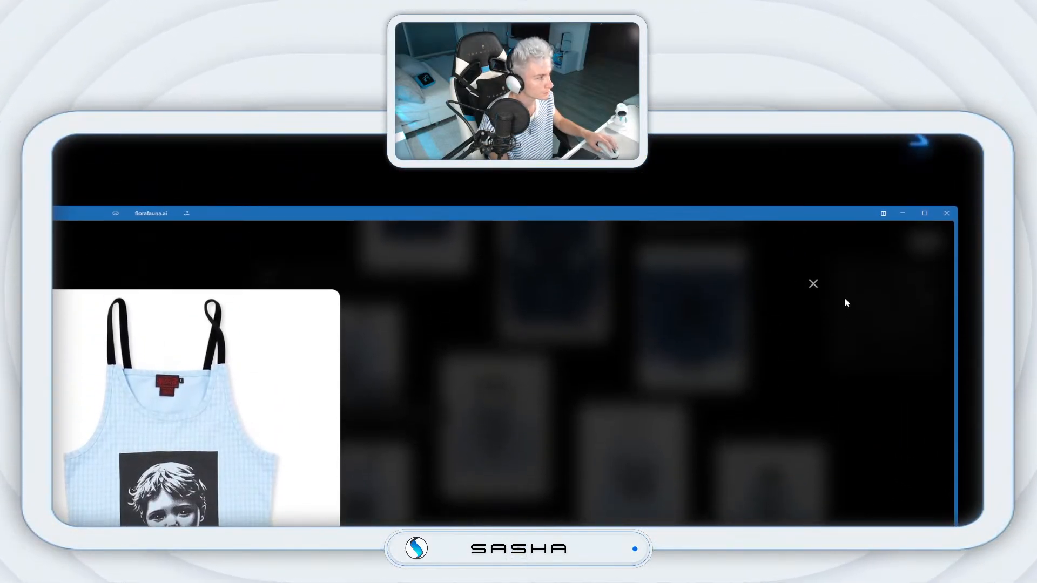
key(Escape)
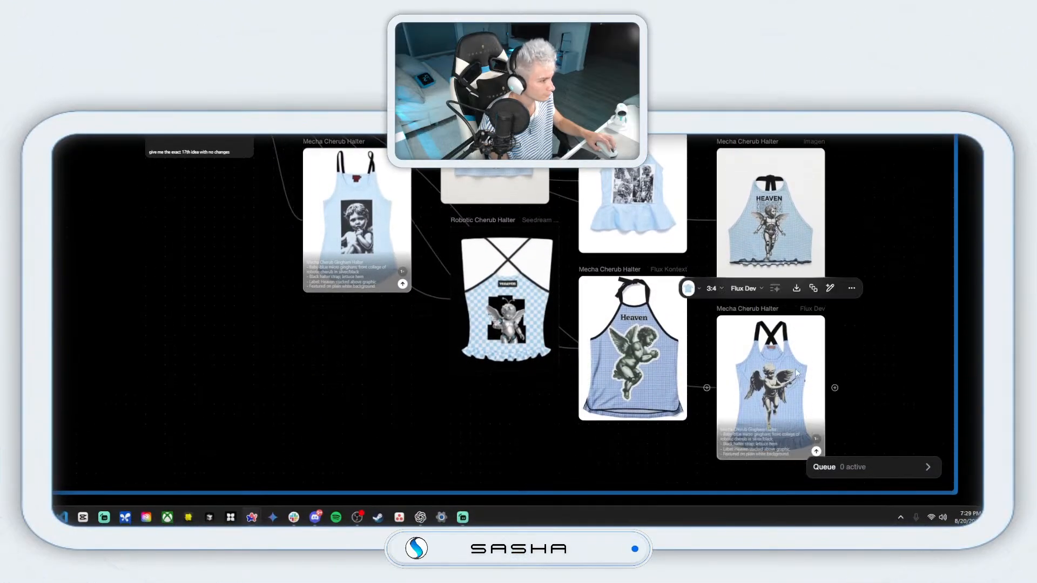
Step: Regenerate the 3:4 Imagen halter above the Robotic Cherub Halter
drag(713, 331, 767, 389)
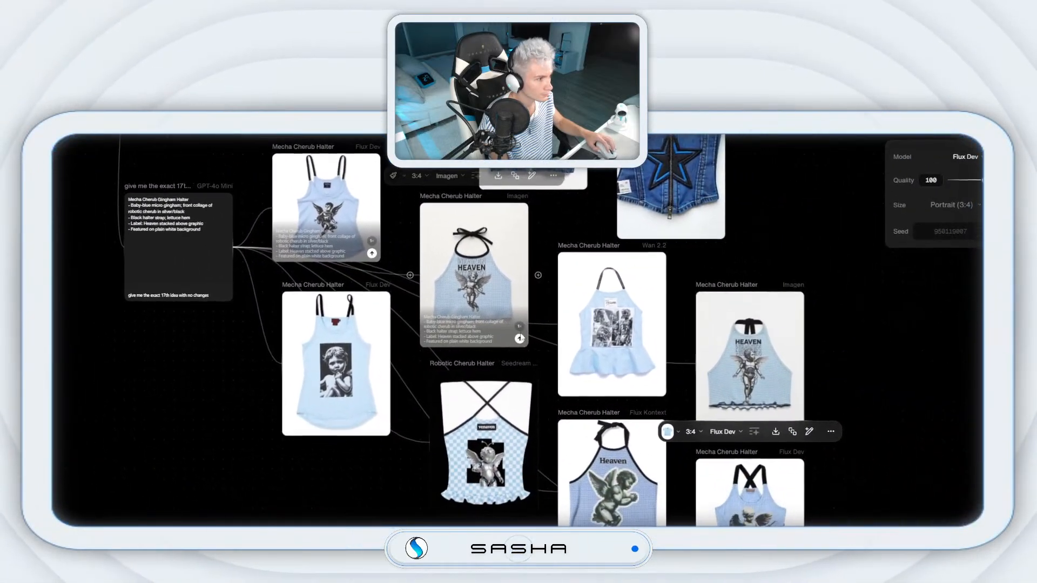
click(765, 398)
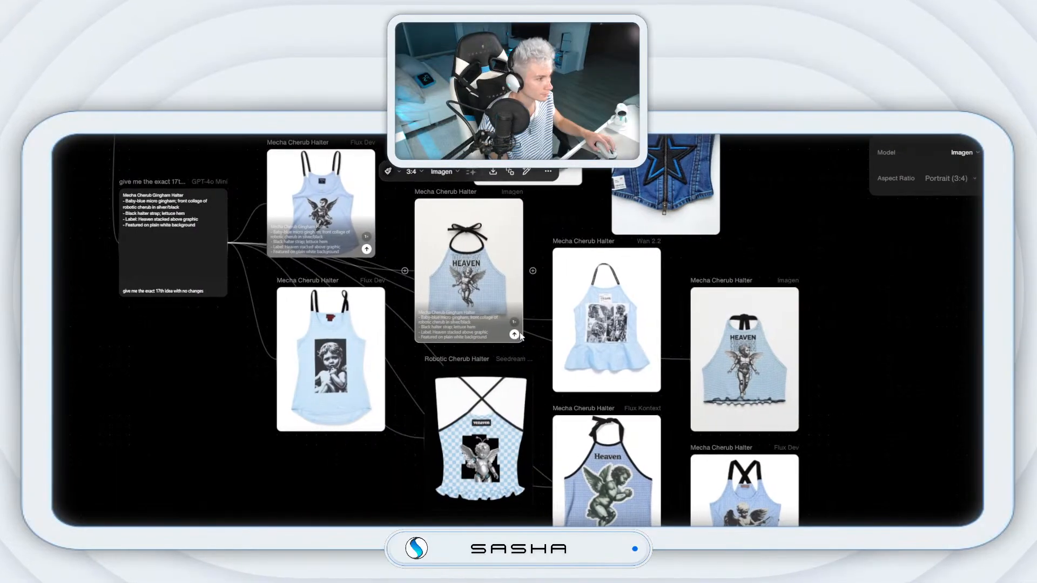
click(521, 333)
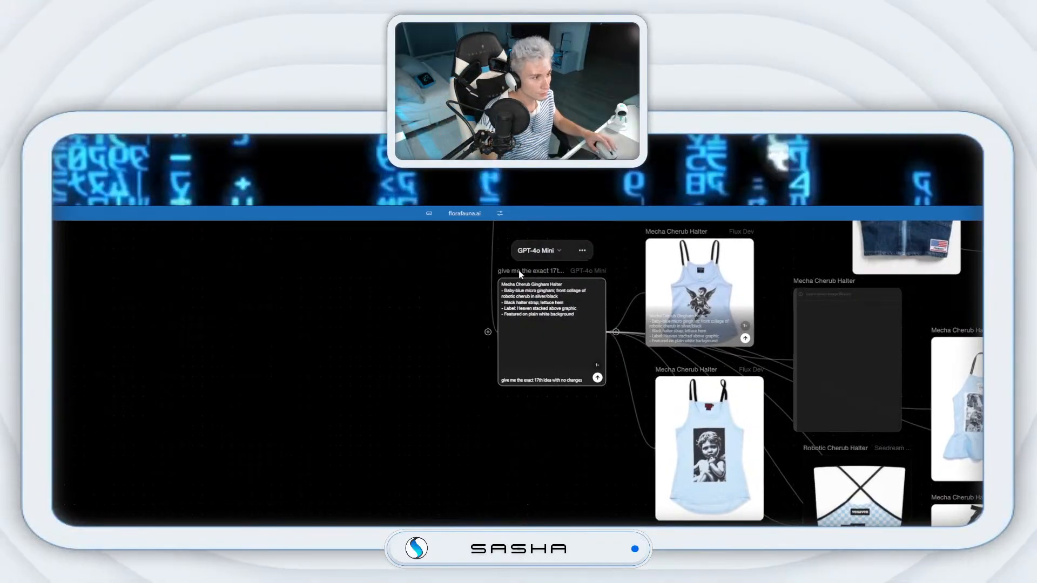
Step: Create a text block prompting "give me the exact 18th idea with no changes", and regenerate the lowest Flux Dev halter
drag(475, 278, 520, 337)
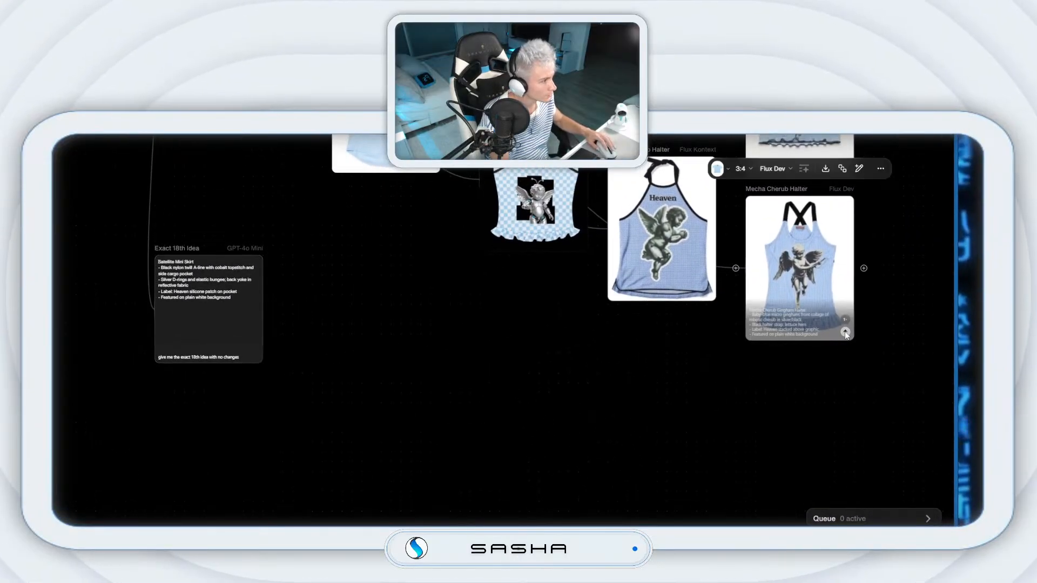
click(225, 304)
Step: Branch an image block from the 18th-idea text block, apply the HEAVN style, and generate its square Flux Dev image
drag(519, 333, 604, 378)
click(681, 290)
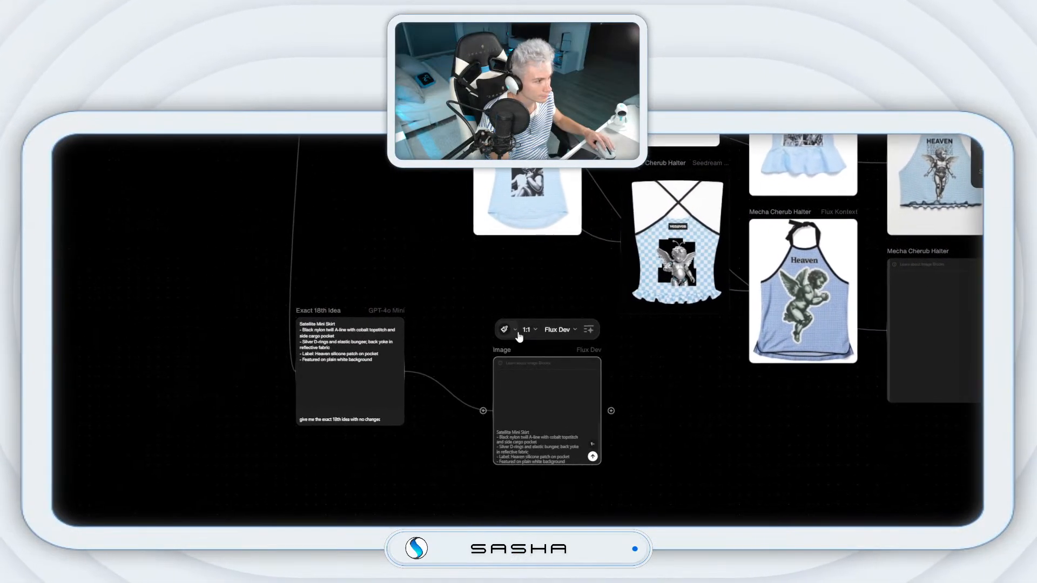
click(463, 337)
click(527, 361)
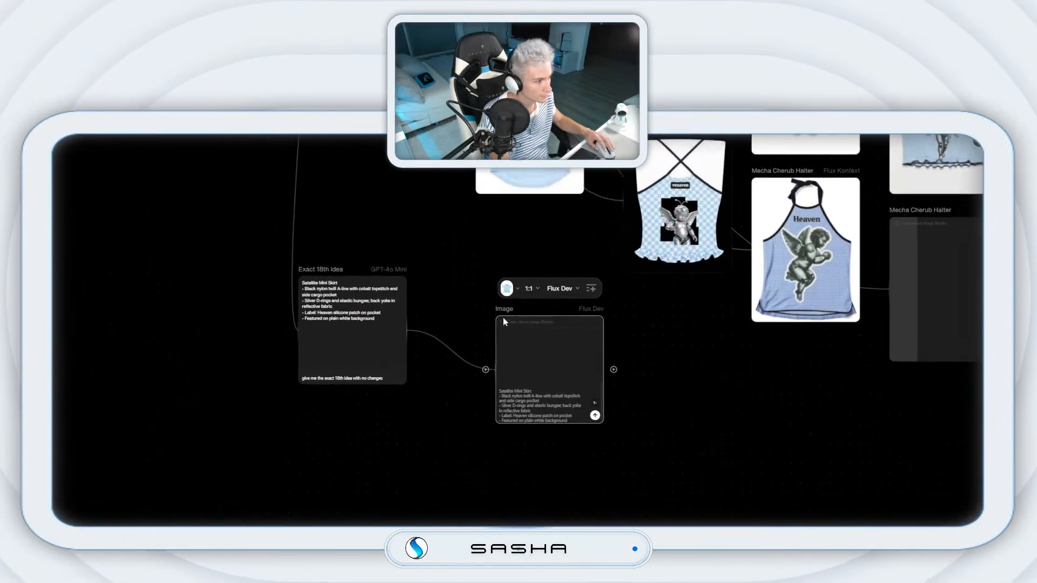
Step: Branch a second Flux Dev skirt block at 3:4 with the HEAVN style, align it under the square one, and generate it
drag(468, 409, 552, 542)
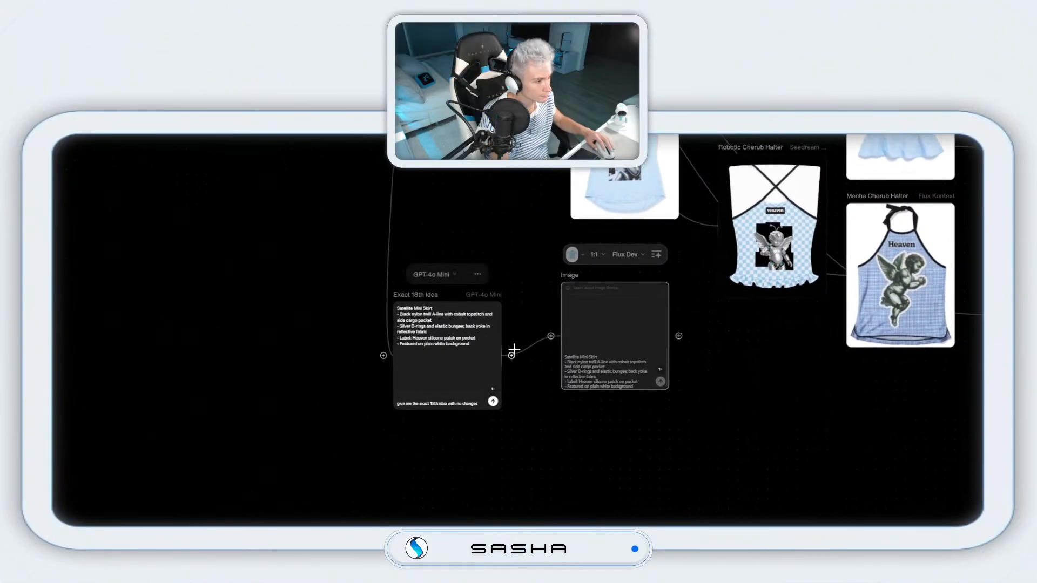
click(522, 336)
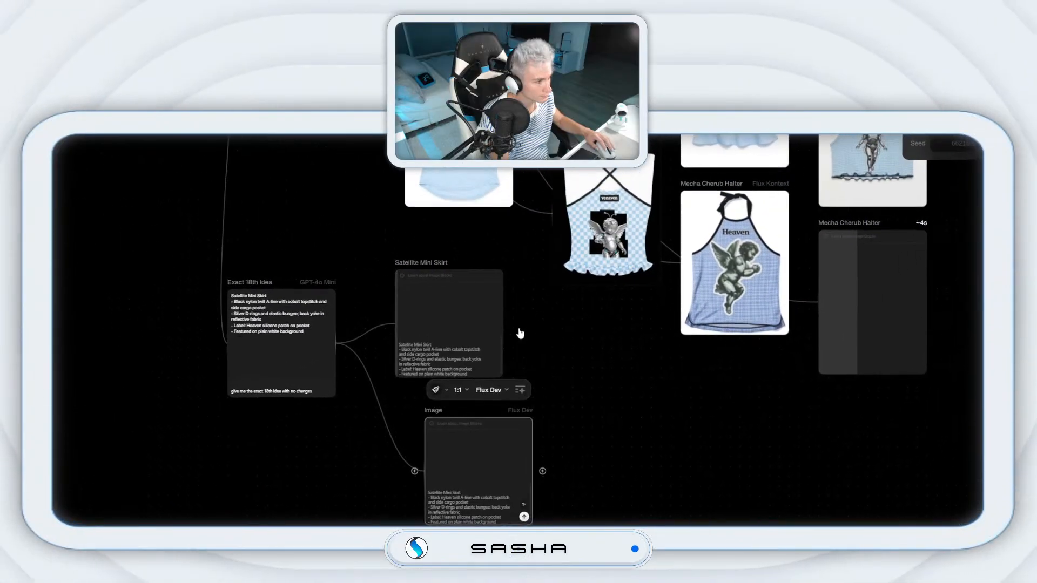
click(510, 319)
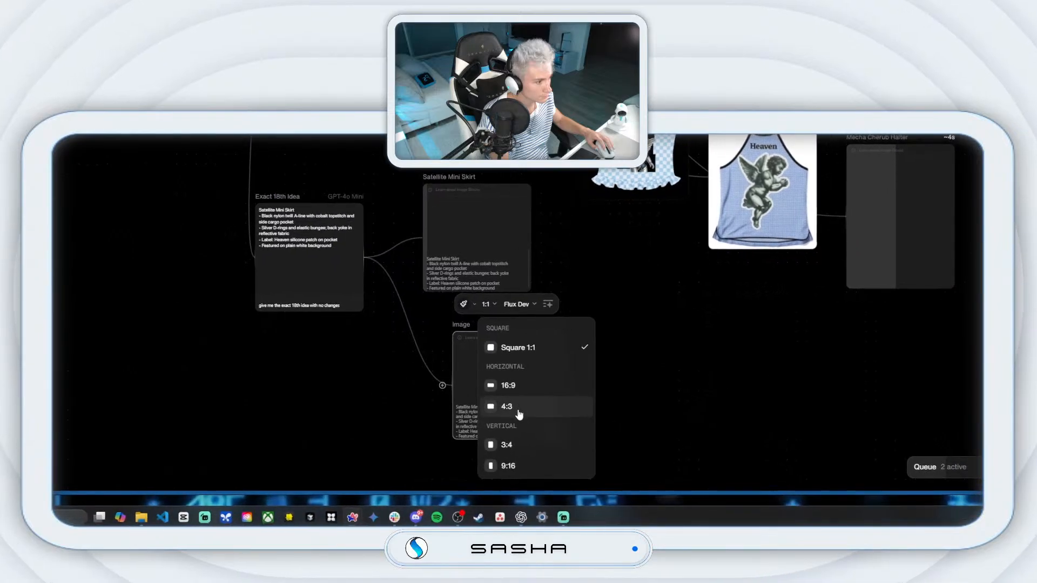
click(522, 449)
click(519, 329)
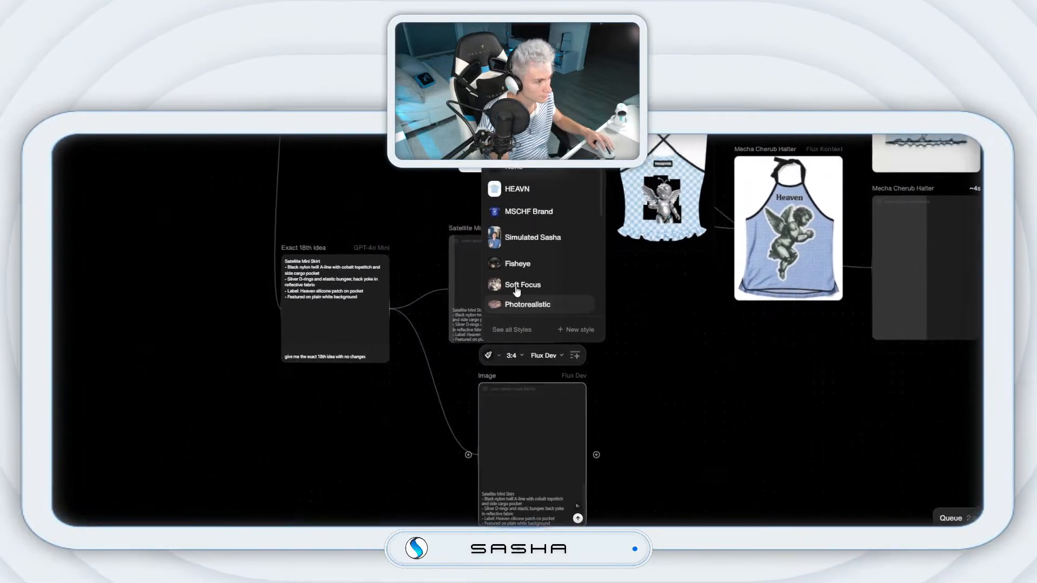
click(520, 316)
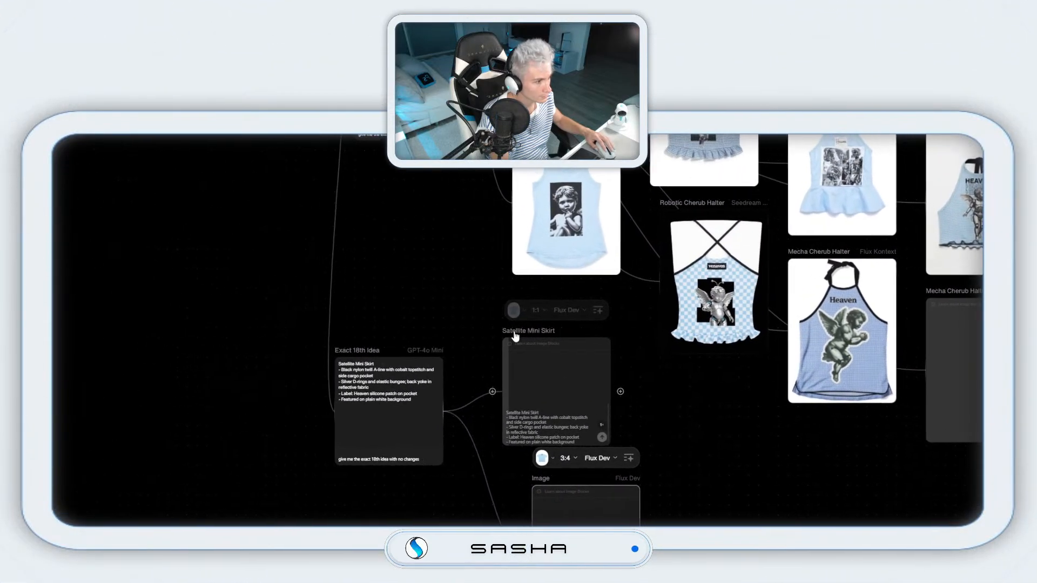
drag(548, 517, 519, 477)
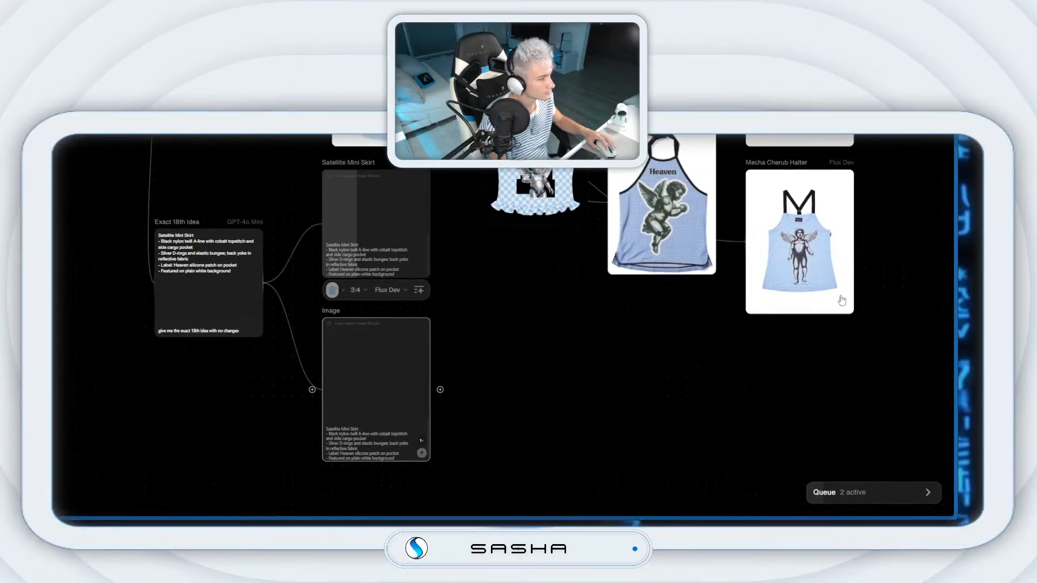
Step: Branch another image block from the 18th-idea text block, set it to Imagen 4 at 3:4, and generate the Satellite Mini Skirt
mouse_move(845, 336)
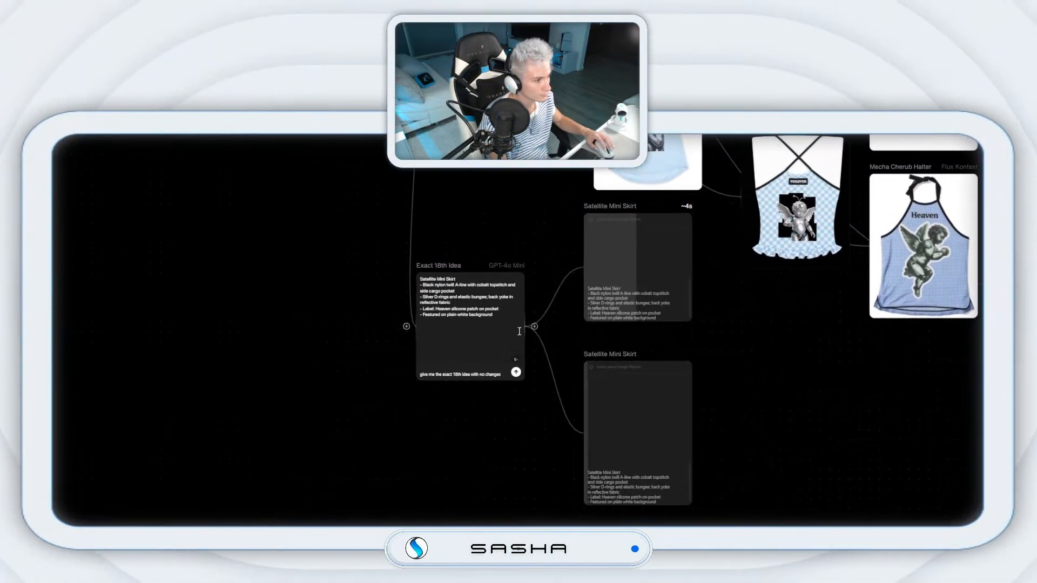
drag(530, 328, 772, 402)
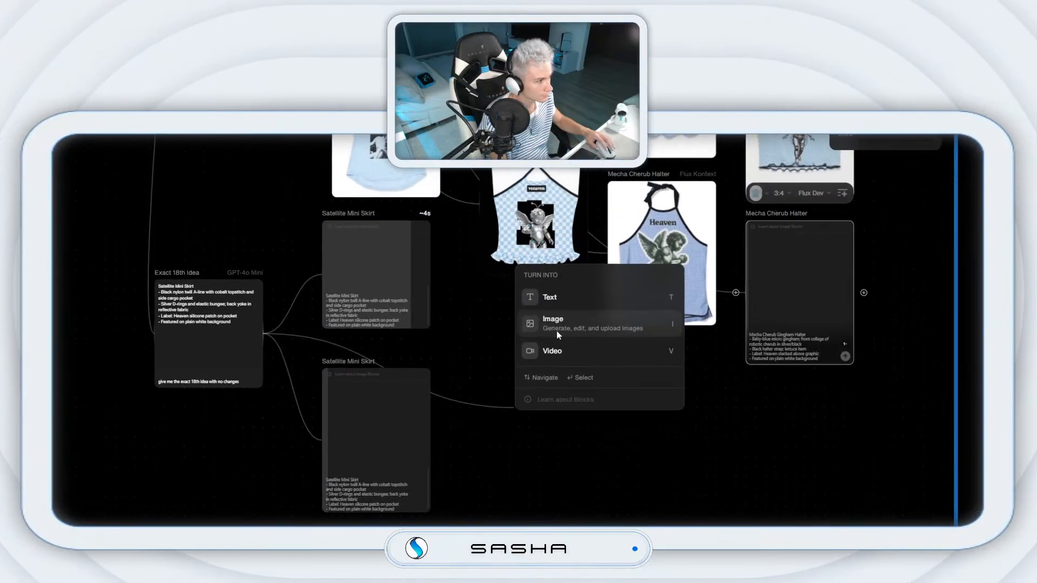
click(560, 332)
click(561, 330)
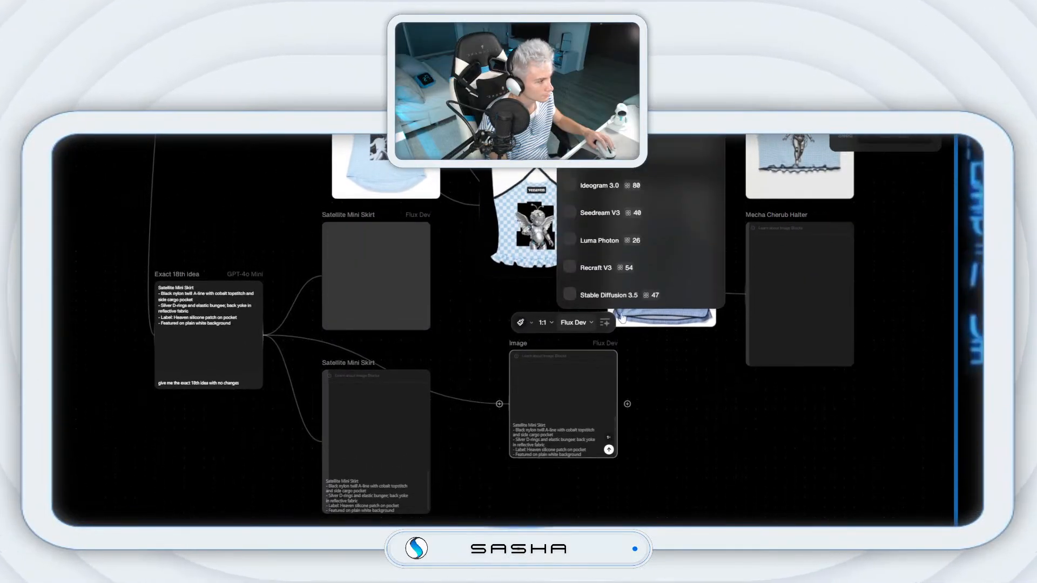
click(608, 332)
scroll(620, 451, down, 3)
click(545, 389)
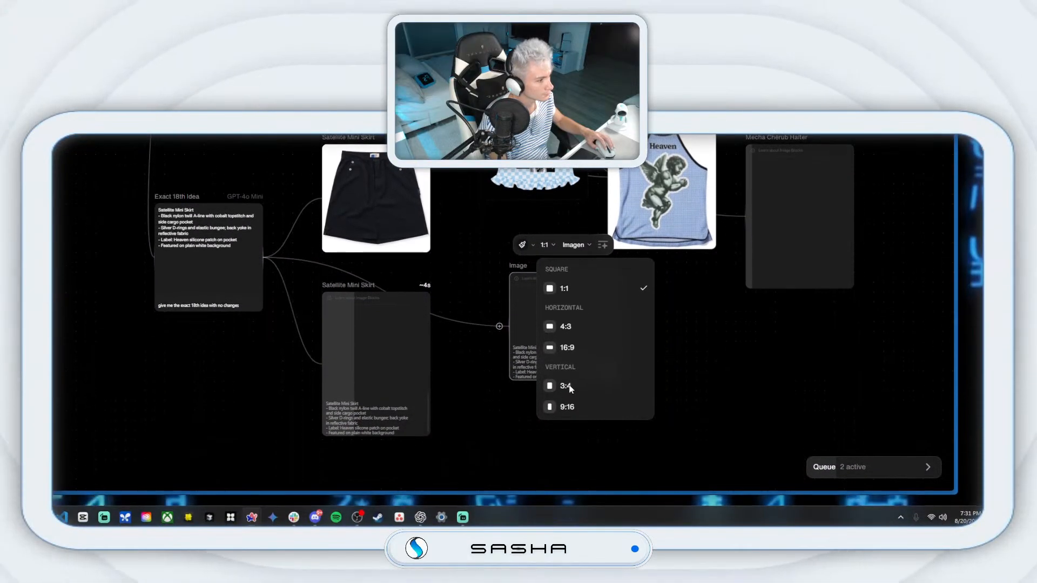
click(568, 388)
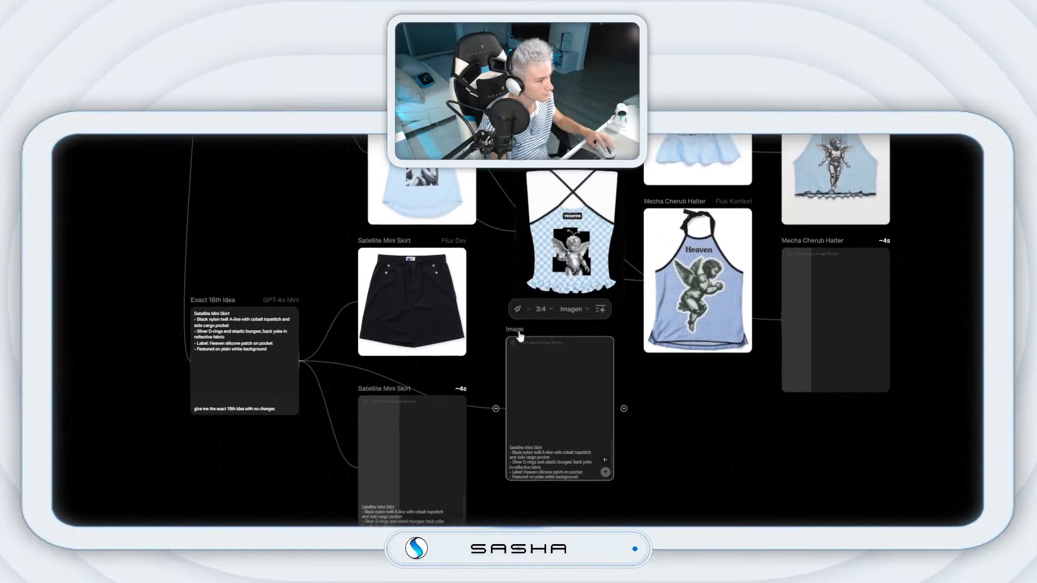
drag(520, 336, 530, 336)
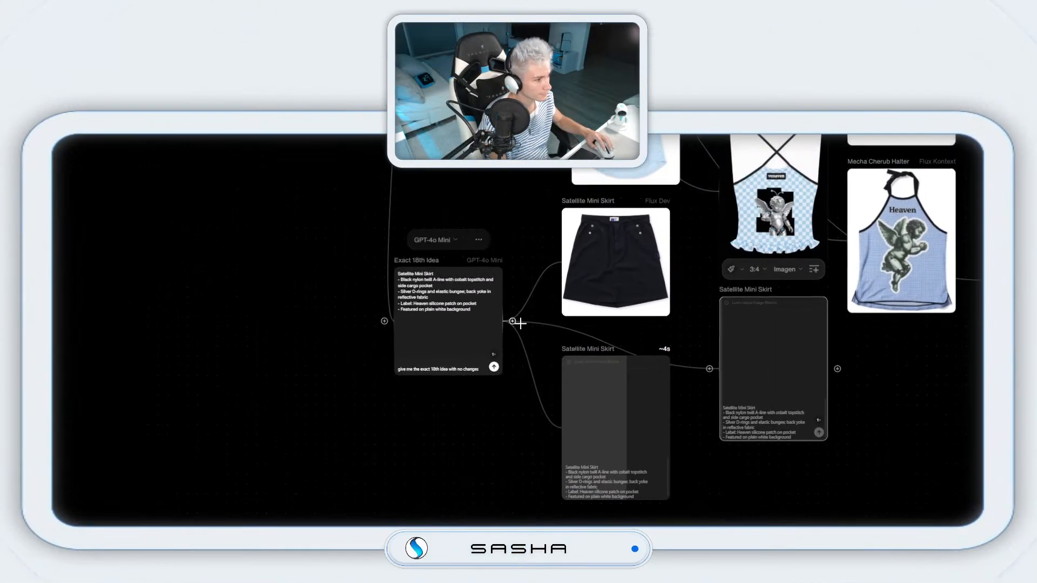
Step: Branch an image block from the 18th-idea text block, set it to Seedream V3 at 3:4, and generate its image
drag(519, 333, 760, 505)
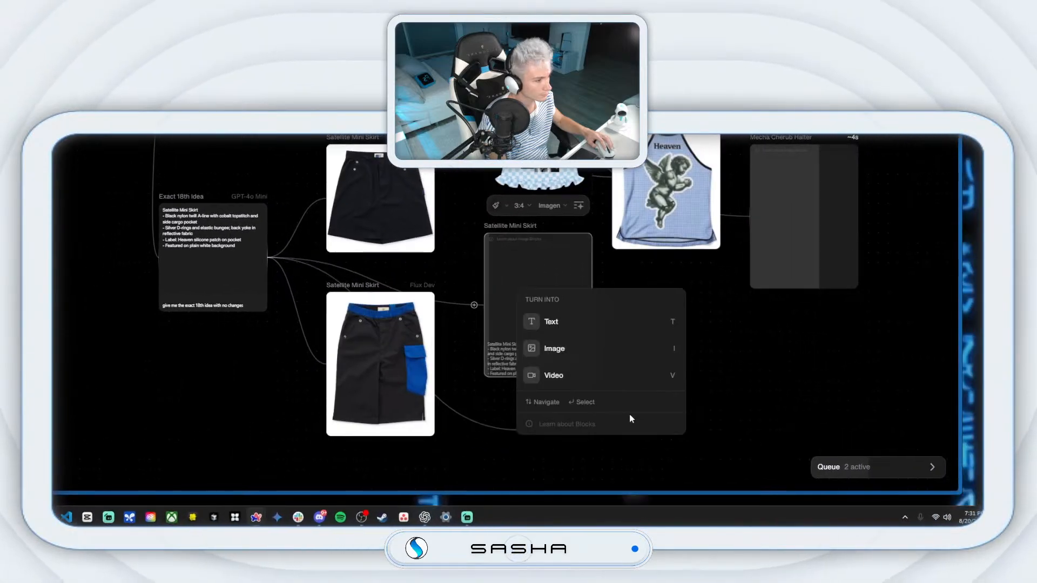
click(585, 352)
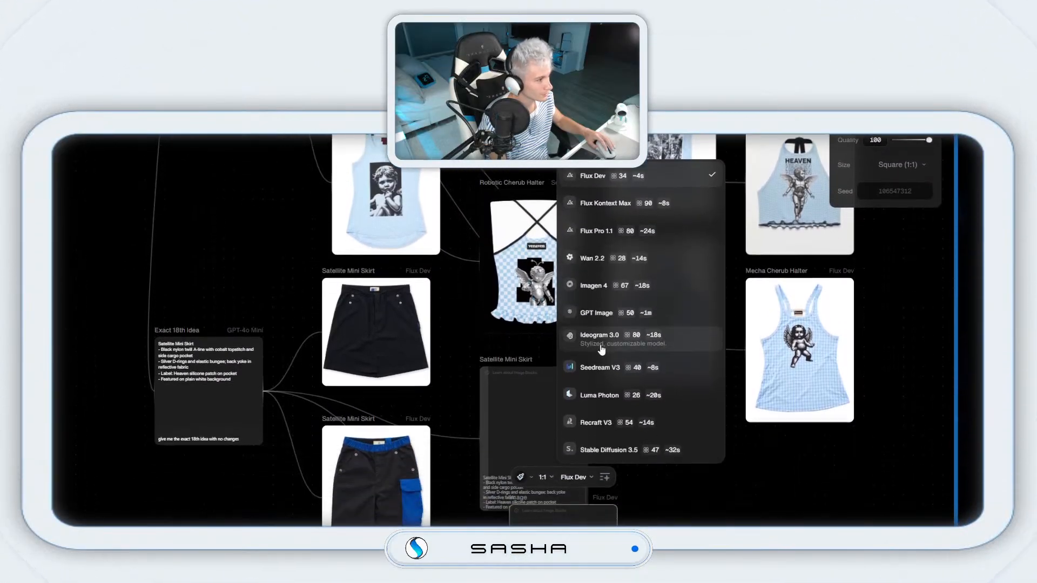
click(602, 370)
click(536, 480)
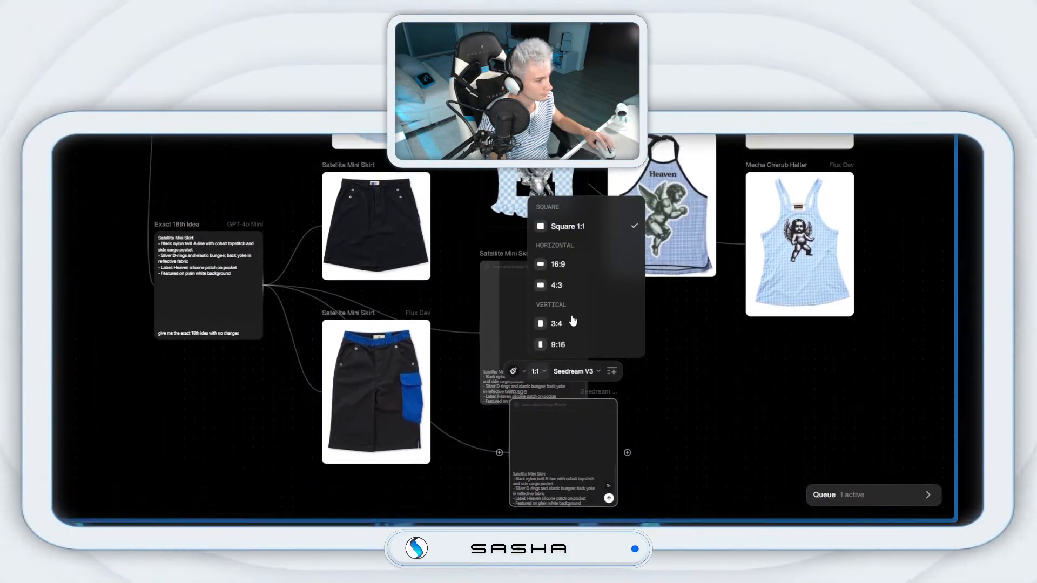
click(573, 320)
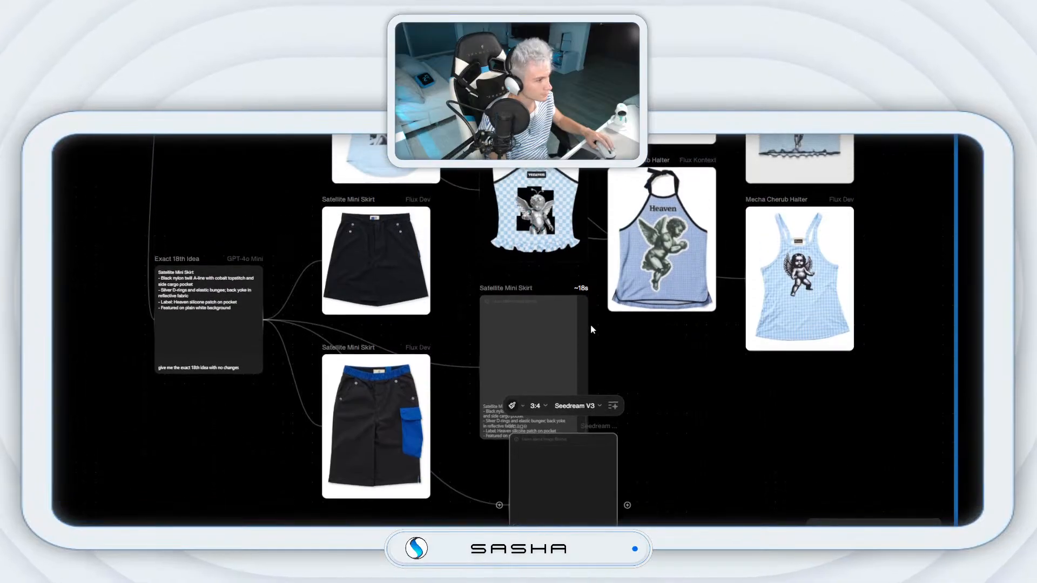
Step: Arrange the Imagen skirt block above the Seedream block in one column beside the two Flux Dev skirts
drag(591, 323, 612, 241)
drag(497, 288, 488, 269)
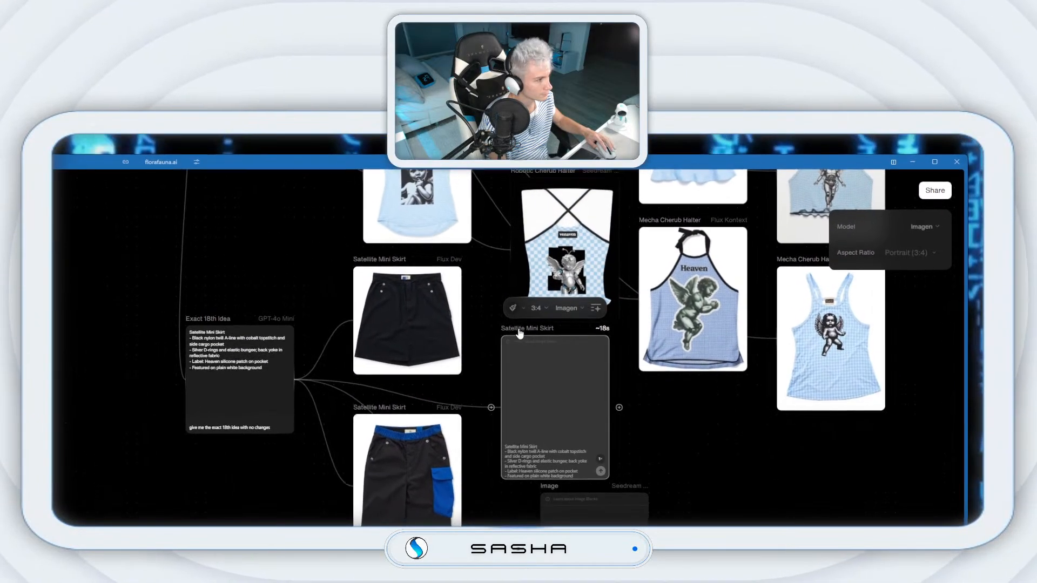
click(551, 491)
drag(551, 491, 504, 490)
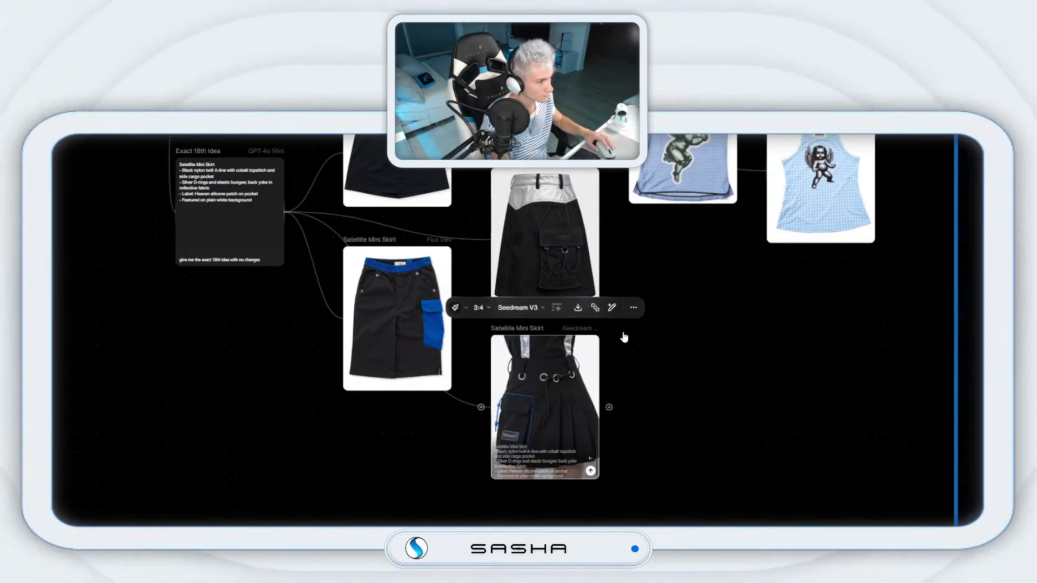
Step: Branch an image block from the 18th-idea text block, set it to Wan 2.2 at 3:4, and generate its image
drag(292, 212, 599, 326)
drag(669, 380, 733, 339)
click(783, 330)
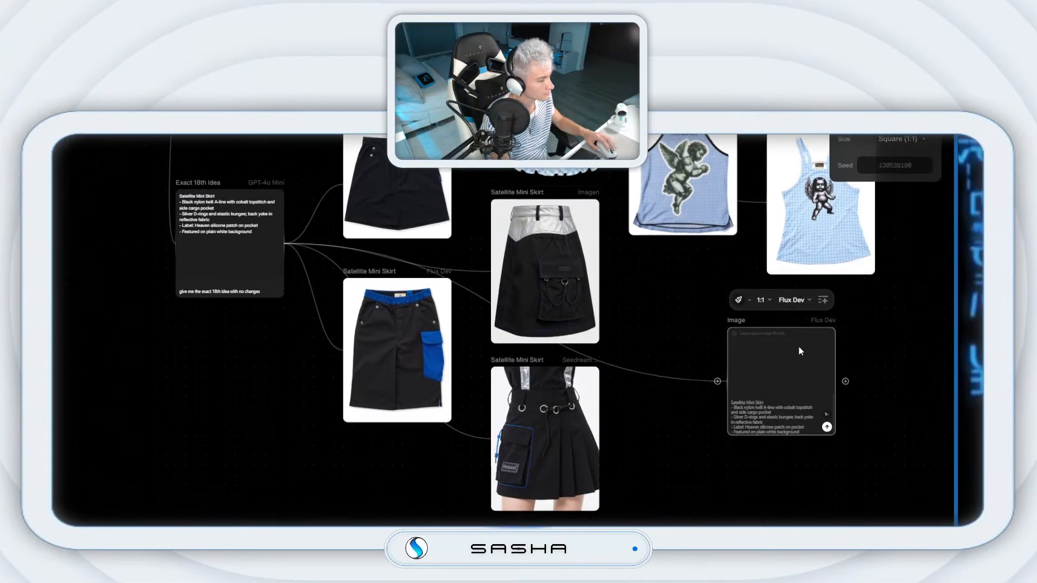
click(763, 303)
click(783, 446)
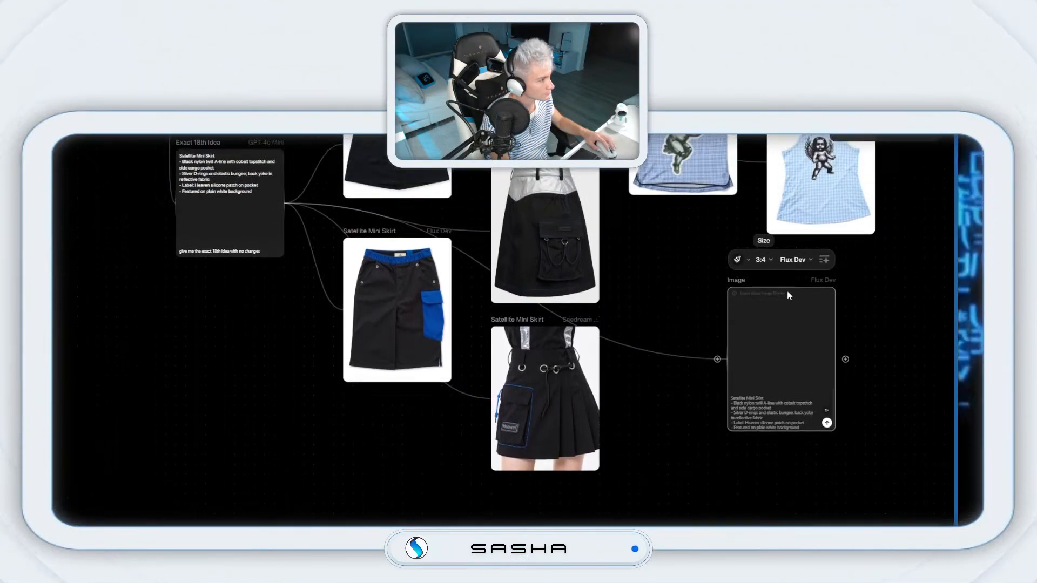
click(793, 254)
click(794, 367)
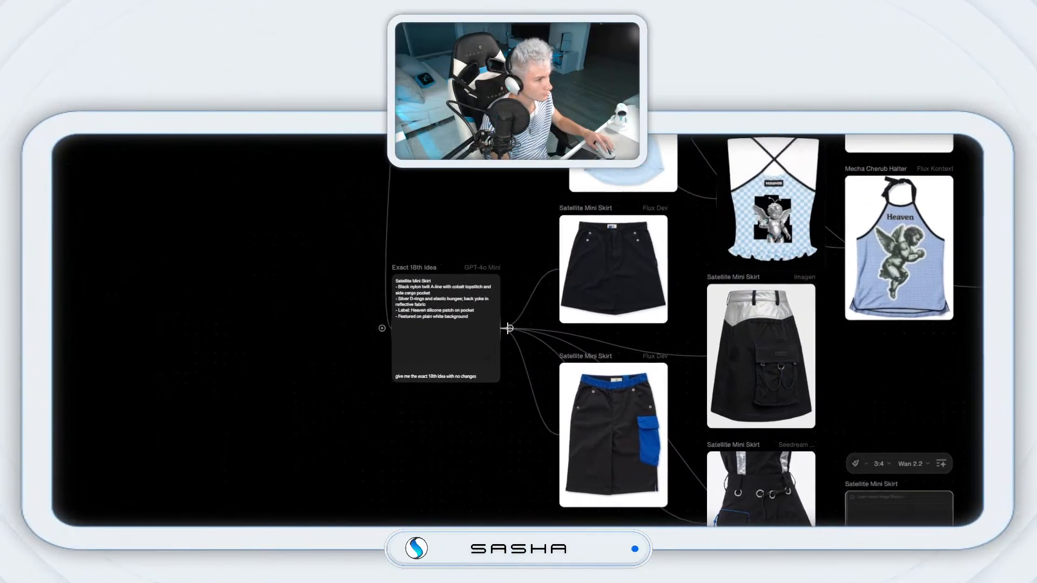
Step: Branch an image block from the 18th-idea text block, set it to Flux Kontext at 3:4, and generate its image
drag(523, 336, 685, 387)
click(718, 294)
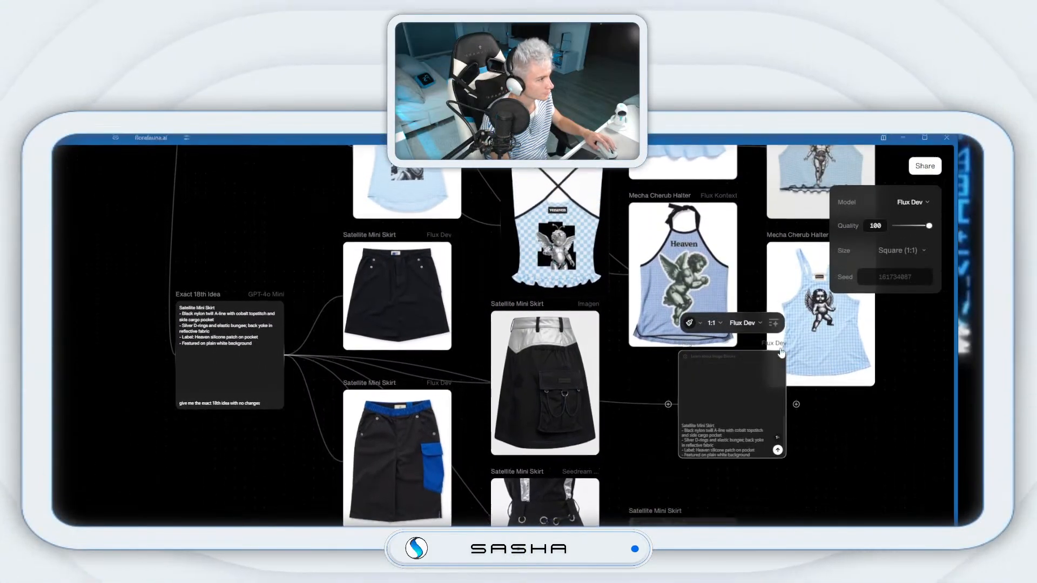
click(745, 308)
click(751, 327)
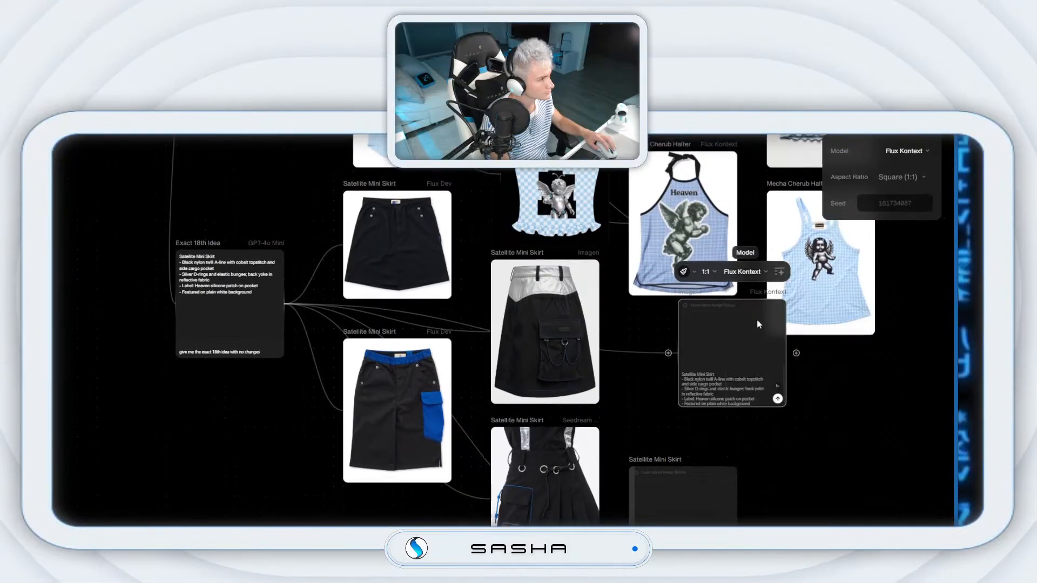
click(711, 325)
click(736, 446)
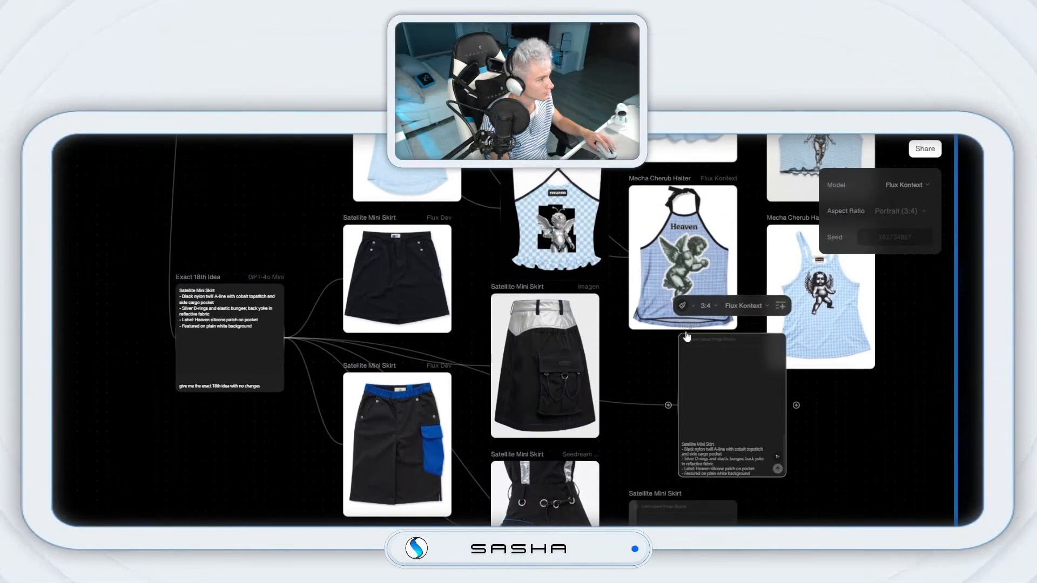
Step: Arrange the Flux Kontext skirt block above the Wan 2.2 block in a column beside the Imagen and Seedream skirts
drag(640, 343, 639, 373)
drag(691, 173, 643, 205)
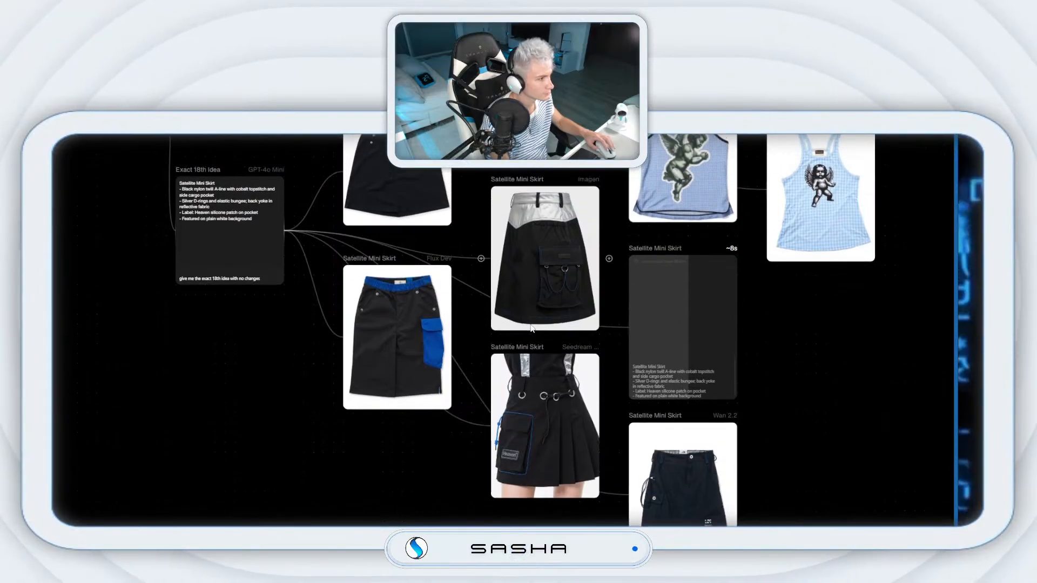
click(589, 300)
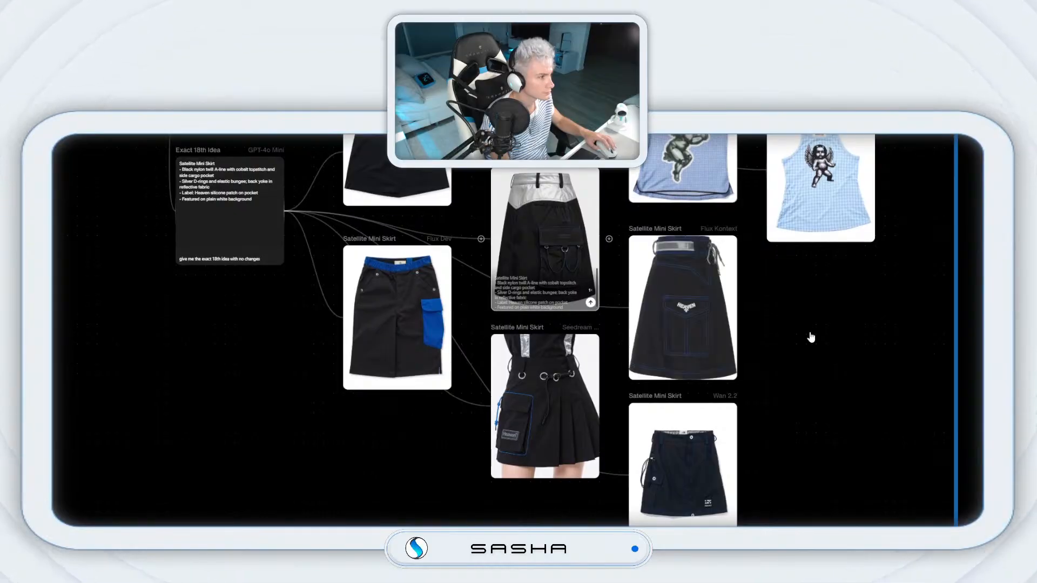
click(714, 327)
right_click(717, 331)
key(Escape)
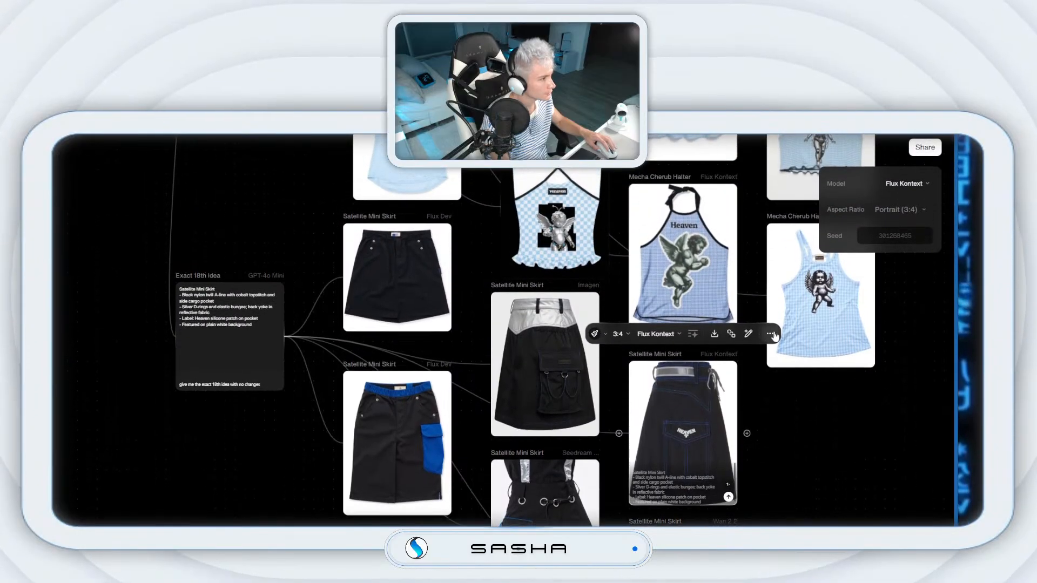
click(769, 330)
Step: Duplicate the Flux Kontext skirt block, place the copy beside it beneath the gingham halter, and generate a new image in it
right_click(706, 399)
scroll(708, 335, down, 3)
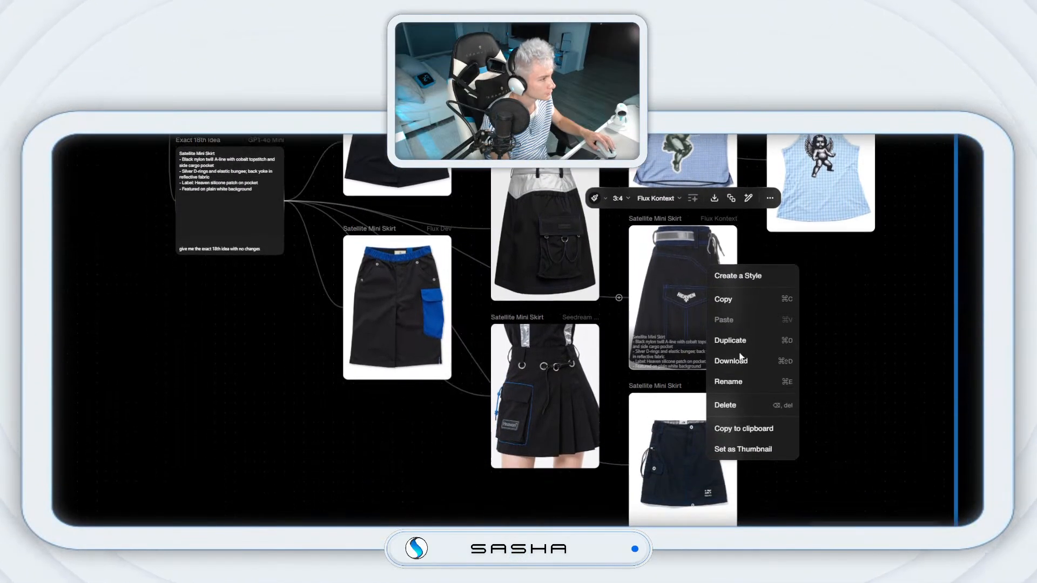
click(728, 330)
drag(767, 343, 866, 292)
key(Delete)
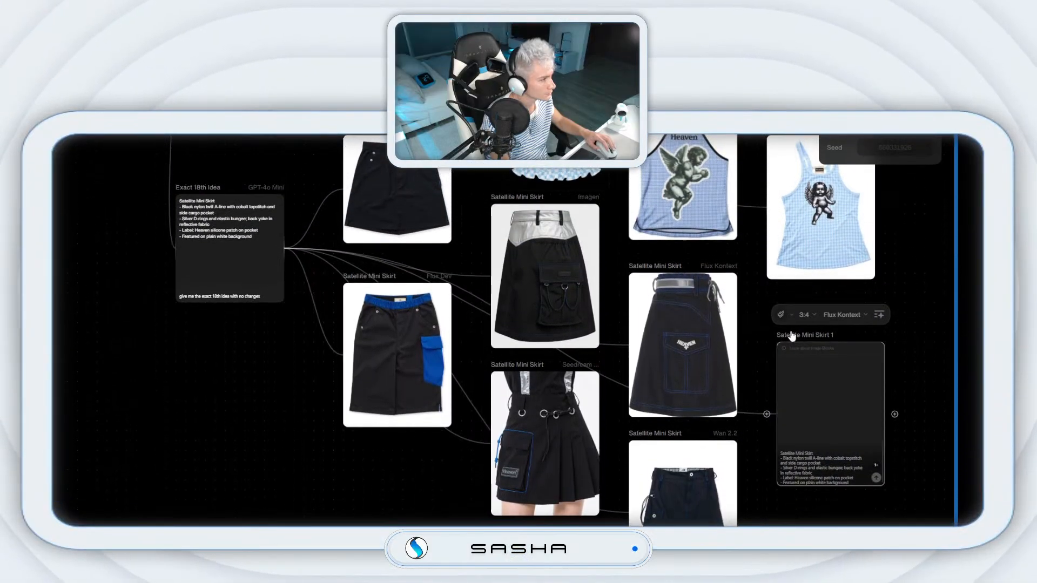
drag(789, 295, 789, 265)
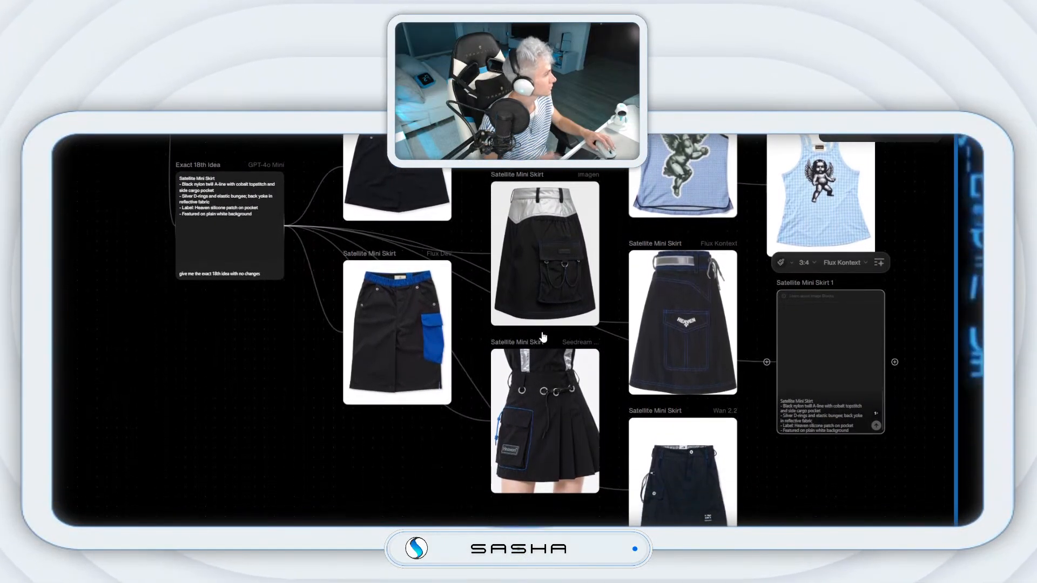
Step: View the original Flux Kontext skirt image at full screen, and return to the canvas
click(685, 319)
click(766, 223)
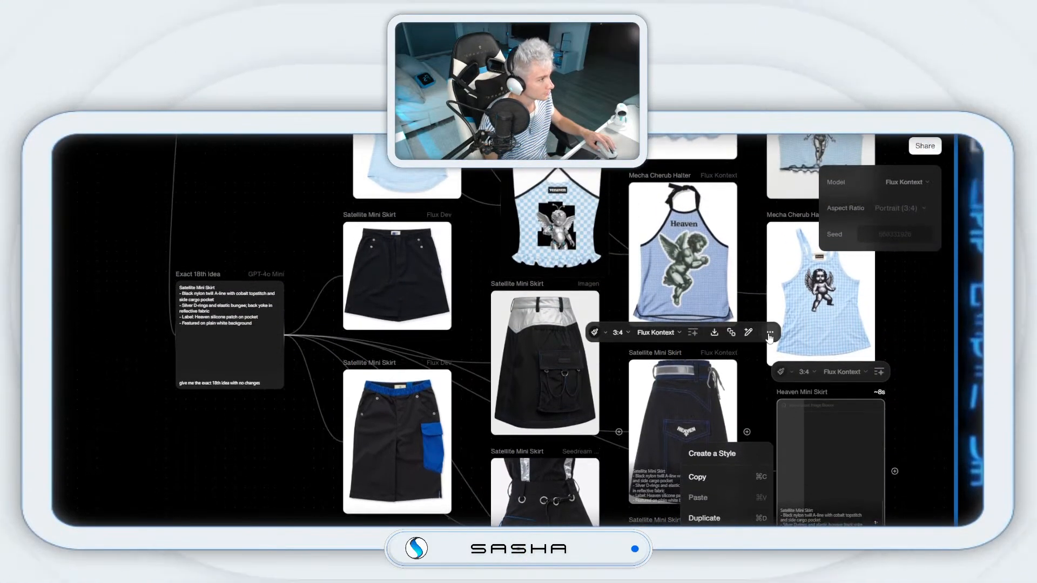
click(767, 332)
click(768, 333)
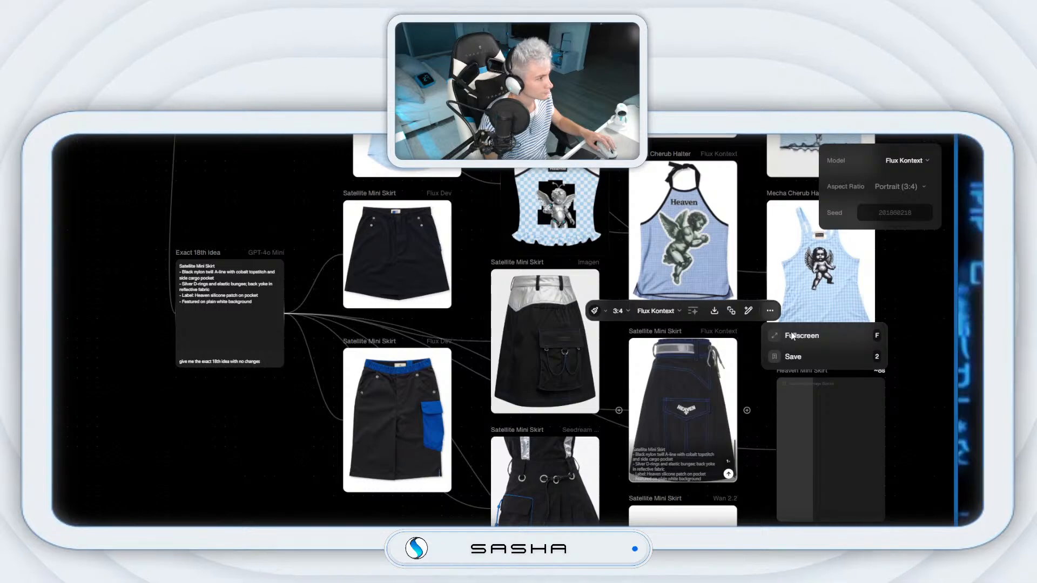
click(792, 336)
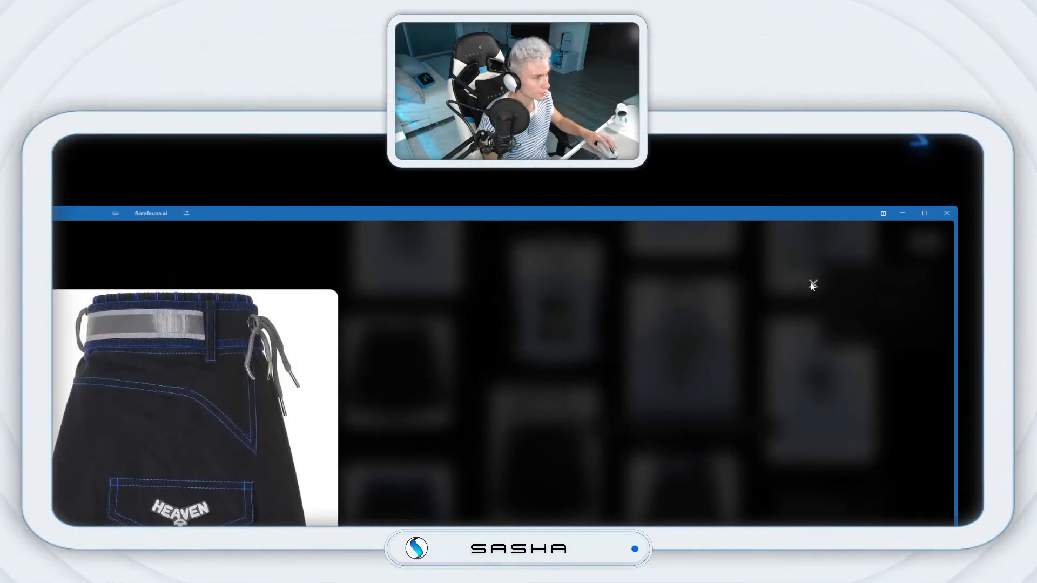
click(812, 283)
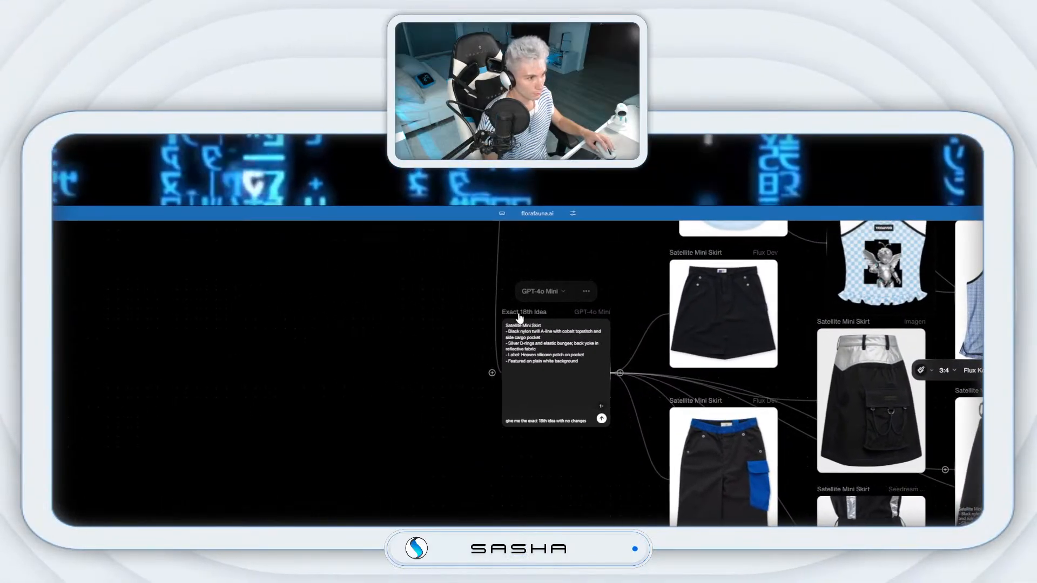
Step: Duplicate the 18th-idea text block below the original, change its prompt to "give me the exact 19th idea with no changes", and generate the text
right_click(520, 321)
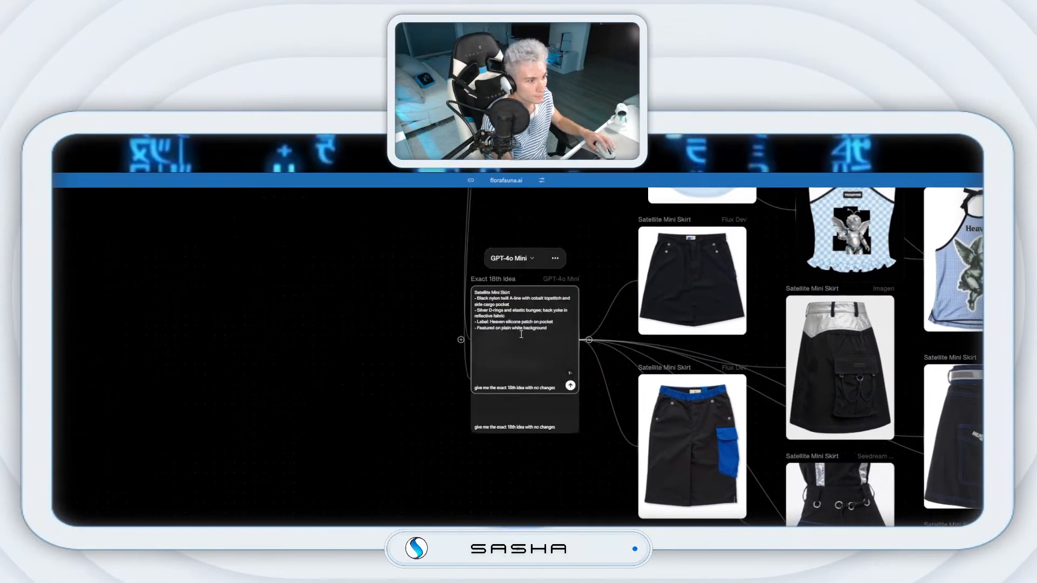
click(521, 333)
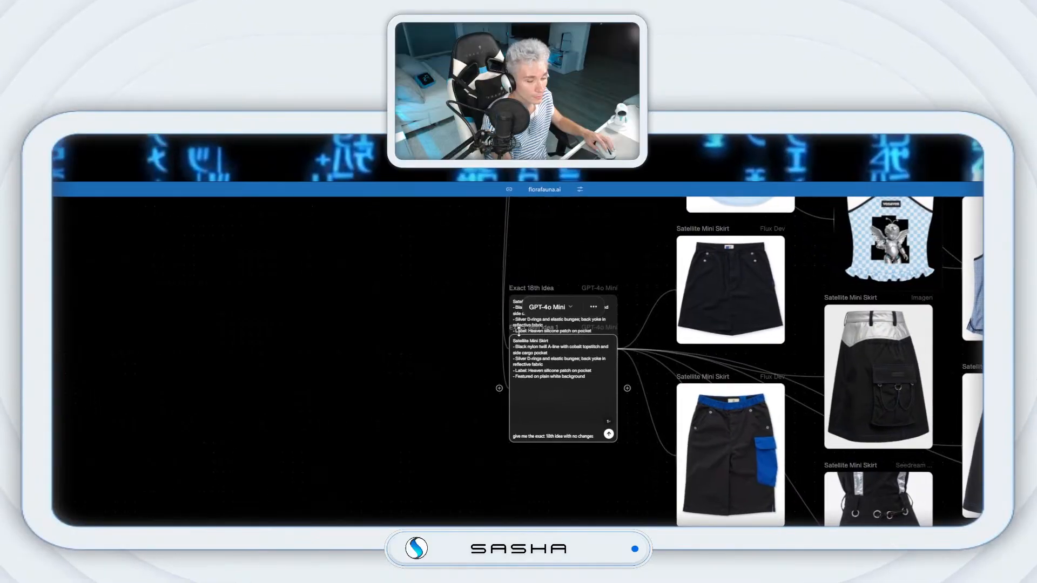
drag(520, 336, 513, 448)
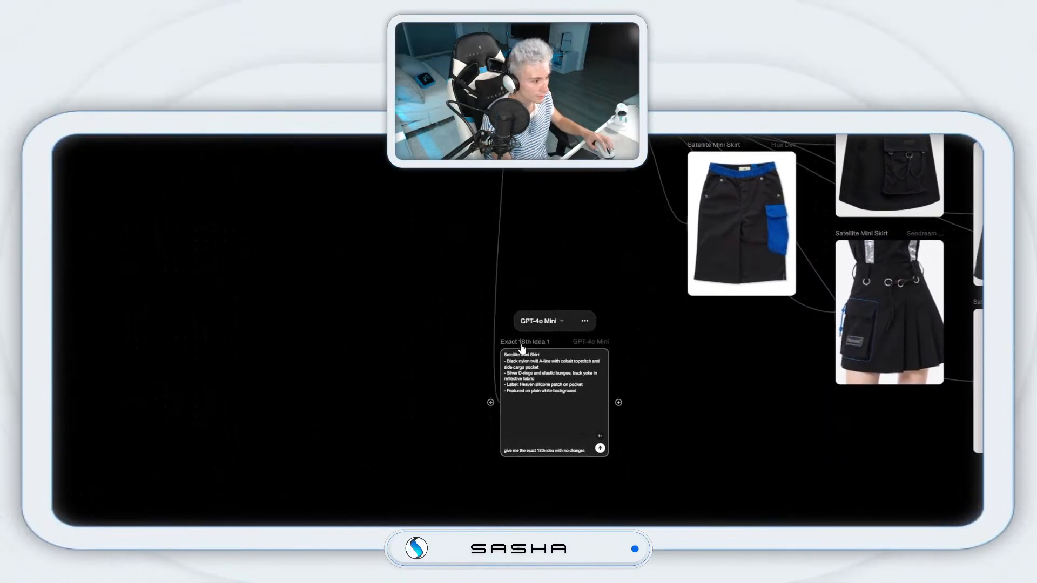
drag(528, 324, 536, 283)
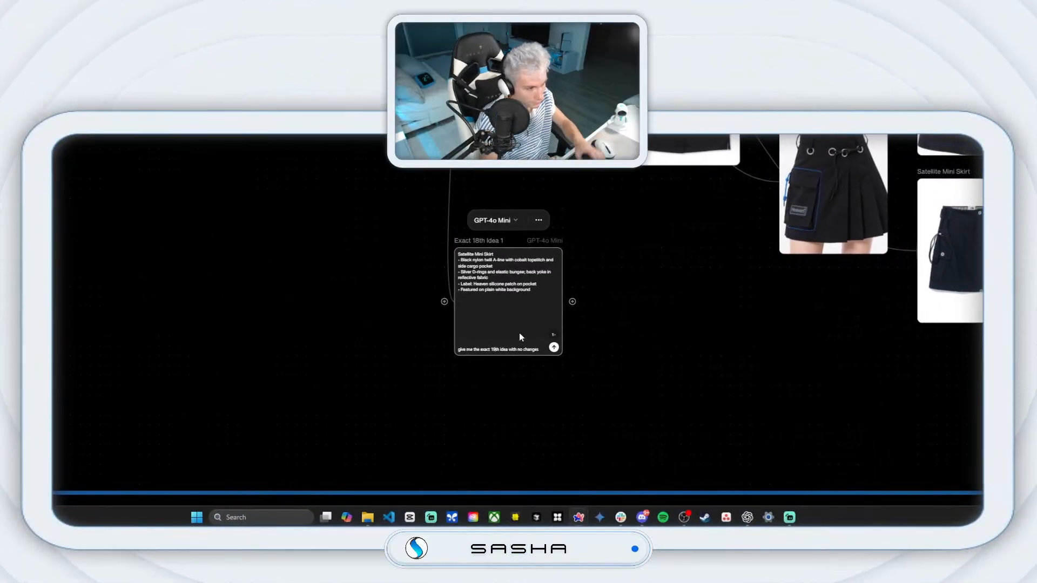
drag(572, 302, 677, 306)
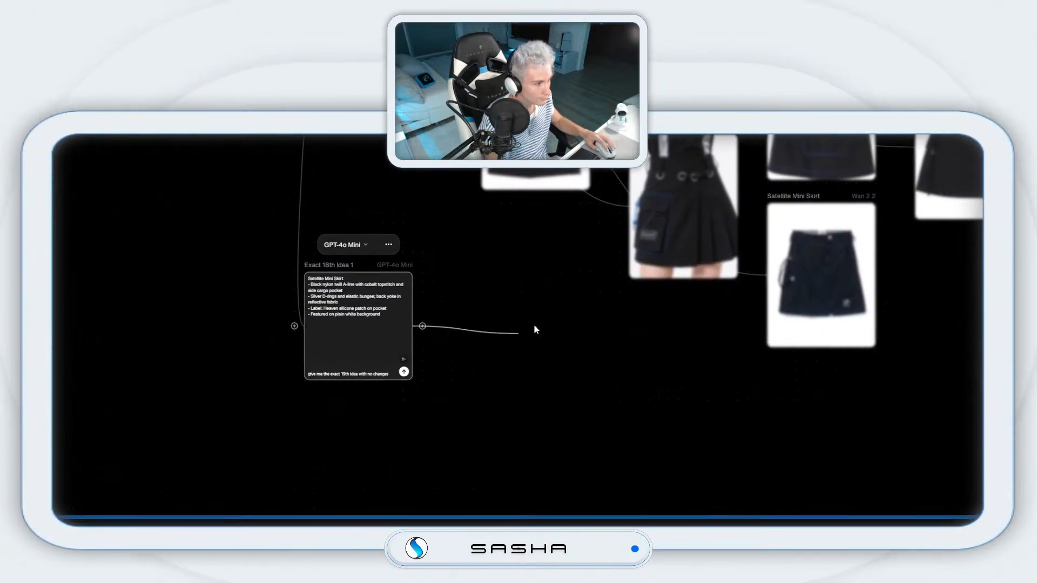
drag(529, 330, 531, 332)
click(386, 402)
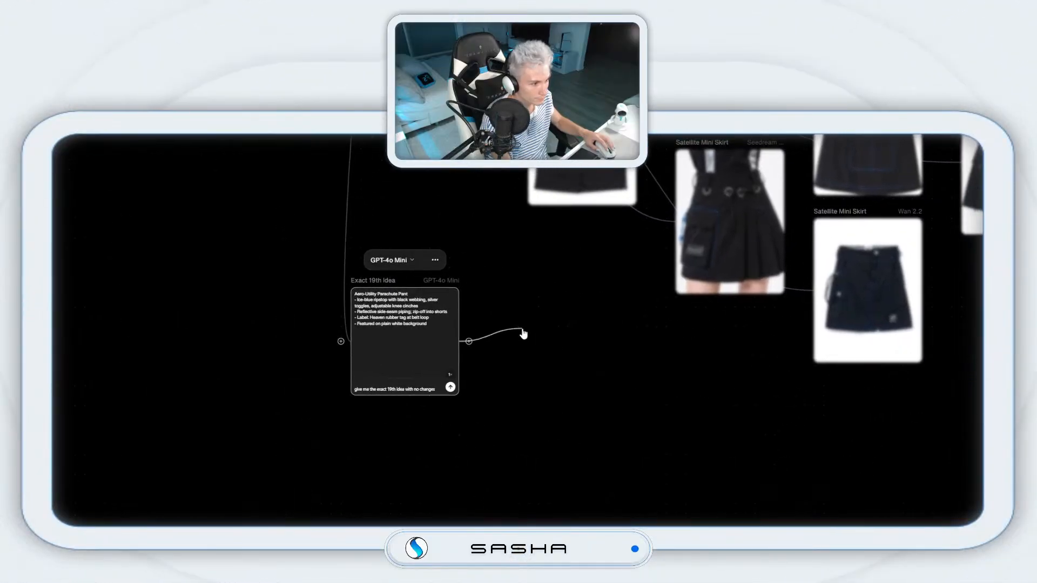
Step: Branch an image block from the 19th-idea text block, set it to 3:4 with the HEAVN style, and generate it with Flux Dev
drag(524, 334, 527, 330)
click(509, 324)
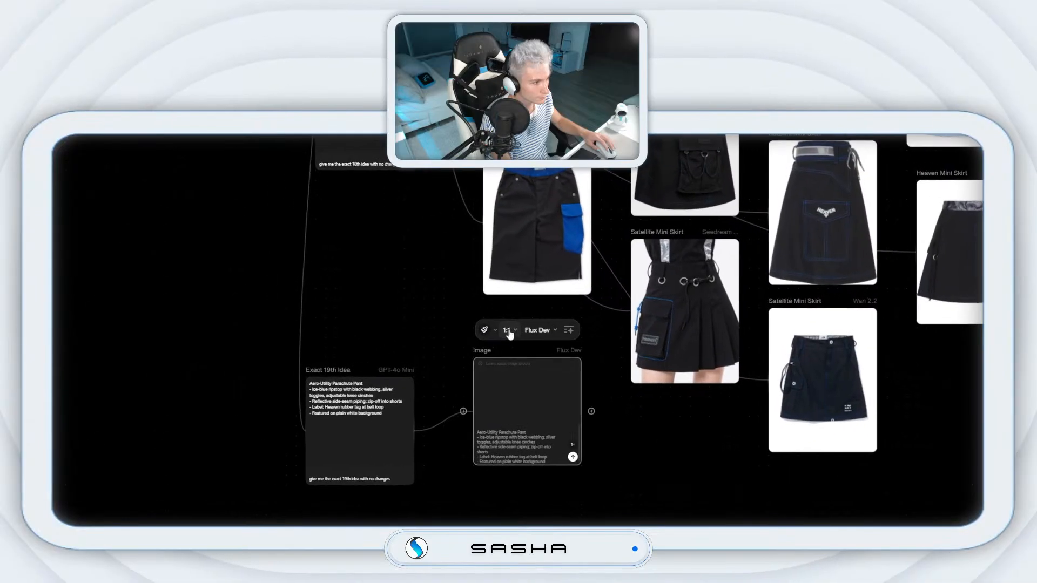
click(507, 331)
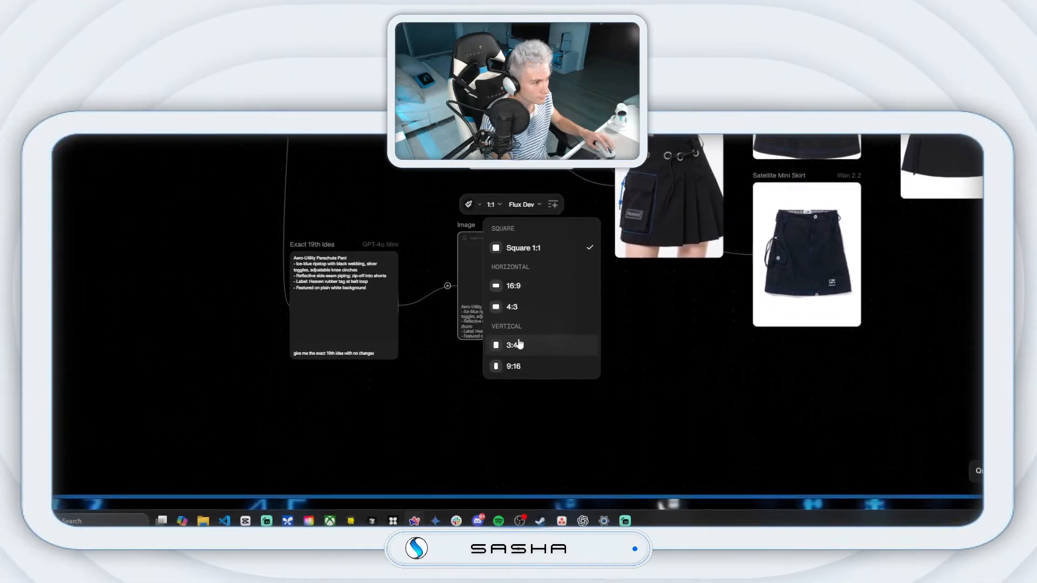
click(519, 345)
click(468, 205)
click(595, 480)
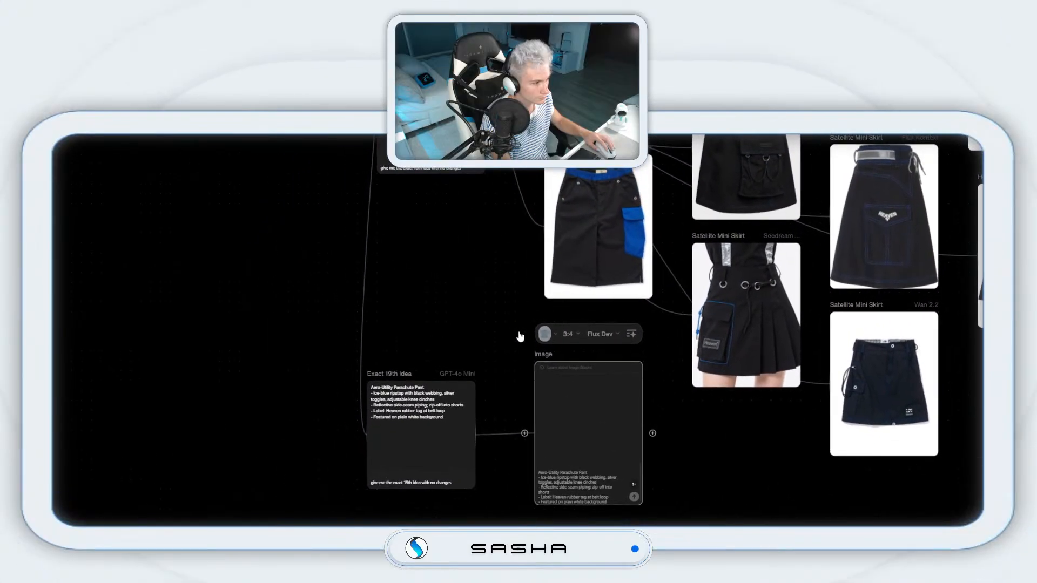
Step: Branch a second Flux Dev image block from the 19th-idea text, apply the HEAVN style at 1:1, generate it, and align it below the first
drag(520, 331, 593, 467)
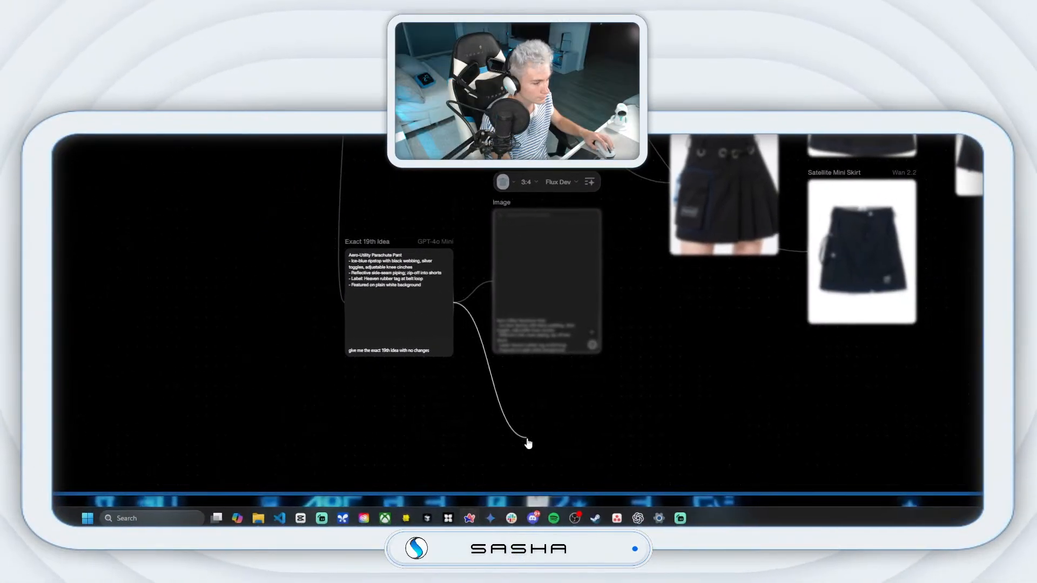
click(653, 376)
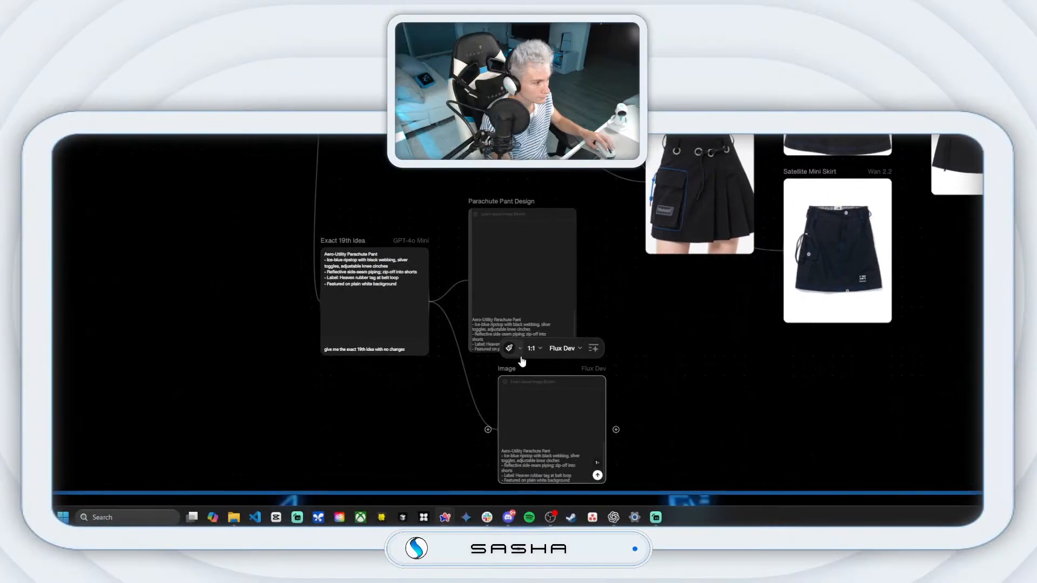
click(519, 349)
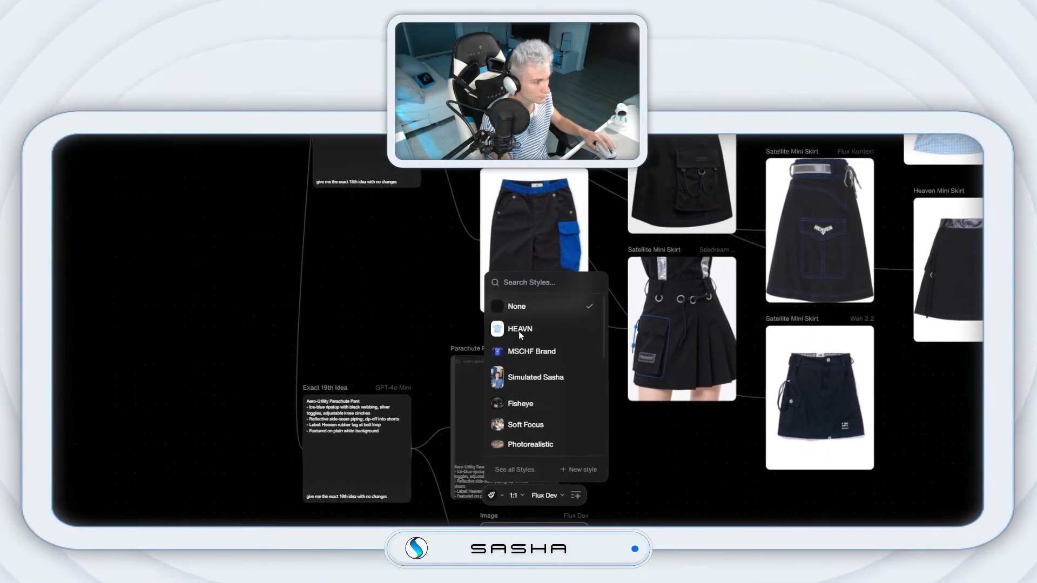
click(537, 186)
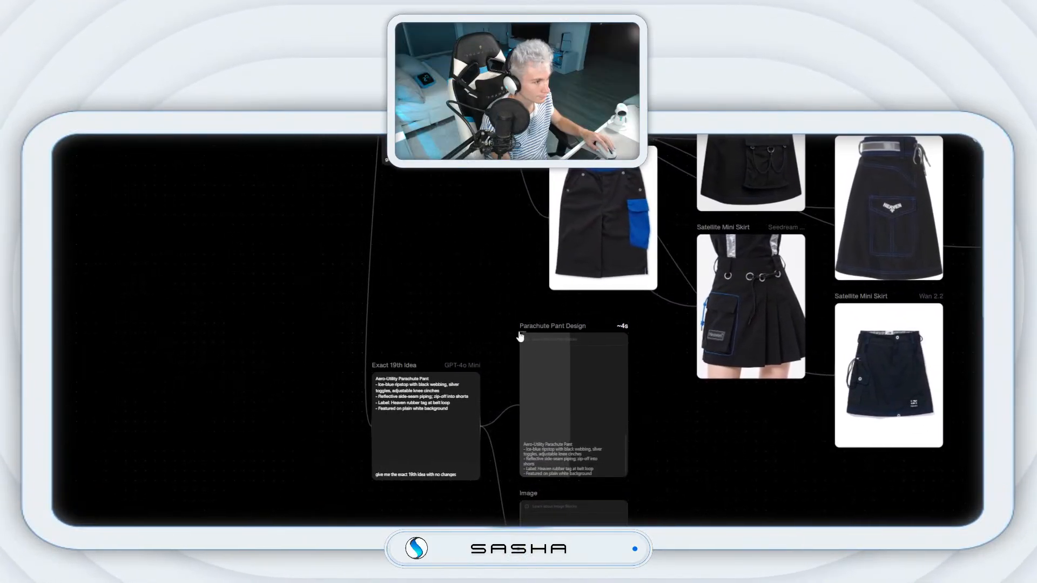
drag(527, 327, 517, 327)
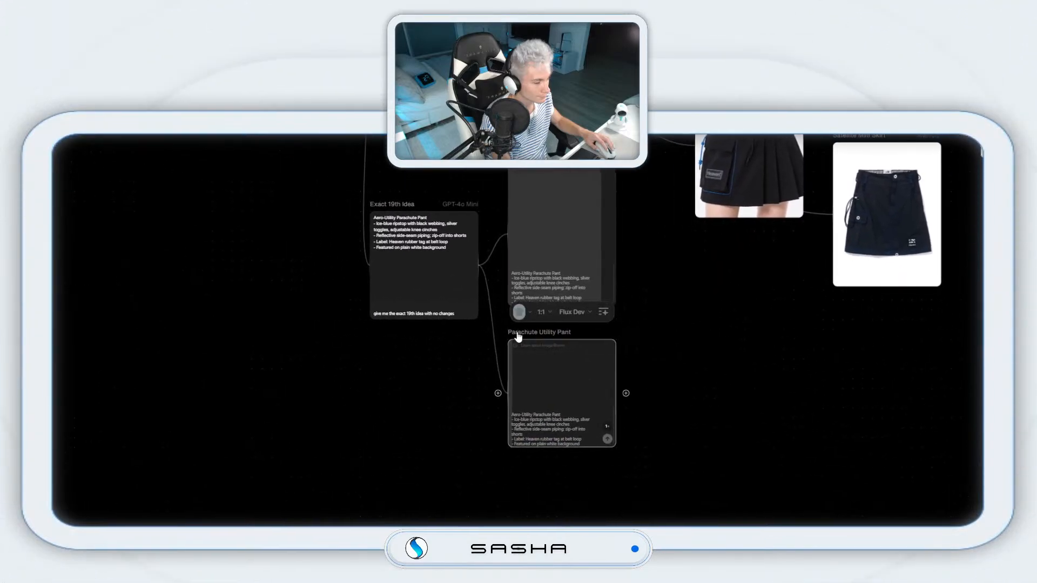
drag(517, 336, 517, 328)
Step: Branch an image block from the 19th-idea text block, set it to Imagen 4 at 3:4, generate it, and place it beside the Flux Dev pants
drag(491, 272, 693, 396)
click(523, 321)
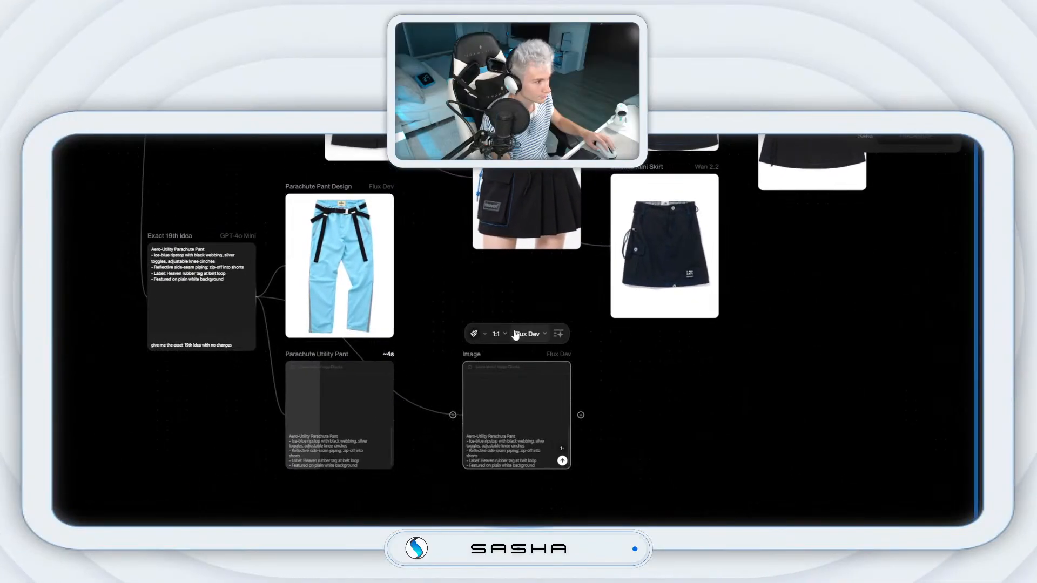
click(494, 306)
click(537, 447)
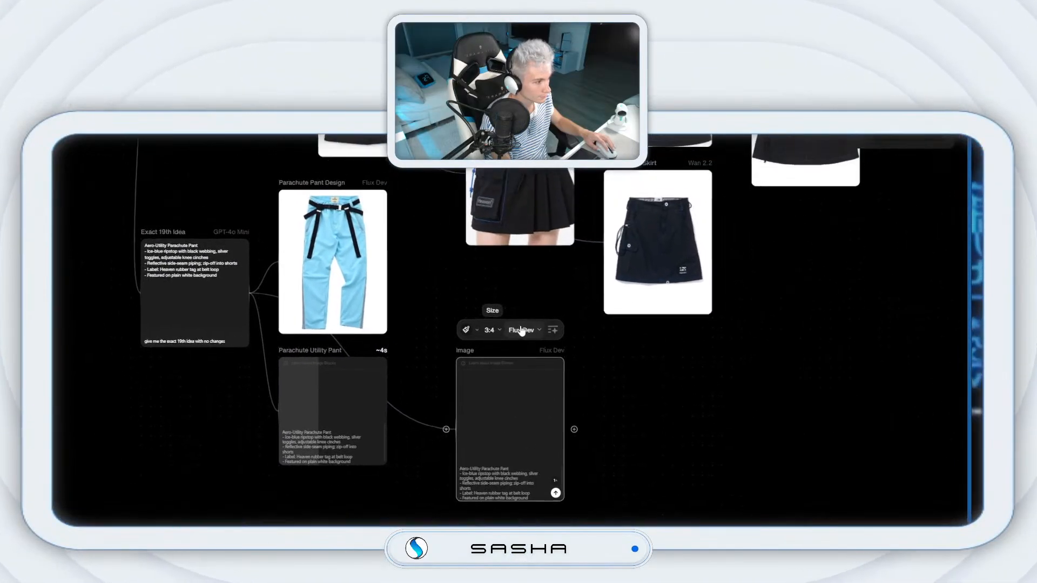
click(520, 332)
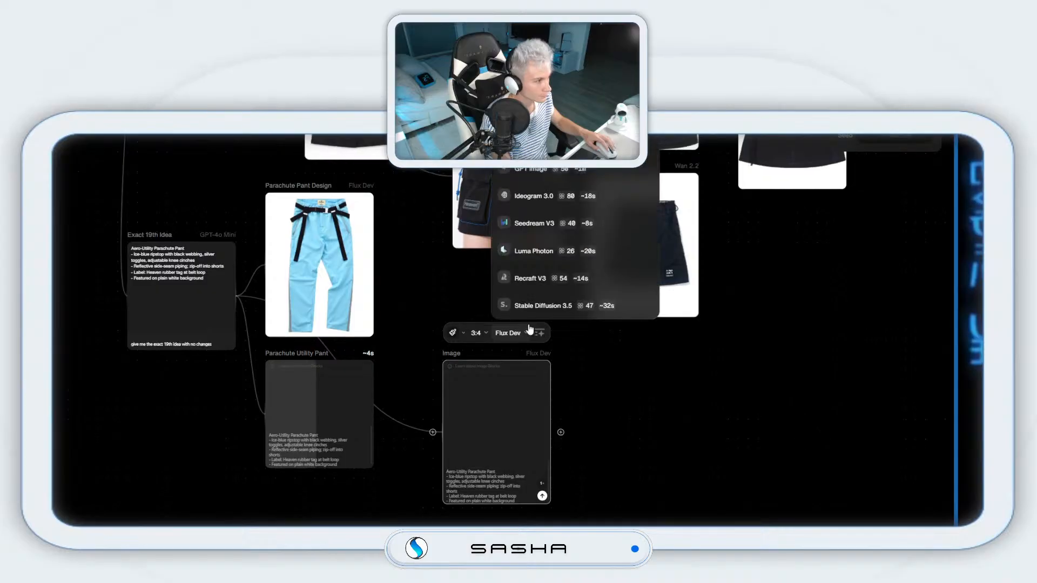
click(532, 116)
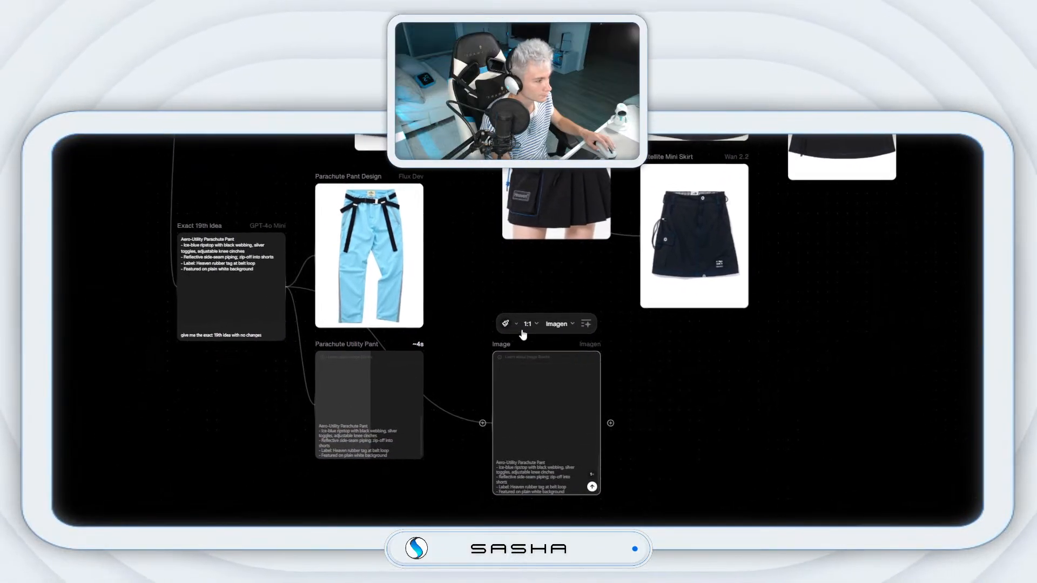
click(540, 471)
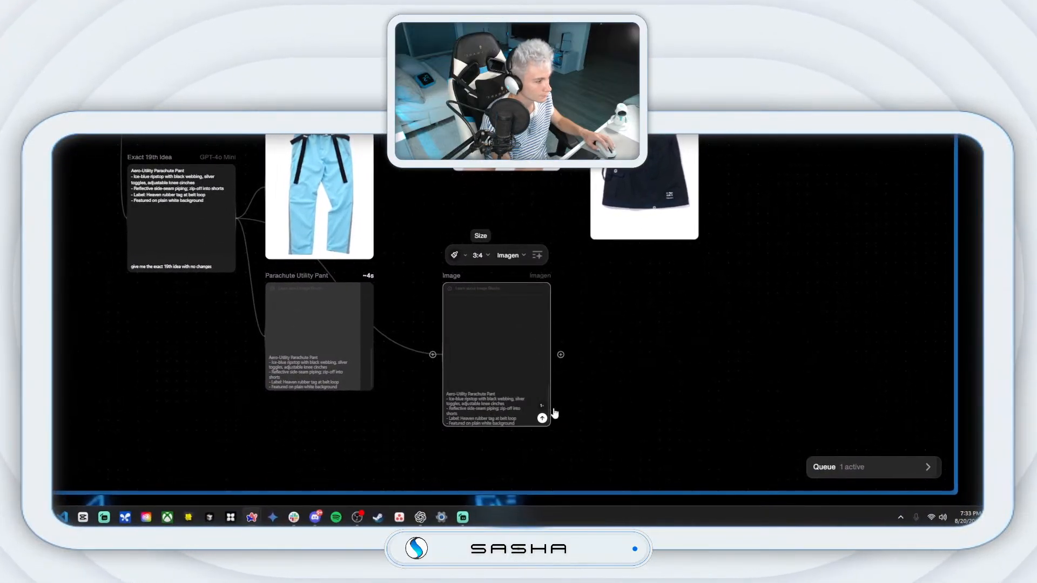
drag(456, 259, 426, 189)
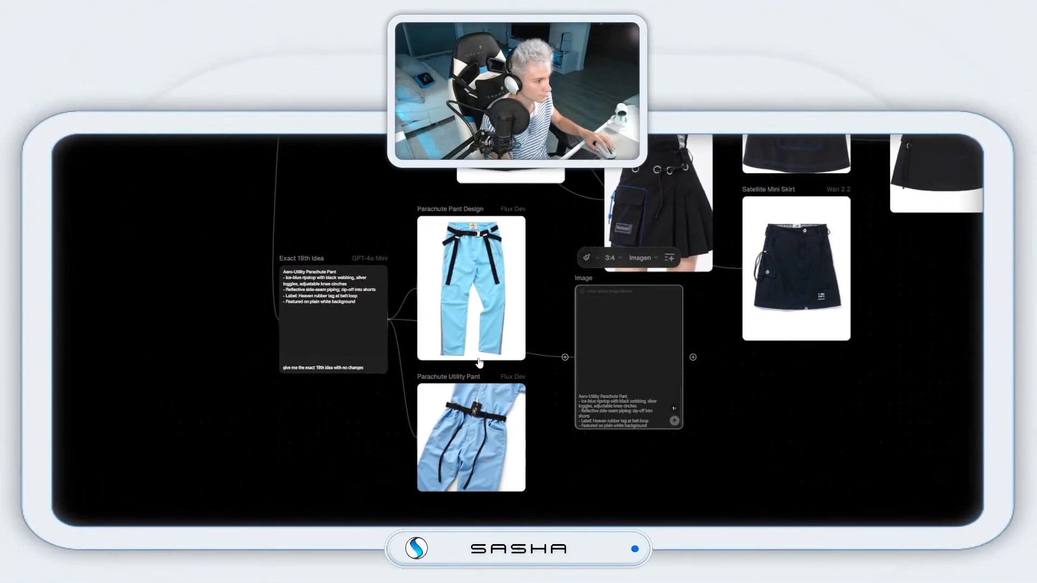
Step: Branch an image block from the 19th-idea text block, set it to Seedream V3 at 3:4, generate it, and align it below the Imagen block
drag(335, 369, 575, 441)
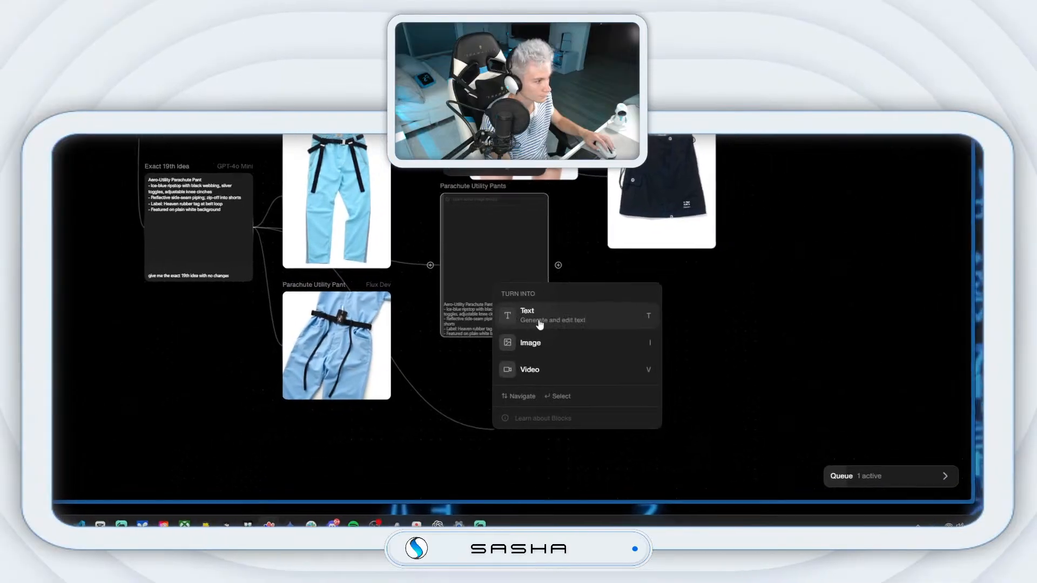
click(649, 349)
click(517, 335)
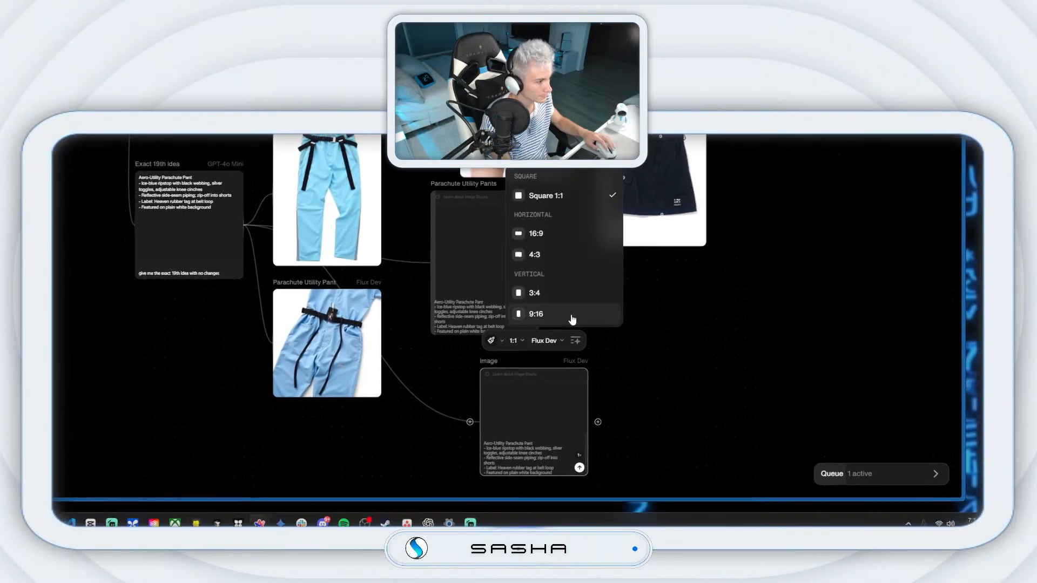
click(554, 287)
click(541, 334)
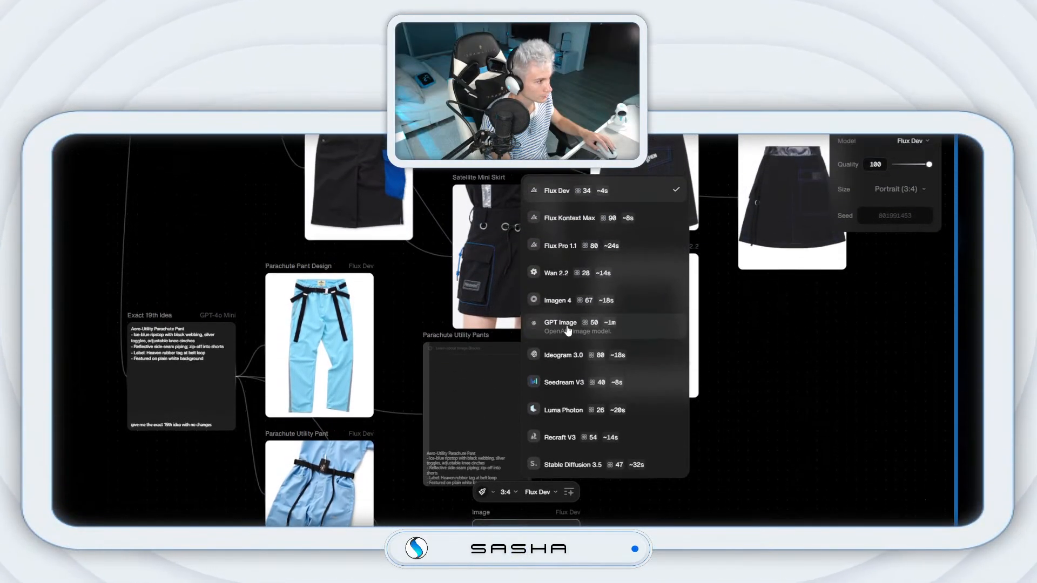
click(564, 408)
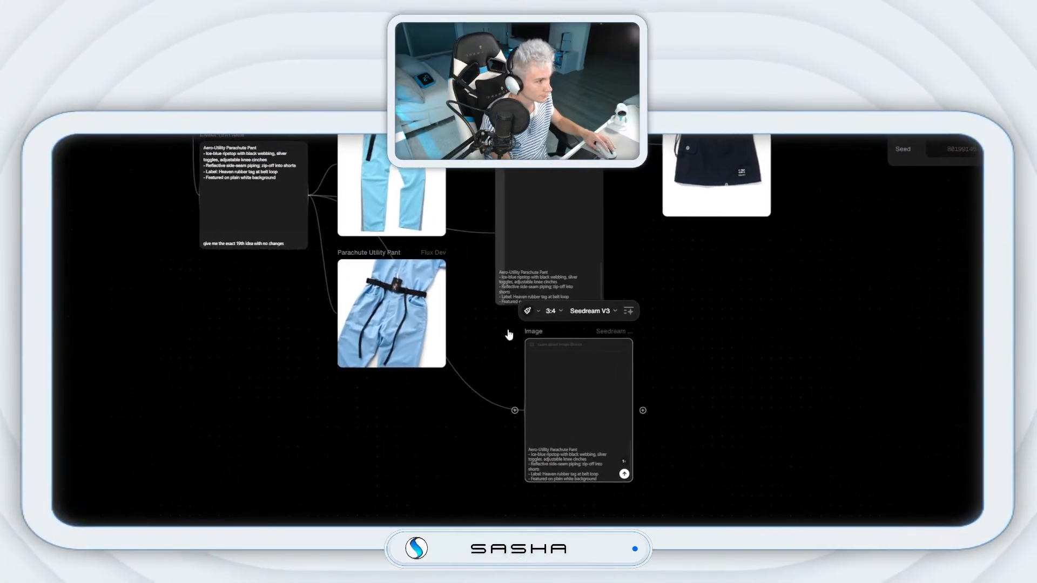
click(614, 468)
click(526, 351)
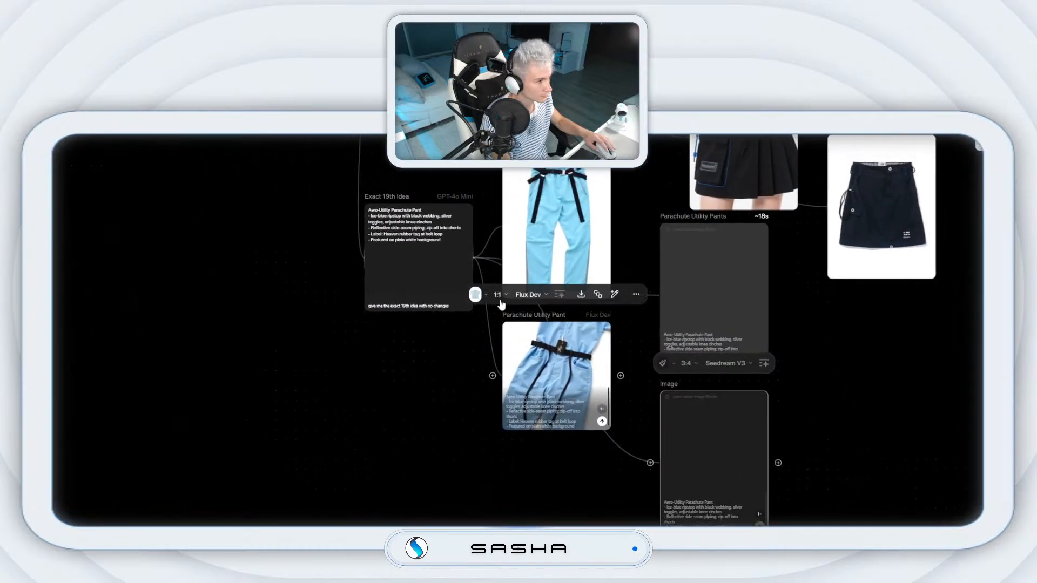
Step: Branch an image block from the 19th-idea text block, set it to Wan 2.2 at 3:4, and generate it
drag(525, 335, 648, 337)
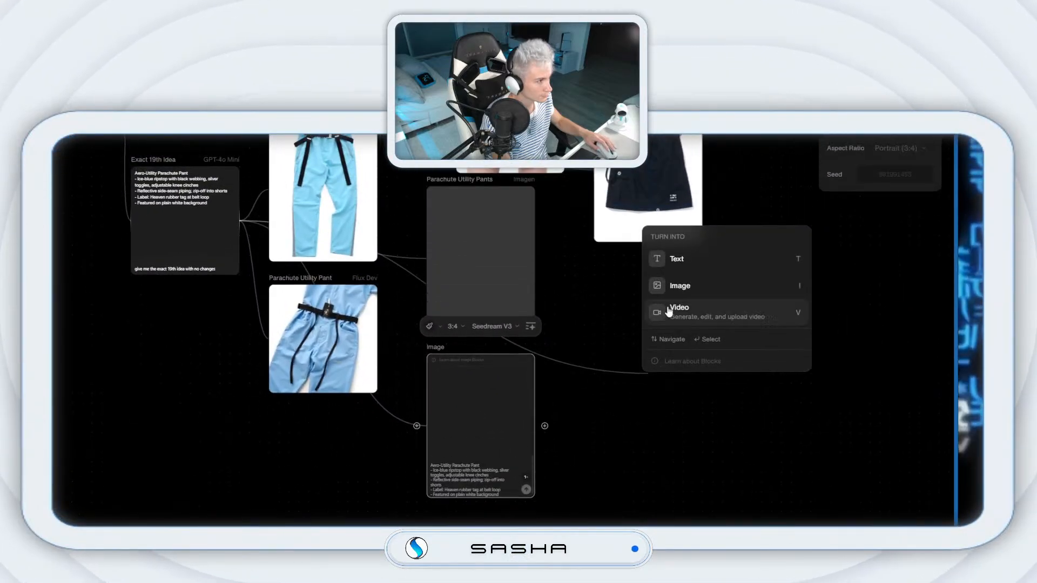
click(670, 321)
click(678, 333)
click(697, 472)
click(708, 331)
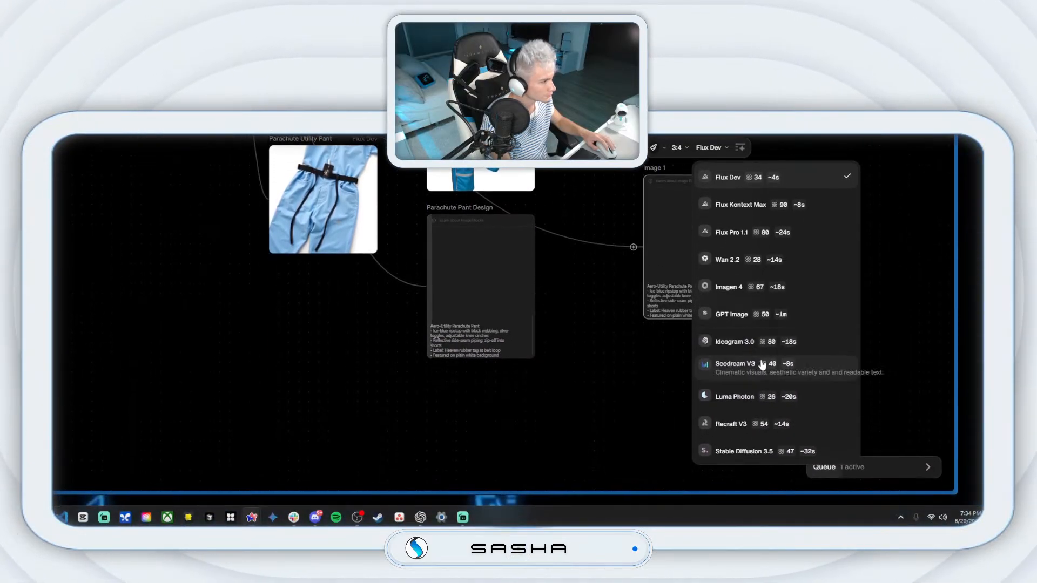
click(727, 260)
click(678, 147)
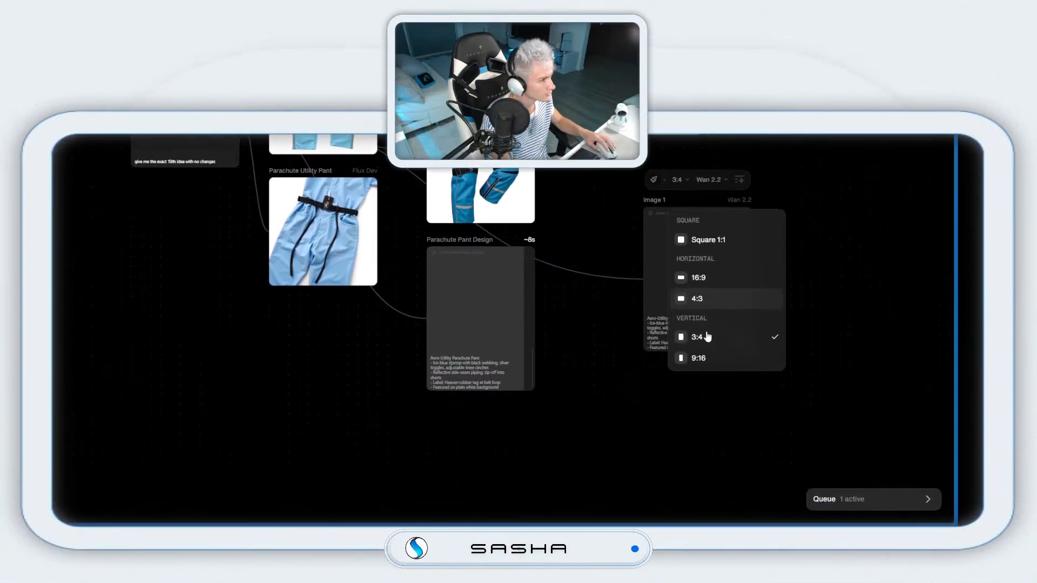
click(700, 332)
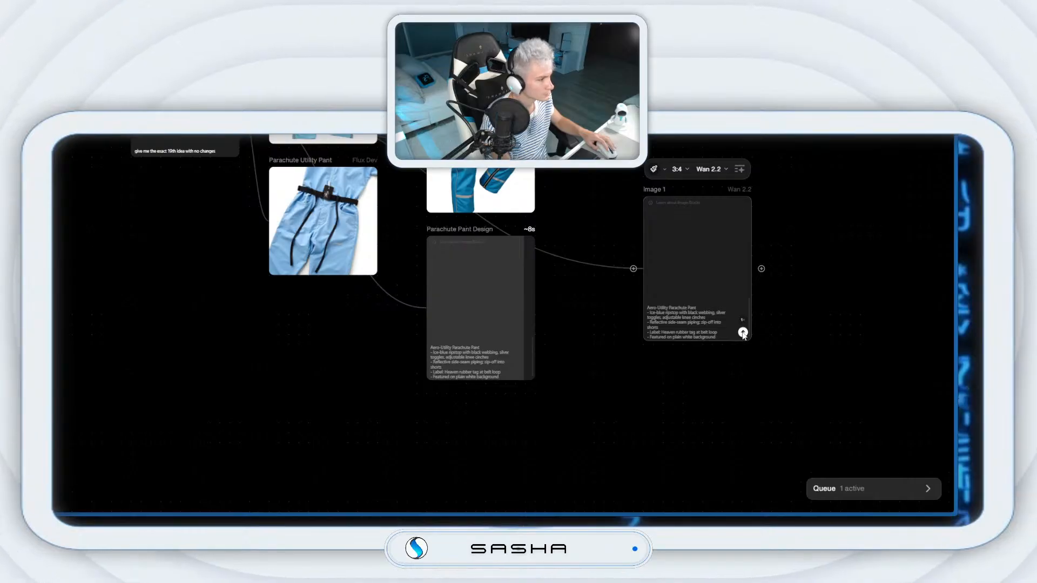
scroll(650, 329, up, 5)
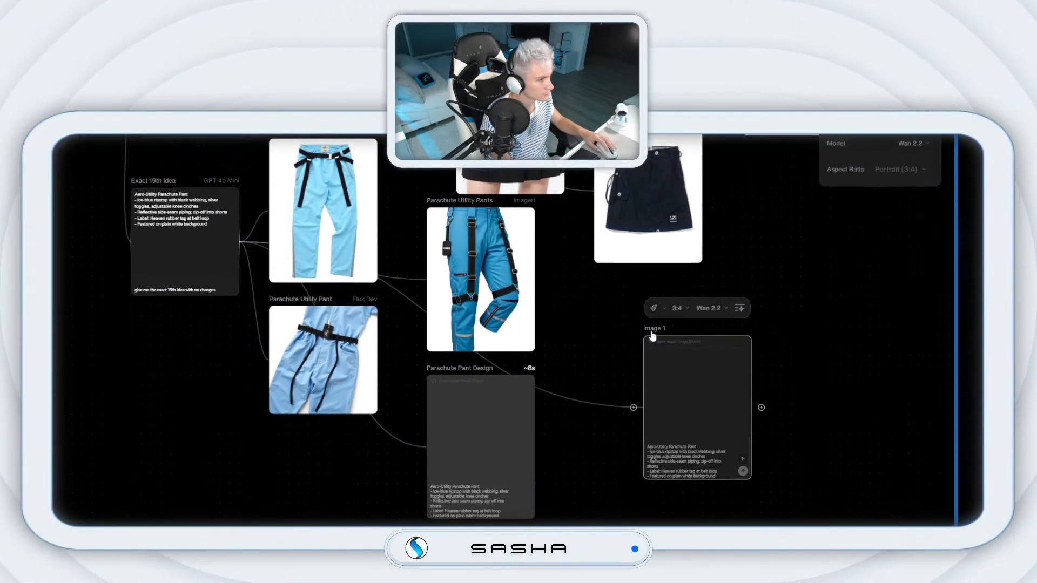
scroll(652, 335, down, 1)
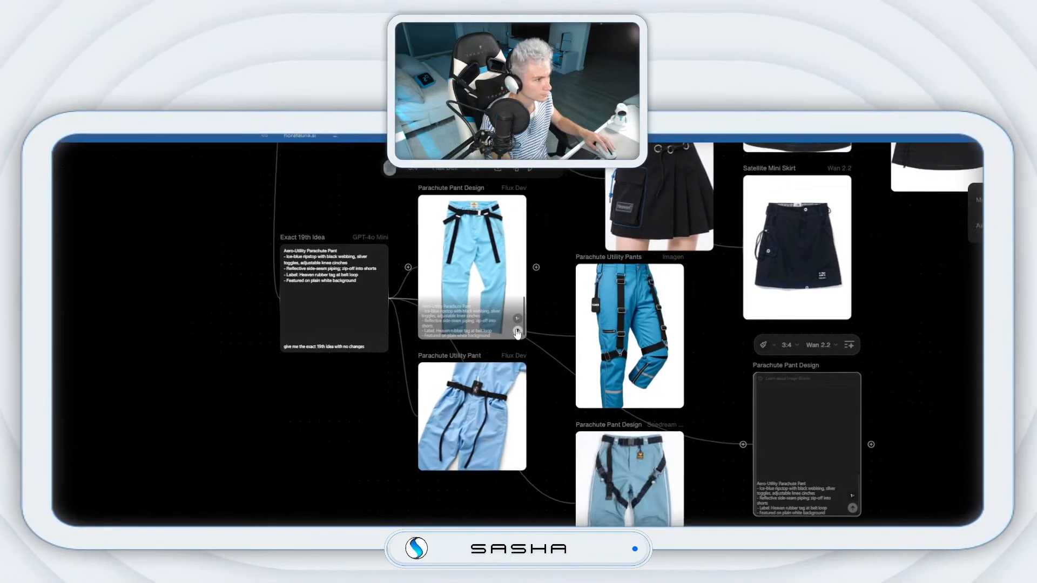
Step: Shift the Seedream pants block slightly down and align the Wan 2.2 pants block beneath the Satellite Mini Skirt image
click(369, 267)
drag(565, 426, 565, 435)
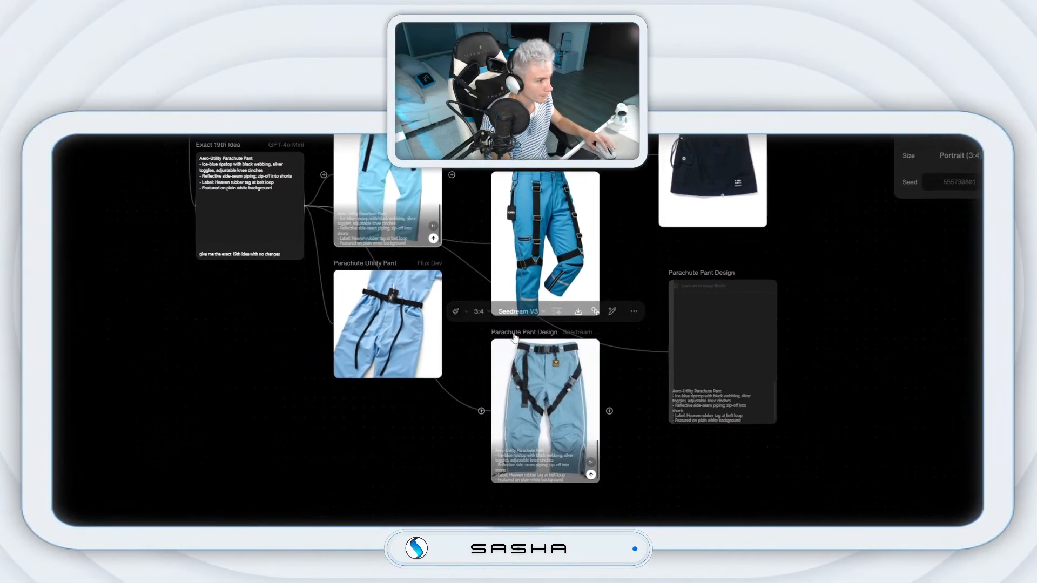
drag(682, 265, 672, 255)
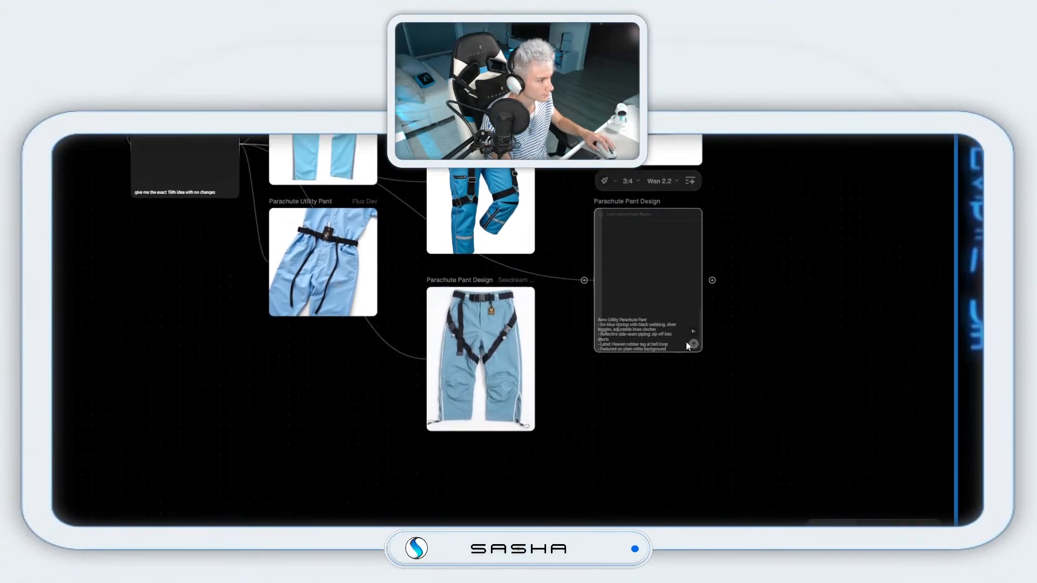
Step: Branch an image block from the 19th-idea text block, set it to Flux Kontext Max at 3:4, generate it, and align it below the Wan block
drag(481, 308, 778, 538)
drag(637, 358, 637, 356)
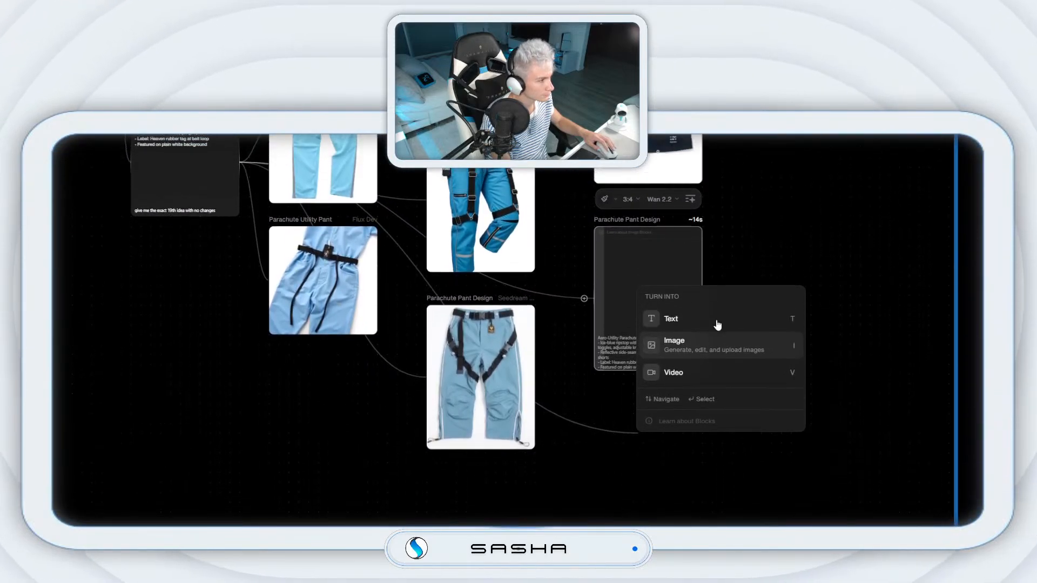
click(714, 262)
click(699, 356)
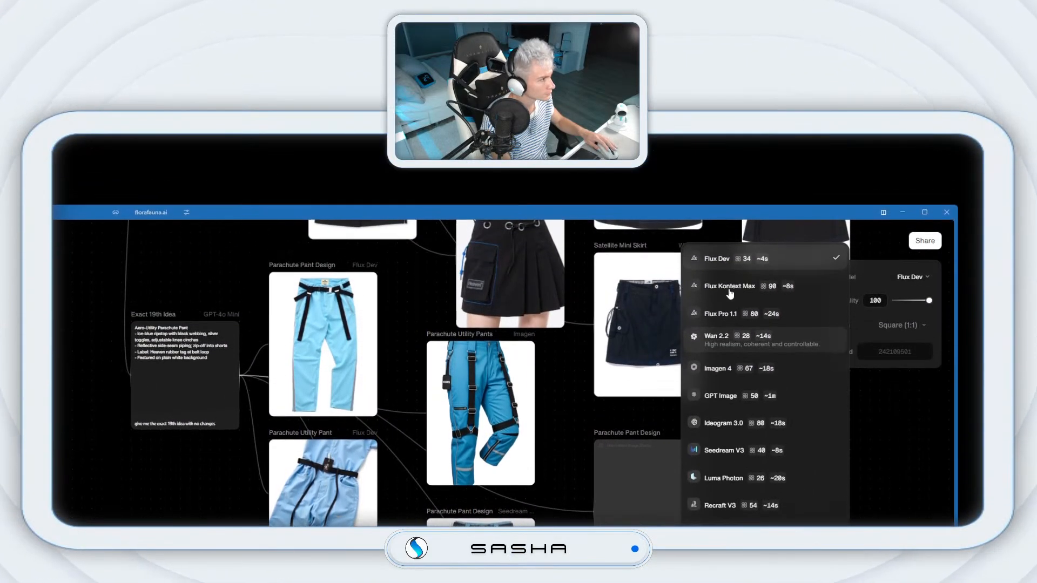
click(729, 286)
click(660, 366)
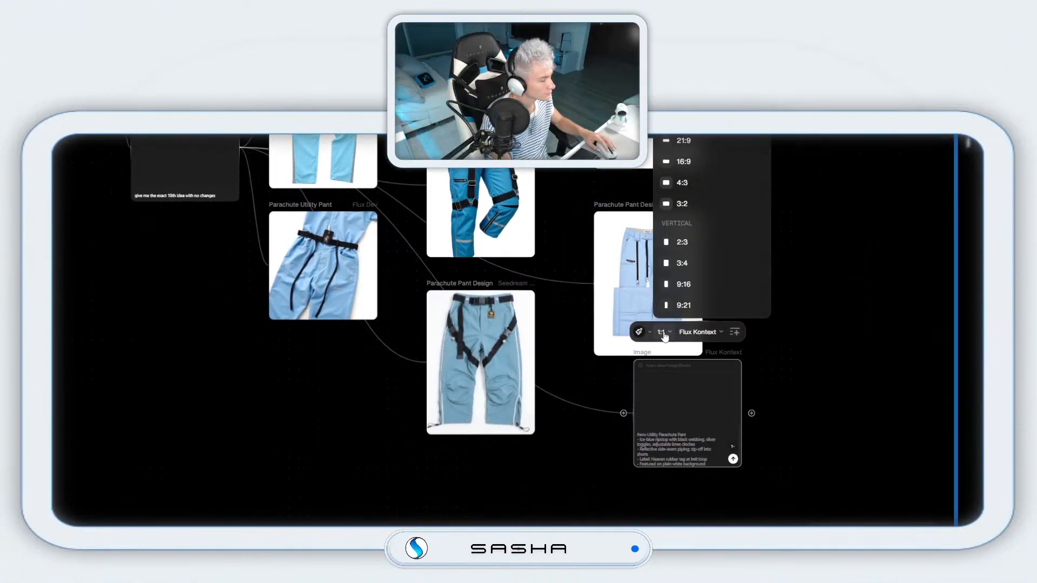
click(682, 326)
click(602, 272)
drag(643, 494, 604, 493)
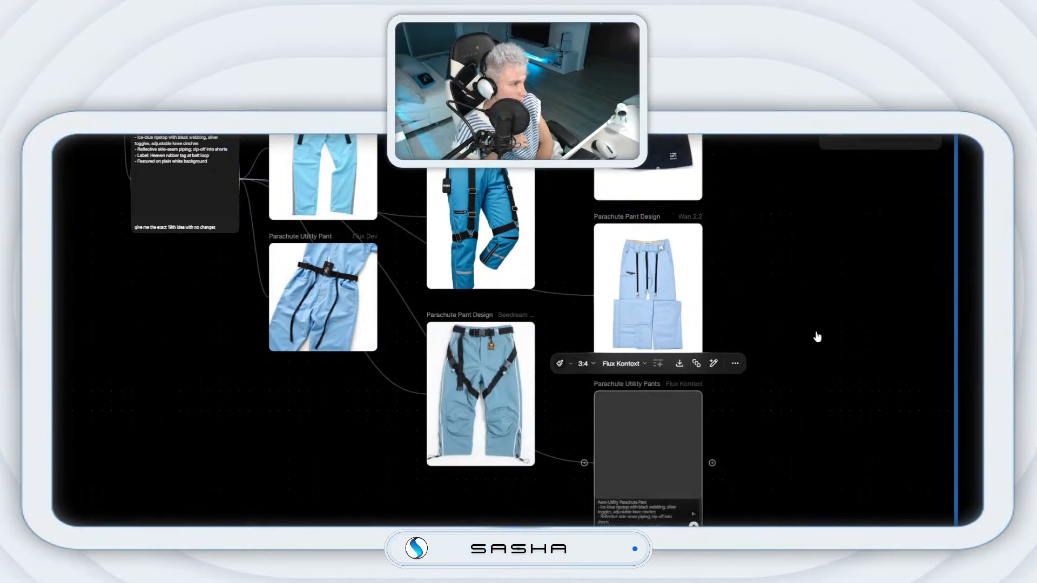
Step: Compare the generated parachute pant images and regenerate the Wan 2.2 version
scroll(784, 318, up, 1)
scroll(808, 331, down, 1)
scroll(801, 313, up, 3)
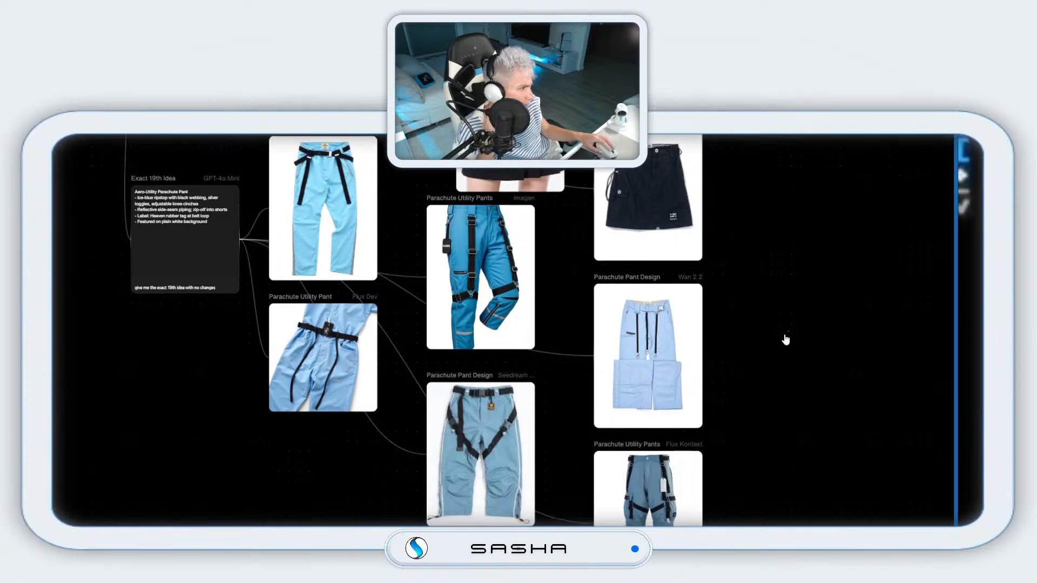
scroll(772, 340, down, 3)
scroll(686, 337, down, 1)
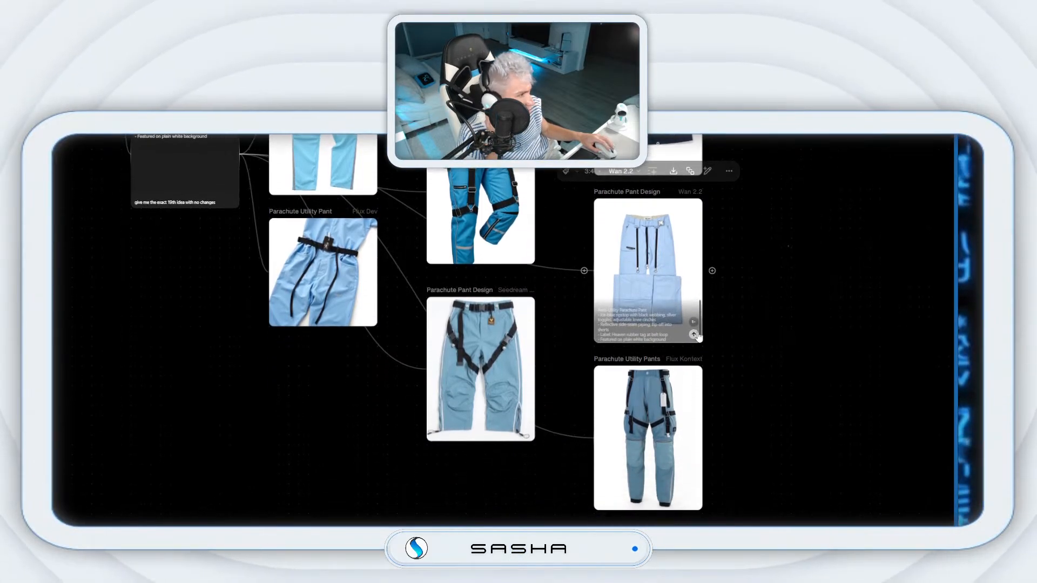
scroll(799, 340, up, 3)
scroll(706, 340, down, 3)
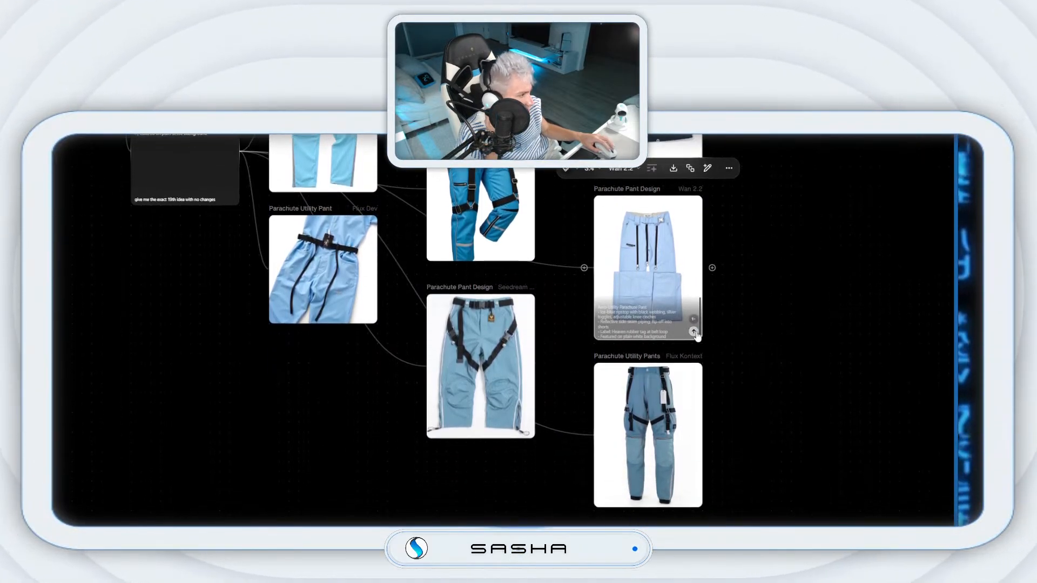
scroll(739, 317, up, 1)
scroll(740, 324, up, 1)
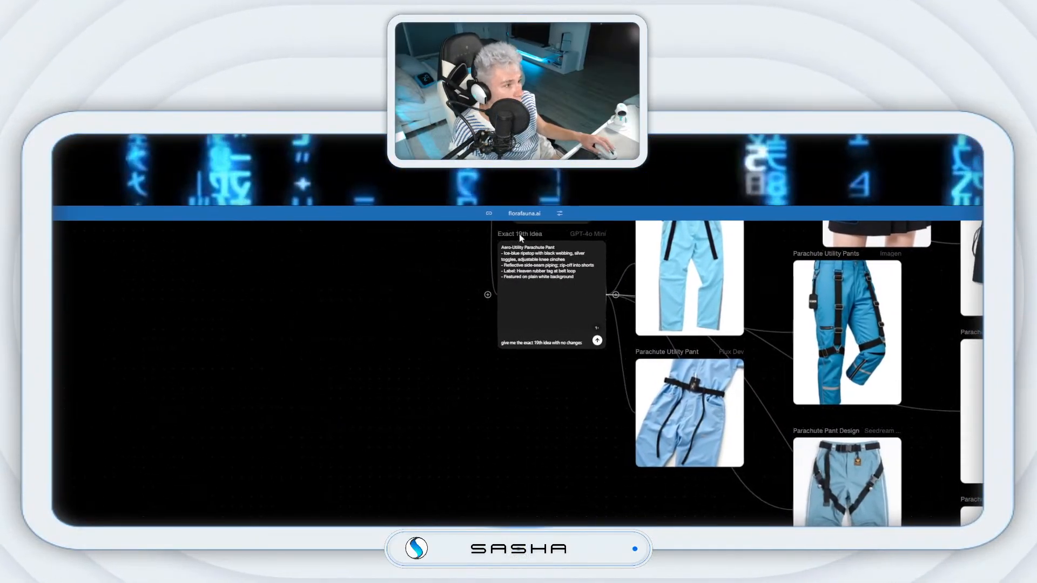
Step: Duplicate the 19th-idea text block, place the copy below, change its prompt to request the exact 20th idea, and run it
right_click(521, 235)
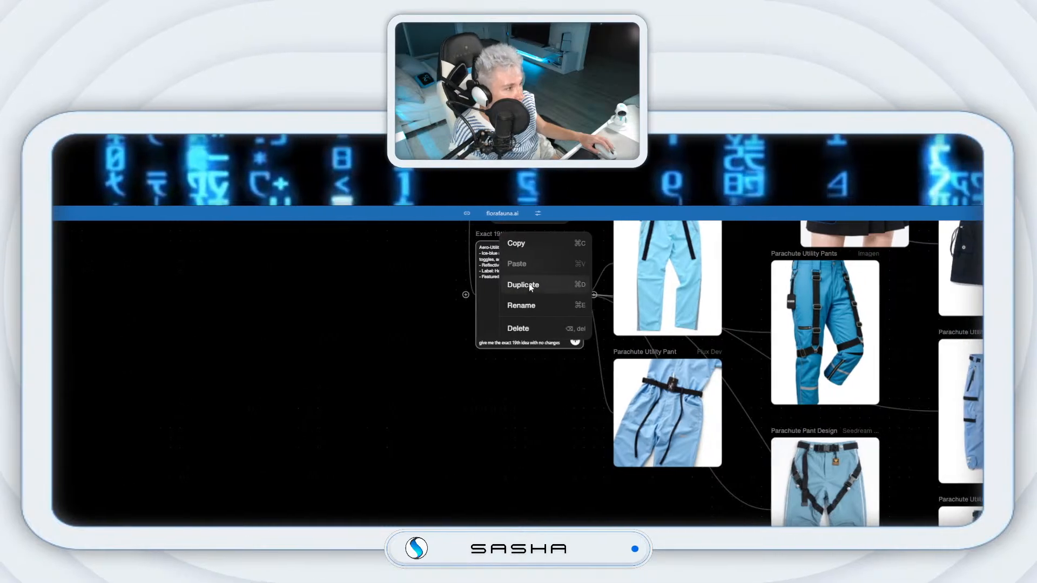
click(527, 285)
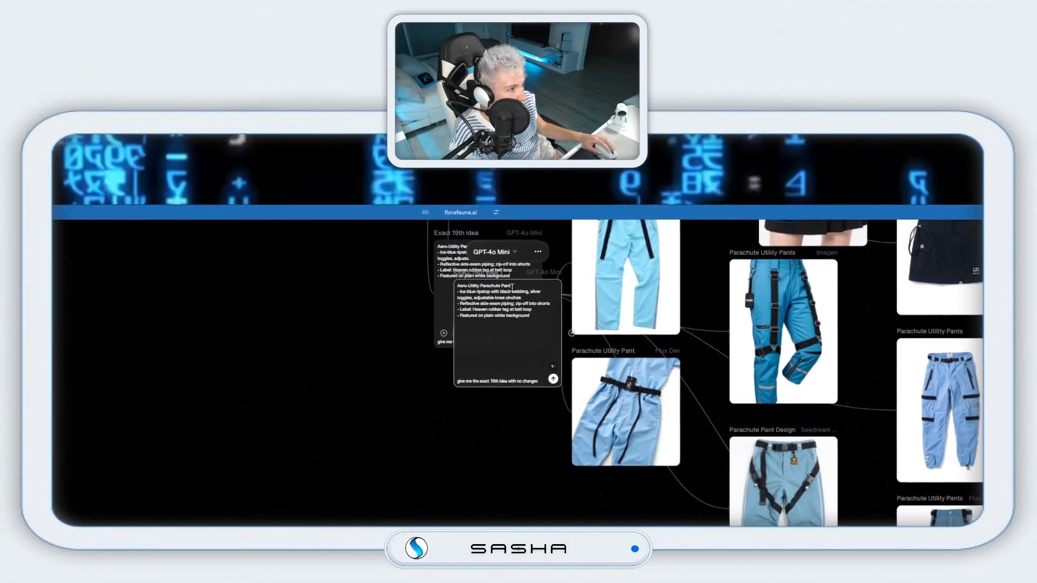
drag(485, 281, 510, 427)
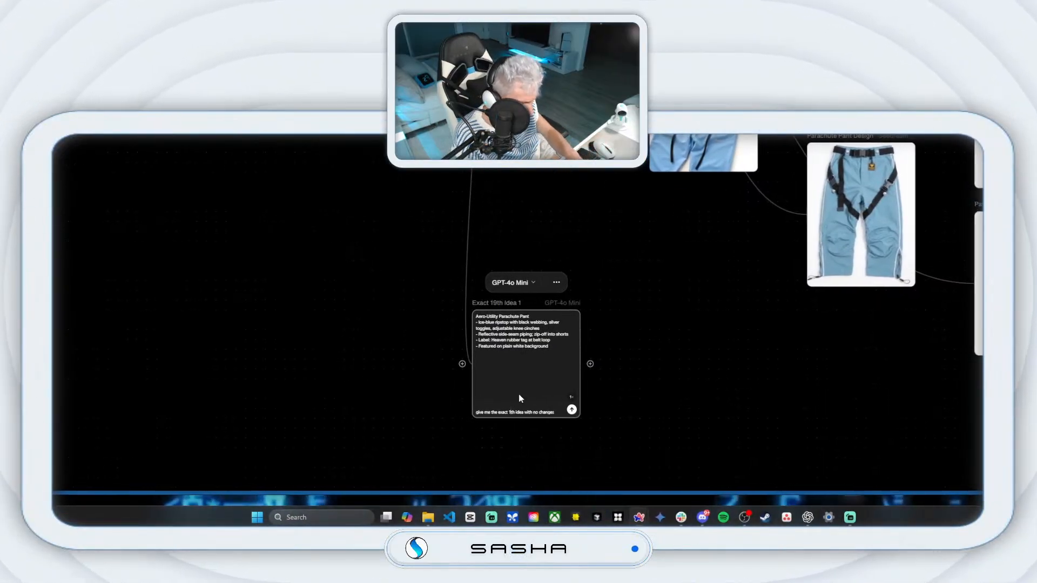
text(20)
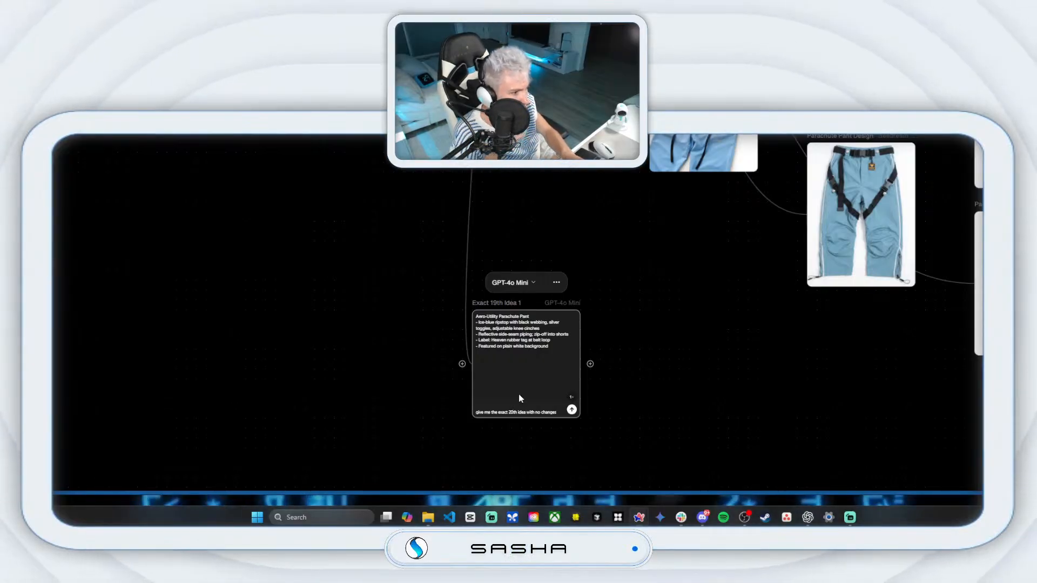
key(Return)
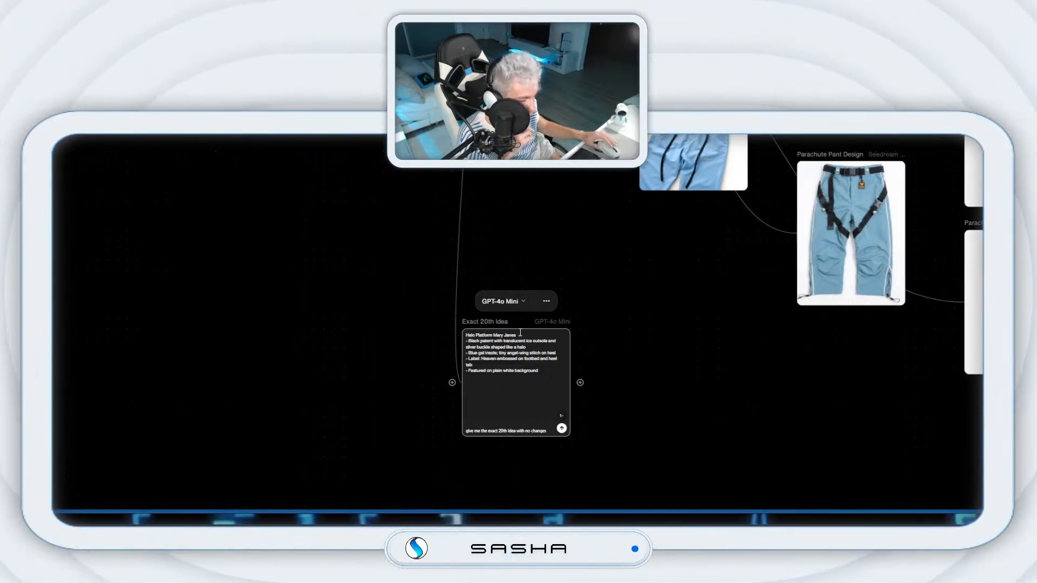
Step: Branch a Flux Dev image block from the 20th-idea text, apply the HEAVN style at 1:1, generate it, and reposition it beside the text
drag(513, 364, 569, 381)
click(647, 304)
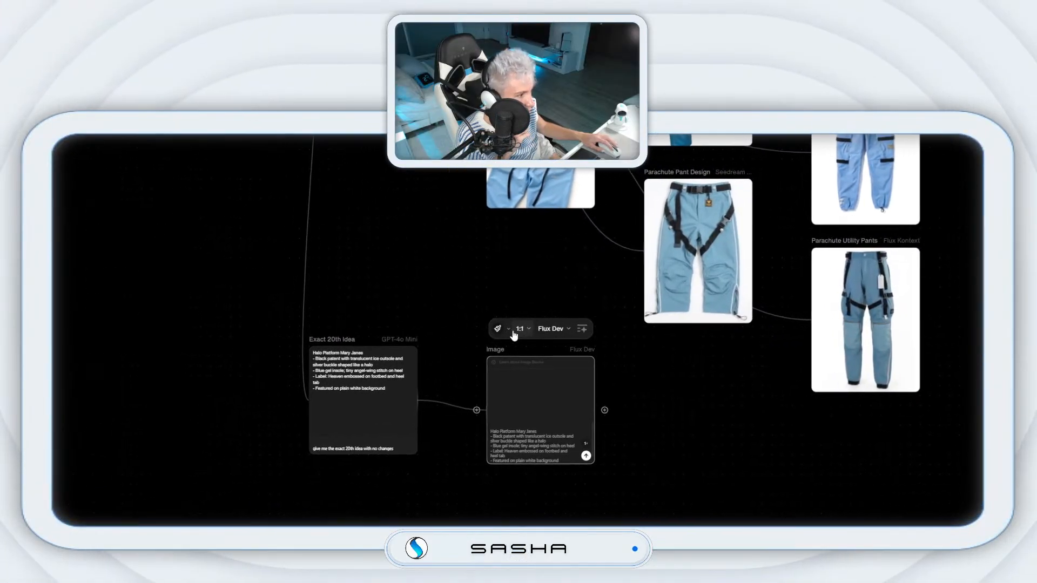
click(534, 169)
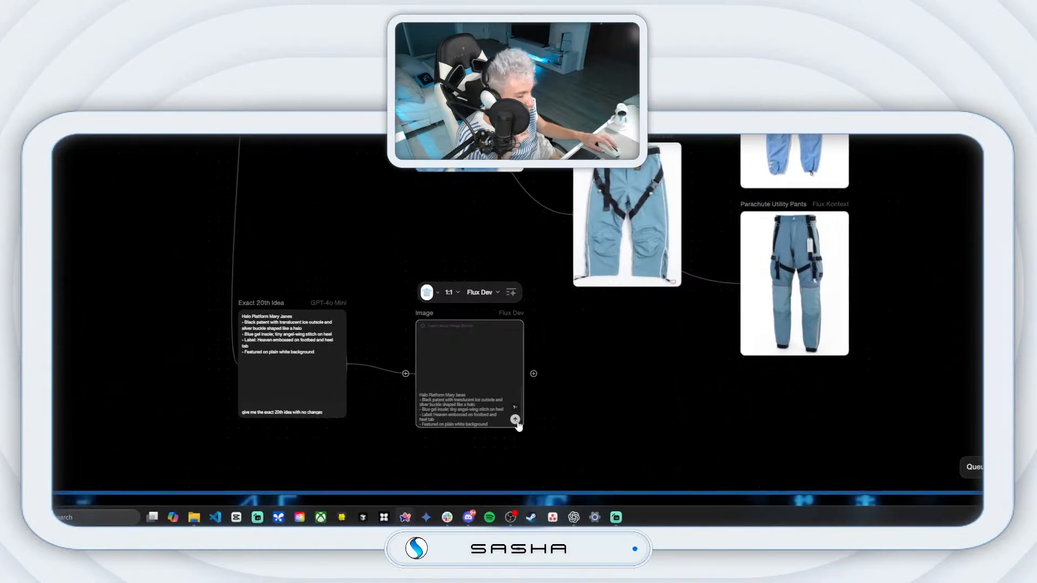
drag(458, 322, 439, 253)
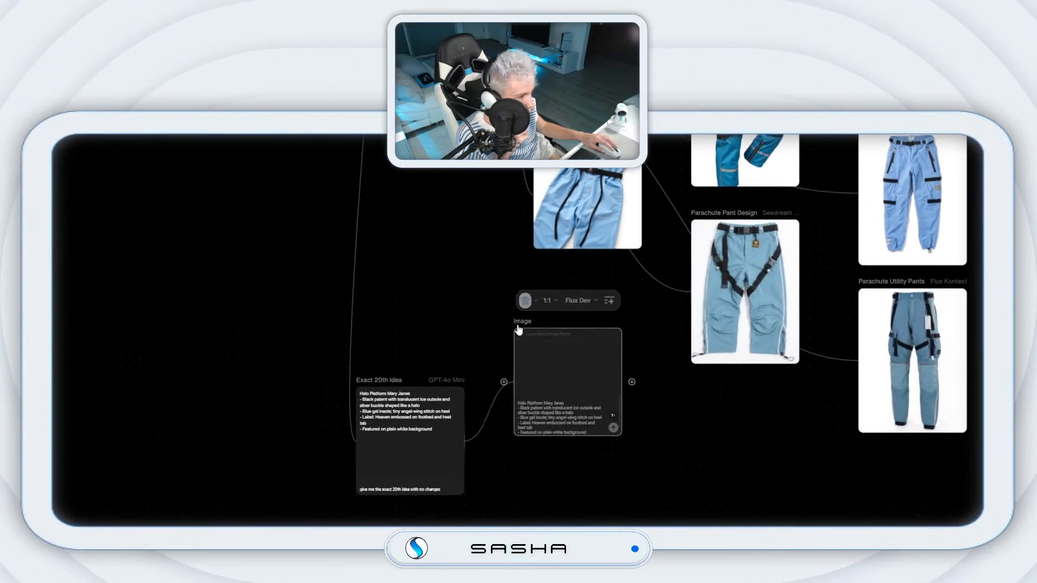
Step: Branch a second Flux Dev image block from the 20th-idea text, set it to 3:4 with the HEAVN style, generate it, and align it below the first
drag(475, 441, 547, 505)
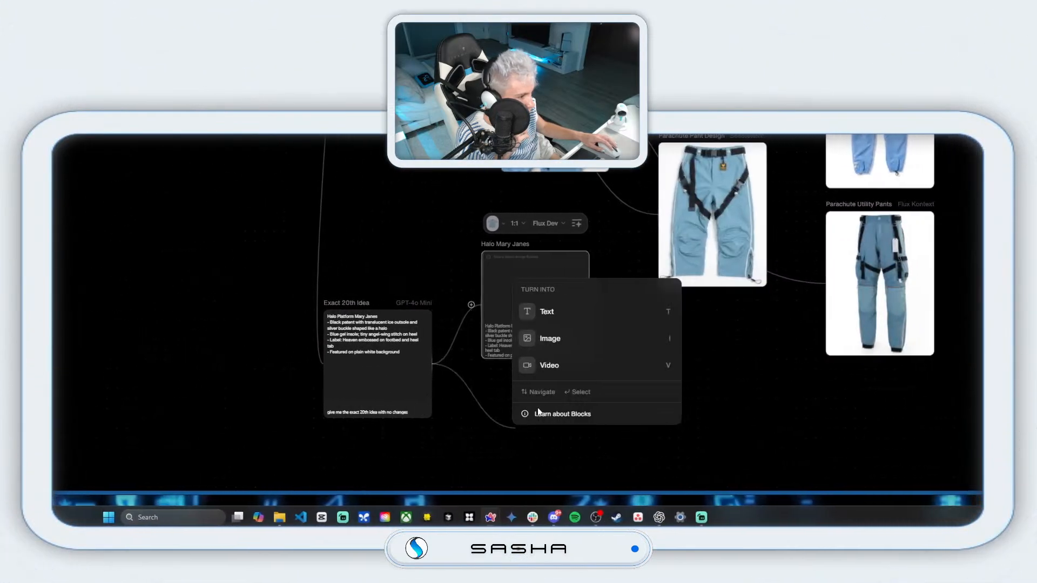
click(522, 344)
click(496, 342)
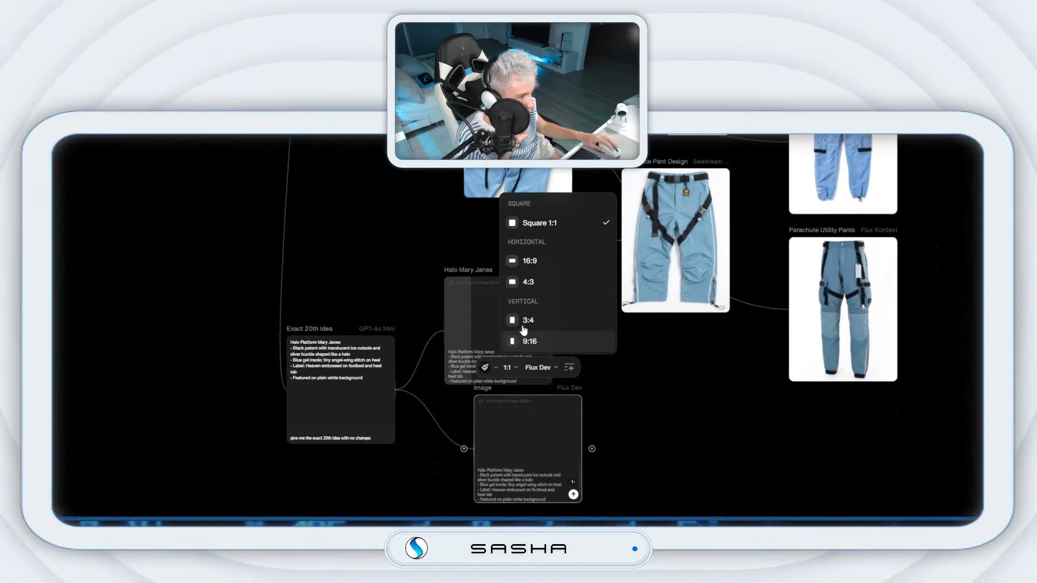
click(526, 321)
click(485, 367)
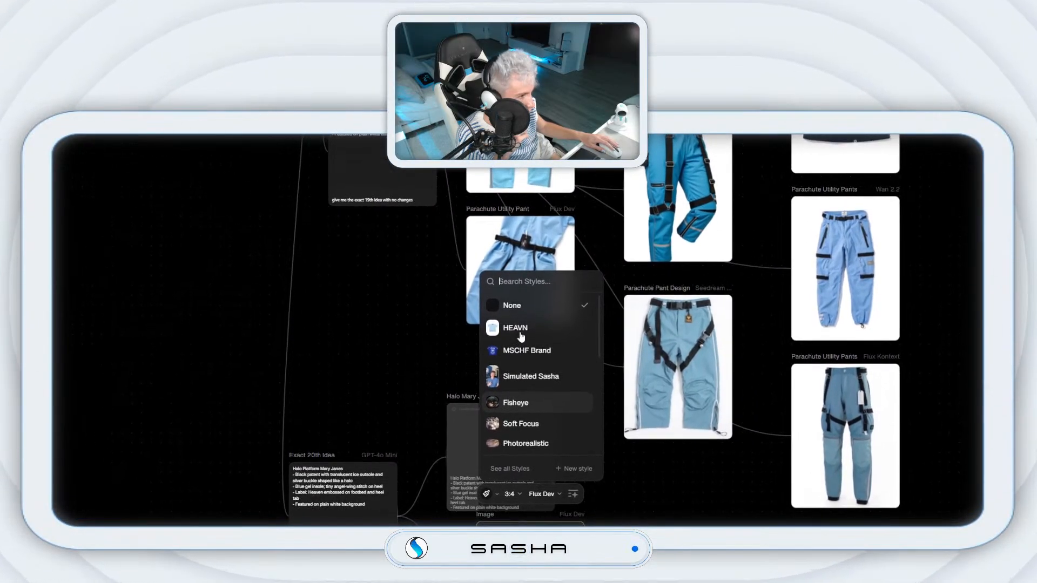
click(521, 336)
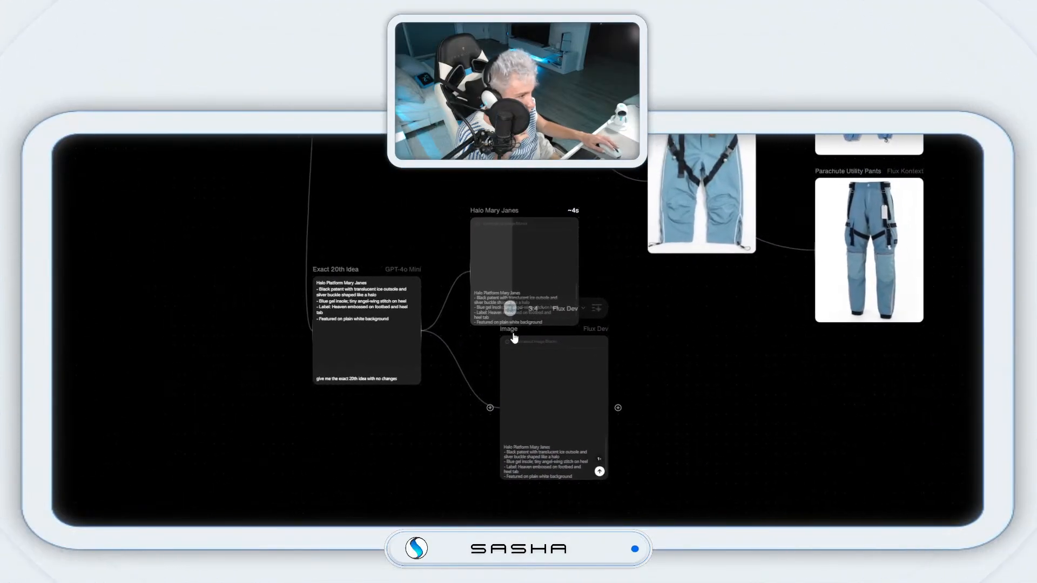
drag(514, 338, 491, 355)
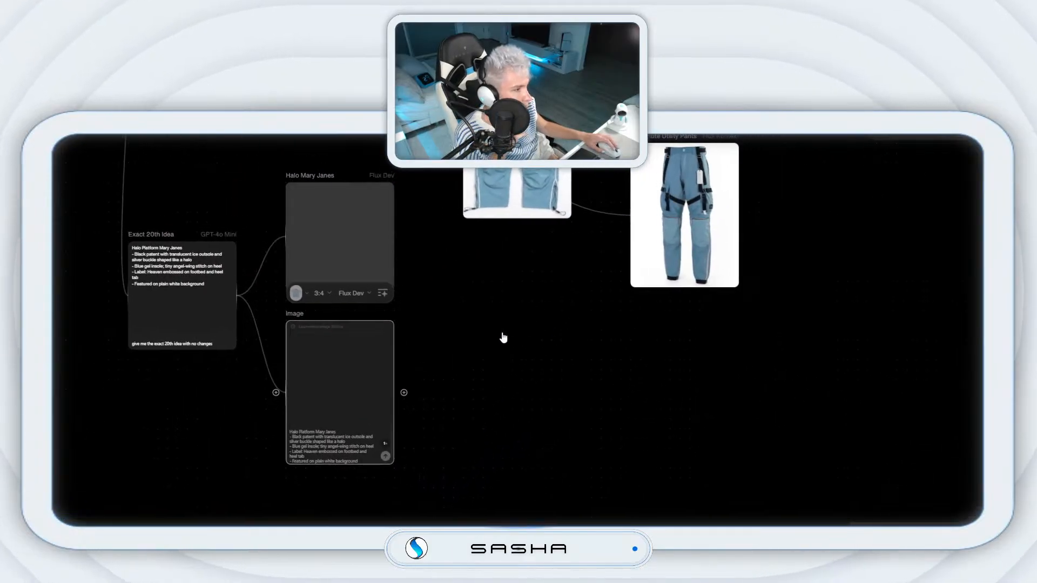
Step: Branch an image block from the 20th-idea text block, set it to Imagen 4 at 3:4, generate it, and move it up beside the Flux Dev shoes
drag(292, 296, 585, 390)
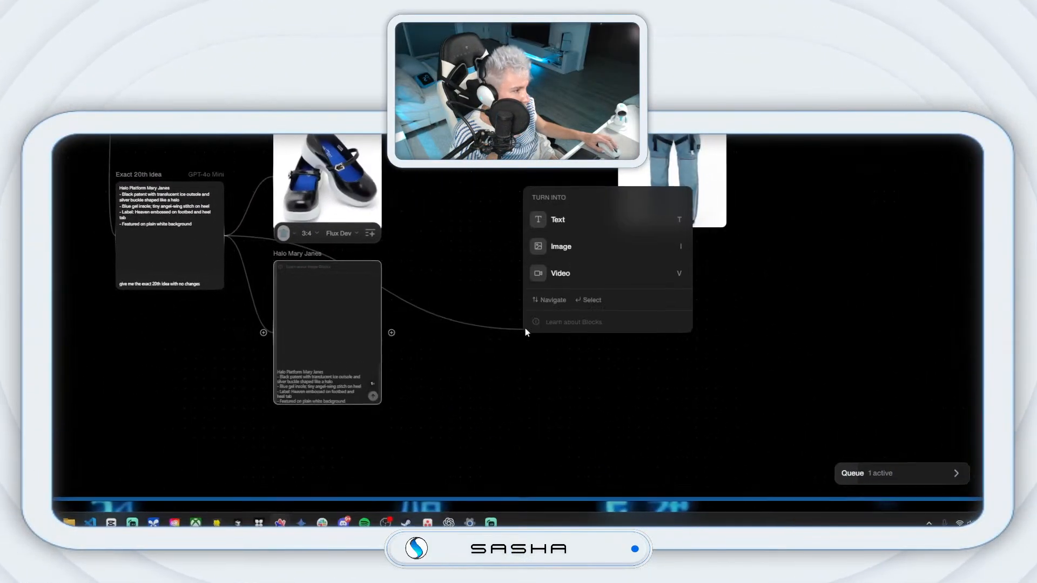
click(561, 246)
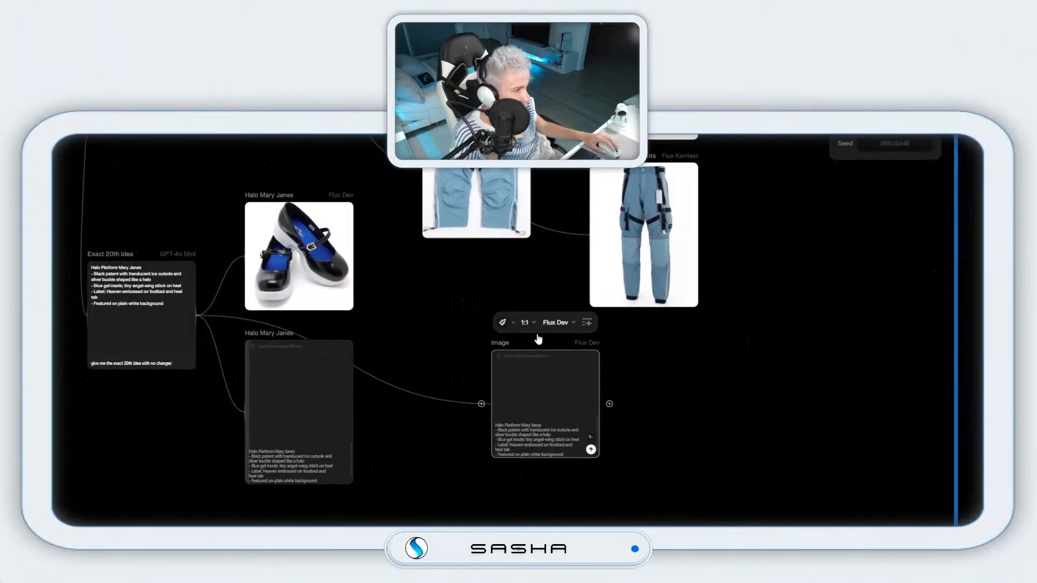
click(556, 330)
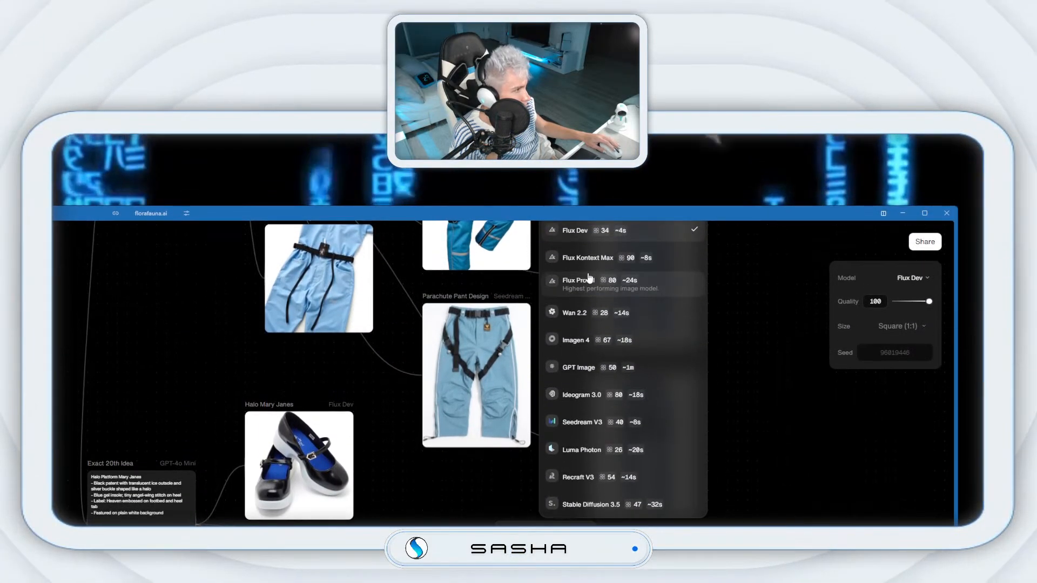
click(594, 323)
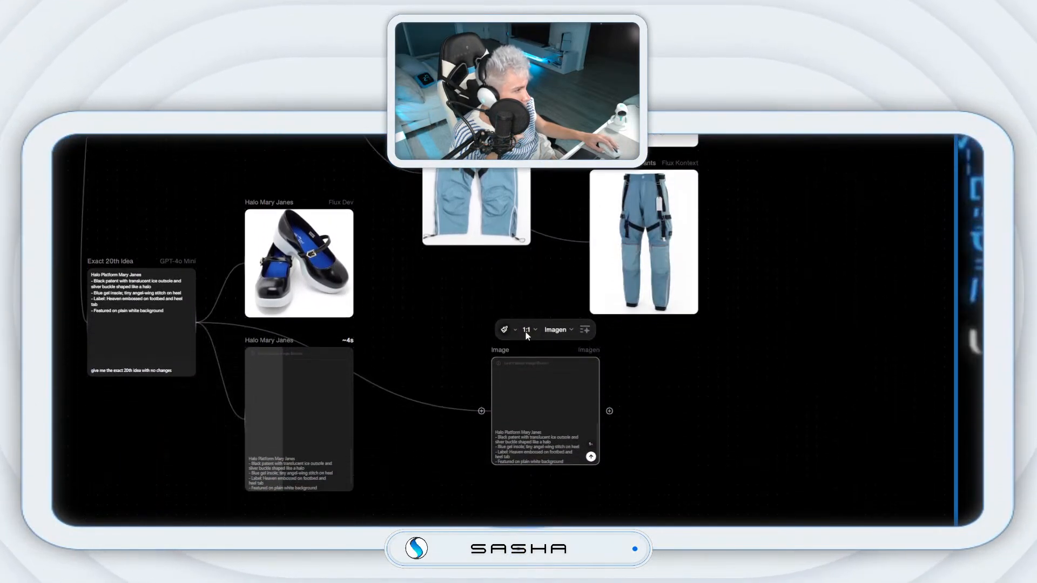
click(525, 516)
click(555, 358)
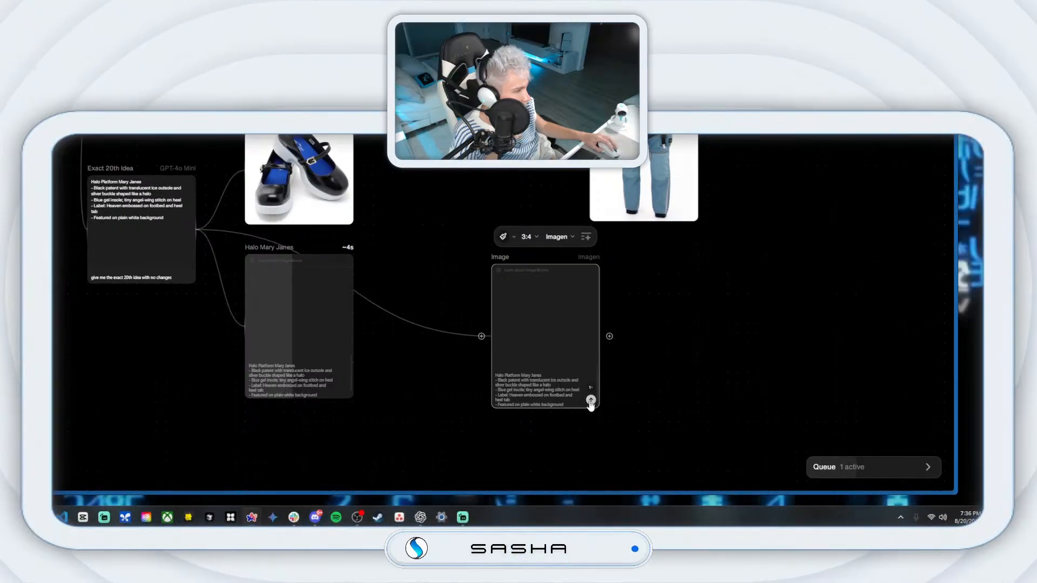
drag(501, 259, 441, 191)
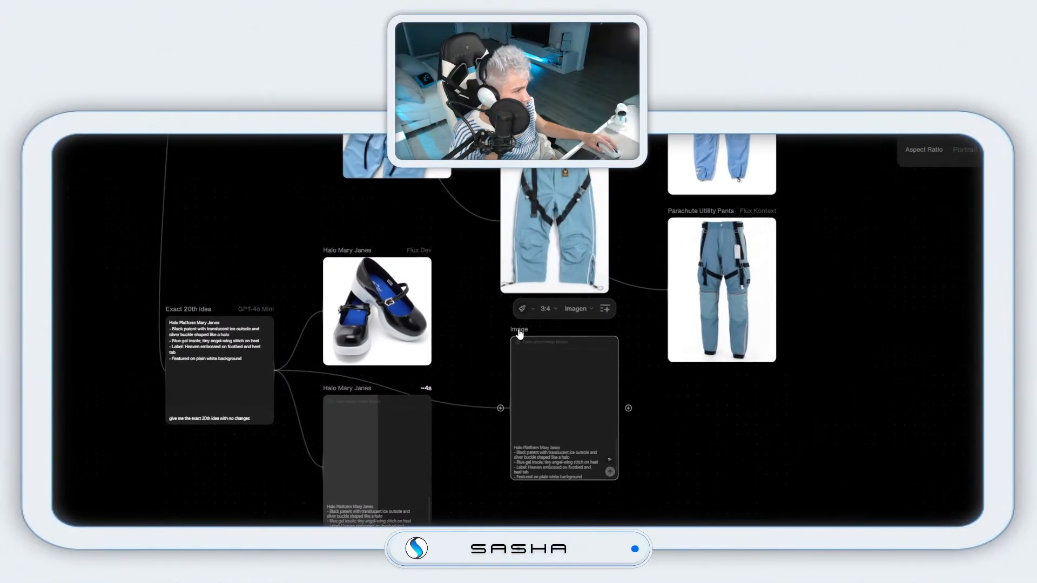
Step: Align the Imagen block, branch a Seedream V3 image block at 3:4 from the 20th-idea text, place it below, and generate it
mouse_move(519, 332)
mouse_down()
mouse_move(519, 321)
mouse_move(502, 323)
mouse_up()
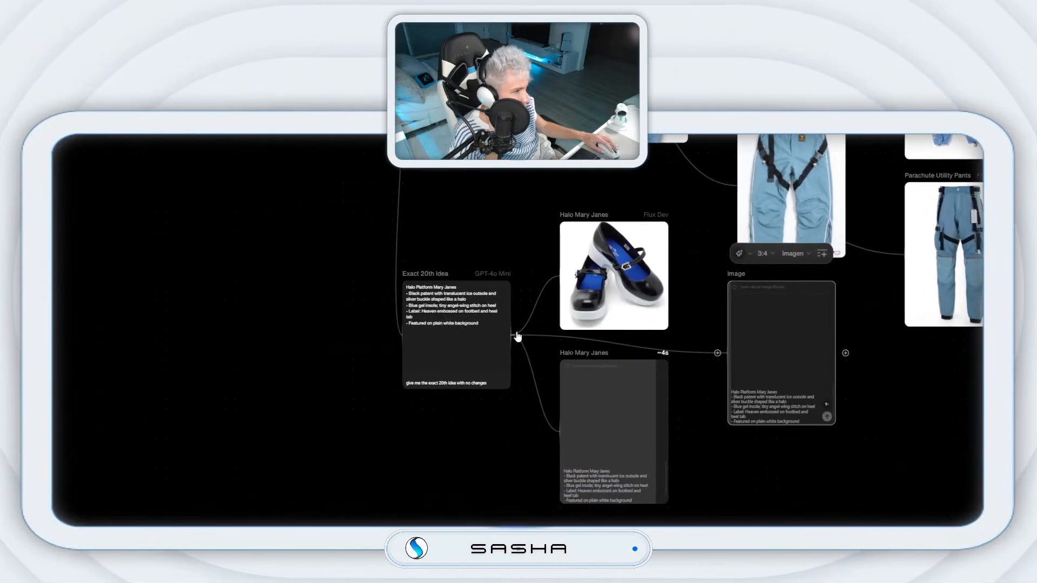
drag(518, 335, 752, 497)
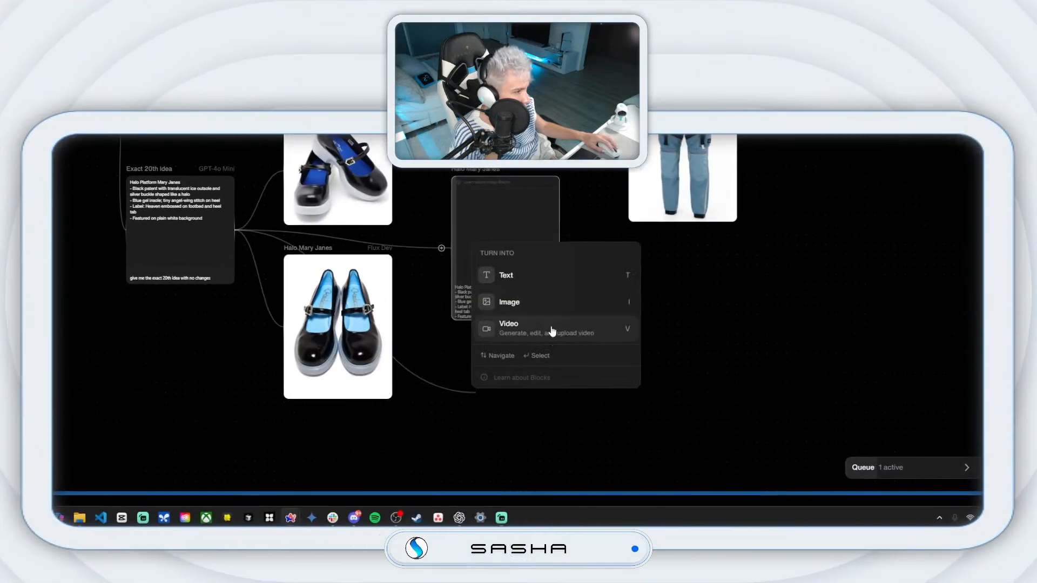
click(540, 301)
click(508, 330)
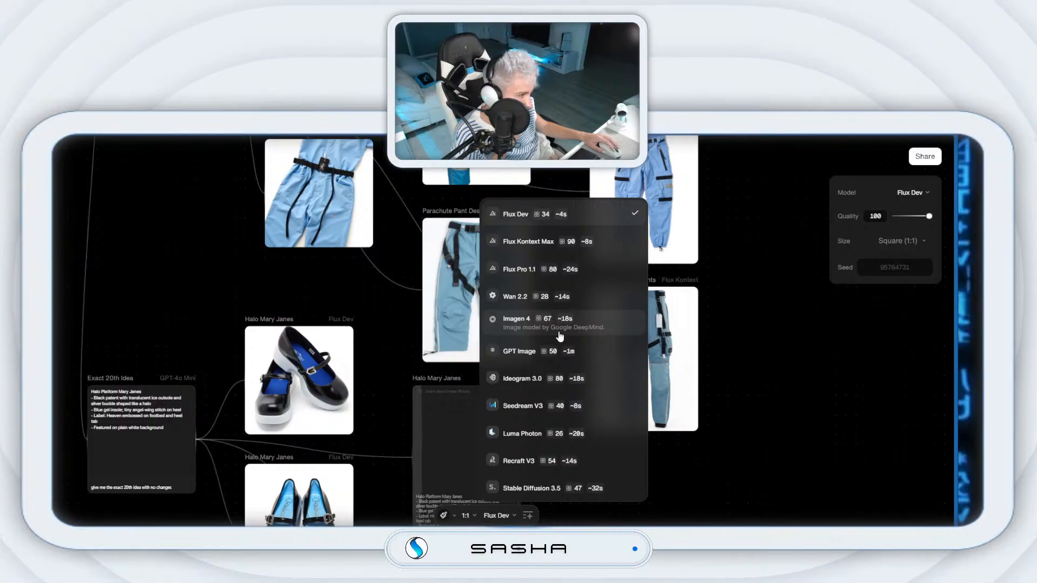
click(568, 405)
click(465, 517)
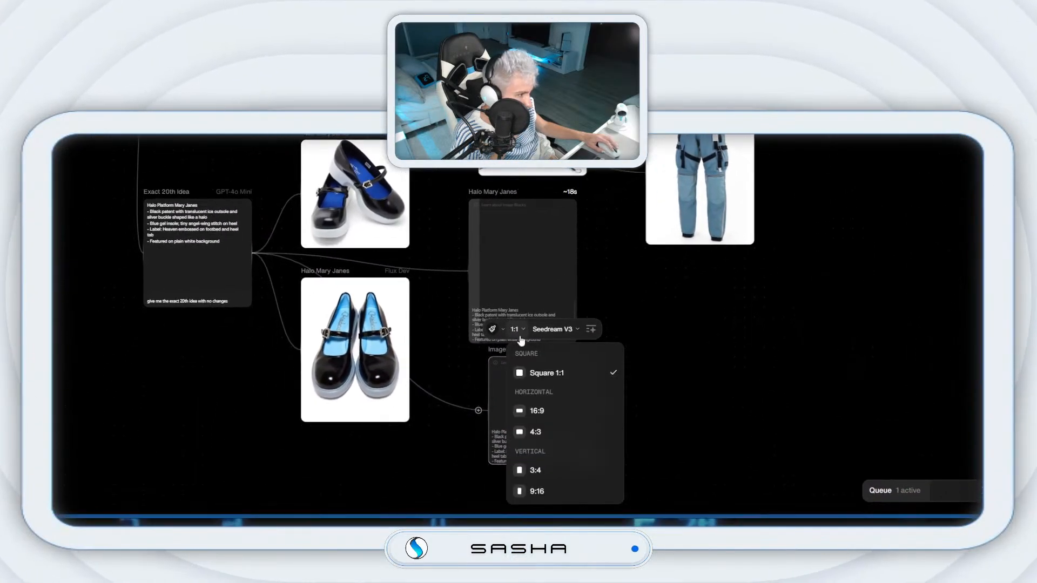
click(535, 471)
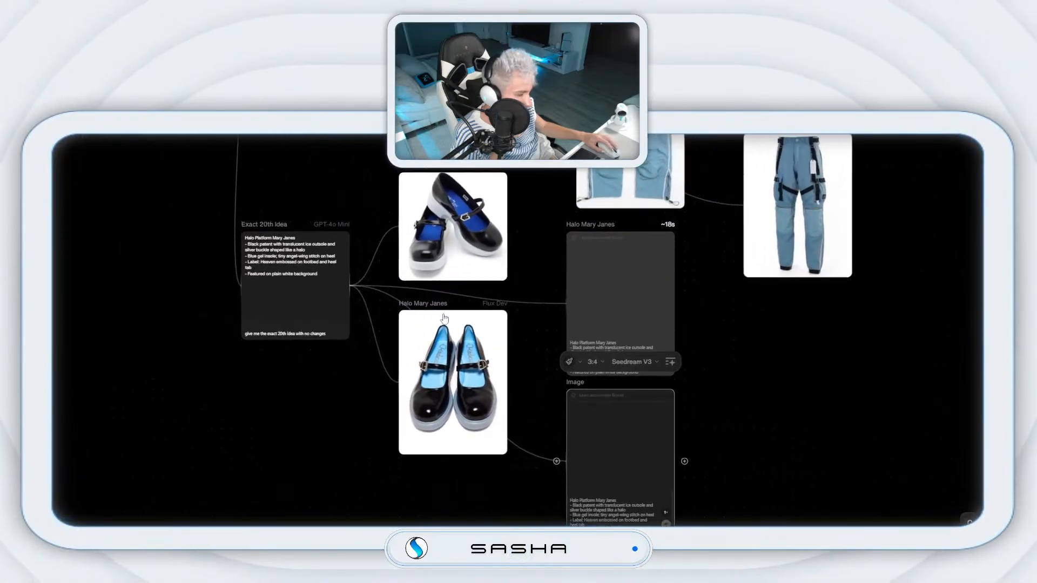
Step: Branch another image block from the 20th-idea text, set it to Wan 2.2 at 3:4, move it beside the Imagen shoes, and generate it
mouse_move(499, 323)
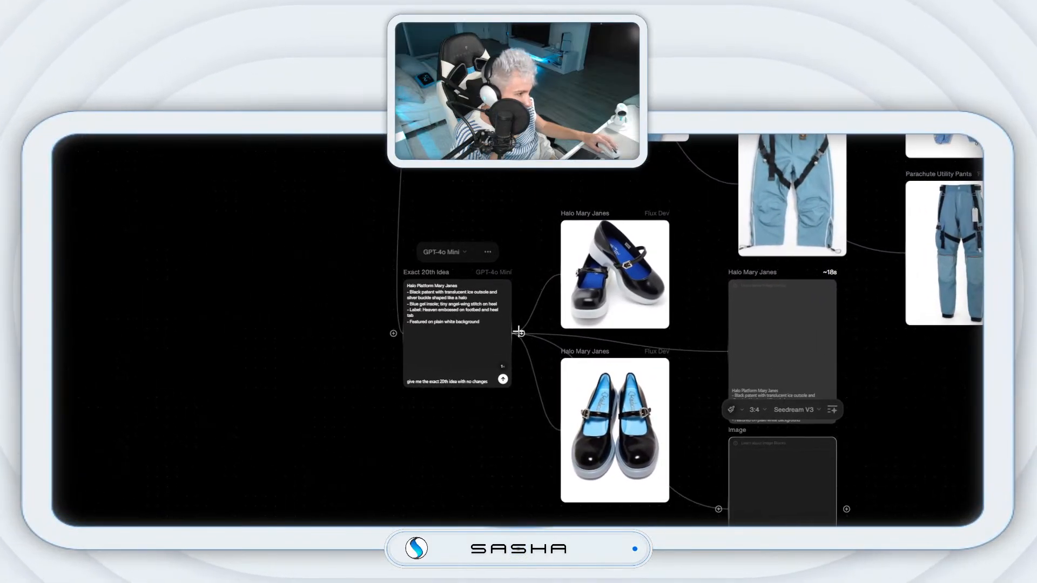
drag(519, 331, 963, 448)
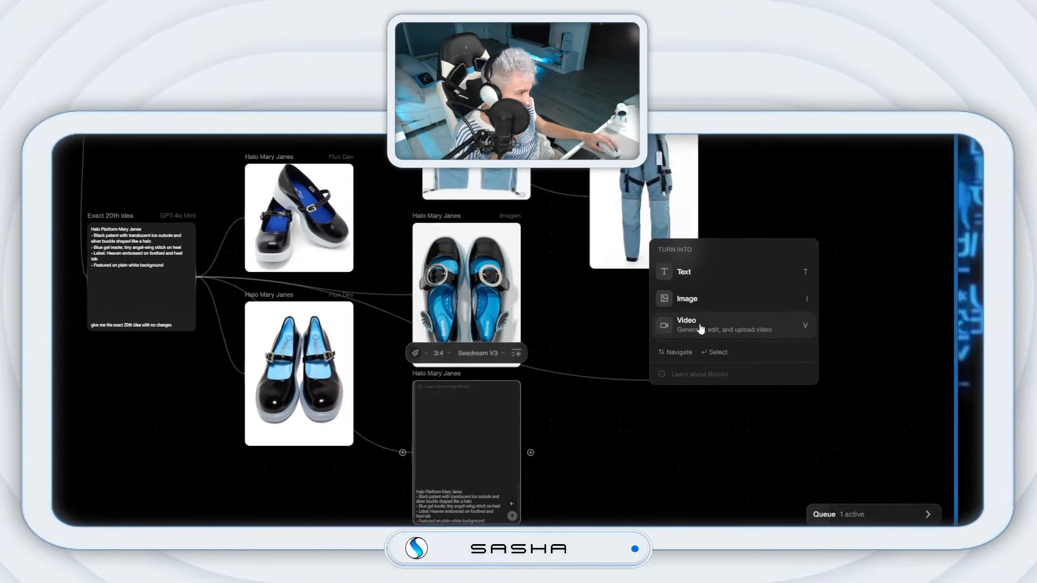
click(687, 299)
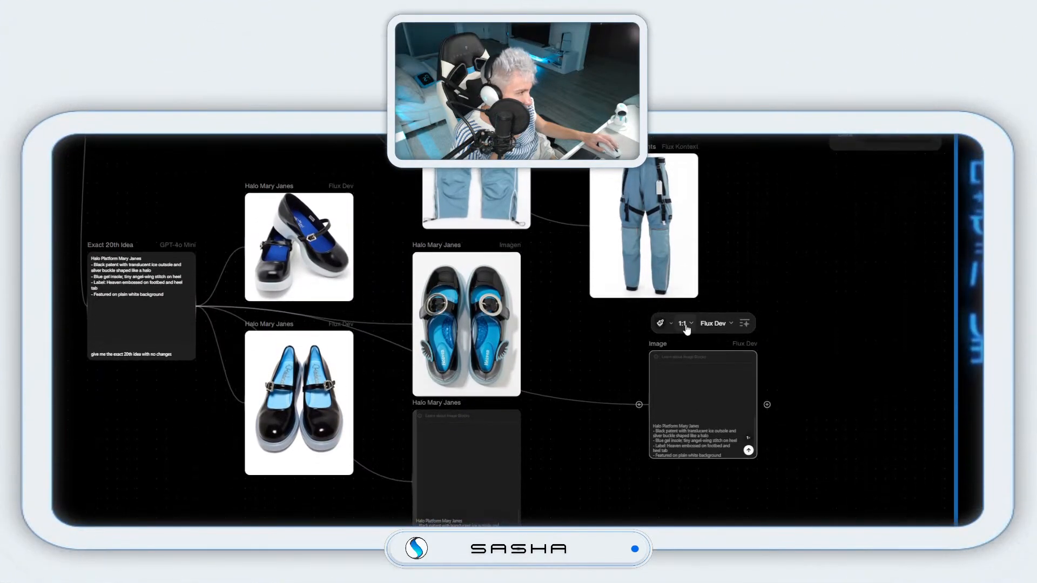
click(717, 332)
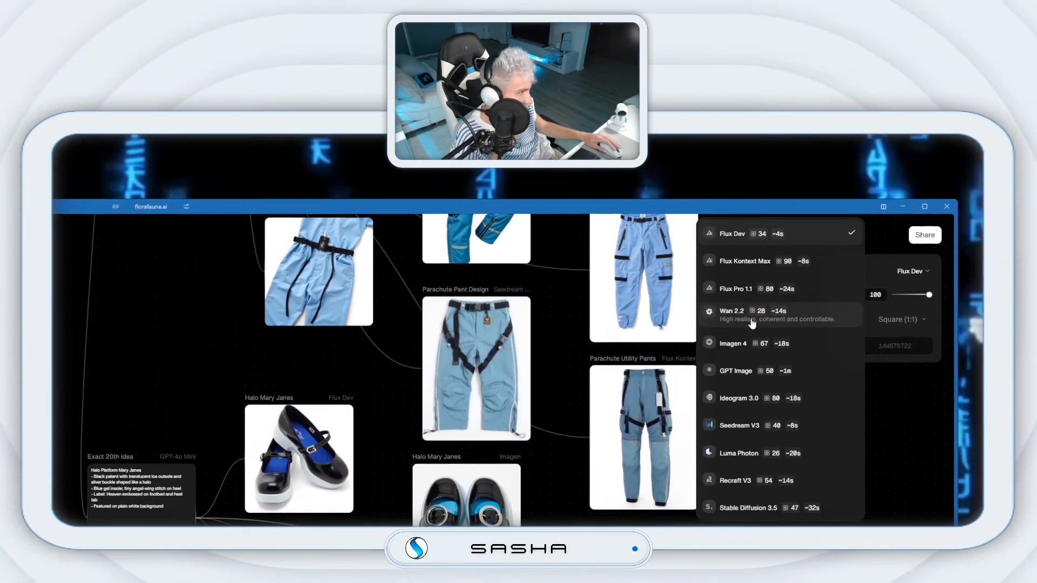
click(751, 319)
click(683, 459)
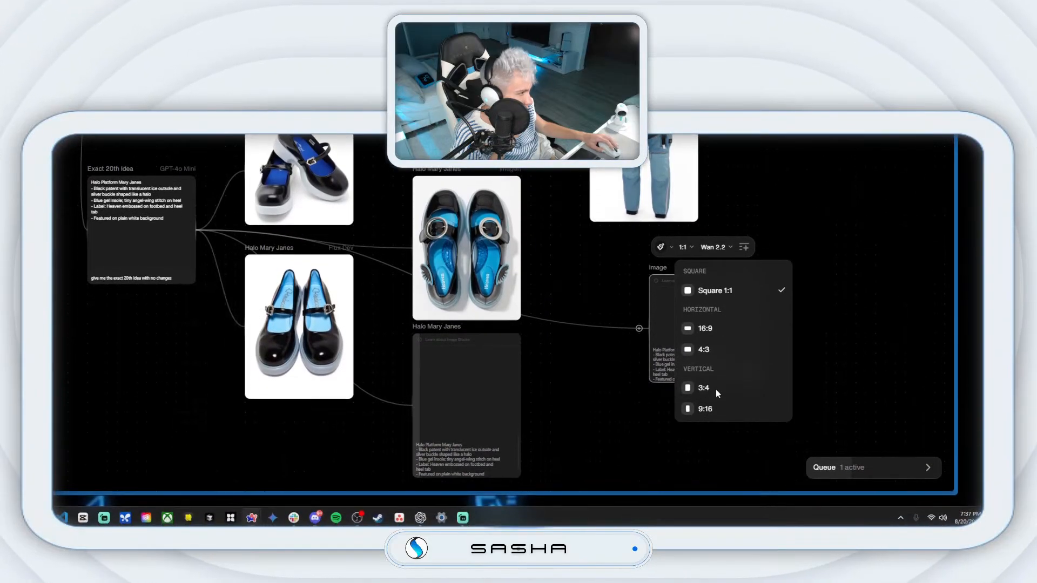
click(714, 392)
drag(660, 324, 571, 337)
click(660, 476)
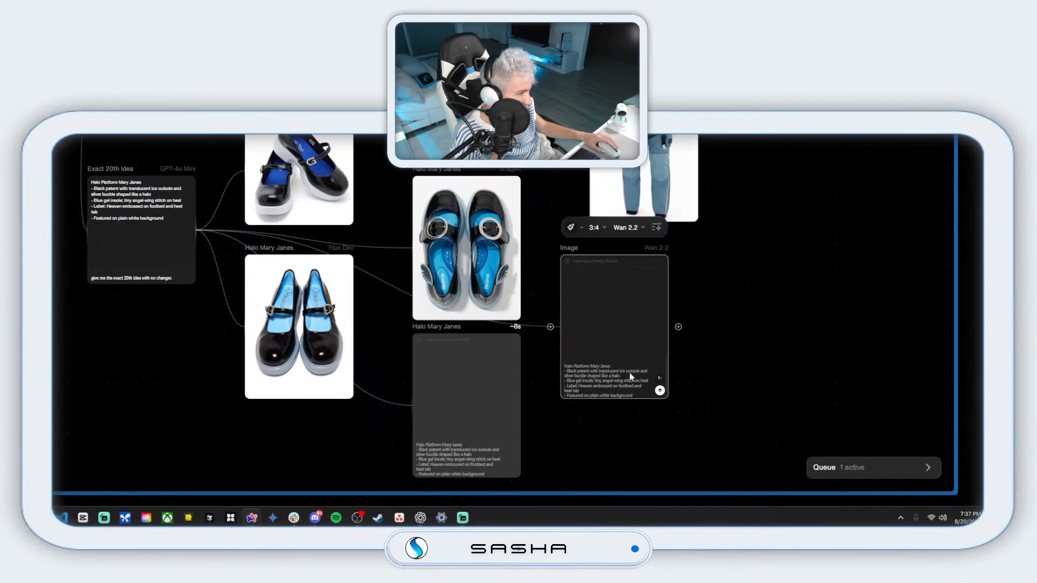
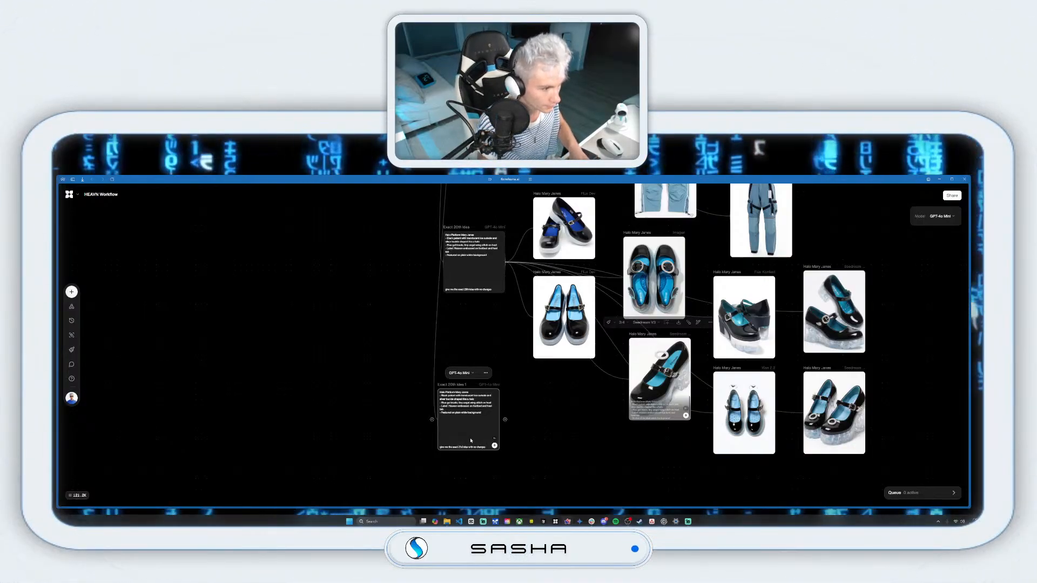
Step: Run the text block that requests the exact 21st idea with no changes
key(Return)
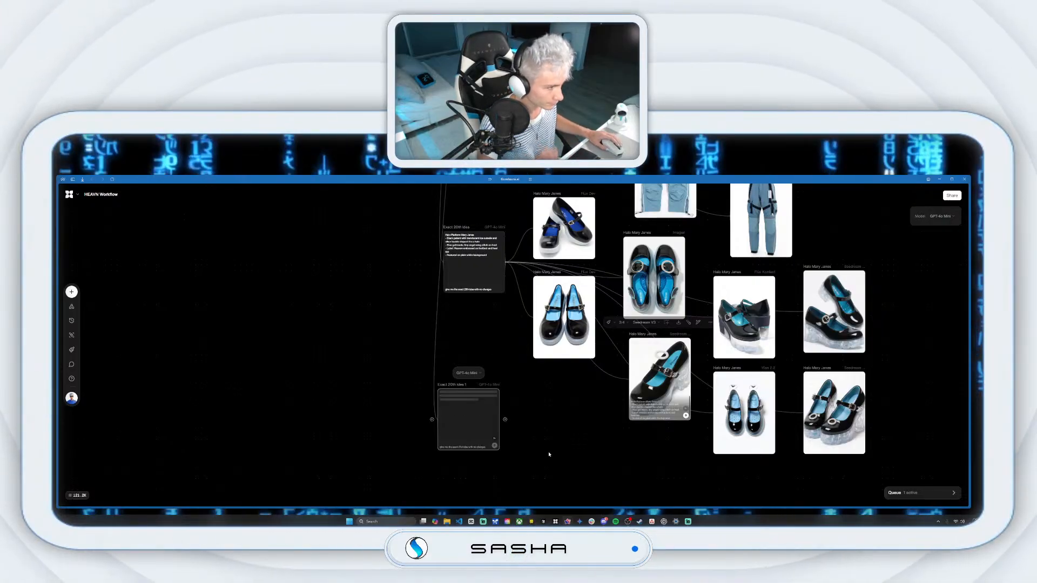
Step: Review the earlier product images up to the Crash City Tank group and view its Seedream V3 car-and-skyline shirt full size
scroll(758, 414, up, 3)
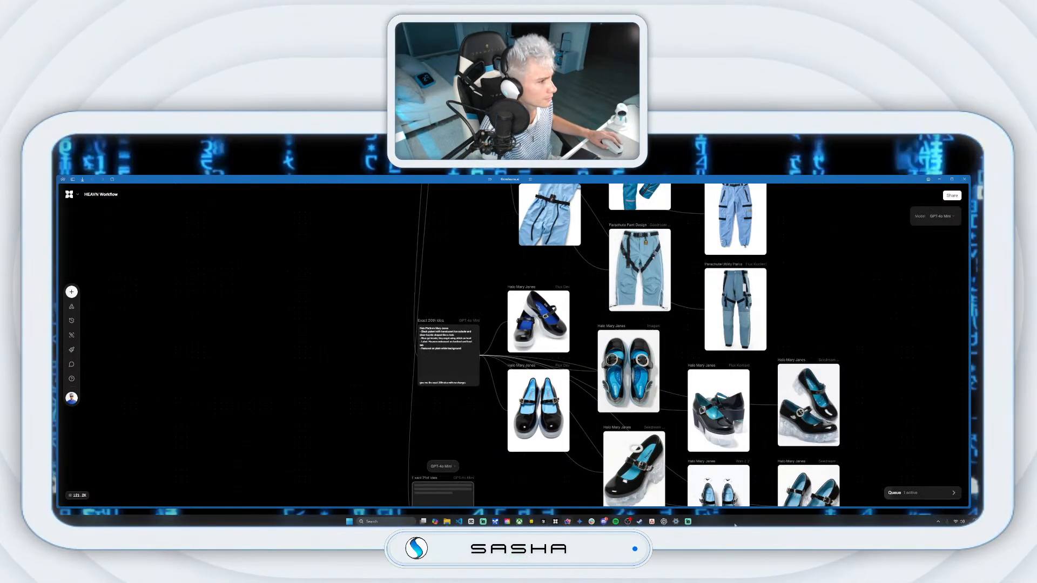
scroll(758, 415, up, 5)
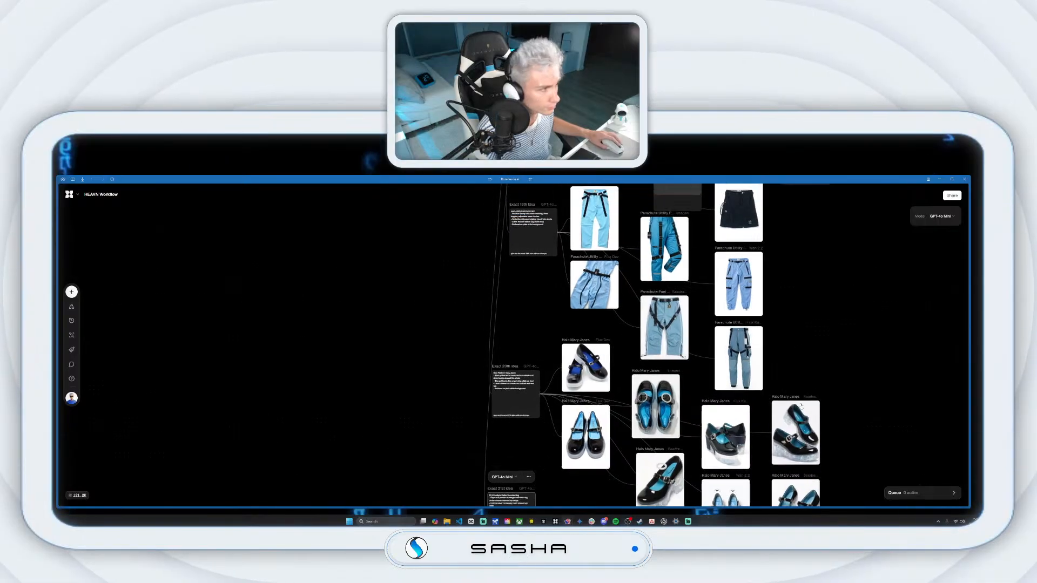
scroll(794, 353, up, 8)
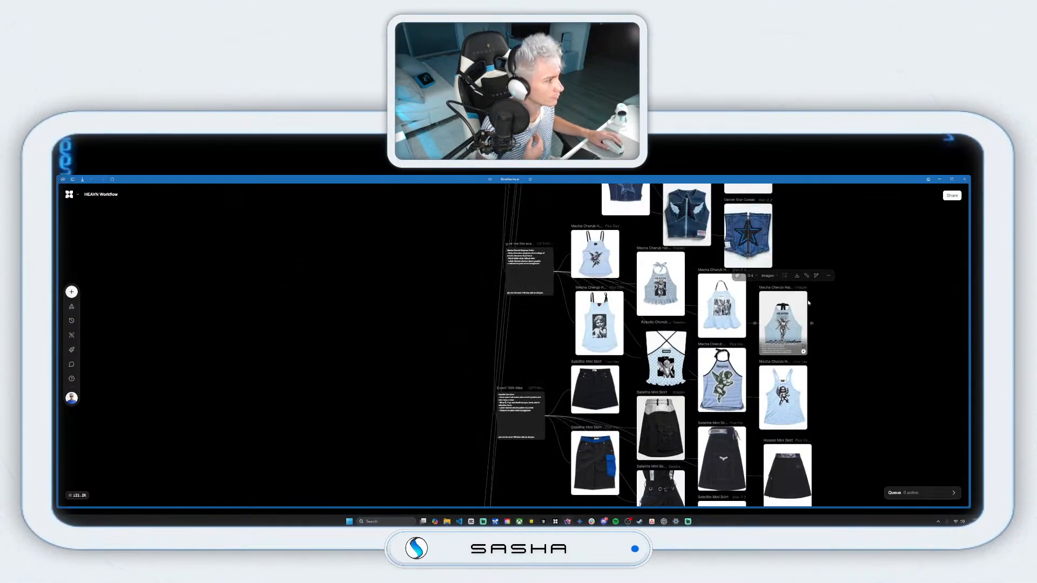
scroll(807, 300, up, 2)
scroll(820, 278, up, 10)
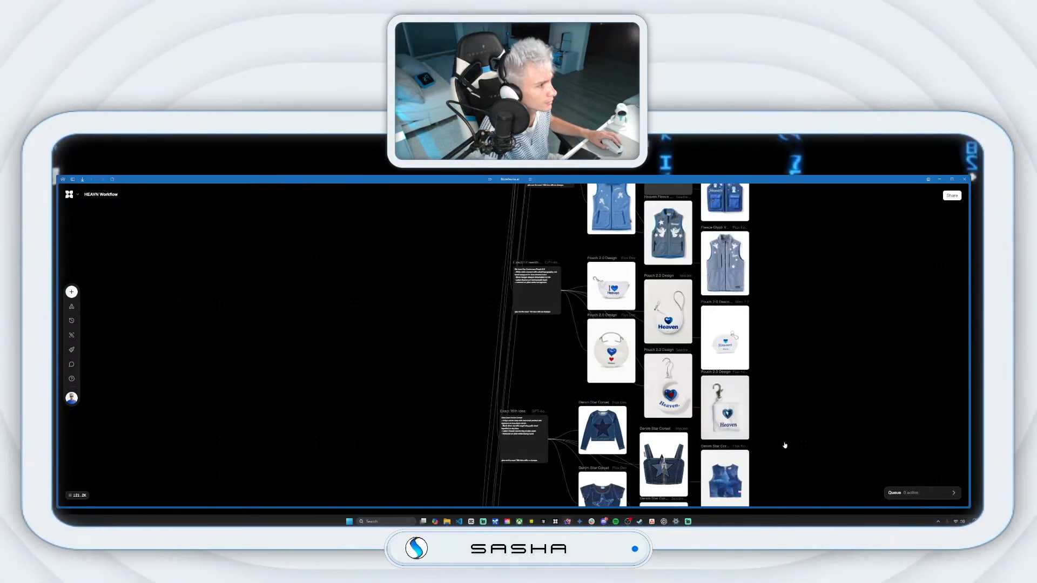
scroll(783, 446, up, 10)
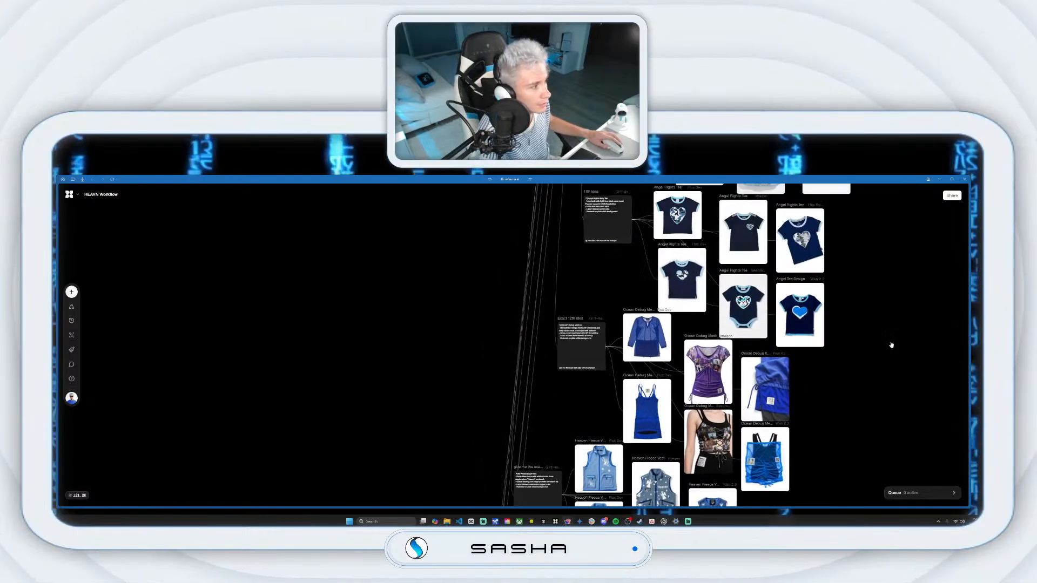
scroll(891, 345, up, 10)
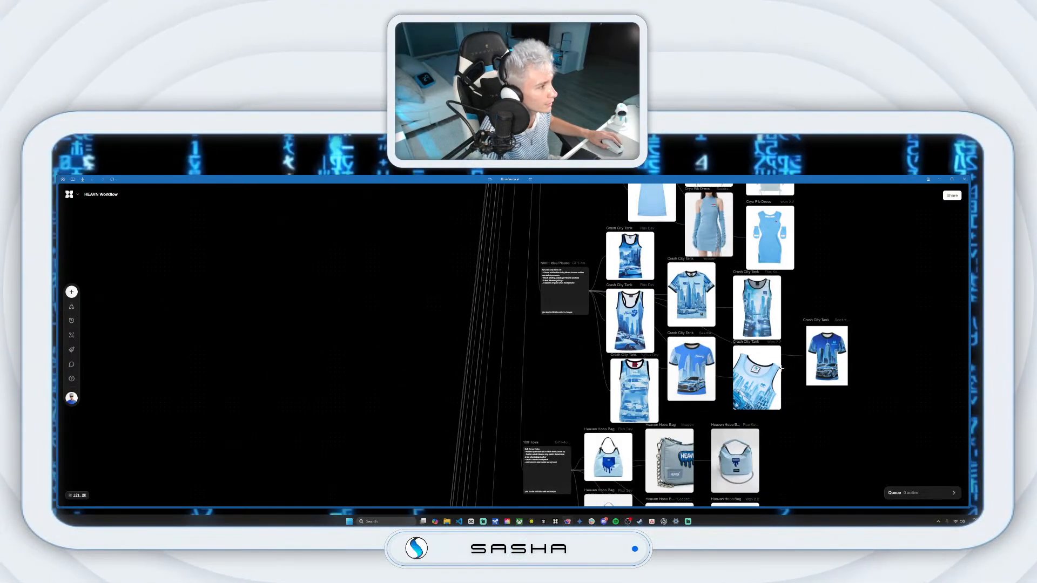
click(702, 360)
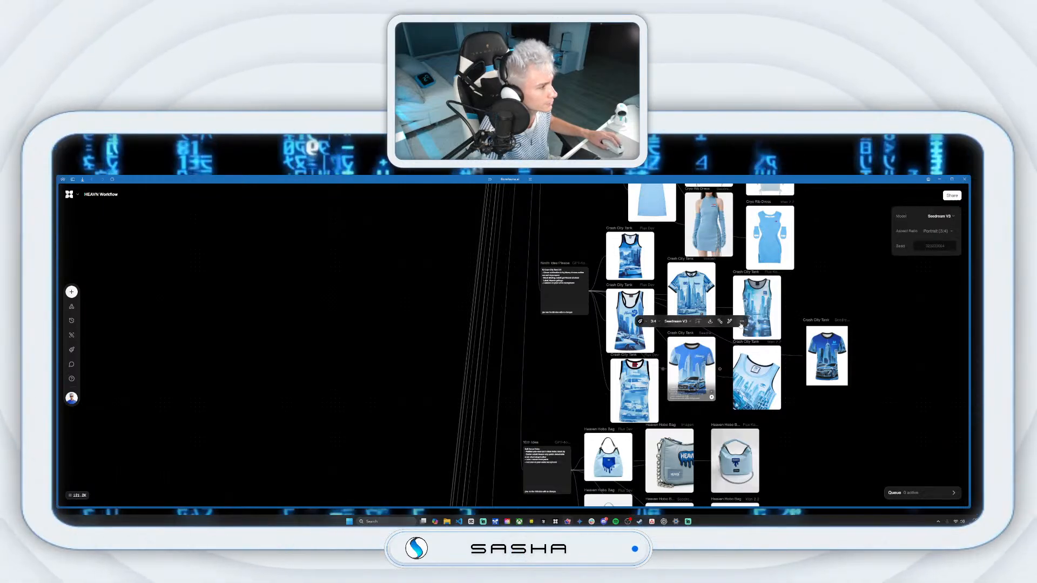
click(754, 336)
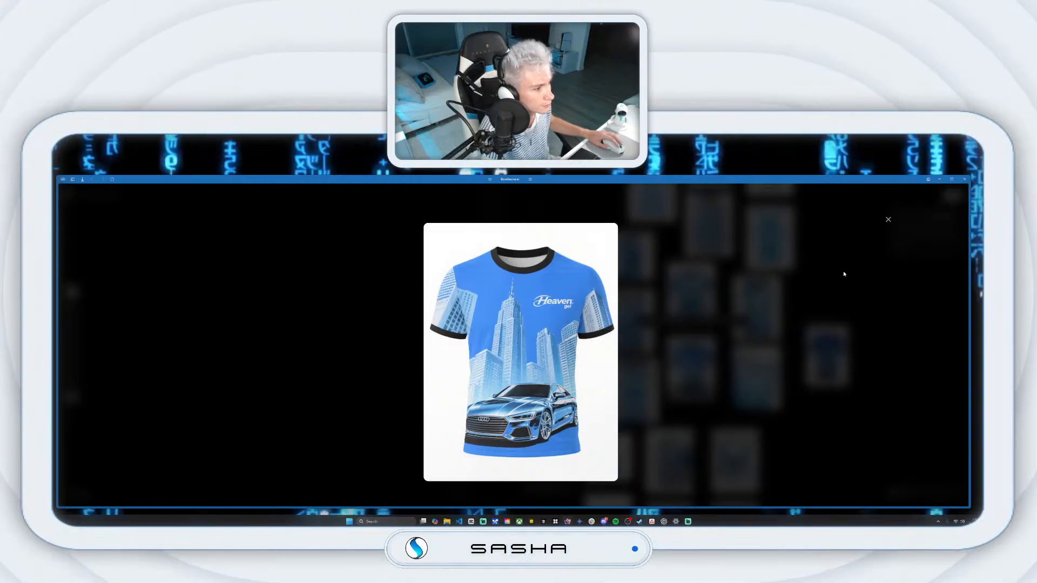
click(887, 221)
Step: Look over the Angel Static sweaters and Cryo Rib dresses, return to the Crash City Tank group, and regenerate its third Flux Dev tank
drag(822, 261, 722, 417)
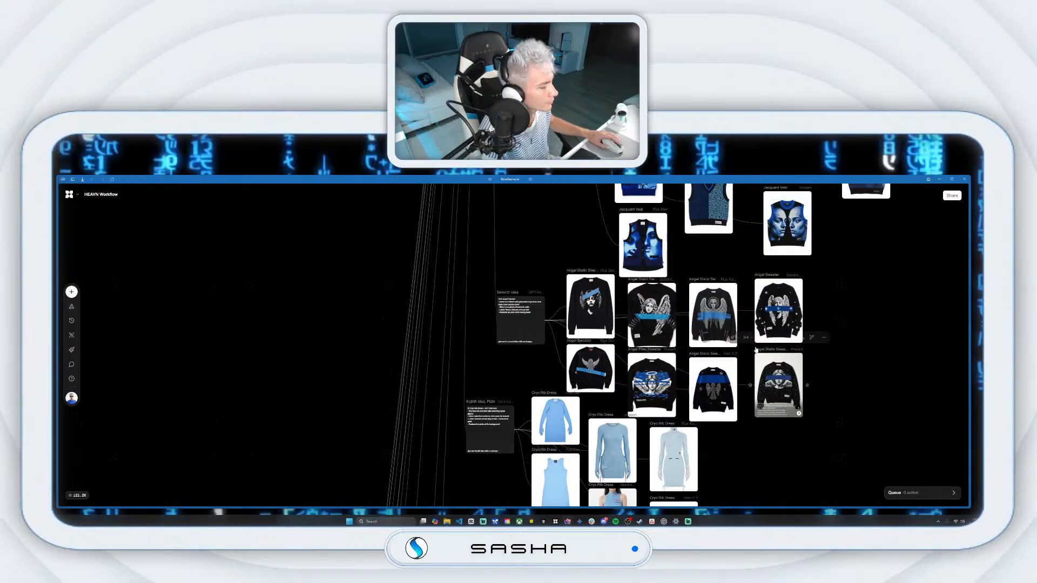
drag(720, 290, 692, 348)
drag(864, 389, 859, 286)
drag(830, 367, 815, 235)
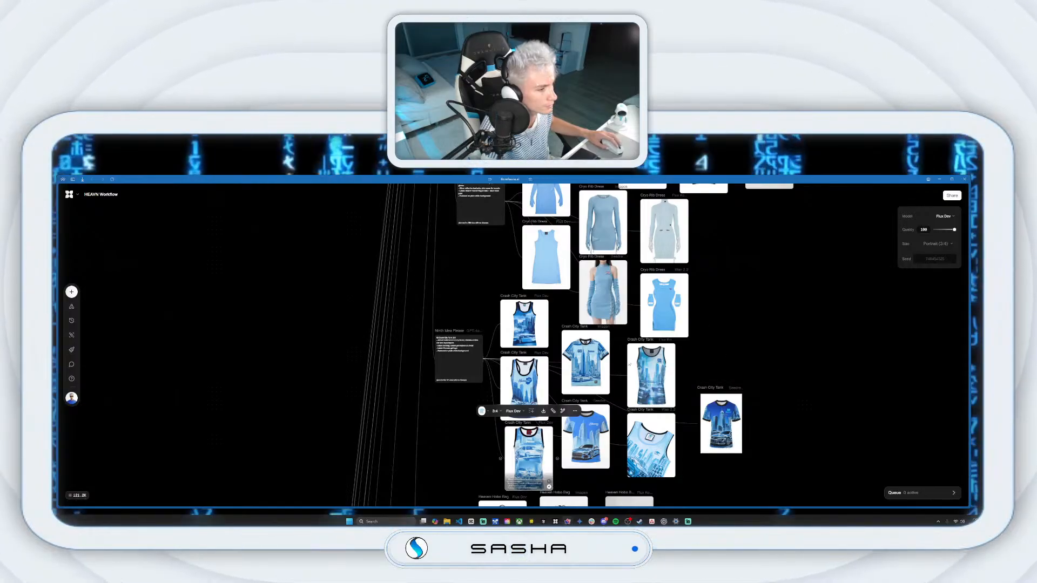
click(759, 322)
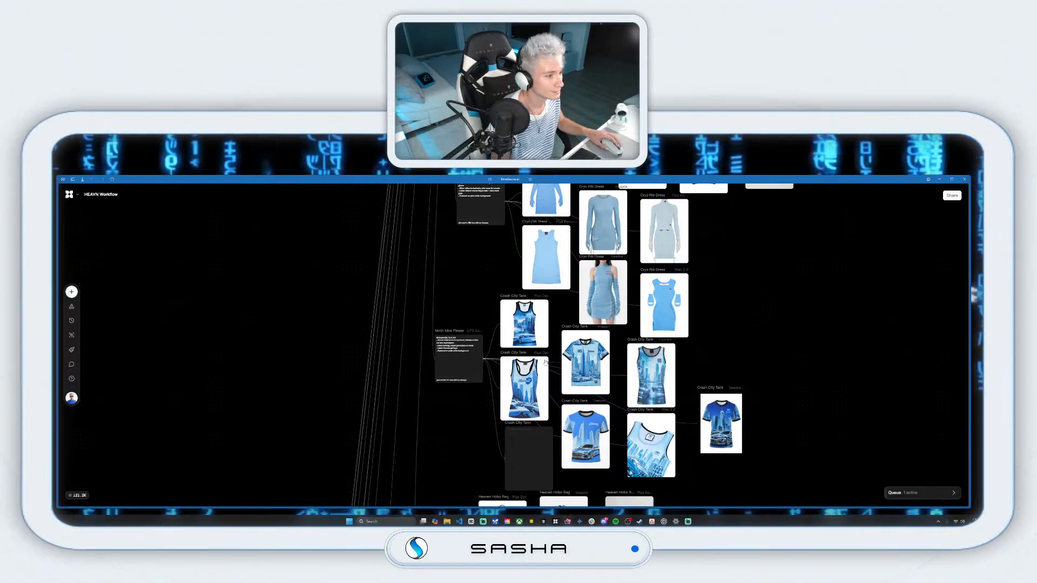
Step: Review the remaining product images back to the first idea and view the Imagen Cherub Mesh Cami full size
scroll(554, 423, up, 3)
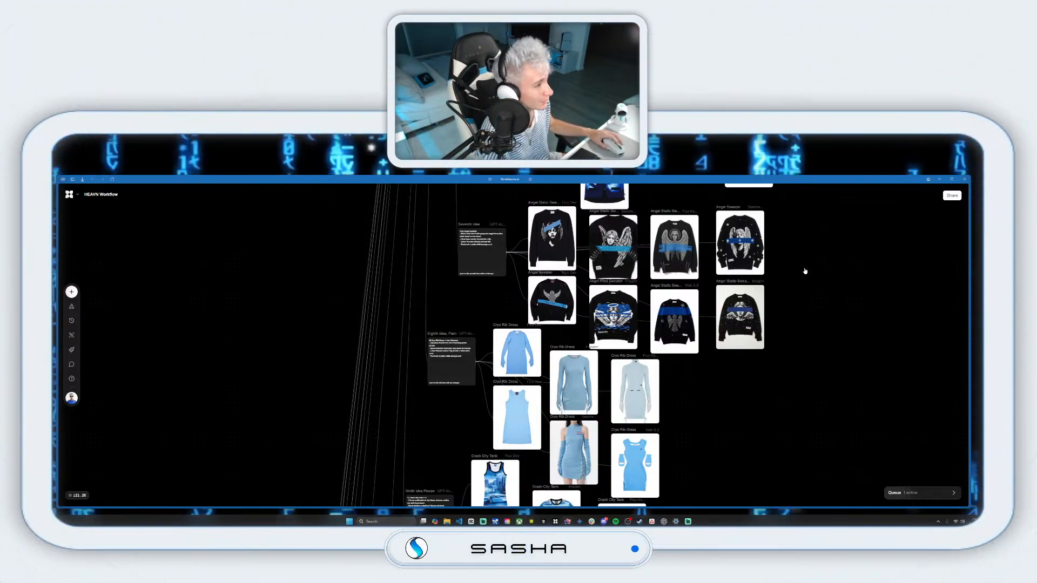
scroll(778, 308, up, 3)
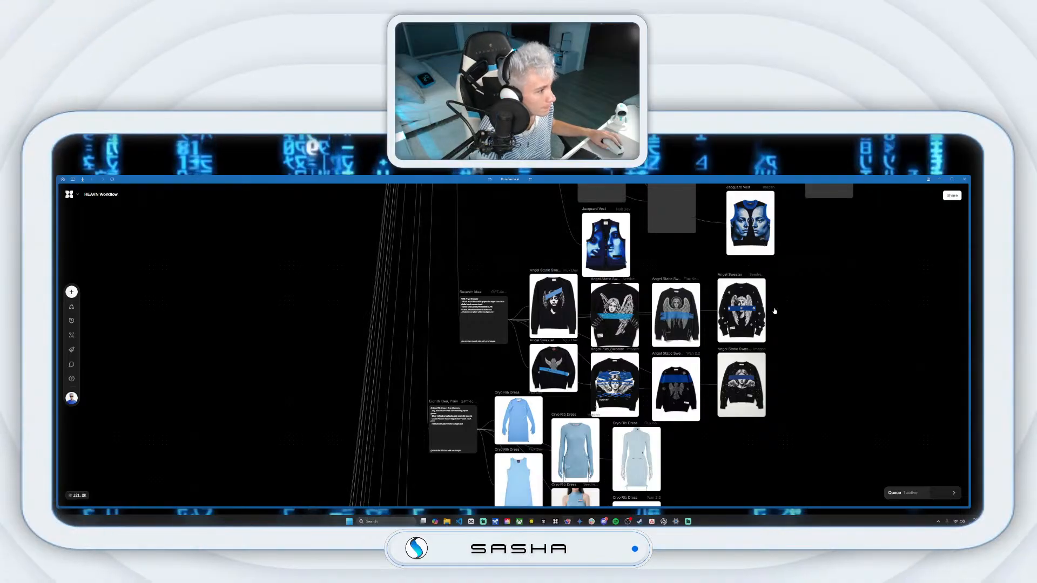
scroll(772, 325, up, 4)
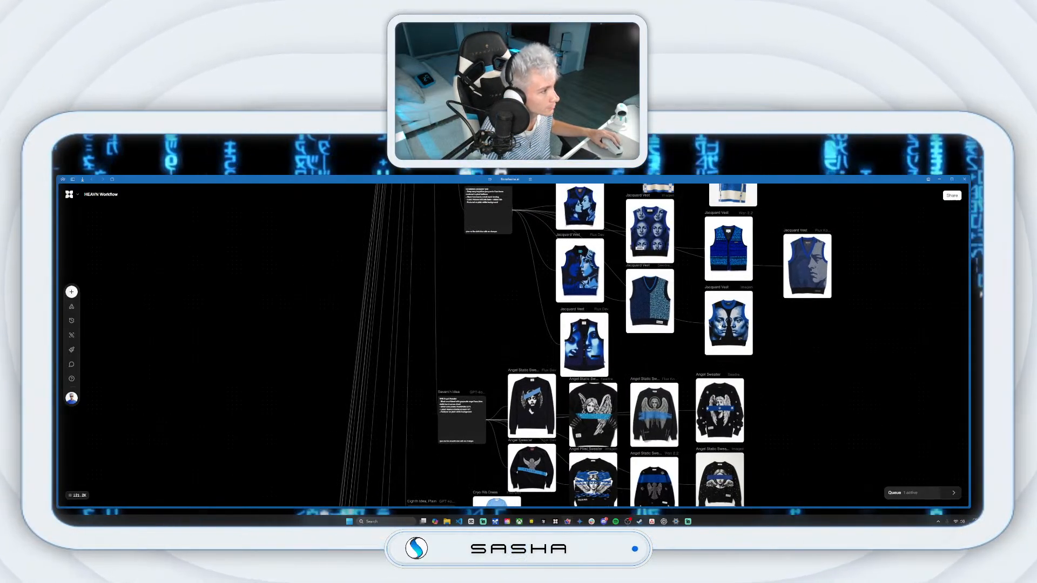
scroll(716, 327, up, 8)
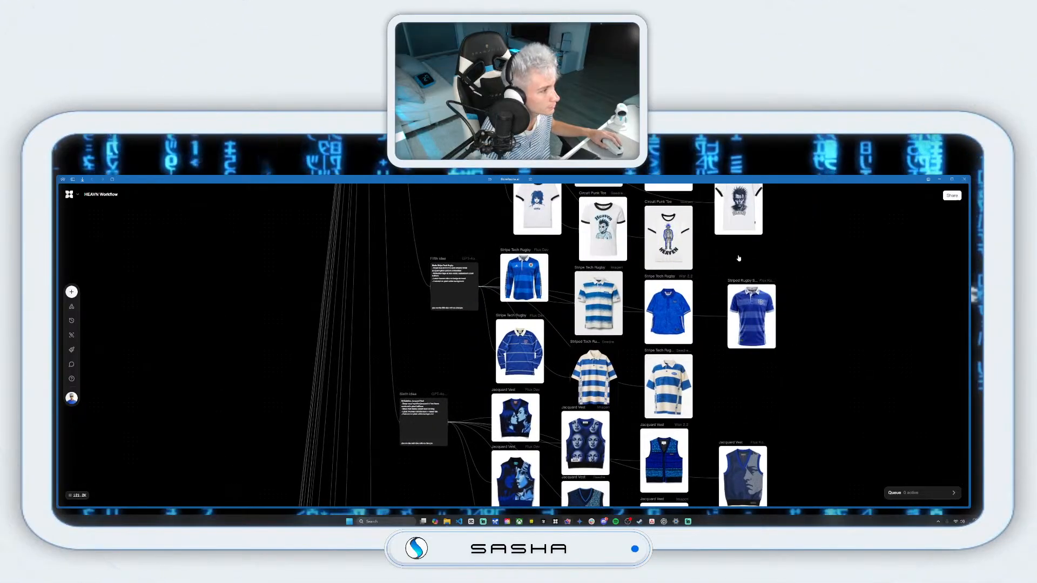
scroll(738, 258, up, 5)
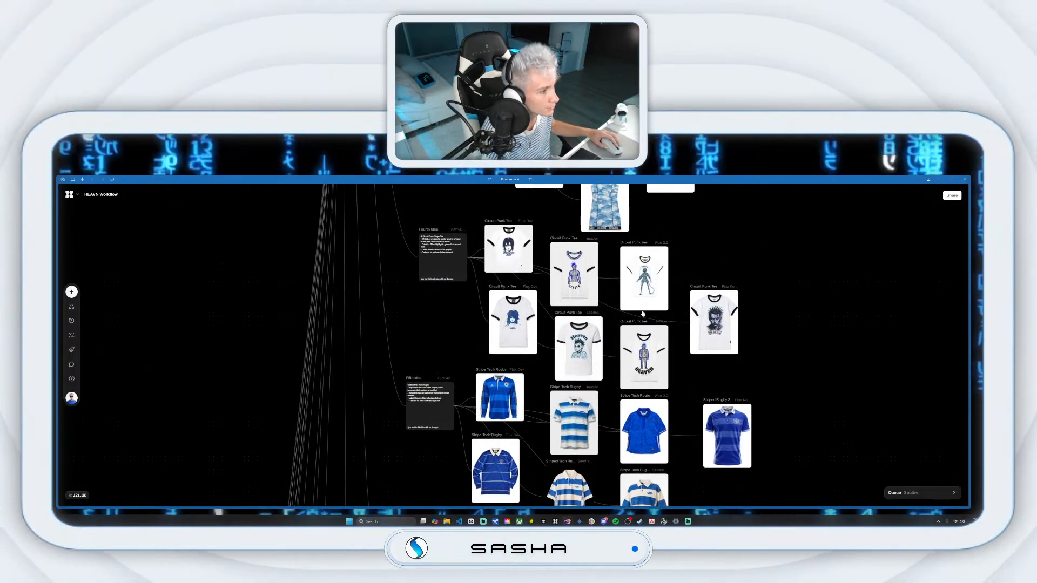
scroll(746, 253, up, 10)
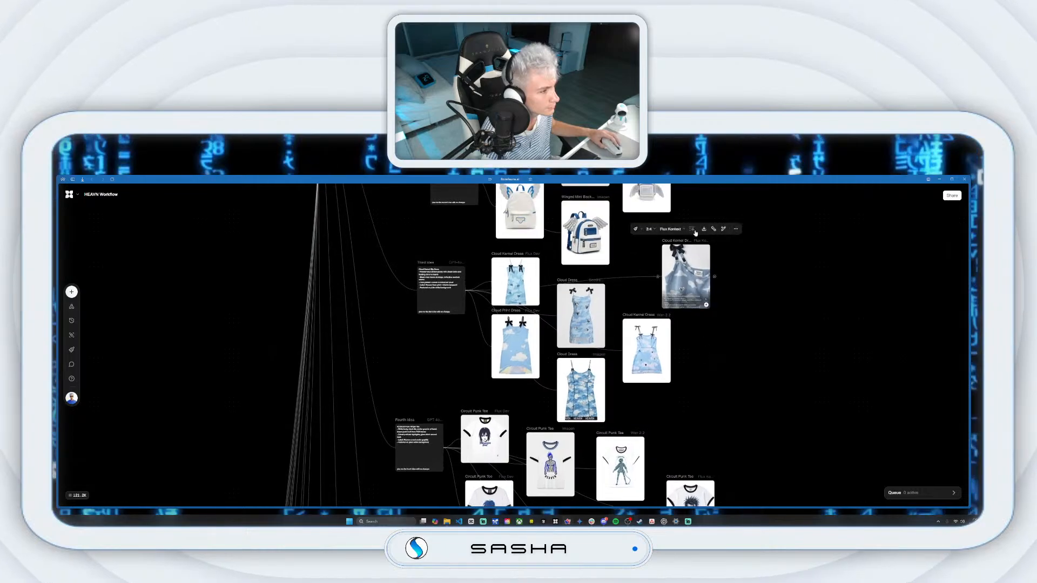
scroll(716, 344, up, 4)
drag(732, 279, 739, 370)
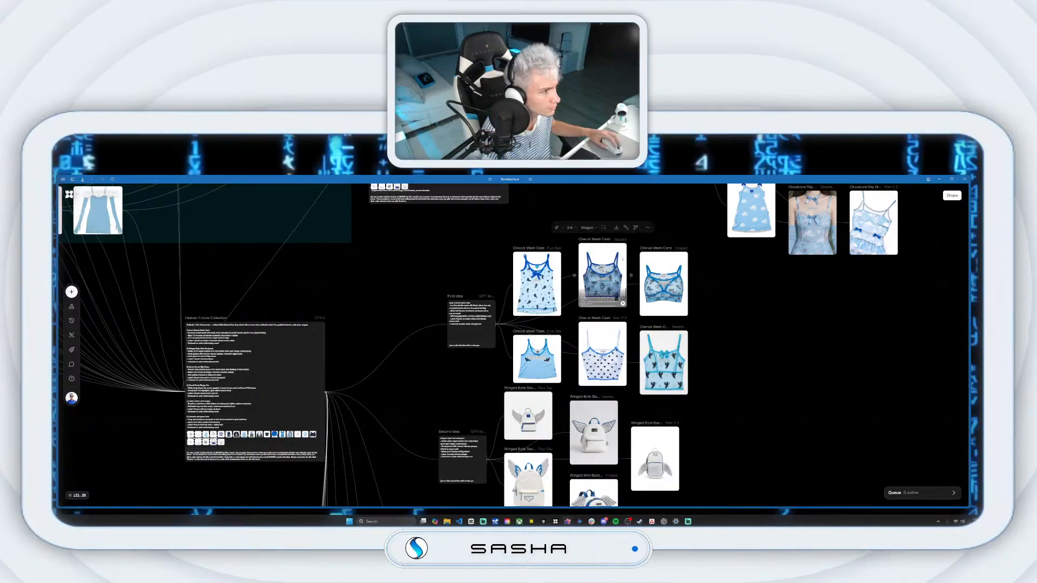
click(645, 230)
click(688, 253)
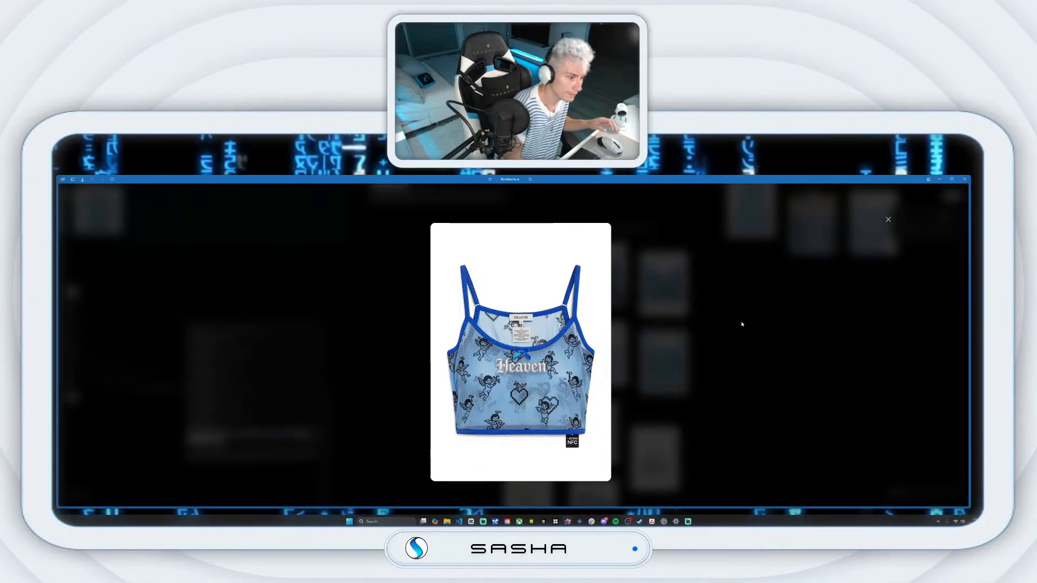
click(888, 219)
Step: Read through the idea list in the Heaven Future Collection text block, past the 22nd idea
drag(508, 330, 634, 247)
drag(437, 324, 554, 316)
click(512, 364)
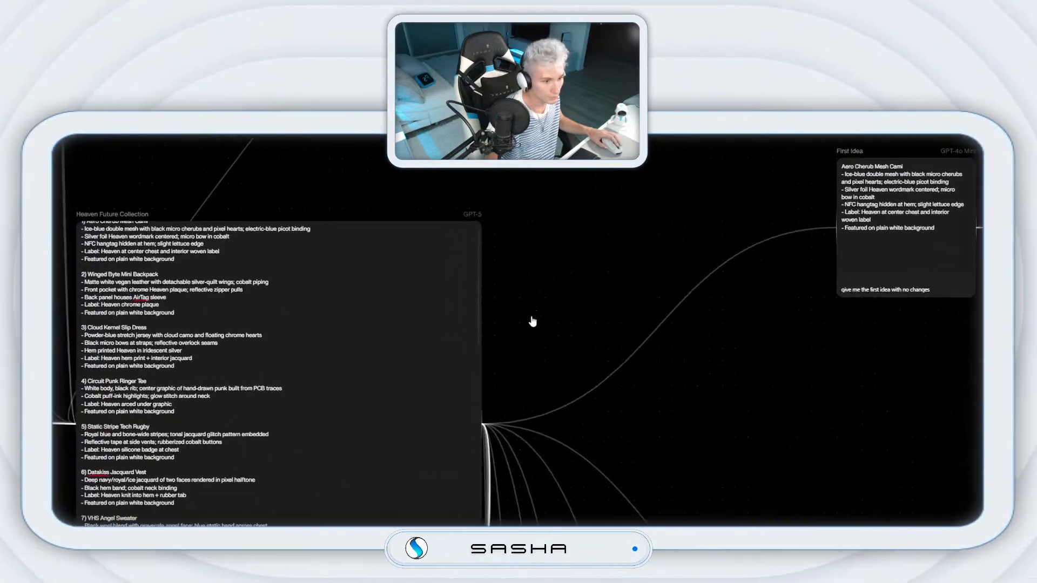
scroll(518, 332, down, 12)
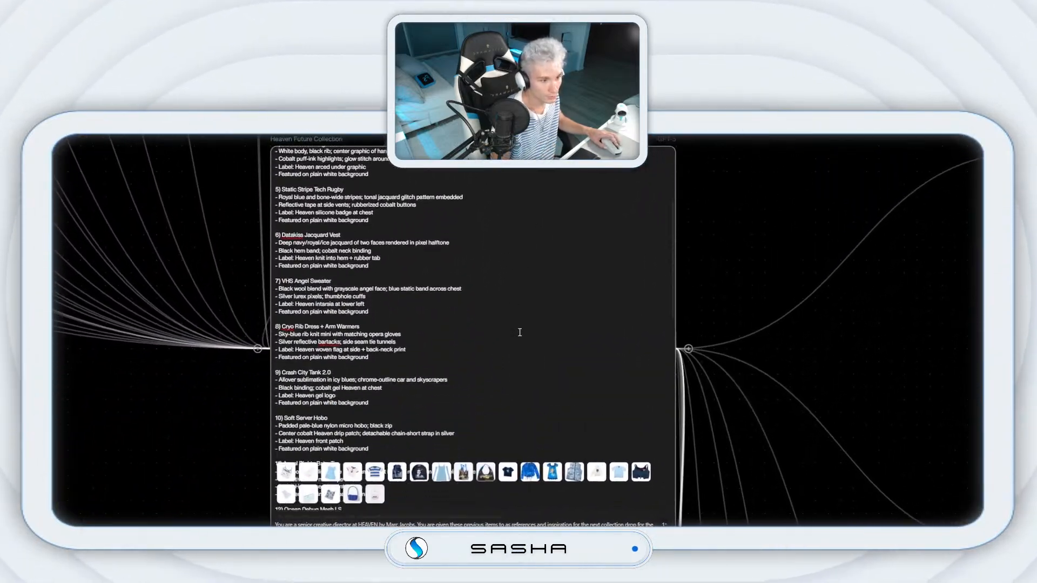
scroll(518, 332, down, 7)
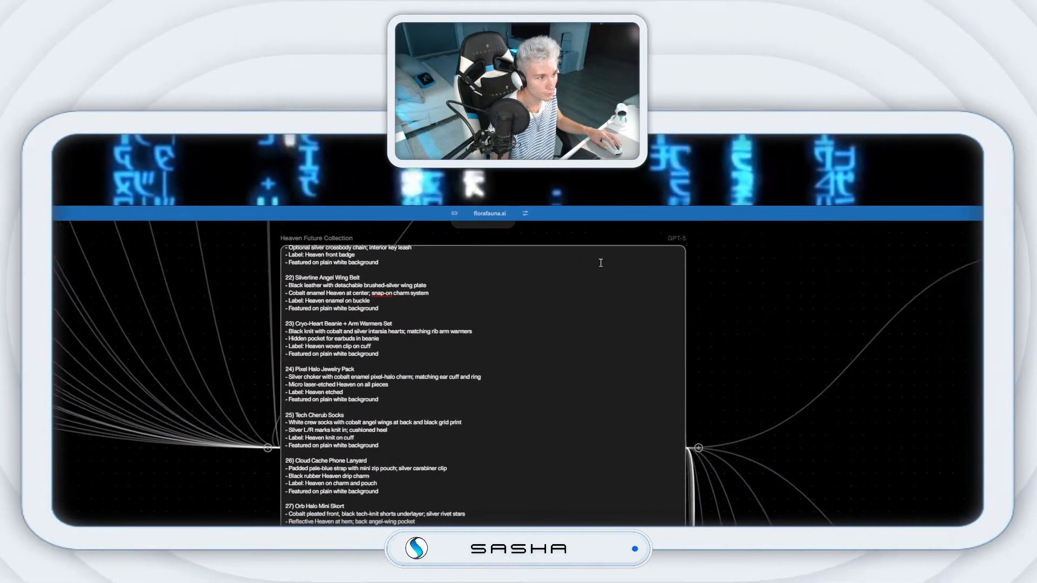
Step: Look through the rest of the idea list and the product images from the Winged Byte Backpack down to the 21st idea
scroll(527, 353, down, 3)
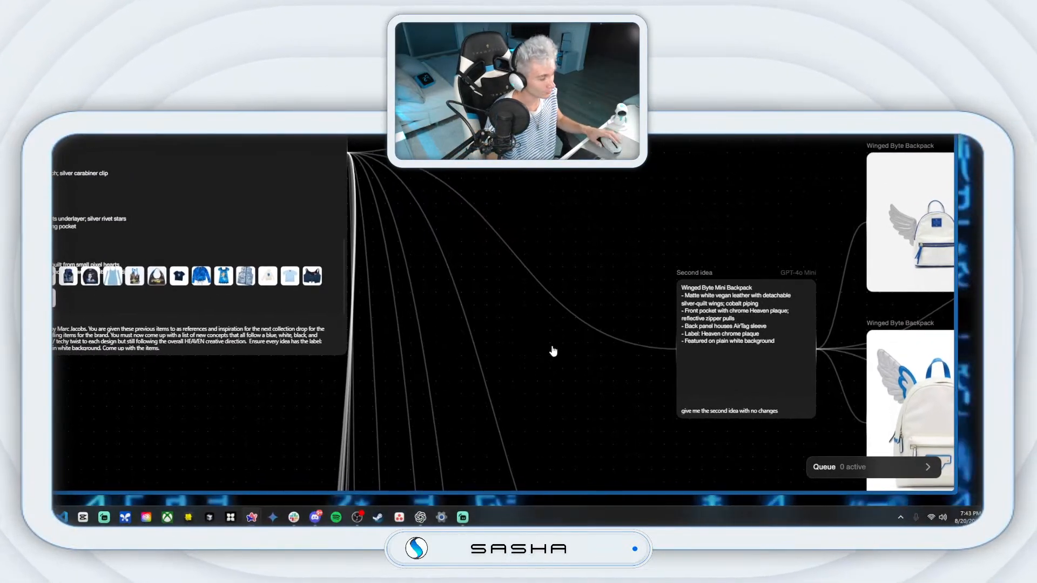
drag(572, 349, 516, 317)
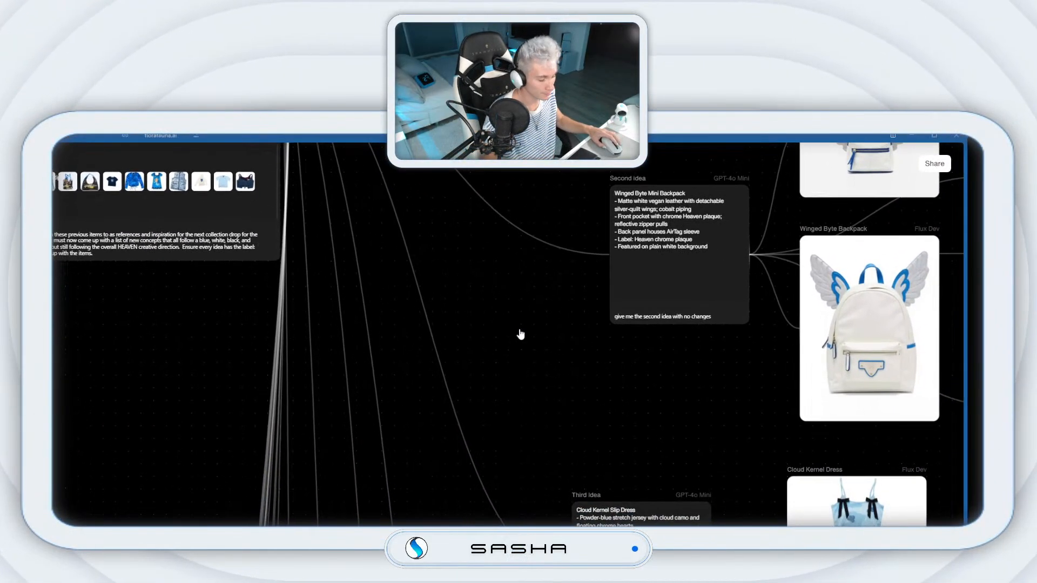
scroll(521, 338, down, 2)
drag(595, 394, 503, 264)
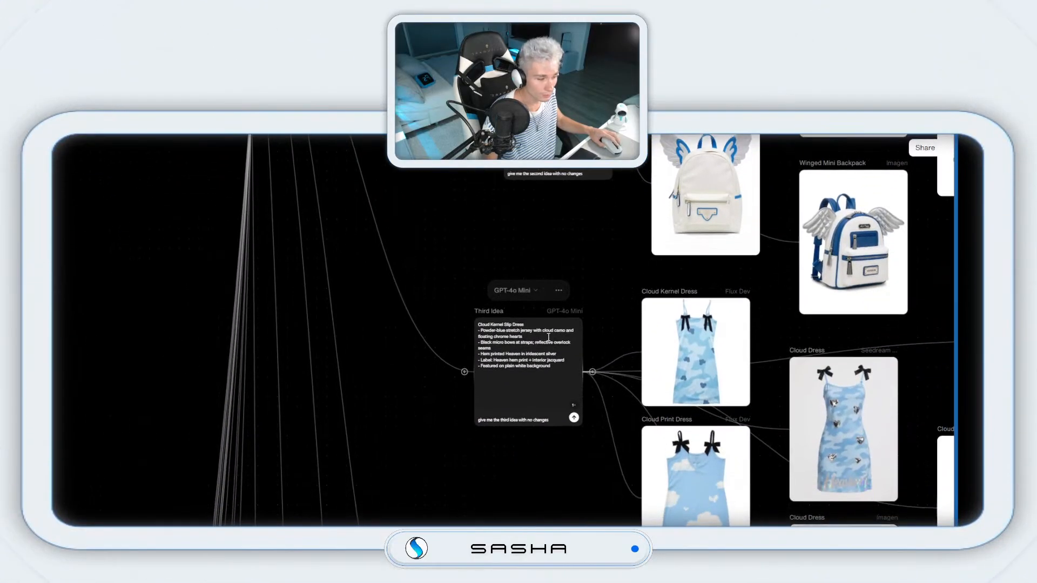
drag(644, 446, 645, 389)
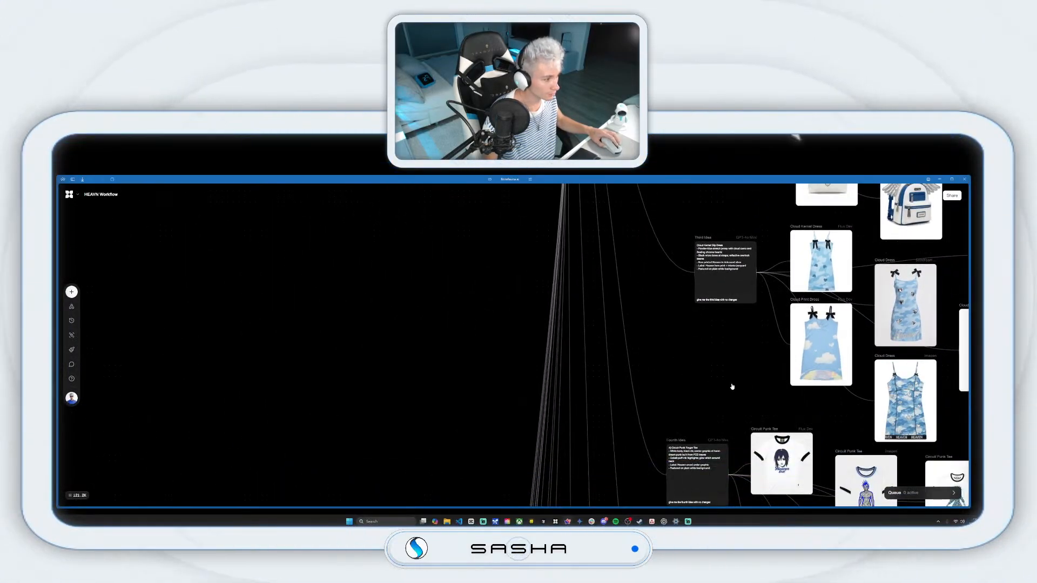
drag(732, 387, 682, 280)
scroll(683, 279, down, 10)
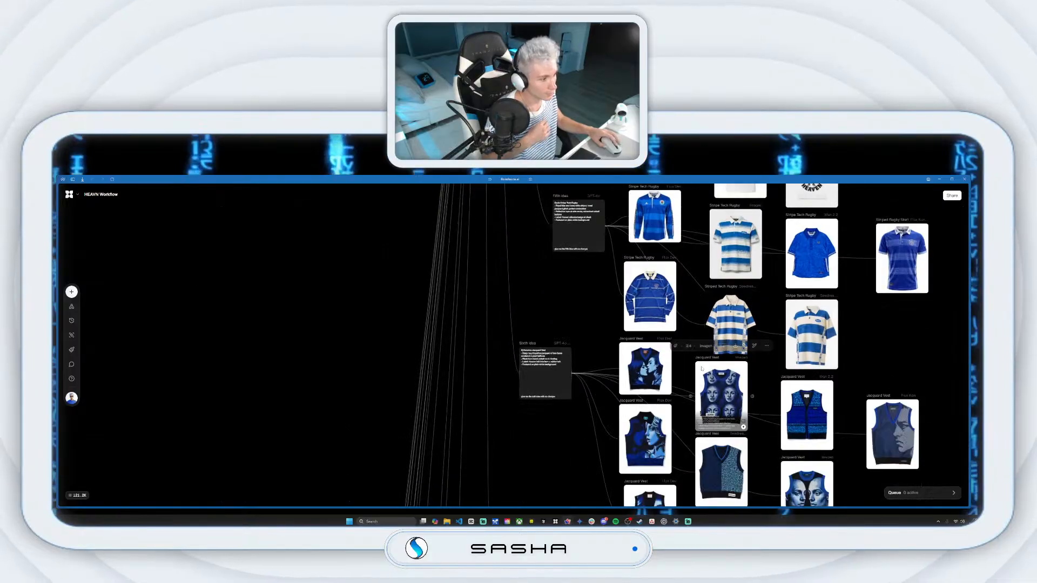
scroll(803, 297, down, 10)
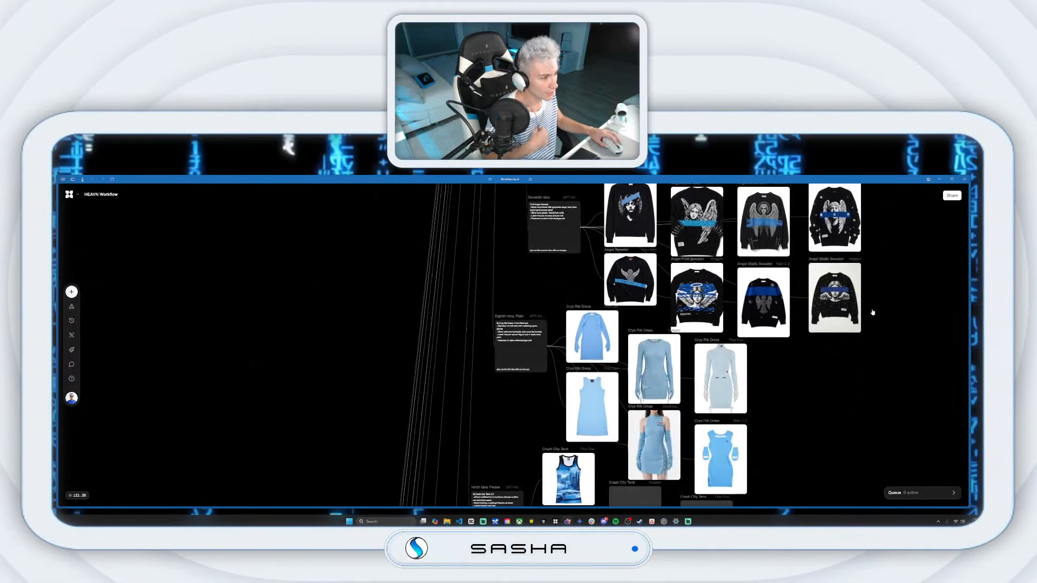
scroll(832, 309, down, 10)
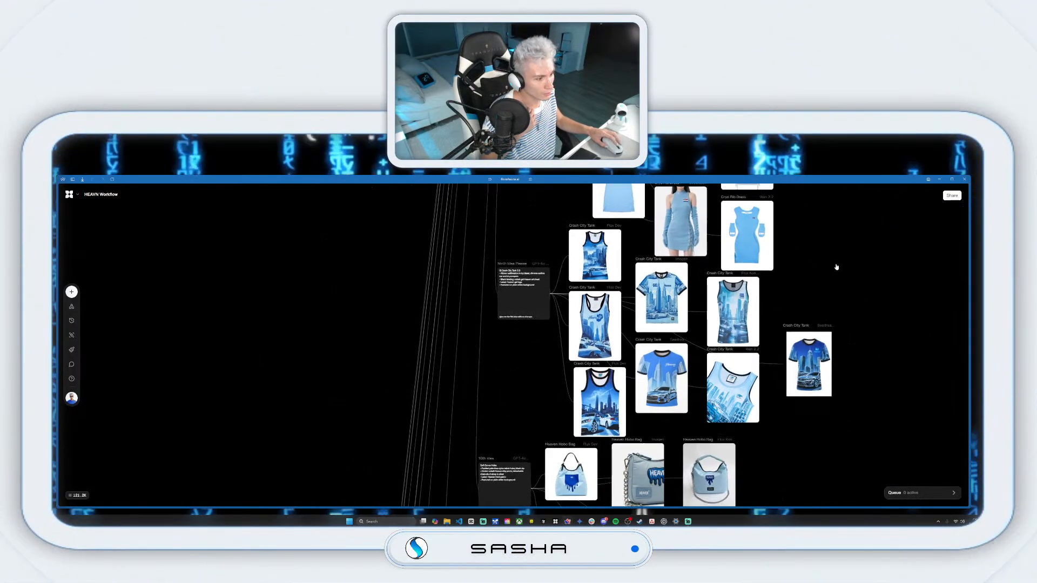
scroll(854, 293, down, 10)
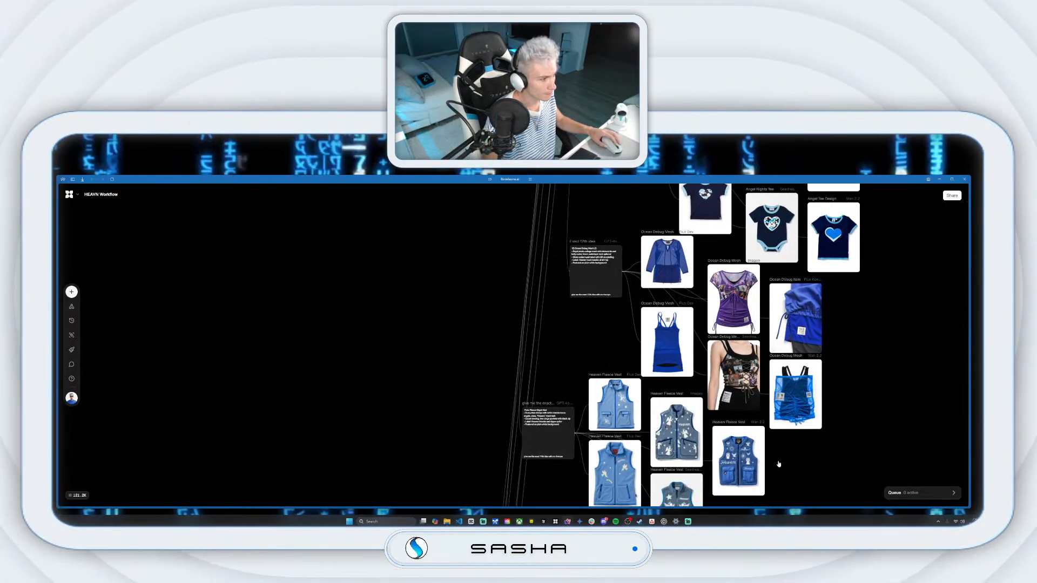
scroll(820, 427, down, 10)
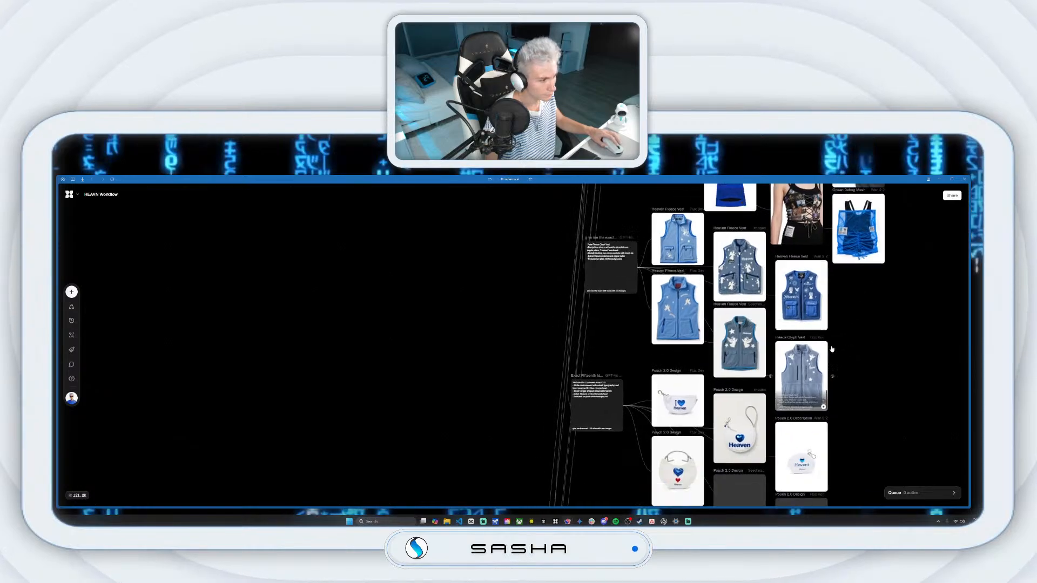
scroll(854, 419, down, 10)
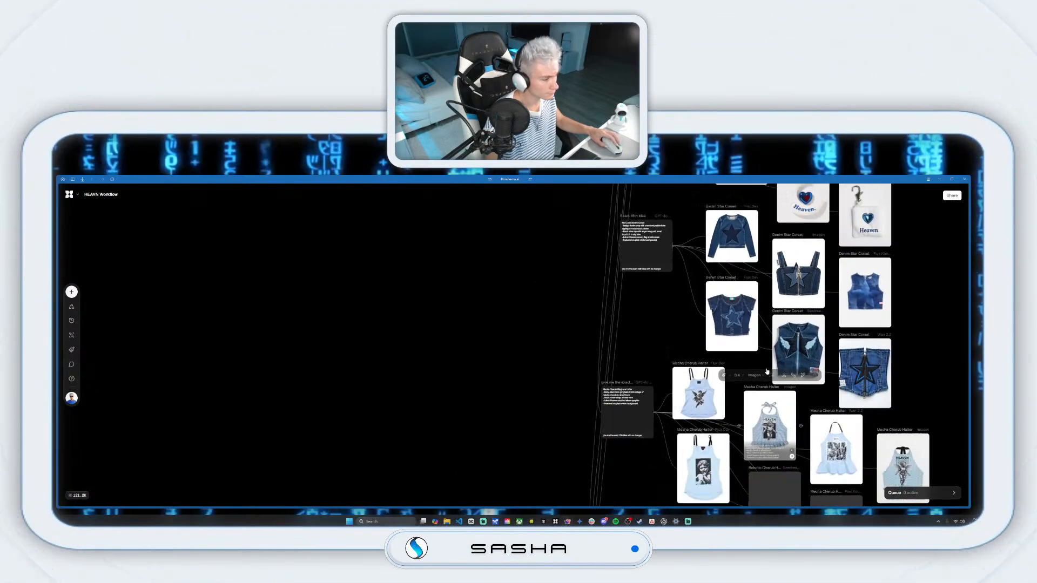
scroll(728, 343, down, 10)
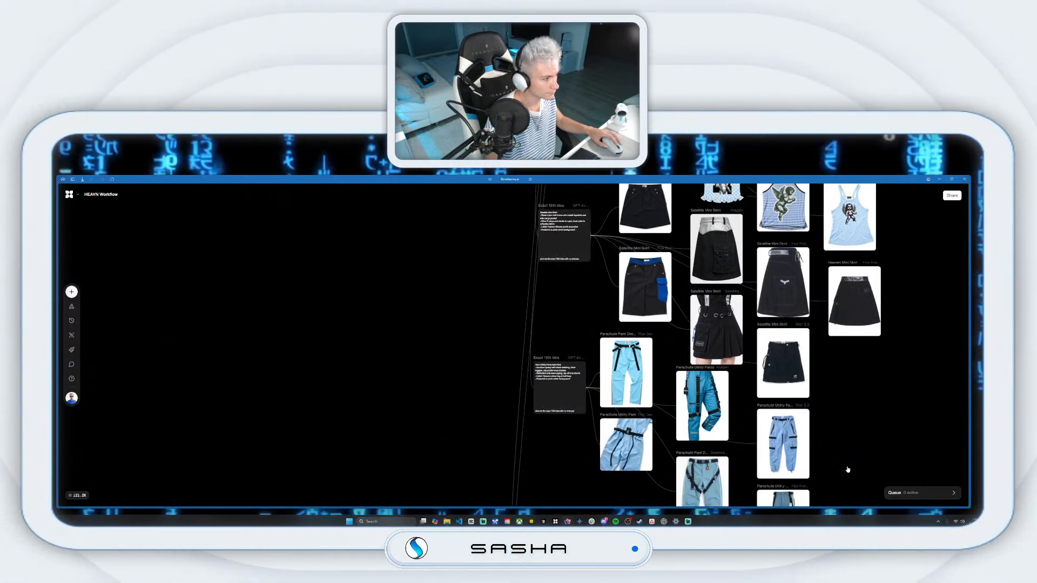
scroll(876, 414, down, 5)
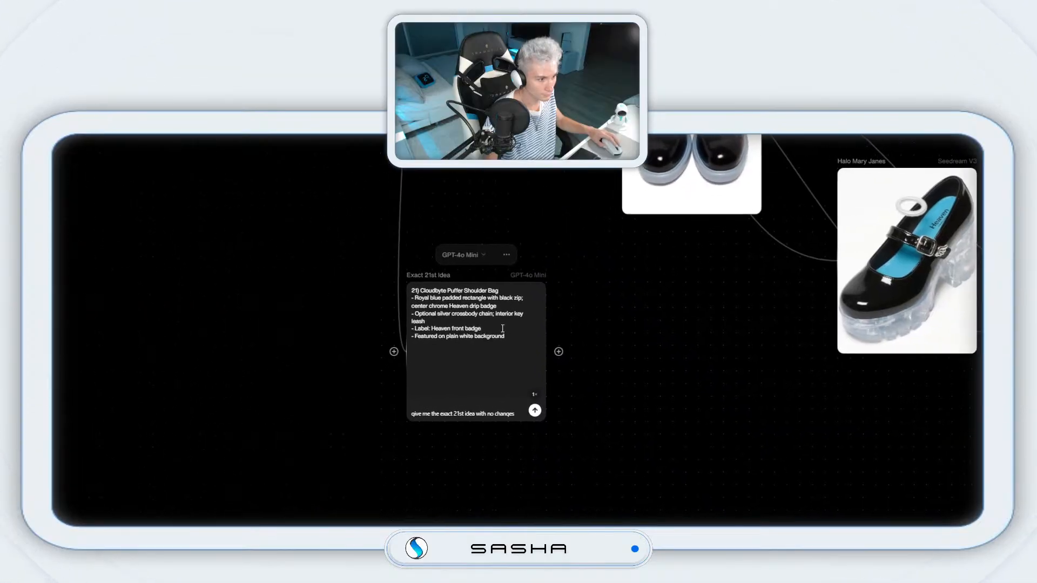
Step: Remove the number from the 21st idea's title, generate a styled 1:1 Flux Dev image from it, and place the image block higher beside it
click(519, 336)
drag(520, 337, 482, 387)
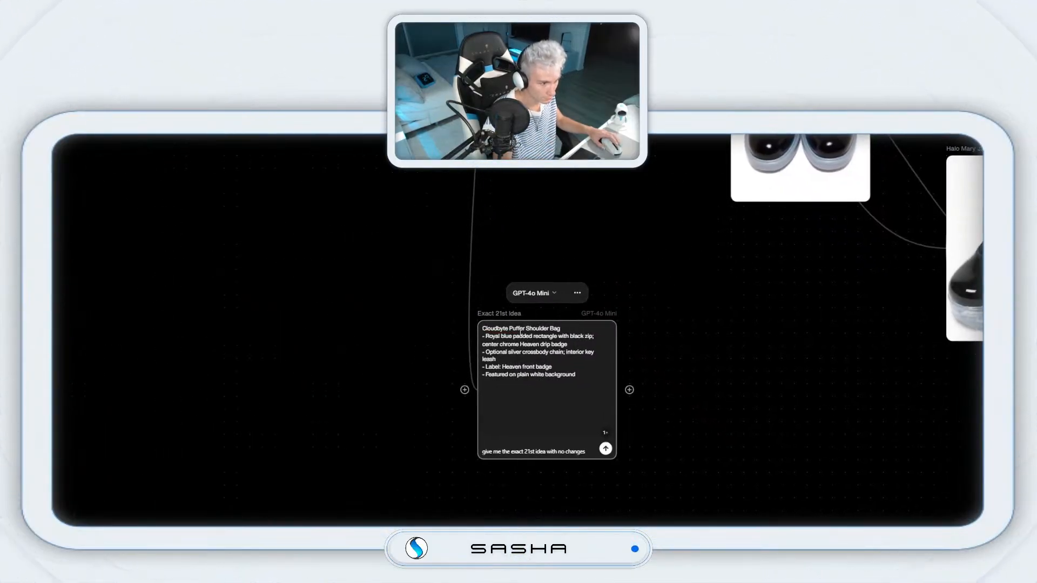
drag(629, 390, 718, 441)
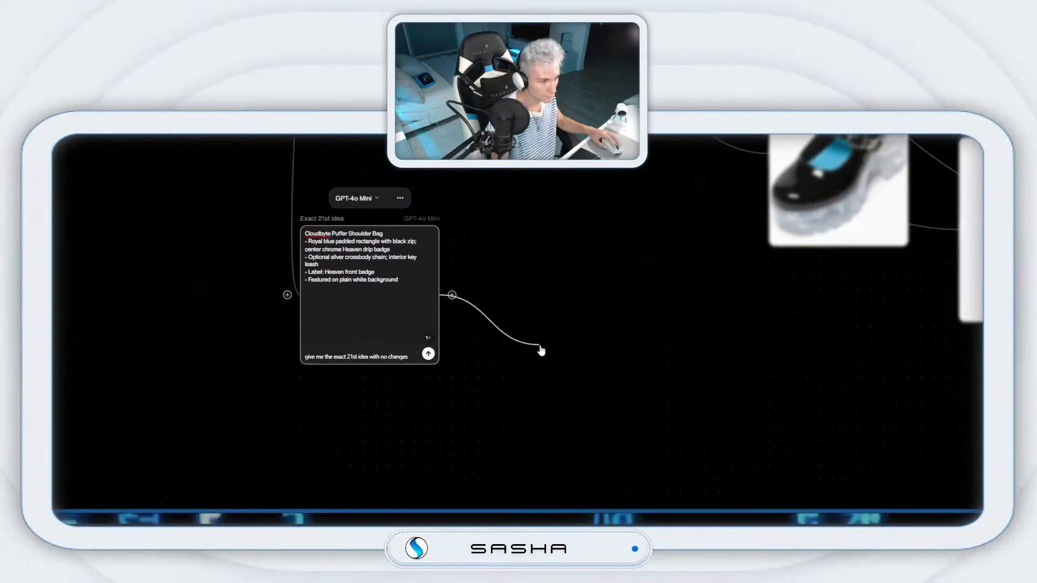
drag(544, 353, 563, 326)
click(517, 331)
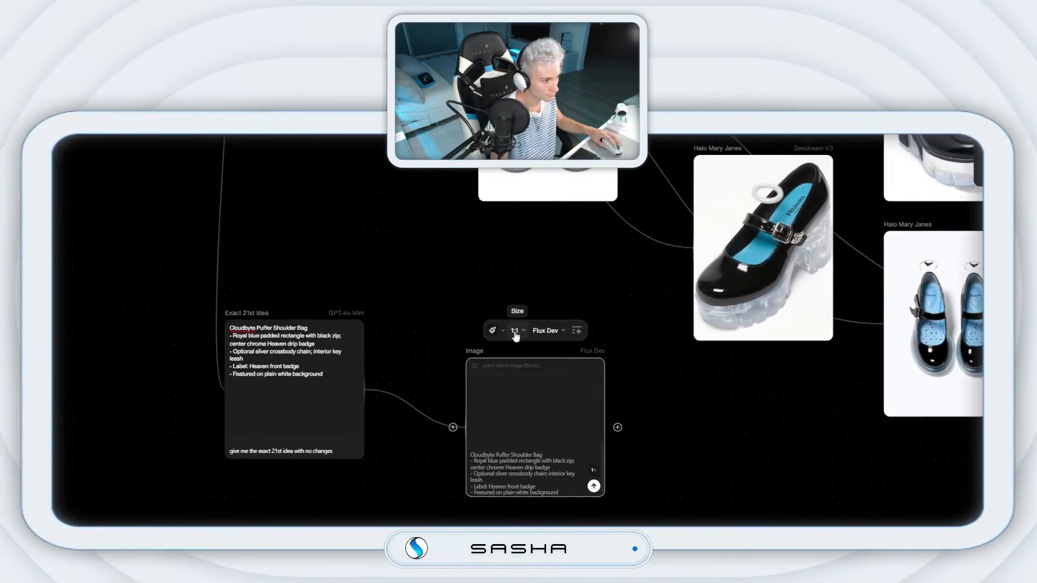
click(492, 330)
click(535, 400)
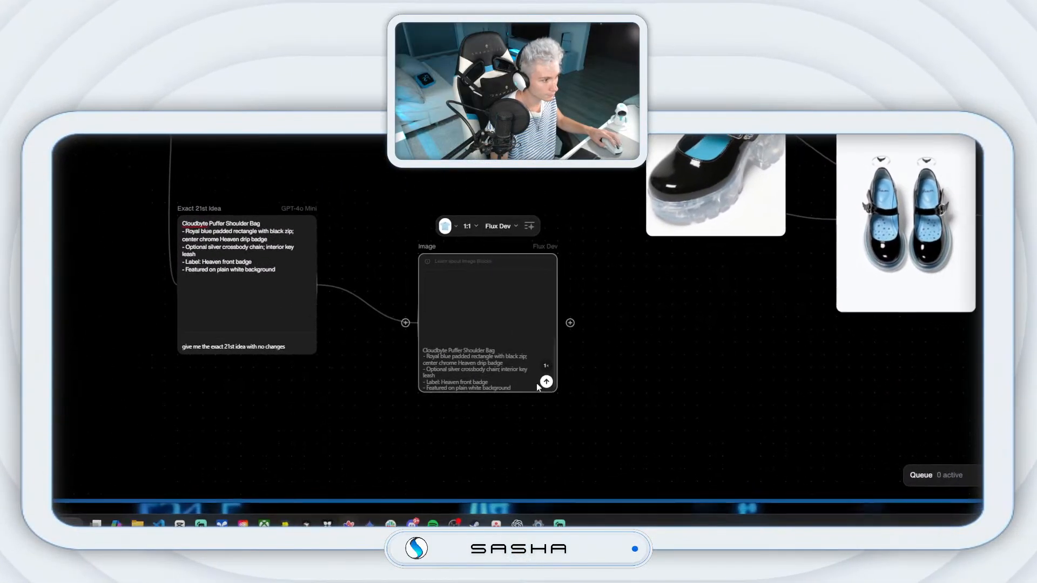
click(549, 383)
drag(439, 250, 363, 162)
Step: Add a second Flux Dev image from the 21st idea, set to 3:4 with a style applied, and generate it
drag(523, 331, 548, 317)
drag(350, 381, 324, 394)
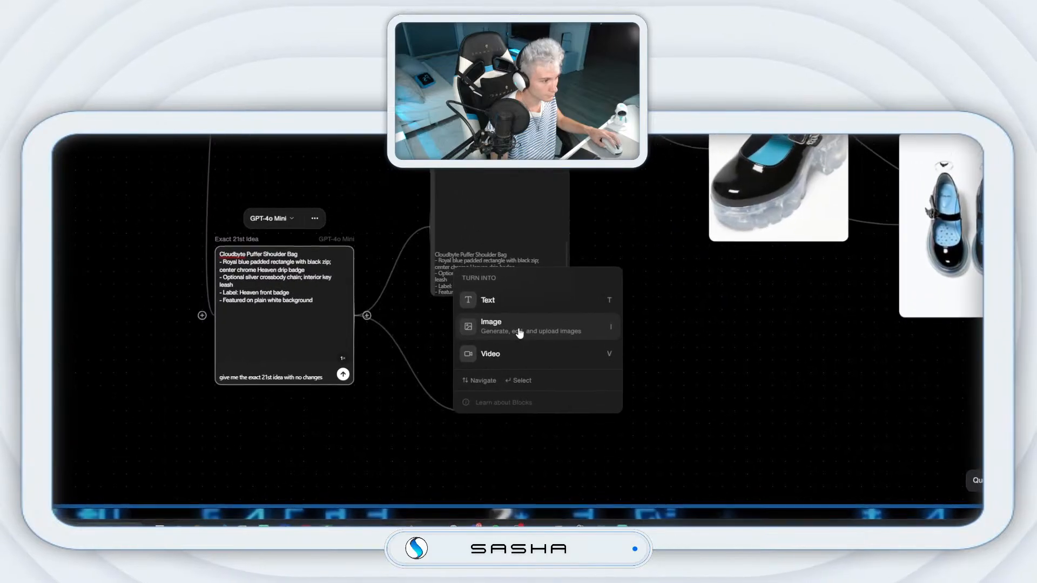
click(521, 328)
click(506, 318)
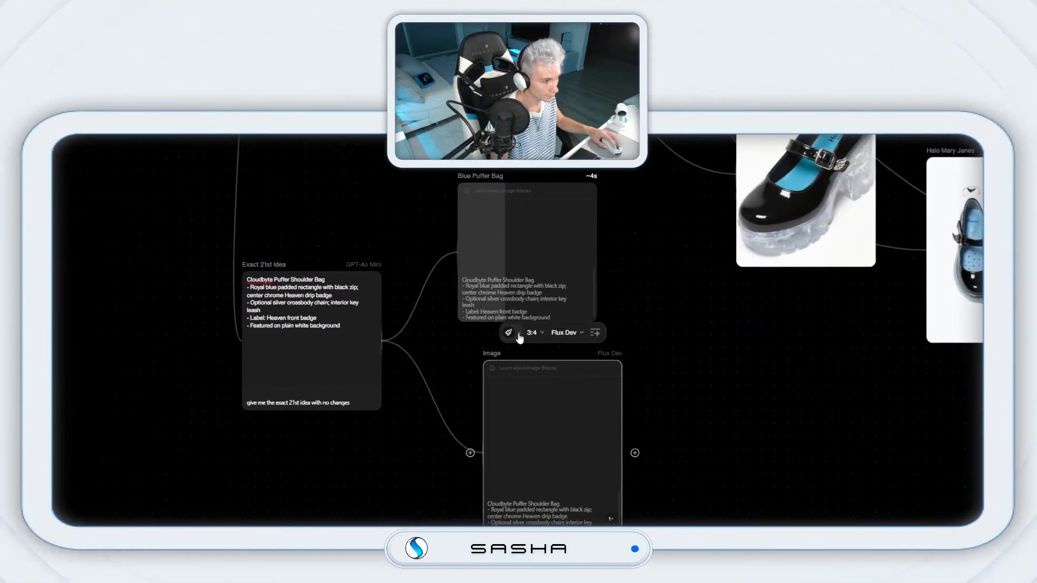
click(518, 317)
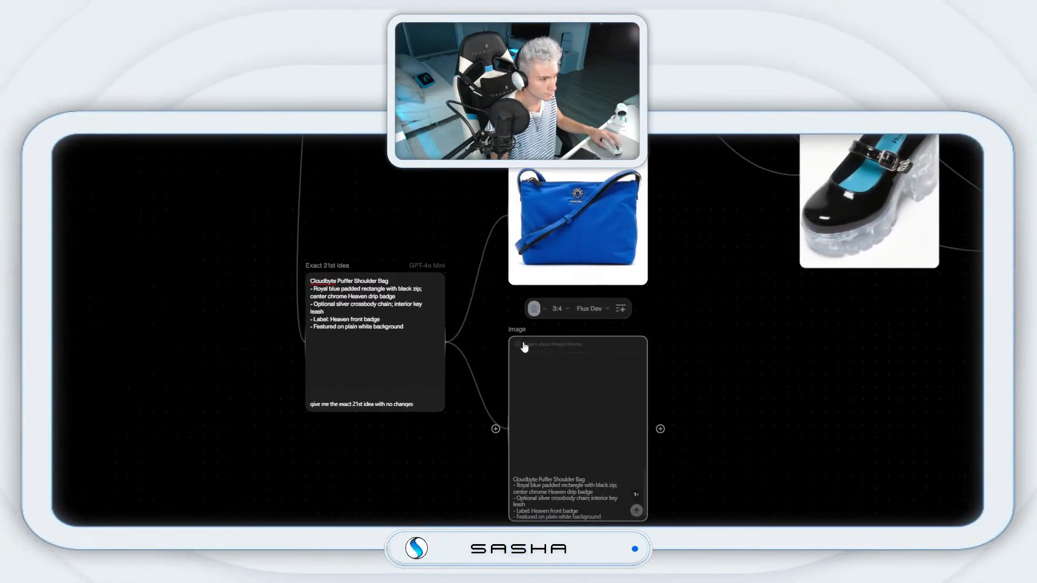
Step: Generate a 3:4 Imagen 4 image from the 21st idea and align the new image blocks beside the text block
drag(521, 330, 542, 288)
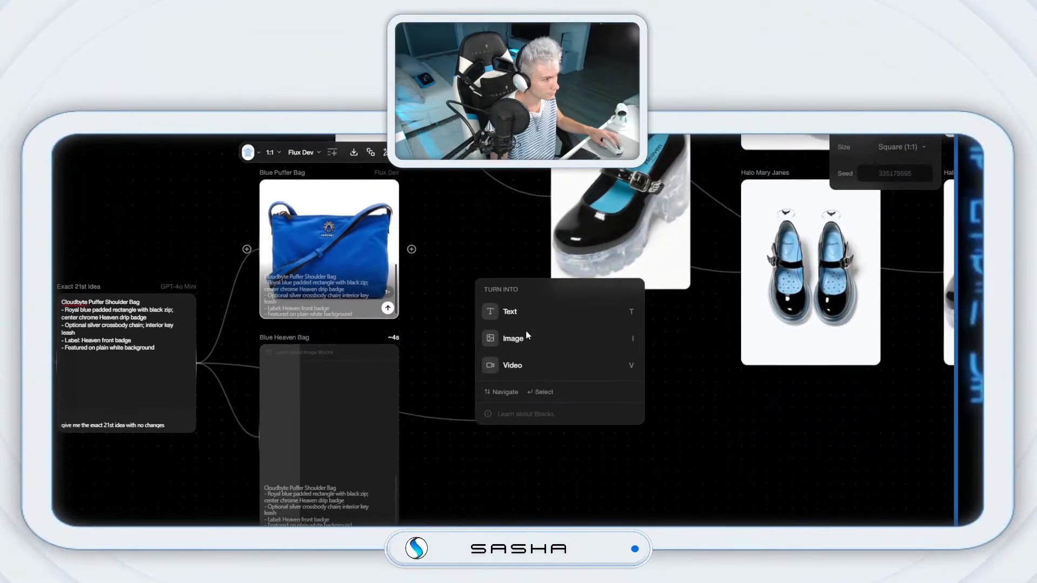
click(526, 335)
click(556, 318)
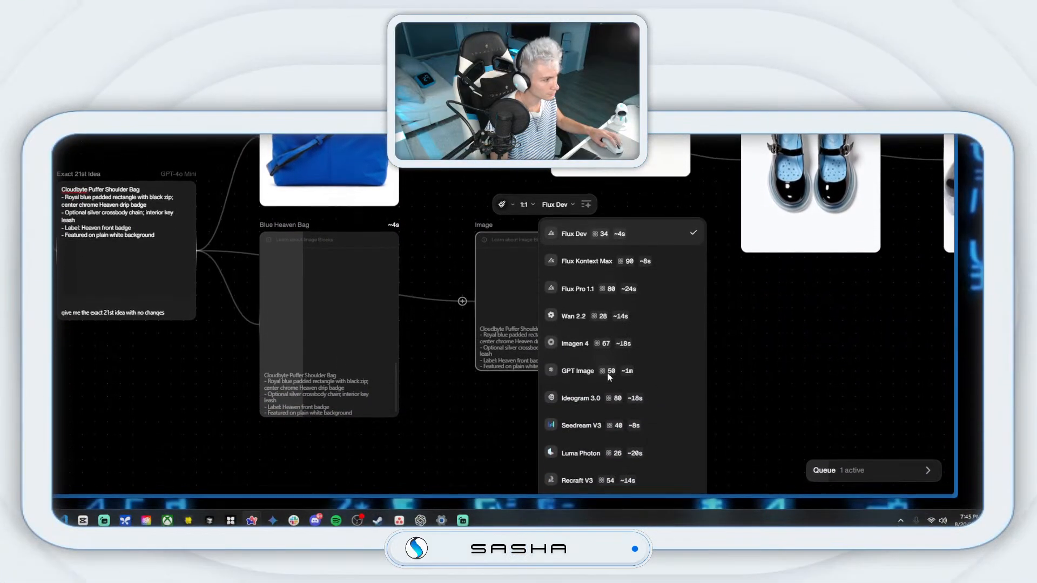
click(594, 340)
click(524, 324)
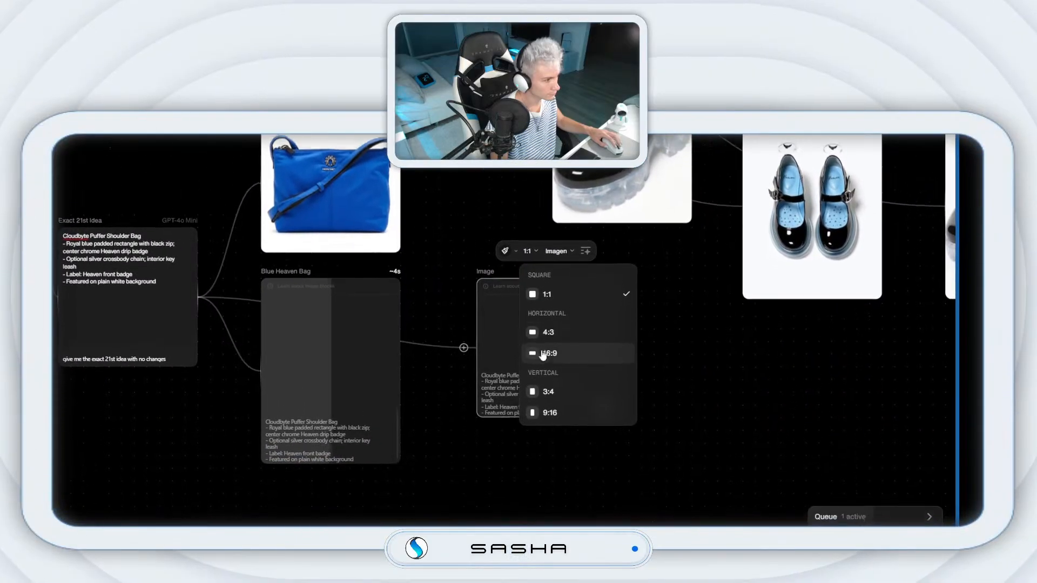
click(519, 465)
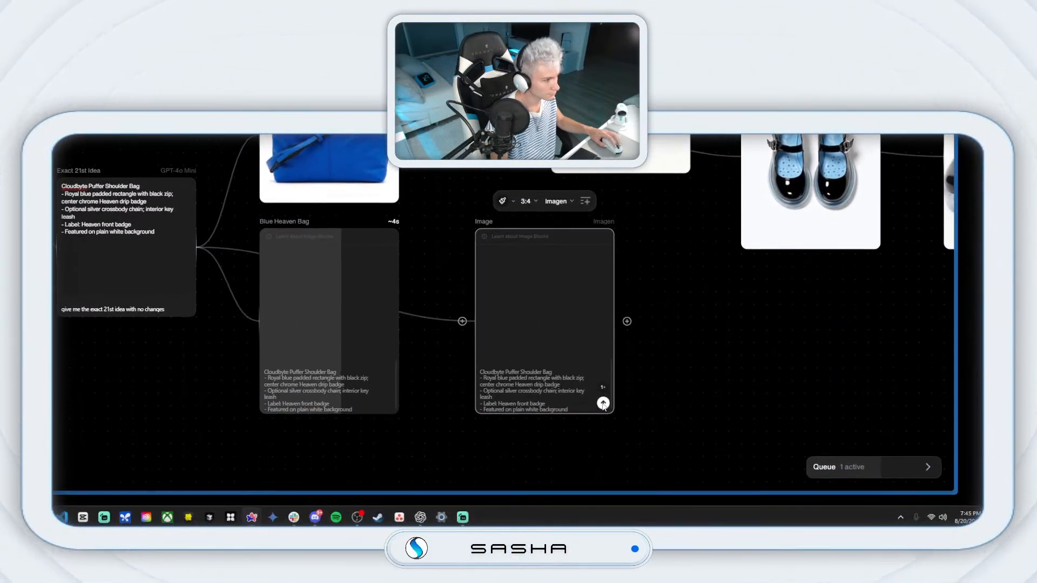
drag(542, 182, 517, 128)
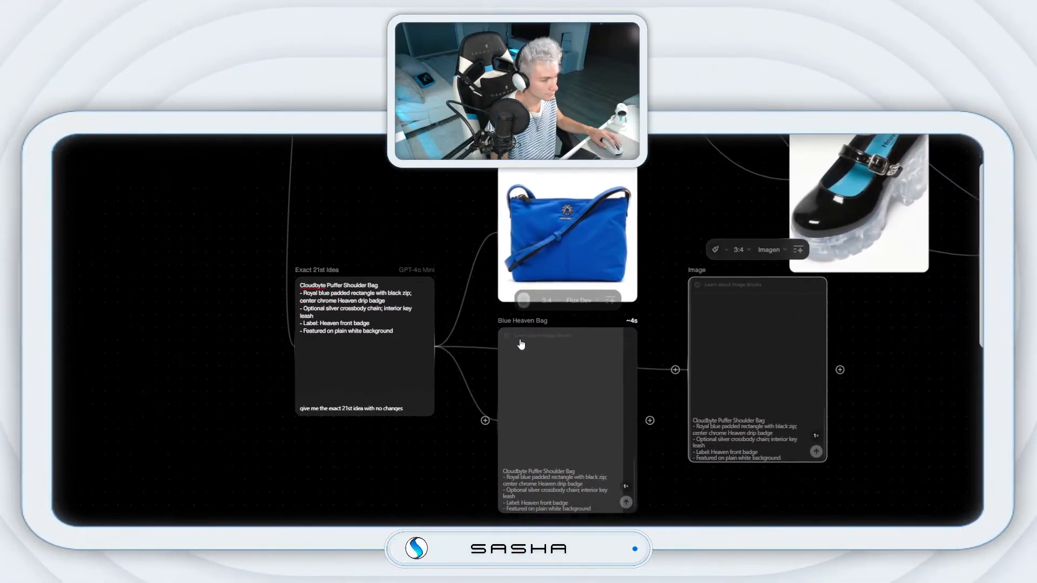
click(520, 285)
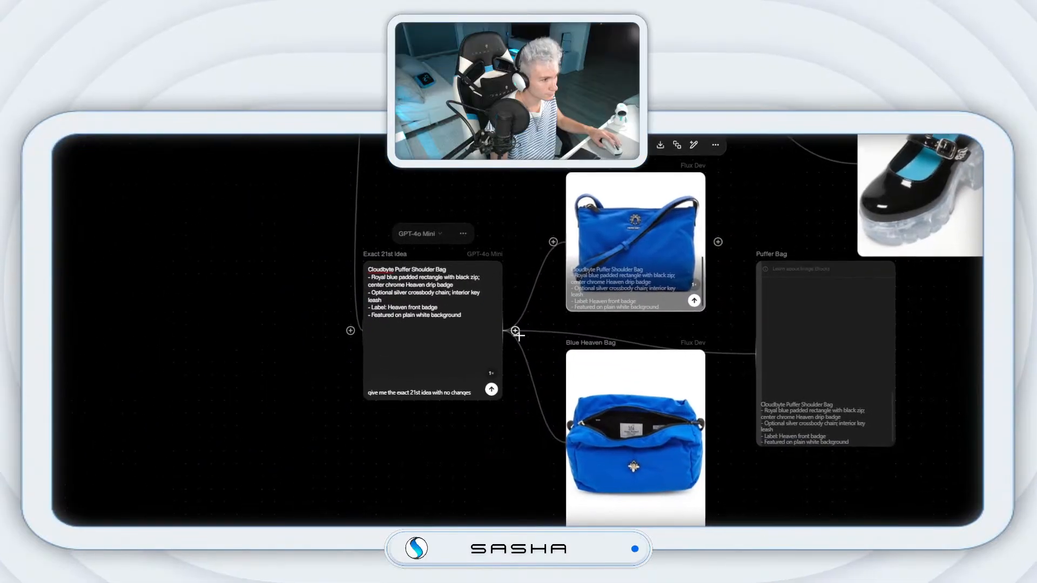
Step: Add a 3:4 Seedream V3 image block from the 21st idea, place it below the Imagen bag, and generate it
drag(451, 463, 526, 367)
click(516, 304)
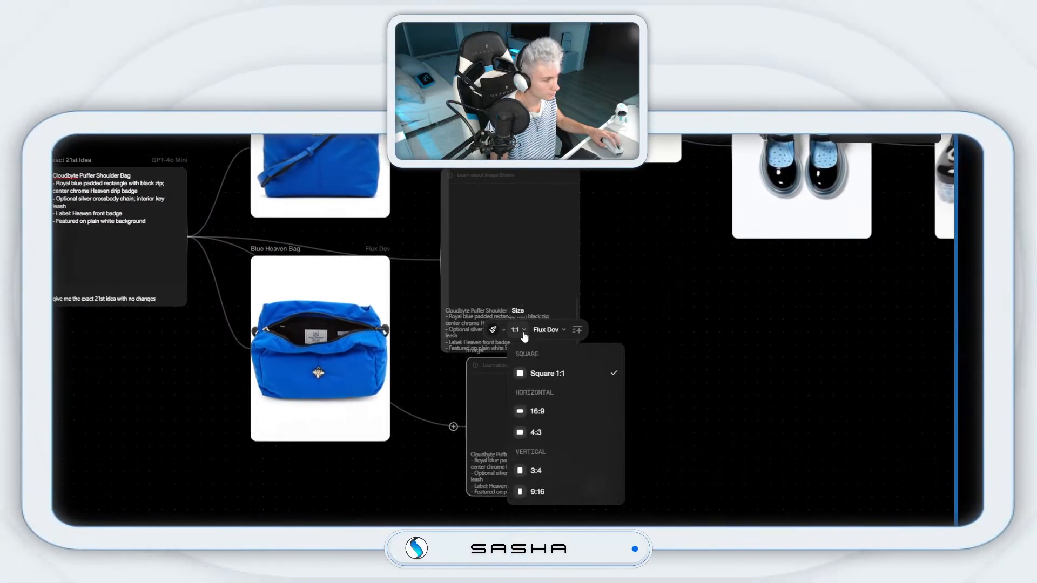
click(557, 447)
click(549, 301)
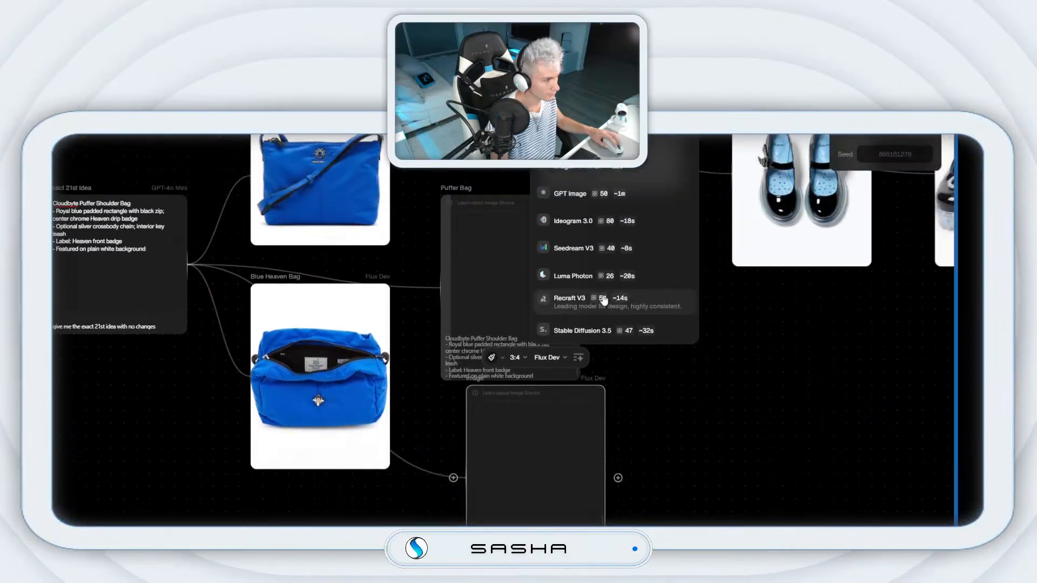
click(568, 326)
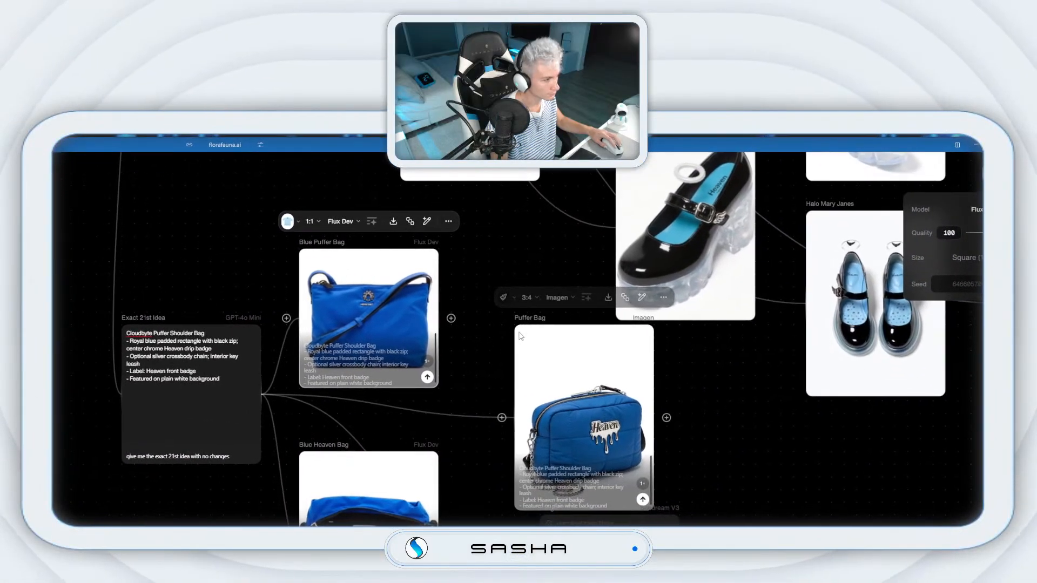
drag(520, 319, 494, 319)
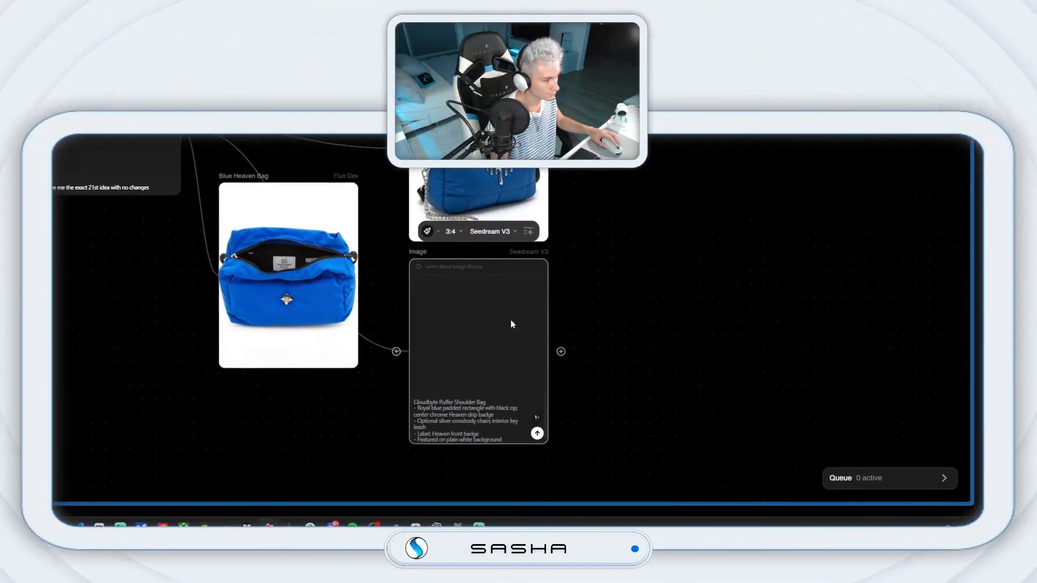
click(522, 421)
Step: Generate a 3:4 Wan 2.2 image from the 21st idea and move its block beside the Imagen and Seedream bags
drag(524, 324, 643, 339)
click(688, 332)
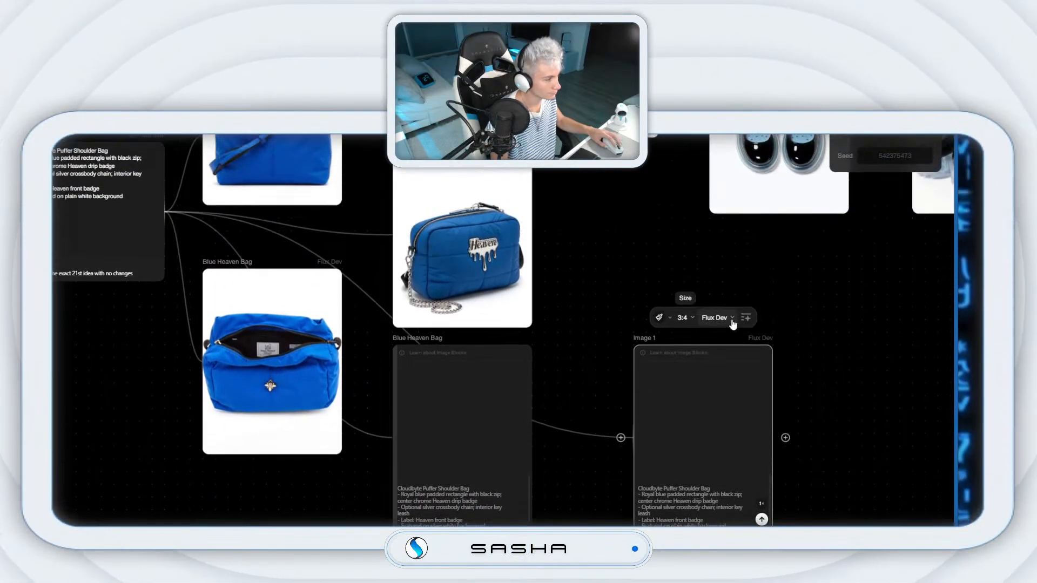
click(715, 222)
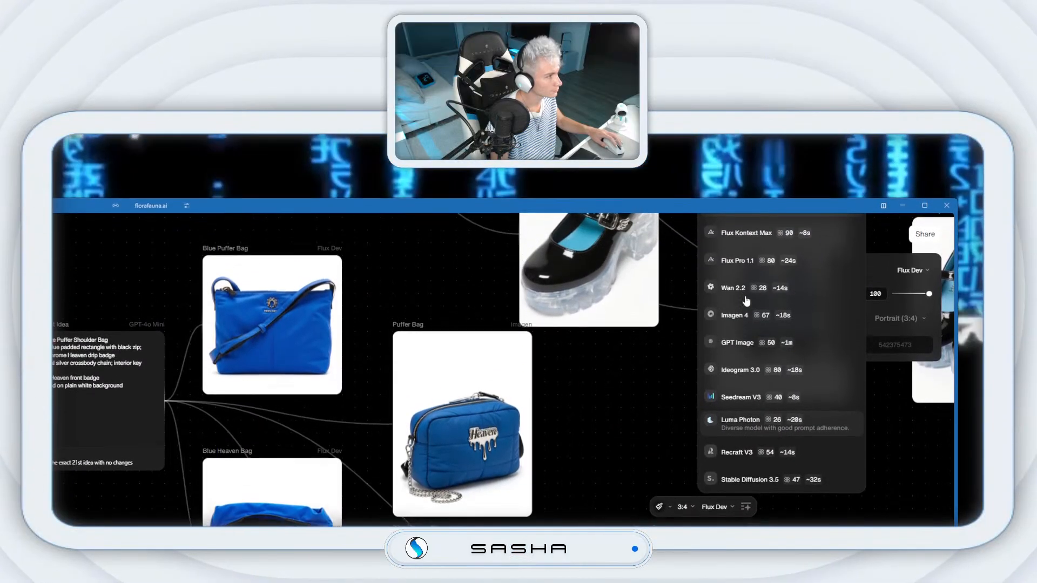
click(740, 288)
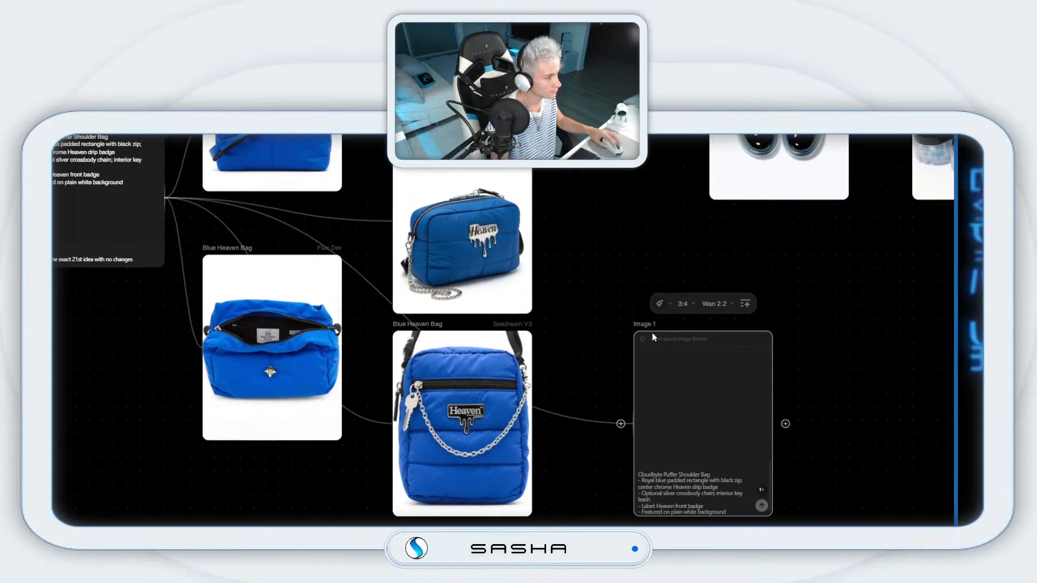
drag(629, 332, 579, 232)
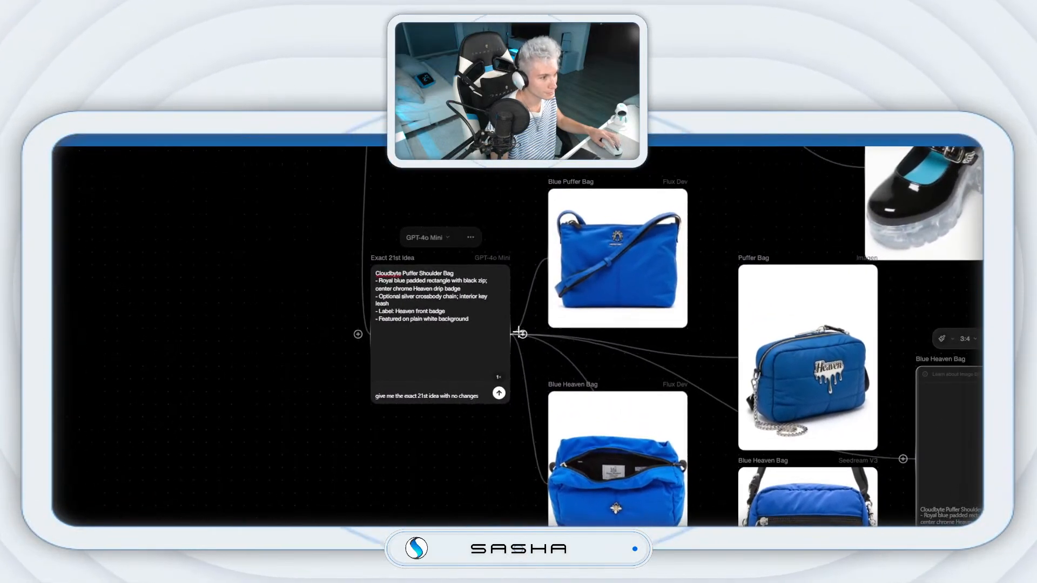
Step: Add a Flux Kontext Max image block from the 21st idea and set its aspect ratio to 3:4
drag(434, 304, 792, 340)
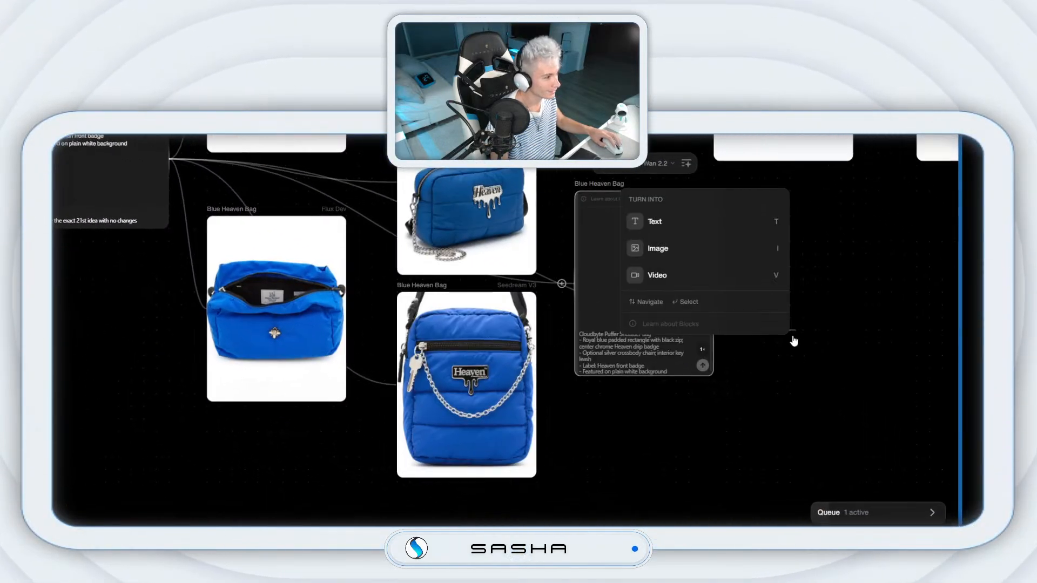
click(714, 327)
click(860, 332)
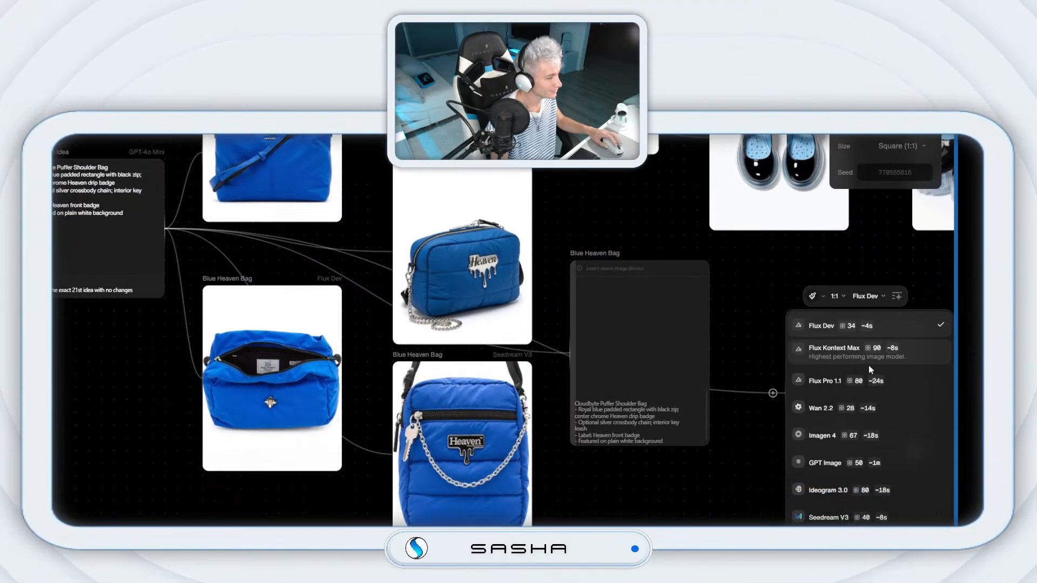
click(826, 330)
click(833, 271)
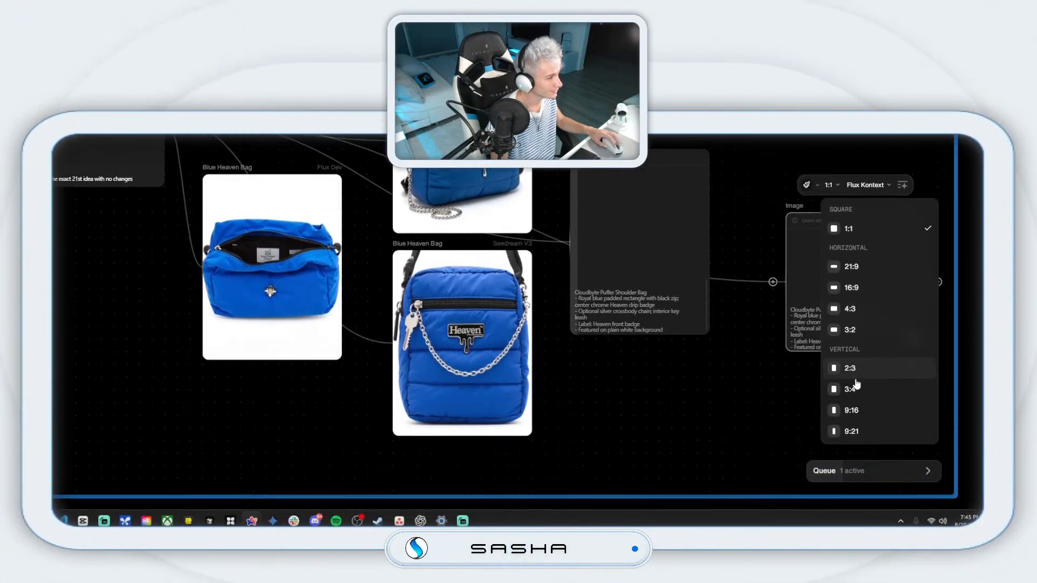
click(850, 385)
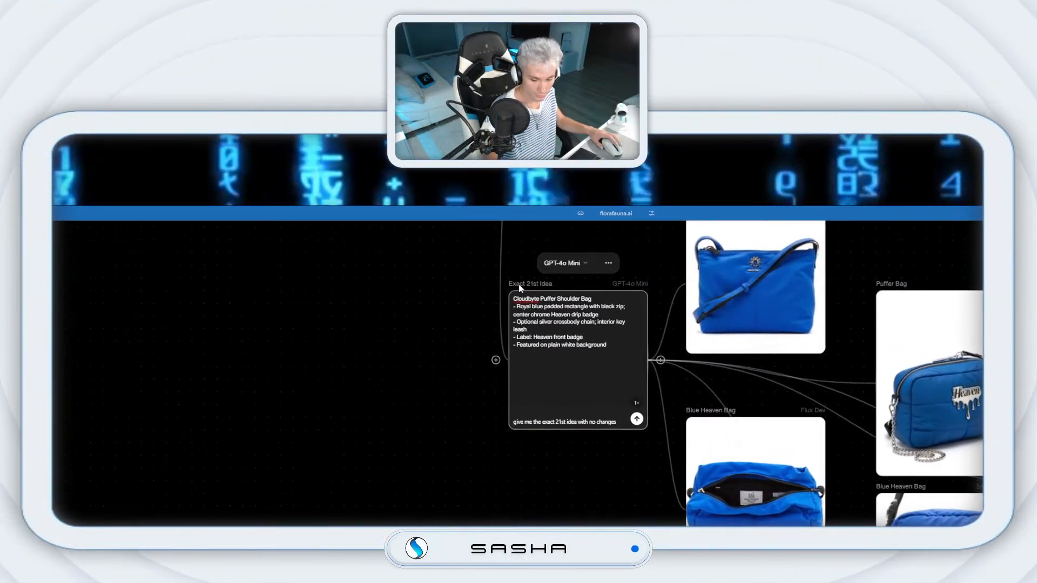
Step: Duplicate the 21st idea text block below the original, change its prompt to ask for the exact 22nd idea, and generate the text
key(ctrl+v)
drag(528, 320, 519, 398)
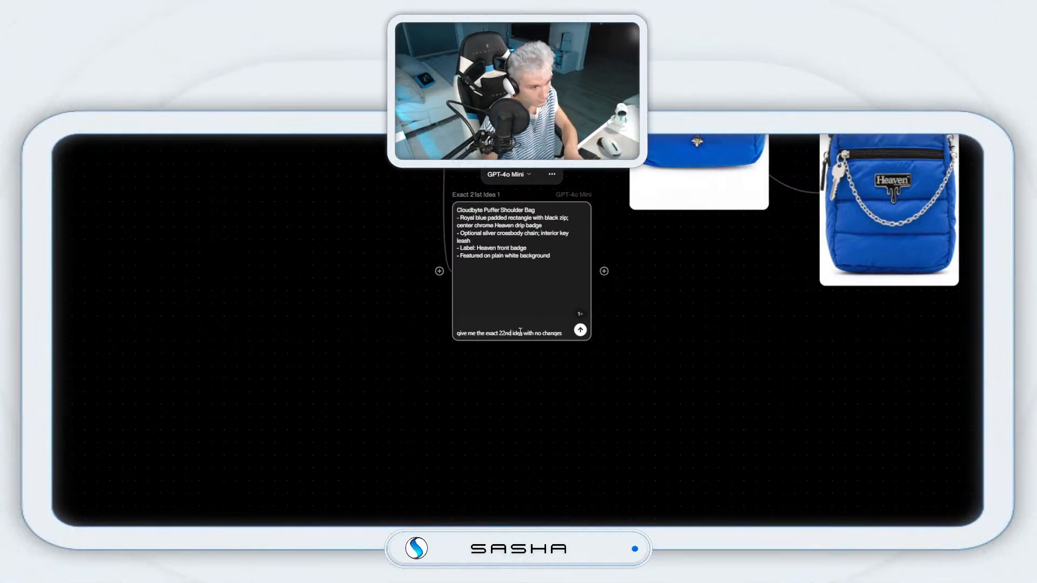
key(Return)
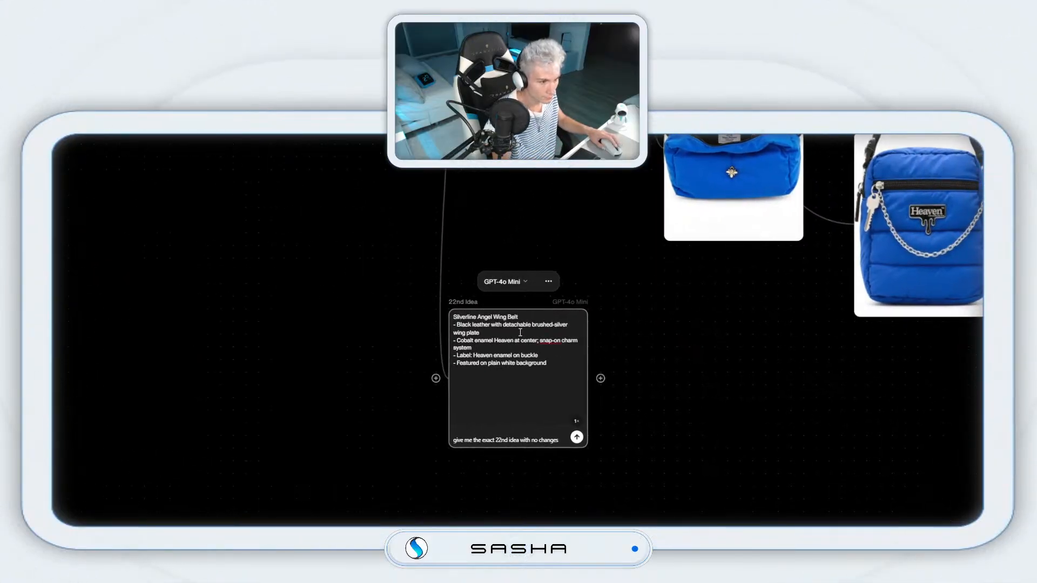
Step: Generate a square Flux Dev image from the 22nd idea with the HEAVN style and place its block beside the text block
drag(600, 379, 695, 435)
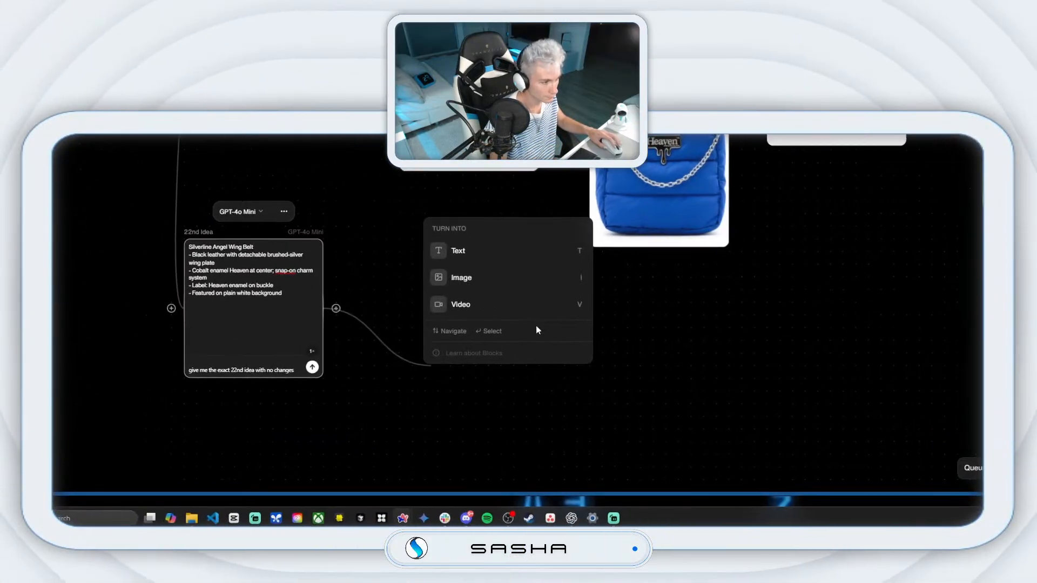
click(498, 280)
click(461, 263)
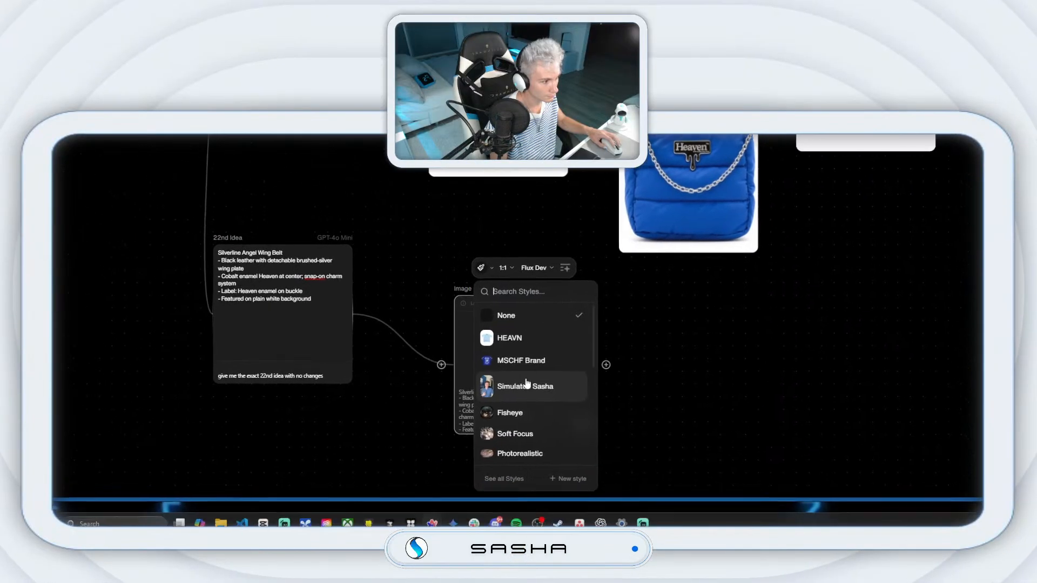
click(511, 339)
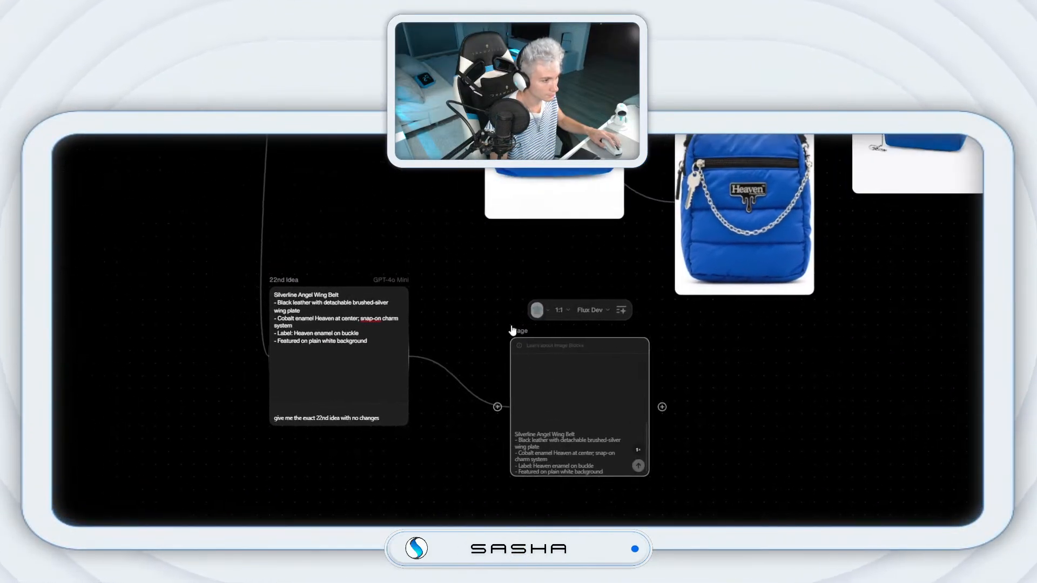
drag(515, 342, 478, 267)
drag(582, 376, 569, 308)
Step: Add a second Flux Dev image from the 22nd idea at 3:4 with the HEAVN style, align it below the first, and generate it
drag(470, 284, 446, 412)
click(549, 332)
click(511, 339)
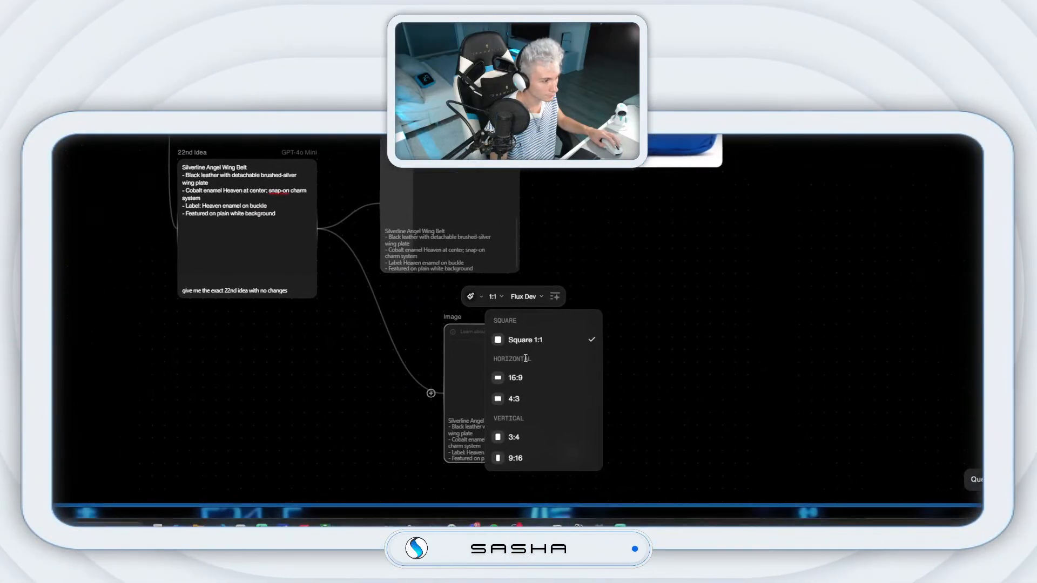
click(524, 430)
click(503, 292)
click(527, 302)
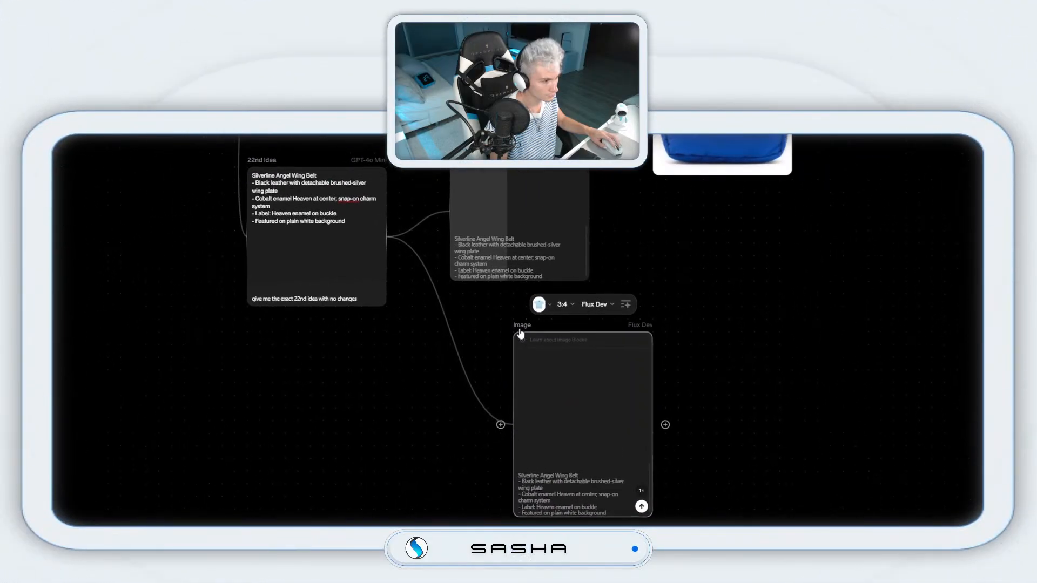
drag(440, 317, 389, 292)
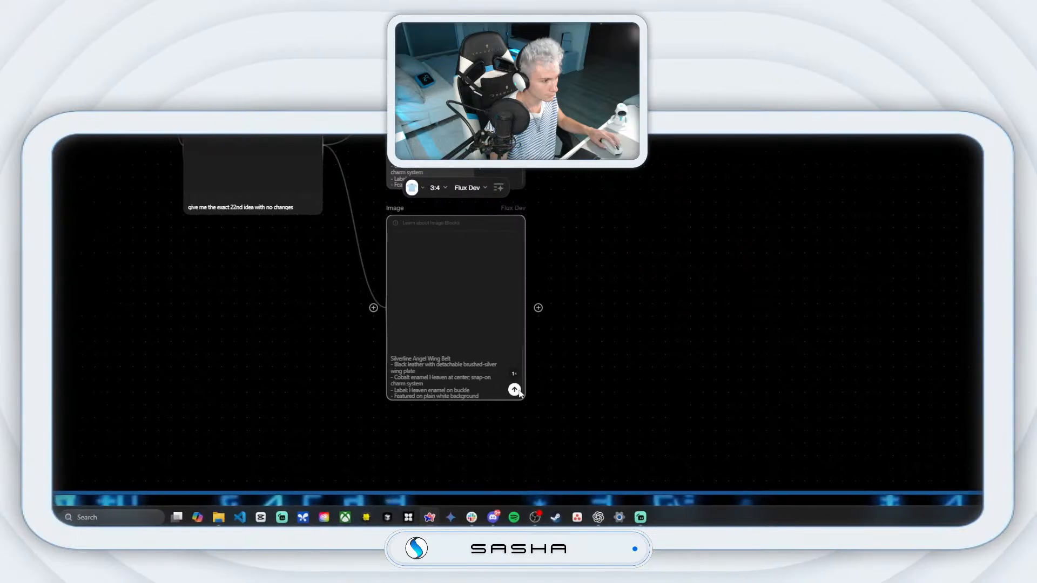
click(515, 390)
Step: Add an Imagen 4 image block from the 22nd idea, set it to 3:4, and generate it
mouse_move(528, 334)
mouse_down()
mouse_move(602, 363)
mouse_move(524, 340)
mouse_up()
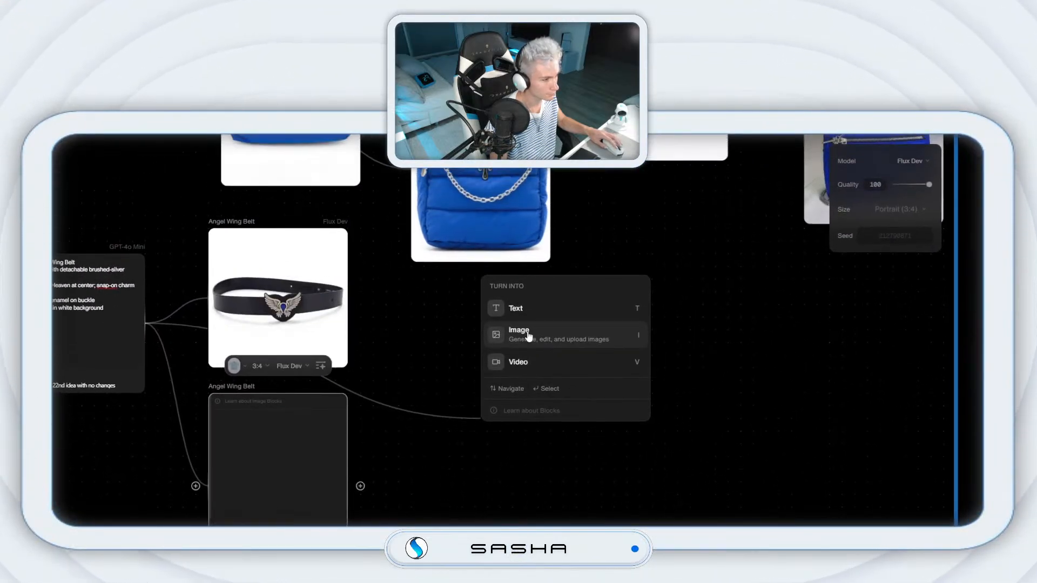
click(529, 335)
click(526, 325)
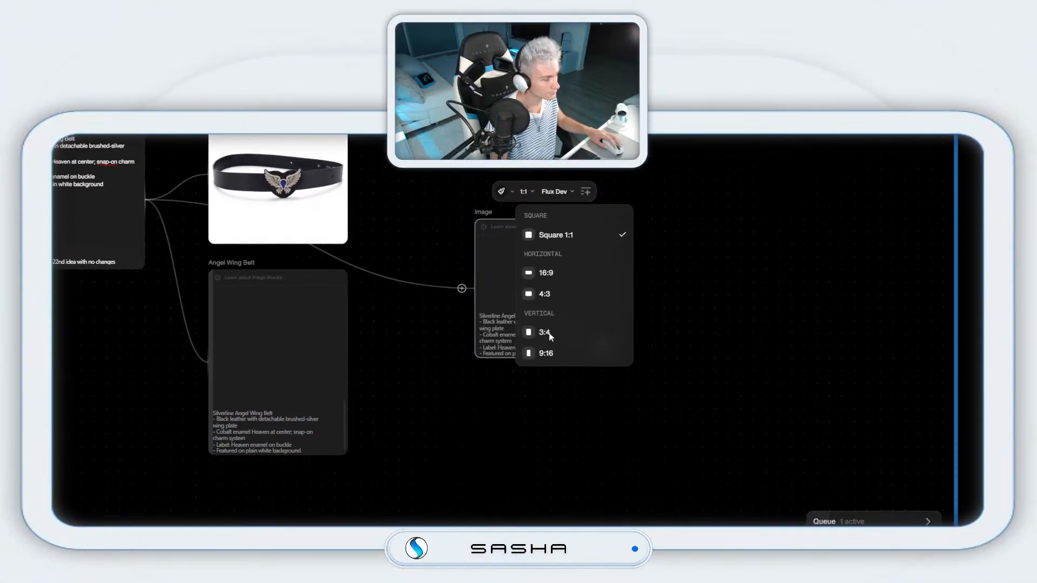
click(550, 337)
click(562, 330)
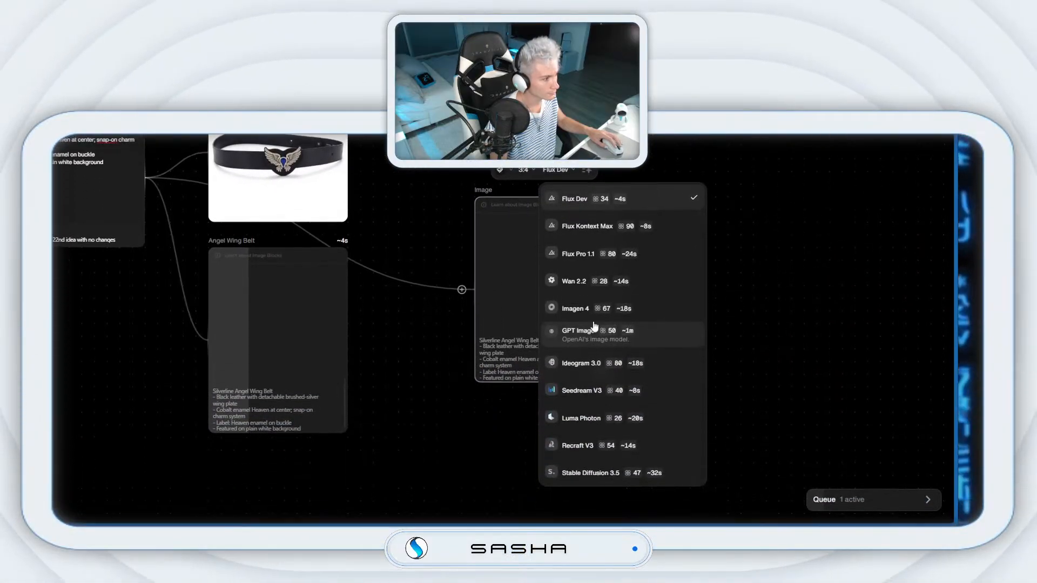
click(567, 335)
click(505, 335)
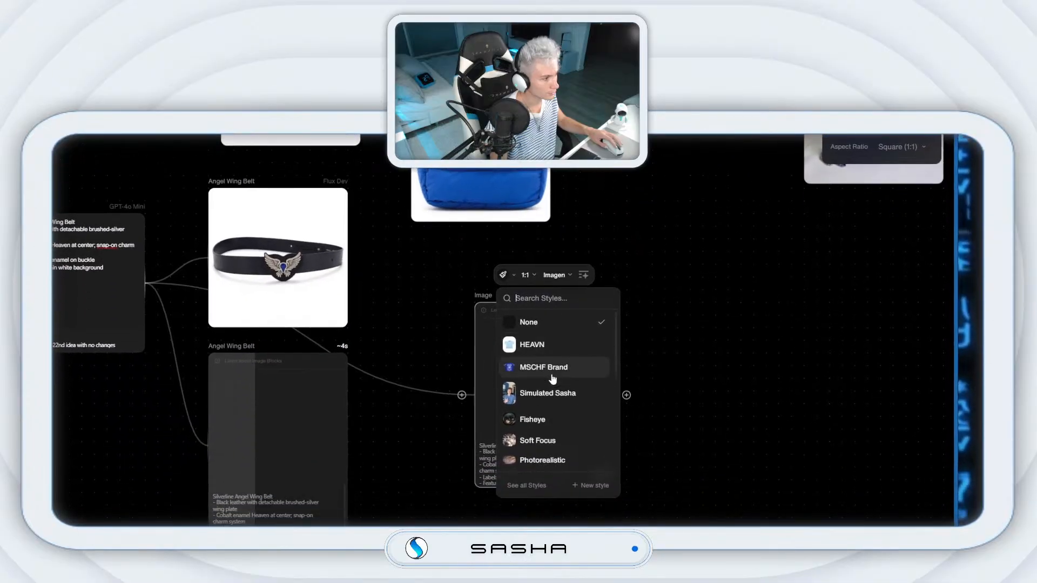
click(538, 354)
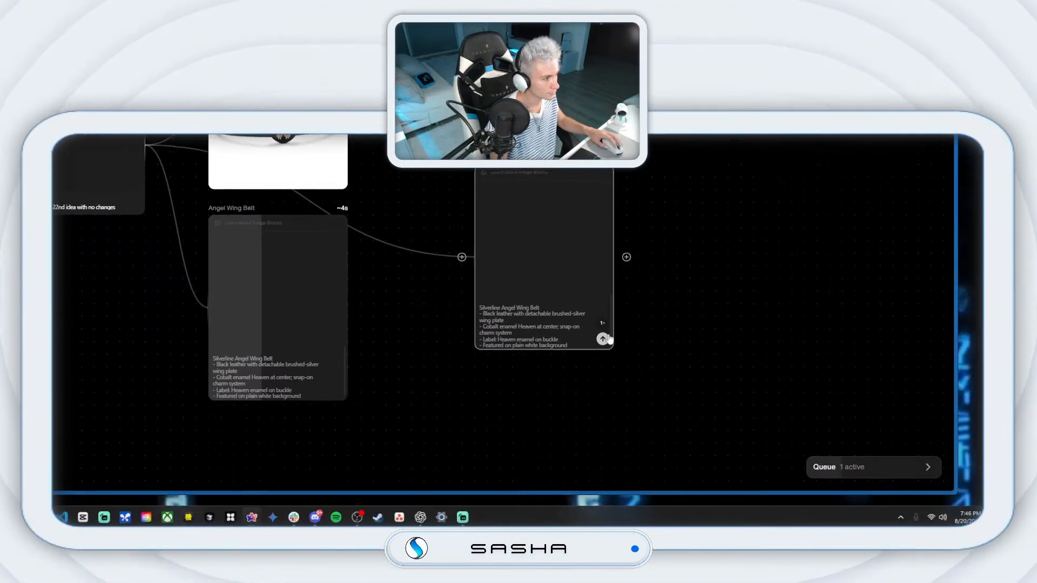
Step: Generate a 3:4 Seedream V3 image from the 22nd idea and place its block below the Imagen belt
drag(520, 340, 826, 582)
click(636, 506)
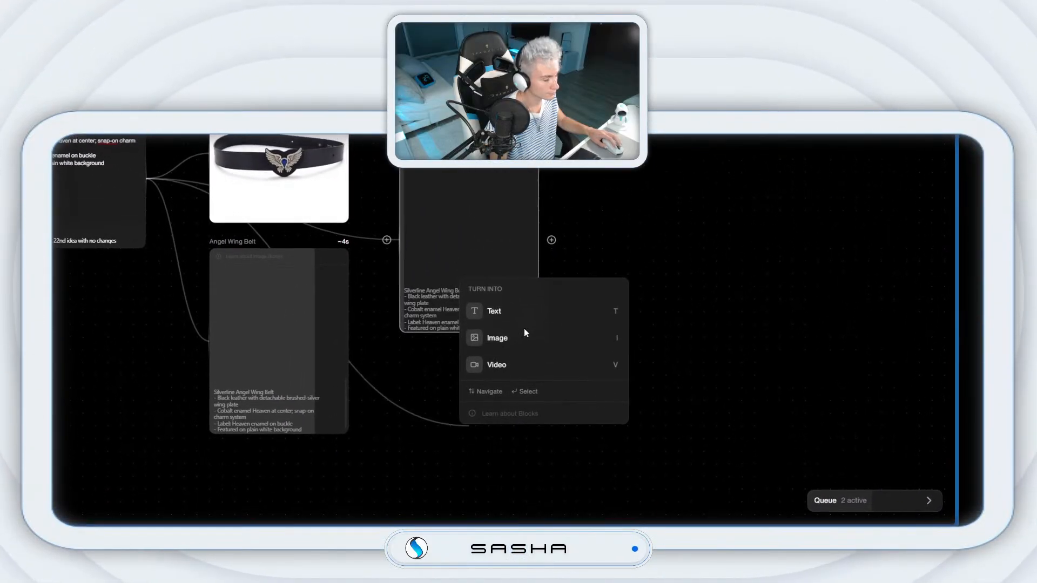
click(522, 335)
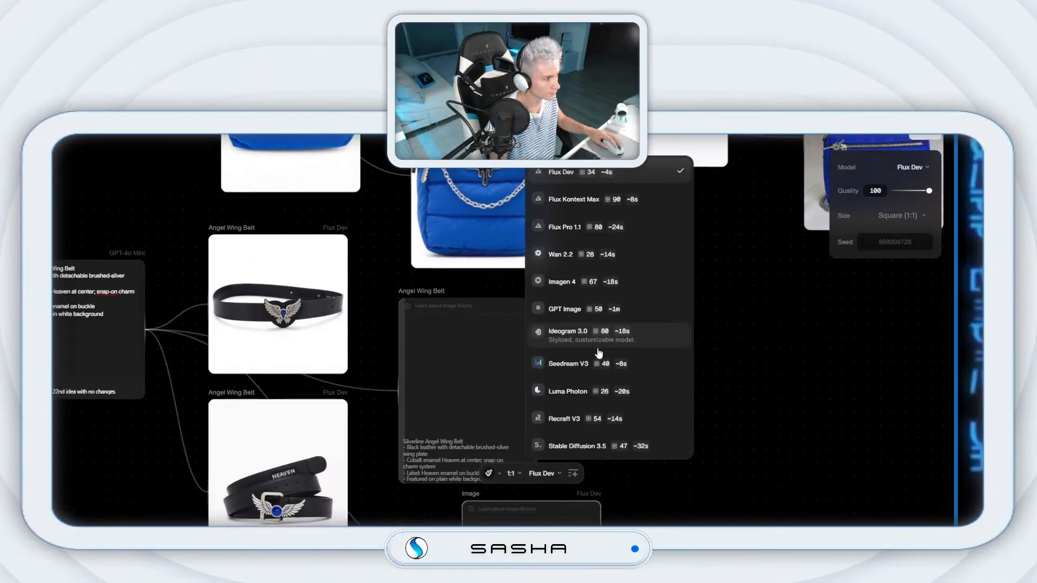
click(573, 222)
click(518, 335)
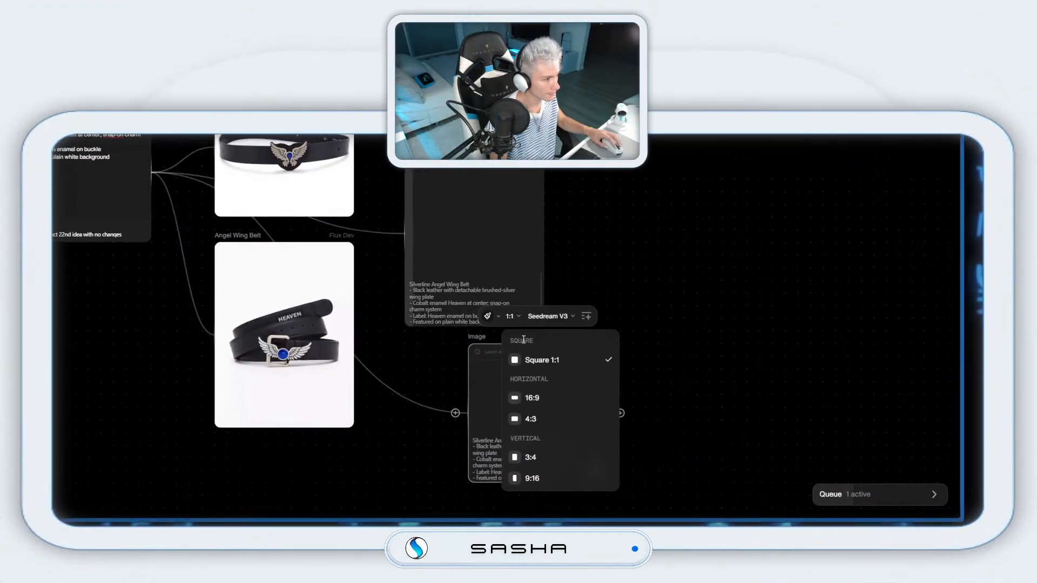
drag(518, 335, 472, 332)
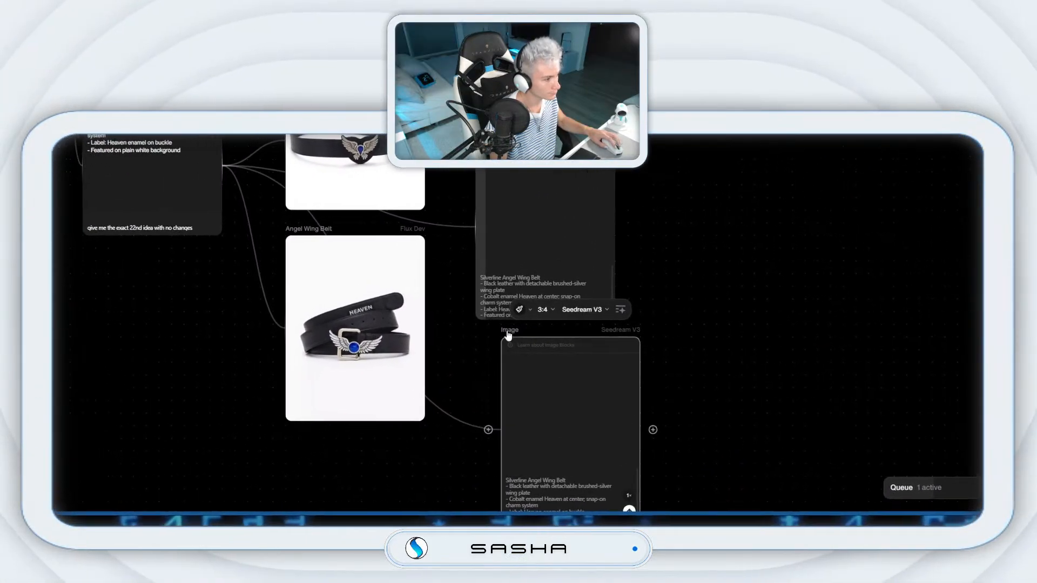
scroll(521, 335, down, 3)
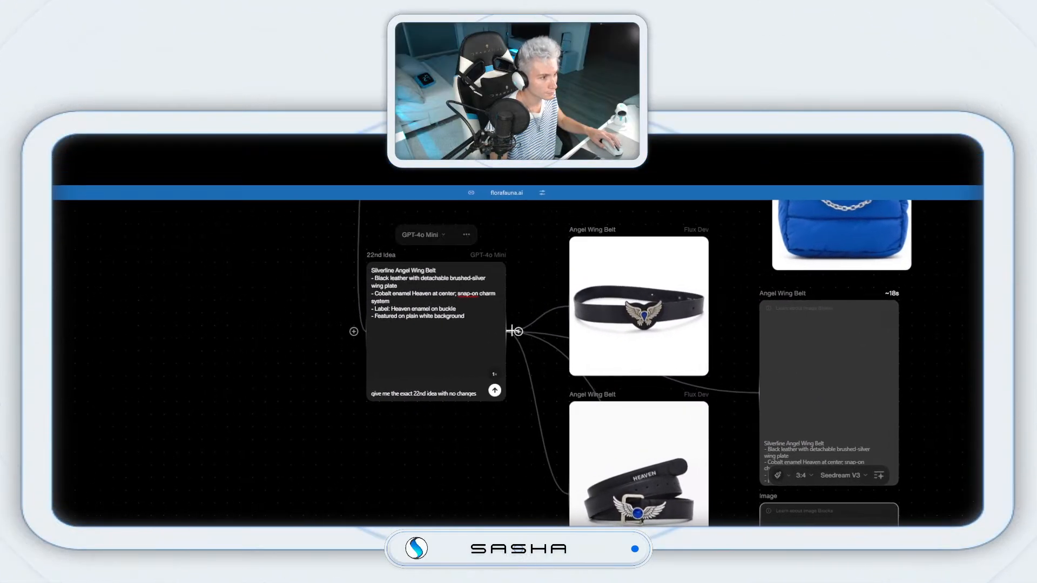
Step: Add a 3:4 Wan 2.2 image block from the 22nd idea, move it beside the Seedream belt, and generate it
drag(513, 331, 978, 491)
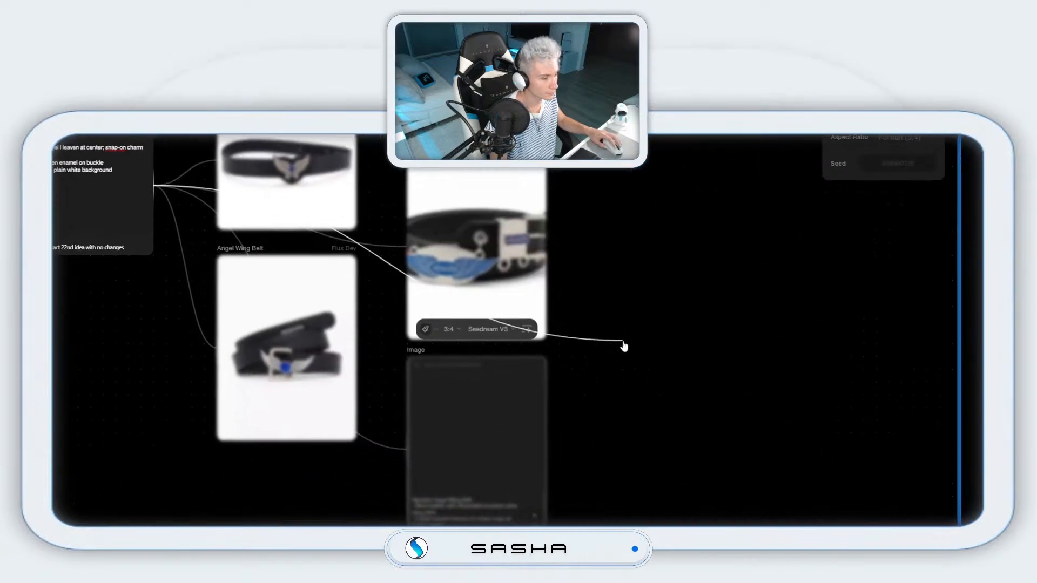
click(679, 326)
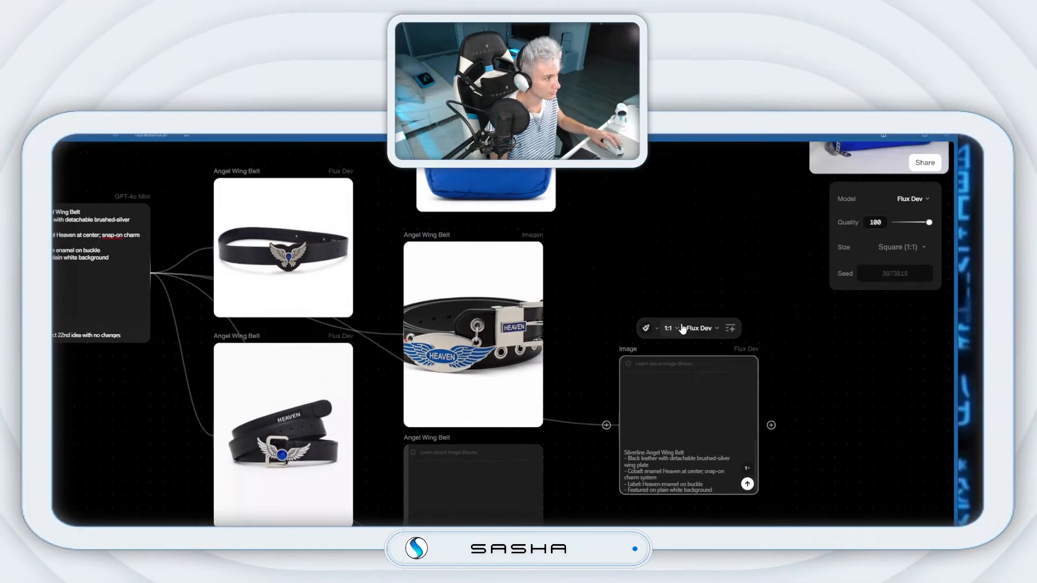
click(697, 329)
click(718, 325)
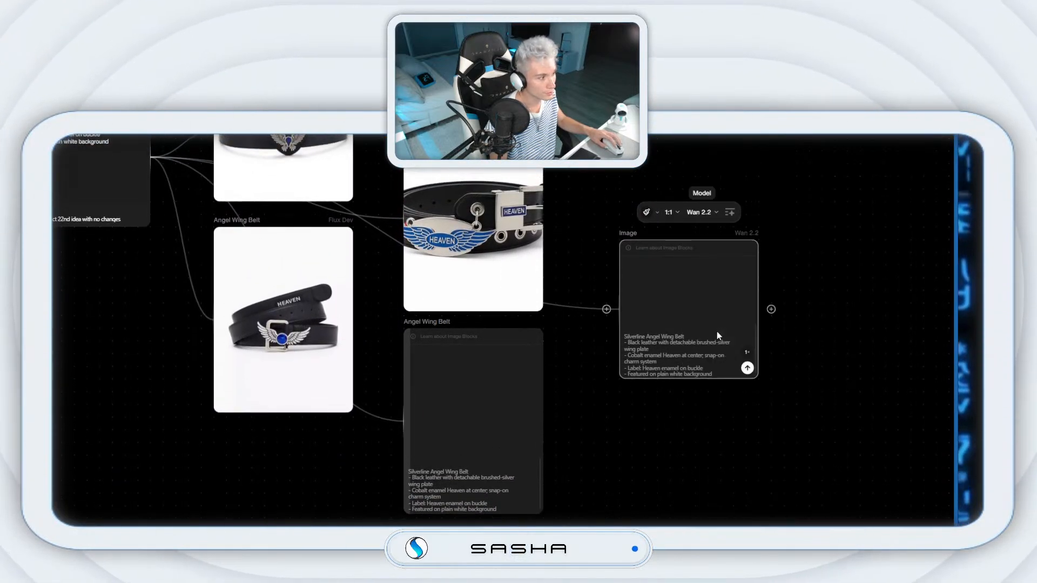
click(673, 214)
click(689, 469)
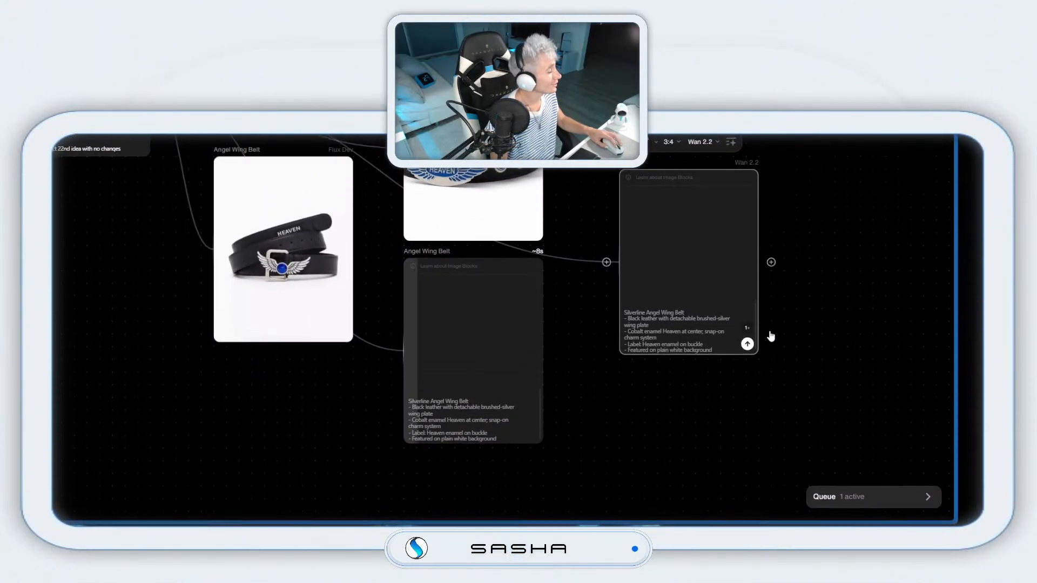
drag(630, 336, 605, 350)
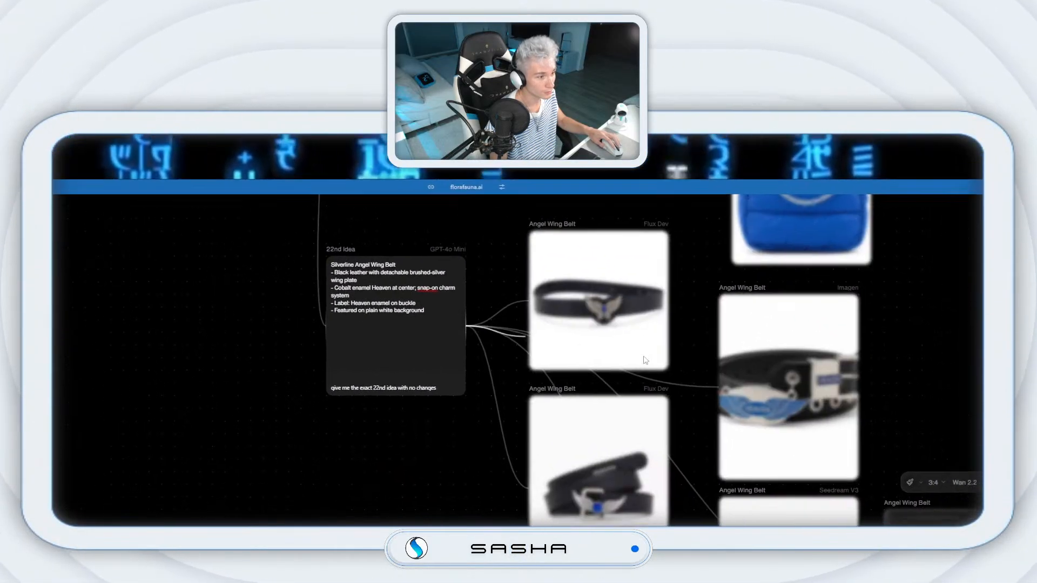
Step: Generate a 3:4 Flux Kontext Max image from the 22nd idea and place its block between the Imagen and Wan 2.2 belts
drag(644, 356, 696, 316)
click(698, 328)
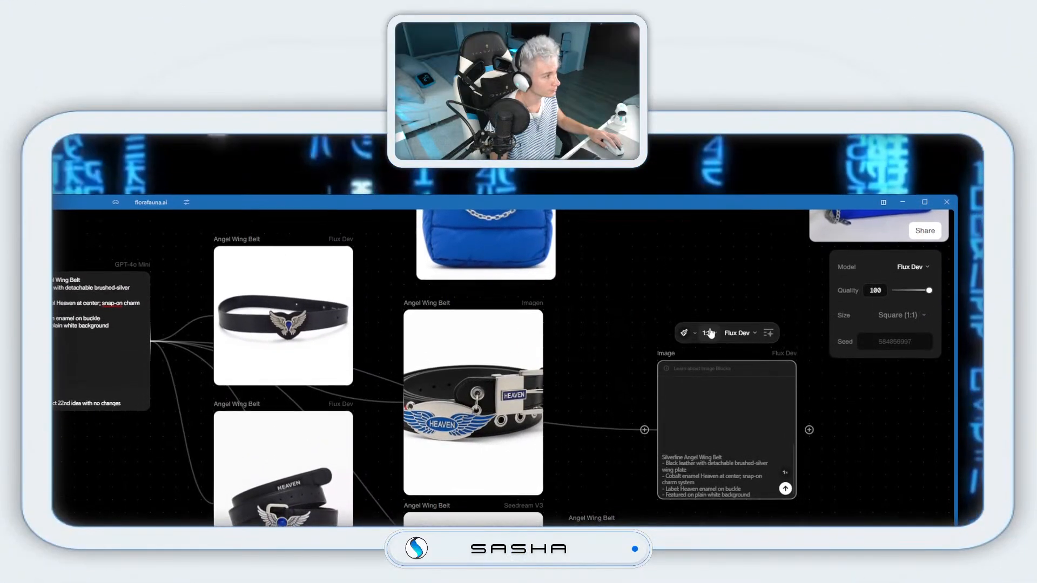
click(709, 333)
click(719, 460)
click(738, 333)
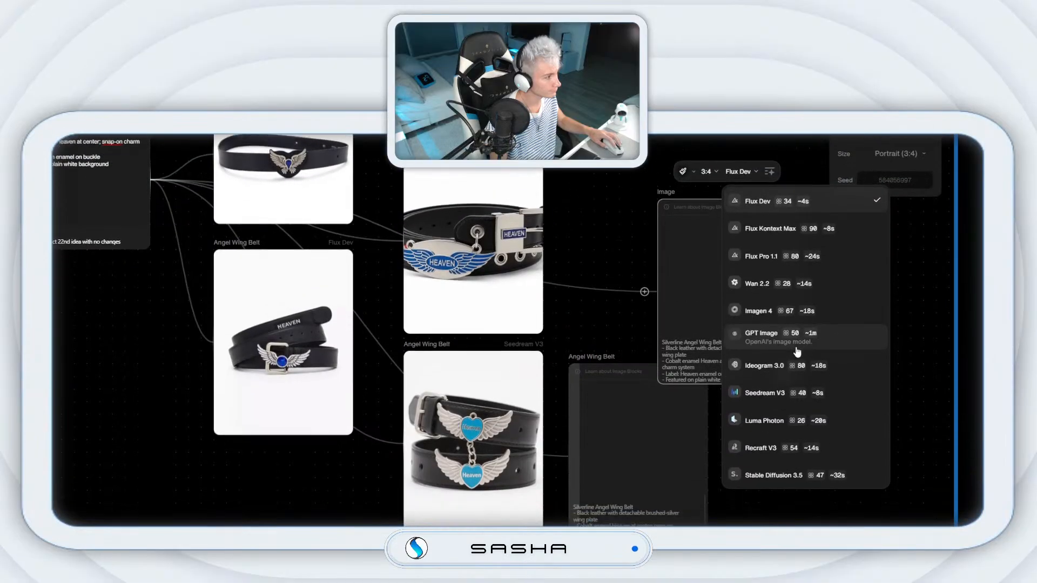
click(767, 326)
click(704, 329)
click(706, 348)
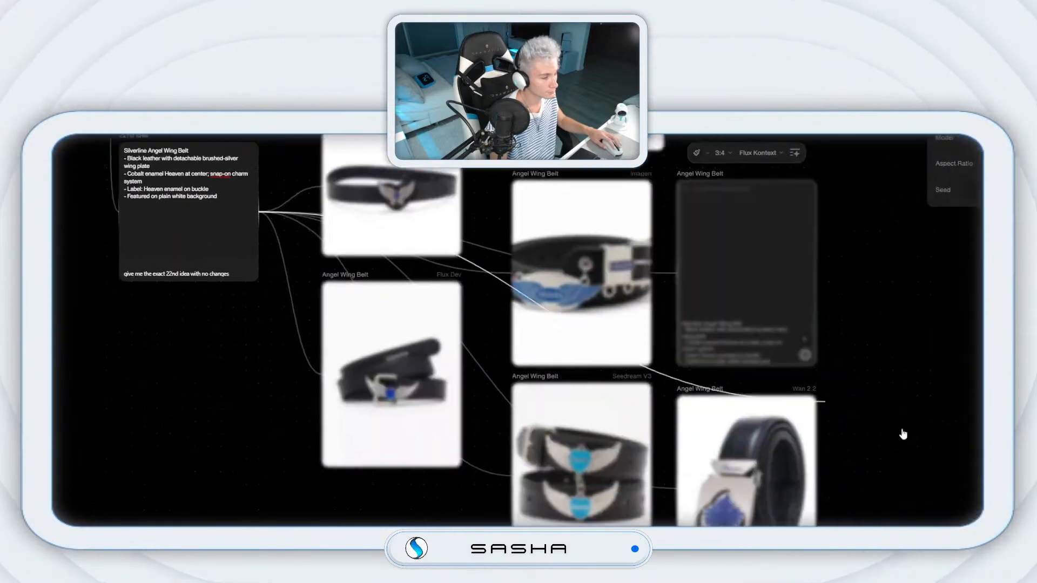
Step: Add another 3:4 image block from the 22nd idea and open its choice of image models
drag(903, 434, 819, 336)
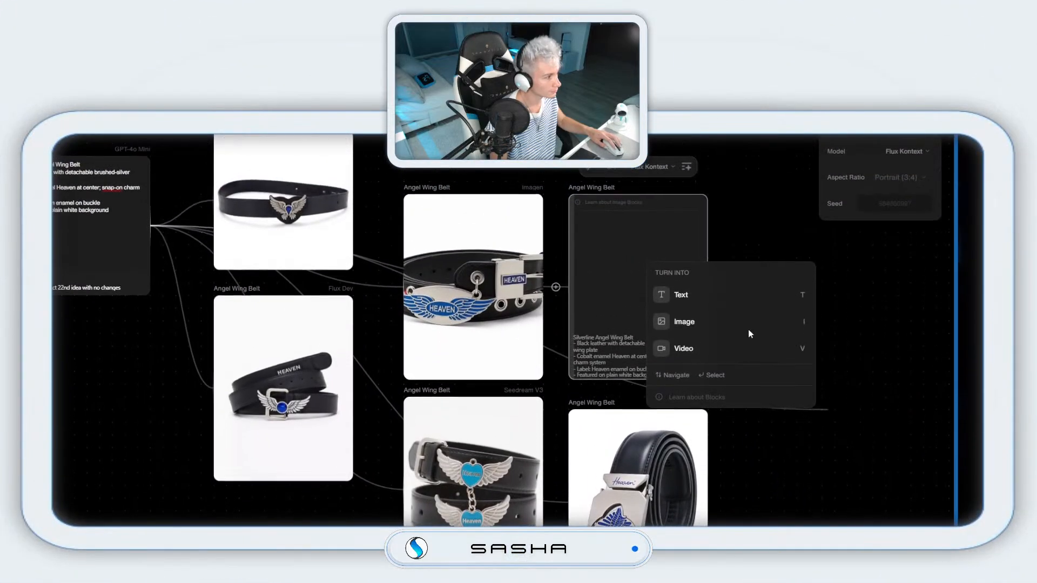
click(748, 328)
click(872, 303)
click(870, 331)
click(903, 228)
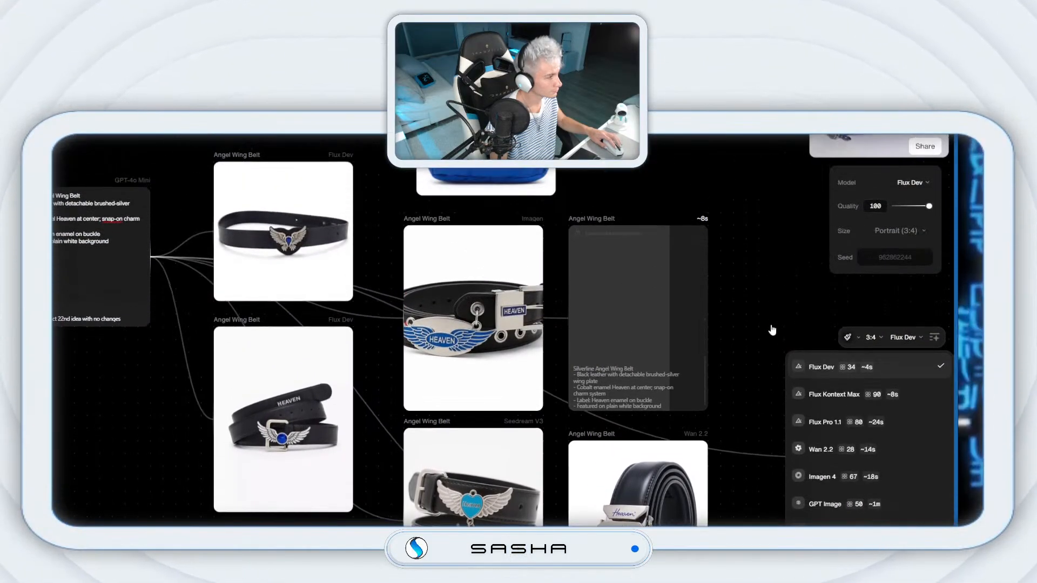
click(773, 329)
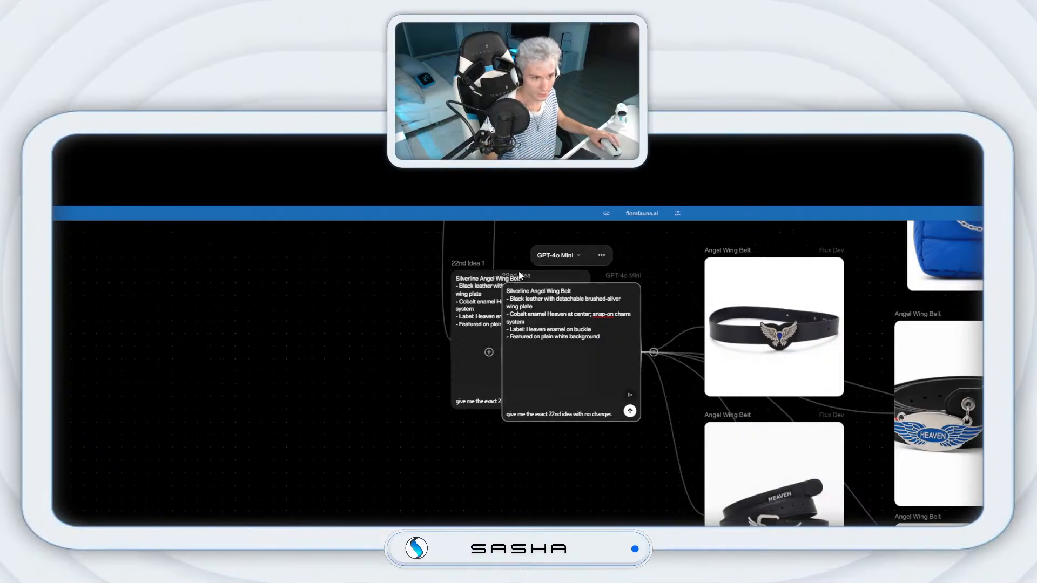
Step: Place the duplicated 22nd idea block below the original, change its prompt to "give me the exact 23rd idea with no changes", and generate it
drag(520, 269, 523, 336)
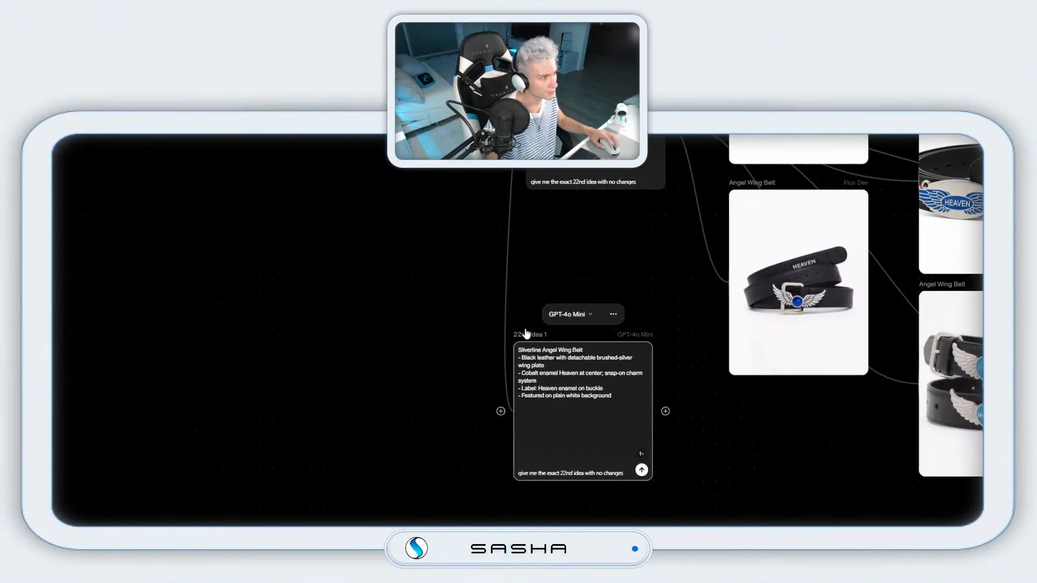
scroll(469, 331, left, 5)
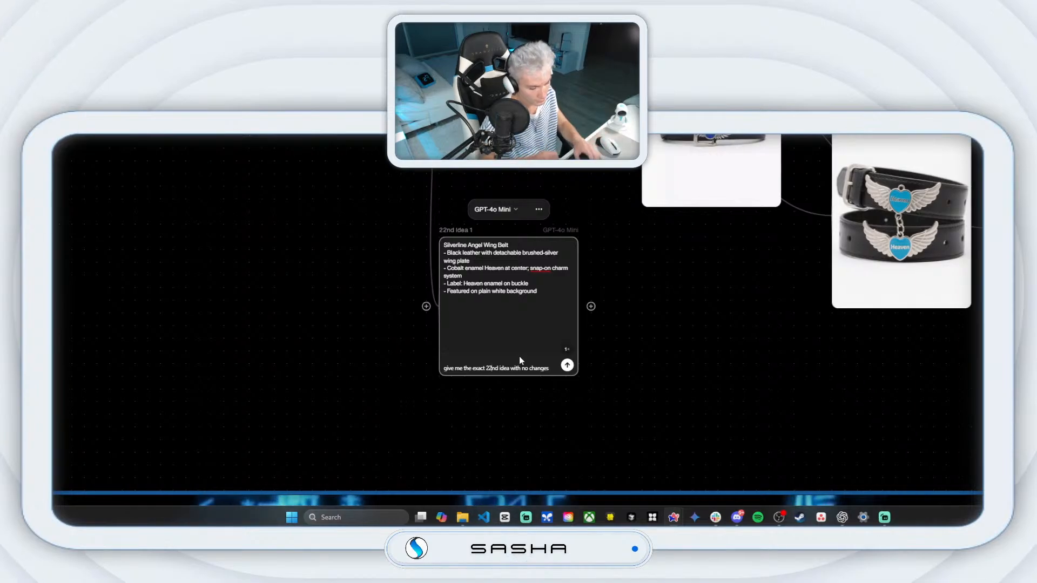
key(BackSpace)
text(3)
key(Right)
key(Right)
key(BackSpace)
key(BackSpace)
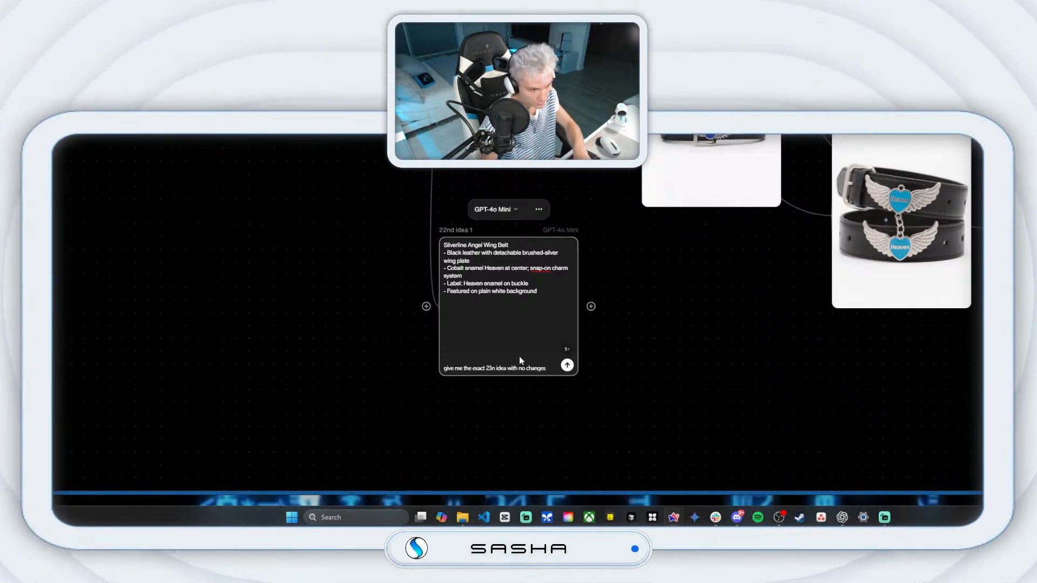
text(rd)
key(Return)
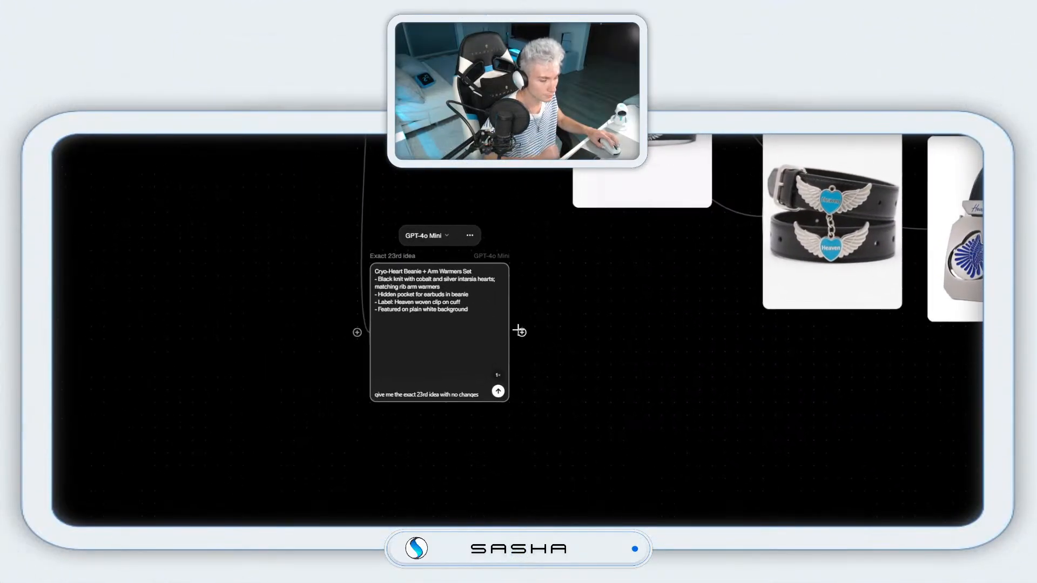
Step: Add an image block from the 23rd idea and generate it with Flux Dev at 3:4 in the HEAVN style
drag(651, 388, 753, 472)
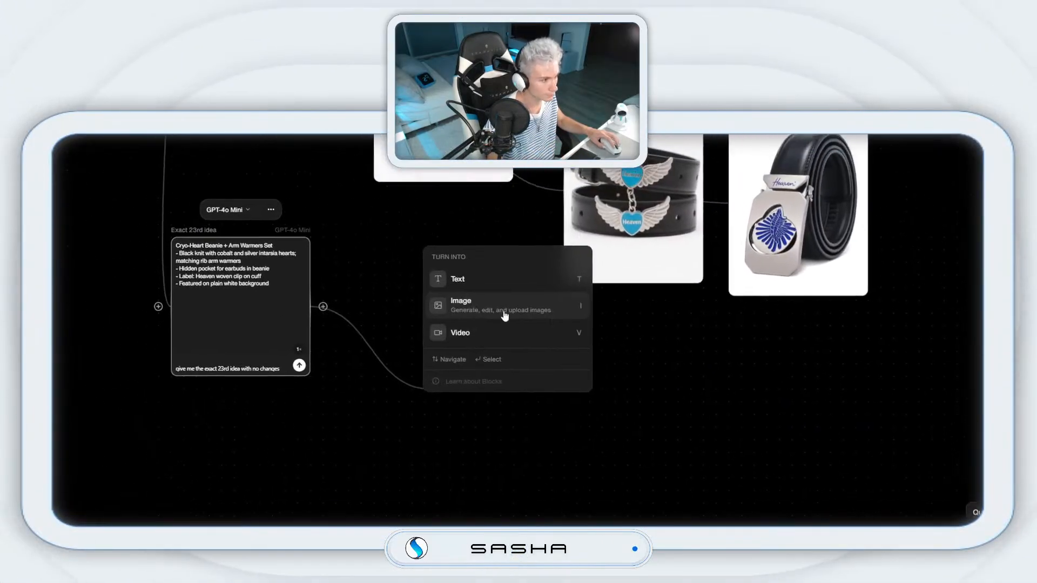
click(504, 315)
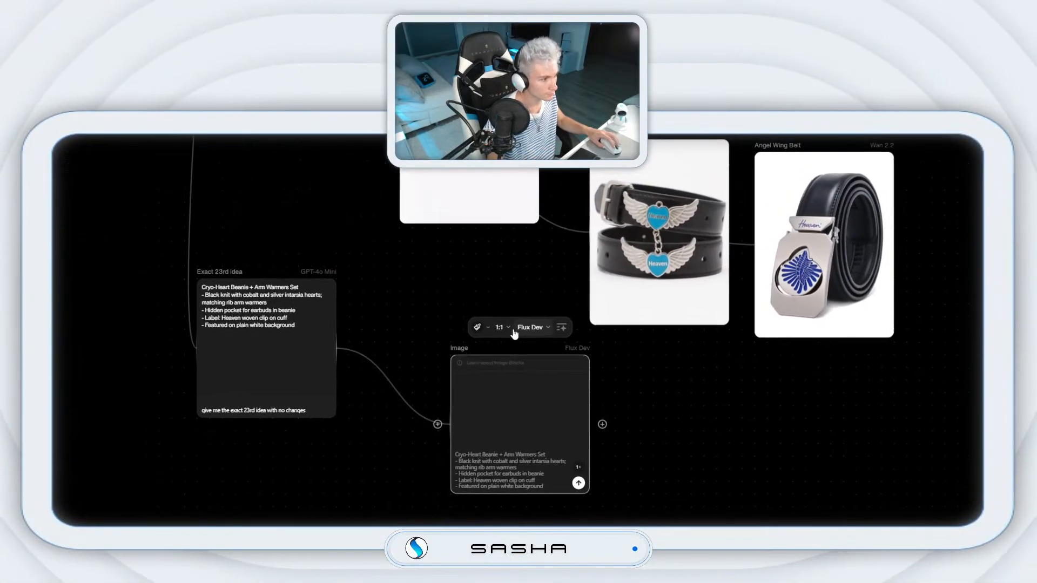
click(459, 247)
click(511, 388)
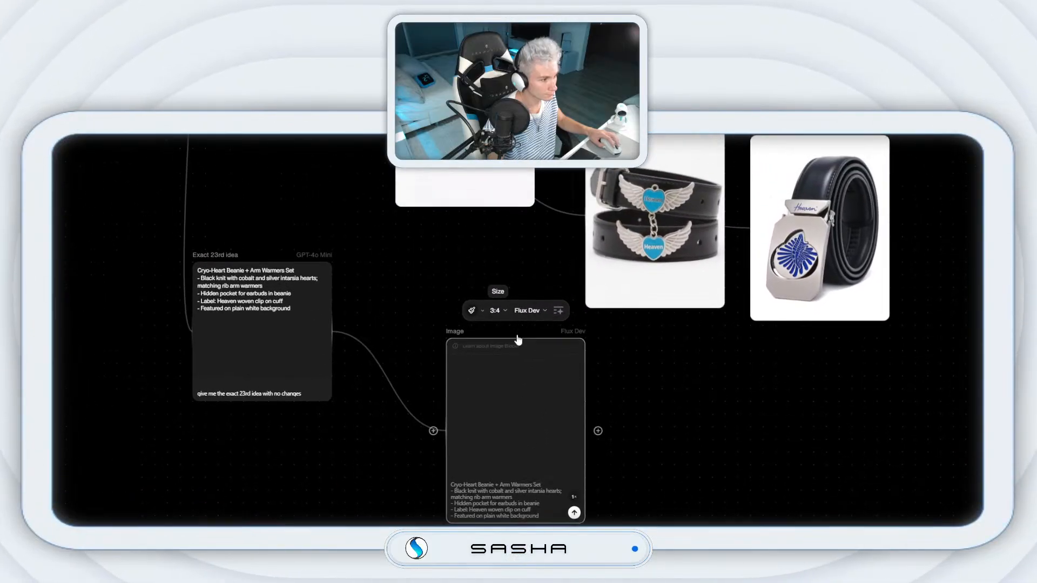
click(541, 311)
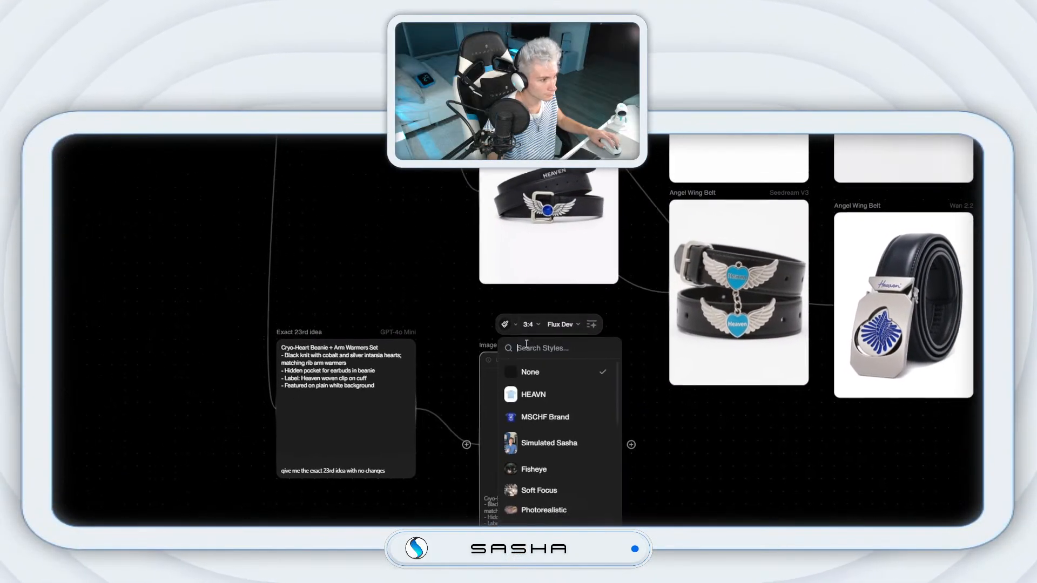
click(572, 384)
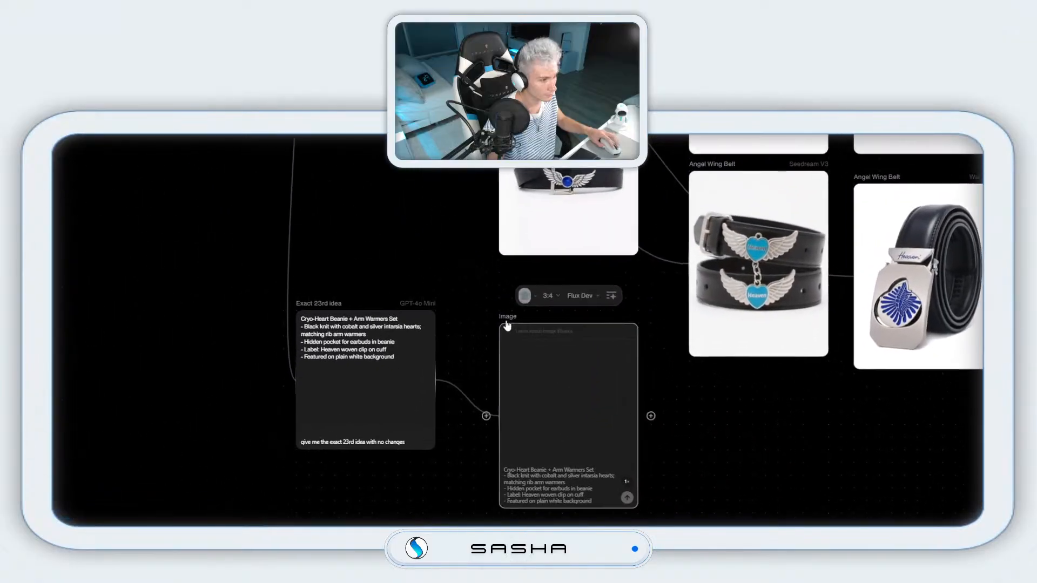
Step: Generate a second Flux Dev image from the 23rd idea at 1:1 in the HEAVN style, placing its block below the first
drag(517, 363, 536, 308)
click(472, 338)
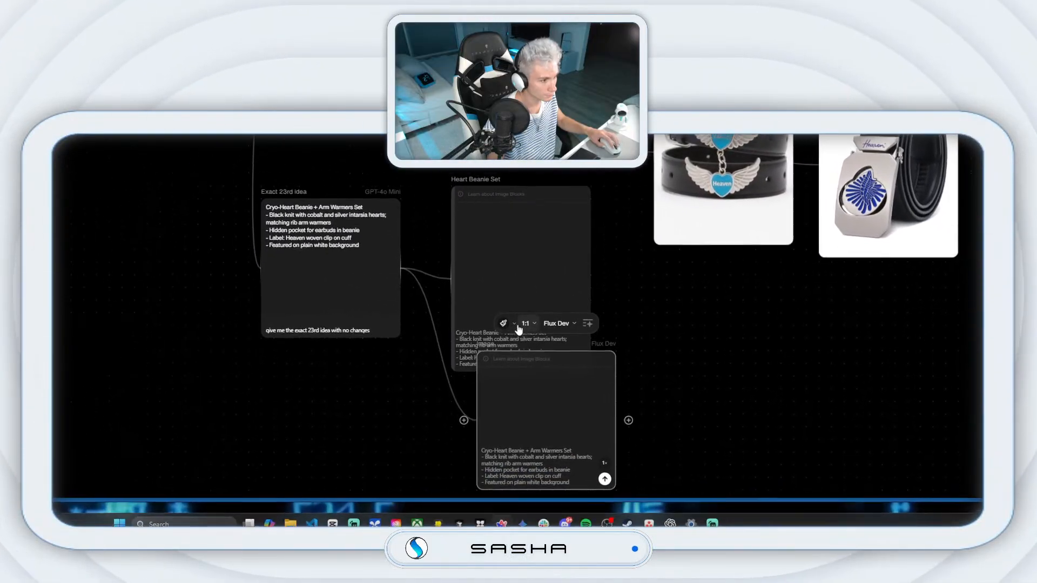
click(500, 322)
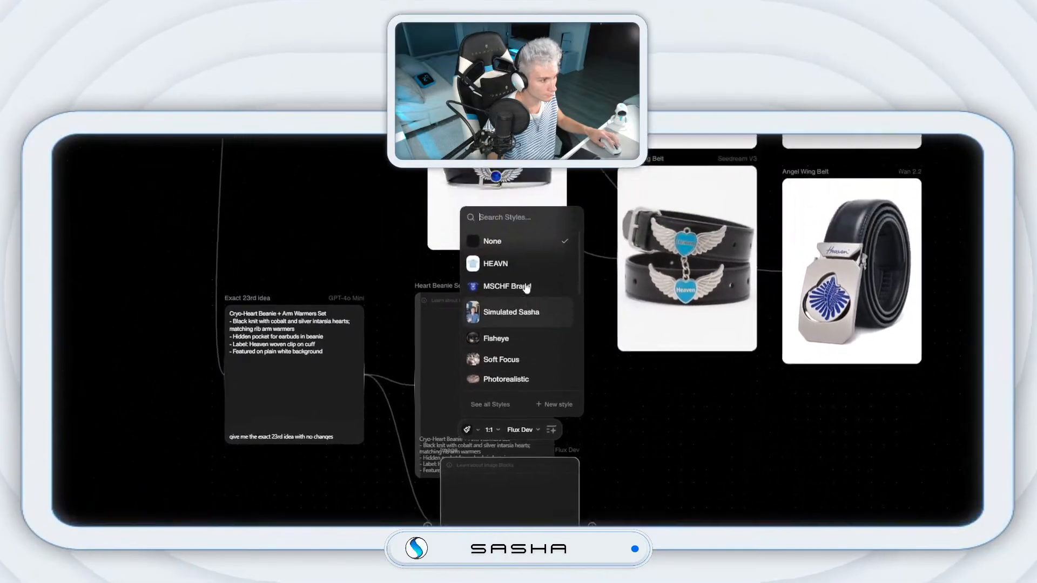
click(519, 331)
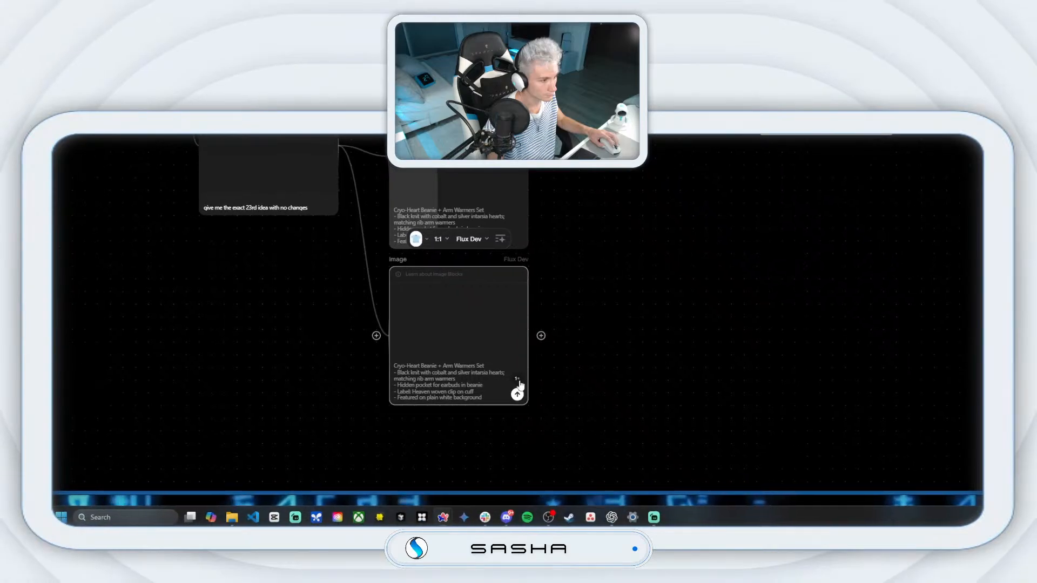
drag(519, 333, 550, 313)
click(530, 329)
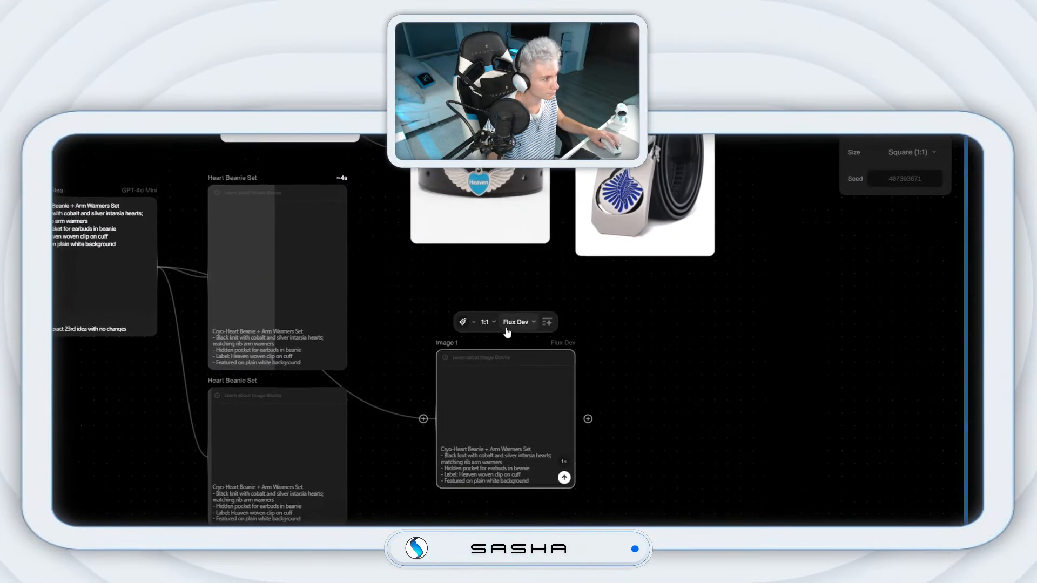
click(484, 321)
click(522, 342)
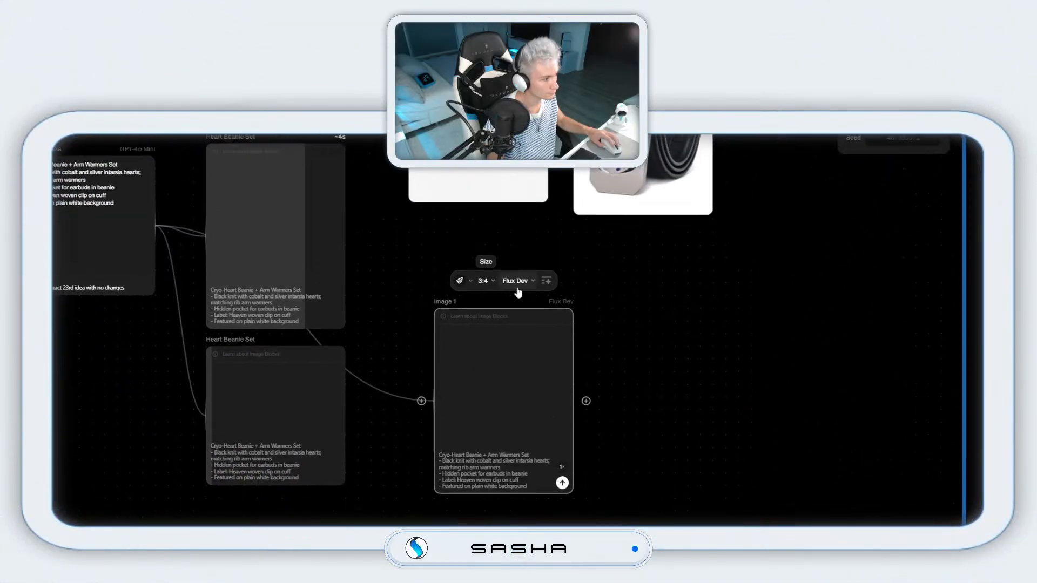
click(516, 274)
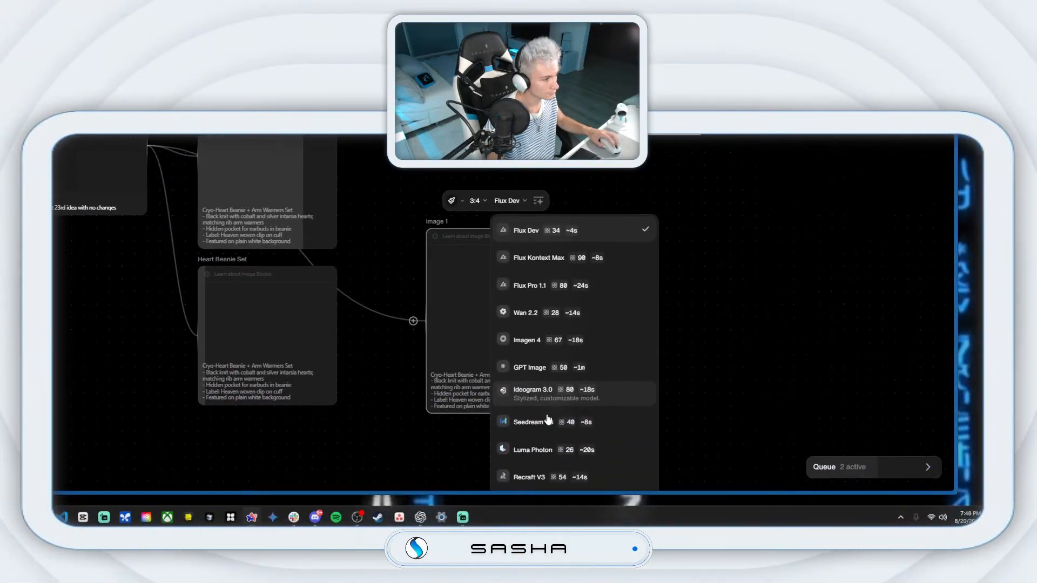
click(535, 340)
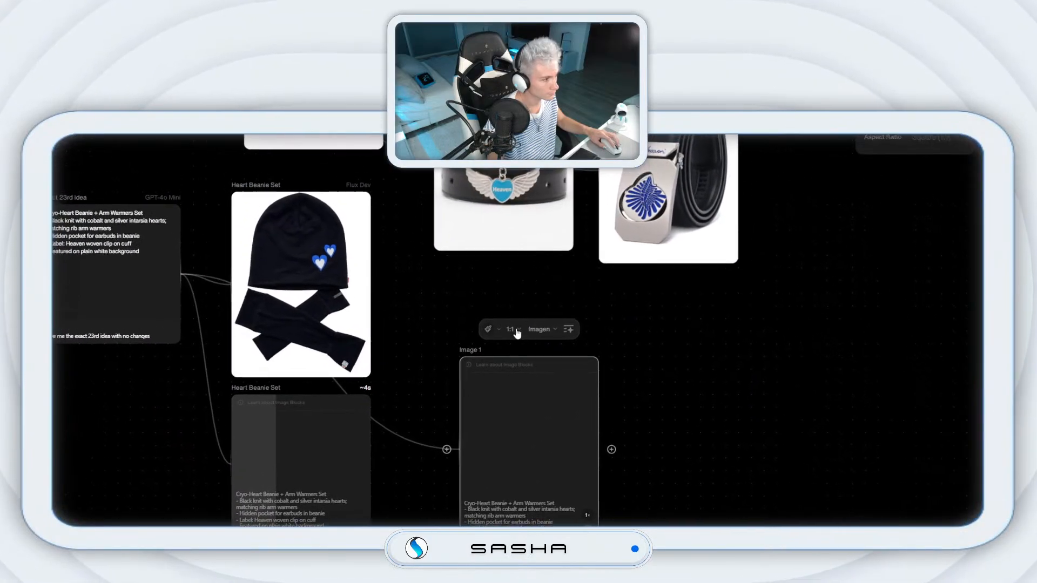
right_click(553, 427)
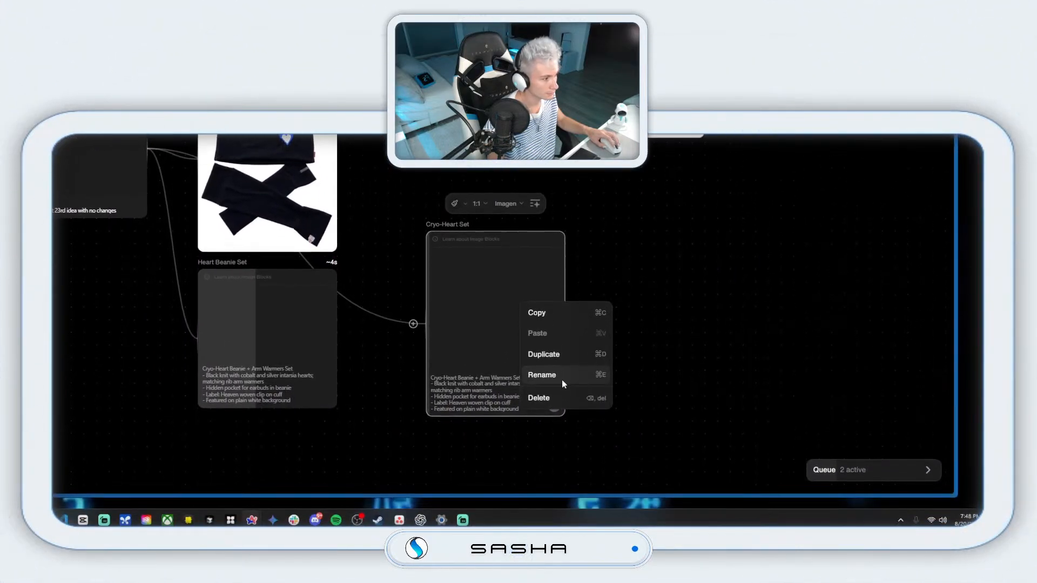
click(559, 395)
Step: Generate a 3:4 Imagen 4 image from the 23rd idea and place its block beside the first Flux Dev beanie set
drag(590, 362, 590, 361)
click(558, 305)
click(531, 335)
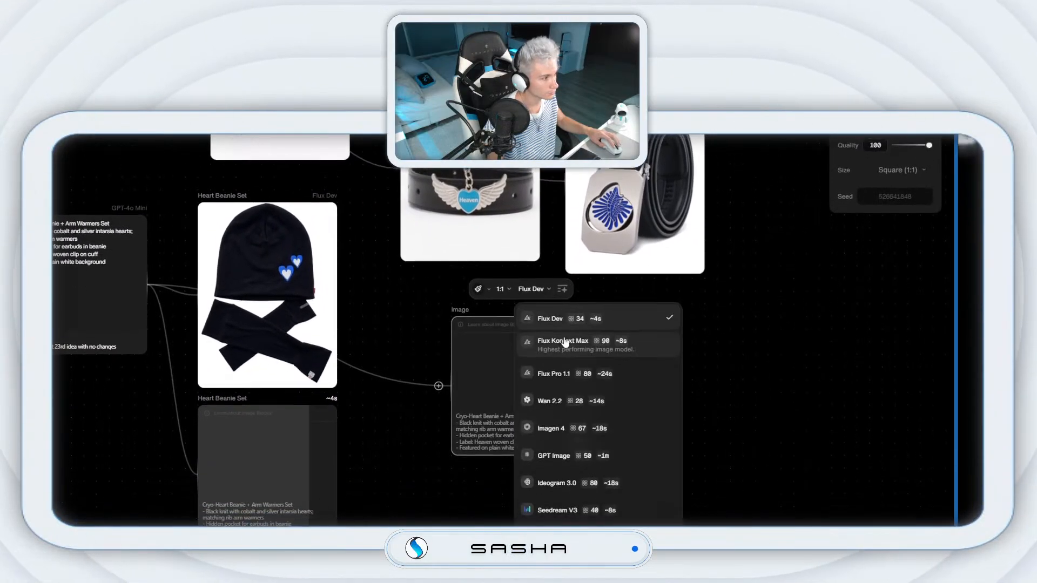
click(564, 430)
click(500, 290)
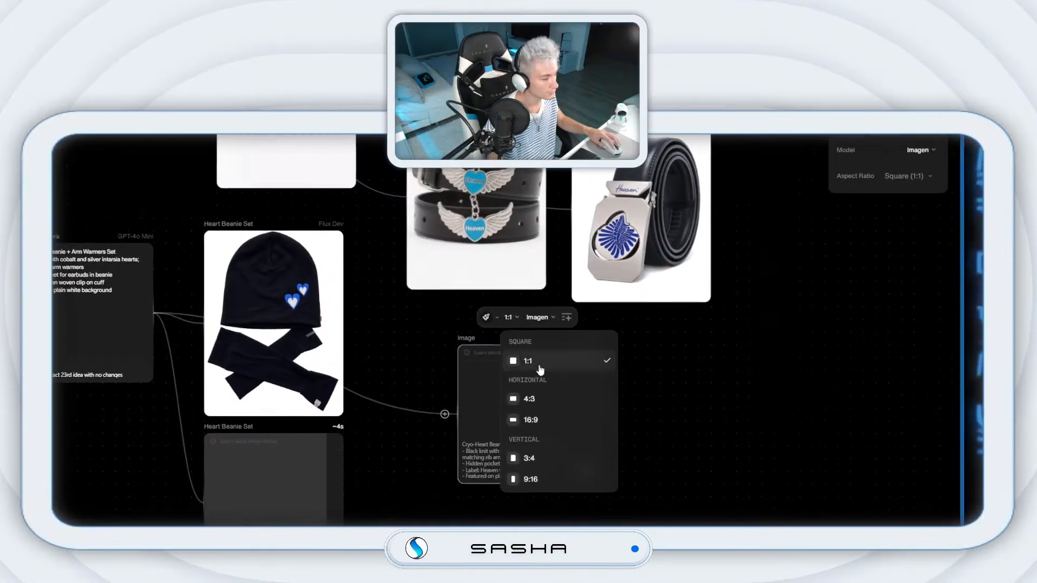
click(530, 464)
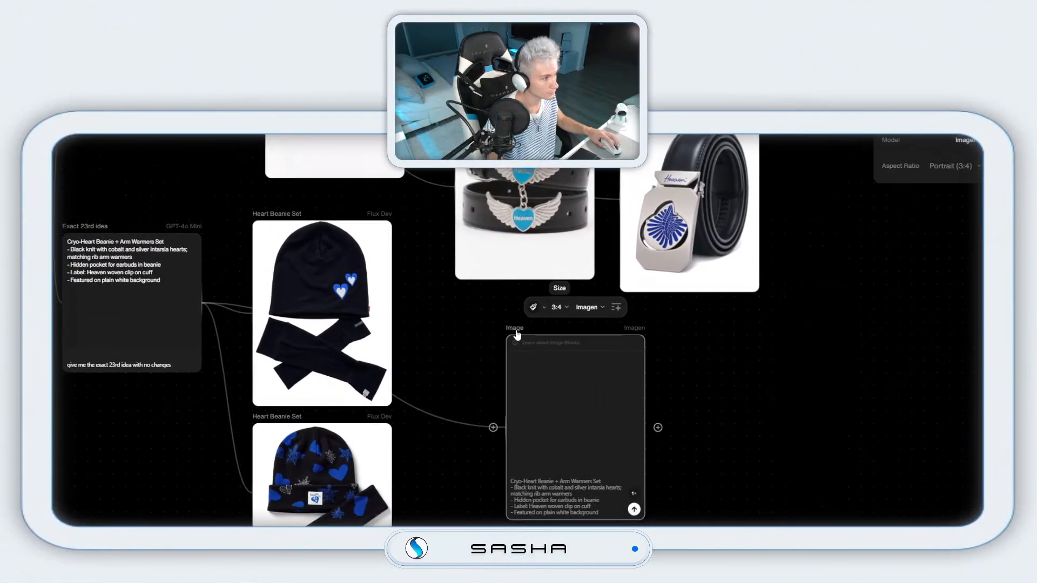
click(634, 509)
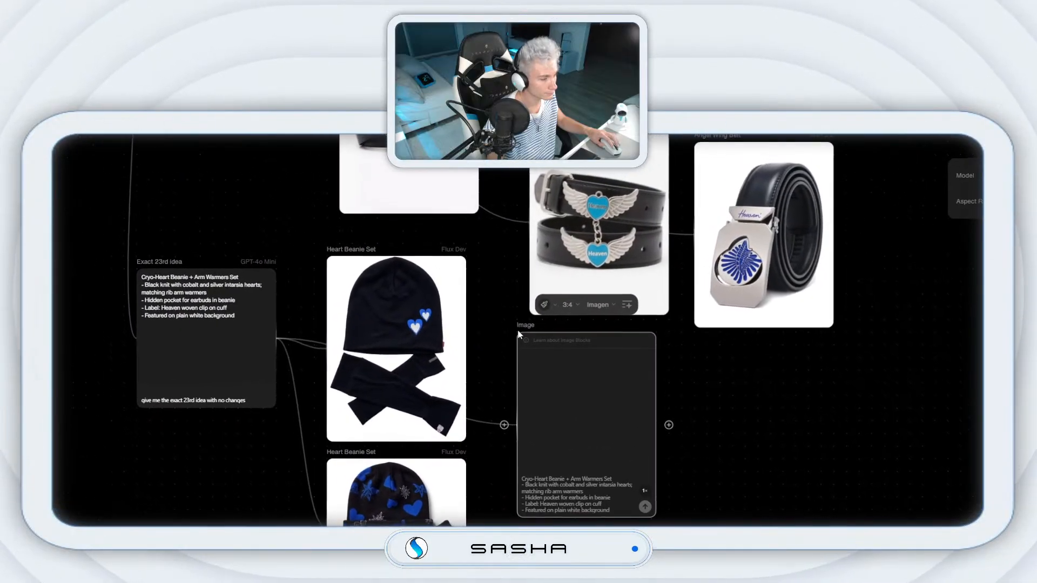
Step: Generate a 3:4 Seedream V3 image from the 23rd idea and place its block below the Imagen beanie set
drag(277, 339, 557, 582)
drag(520, 418, 522, 416)
click(602, 324)
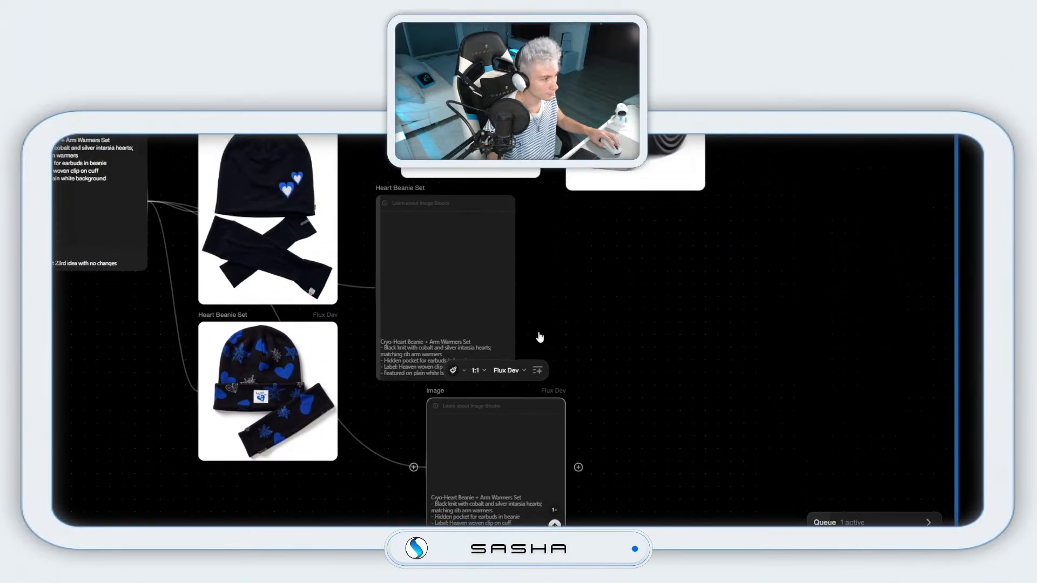
click(534, 330)
click(520, 212)
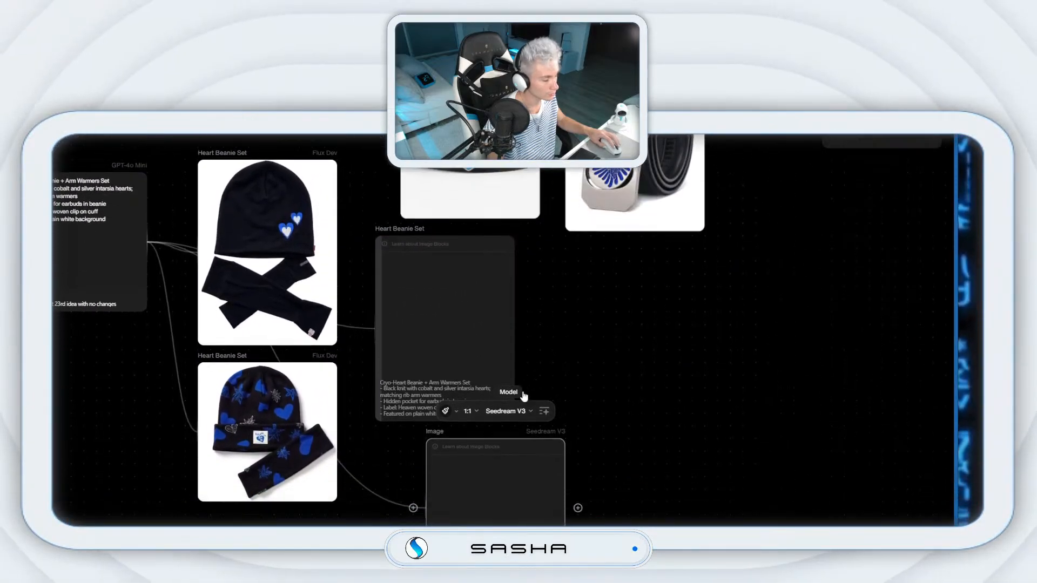
click(508, 331)
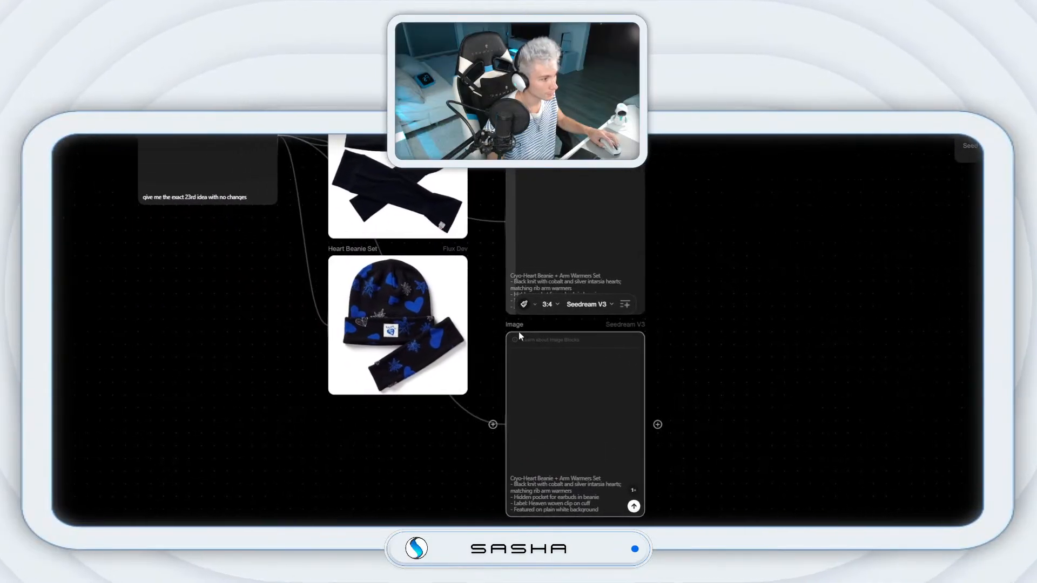
click(512, 396)
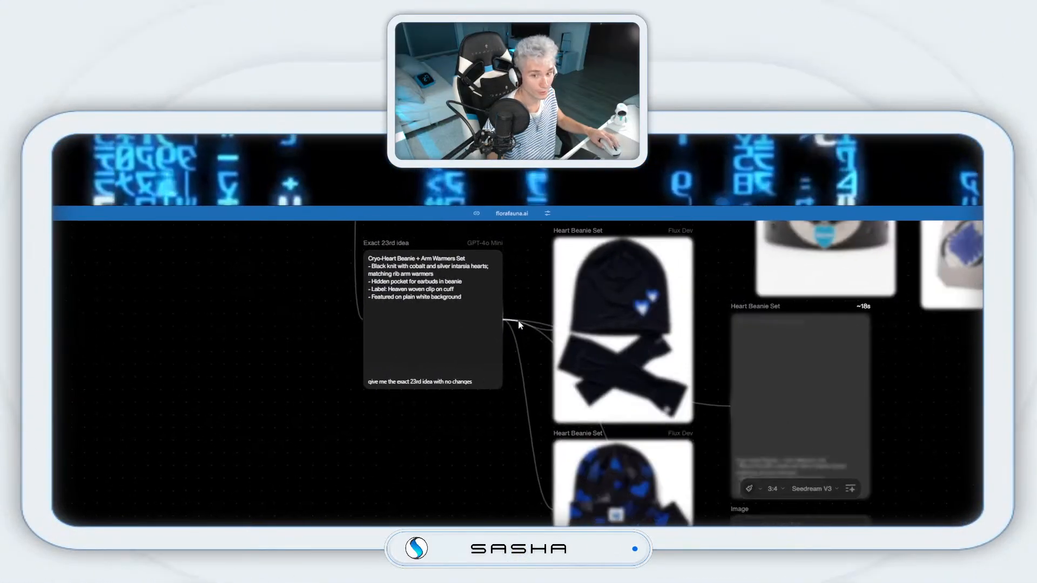
Step: Add a 3:4 Wan 2.2 image block from the 23rd idea, move it beside the Seedream beanie set, and generate it
drag(519, 324, 594, 349)
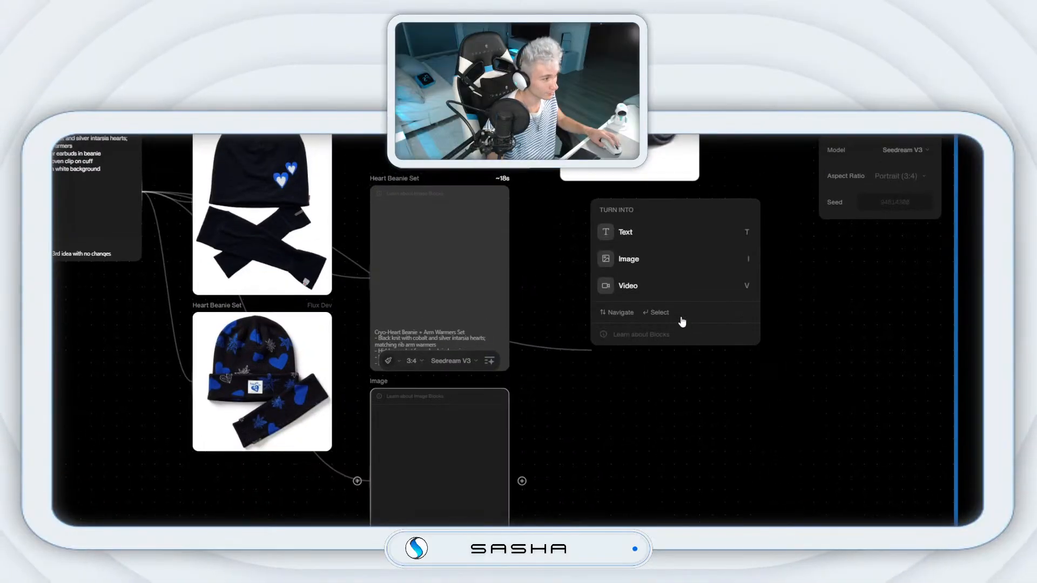
click(632, 331)
click(665, 314)
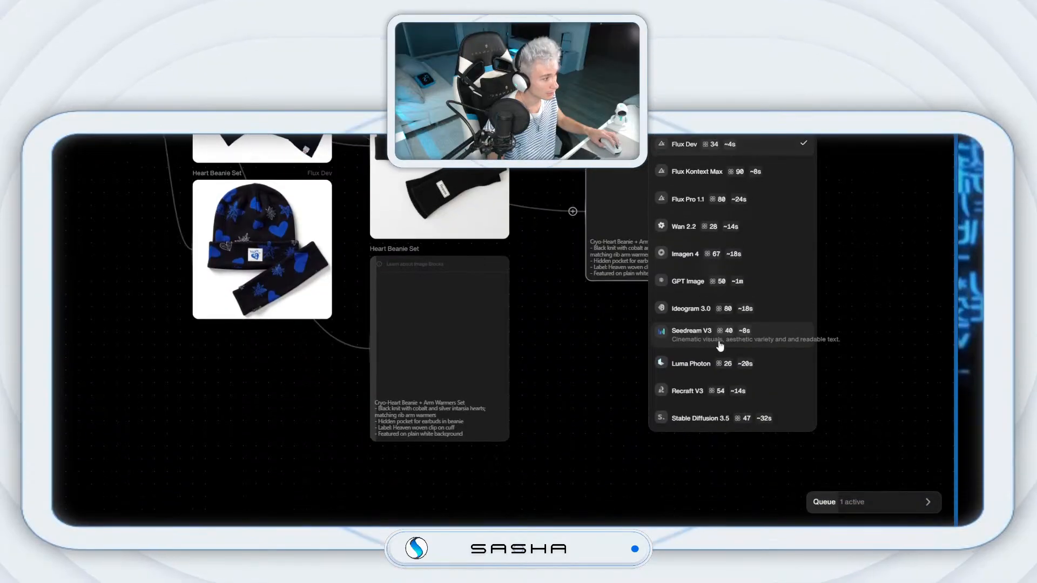
click(686, 227)
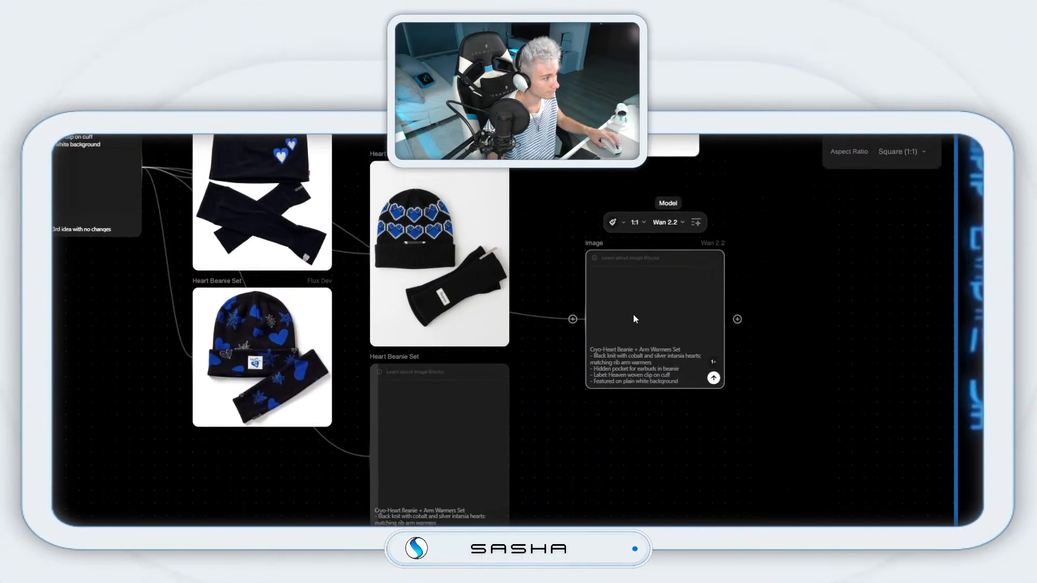
click(637, 222)
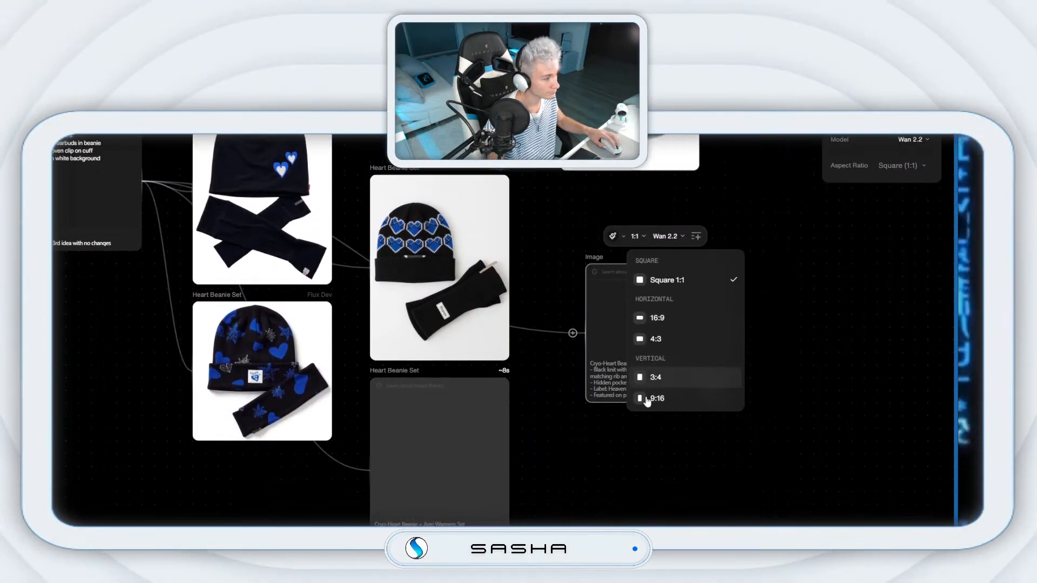
click(660, 373)
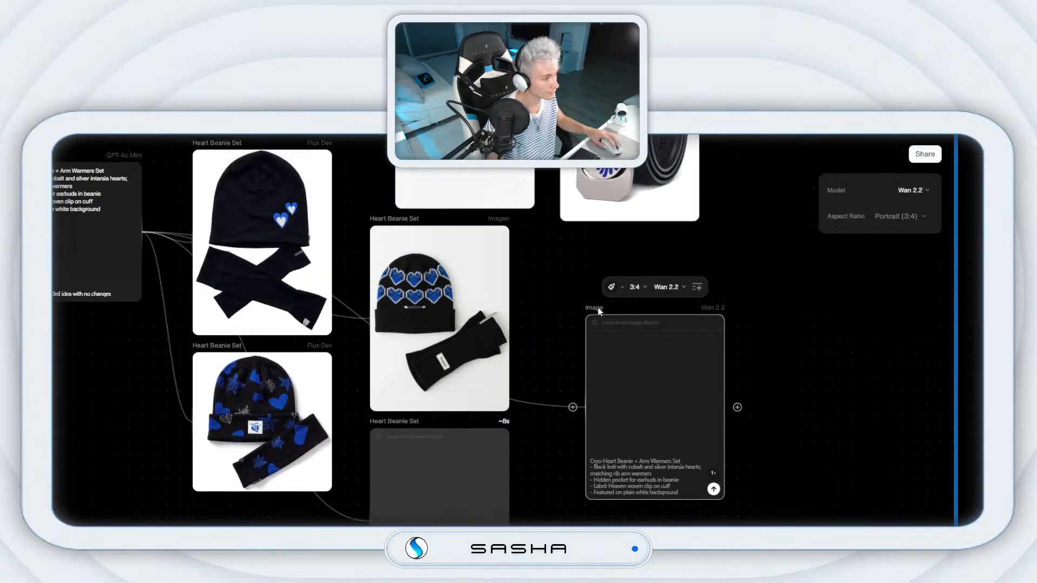
drag(592, 323, 554, 400)
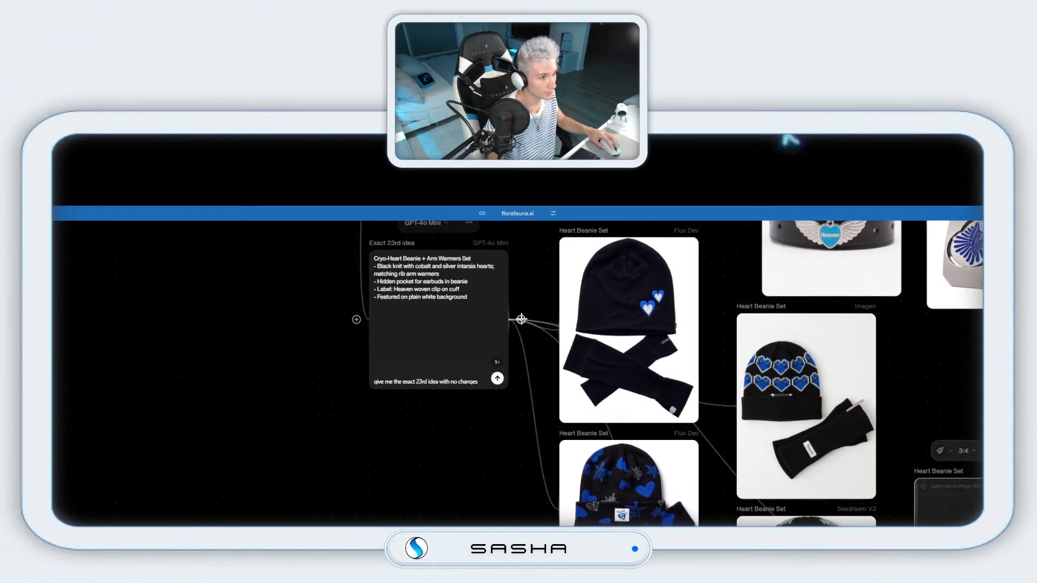
Step: Add a 3:4 Flux Kontext Max image block from the 23rd idea, move it beside the Imagen beanie set, and generate it
drag(142, 183, 702, 272)
drag(761, 354, 761, 354)
click(829, 264)
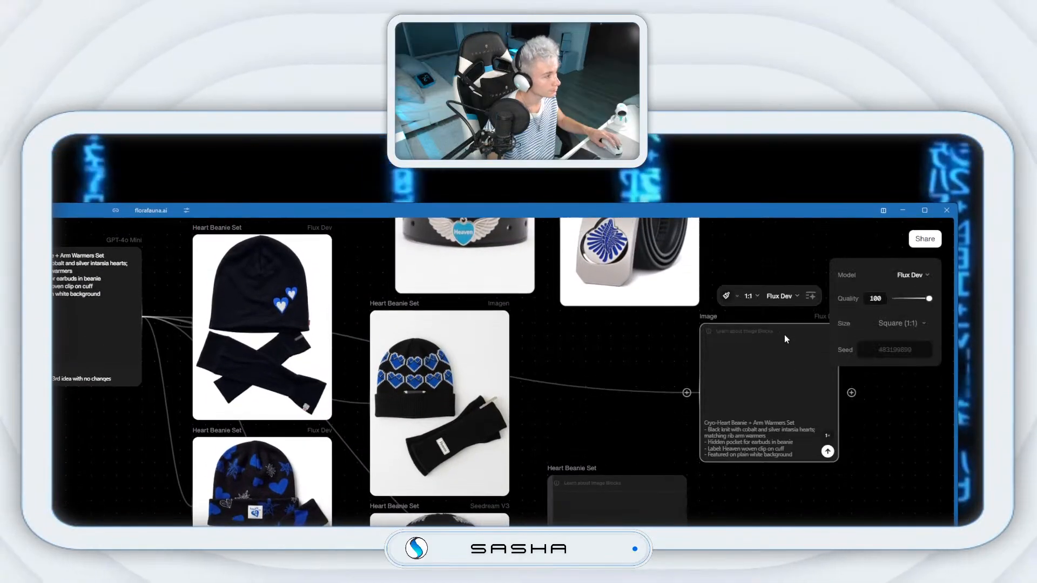
click(847, 249)
click(810, 355)
click(748, 299)
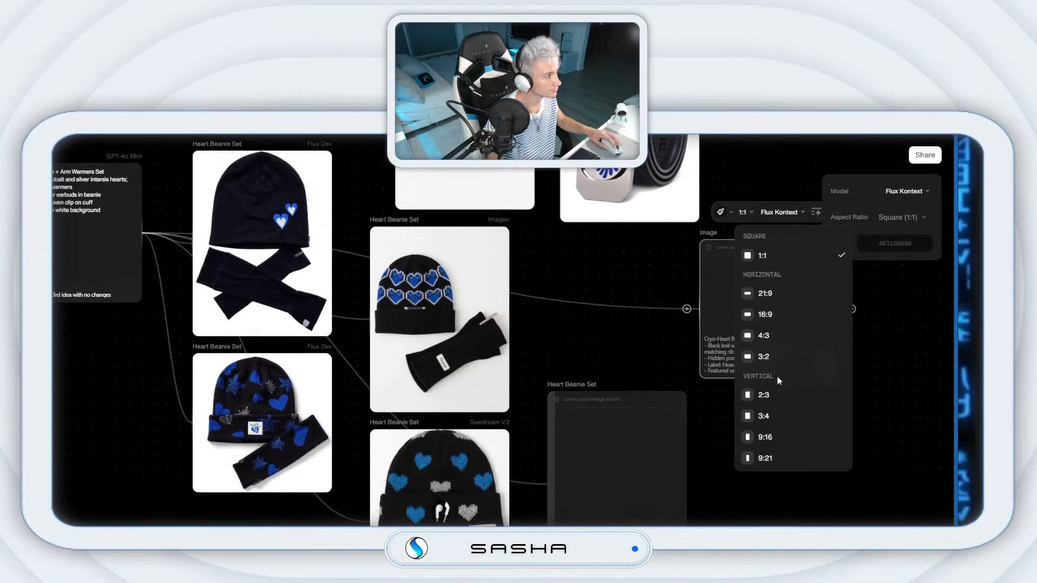
click(773, 337)
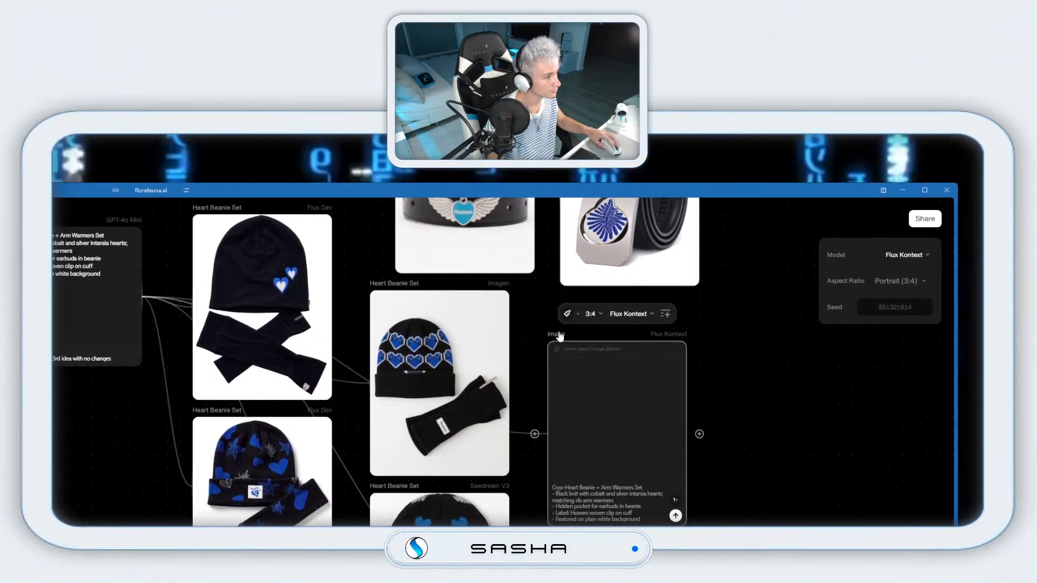
click(676, 515)
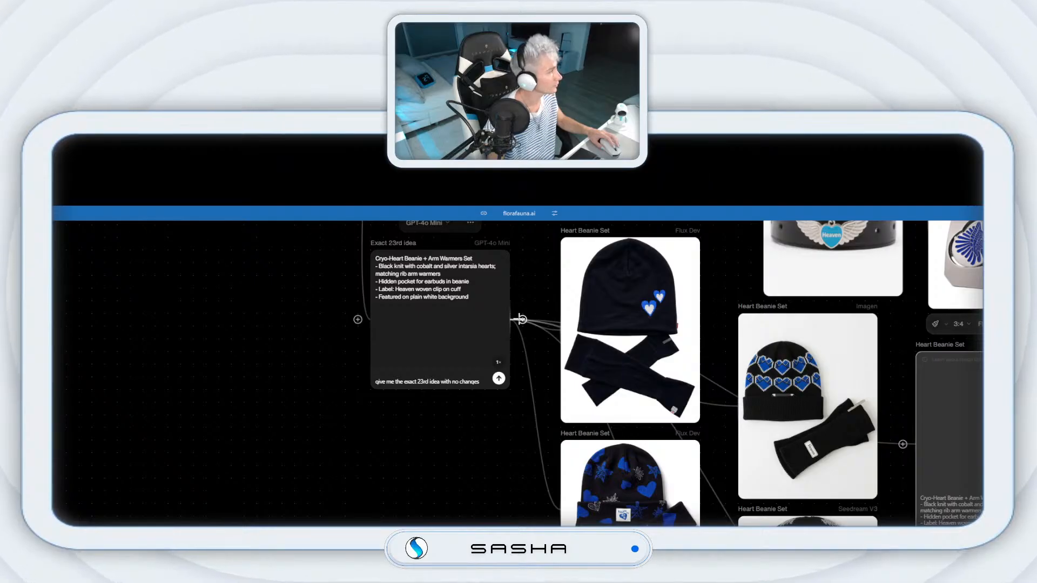
drag(521, 320, 768, 331)
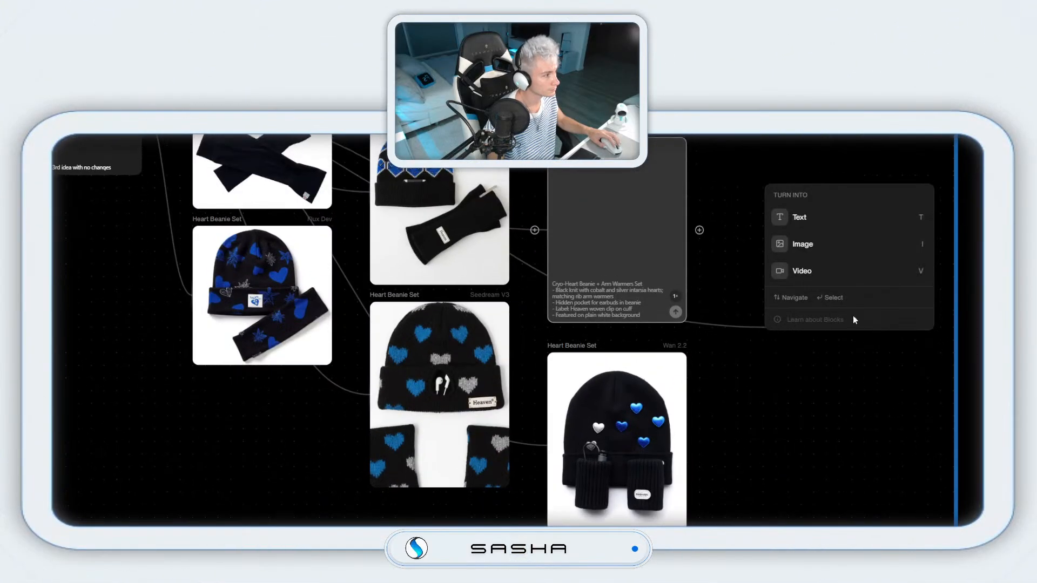
click(826, 331)
click(841, 331)
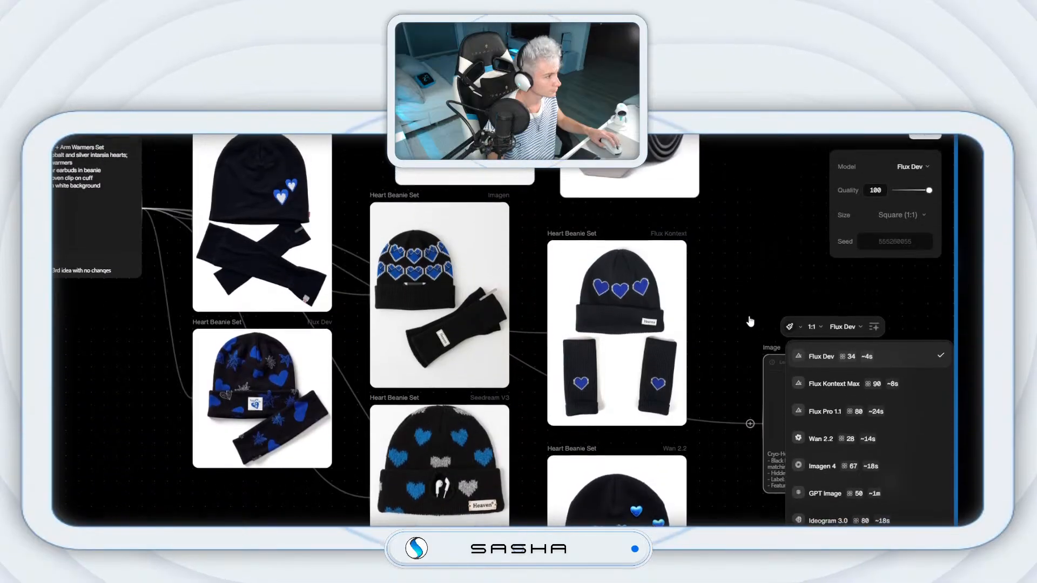
right_click(750, 319)
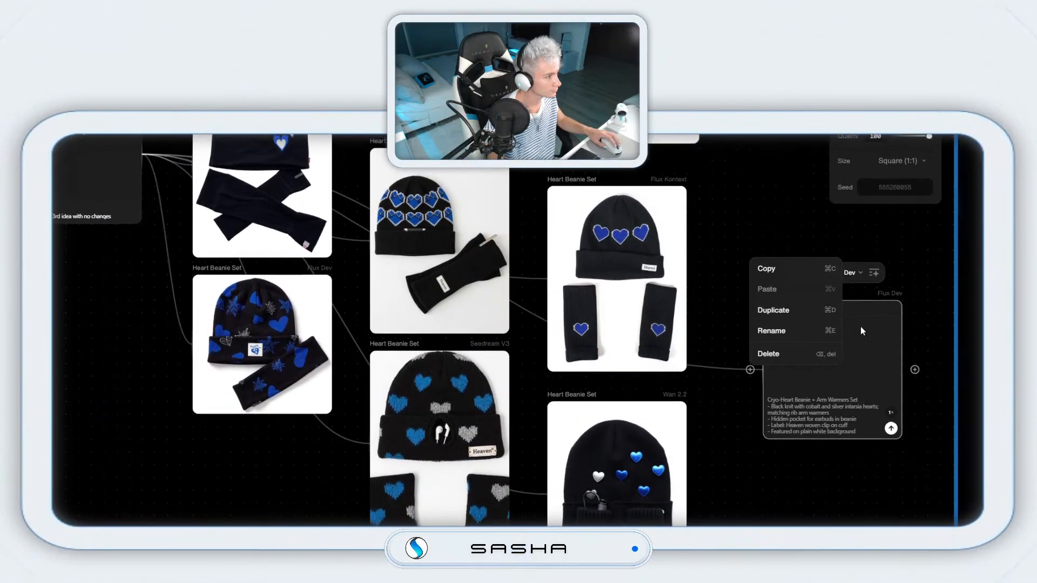
right_click(861, 327)
click(809, 419)
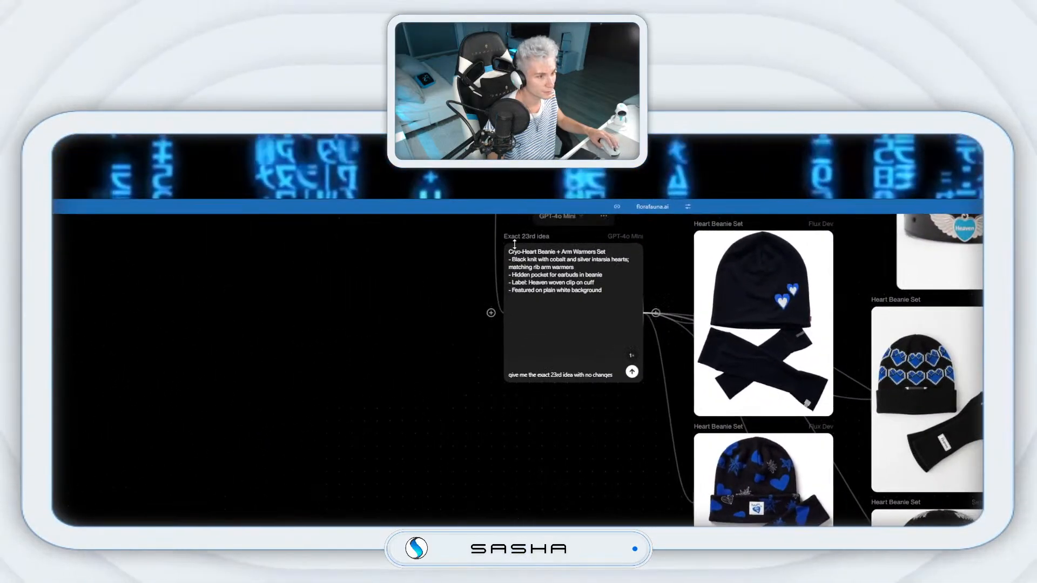
Step: Duplicate the 23rd idea text block and place the copy below the beanie set images
right_click(520, 249)
click(508, 297)
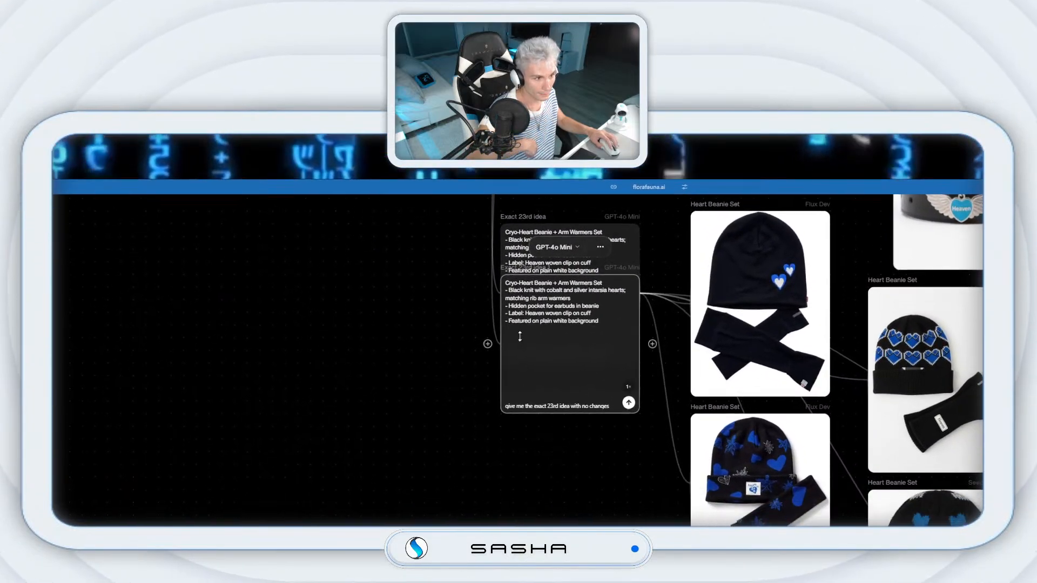
drag(518, 300, 523, 361)
scroll(528, 327, down, 2)
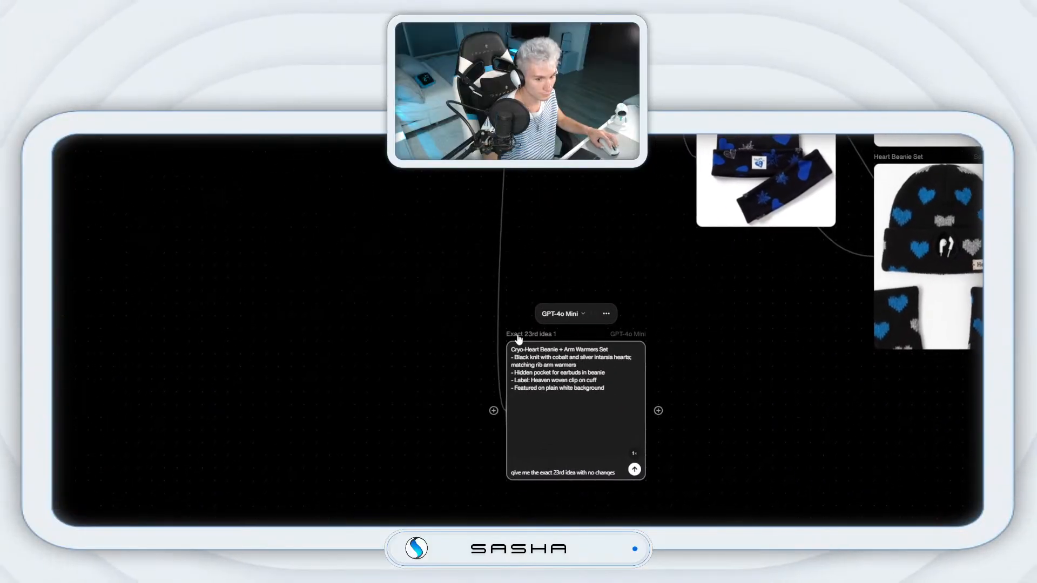
Step: Change the copied block's prompt to "give me the exact 24th idea with no changes" and run it
drag(650, 399, 750, 453)
drag(562, 359, 470, 309)
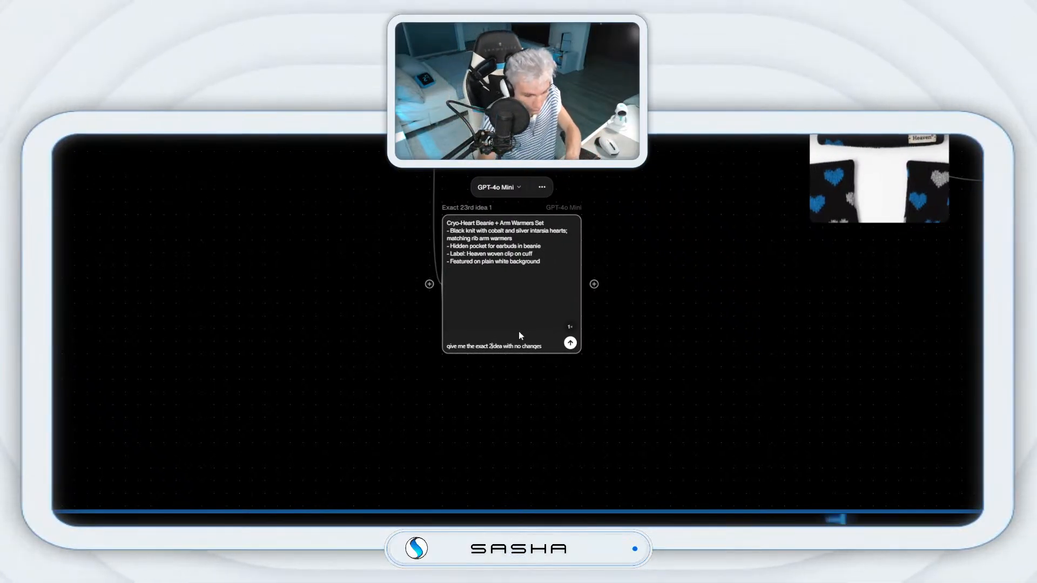
key(Return)
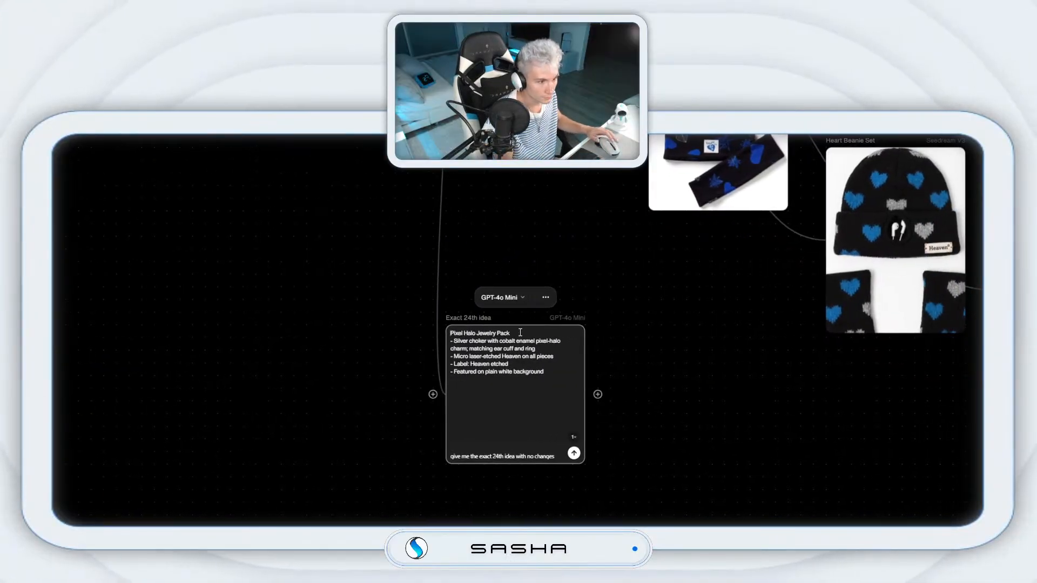
Step: Add a 1:1 Flux Dev image block with the HEAVN style from the 24th idea, move it up, and generate it
drag(524, 337, 445, 361)
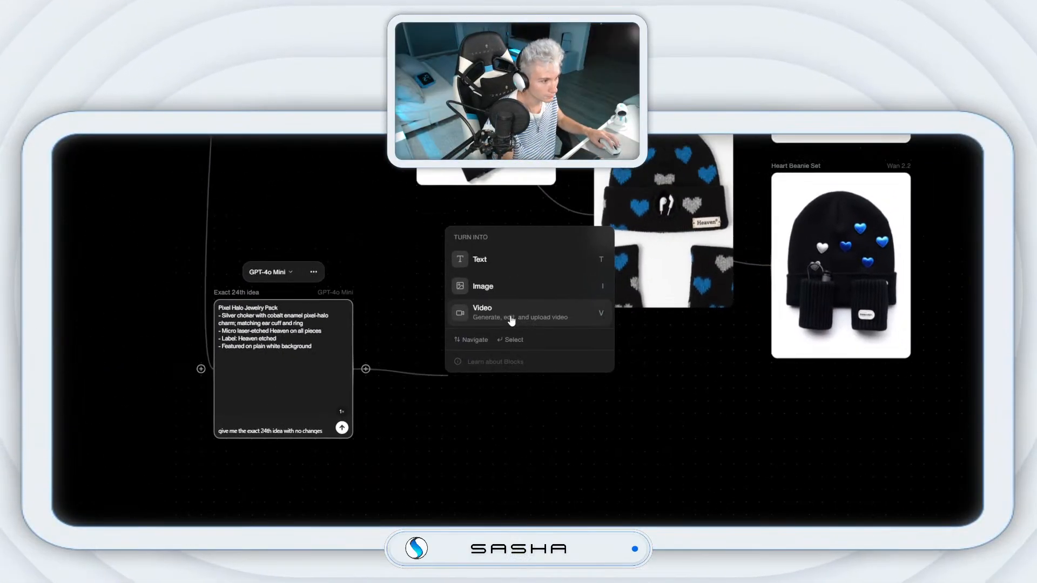
click(518, 329)
click(490, 314)
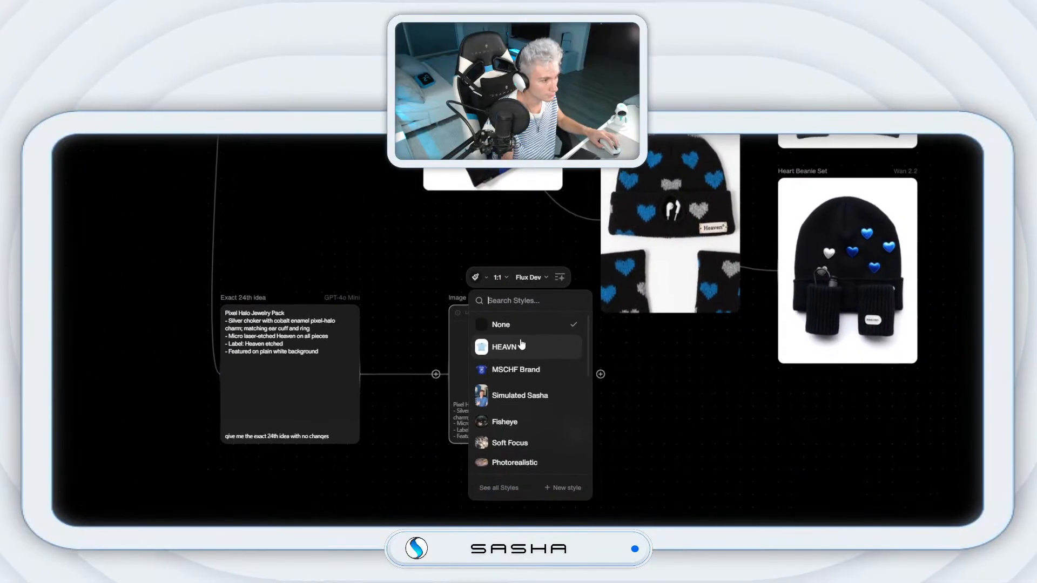
click(516, 354)
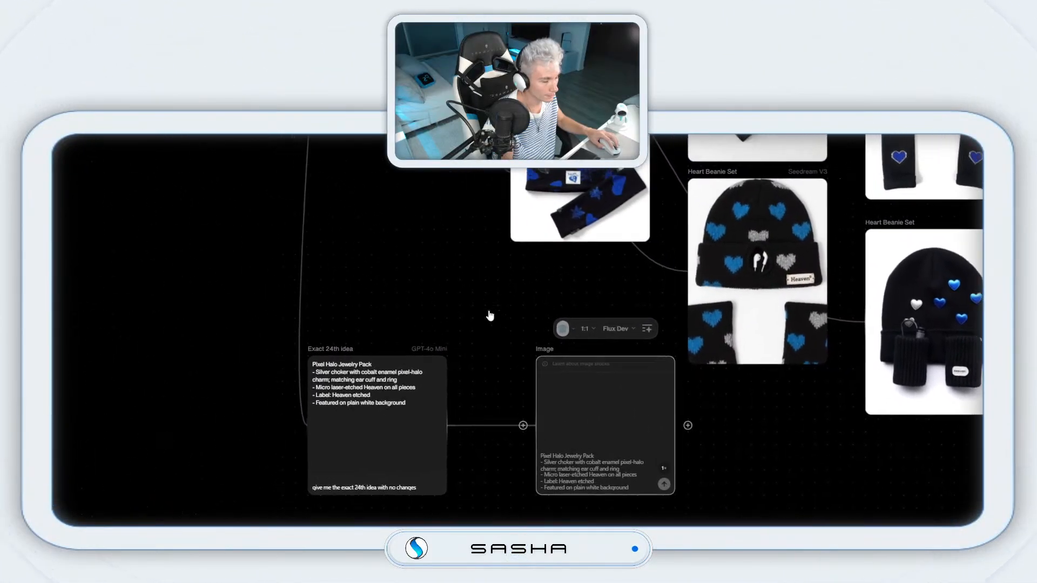
drag(526, 339, 487, 289)
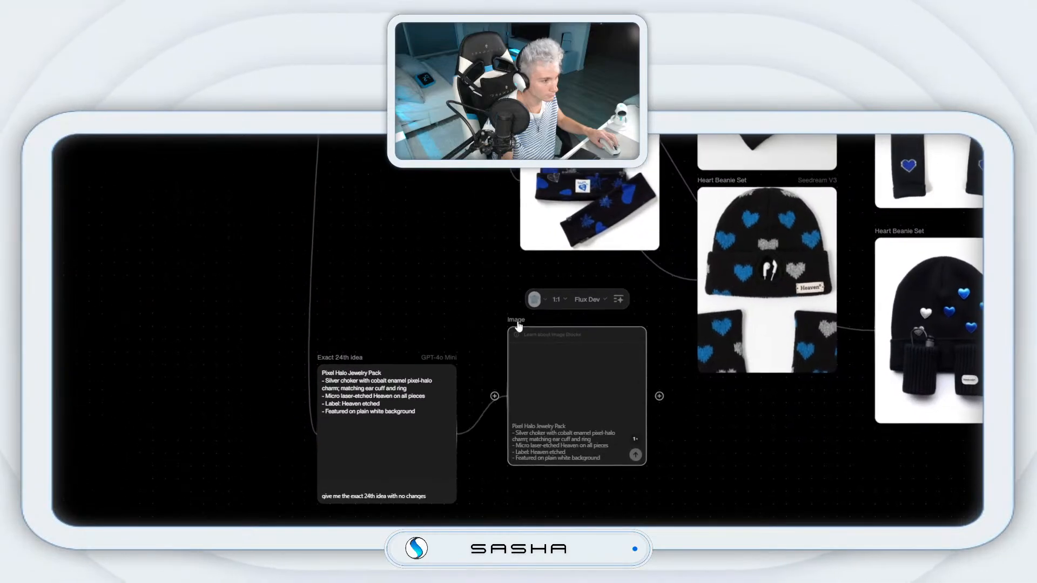
Step: Add a 3:4 Flux Dev image block with the HEAVN style below the first jewelry block and generate it
drag(543, 384, 573, 432)
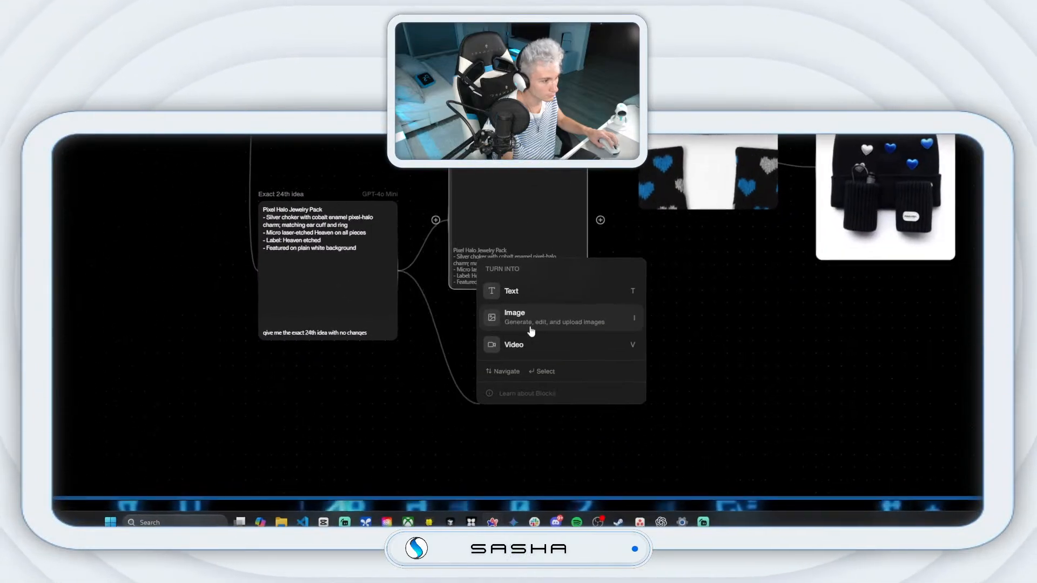
click(520, 331)
click(520, 334)
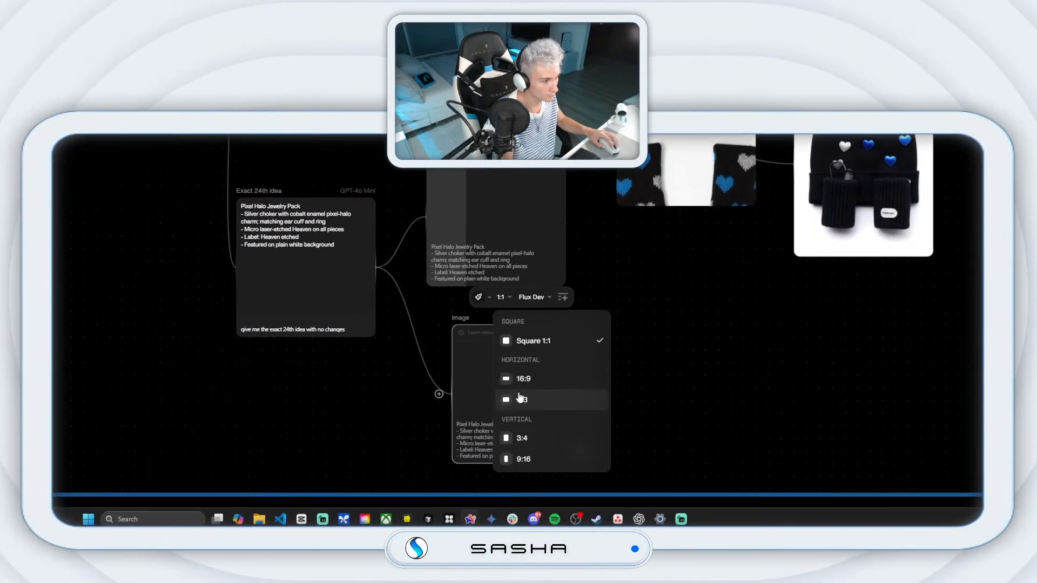
click(522, 438)
click(481, 295)
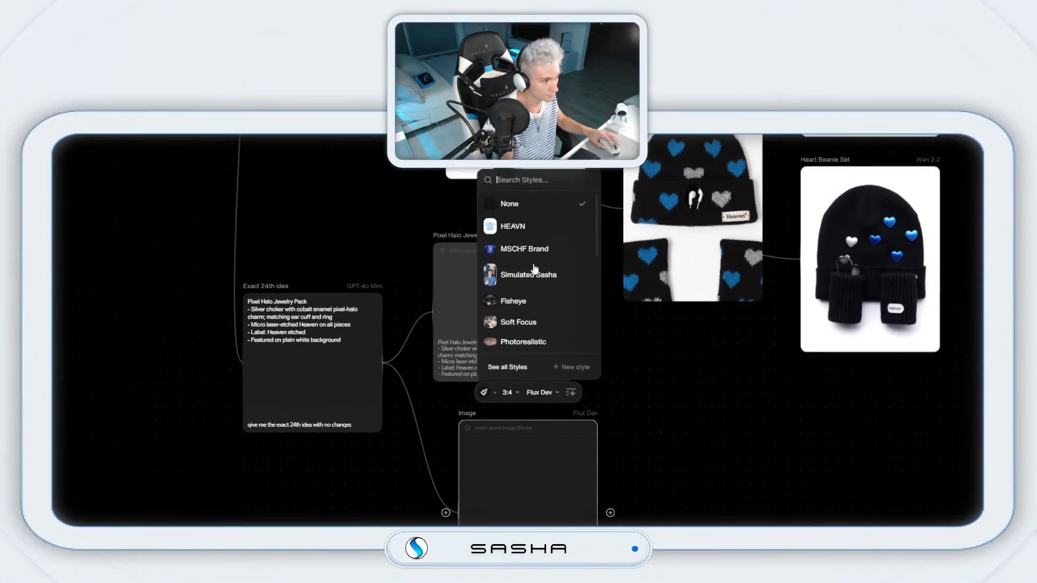
click(520, 331)
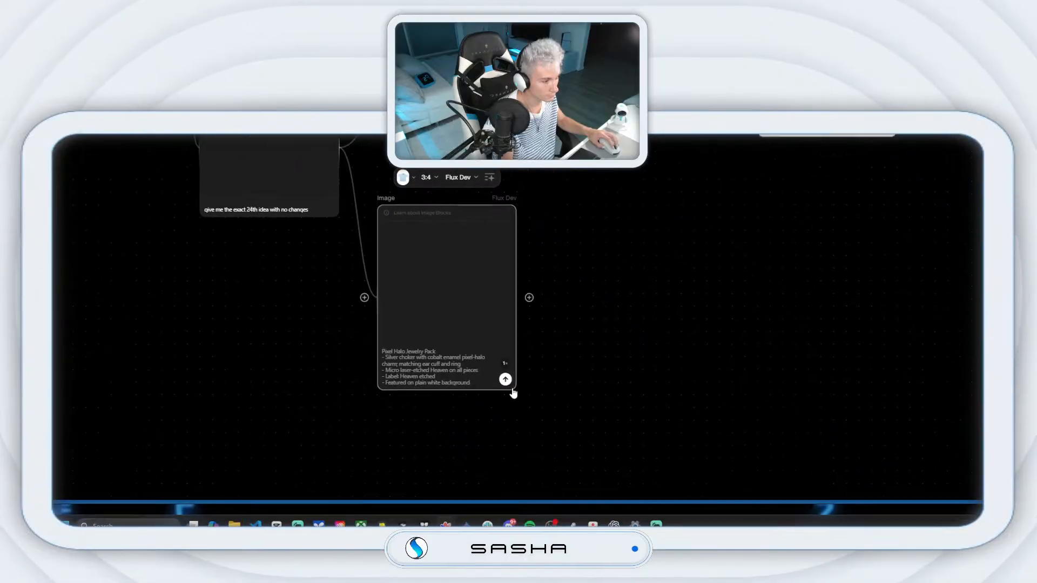
Step: Add a 3:4 Imagen 4 image block from the 24th idea, move it beside the Flux Dev jewelry blocks, and generate it
drag(370, 140, 666, 234)
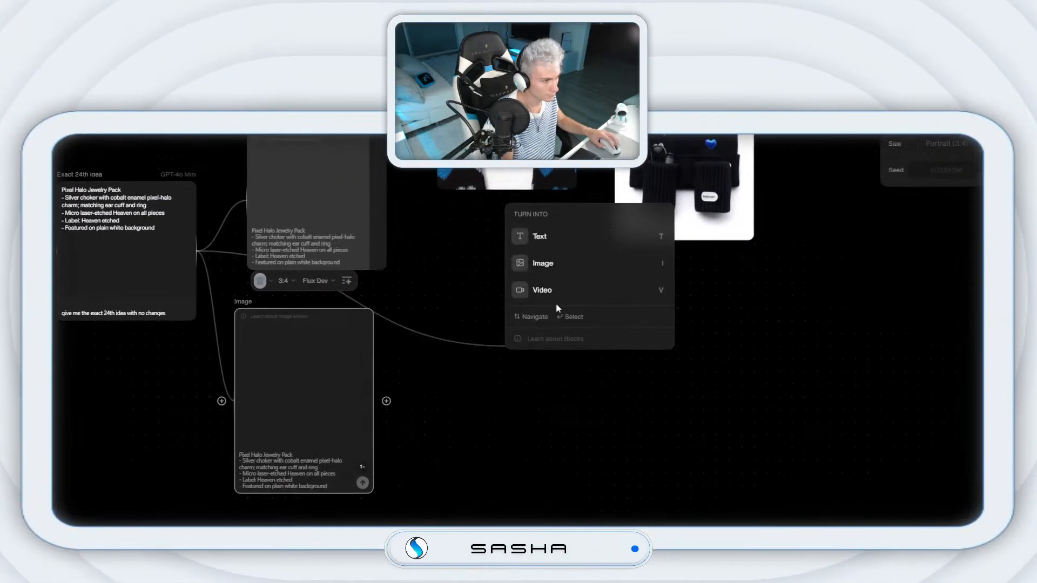
click(522, 335)
click(528, 308)
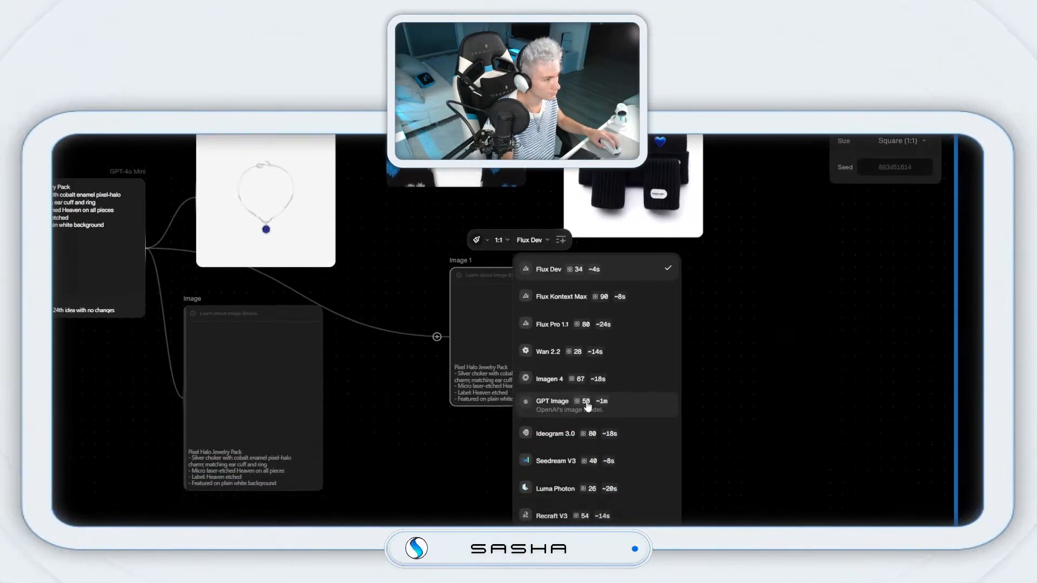
click(562, 323)
click(499, 188)
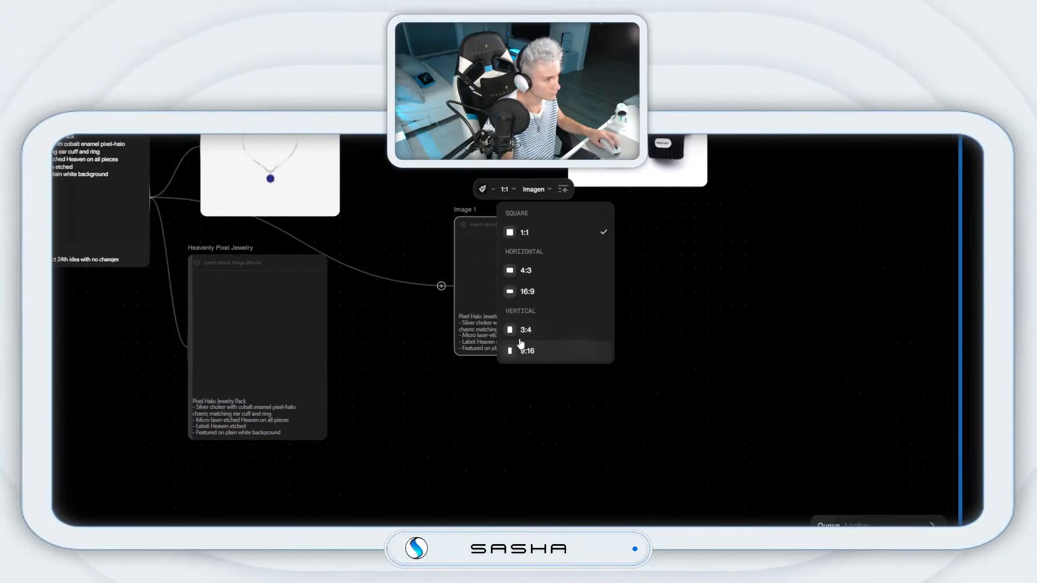
click(544, 346)
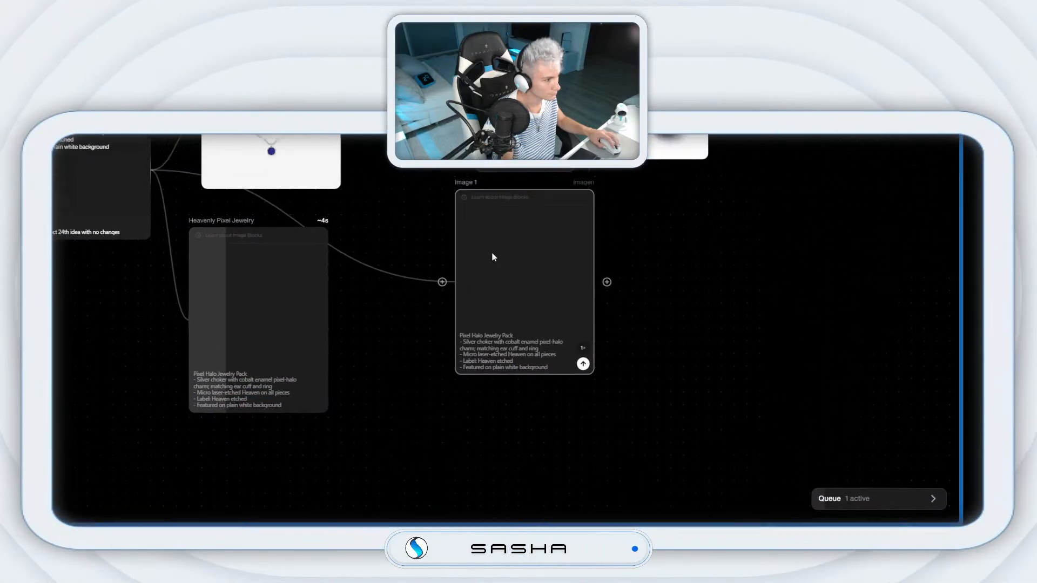
drag(523, 333, 459, 283)
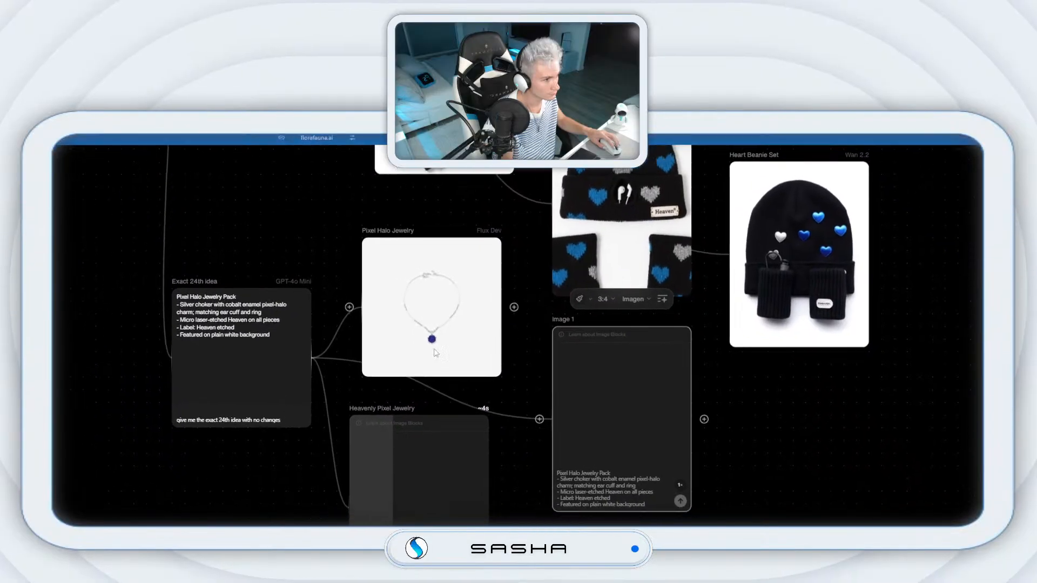
Step: Add a 3:4 Seedream V3 image block from the 24th idea, place it below the Imagen jewelry block, and generate it
drag(511, 331, 510, 412)
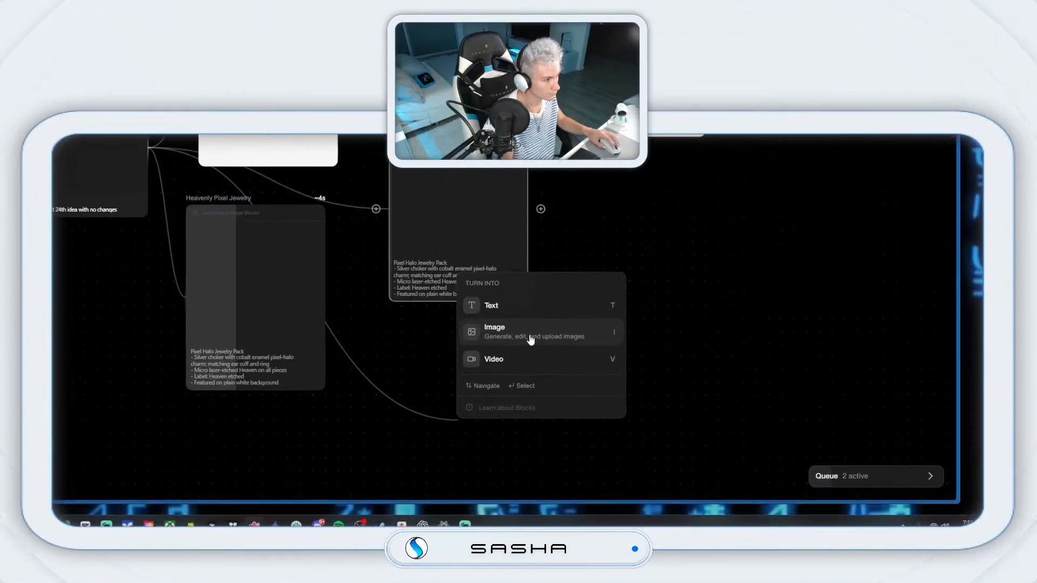
click(530, 342)
click(498, 410)
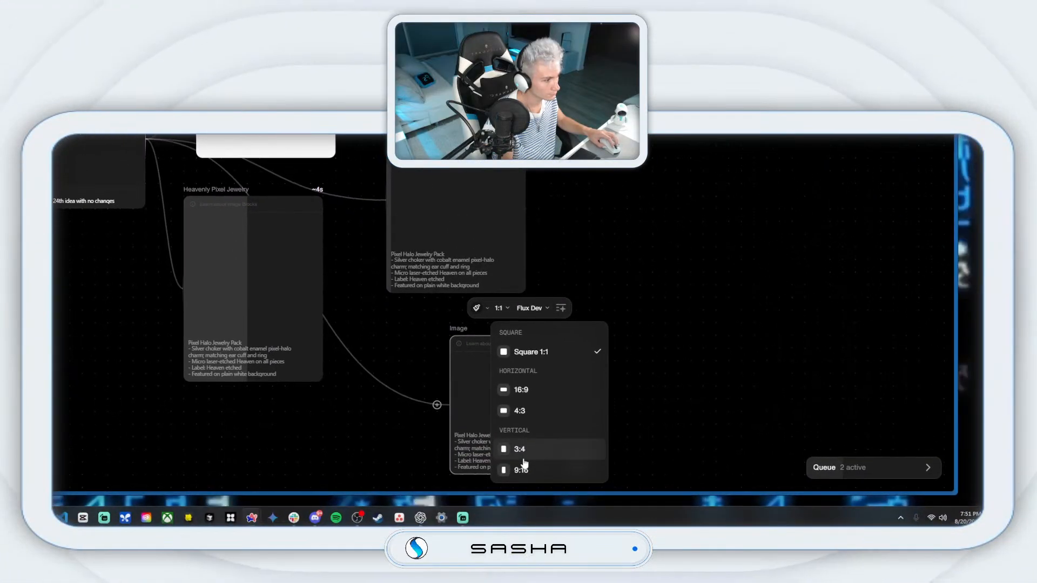
click(531, 307)
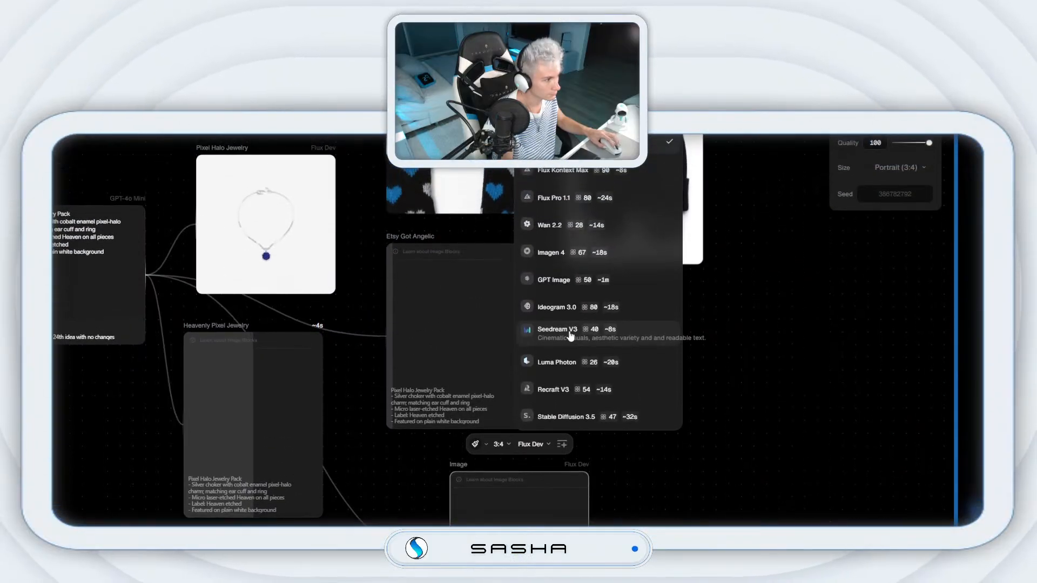
click(569, 332)
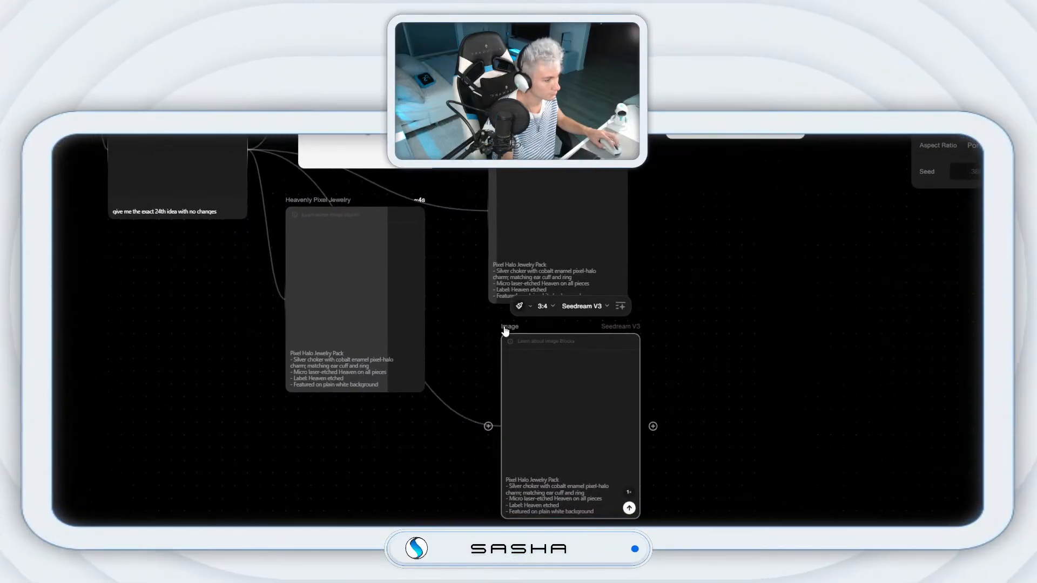
click(631, 514)
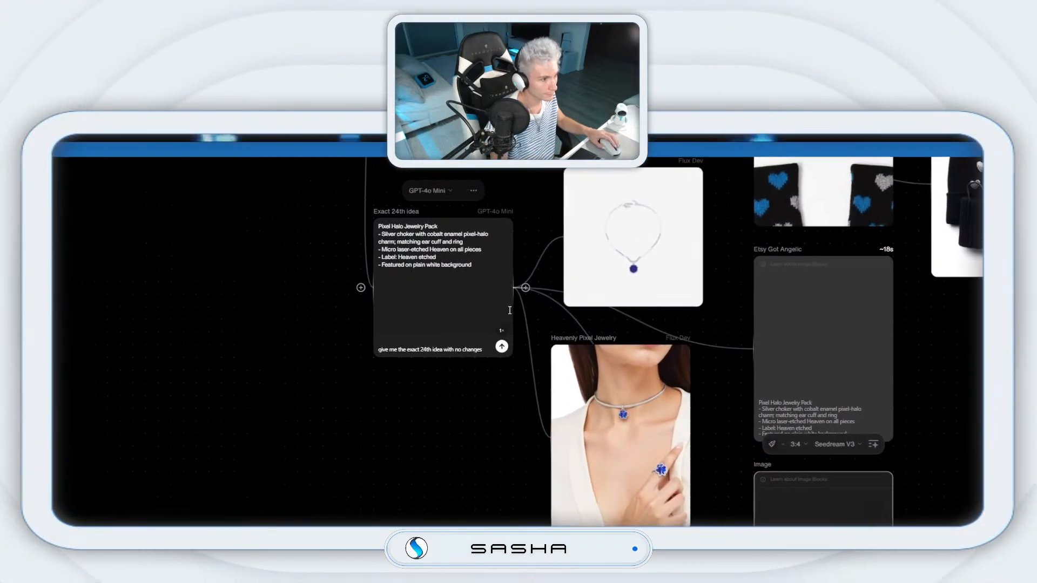
Step: Add a 3:4 Wan 2.2 image block from the 24th idea, move it beside the Seedream jewelry block, and generate it
drag(491, 229, 948, 489)
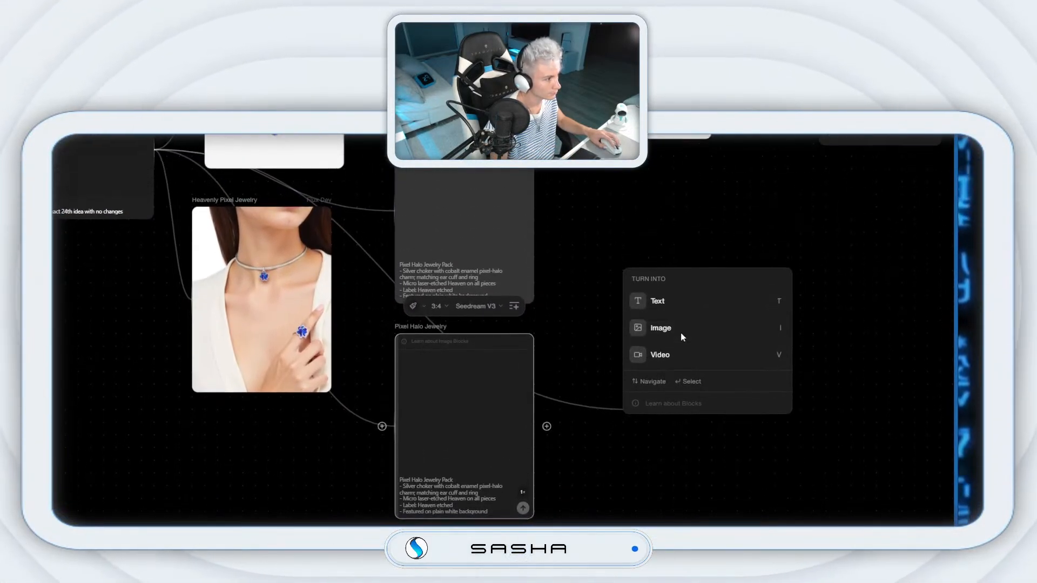
click(679, 289)
click(704, 334)
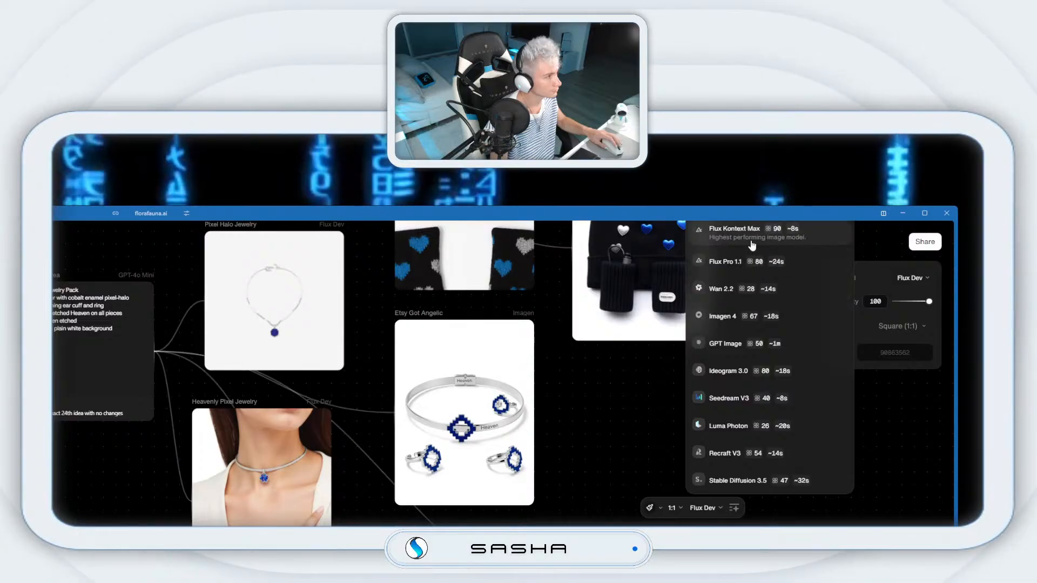
click(739, 303)
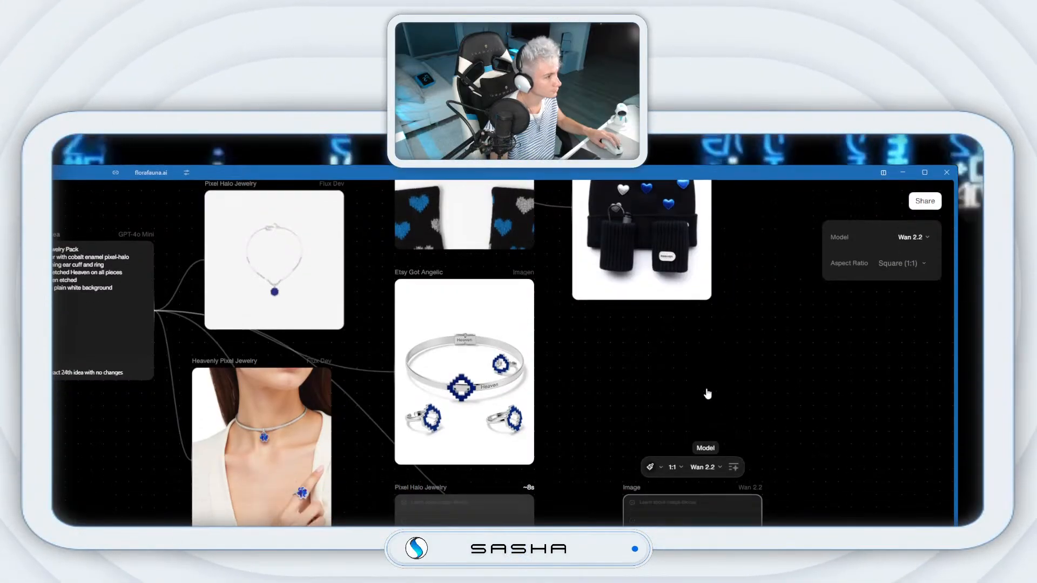
click(672, 508)
click(702, 363)
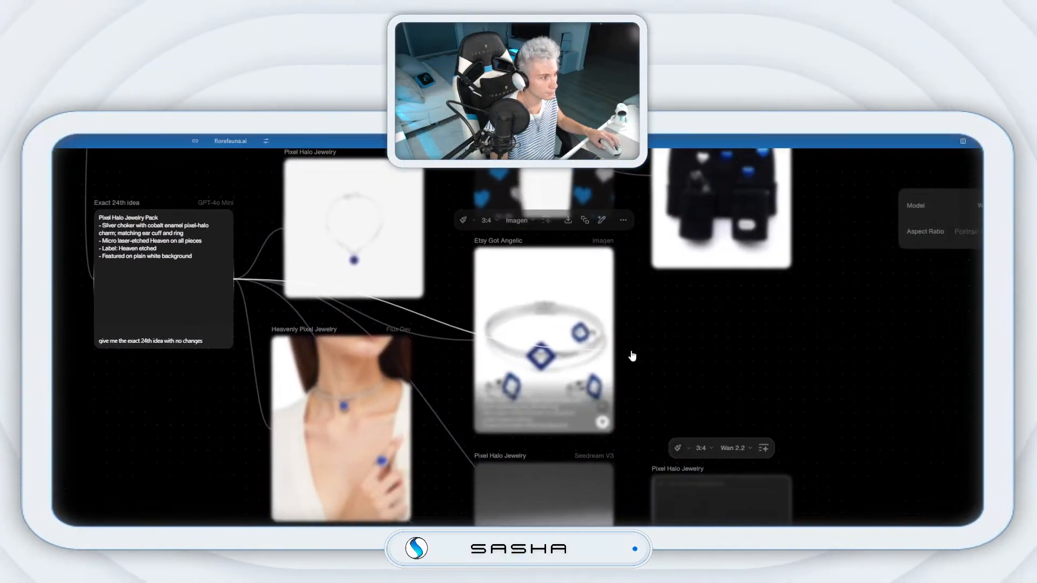
Step: Add another 3:4 Imagen 4 image block beside the first Imagen jewelry set, moving the Wan 2.2 block down to make room
drag(632, 356, 811, 300)
click(797, 280)
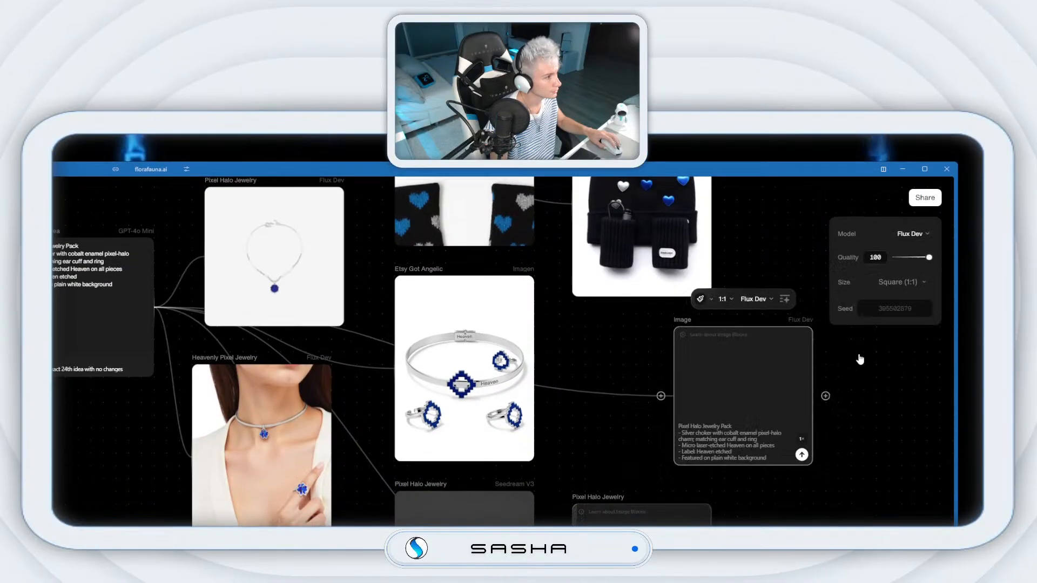
click(755, 290)
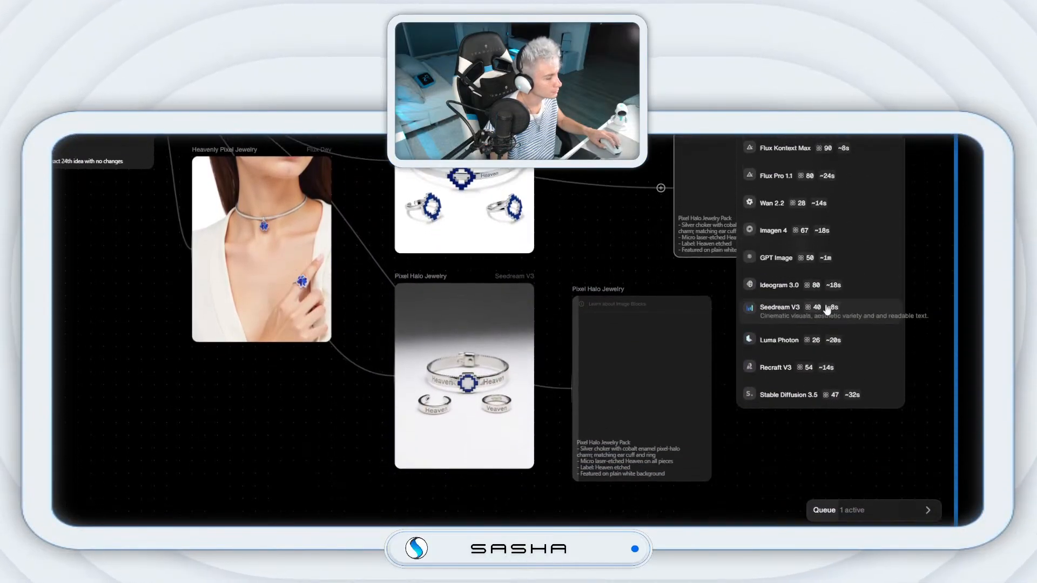
click(791, 328)
drag(607, 399, 601, 450)
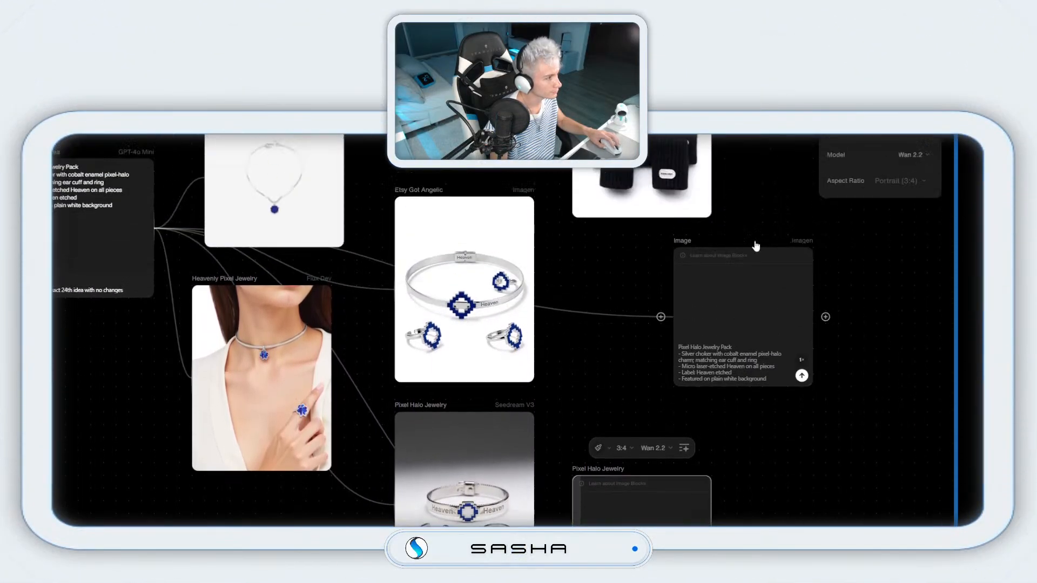
click(756, 247)
click(729, 221)
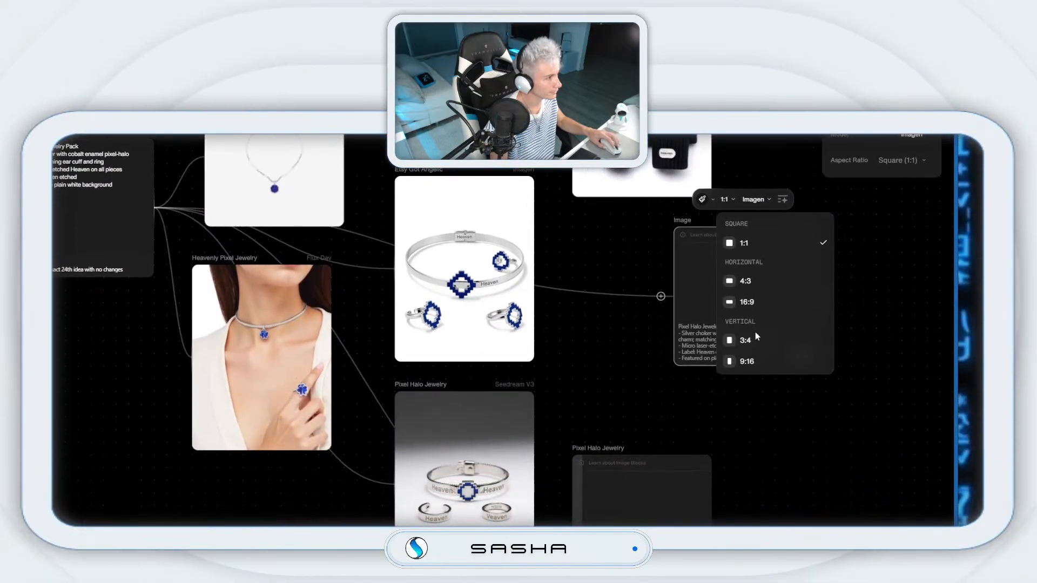
click(754, 358)
drag(695, 334, 593, 334)
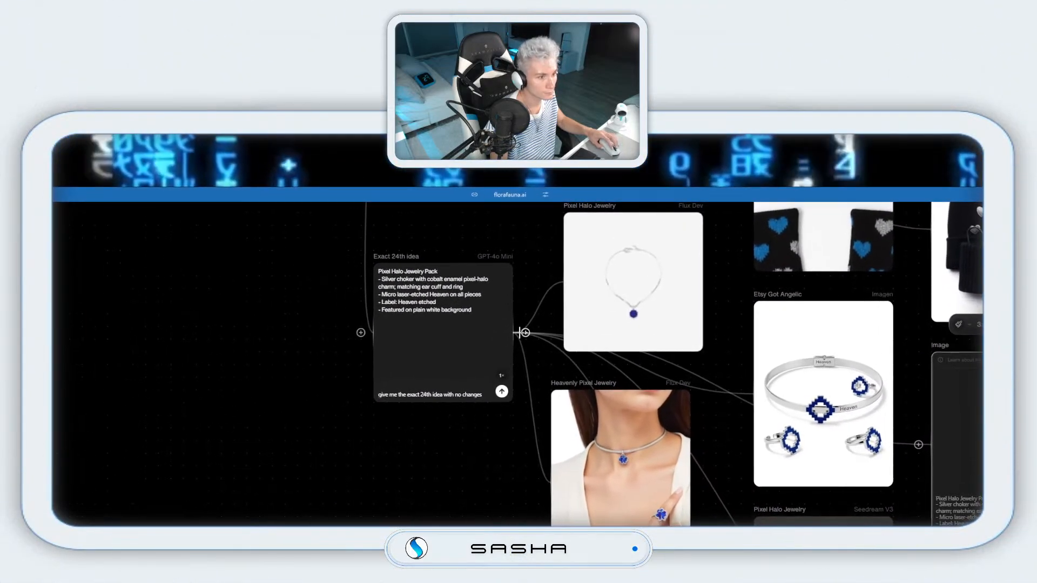
Step: Add a 3:4 Flux Kontext image block from the 24th idea, place it beside the second Imagen jewelry block, and generate it
drag(520, 332, 1036, 530)
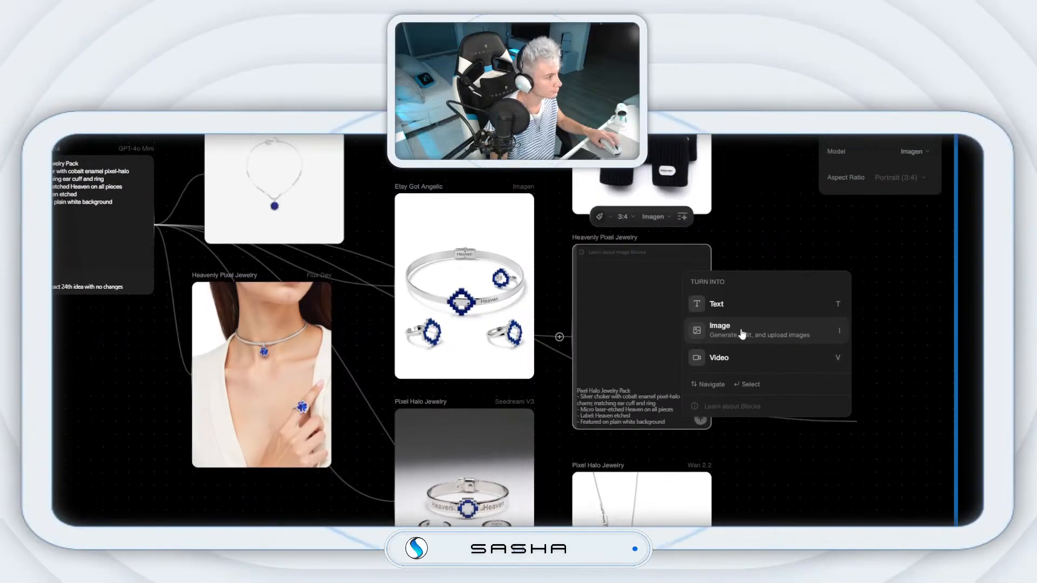
click(742, 335)
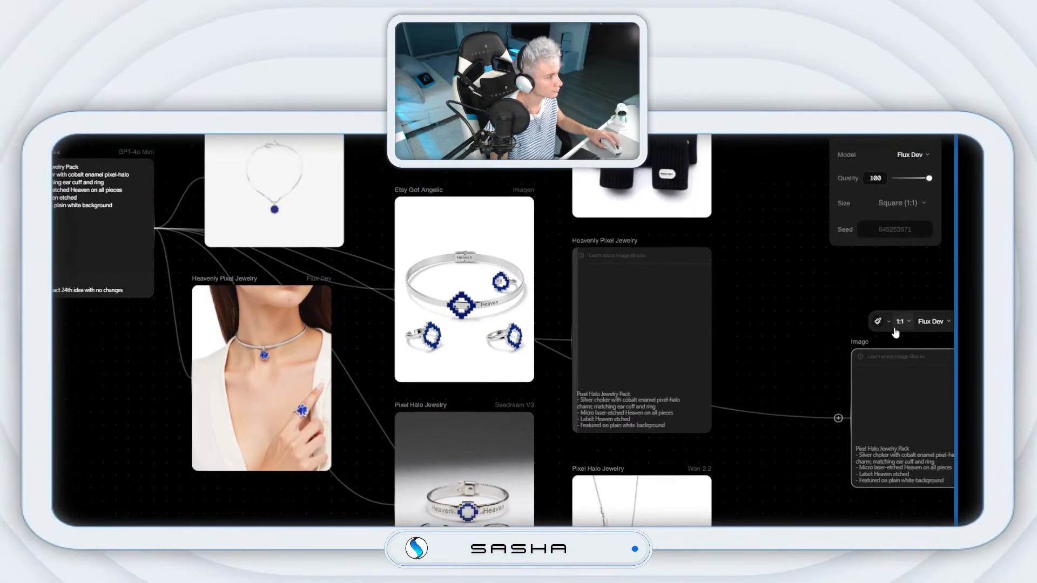
click(931, 324)
click(831, 326)
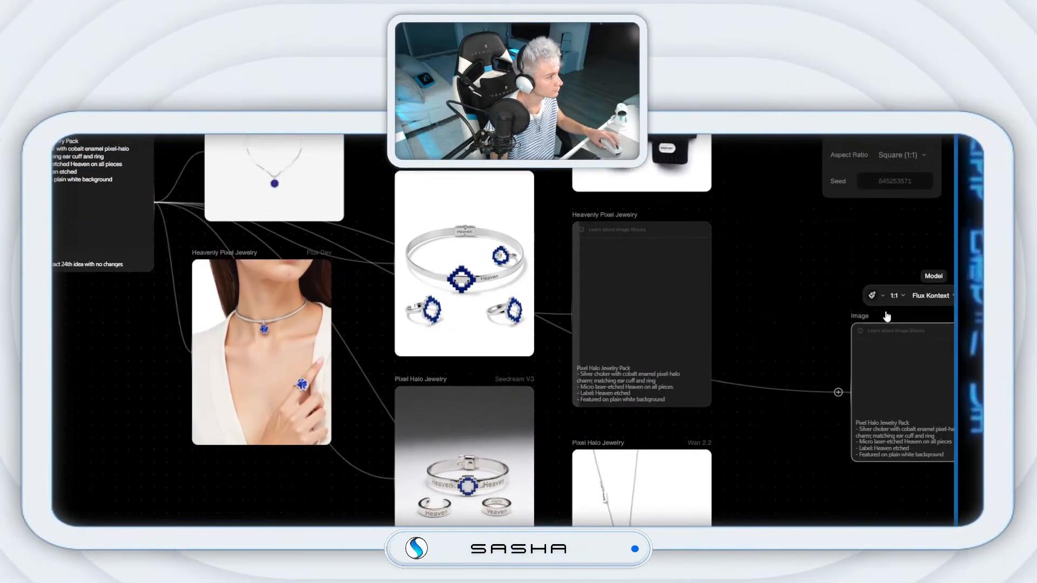
click(895, 327)
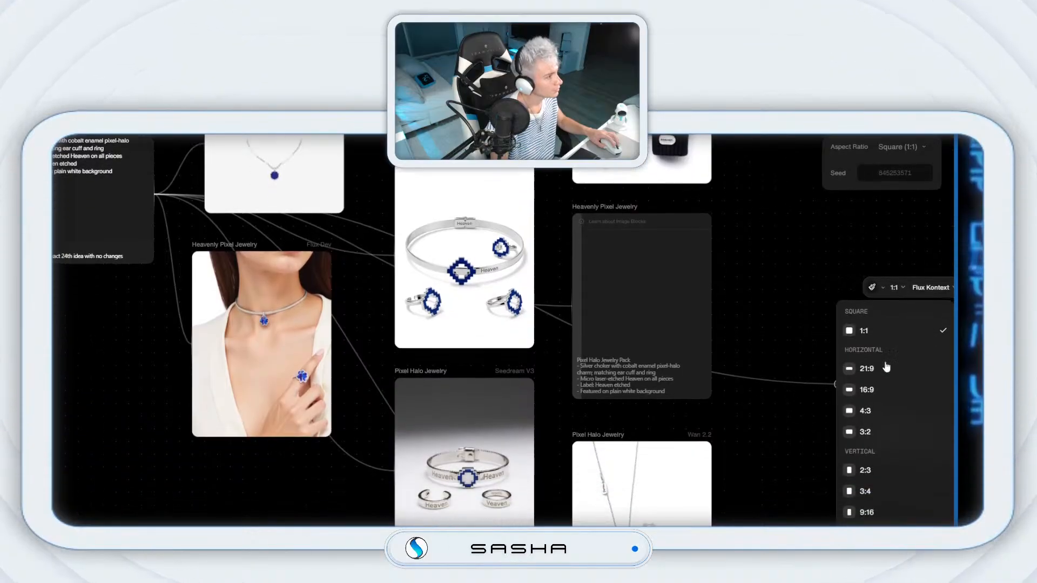
click(866, 371)
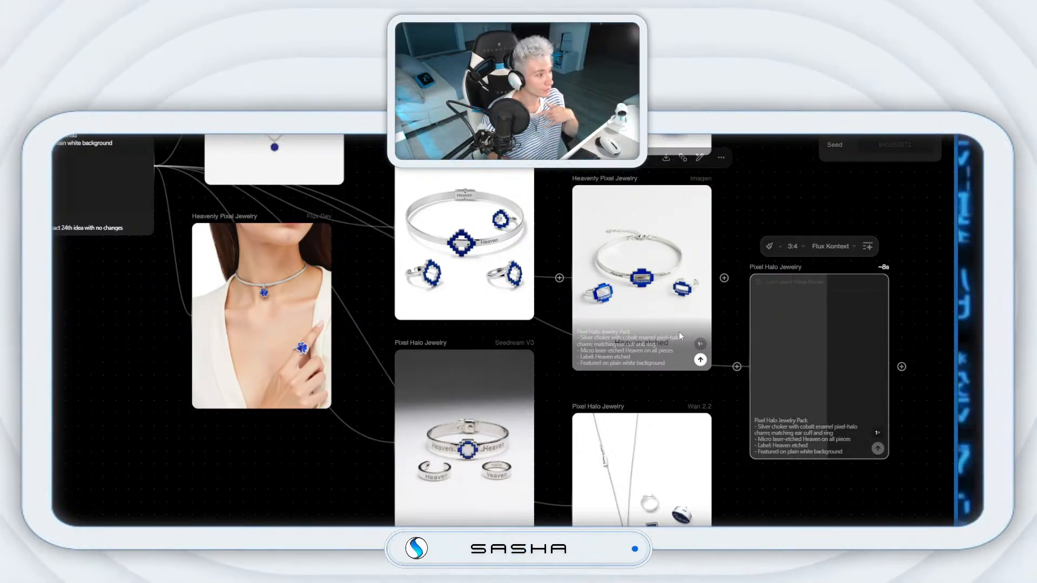
Step: Duplicate the 24th idea text block, move the copy below the jewelry images, change its title and prompt to the exact 25th idea, and run it
scroll(679, 332, down, 1)
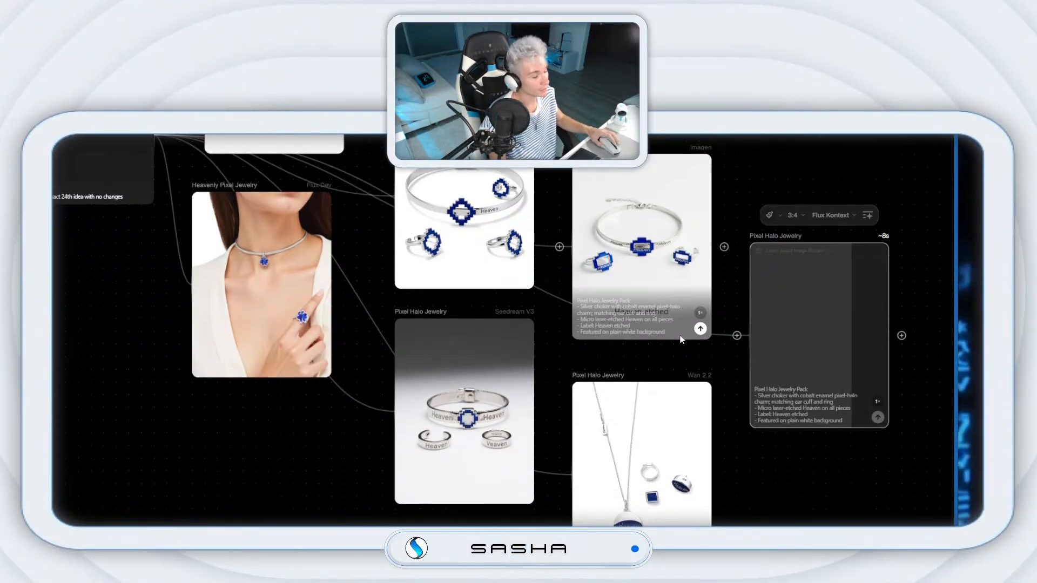
scroll(685, 324, up, 2)
drag(653, 454, 699, 363)
scroll(518, 296, up, 3)
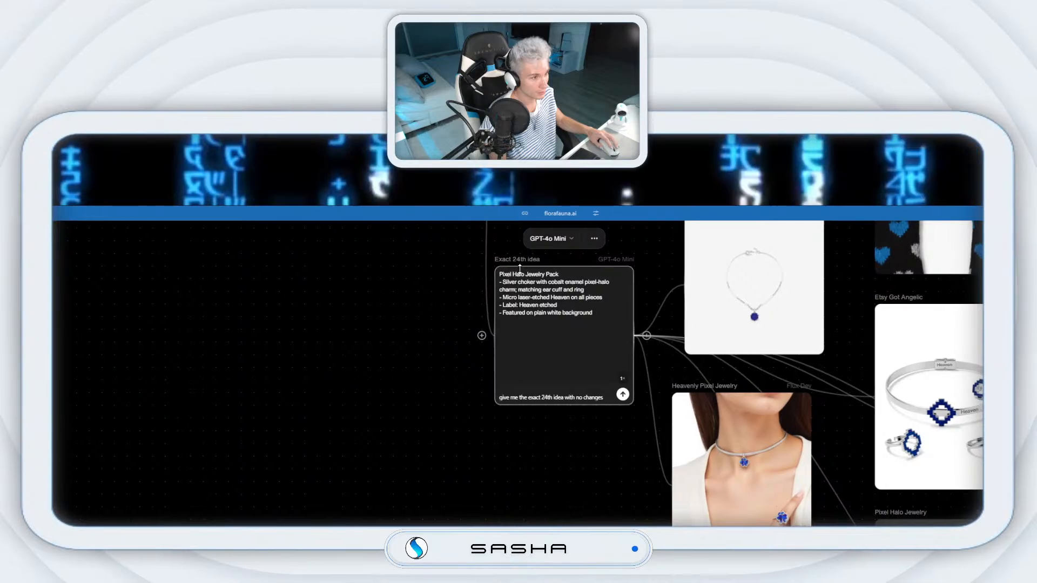
right_click(519, 260)
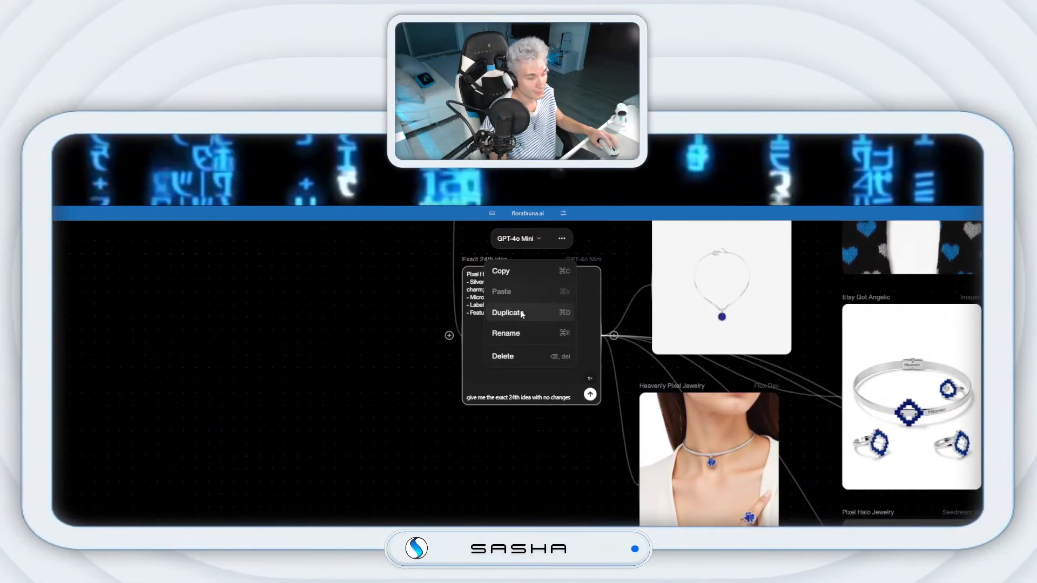
click(540, 319)
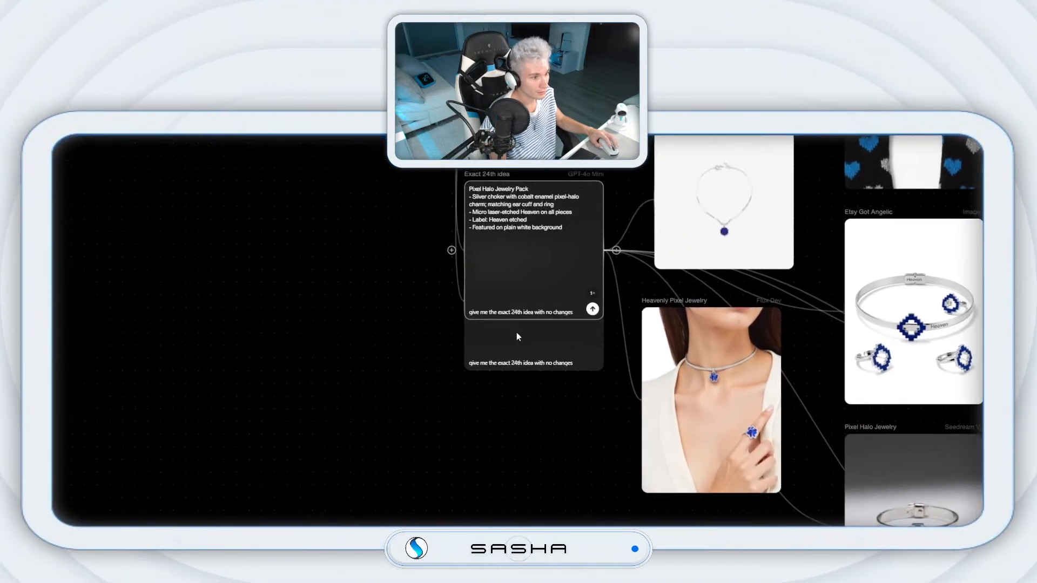
drag(400, 357, 400, 382)
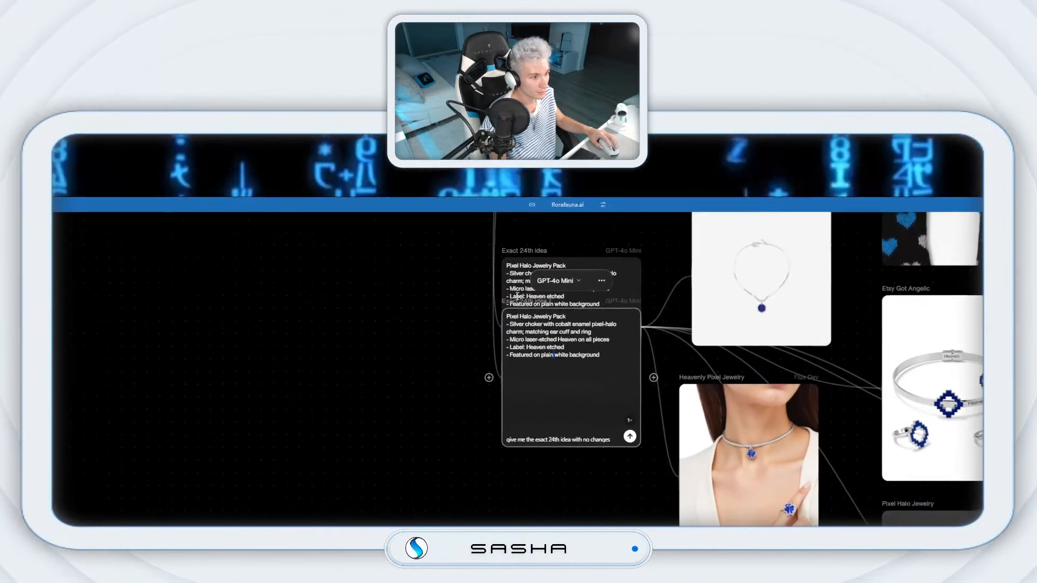
drag(529, 310, 521, 347)
drag(607, 313, 535, 266)
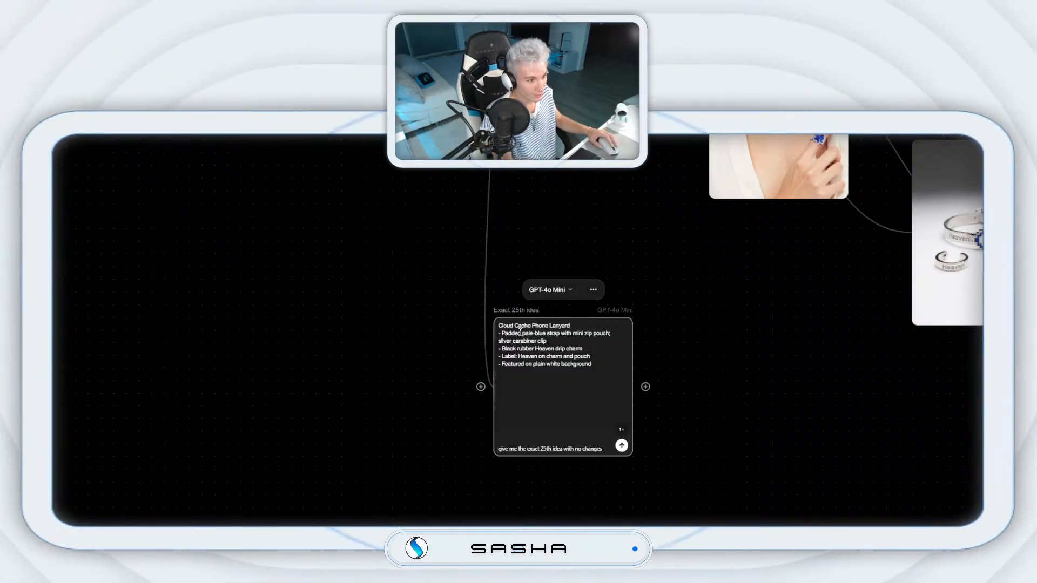
Step: Add a square Flux Dev image block with the HEAVN style from the 25th idea, place it beside the text block, and generate it
drag(645, 387, 768, 437)
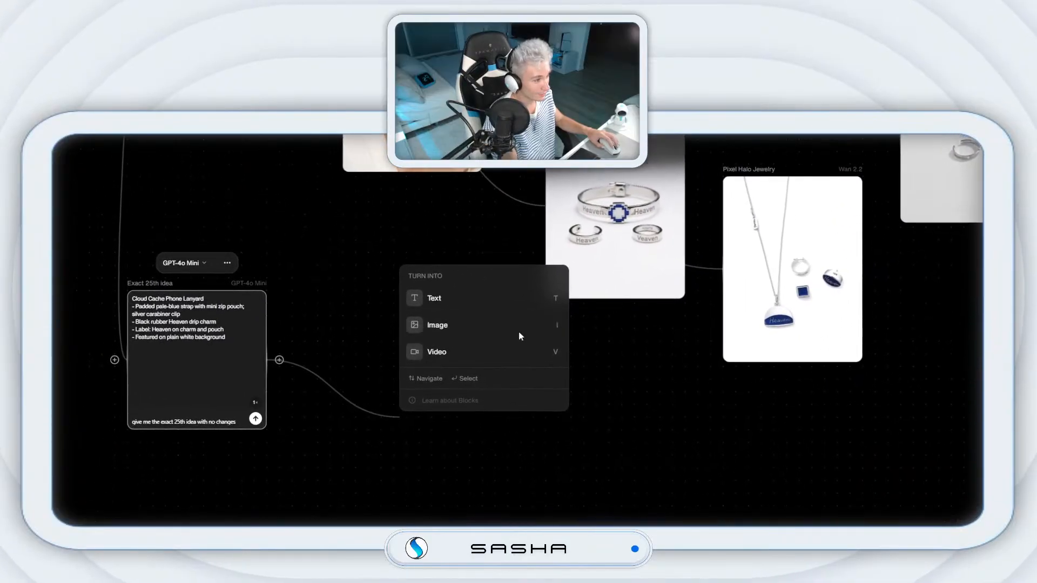
click(643, 248)
click(600, 243)
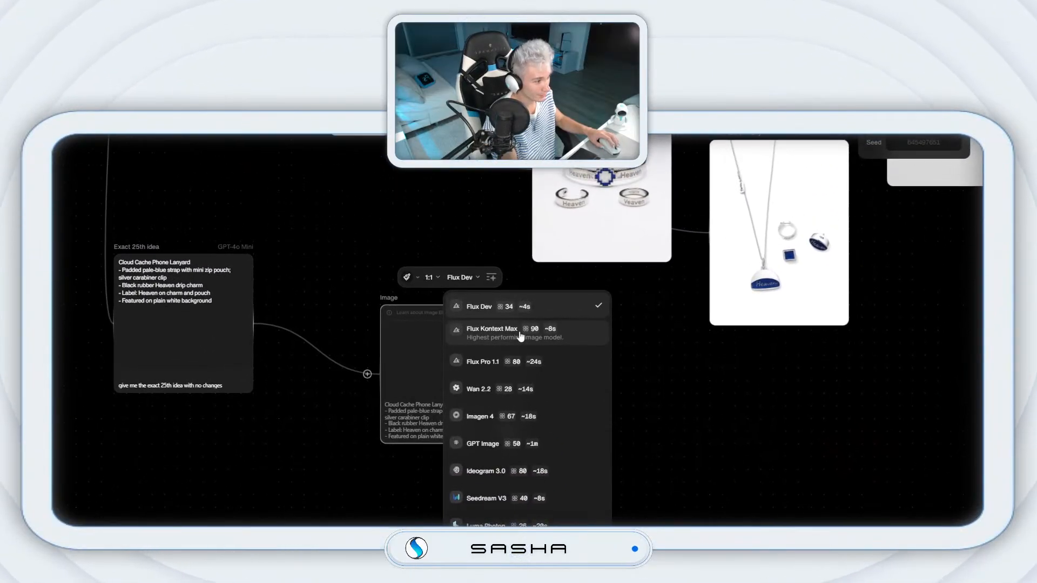
click(494, 323)
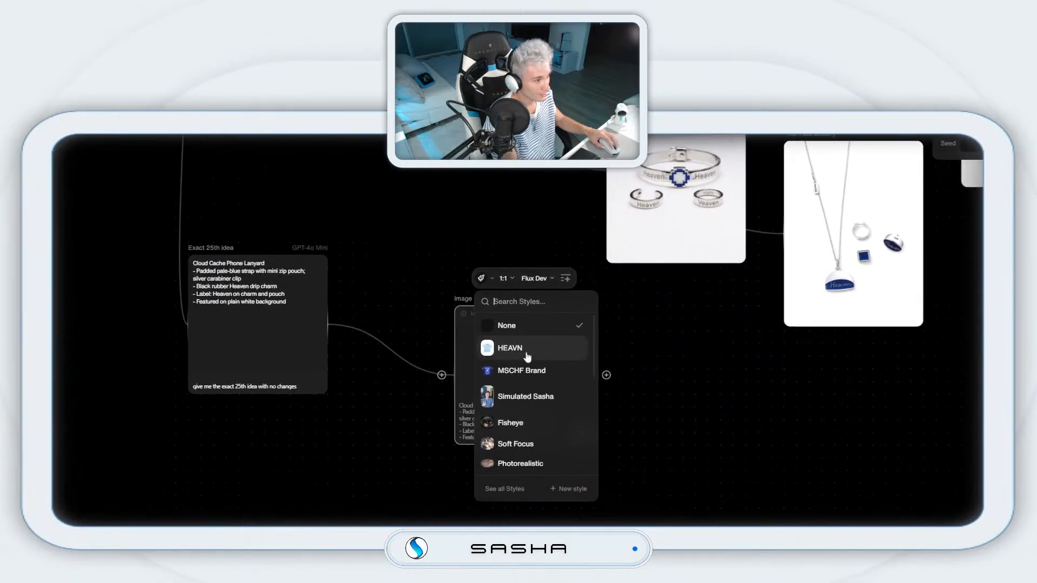
click(525, 398)
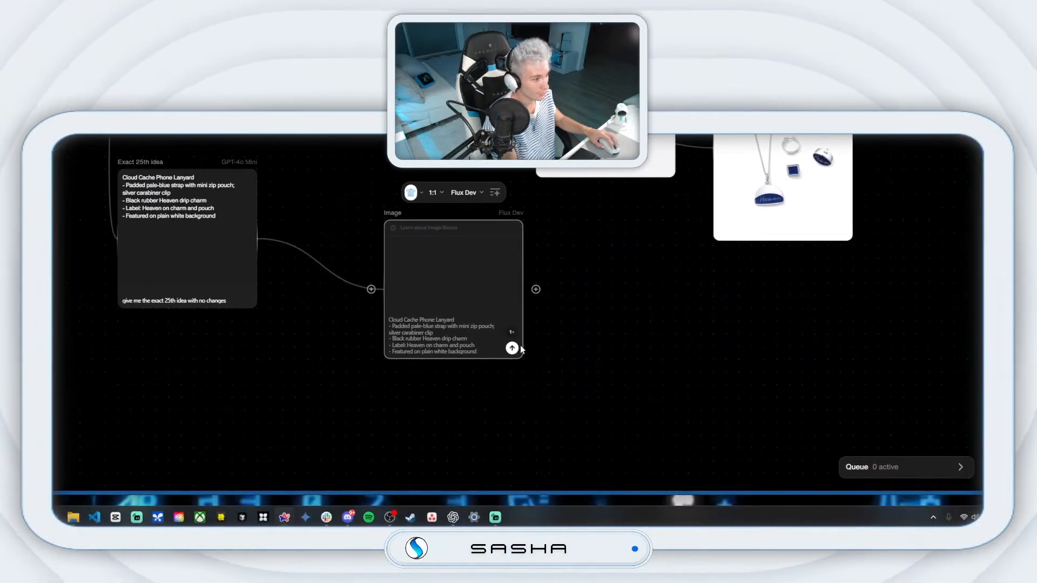
drag(584, 414, 520, 301)
Step: Add a 3:4 Flux Dev image block with the HEAVN style from the 25th idea, place it below the square lanyard block, and generate it
drag(451, 428, 527, 526)
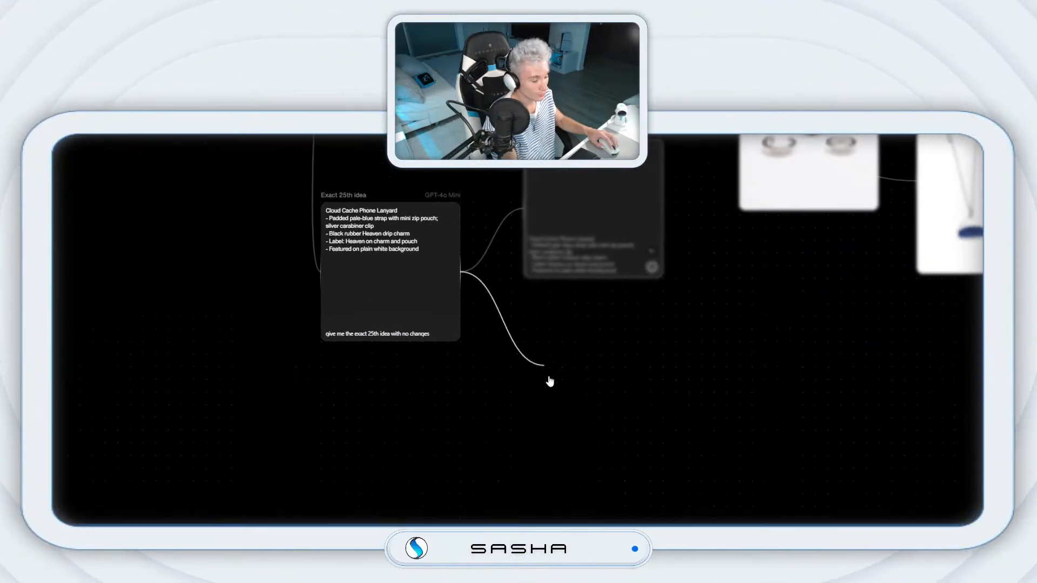
drag(551, 378, 565, 435)
click(655, 372)
click(630, 346)
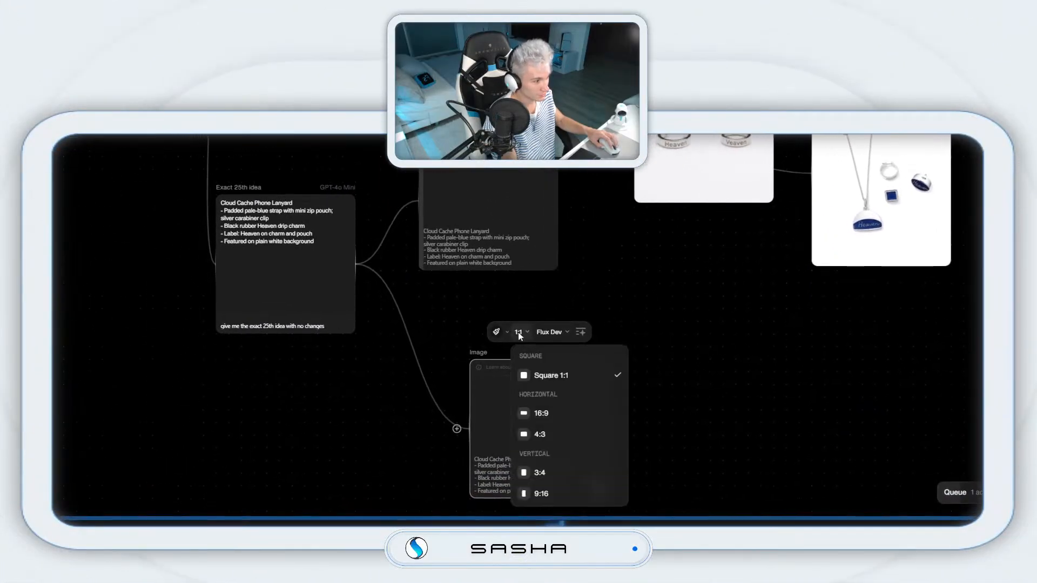
click(529, 473)
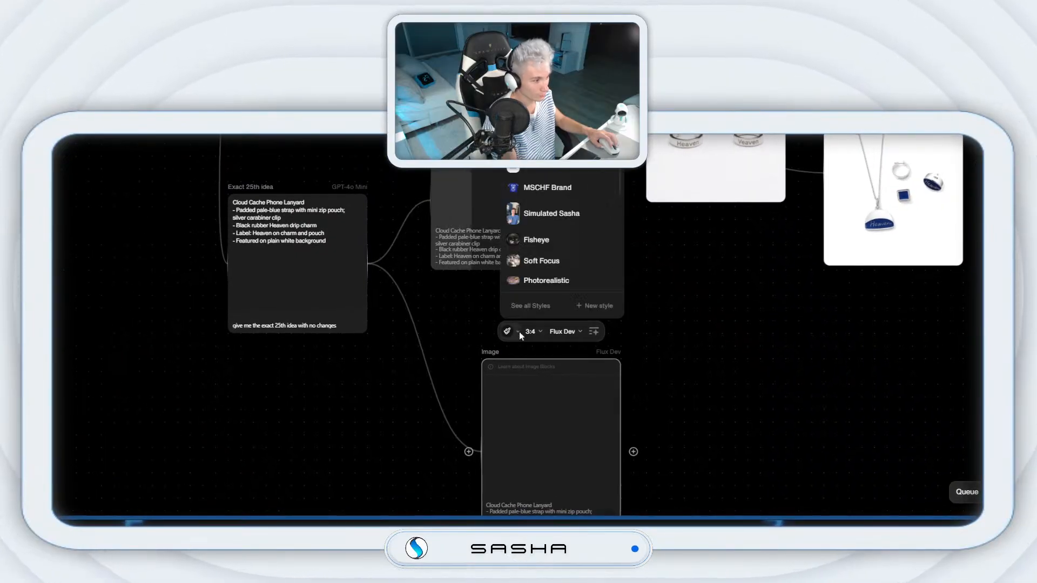
click(545, 168)
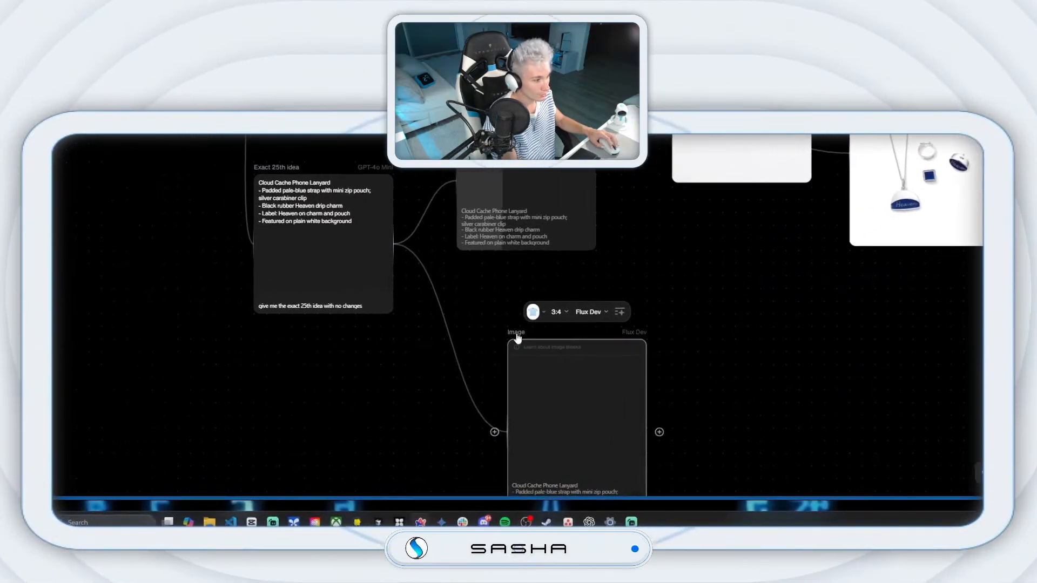
drag(517, 337, 466, 274)
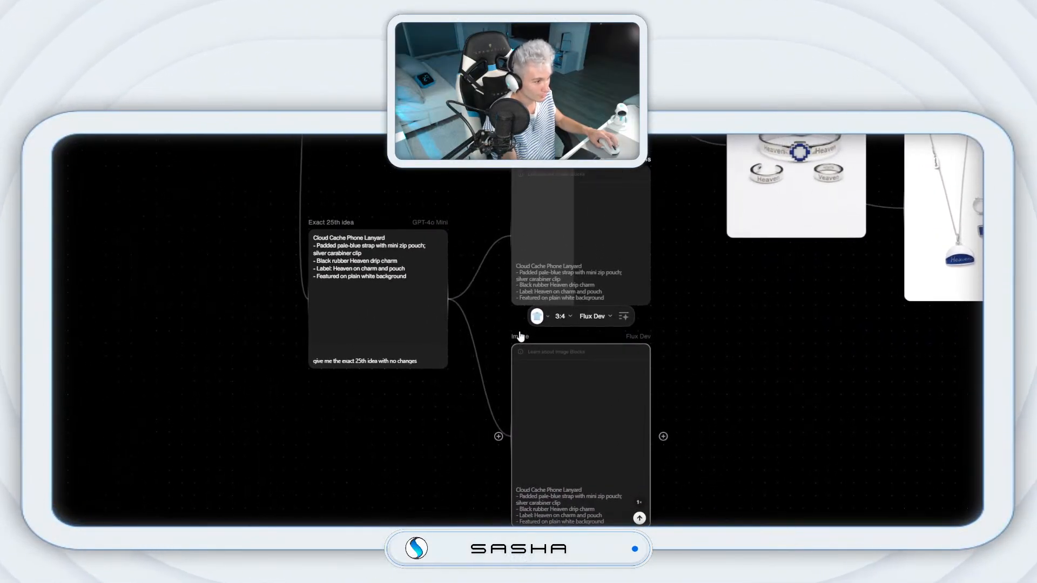
click(585, 450)
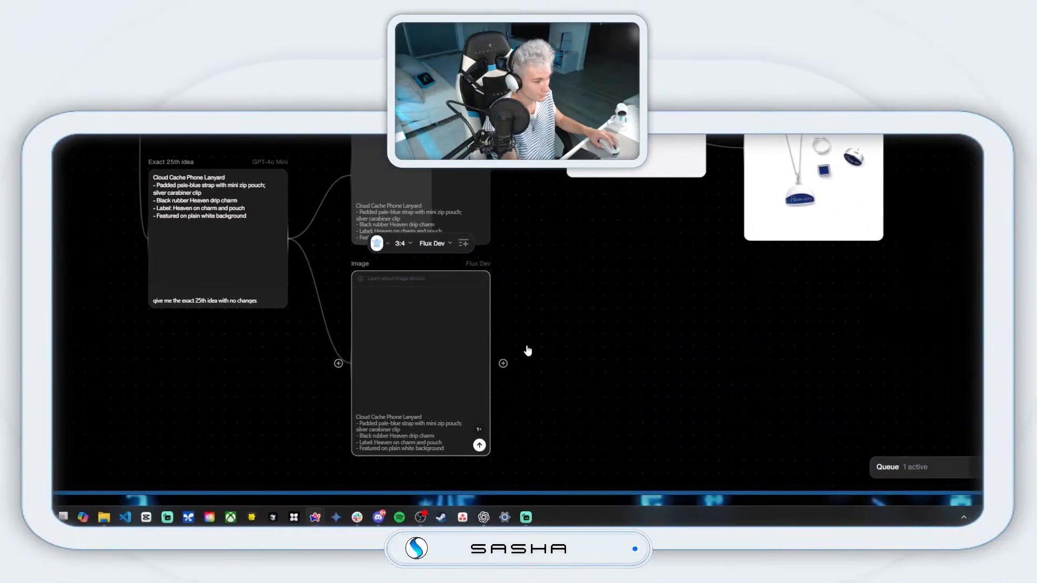
Step: Add a 3:4 Imagen 4 image block from the 25th idea, generate it, and align it beside the Flux Dev lanyard blocks
drag(517, 332, 858, 410)
click(898, 340)
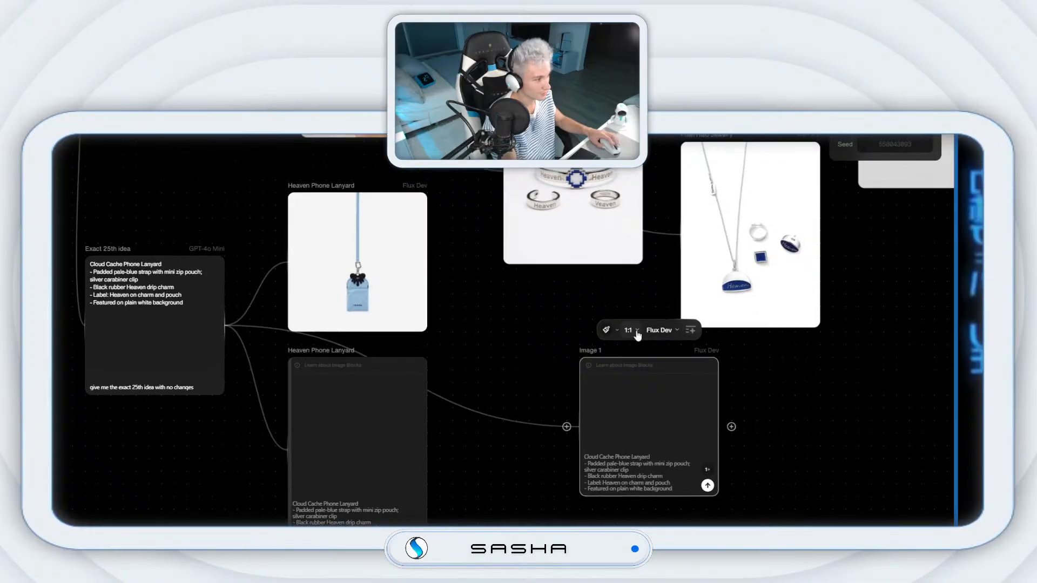
click(629, 329)
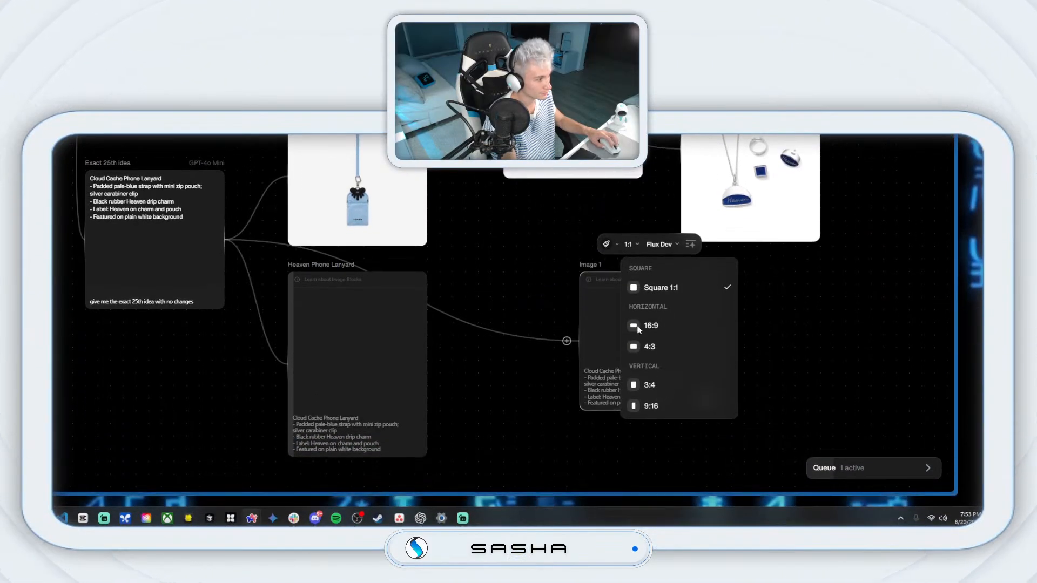
click(643, 384)
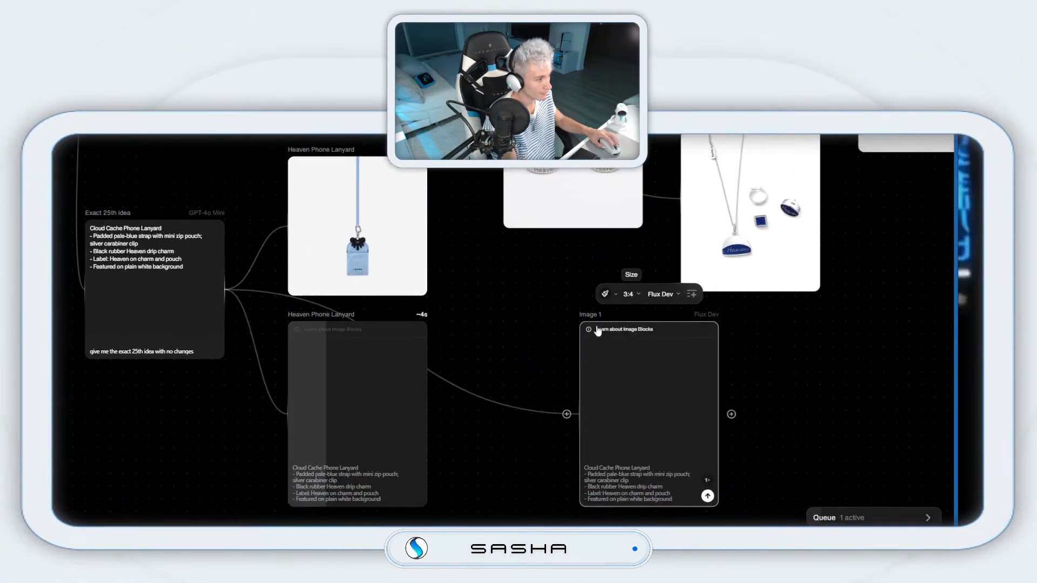
click(659, 324)
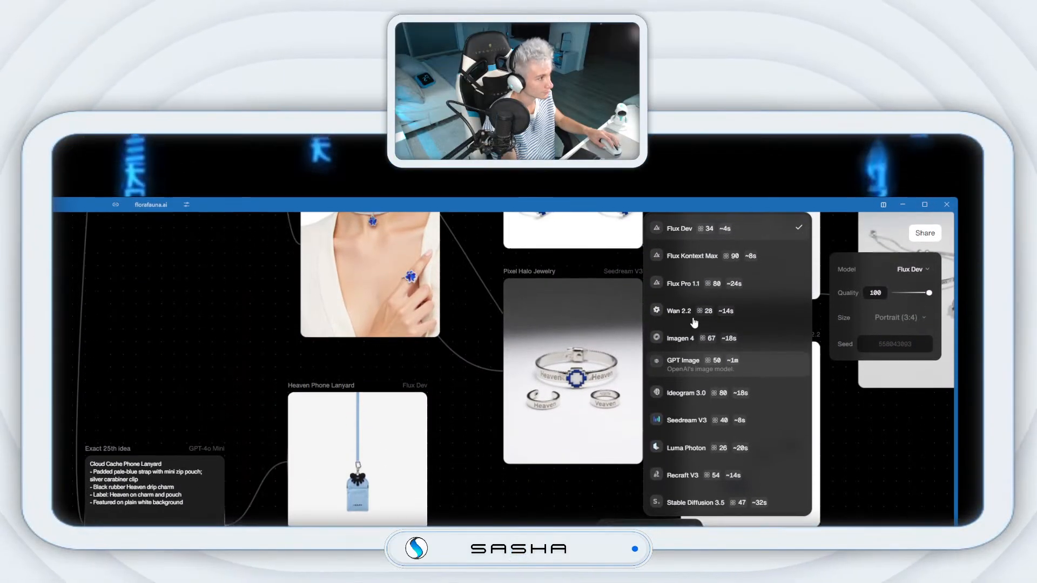
click(706, 334)
click(630, 324)
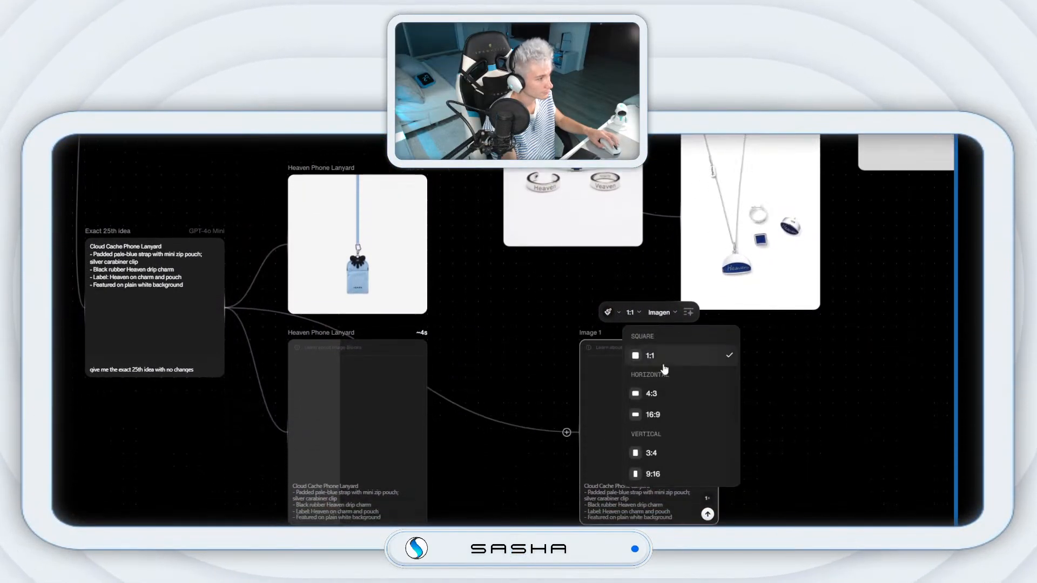
click(651, 385)
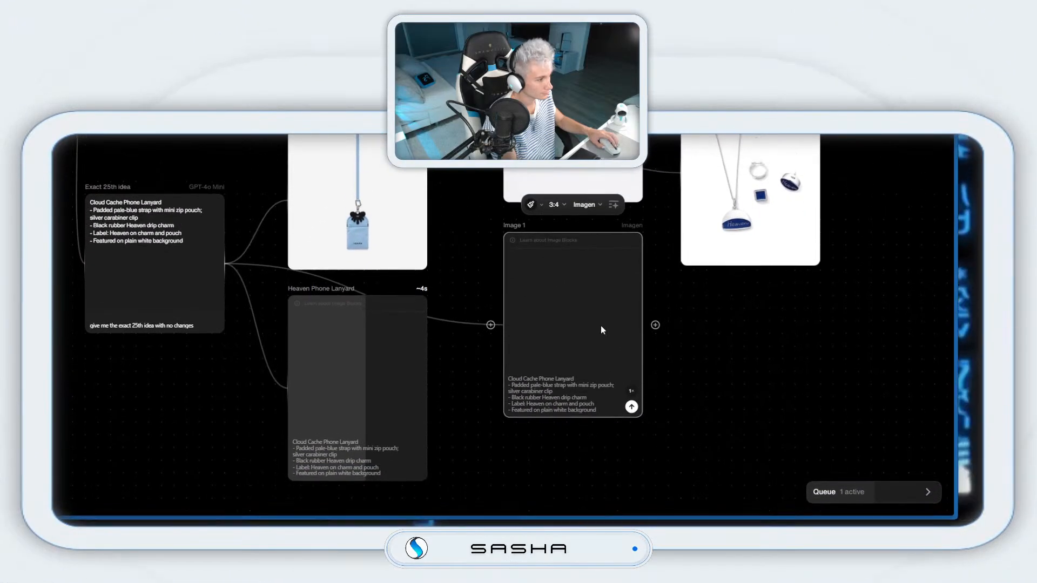
click(316, 390)
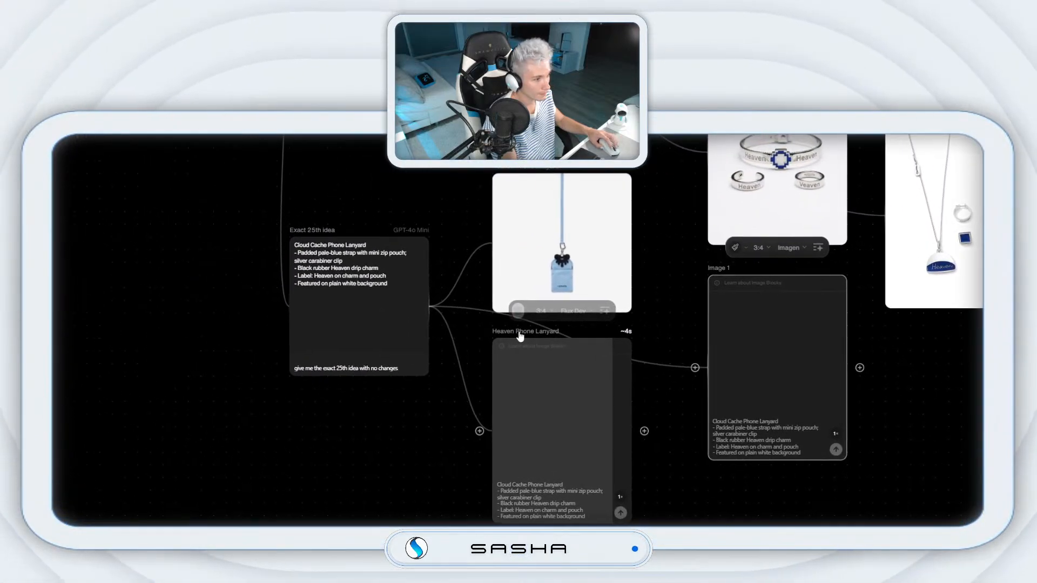
click(521, 178)
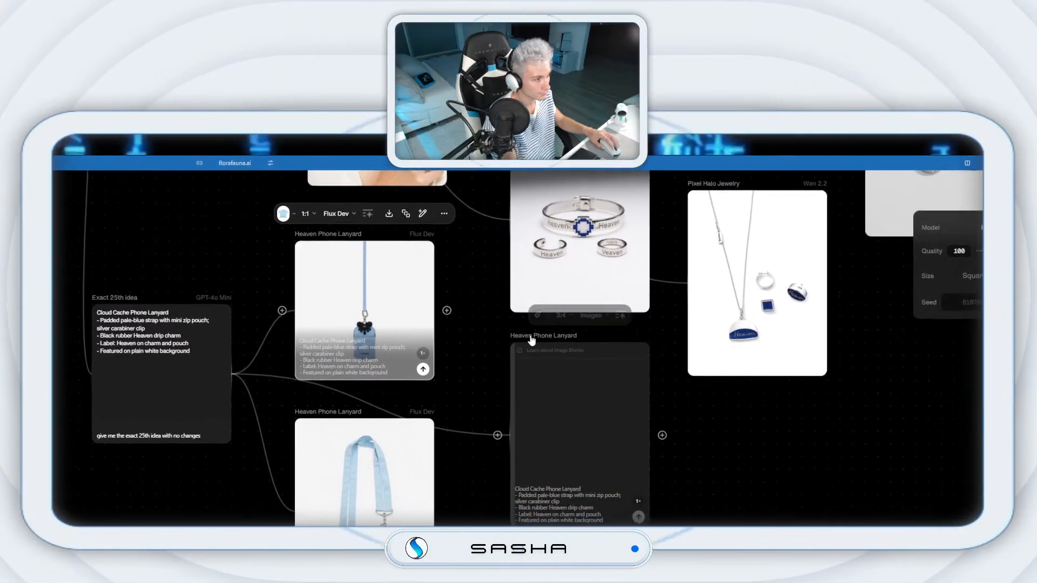
drag(728, 395, 703, 382)
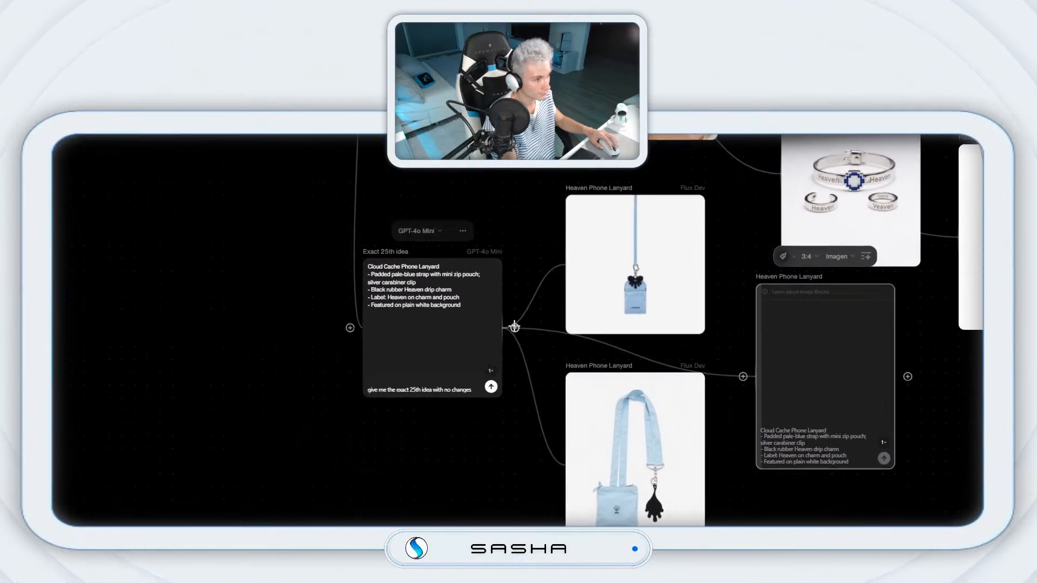
Step: Add a 3:4 Seedream V3 image block from the 25th idea, place it below the Imagen lanyard block, and generate it
drag(514, 328, 599, 367)
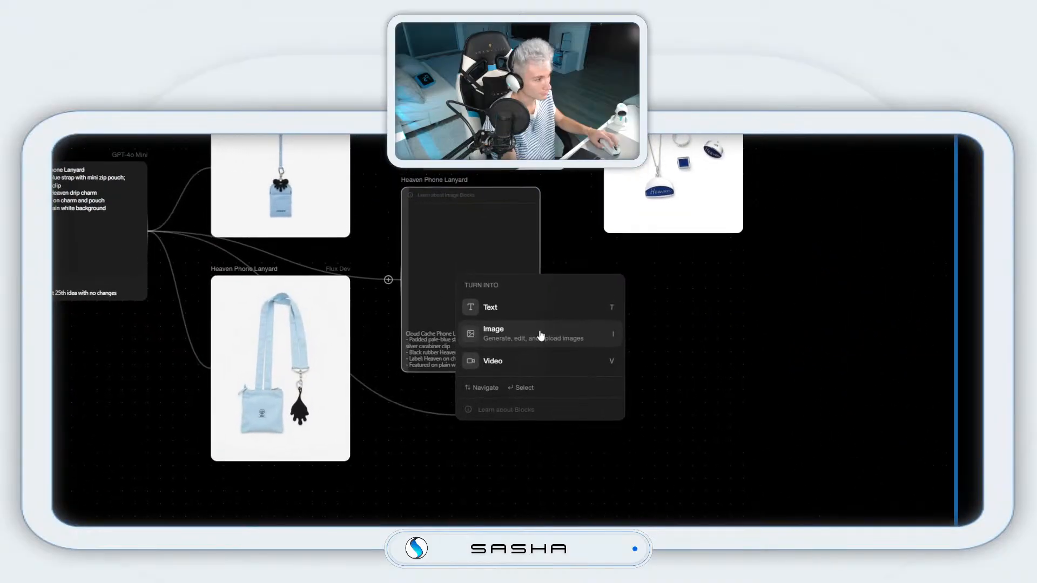
click(541, 336)
click(531, 371)
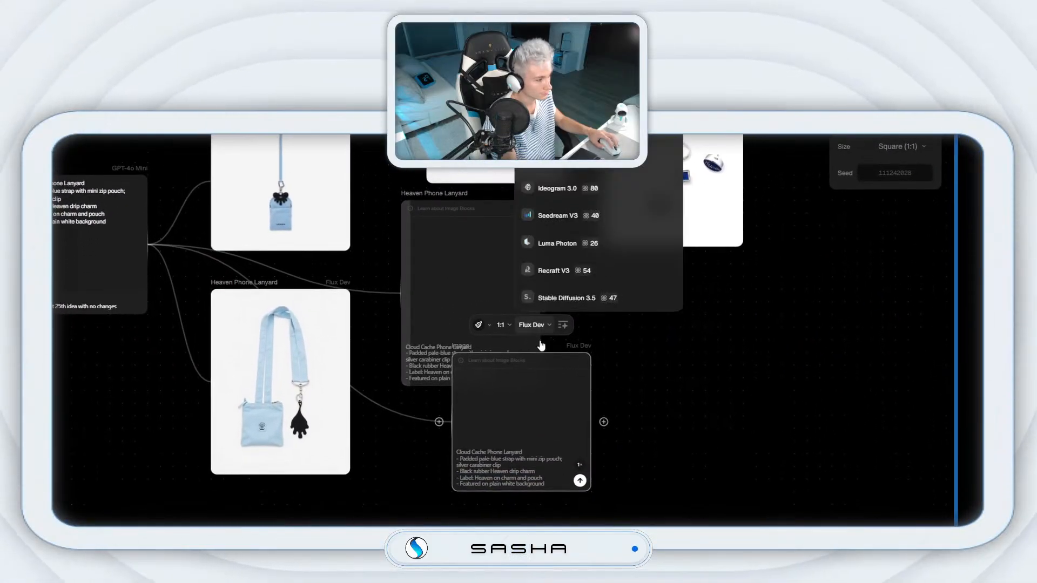
click(592, 292)
click(493, 402)
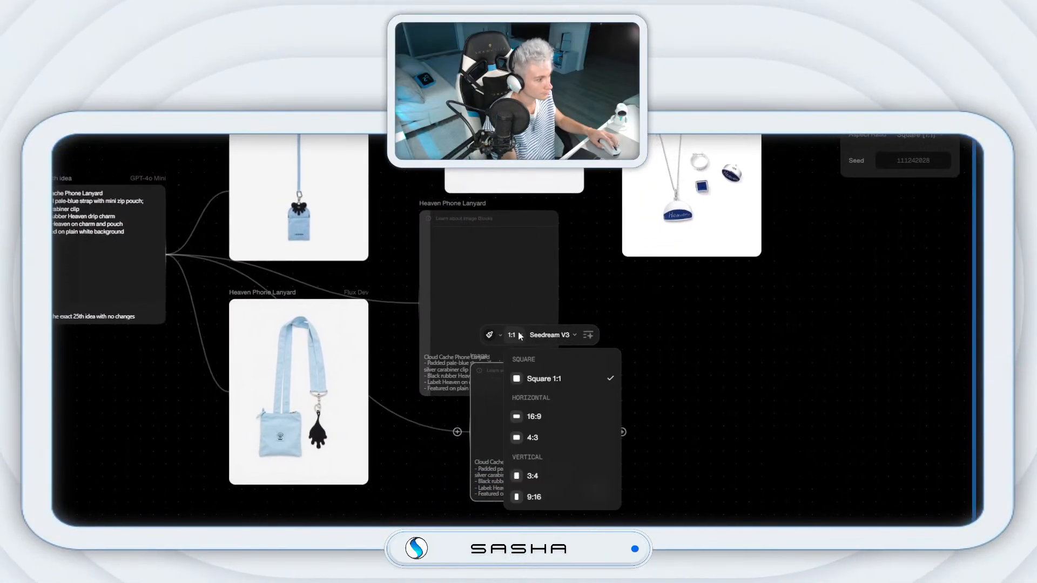
click(535, 379)
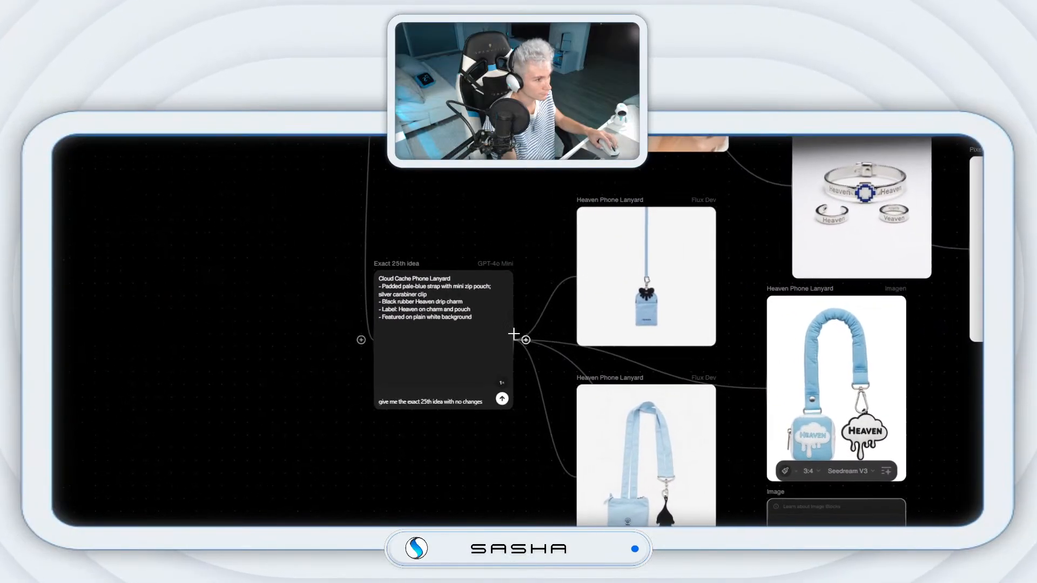
Step: Add a 3:4 Wan 2.2 image block from the 25th idea, place it beside the Seedream lanyard block, and generate it
drag(514, 335, 621, 379)
click(690, 334)
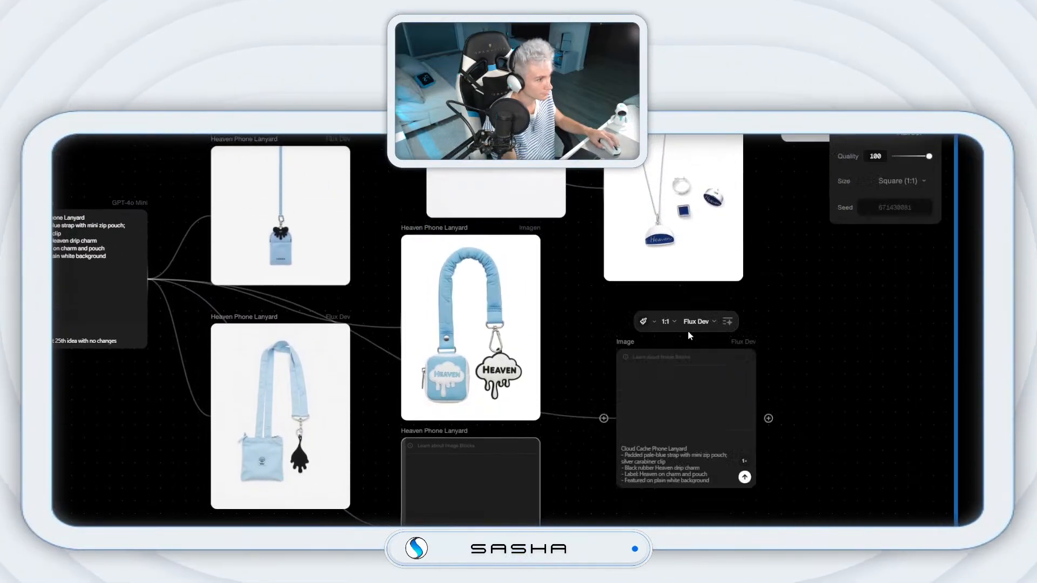
click(695, 330)
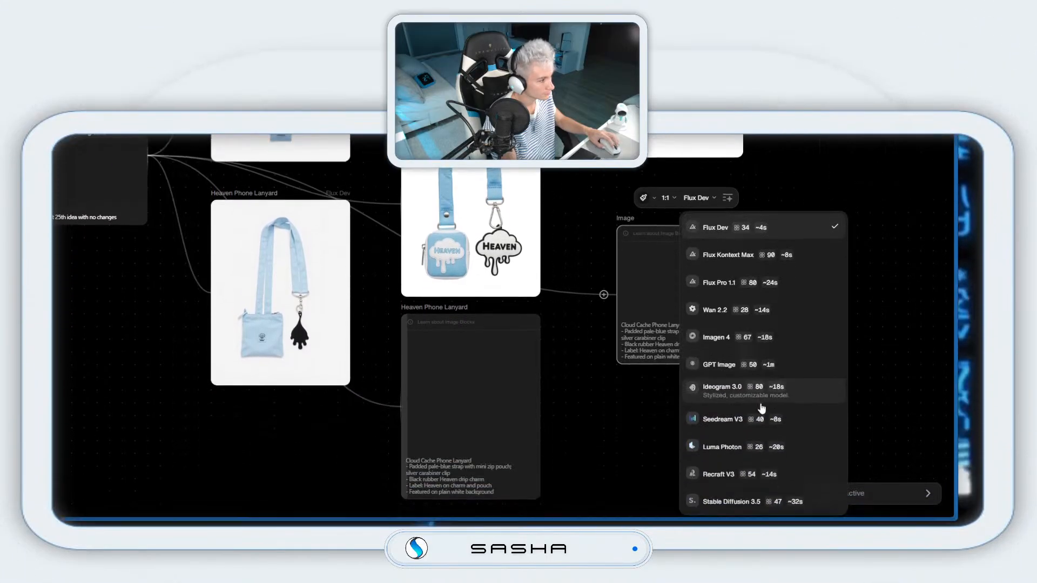
click(717, 327)
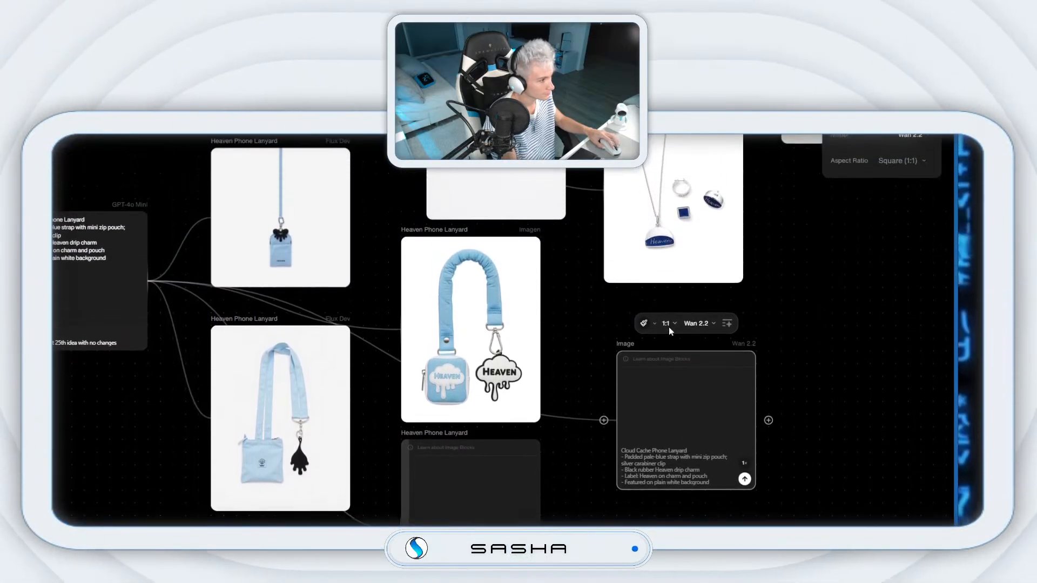
click(667, 326)
click(697, 363)
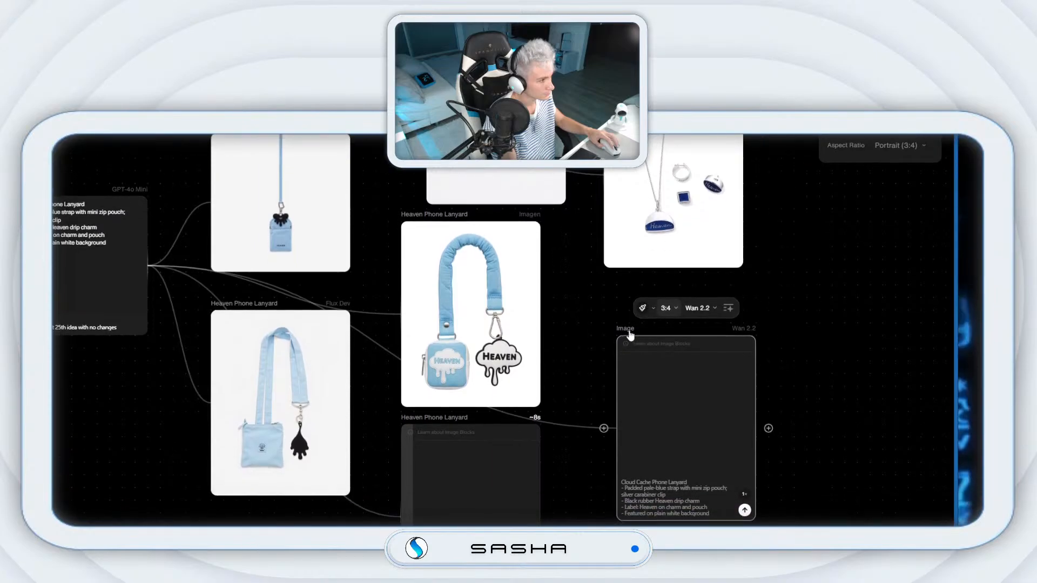
drag(661, 336, 622, 337)
click(707, 515)
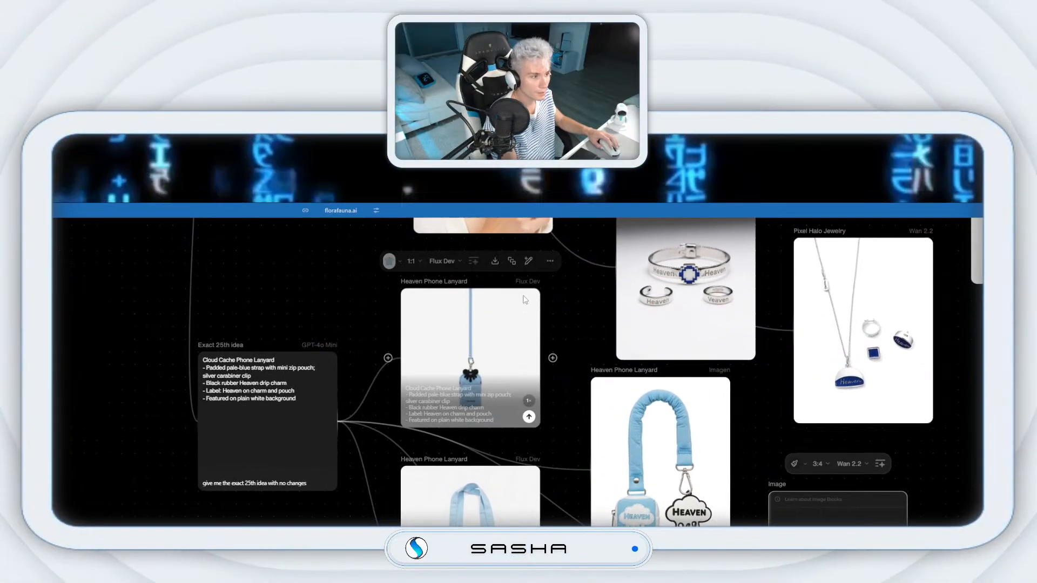
Step: Inspect the square Flux Dev lanyard image in fullscreen and return to the canvas
click(518, 264)
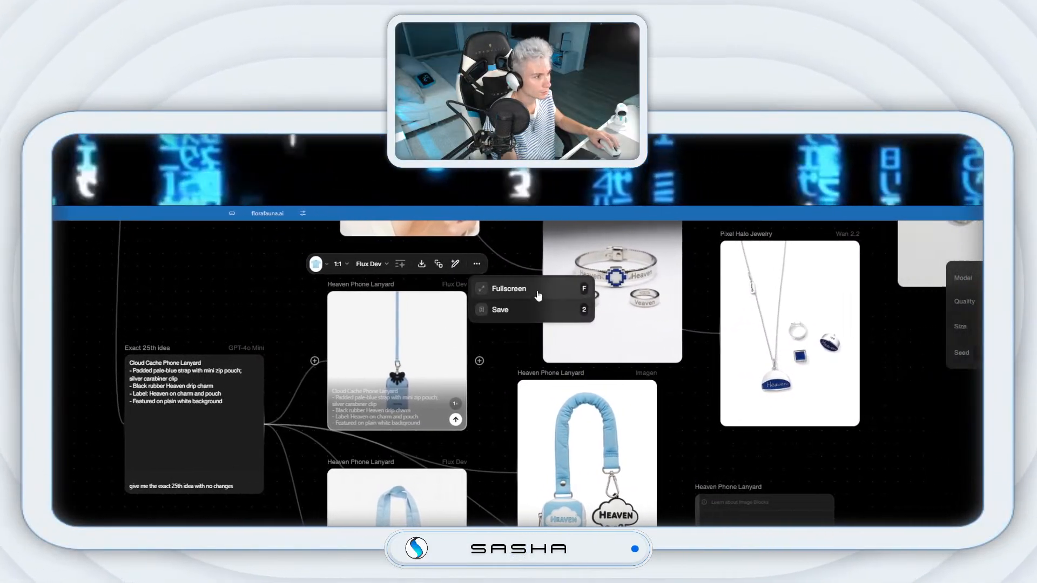
click(513, 285)
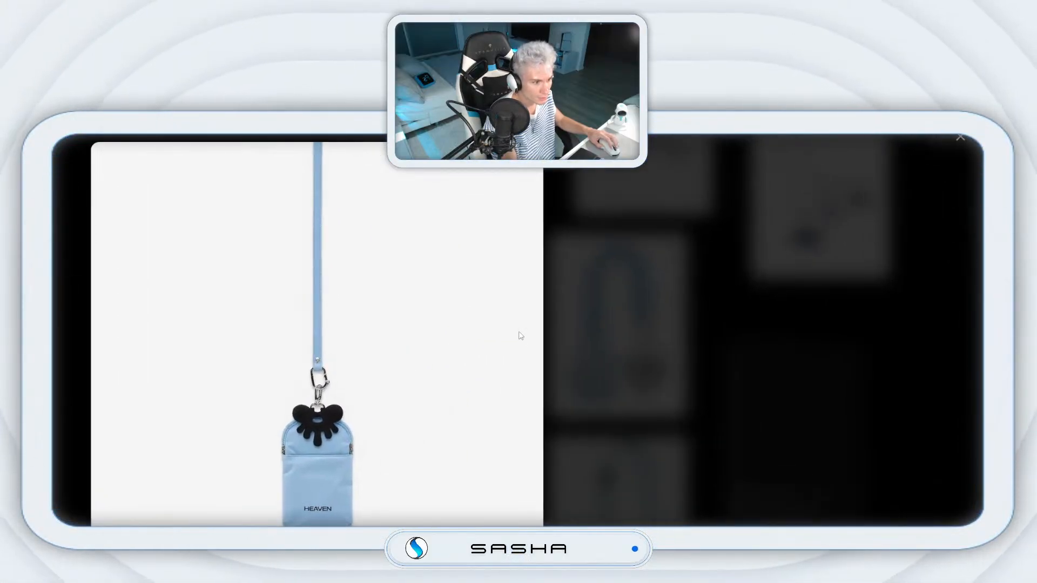
click(889, 220)
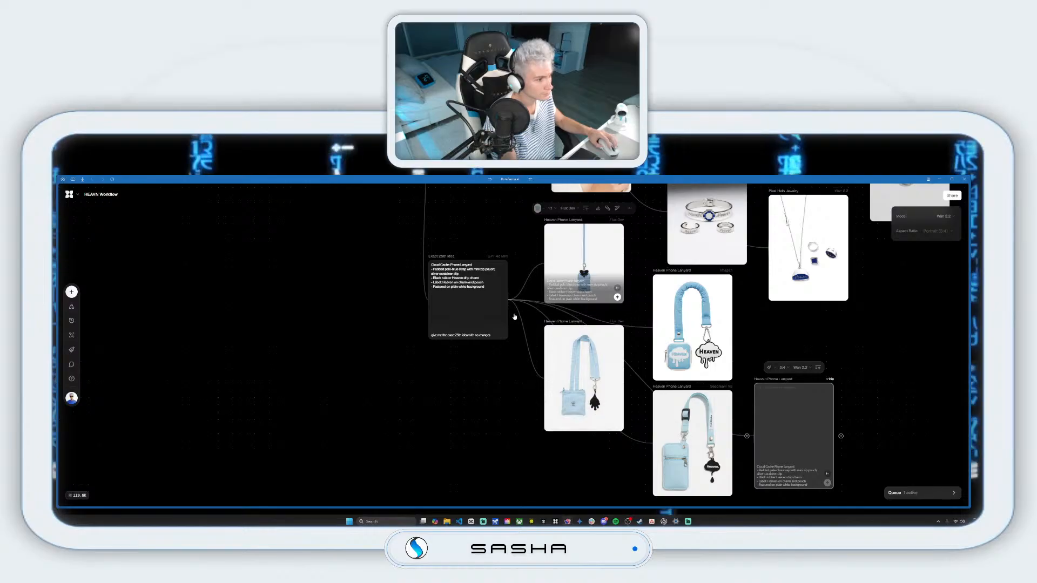
Step: Add a 3:4 Flux Kontext Max image block from the 25th idea, fit it above the Wan 2.2 lanyard block, and generate it
drag(747, 327, 865, 360)
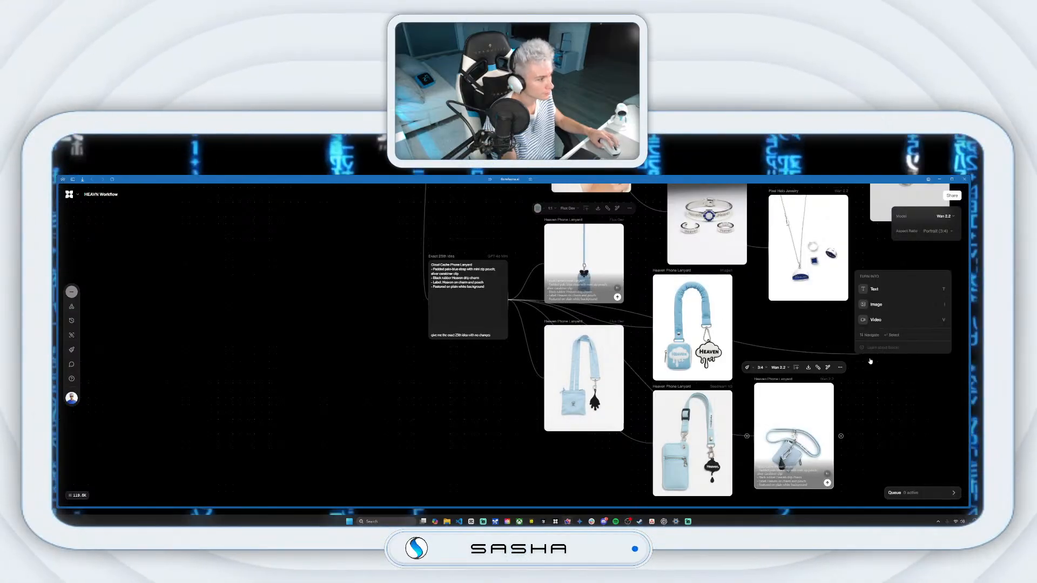
click(885, 306)
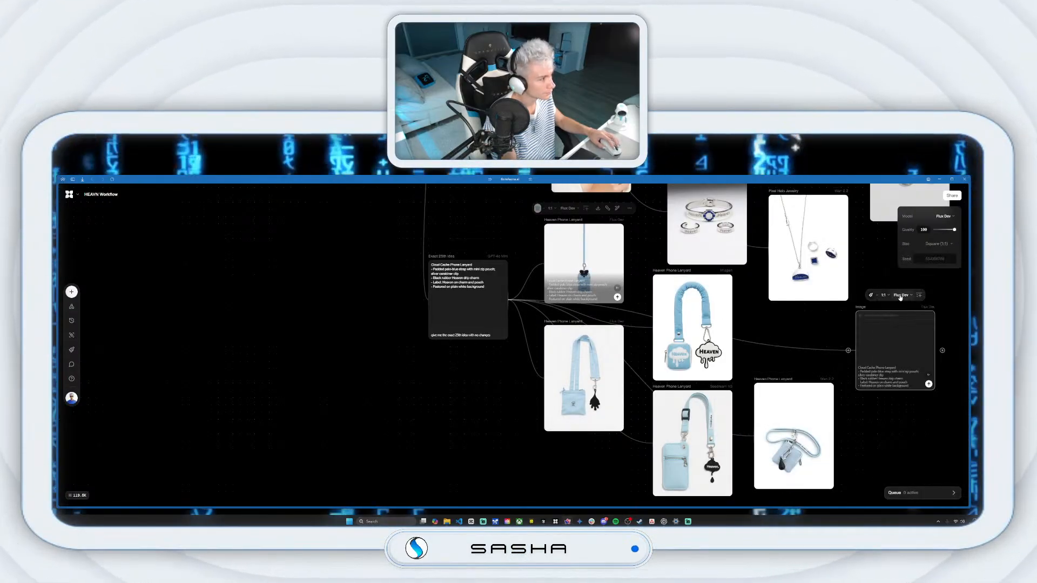
click(900, 296)
click(901, 331)
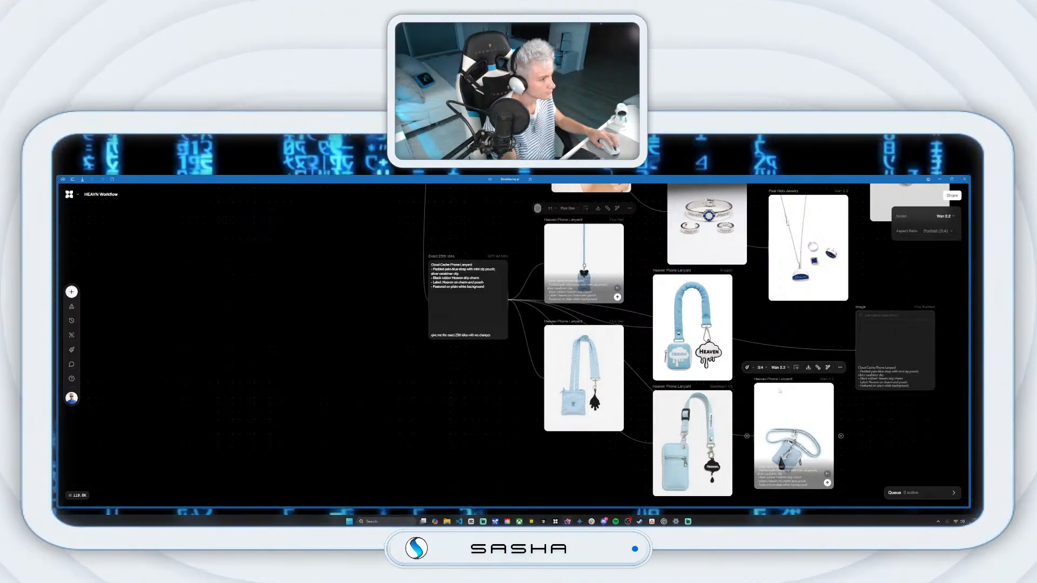
drag(779, 389, 779, 417)
drag(864, 313, 798, 323)
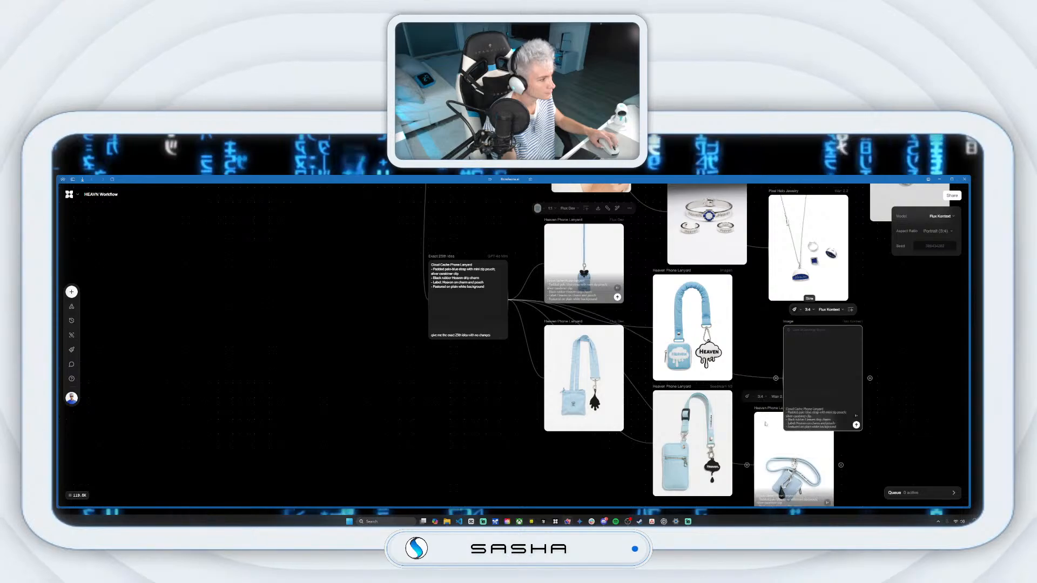
drag(761, 411, 763, 450)
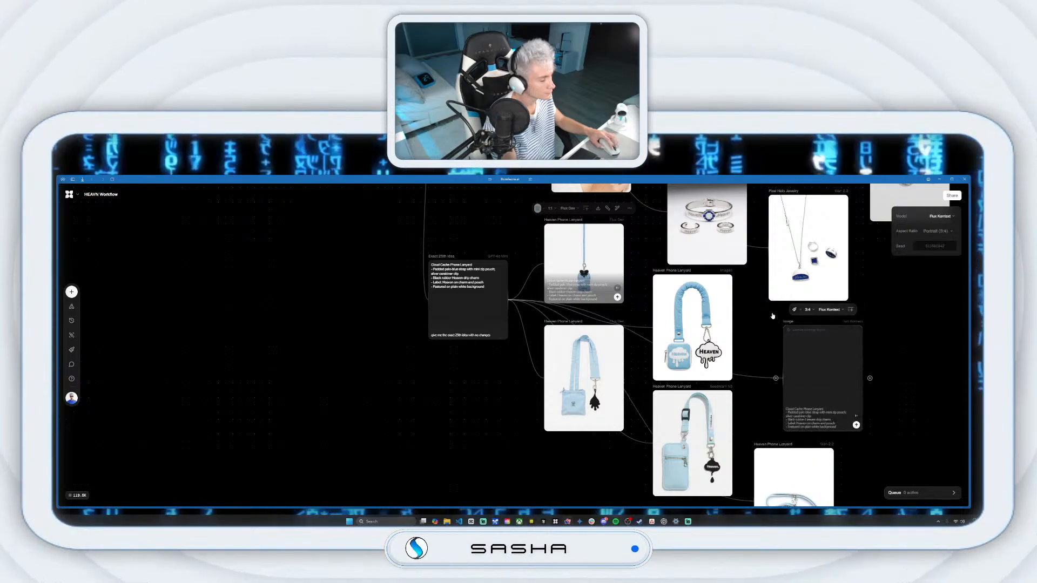
Step: Duplicate the exact 25th idea text block and place the copy well below the original
drag(504, 340, 603, 308)
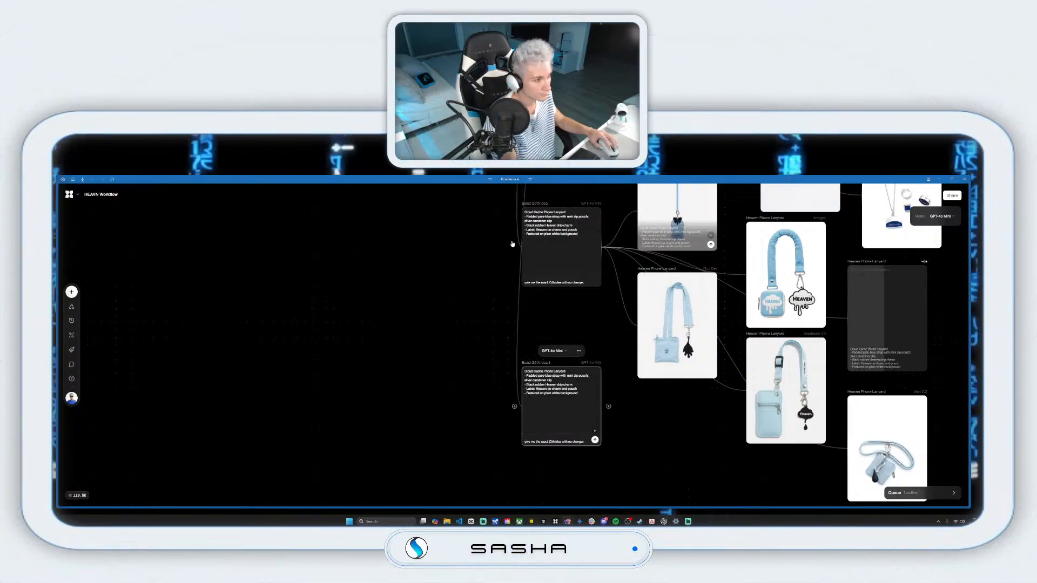
scroll(666, 312, down, 3)
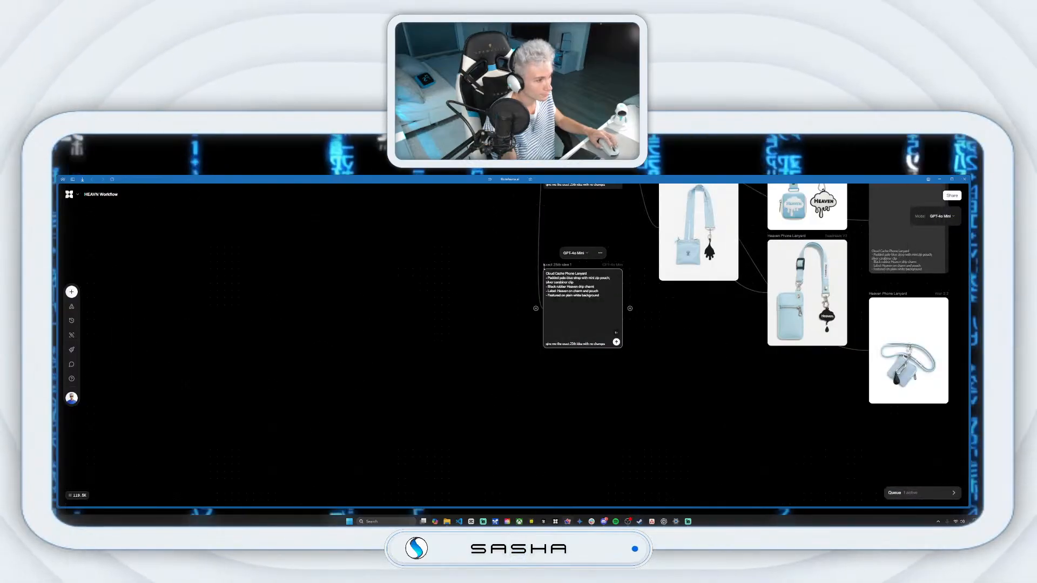
drag(548, 266, 536, 346)
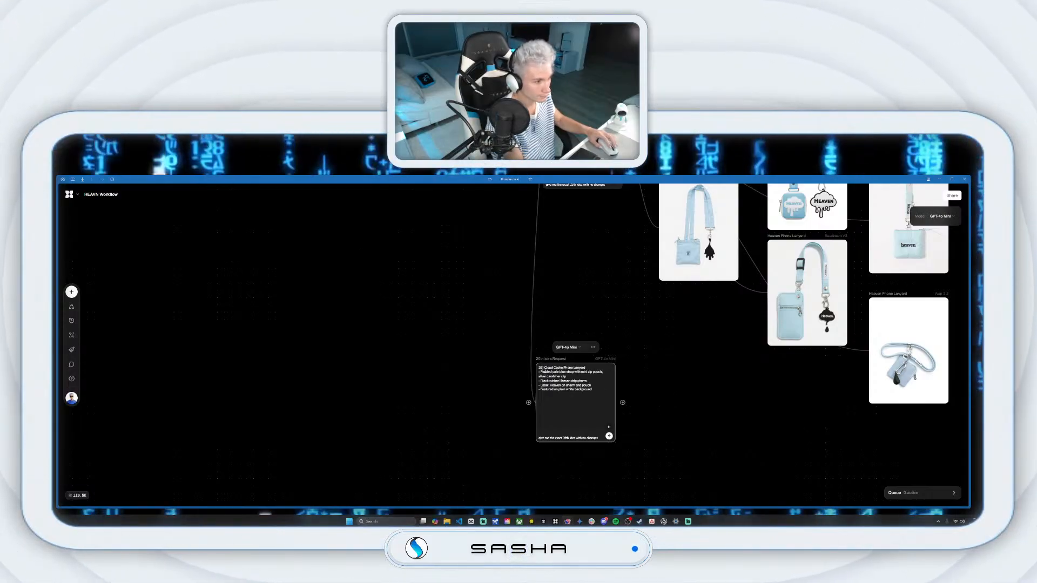
drag(583, 241, 606, 282)
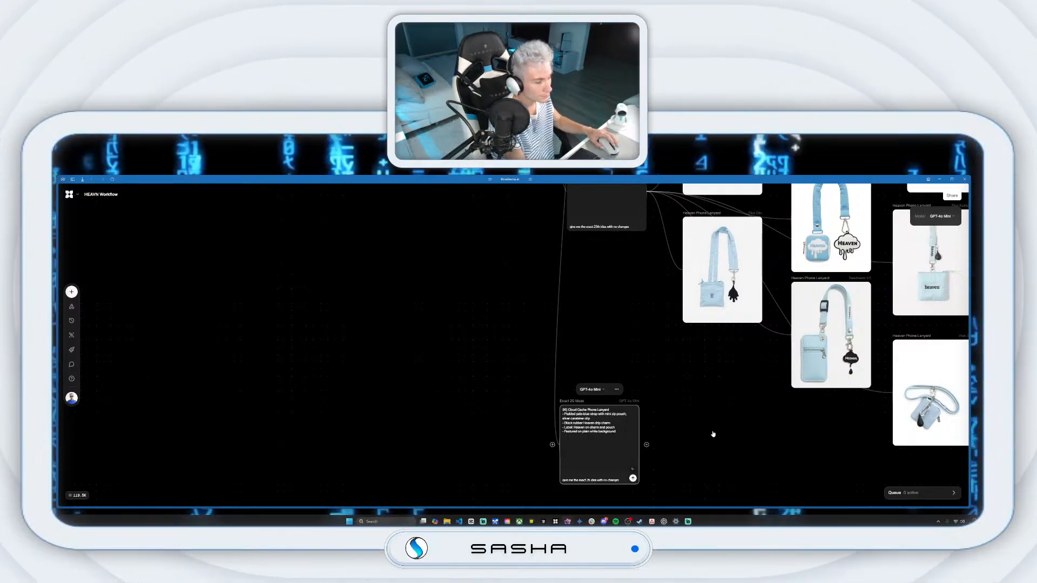
drag(791, 389, 730, 393)
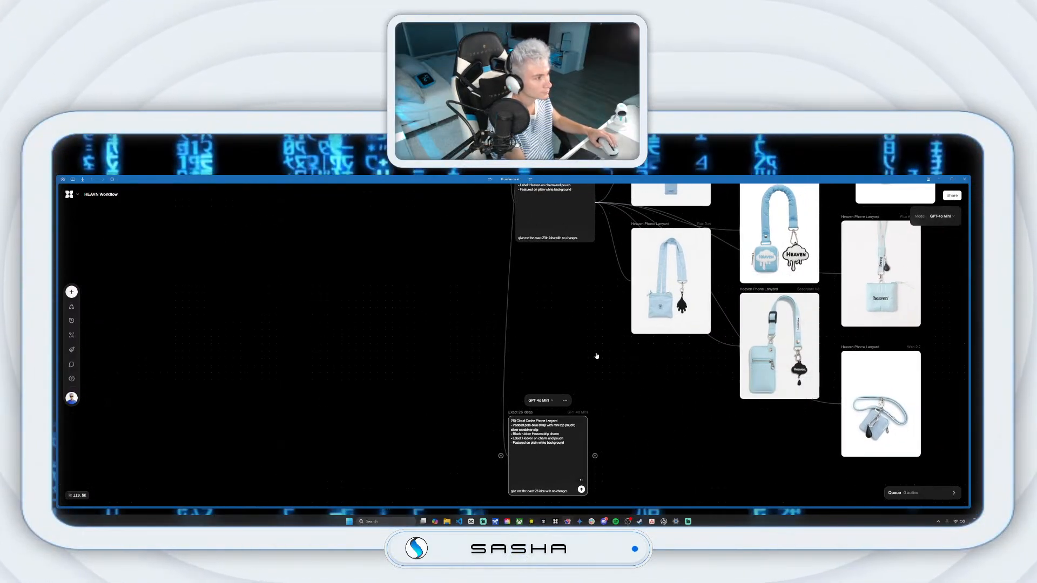
Step: Change the copied text block's prompt to request the exact 27th idea with no changes, generate it, and title it for the 27th idea
scroll(597, 356, down, 3)
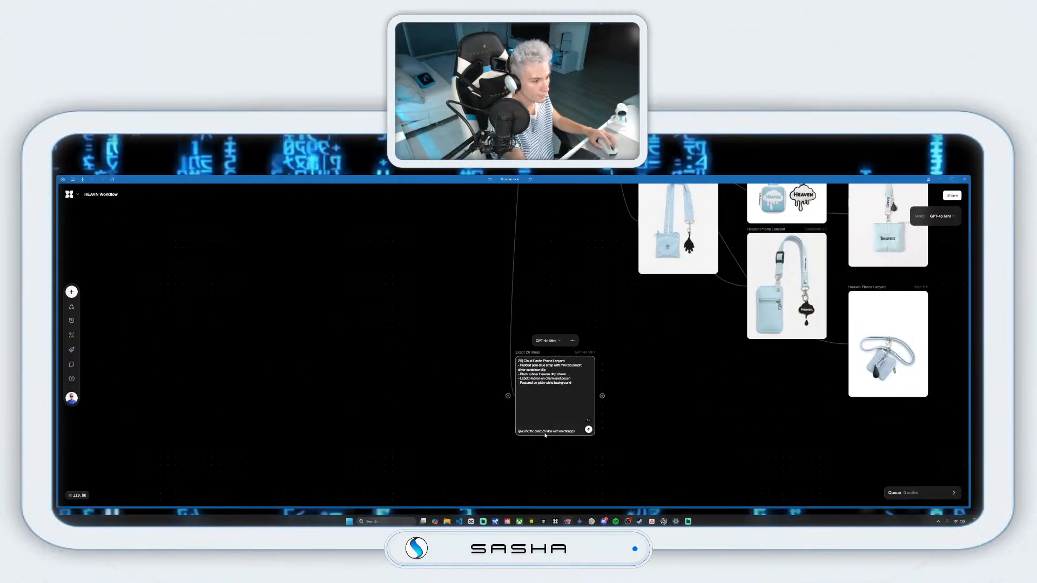
key(BackSpace)
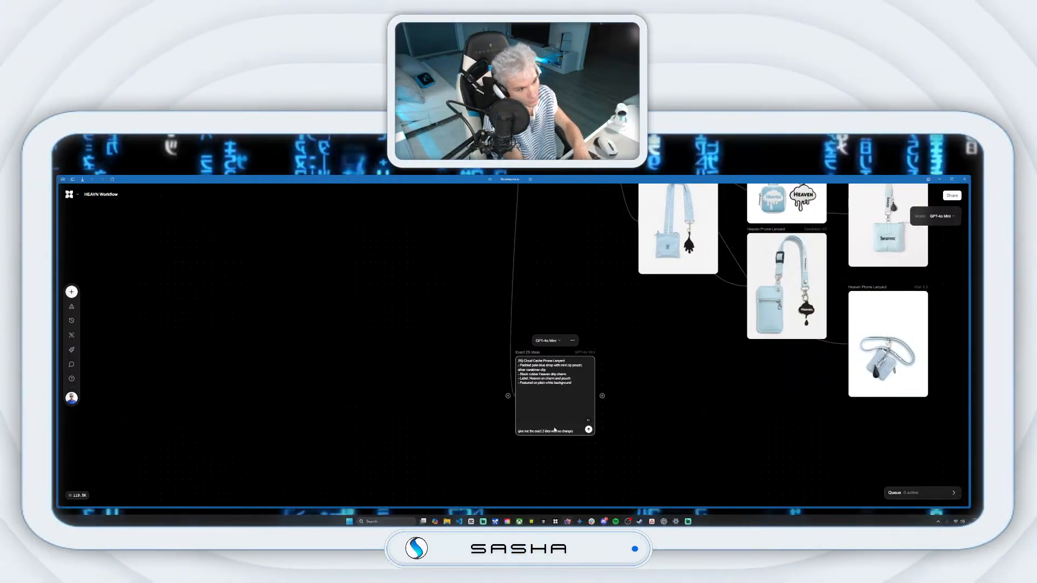
text(7th)
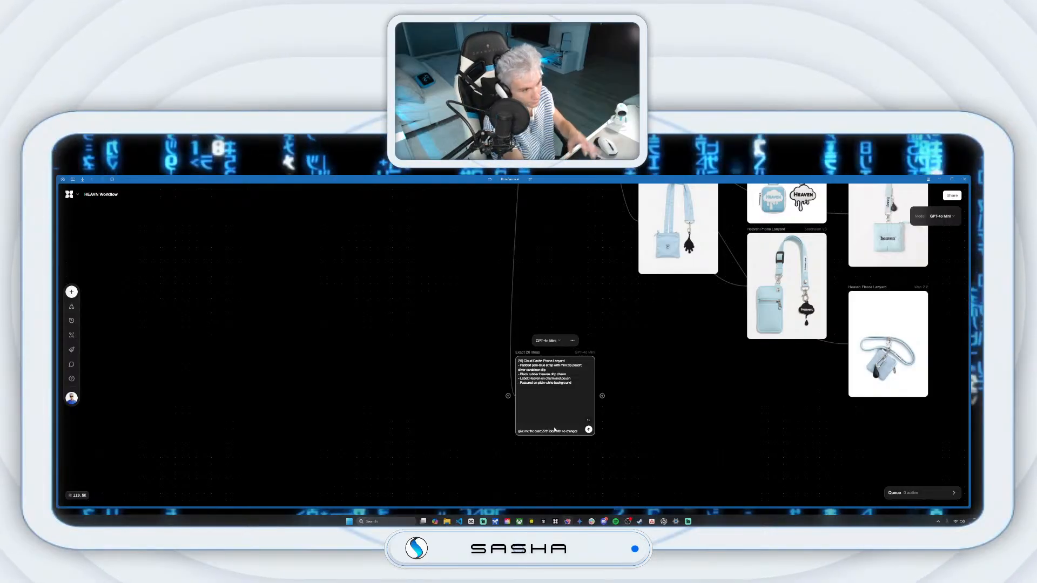
key(Return)
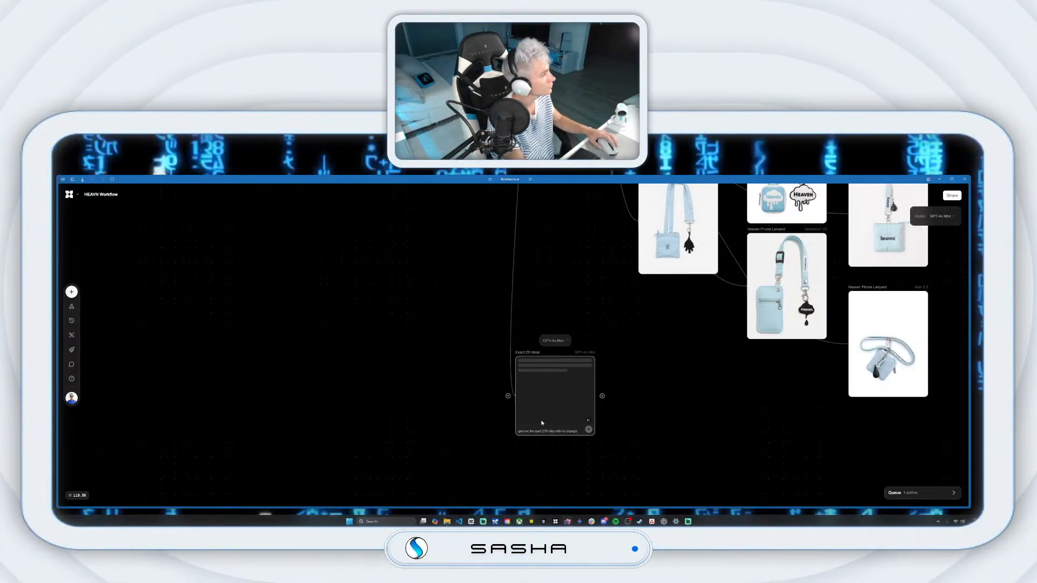
Step: Add a square Flux Dev image block with the HEAVN style from the 27th idea, generate it, and arrange it beside the repositioned text block
scroll(569, 439, down, 3)
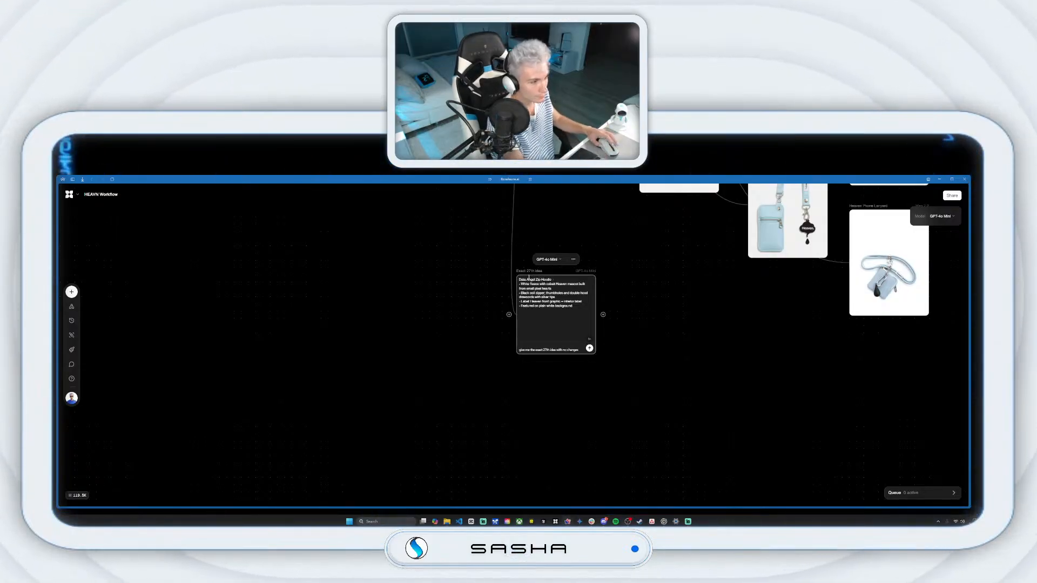
drag(674, 351, 676, 346)
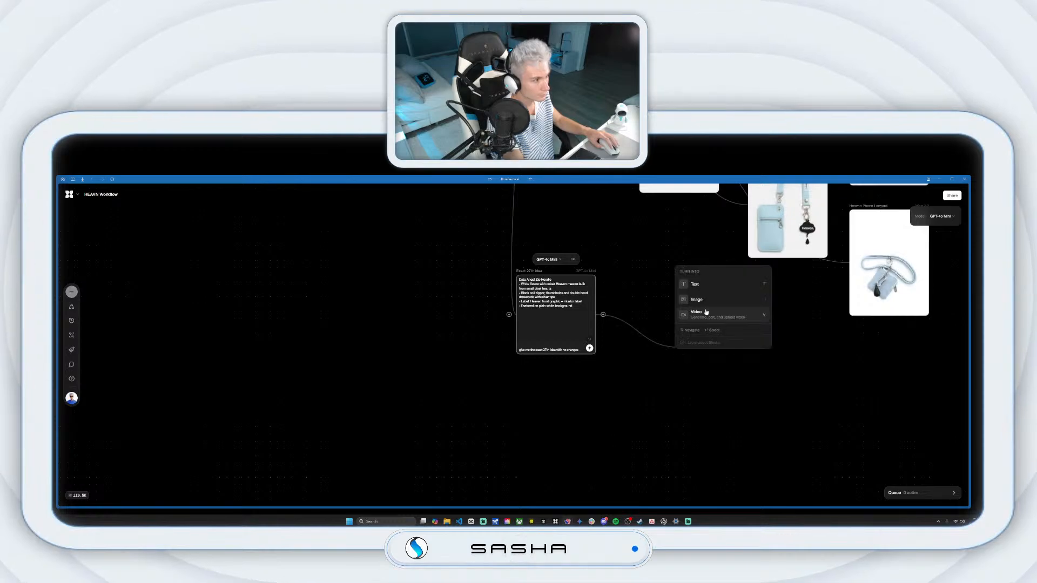
click(704, 301)
click(697, 290)
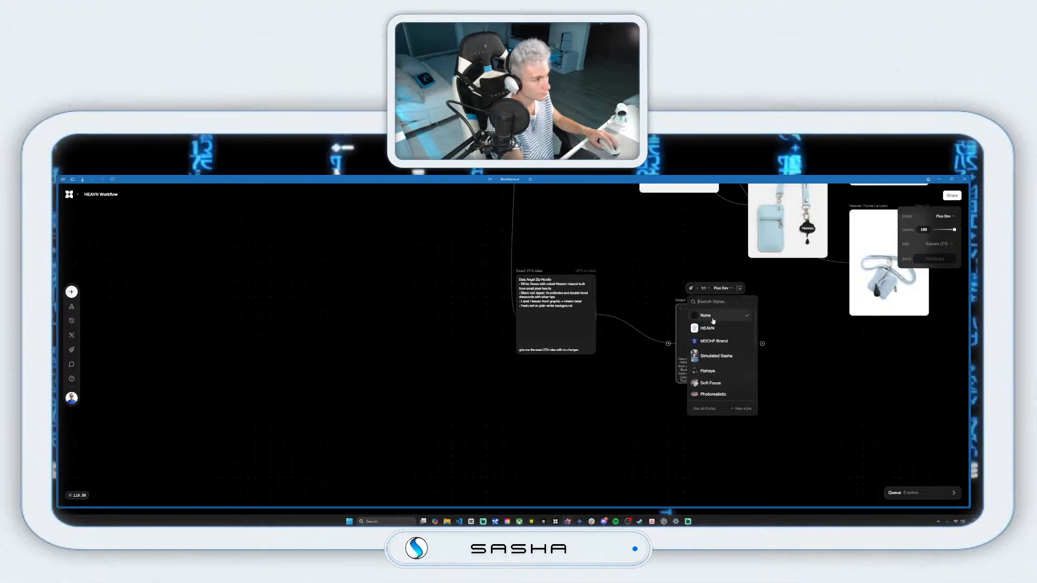
click(717, 329)
drag(674, 300, 622, 241)
click(557, 324)
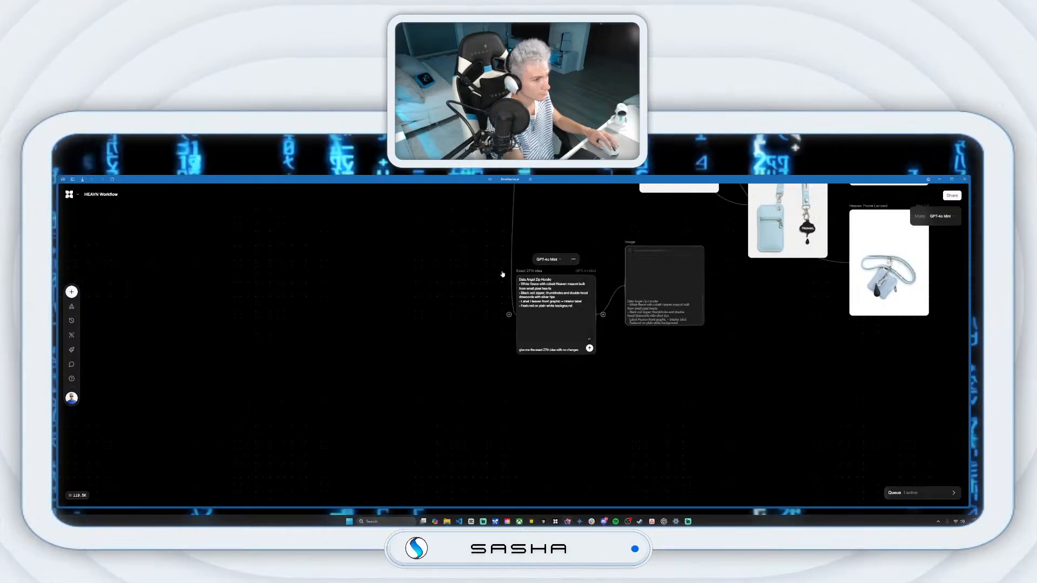
drag(556, 324, 498, 324)
drag(628, 247, 570, 239)
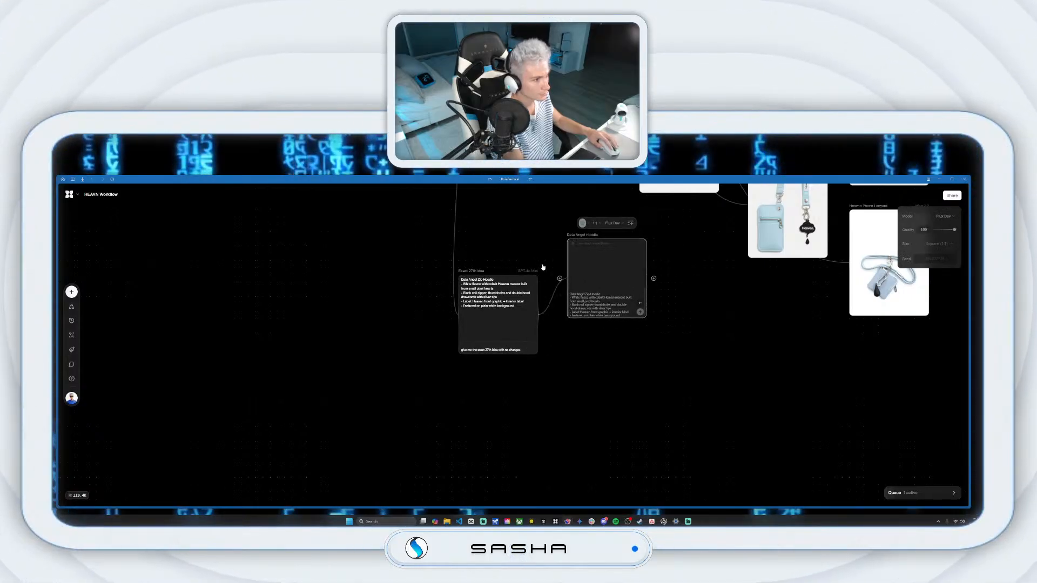
Step: Add a 3:4 Flux Dev image block with the HEAVN style from the 27th idea, place it below the square hoodie block, and generate it
drag(545, 315, 576, 375)
click(616, 348)
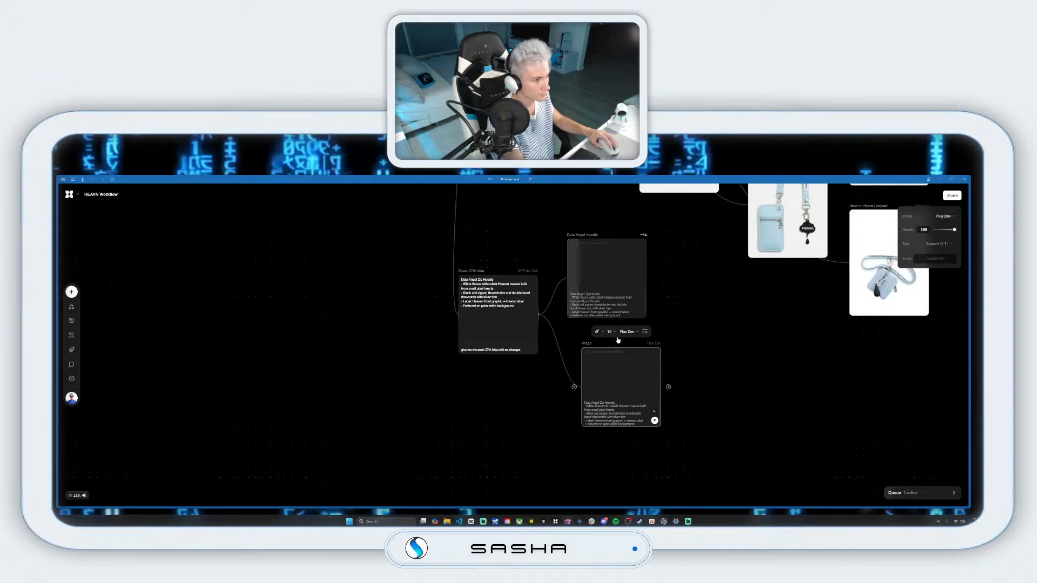
click(610, 332)
click(616, 413)
click(602, 332)
click(652, 370)
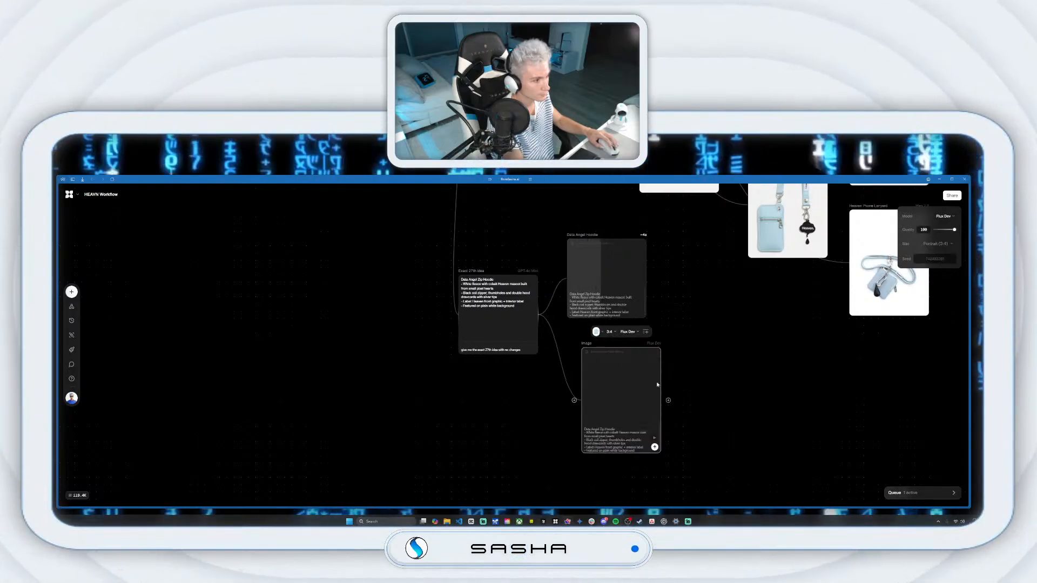
click(654, 448)
Step: Add an image block from the 27th idea beside the Flux Dev hoodie blocks and set it to Imagen 4 at 3:4
drag(587, 343, 724, 372)
click(724, 337)
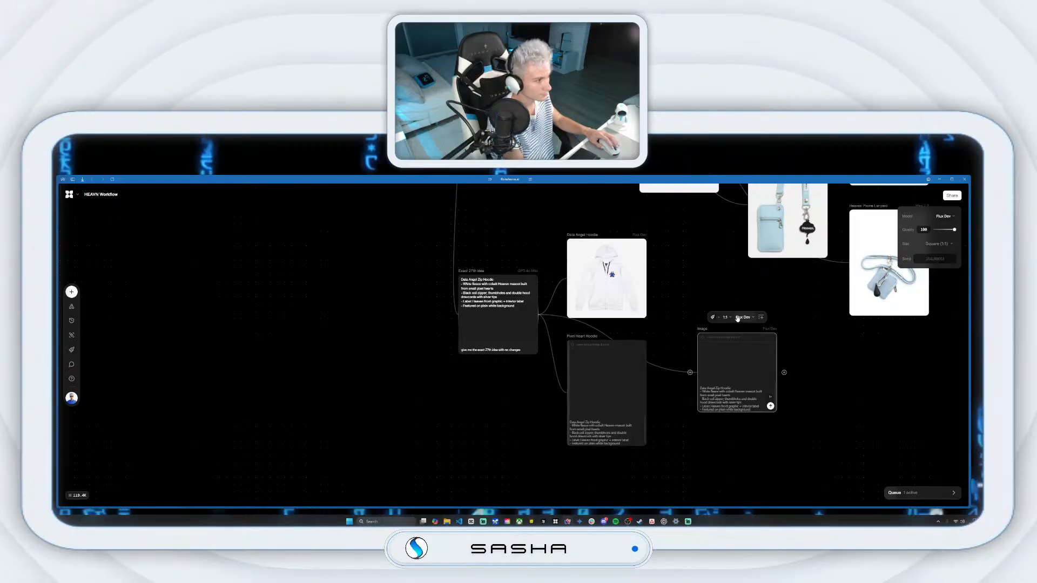
click(744, 317)
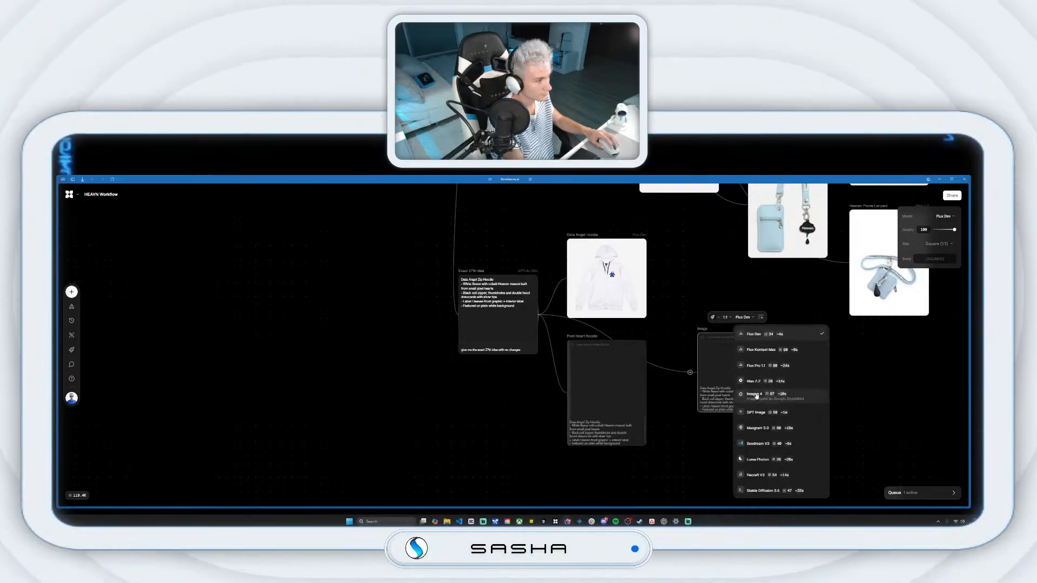
click(756, 395)
click(726, 318)
click(739, 398)
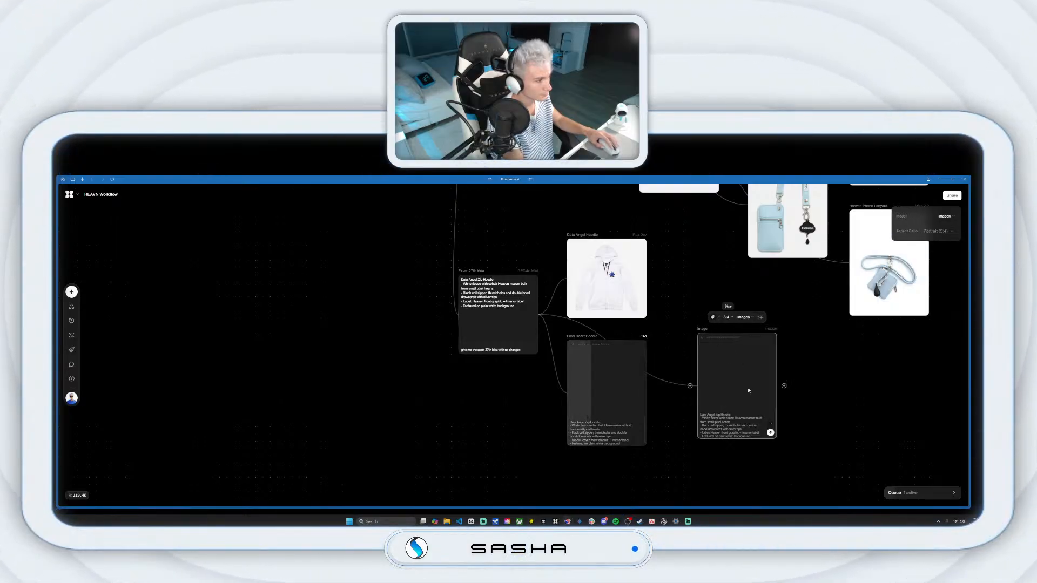
Step: Generate the Imagen image block and place it beside the Data Angel Hoodie image
click(770, 433)
drag(706, 328, 677, 270)
Step: Add an image block fed by the Exact 27th idea text, set to 3:4 and Seedream V3, generate it and place it below the Imagen block
mouse_move(539, 312)
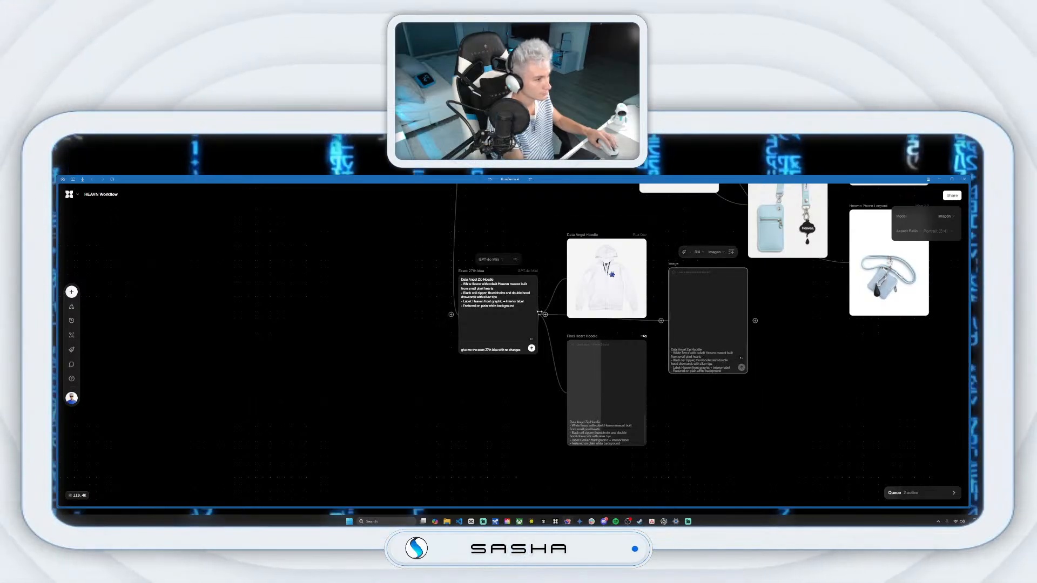
drag(545, 314, 711, 422)
click(748, 374)
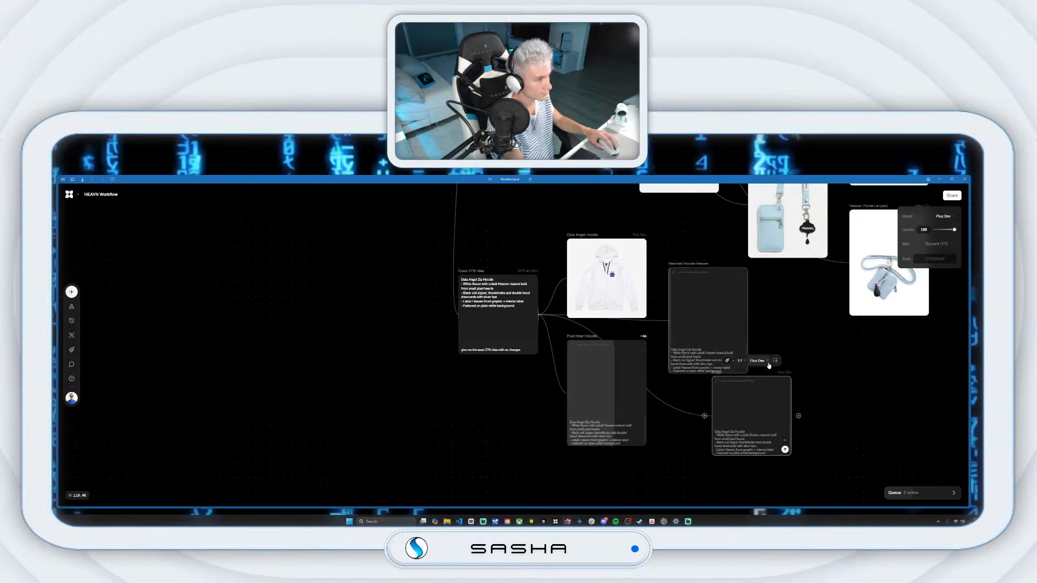
click(740, 360)
click(751, 441)
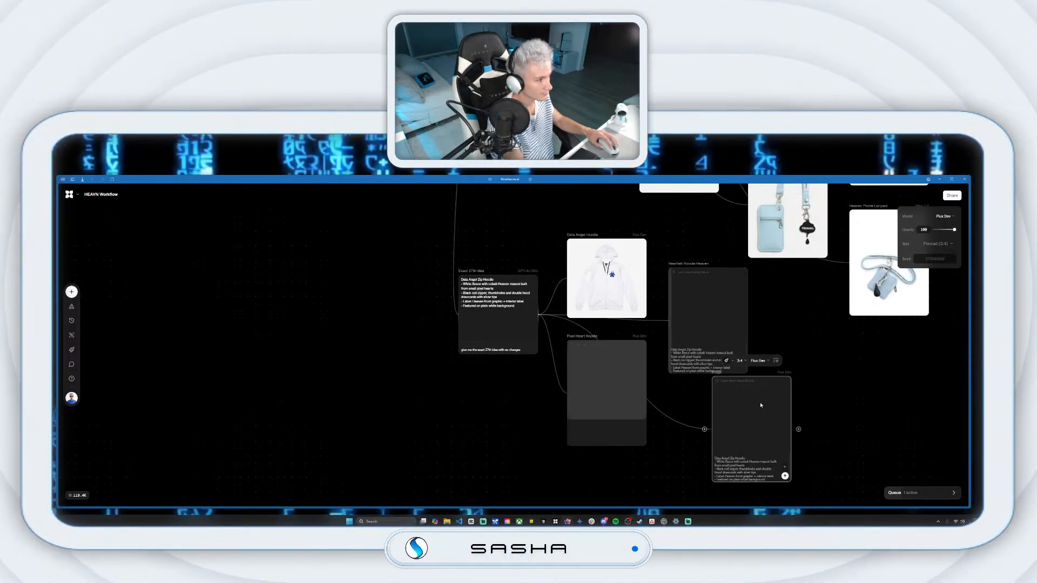
click(758, 361)
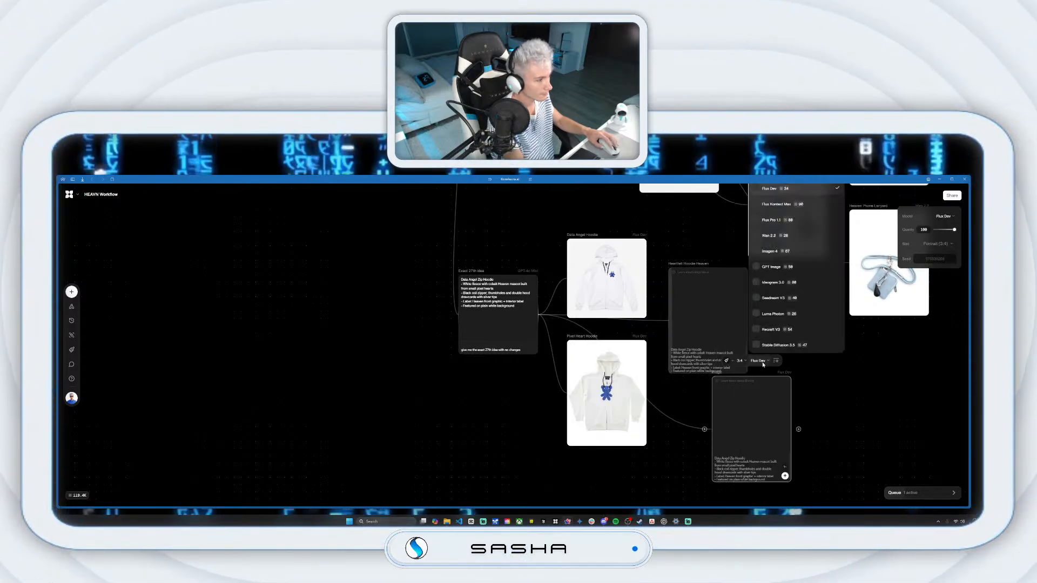
click(786, 303)
drag(718, 373, 673, 390)
click(680, 388)
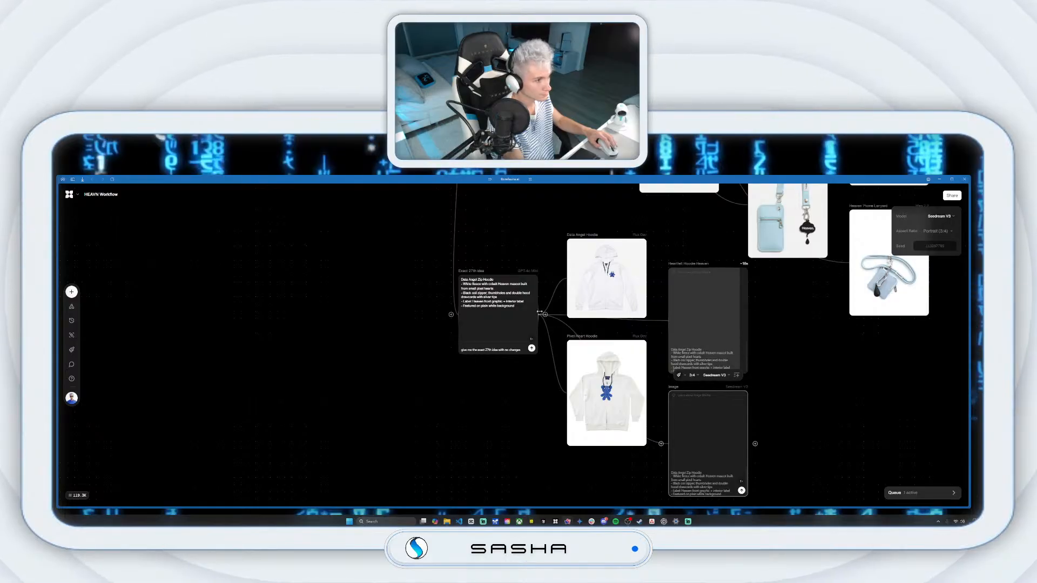
Step: Create another image block from the same idea text, set it to 3:4 with Wan 2.2, generate it and place it beside the existing hoodies
drag(755, 444, 778, 431)
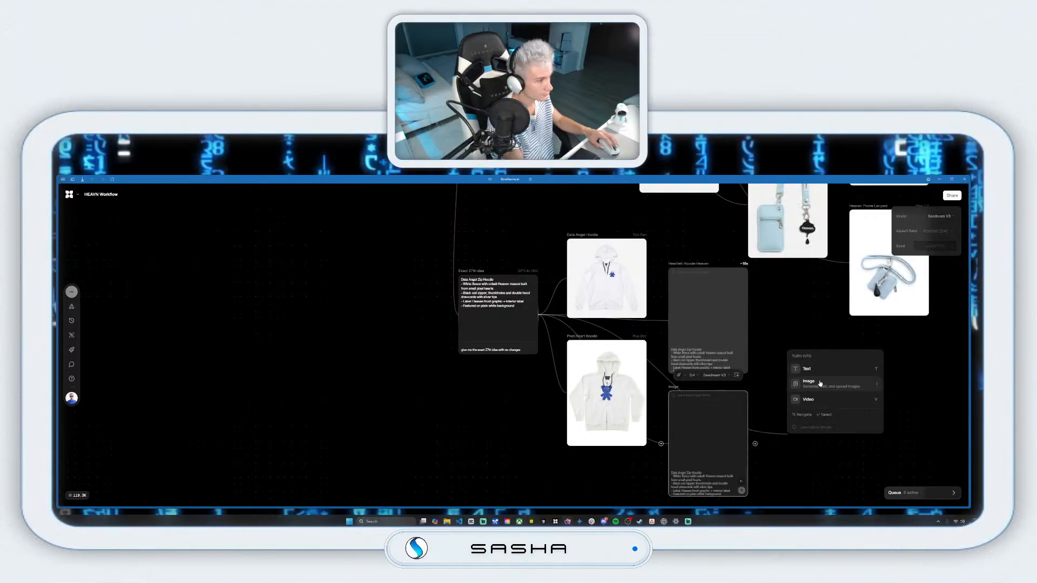
click(816, 367)
click(812, 375)
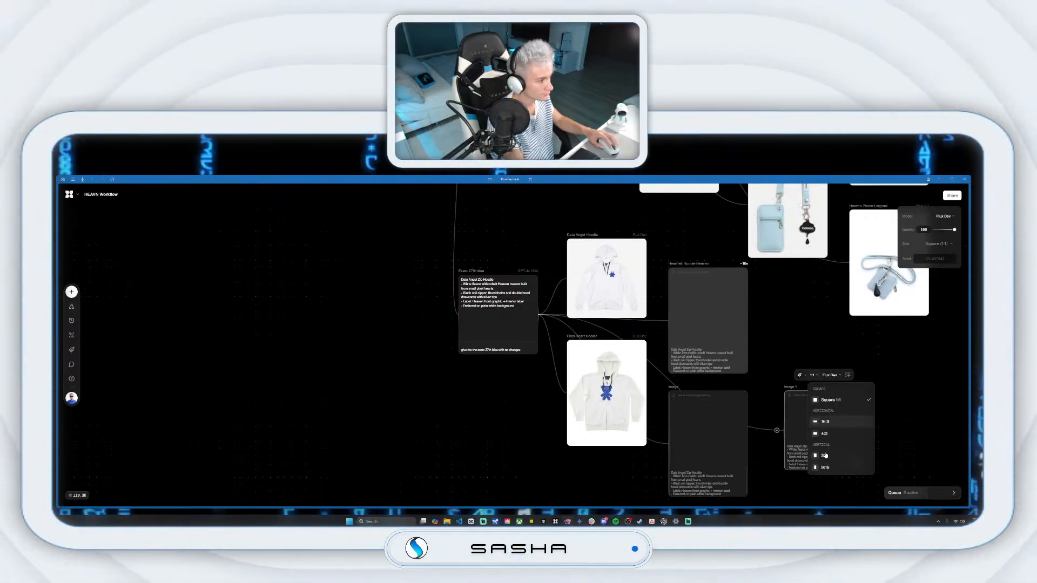
click(824, 417)
click(833, 375)
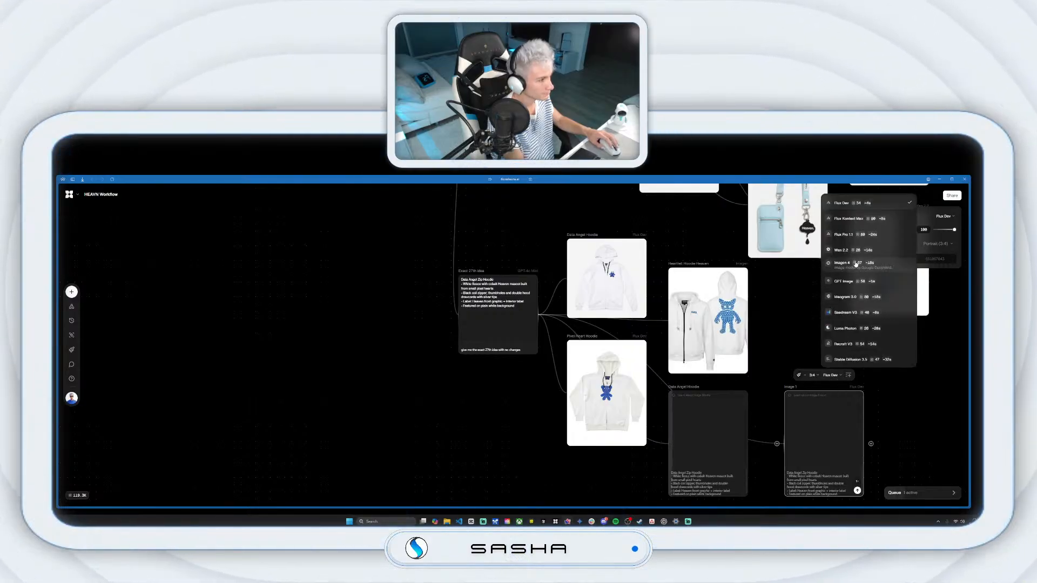
mouse_move(716, 300)
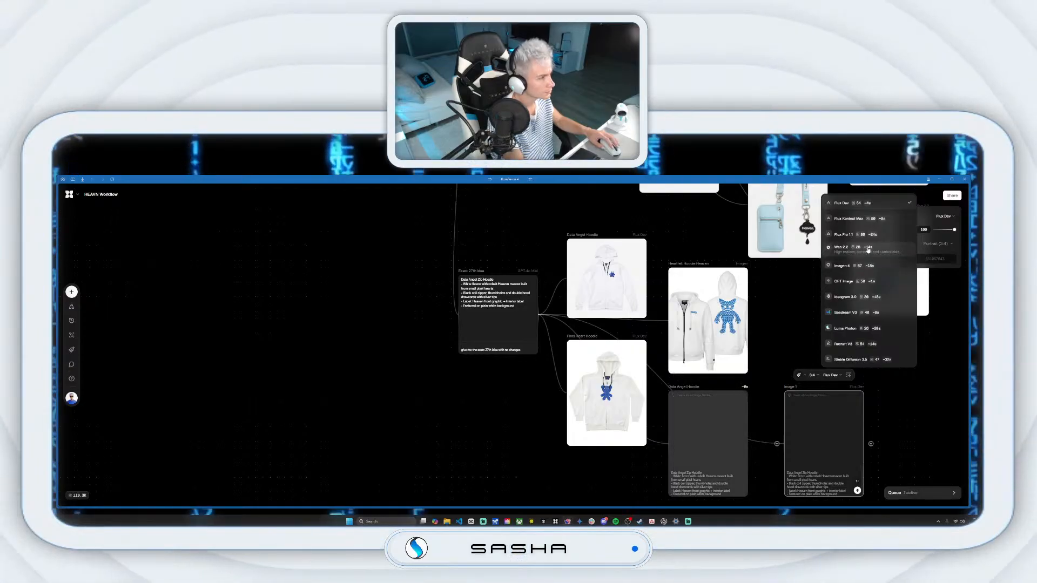
click(849, 249)
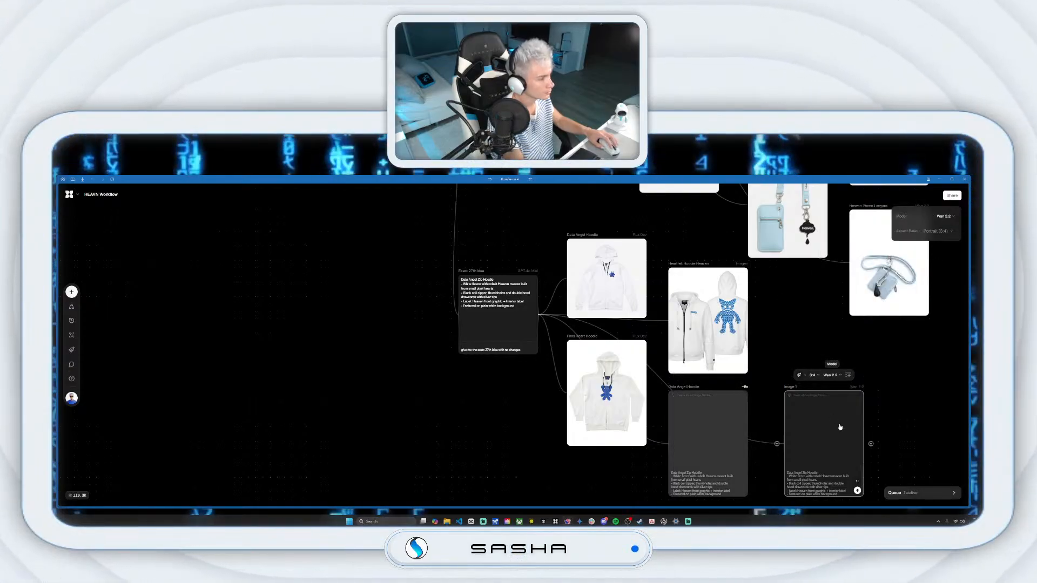
drag(790, 391, 782, 348)
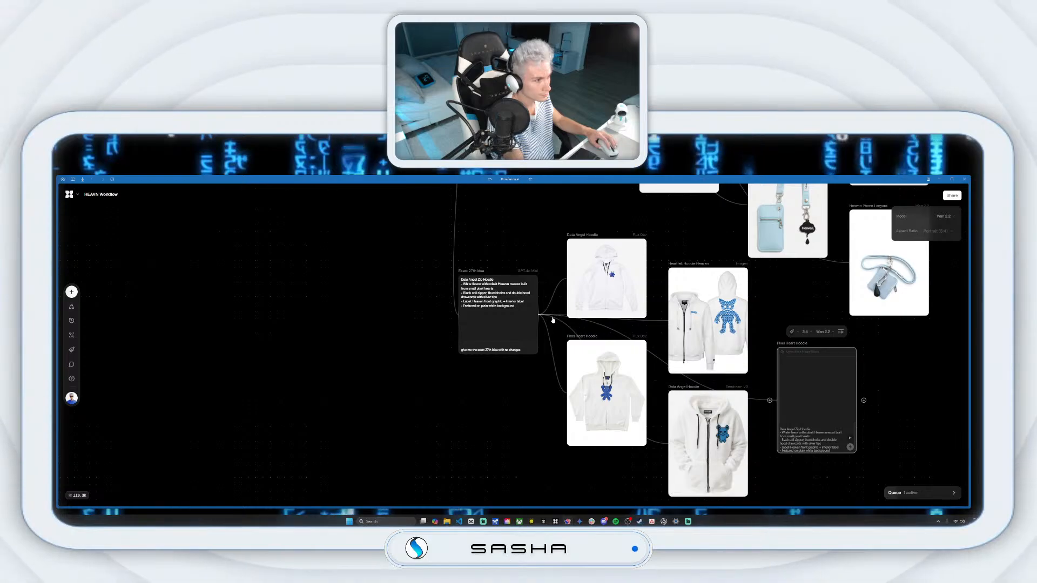
Step: Add a further image block connected to the idea text with the Flux Kontext Max model and a 3:4 ratio
drag(810, 414, 918, 450)
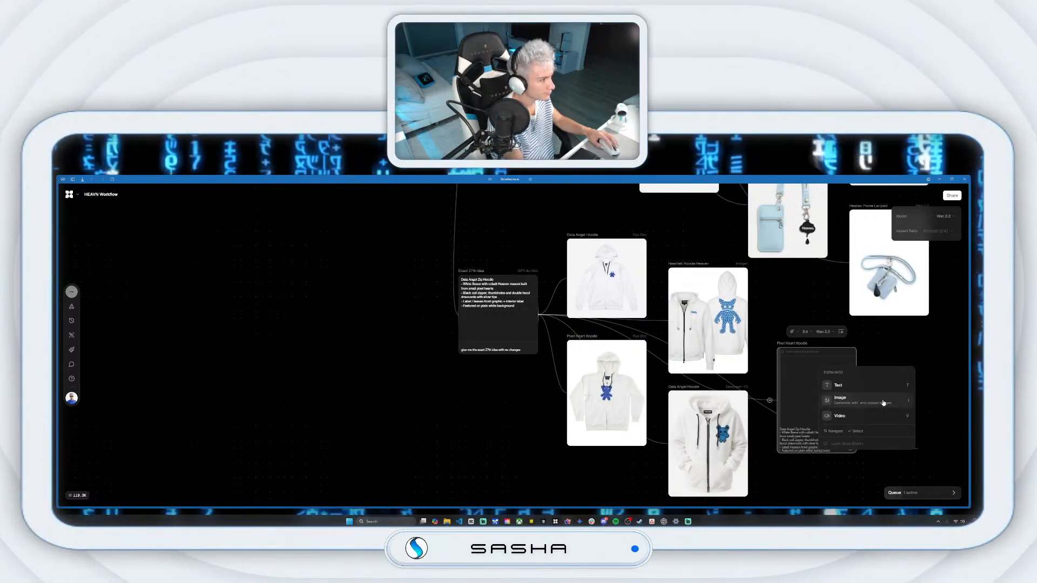
click(864, 399)
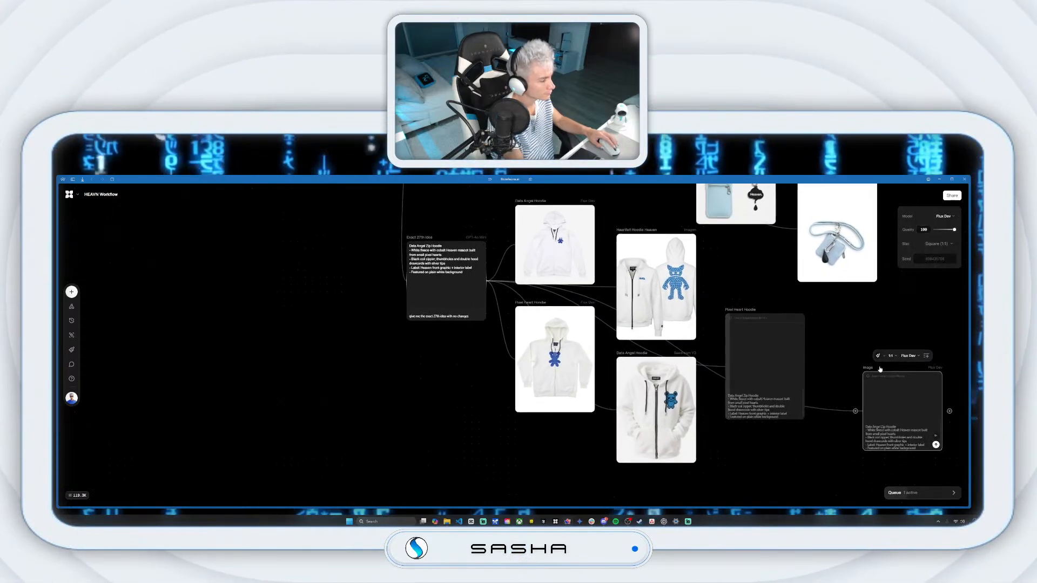
click(882, 351)
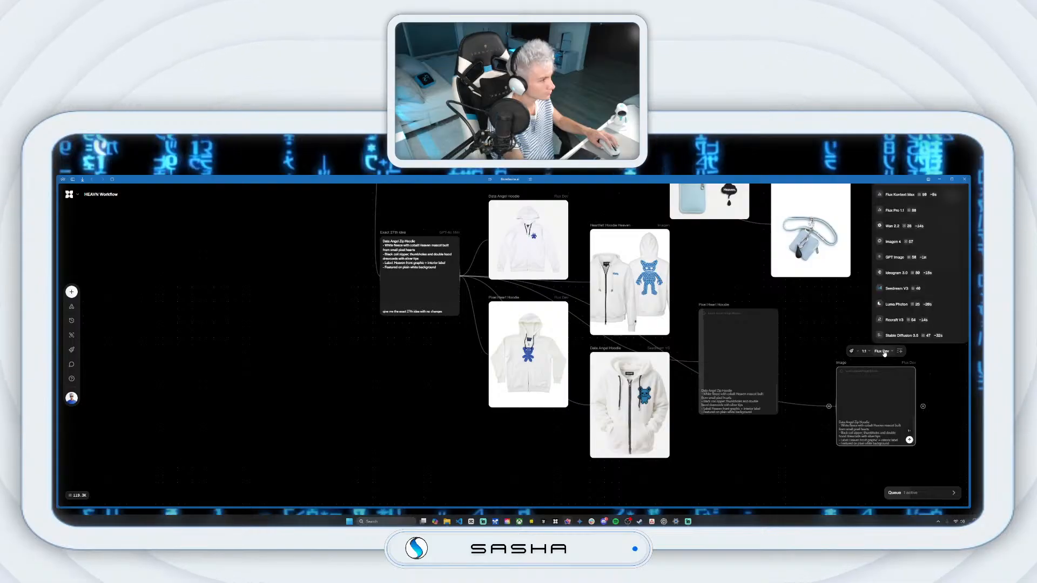
click(900, 195)
click(860, 351)
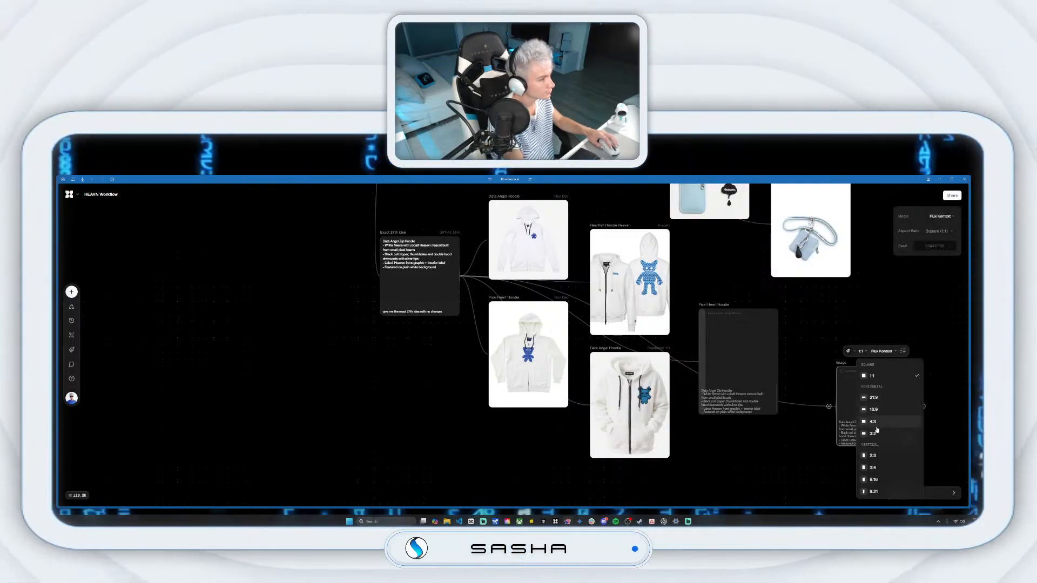
click(873, 470)
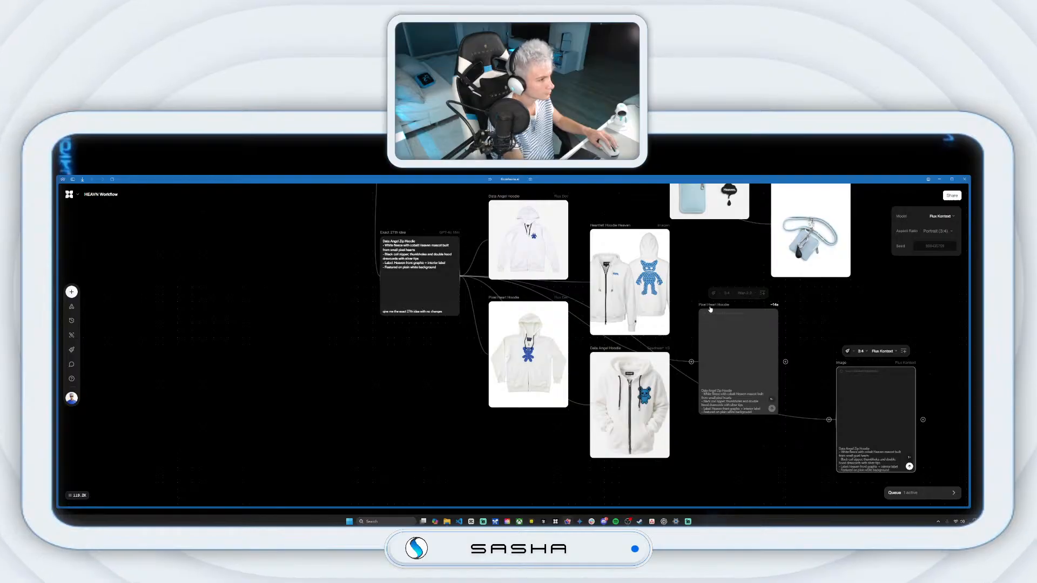
Step: Arrange the Flux Kontext block directly above the Wan 2.2 hoodie and generate its image
drag(710, 309, 697, 409)
drag(840, 368, 707, 304)
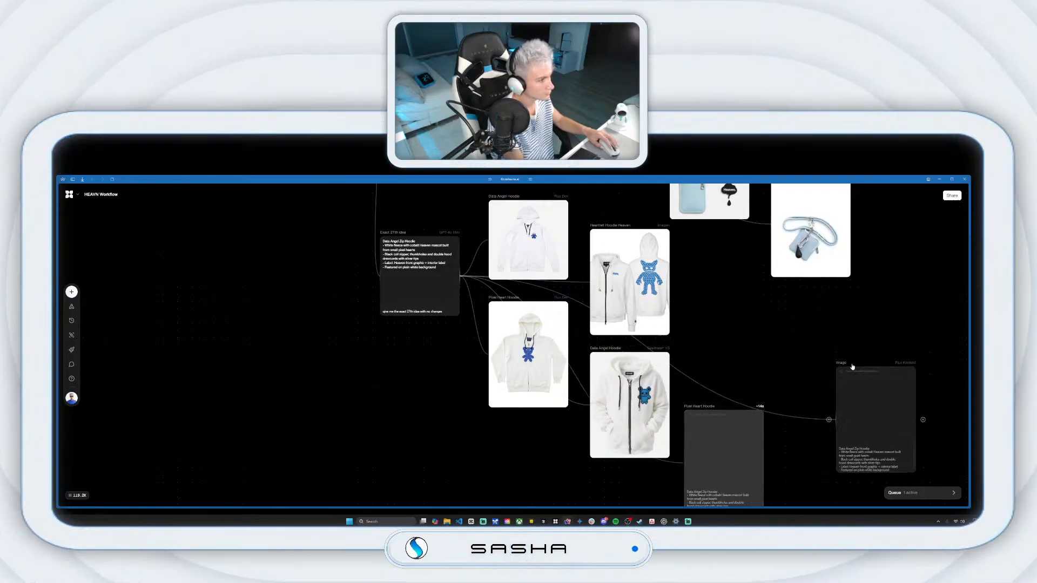
drag(839, 366, 698, 288)
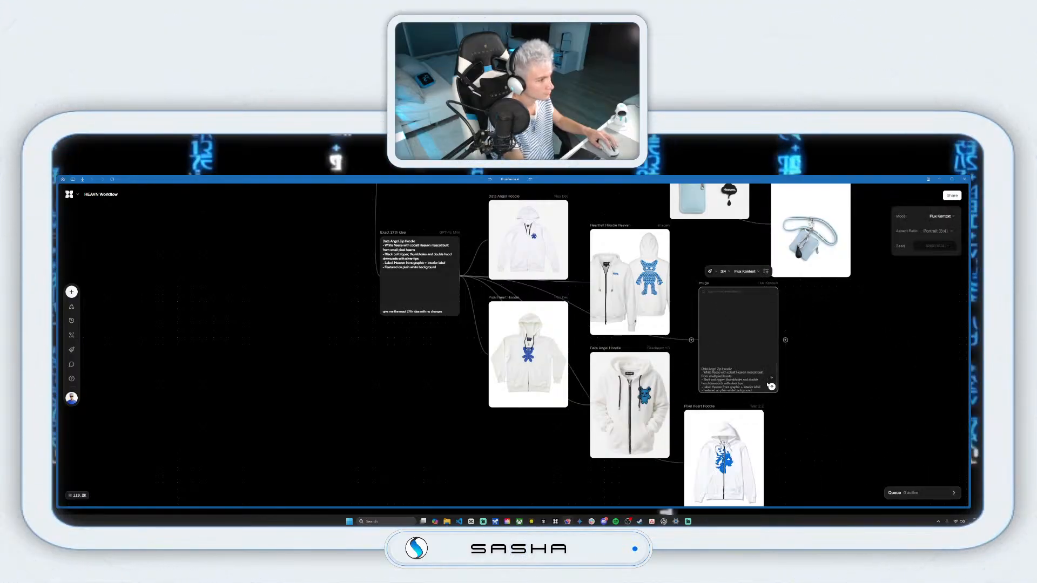
scroll(812, 443, down, 2)
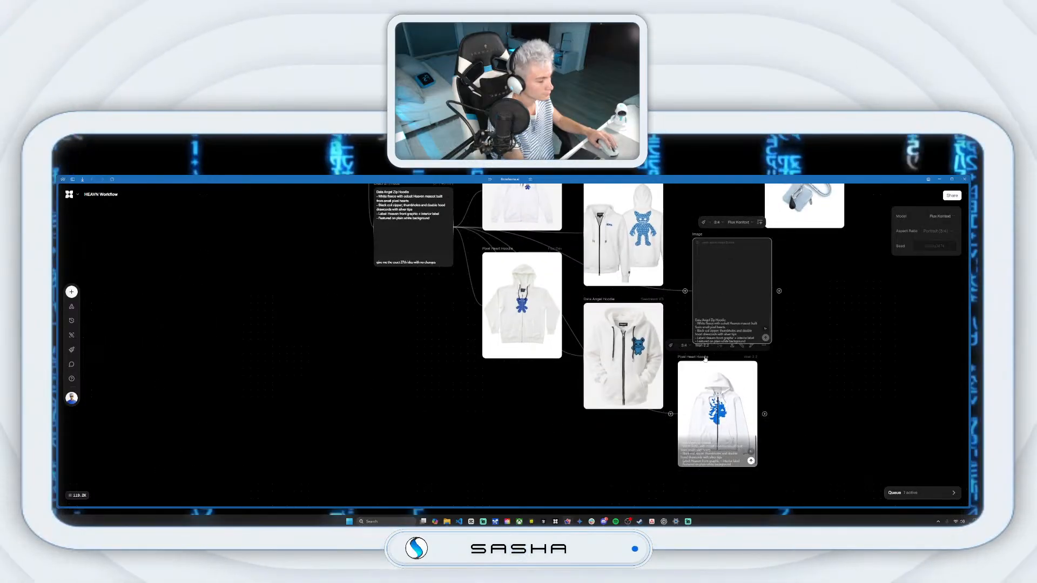
drag(687, 360, 695, 359)
click(857, 375)
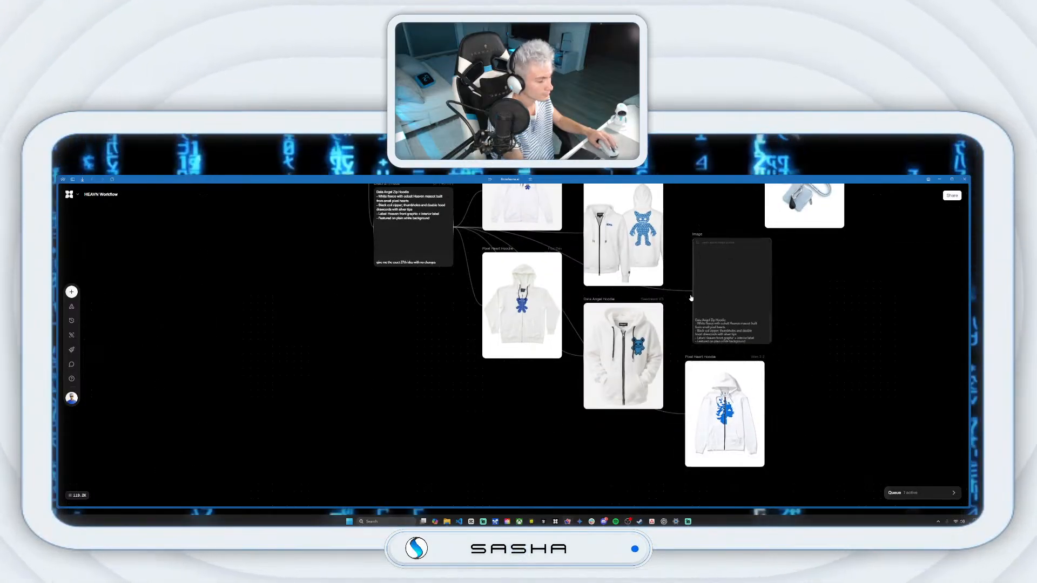
Step: Add a 3:4 Flux Dev image block from the idea text with the HEAVN style, generate it and place it beside the Flux Kontext hoodie
scroll(594, 302, up, 1)
click(500, 270)
click(451, 246)
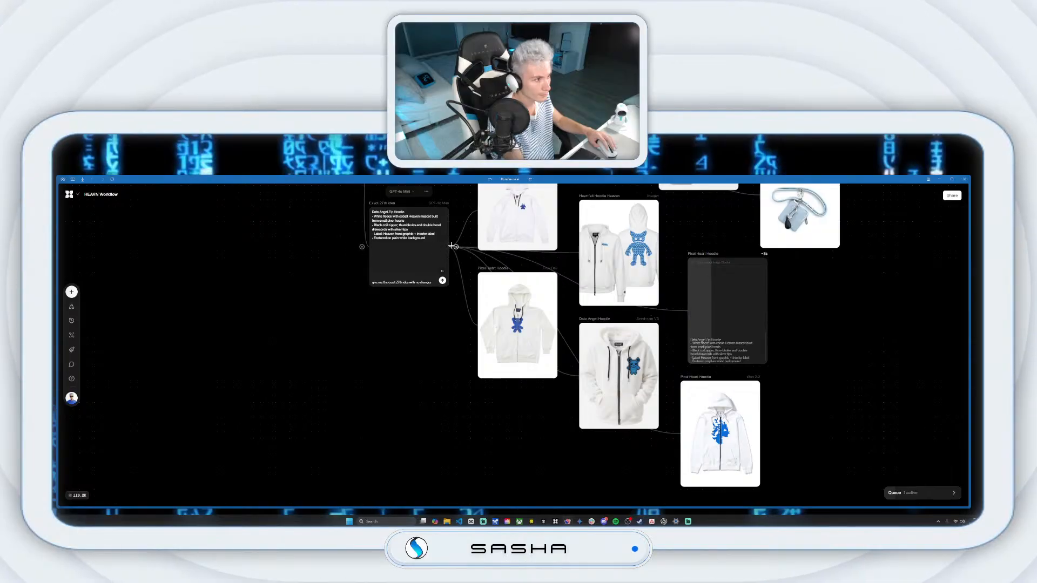
drag(456, 247, 869, 338)
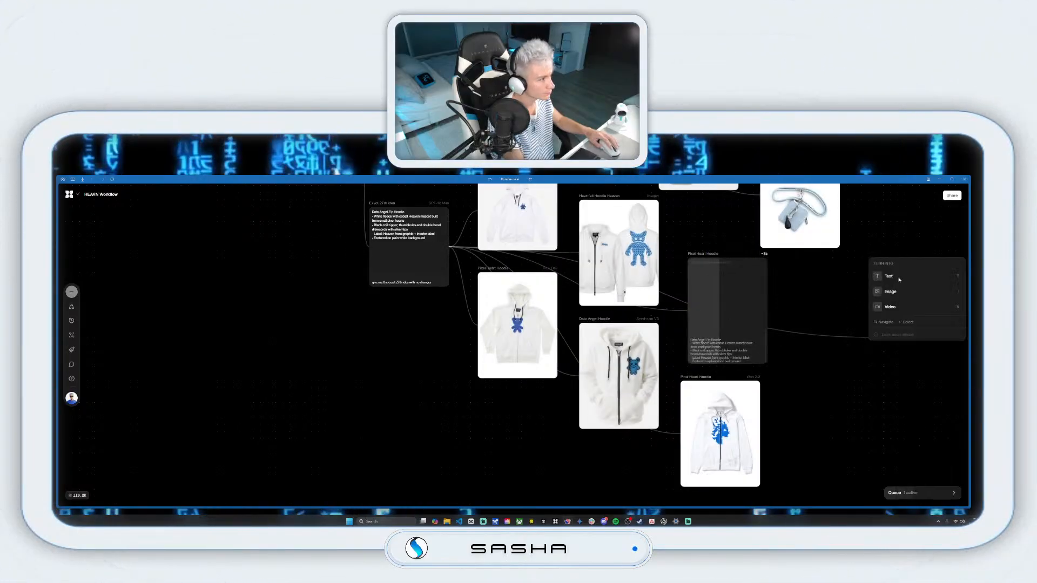
click(891, 292)
click(902, 278)
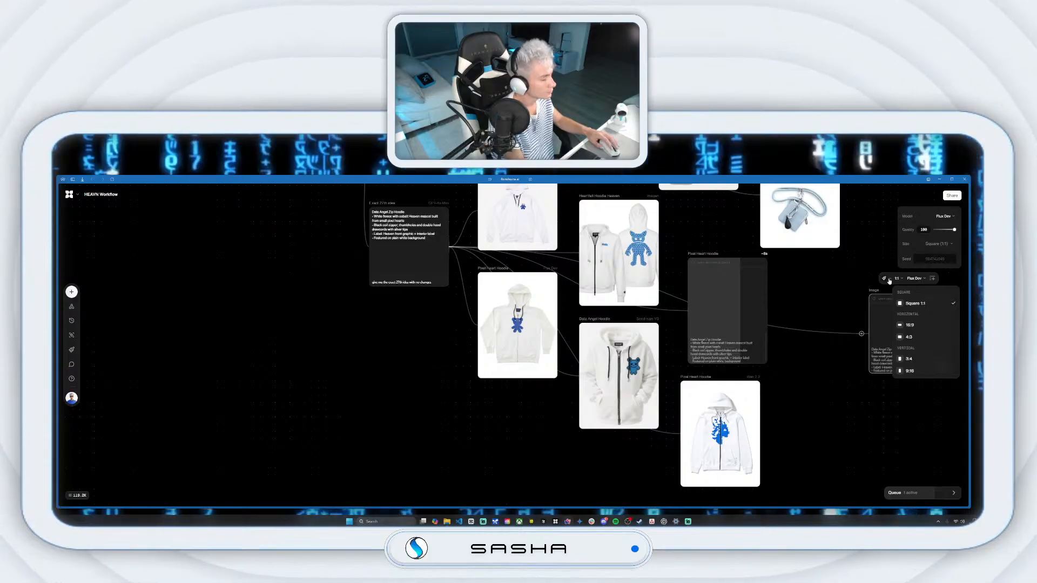
click(912, 359)
click(889, 279)
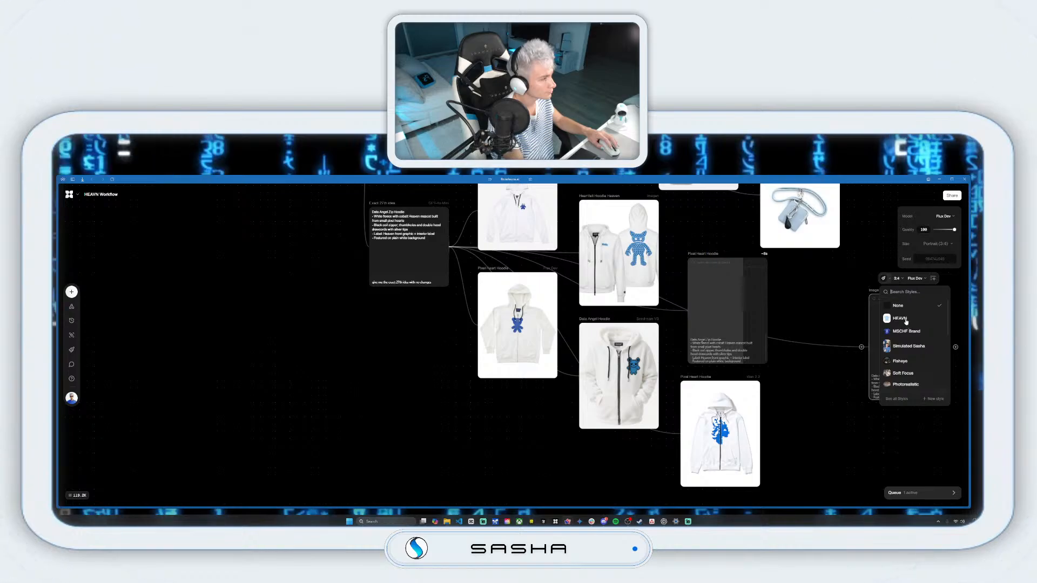
click(904, 319)
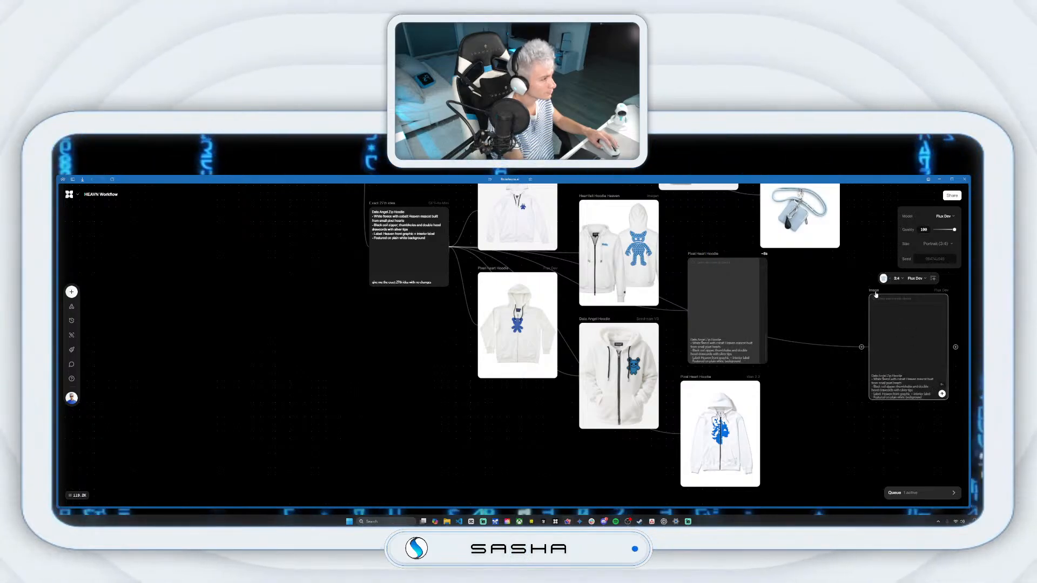
drag(876, 294, 811, 286)
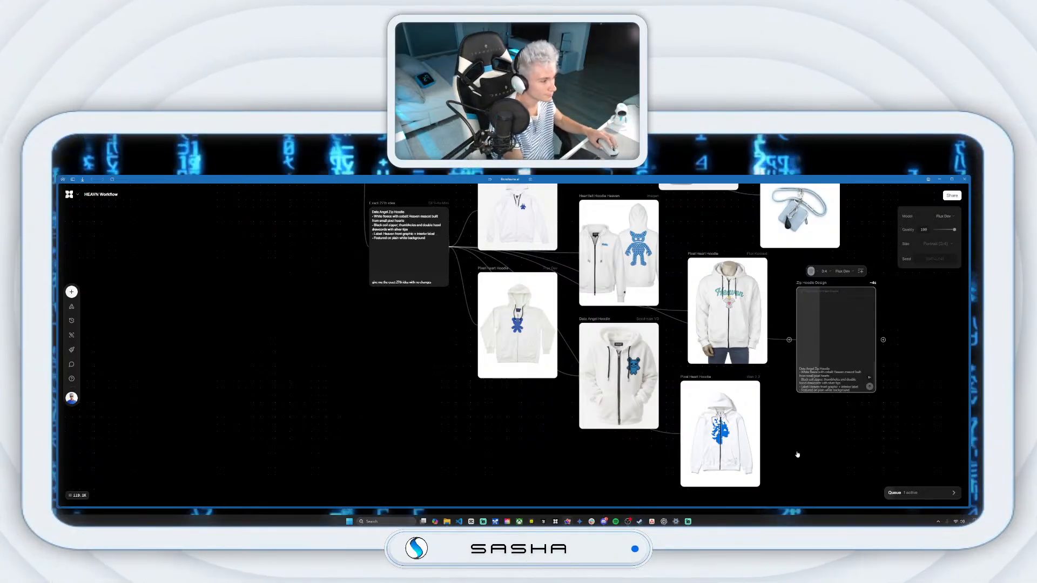
Step: Duplicate the Wan 2.2 hoodie block, fit the copy below the Zip Hoodie Design block and regenerate it
right_click(733, 409)
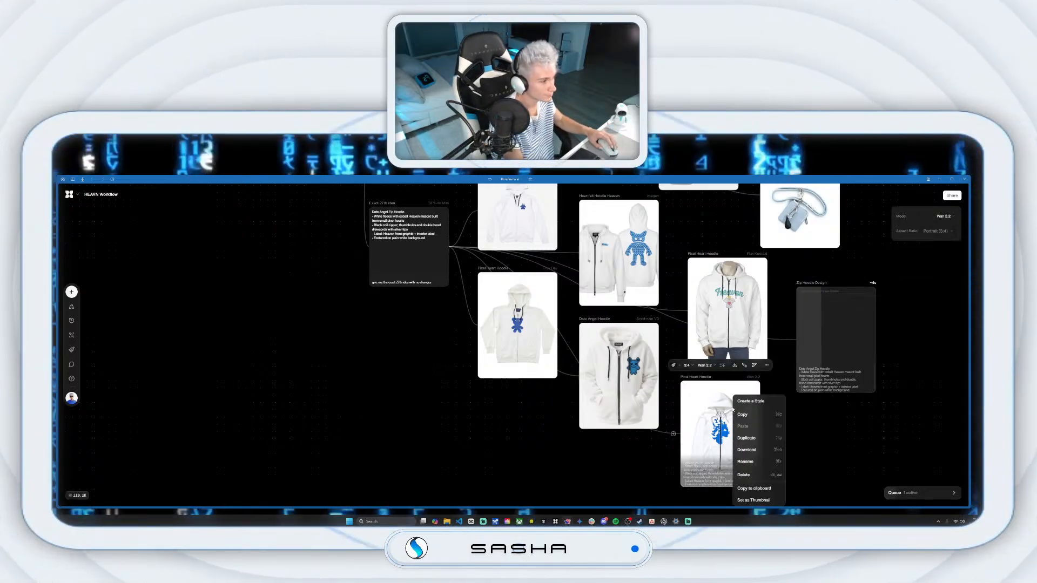
click(751, 438)
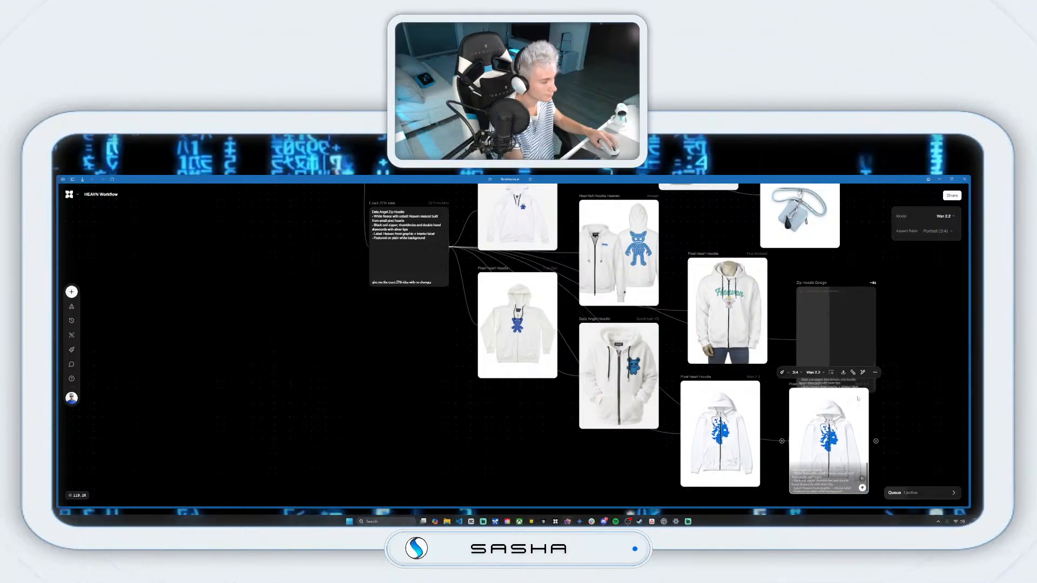
drag(820, 285, 803, 262)
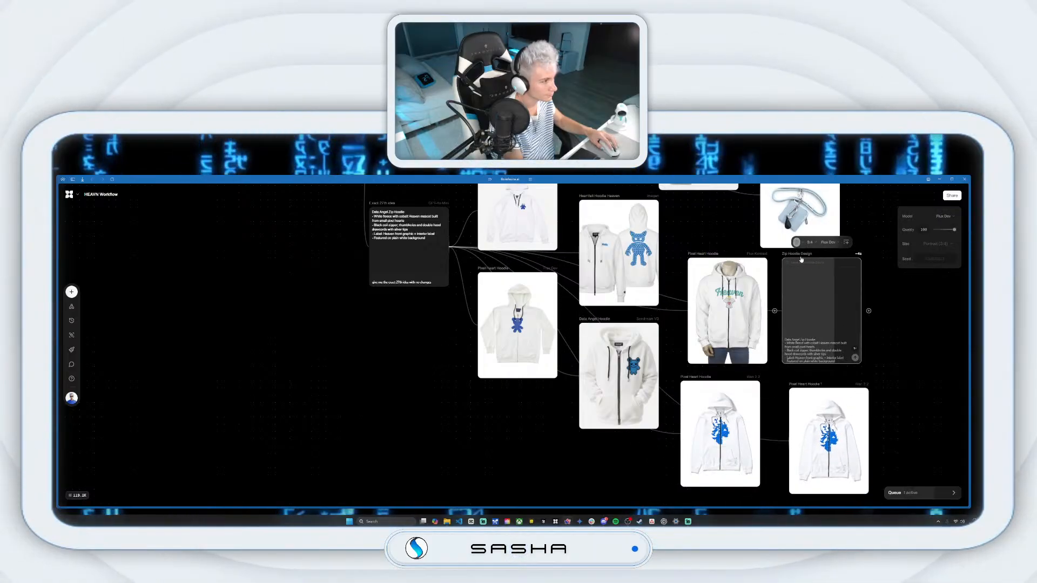
drag(805, 387, 783, 380)
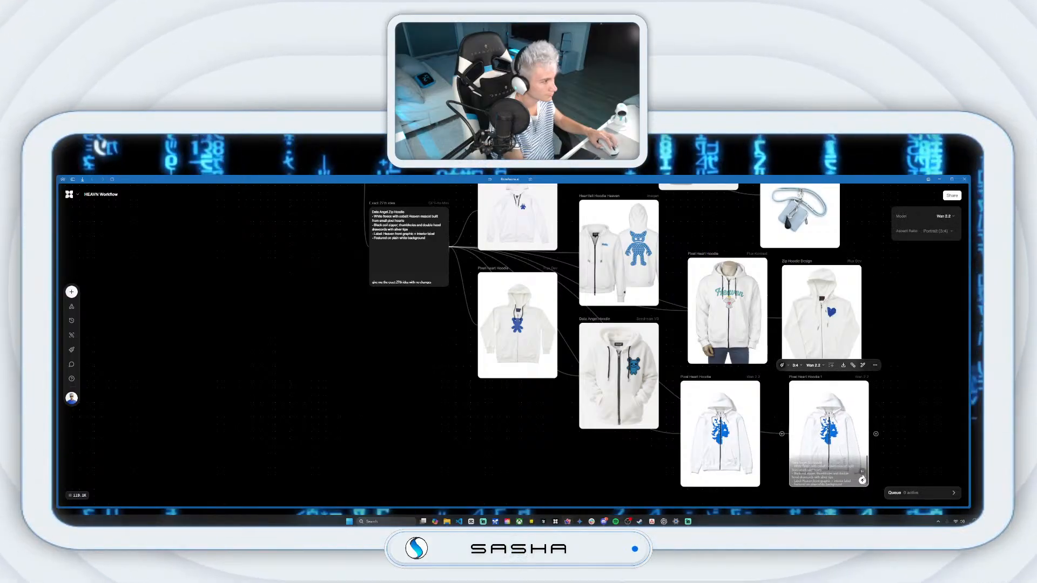
click(862, 479)
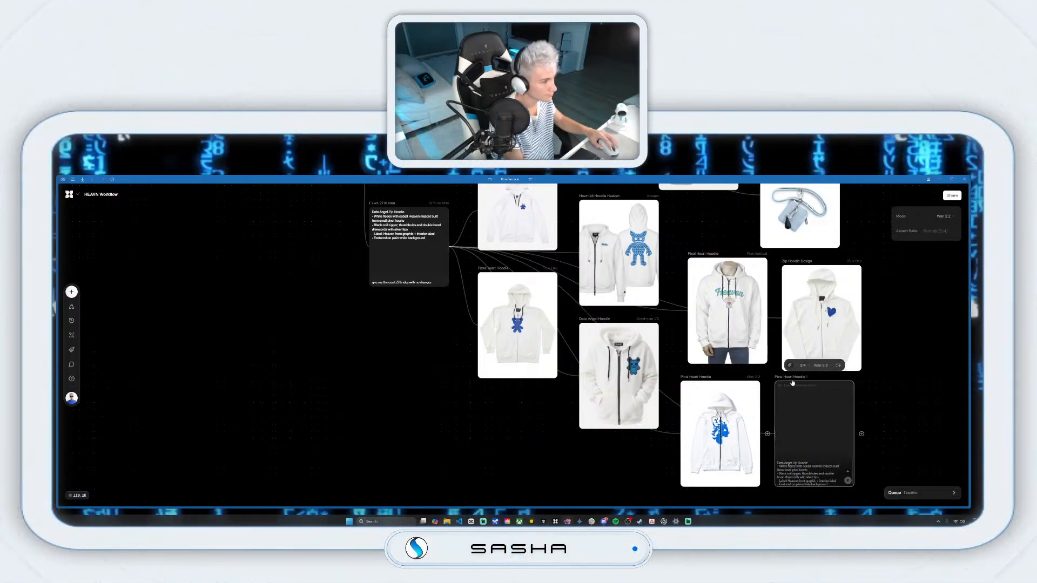
Step: Duplicate the Exact 27th Idea text block and place the copy in the empty area below the original
drag(391, 246, 505, 255)
click(497, 219)
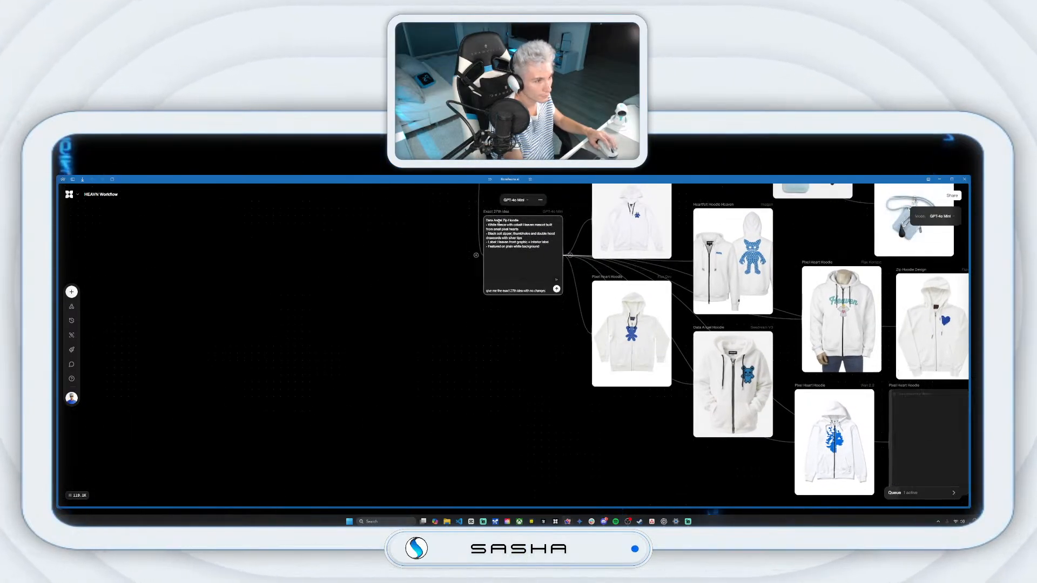
click(510, 242)
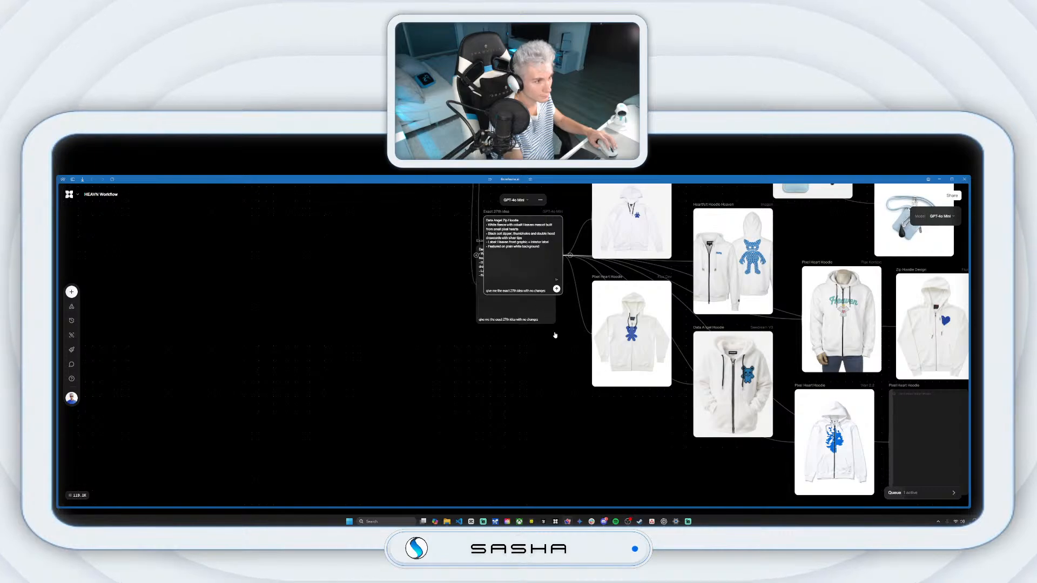
drag(477, 242, 490, 406)
scroll(559, 305, down, 3)
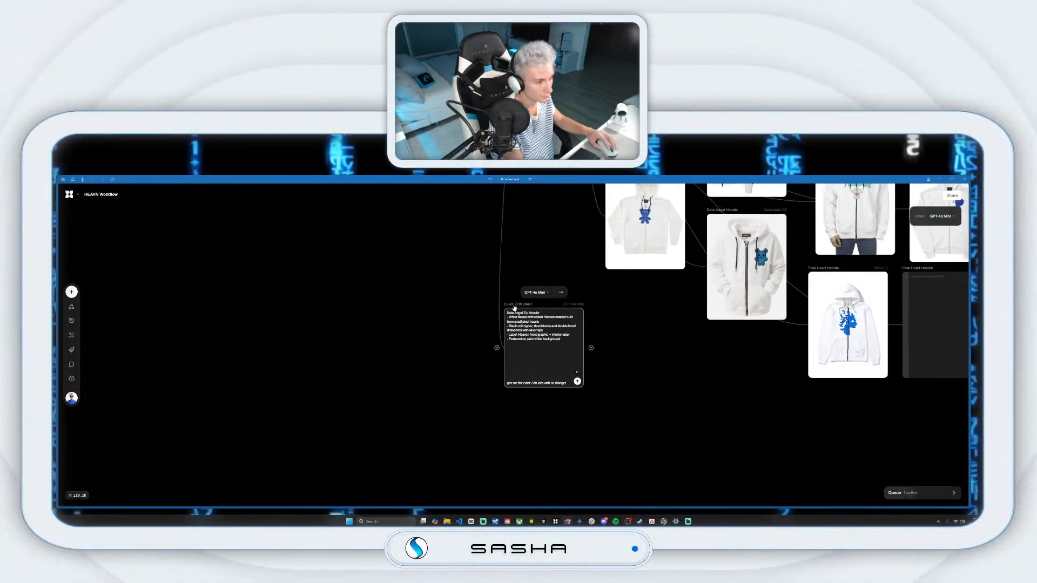
drag(517, 308, 496, 322)
Step: Prompt the copied block for the exact 28th idea and the exact 29th idea with no changes, and remove the block
click(514, 398)
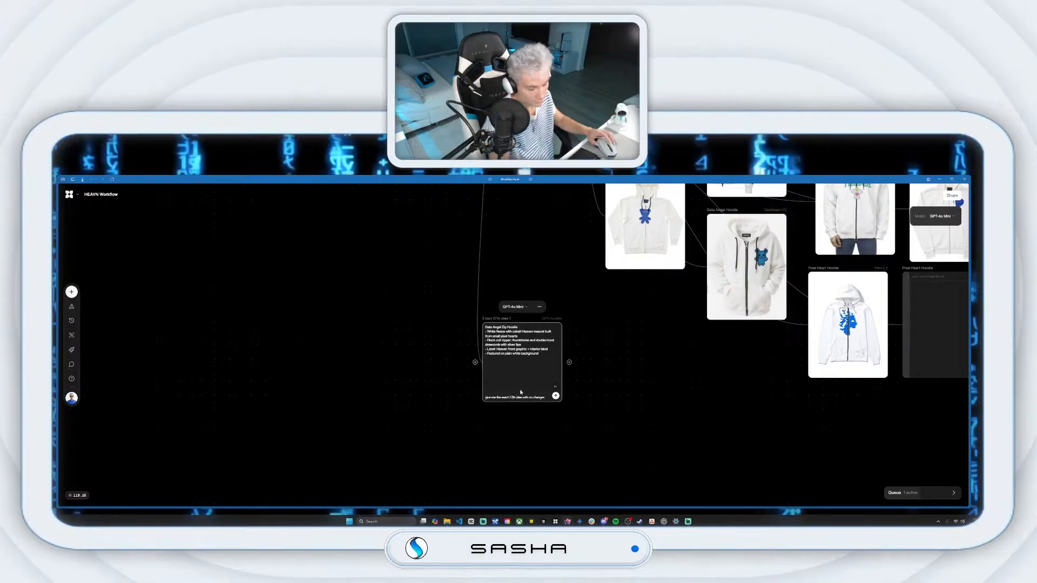
key(BackSpace)
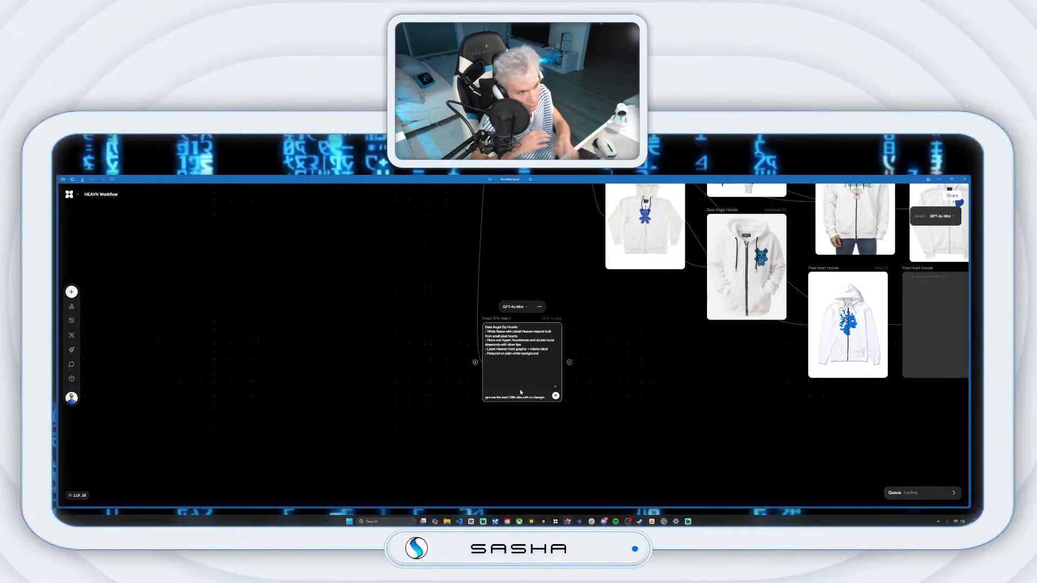
key(Return)
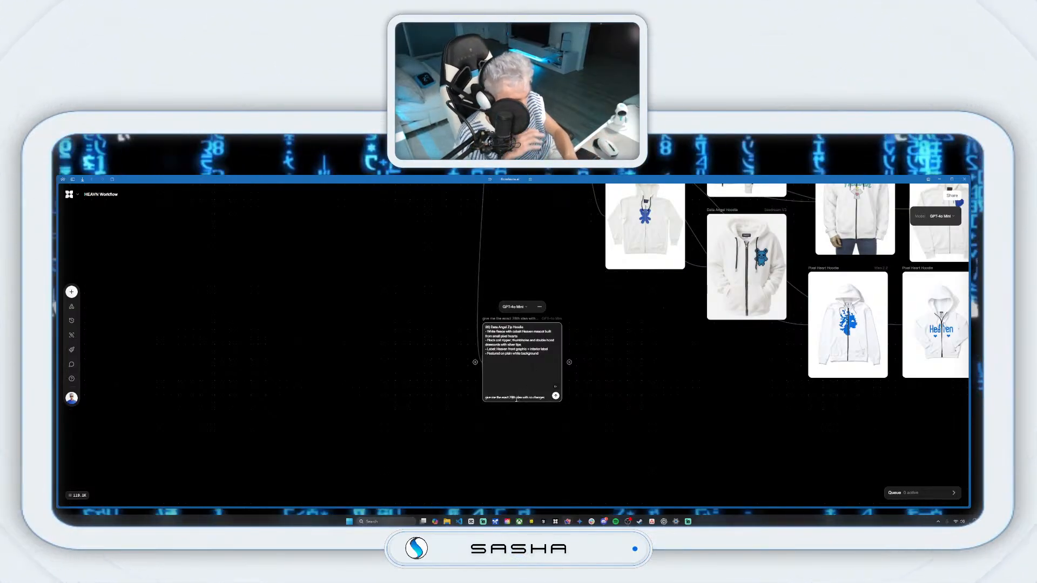
key(Return)
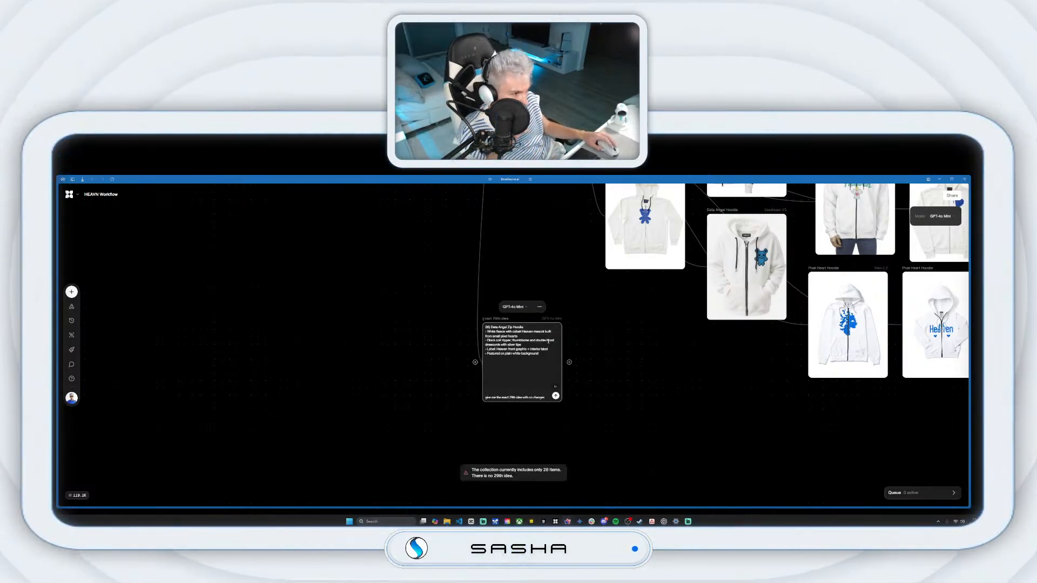
click(522, 361)
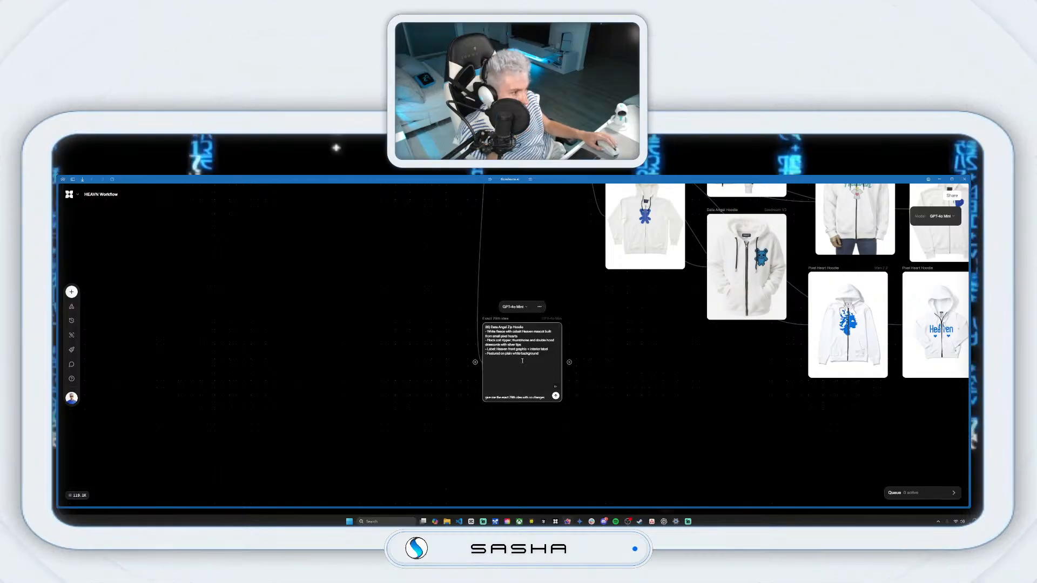
click(543, 417)
Step: Examine the Pixel Heart Hoodie image with the blue bear in the enlarged preview and close it
drag(745, 359, 591, 434)
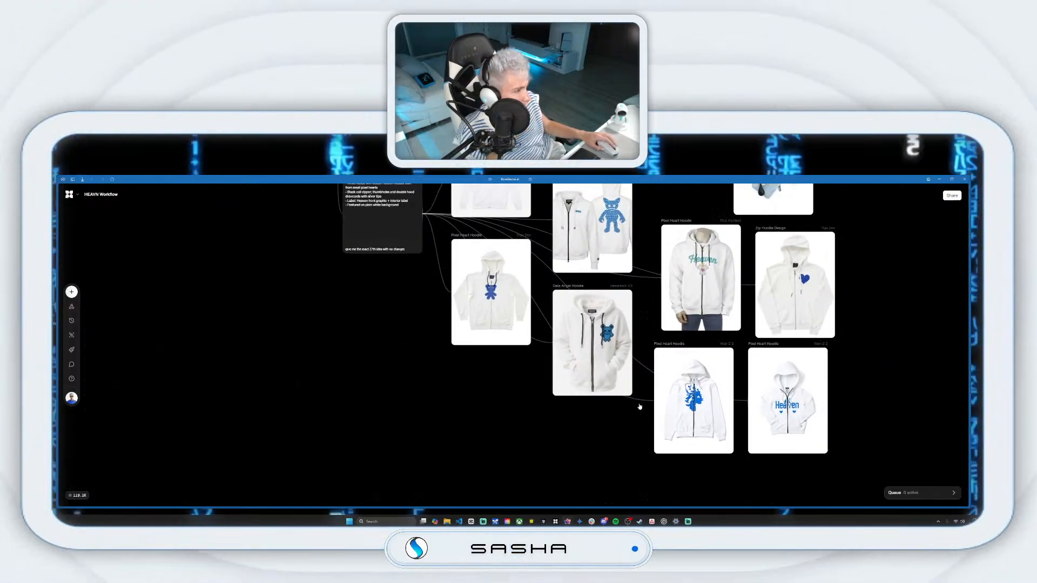
right_click(503, 277)
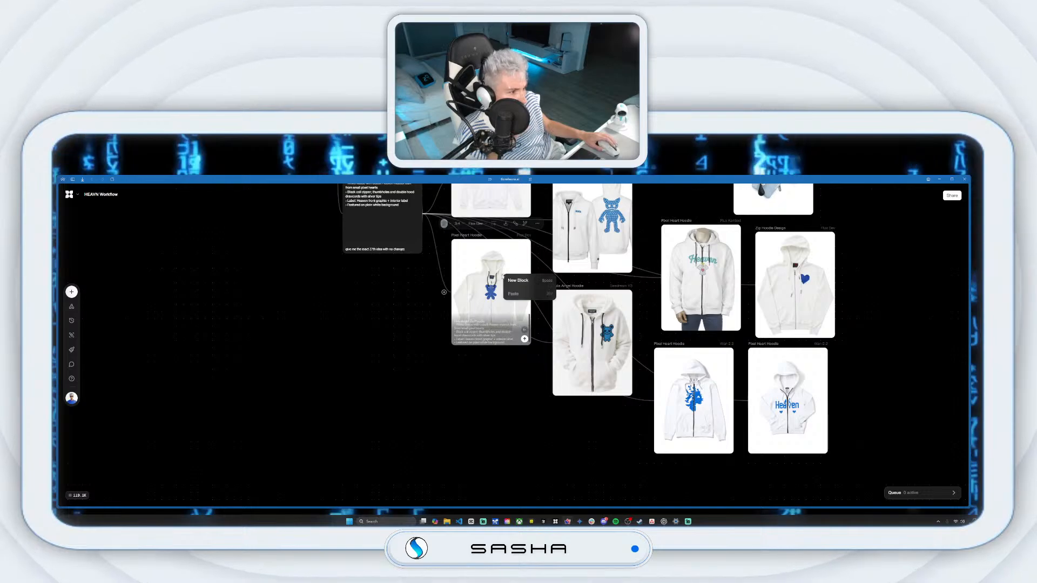
click(498, 273)
click(561, 237)
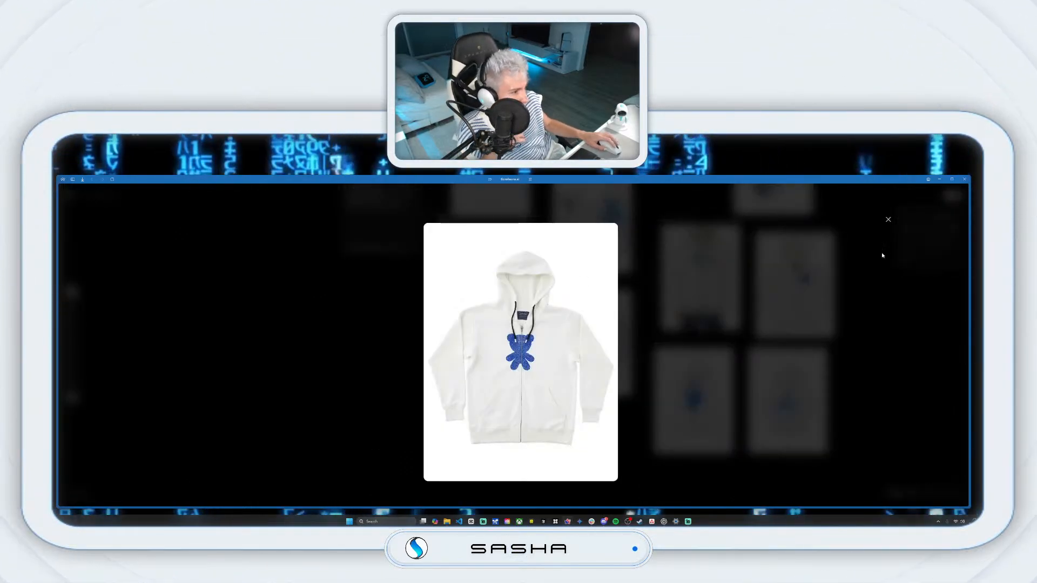
click(887, 223)
Step: Duplicate the Heaven Future Collection text block and place the copy above the training images
drag(496, 336, 552, 436)
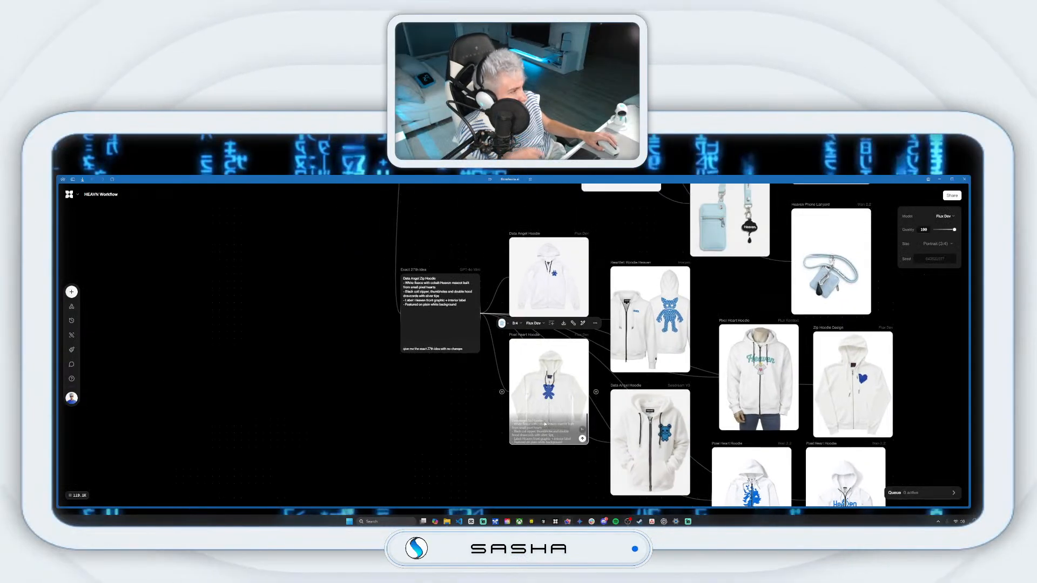
drag(425, 296, 707, 485)
scroll(669, 319, down, 6)
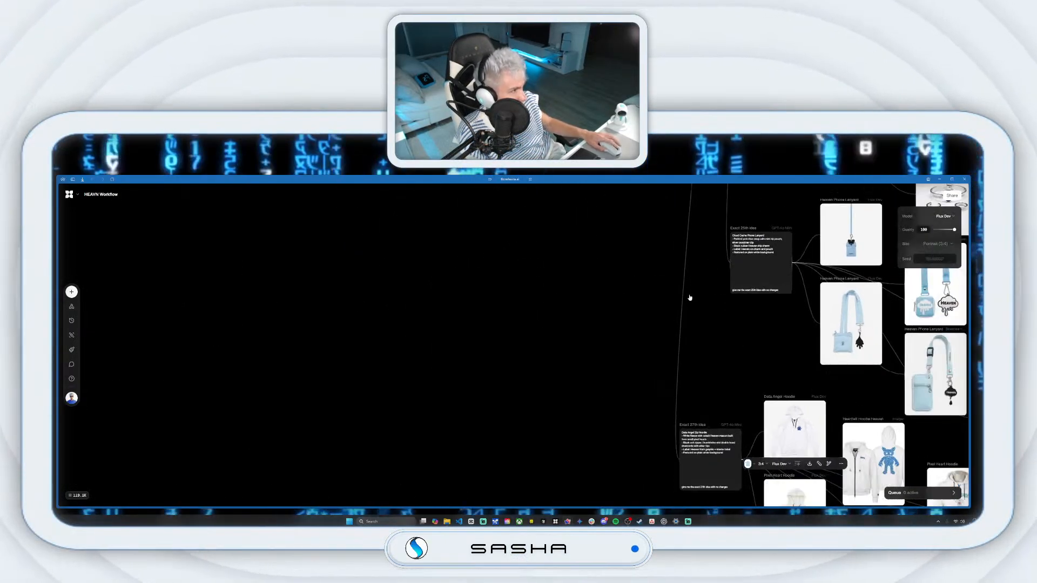
scroll(580, 389, up, 10)
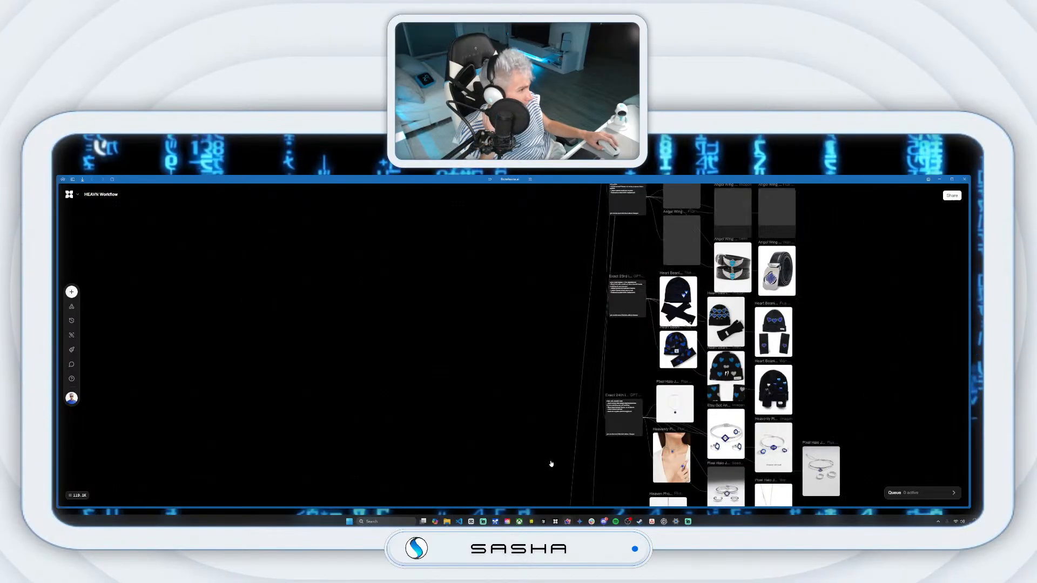
scroll(636, 327, up, 10)
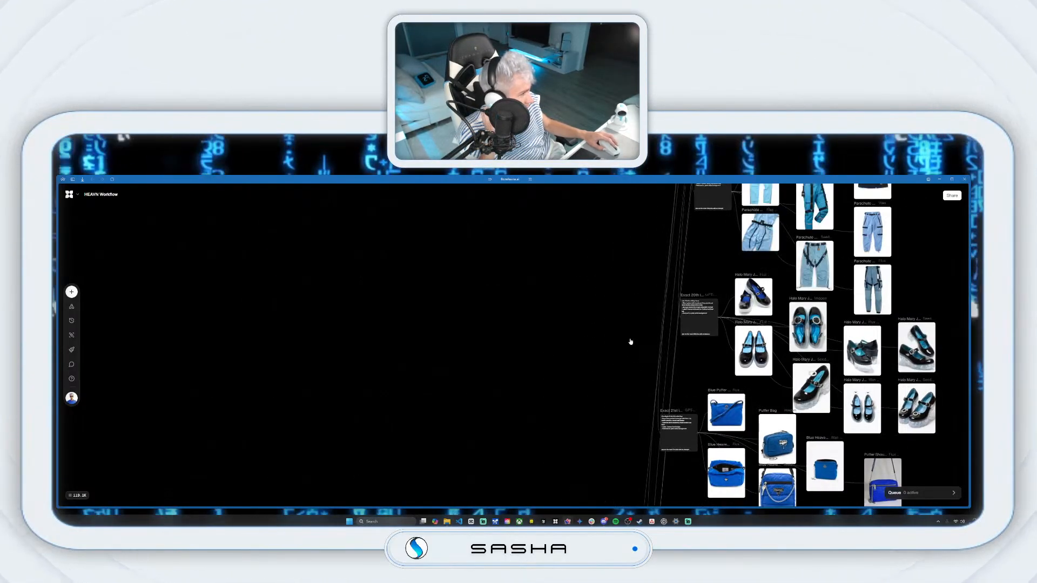
scroll(701, 328, up, 10)
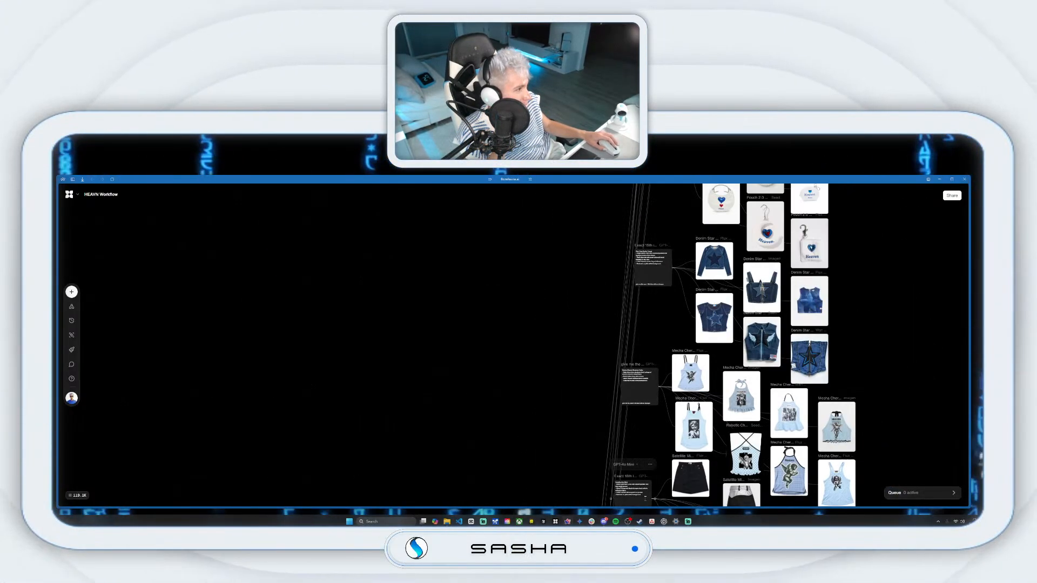
scroll(672, 285, up, 10)
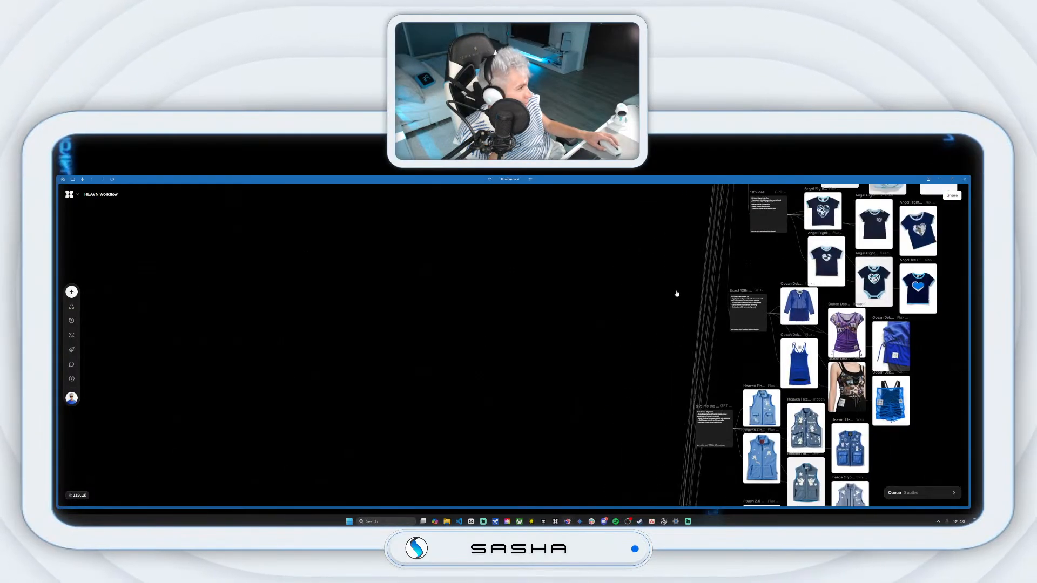
scroll(653, 325, up, 10)
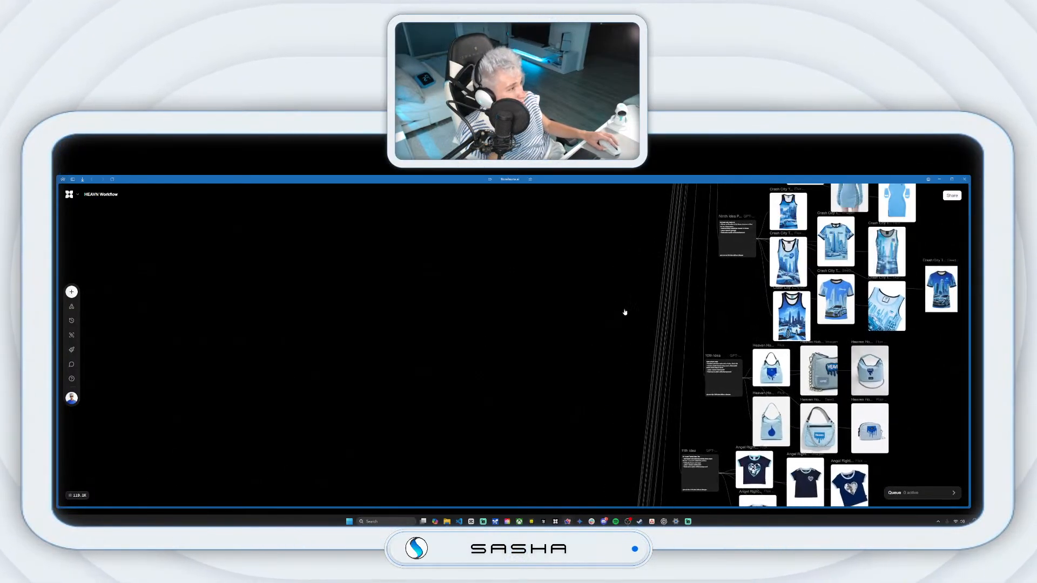
scroll(637, 331, up, 10)
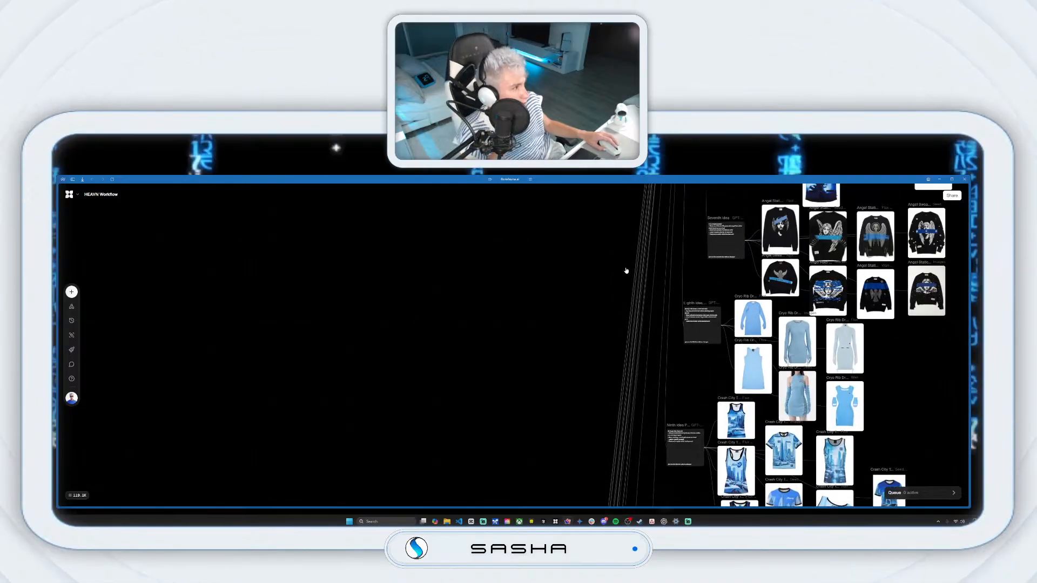
scroll(615, 401, up, 15)
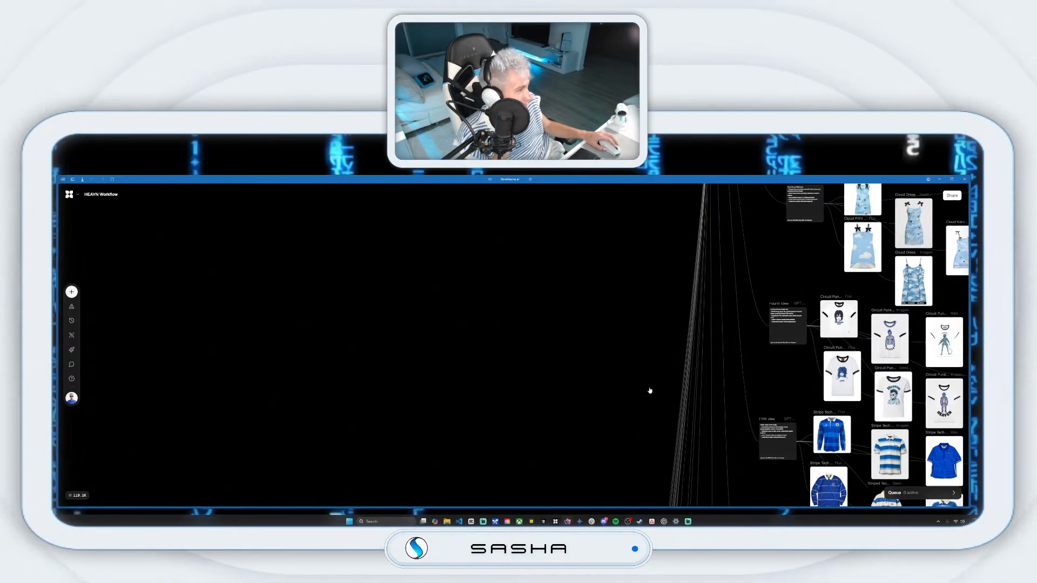
scroll(582, 341, up, 10)
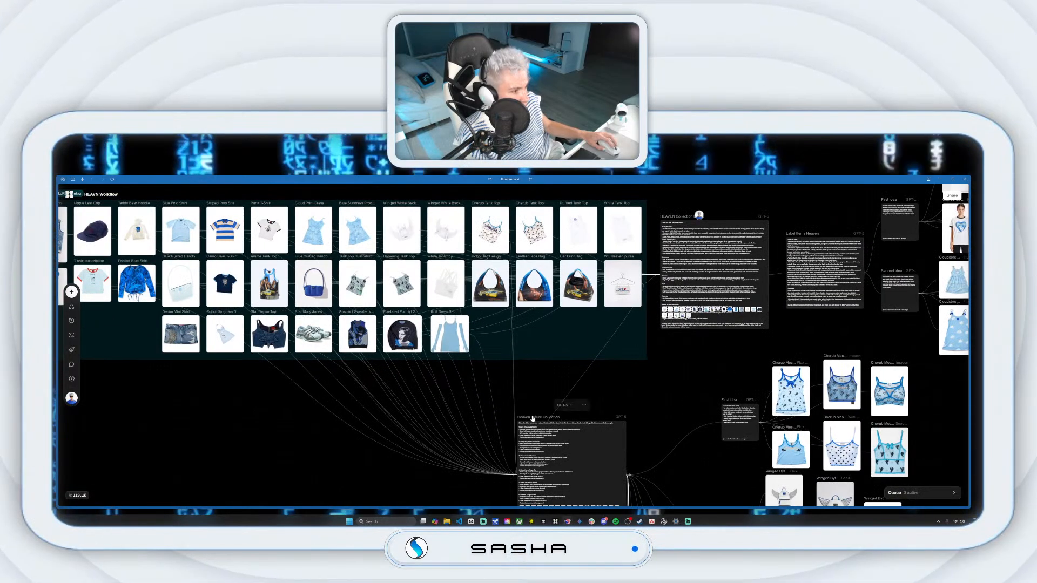
right_click(532, 421)
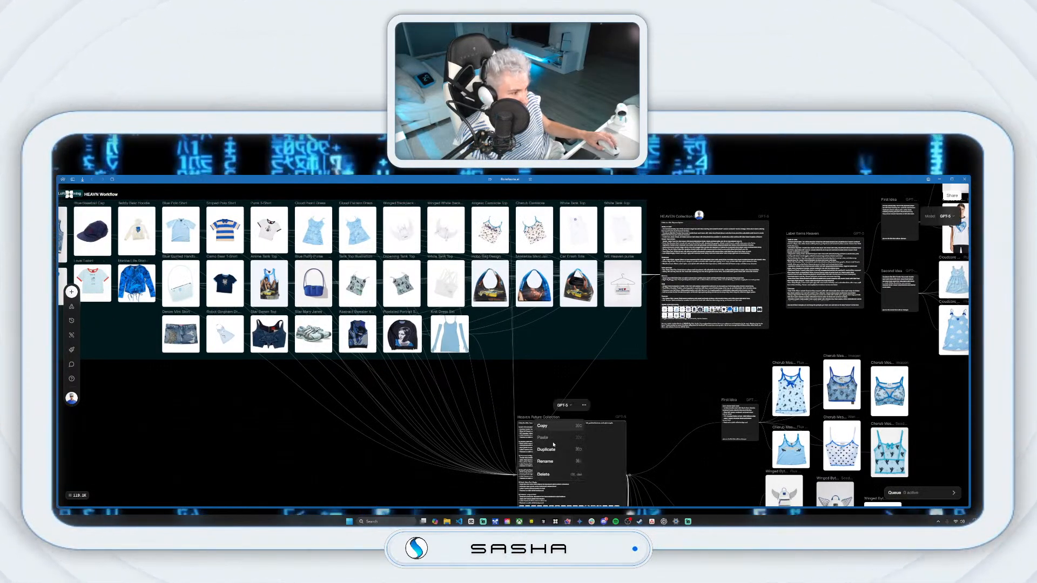
click(546, 449)
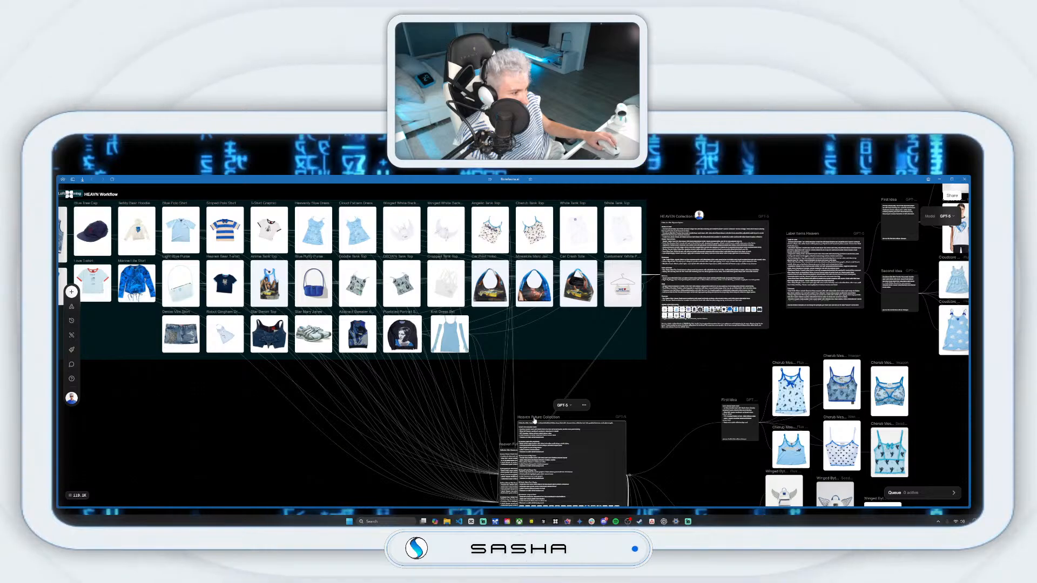
scroll(519, 345, down, 3)
drag(520, 365, 485, 200)
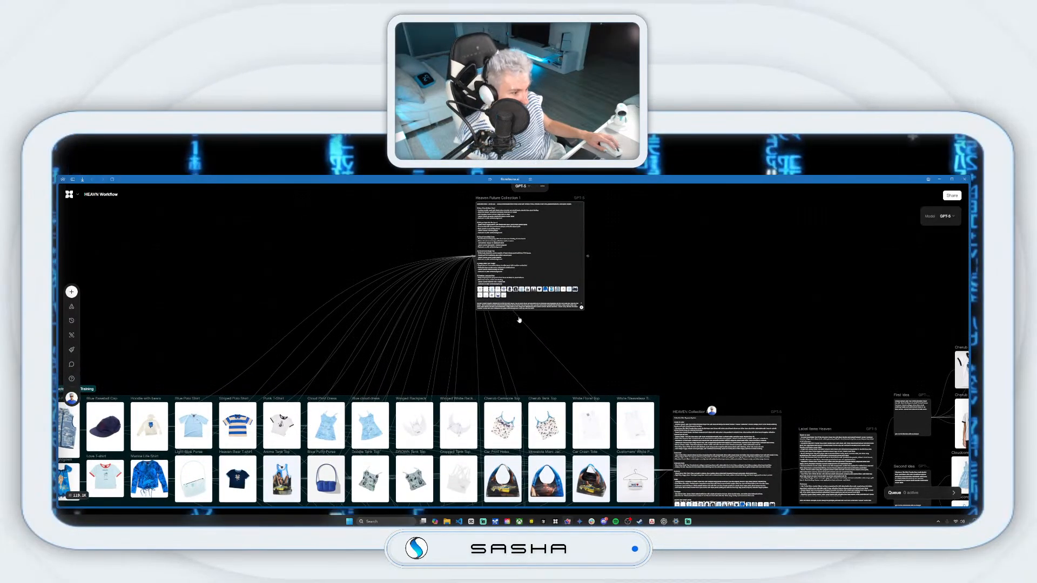
Step: Reword the copied collection block's prompt so the previous items are given only as inspiration for the next collection drop
scroll(515, 294, up, 3)
scroll(525, 298, up, 3)
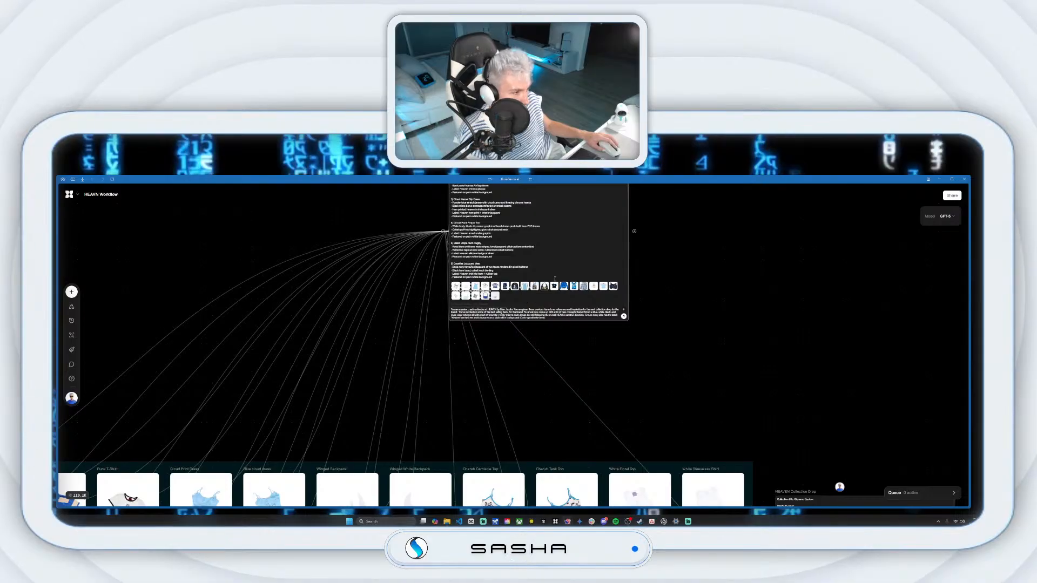
scroll(576, 385, up, 1)
key(super)
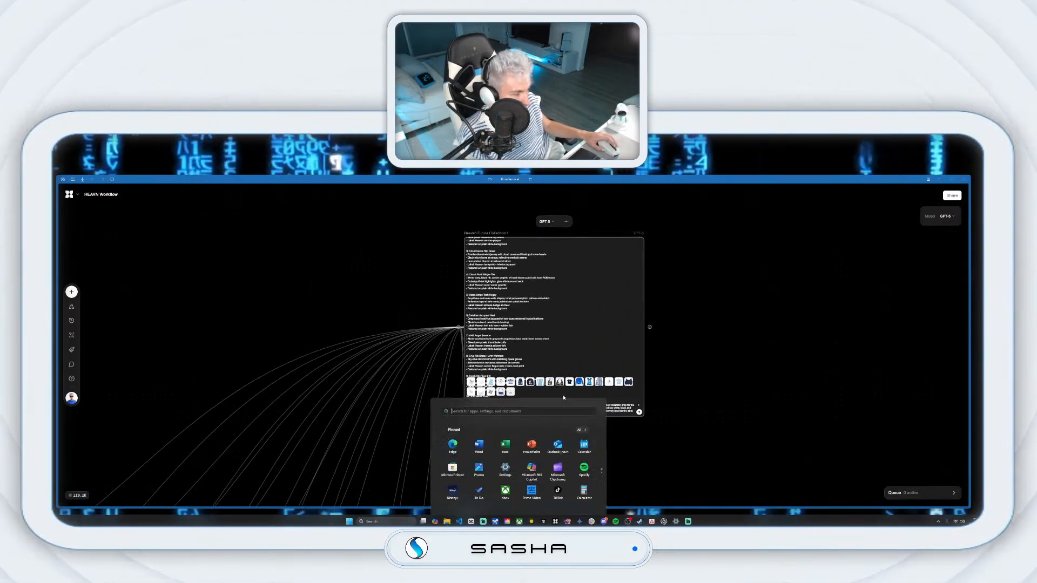
key(super)
scroll(639, 427, up, 5)
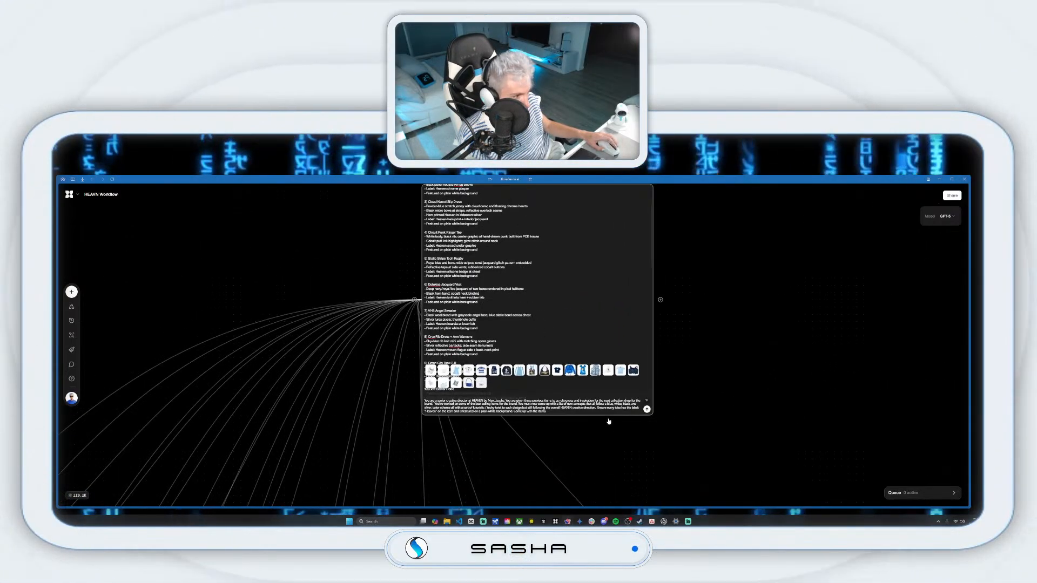
drag(465, 392, 522, 421)
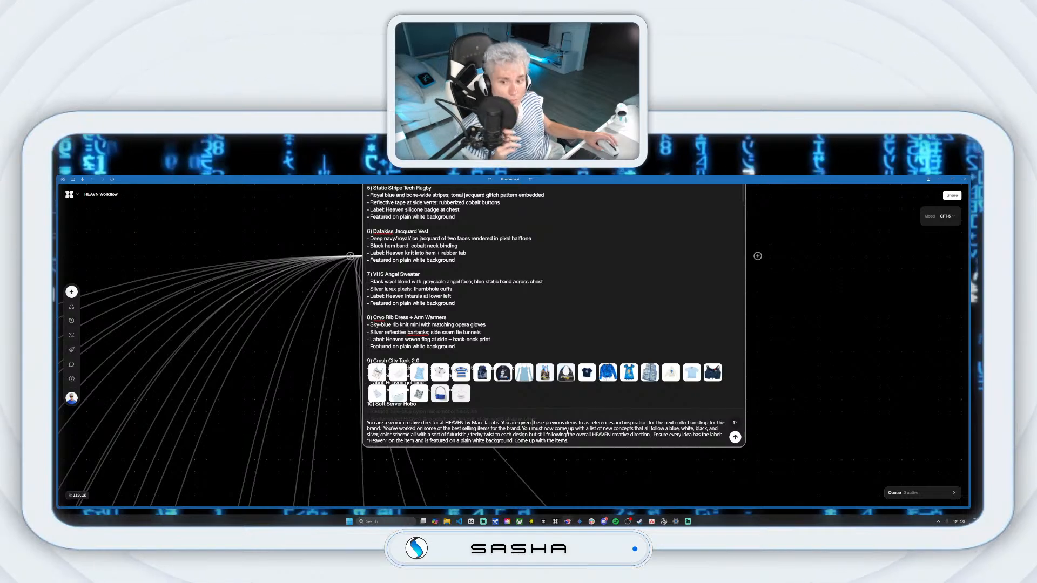
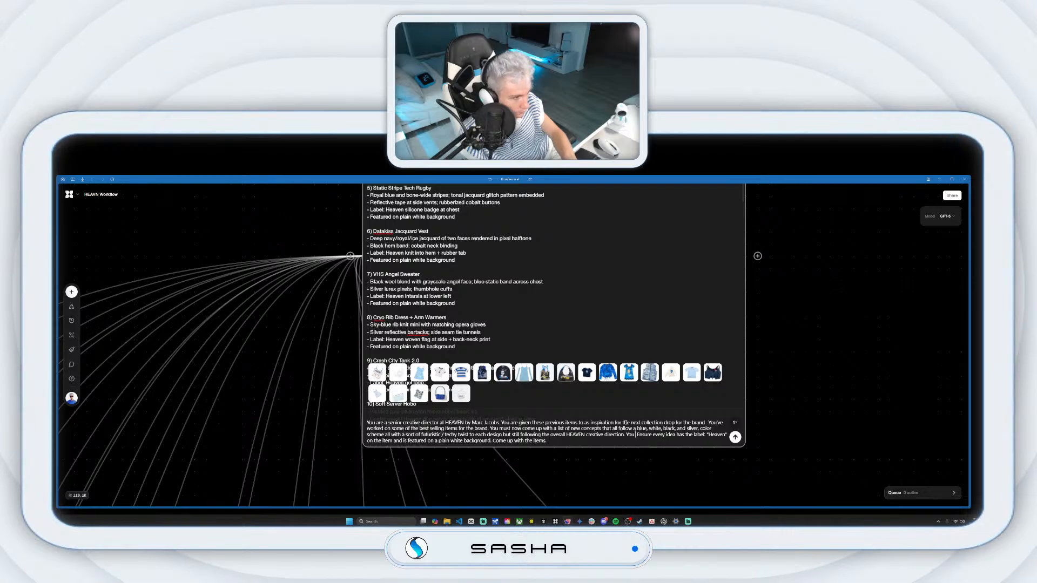
Step: Add to the copied block's prompt, before the label instruction, "You are tasked with reimagining the Heaven brand for the future"
text(ked w)
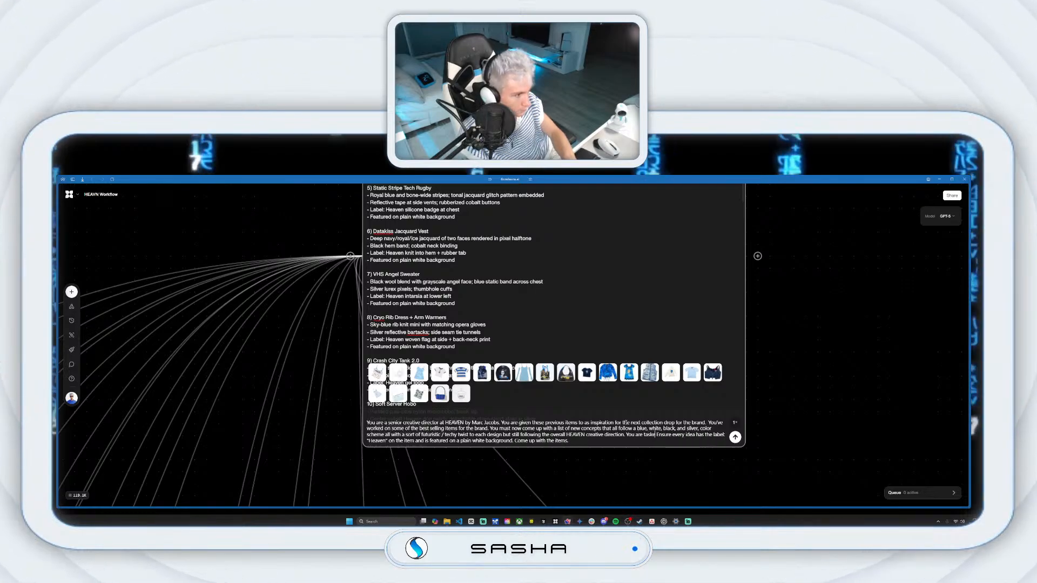
text(ith re)
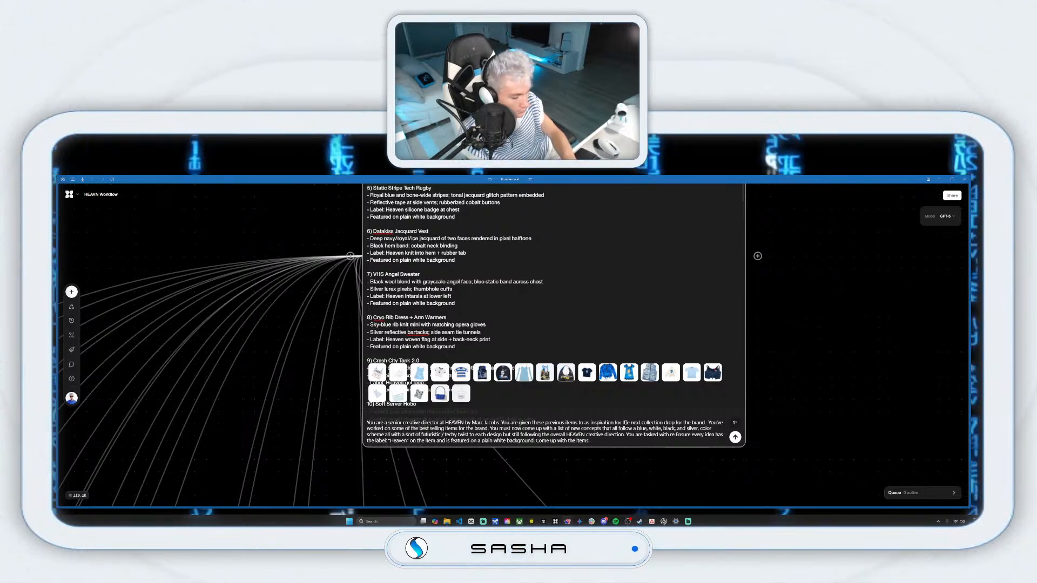
text(imag)
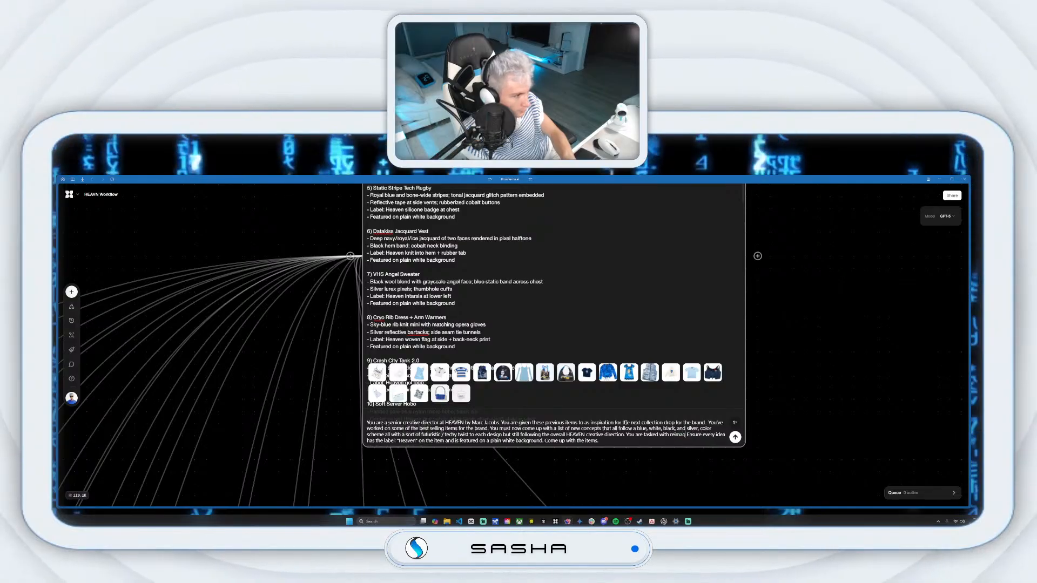
text(ining the)
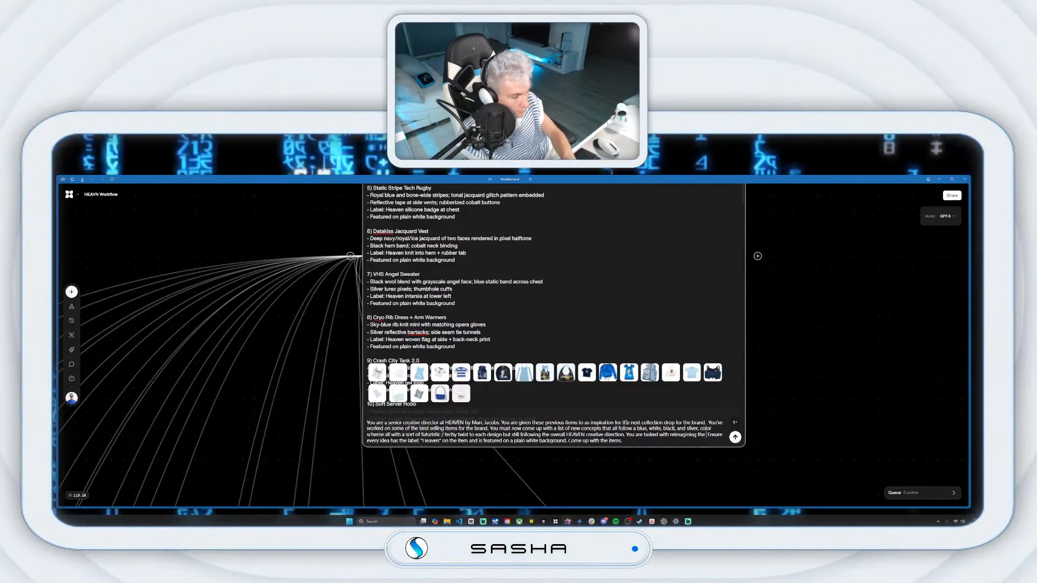
text( Heaven b)
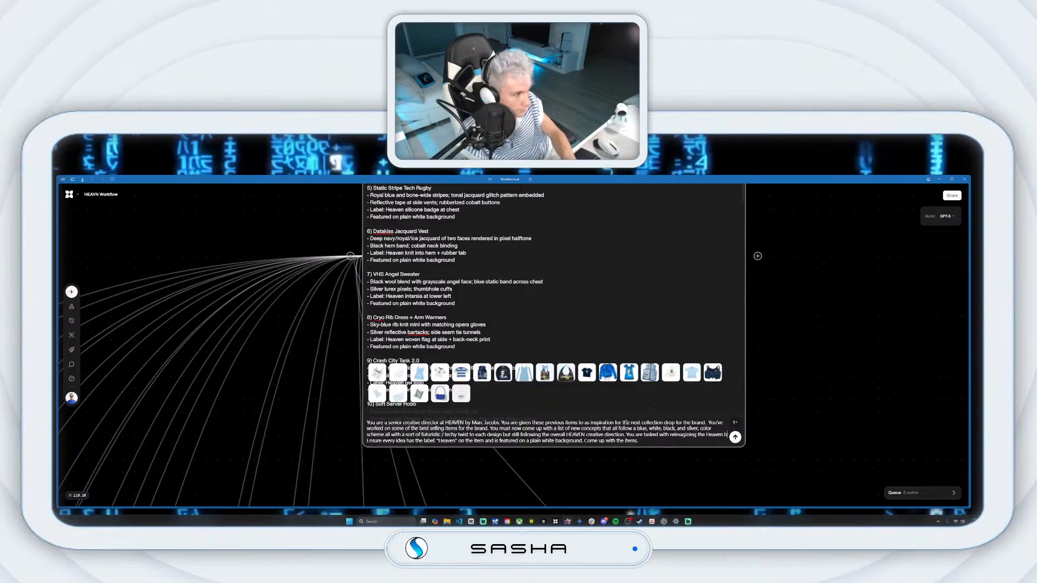
text(rand for th)
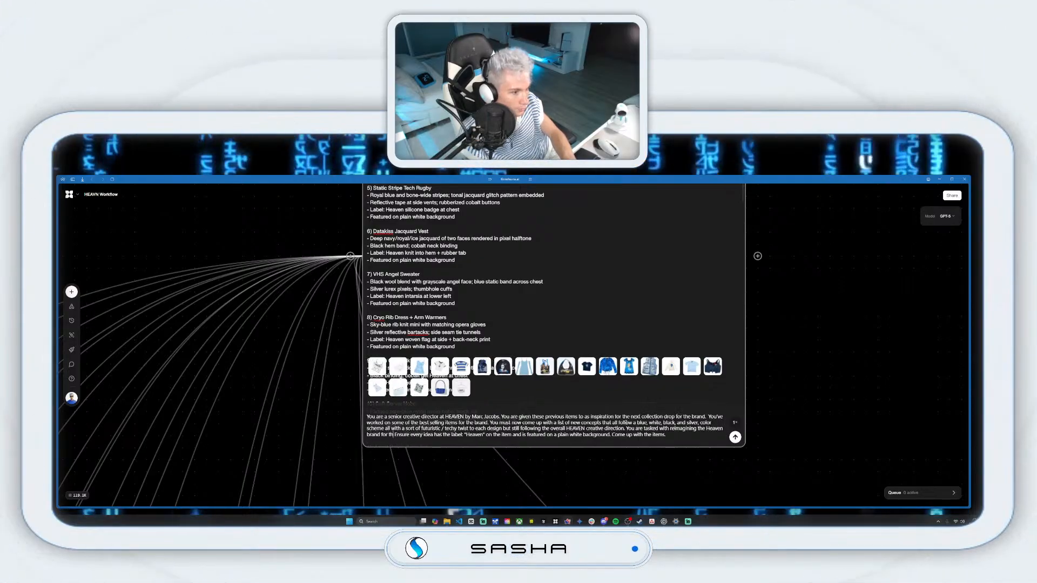
text(e future)
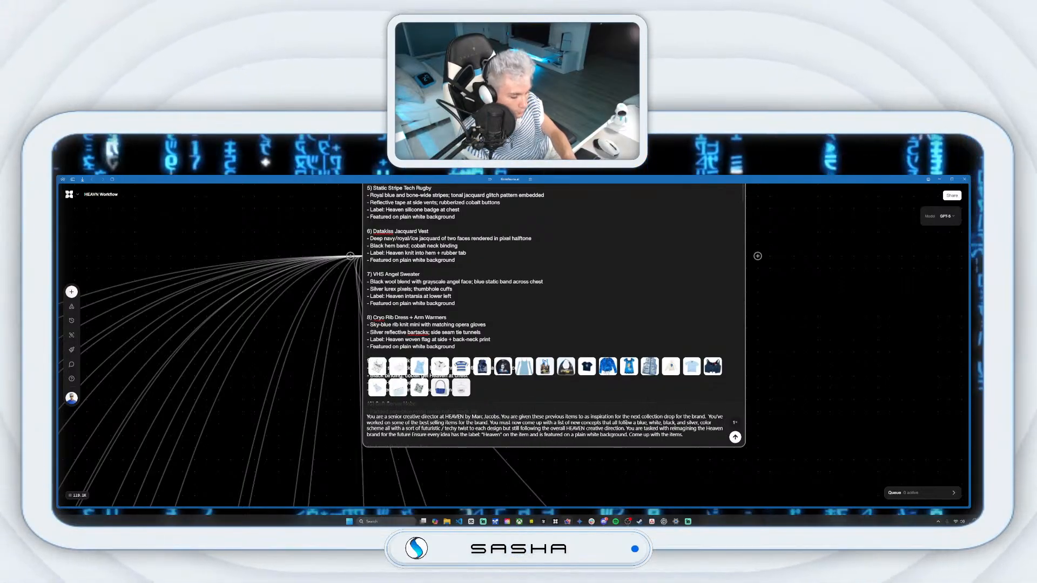
Step: Continue the new prompt sentence with ", lean on futuristic design styles with lots of silver chrome," plus asymmetry as a further style
text(, lean)
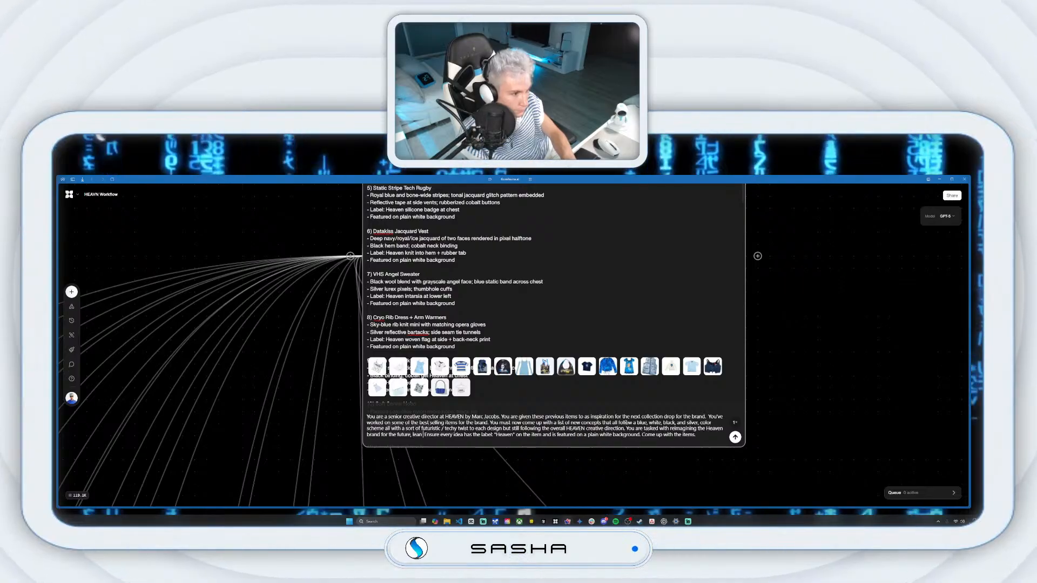
text( on)
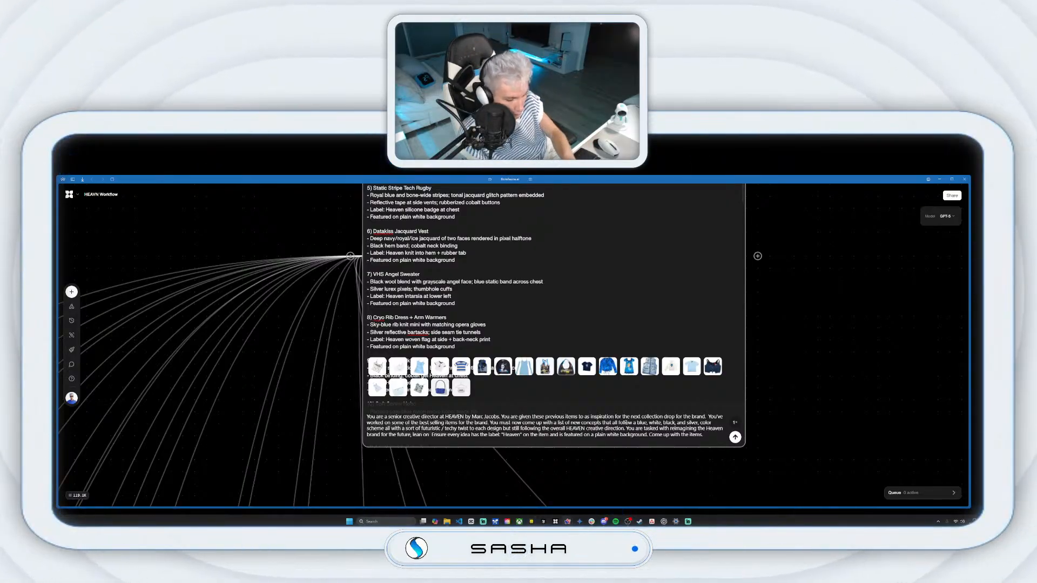
text(ristic)
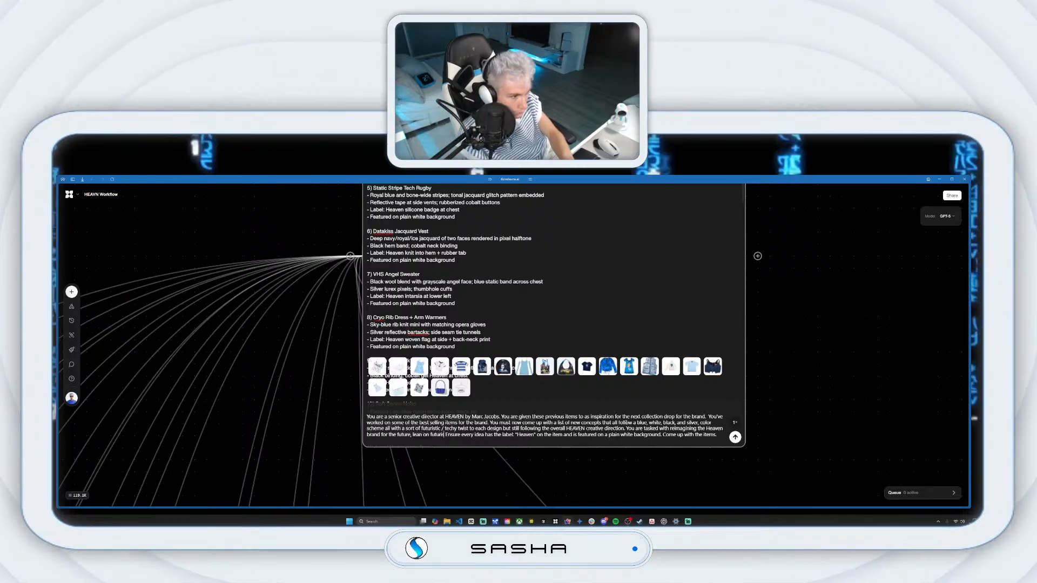
text( desig)
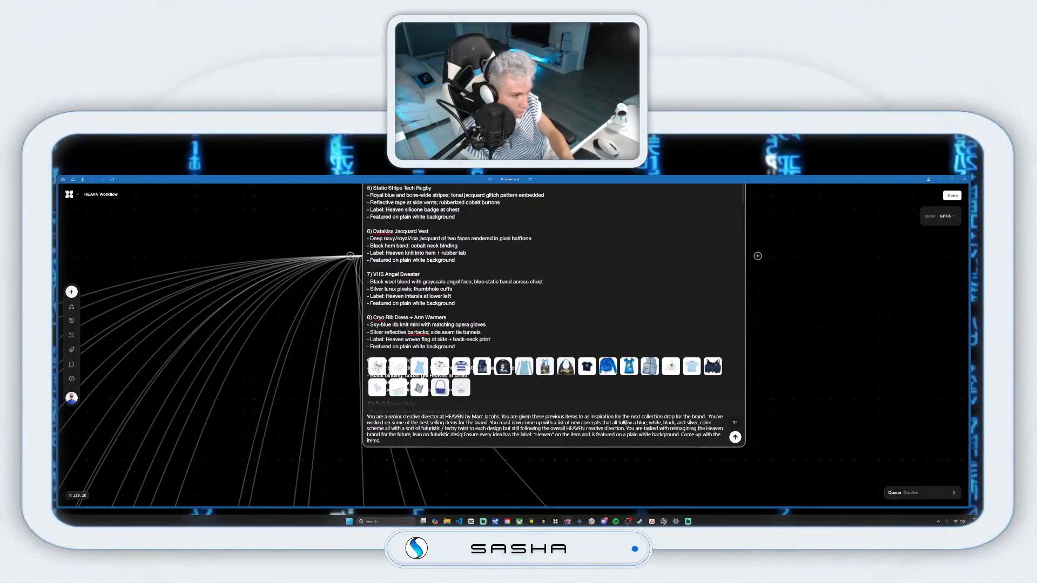
text(n styles)
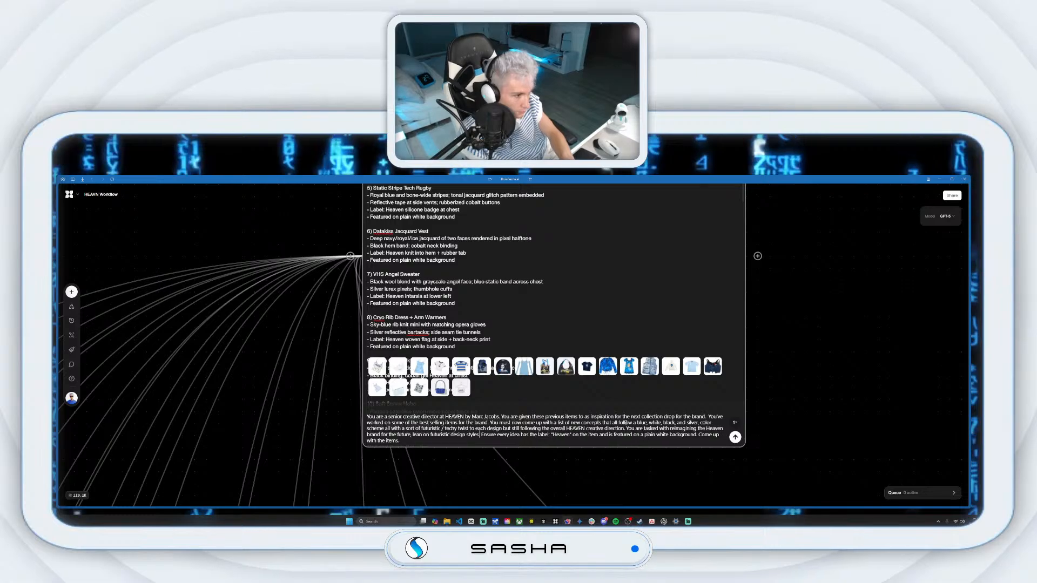
text( with)
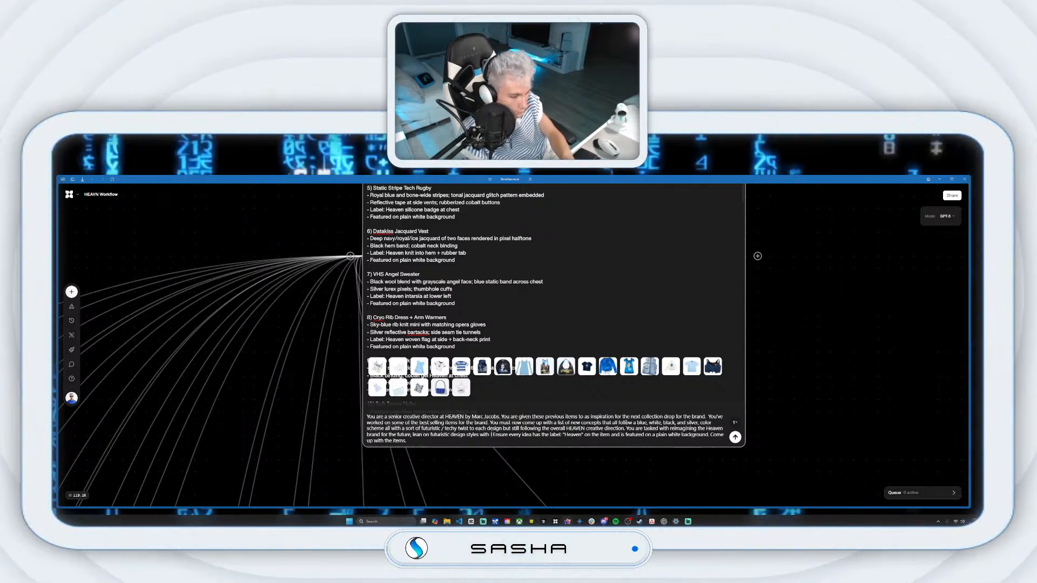
text( lots of chr)
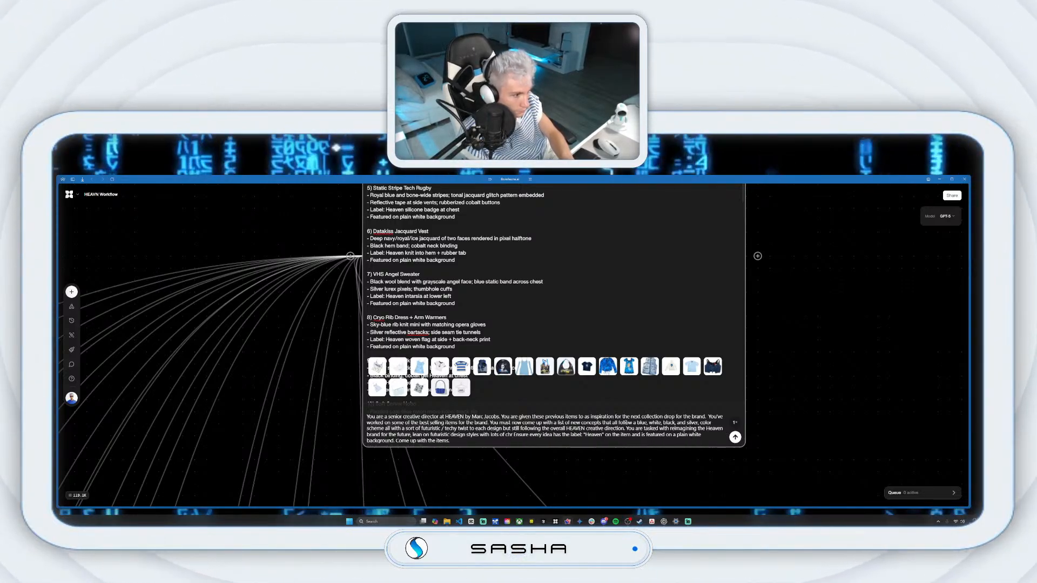
text(ilver)
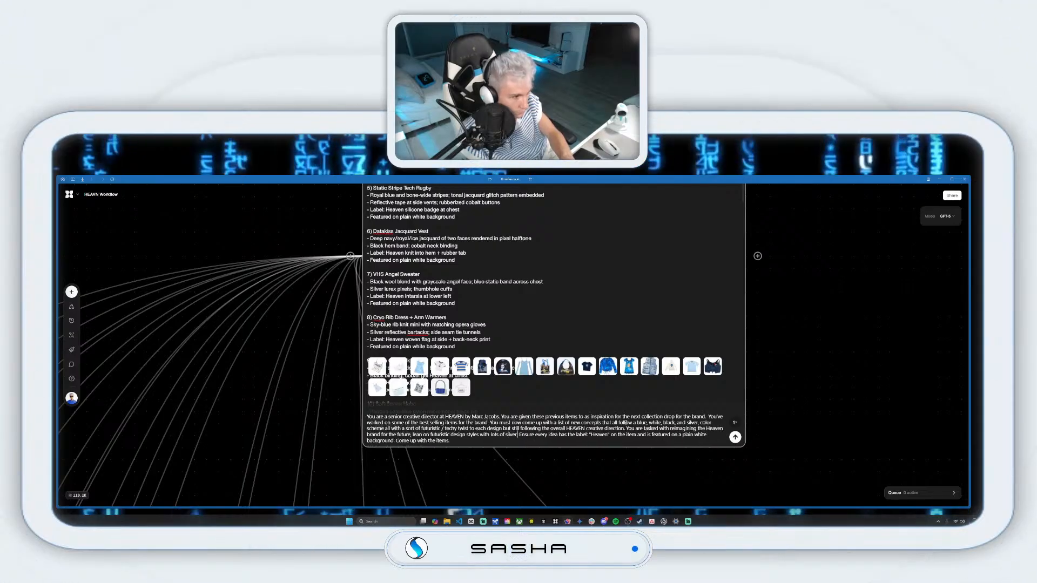
text( chro)
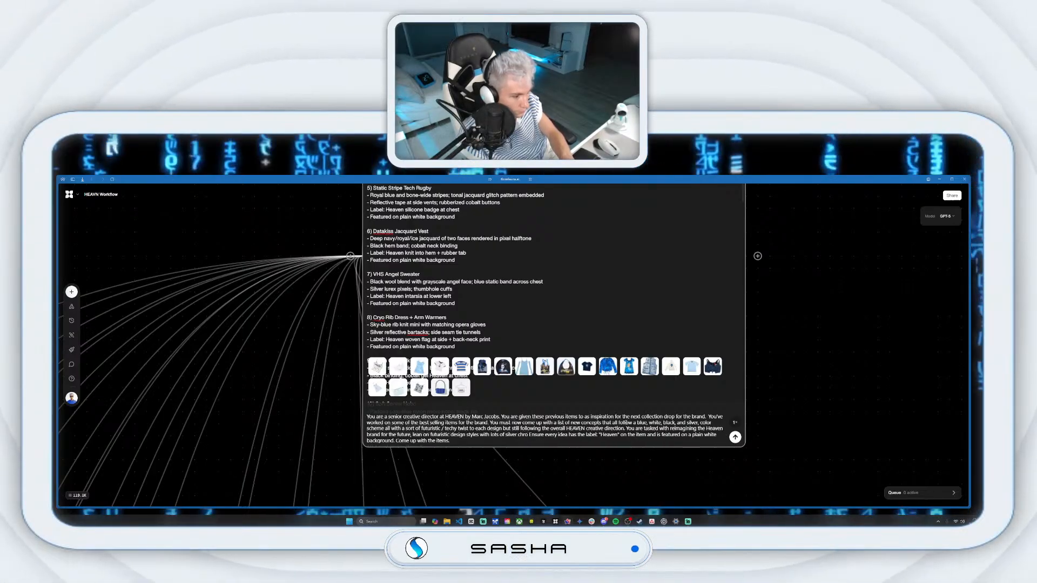
text(me)
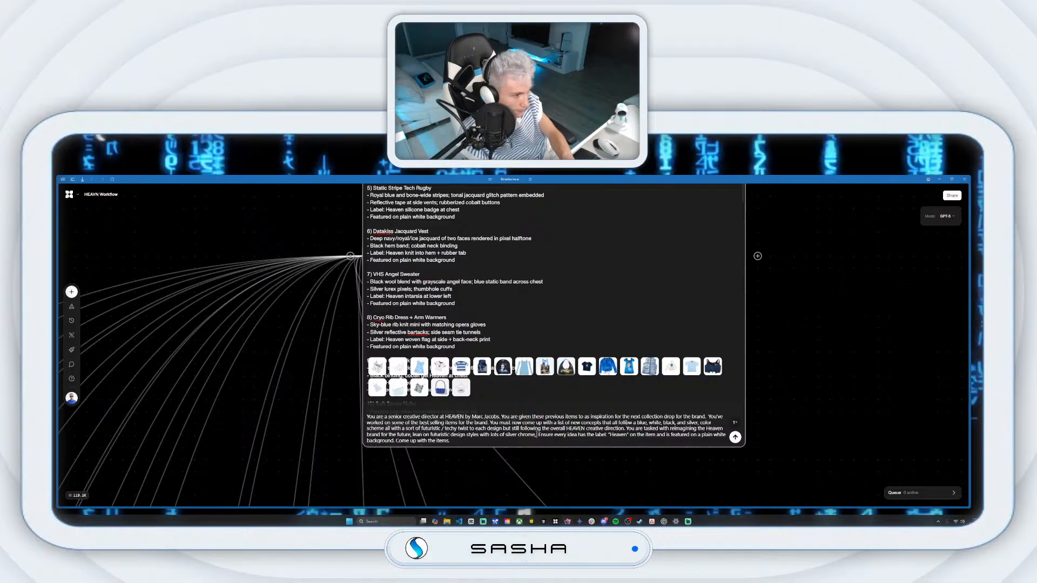
text(, asymmetry,)
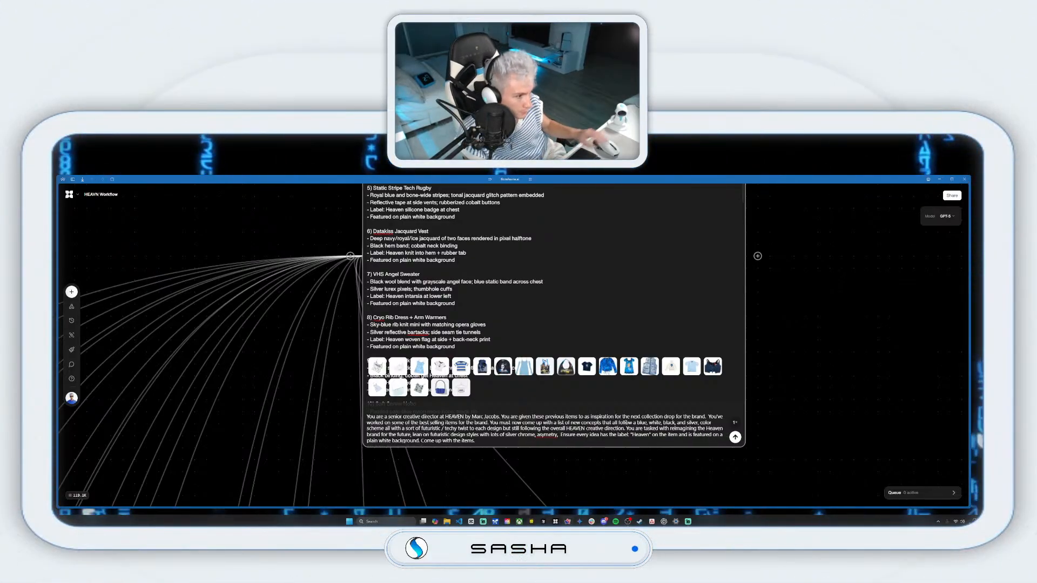
right_click(551, 439)
click(548, 435)
key(ctrl+a)
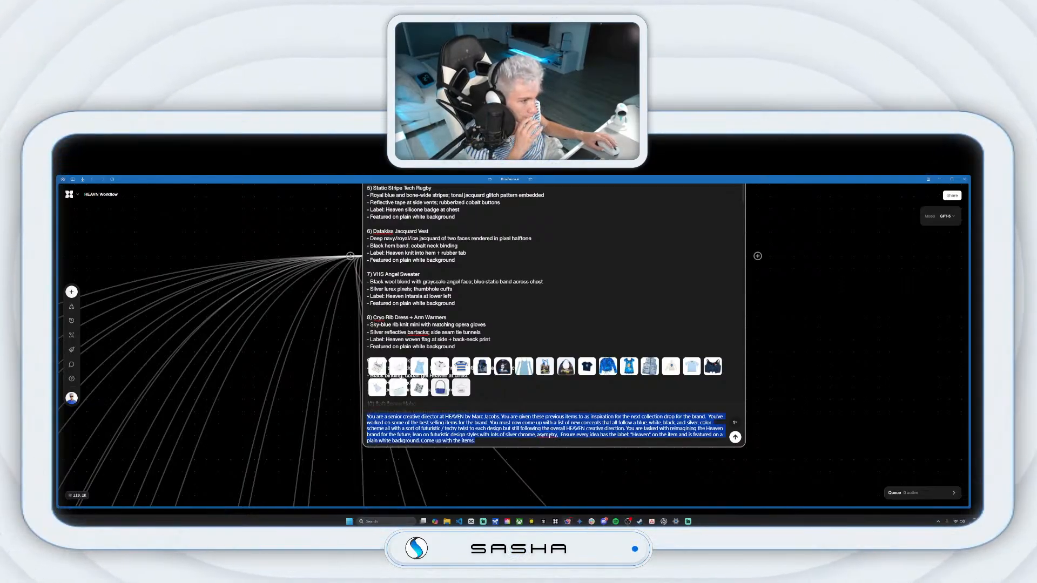
click(556, 435)
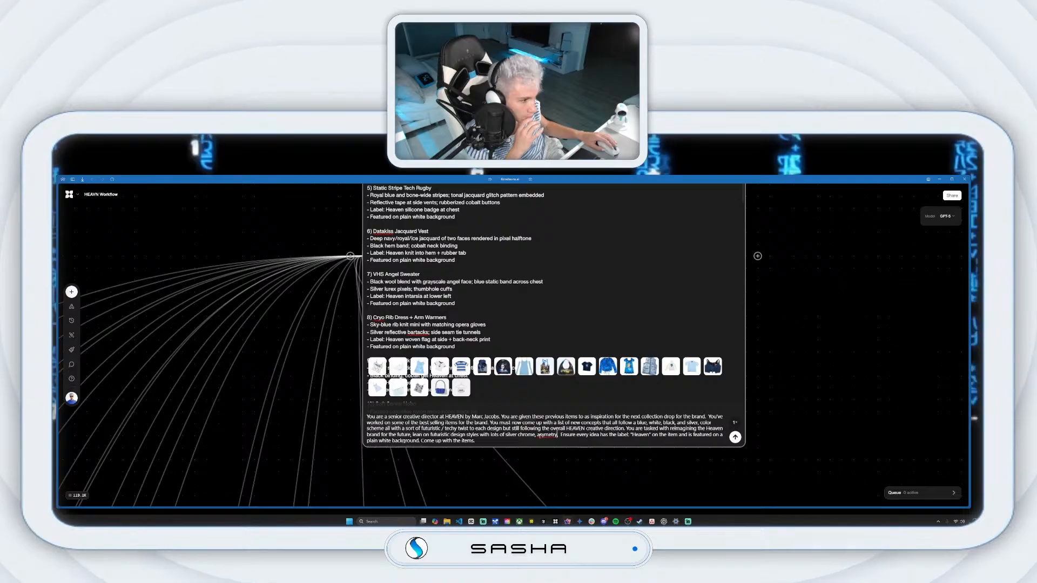
key(ctrl+a)
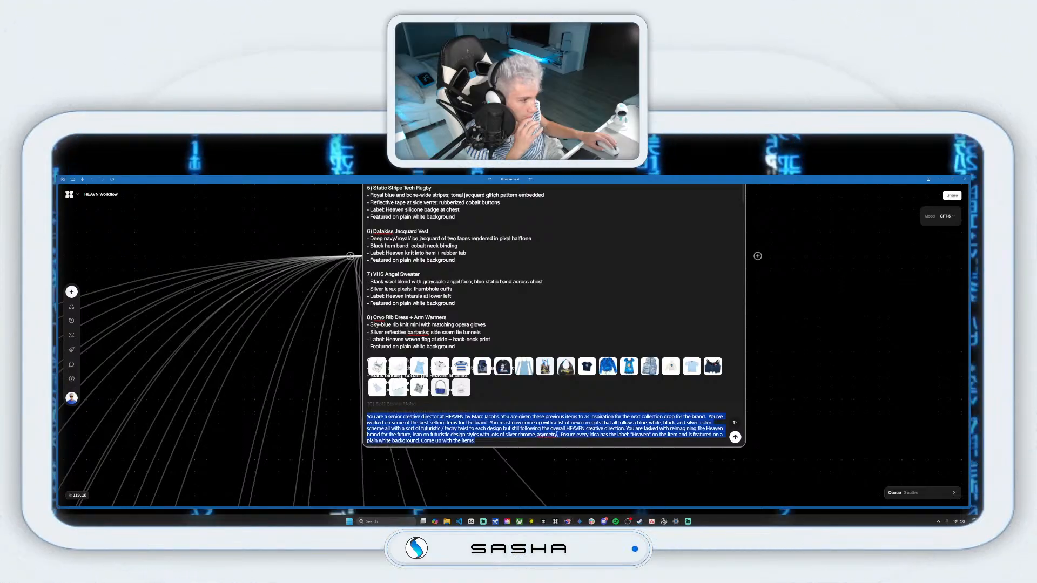
click(551, 435)
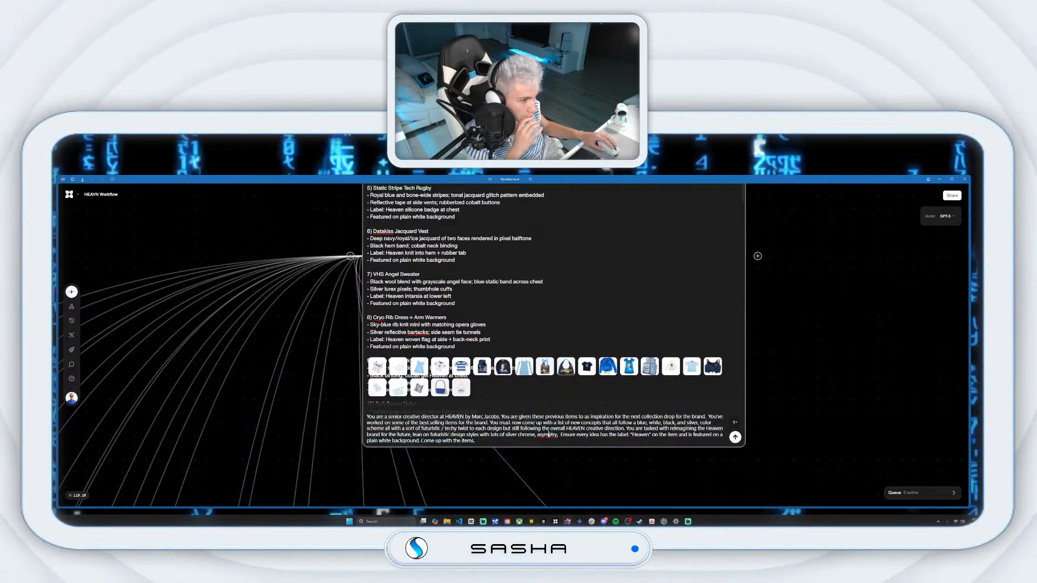
key(ctrl+a)
click(549, 435)
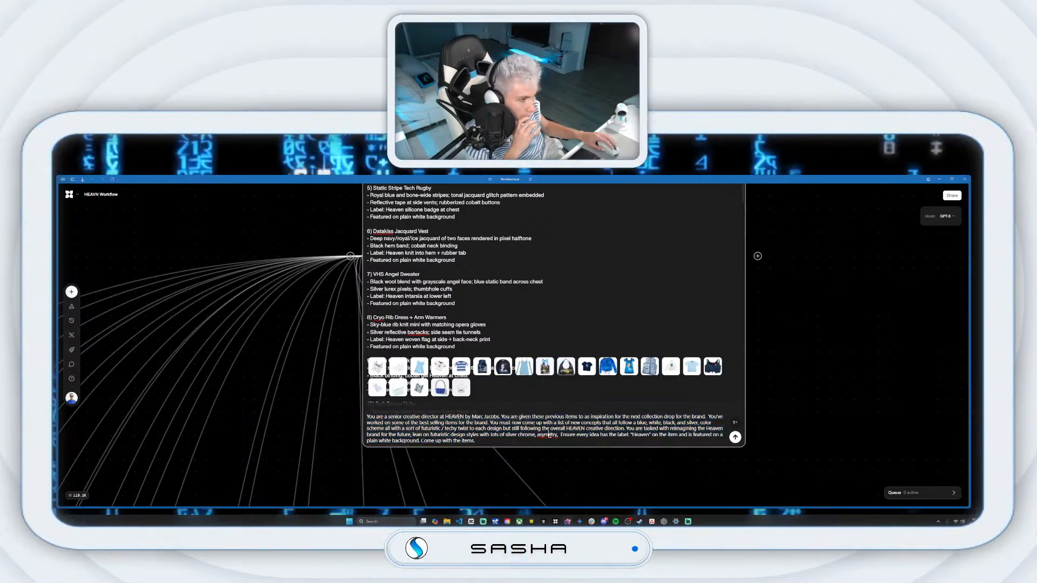
right_click(550, 436)
click(546, 436)
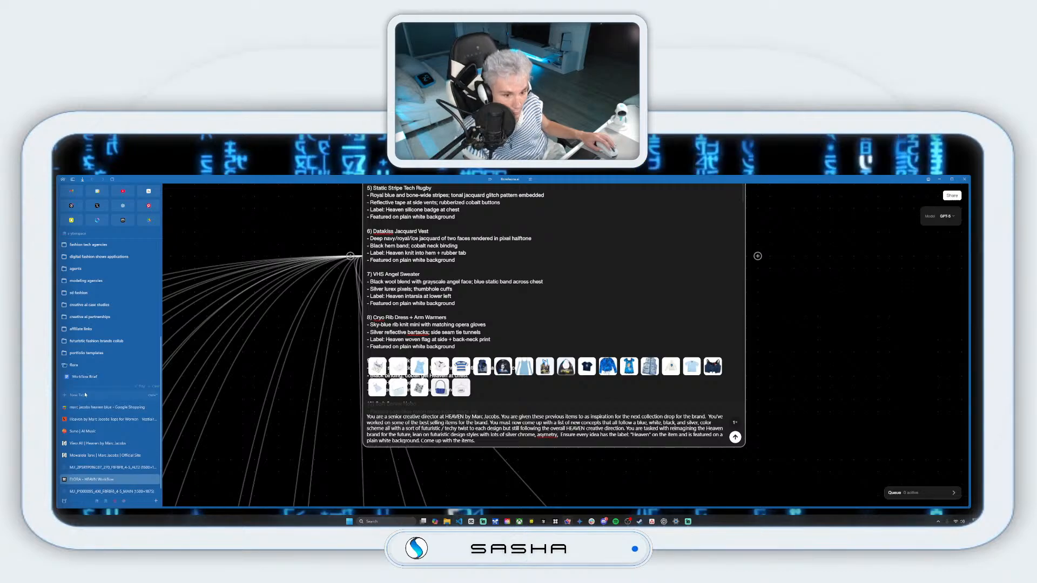
Step: Search the web for "asymmetry" in a new tab and select the correctly spelled word in the search query
click(81, 395)
key(ctrl+v)
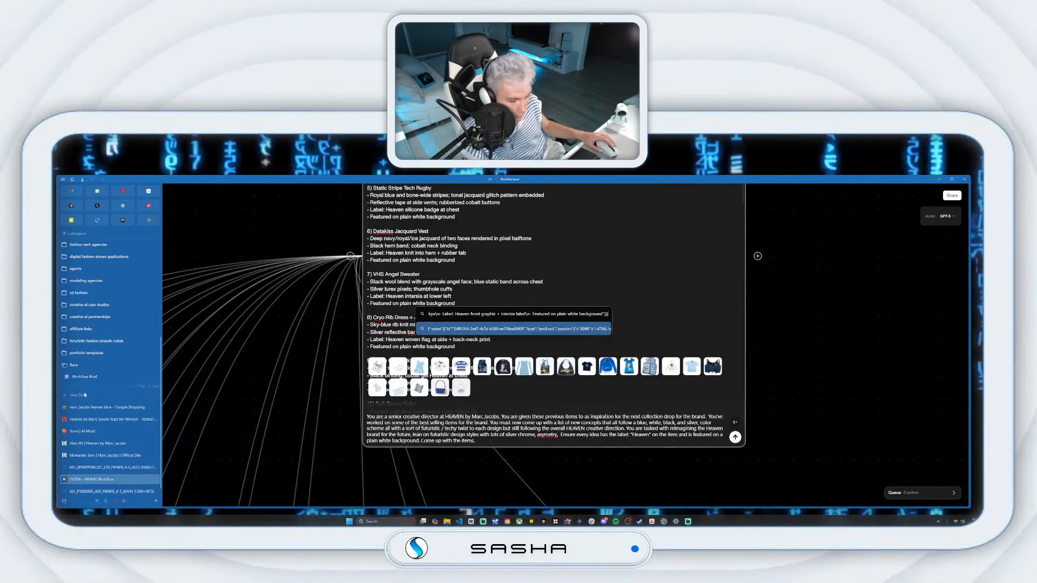
text(asy)
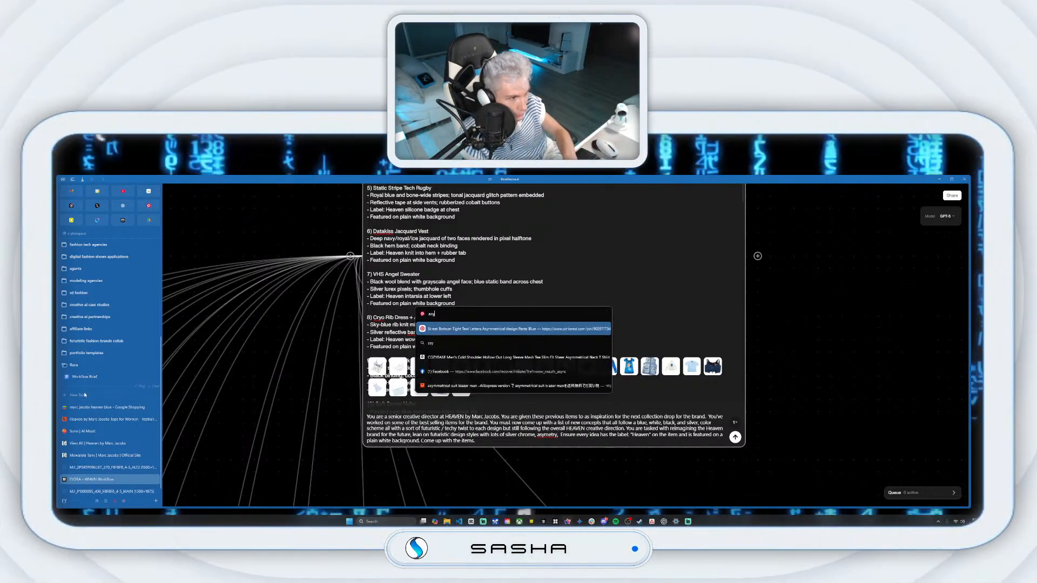
text(metry)
key(Return)
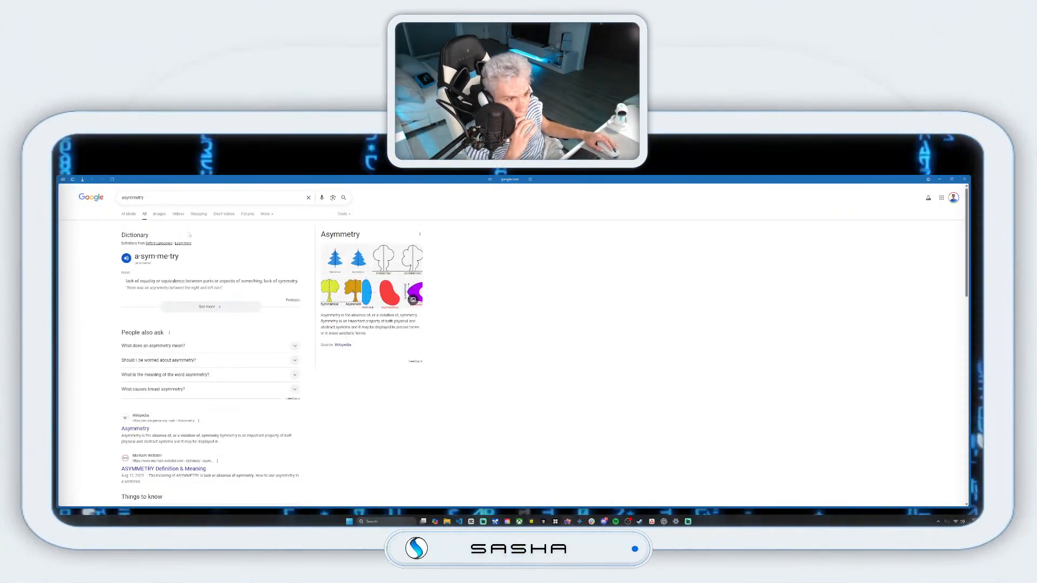
drag(186, 200, 115, 200)
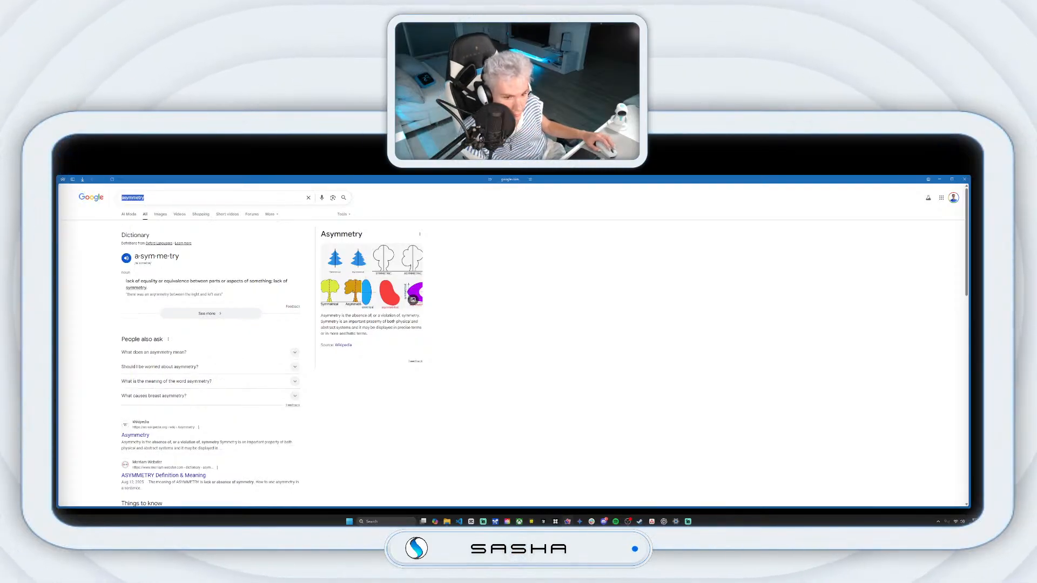
Step: Return to the HEAVN Workflow and replace the misspelled asymmetry word in the copied block's prompt with "asymmetry,"
mouse_move(74, 395)
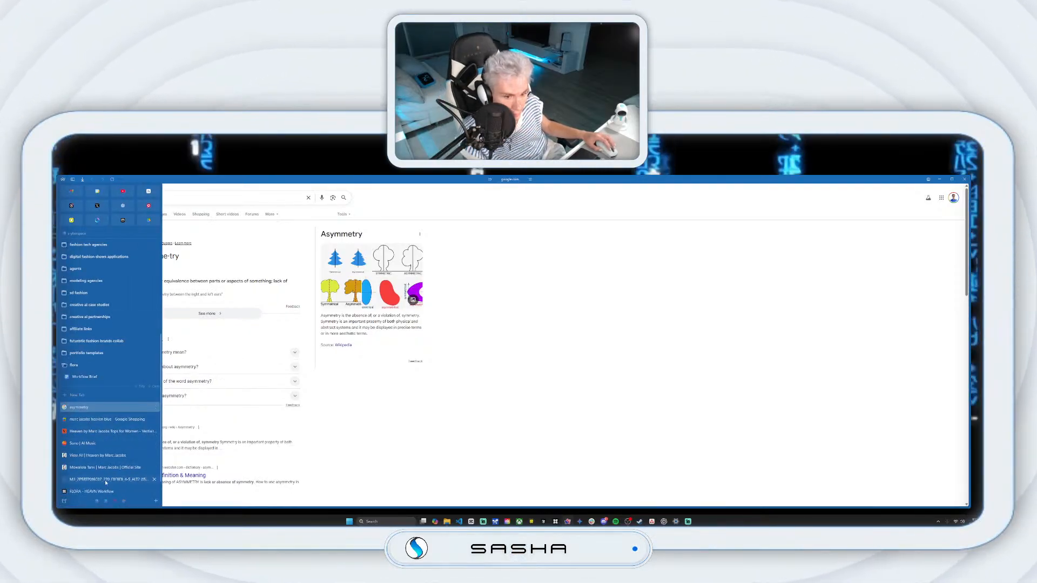
click(89, 492)
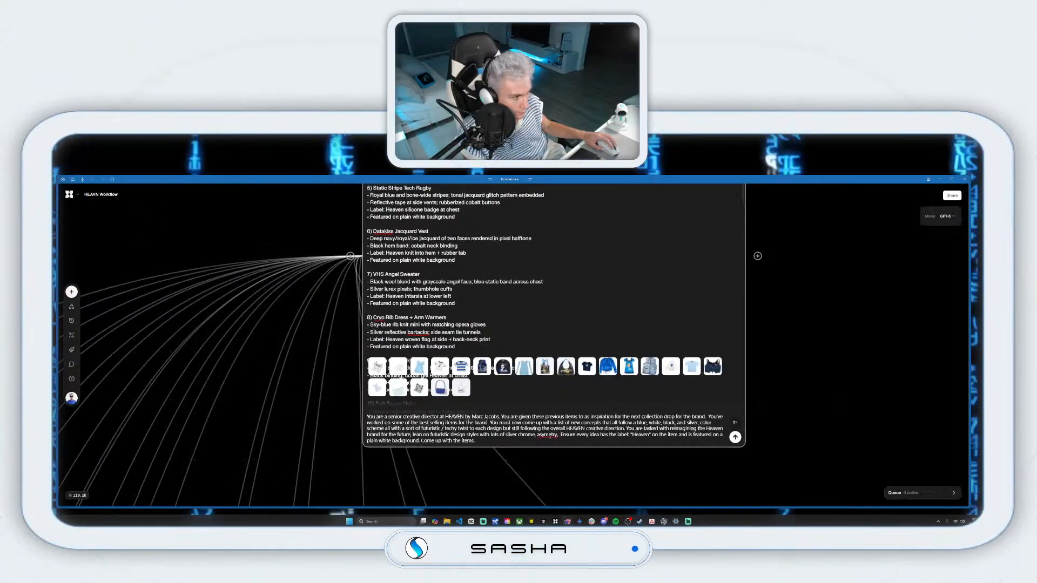
drag(559, 435, 539, 435)
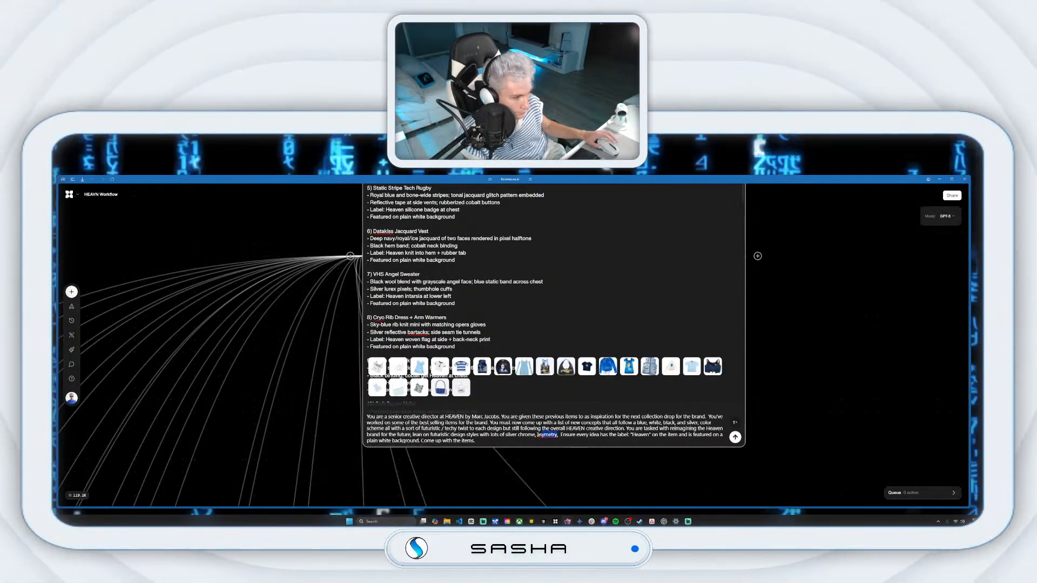
key(BackSpace)
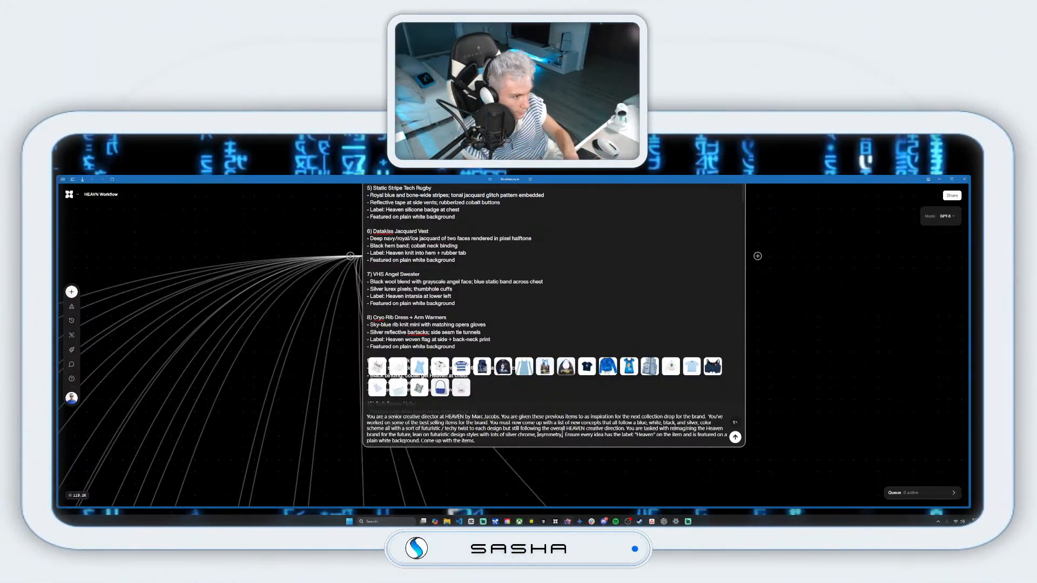
text(asymmetry, )
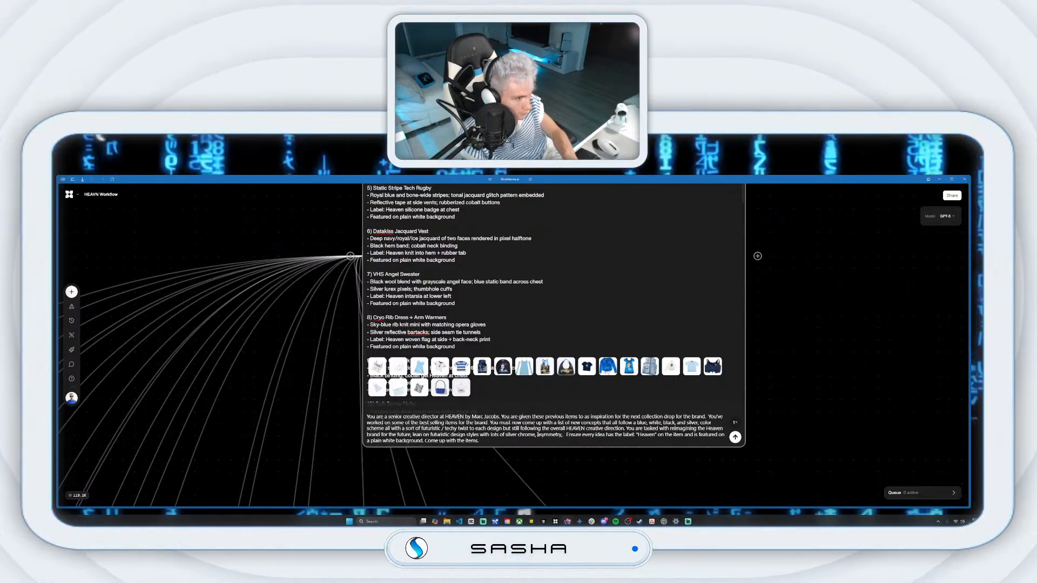
Step: Add "strange materials, plastic, see through, transparent, meshy," after the asymmetry style in the copied block's prompt
text(s)
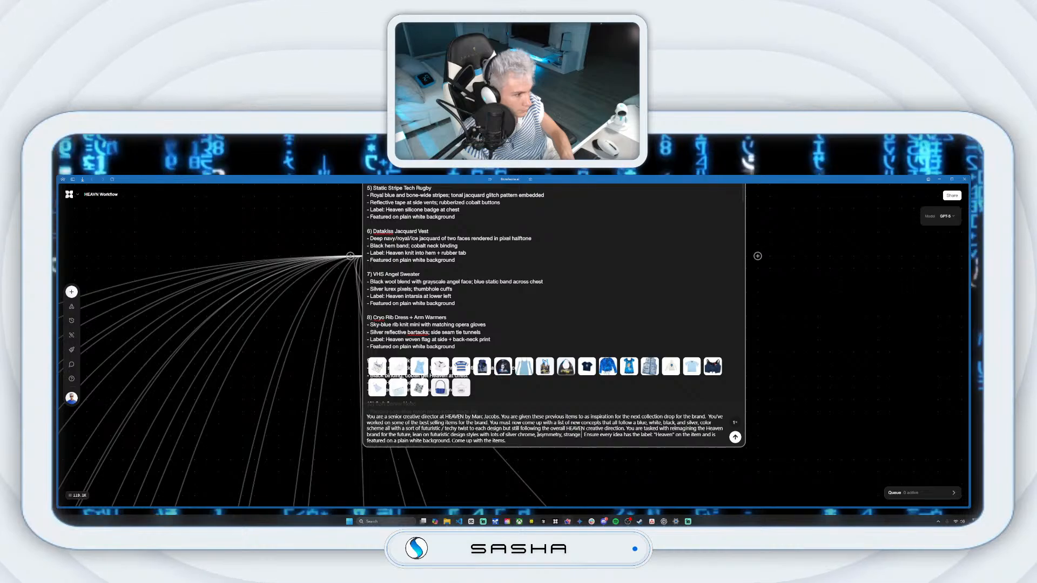
text(trange mater )
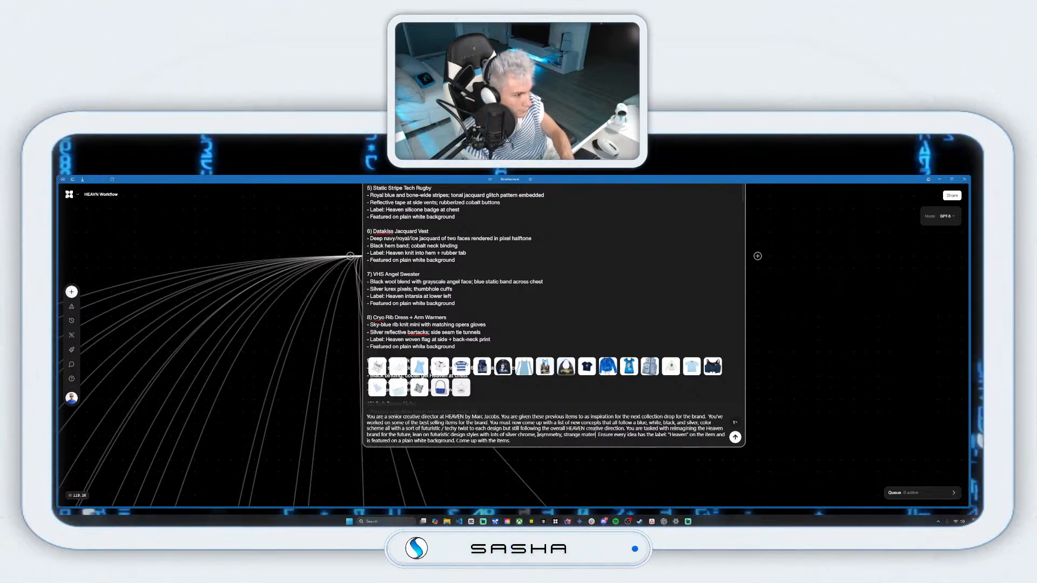
text(ials)
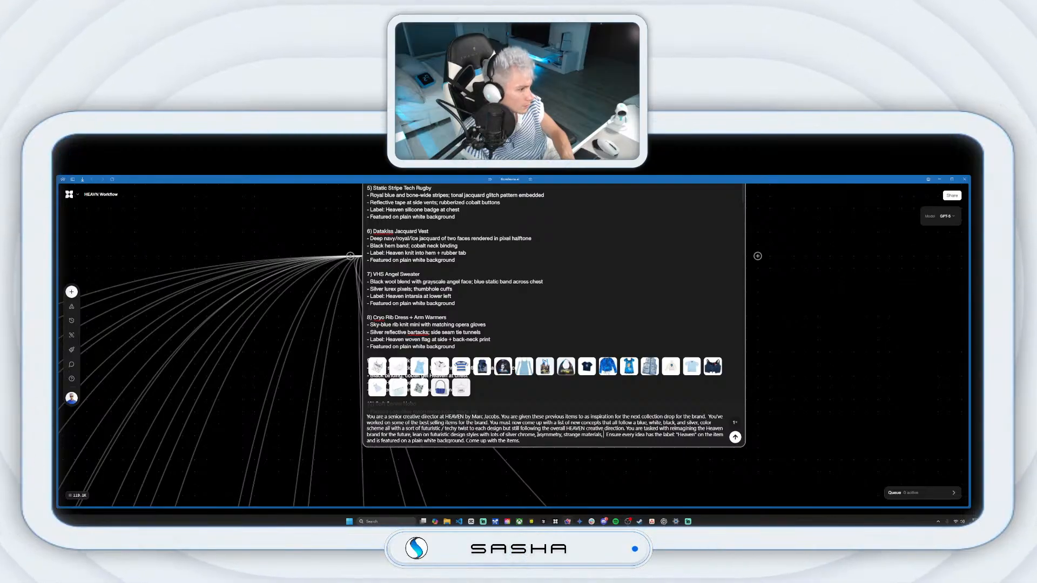
text(, plastic )
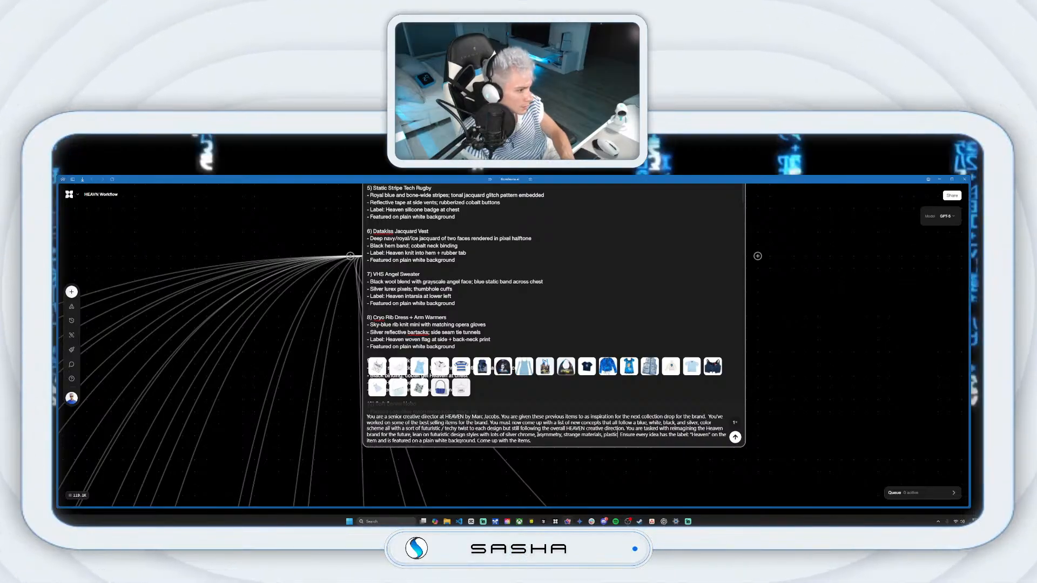
text(, se)
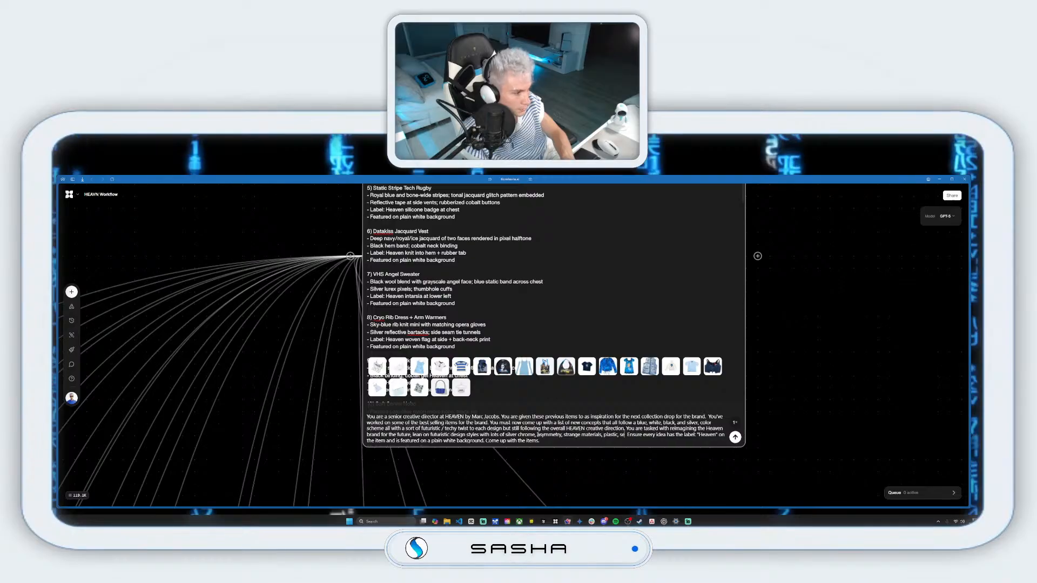
text(e through,)
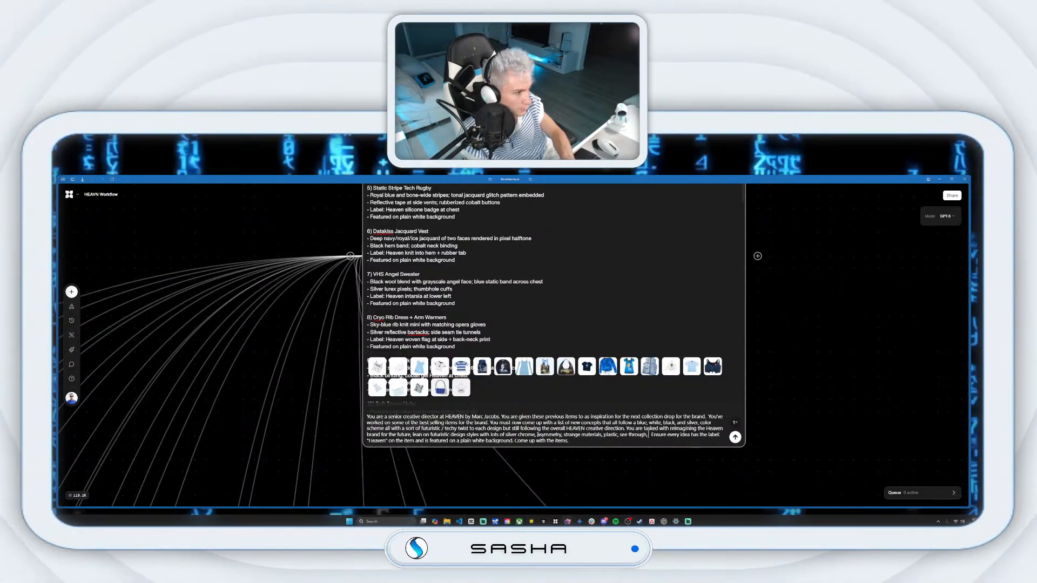
text( transpa)
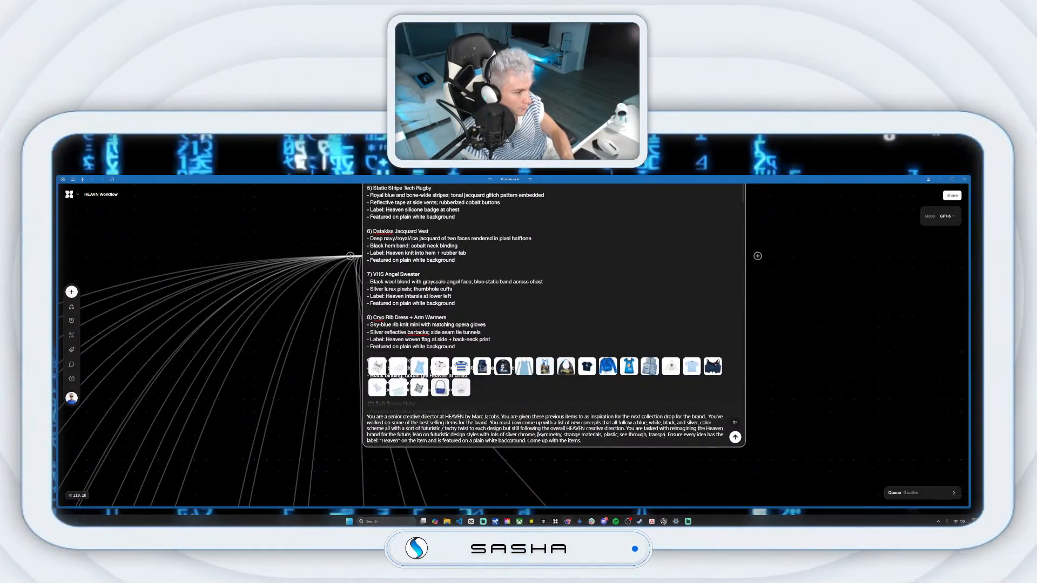
text(rent,)
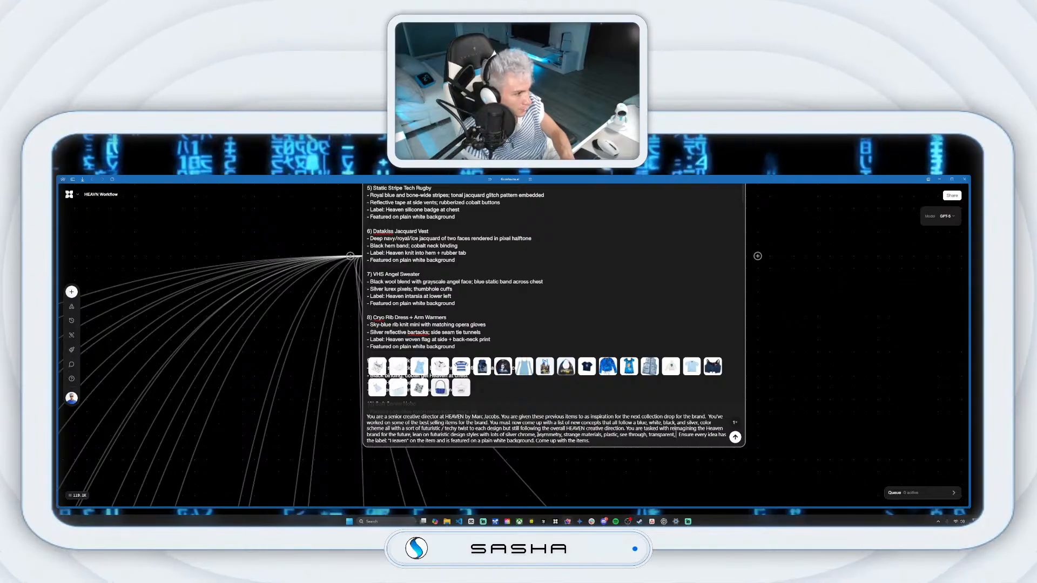
text( meshy,)
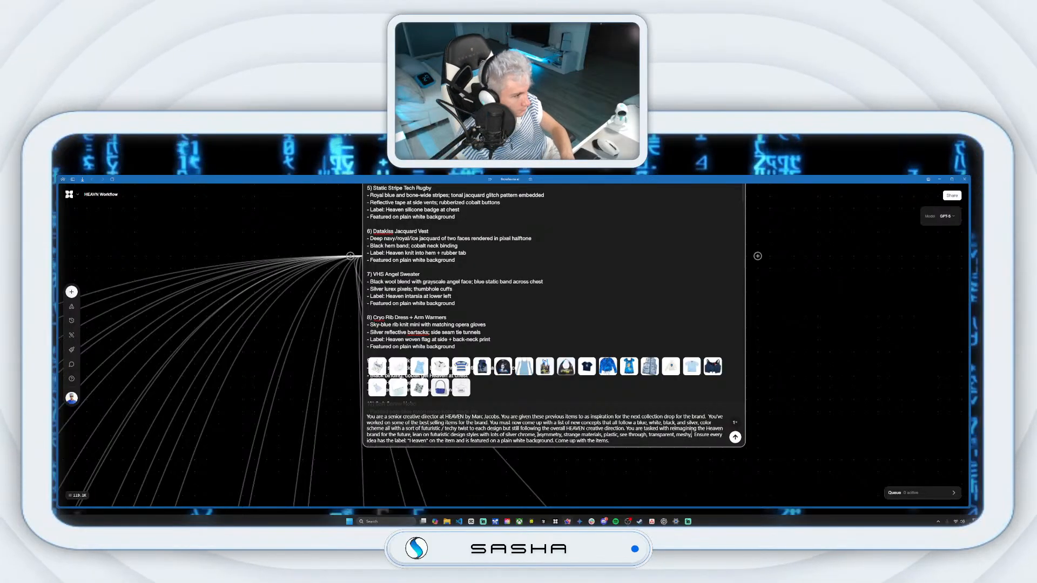
Step: Finish the list of futuristic styles in the prompt with "interesting eyecatching designs."
text(intrestr)
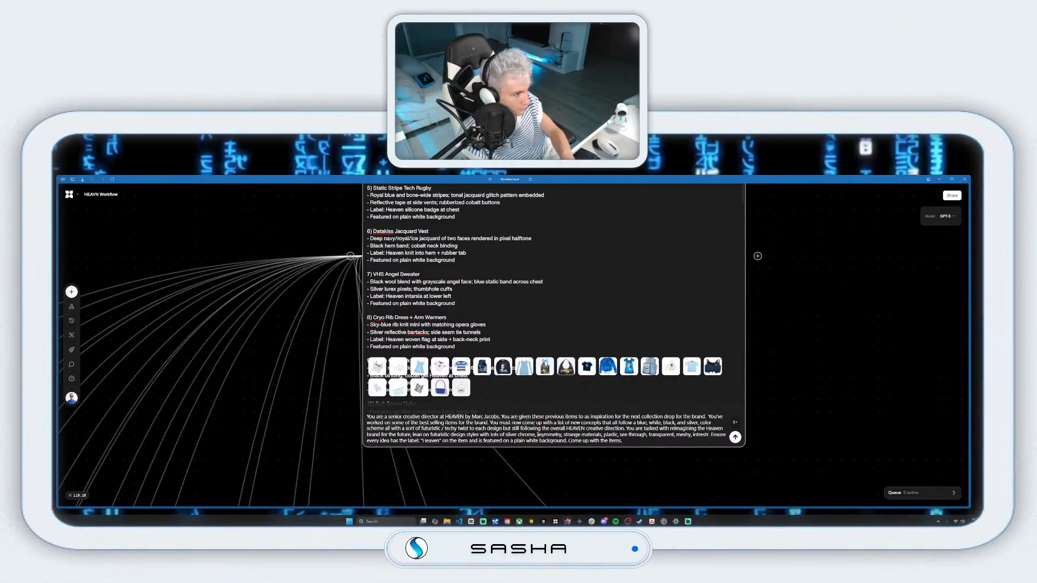
key(BackSpace)
key(BackSpace)
key(BackSpace)
key(BackSpace)
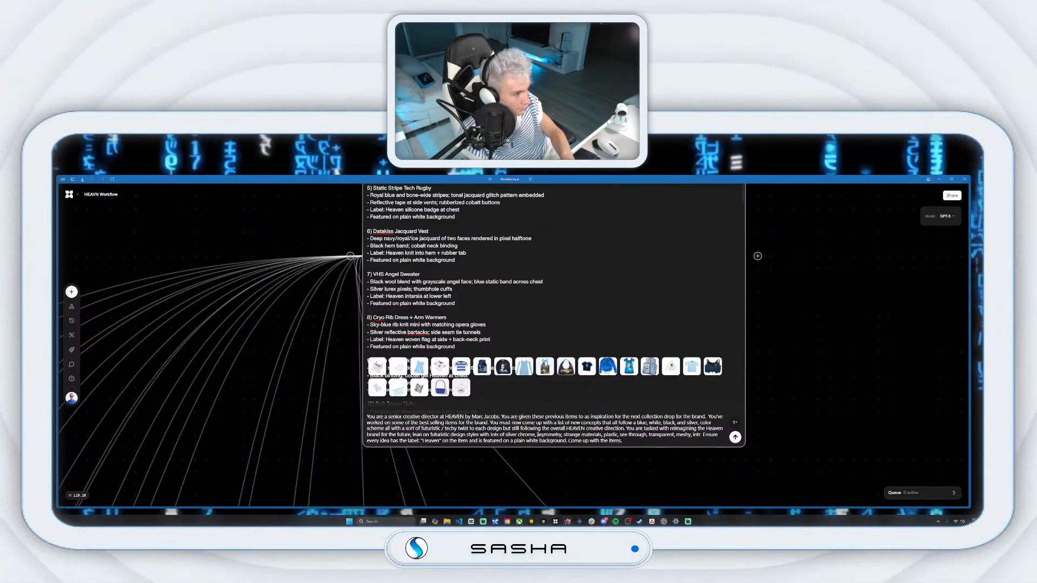
text(esting)
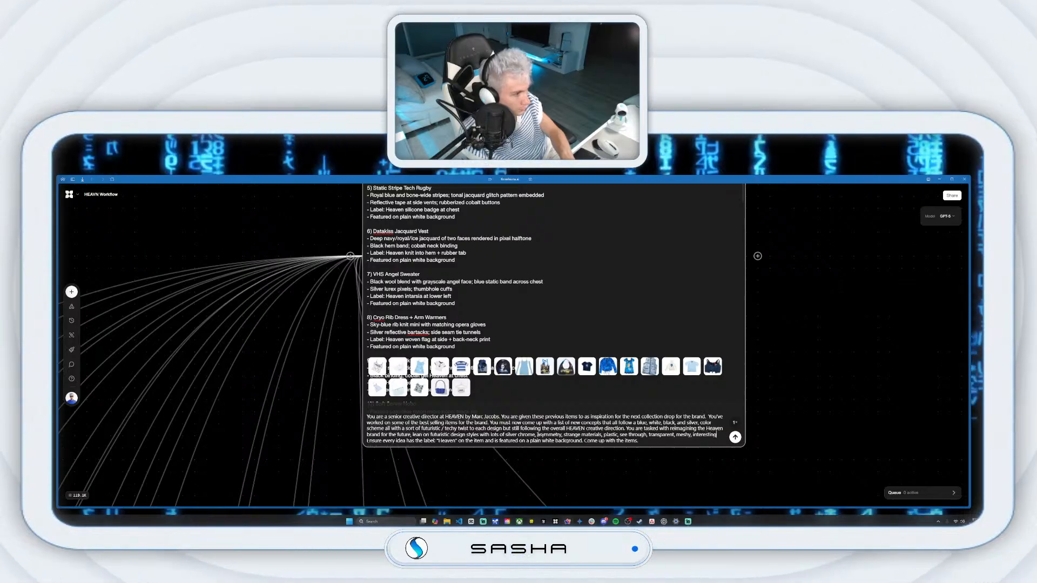
text( eyetca)
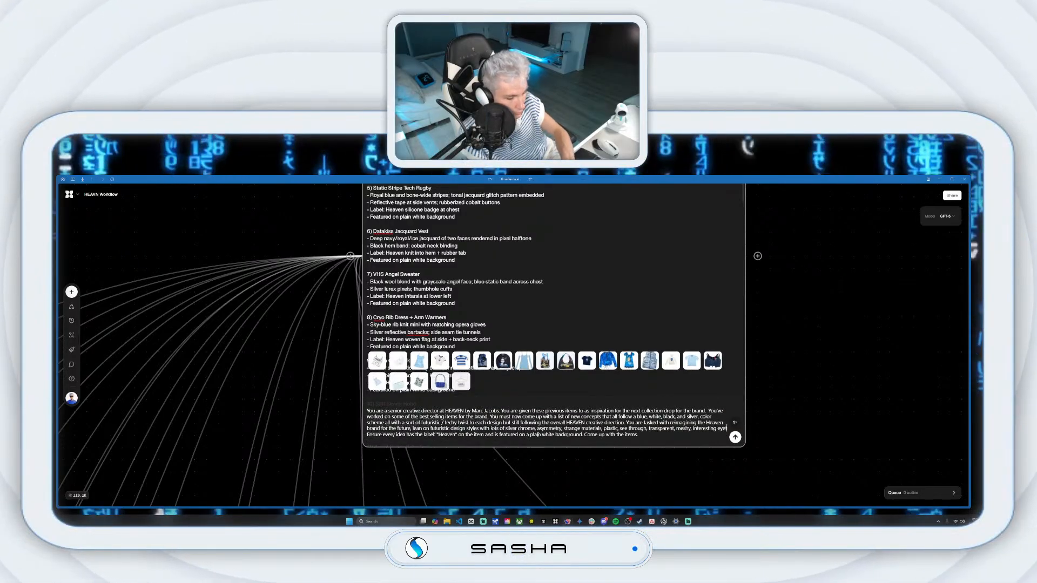
text(t)
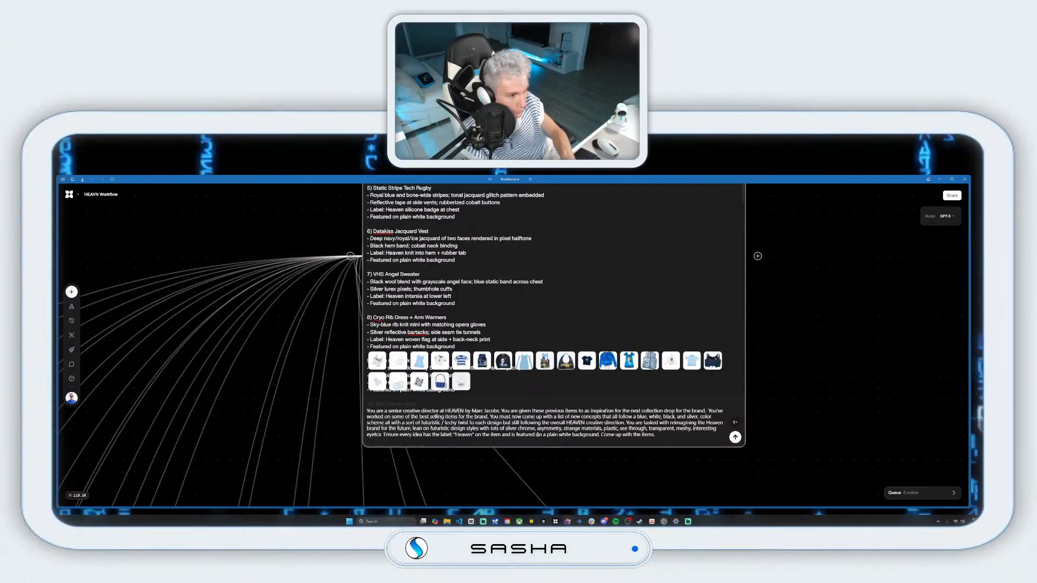
text(ca)
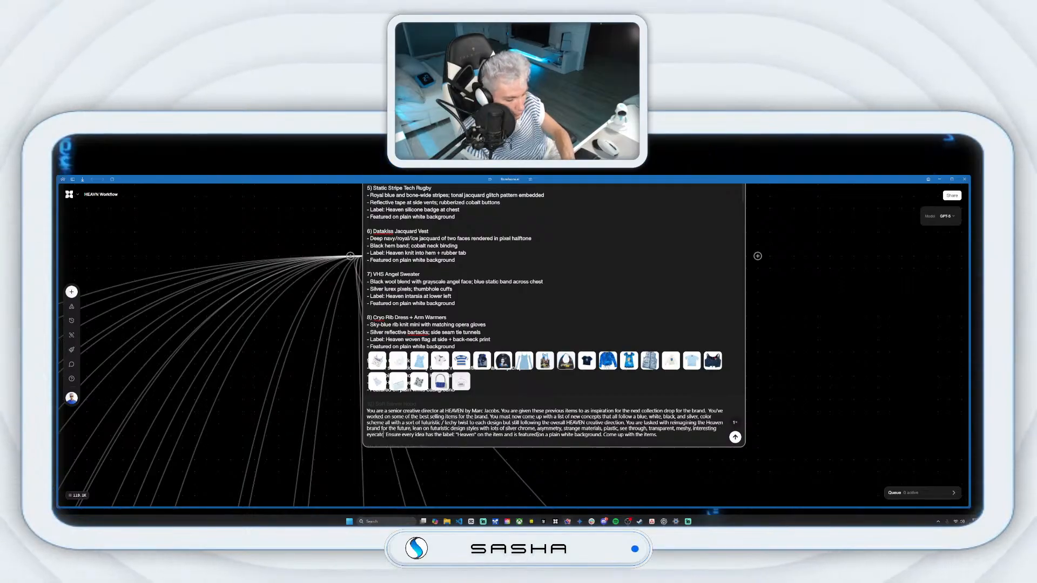
text(hinmg )
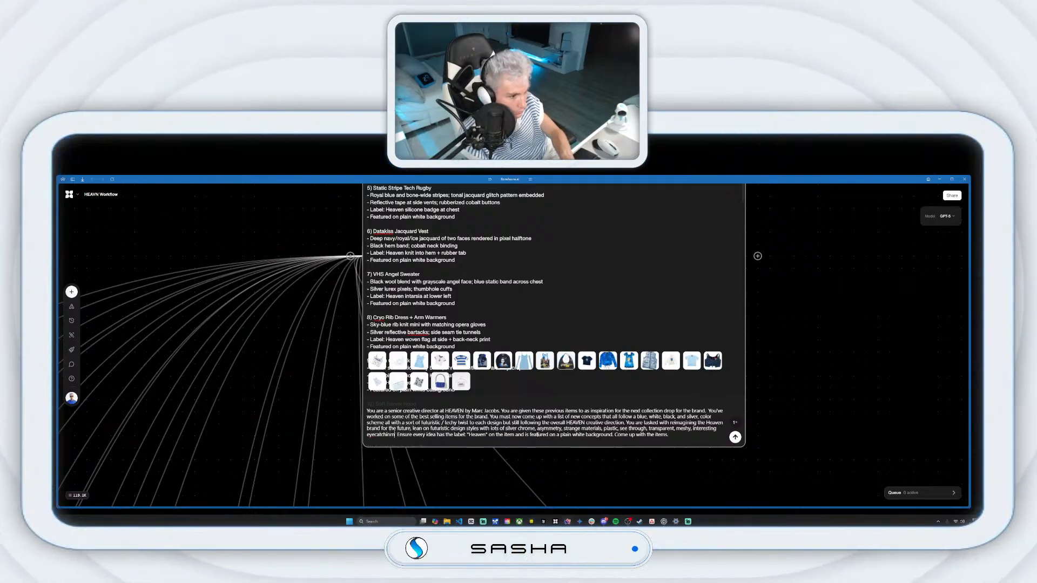
text(designs)
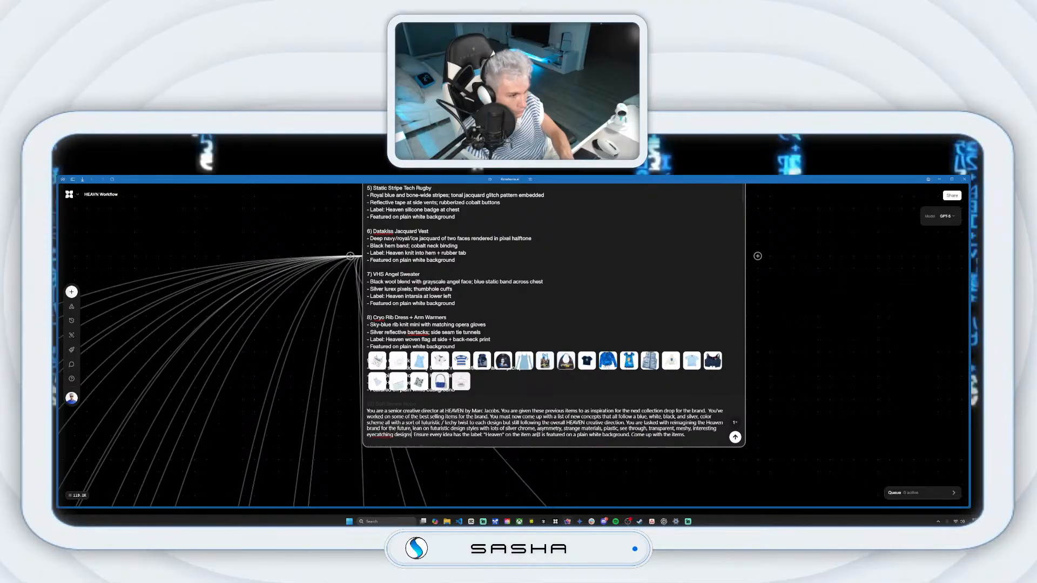
text(.)
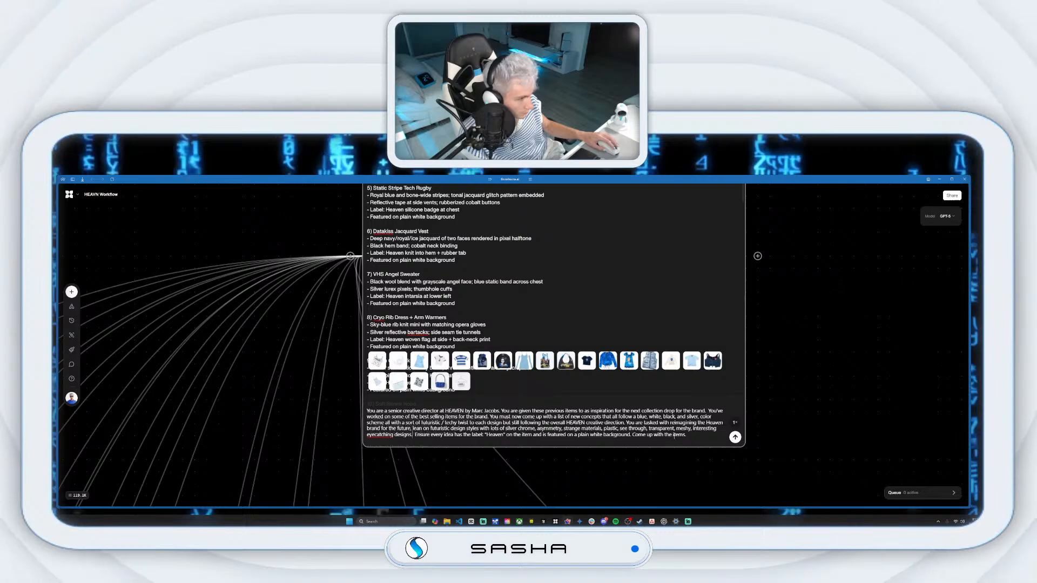
Step: Change the prompt's closing request to "Come up with 5 items." and generate the collection ideas
key(BackSpace)
key(BackSpace)
key(BackSpace)
key(BackSpace)
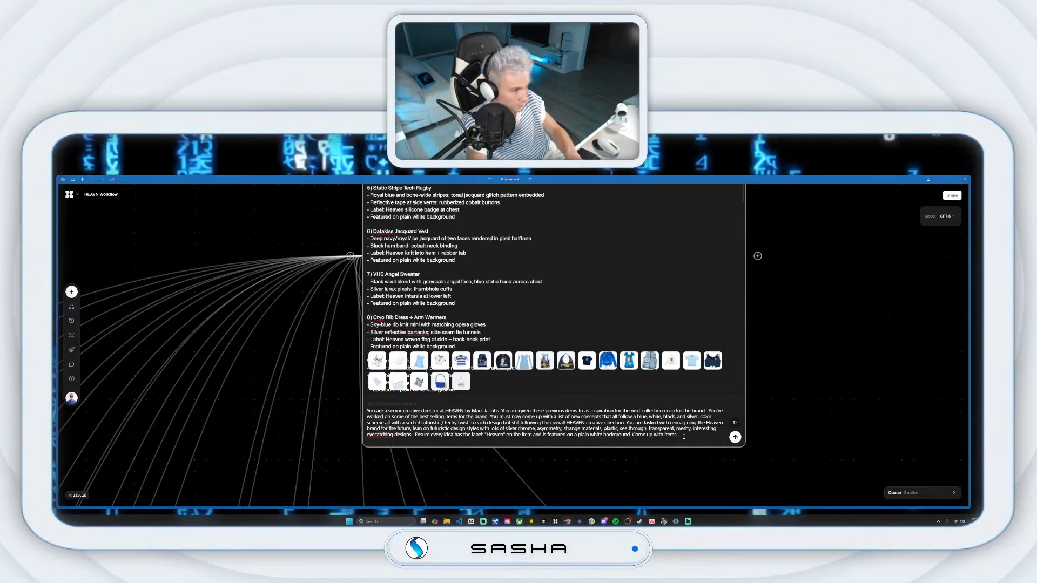
text(5)
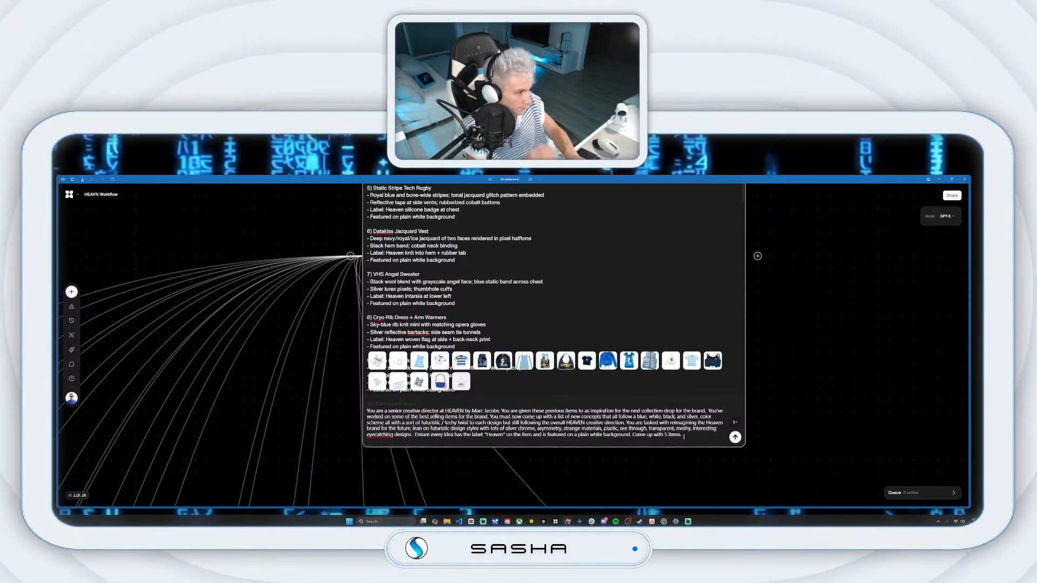
key(Return)
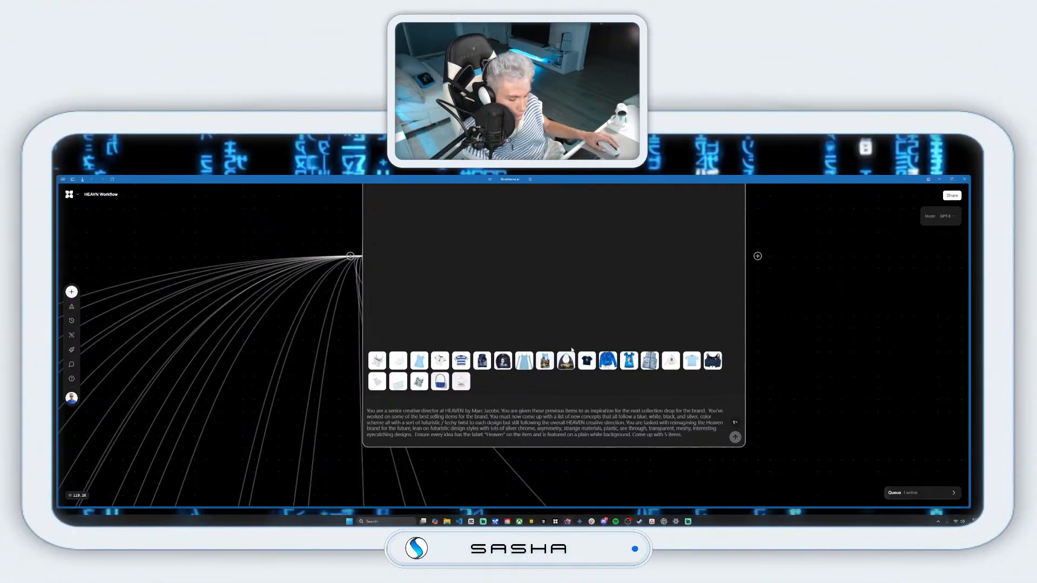
Step: Extend the Heaven Future Collection prompt's closing request to "5 items with detailed prompts." and regenerate the ideas
scroll(572, 335, down, 5)
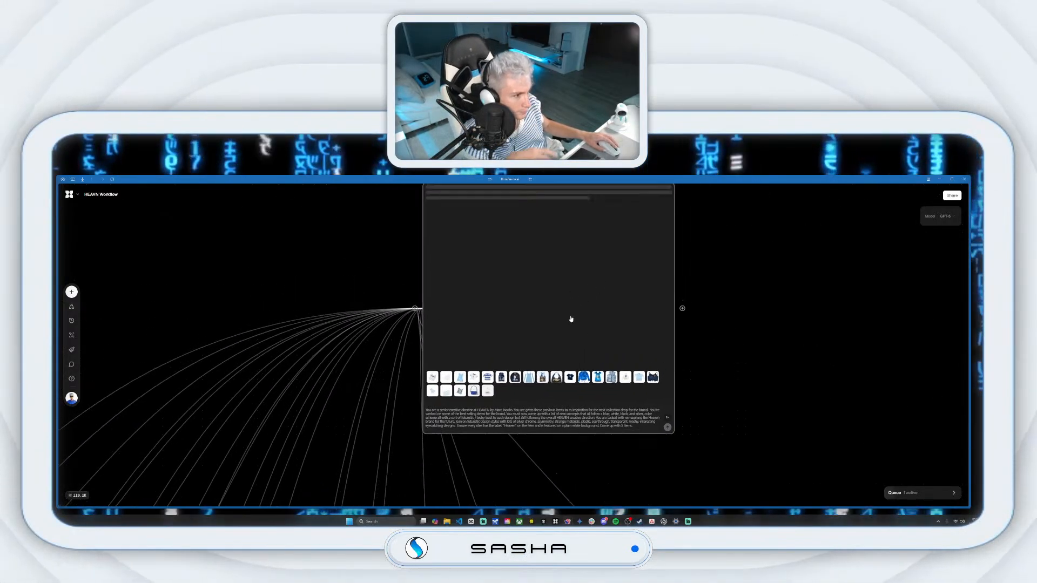
drag(419, 199, 370, 197)
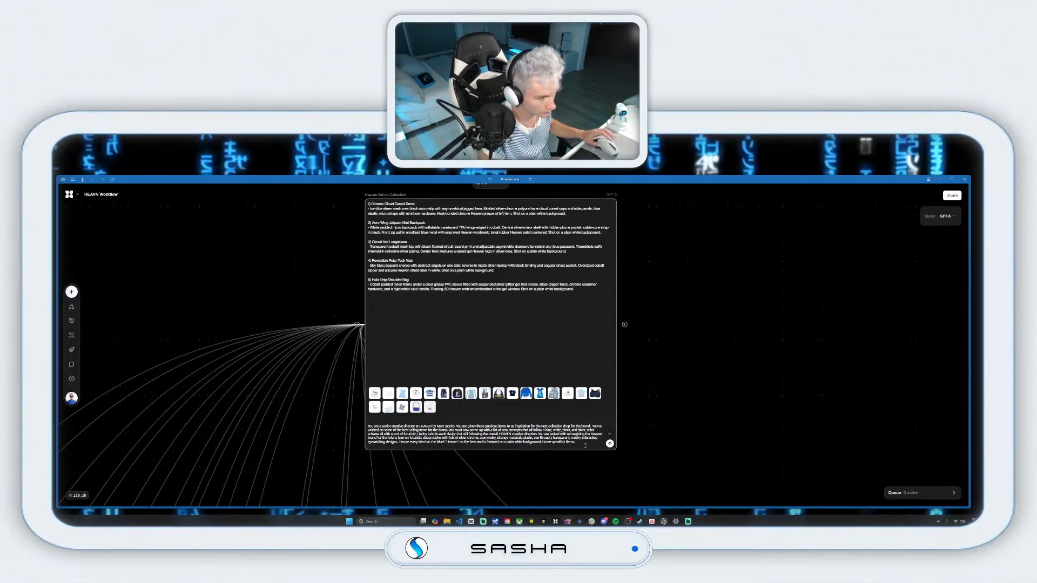
text(with)
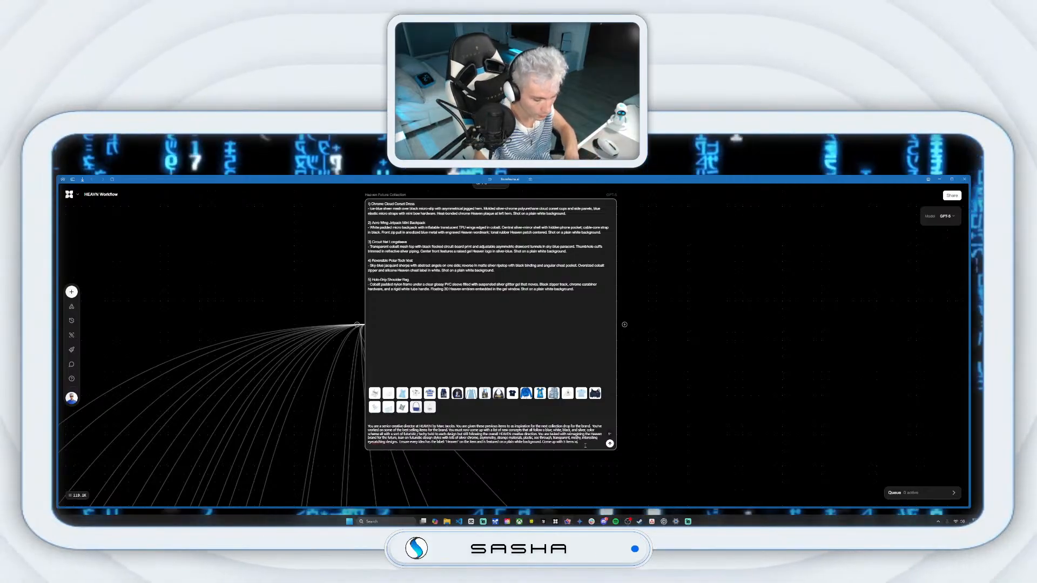
text( de)
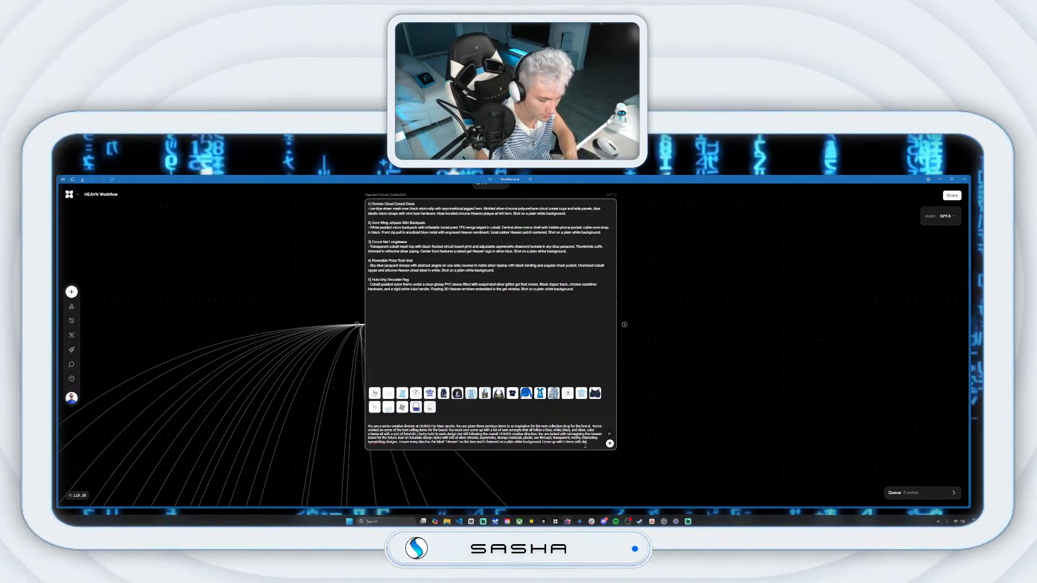
text(tailed)
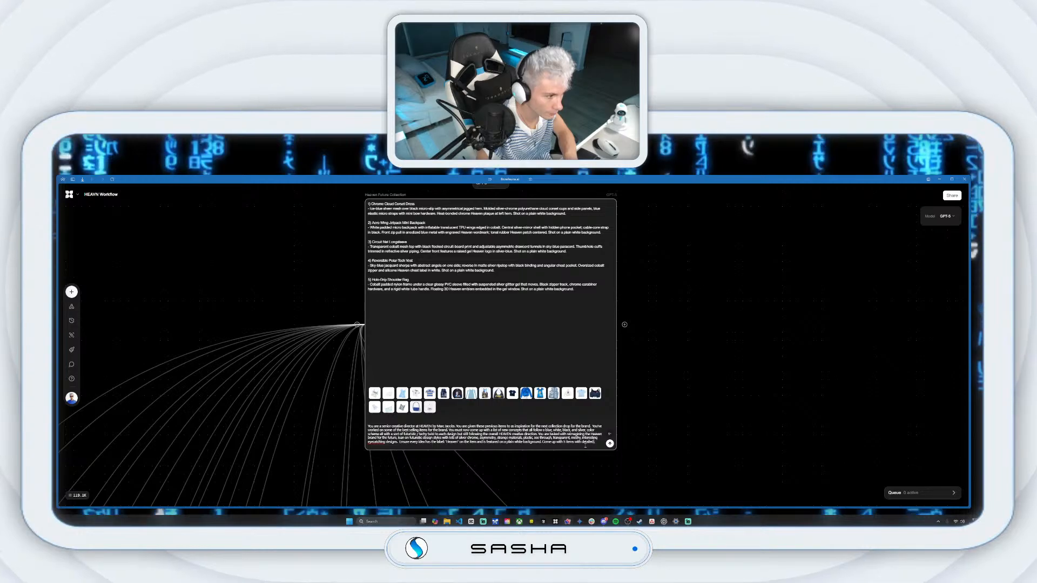
text( prompt)
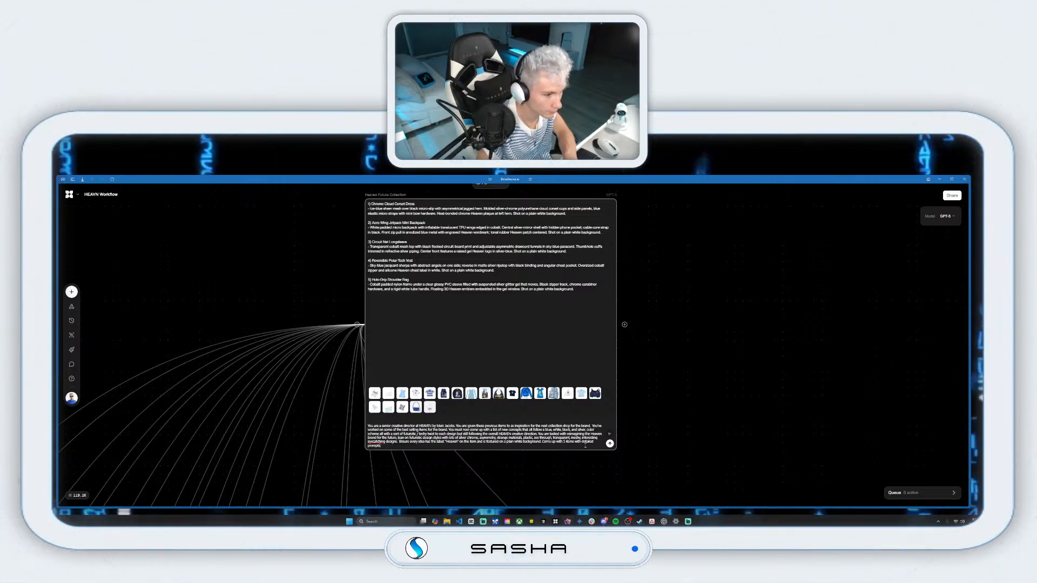
text(s.)
key(Return)
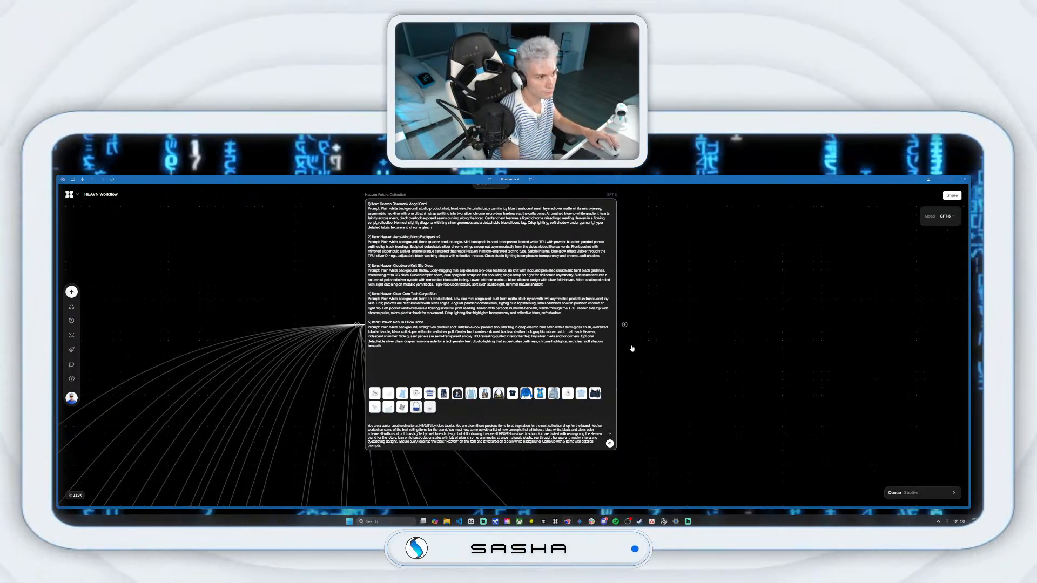
Step: Add a new text block connected to the output of the Heaven Future Collection block
drag(625, 325, 692, 276)
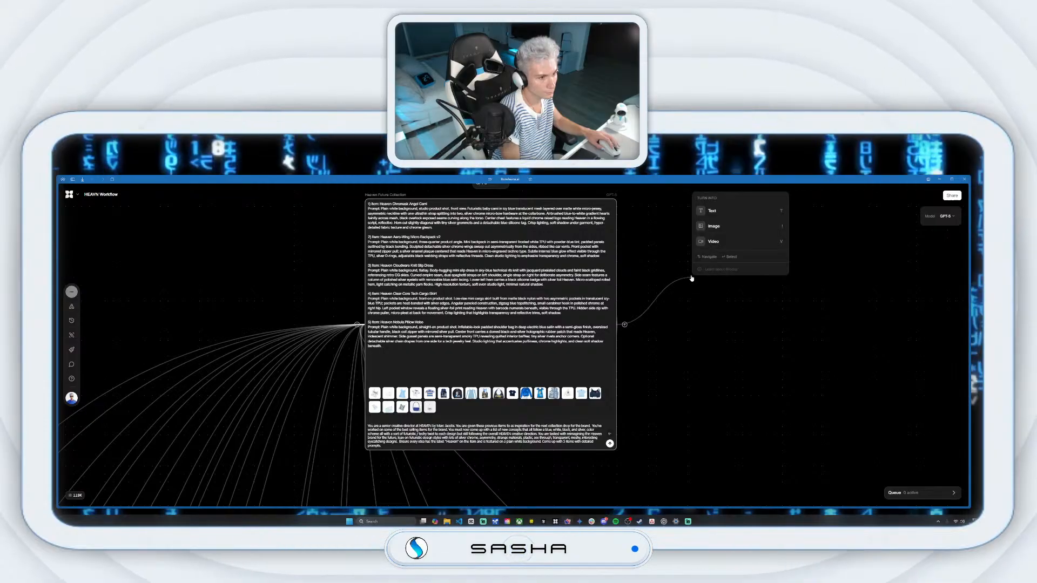
click(723, 215)
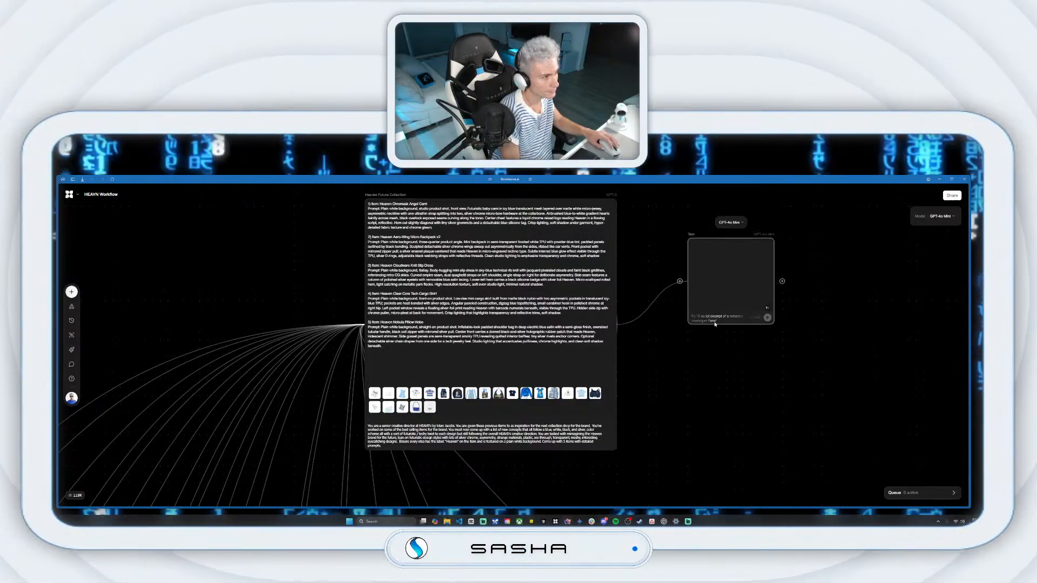
Step: Prompt the new text block with "give me the first idea with no changes", run it, and place it beside the Heaven Future Collection block
drag(854, 400, 575, 314)
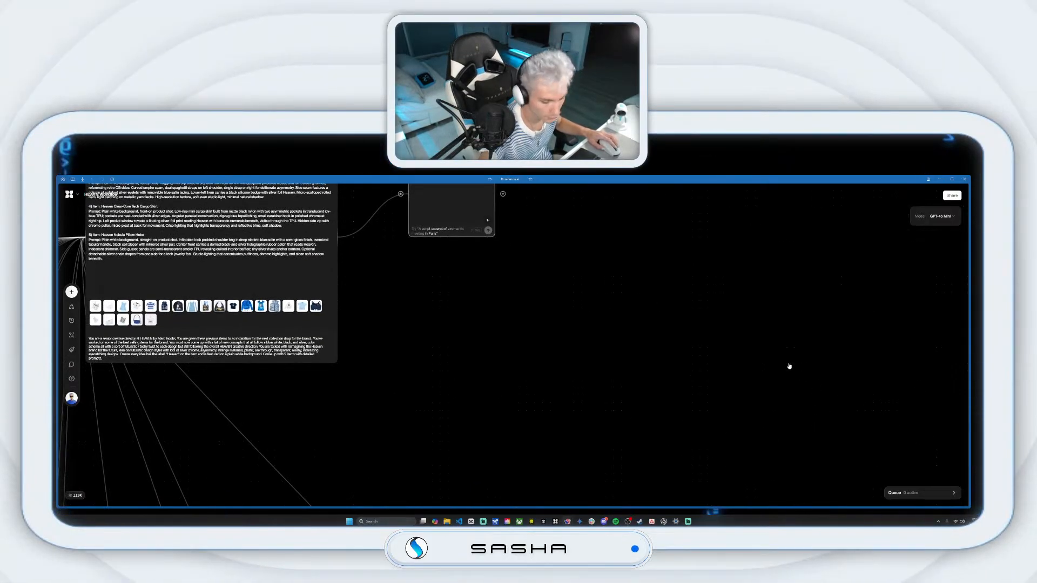
scroll(790, 369, down, 3)
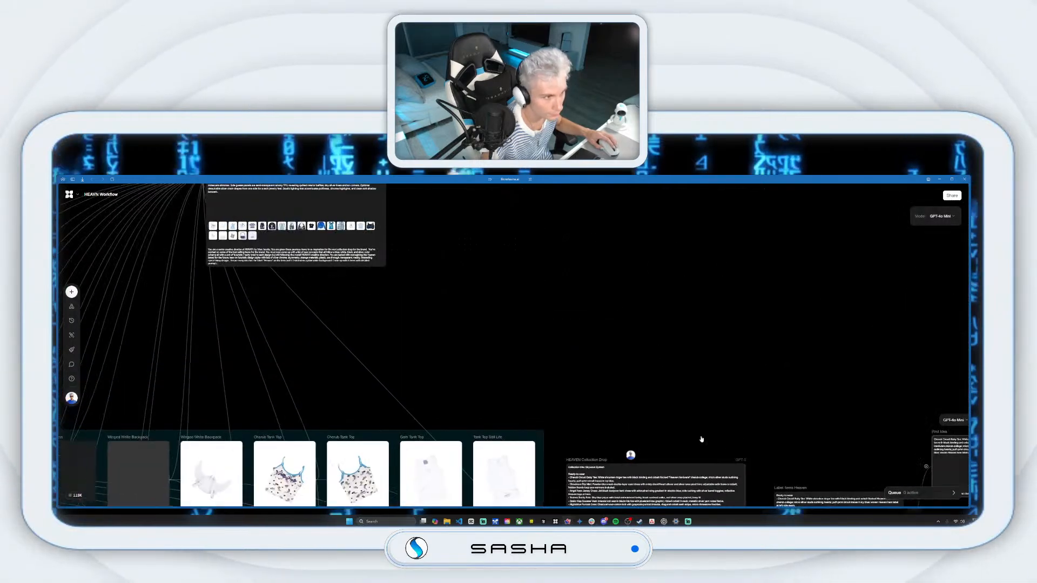
click(502, 374)
text(give me the first idea with no changes)
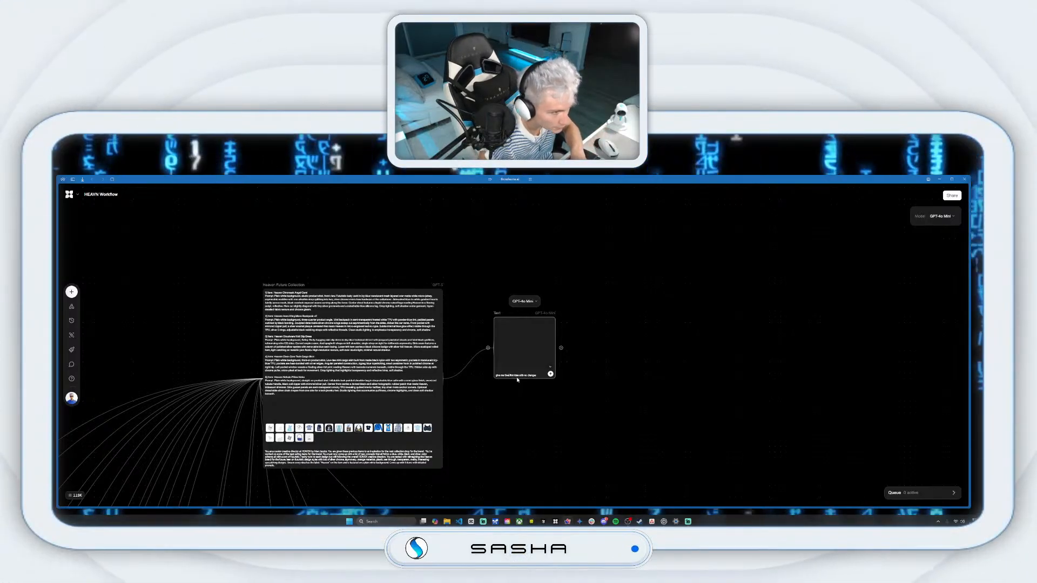
key(BackSpace)
text(exact)
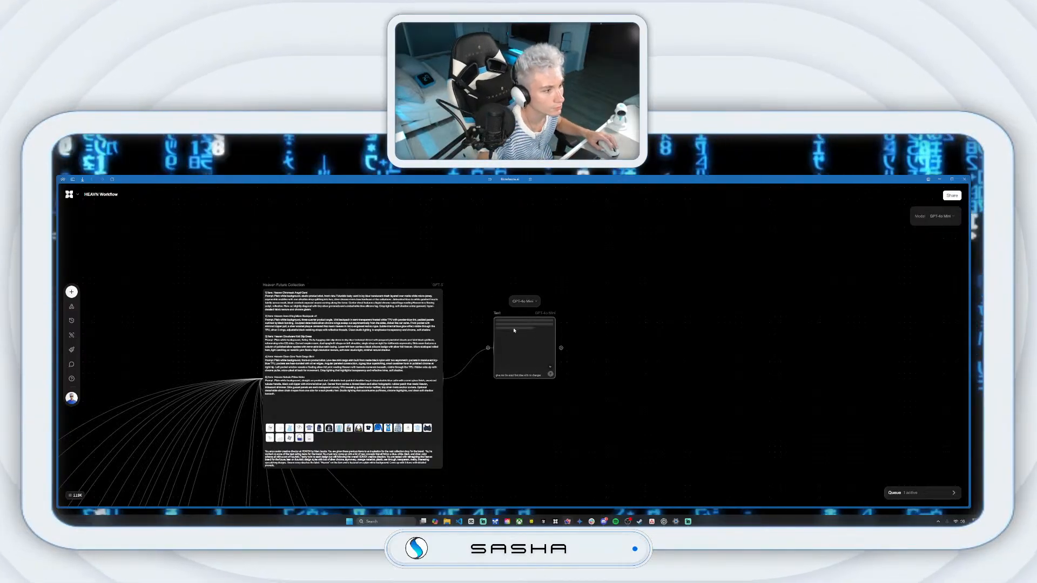
drag(500, 316, 478, 287)
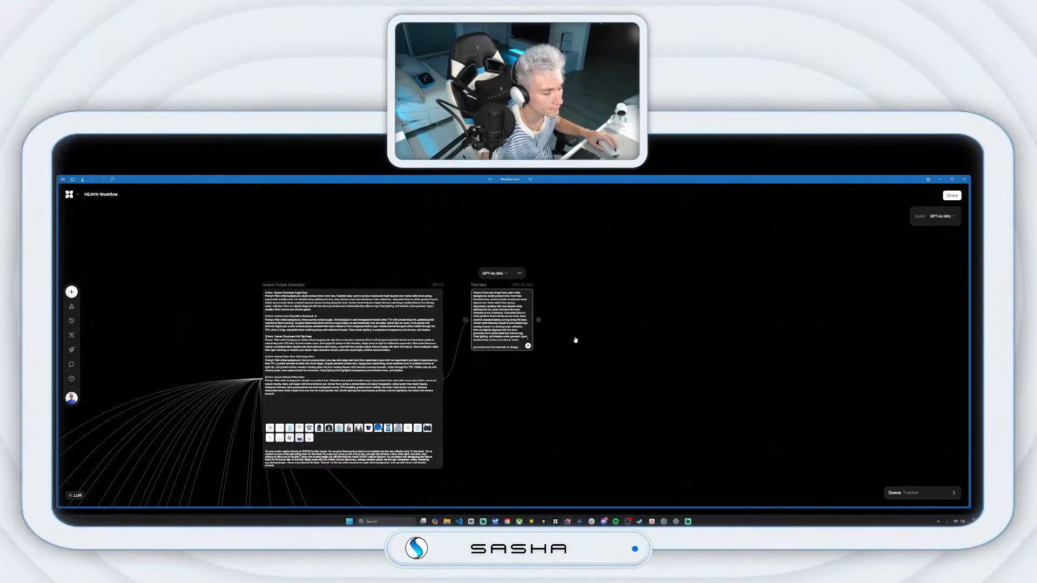
Step: Add a square Flux Dev image block fed by the first idea, apply the custom style, generate it and place it above the idea block
drag(613, 275, 613, 275)
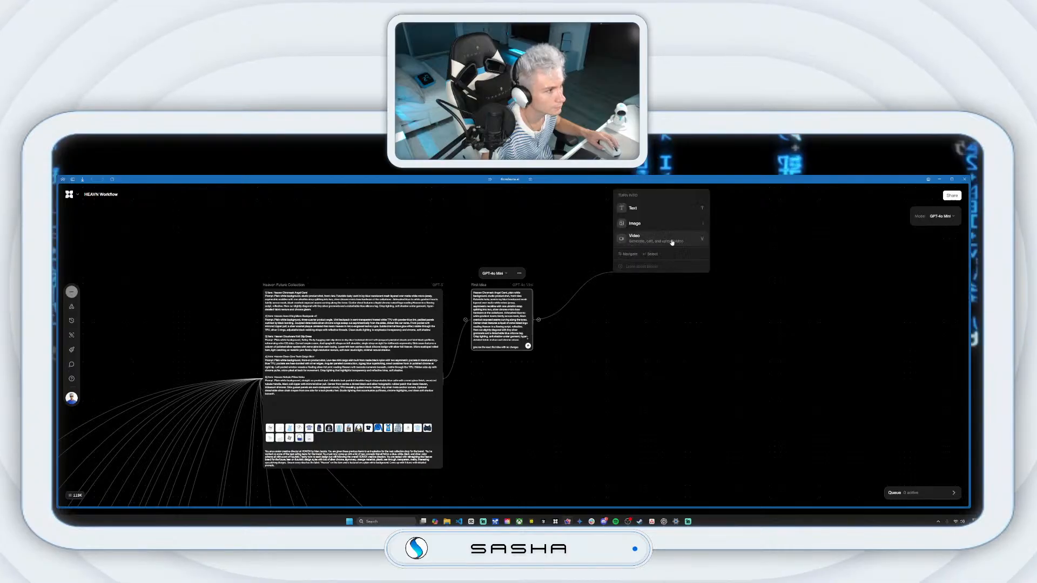
click(653, 226)
click(632, 231)
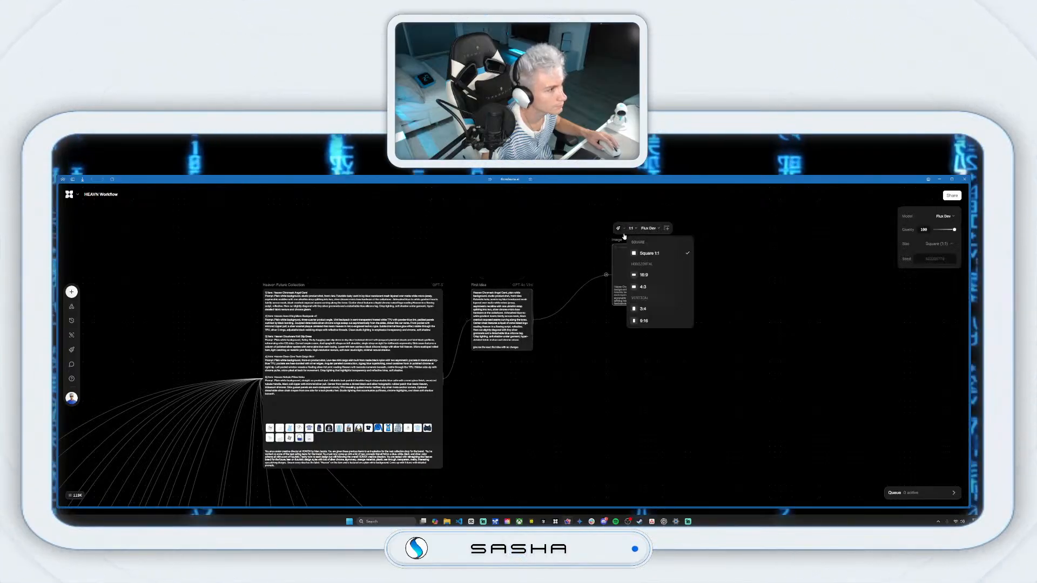
click(622, 230)
click(642, 272)
click(668, 301)
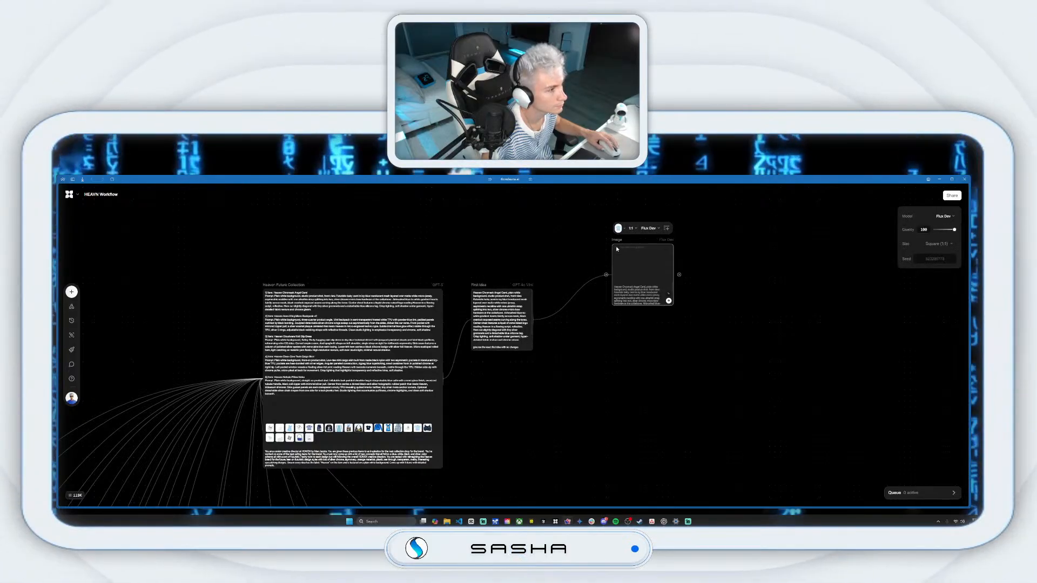
drag(614, 241, 563, 207)
Step: Add a second Flux Dev image block from the first idea in 3:4 with the custom style, generate it and place it beneath the first image
drag(534, 319, 606, 325)
click(652, 277)
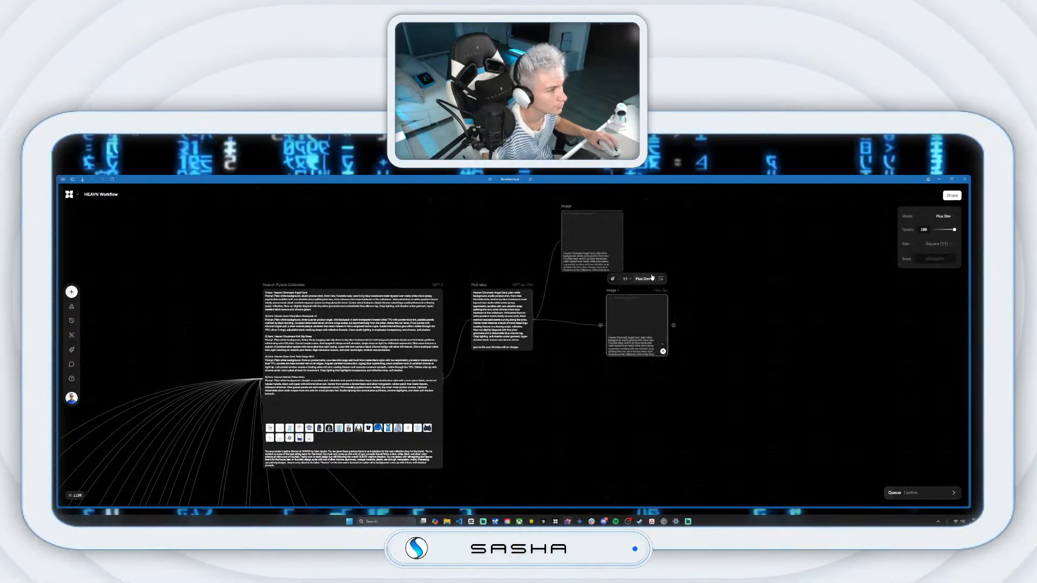
click(626, 284)
click(632, 306)
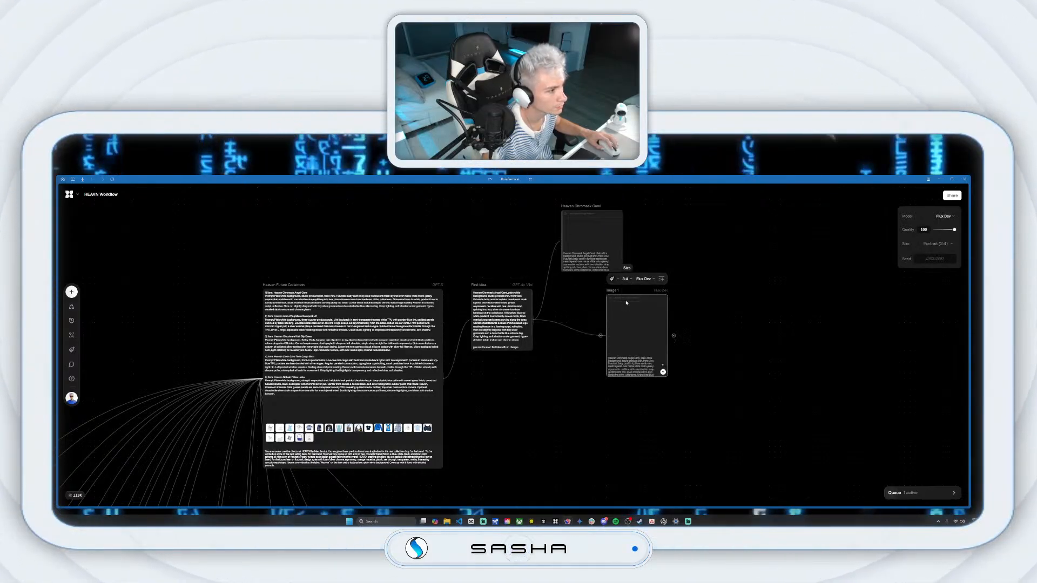
click(617, 280)
click(629, 320)
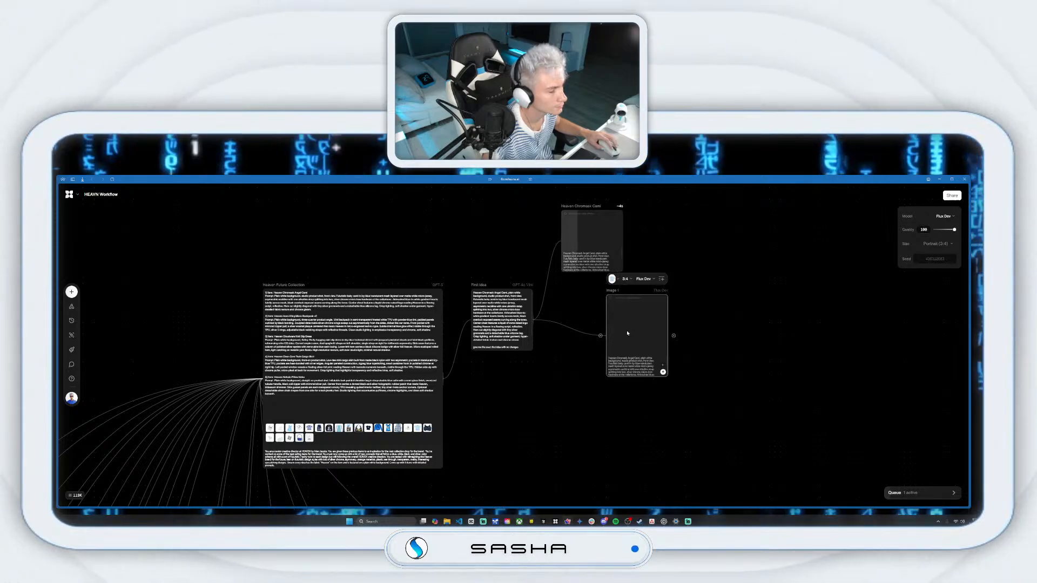
drag(612, 290, 658, 274)
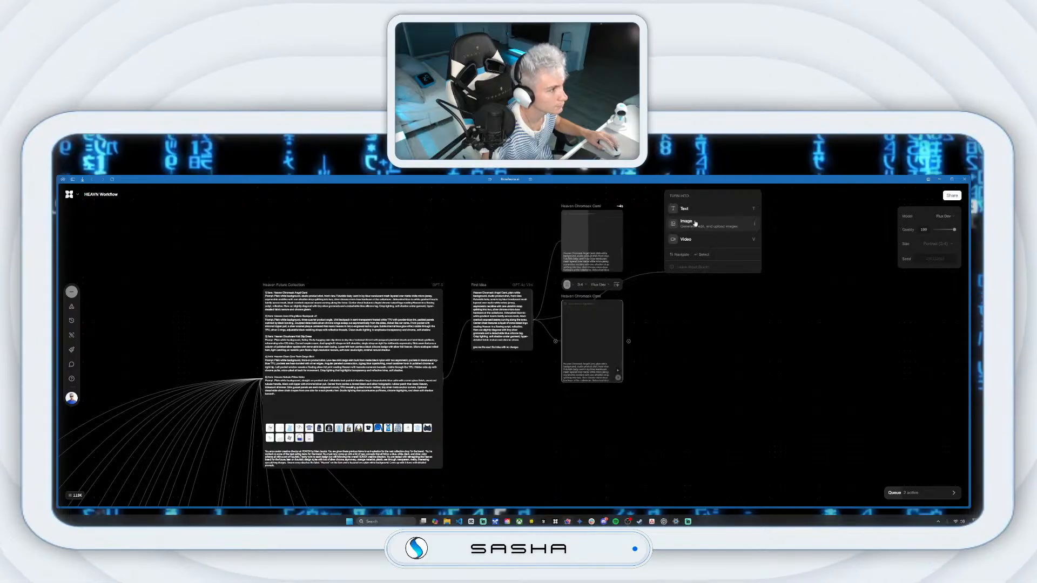
Step: Add an Imagen 4 image block in 3:4 from the first idea, generate it and place it beside the first Flux Dev image
click(717, 229)
click(701, 228)
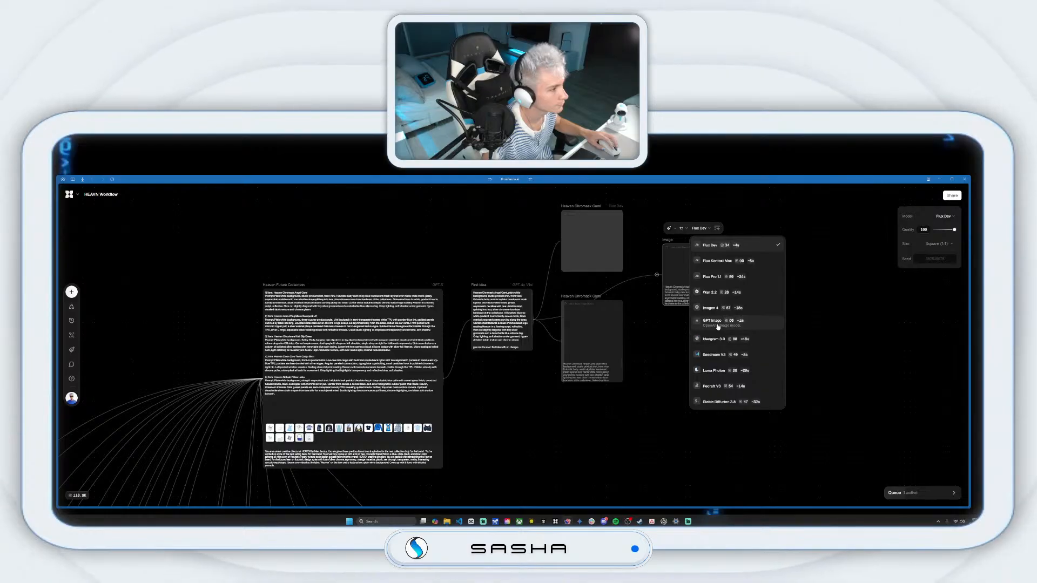
click(710, 308)
click(683, 229)
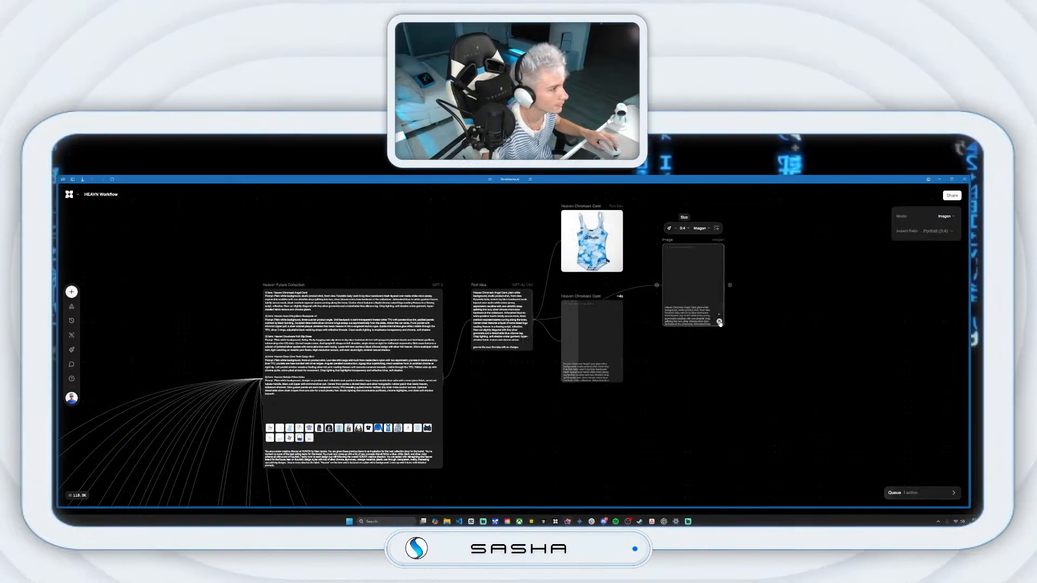
drag(667, 242, 656, 225)
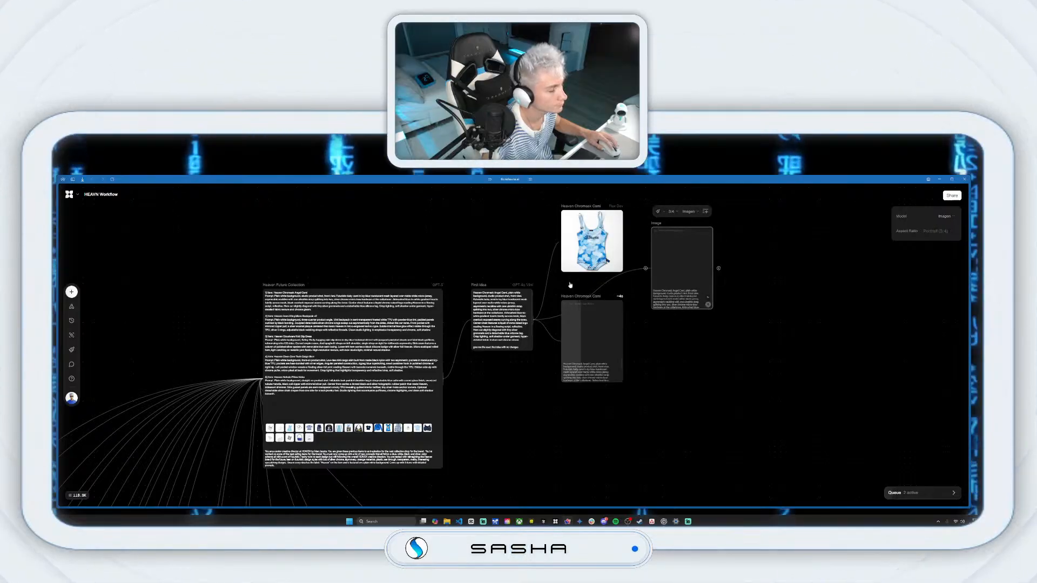
Step: Add a Seedream V3 image block in 3:4 from the first idea, generate it and align it beneath the Imagen block
drag(537, 319, 655, 340)
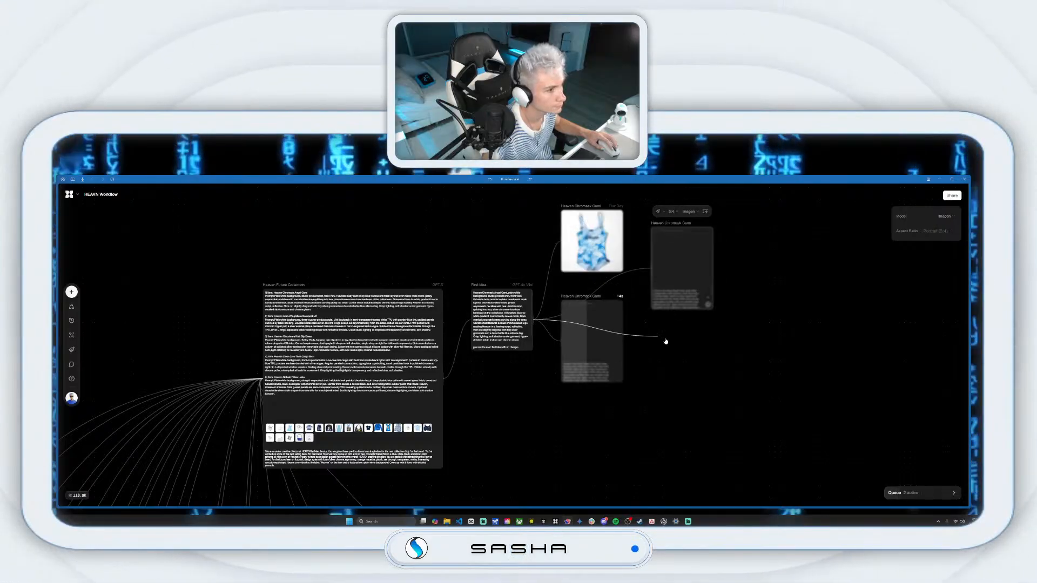
click(709, 290)
click(697, 297)
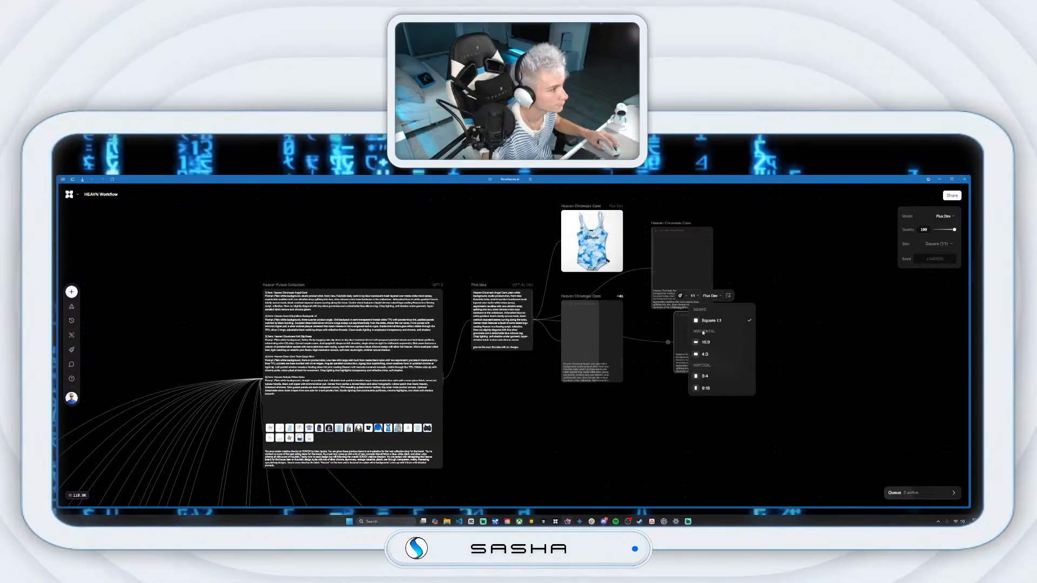
click(702, 365)
click(717, 299)
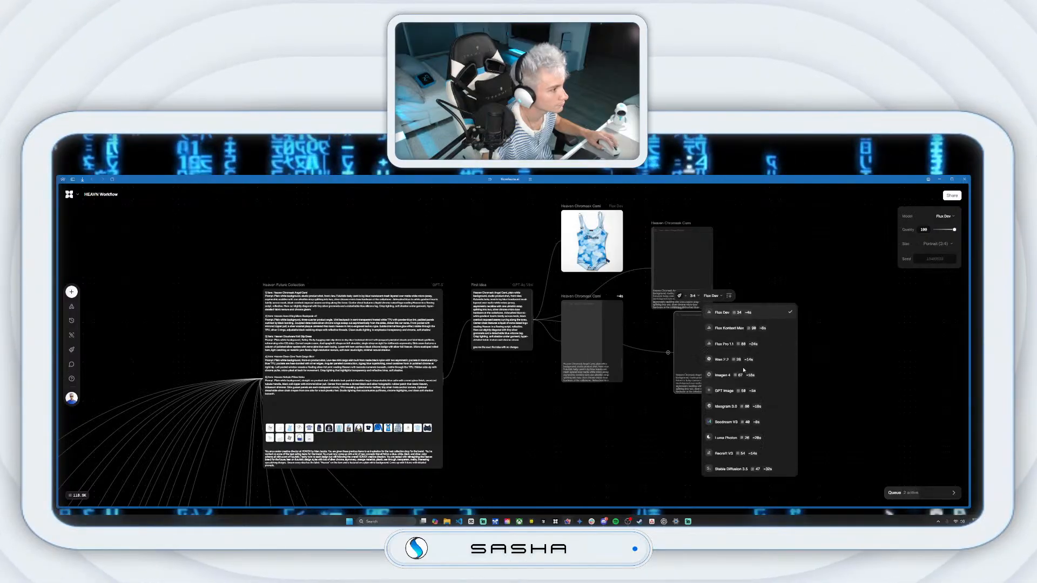
click(727, 422)
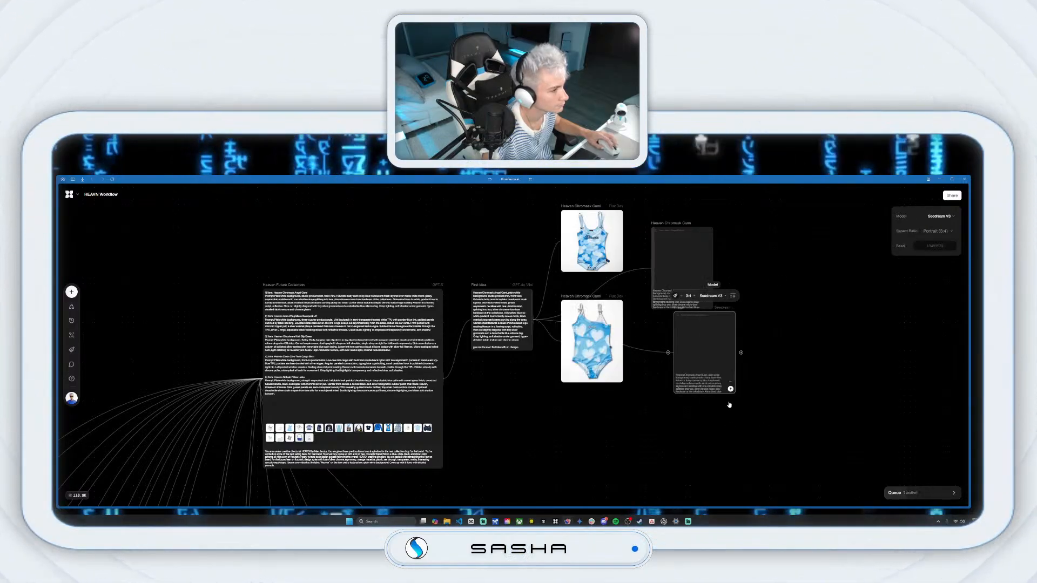
drag(677, 314, 655, 330)
Step: Add a Wan 2.2 image block in 3:4 from the first idea, generate it and place it beside the Seedream block
drag(714, 301, 762, 301)
click(792, 252)
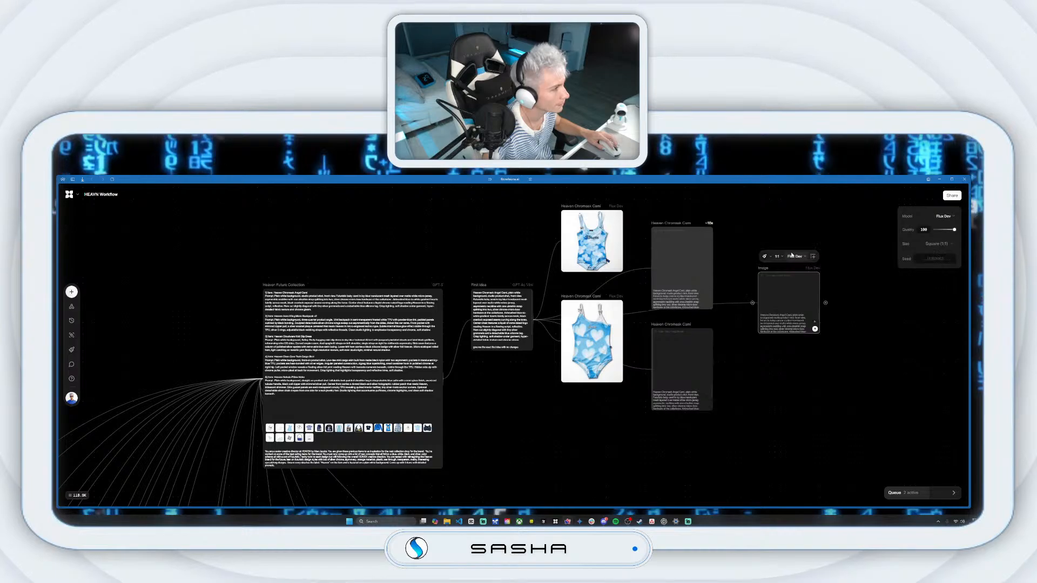
click(777, 257)
click(794, 334)
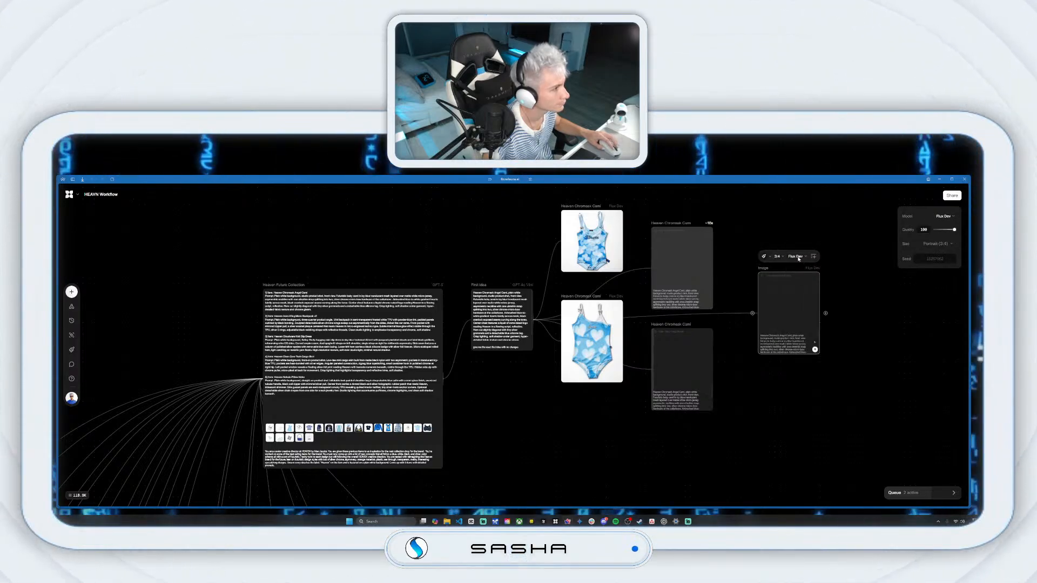
click(796, 256)
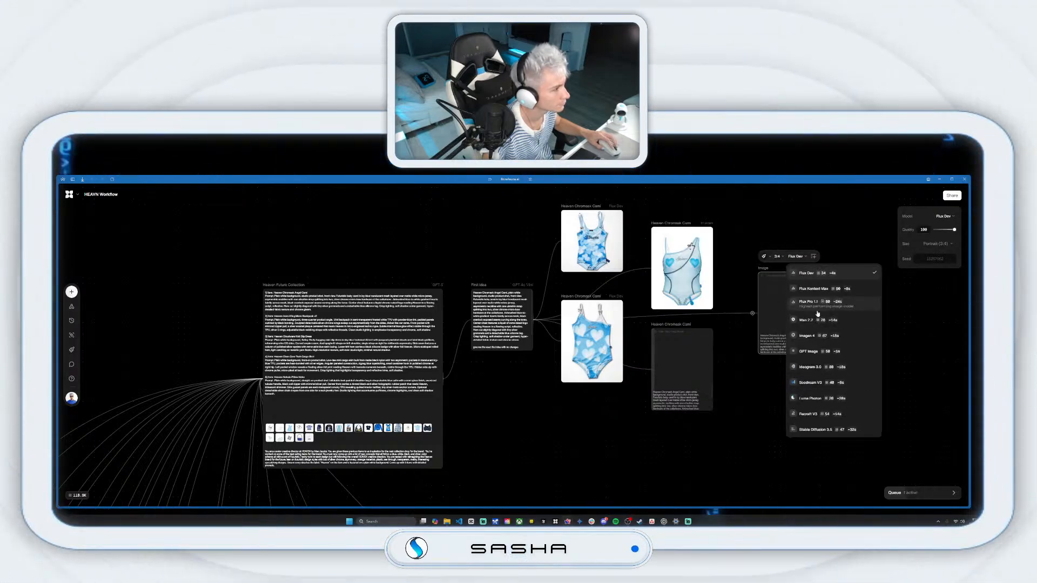
click(819, 322)
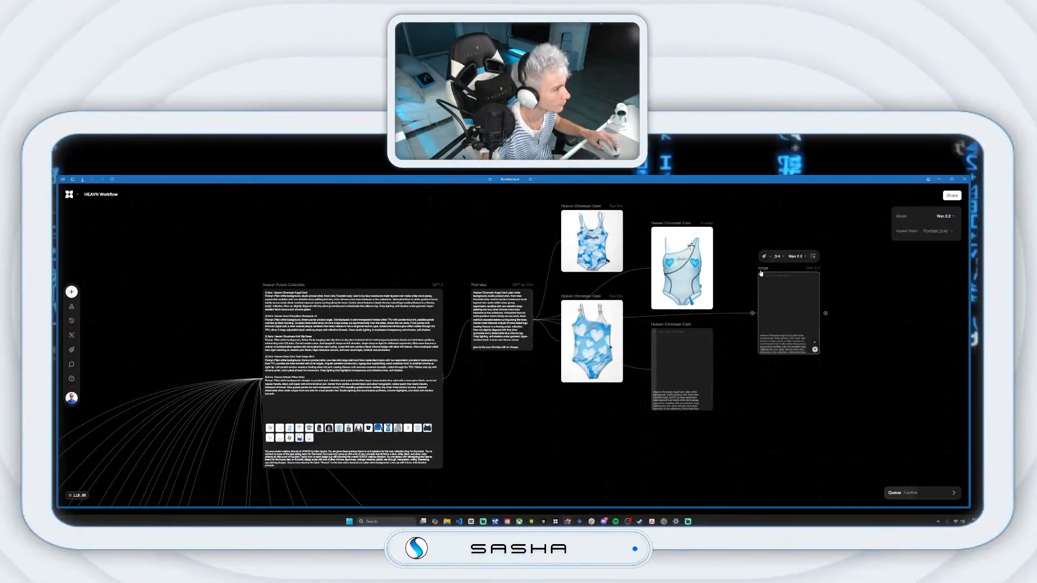
drag(760, 275, 744, 314)
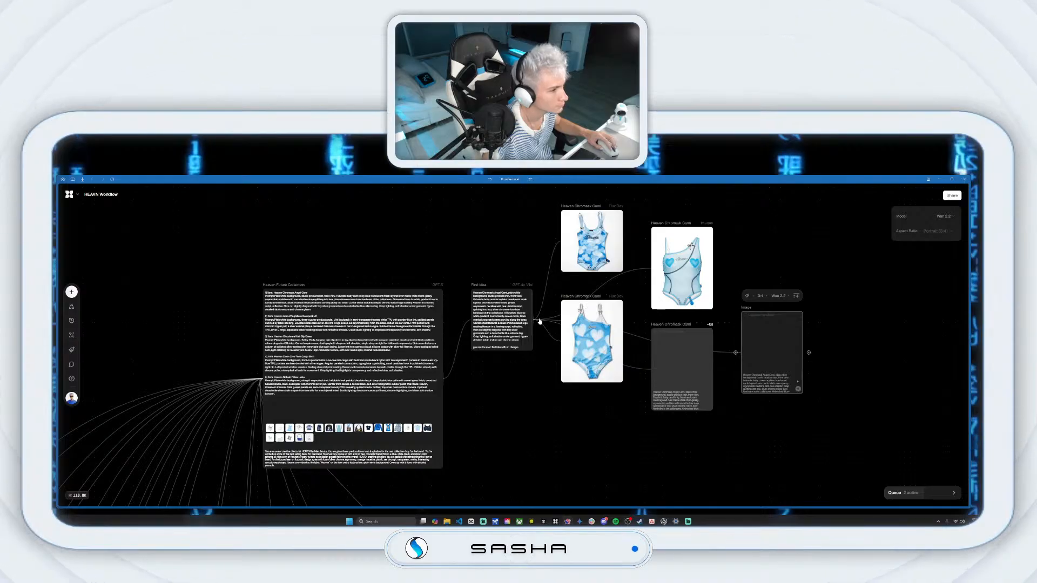
Step: Add a Flux Kontext Max image block from the first idea, generate it and stack it above the Wan 2.2 block
drag(539, 321, 783, 261)
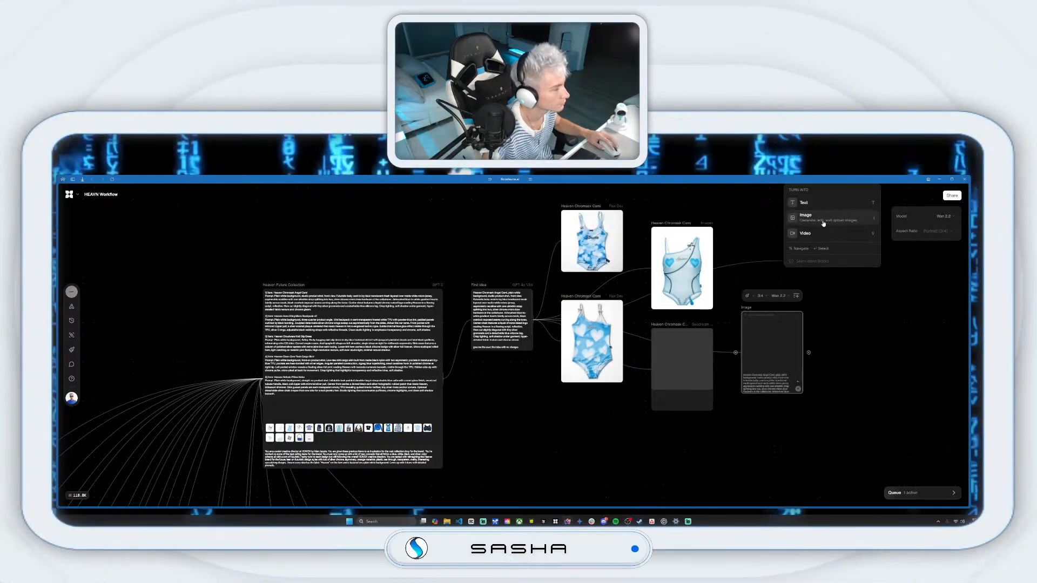
click(819, 219)
click(800, 216)
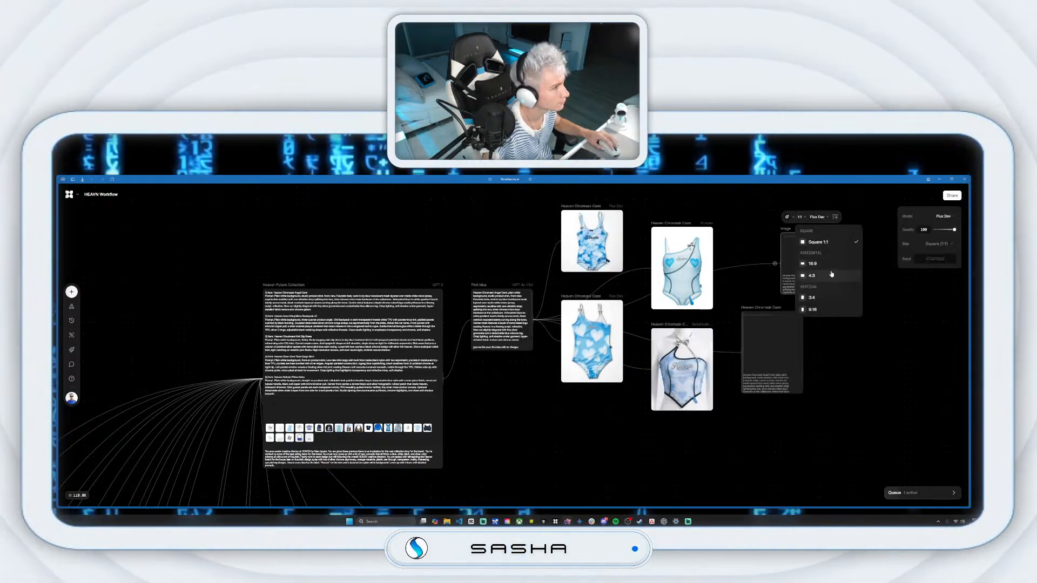
click(817, 216)
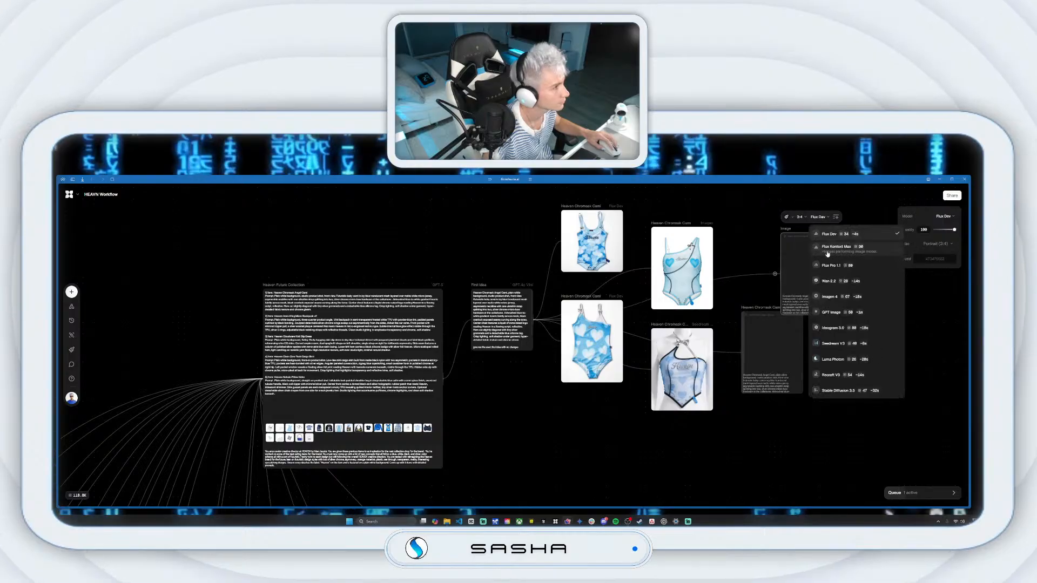
click(792, 246)
drag(792, 246, 754, 224)
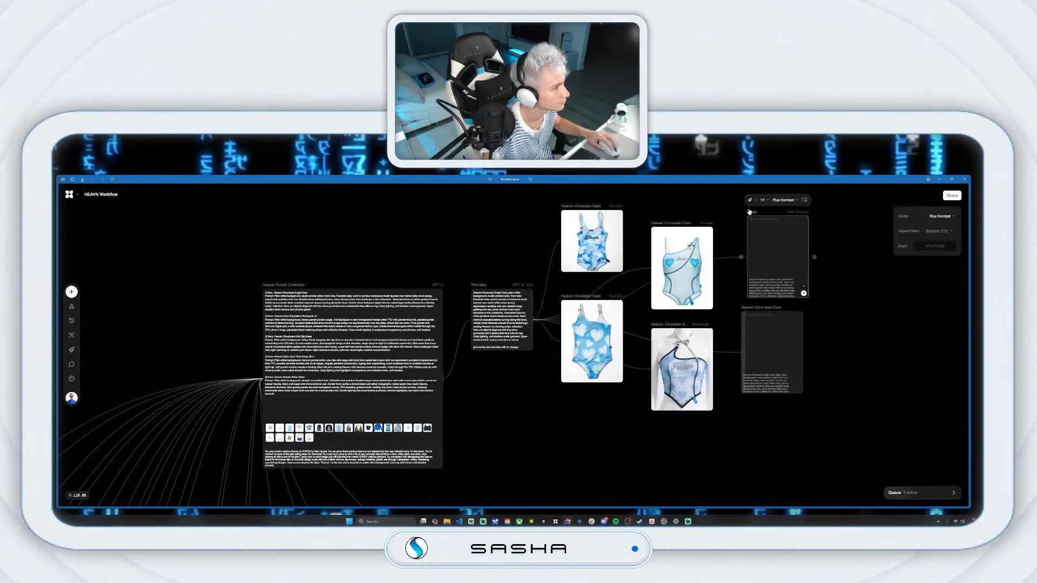
click(797, 288)
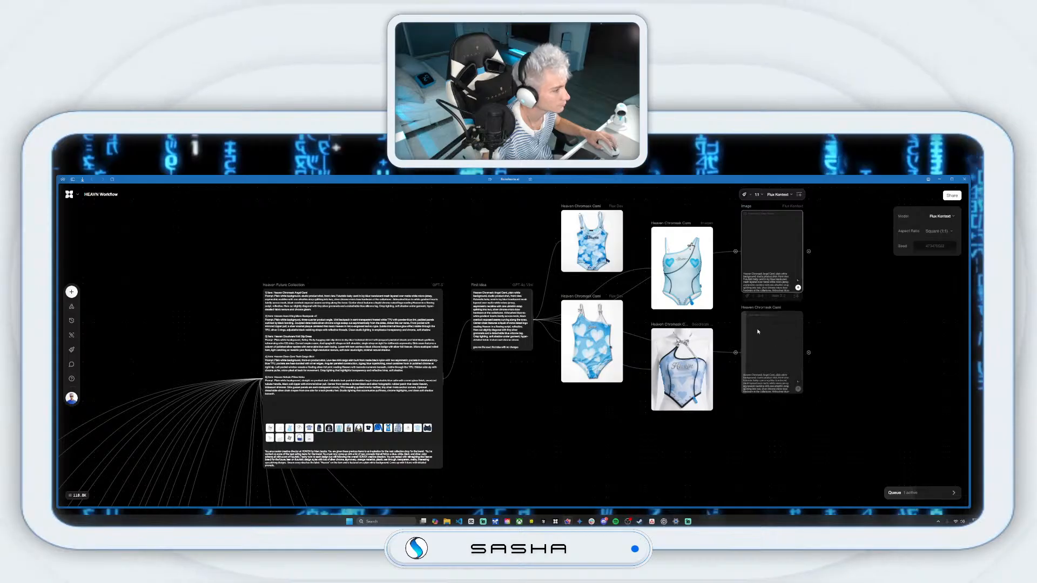
click(740, 332)
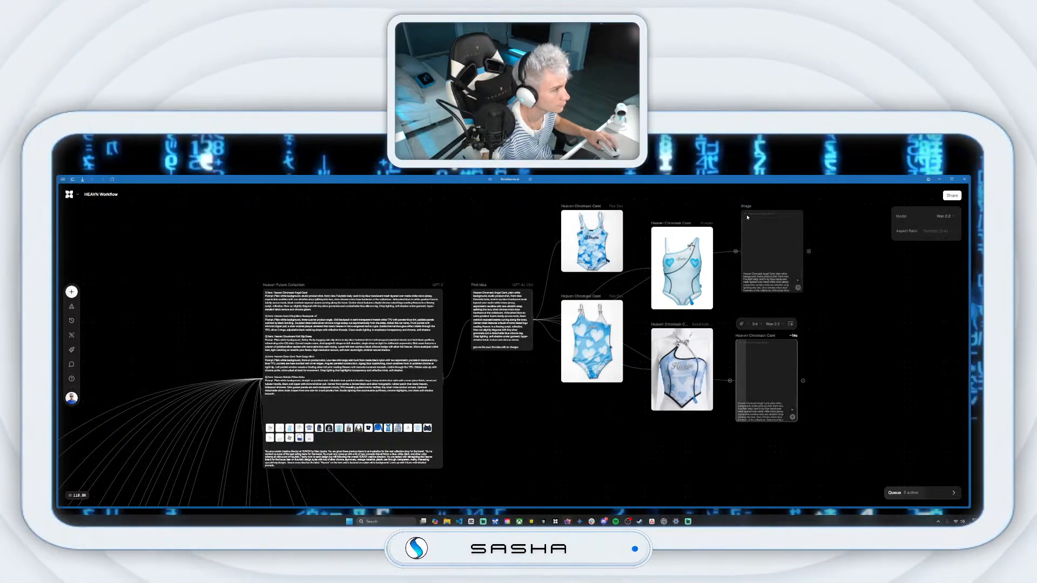
drag(744, 225, 738, 236)
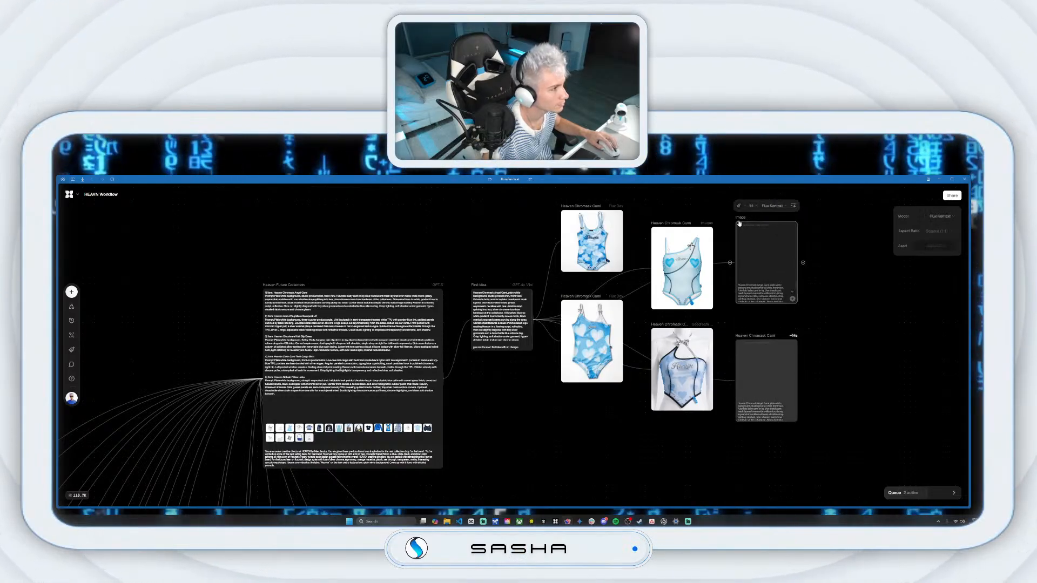
drag(646, 382, 689, 303)
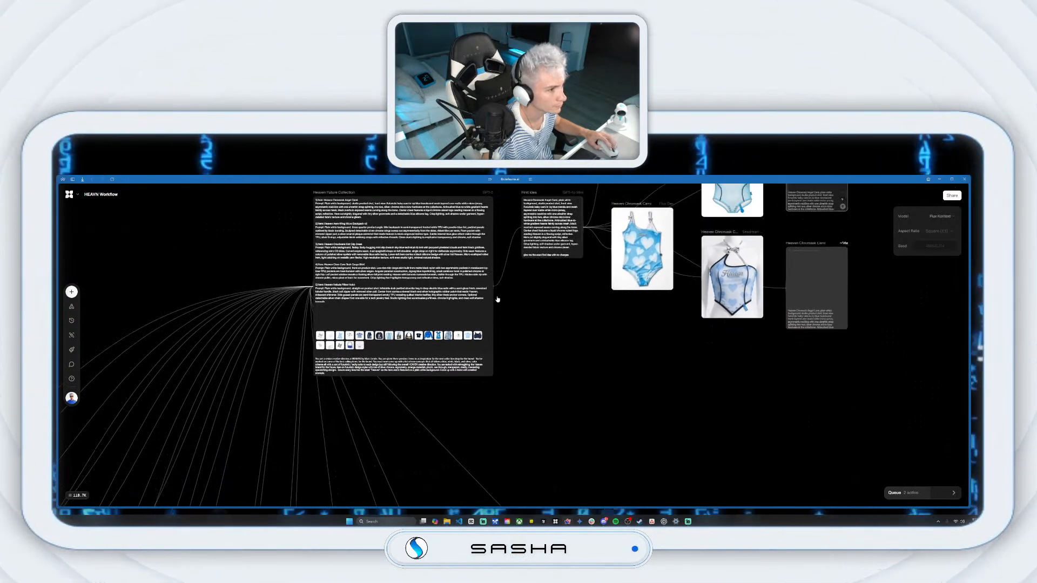
drag(593, 371, 594, 370)
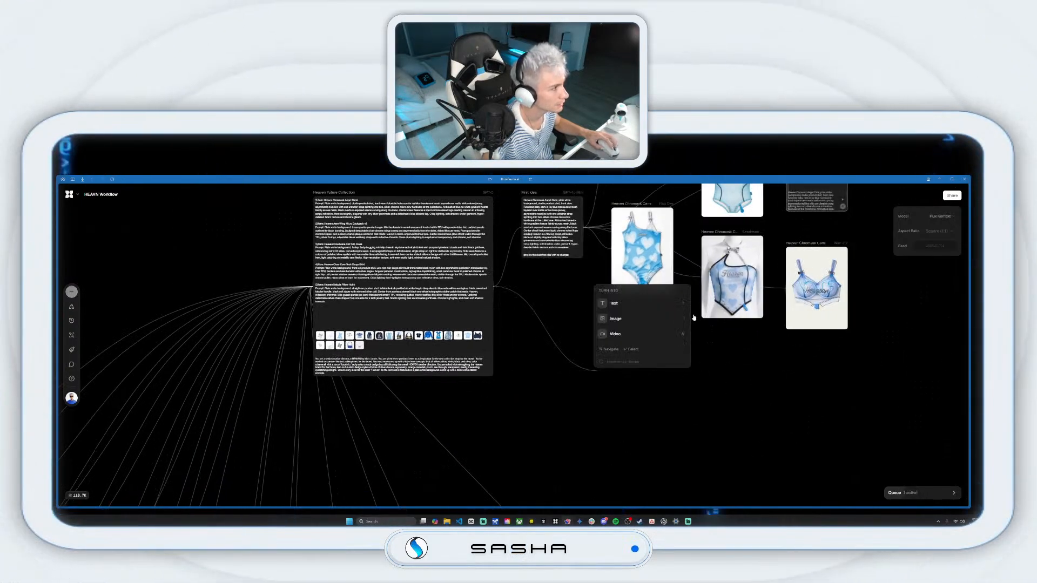
click(620, 320)
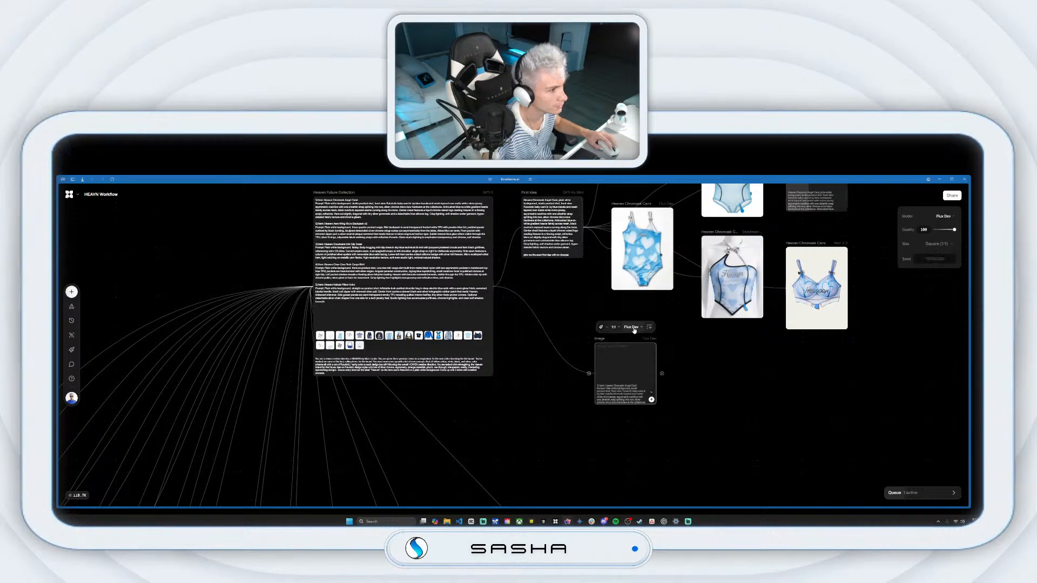
click(614, 328)
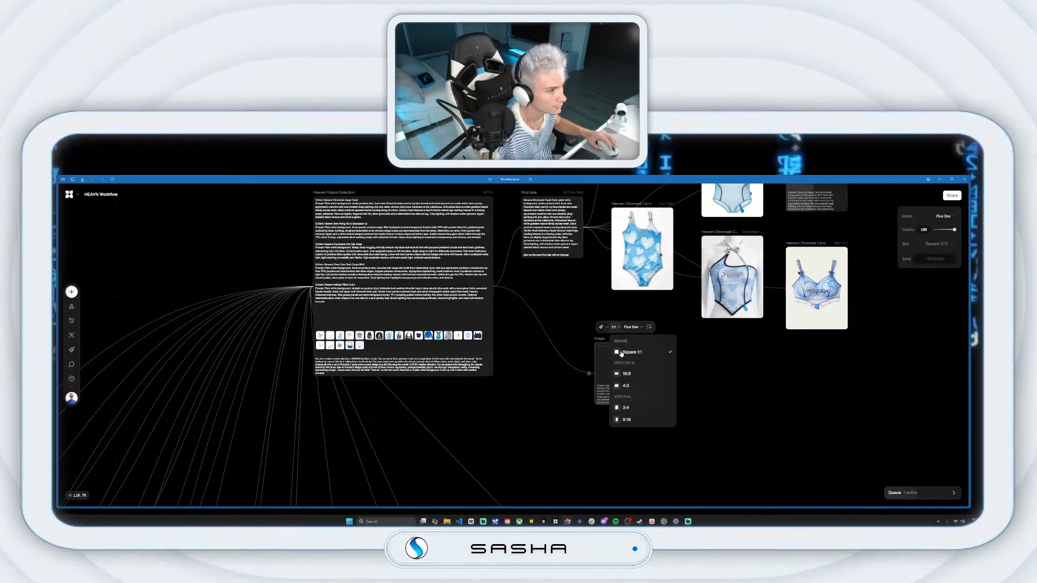
click(625, 408)
click(604, 330)
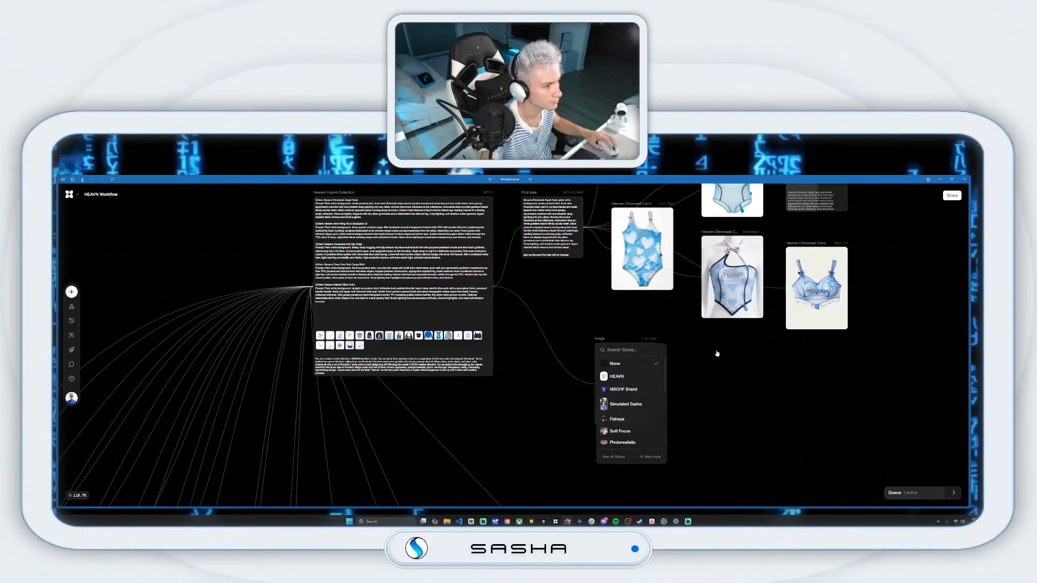
right_click(604, 348)
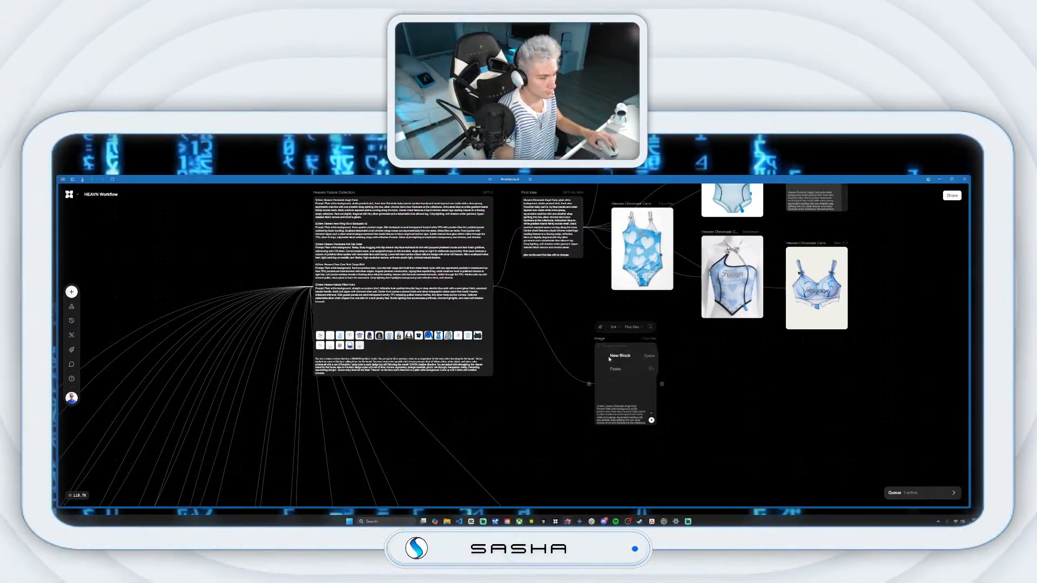
click(599, 339)
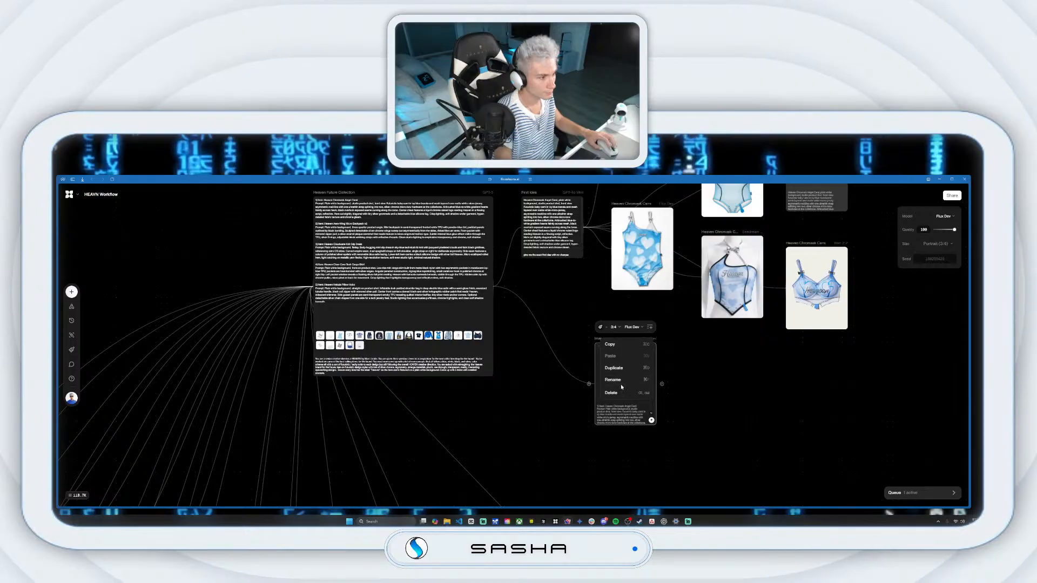
click(622, 393)
Step: Duplicate the First Idea text block, place the copy beneath it and generate the exact 2nd idea from the collection
click(525, 196)
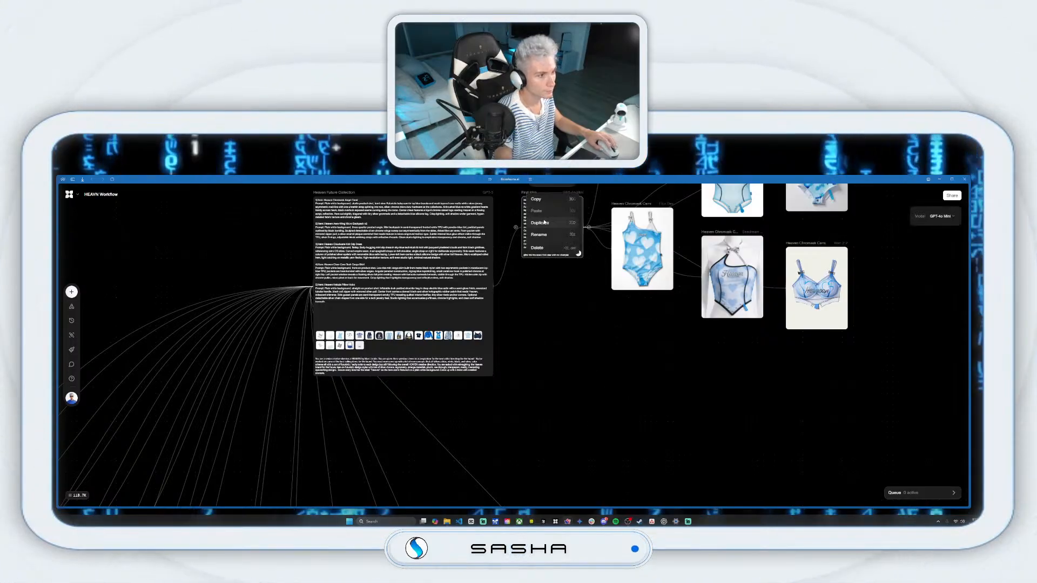
click(540, 222)
drag(524, 301, 524, 309)
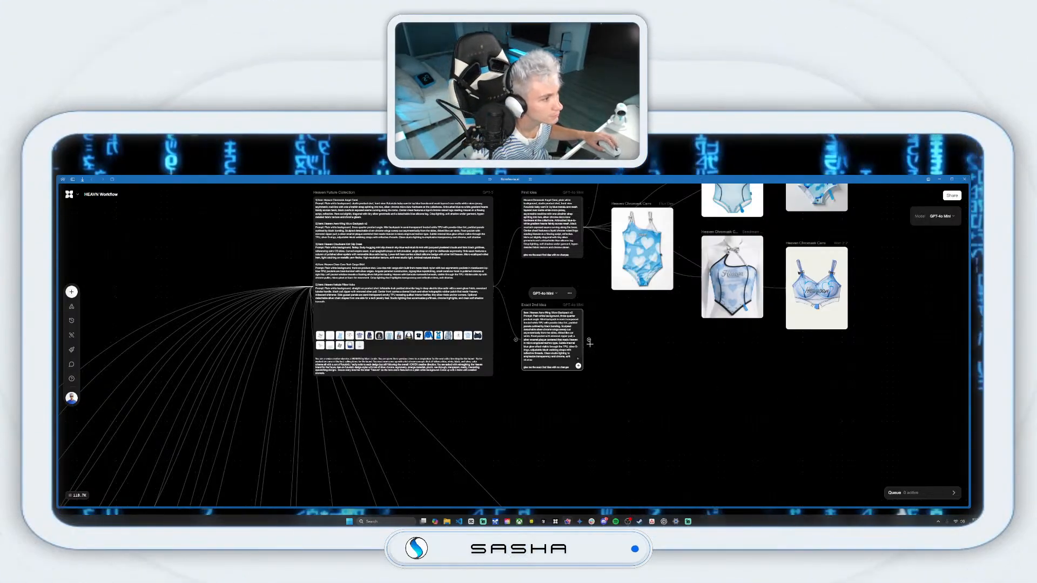
Step: Add a square Flux Dev image block with the HEAVN style from the second idea, generate it and arrange it beside the idea block
drag(648, 390, 646, 391)
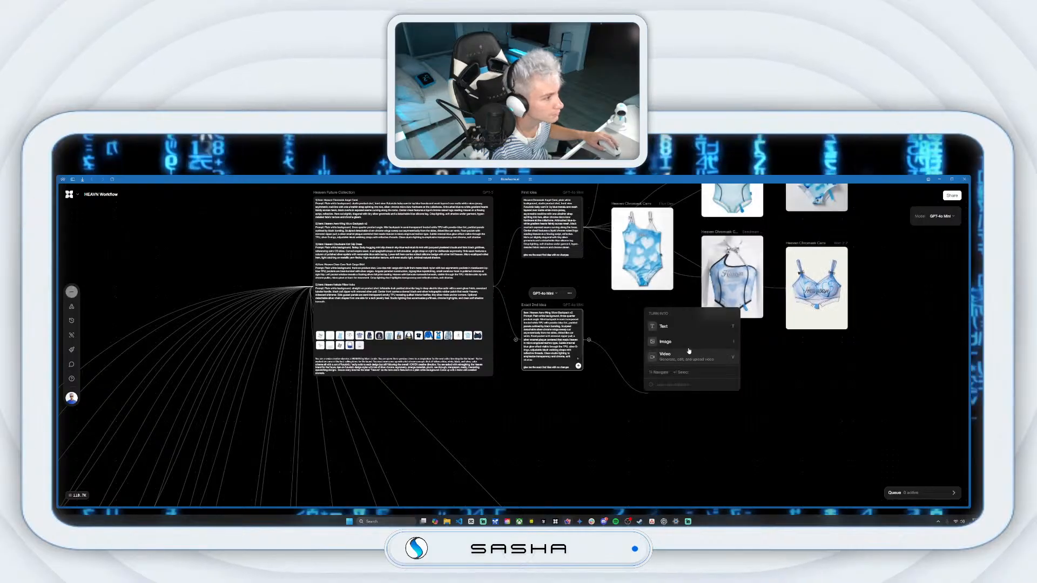
click(671, 348)
click(658, 351)
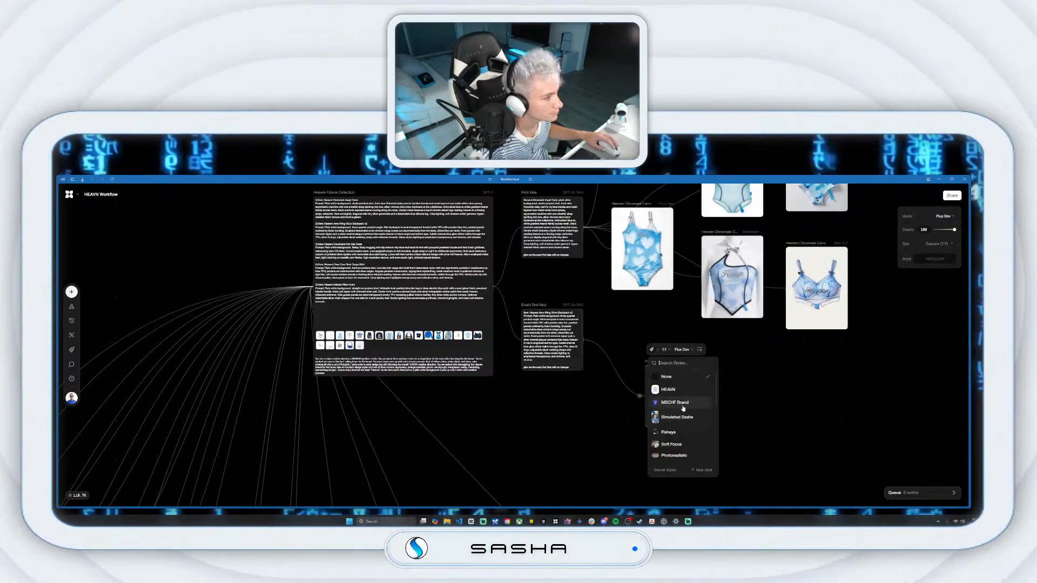
click(653, 372)
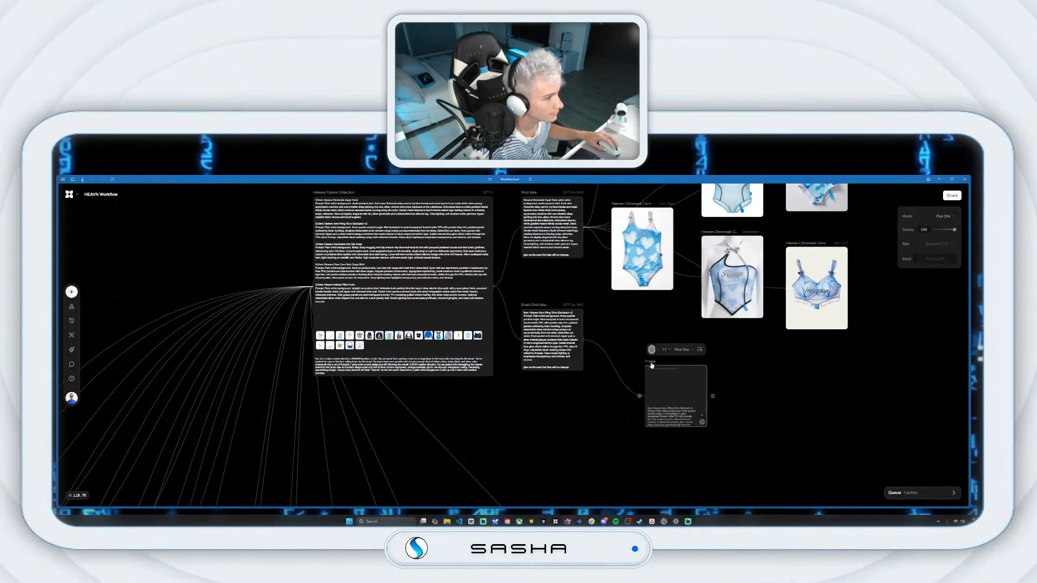
drag(653, 363, 625, 313)
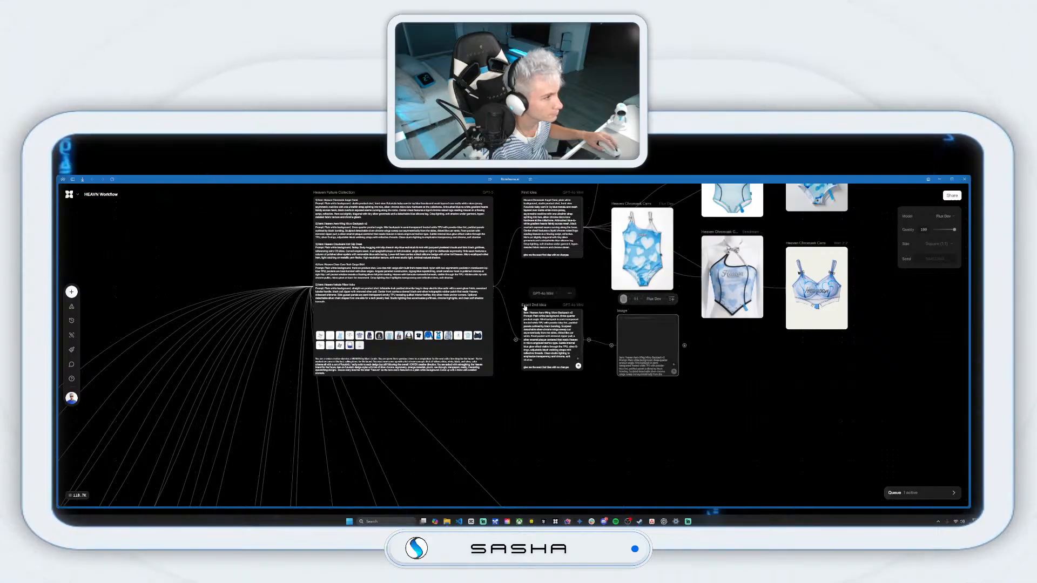
drag(525, 308, 549, 331)
drag(623, 315, 612, 306)
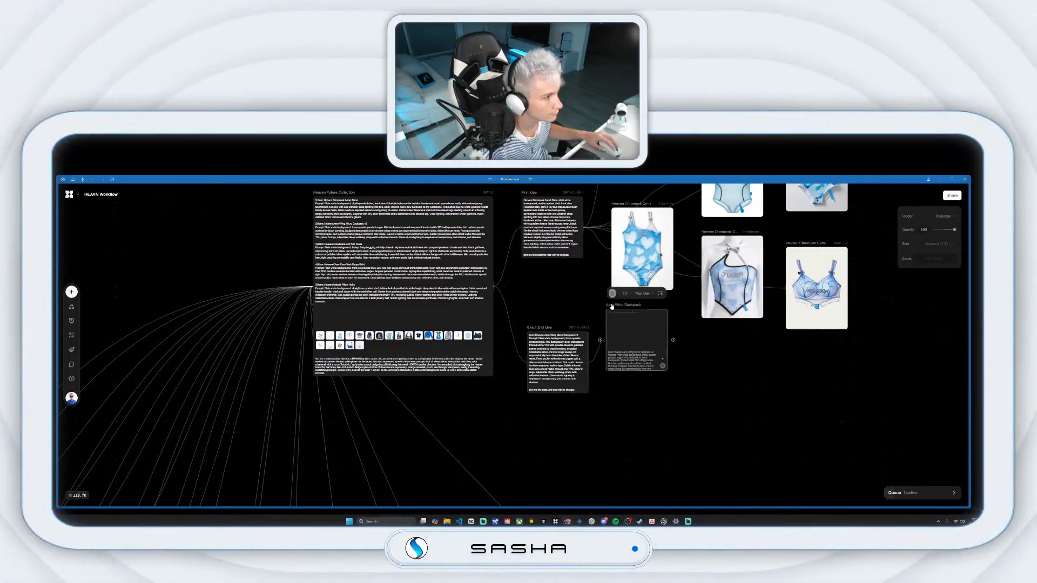
Step: Add another Flux Dev image block from the second idea in 3:4 with the HEAVN style and generate it
drag(594, 362, 638, 425)
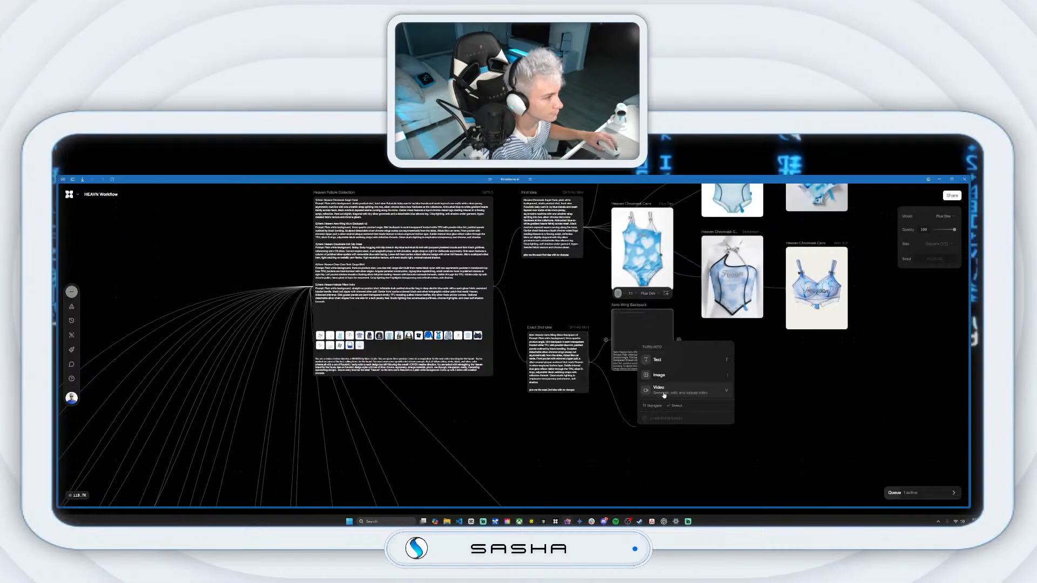
click(660, 375)
click(661, 383)
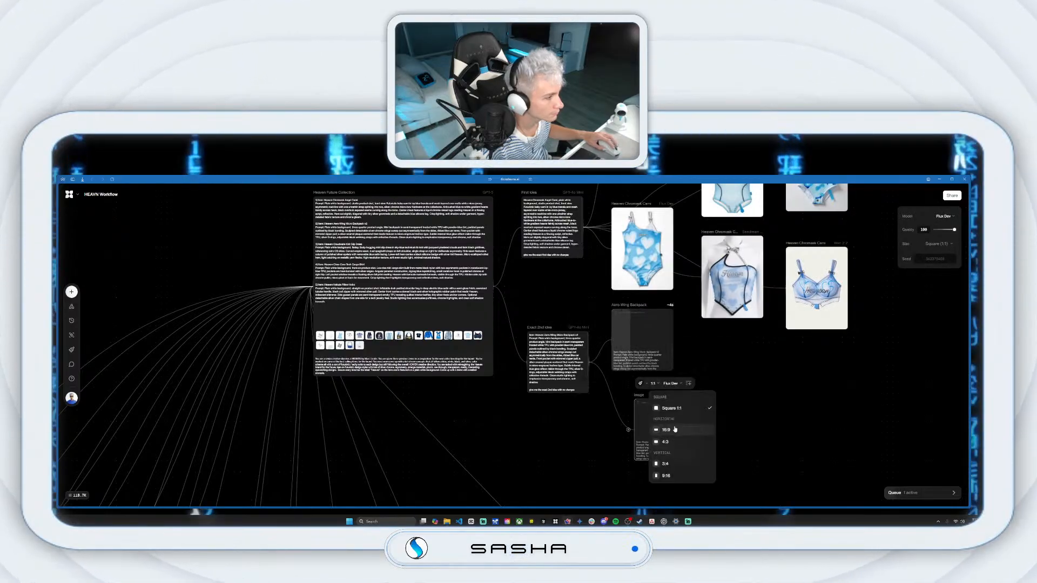
click(664, 435)
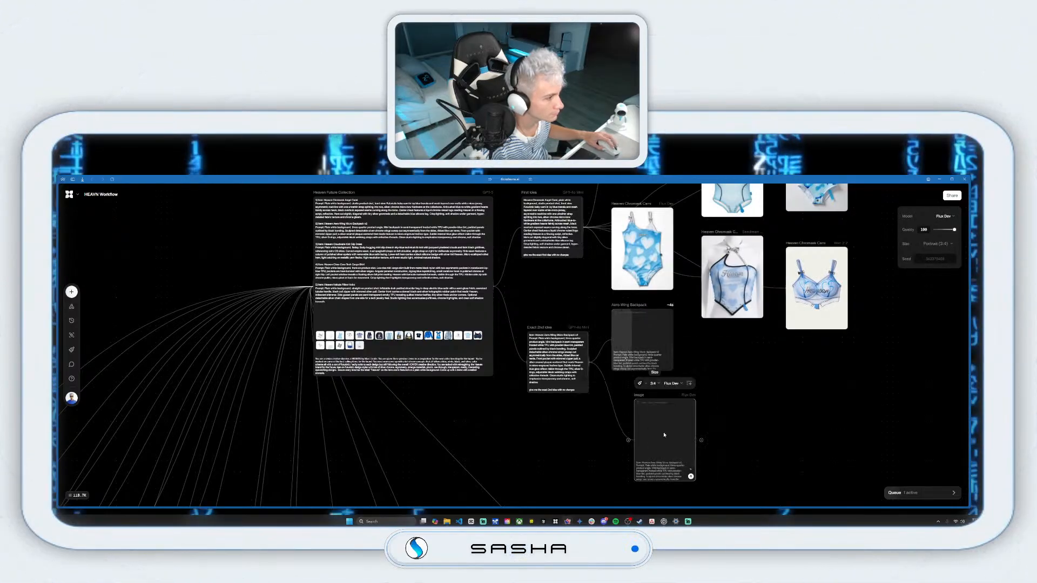
click(644, 384)
click(656, 292)
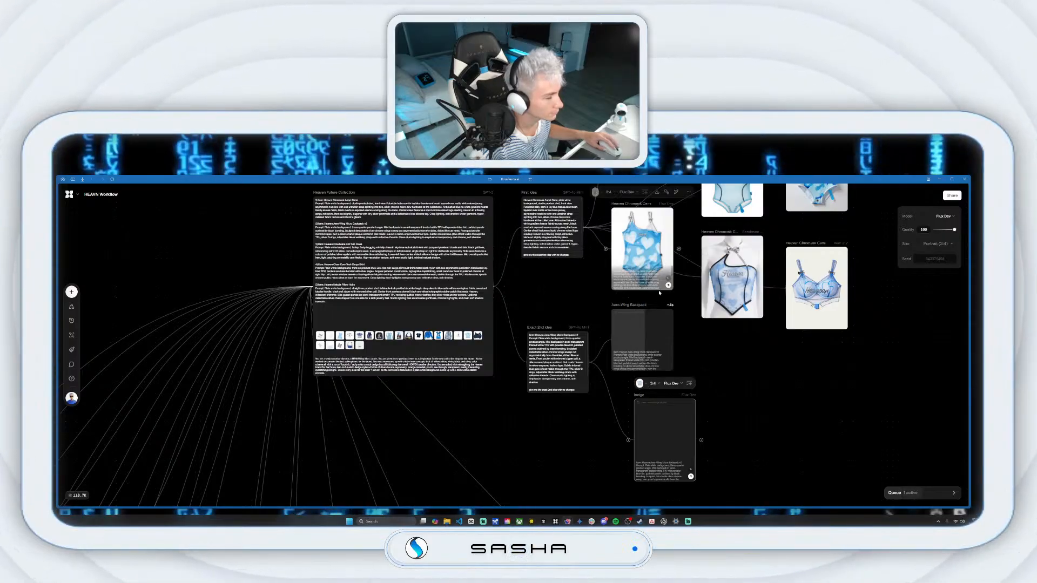
Step: Add an Imagen 4 image block in 3:4 from the second idea, generate it and place it beside the Flux Dev backpacks
drag(651, 395, 737, 393)
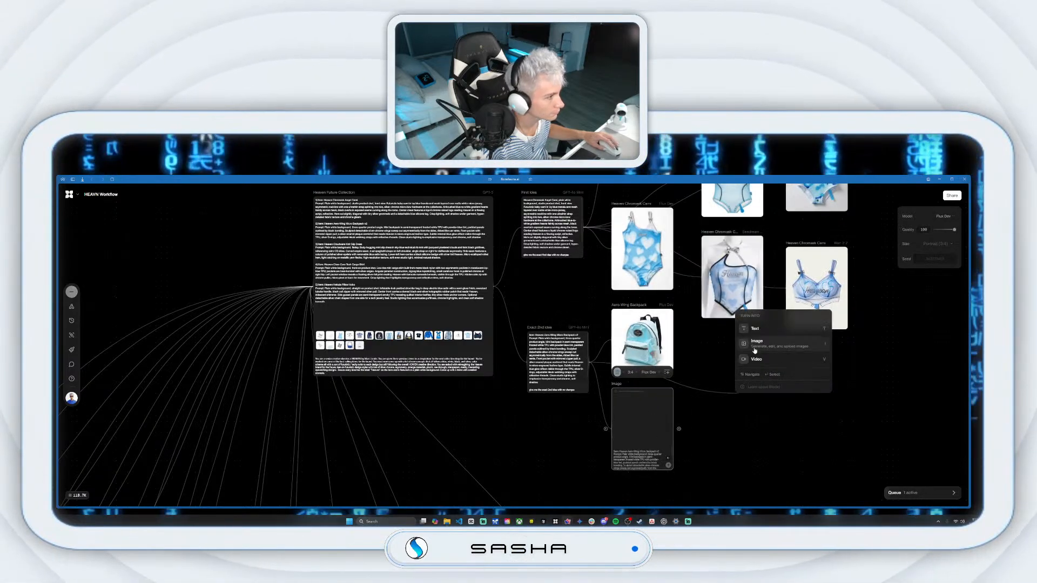
click(755, 344)
click(774, 350)
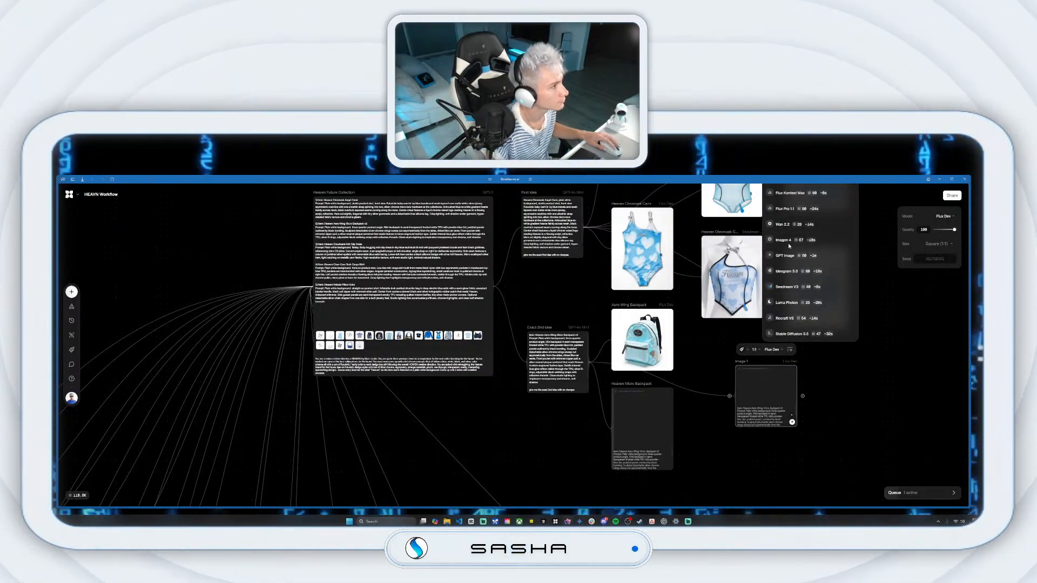
click(784, 239)
click(755, 349)
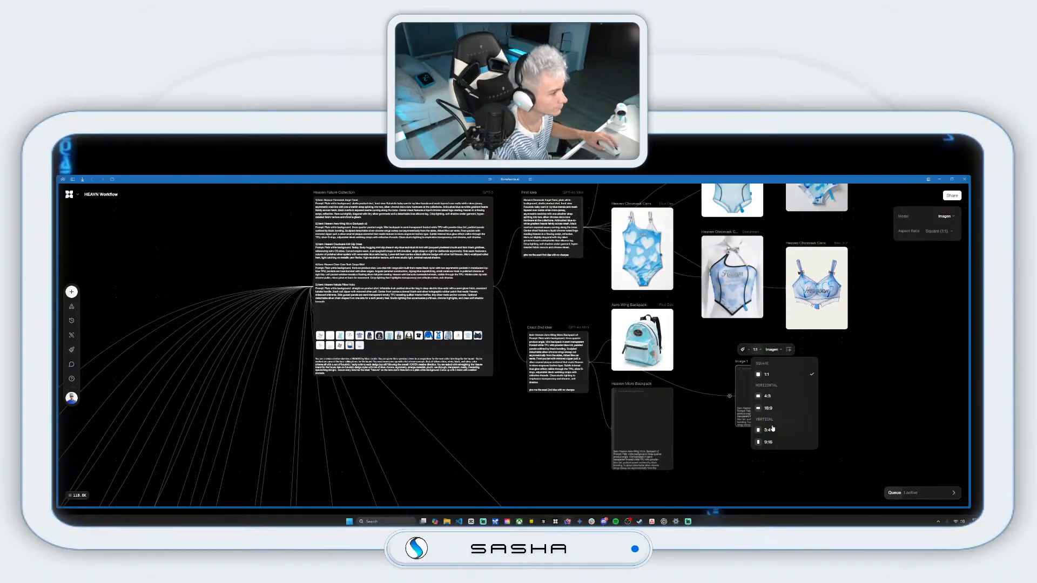
click(768, 430)
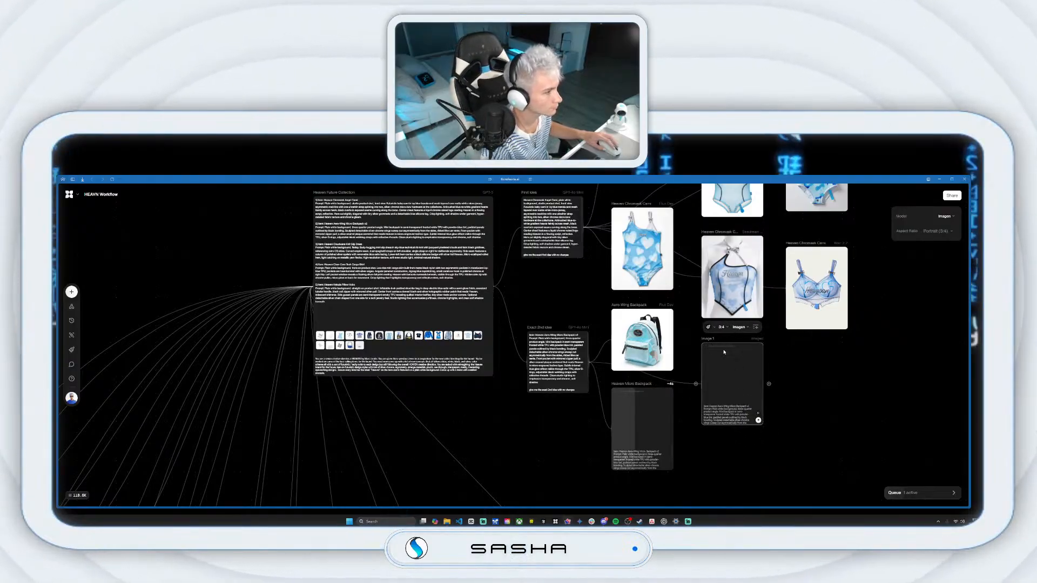
Step: Add a Seedream V3 image block in 3:4 from the second idea, generate it and align it beneath the Imagen backpack block
mouse_move(593, 362)
drag(594, 362, 737, 464)
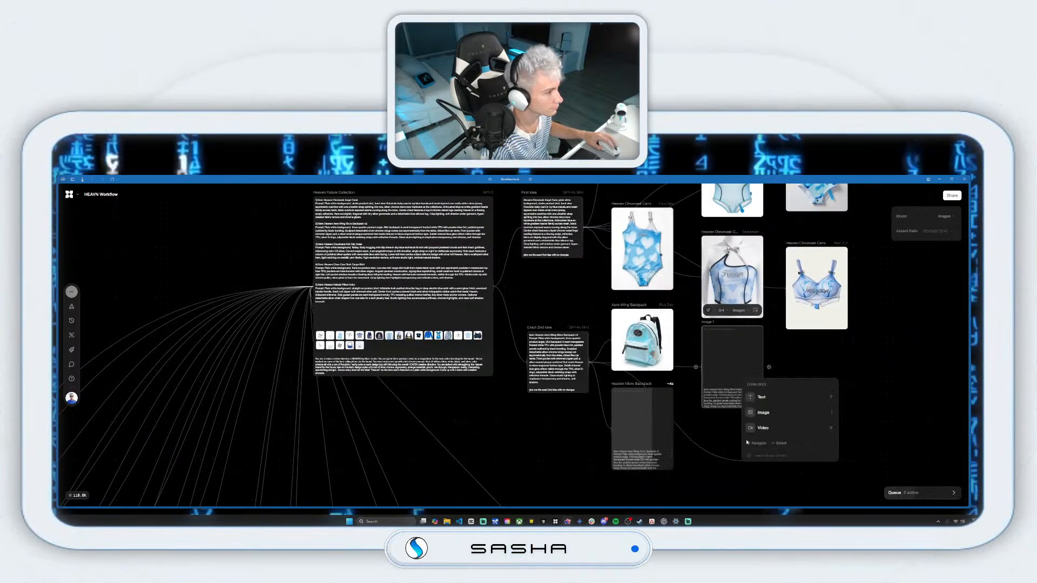
click(787, 392)
click(760, 417)
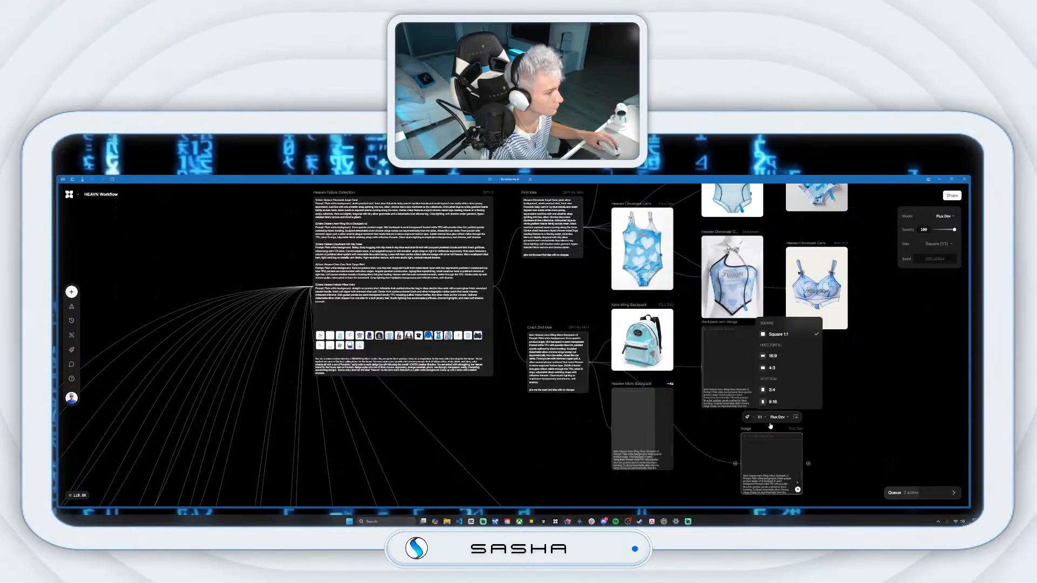
click(781, 341)
click(786, 416)
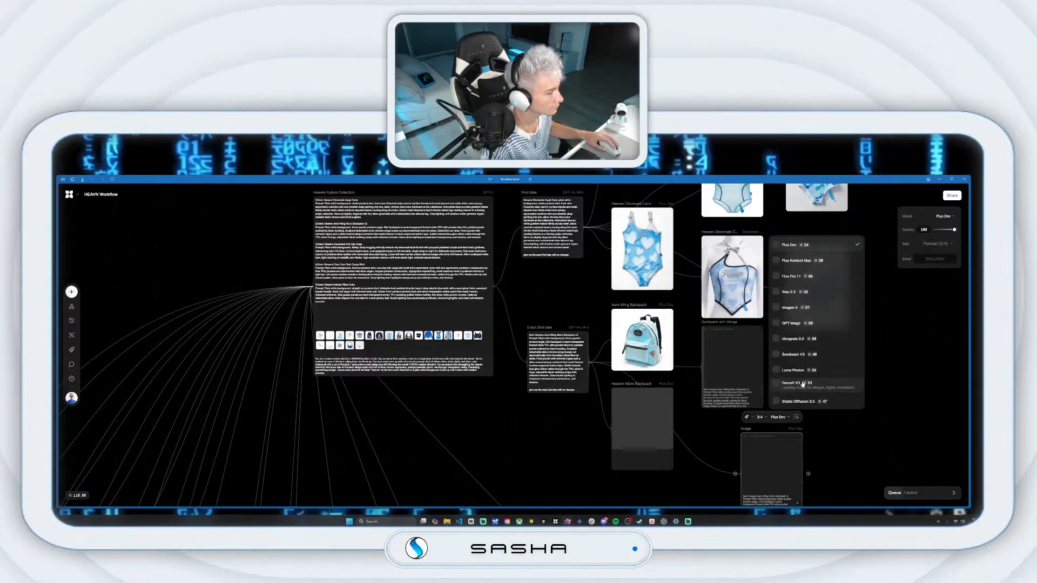
click(793, 355)
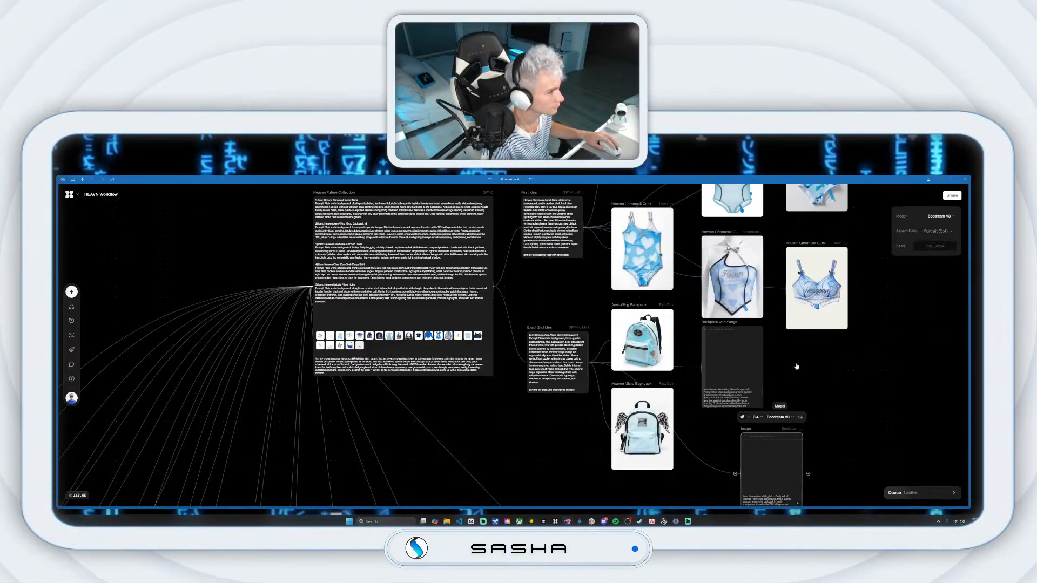
scroll(772, 386, down, 2)
drag(743, 378, 704, 373)
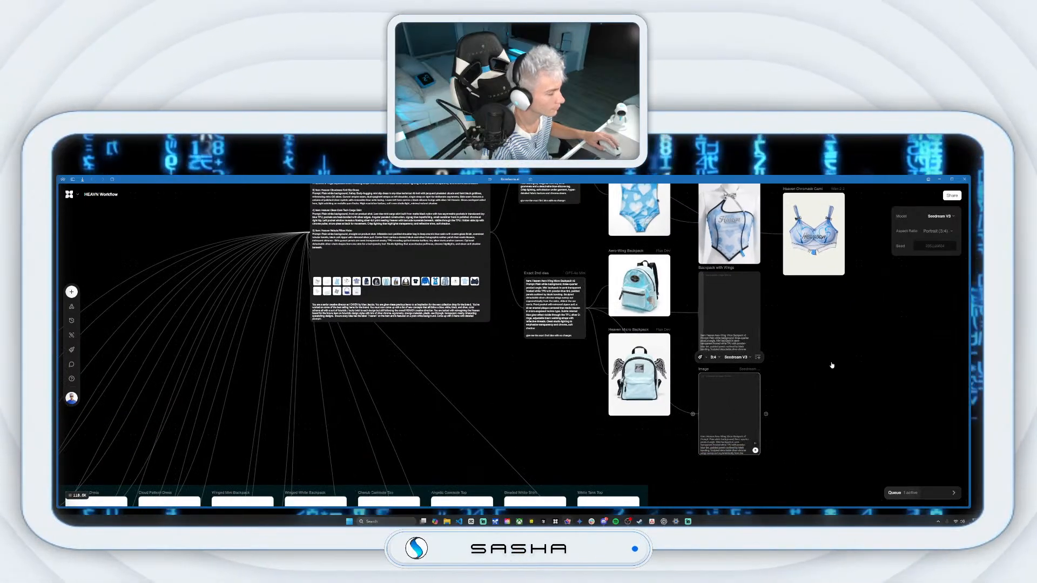
Step: Add a Wan 2.2 image block in 3:4 from the second idea, generate it and place it beside the Imagen and Seedream backpacks
drag(832, 394, 838, 342)
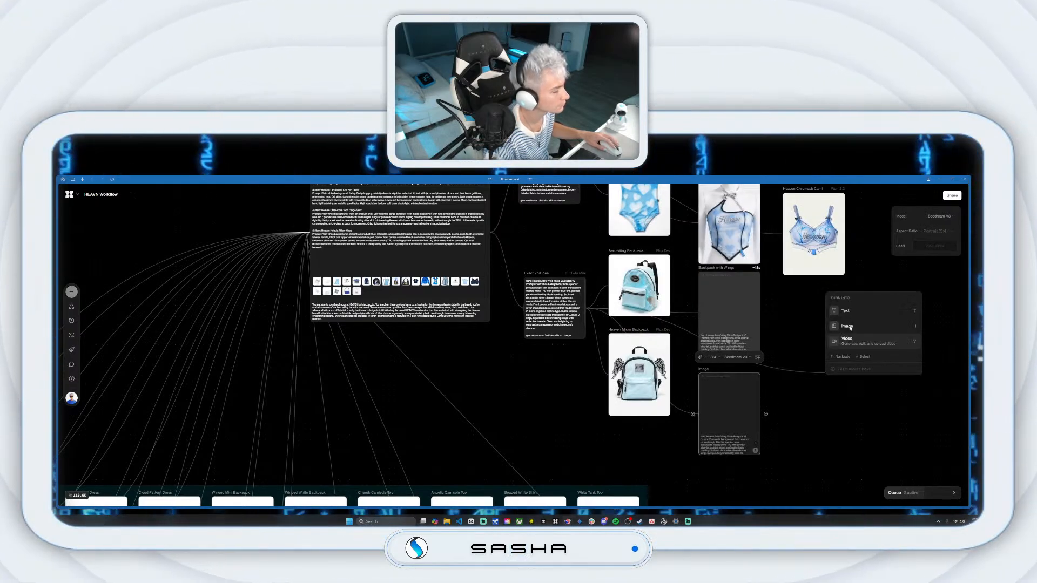
click(849, 327)
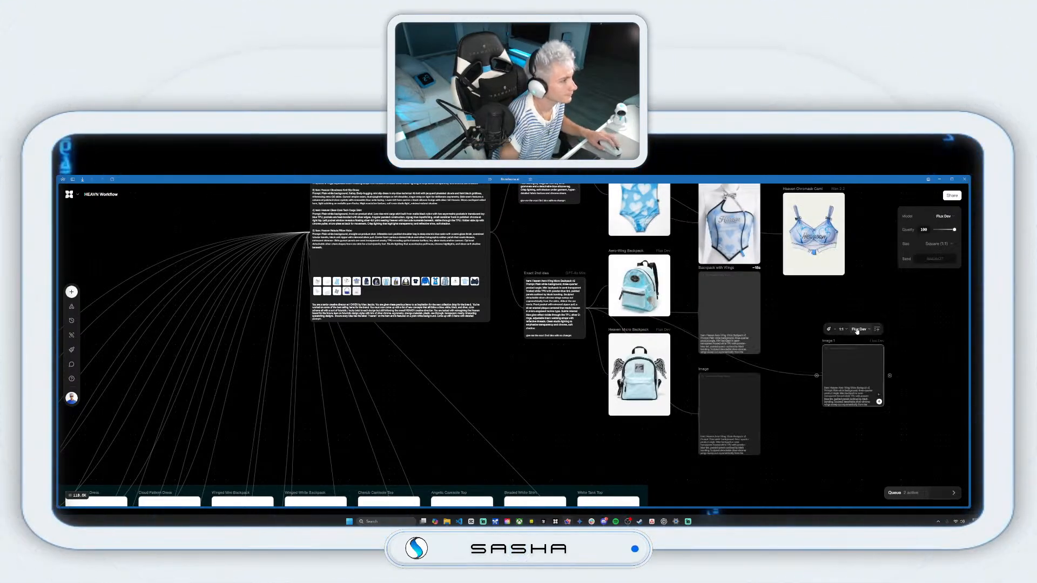
click(857, 330)
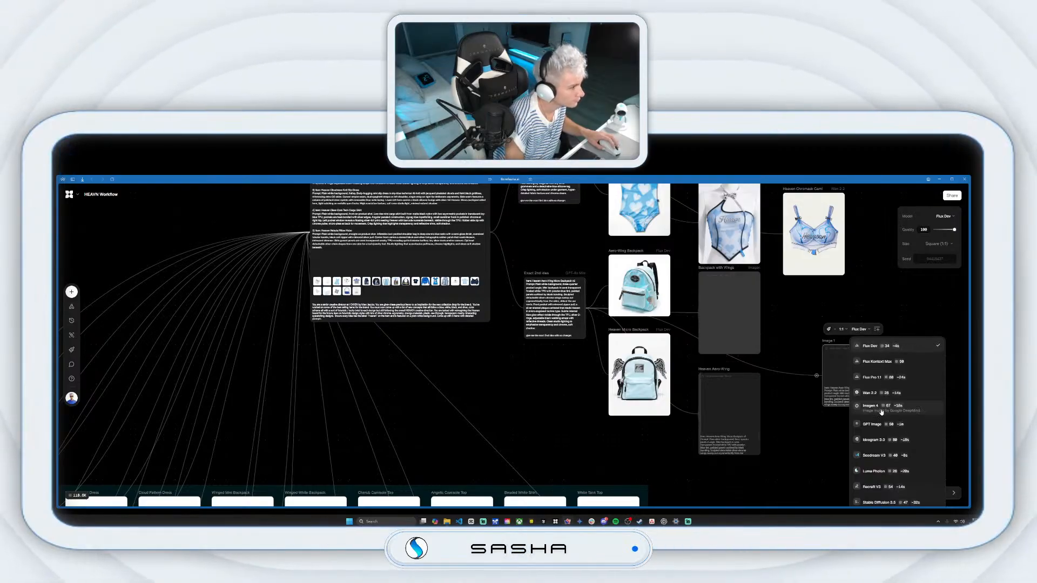
click(867, 393)
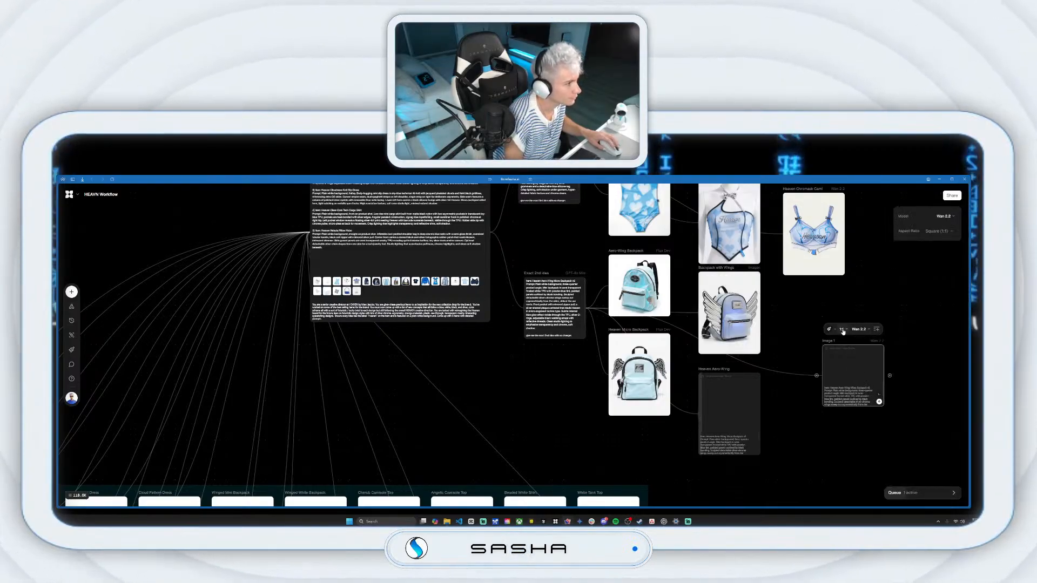
click(842, 330)
click(874, 420)
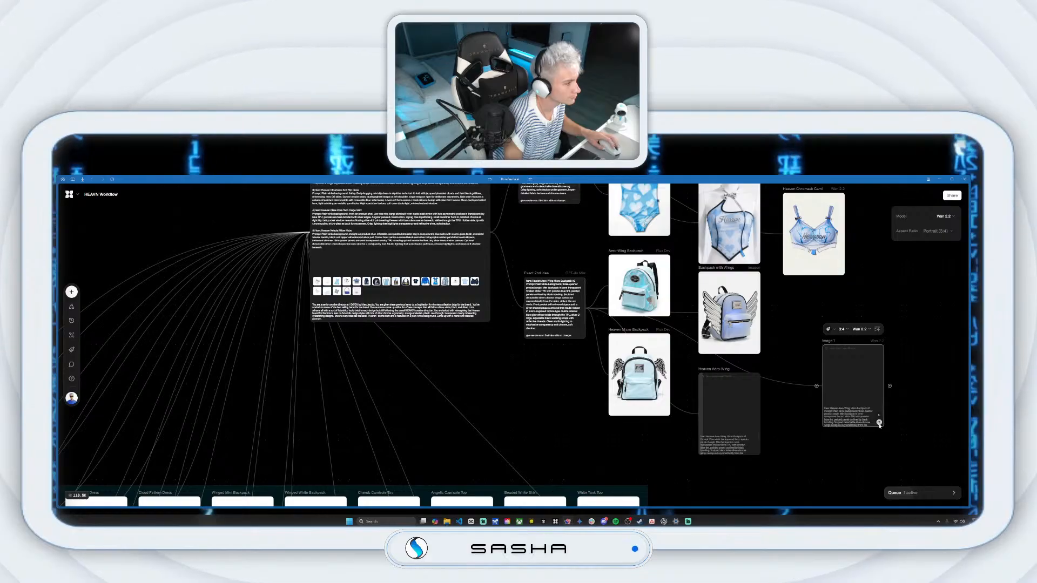
click(879, 423)
drag(835, 346, 790, 328)
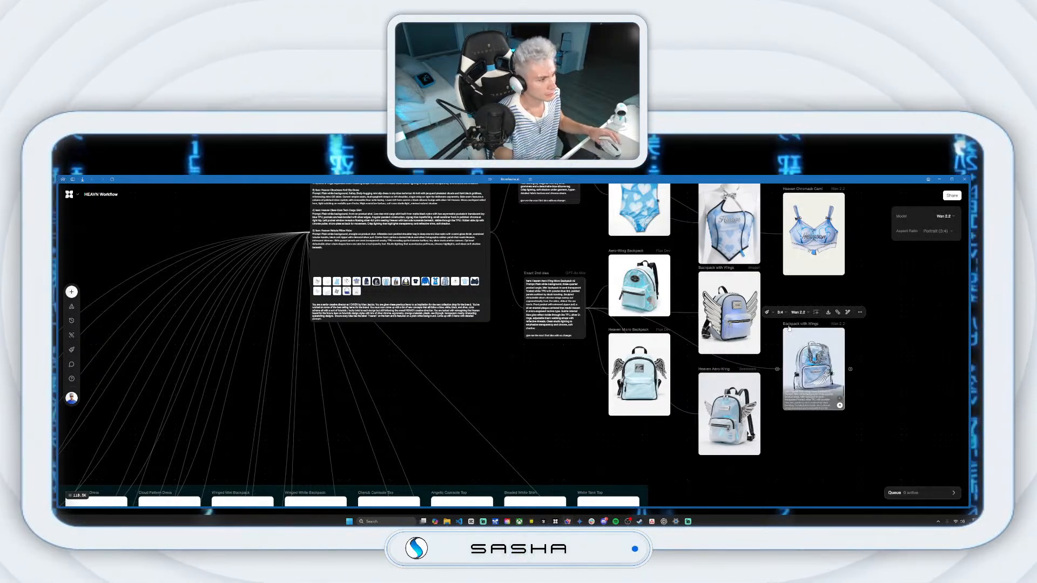
Step: Select the text and image blocks of the first two ideas together and move them higher relative to the collection block
drag(564, 279, 586, 355)
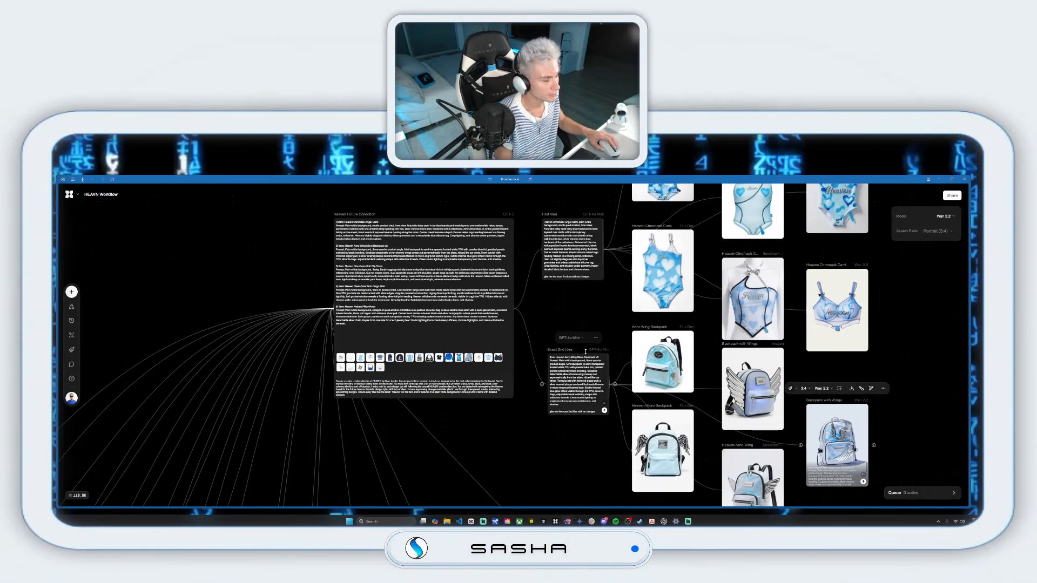
drag(675, 353, 667, 374)
scroll(739, 374, down, 1)
scroll(739, 374, down, 1)
drag(586, 204, 812, 272)
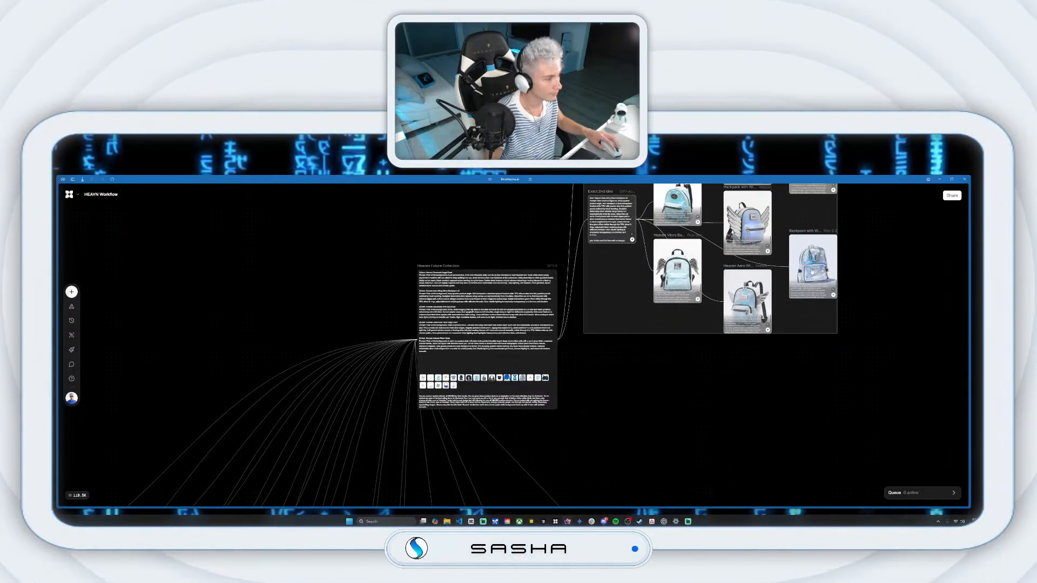
click(710, 393)
drag(558, 339, 621, 378)
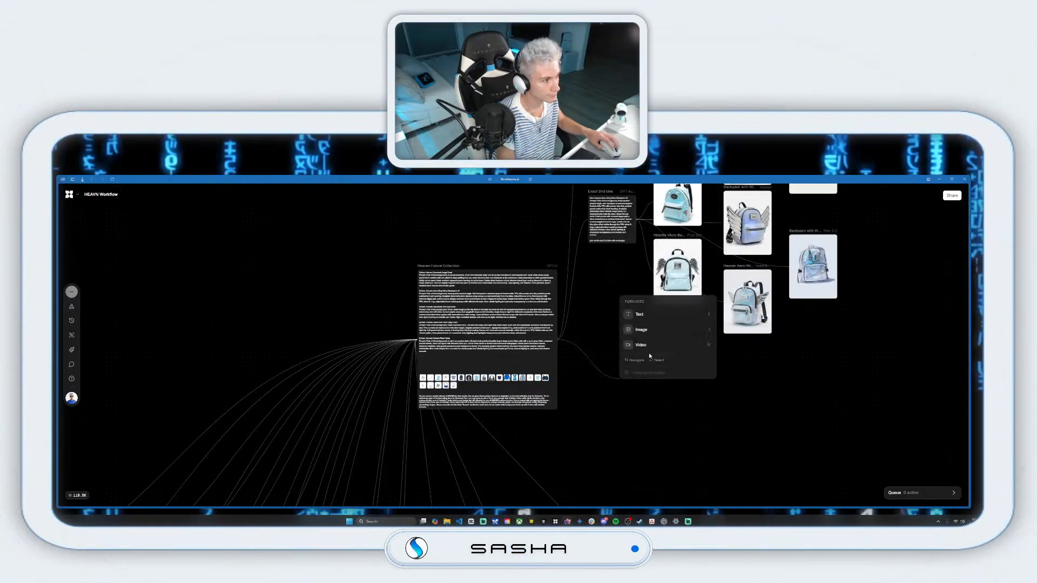
click(641, 329)
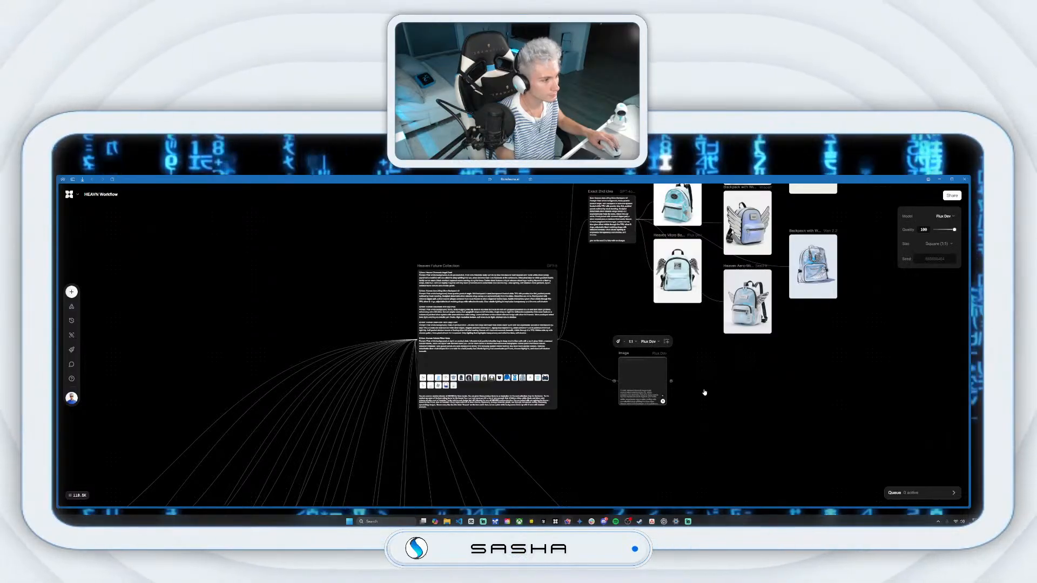
right_click(628, 357)
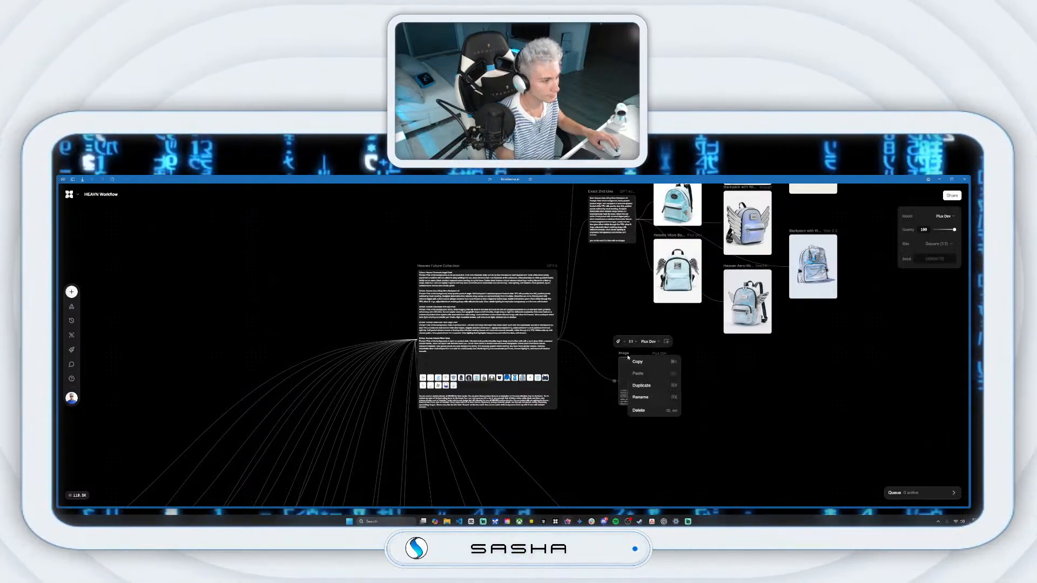
click(649, 410)
Step: Add a text block from the collection block with the prompt "give me the exact 3rd idea with no changes", generate it and adjust its position
drag(558, 339, 637, 358)
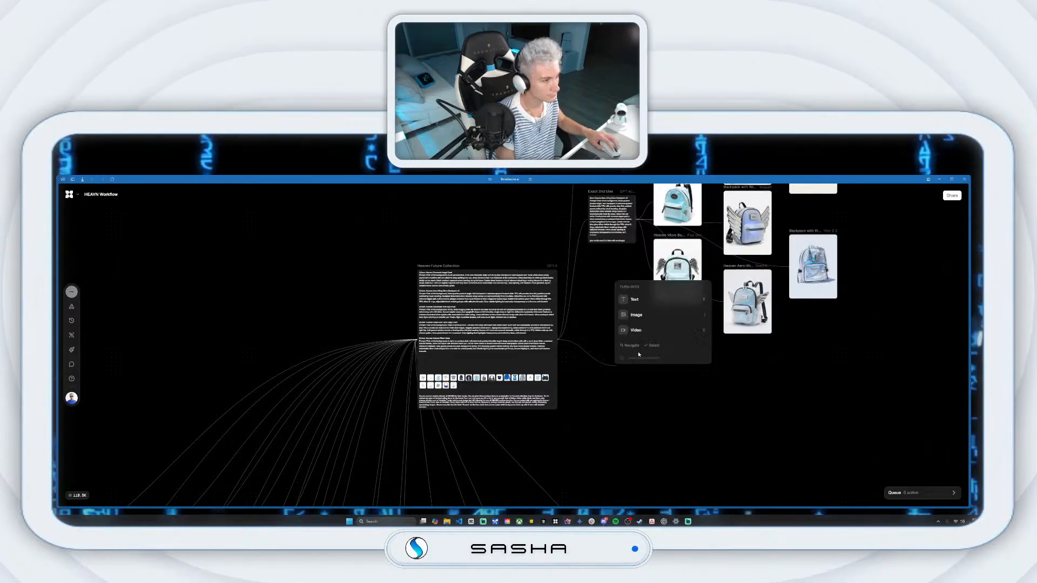
click(640, 300)
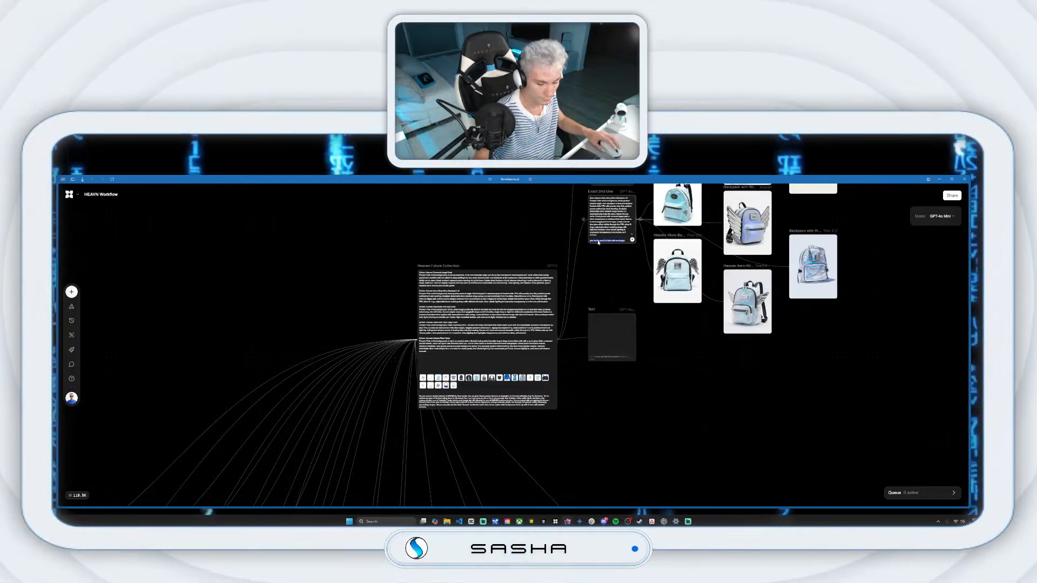
click(602, 358)
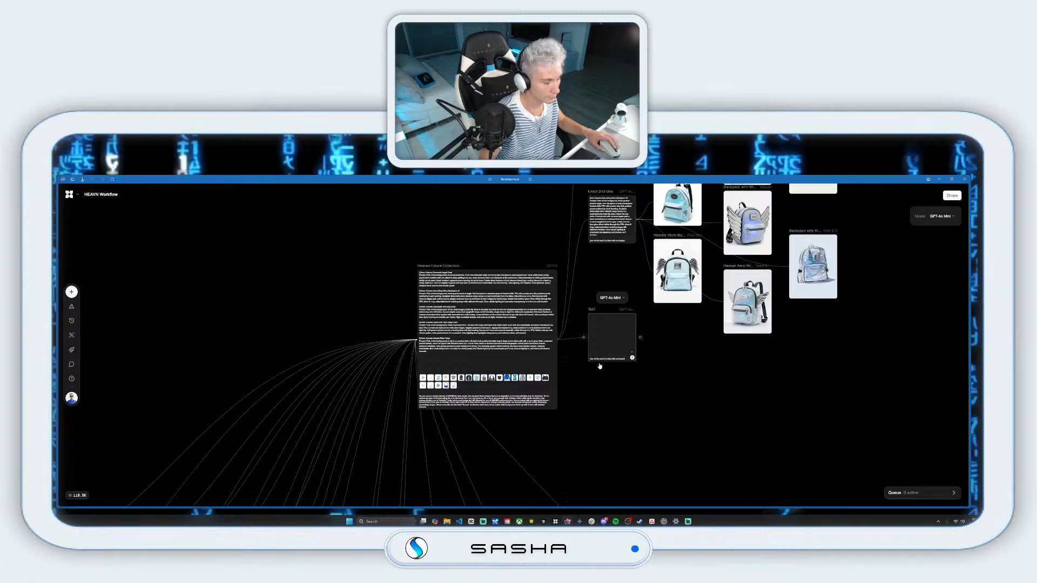
scroll(600, 366, up, 3)
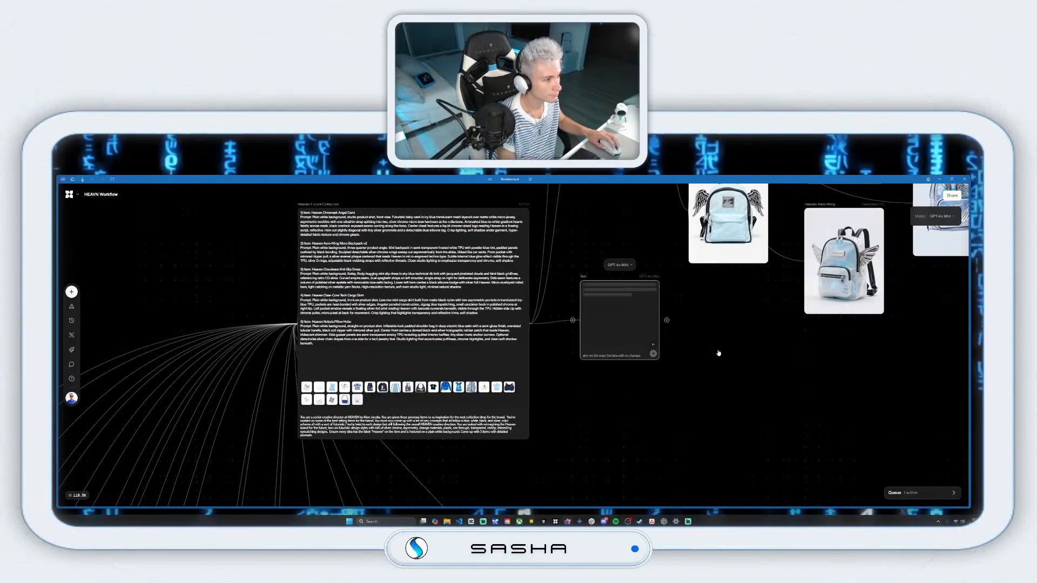
drag(587, 279, 580, 287)
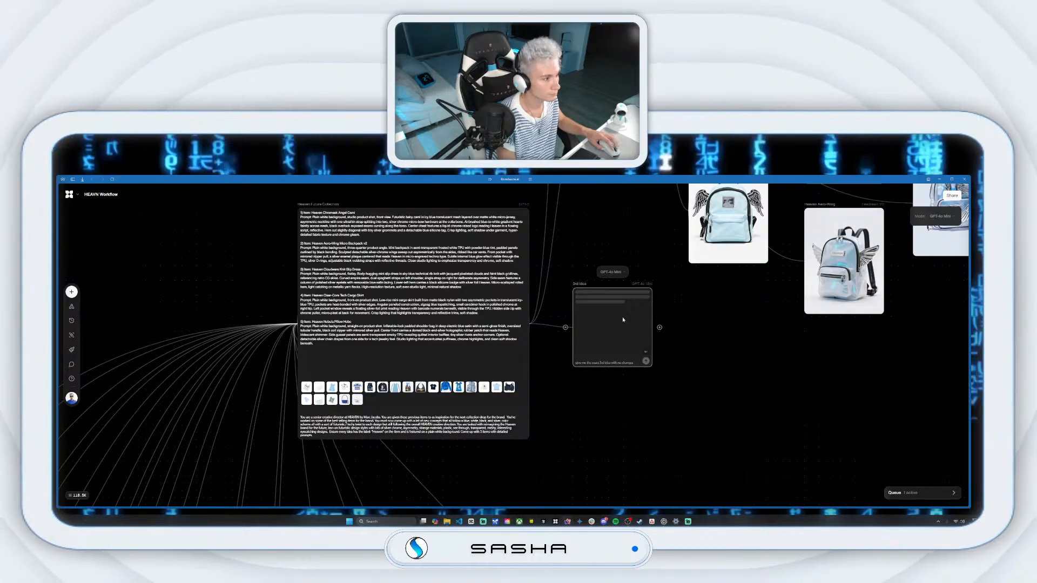
scroll(702, 328, down, 1)
Step: Add a square Flux Dev image block in the HEAVN style from the third idea, generate it and place it beside the idea text
drag(702, 328, 633, 361)
click(661, 317)
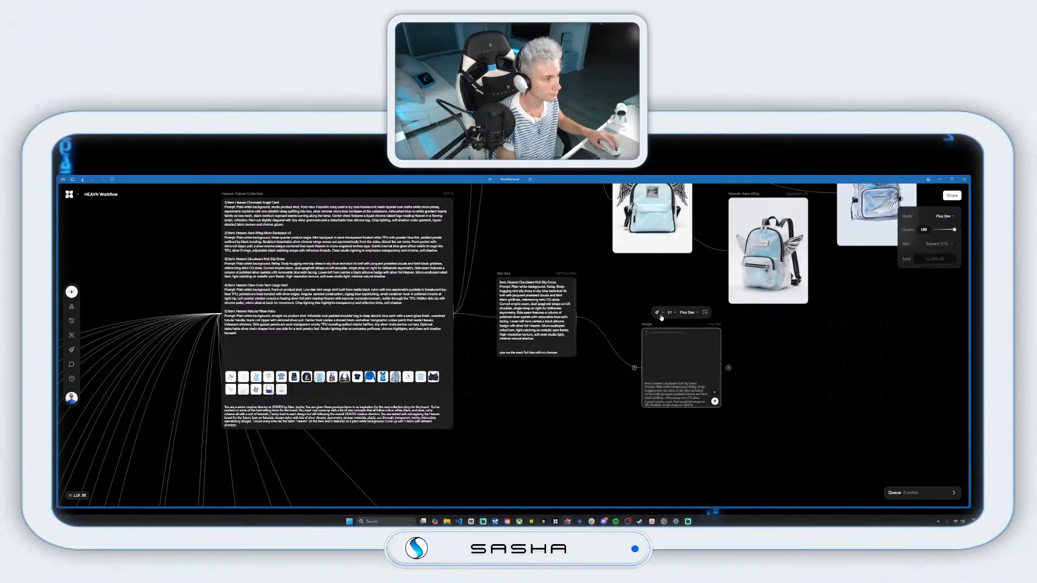
click(670, 313)
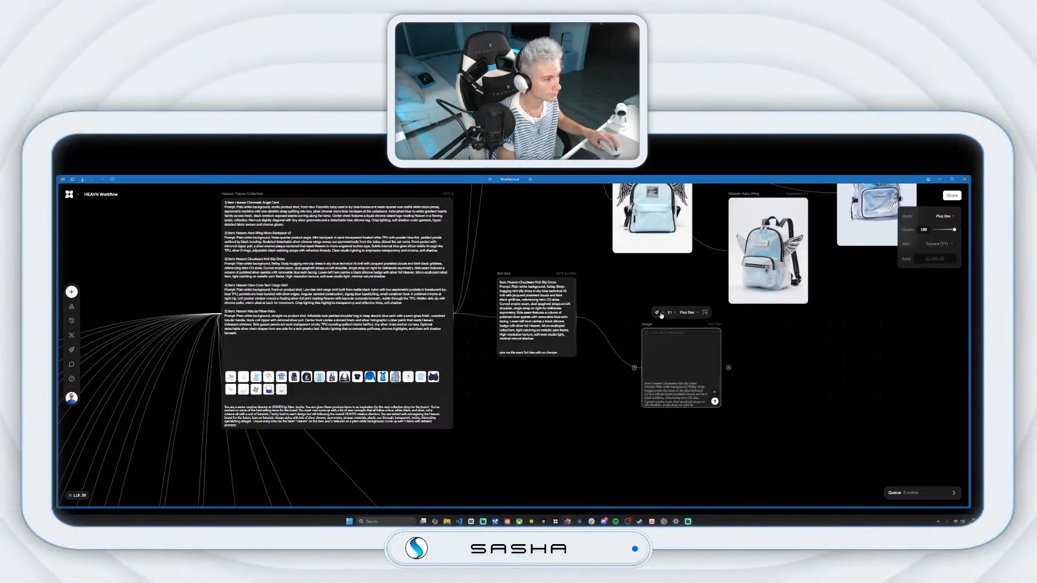
click(675, 352)
drag(650, 327, 617, 281)
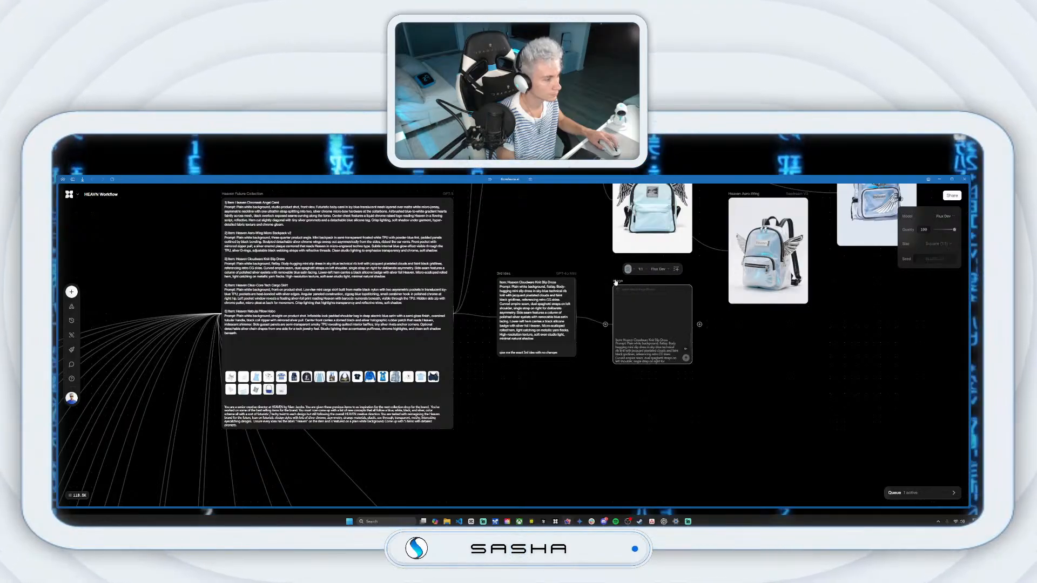
Step: Add a Flux Dev image block in 3:4 with the HEAVN style from the third idea, generate it and align it beneath the square block
drag(606, 324, 630, 427)
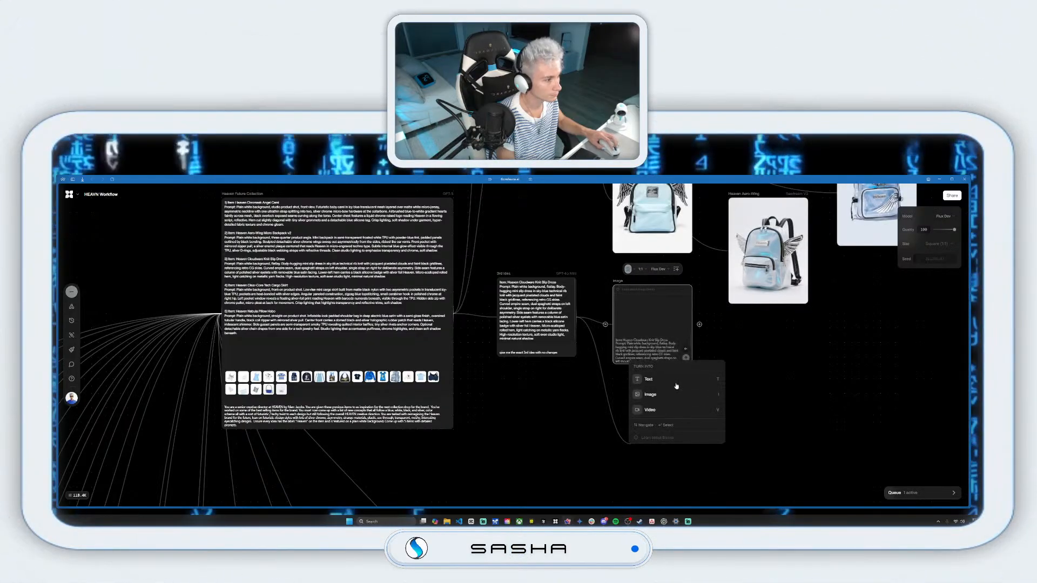
click(674, 394)
click(656, 393)
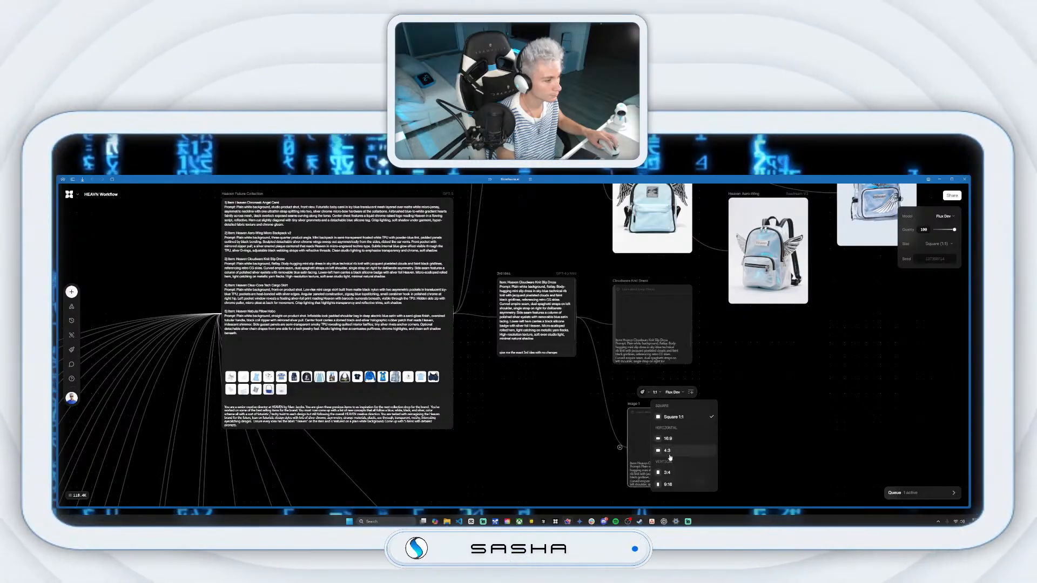
click(668, 473)
click(643, 393)
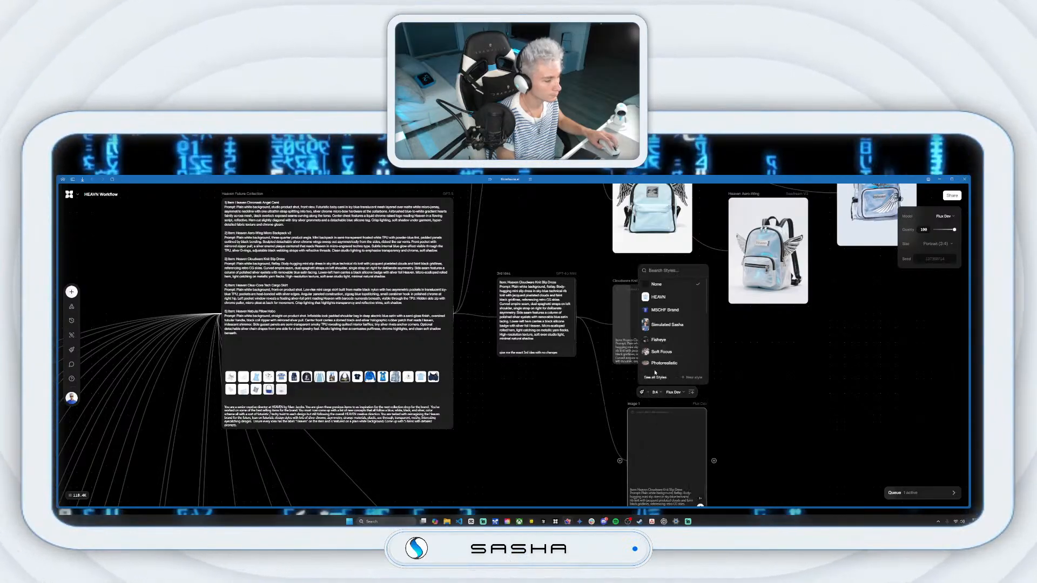
click(664, 299)
drag(628, 405, 614, 375)
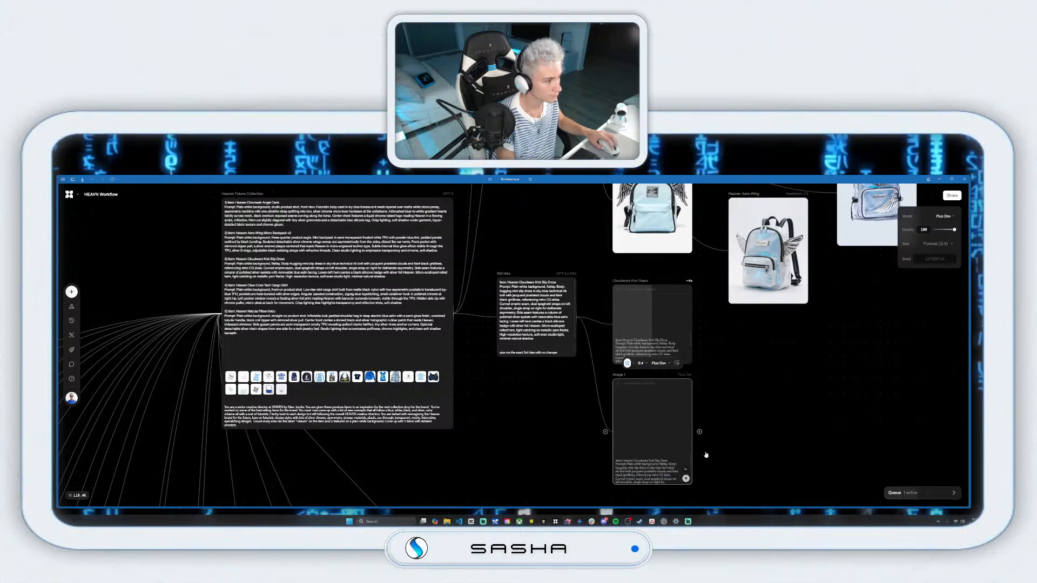
Step: Add an Imagen 4 image block in 3:4 from the third idea, generate it and place it beside the Flux Dev dress blocks
drag(717, 380, 648, 347)
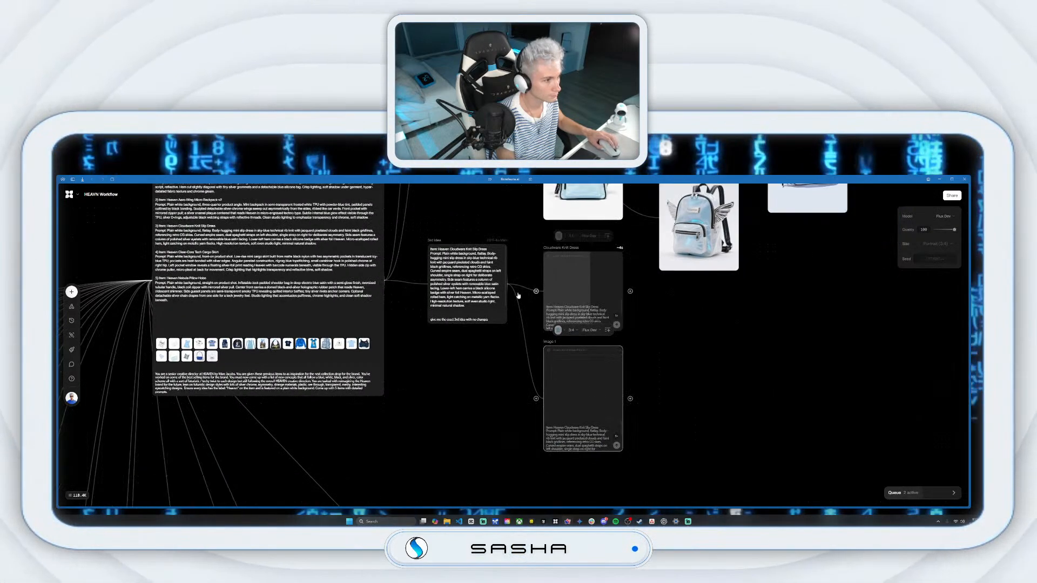
drag(514, 284, 729, 338)
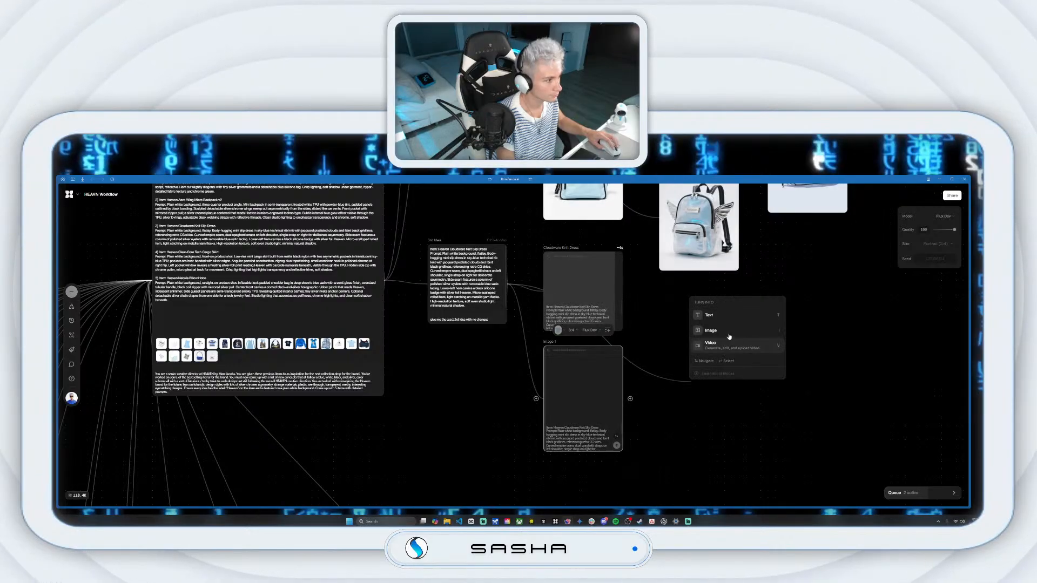
click(711, 331)
click(716, 330)
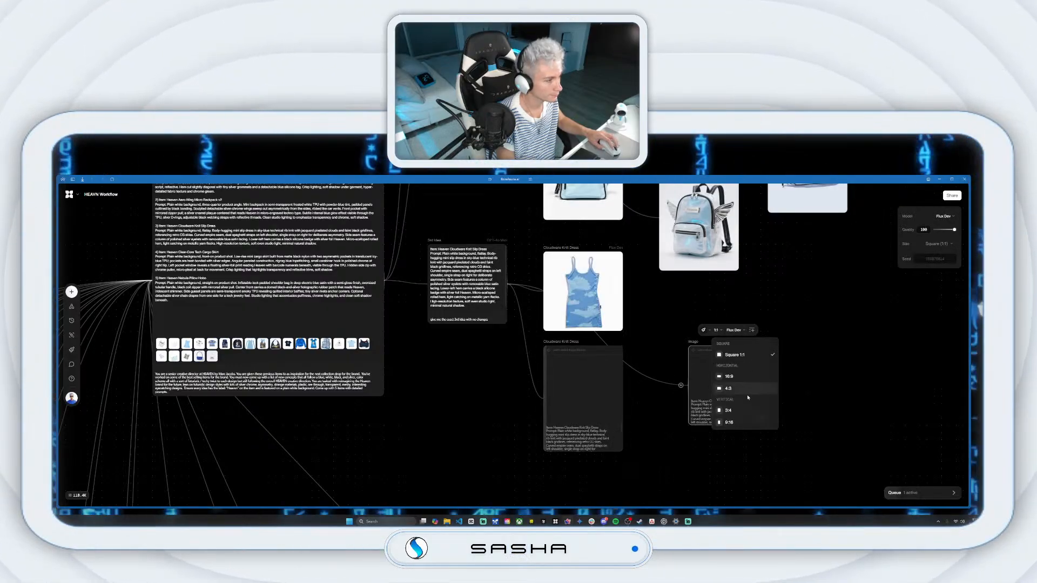
click(738, 413)
click(736, 330)
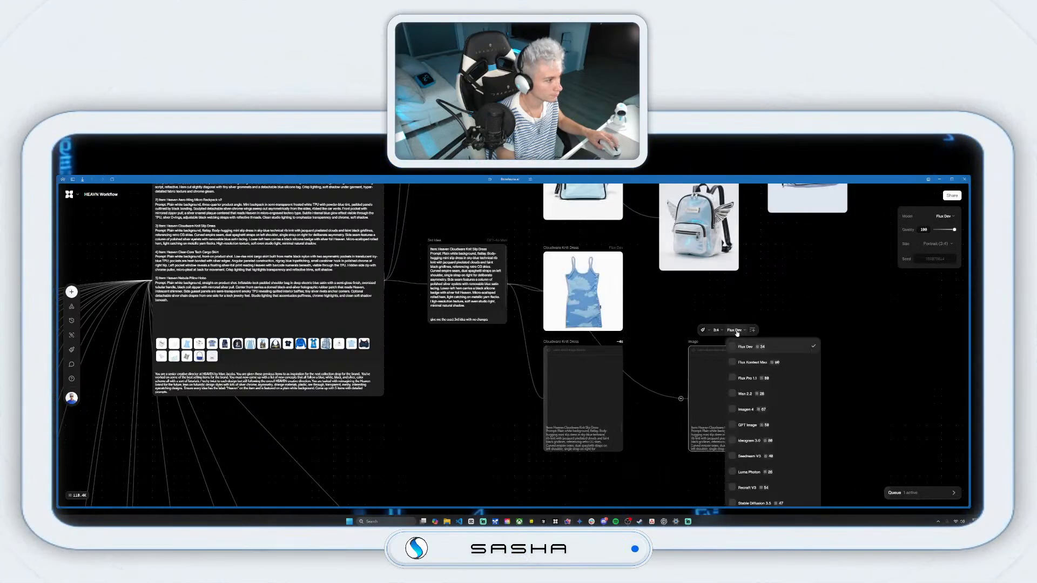
click(748, 406)
drag(694, 342, 665, 284)
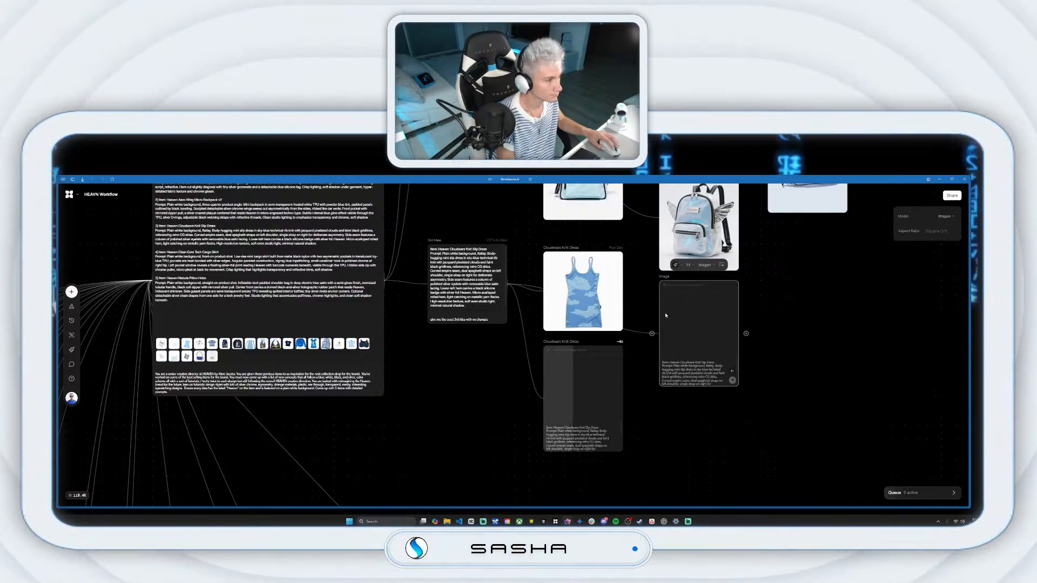
Step: Add a Seedream V3 image block in 3:4 from the third idea, generate it and align it beneath the Imagen dress block
scroll(647, 299, down, 1)
scroll(647, 298, right, 2)
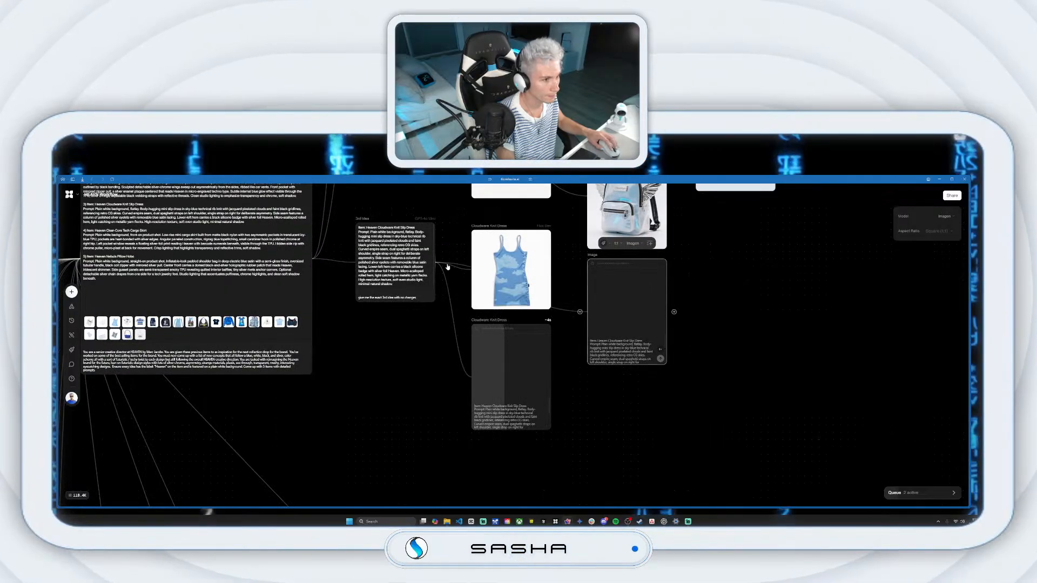
drag(442, 262, 579, 395)
click(602, 351)
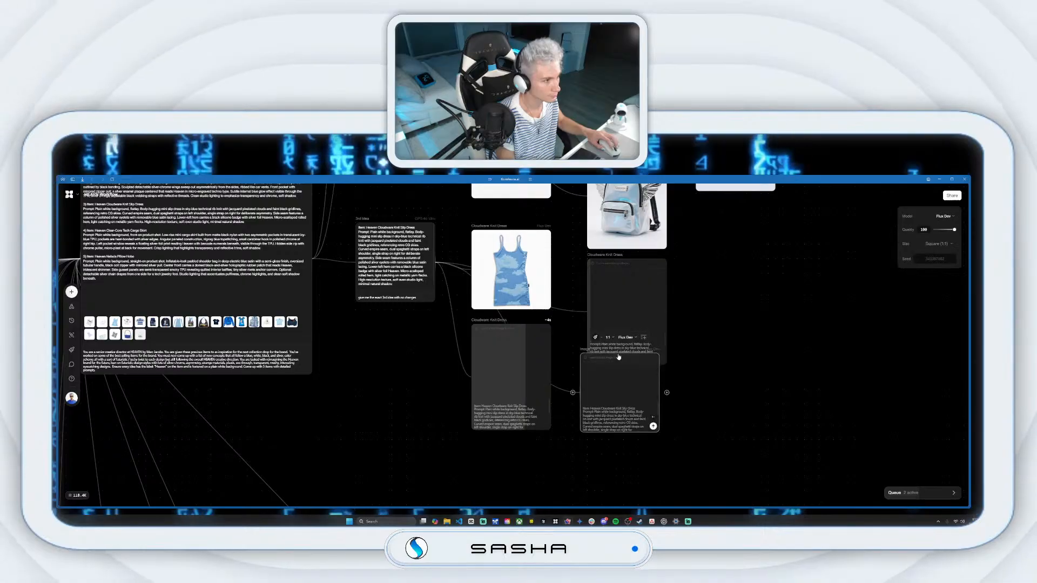
click(621, 338)
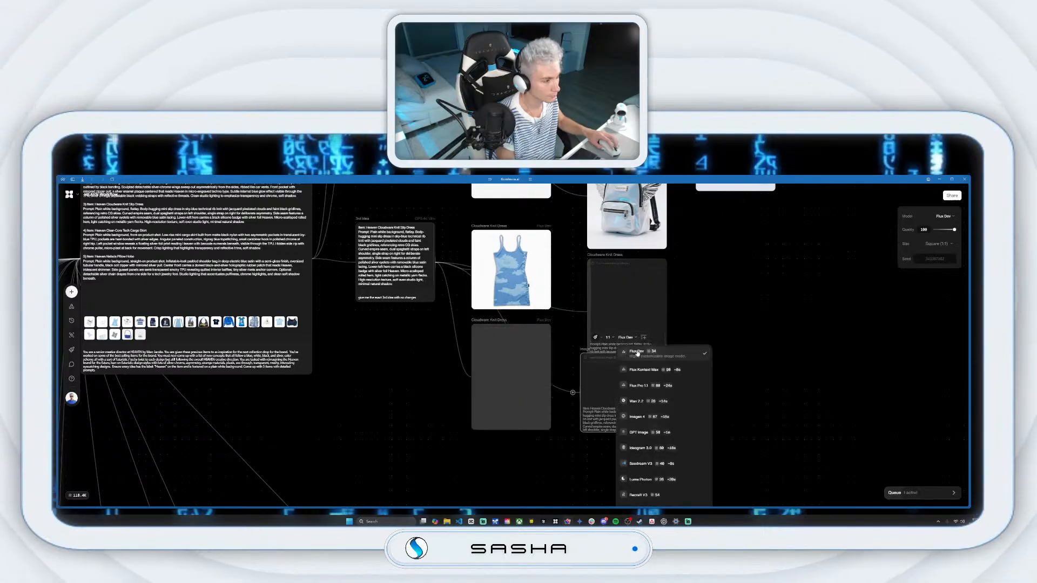
click(652, 461)
click(605, 337)
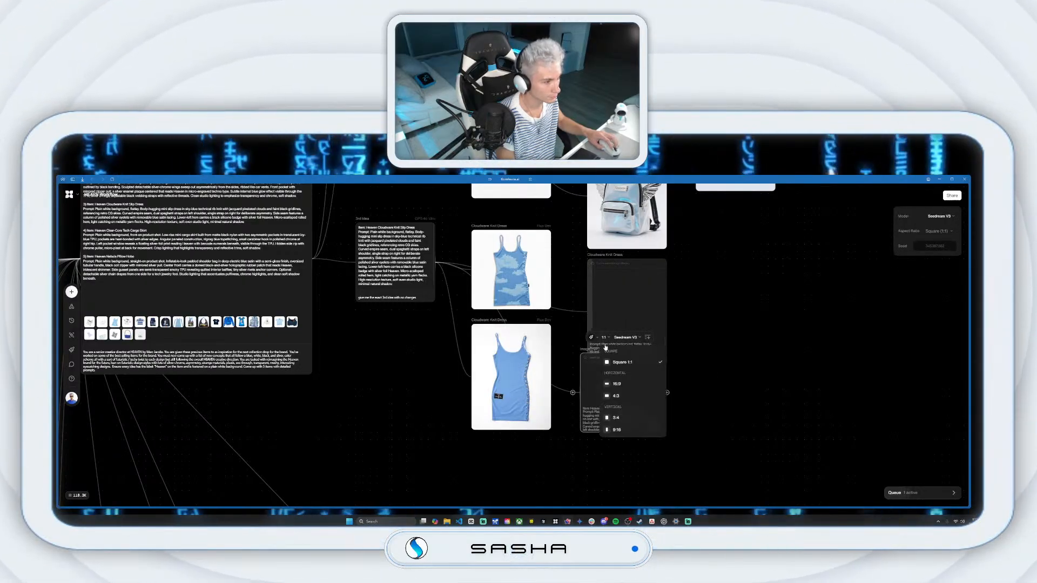
click(631, 424)
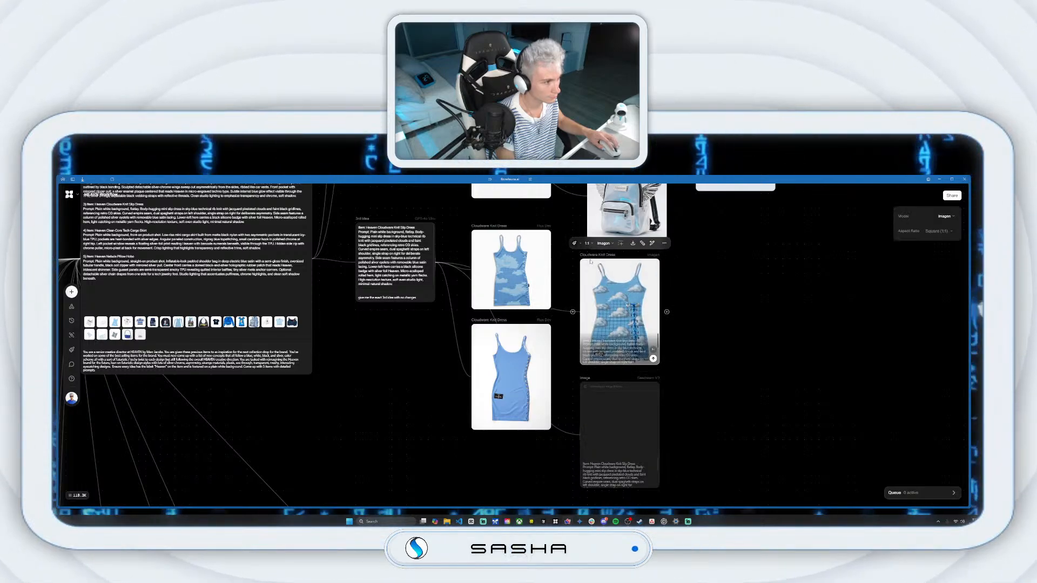
drag(636, 421, 619, 384)
click(635, 446)
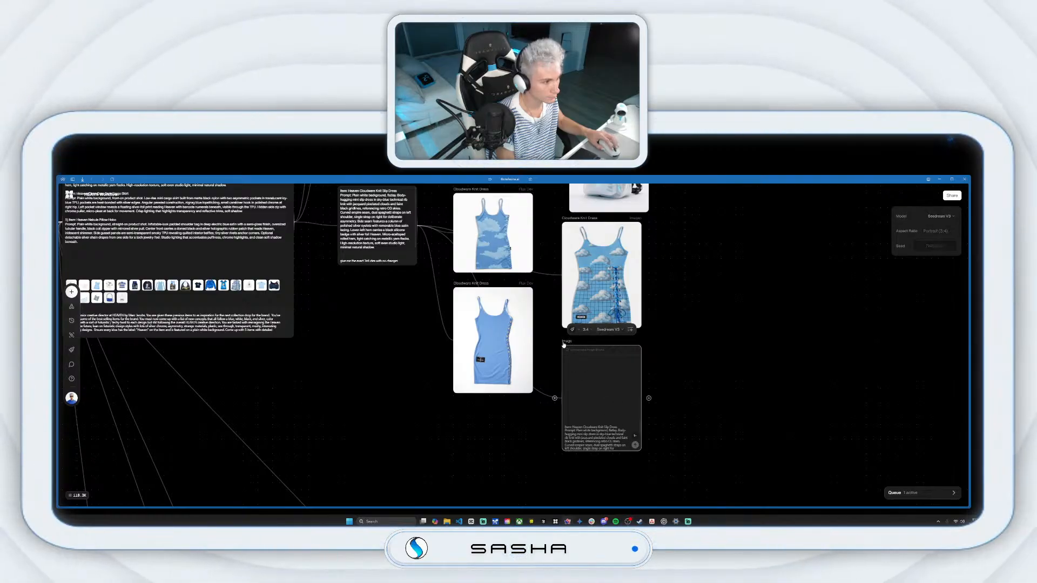
Step: Add a Wan 2.2 image block in 3:4 from the third idea, generate it and place it beside the Seedream dress block
drag(424, 225, 686, 373)
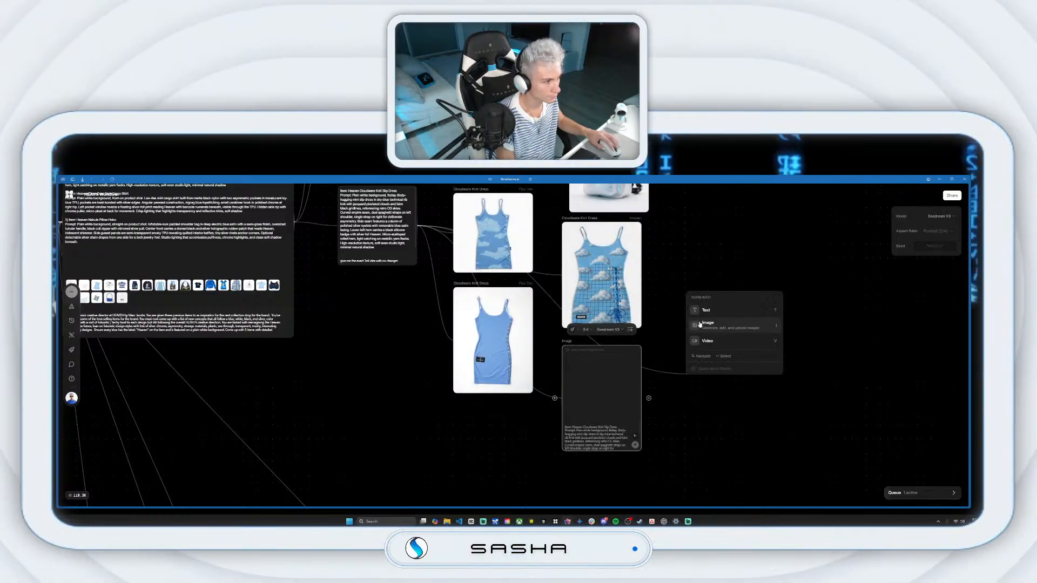
click(715, 327)
click(746, 335)
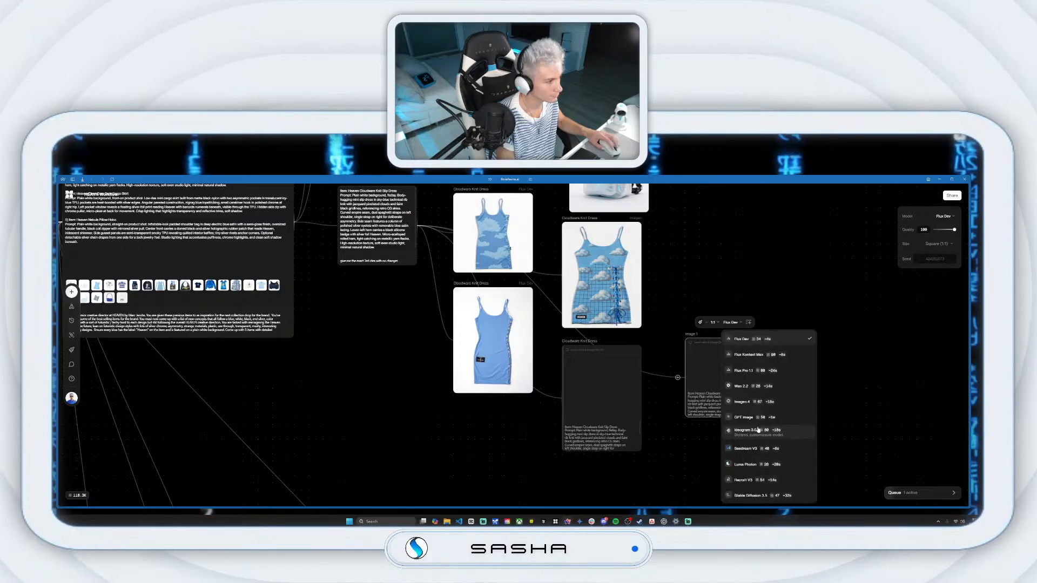
click(753, 391)
click(715, 323)
click(726, 405)
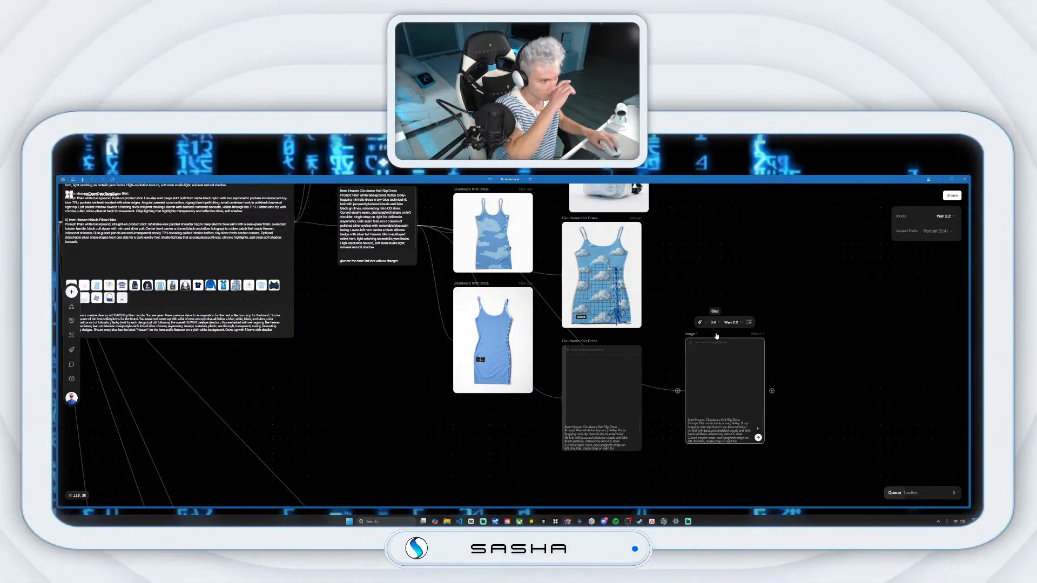
click(758, 437)
drag(691, 333, 664, 341)
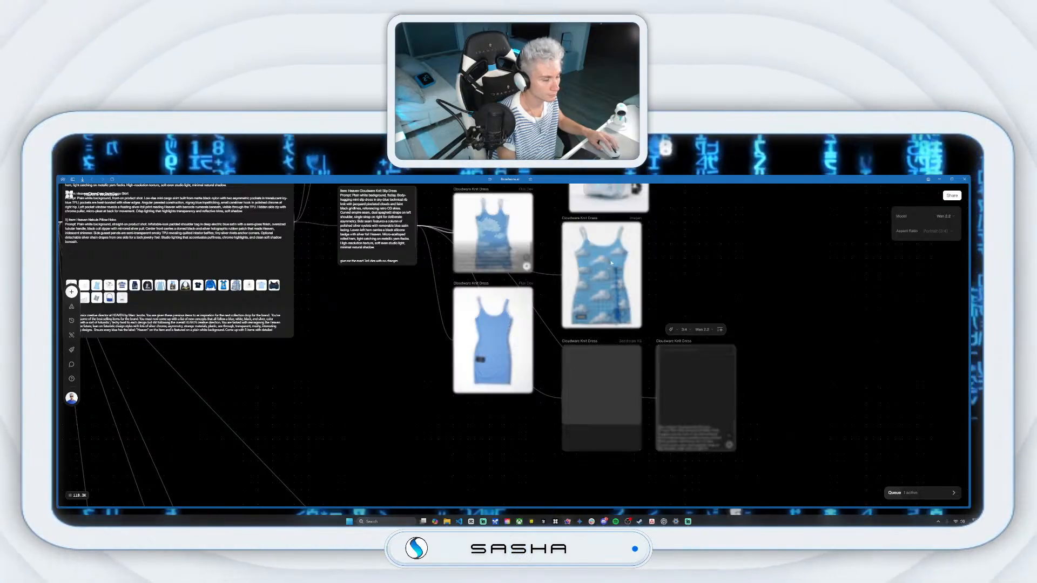
Step: Add a Flux Kontext Max image block in 3:4 from the third idea, generate it and place it beside the Imagen dress, above the Wan block
drag(578, 257, 671, 284)
click(700, 237)
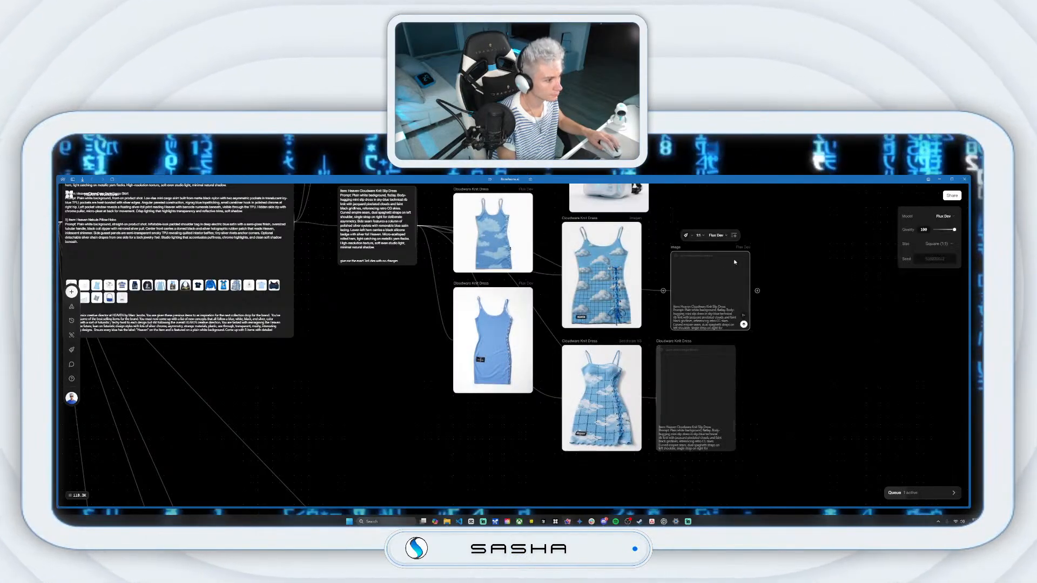
click(714, 236)
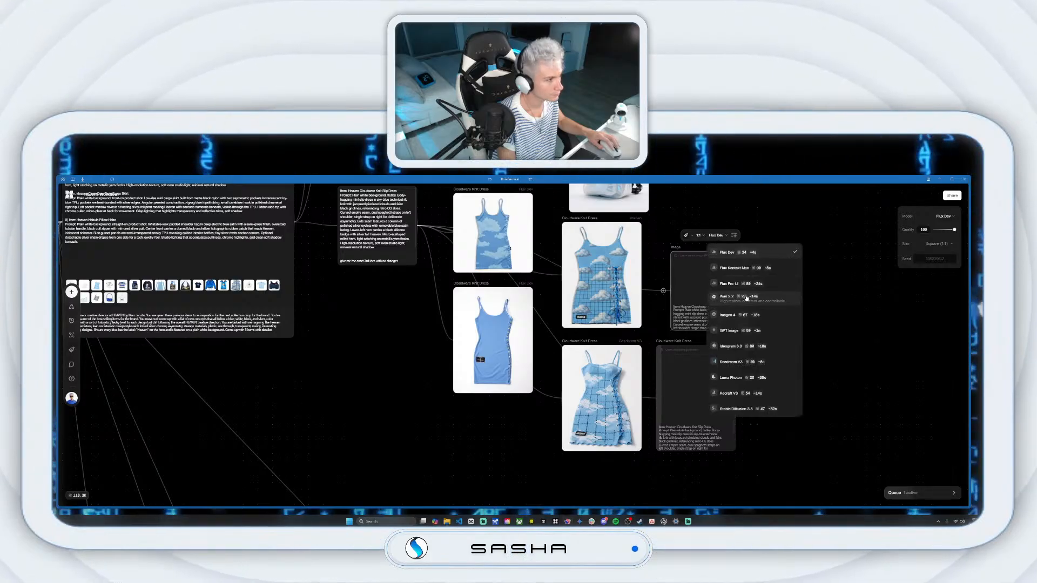
click(734, 268)
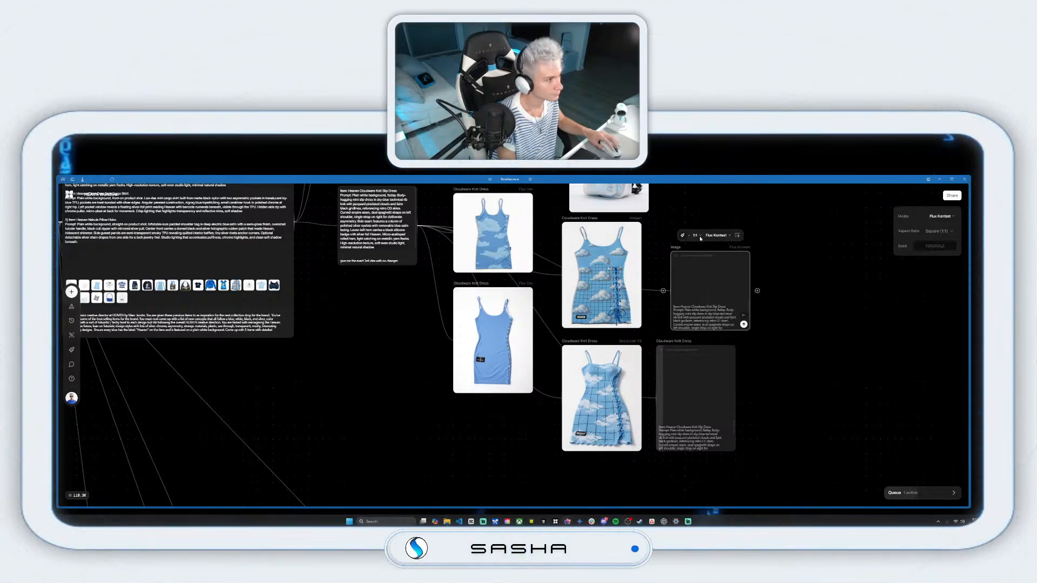
click(708, 352)
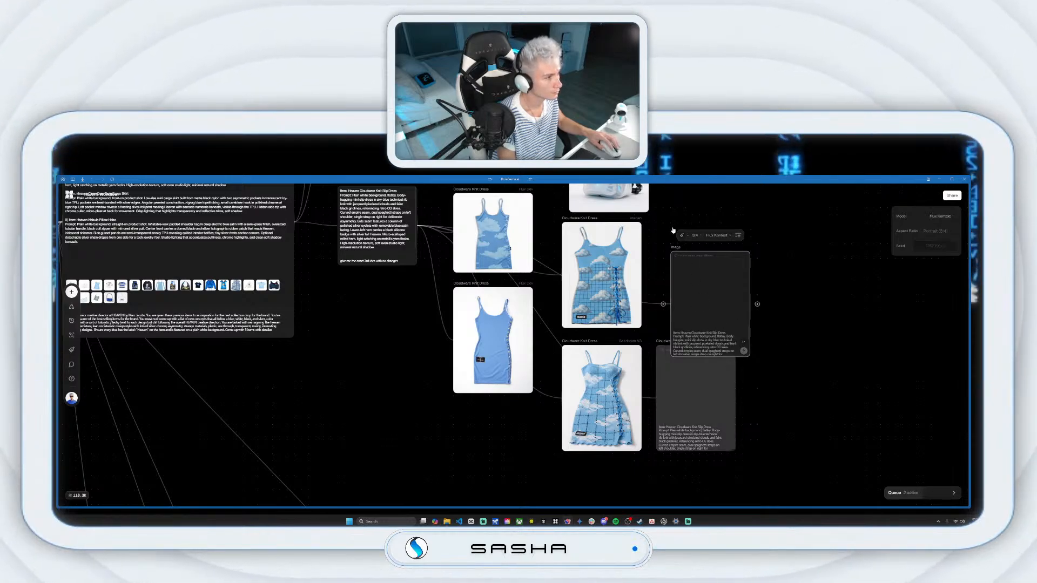
drag(669, 212, 663, 220)
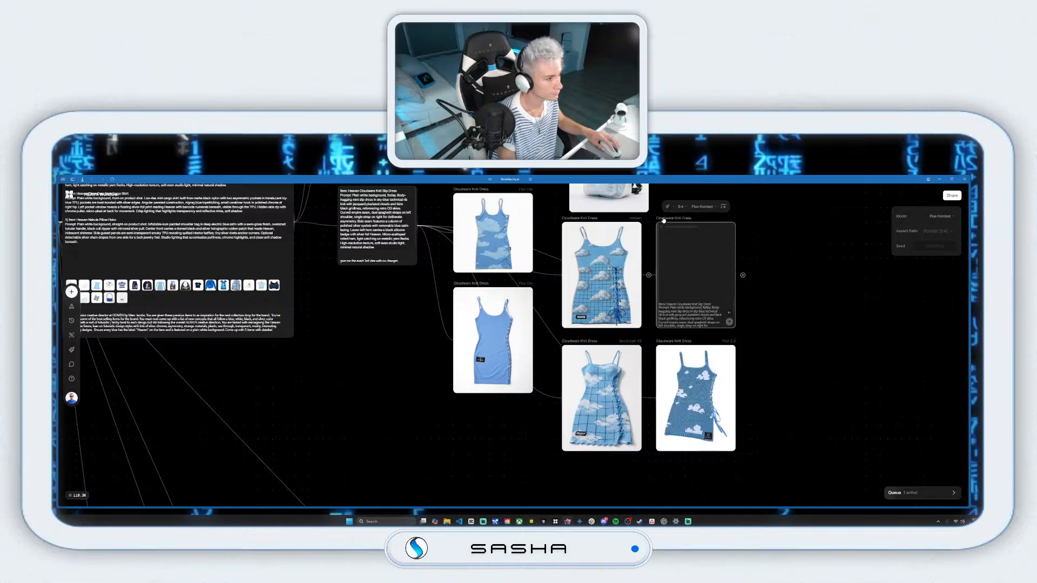
click(787, 390)
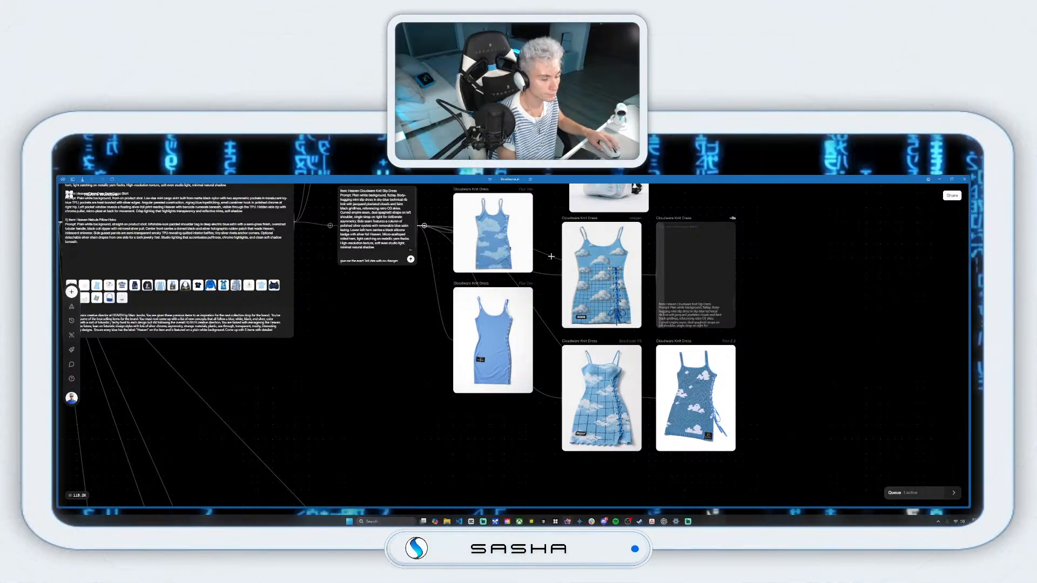
drag(425, 226, 673, 303)
drag(769, 304, 768, 301)
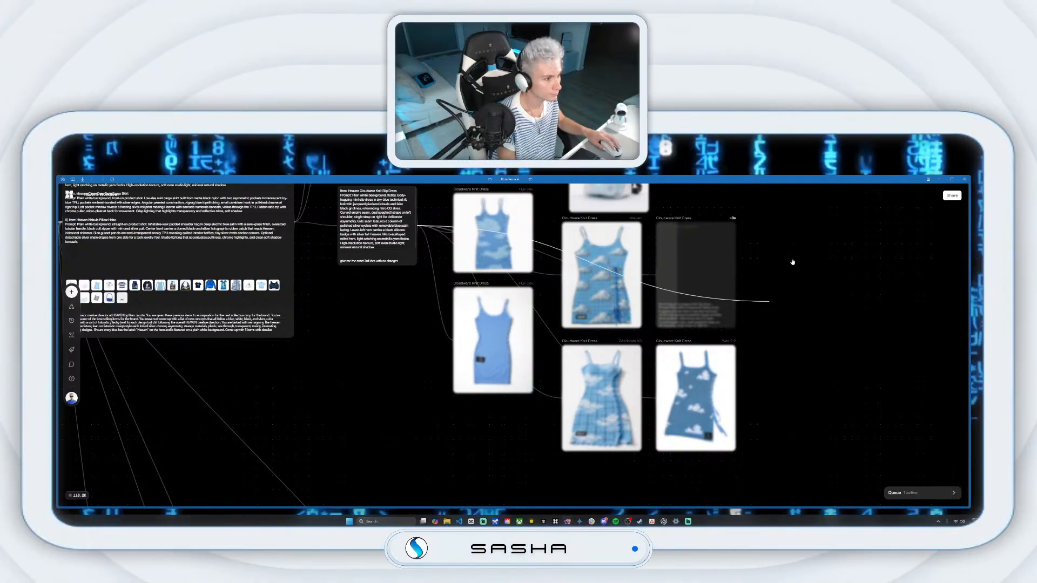
right_click(841, 284)
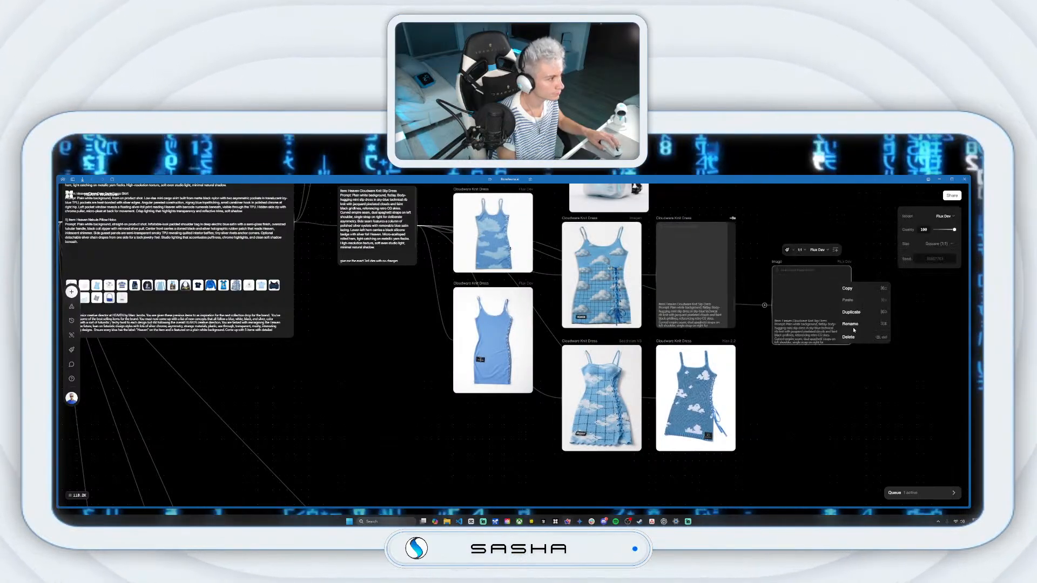
click(853, 336)
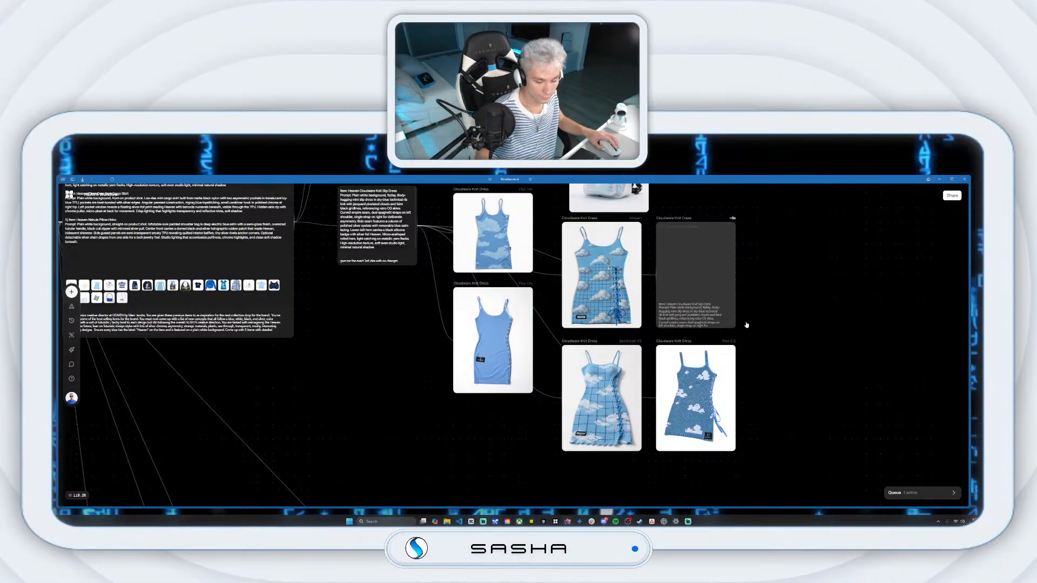
Step: Move the three idea text blocks together with all their connected product images upward to free space beside the Heaven Future Collection block
scroll(749, 270, down, 1)
scroll(749, 266, down, 2)
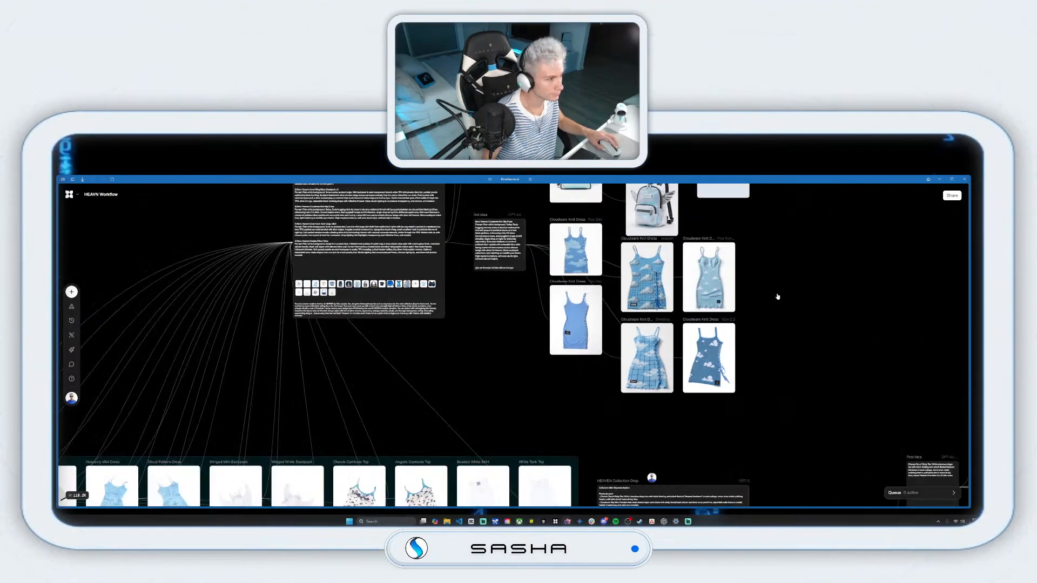
scroll(789, 273, down, 2)
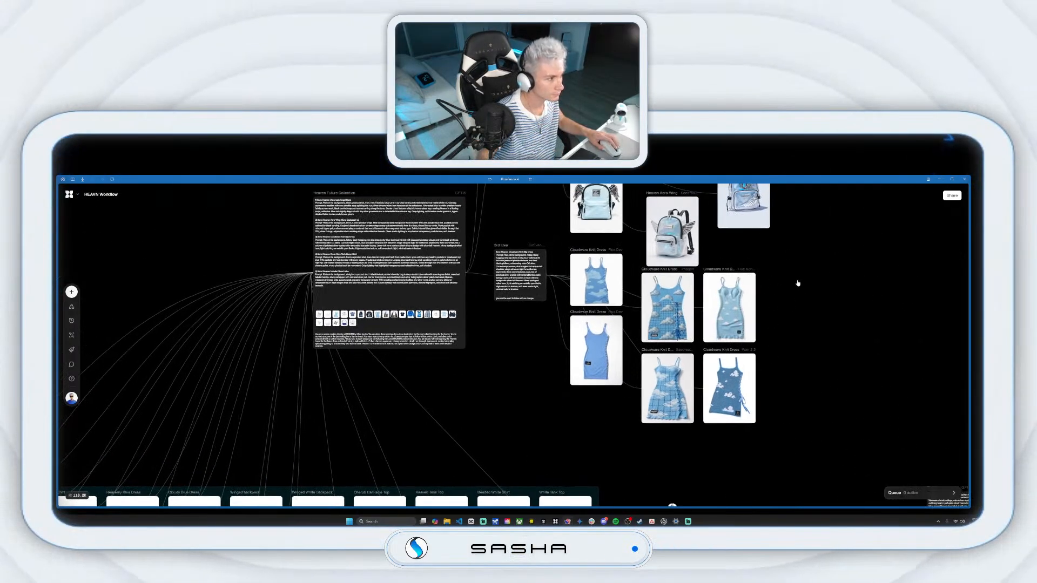
scroll(800, 268, down, 3)
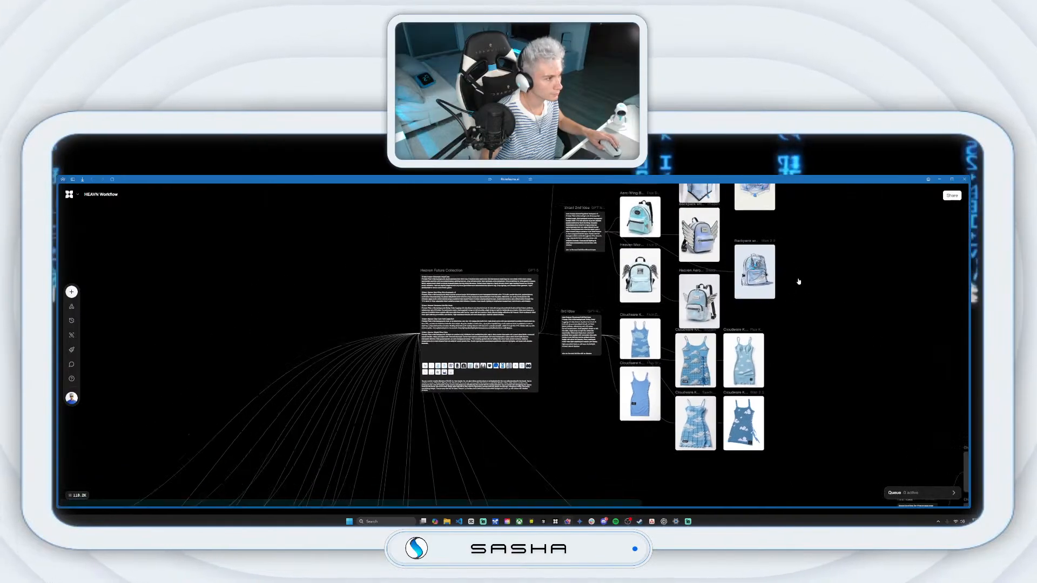
scroll(803, 286, down, 4)
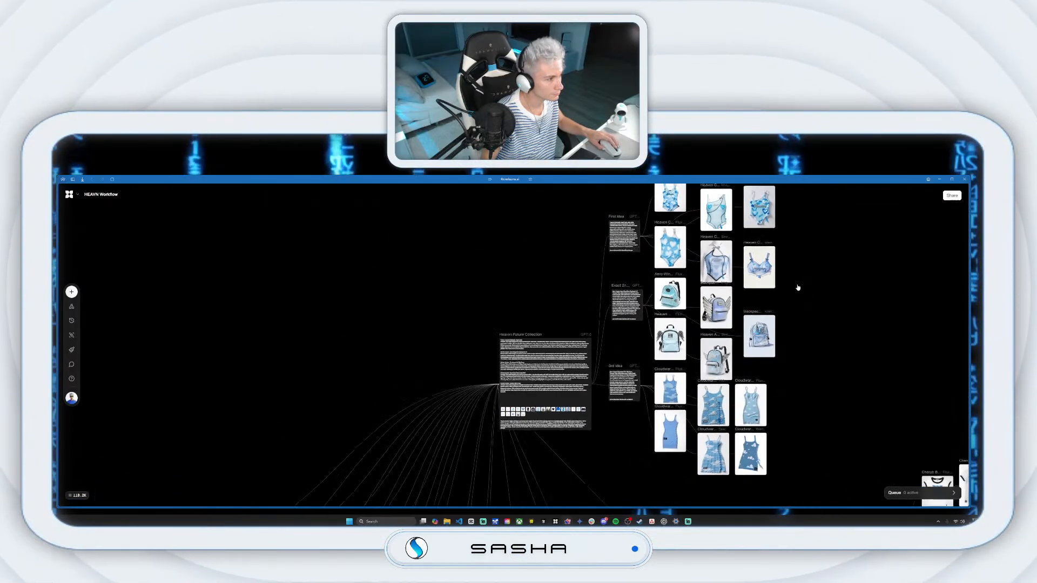
drag(631, 201, 851, 422)
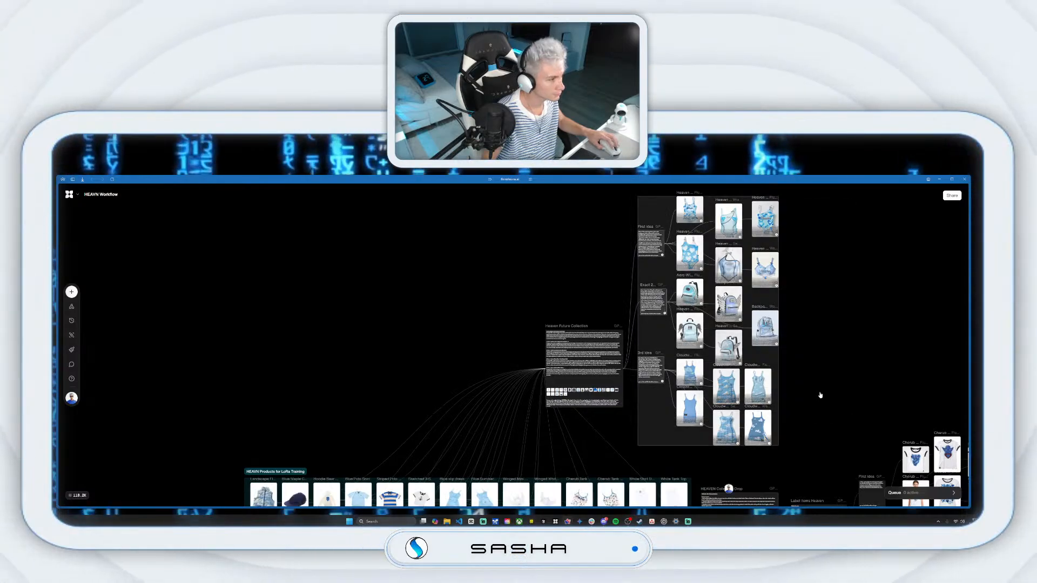
drag(727, 250, 726, 195)
click(695, 409)
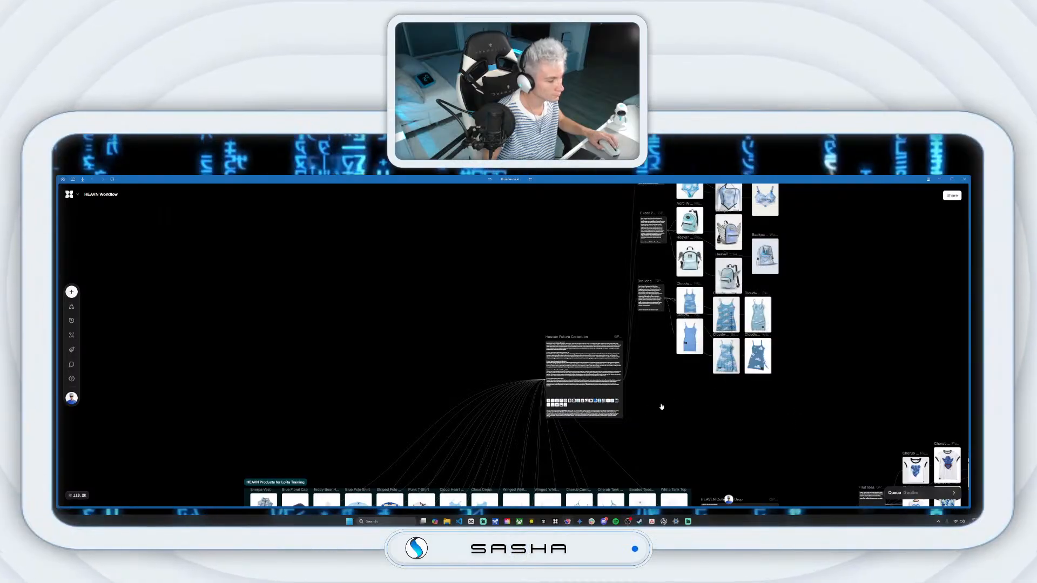
Step: Duplicate the third idea's text block and place the copy below the original, beside the Heaven Future Collection block
scroll(672, 407, up, 5)
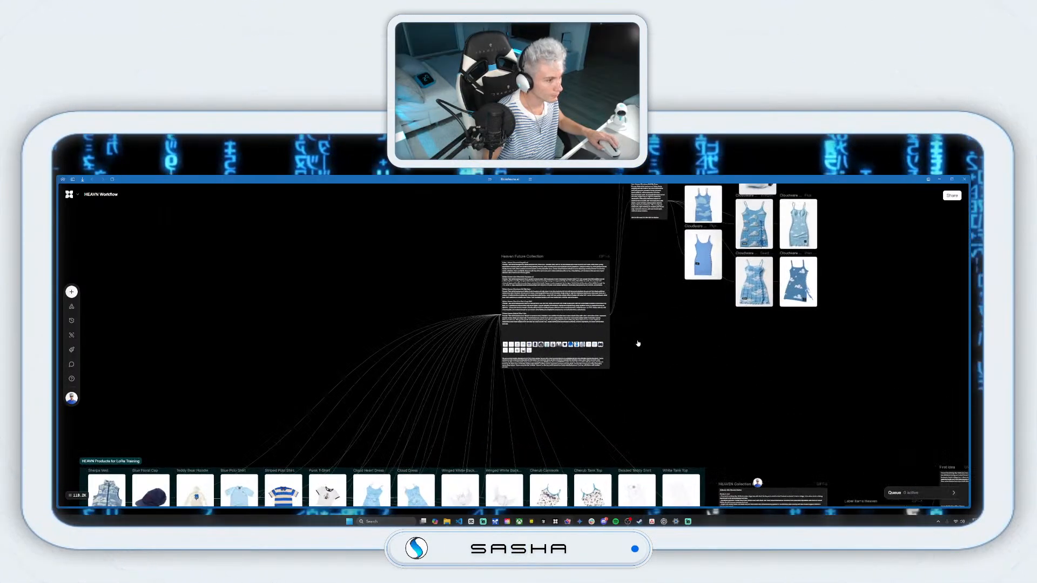
scroll(638, 344, up, 3)
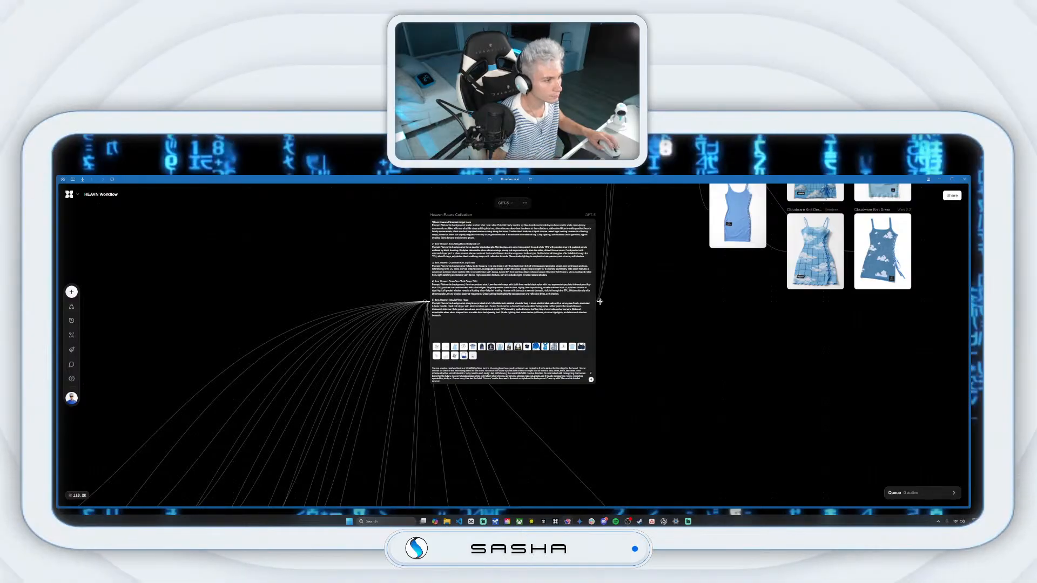
drag(599, 301, 659, 335)
click(683, 269)
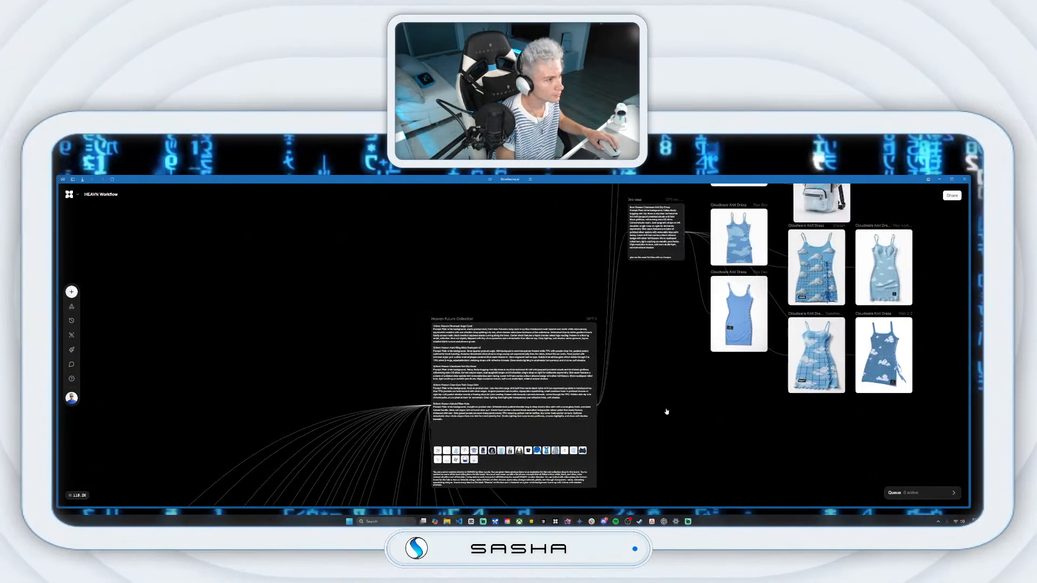
right_click(634, 202)
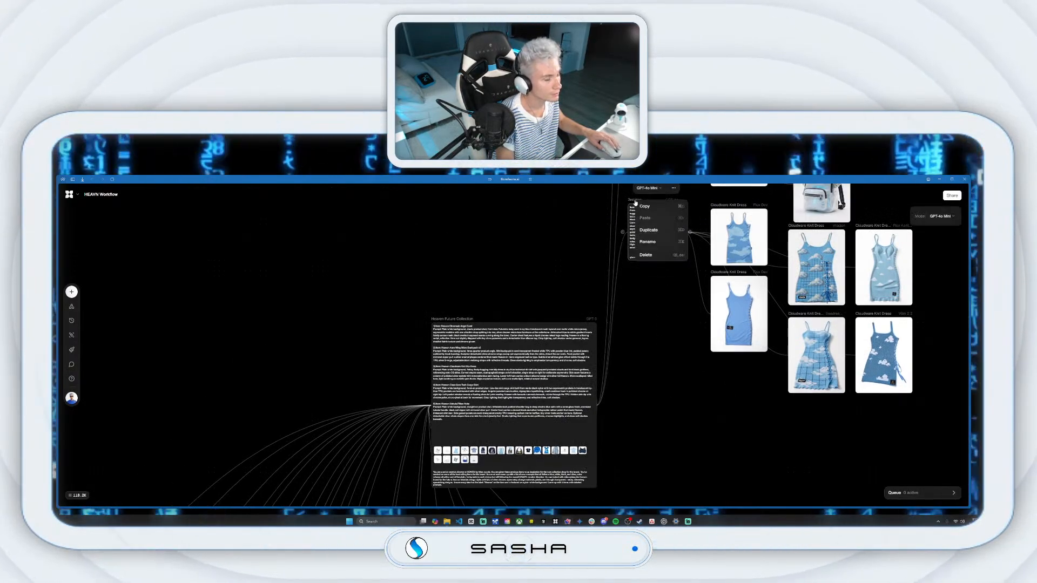
click(655, 232)
click(639, 279)
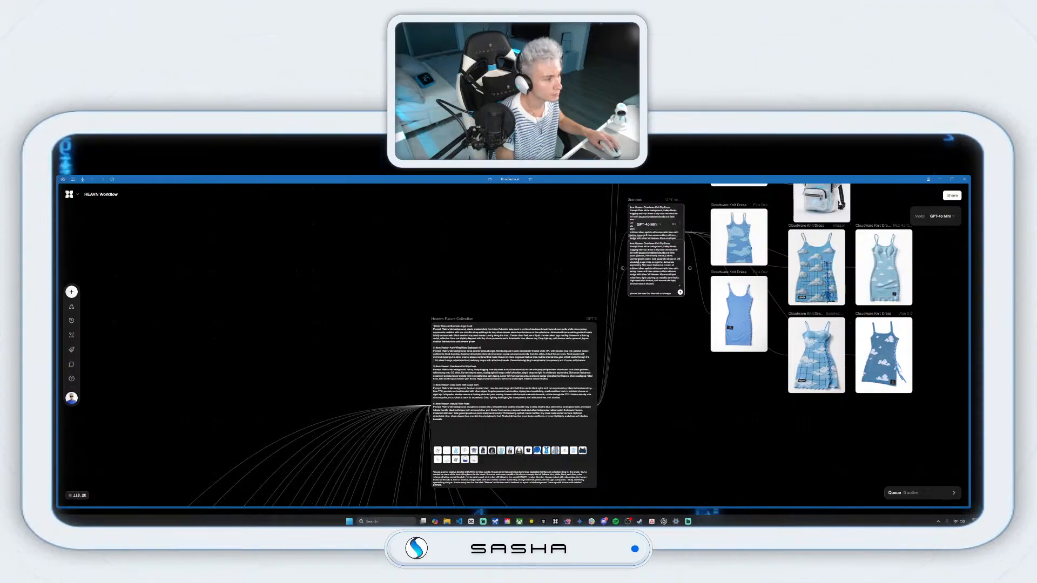
drag(636, 256, 644, 389)
Step: Change the duplicate's prompt to request the exact 4th idea with no changes, generate it and adjust the block's position
drag(663, 441, 647, 356)
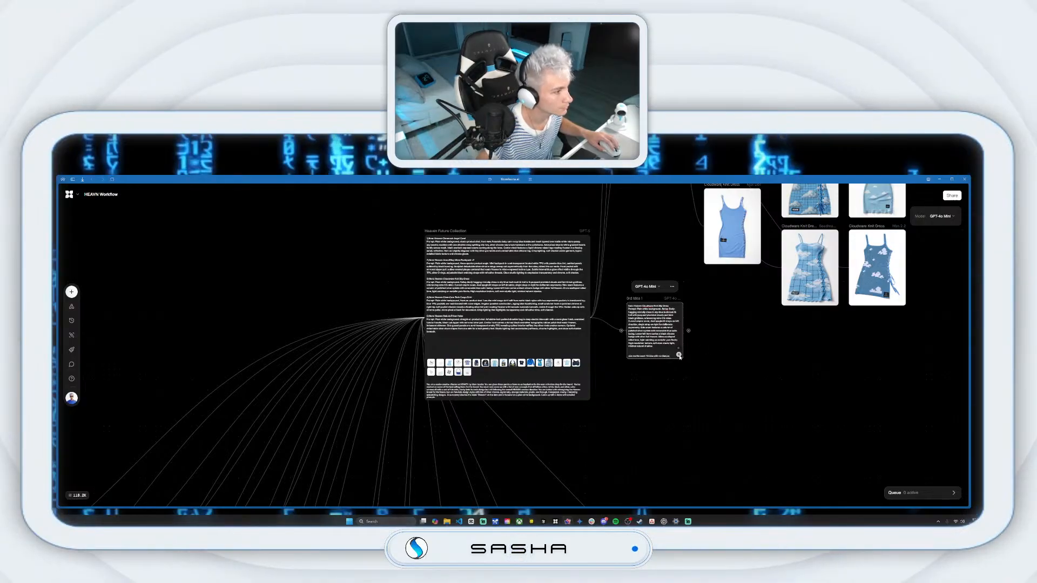
click(679, 354)
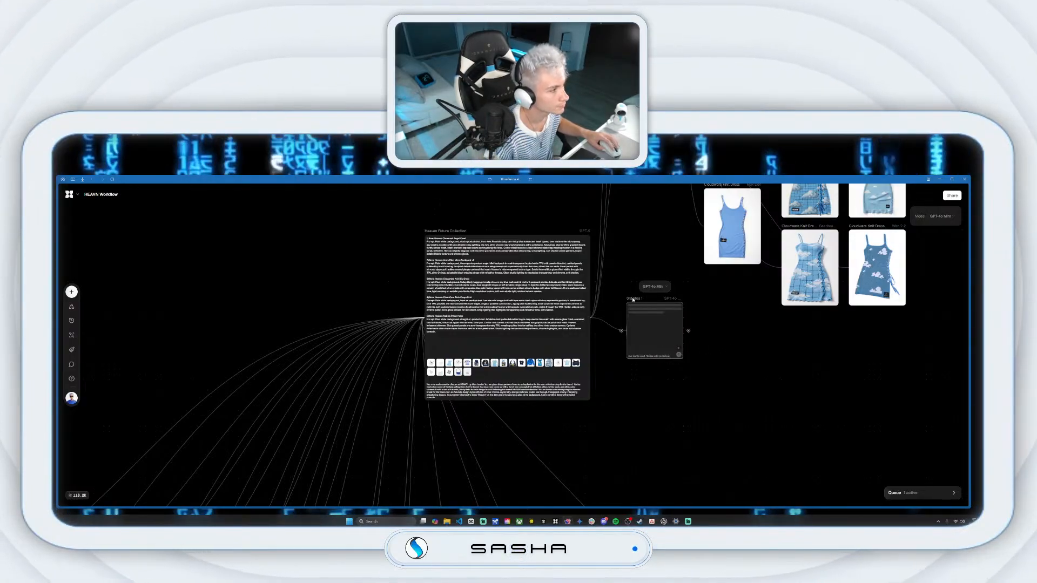
drag(635, 300, 625, 311)
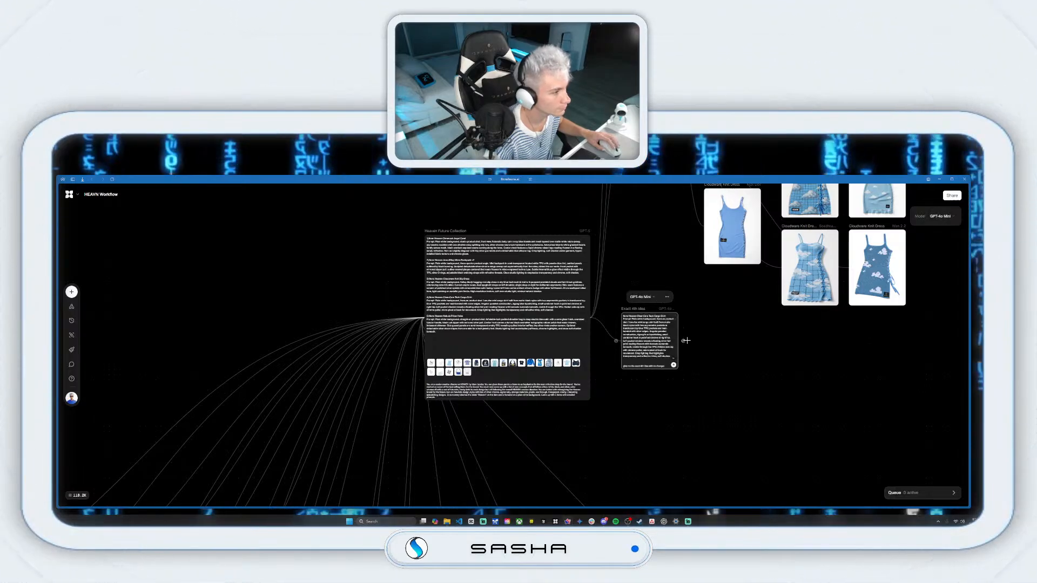
Step: Add a square Flux Dev image block with the HEAVN style from the fourth idea, generate it and place it beside the text block
drag(685, 341, 727, 360)
click(786, 338)
click(757, 318)
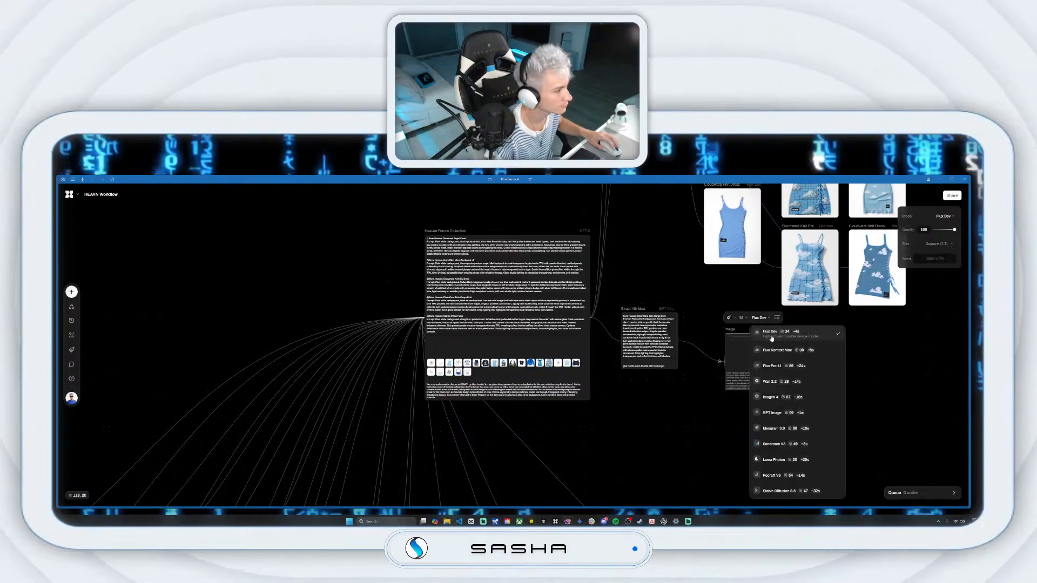
click(740, 318)
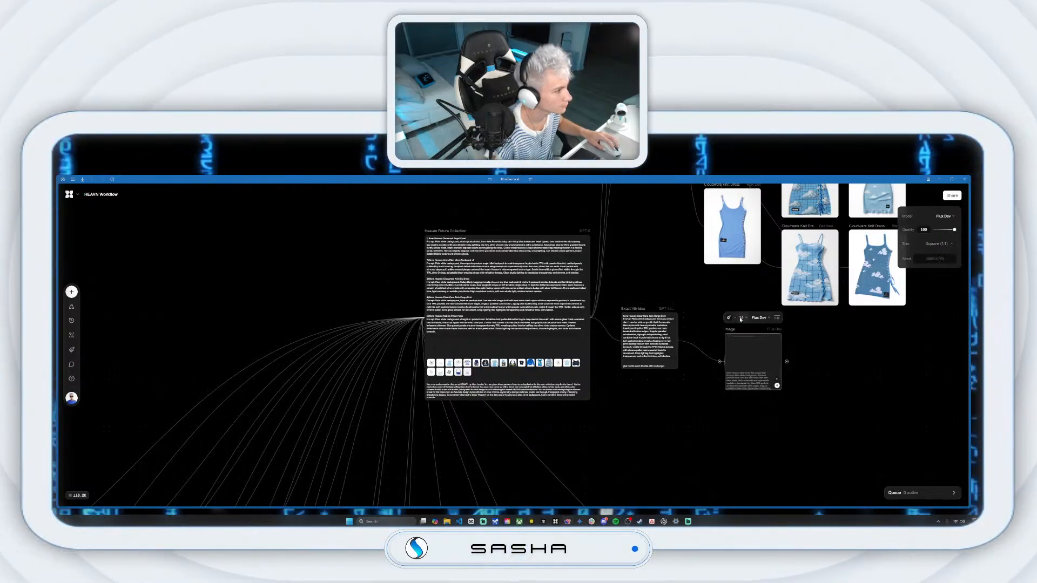
click(737, 319)
click(746, 359)
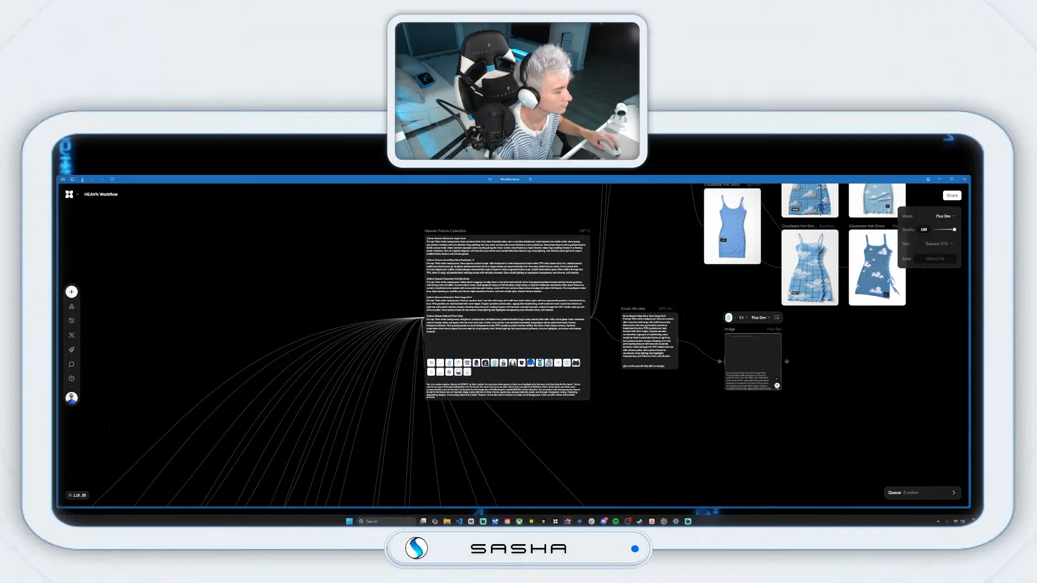
drag(730, 336, 705, 305)
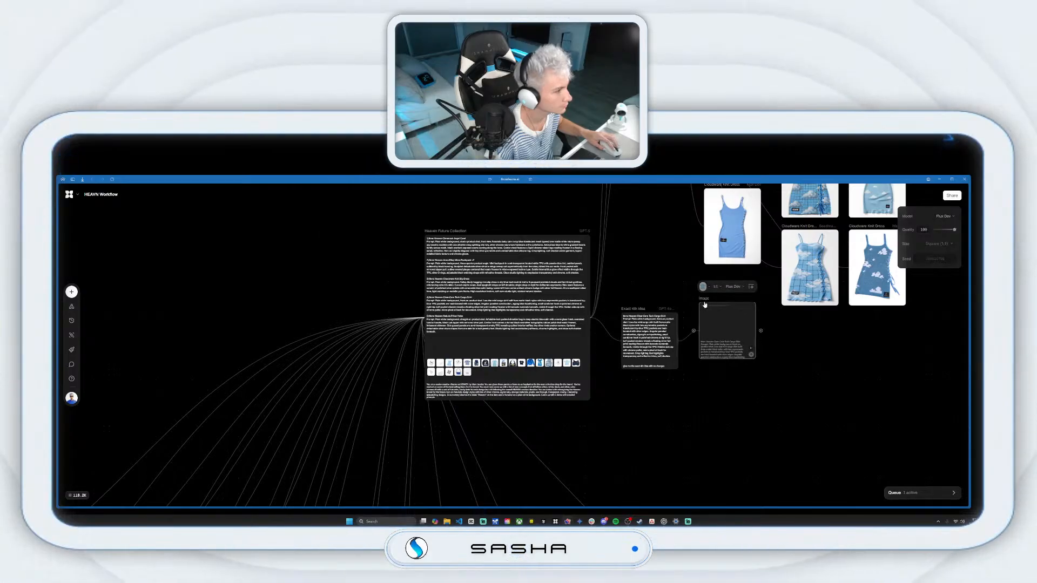
Step: Add a Flux Dev image block in 3:4 with the HEAVN style from the fourth idea, generate it and align it beneath the square block
drag(678, 341, 709, 410)
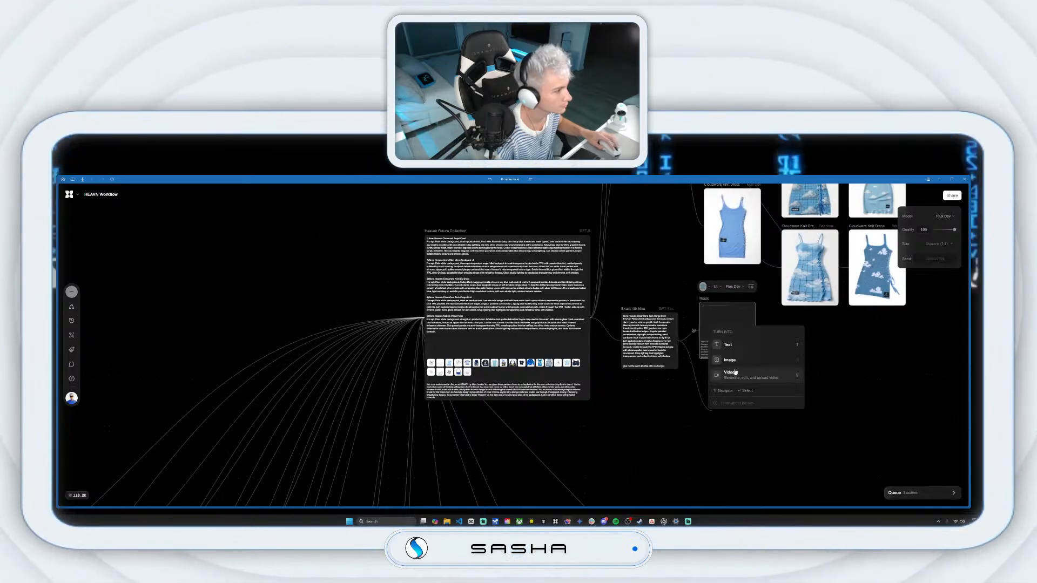
click(735, 357)
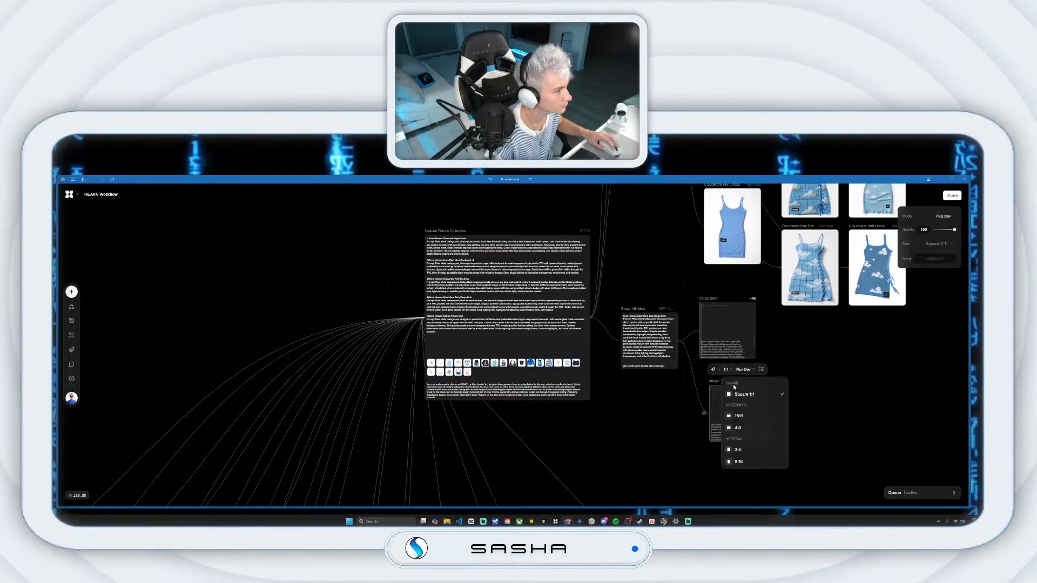
click(744, 448)
click(713, 370)
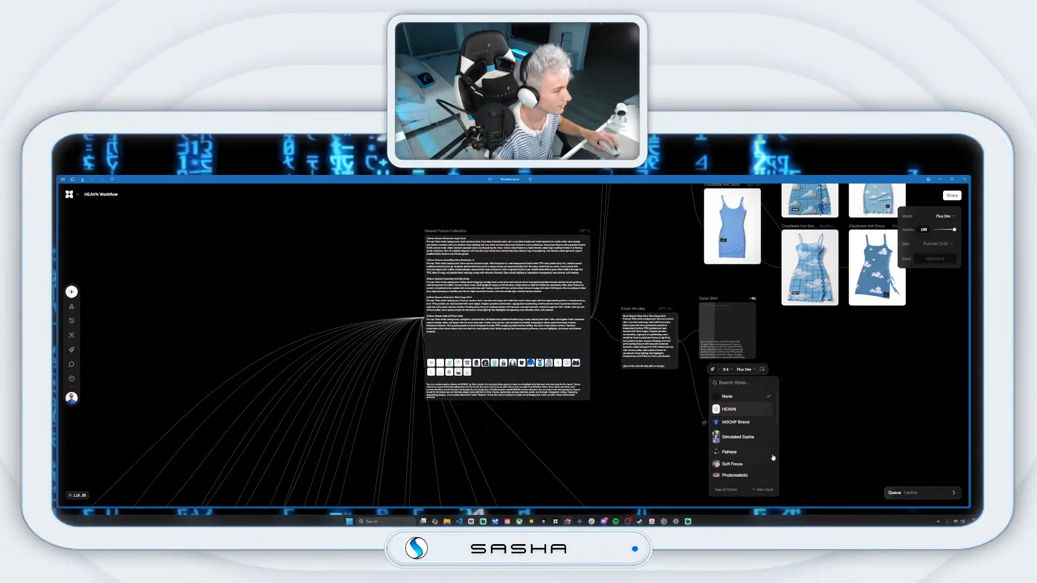
click(729, 409)
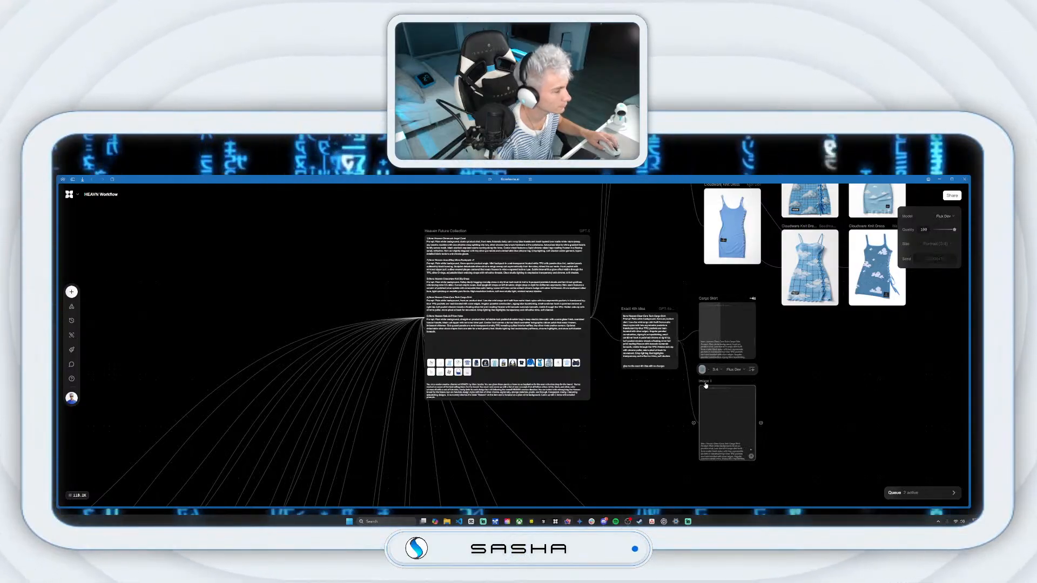
Step: Add an Imagen 4 image block in 3:4 from the fourth idea, place it beside the square Flux Dev skirt and generate it
drag(760, 423, 792, 394)
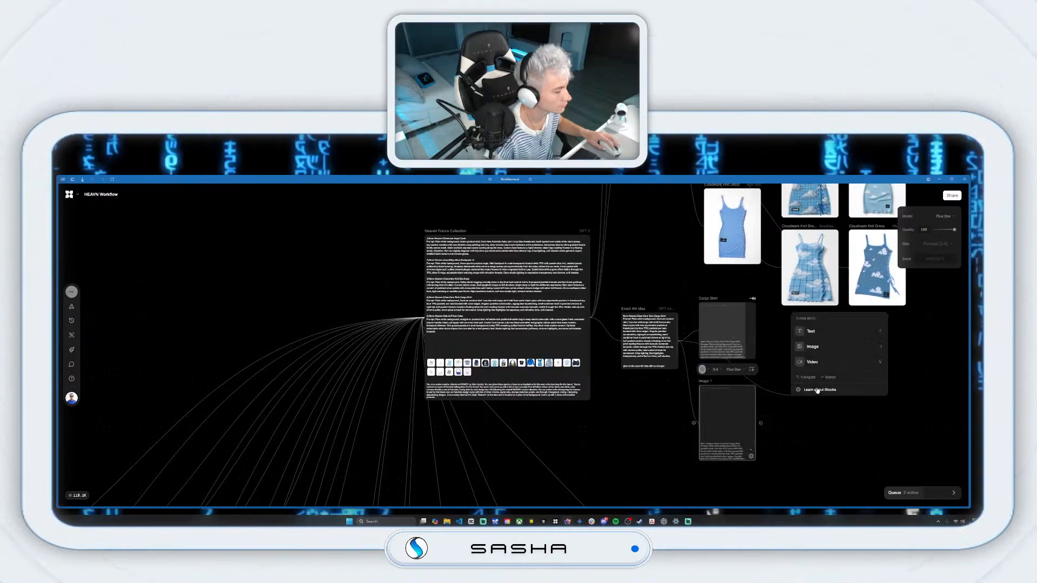
click(816, 349)
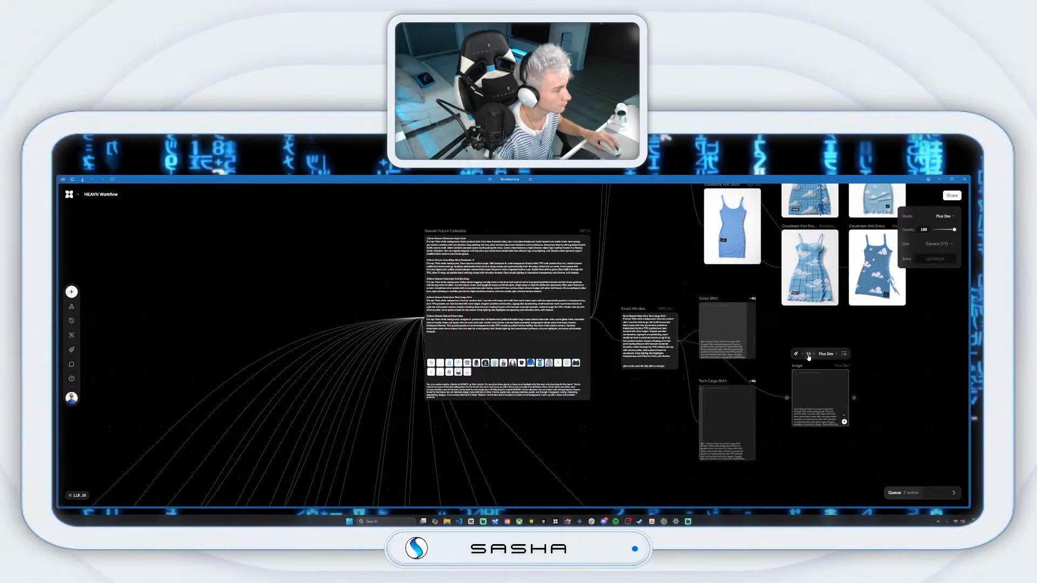
click(810, 354)
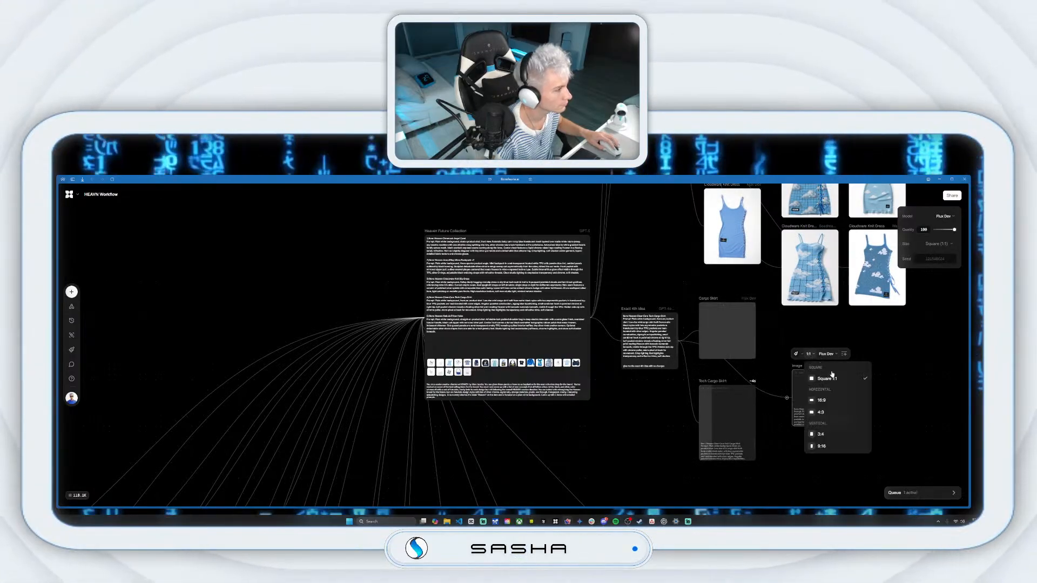
click(821, 434)
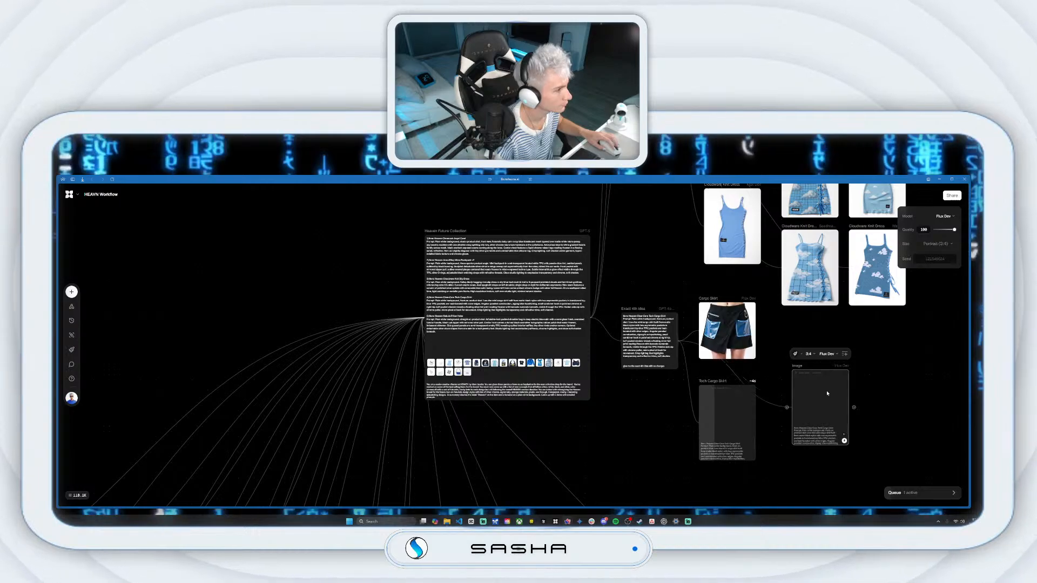
click(827, 354)
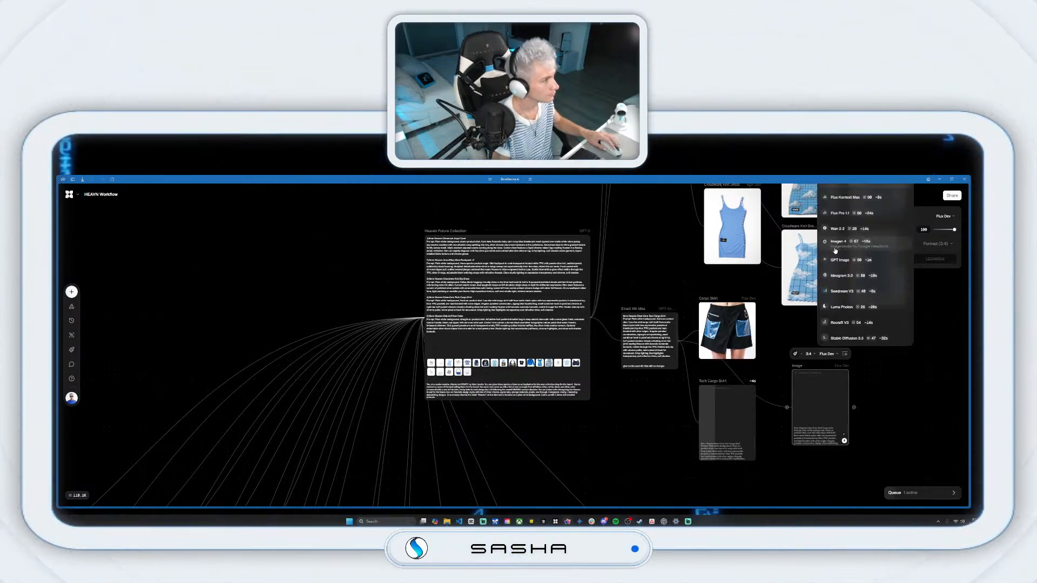
click(835, 229)
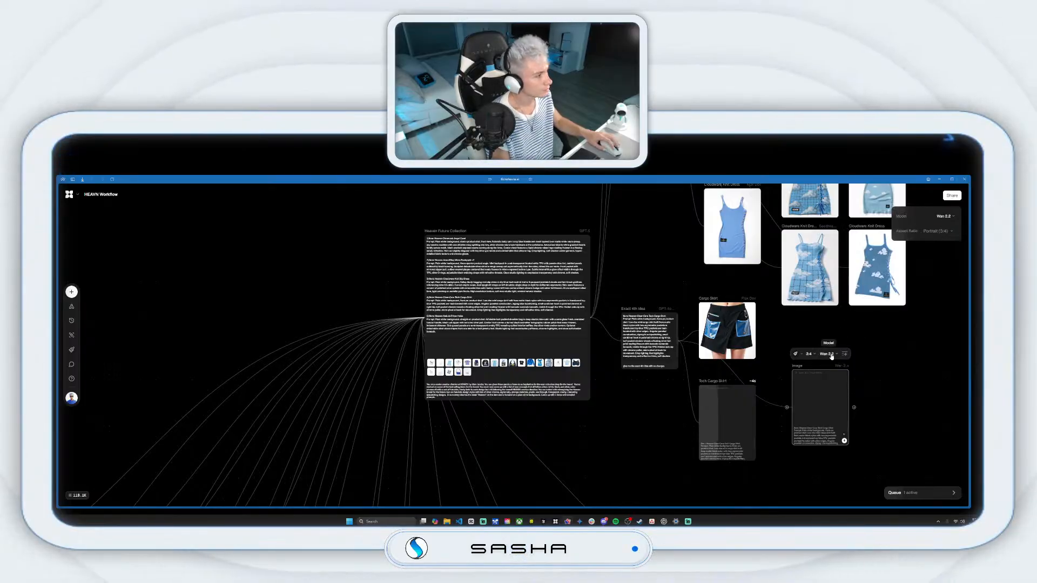
click(830, 354)
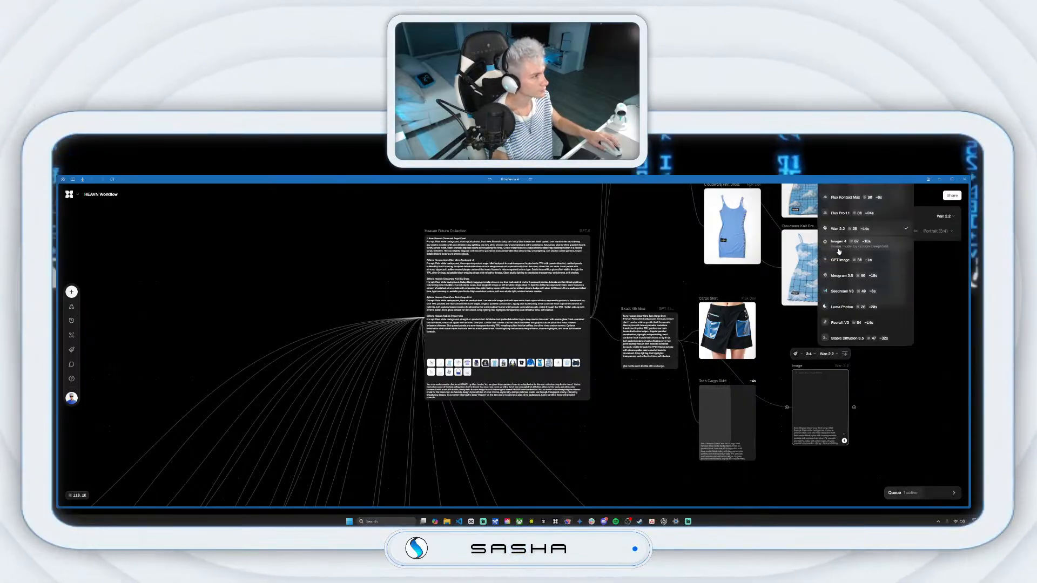
click(840, 245)
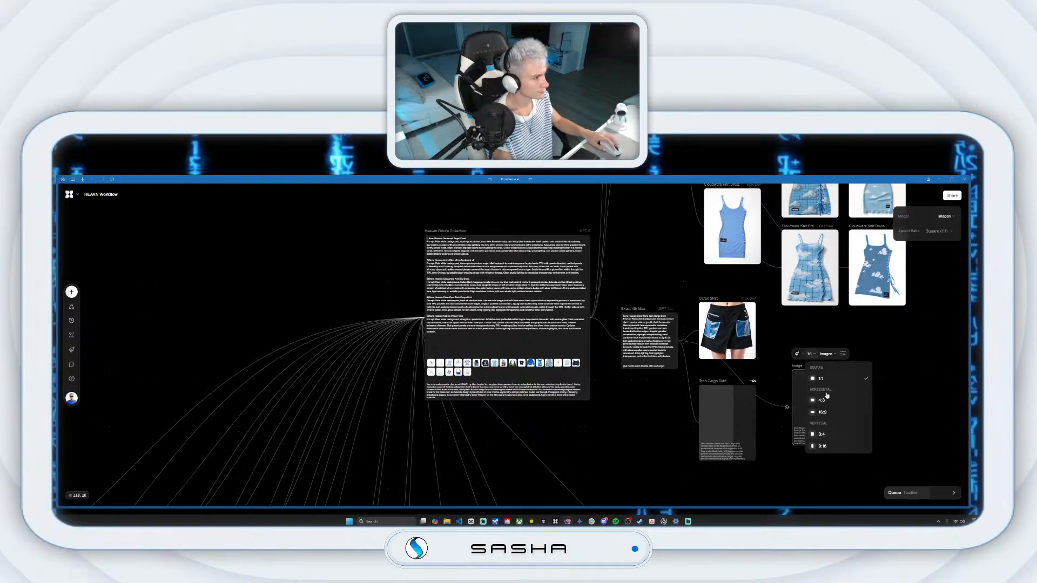
click(821, 434)
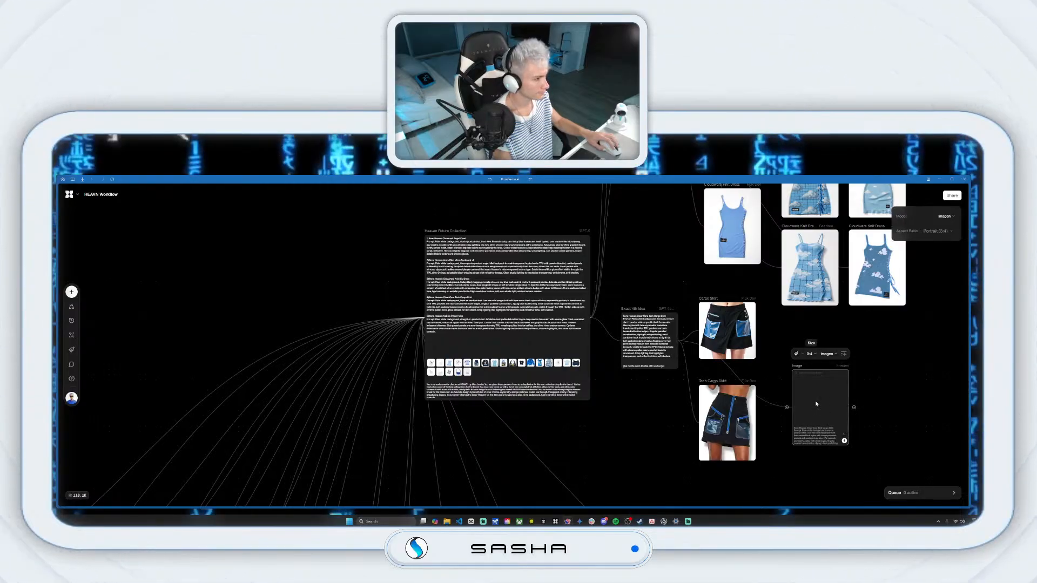
drag(798, 365, 783, 318)
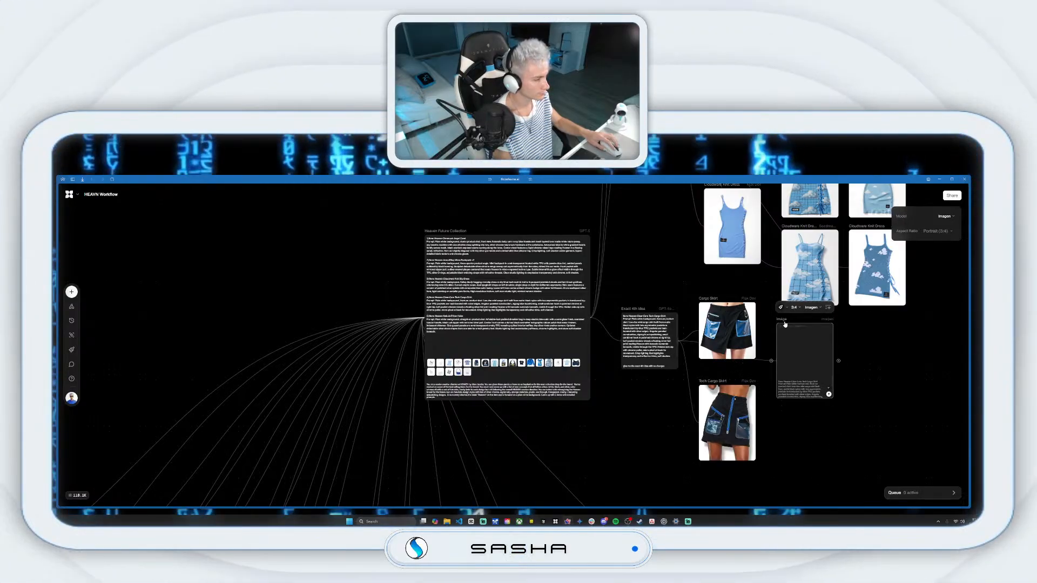
click(829, 394)
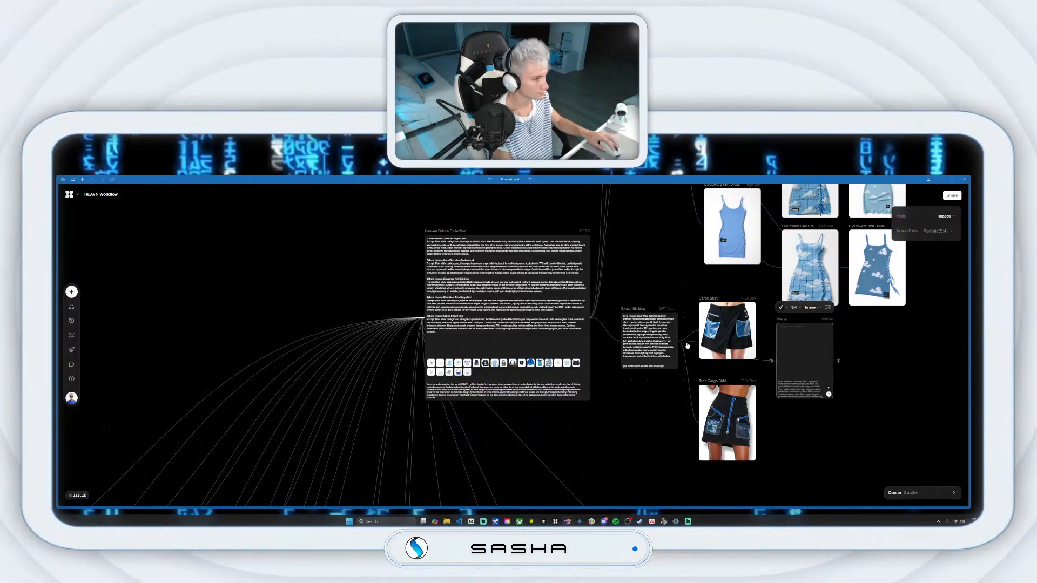
Step: Add a Seedream V3 image block in 3:4 from the fourth idea, generate it and align it beneath the Imagen block
double_click(789, 444)
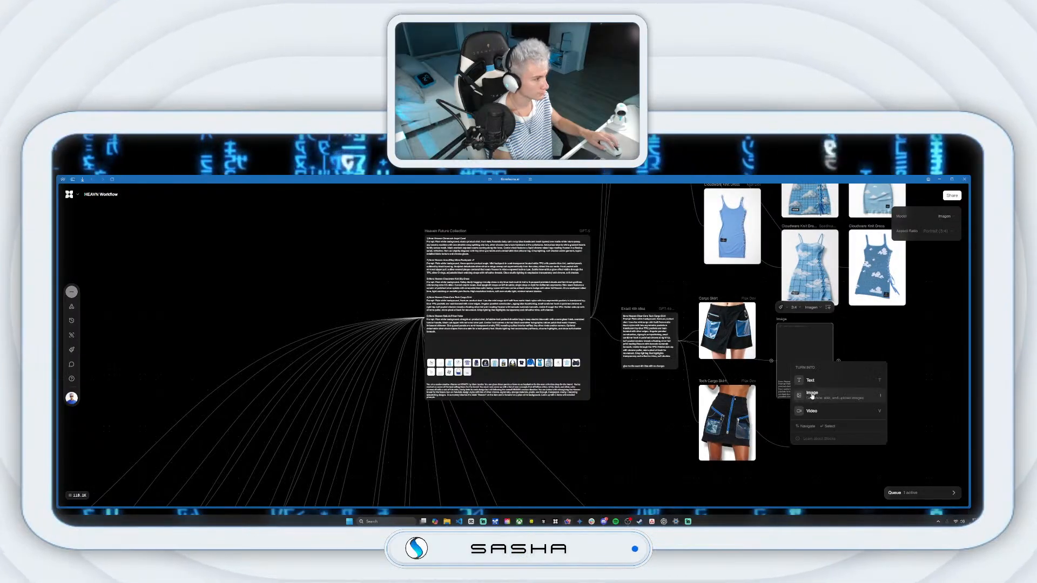
click(812, 396)
click(822, 406)
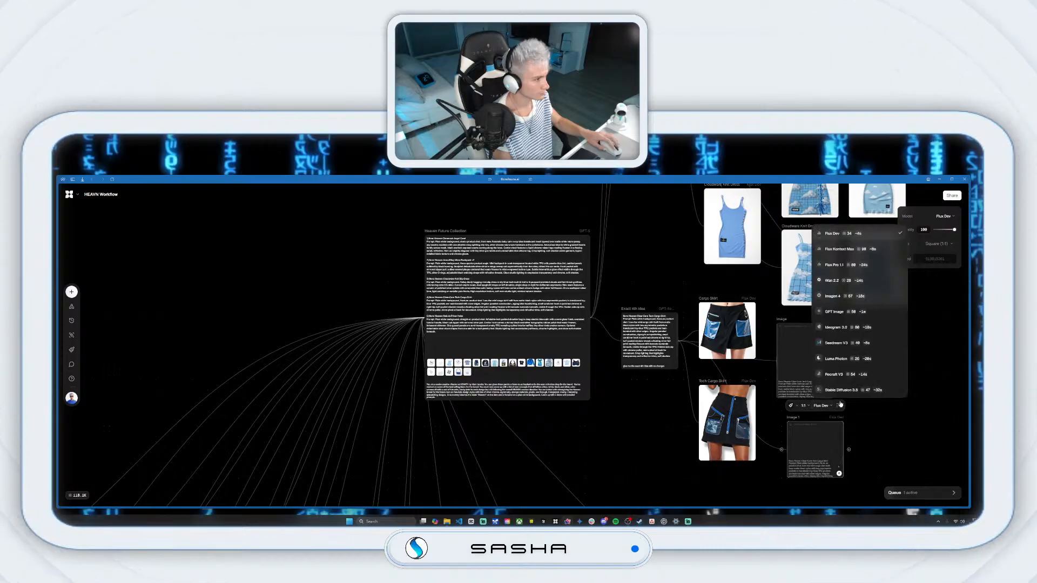
click(846, 341)
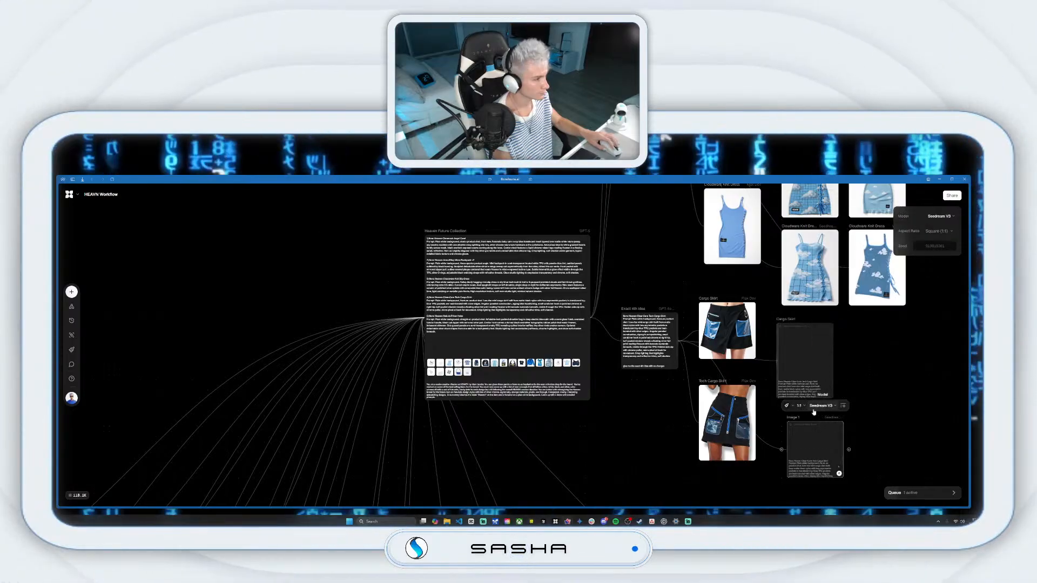
click(800, 405)
click(815, 487)
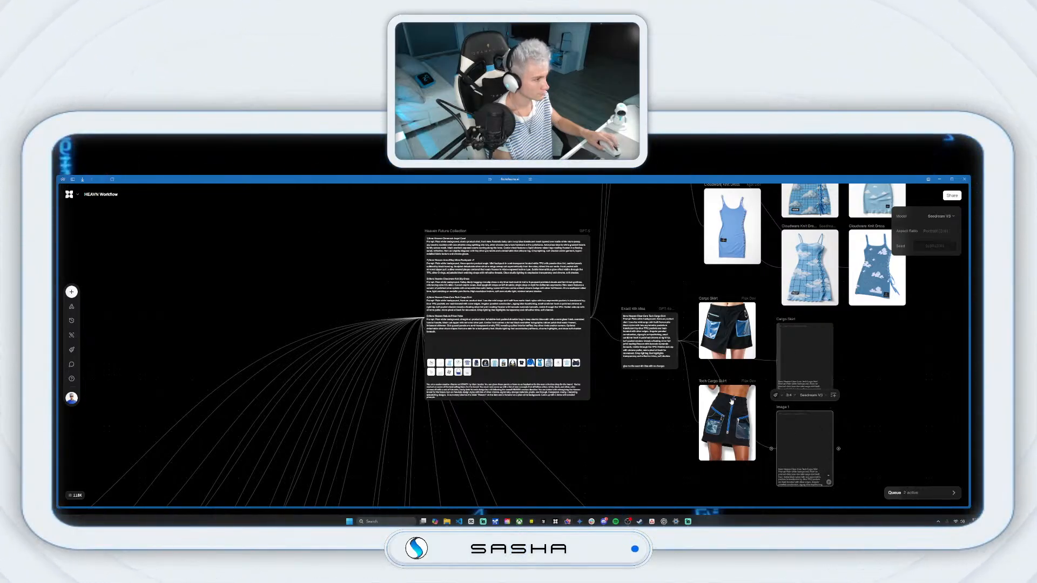
Step: Rearrange the two Flux Dev skirt blocks and the Imagen and Seedream blocks closer to the fourth idea's text block
drag(707, 387, 697, 387)
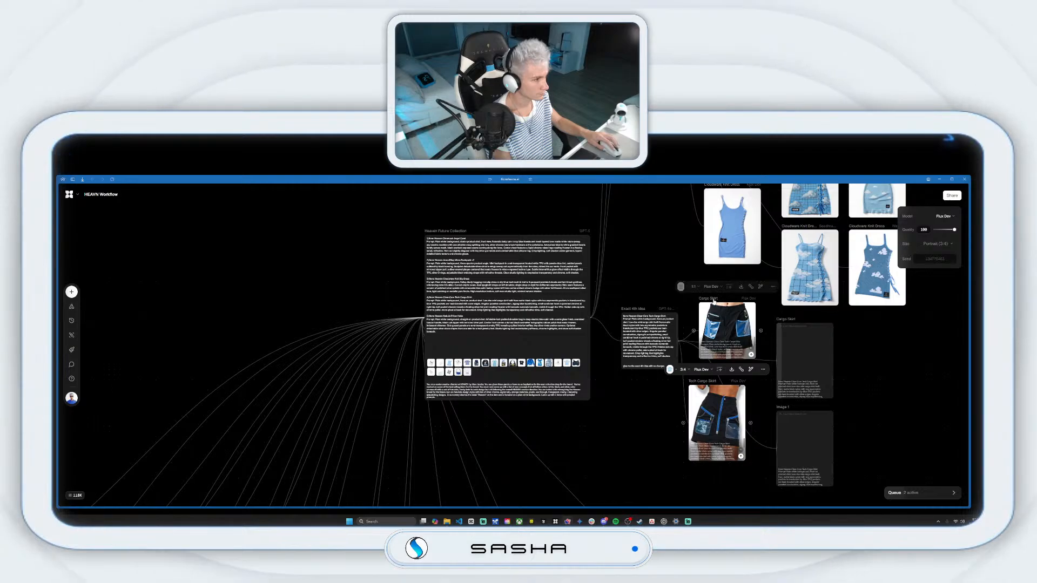
mouse_move(715, 300)
mouse_down()
mouse_move(705, 305)
mouse_move(711, 300)
mouse_up()
drag(778, 318, 768, 314)
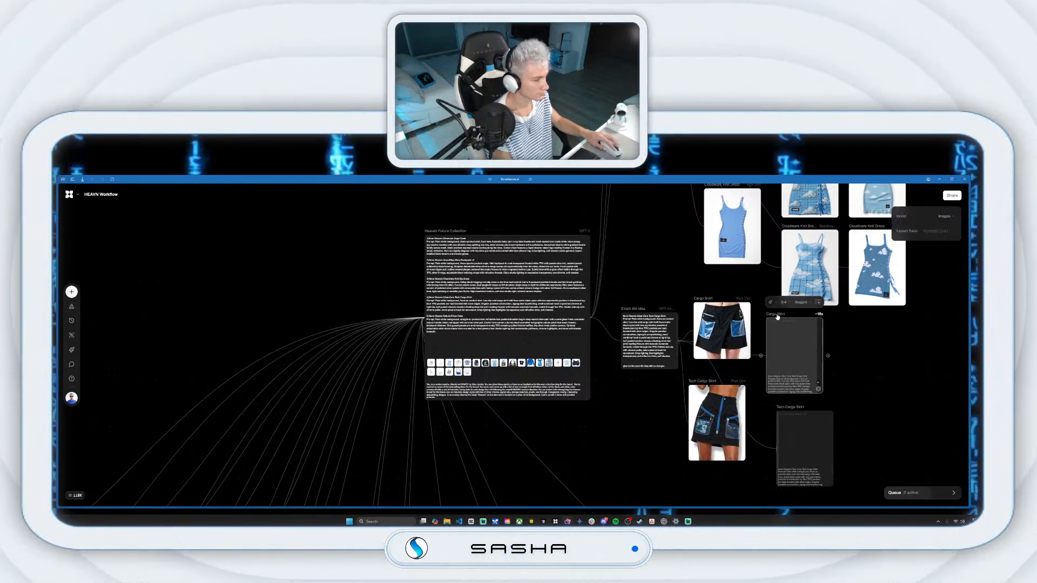
drag(788, 409, 772, 409)
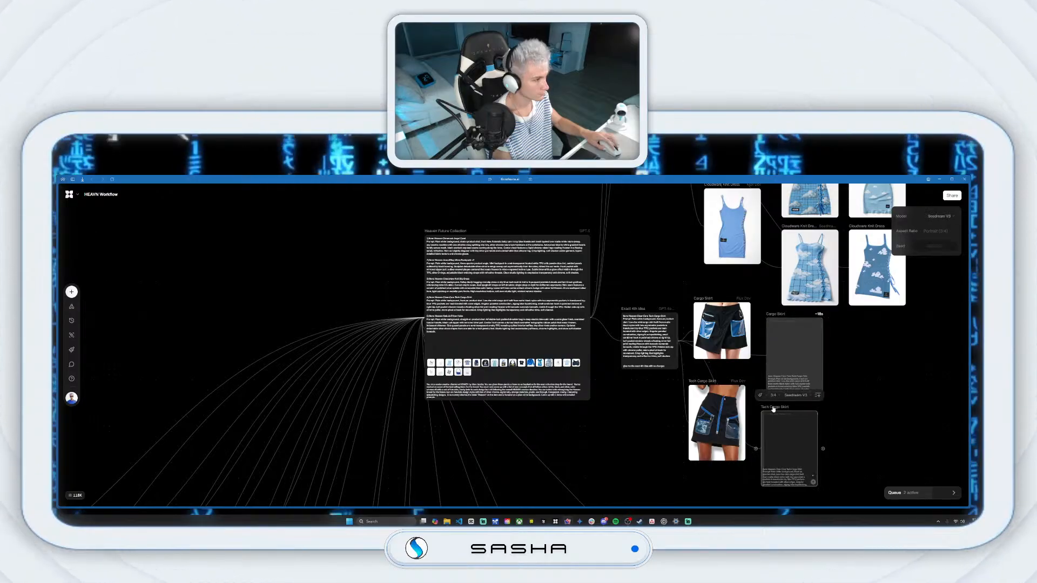
Step: Add a Wan 2.2 image block in 3:4 from the fourth idea, generate it and place it beside the Seedream block
drag(683, 340, 849, 400)
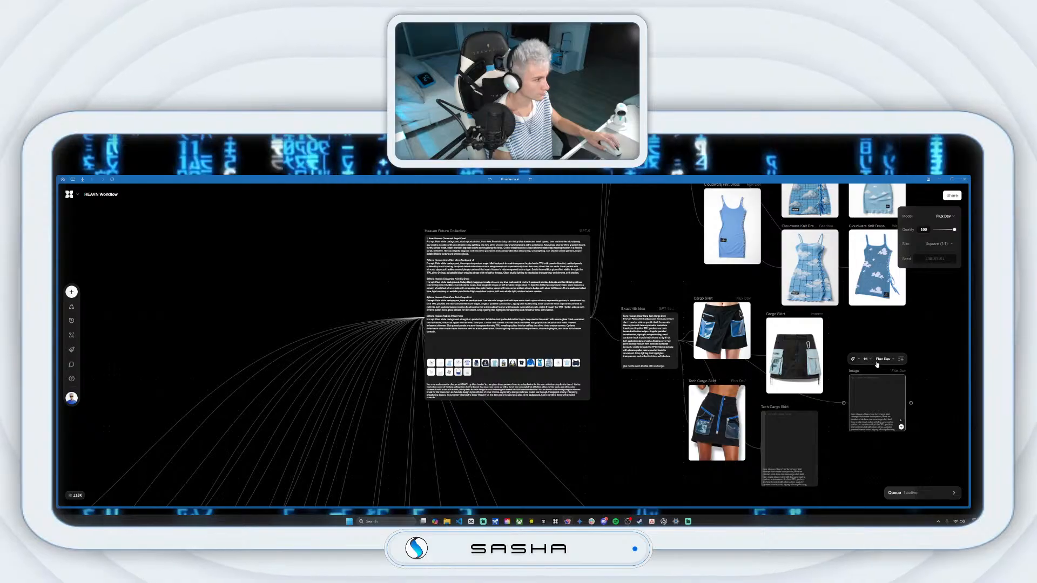
click(881, 359)
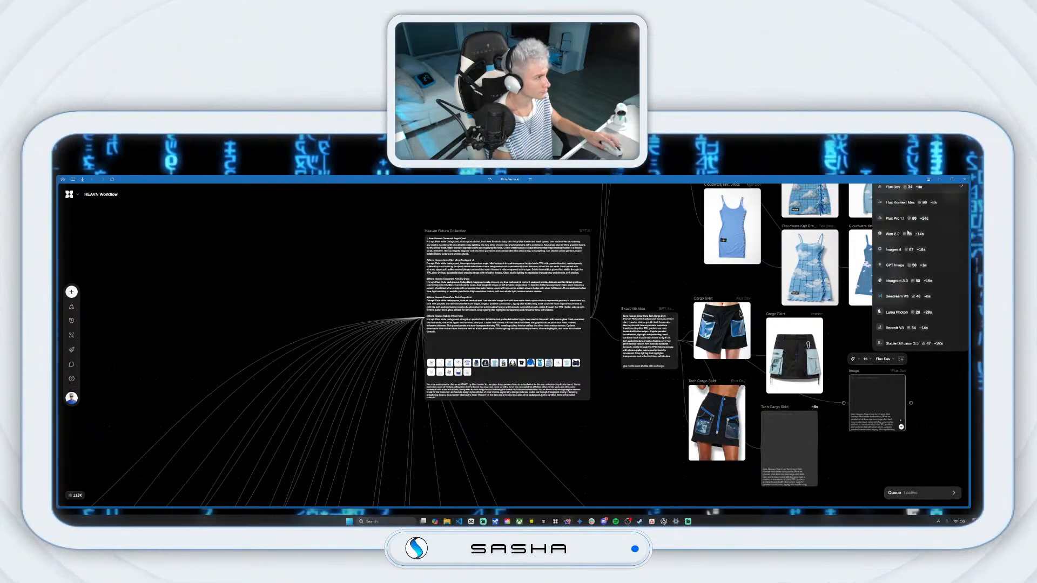
click(888, 232)
click(865, 359)
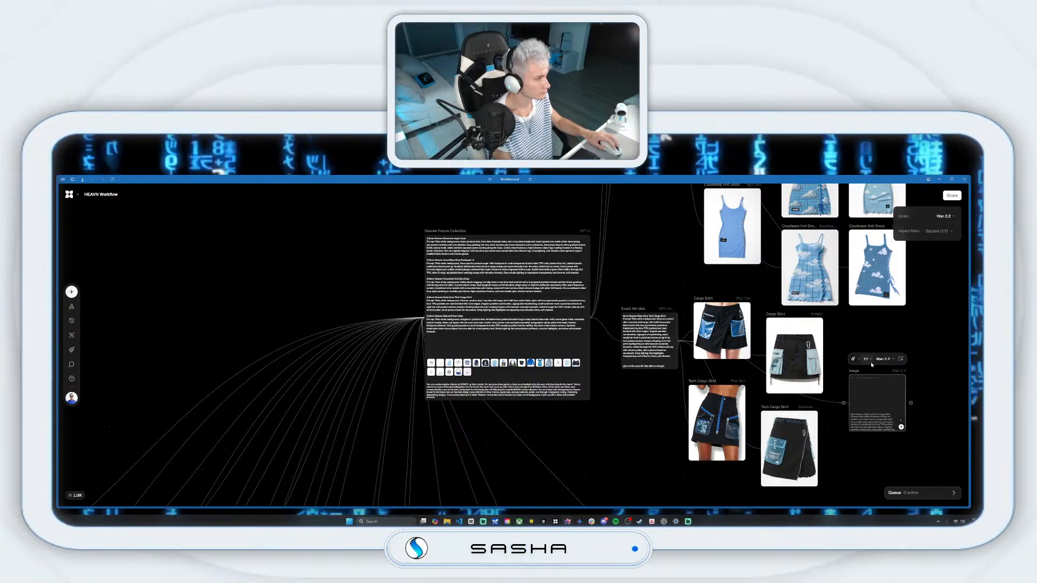
click(884, 441)
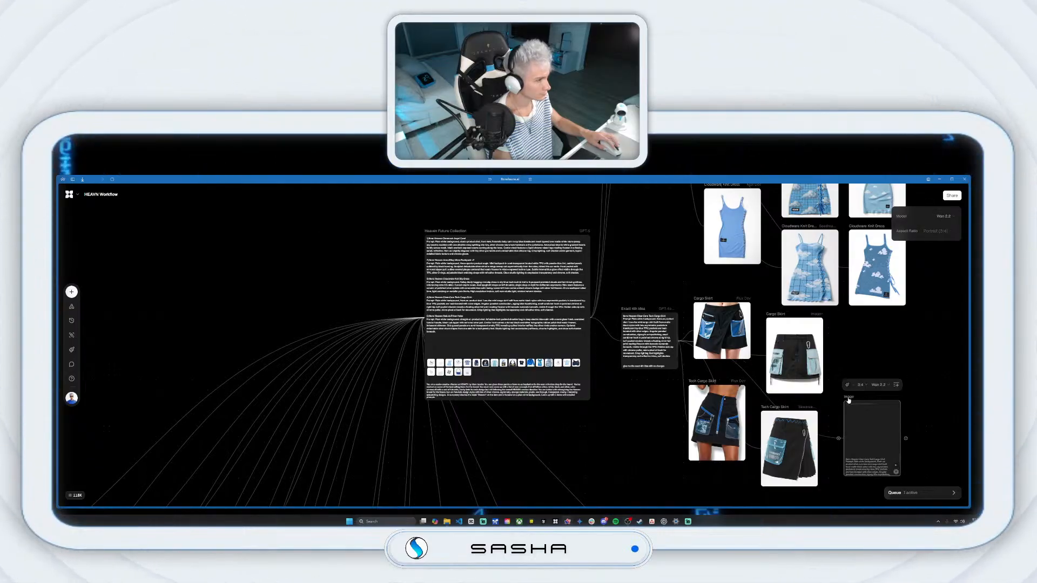
Step: Add a Flux Kontext Max image block in 3:4 from the fourth idea, position it above the lowered Wan 2.2 block and generate it
drag(682, 341, 881, 360)
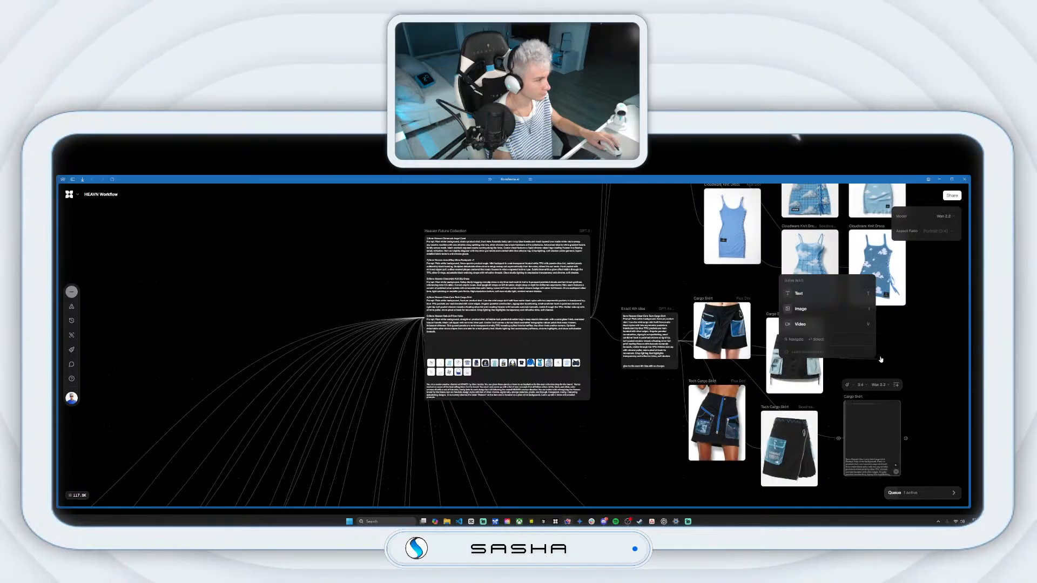
click(814, 313)
click(910, 319)
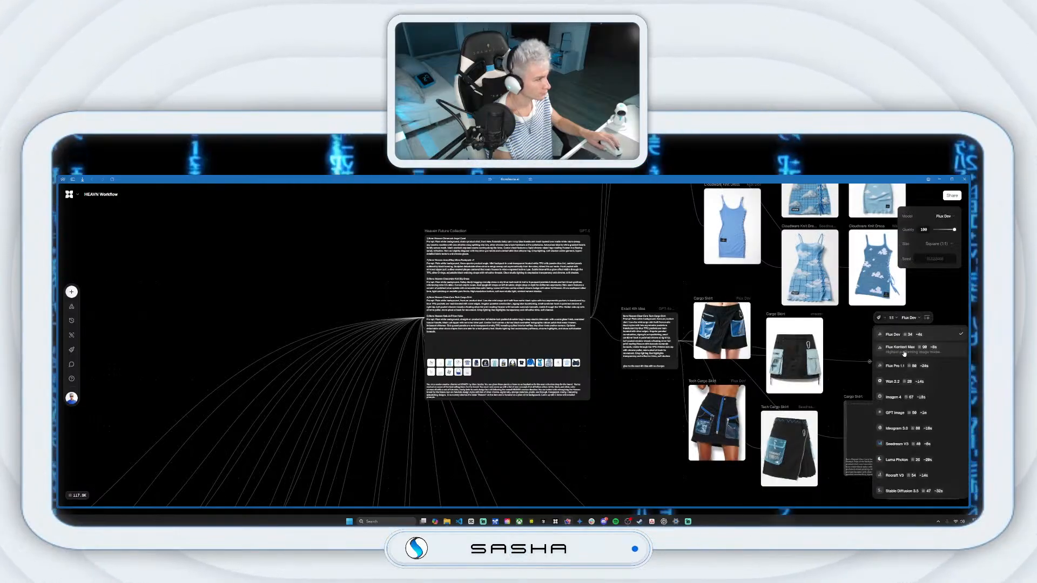
click(905, 354)
click(887, 319)
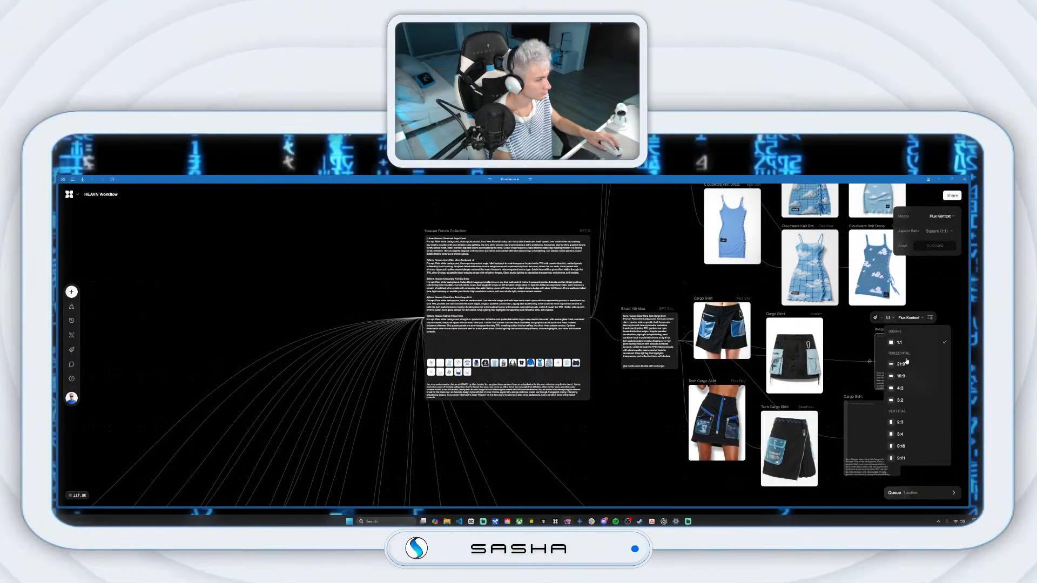
click(900, 434)
click(850, 427)
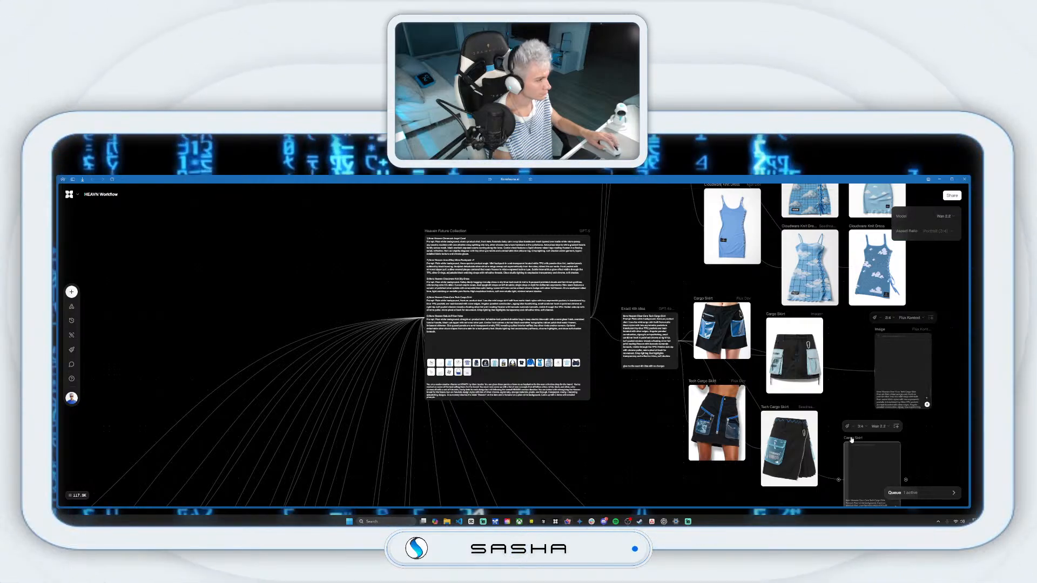
click(877, 330)
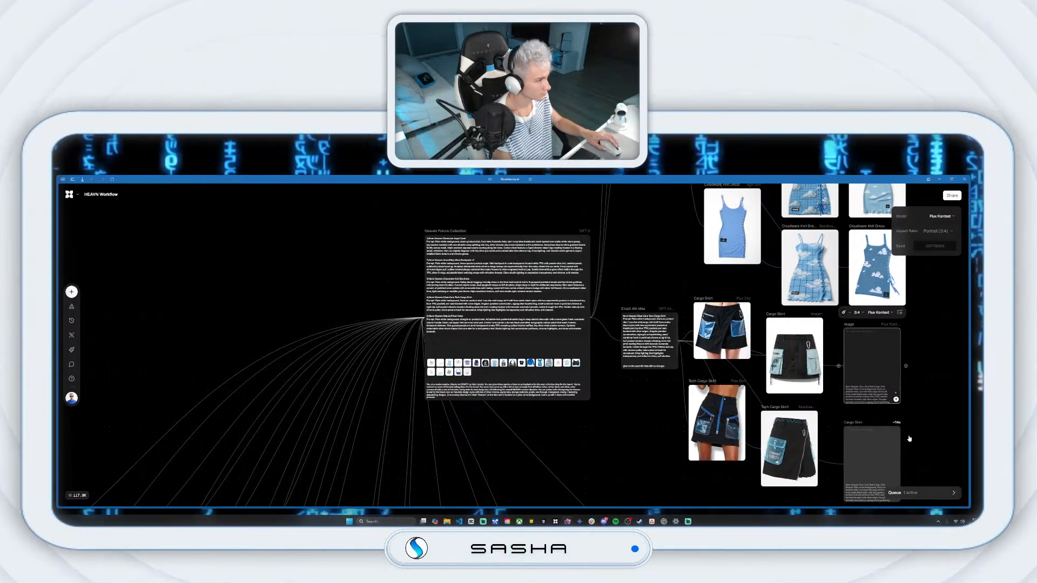
drag(845, 394, 762, 351)
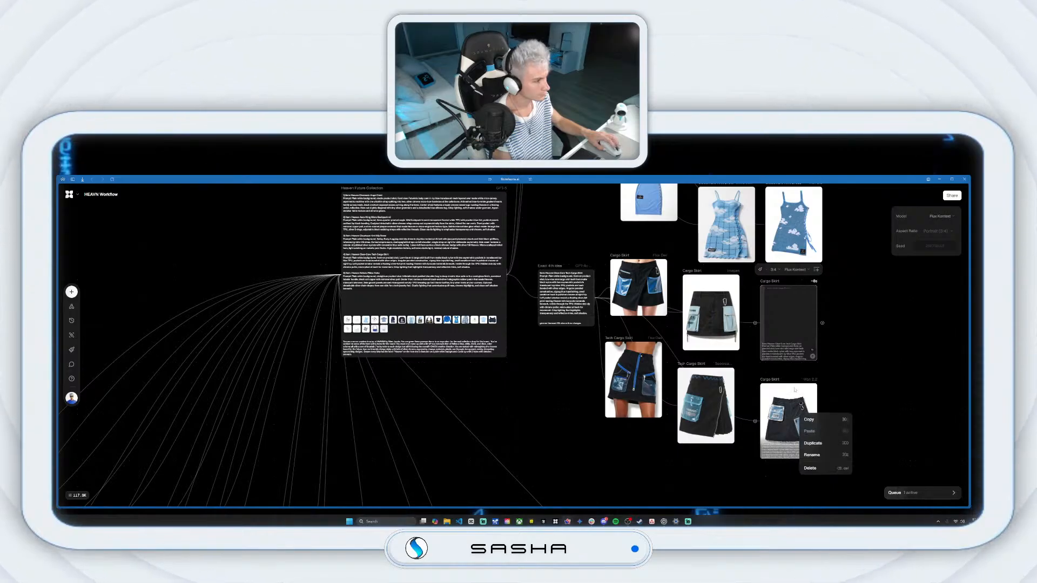
Step: Examine the Wan 2.2 cargo skirt in fullscreen, close it and review the image groups generated for the collection's ideas
click(807, 387)
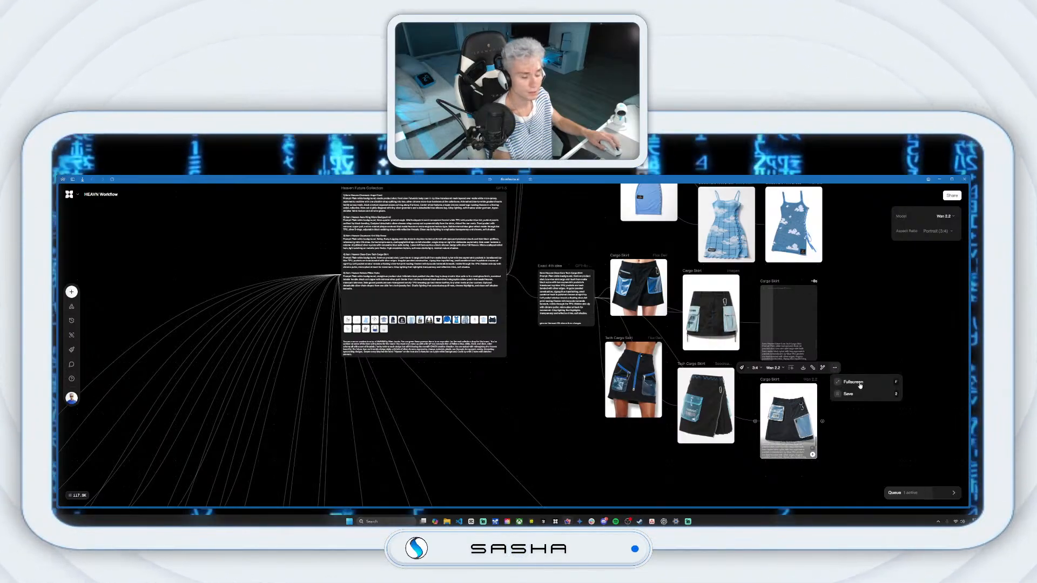
click(858, 382)
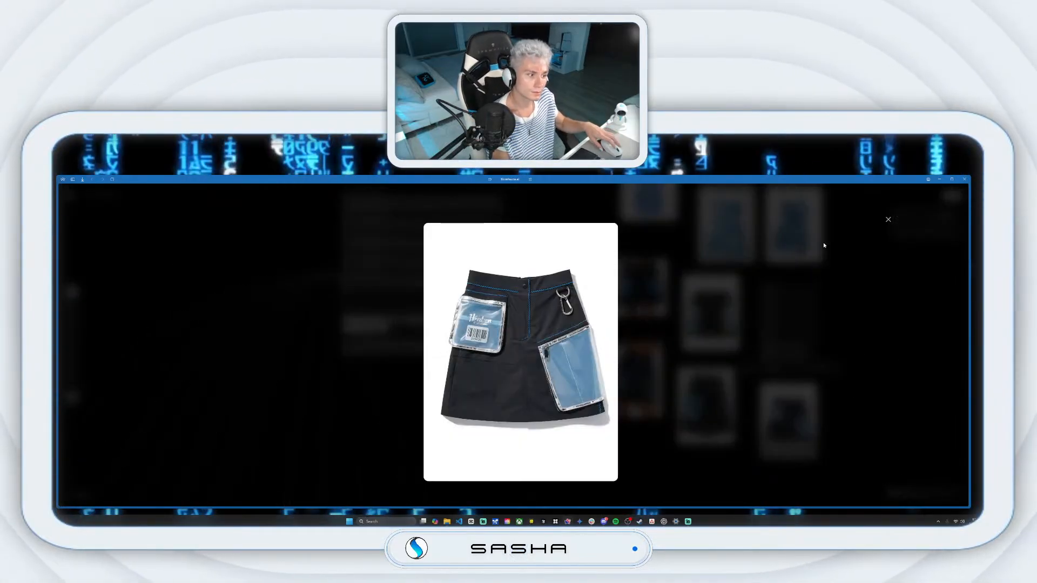
click(888, 219)
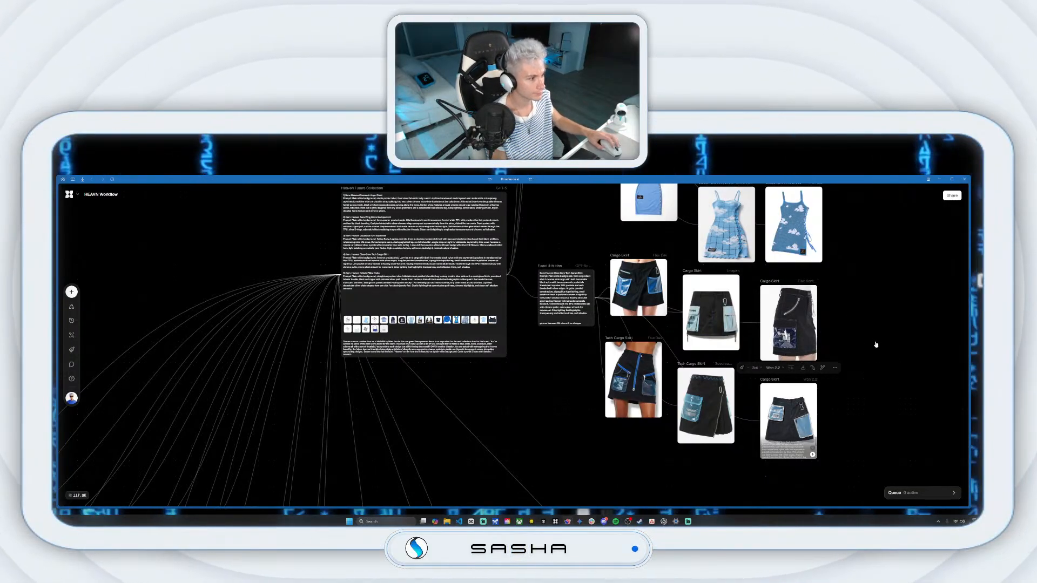
drag(872, 390, 861, 361)
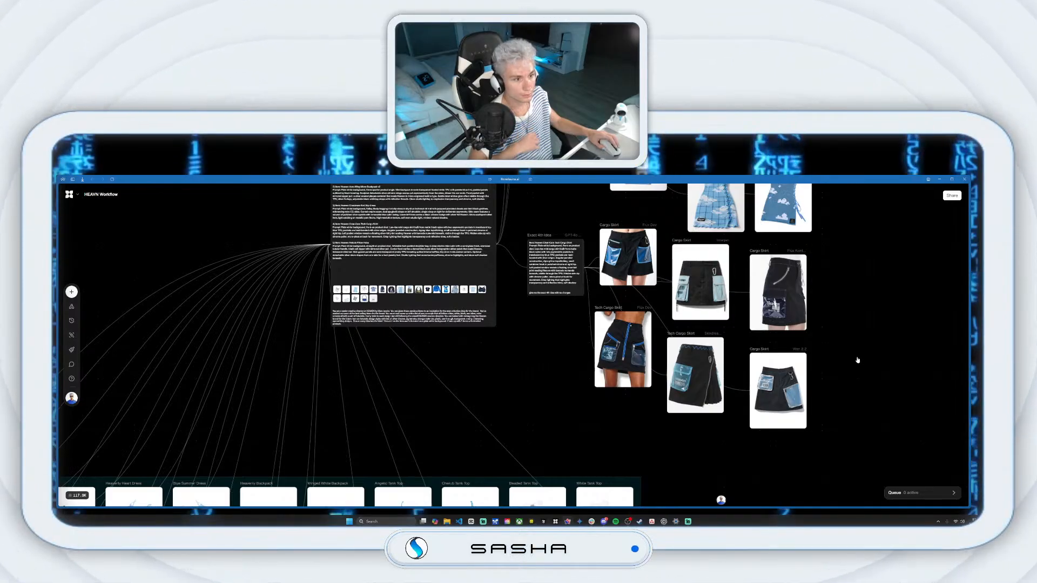
scroll(828, 300, down, 5)
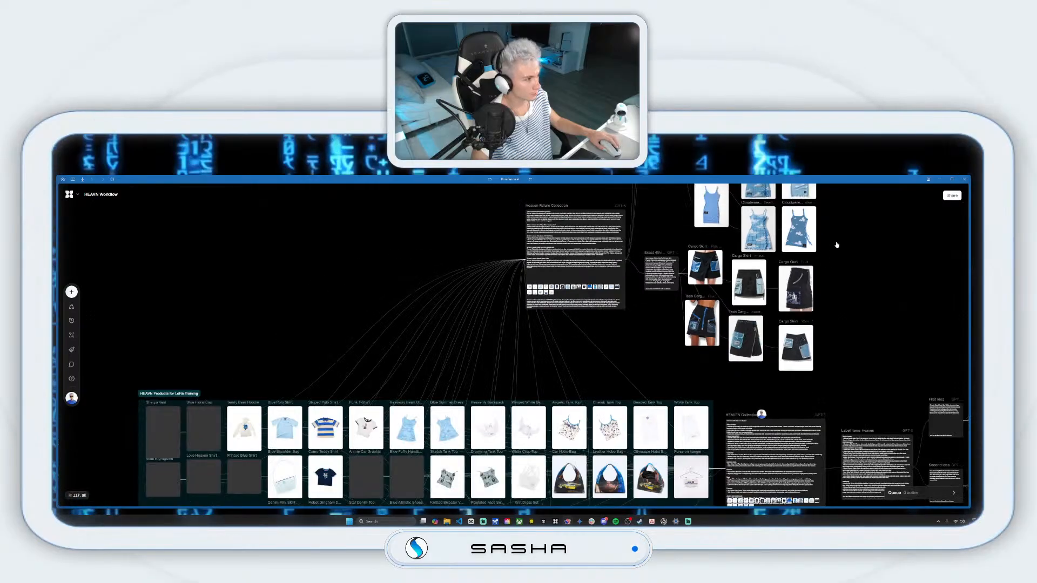
scroll(834, 317, down, 3)
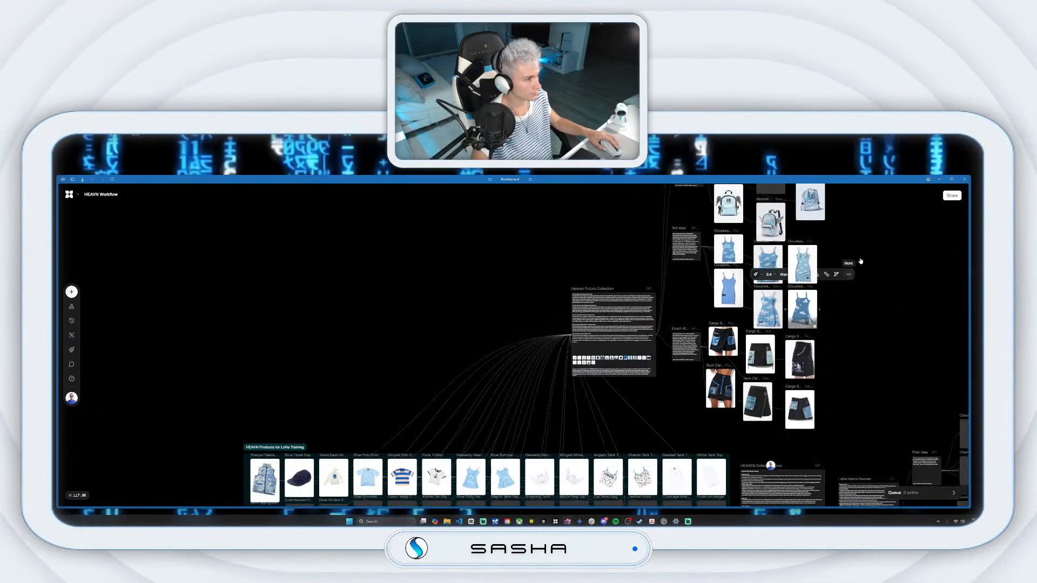
scroll(863, 308, up, 2)
scroll(864, 302, up, 2)
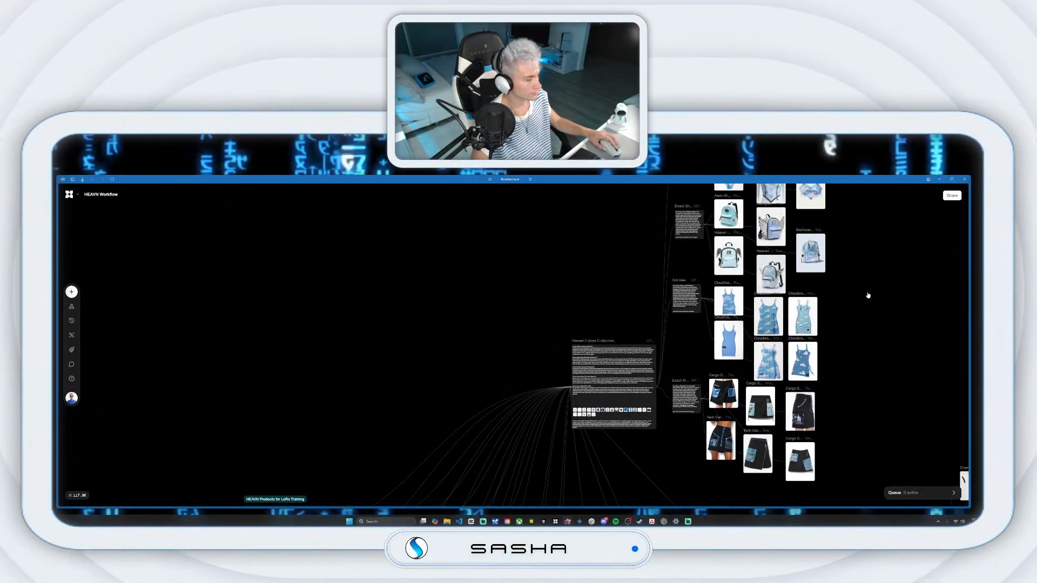
Step: Select the Heaven Future Collection text block with all four idea groups and move them higher above the product references
scroll(856, 296, down, 2)
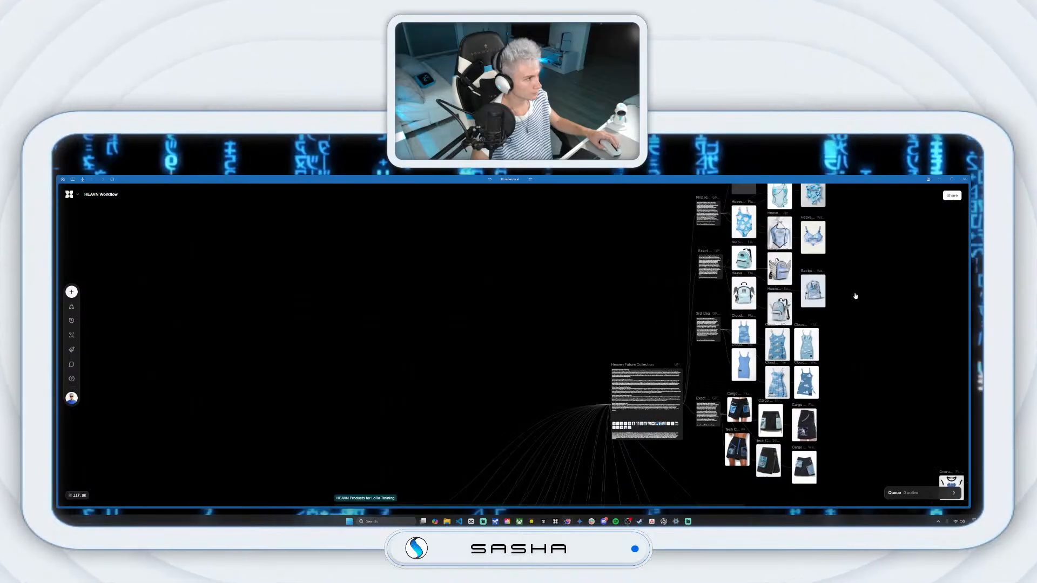
scroll(856, 296, down, 2)
drag(721, 195, 906, 420)
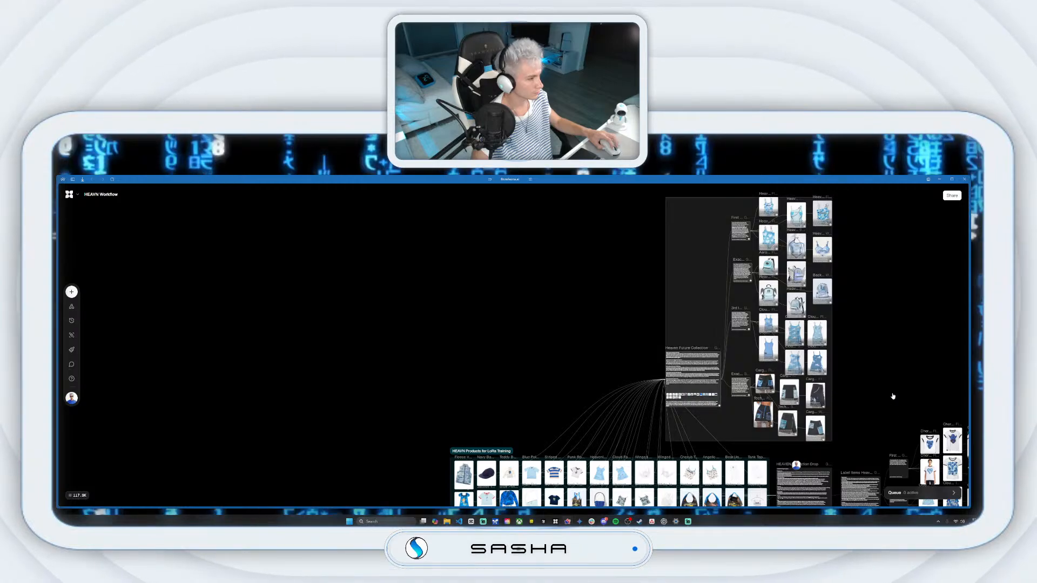
click(879, 276)
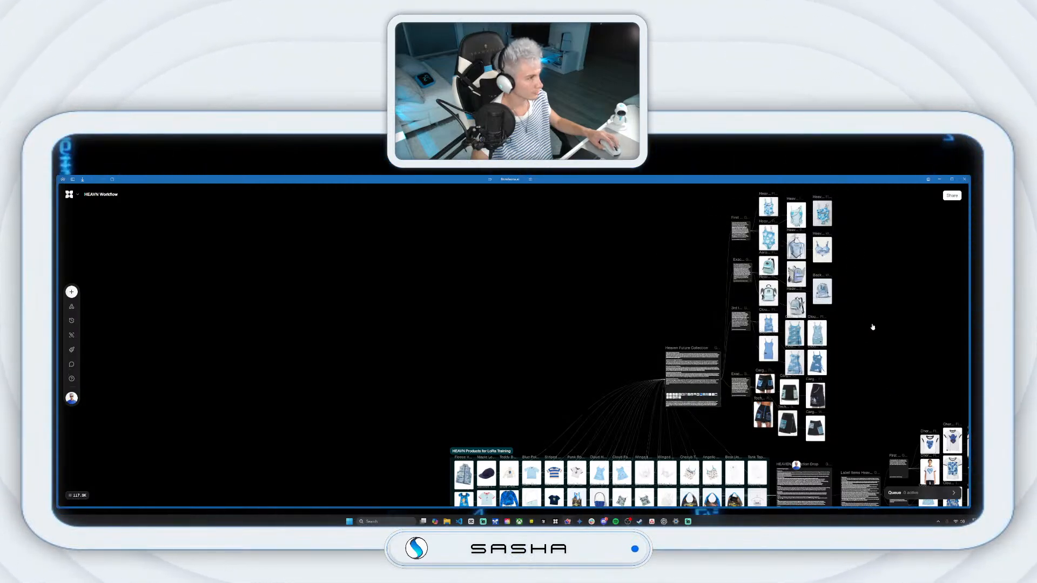
drag(720, 198, 892, 394)
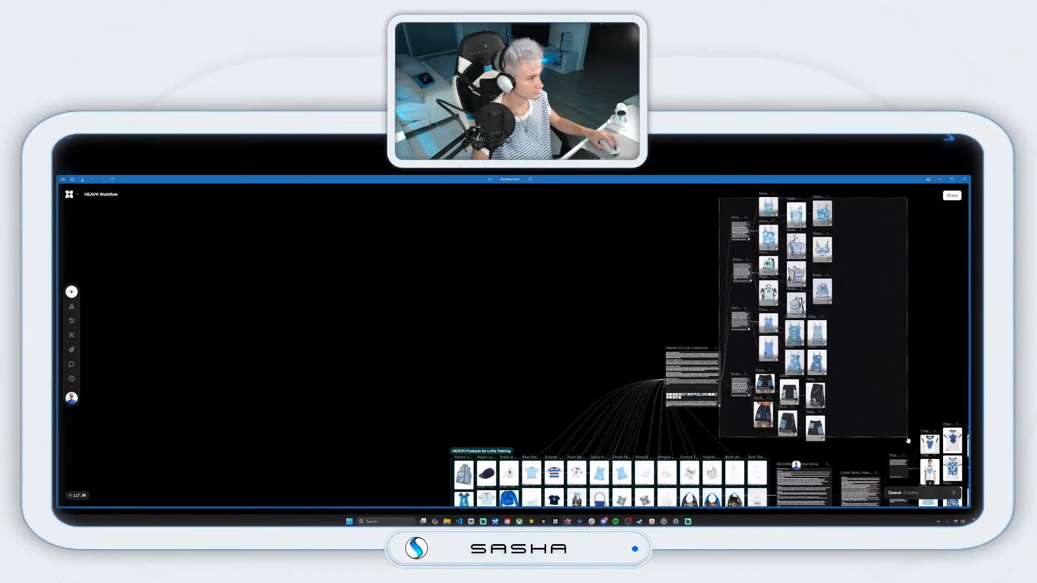
drag(908, 440, 908, 440)
drag(798, 309, 799, 236)
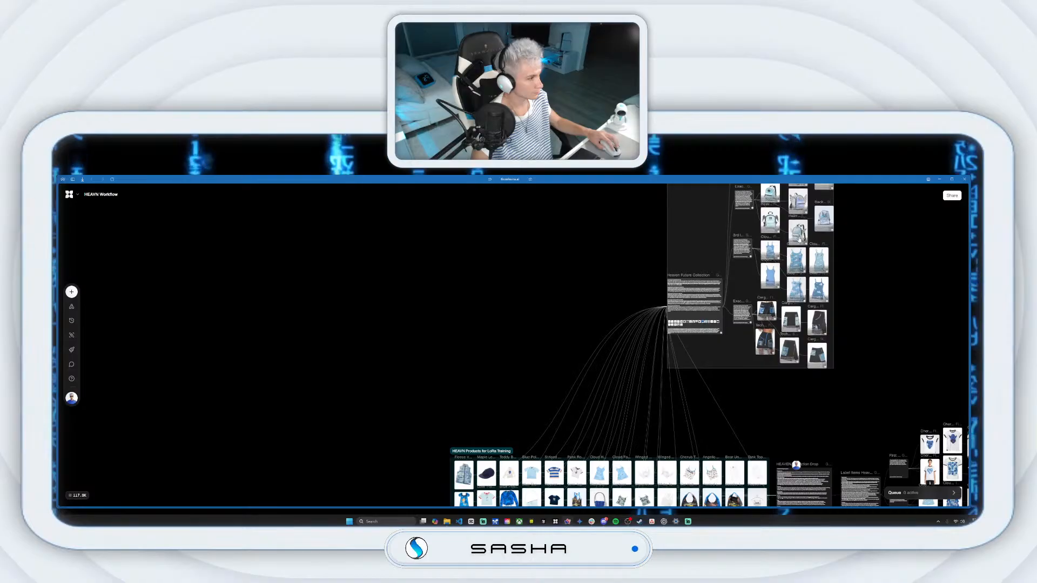
click(802, 411)
Step: Duplicate the fourth idea's text block, place the copy below, change its prompt to "give me the exact 5th idea with no changes" and generate it
scroll(727, 357, up, 5)
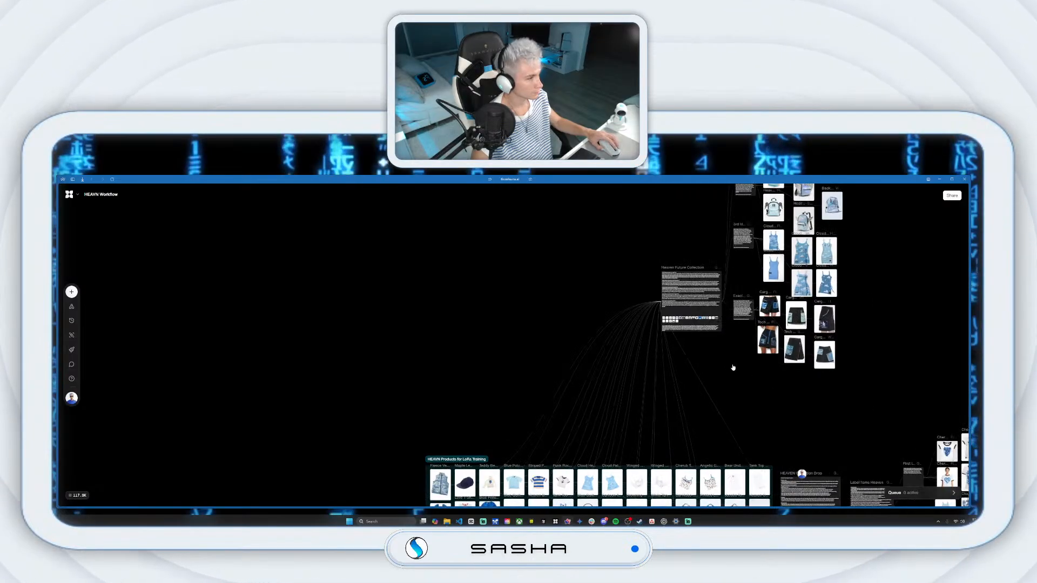
scroll(718, 254, right, 2)
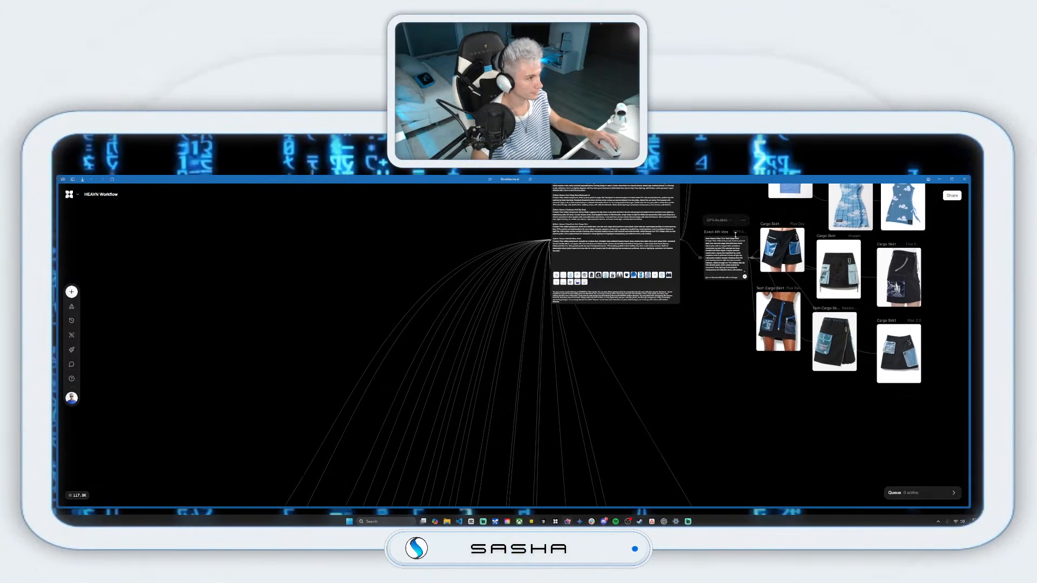
click(710, 235)
right_click(711, 235)
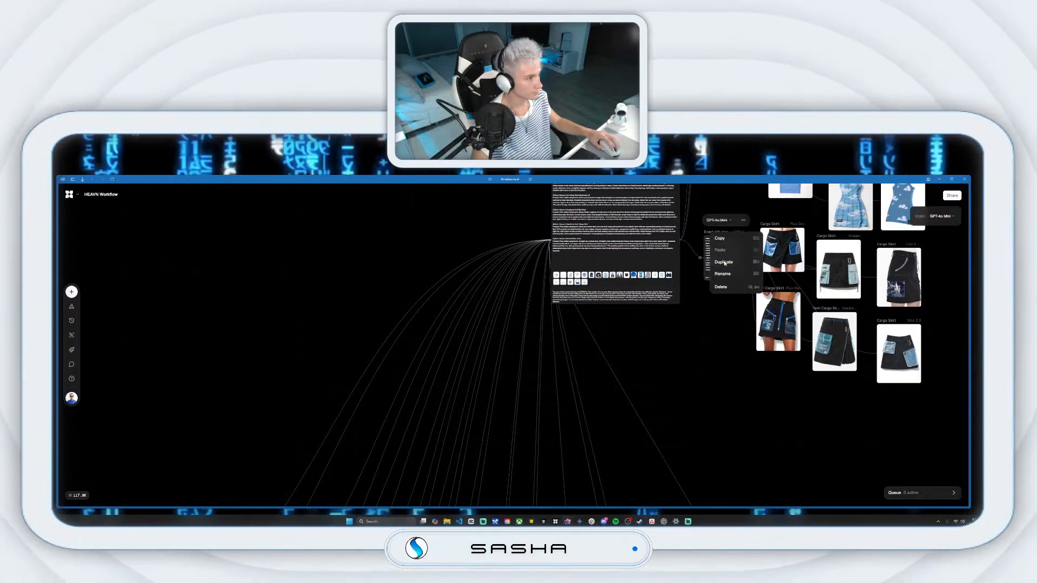
click(725, 262)
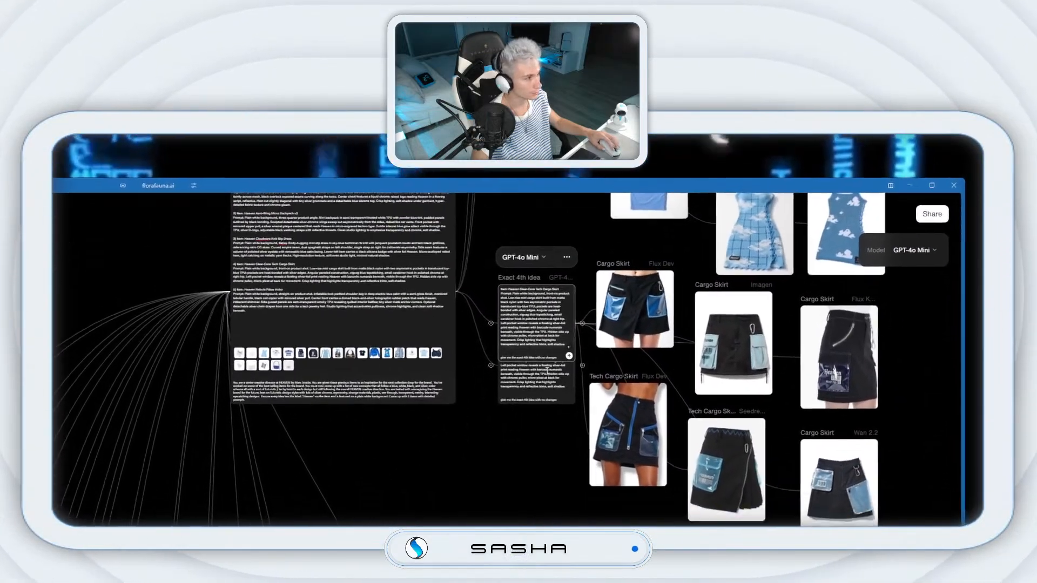
click(526, 399)
drag(511, 332, 521, 346)
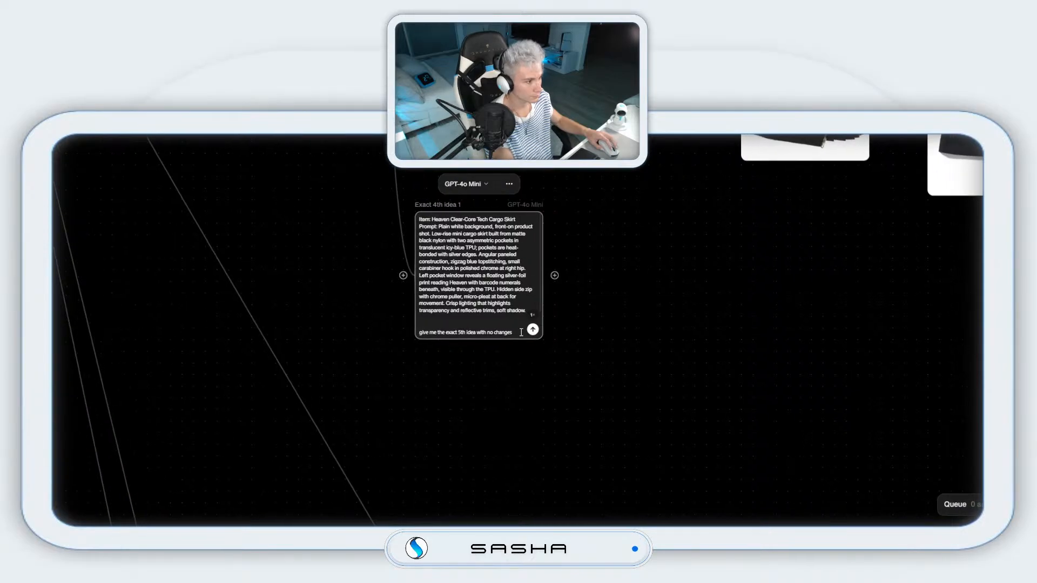
click(524, 331)
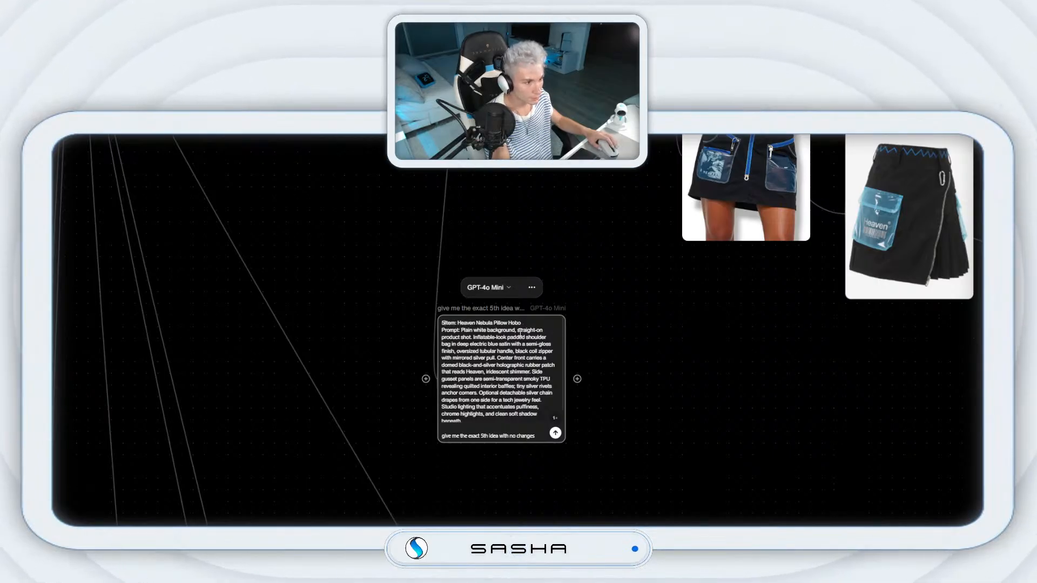
Step: Add a 1:1 Flux Dev image block from the fifth idea with the custom style, generate it and bring the two blocks closer together
drag(528, 348, 517, 383)
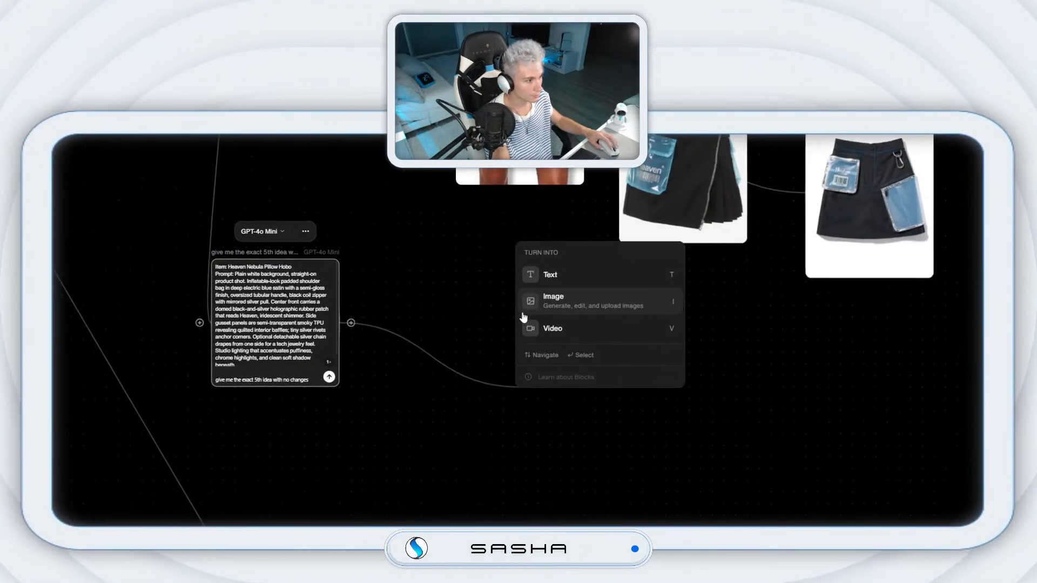
click(525, 301)
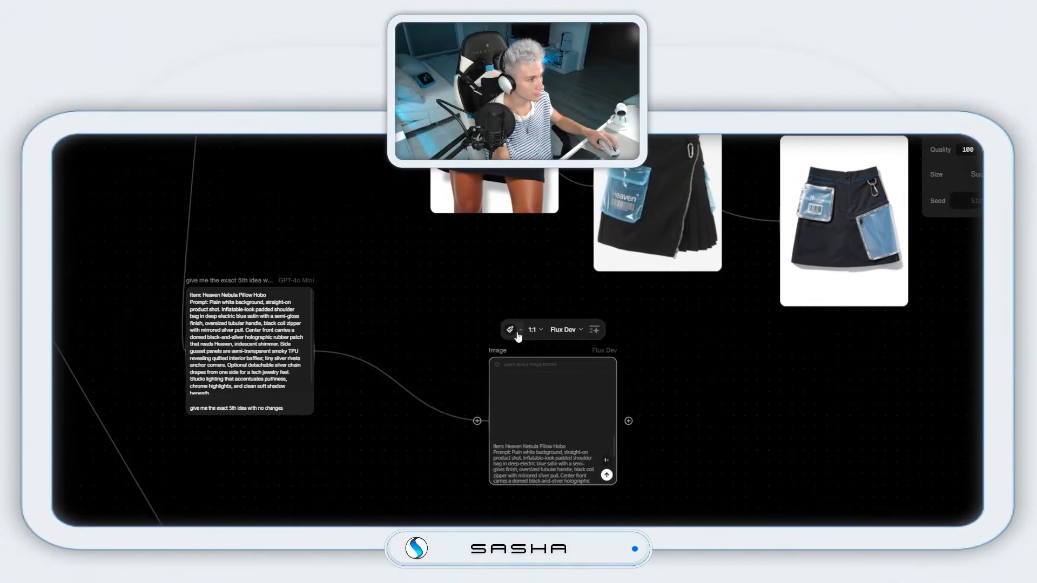
click(515, 332)
click(538, 378)
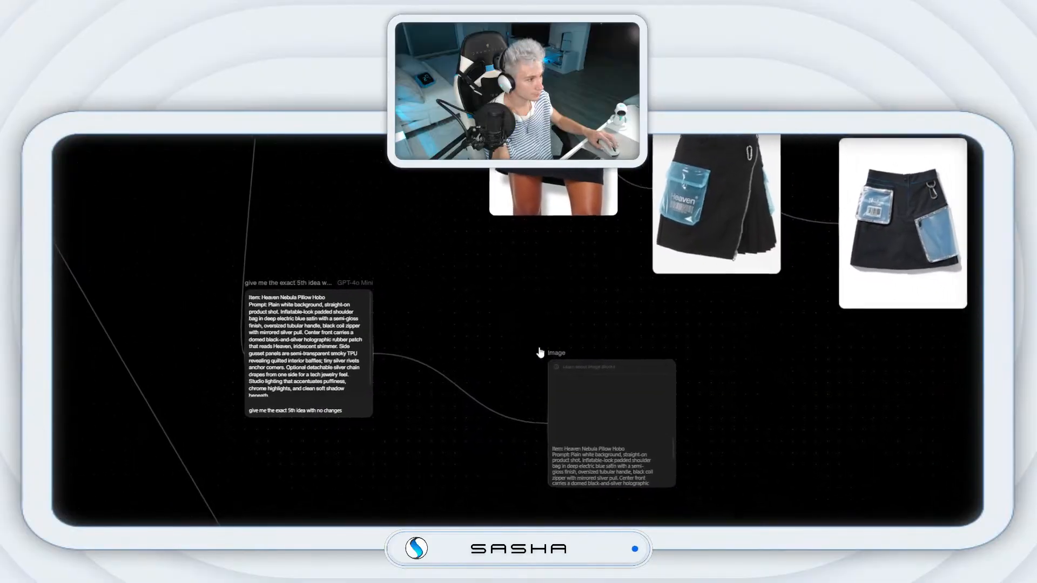
drag(558, 357, 441, 264)
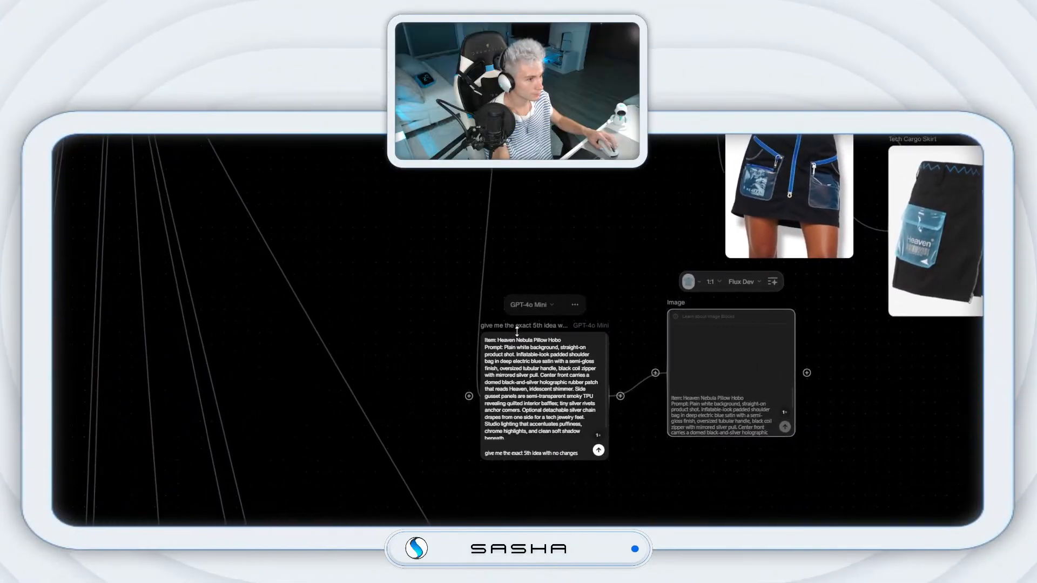
drag(512, 326, 496, 310)
Step: Add a second Flux Dev image block from the fifth idea in 3:4 with the custom style, place it below the first and generate it
drag(427, 412, 584, 579)
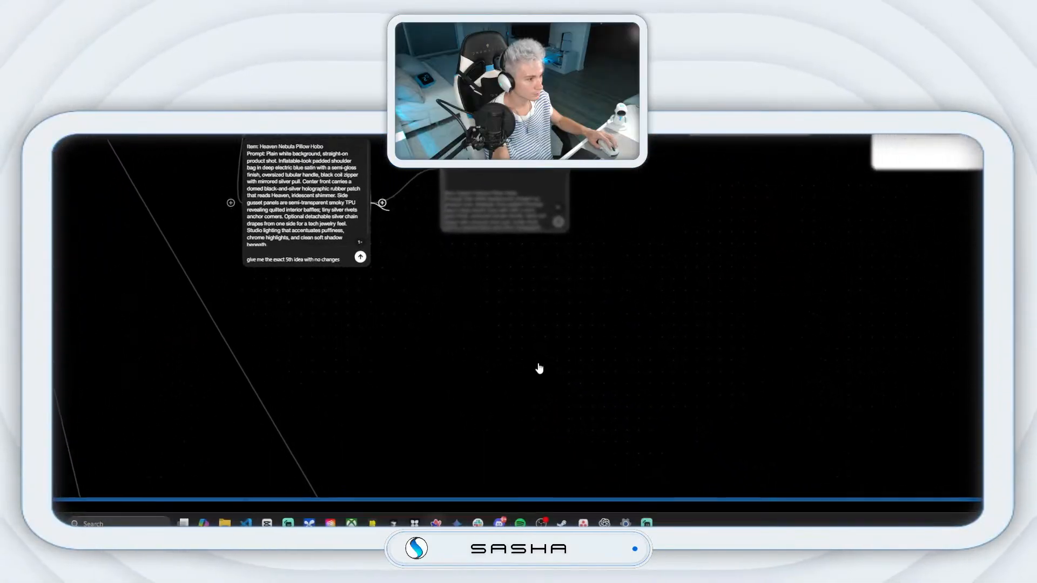
drag(543, 370, 517, 374)
click(523, 337)
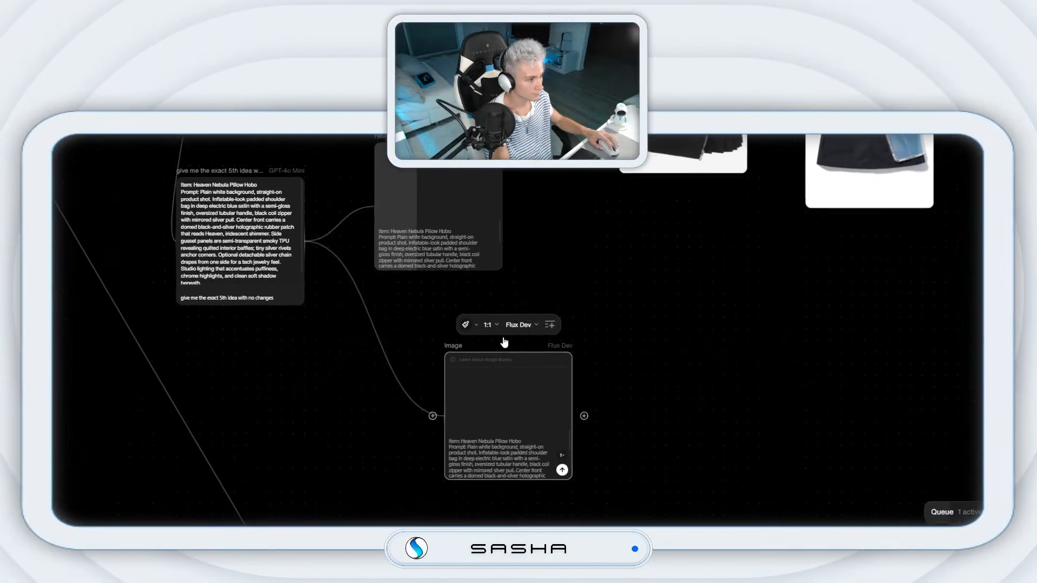
click(485, 326)
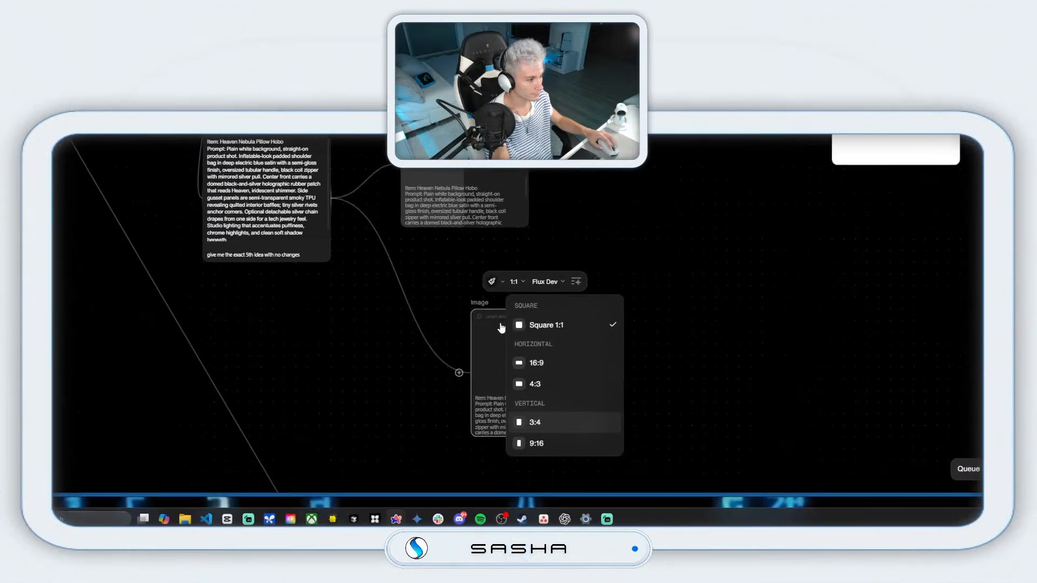
click(520, 421)
click(475, 280)
click(521, 308)
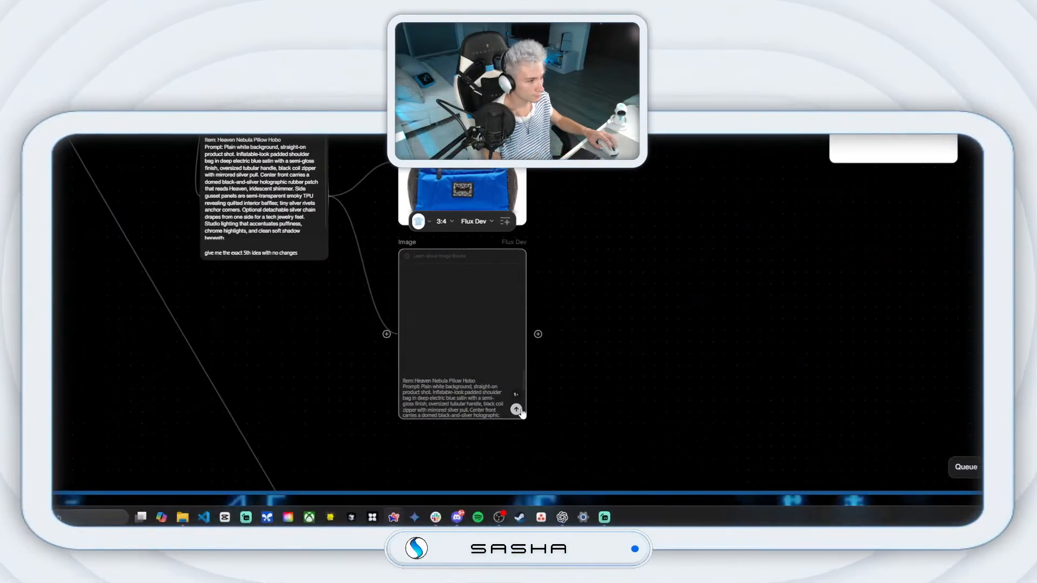
Step: Add an Imagen 4 image block in 3:4 from the fifth idea, position it beside the Flux Dev blocks and generate it
drag(538, 334, 535, 378)
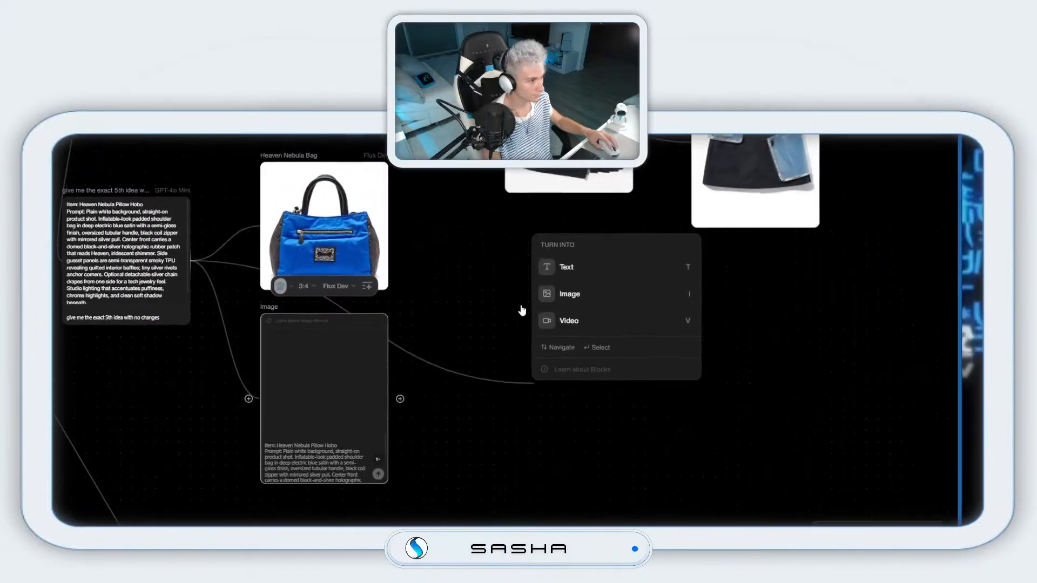
click(578, 291)
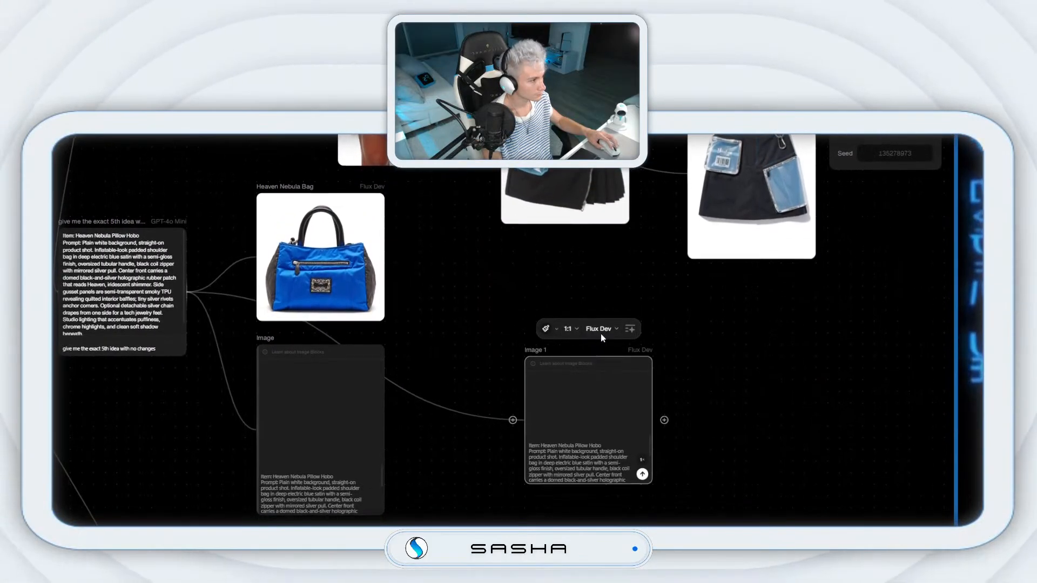
click(602, 335)
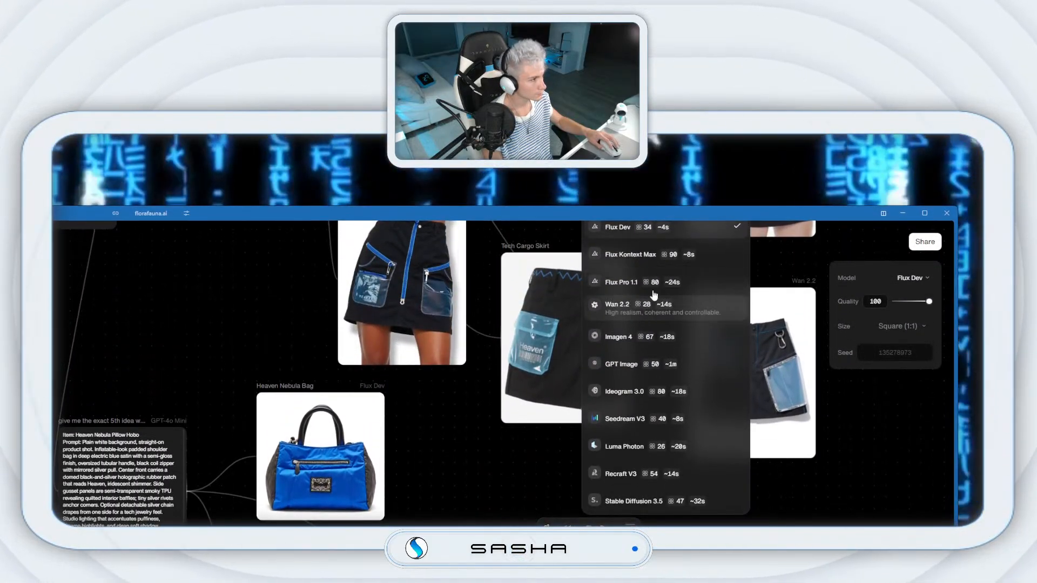
click(618, 337)
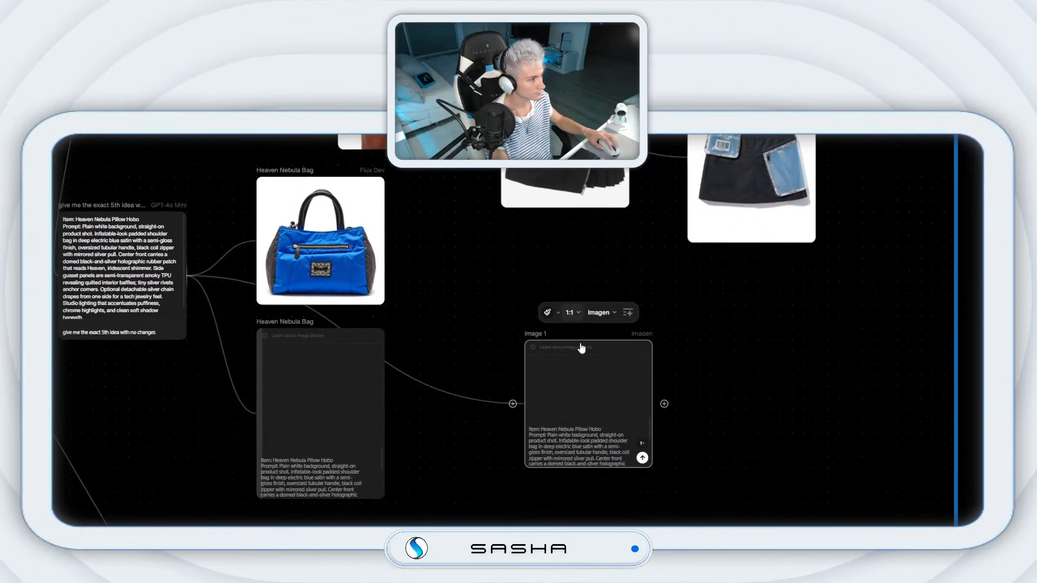
click(571, 313)
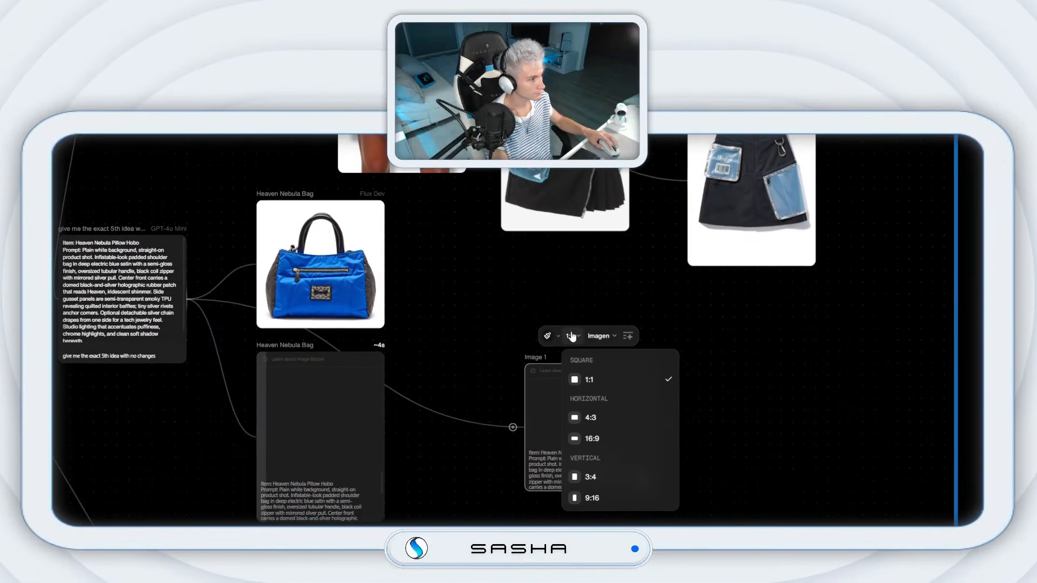
click(598, 374)
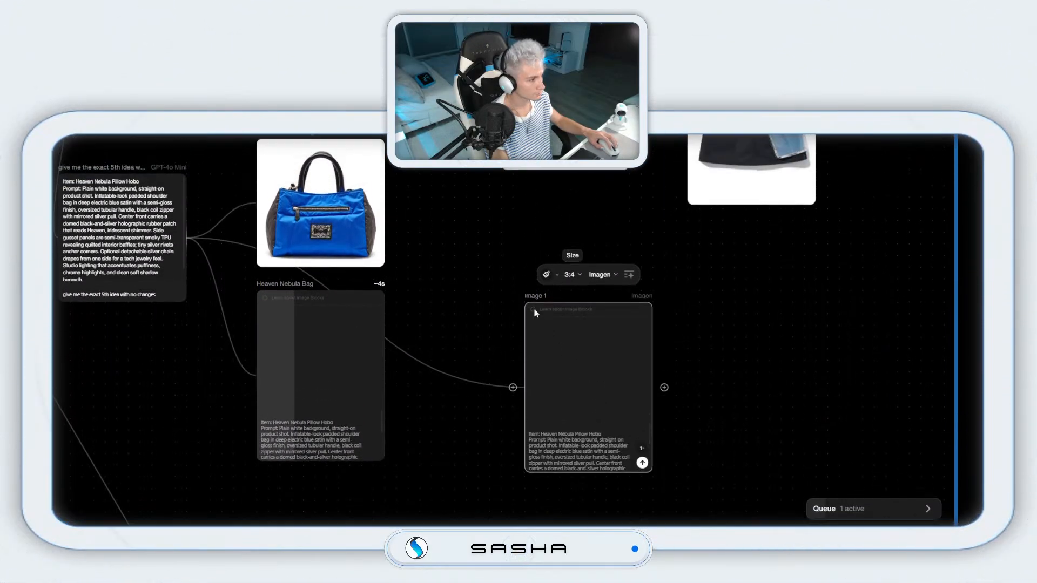
drag(532, 297, 474, 228)
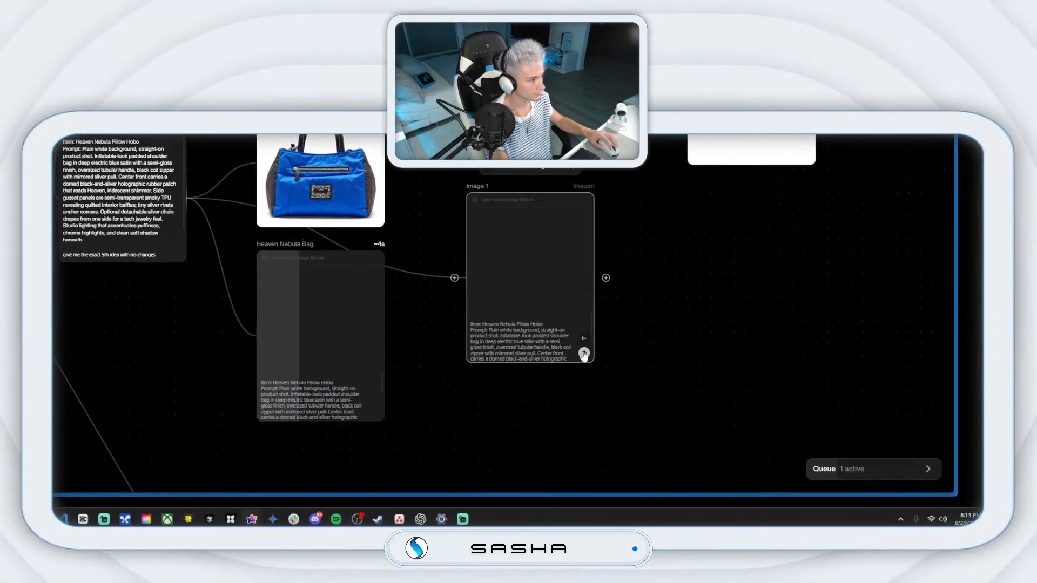
click(584, 354)
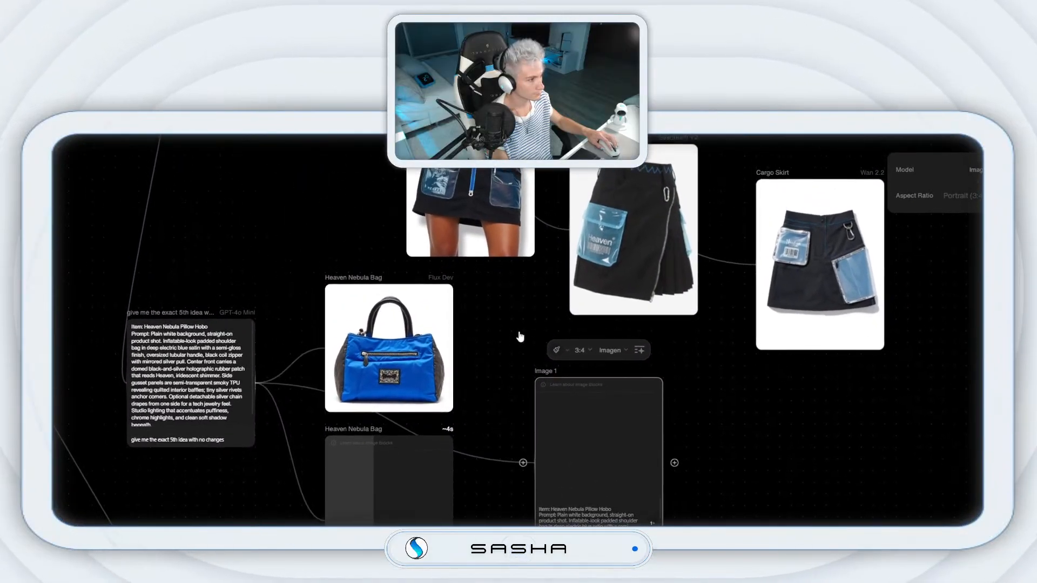
Step: Rearrange the two Flux Dev bag blocks and the Imagen block into neat columns beside the fifth idea's text block
drag(544, 369, 520, 335)
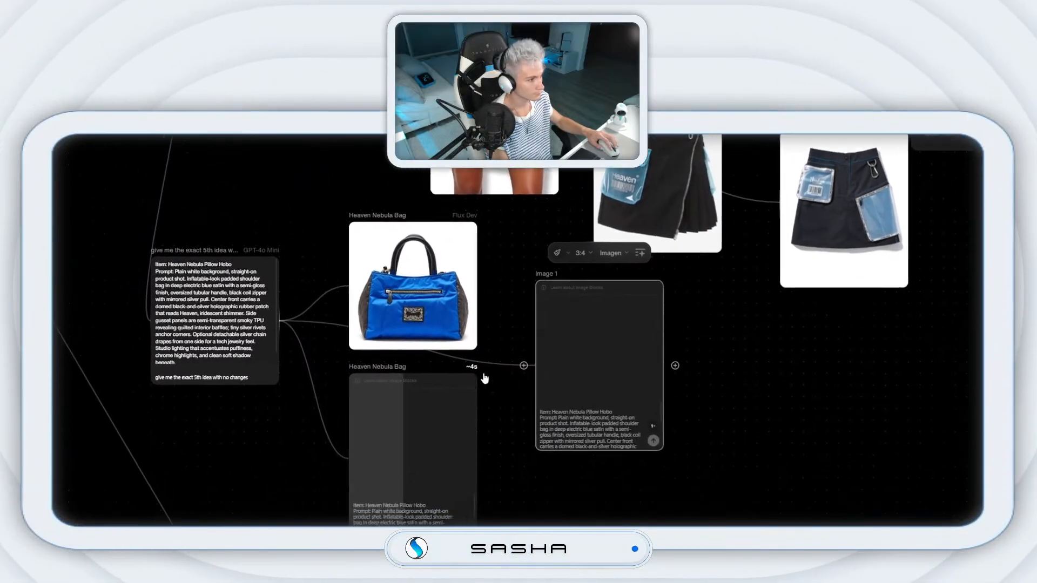
drag(356, 431, 346, 454)
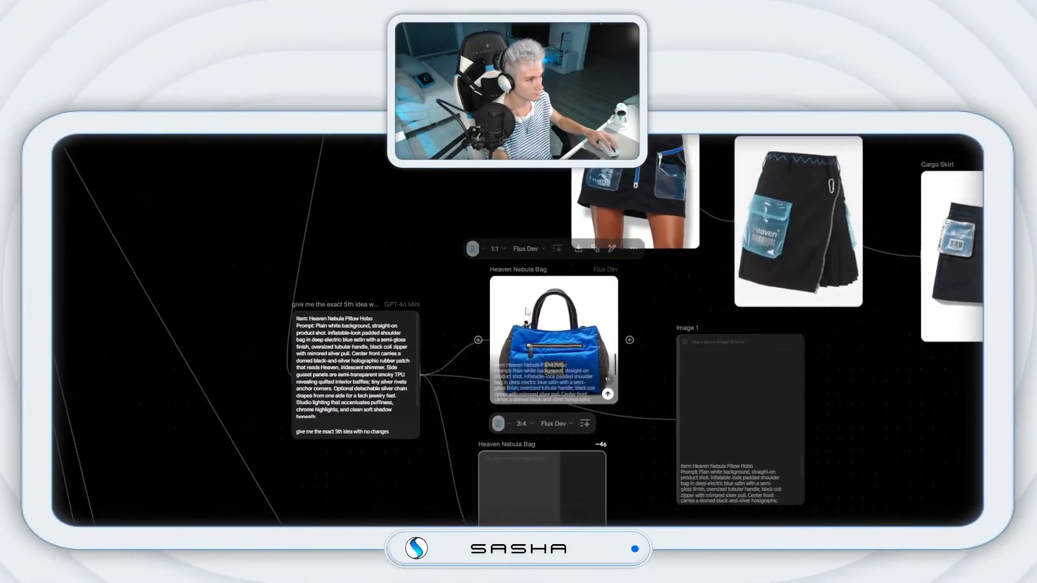
drag(520, 325, 509, 336)
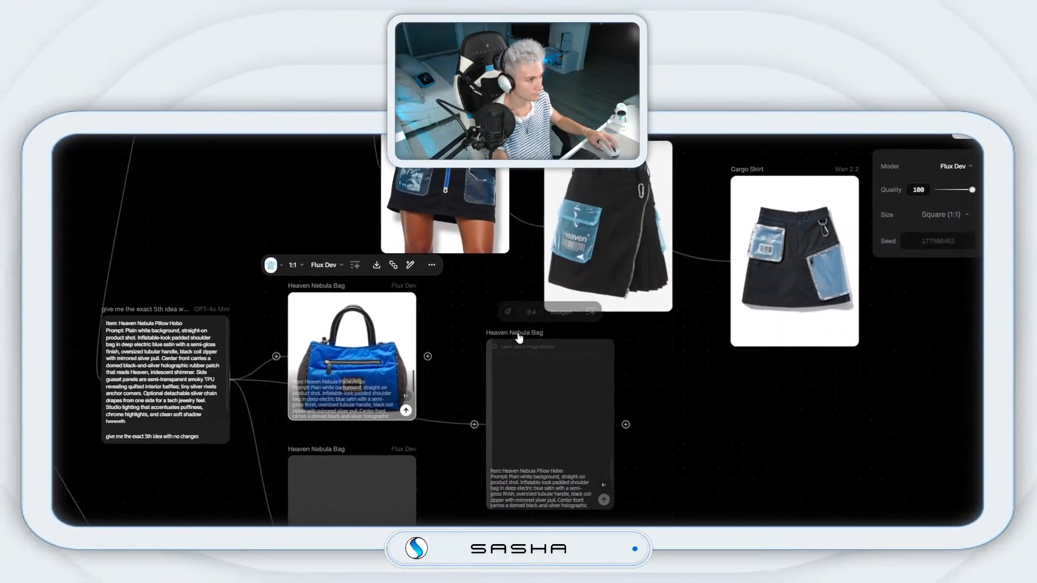
drag(716, 385, 705, 374)
drag(518, 335, 507, 335)
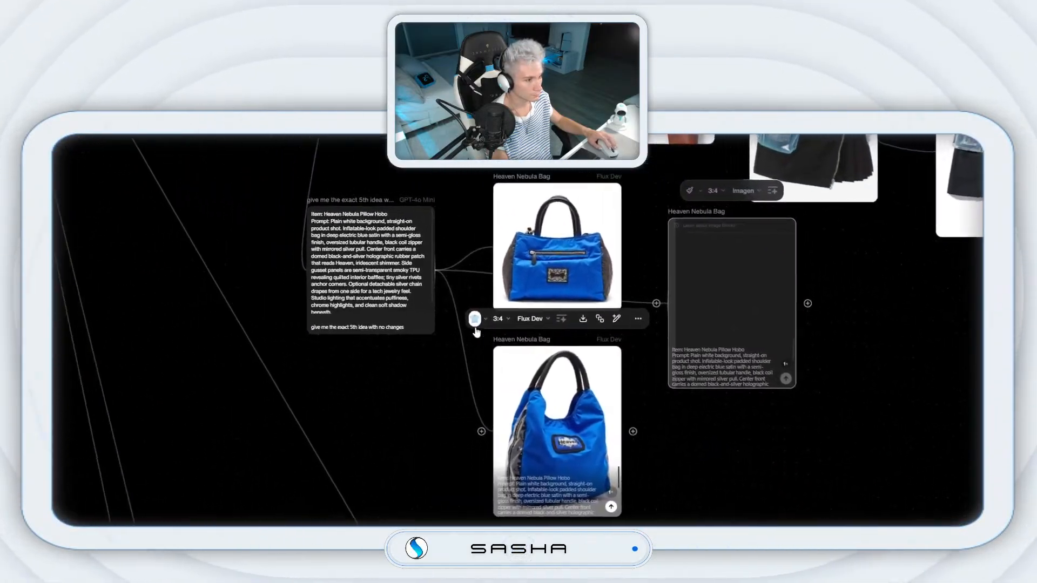
Step: Add a Seedream V3 image block in 3:4 from the fifth idea, place it below the Imagen block and generate it
drag(447, 270, 705, 474)
click(520, 333)
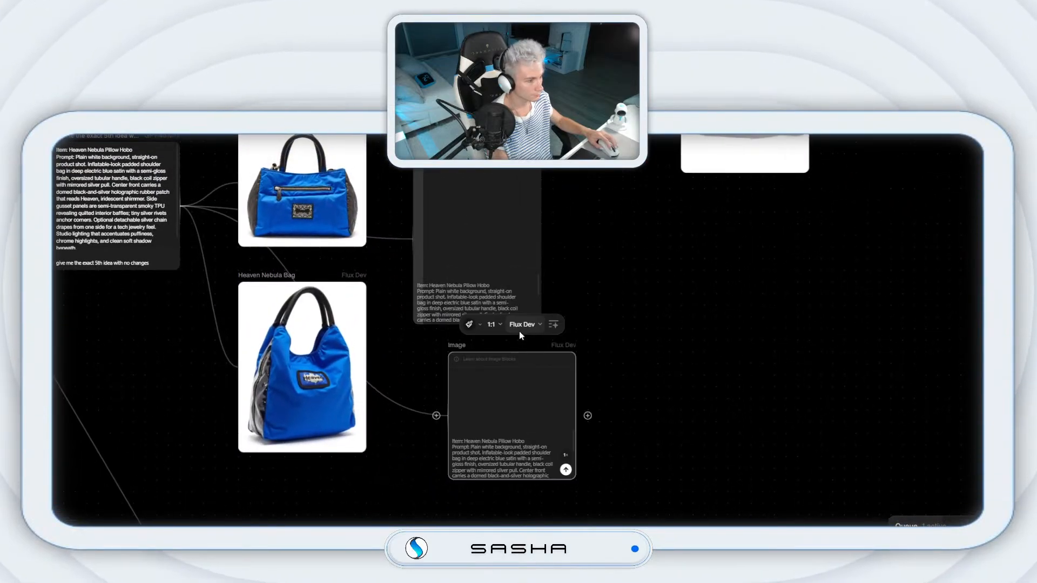
click(504, 323)
click(517, 416)
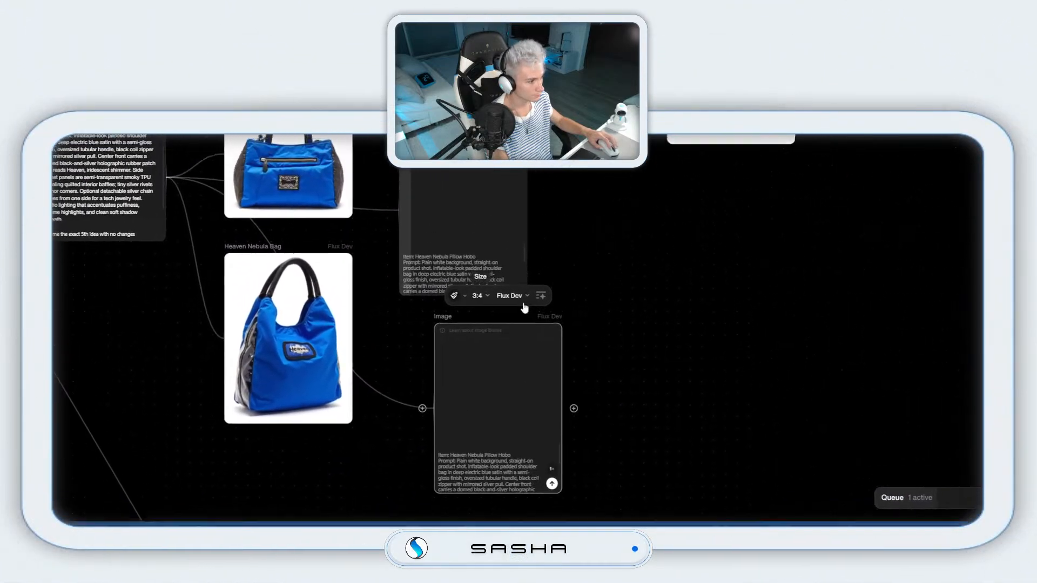
click(523, 265)
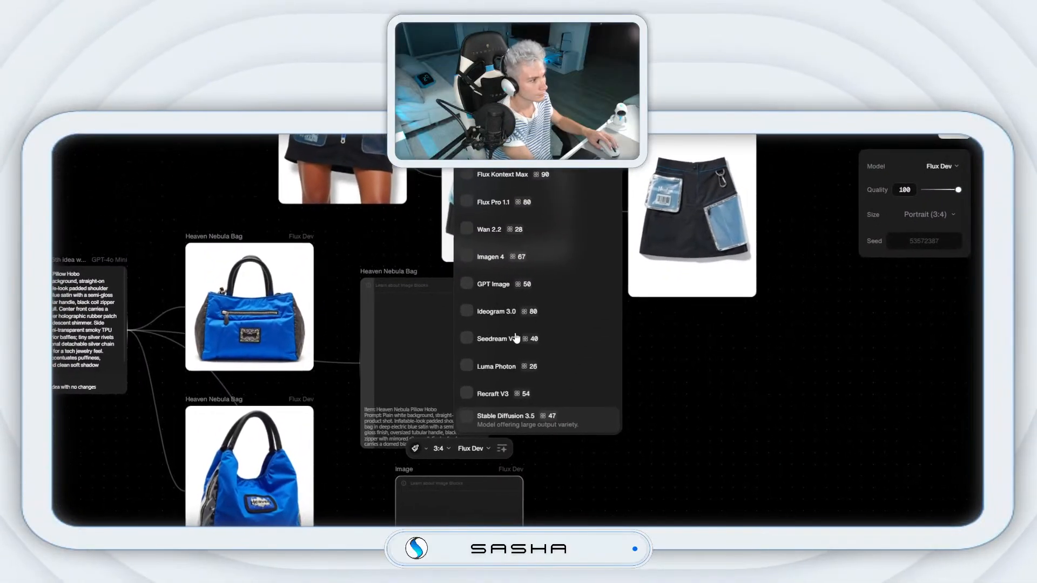
click(519, 333)
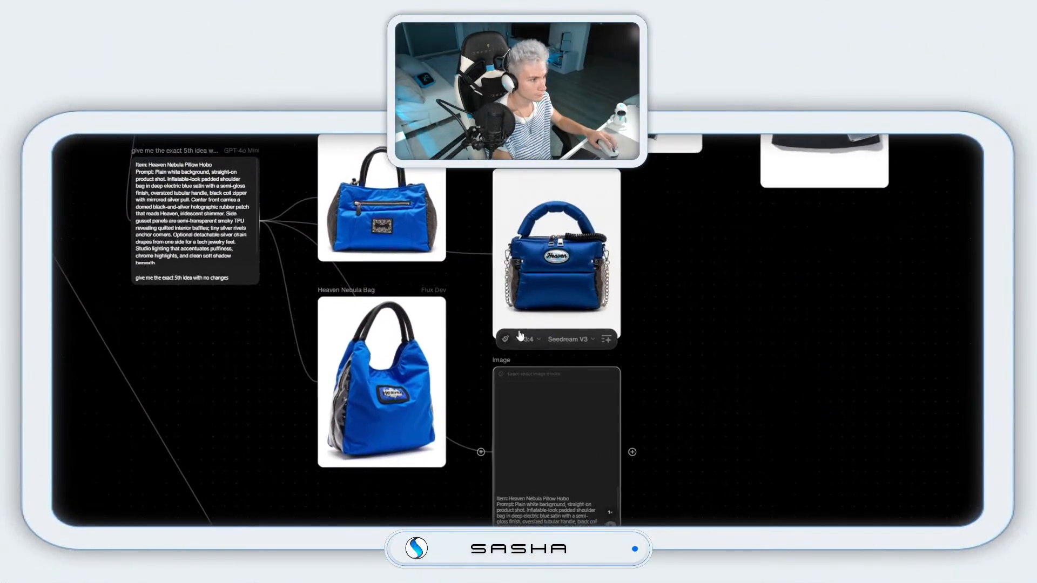
Step: Add a Wan 2.2 image block in 3:4 from the fifth idea, place it beside the Seedream V3 bag block and generate it
drag(679, 407, 540, 340)
click(588, 338)
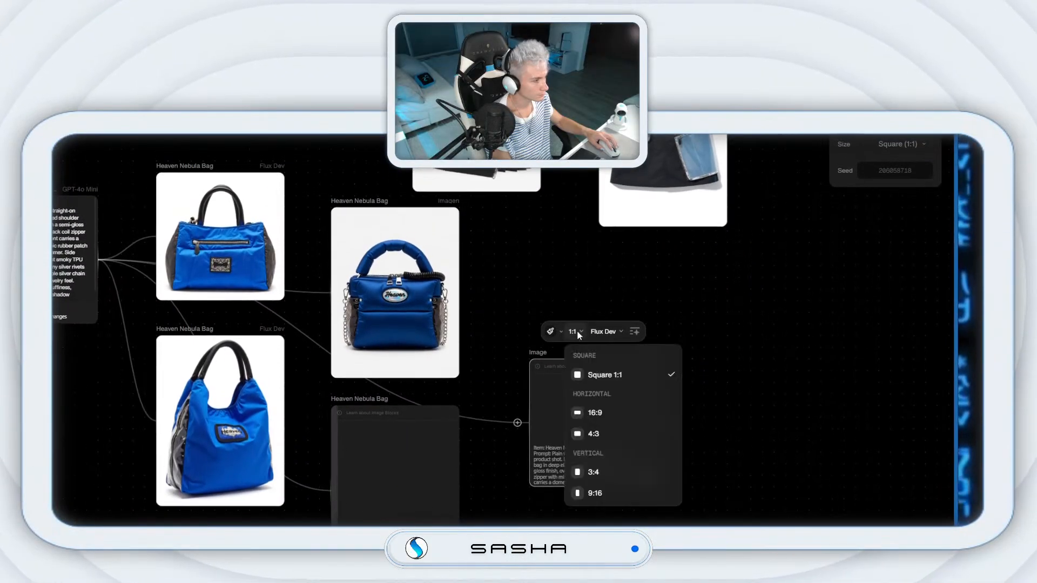
click(593, 472)
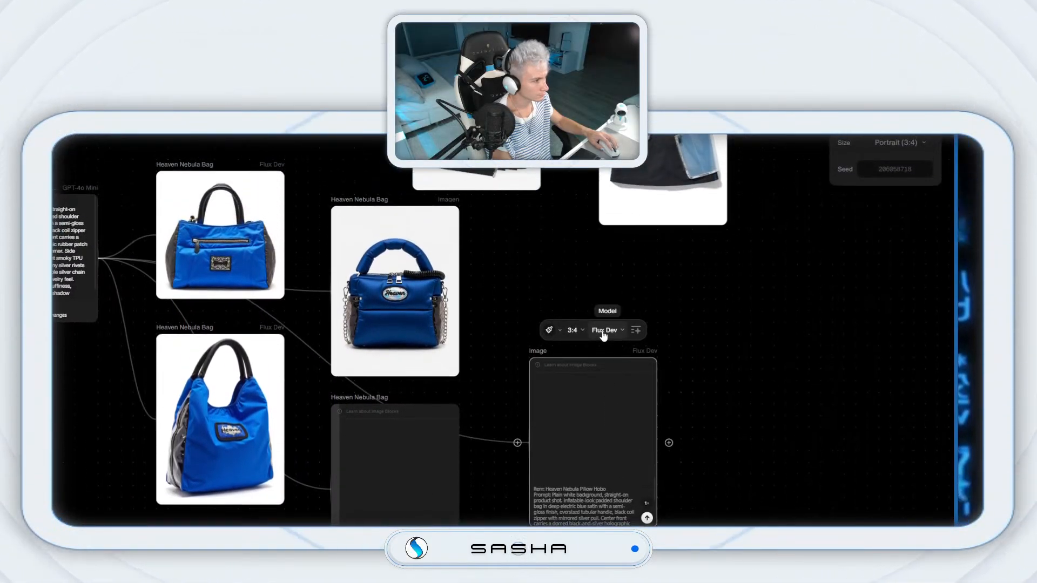
click(604, 331)
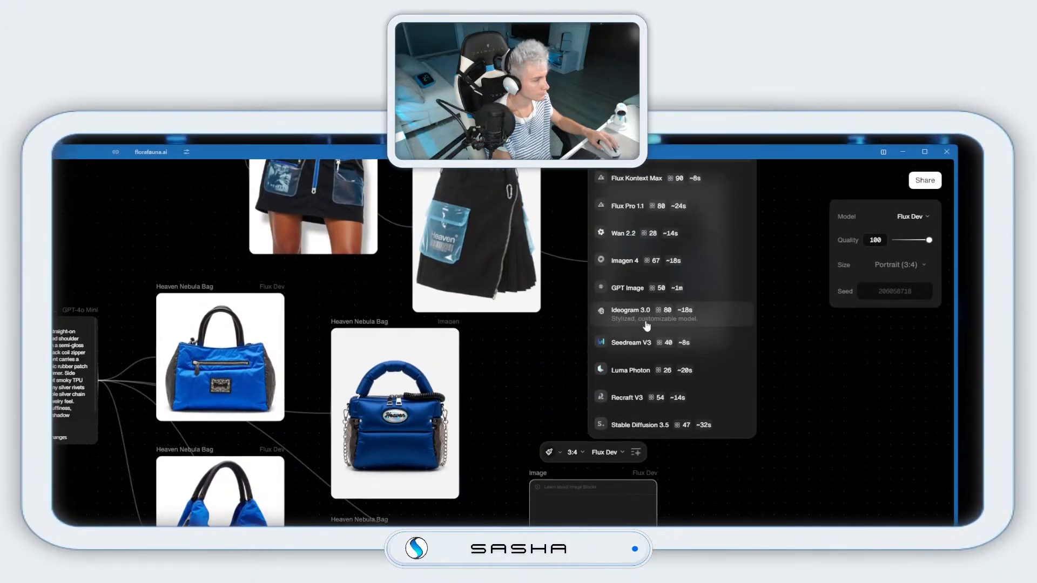
click(637, 298)
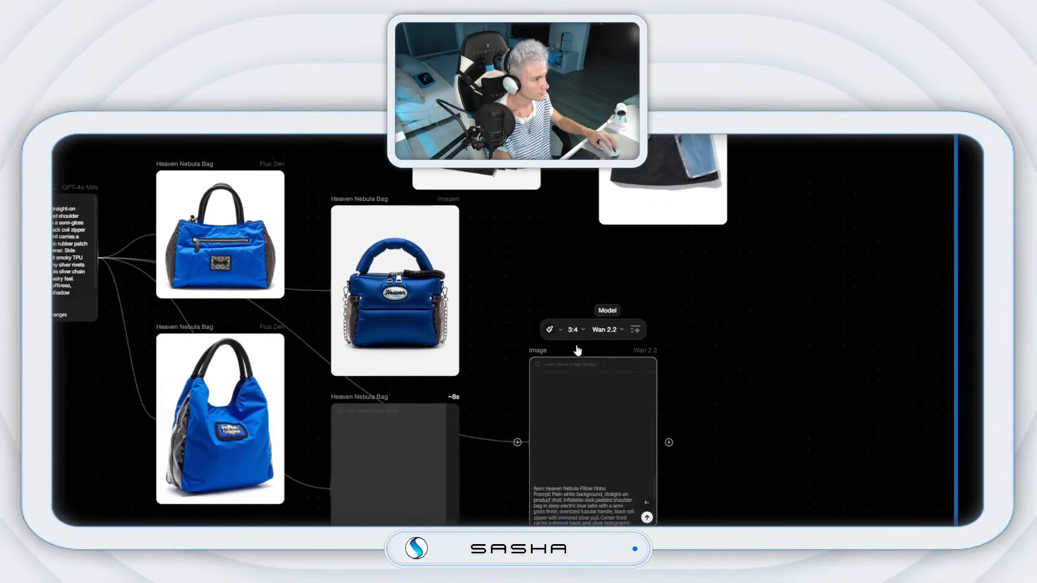
click(646, 407)
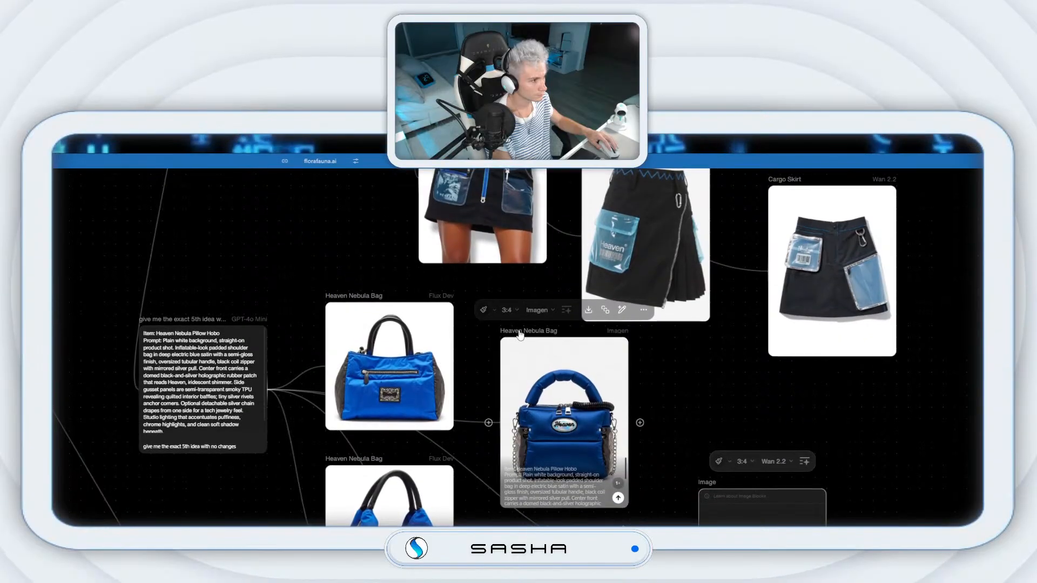
Step: Nudge the Imagen bag block, add another 3:4 image block from the fifth idea and position it beside the Imagen block, above the Wan block
mouse_move(520, 333)
mouse_down()
mouse_move(508, 333)
mouse_move(533, 335)
mouse_move(519, 336)
mouse_up()
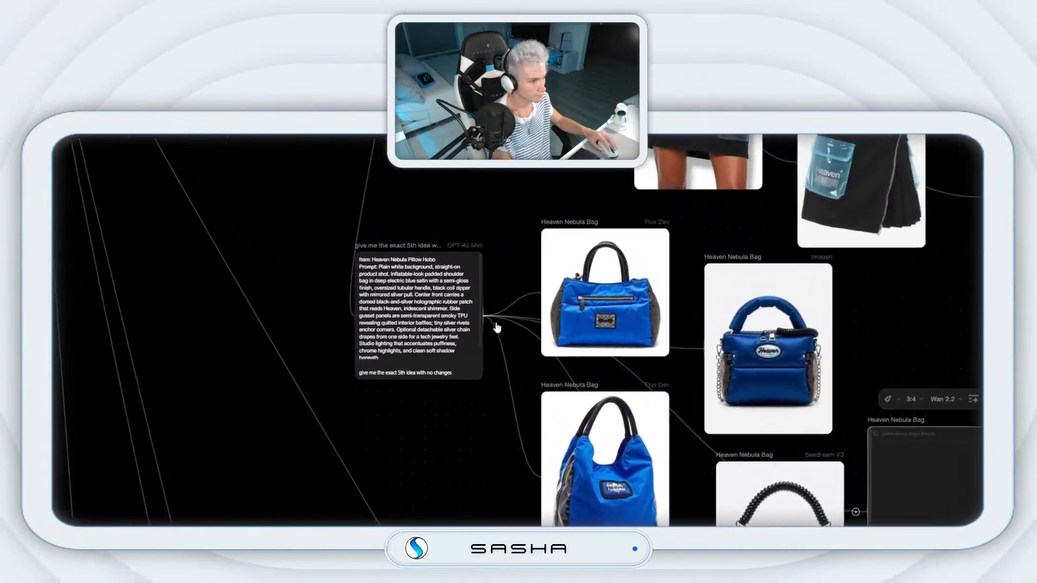
drag(251, 205, 743, 234)
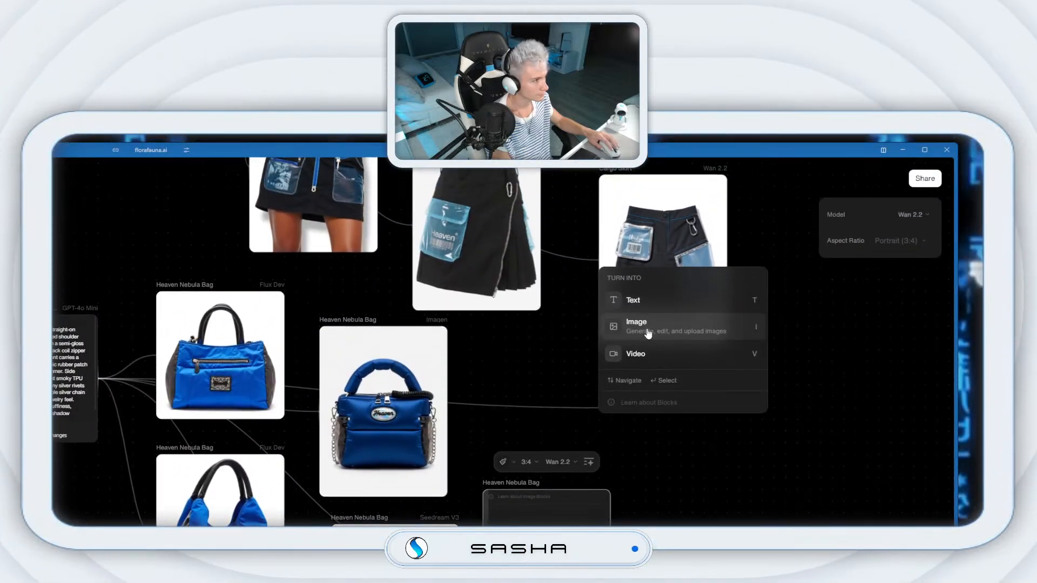
click(649, 249)
click(643, 246)
click(674, 356)
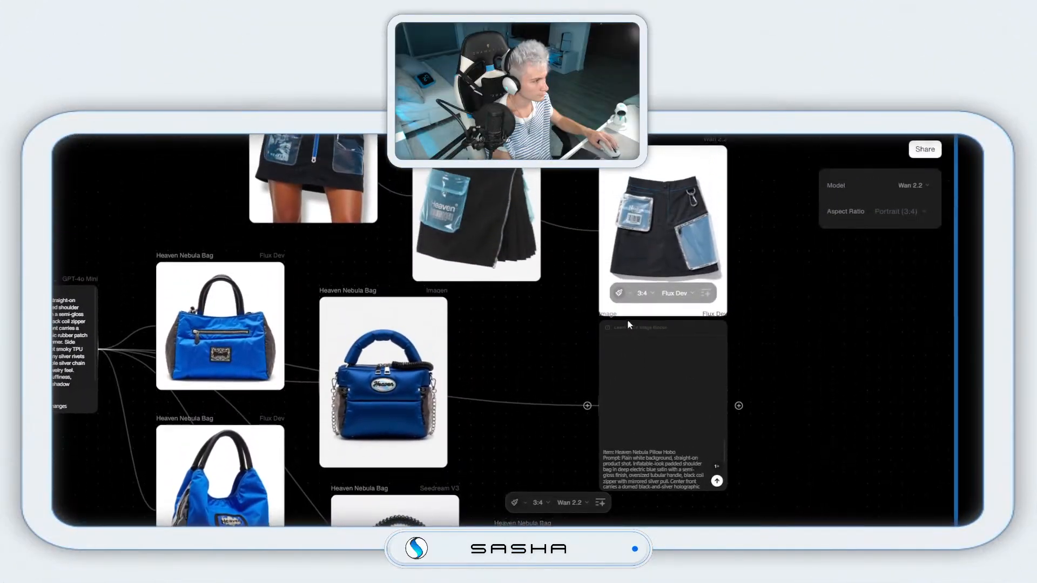
drag(601, 330, 506, 322)
click(582, 309)
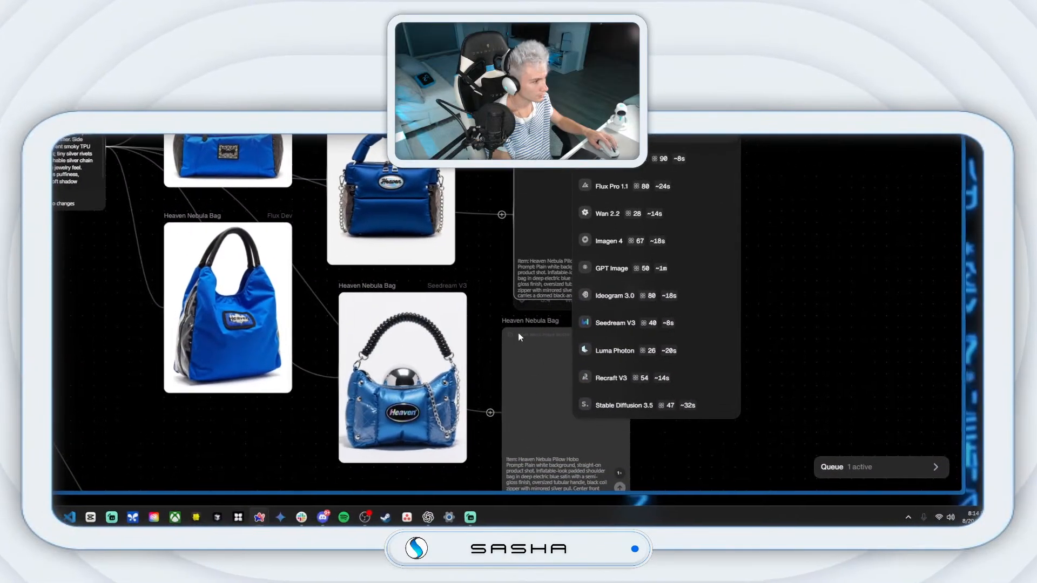
click(520, 337)
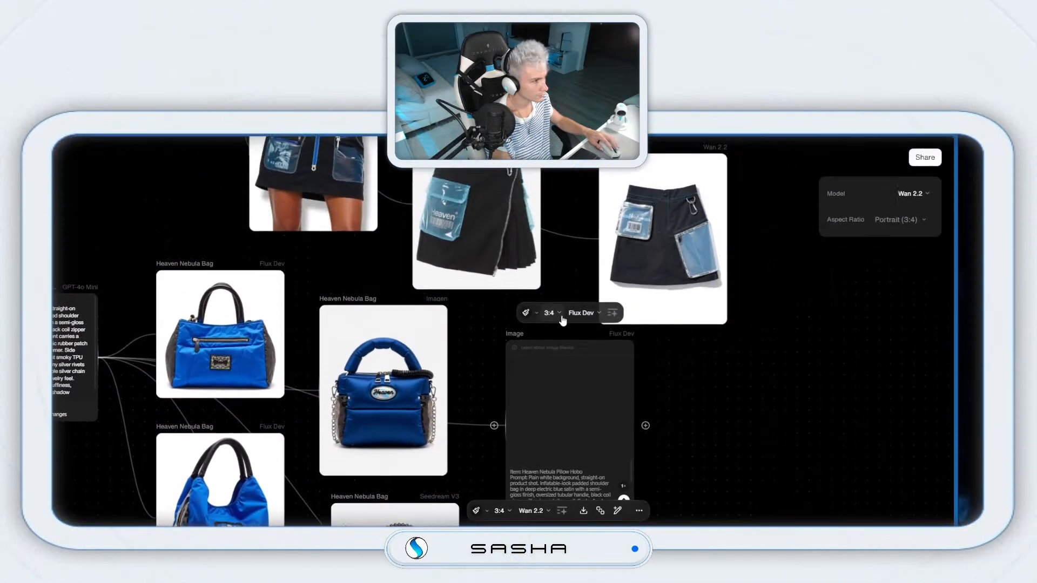
Step: Switch the new image block to Flux Kontext Max in 3:4 and generate the bag image
click(567, 315)
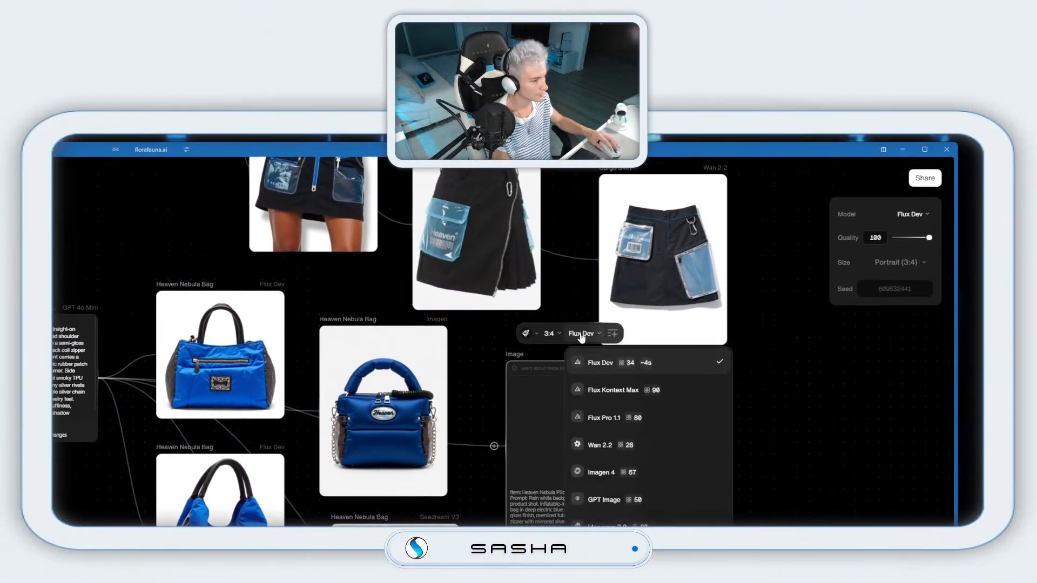
click(653, 301)
click(545, 270)
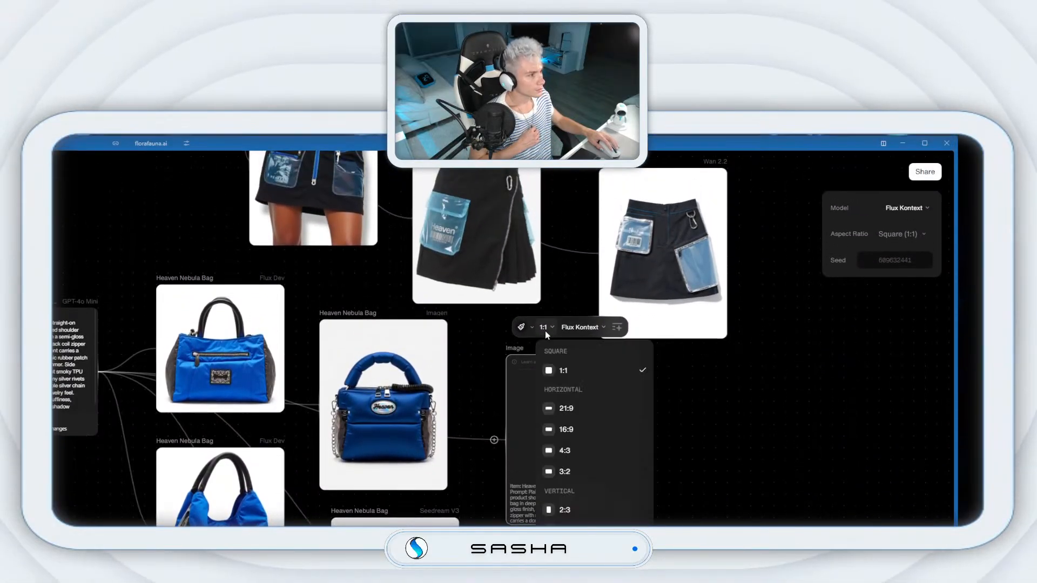
click(577, 469)
click(624, 335)
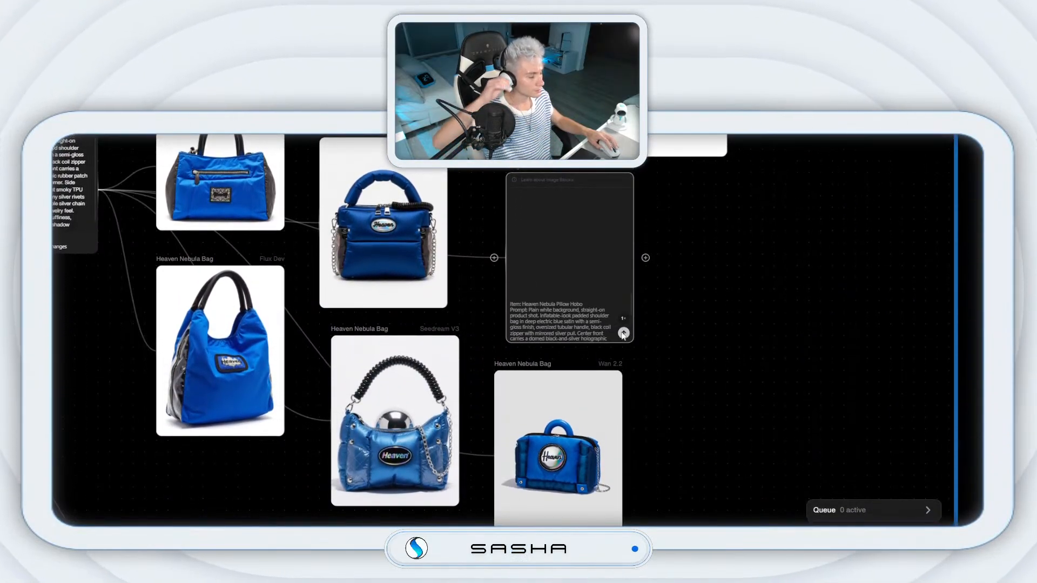
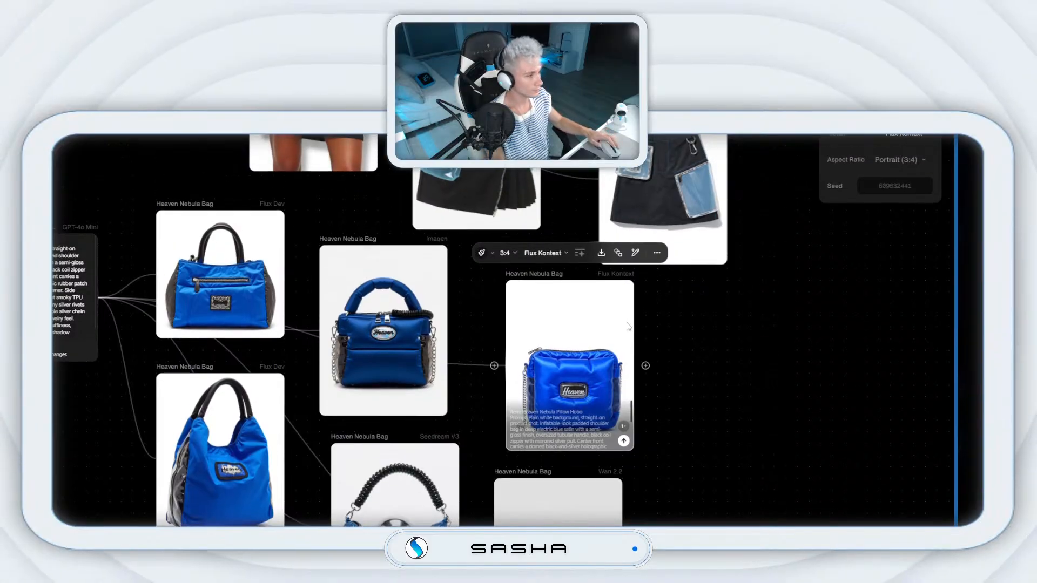
Step: Survey the whole HEAVN Workflow canvas, from the bag images to the LoRA training products and the other collection branches
scroll(663, 337, down, 3)
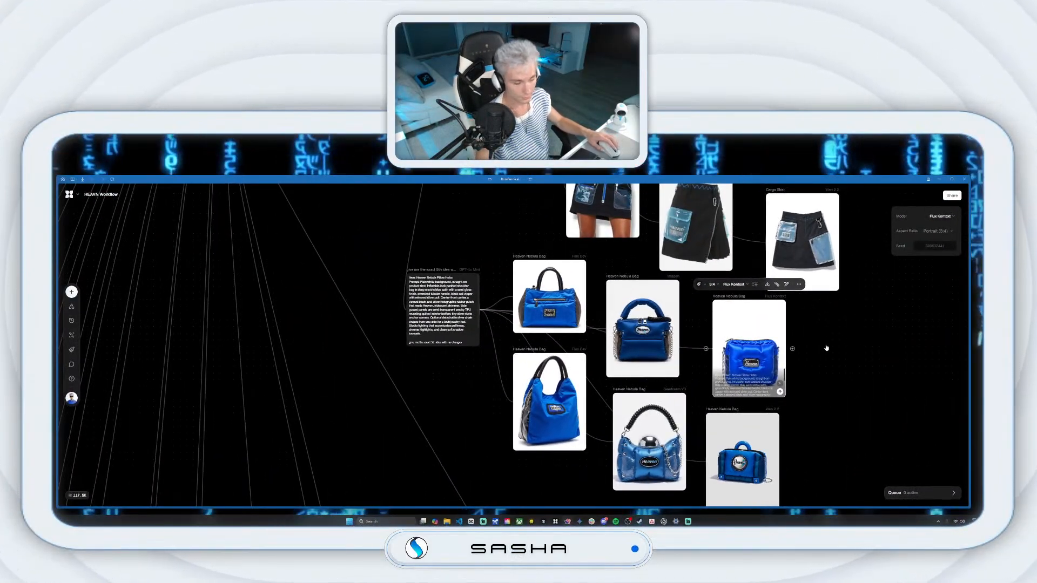
scroll(827, 348, down, 2)
scroll(853, 318, down, 2)
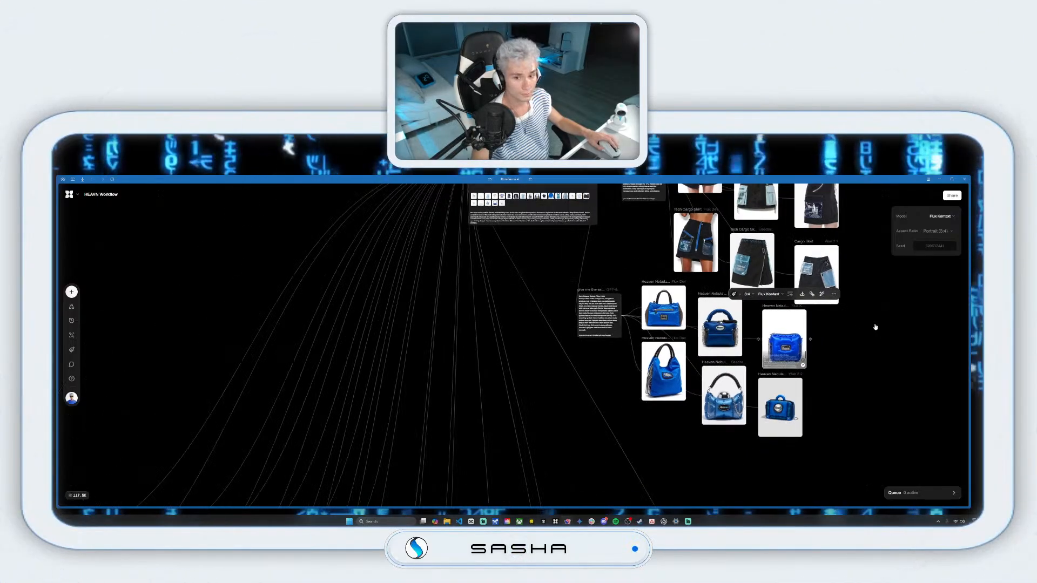
scroll(875, 327, down, 4)
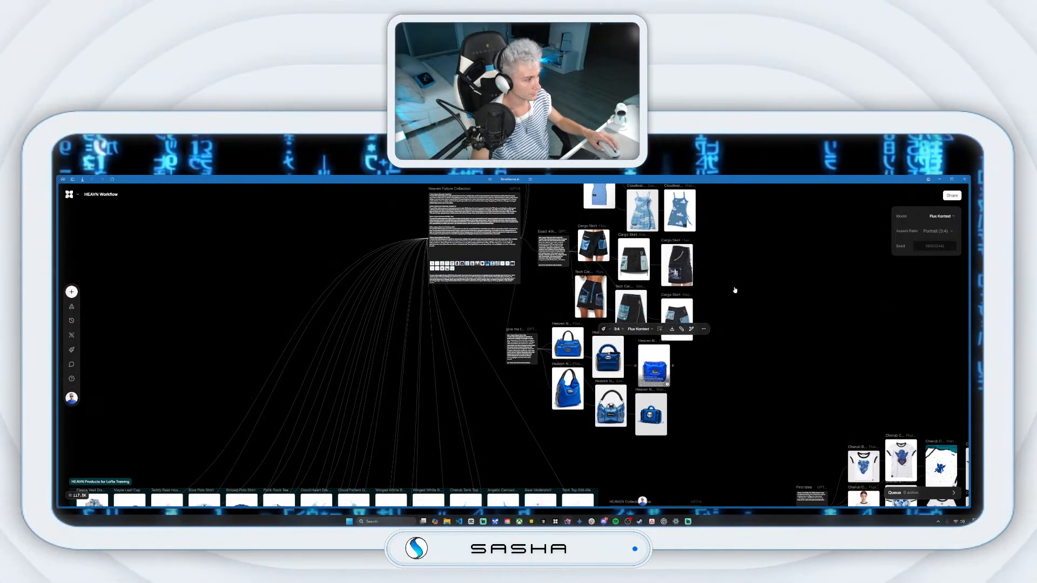
scroll(737, 293, down, 3)
scroll(737, 292, right, 2)
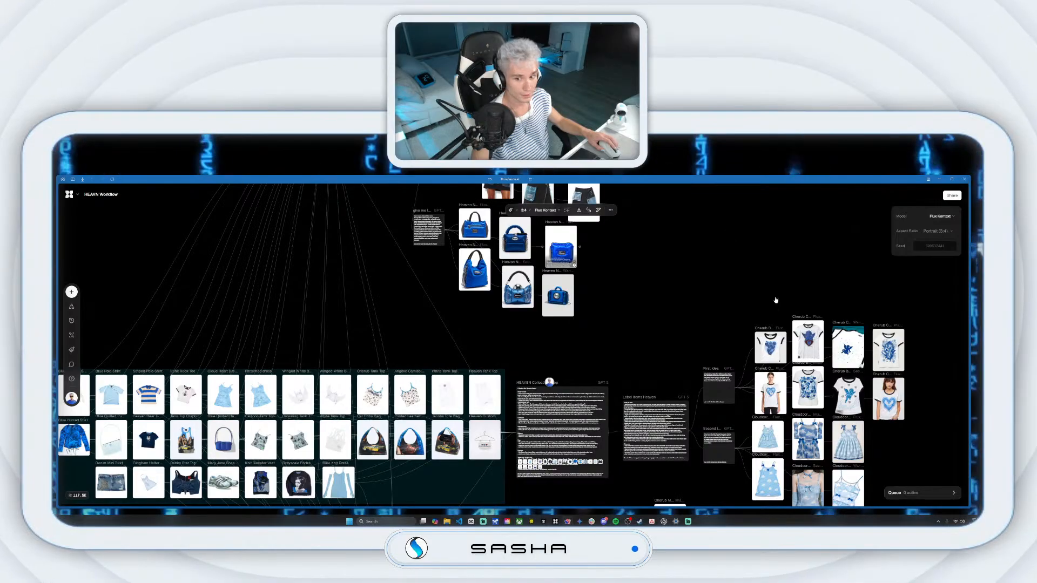
scroll(766, 327, down, 2)
drag(871, 414, 827, 339)
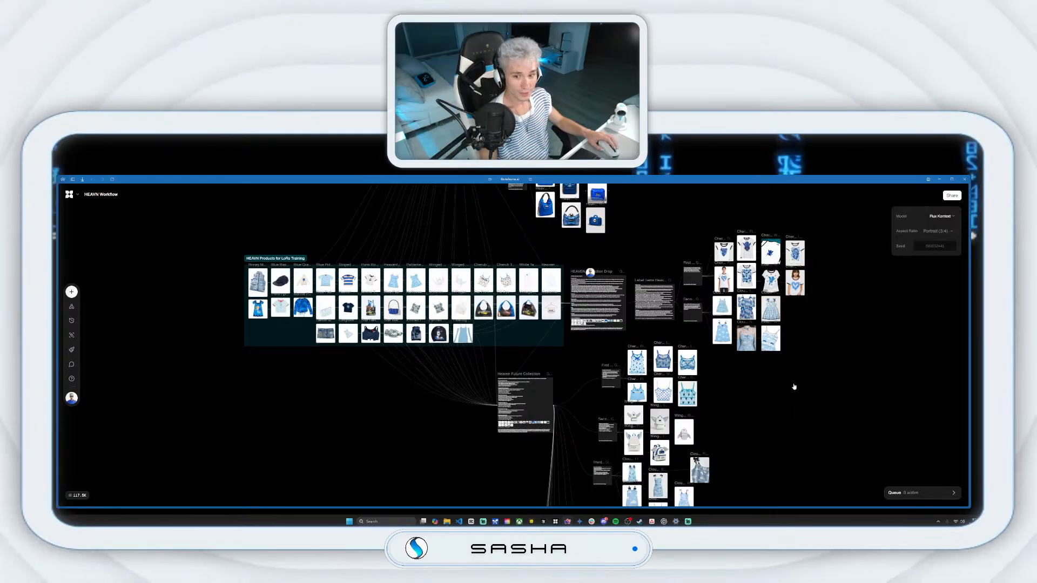
Step: Examine the product images generated for each idea along the Heaven Future Collection branch, going down the column and back up
scroll(790, 387, down, 5)
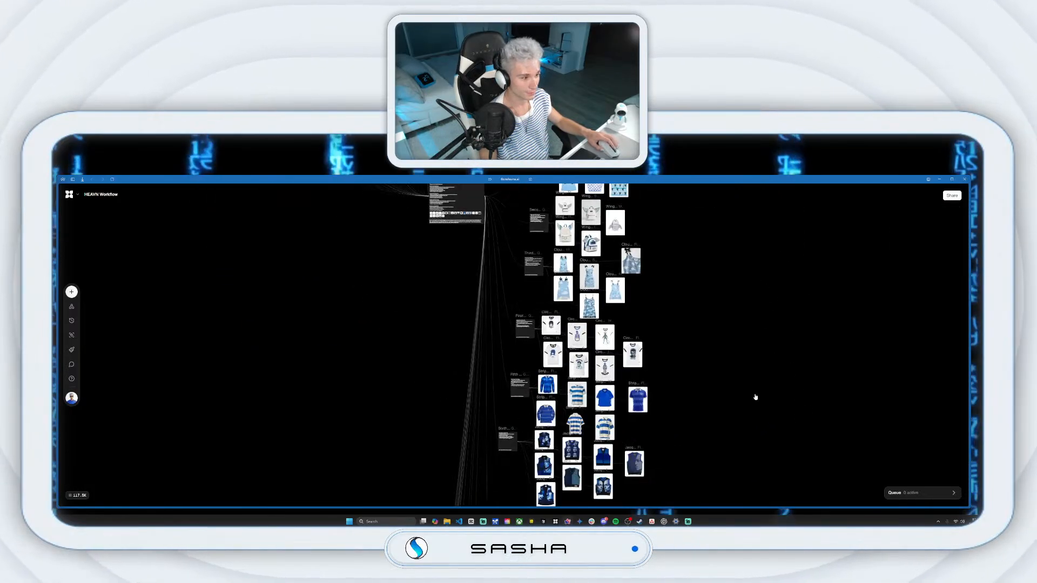
drag(756, 397, 726, 337)
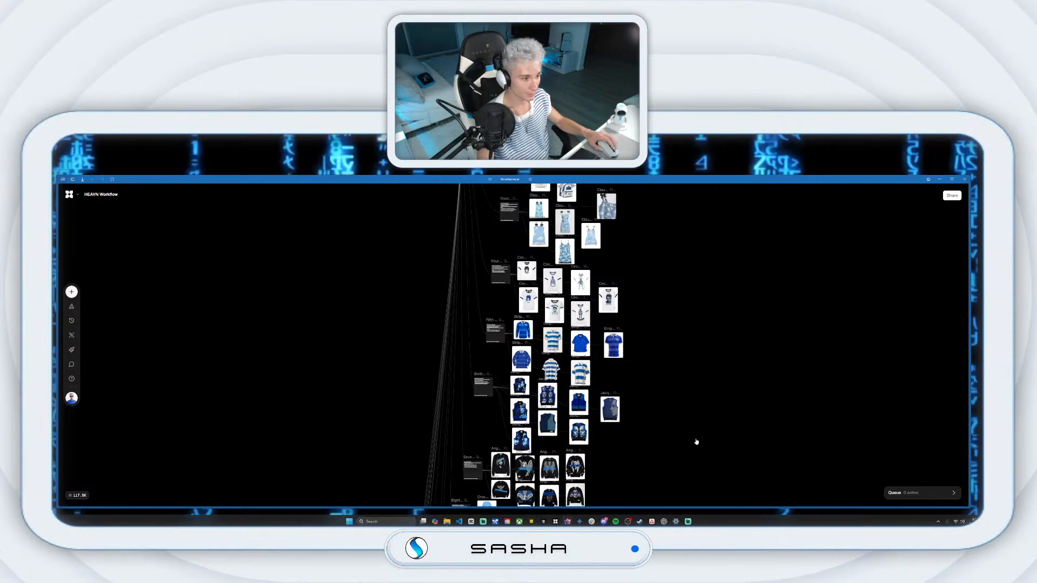
drag(696, 443, 672, 301)
drag(676, 343, 685, 276)
scroll(685, 275, down, 10)
scroll(688, 417, down, 5)
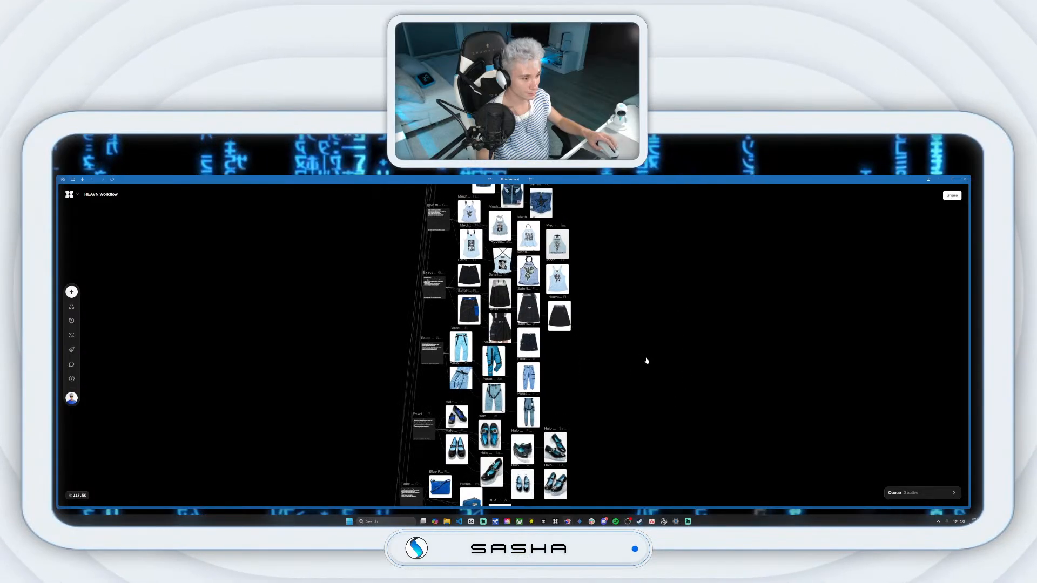
scroll(617, 366, up, 2)
scroll(638, 287, up, 10)
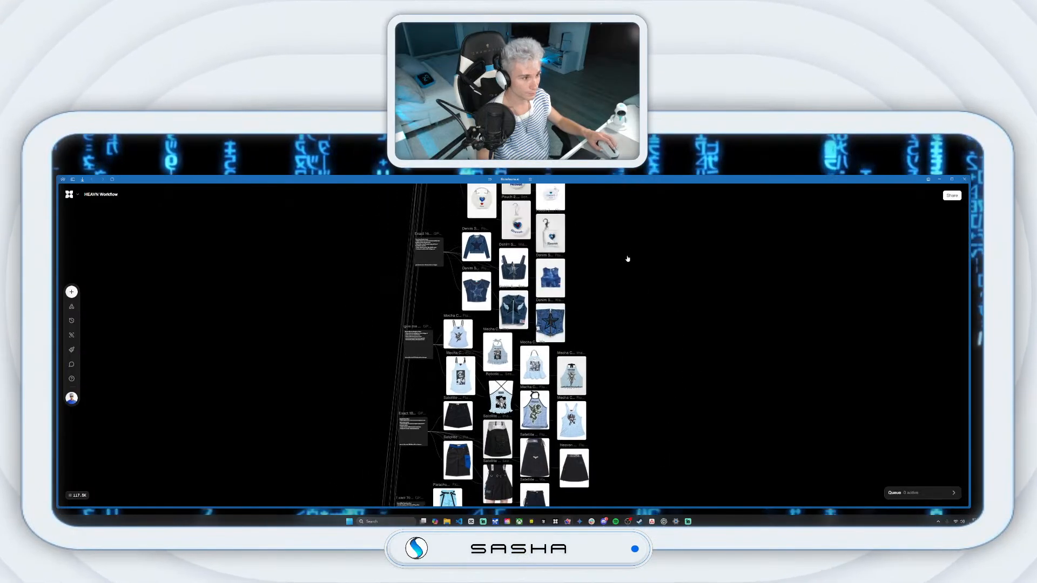
scroll(698, 409, up, 8)
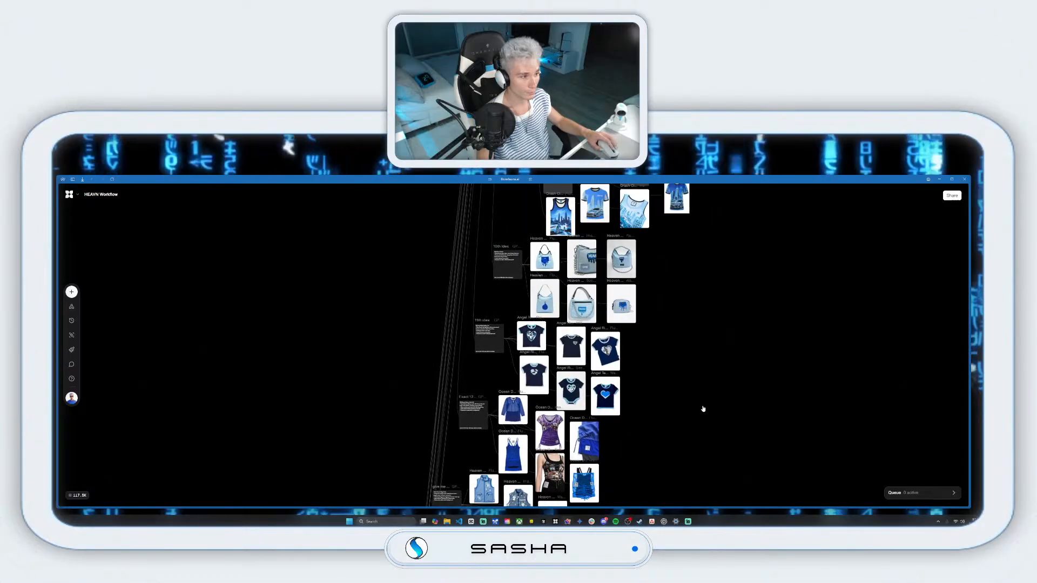
scroll(685, 437, up, 10)
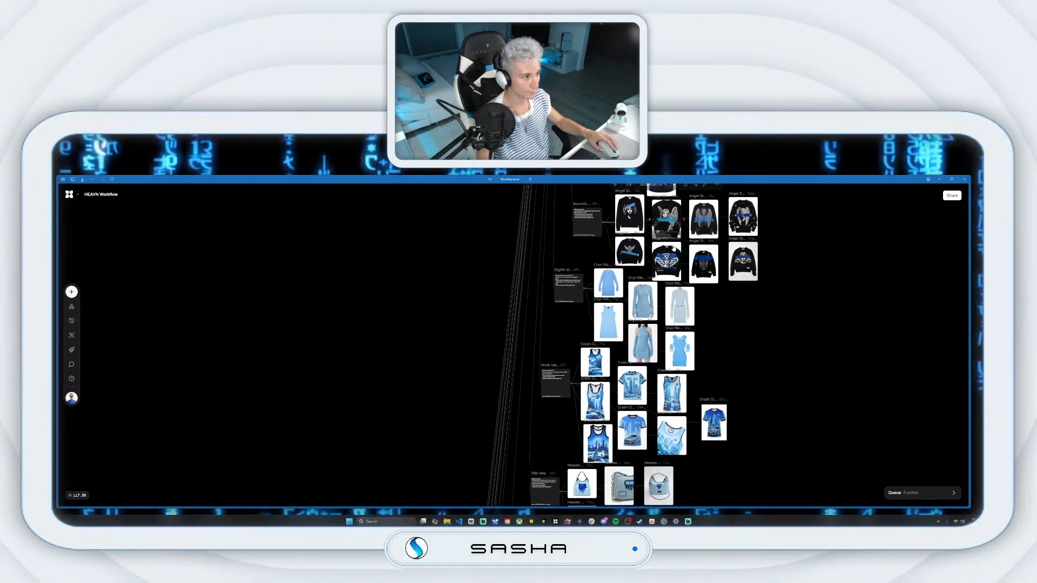
scroll(698, 422, up, 8)
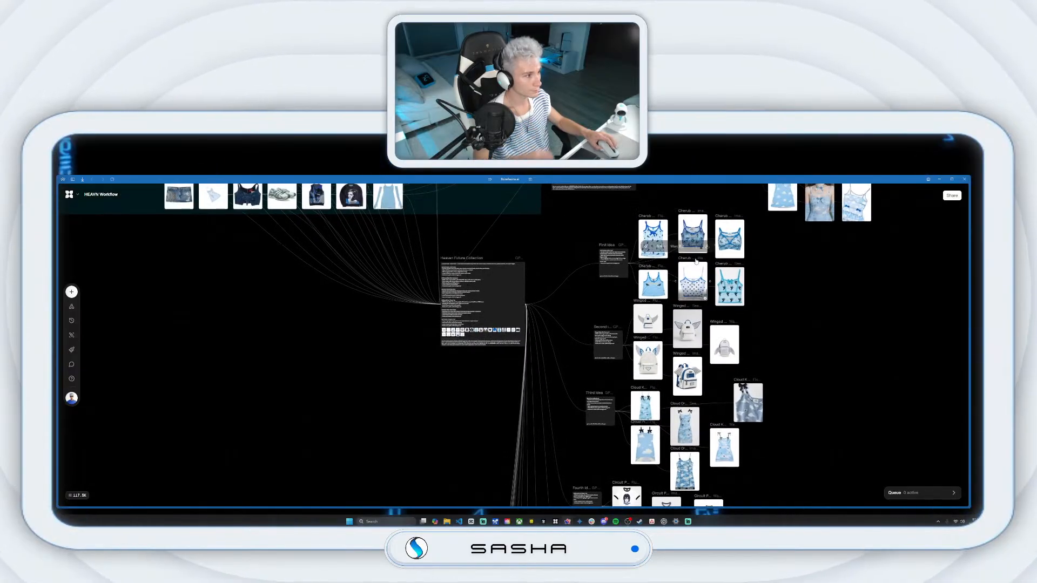
Step: Review the Heaven Future Collection results at closer range, from the first idea's tops and backpacks down to the handbags and tees
key(super)
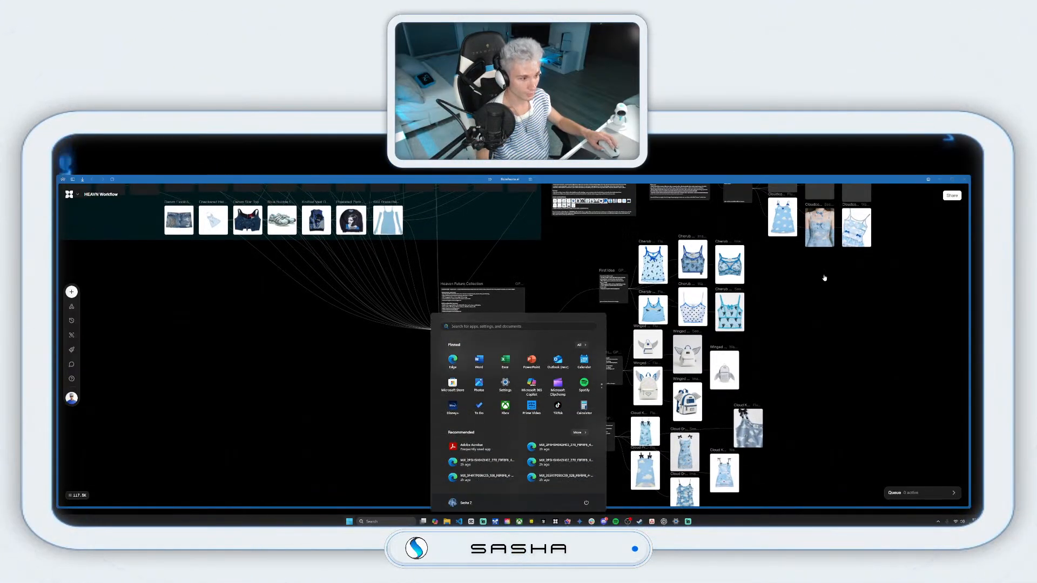
key(super)
scroll(763, 299, up, 2)
scroll(762, 298, up, 3)
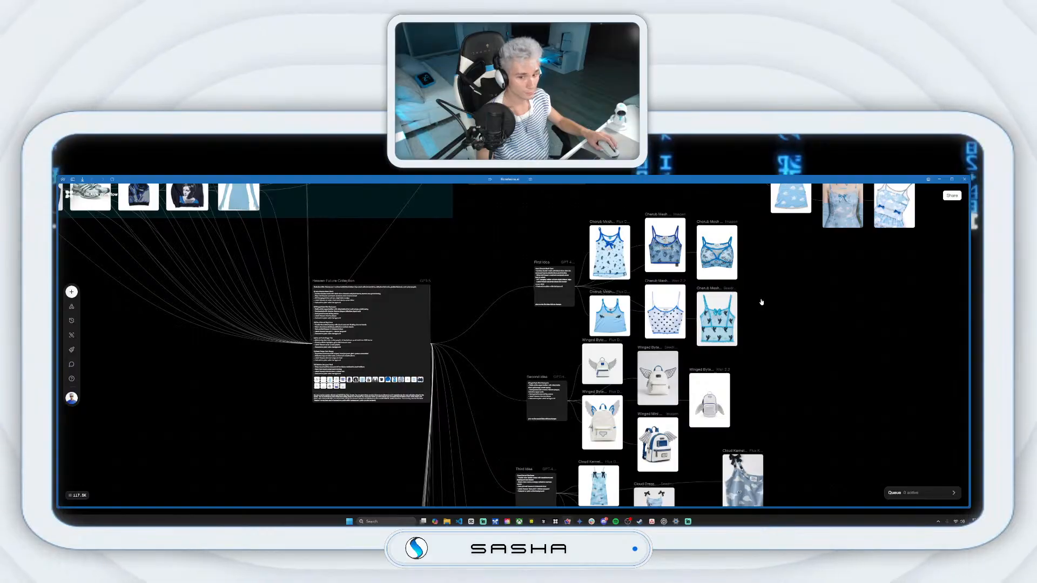
drag(712, 295, 699, 296)
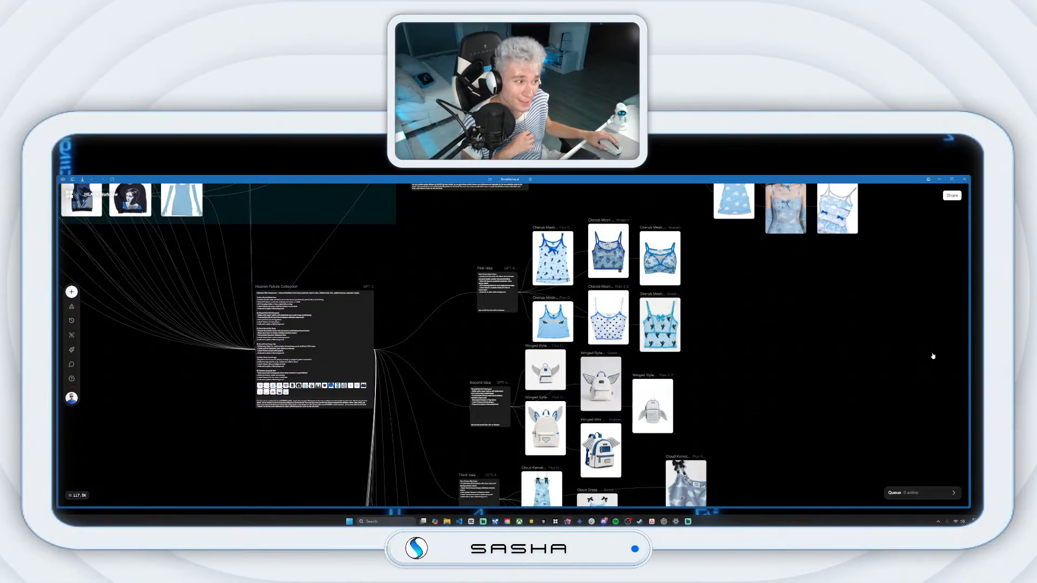
mouse_move(765, 405)
mouse_down()
mouse_move(757, 365)
mouse_move(763, 399)
mouse_up()
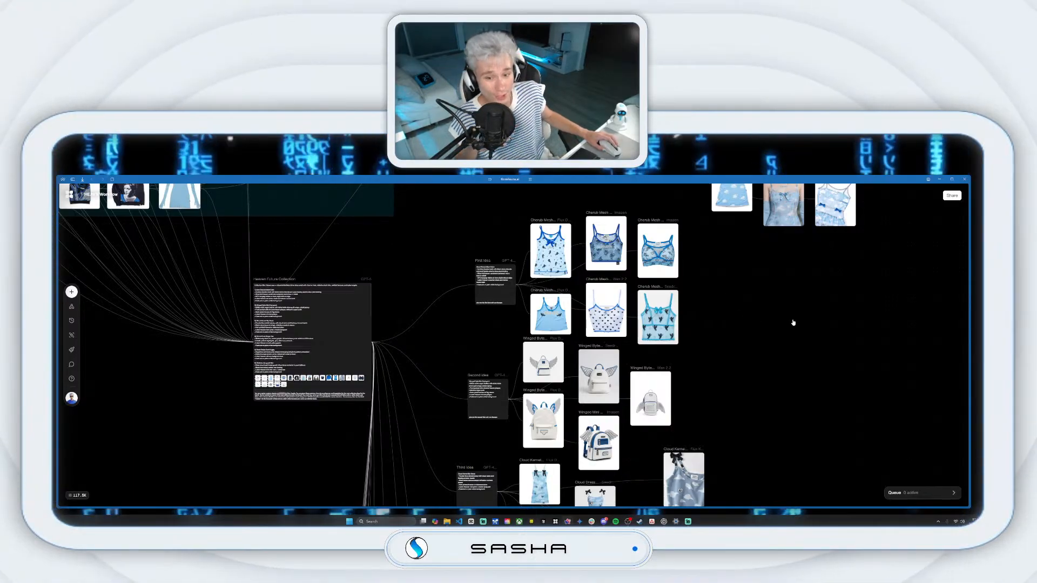
scroll(790, 363, down, 5)
scroll(798, 323, down, 10)
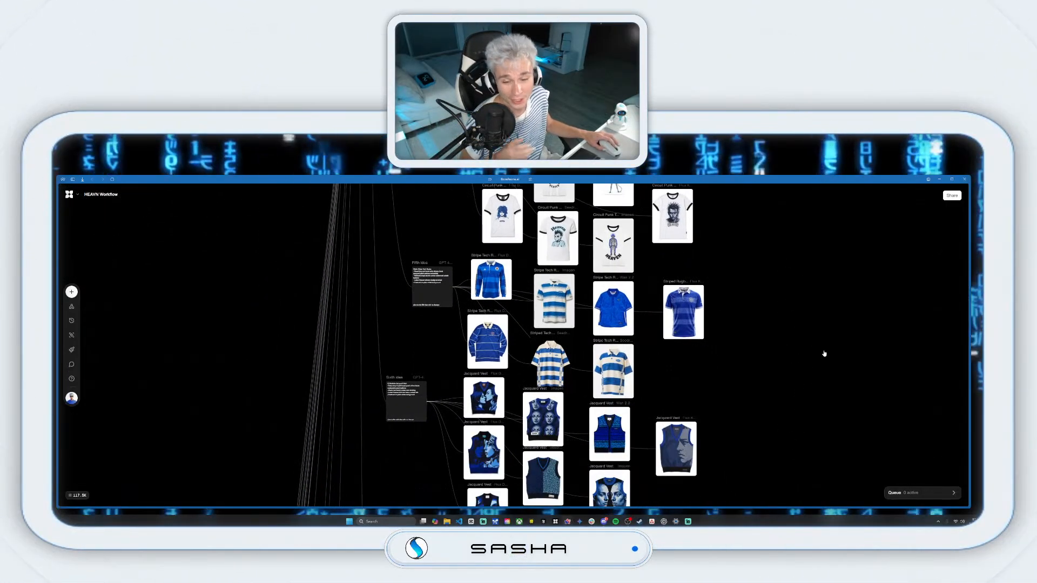
scroll(843, 387, down, 4)
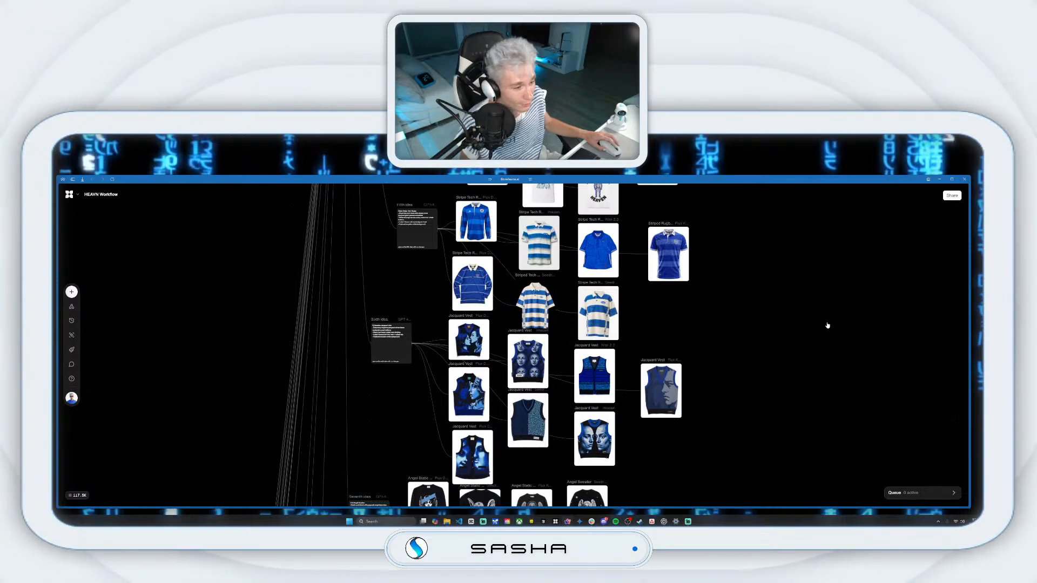
scroll(766, 355, down, 8)
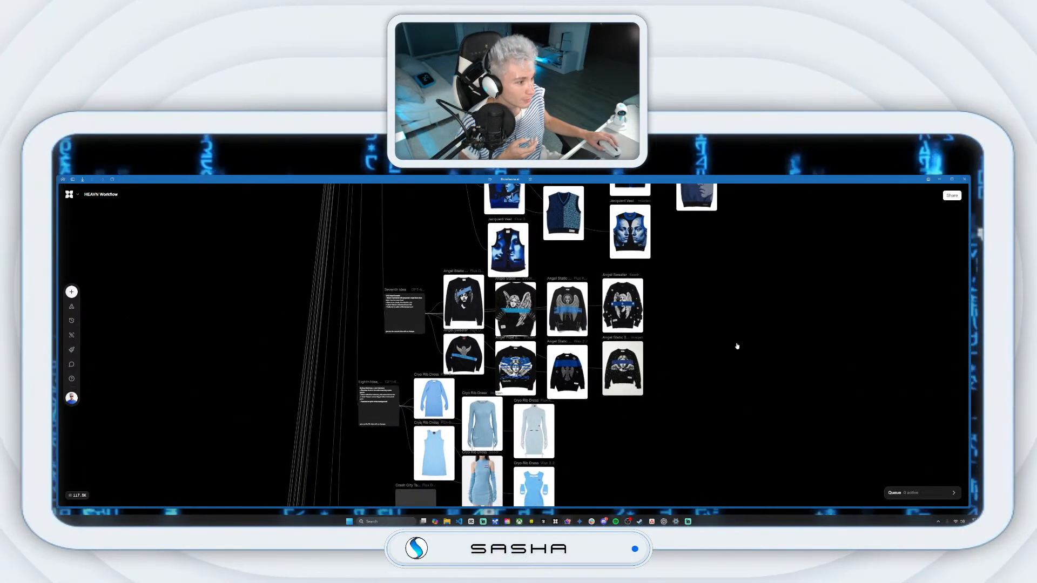
drag(672, 429, 717, 310)
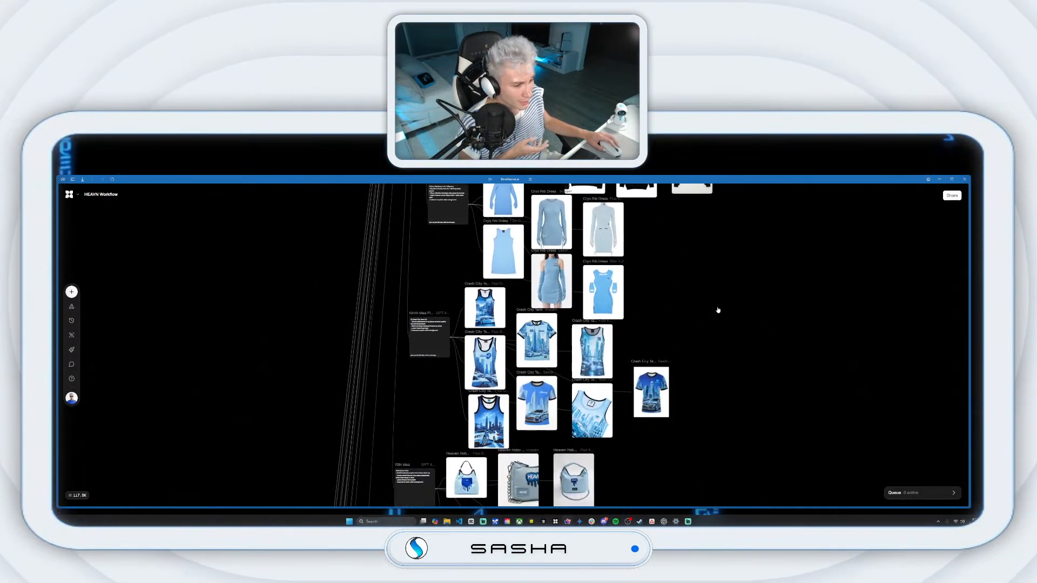
scroll(746, 405, down, 5)
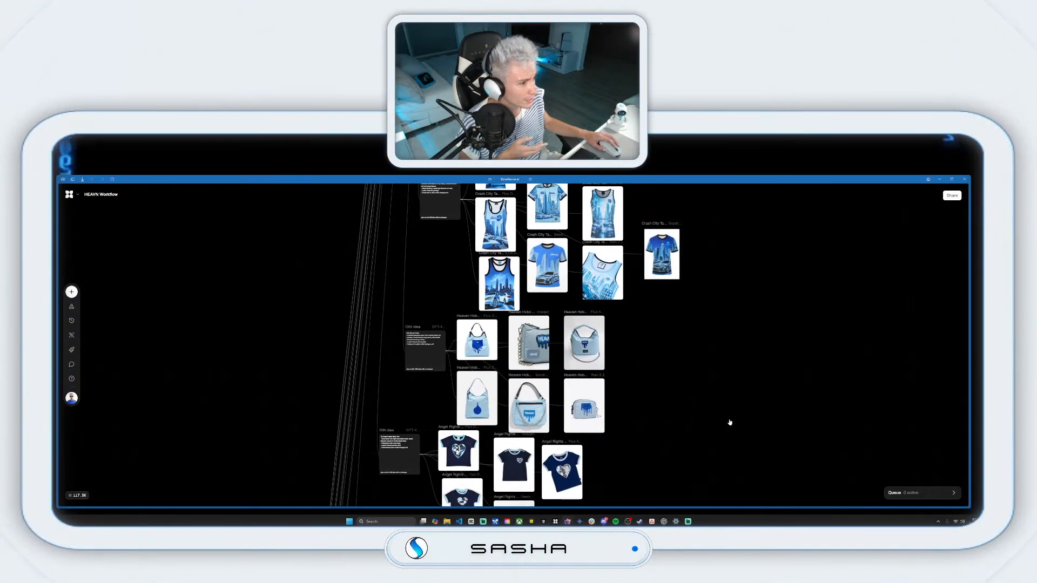
Step: Review the remaining Heaven Future Collection results, from the handbags and tees through vests, skirts, shoes and jewellery down to the final hoodies
drag(678, 416, 696, 328)
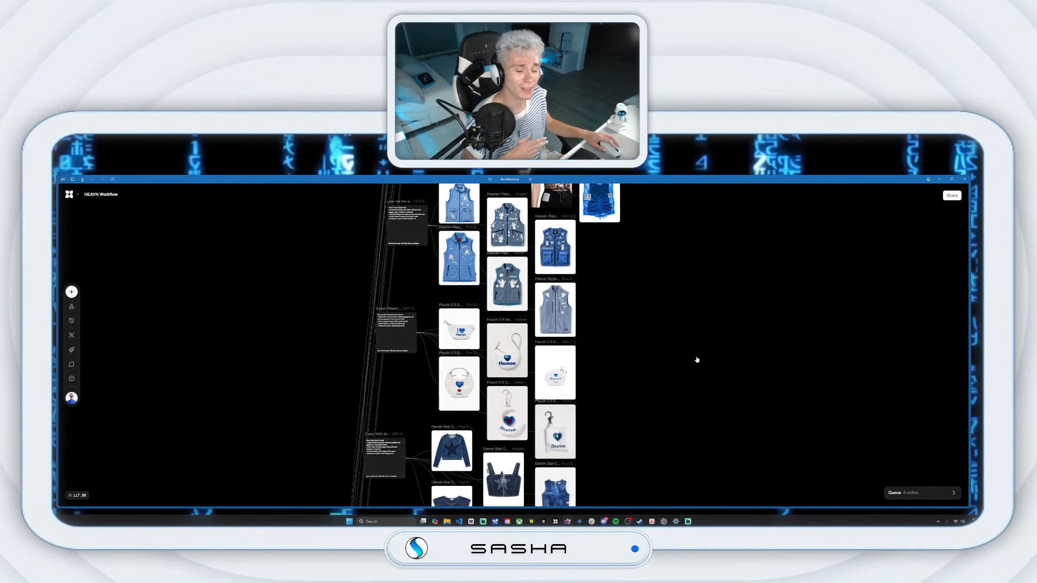
scroll(657, 394, down, 1)
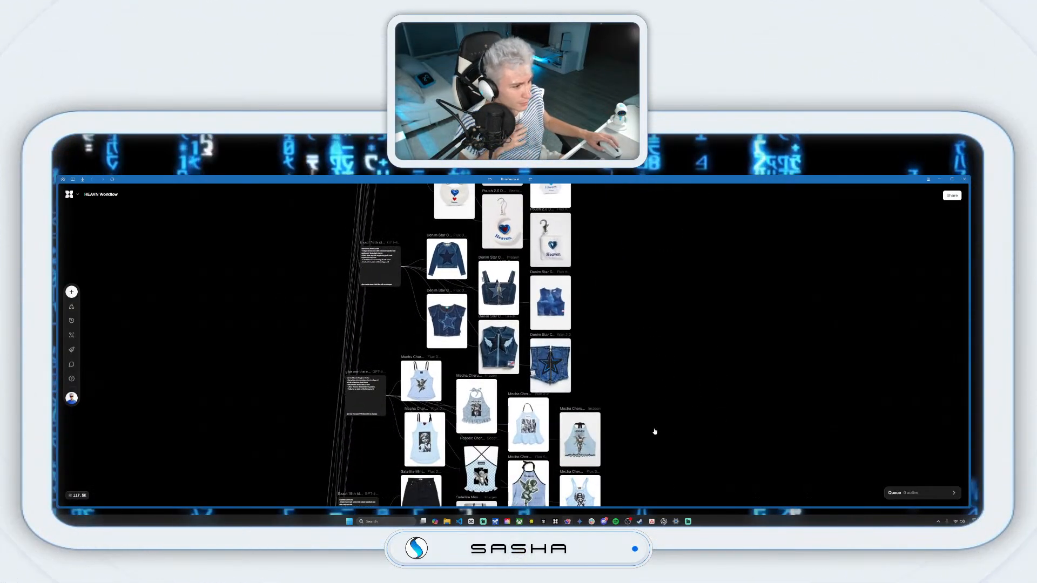
scroll(693, 367, down, 5)
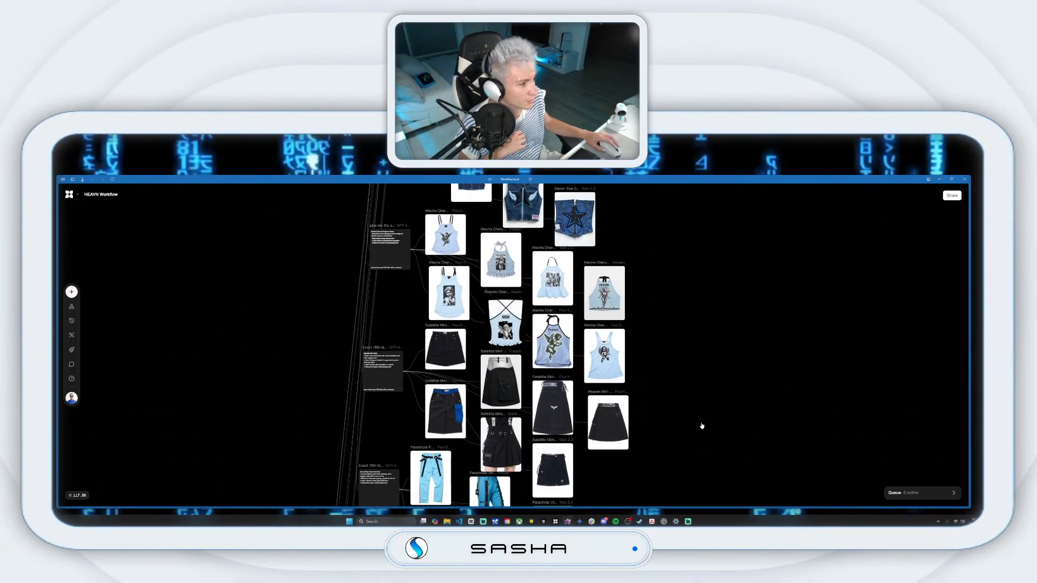
scroll(654, 452, down, 20)
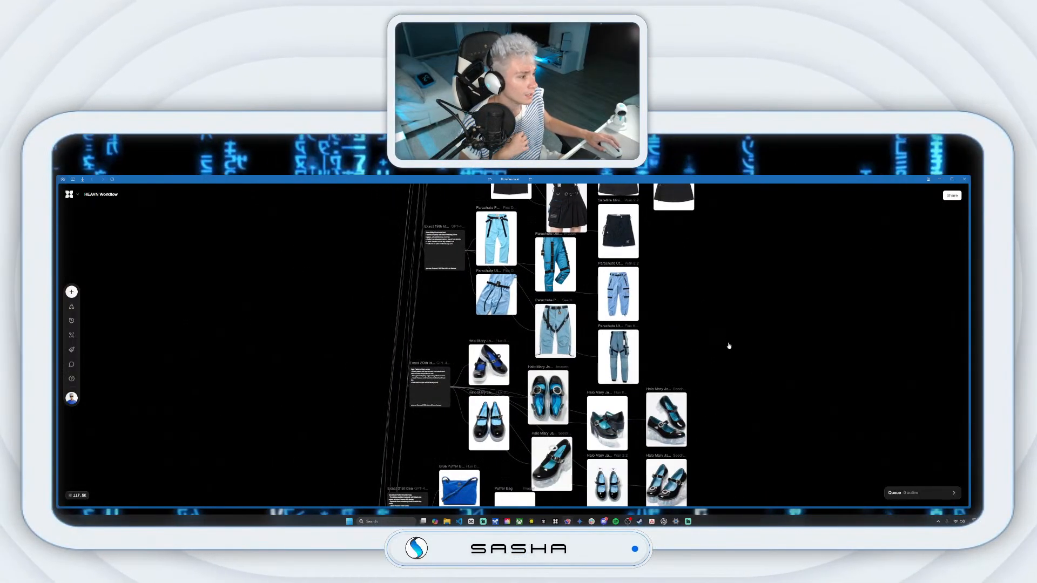
drag(765, 398, 772, 382)
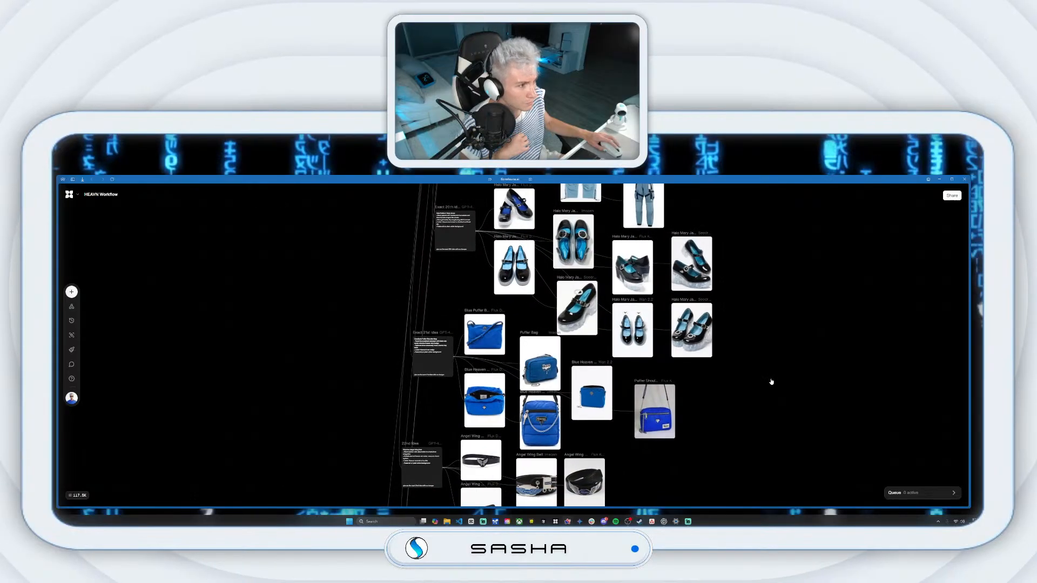
scroll(770, 373, down, 11)
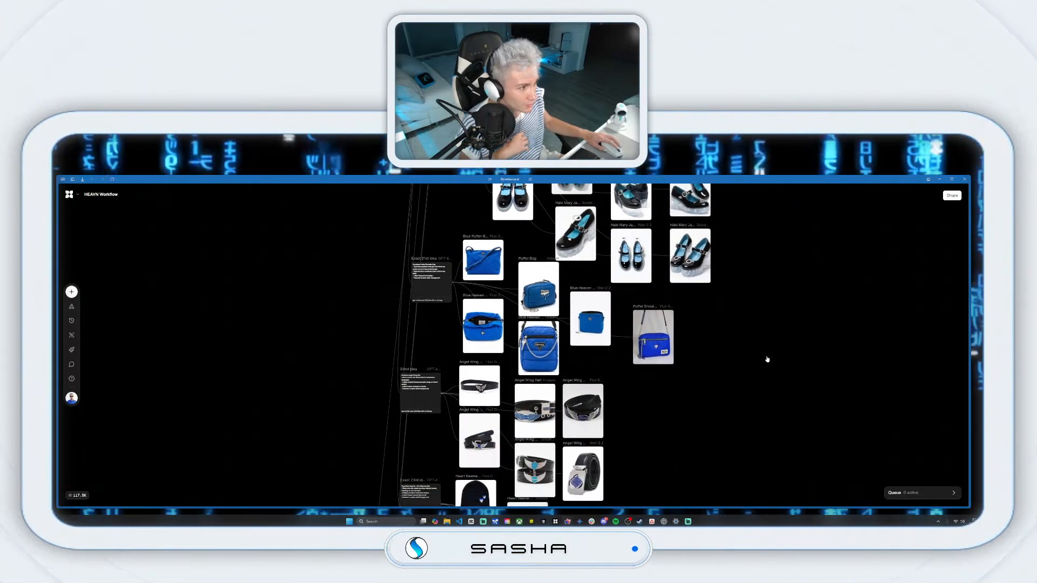
scroll(717, 375, down, 14)
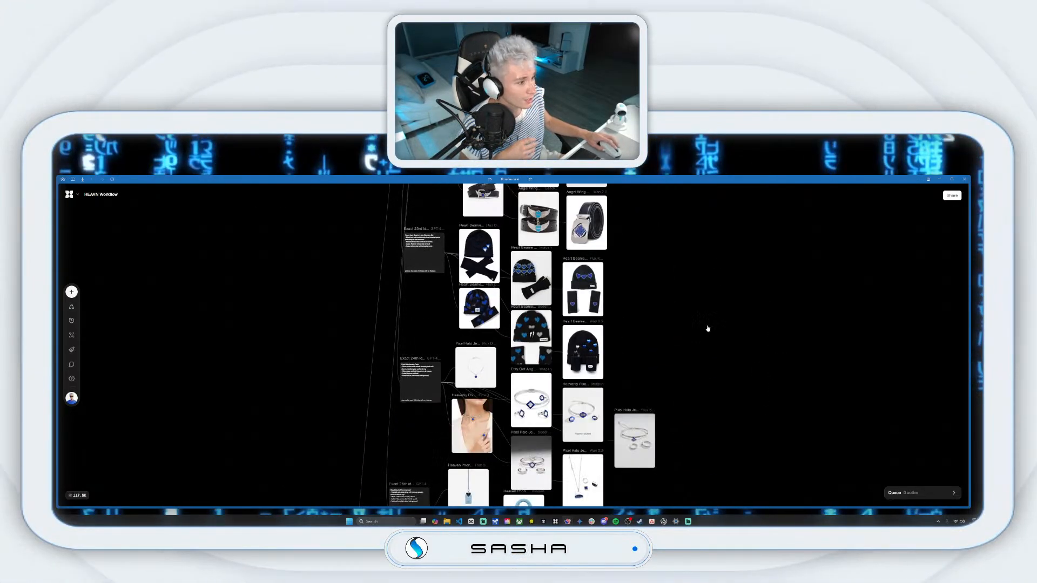
scroll(727, 346, down, 9)
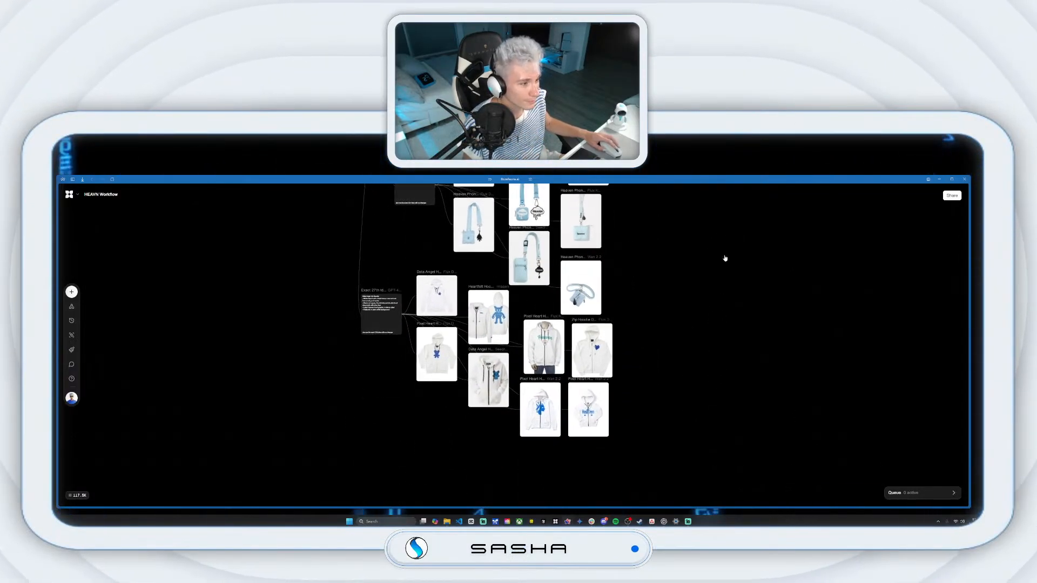
Step: Go back through the Heaven Future Collection images in reverse, from the hoodies up to the first idea's tops beside the collection's text block
scroll(735, 276, up, 15)
scroll(759, 357, up, 20)
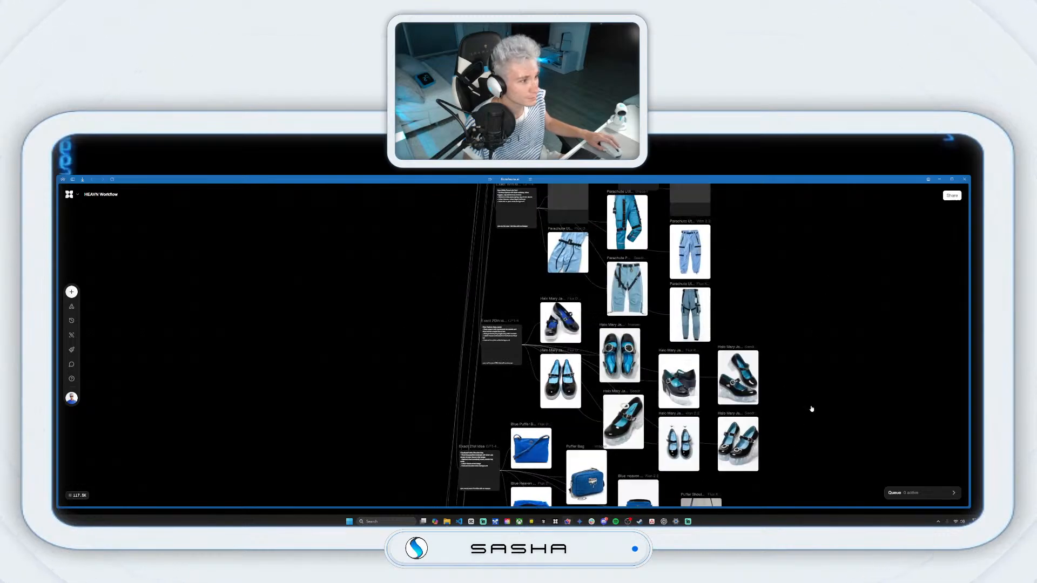
scroll(810, 395, up, 20)
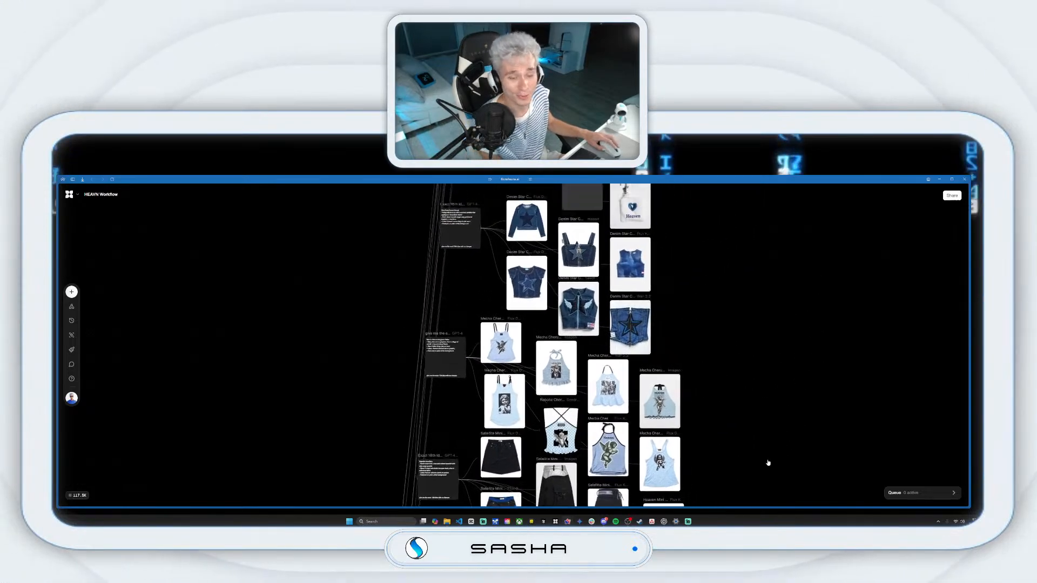
scroll(760, 352, up, 20)
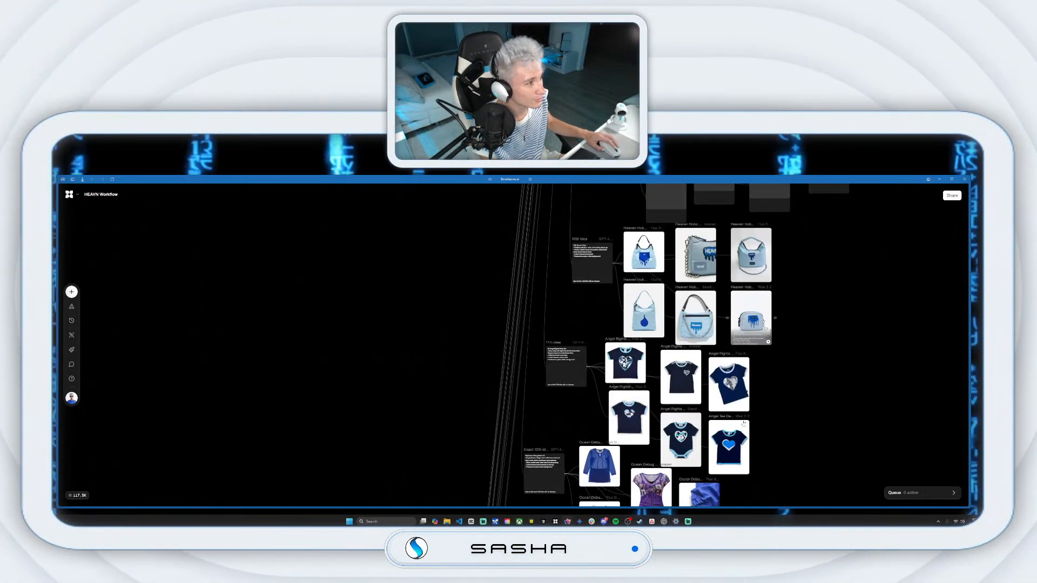
scroll(815, 388, up, 20)
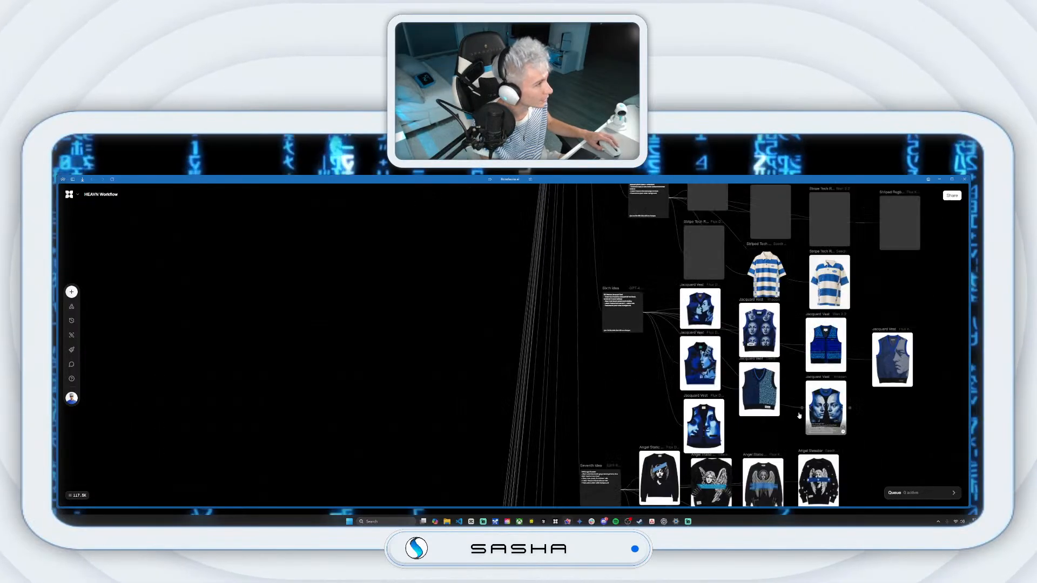
scroll(658, 379, up, 20)
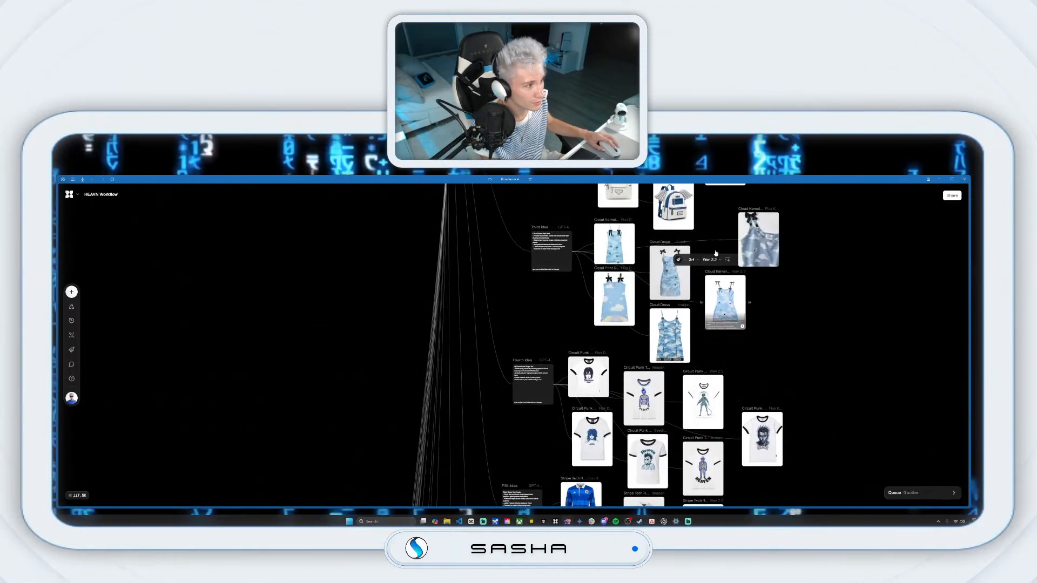
scroll(658, 379, up, 20)
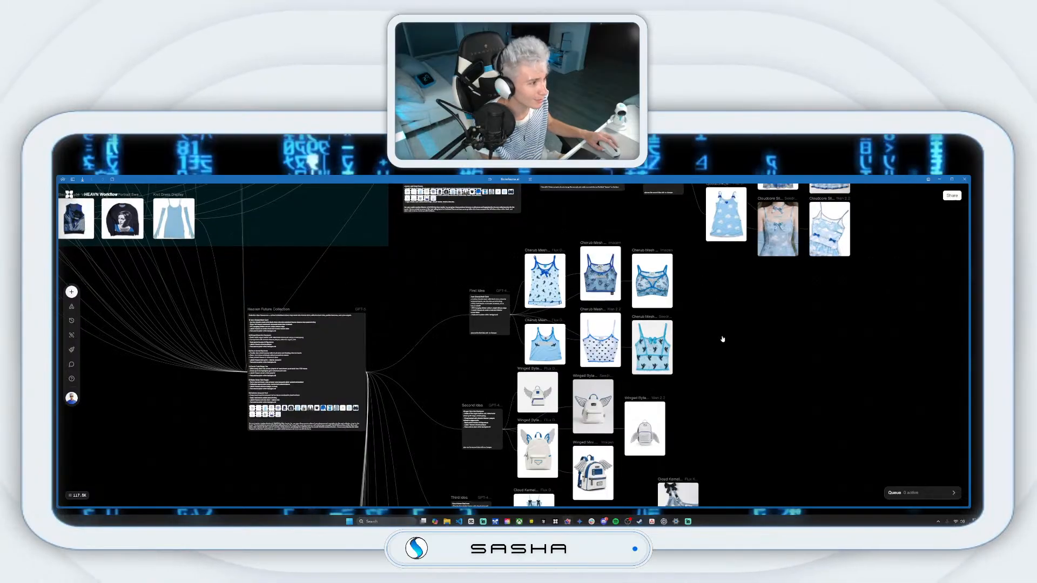
Step: Examine the neighbouring collection branches, from the cherub tees and cloud dresses to the blue handbags, cargo skirts, winged backpacks and swimsuits
scroll(687, 340, up, 20)
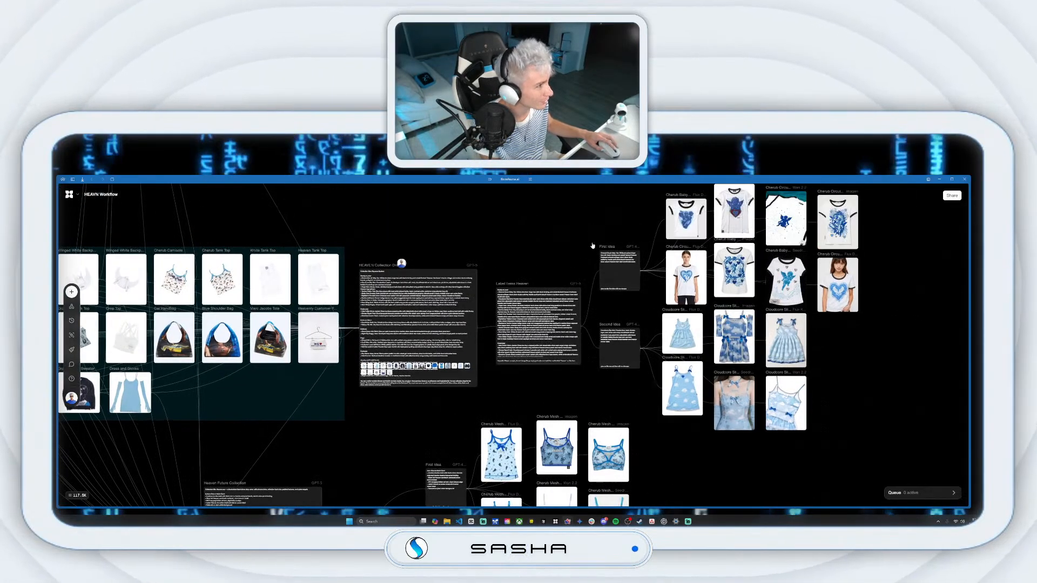
scroll(521, 332, up, 15)
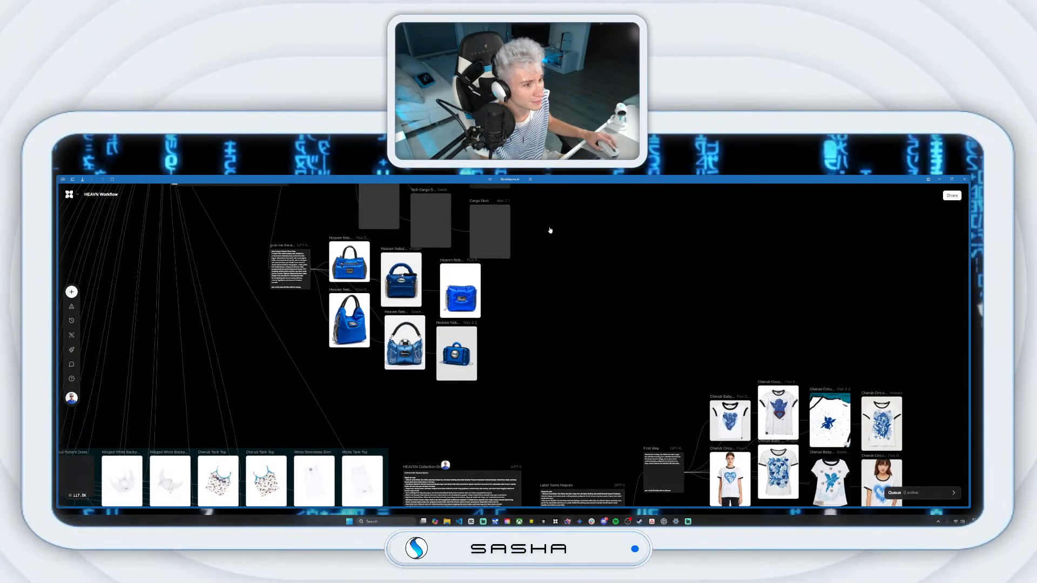
scroll(585, 355, up, 20)
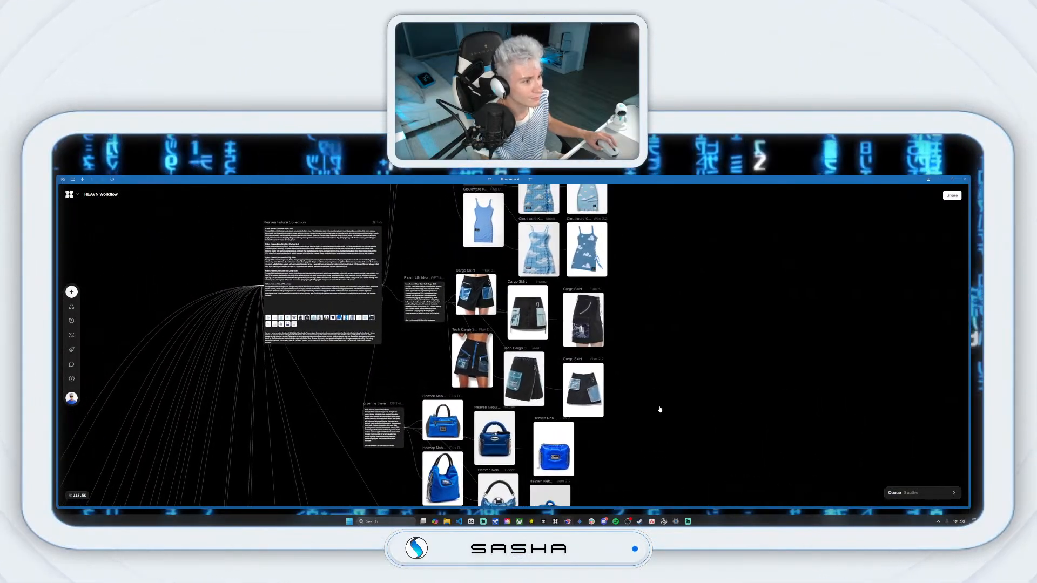
scroll(704, 417, up, 15)
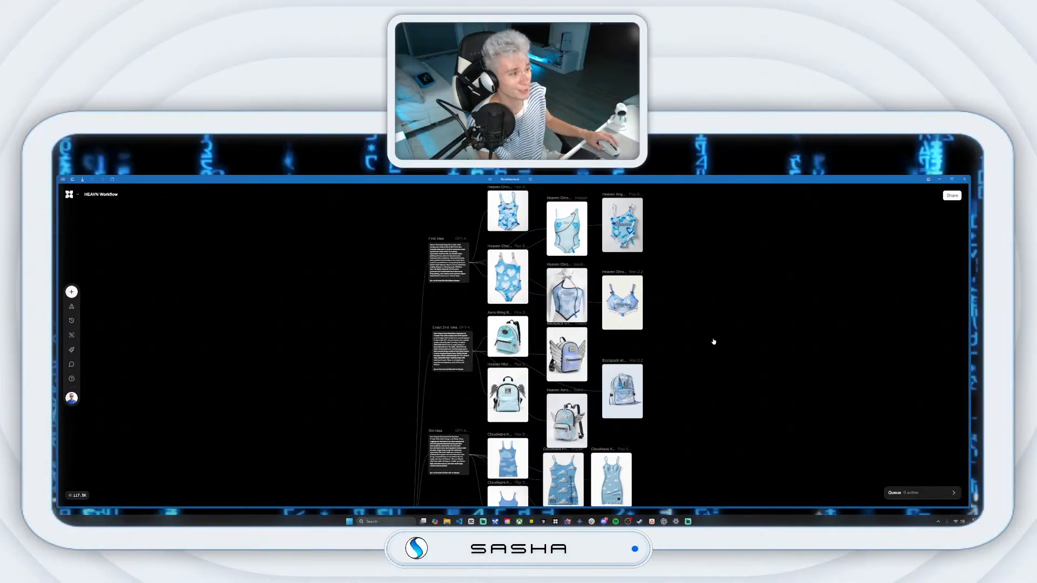
scroll(713, 346, up, 5)
drag(720, 355, 717, 349)
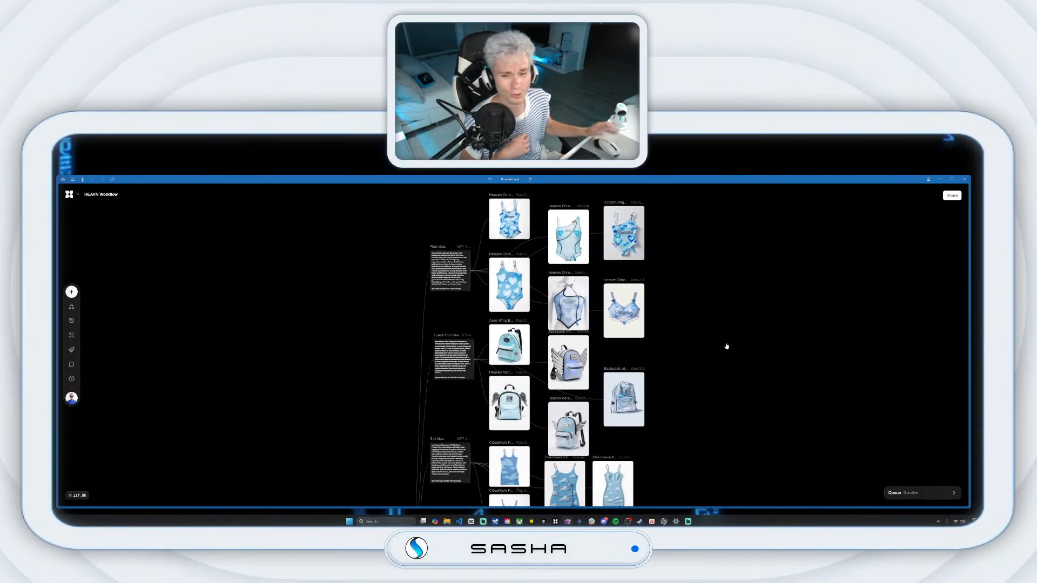